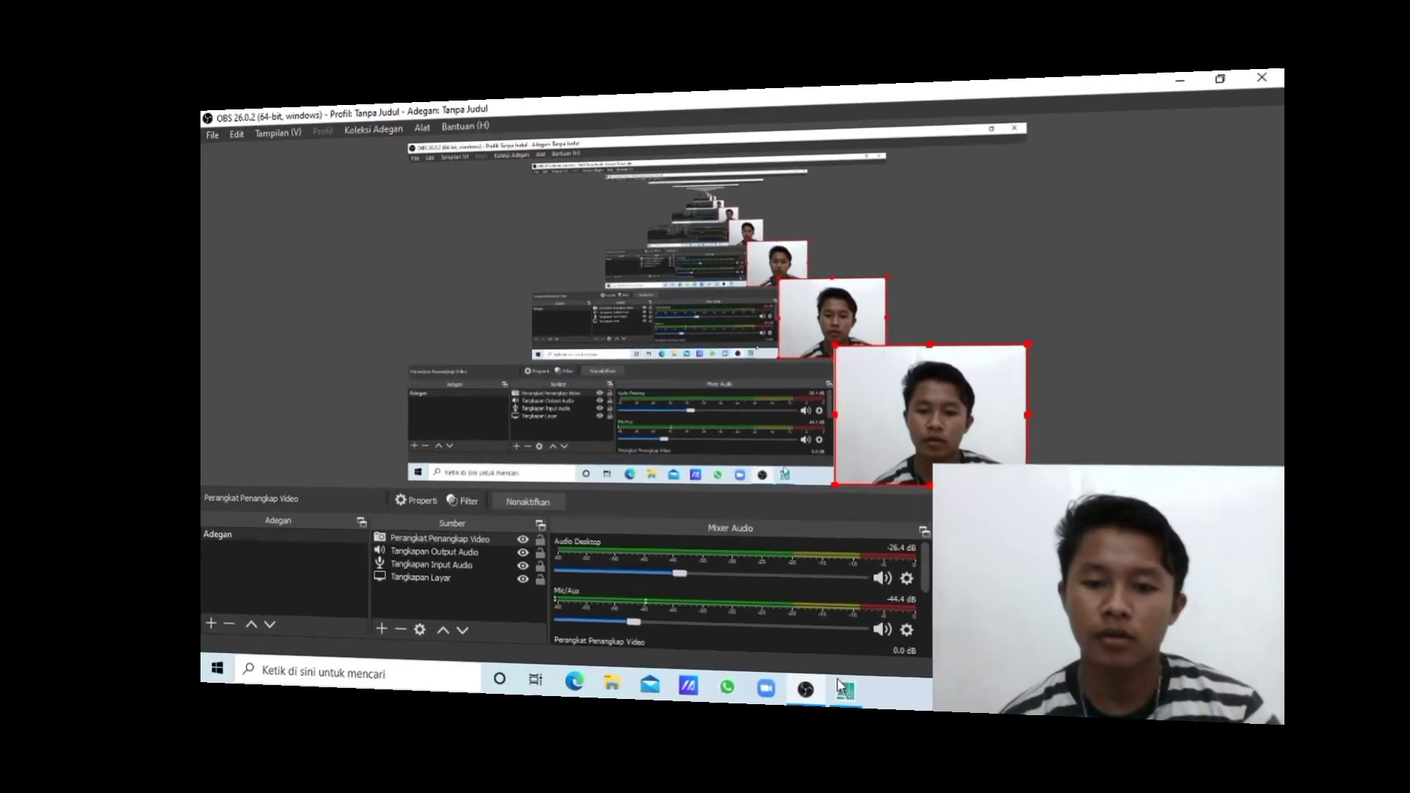
- Bring the AutoCAD drawing with the 'TUGAS PROJECT MENGGAMBAR TEKNIK 4' title text to the front
{"action": "left_click", "coordinate": [885, 771]}
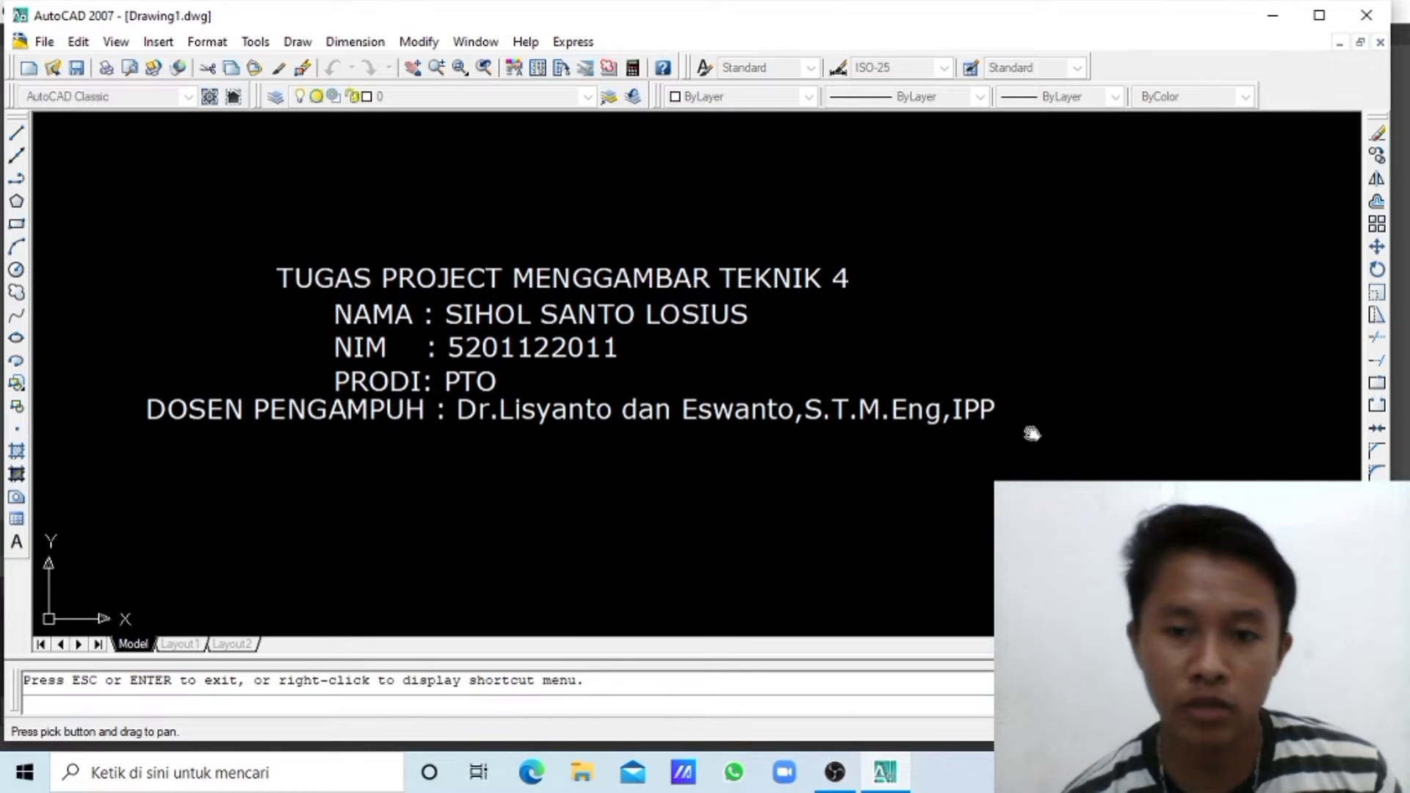
- Pan the view left until the project title text leaves the drawing area
{"action": "left_click_drag", "start_coordinate": [1029, 431], "coordinate": [654, 423]}
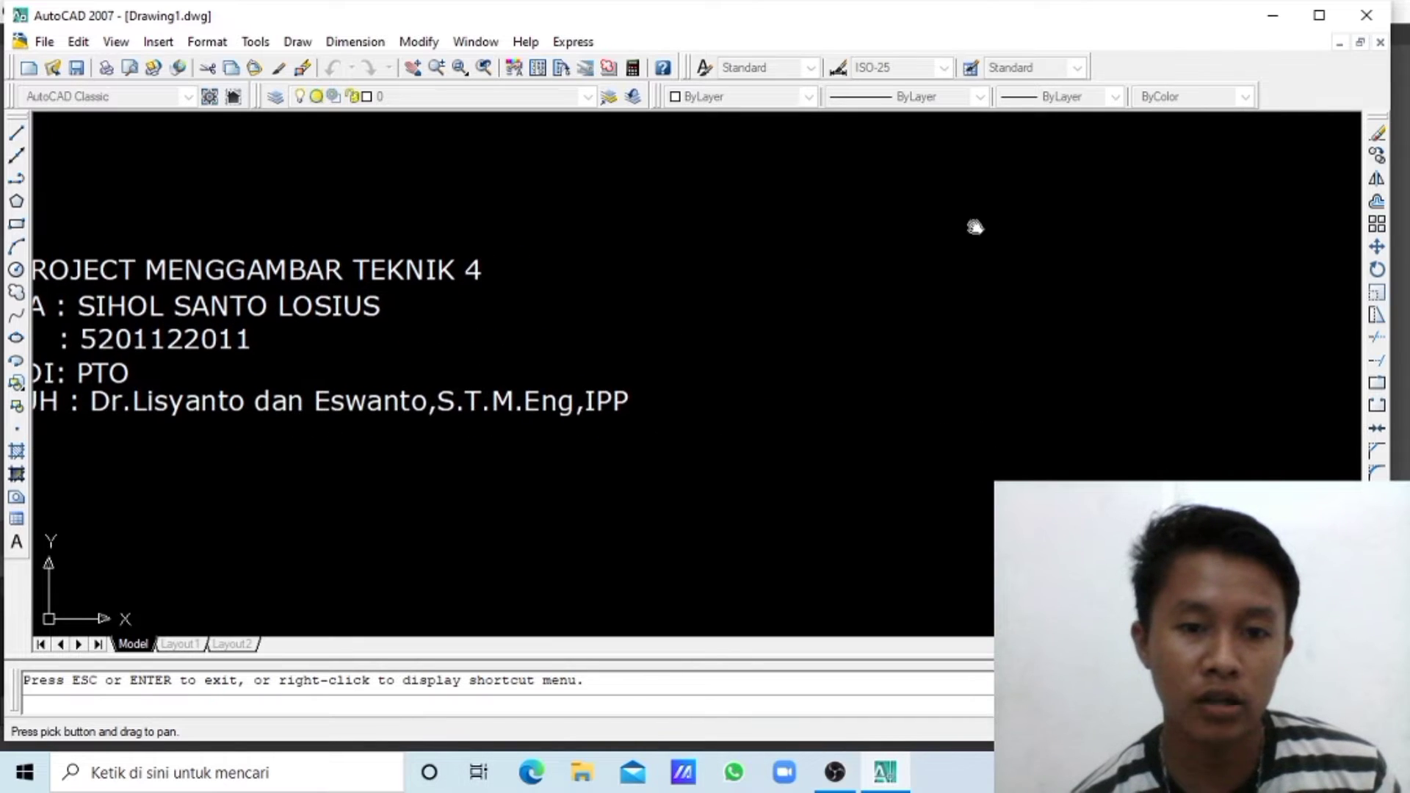
{"action": "mouse_move", "coordinate": [325, 430]}
{"action": "left_mouse_down"}
{"action": "mouse_move", "coordinate": [853, 456]}
{"action": "mouse_move", "coordinate": [576, 409]}
{"action": "mouse_move", "coordinate": [358, 446]}
{"action": "left_mouse_up"}
{"action": "left_click_drag", "start_coordinate": [623, 459], "coordinate": [221, 443]}
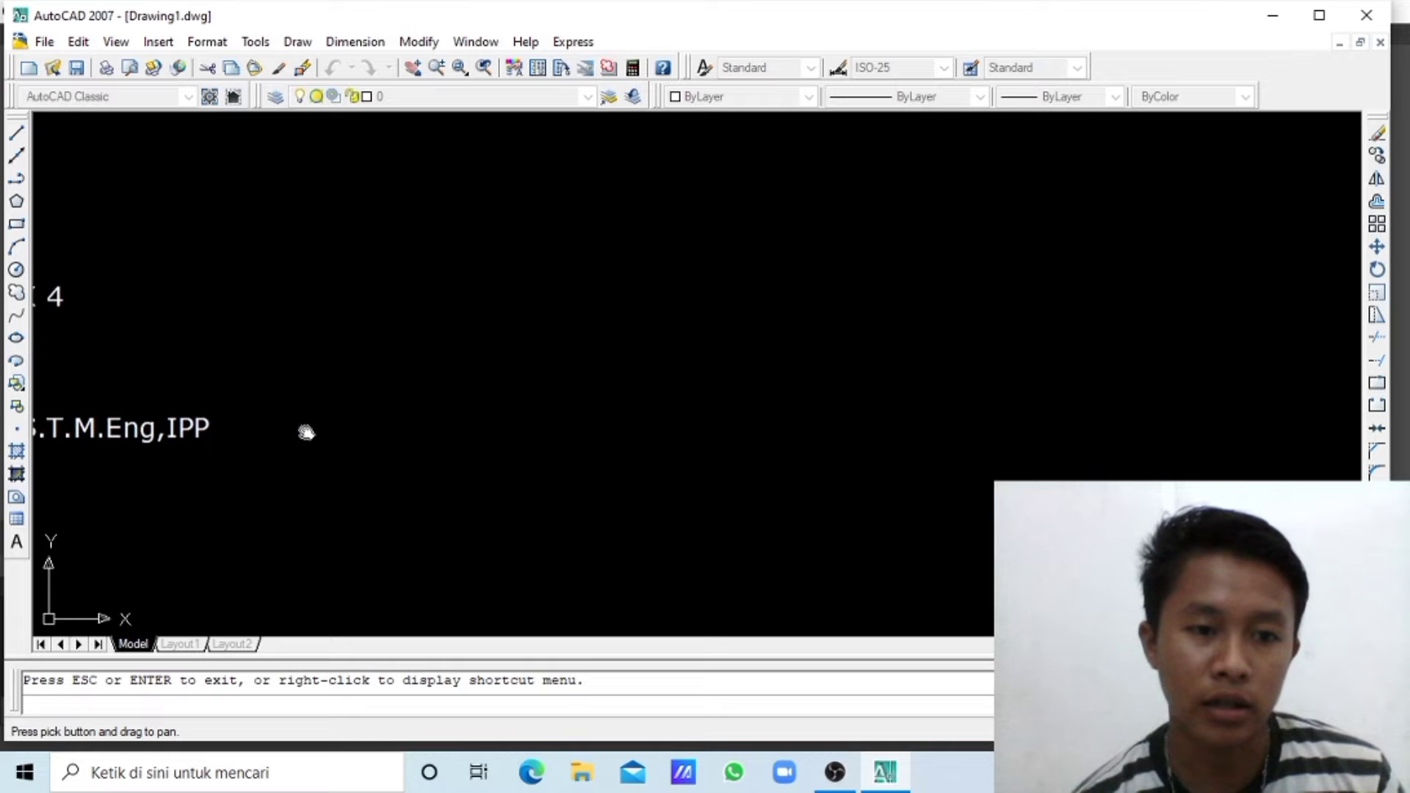
{"action": "left_click_drag", "start_coordinate": [306, 431], "coordinate": [18, 403]}
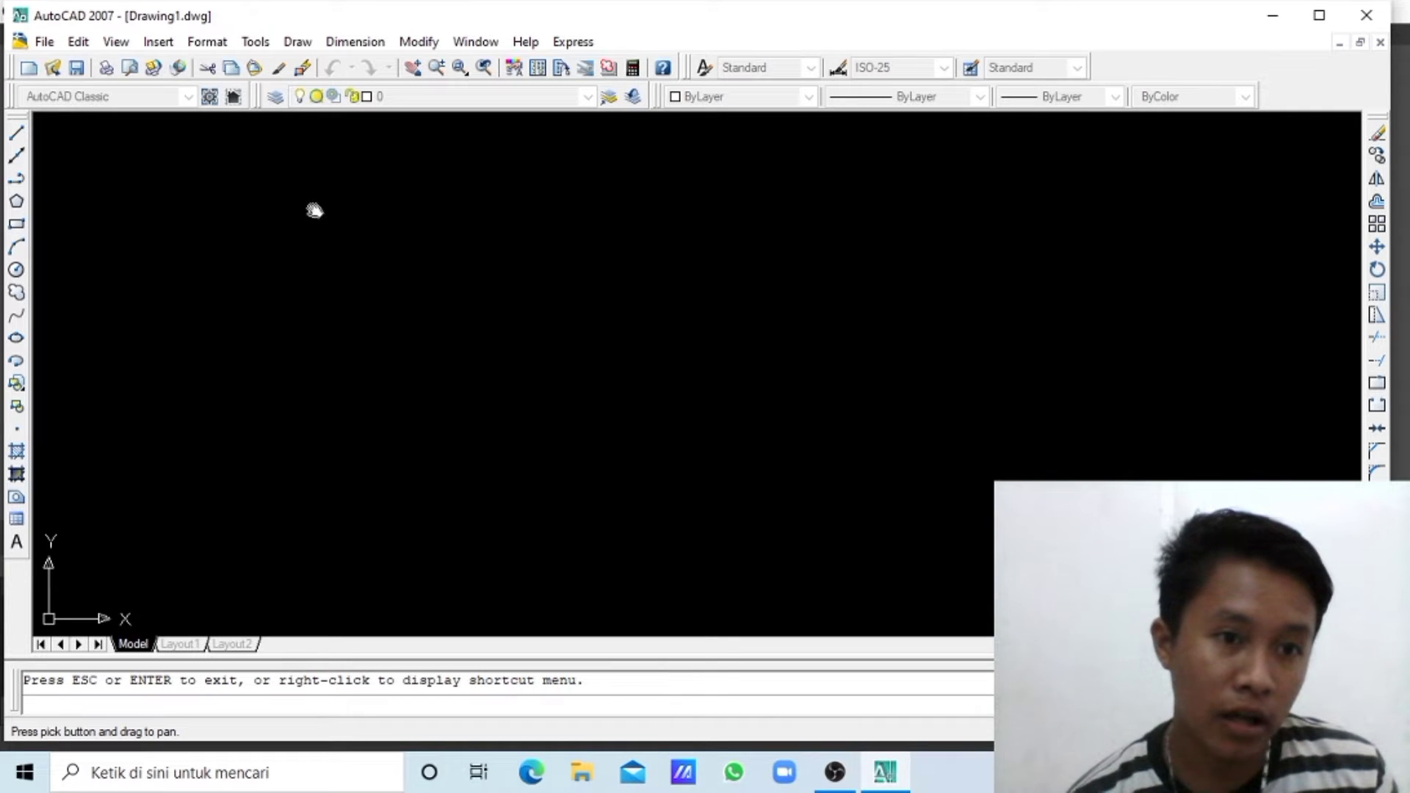
- Start the square at a chosen corner and draw its first two 40-unit sides
{"action": "left_click", "coordinate": [16, 132]}
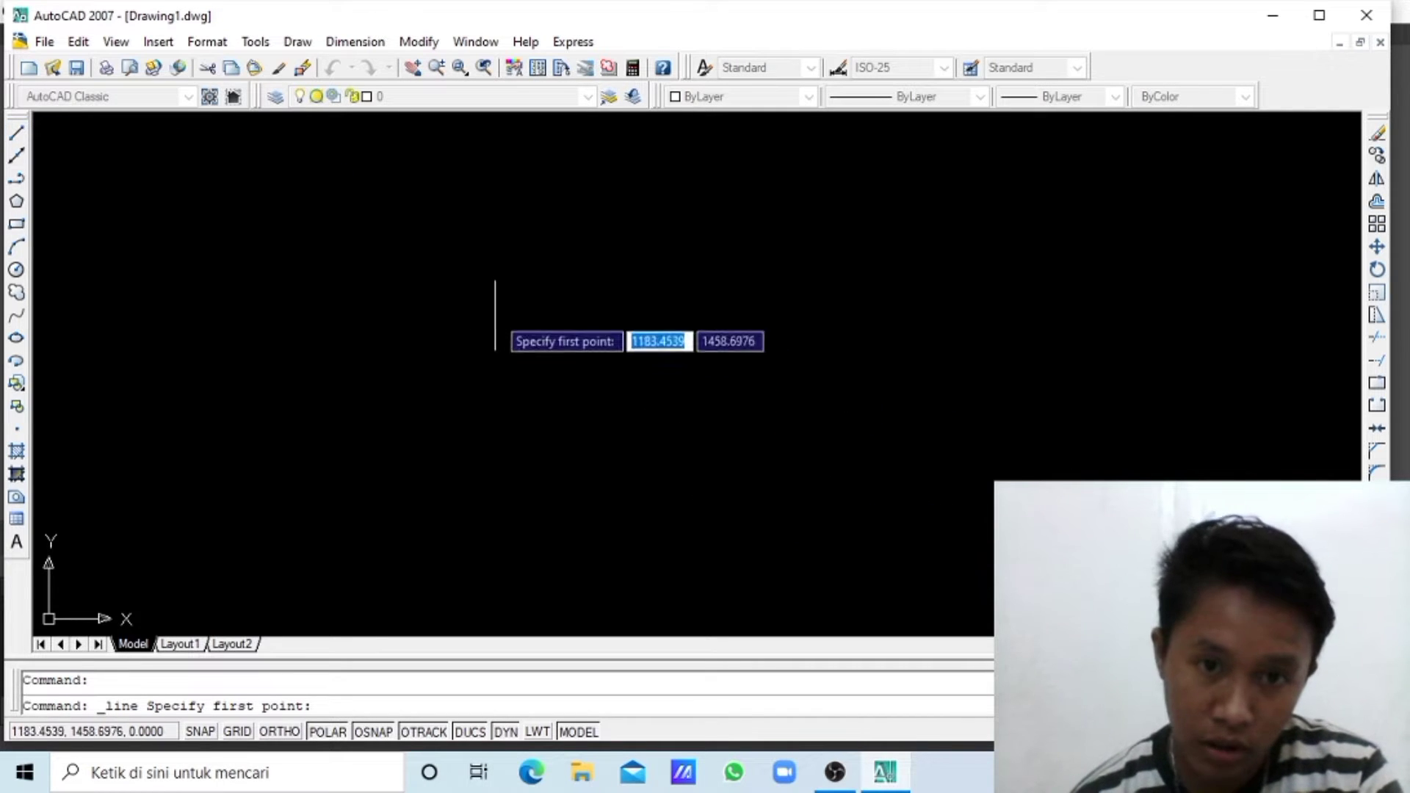
{"action": "left_click", "coordinate": [439, 304]}
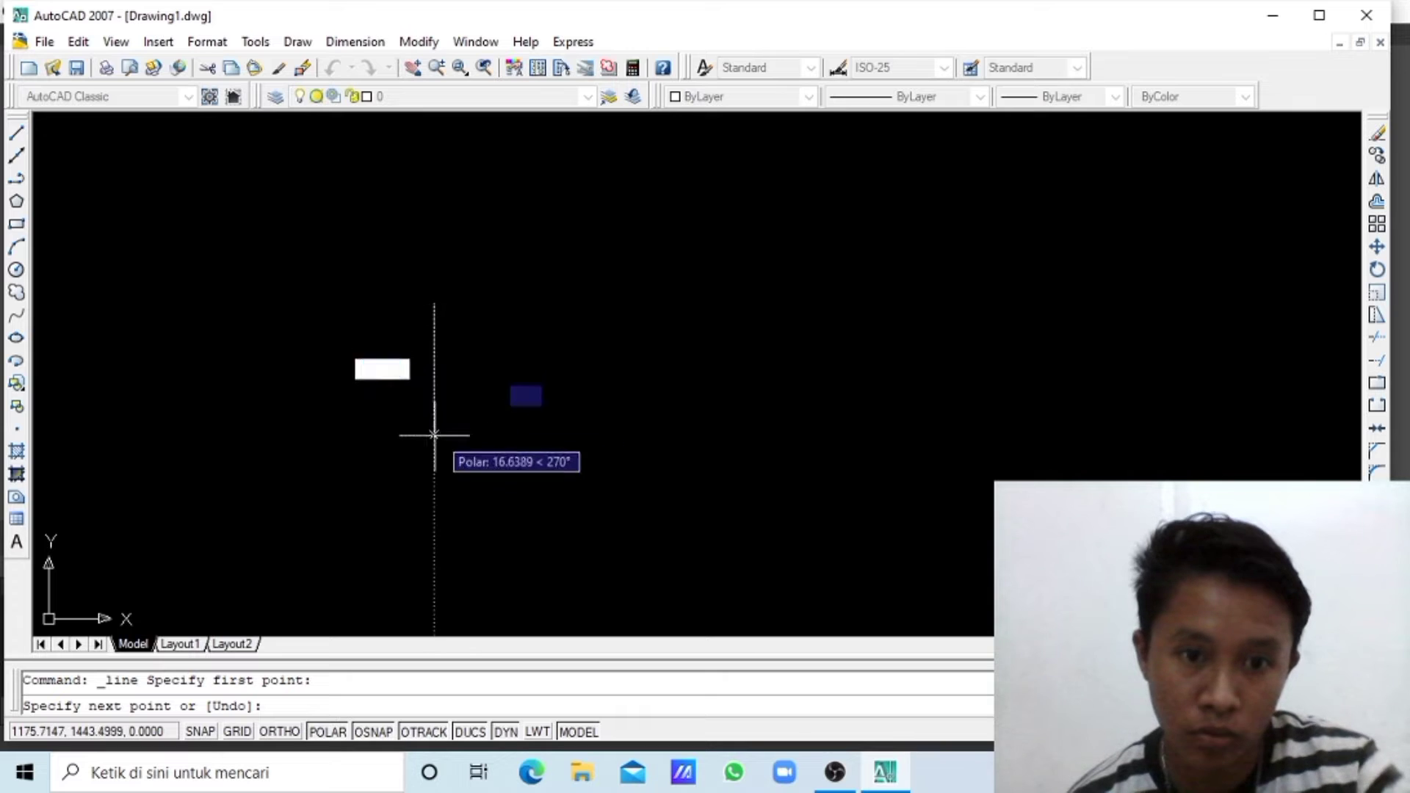
{"action": "type", "text": "4"}
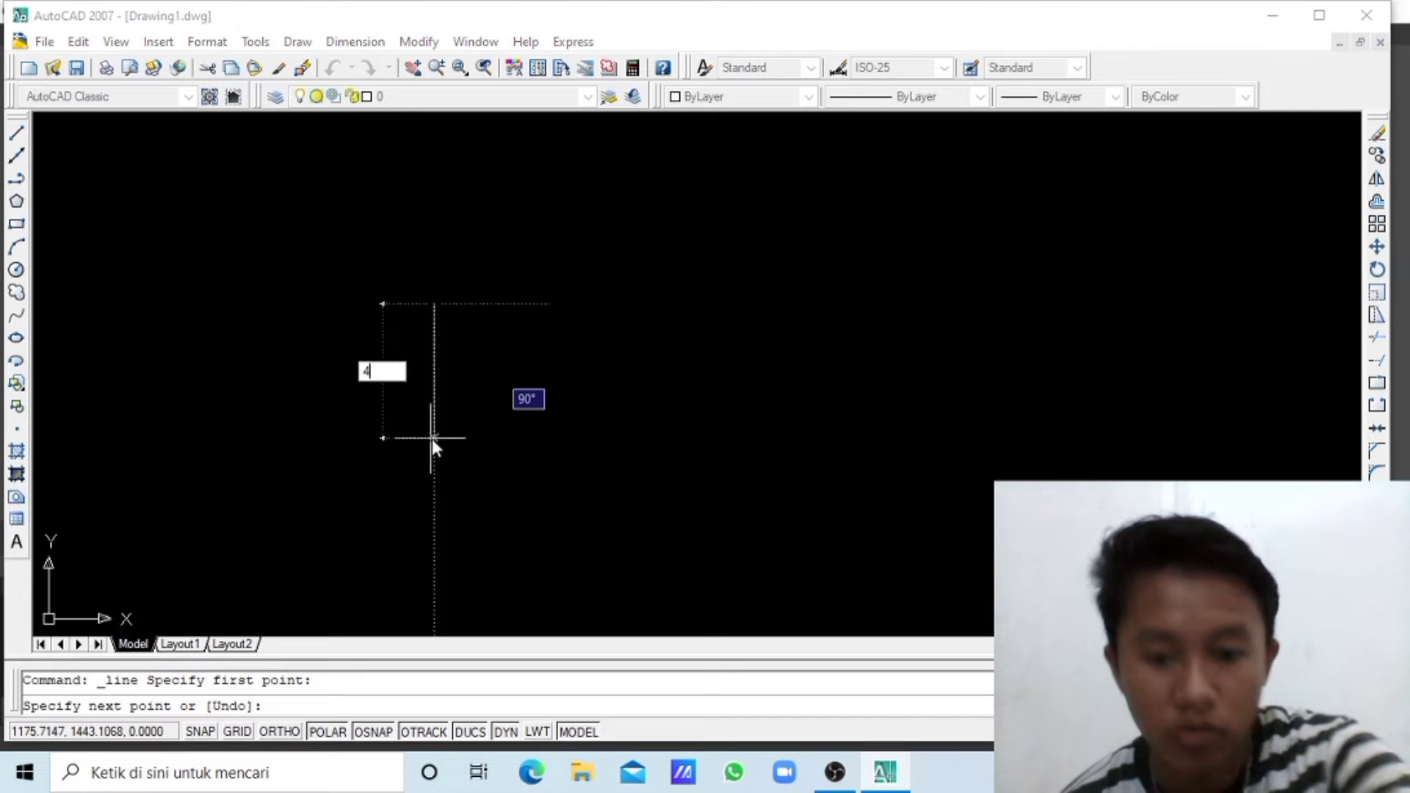
{"action": "type", "text": "0"}
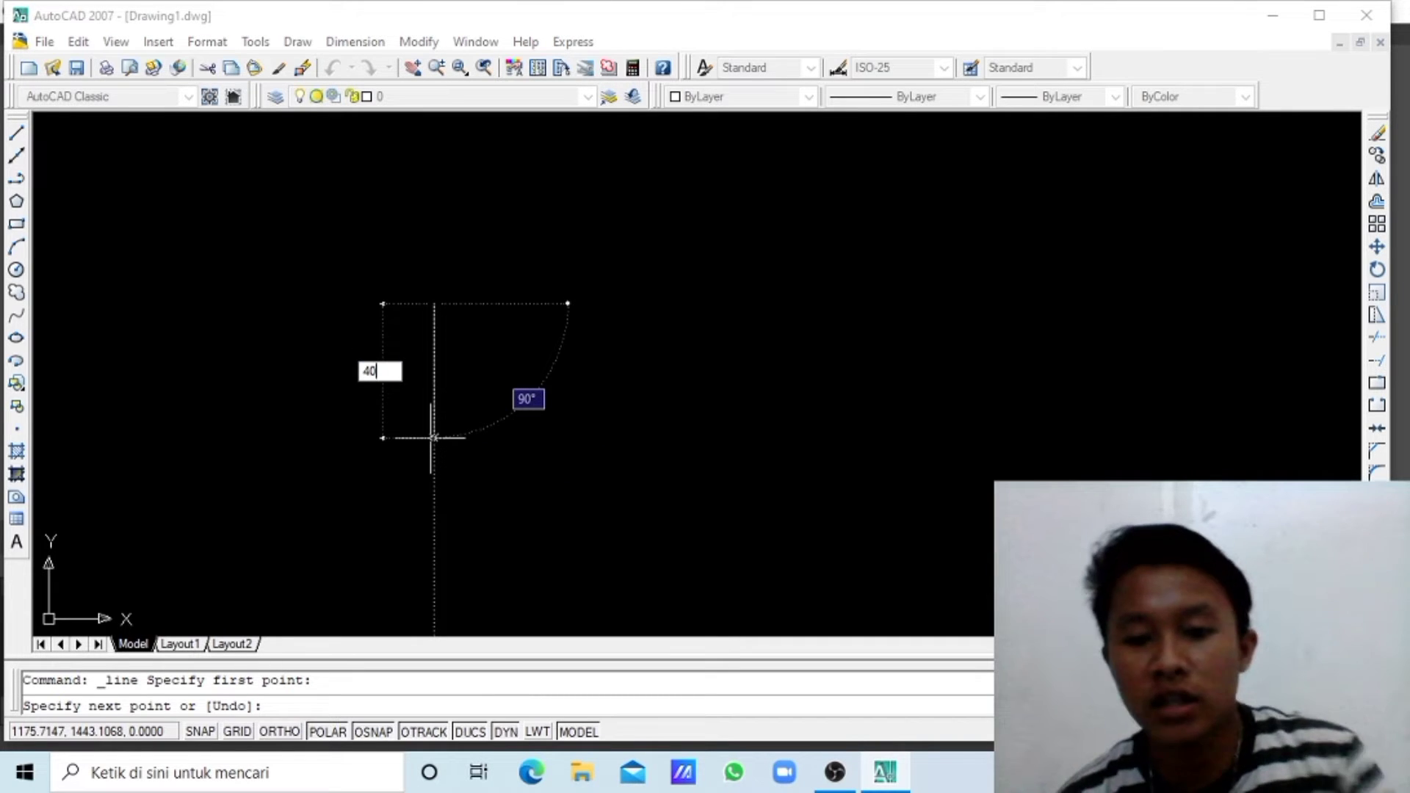
{"action": "key", "text": "Return"}
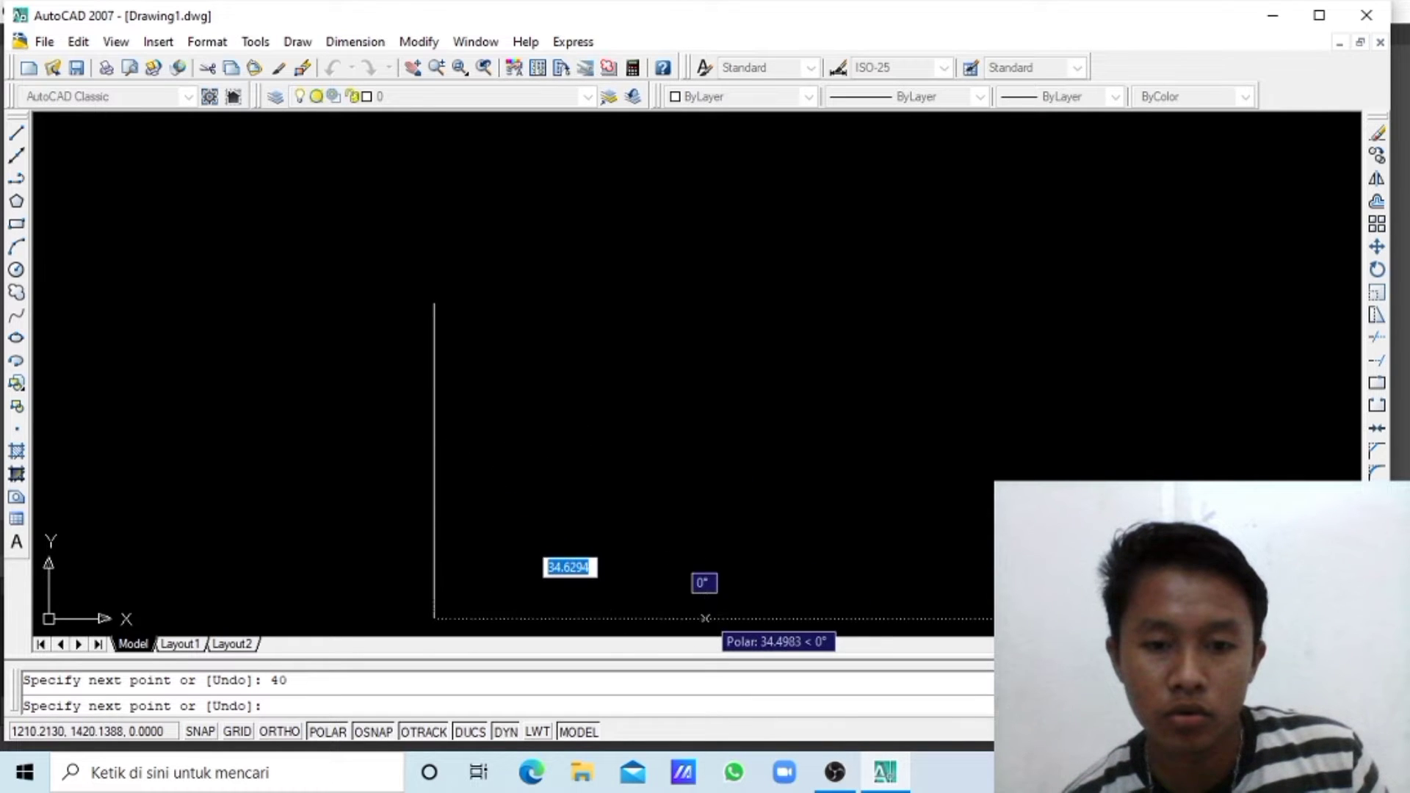
{"action": "type", "text": "4"}
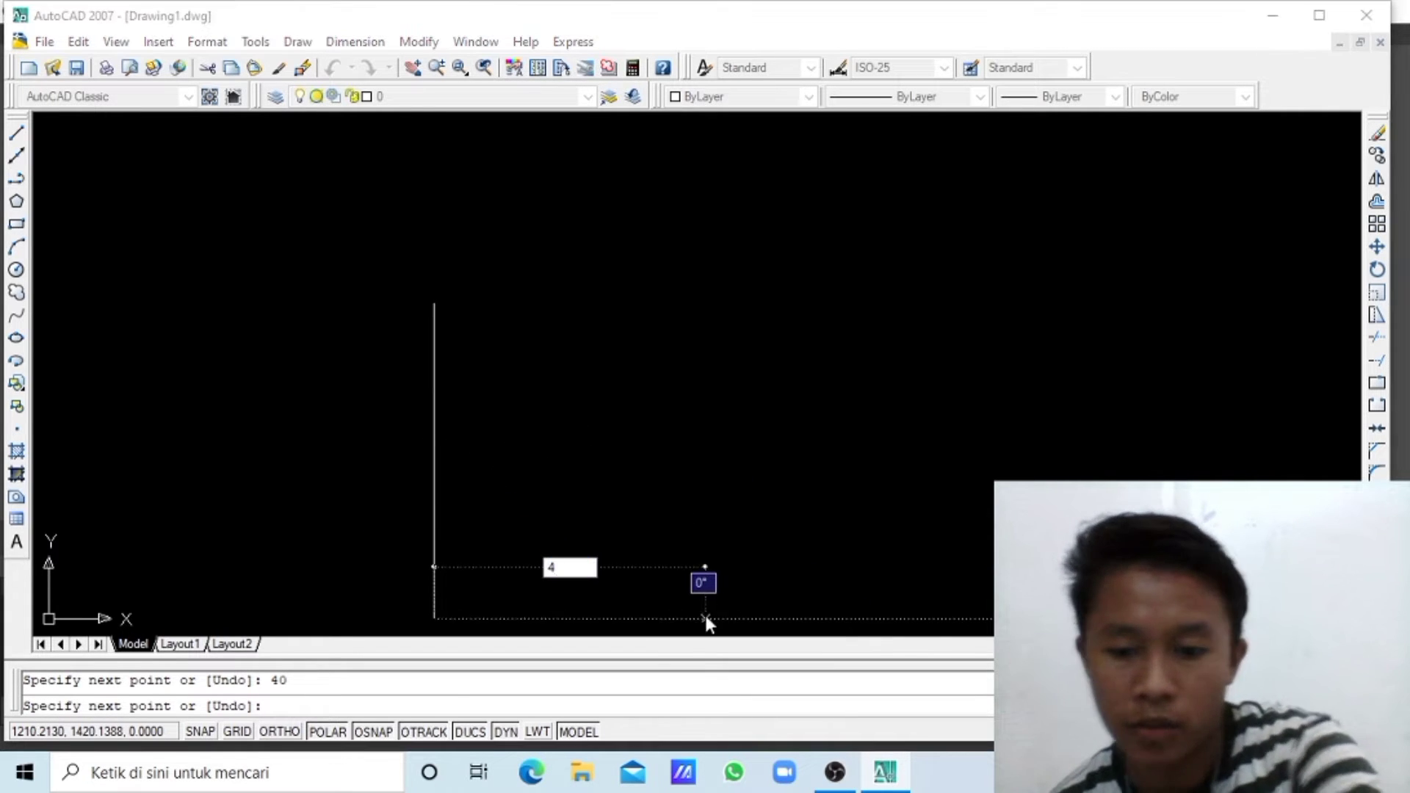
{"action": "type", "text": "0"}
{"action": "key", "text": "Return"}
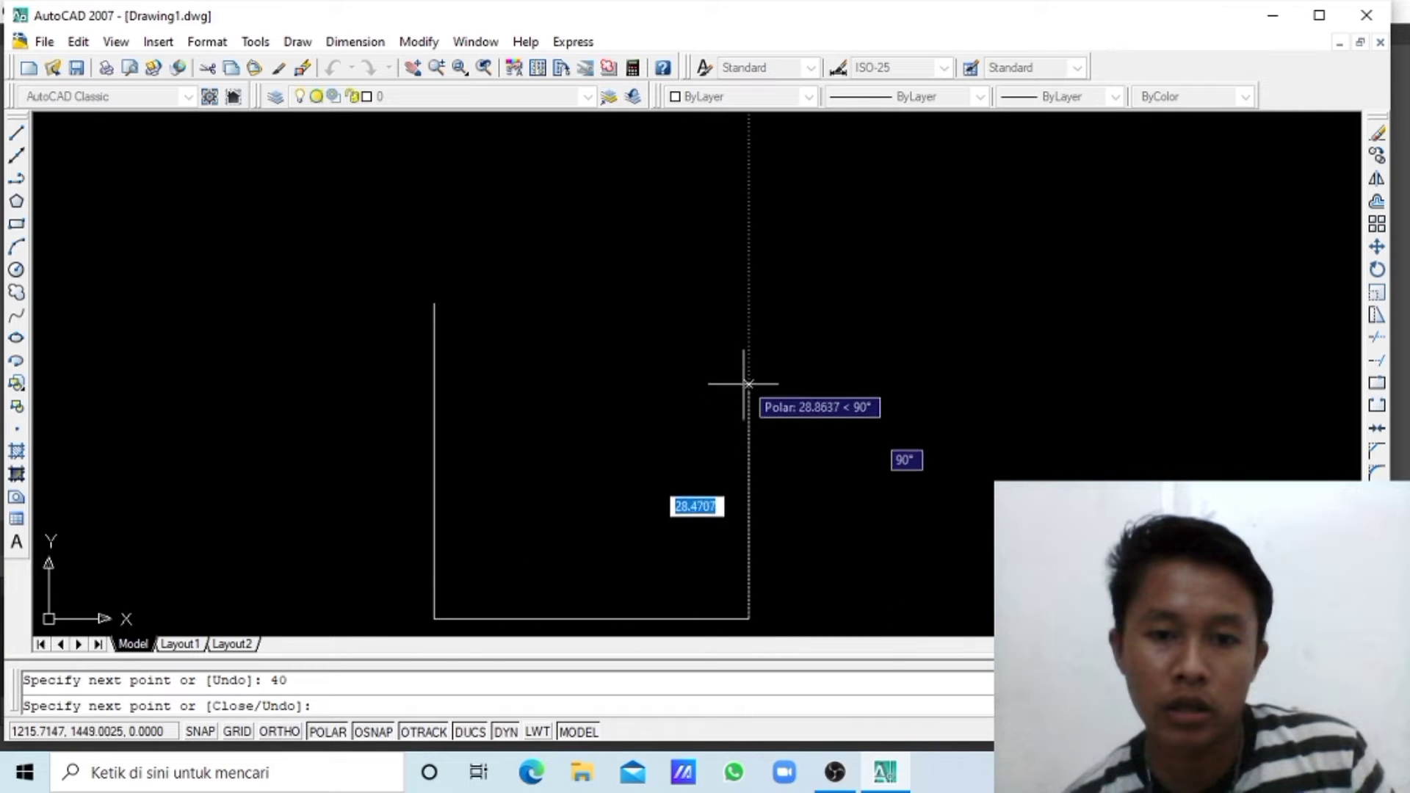
- Draw the third 40-unit side and close the square at its starting corner
{"action": "type", "text": "4"}
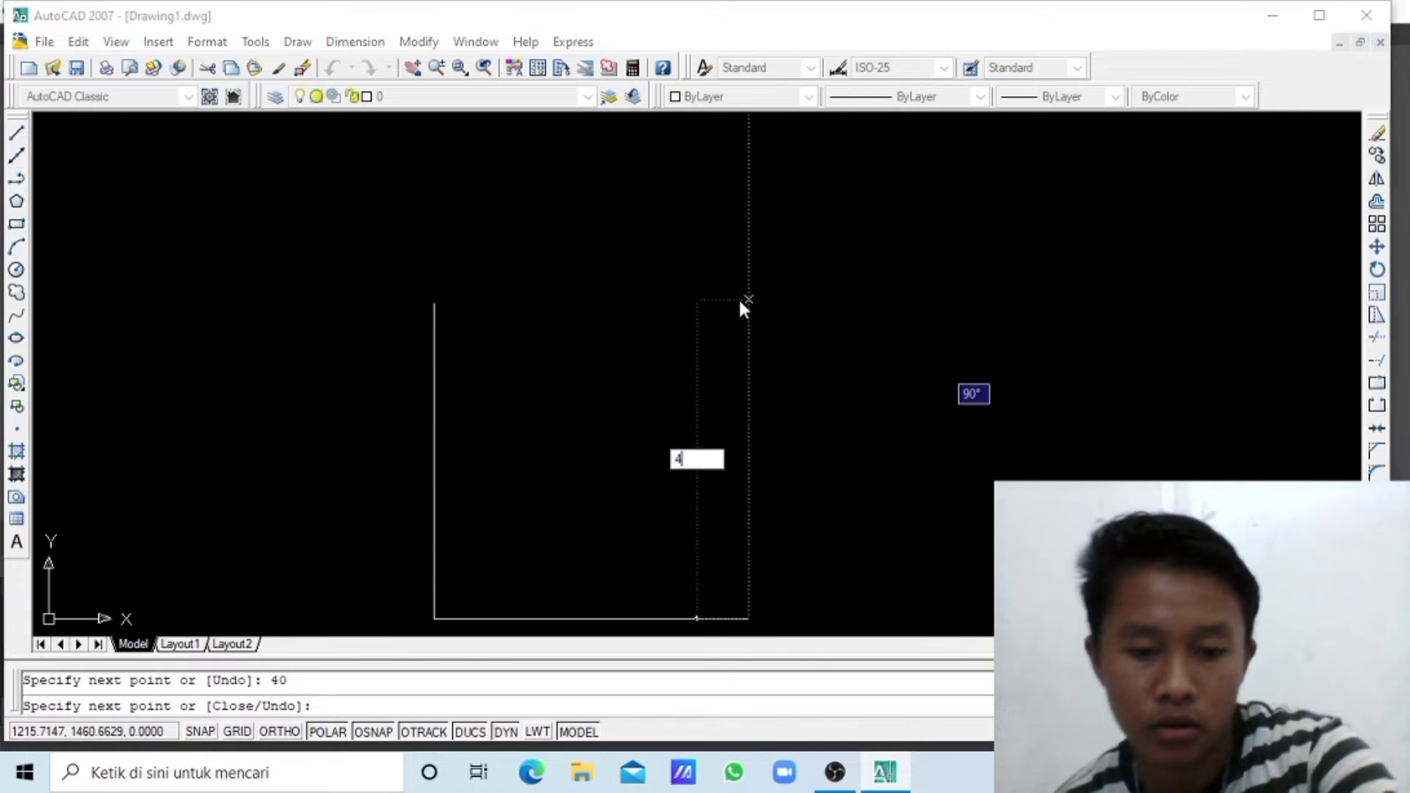
{"action": "type", "text": "0"}
{"action": "key", "text": "Return"}
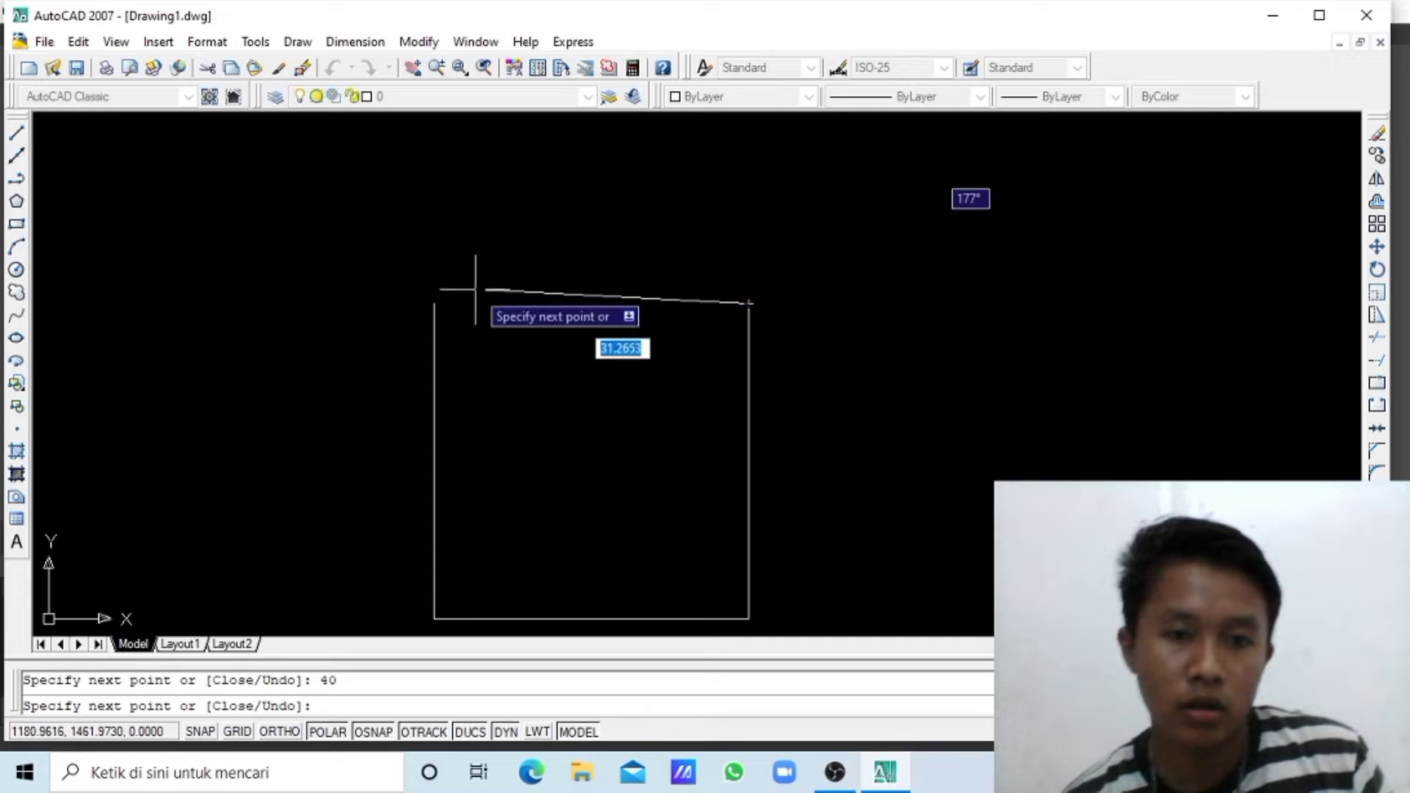
{"action": "left_click", "coordinate": [433, 303]}
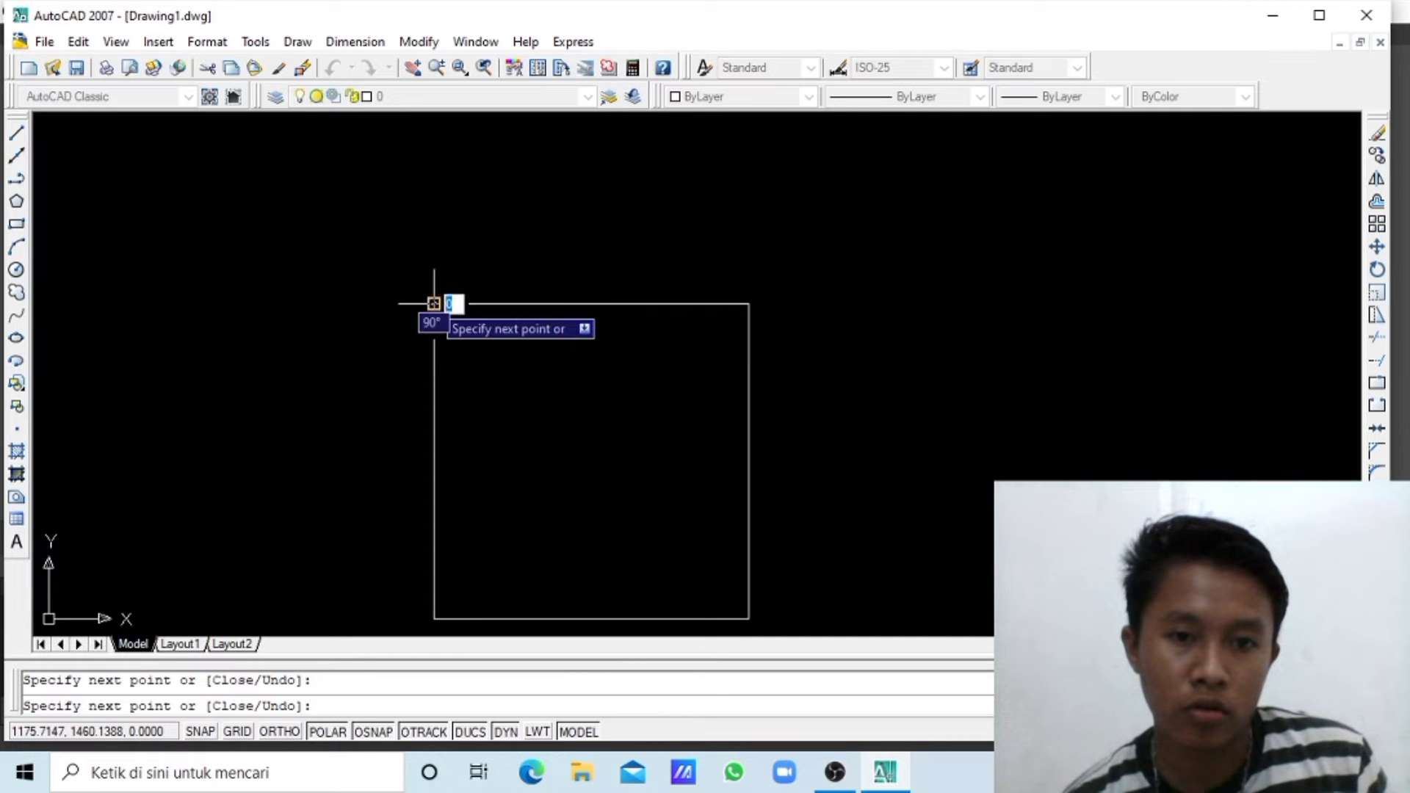
{"action": "left_click", "coordinate": [413, 67]}
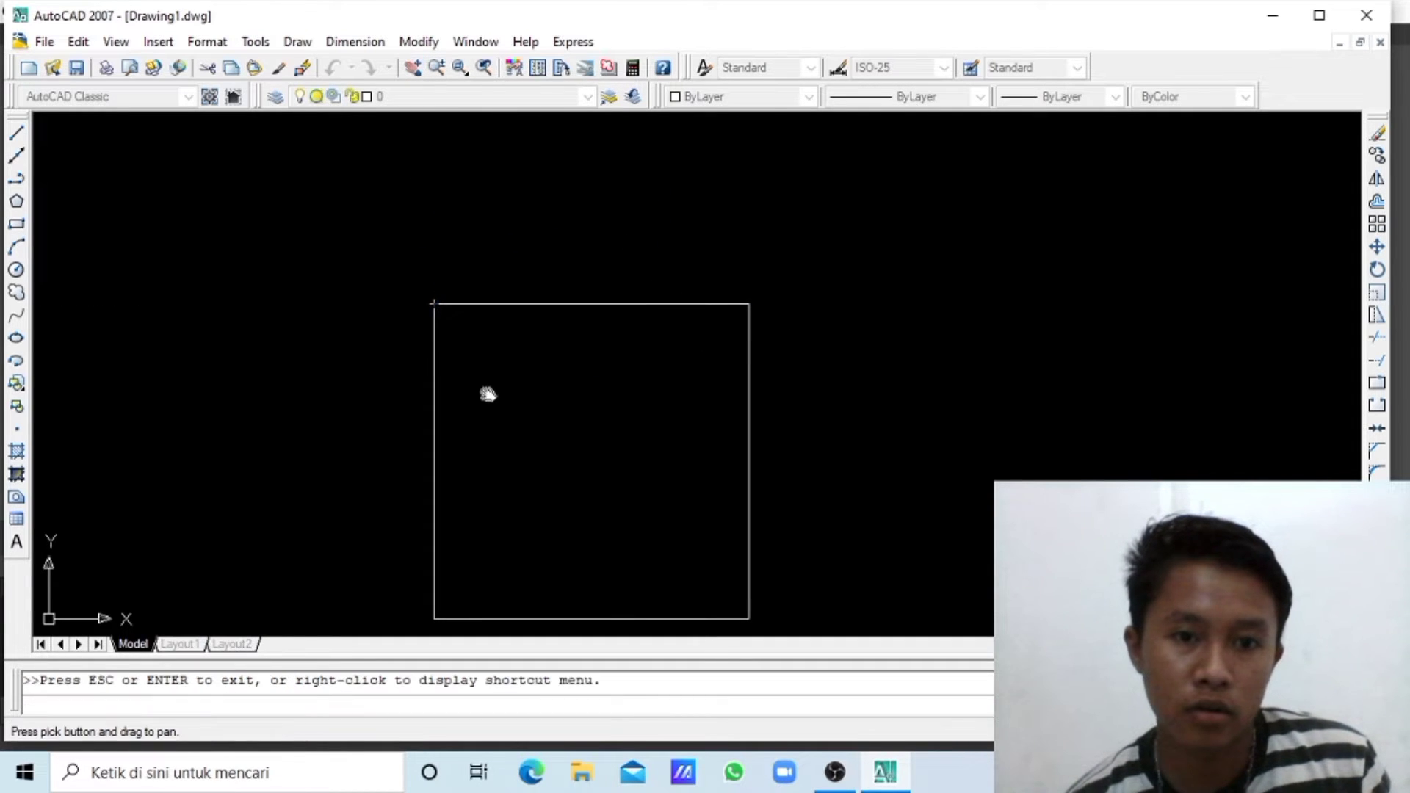
{"action": "left_click_drag", "start_coordinate": [518, 441], "coordinate": [492, 315]}
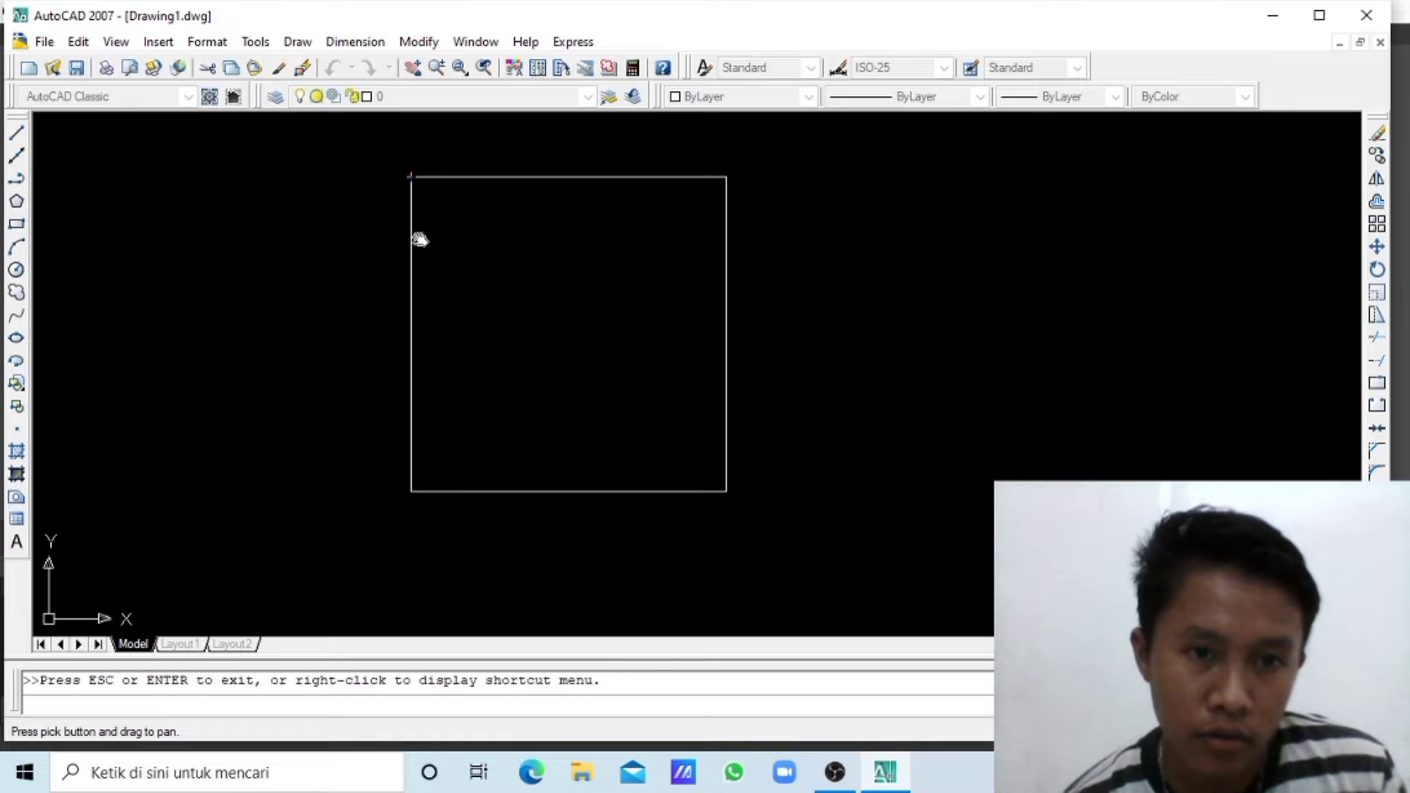
{"action": "key", "text": "Escape"}
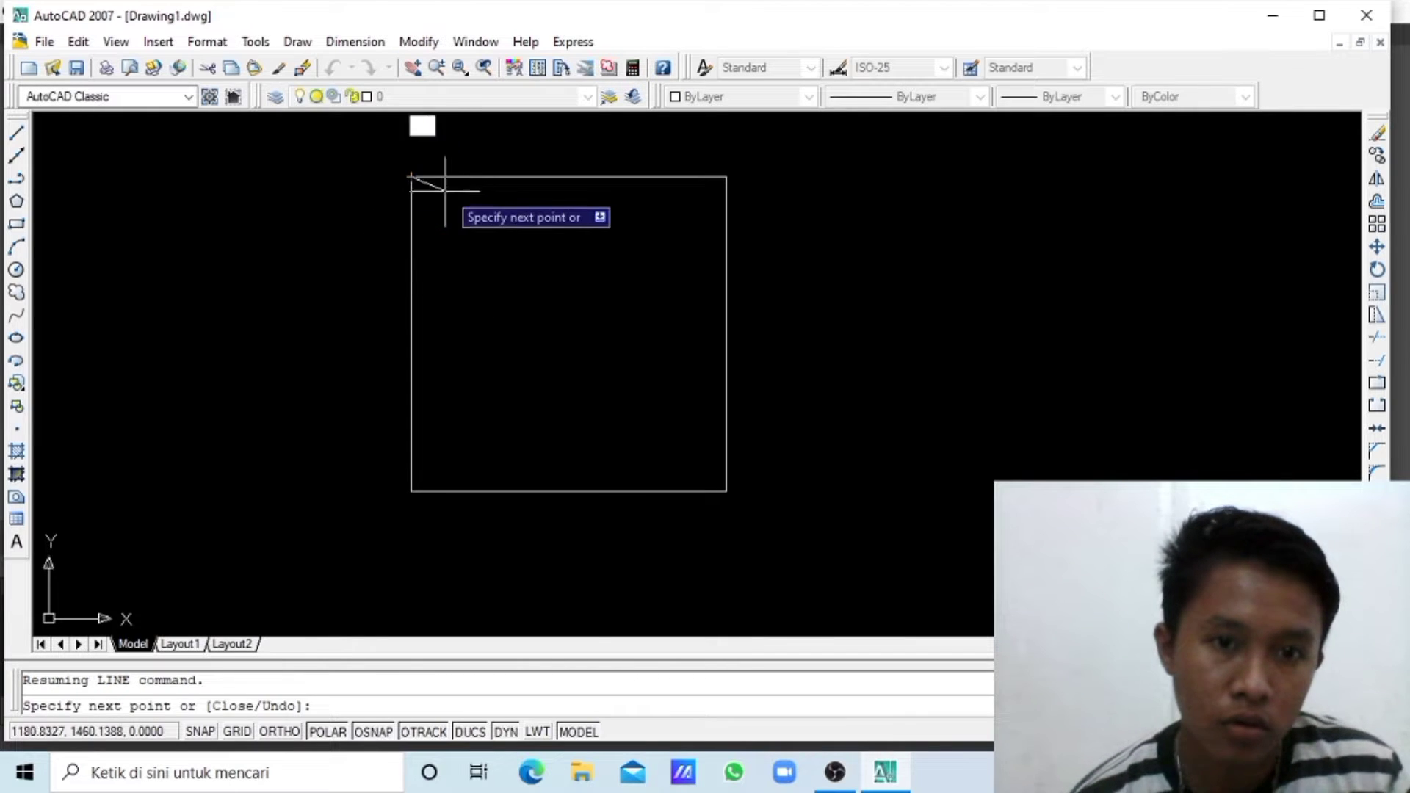
{"action": "key", "text": "Escape"}
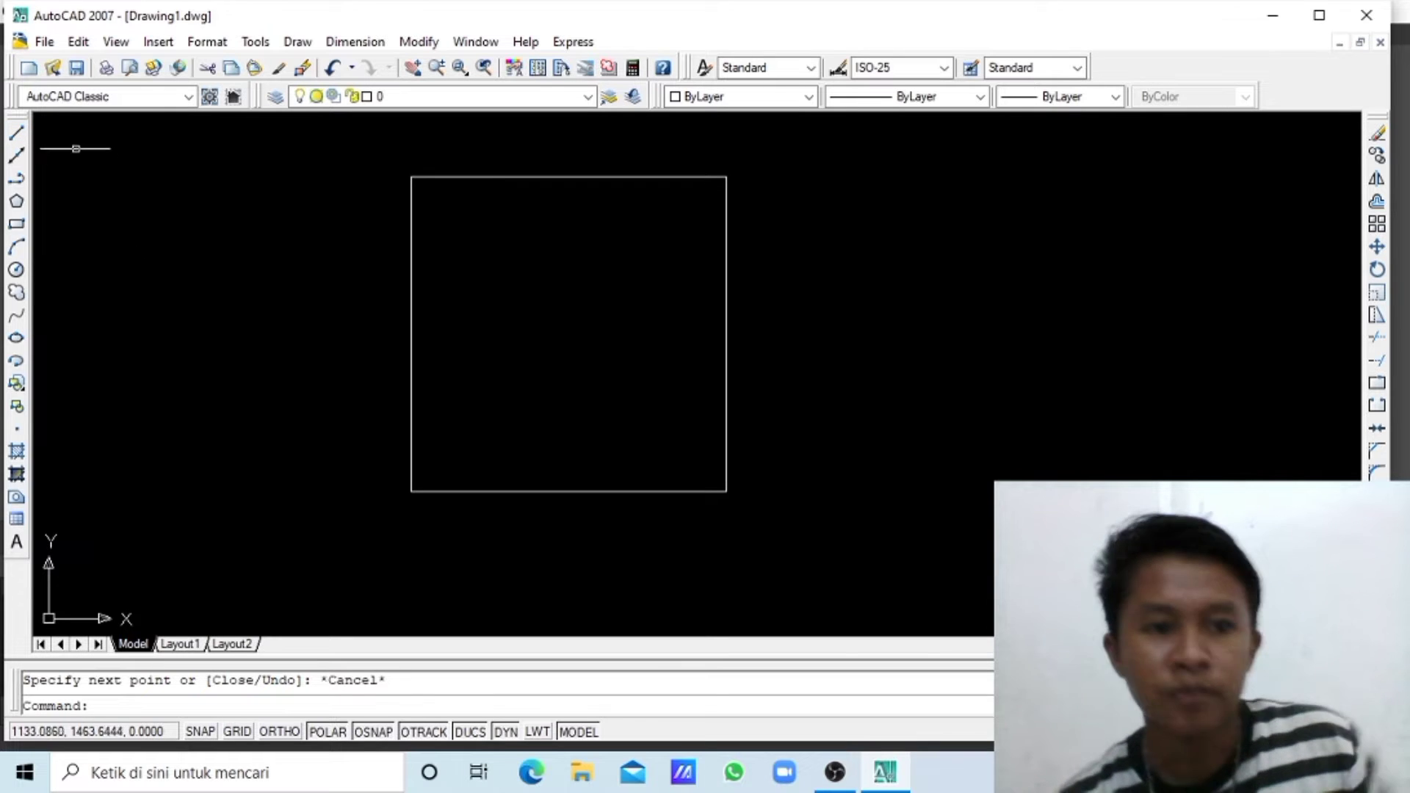
- Draw helper lines from the bottom-right corner, 5 units left and then 5 units up
{"action": "left_click", "coordinate": [19, 133]}
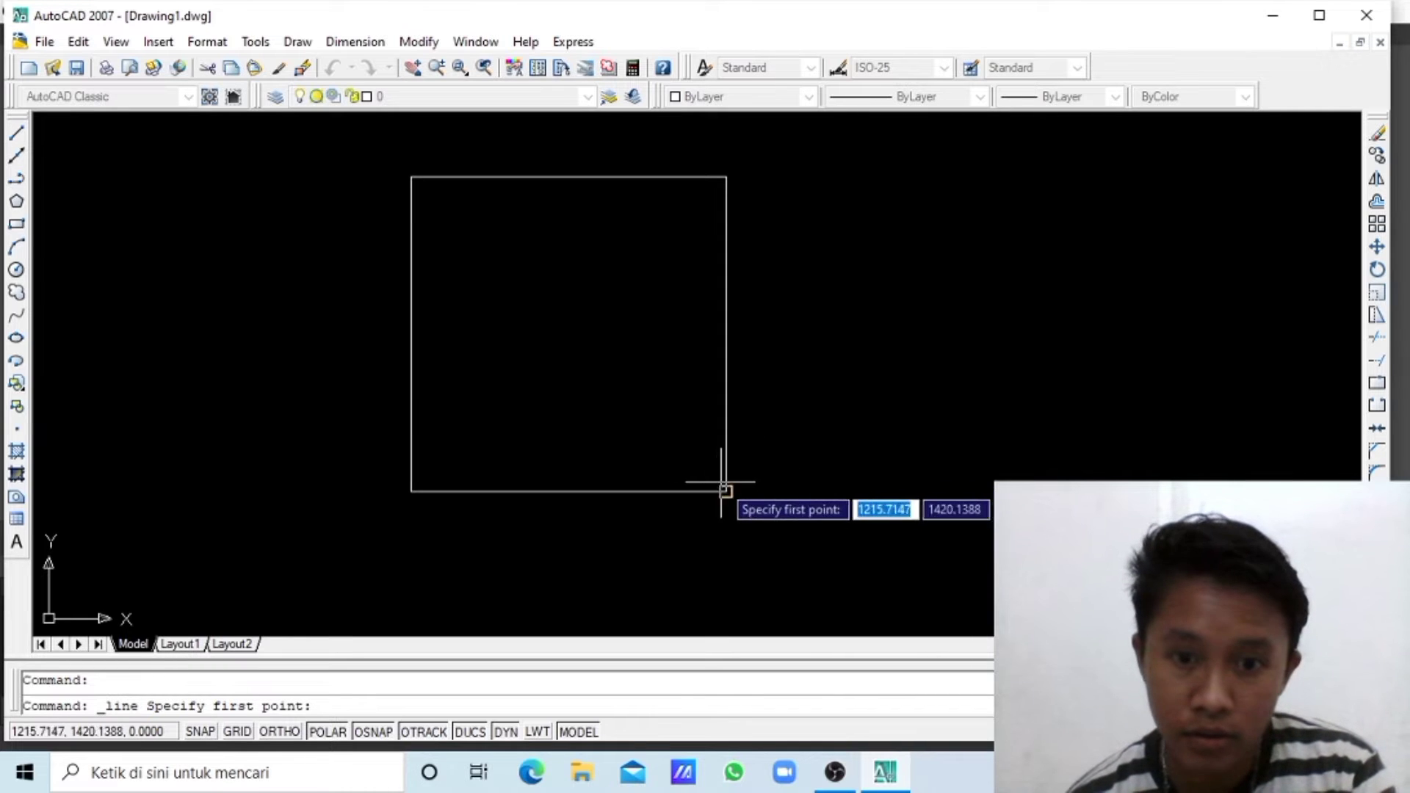
{"action": "left_click", "coordinate": [725, 492]}
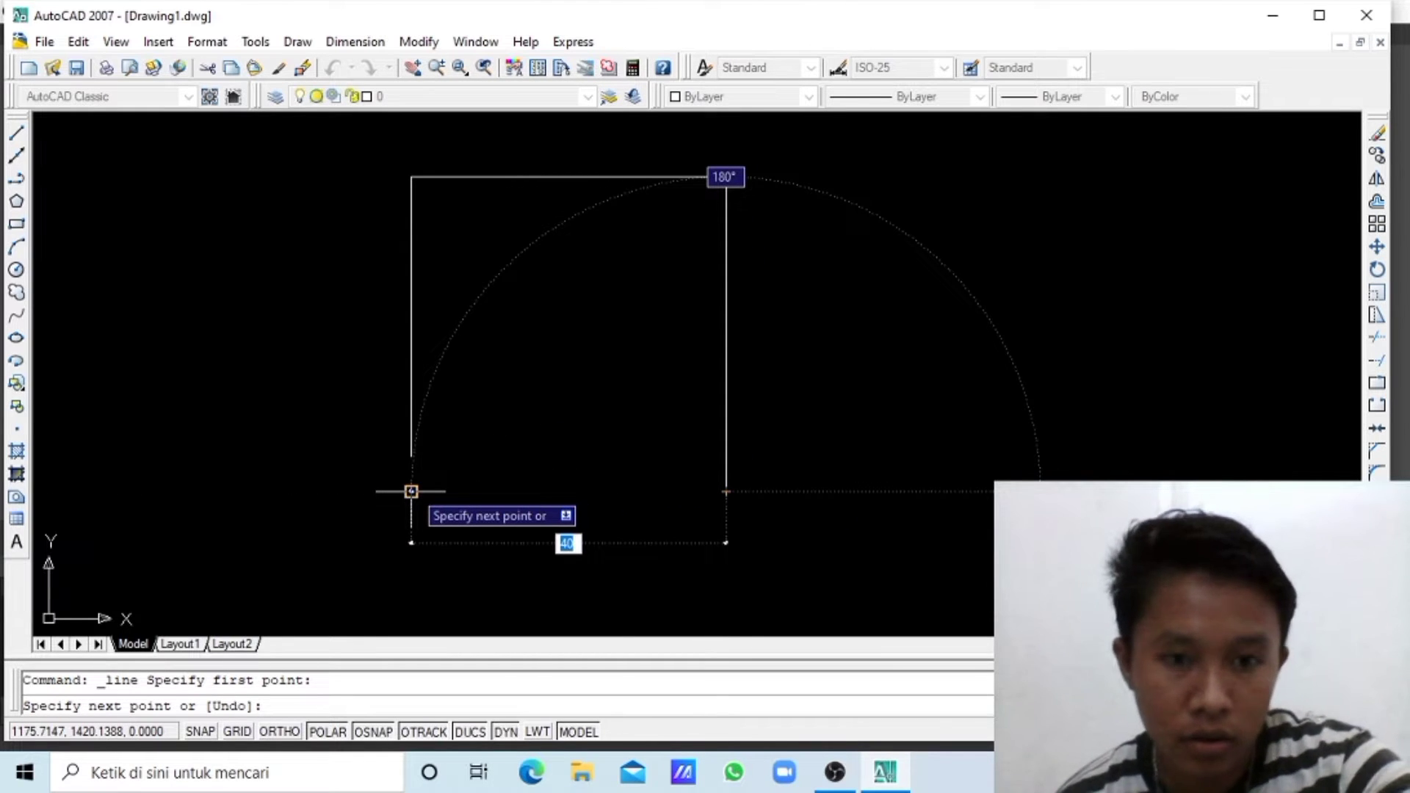
{"action": "type", "text": "5"}
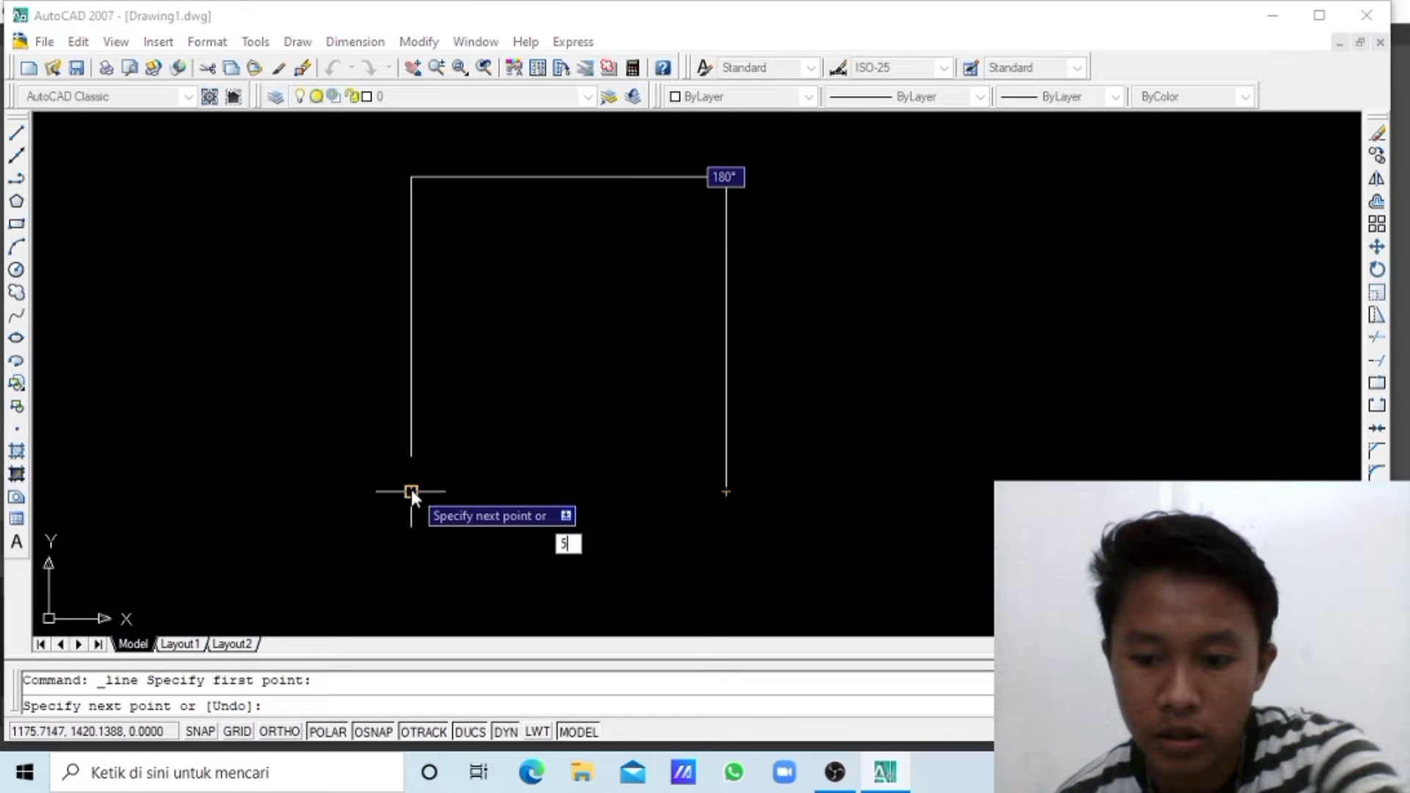
{"action": "key", "text": "Return"}
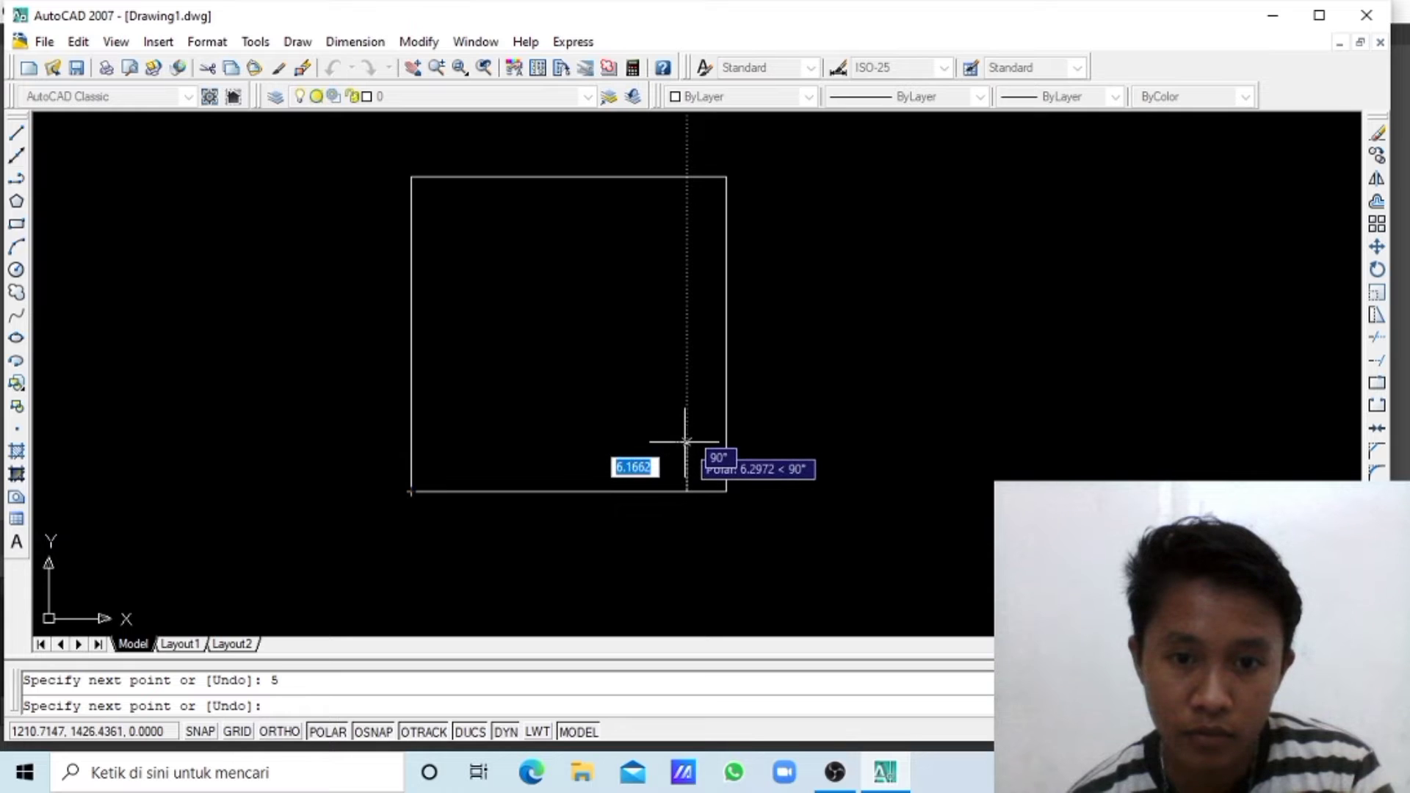
{"action": "type", "text": "5"}
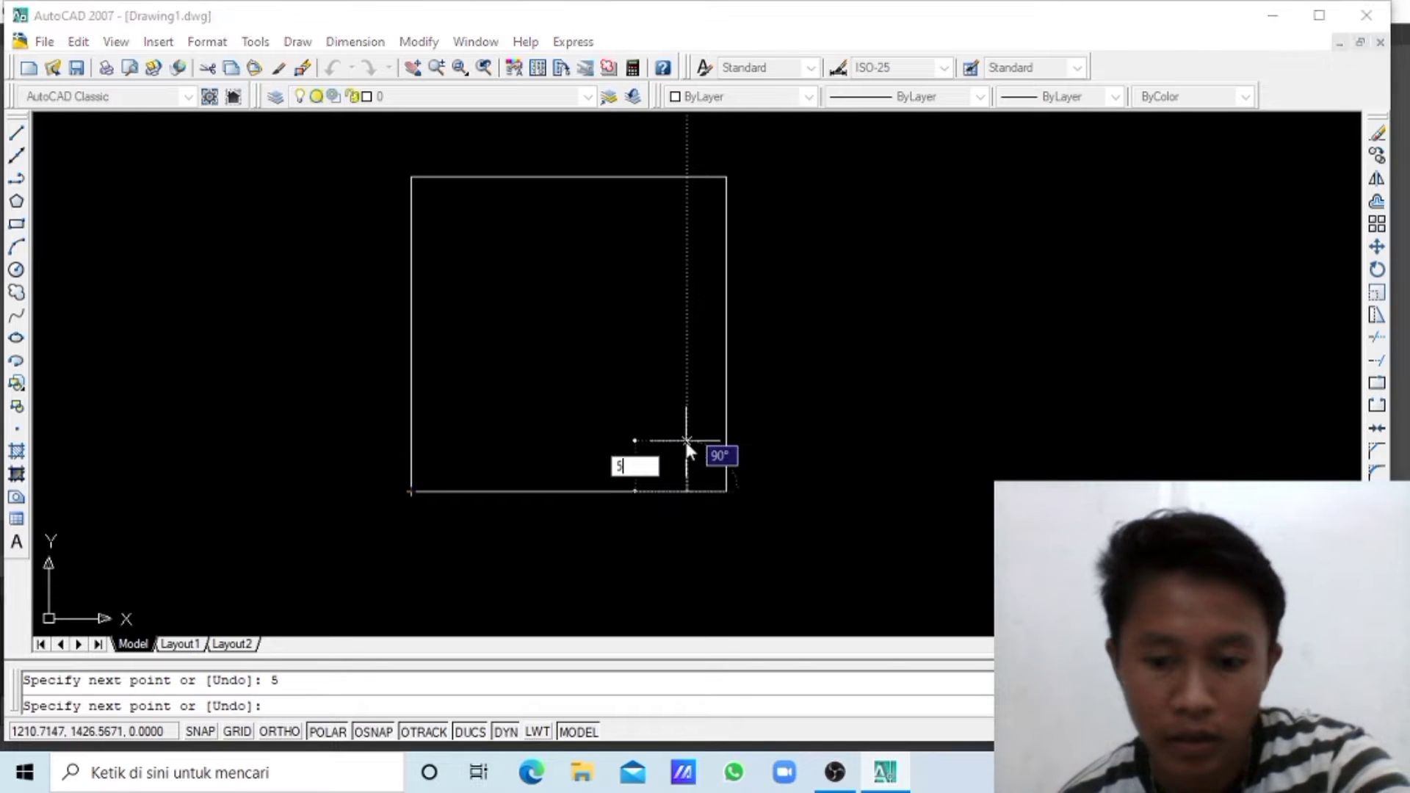
{"action": "key", "text": "Return"}
{"action": "key", "text": "Escape"}
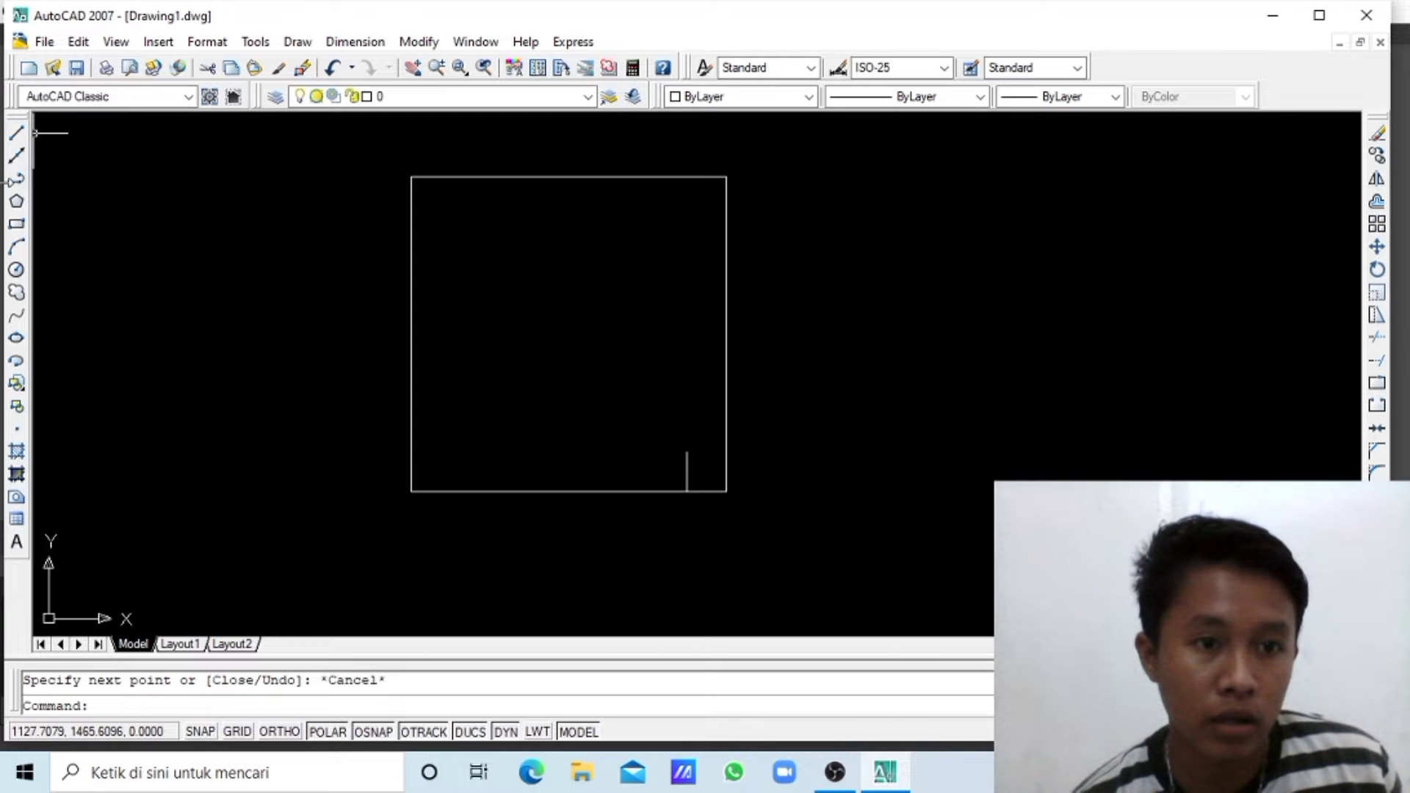
- Draw a circle at the short line's top, then delete it because the radius is wrong
{"action": "left_click", "coordinate": [17, 269]}
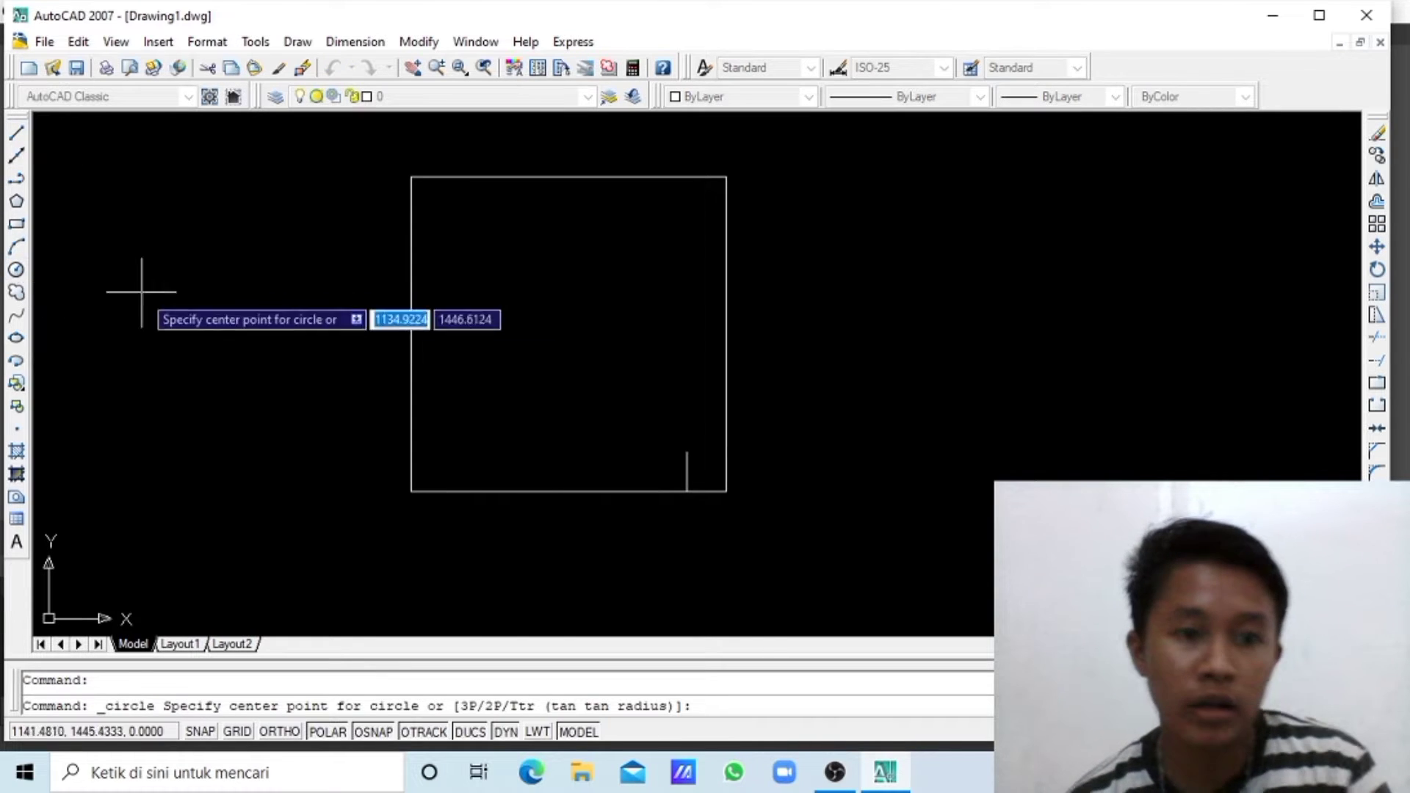
{"action": "left_click", "coordinate": [687, 451]}
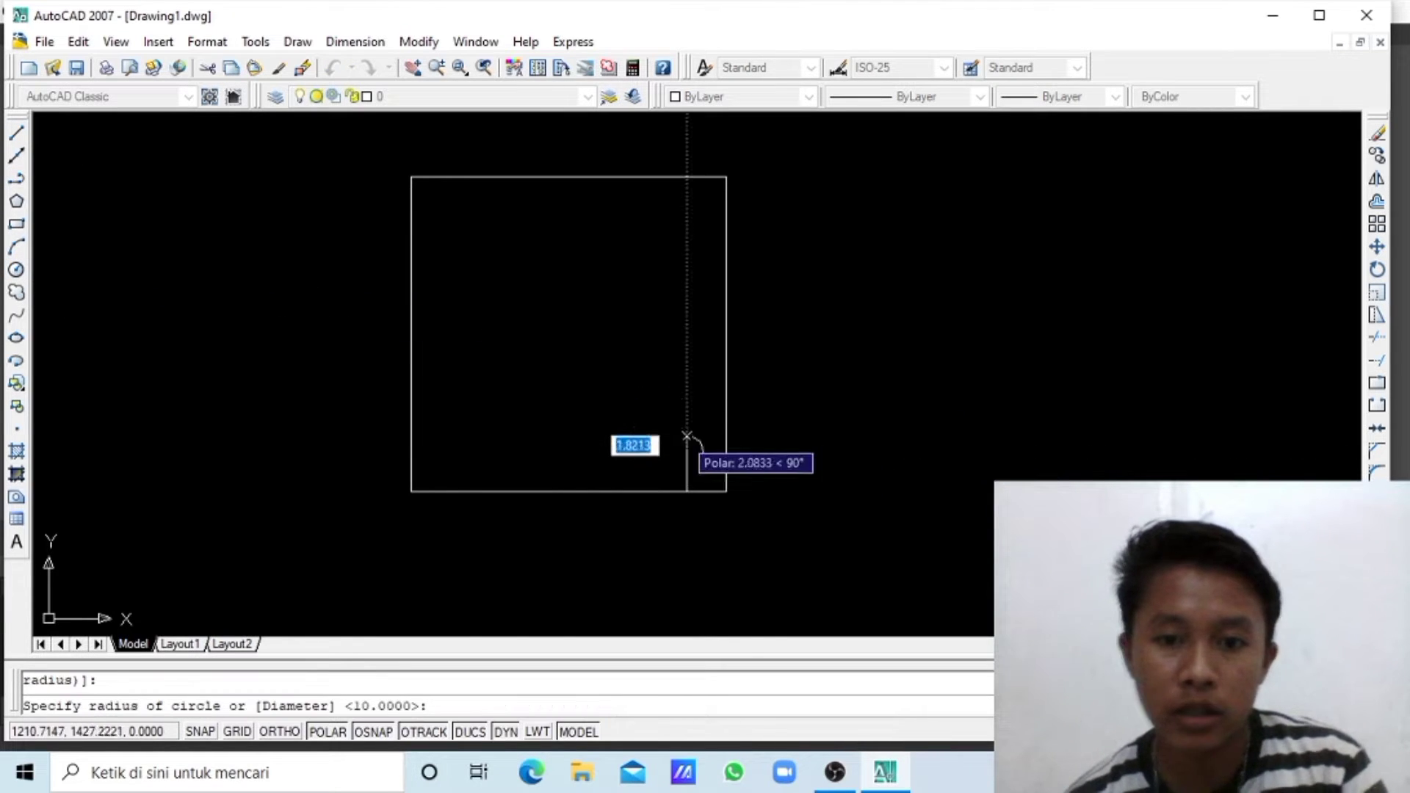
{"action": "type", "text": "2"}
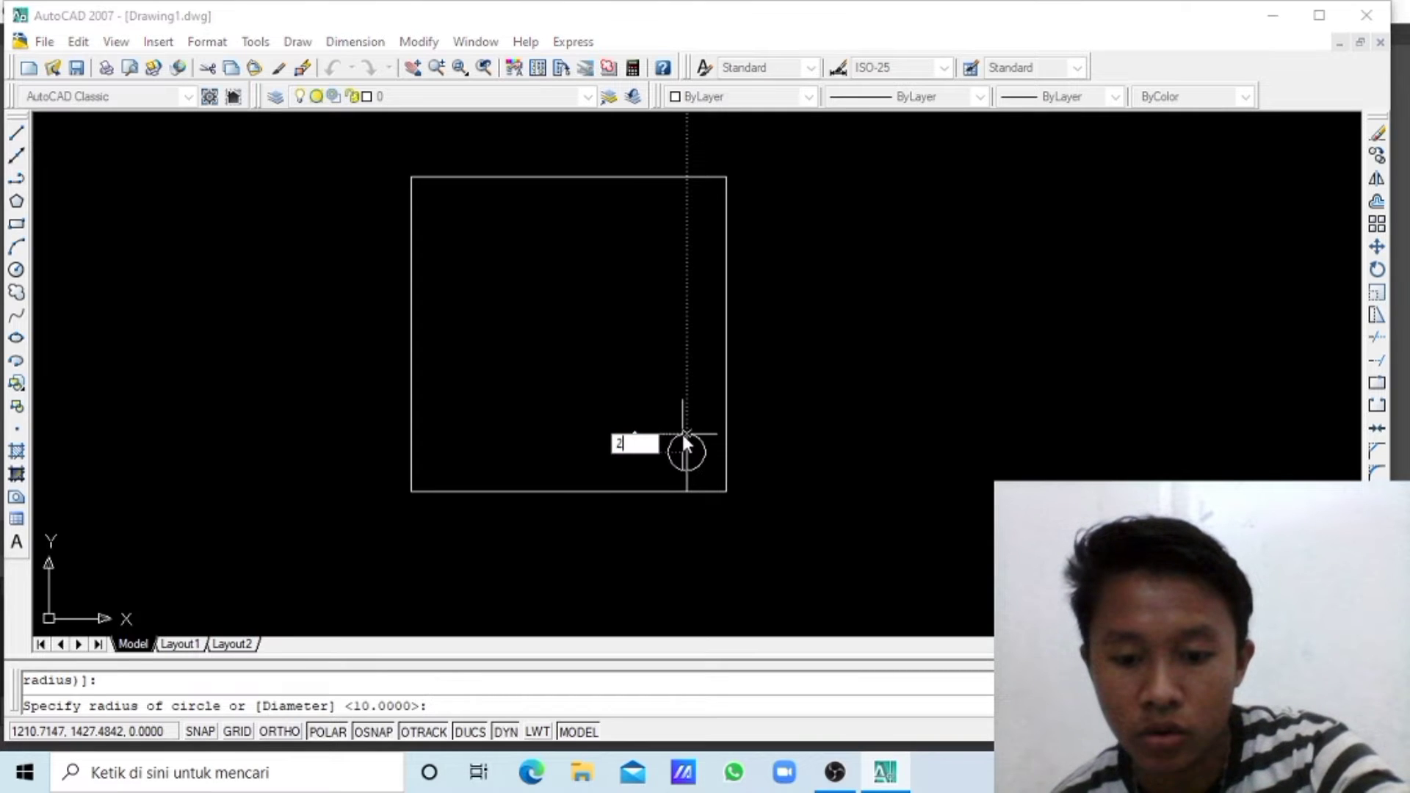
{"action": "key", "text": "Tab"}
{"action": "type", "text": "5"}
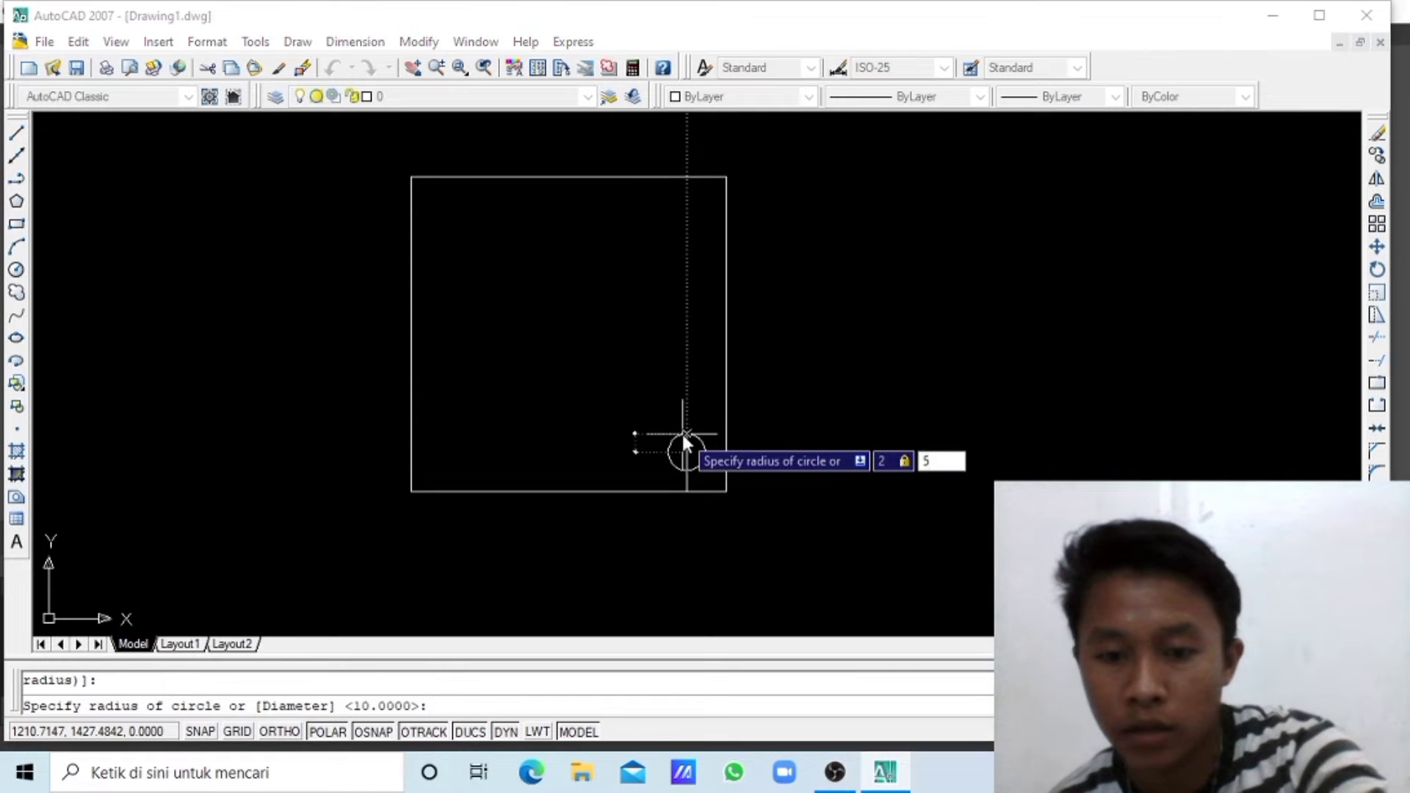
{"action": "key", "text": "Return"}
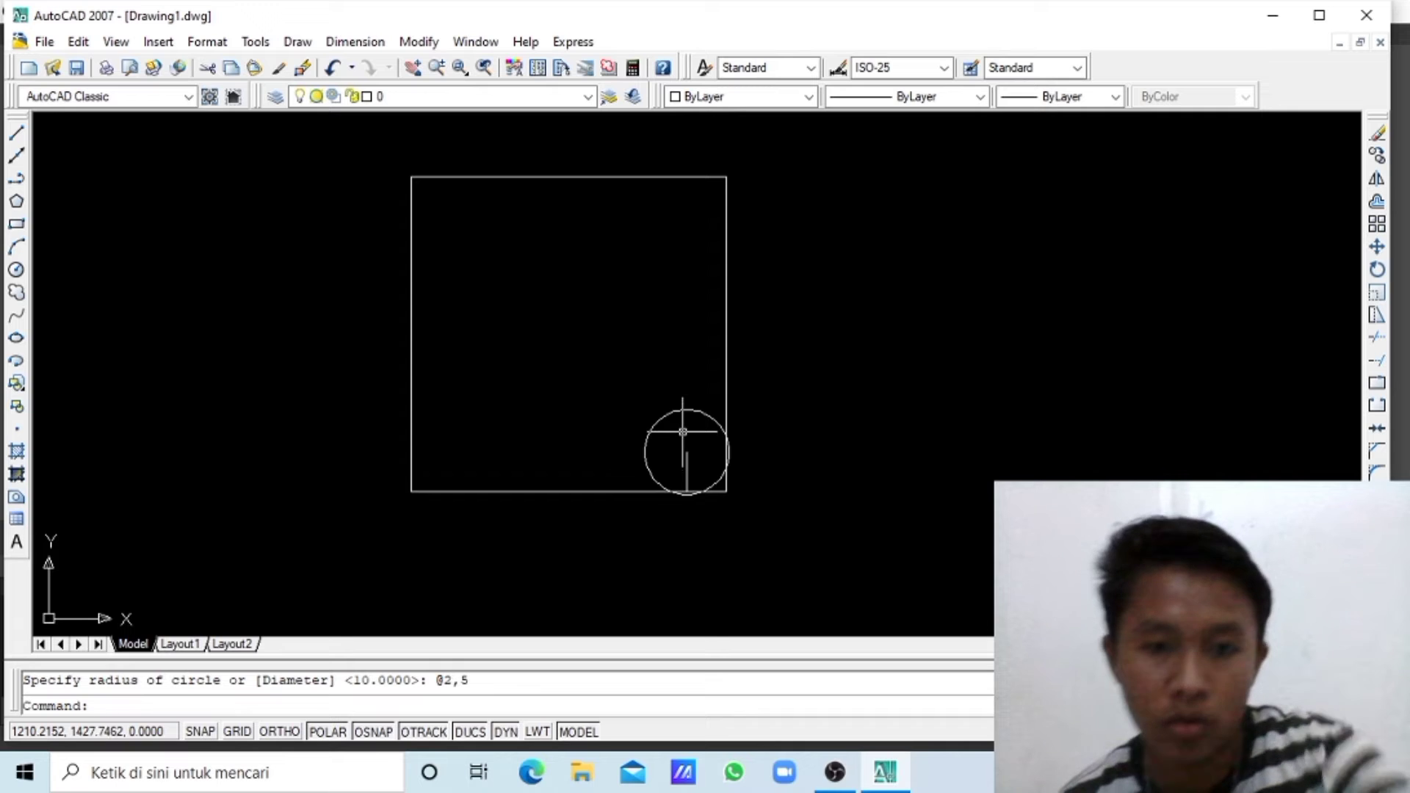
{"action": "left_click", "coordinate": [687, 409]}
{"action": "right_click", "coordinate": [685, 408]}
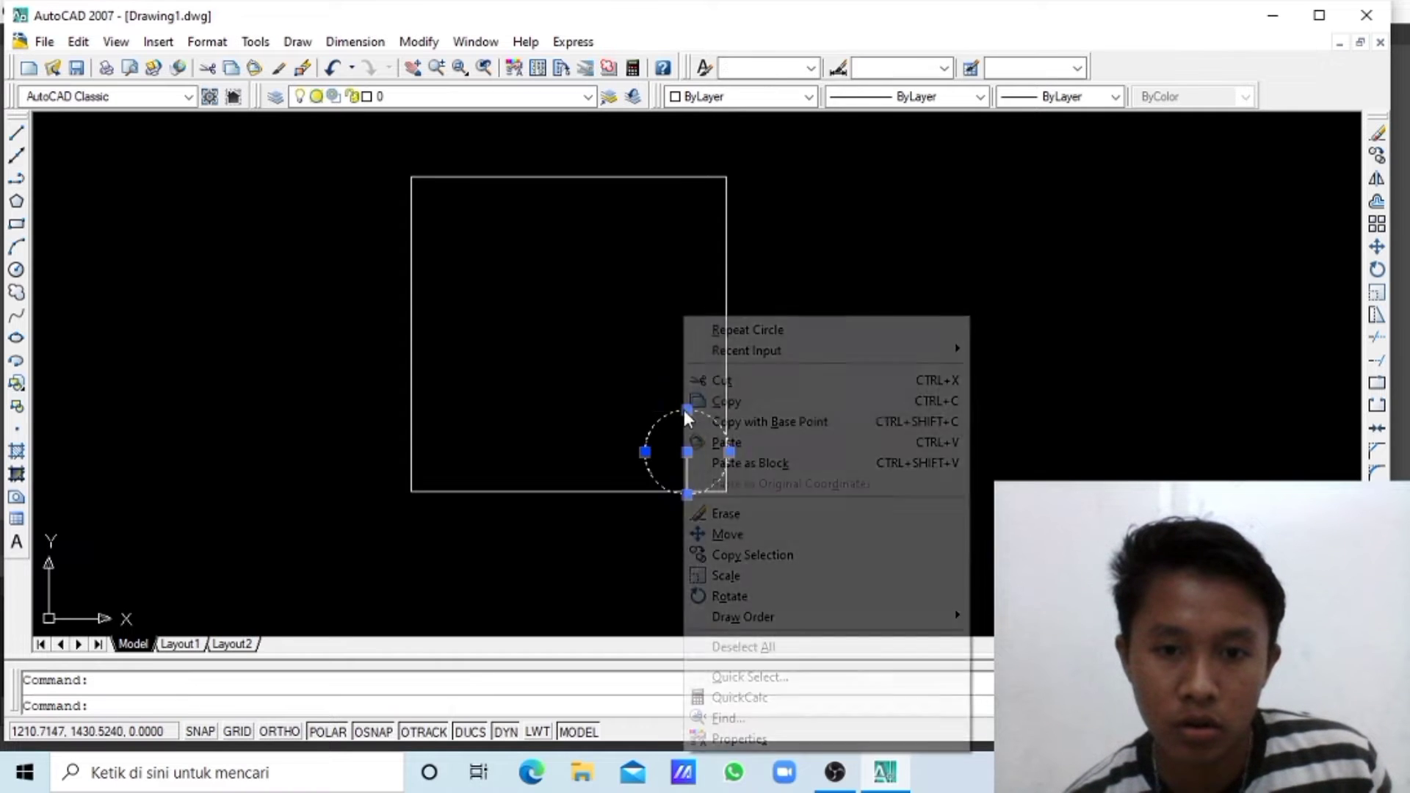
{"action": "left_click", "coordinate": [705, 388]}
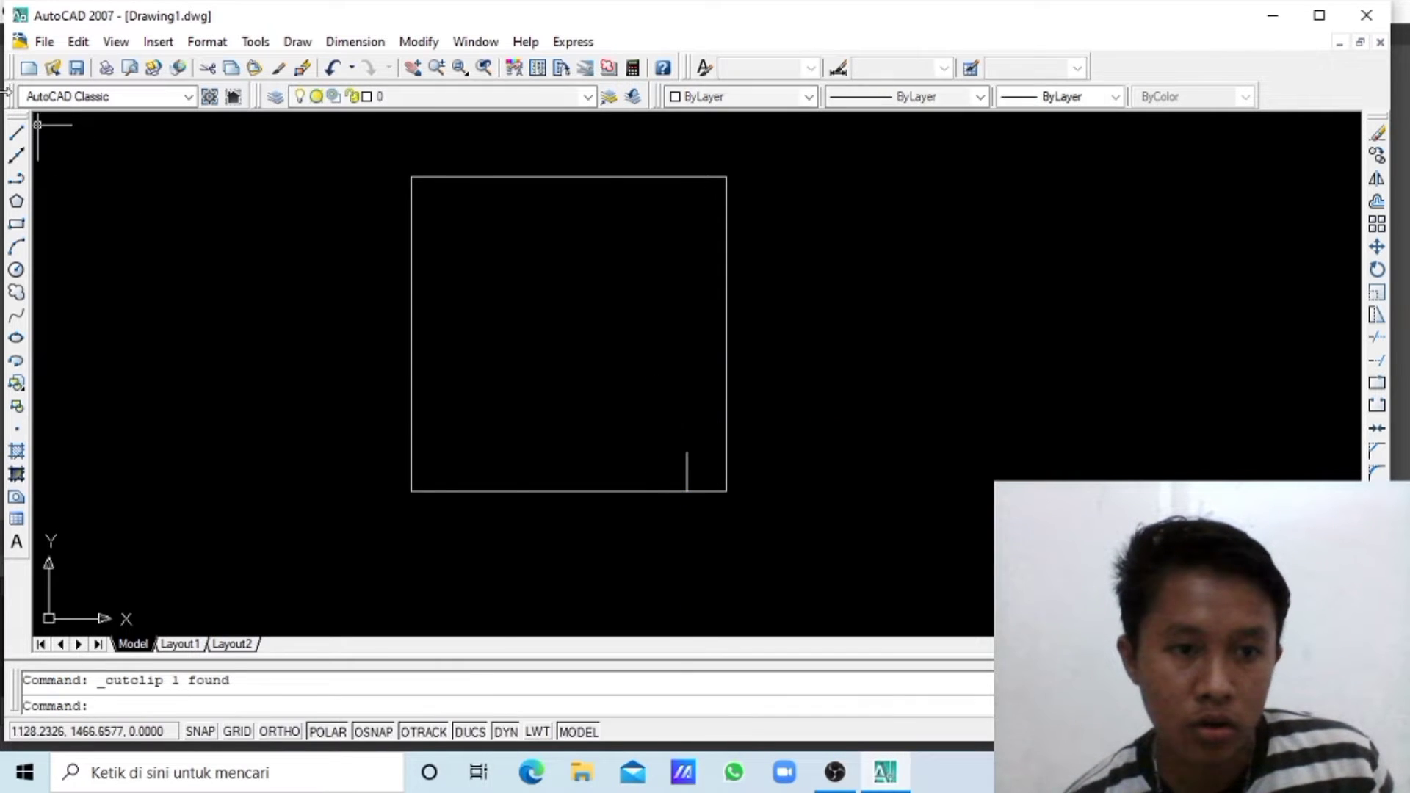
- Redraw the circle at the short line's top end with radius 2.5
{"action": "left_click", "coordinate": [17, 270]}
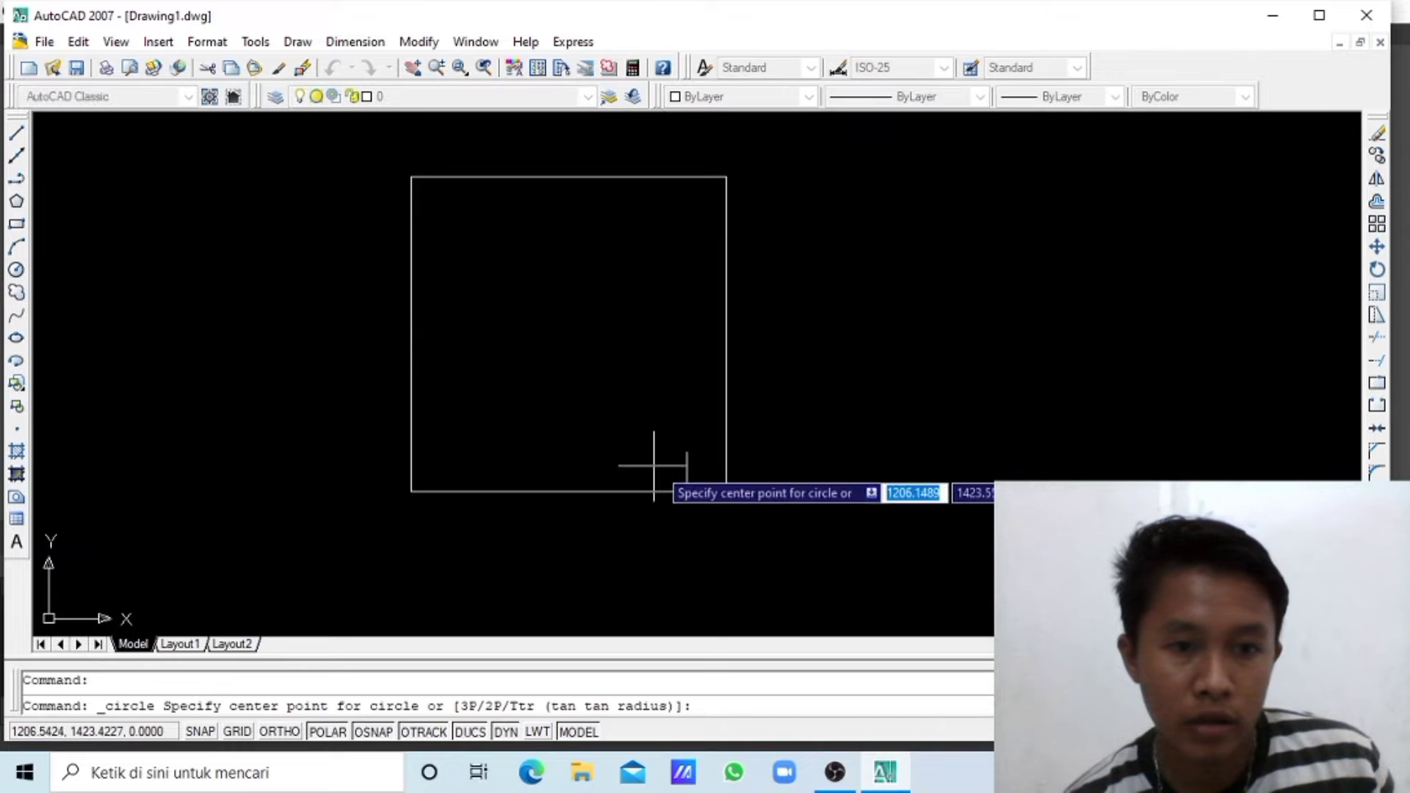
{"action": "left_click", "coordinate": [687, 451]}
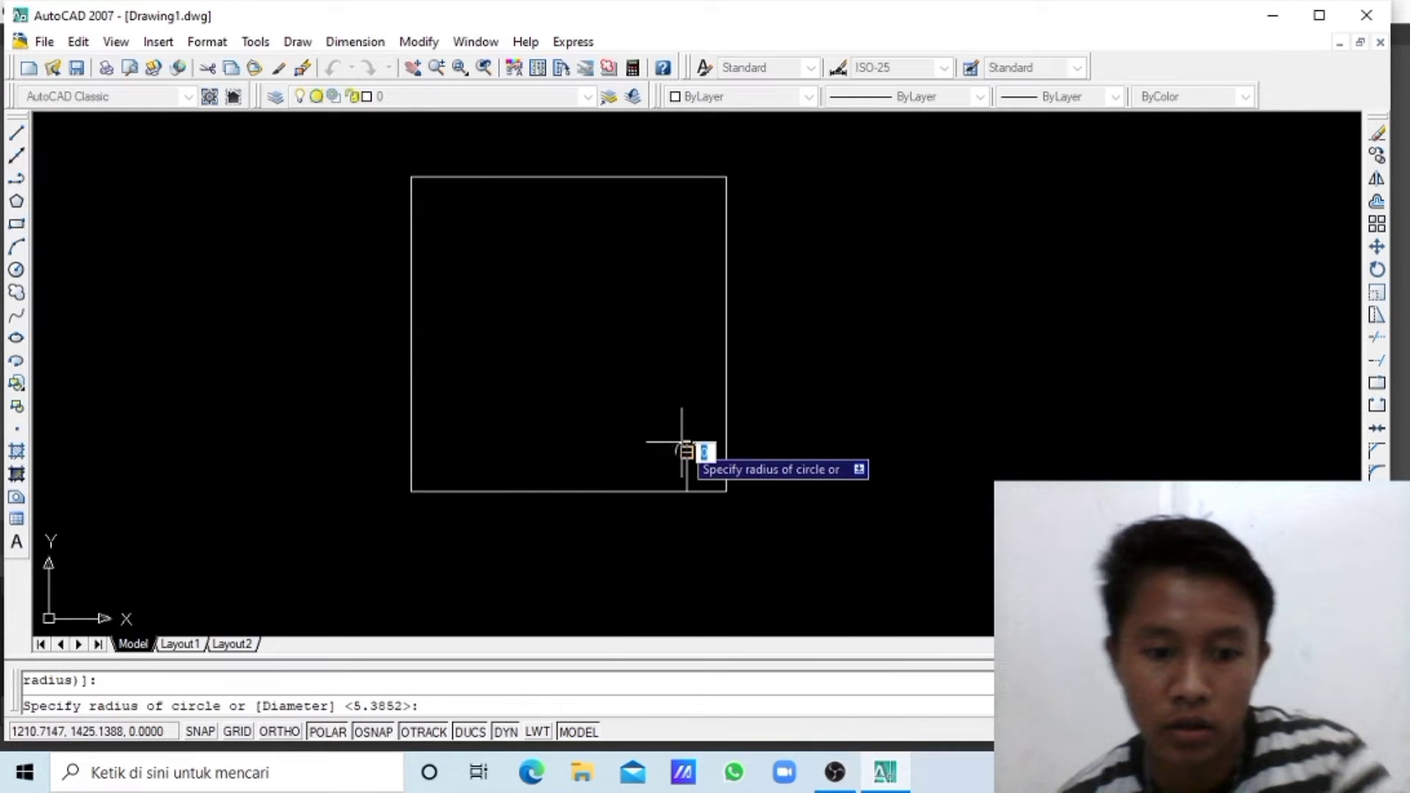
{"action": "type", "text": "2.5"}
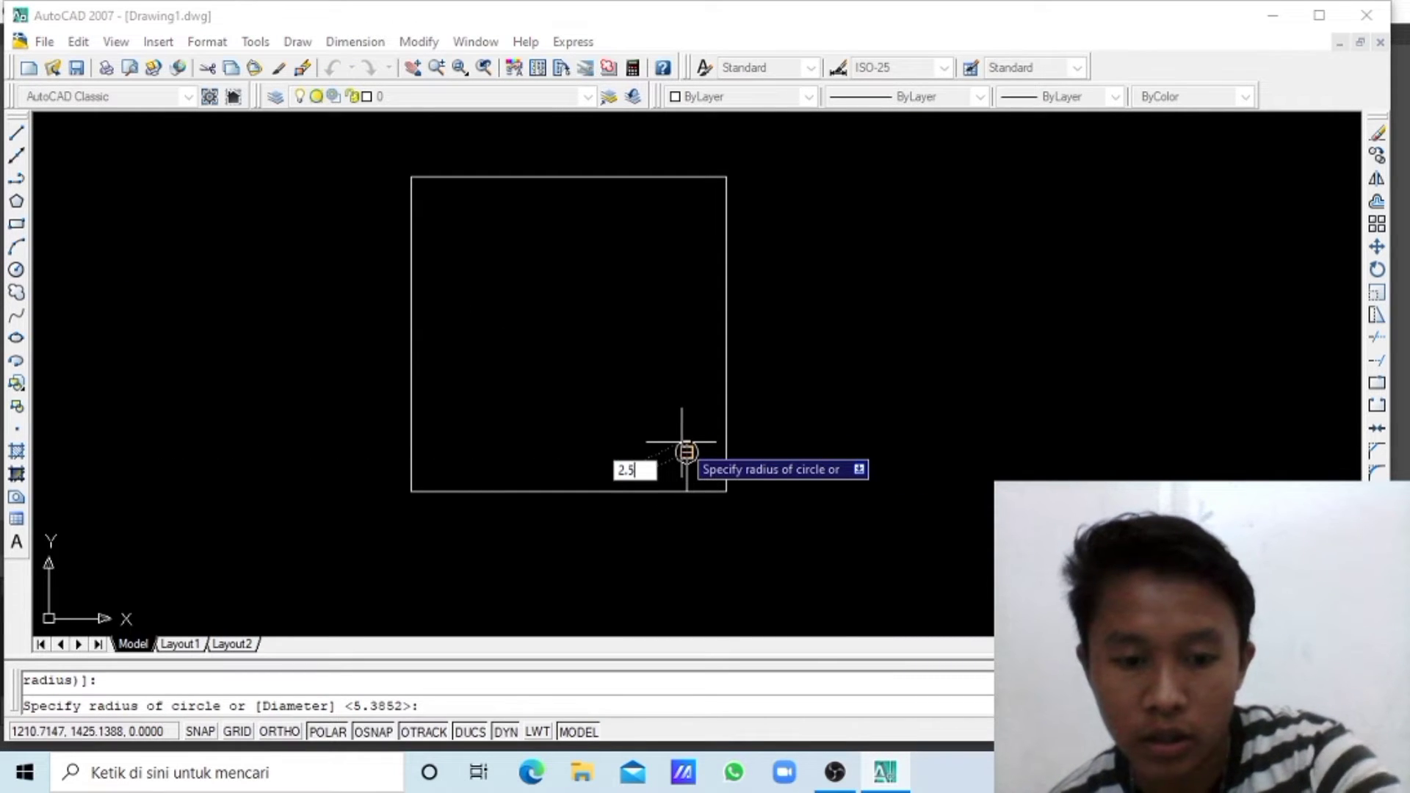
{"action": "key", "text": "Return"}
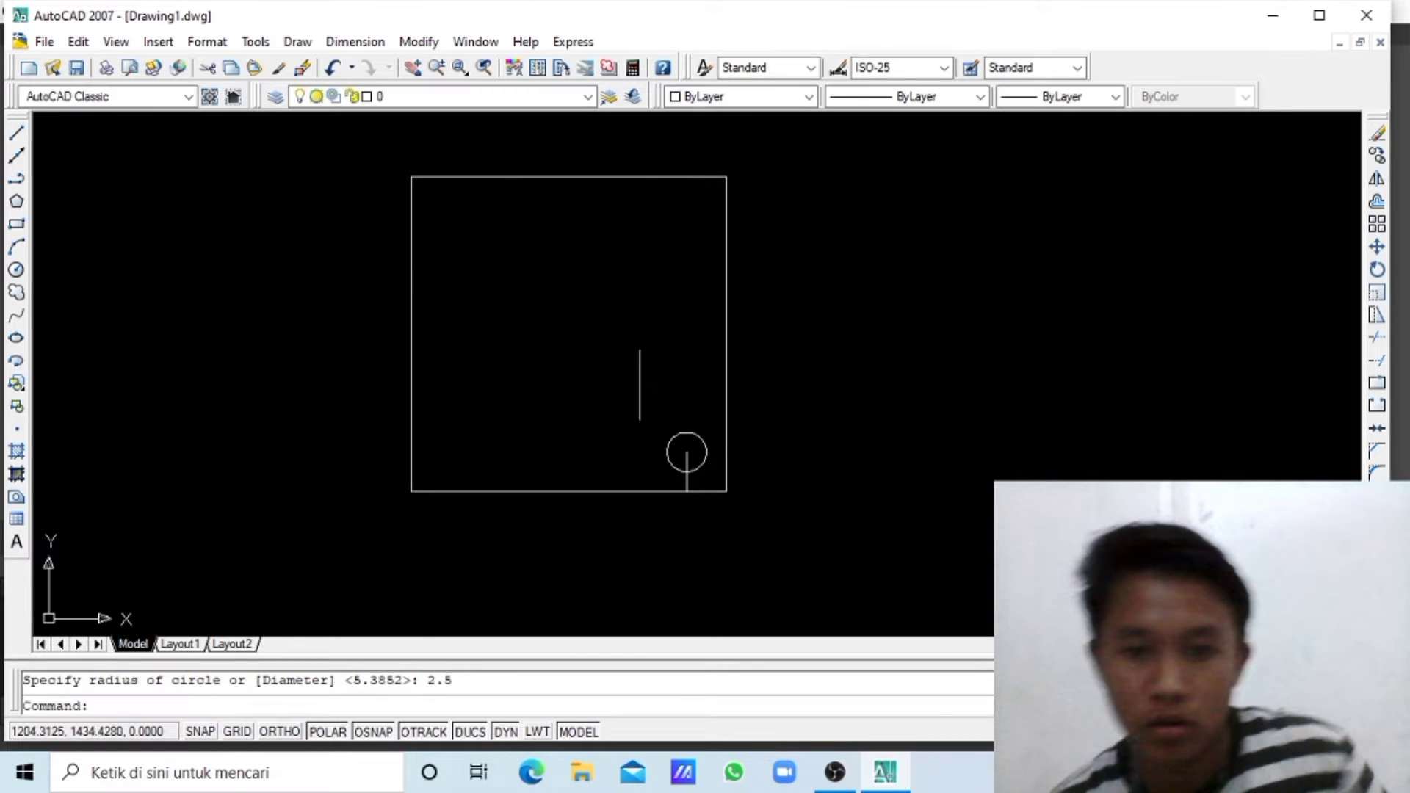
- Draw helper lines from the top-left corner, 5 units right and then 5 units down
{"action": "left_click", "coordinate": [19, 134]}
{"action": "left_click", "coordinate": [411, 177]}
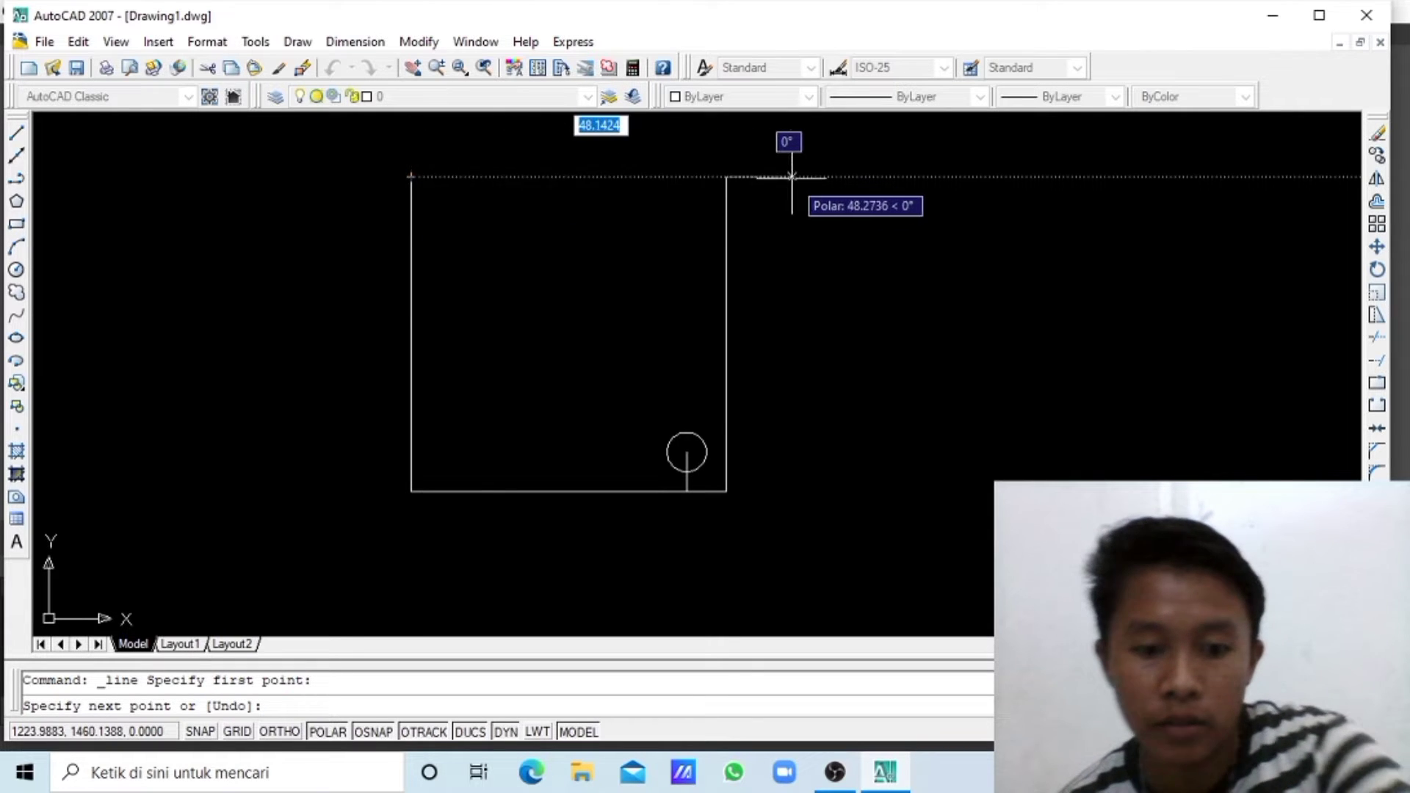
{"action": "type", "text": "5"}
{"action": "key", "text": "Return"}
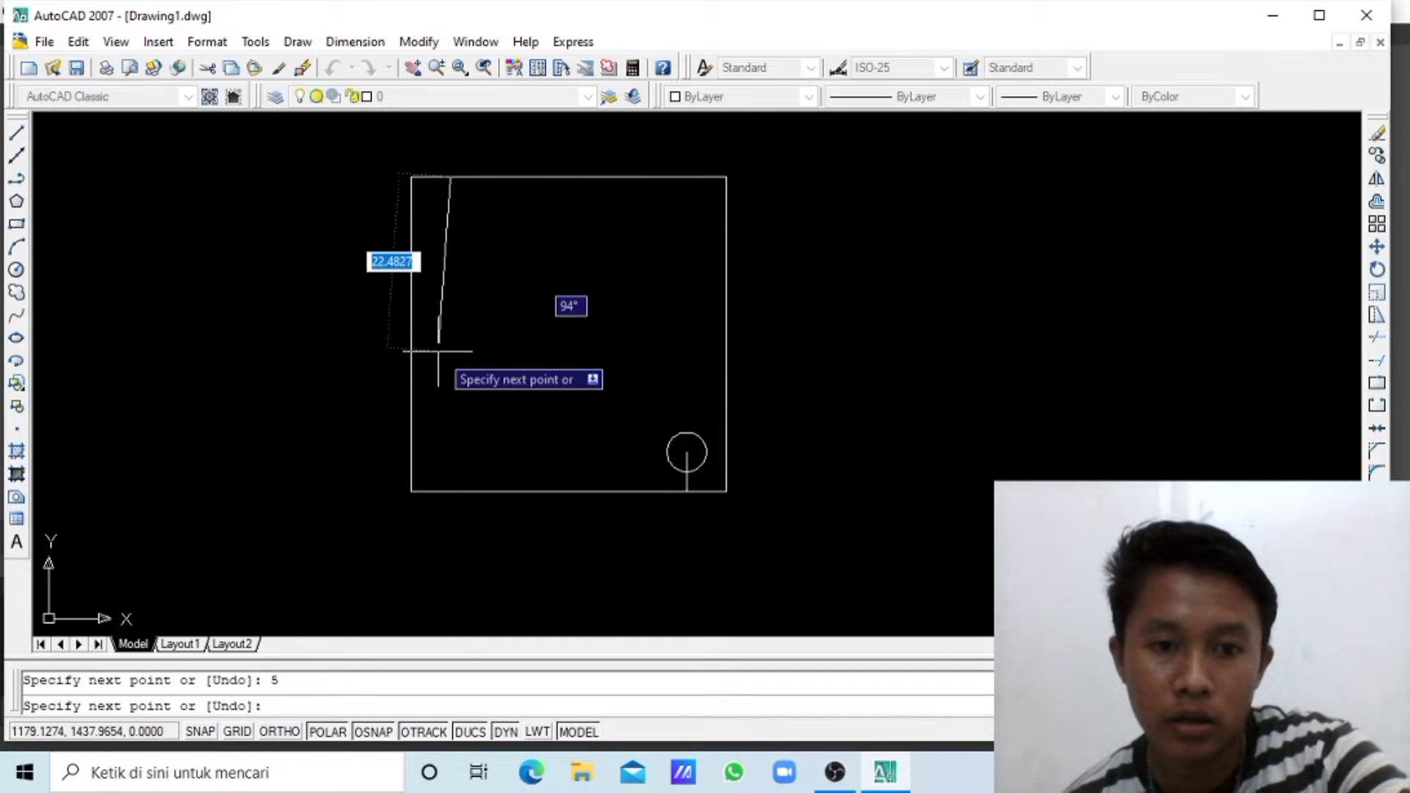
{"action": "type", "text": "5"}
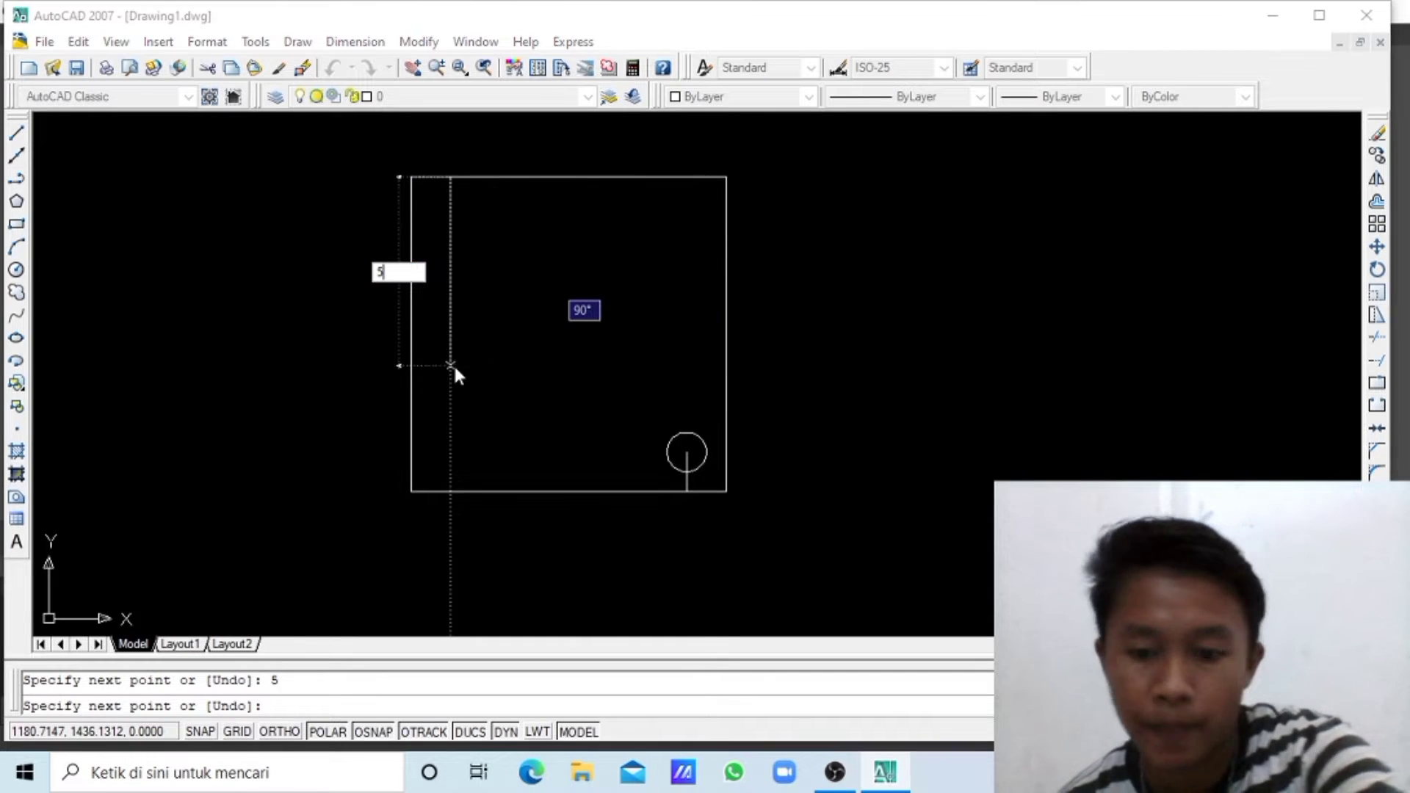
{"action": "key", "text": "Return"}
{"action": "key", "text": "Escape"}
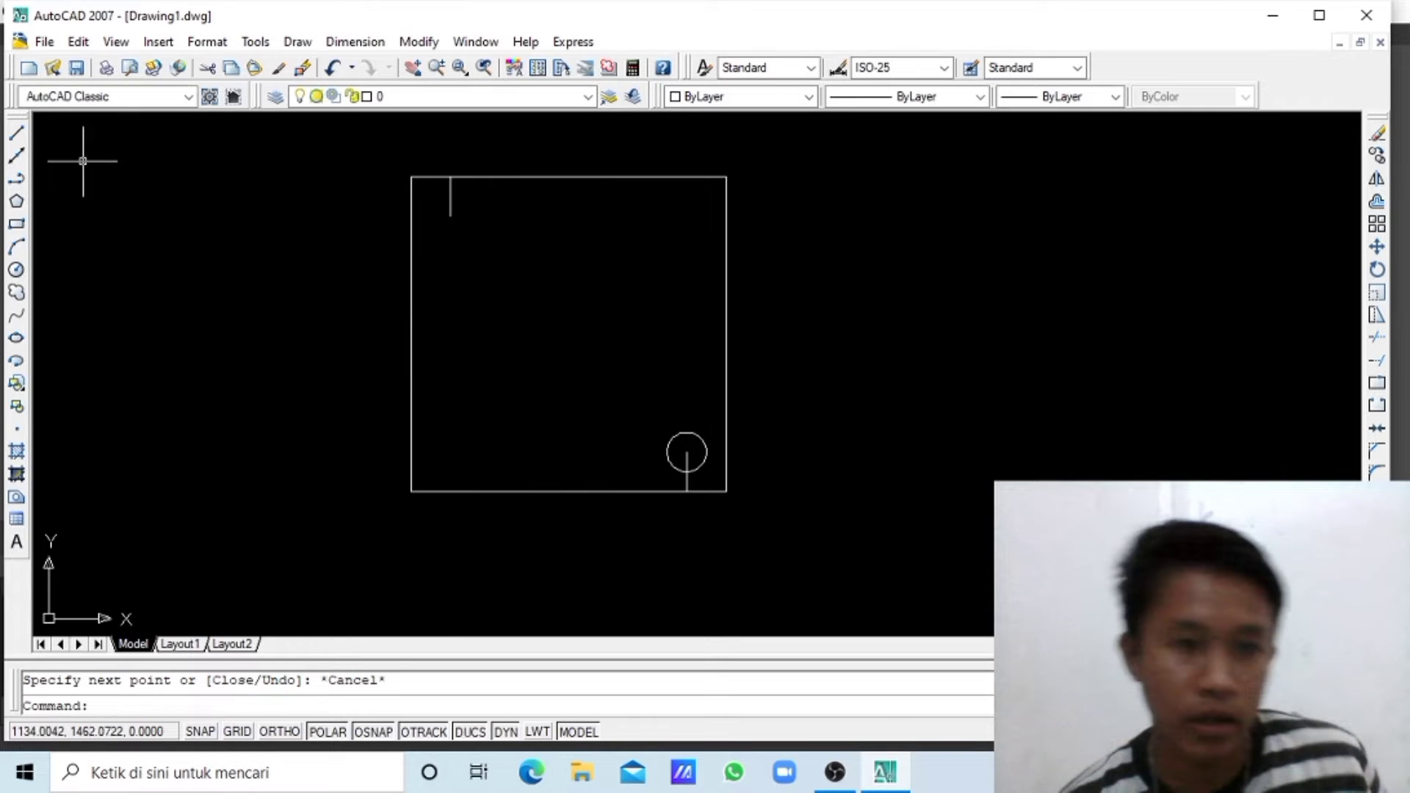
- Add a radius 2.5 circle centred on the helper line's lower endpoint
{"action": "left_click", "coordinate": [16, 271]}
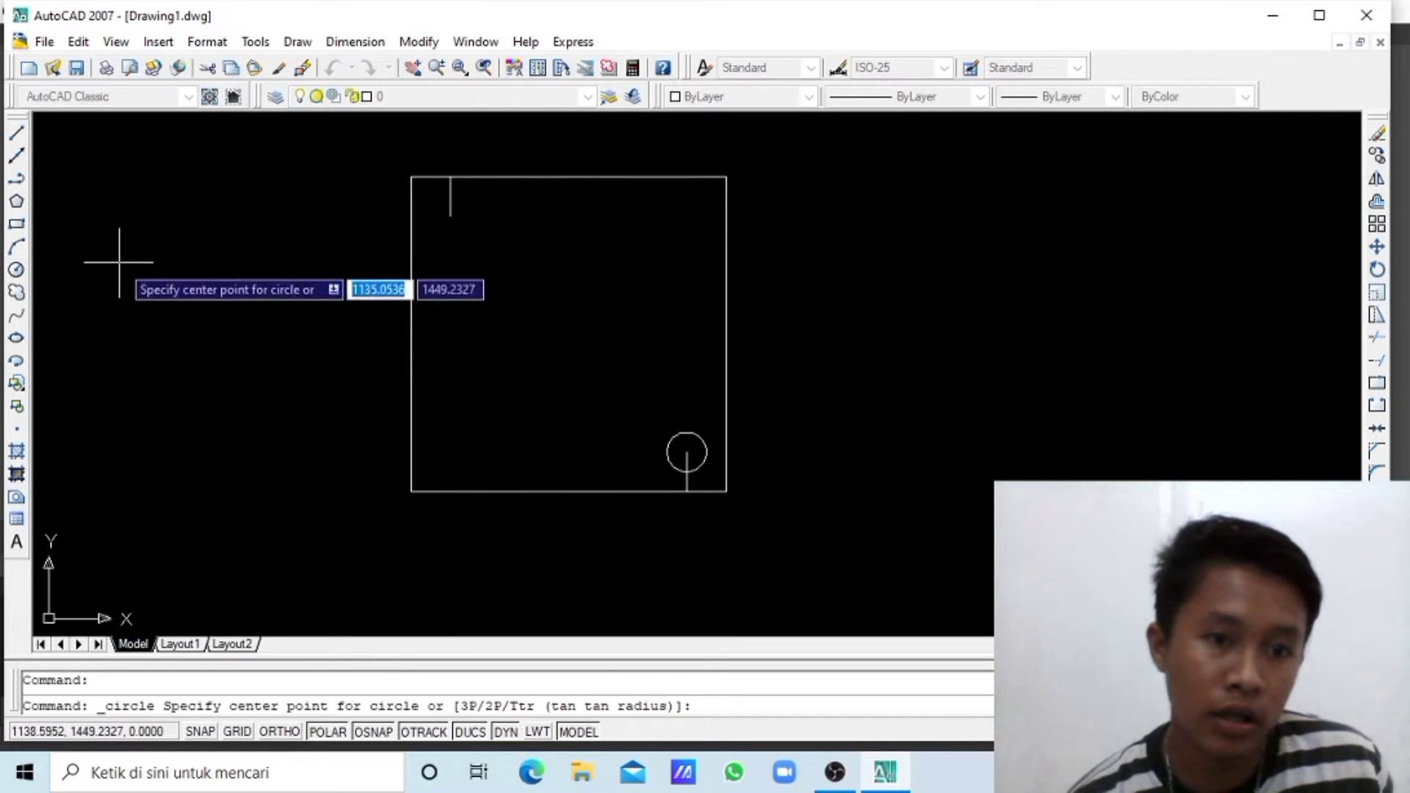
{"action": "left_click", "coordinate": [451, 216]}
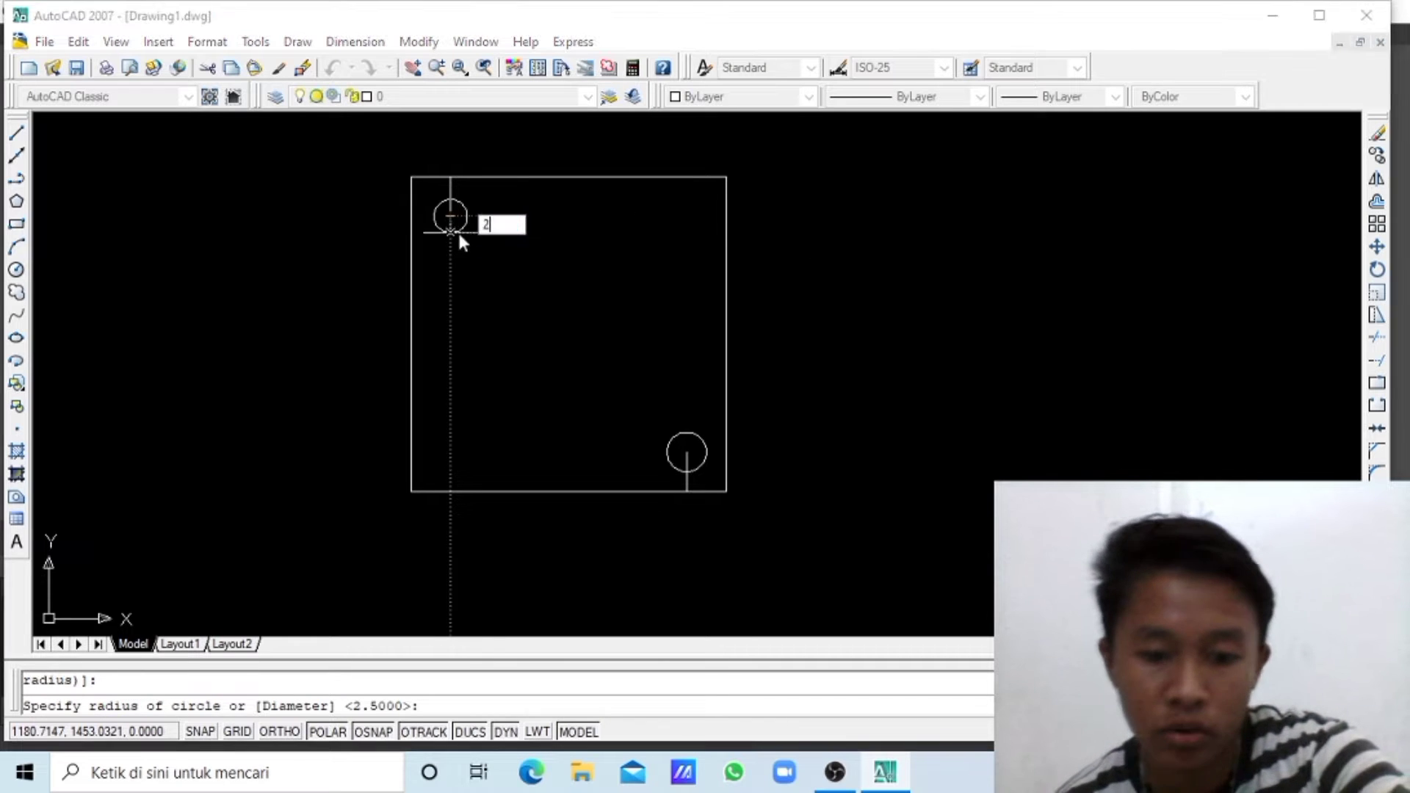
{"action": "type", "text": "2"}
{"action": "key", "text": "Return"}
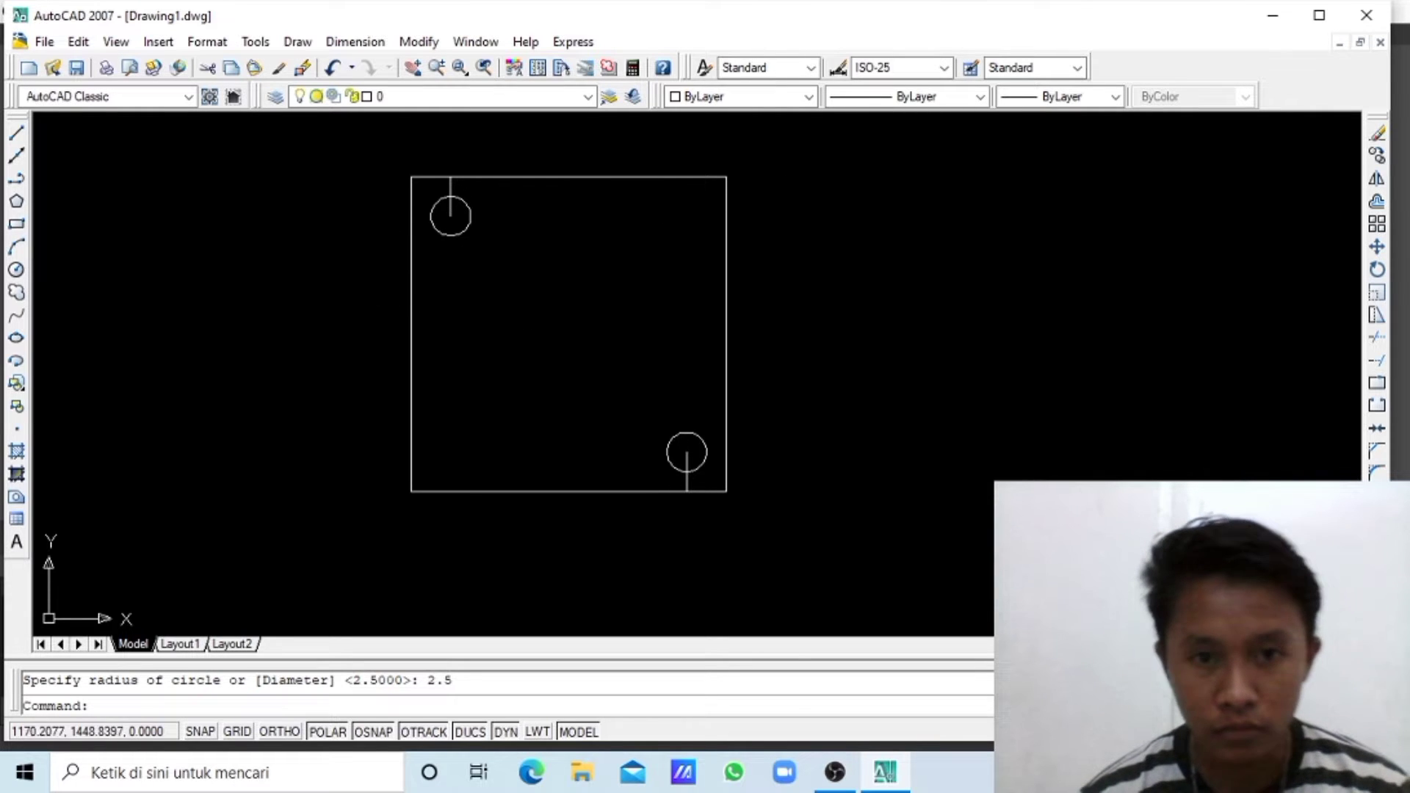
- Draw a 20-unit line straight down from the top edge's midpoint to the square's centre
{"action": "left_click", "coordinate": [18, 134]}
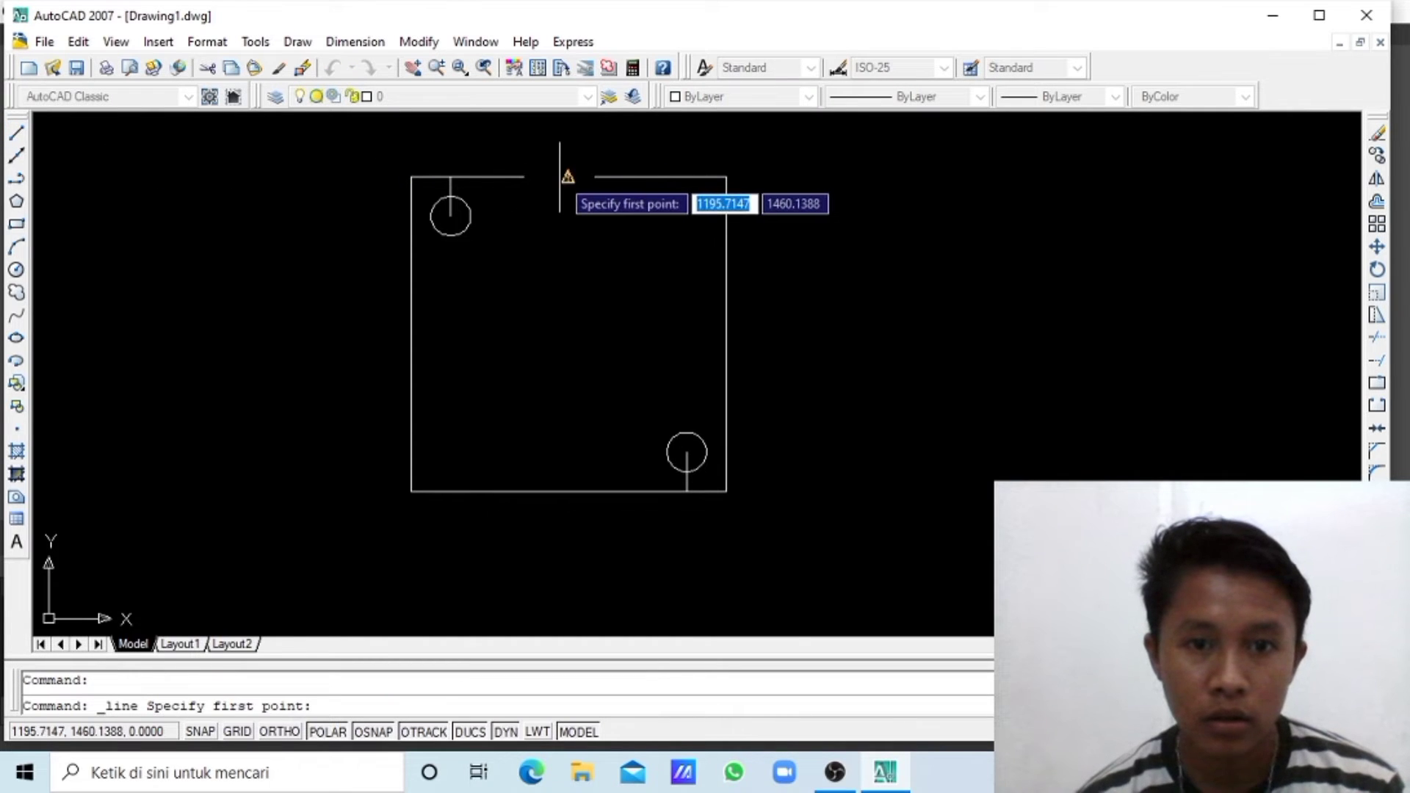
{"action": "left_click", "coordinate": [567, 177]}
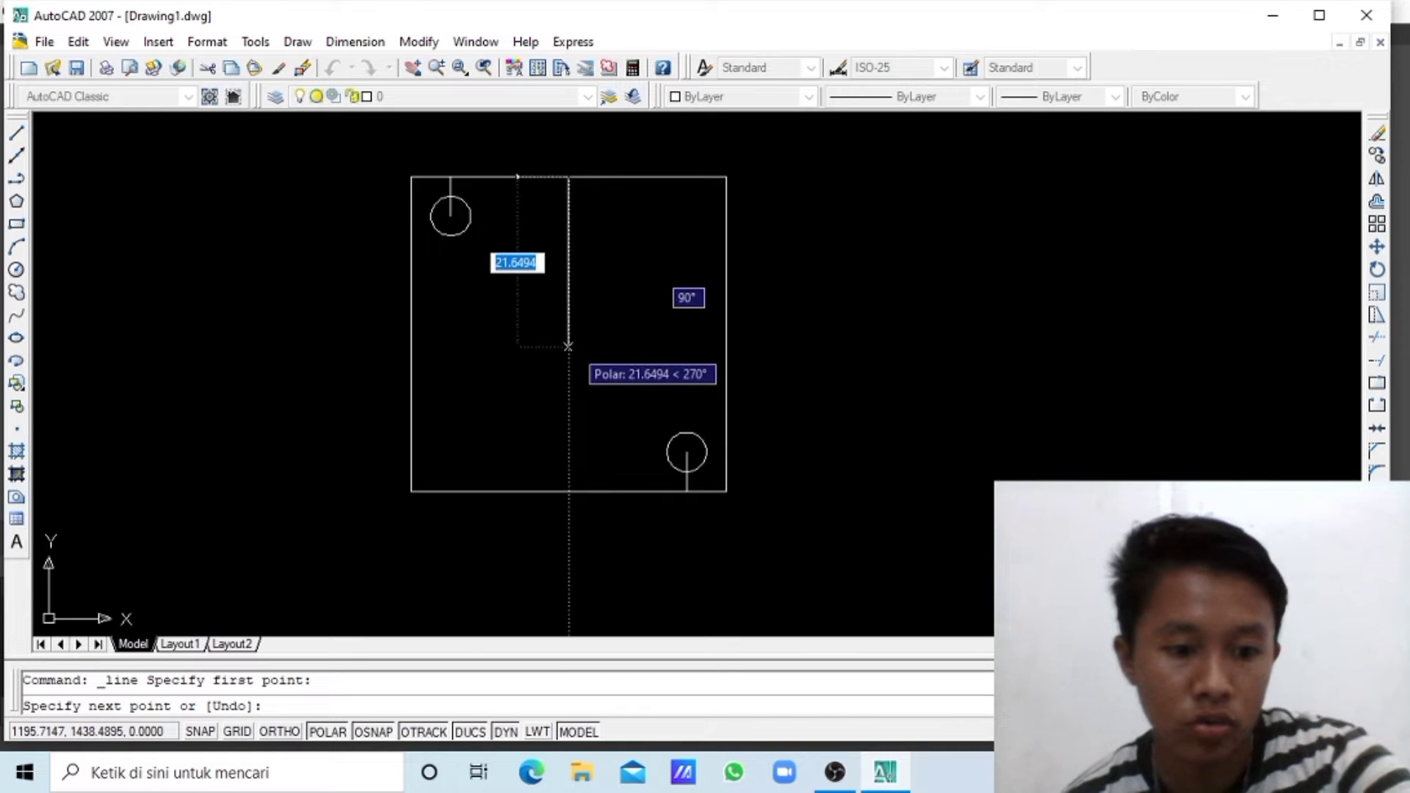
{"action": "type", "text": "2"}
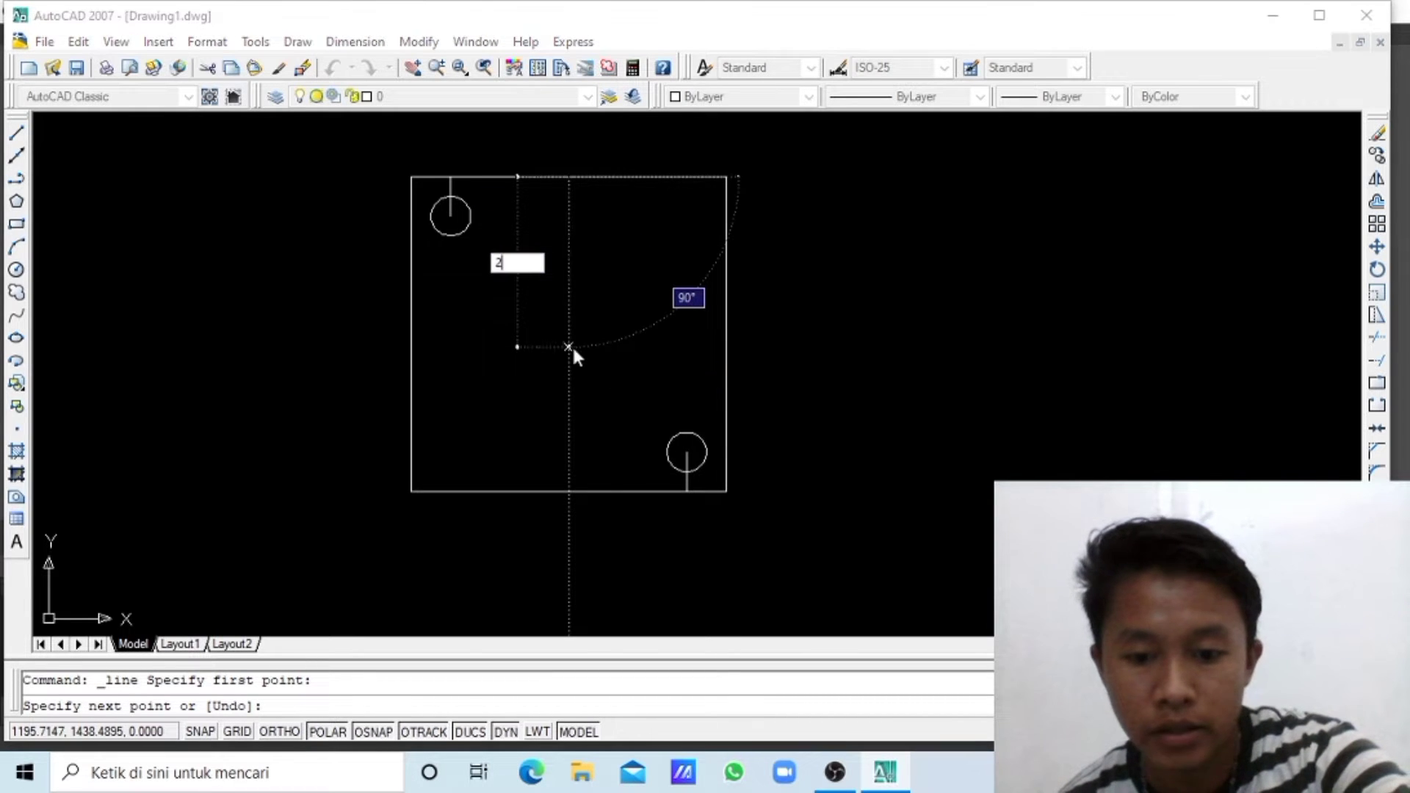
{"action": "type", "text": "0"}
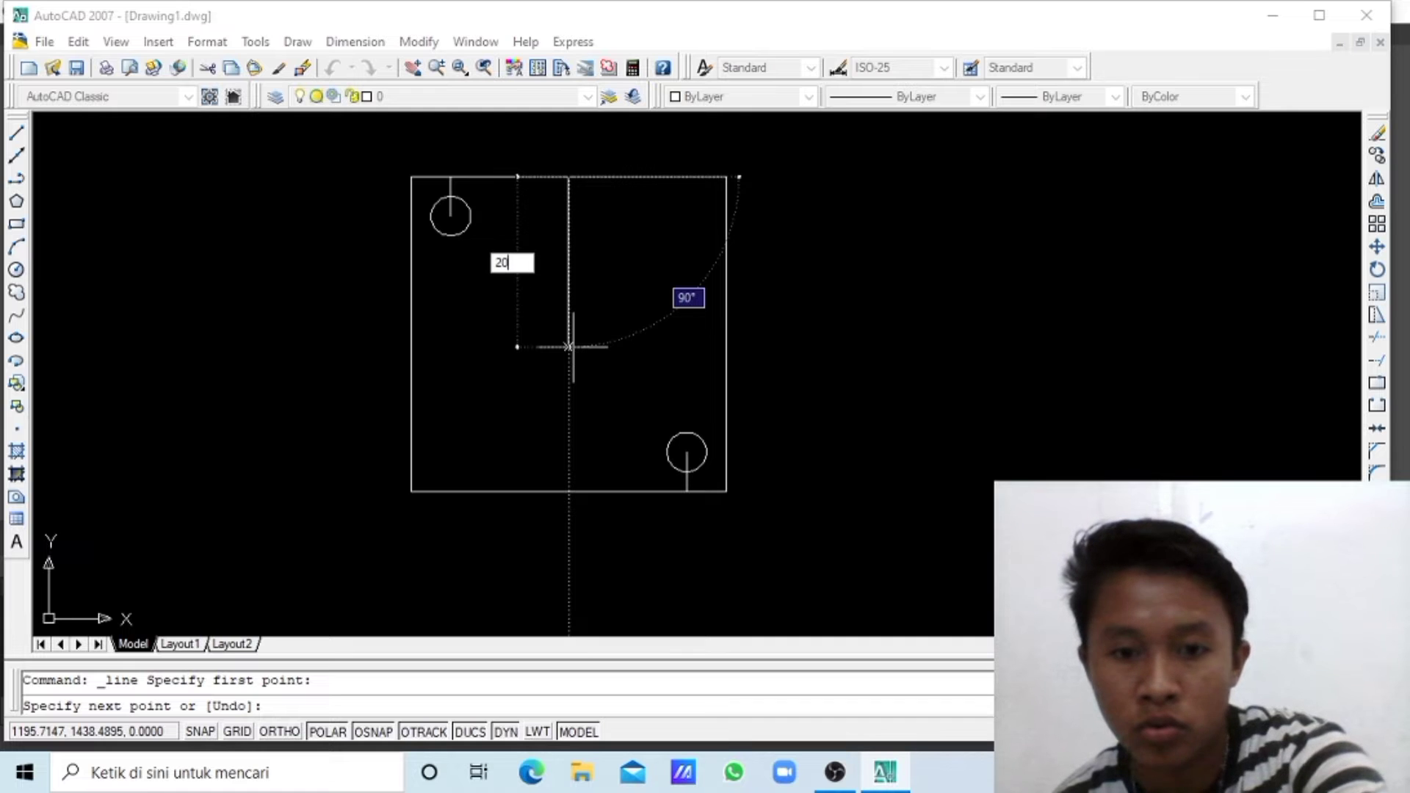
{"action": "key", "text": "Return"}
{"action": "key", "text": "Escape"}
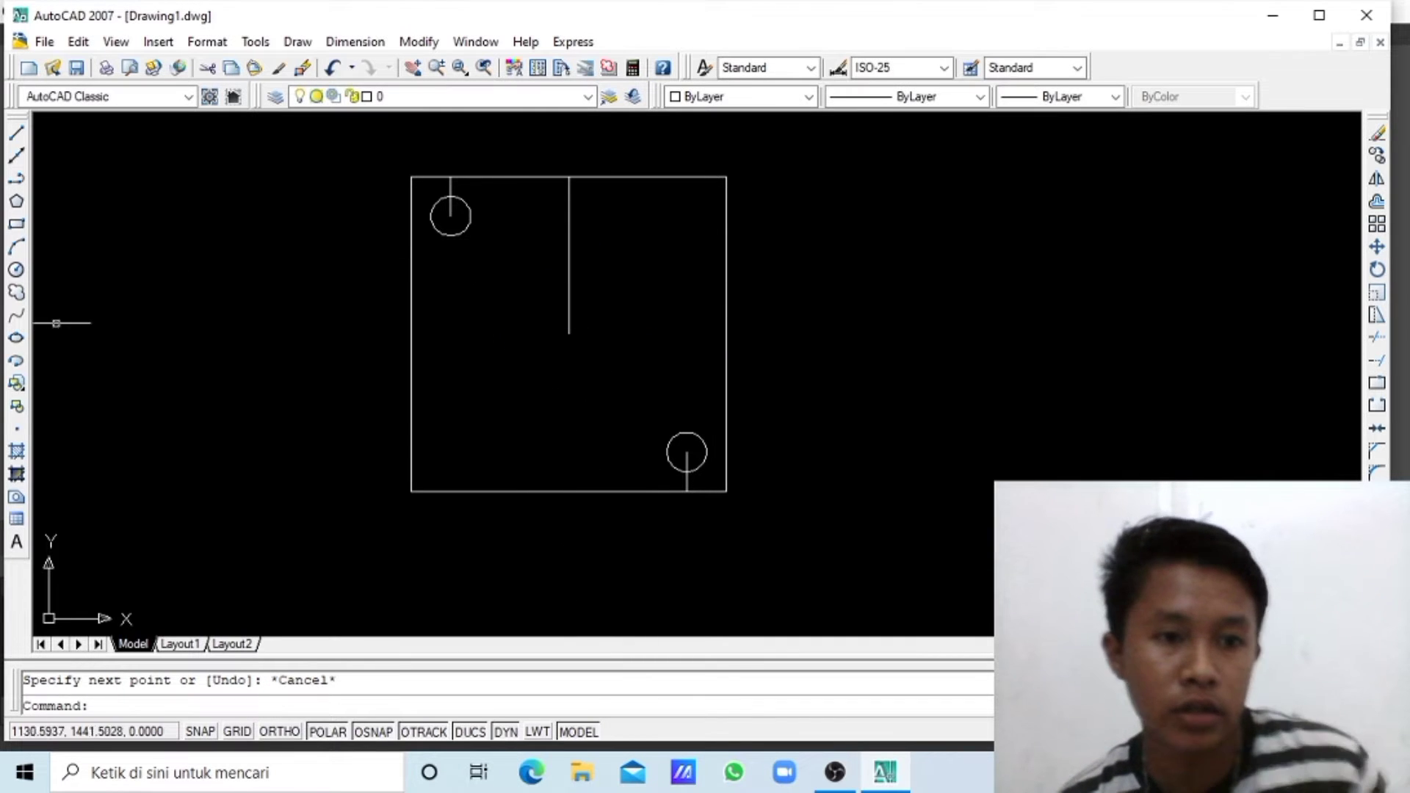
- Add a radius 10 circle centred at the 20-unit line's lower endpoint
{"action": "left_click", "coordinate": [16, 270]}
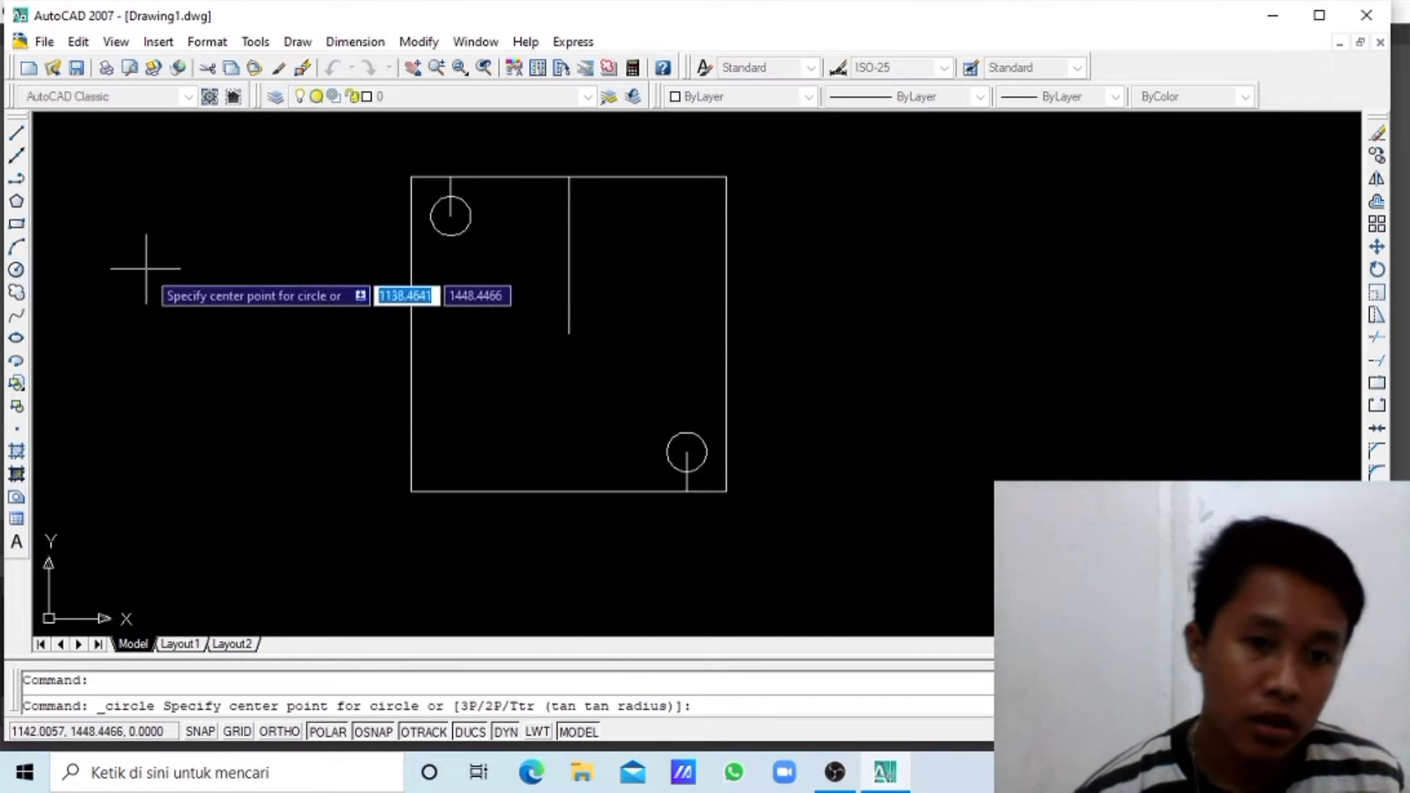
{"action": "left_click", "coordinate": [568, 333]}
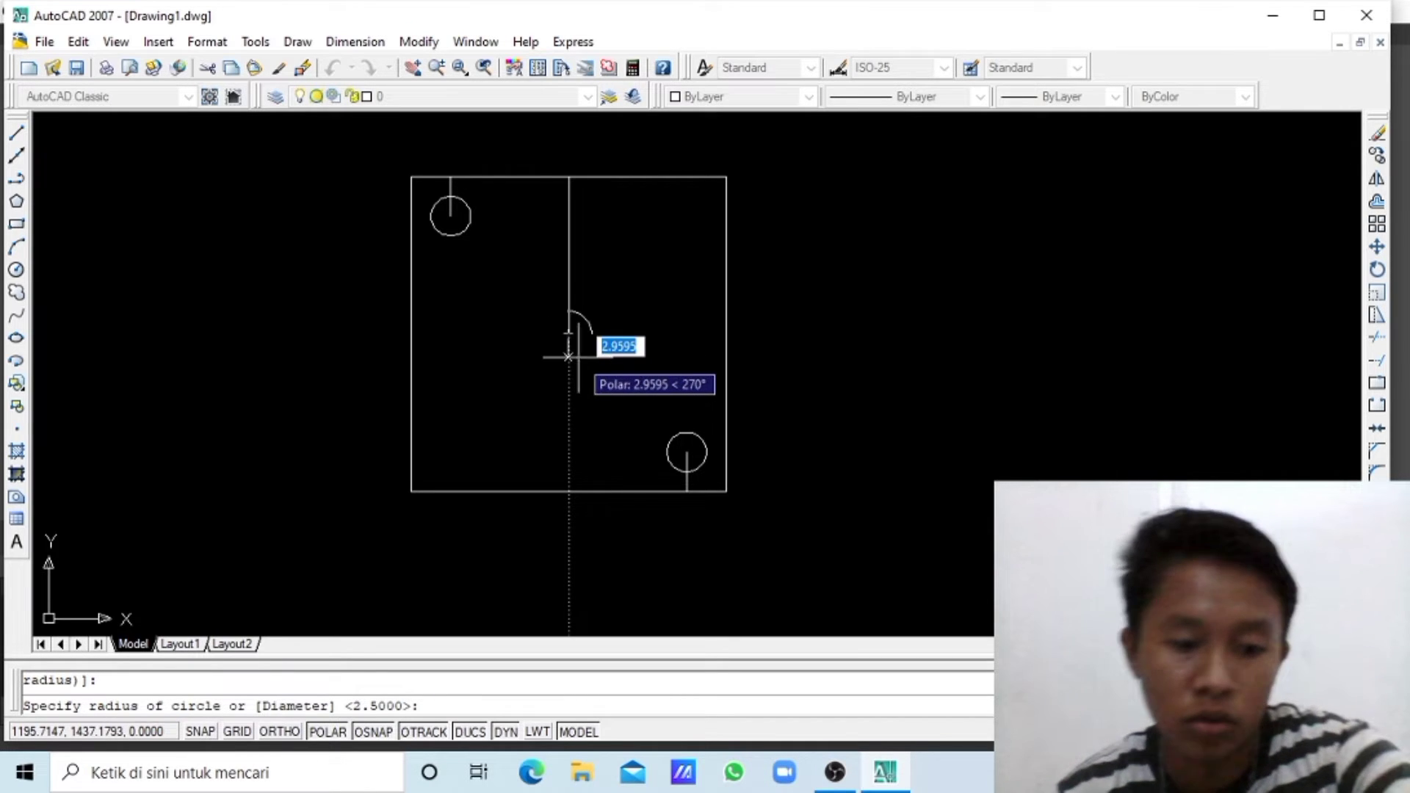
{"action": "type", "text": "10"}
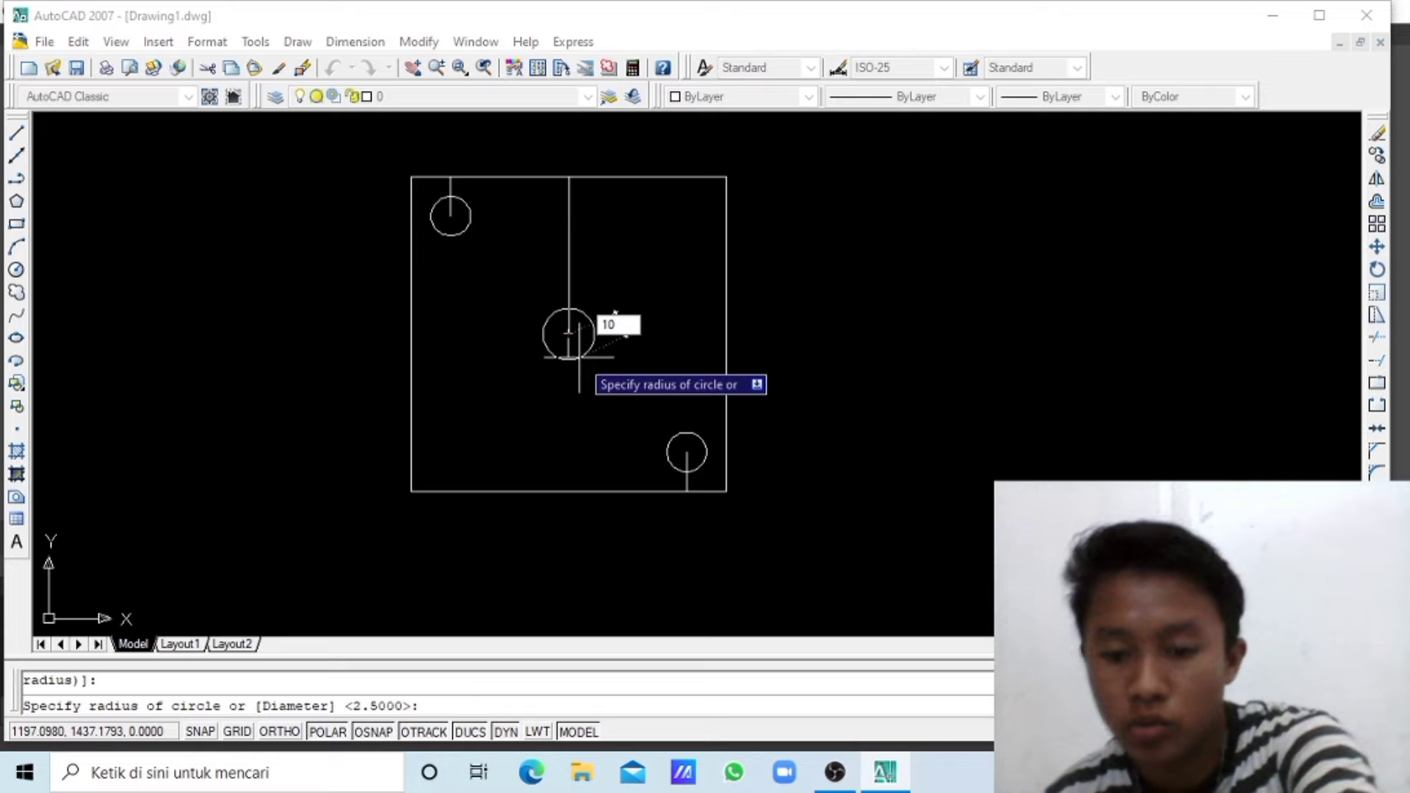
{"action": "key", "text": "Return"}
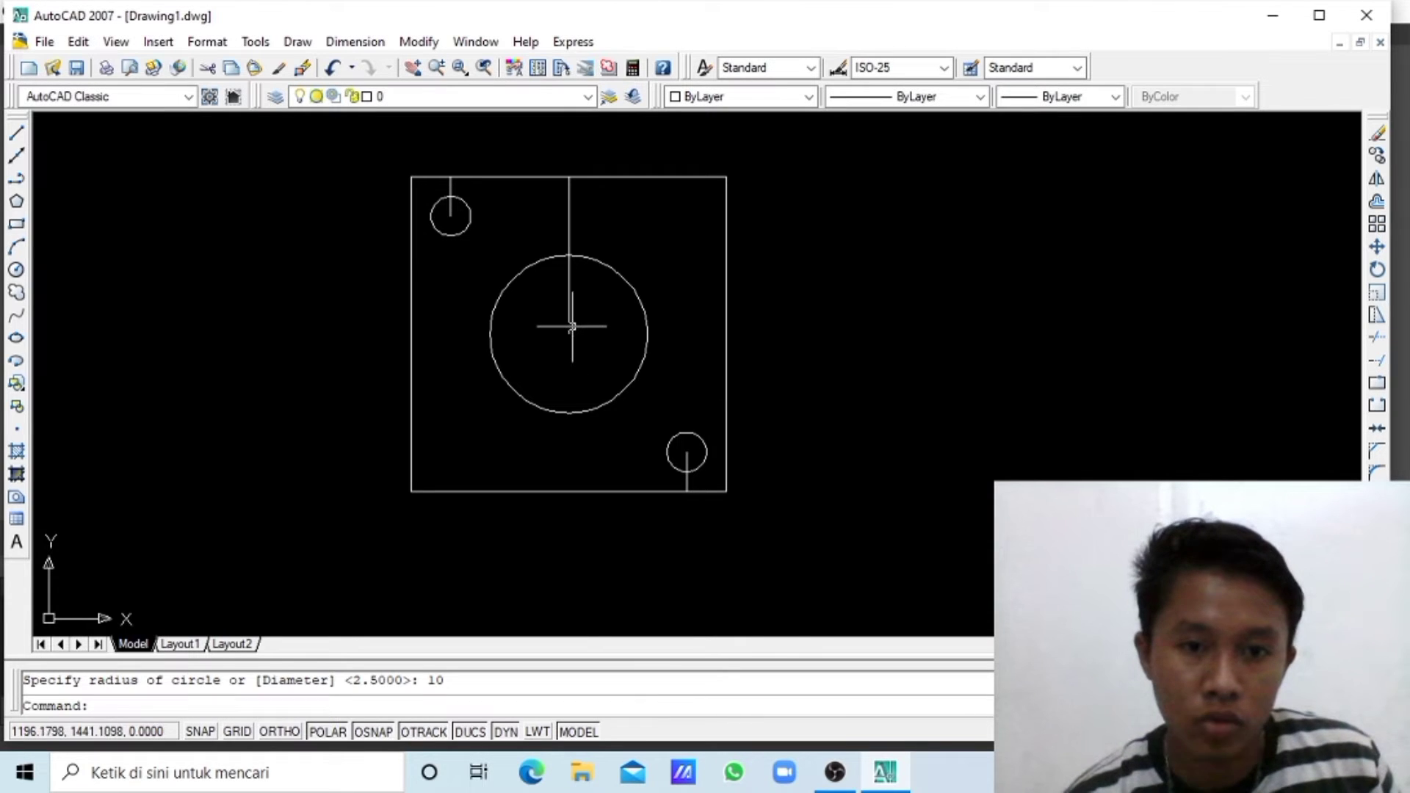
{"action": "left_click", "coordinate": [569, 314]}
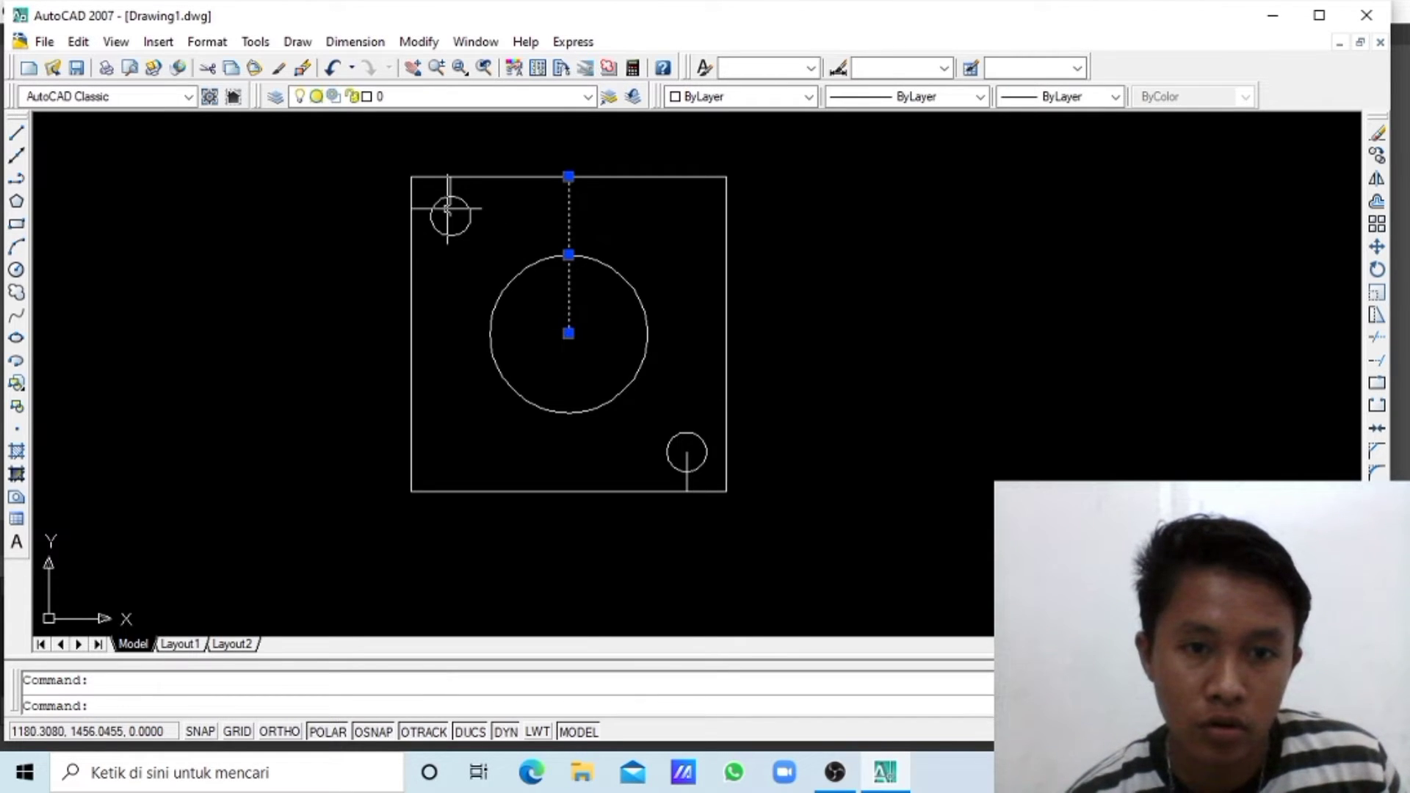
- Cut the vertical helper line and the leftover short helper segments from the drawing
{"action": "right_click", "coordinate": [687, 452]}
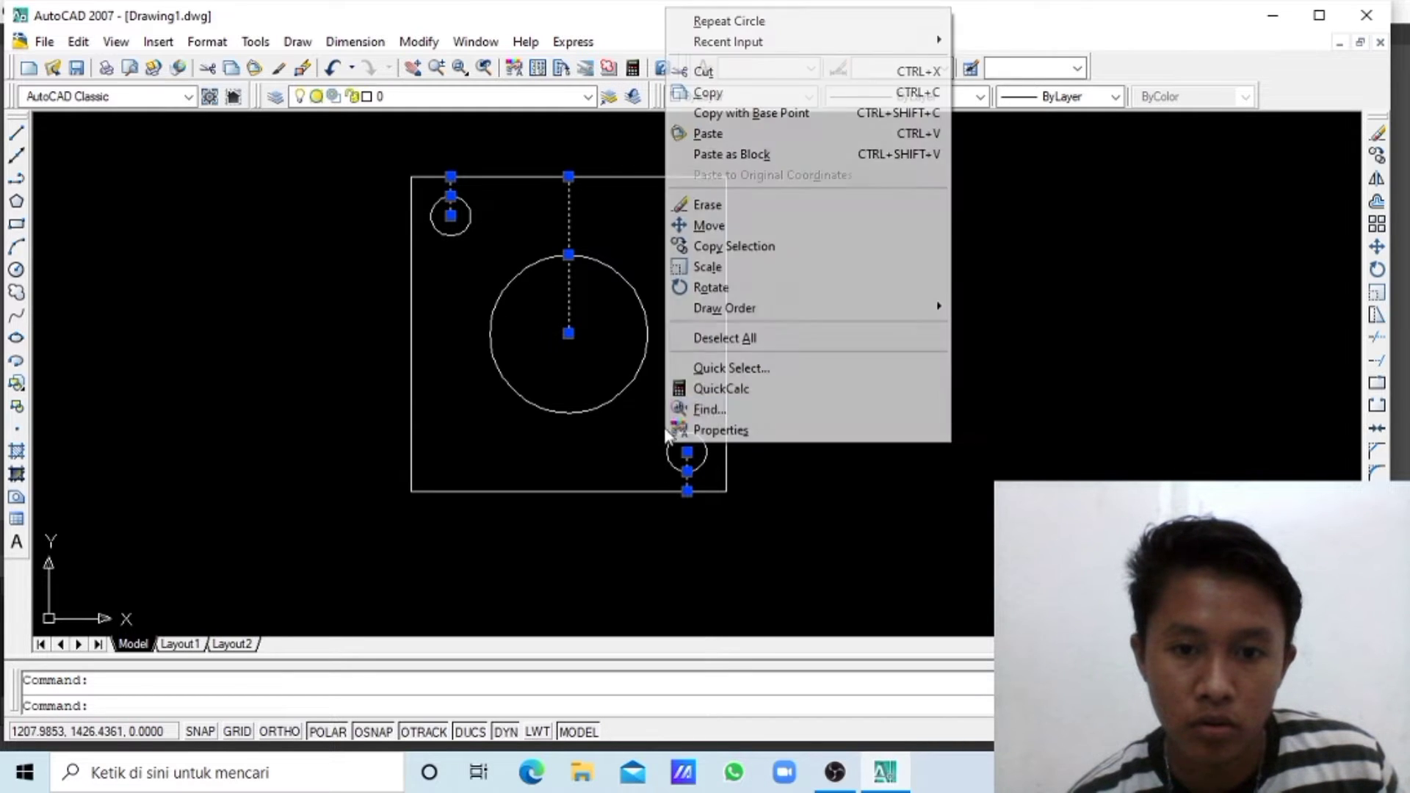
{"action": "left_click", "coordinate": [714, 73]}
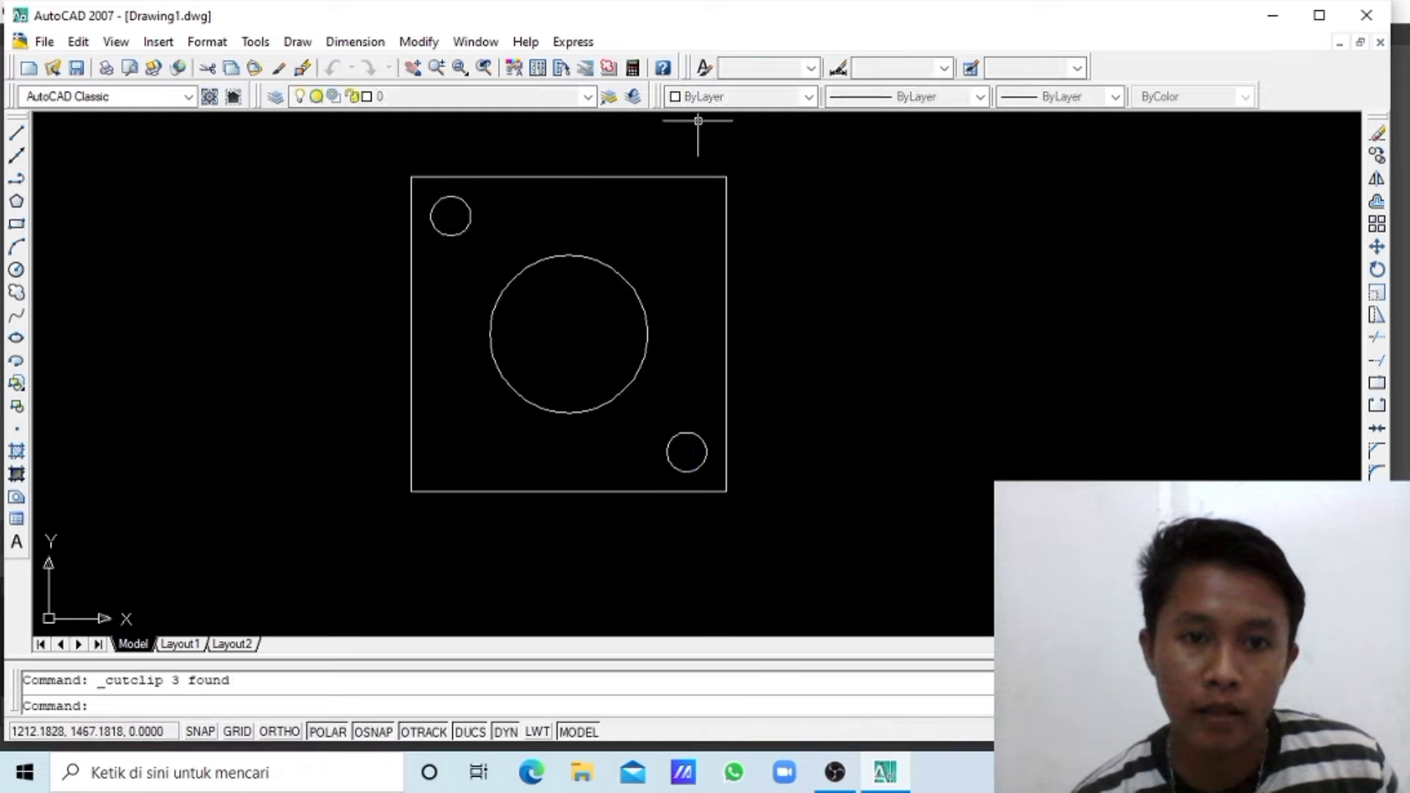
{"action": "left_click", "coordinate": [427, 177]}
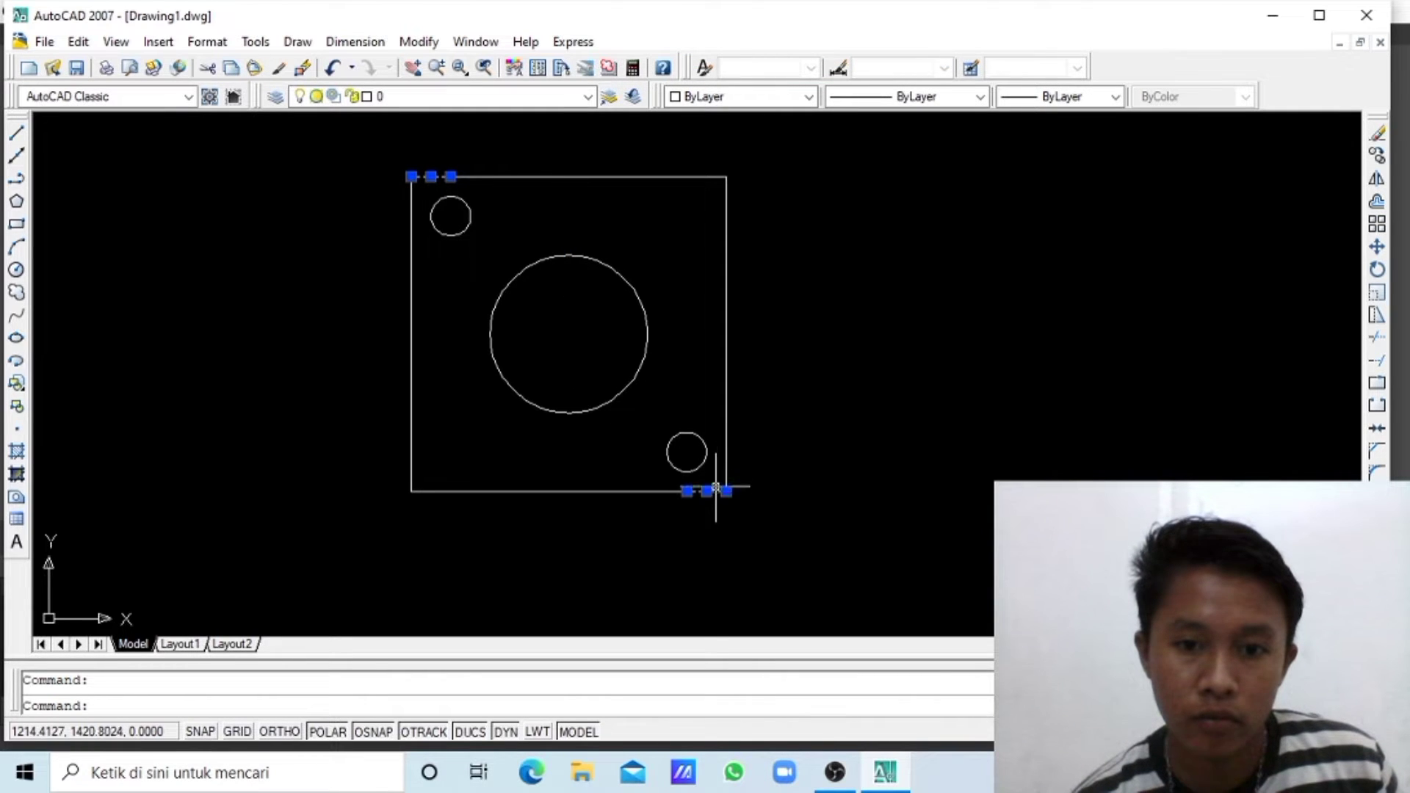
{"action": "right_click", "coordinate": [702, 441]}
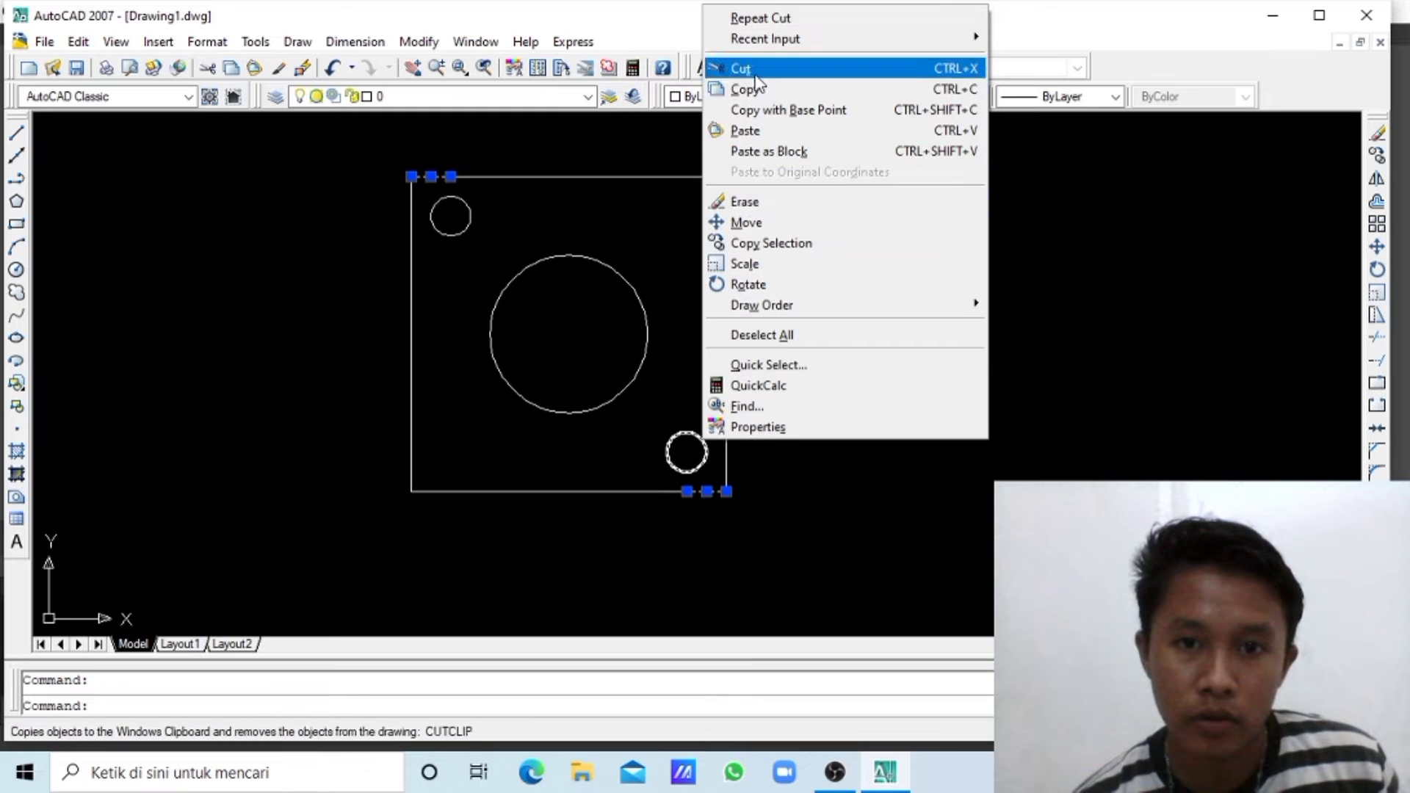
{"action": "left_click", "coordinate": [755, 72]}
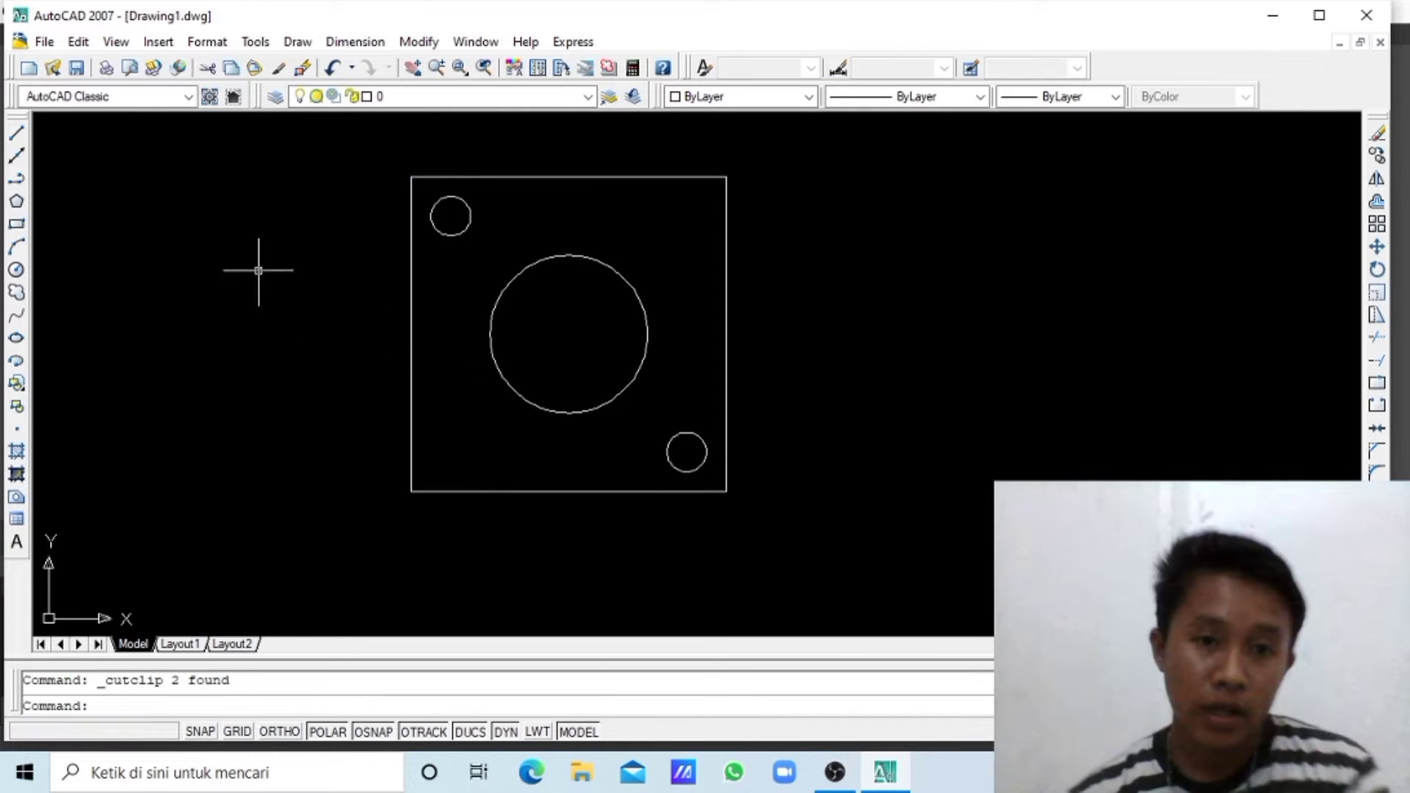
- Begin the small square at the plate's lower-left corner with a 5-unit upward side
{"action": "left_click", "coordinate": [20, 132]}
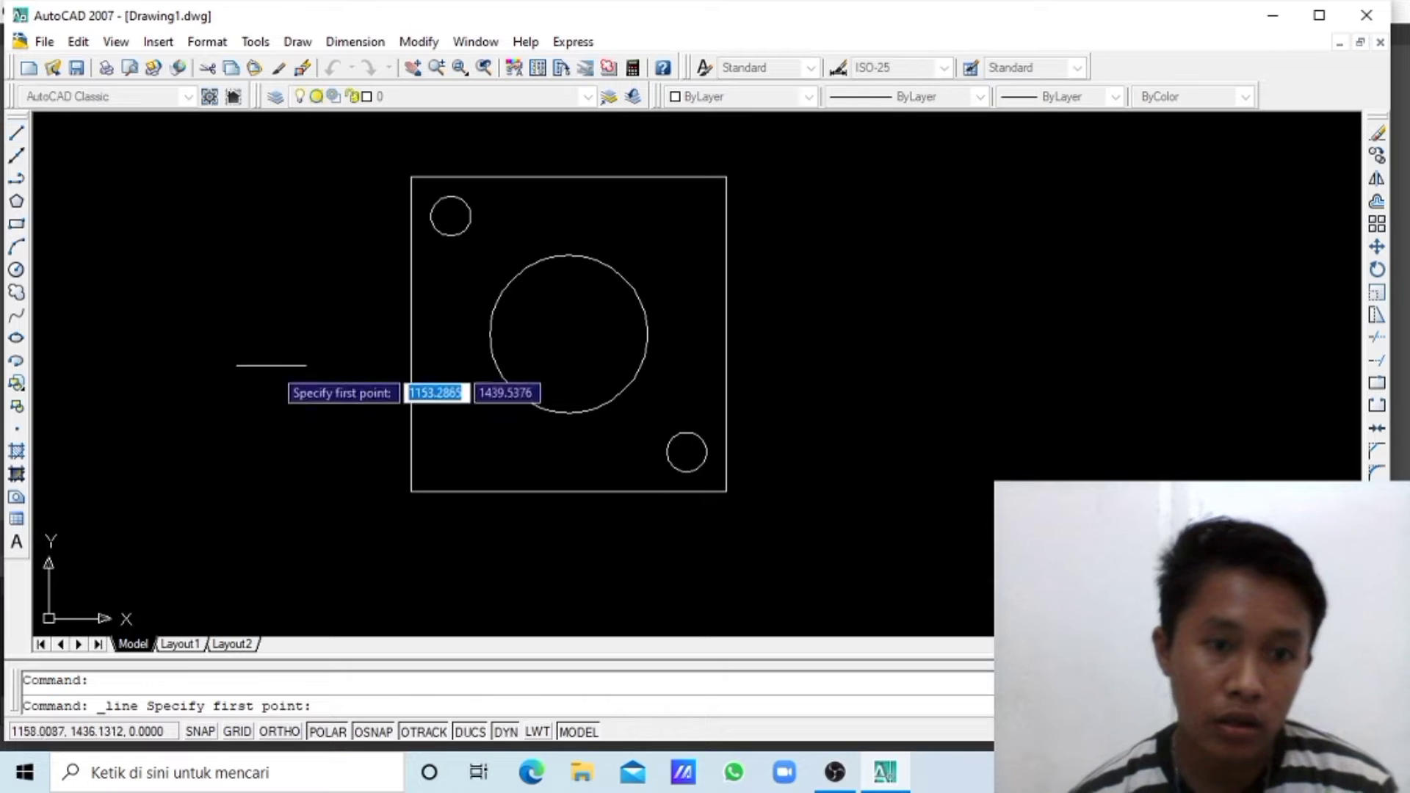
{"action": "left_click", "coordinate": [410, 492]}
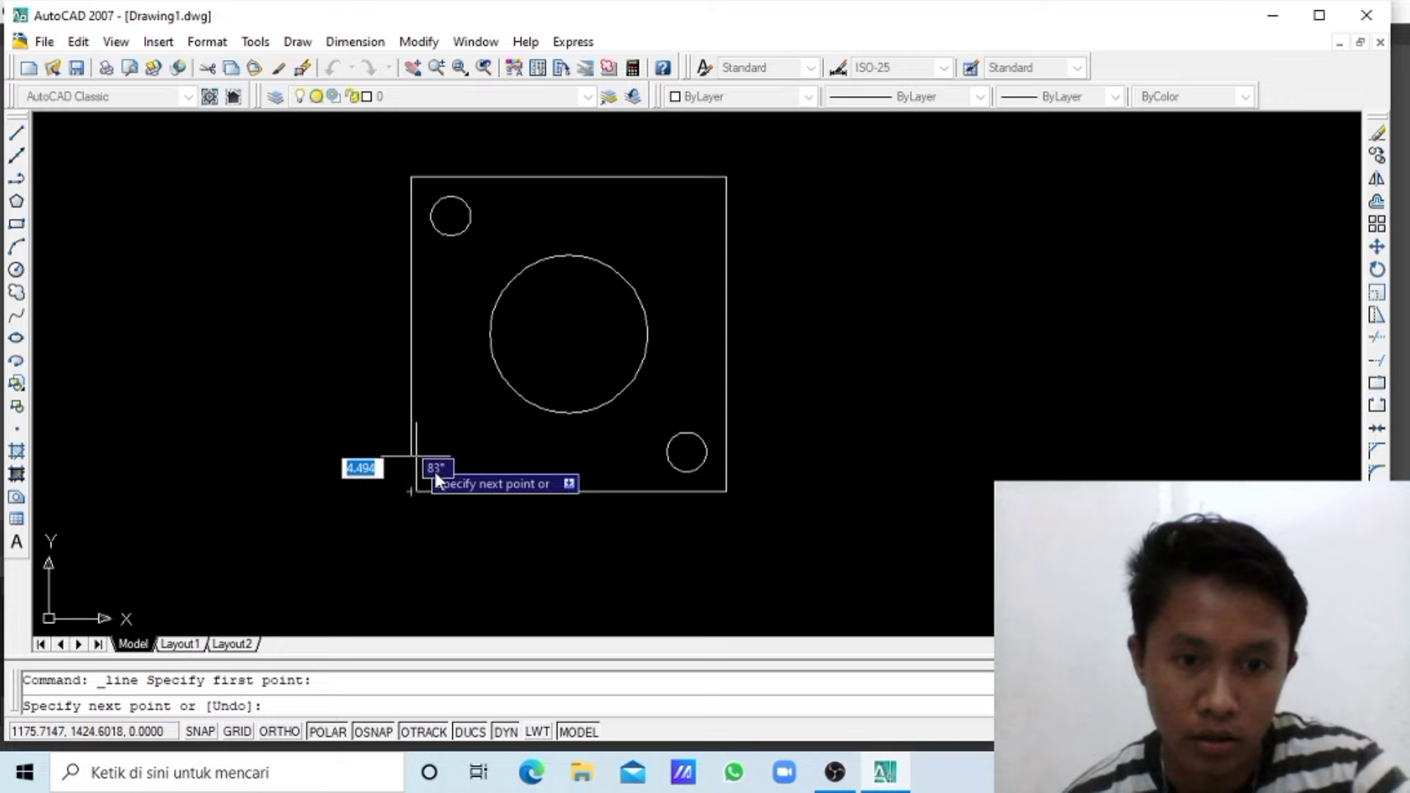
{"action": "key", "text": "Escape"}
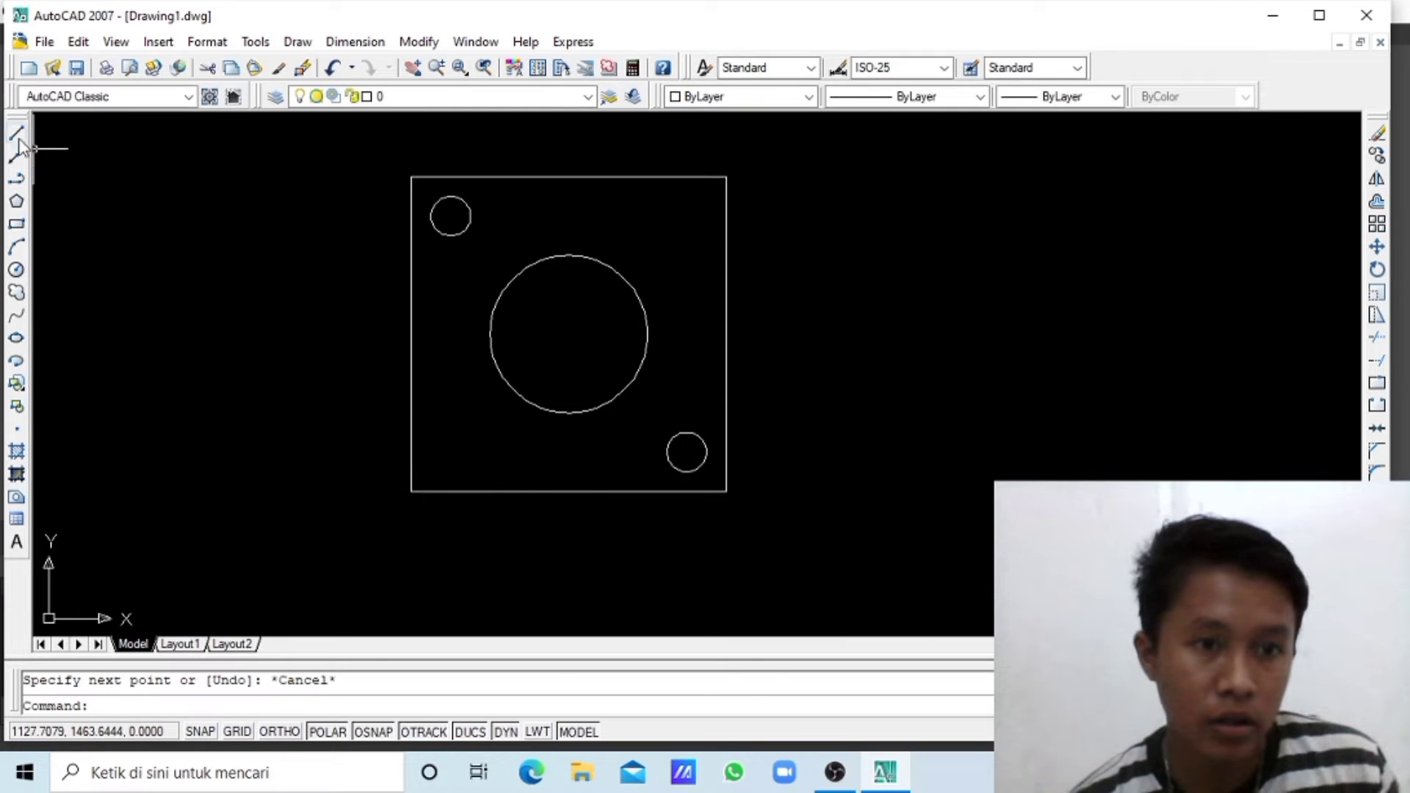
{"action": "left_click", "coordinate": [17, 132]}
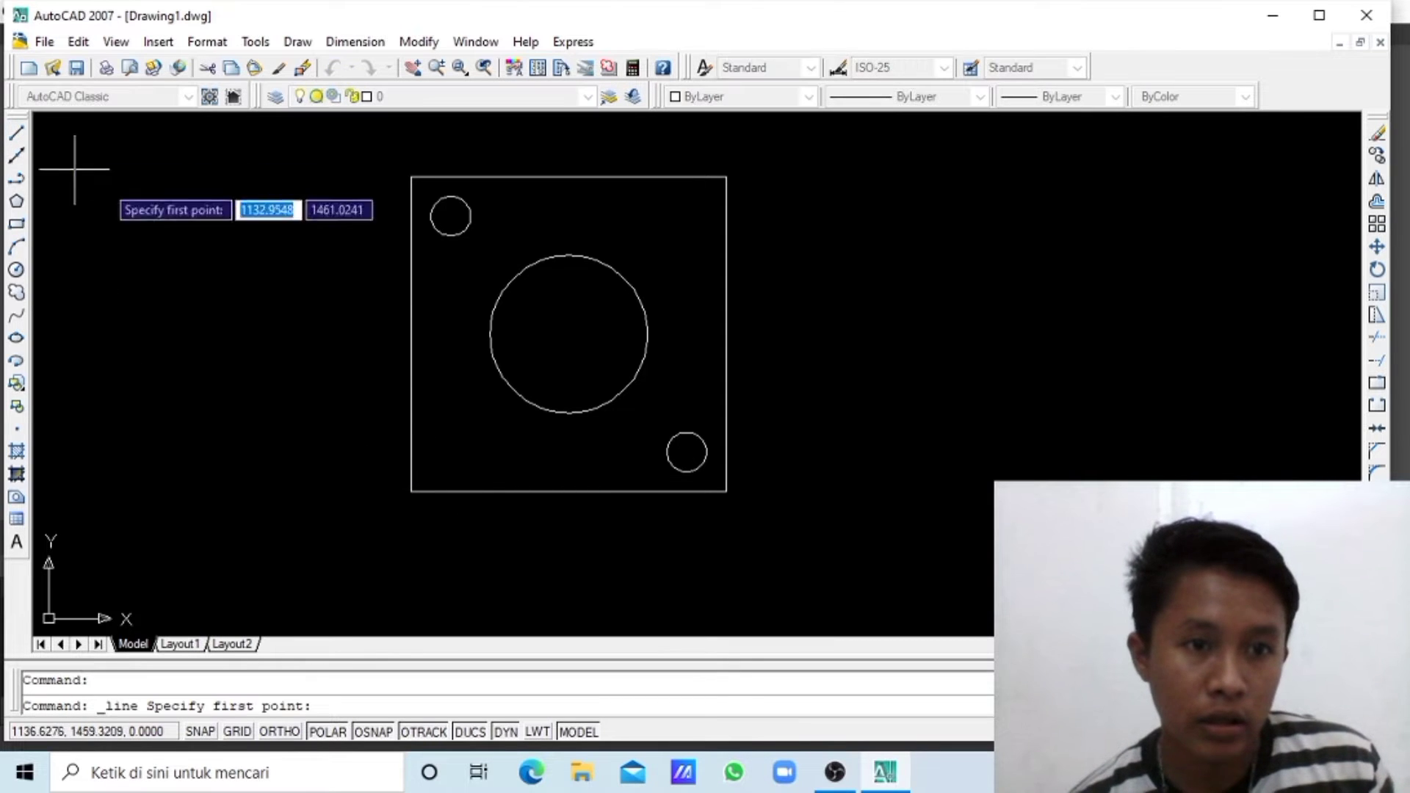
{"action": "left_click", "coordinate": [410, 490]}
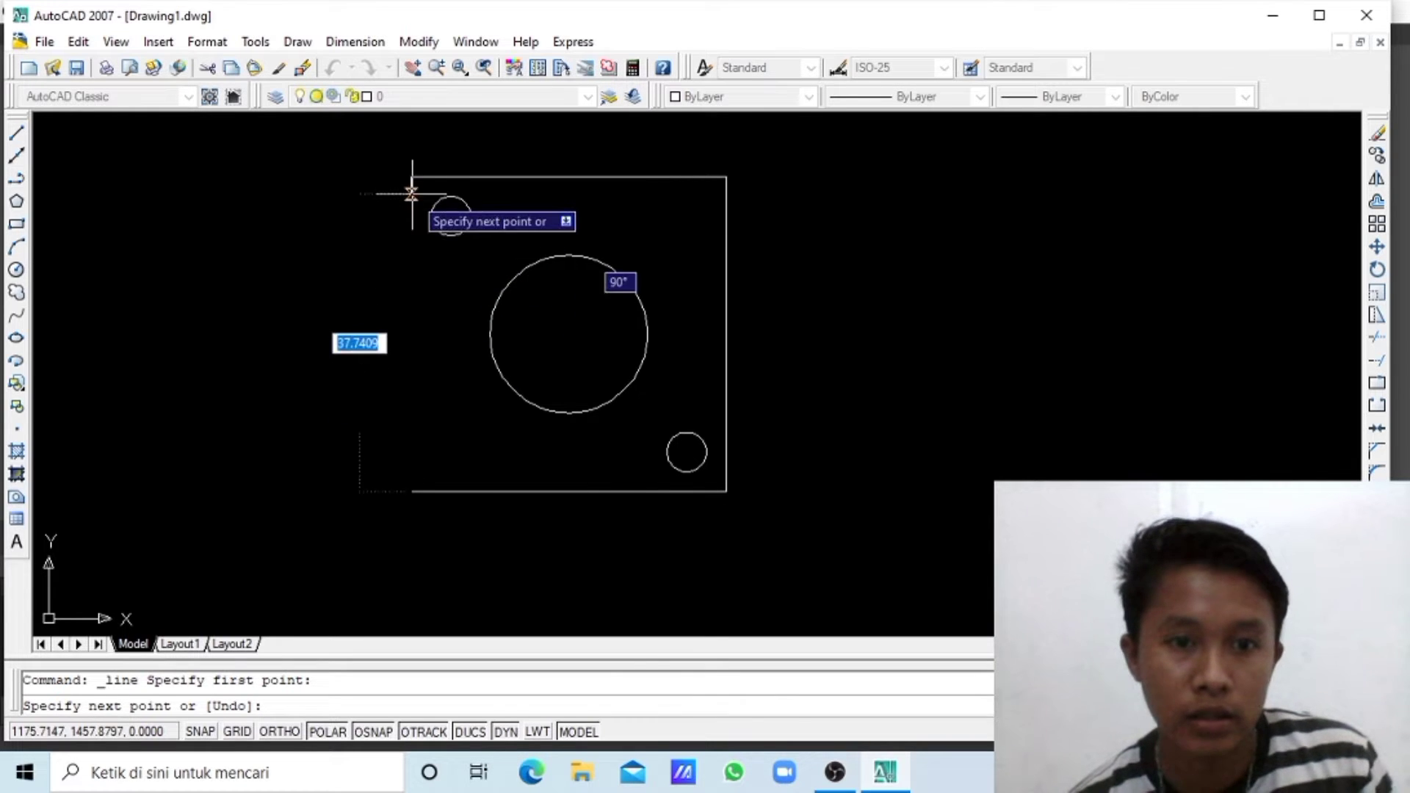
{"action": "type", "text": "5"}
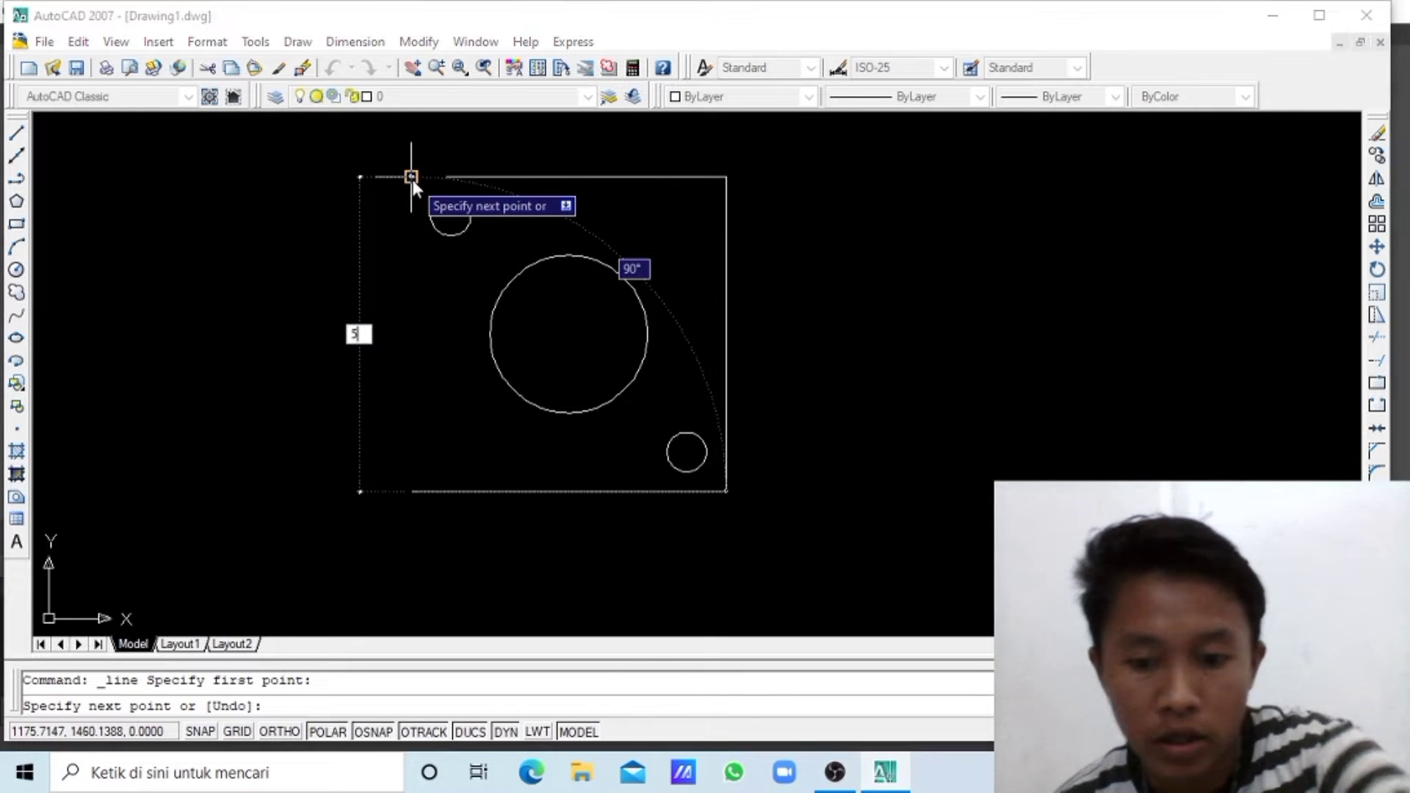
{"action": "key", "text": "Return"}
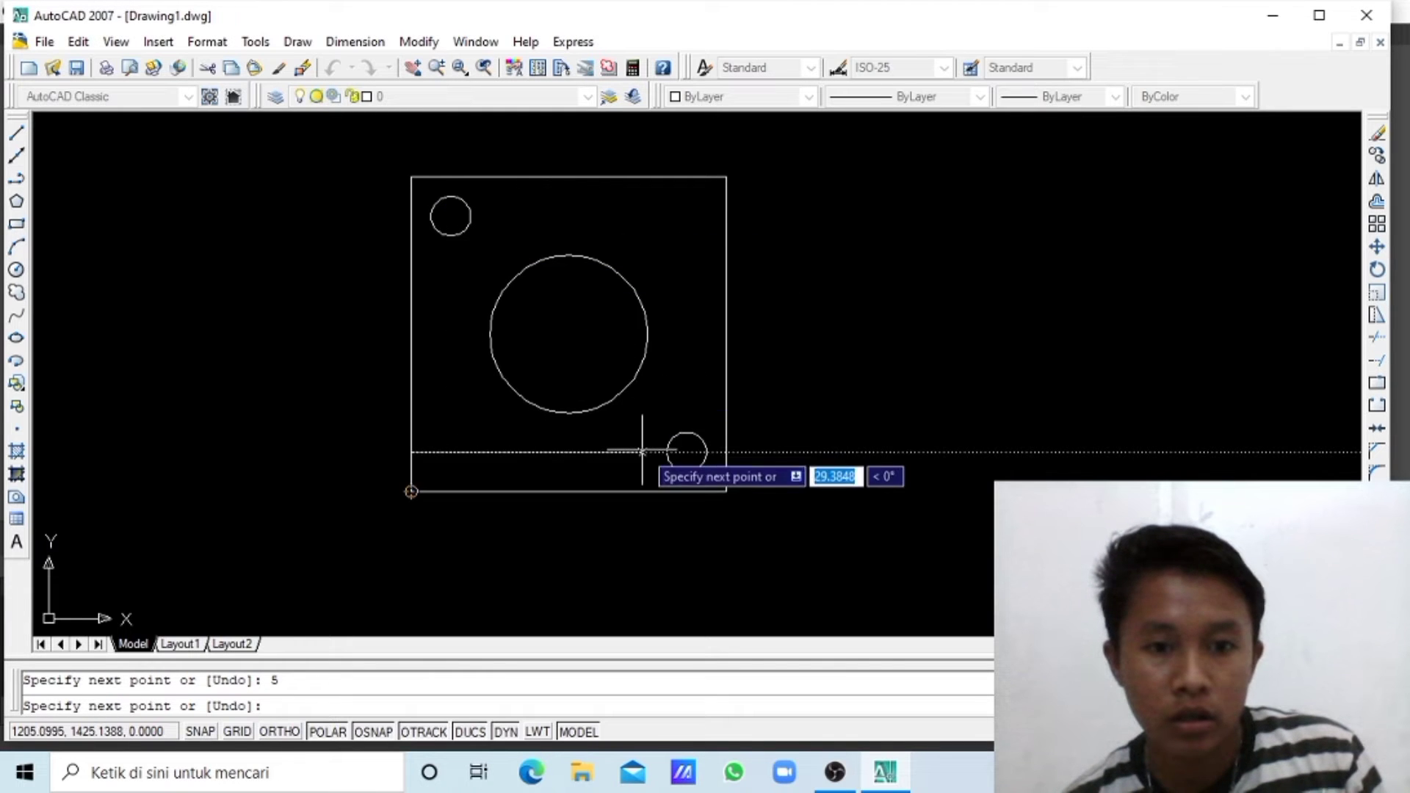
- Draw the remaining 5-unit sides to close the 5×5 square
{"action": "type", "text": "5"}
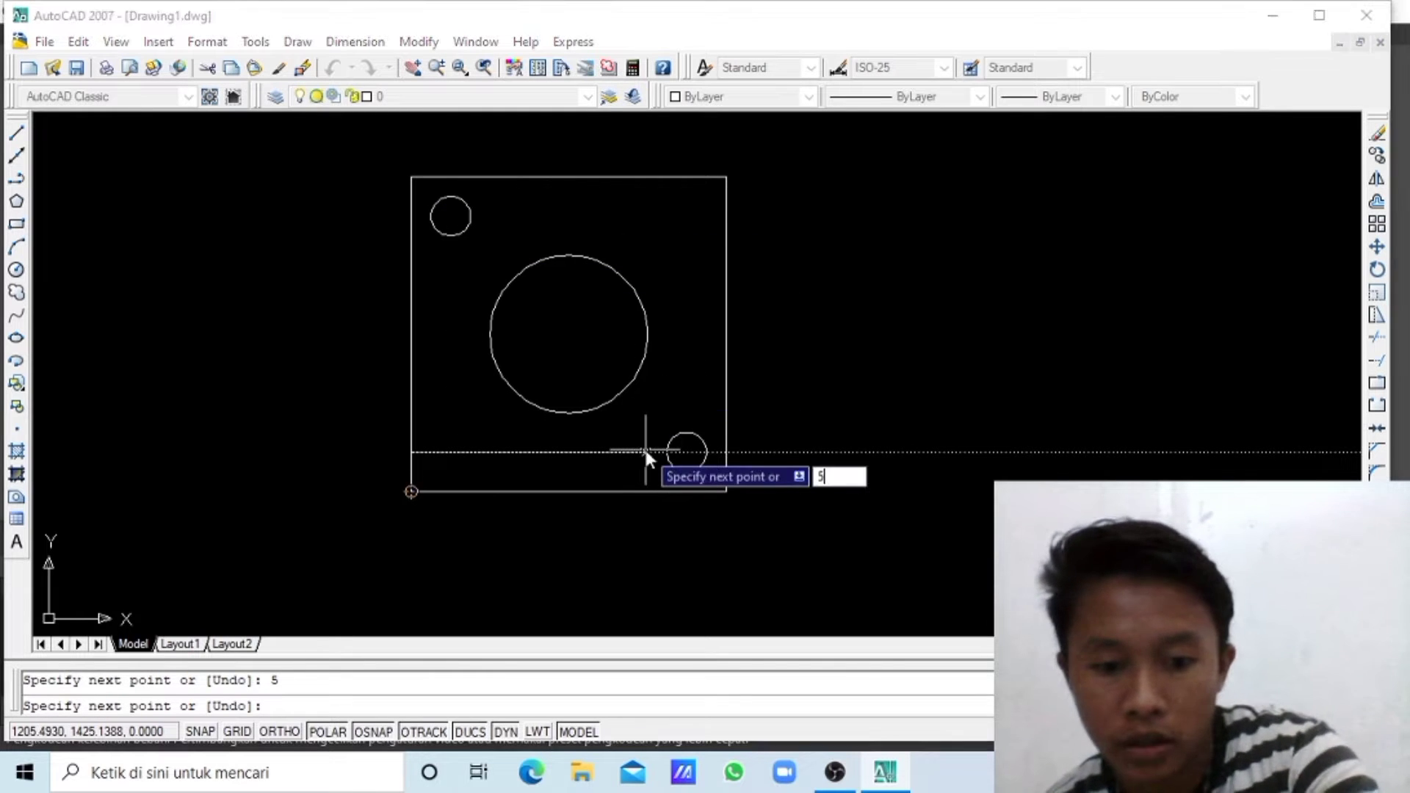
{"action": "key", "text": "Return"}
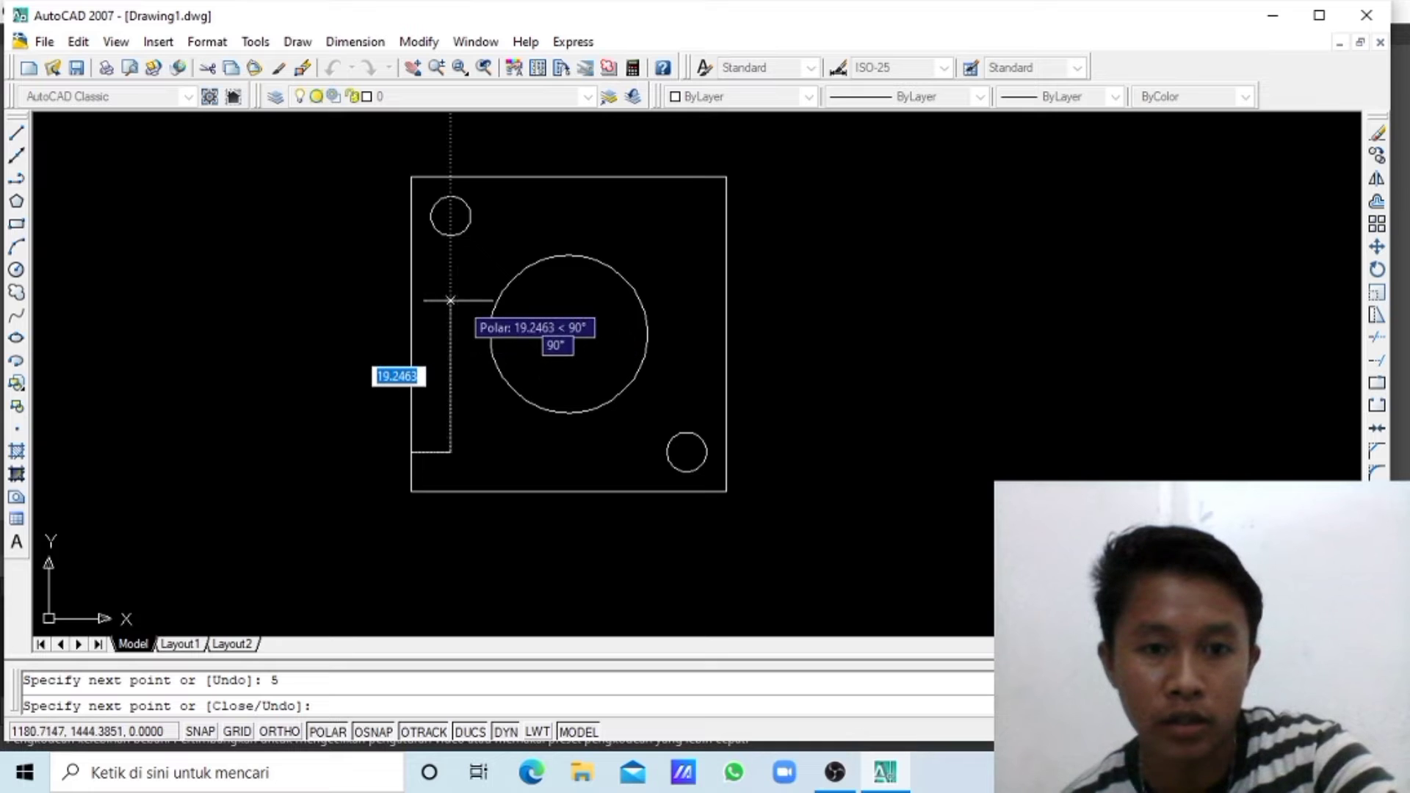
{"action": "type", "text": "5"}
{"action": "key", "text": "Return"}
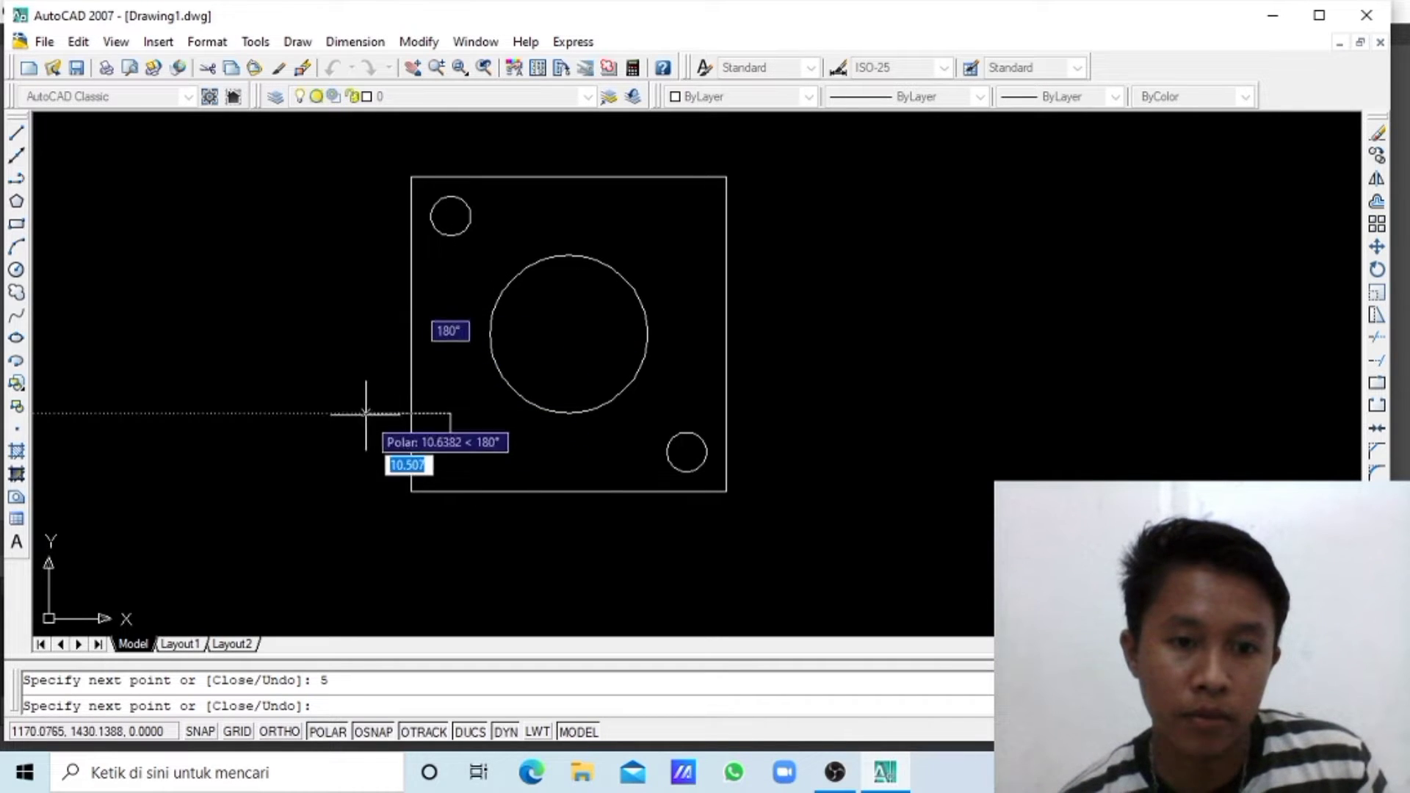
{"action": "type", "text": "5"}
{"action": "key", "text": "Return"}
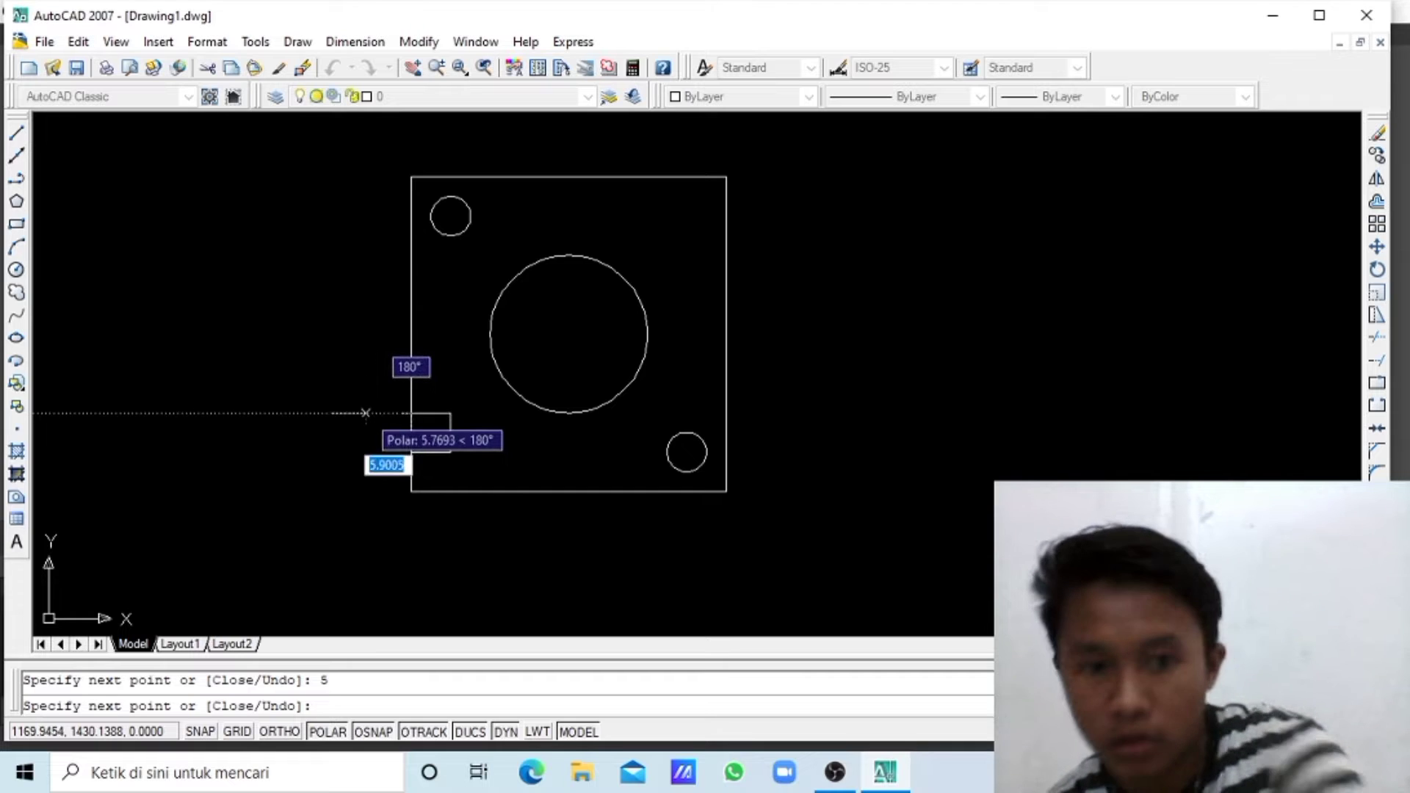
{"action": "key", "text": "Escape"}
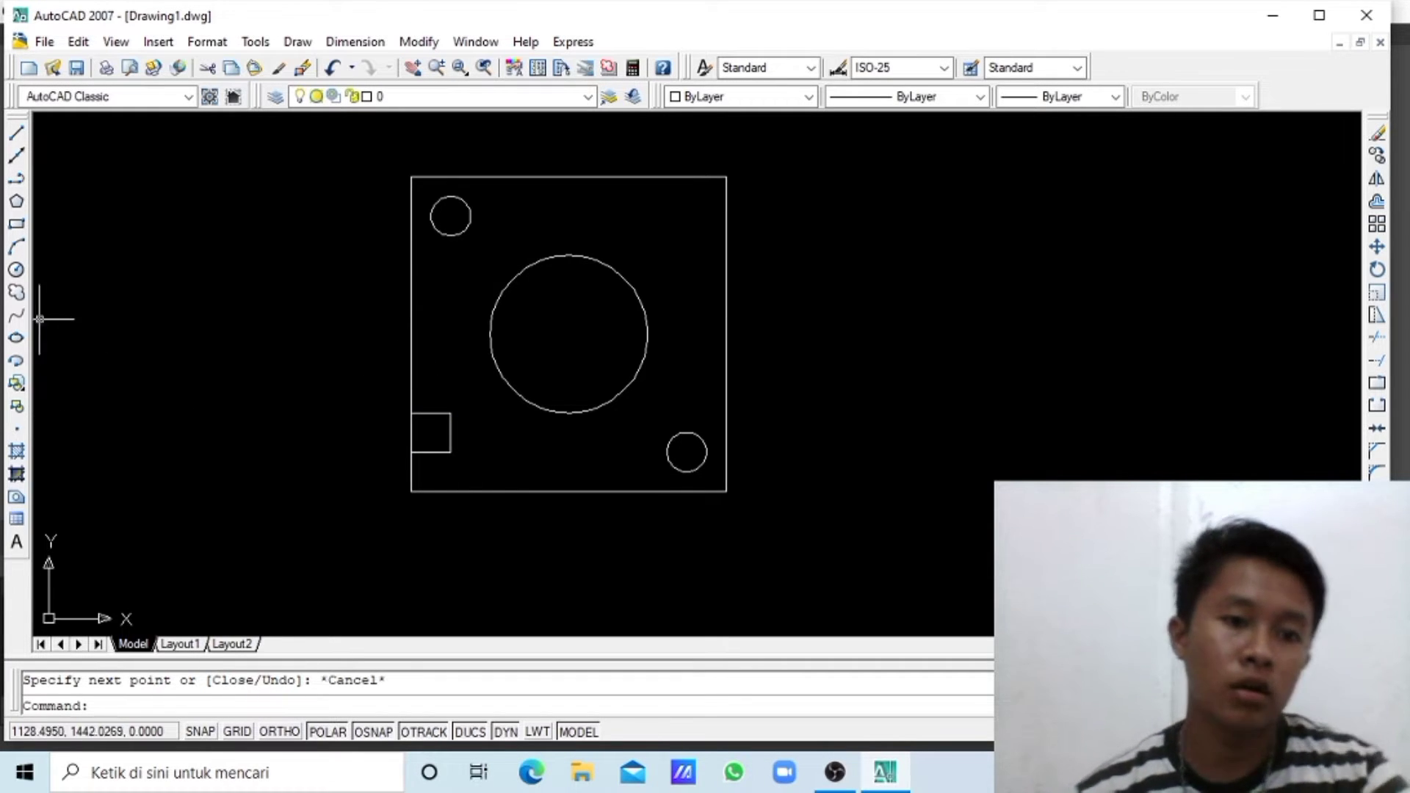
- Draw a radius 2.5 circle centred on the small left-edge square's right-edge midpoint
{"action": "left_click", "coordinate": [18, 270]}
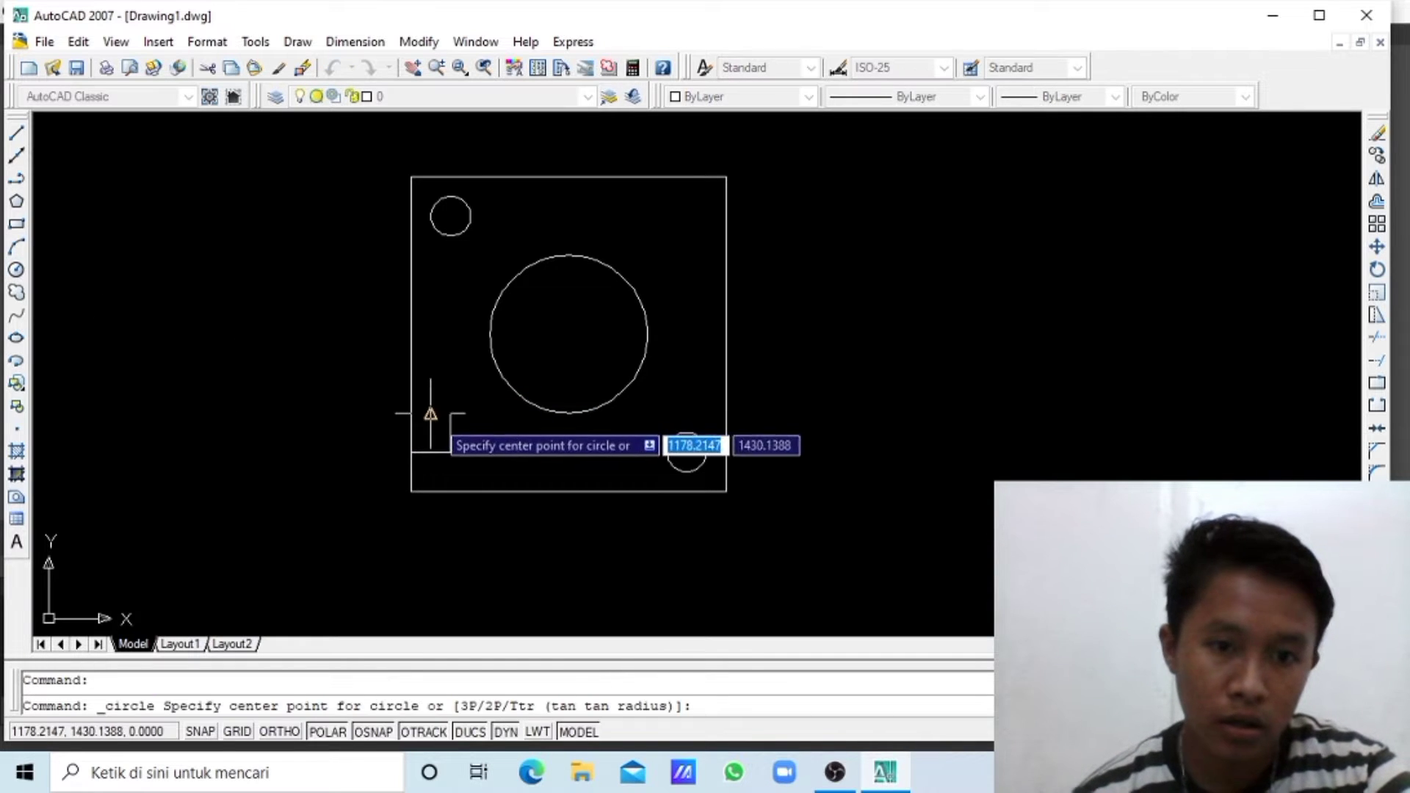
{"action": "left_click", "coordinate": [451, 433]}
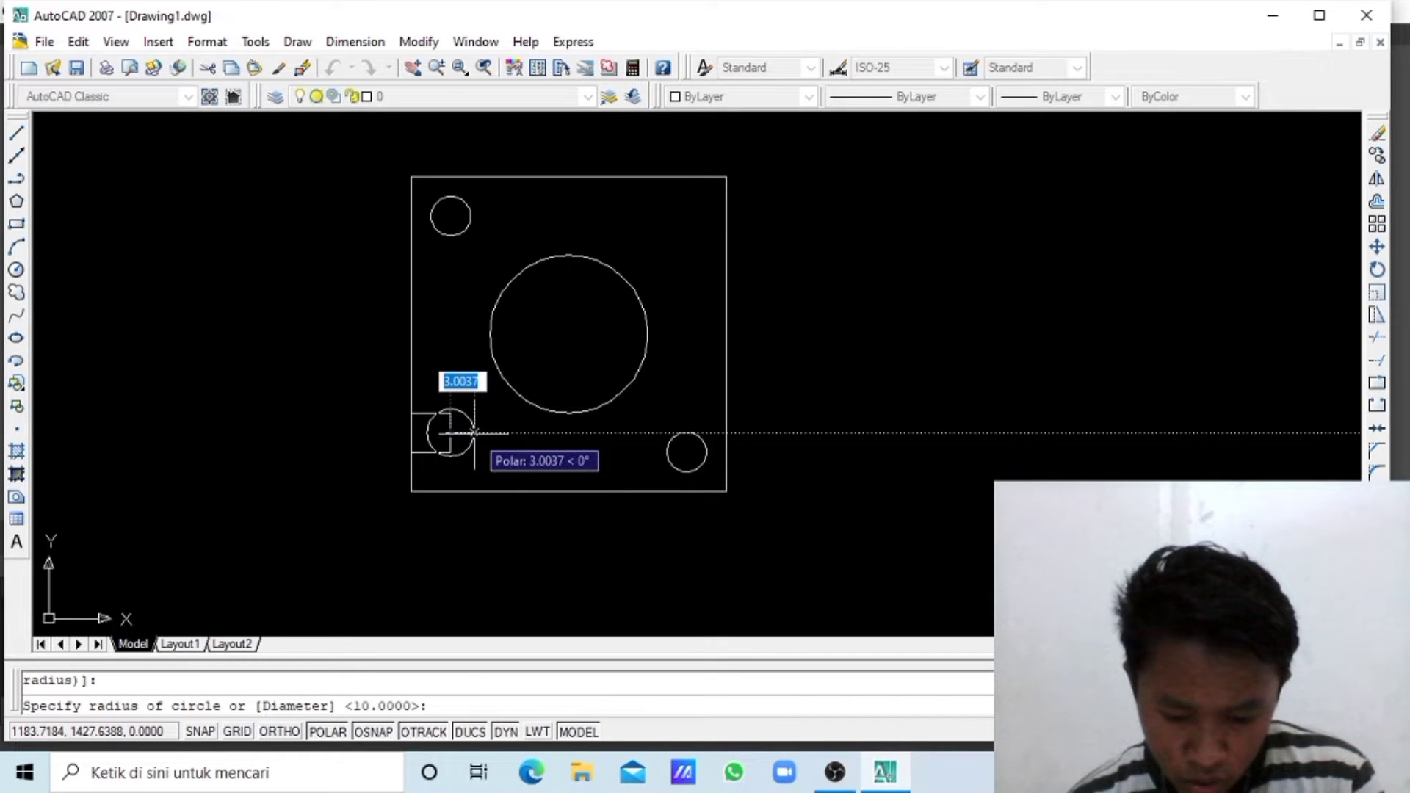
{"action": "type", "text": "2."}
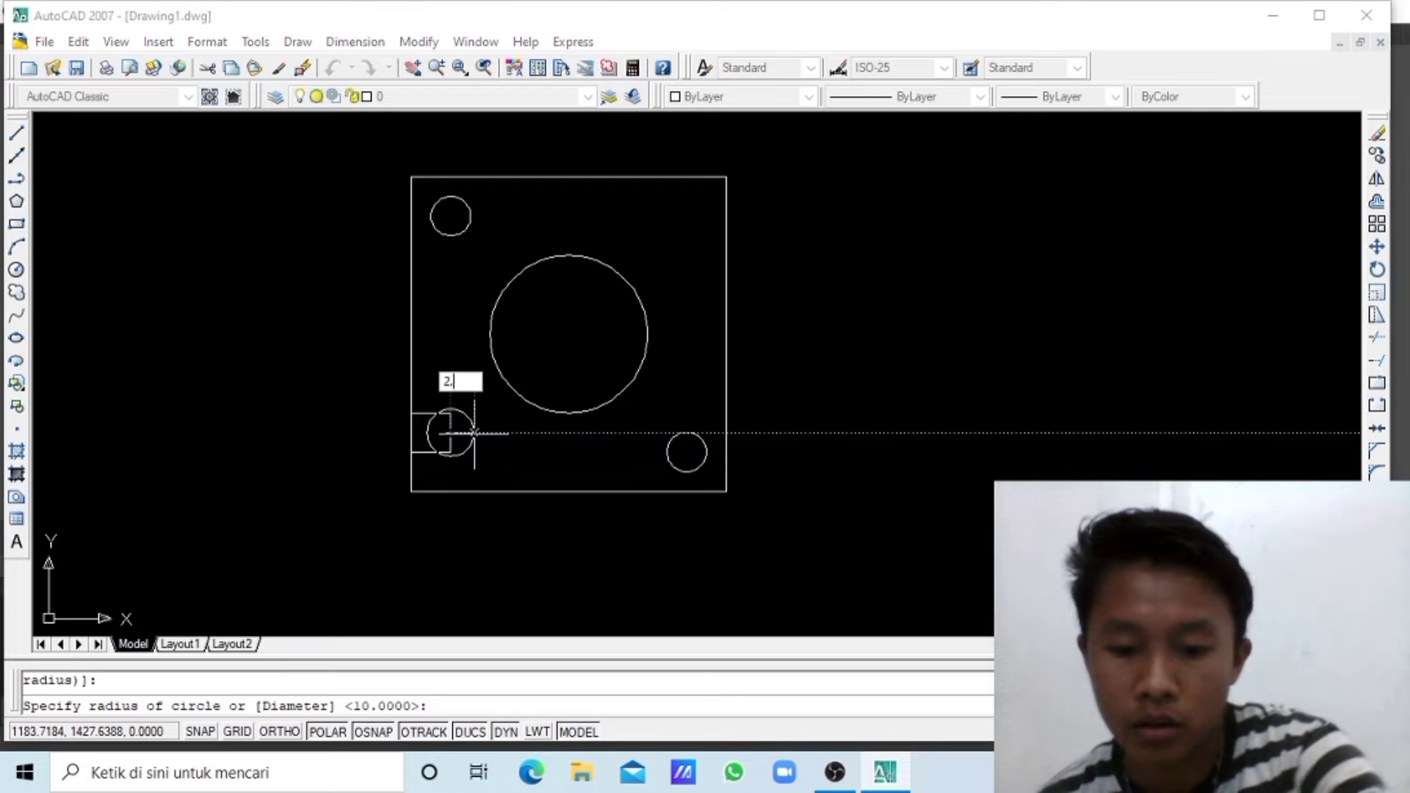
{"action": "type", "text": "5"}
{"action": "key", "text": "Return"}
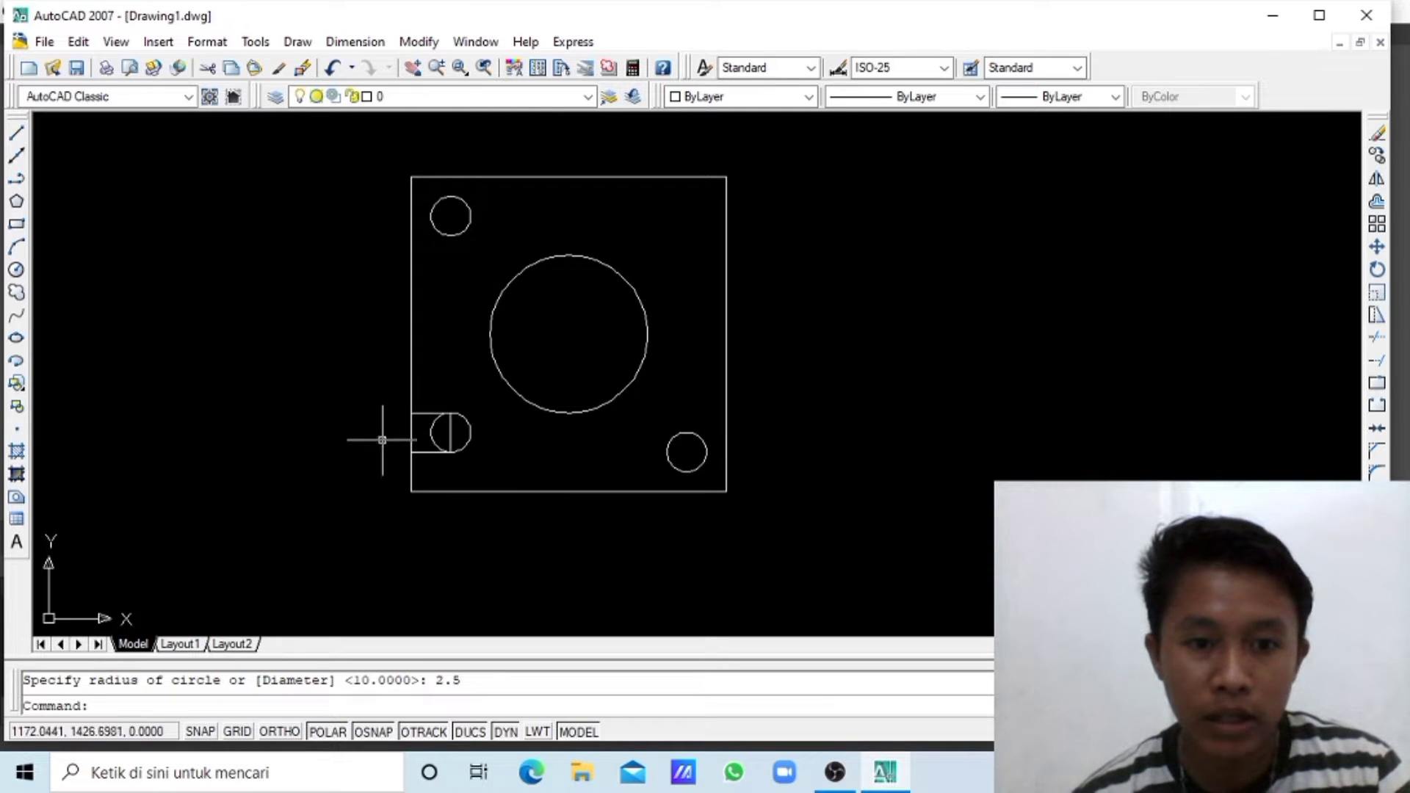
- Draw a 5-unit line from the plate's top-right corner, then cut the stray short line
{"action": "left_click", "coordinate": [20, 135]}
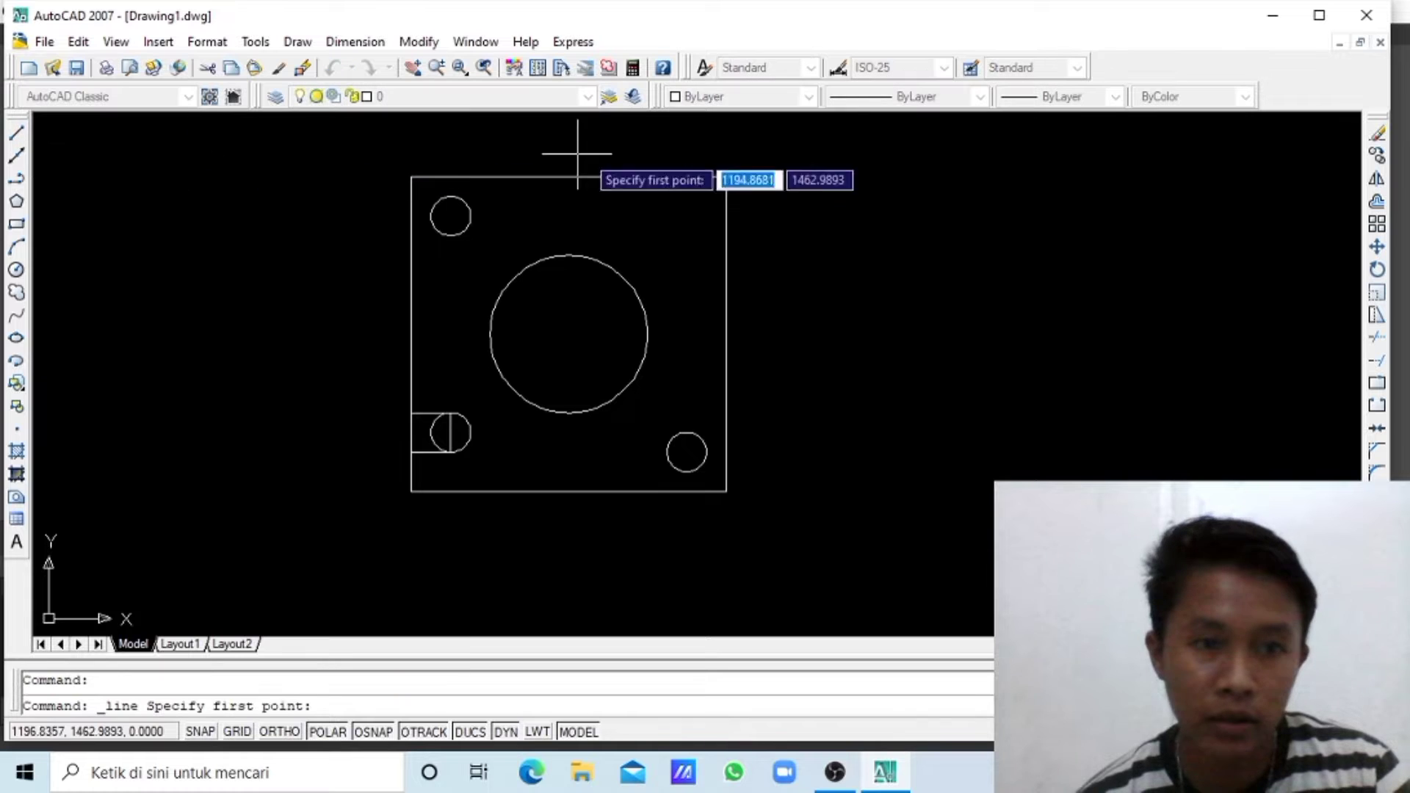
{"action": "left_click", "coordinate": [726, 177]}
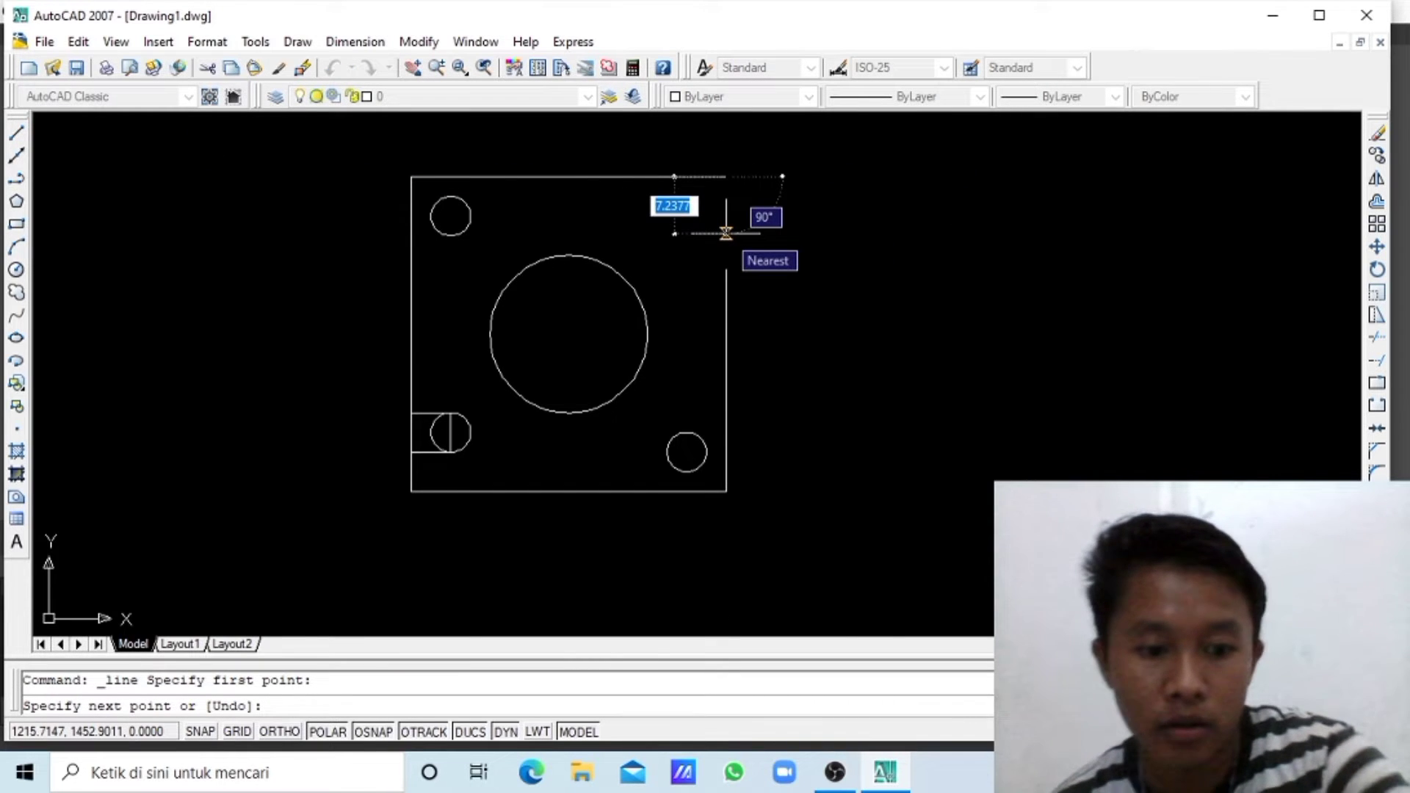
{"action": "type", "text": "5"}
{"action": "key", "text": "Return"}
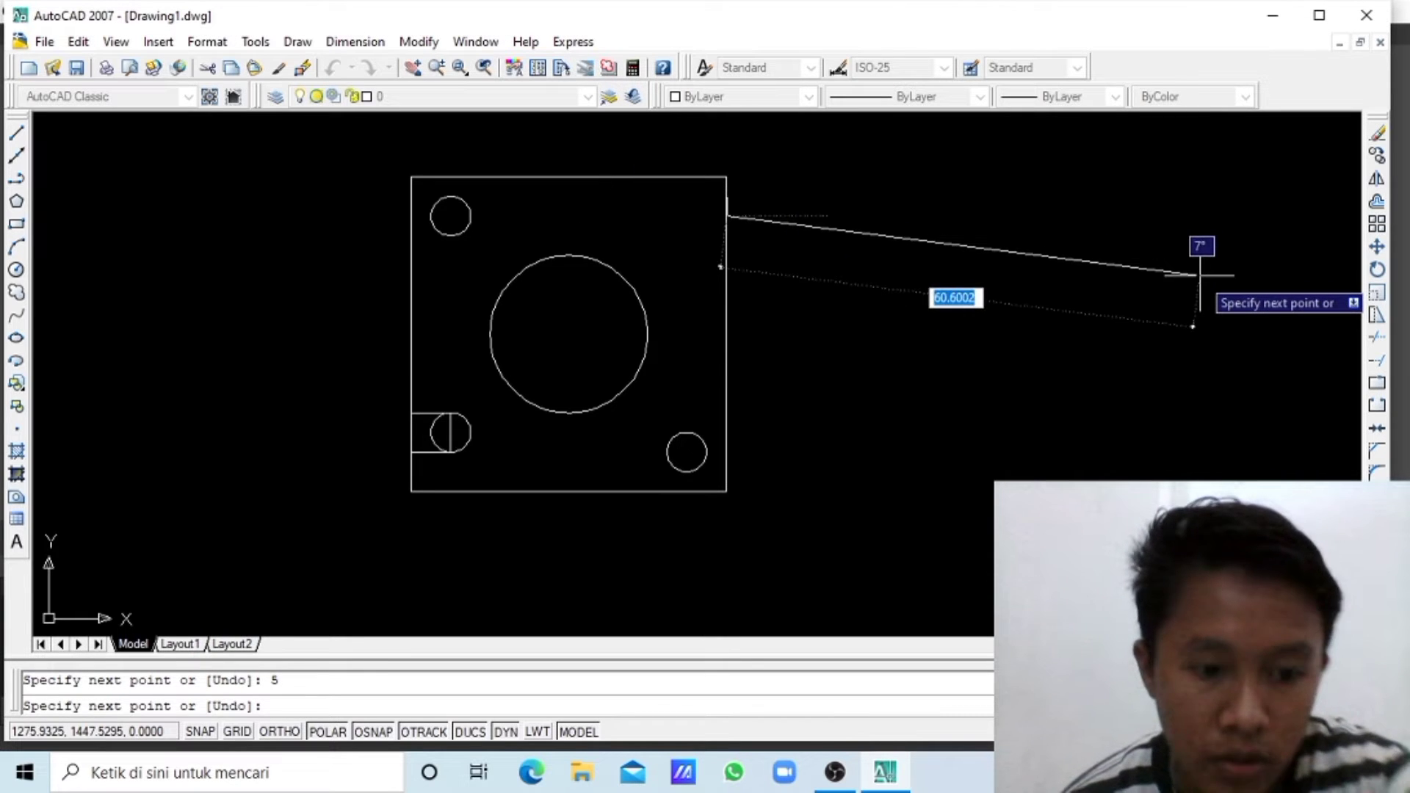
{"action": "key", "text": "Escape"}
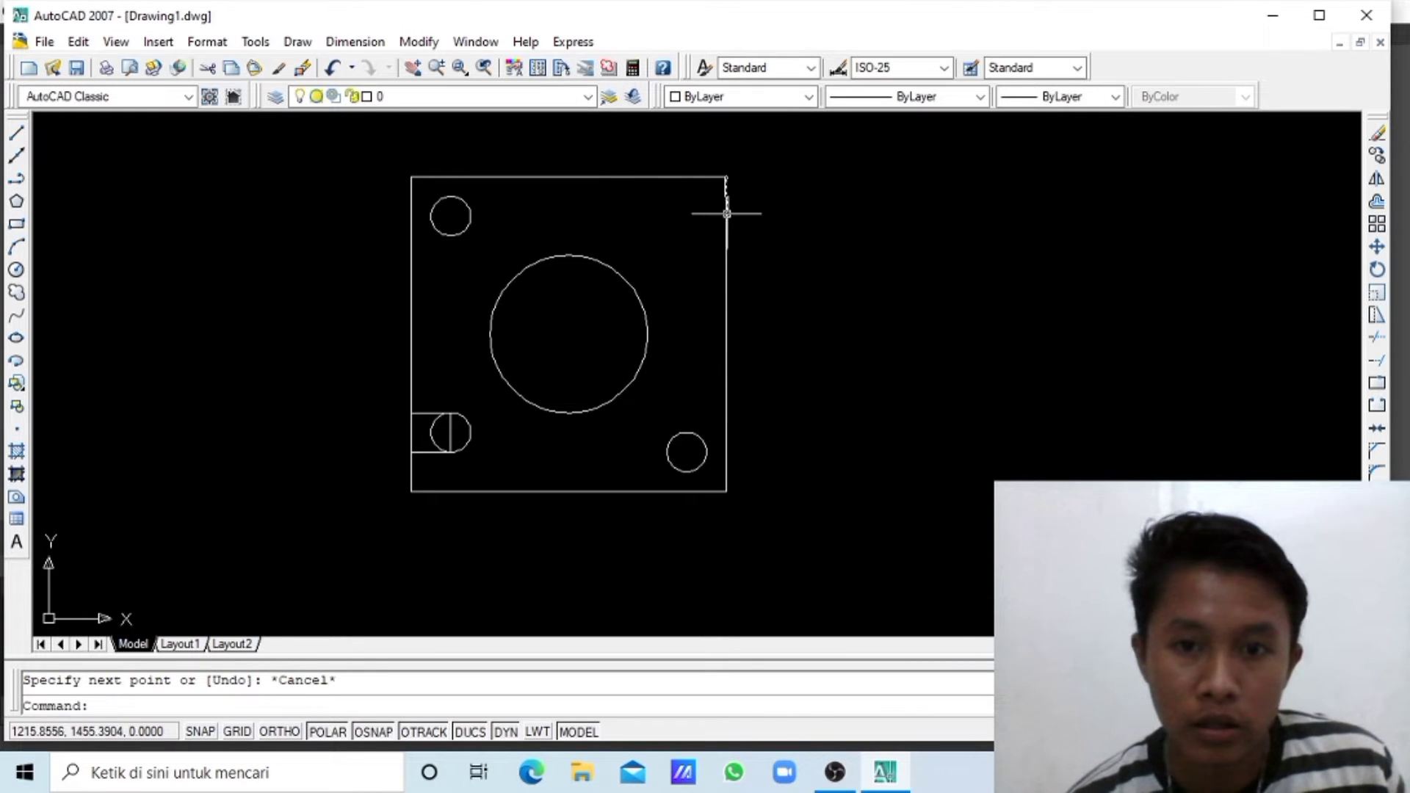
{"action": "left_click", "coordinate": [727, 214]}
{"action": "right_click", "coordinate": [732, 213]}
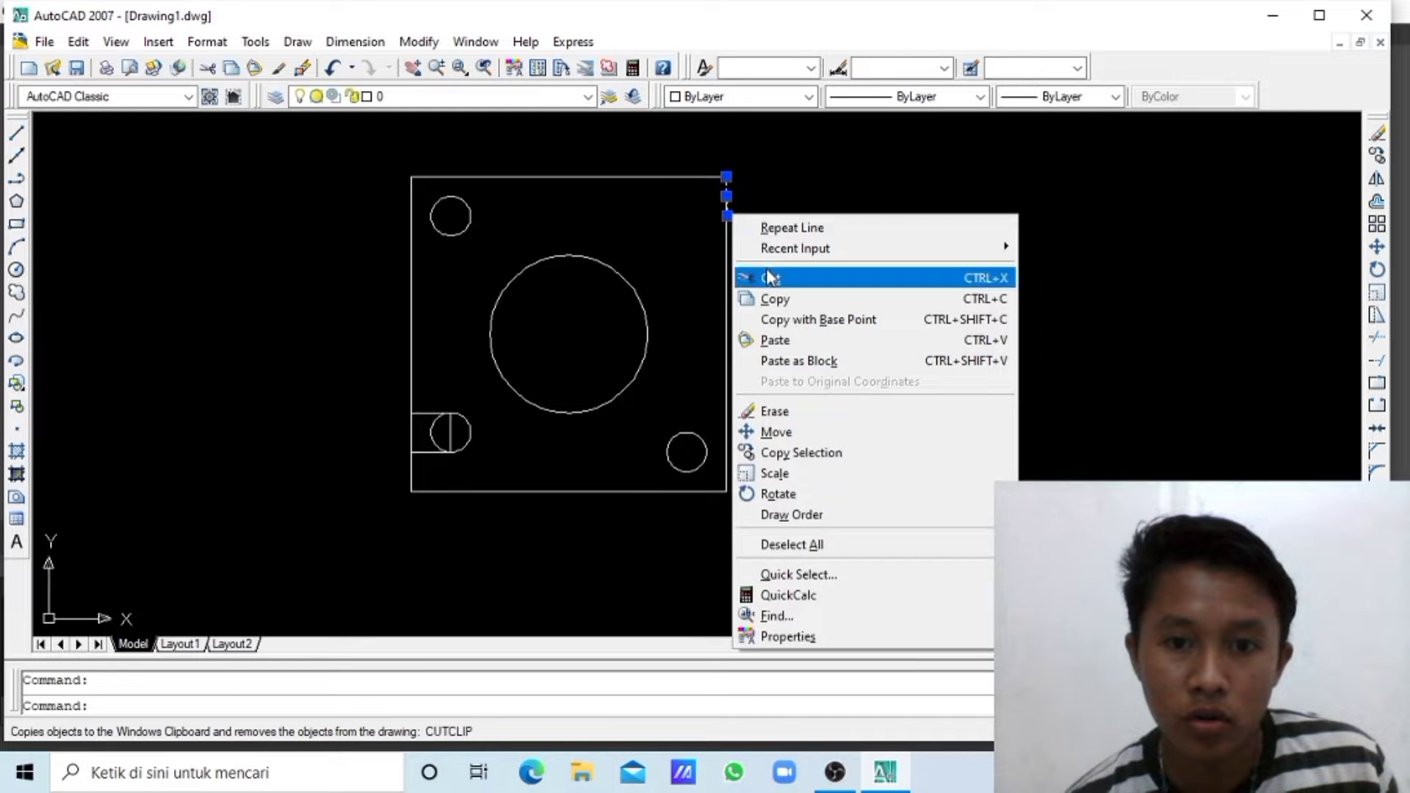
{"action": "left_click", "coordinate": [771, 277]}
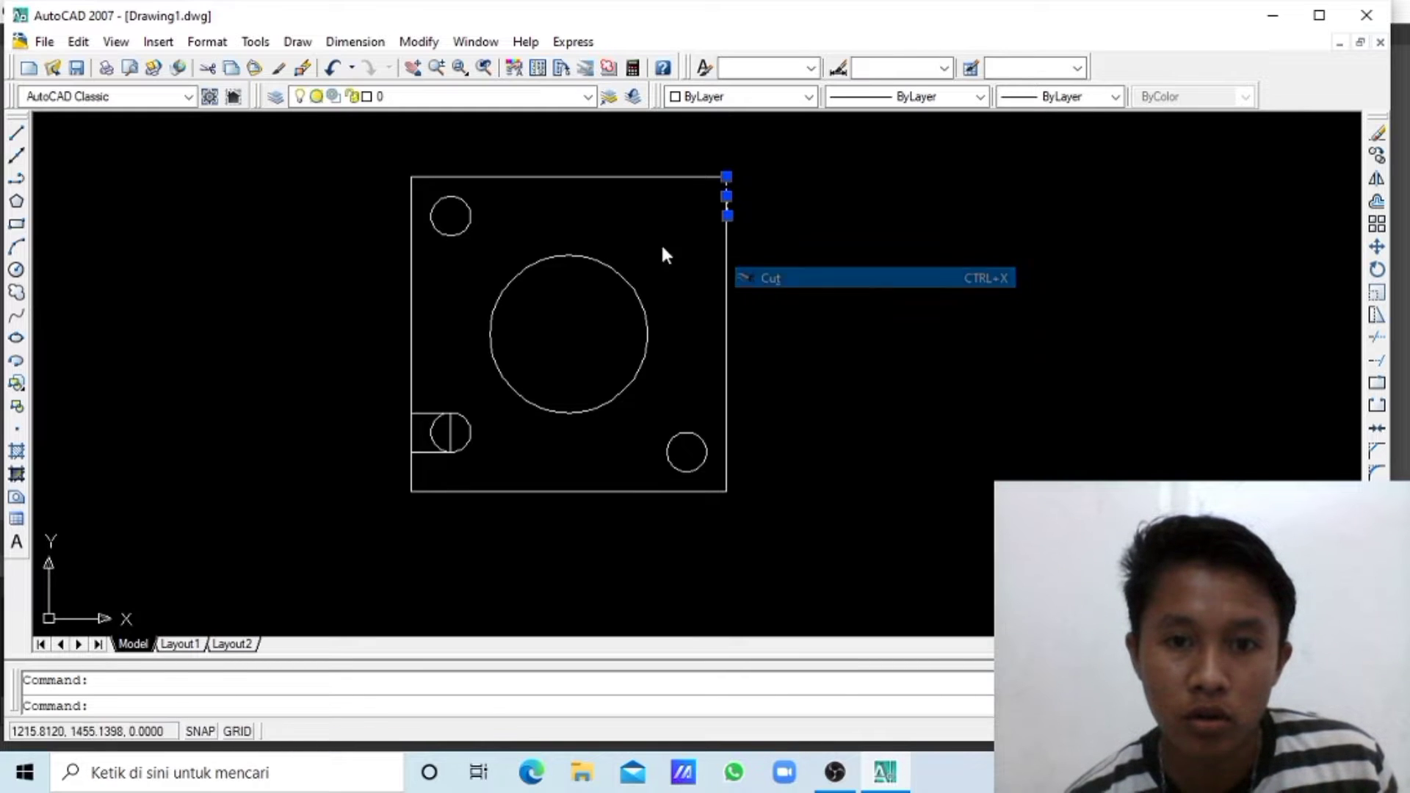
- Draw the 5-unit square from the plate's top-right corner, entering 5 for each side
{"action": "left_click", "coordinate": [16, 134]}
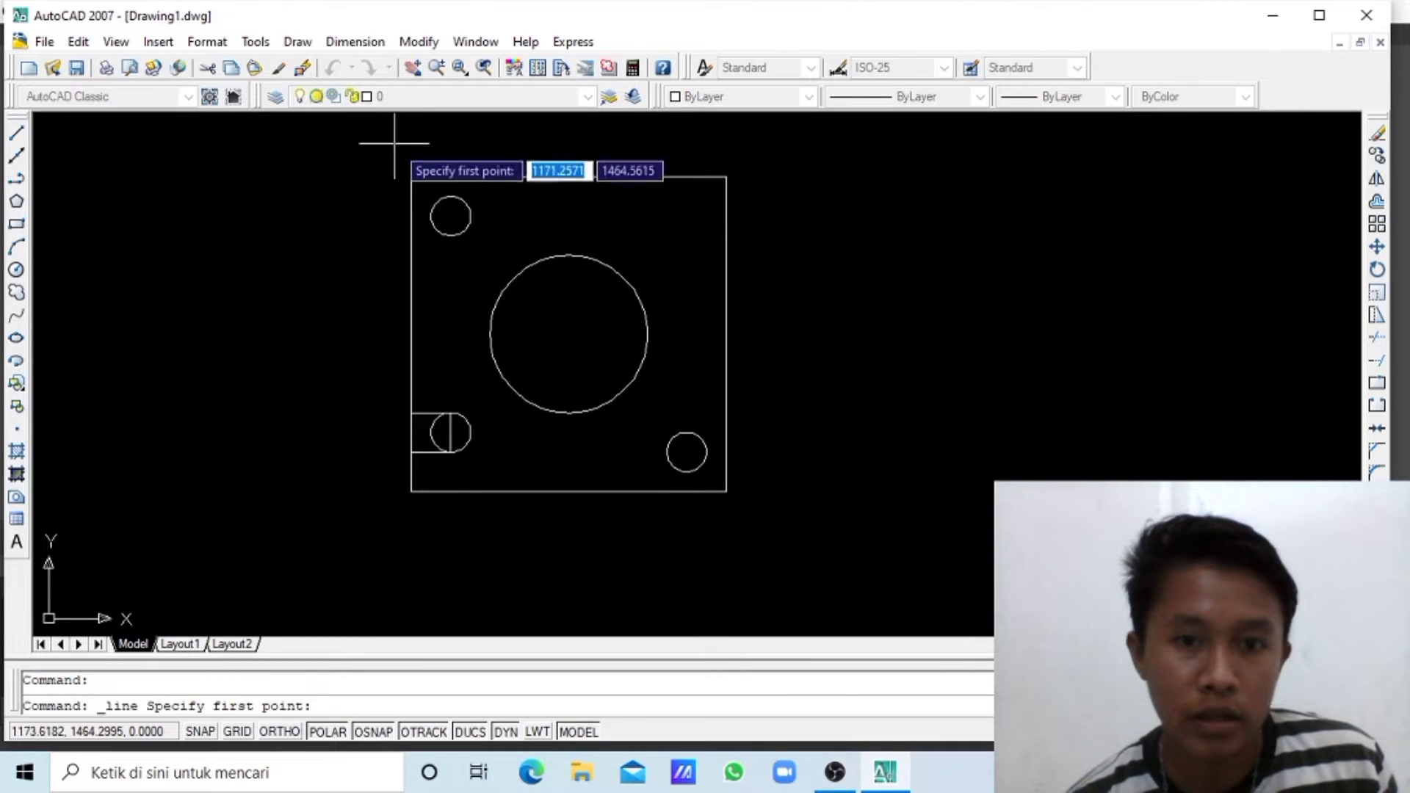
{"action": "left_click", "coordinate": [726, 176]}
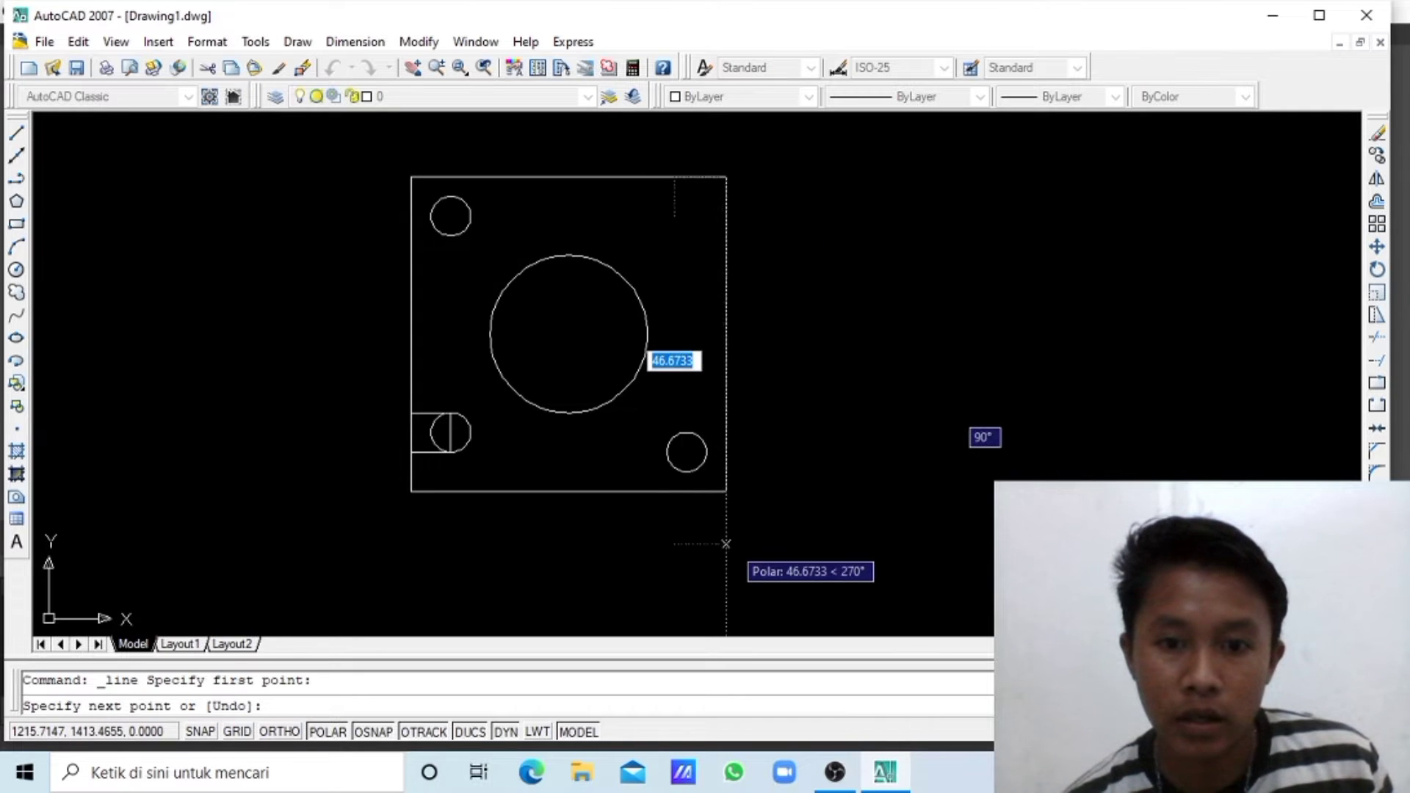
{"action": "type", "text": "5"}
{"action": "key", "text": "Return"}
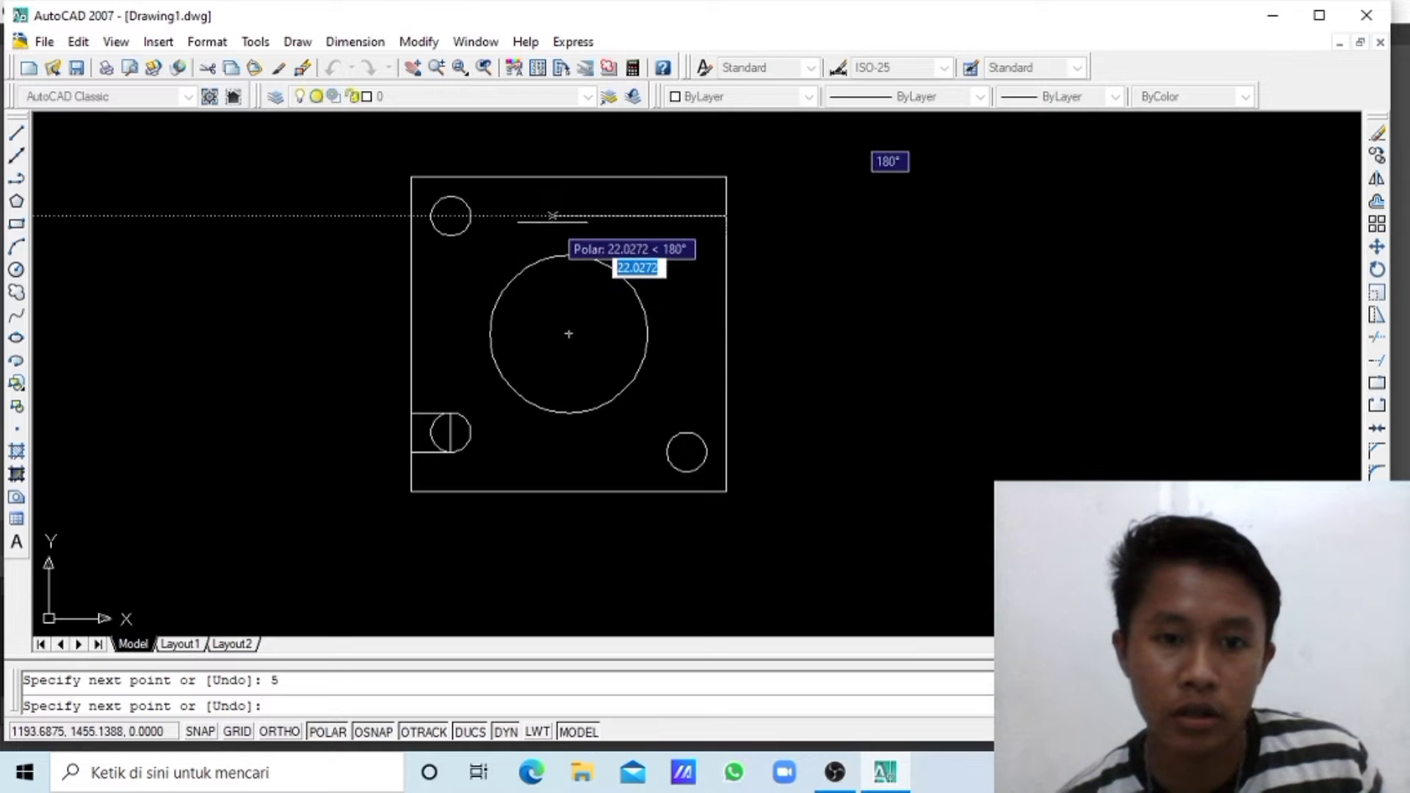
{"action": "type", "text": "5"}
{"action": "key", "text": "Return"}
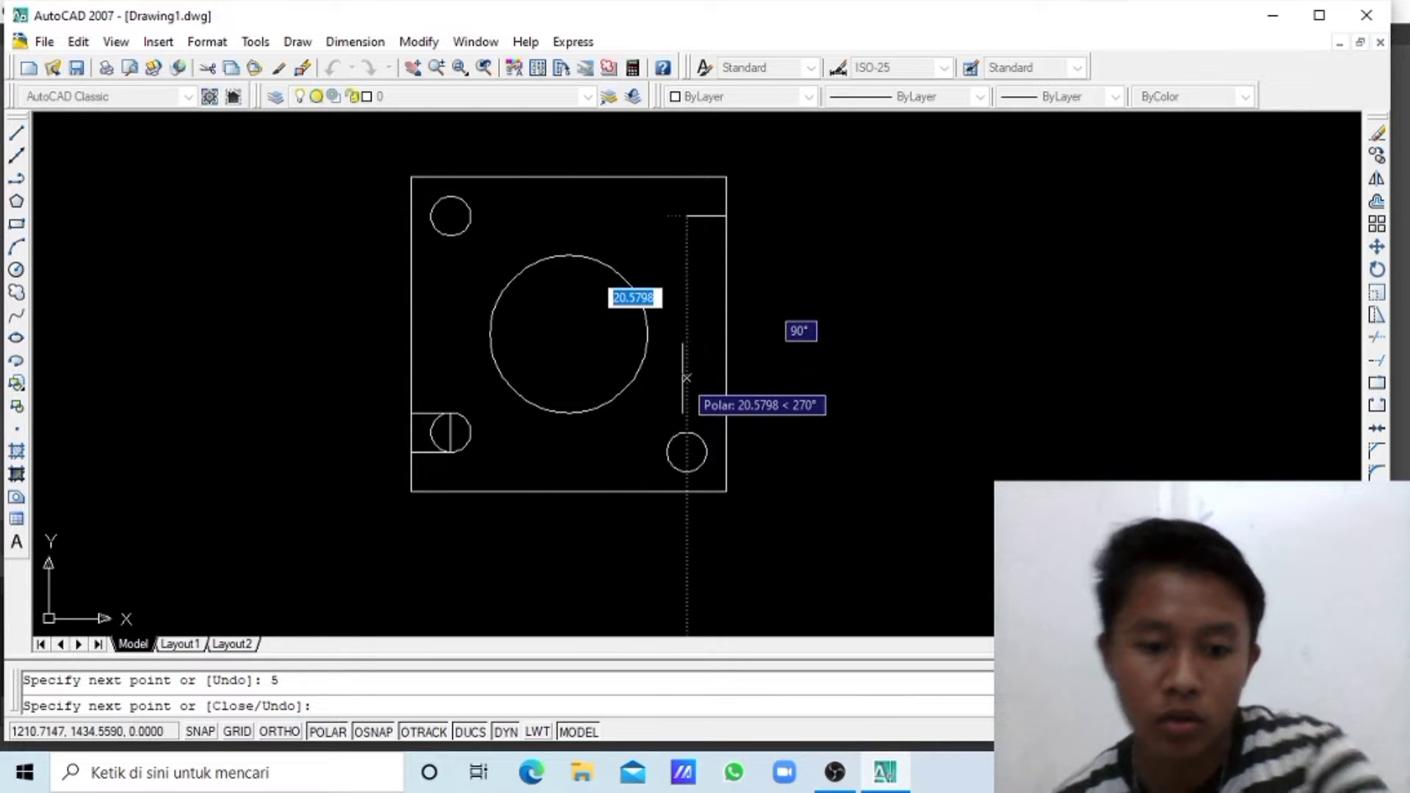
{"action": "type", "text": "5"}
{"action": "key", "text": "Return"}
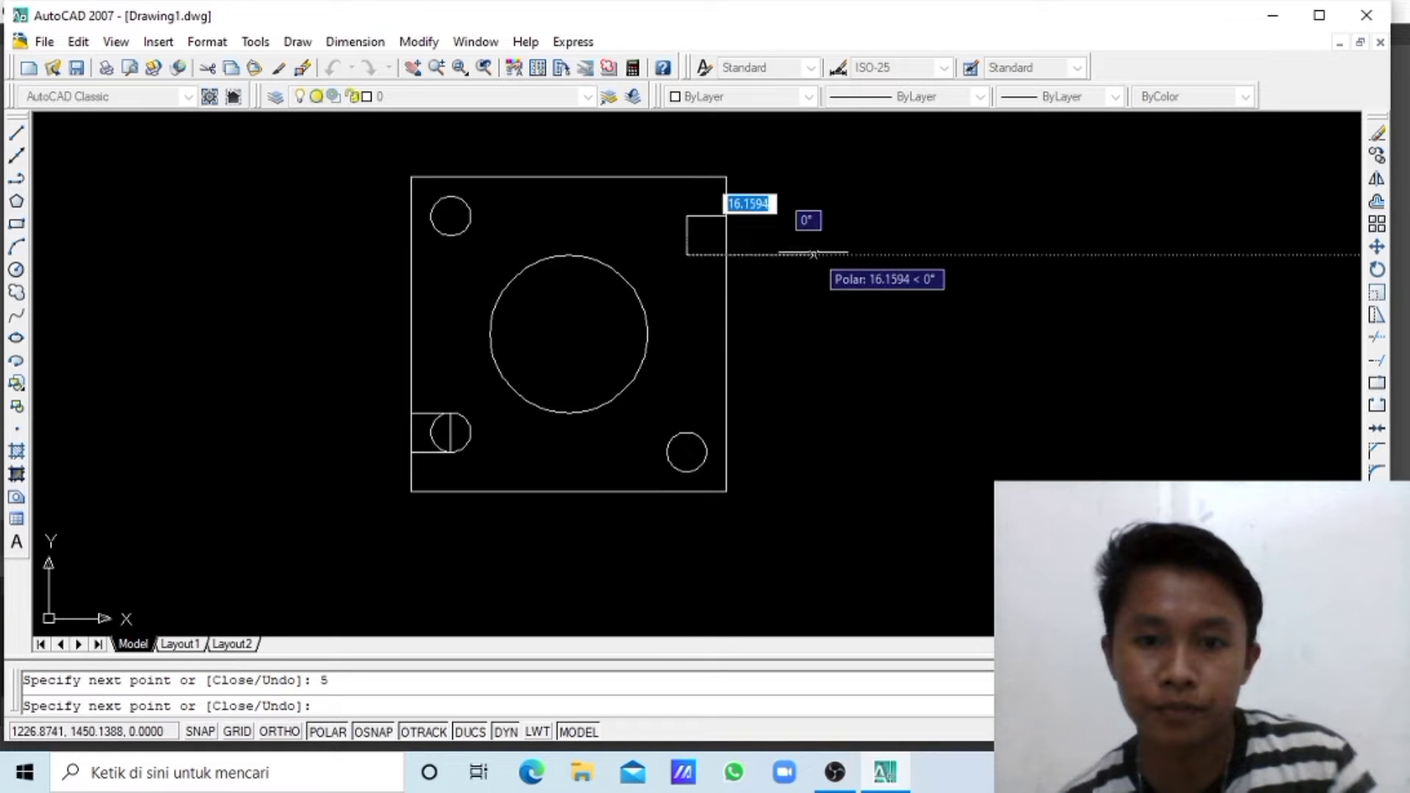
{"action": "type", "text": "5"}
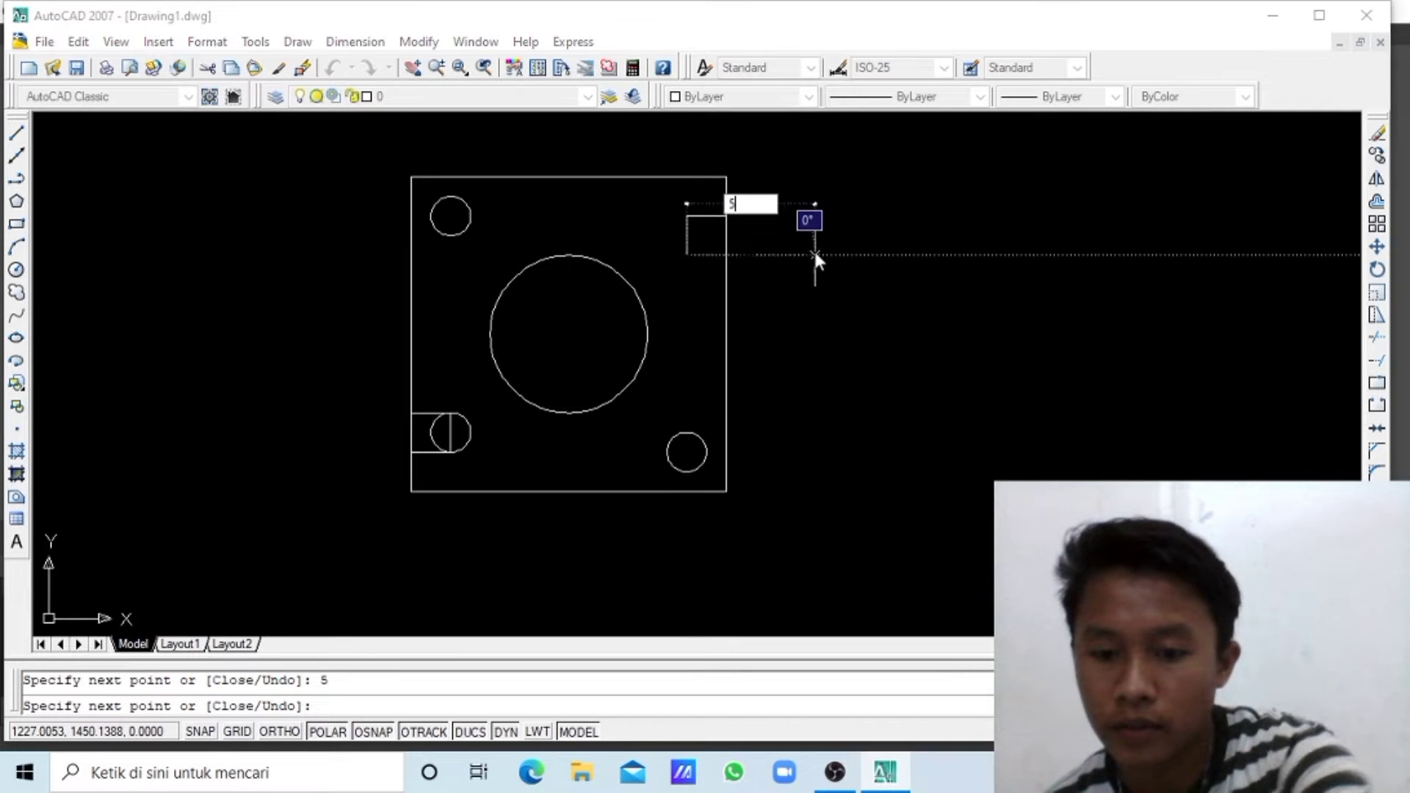
{"action": "key", "text": "Return"}
{"action": "key", "text": "Escape"}
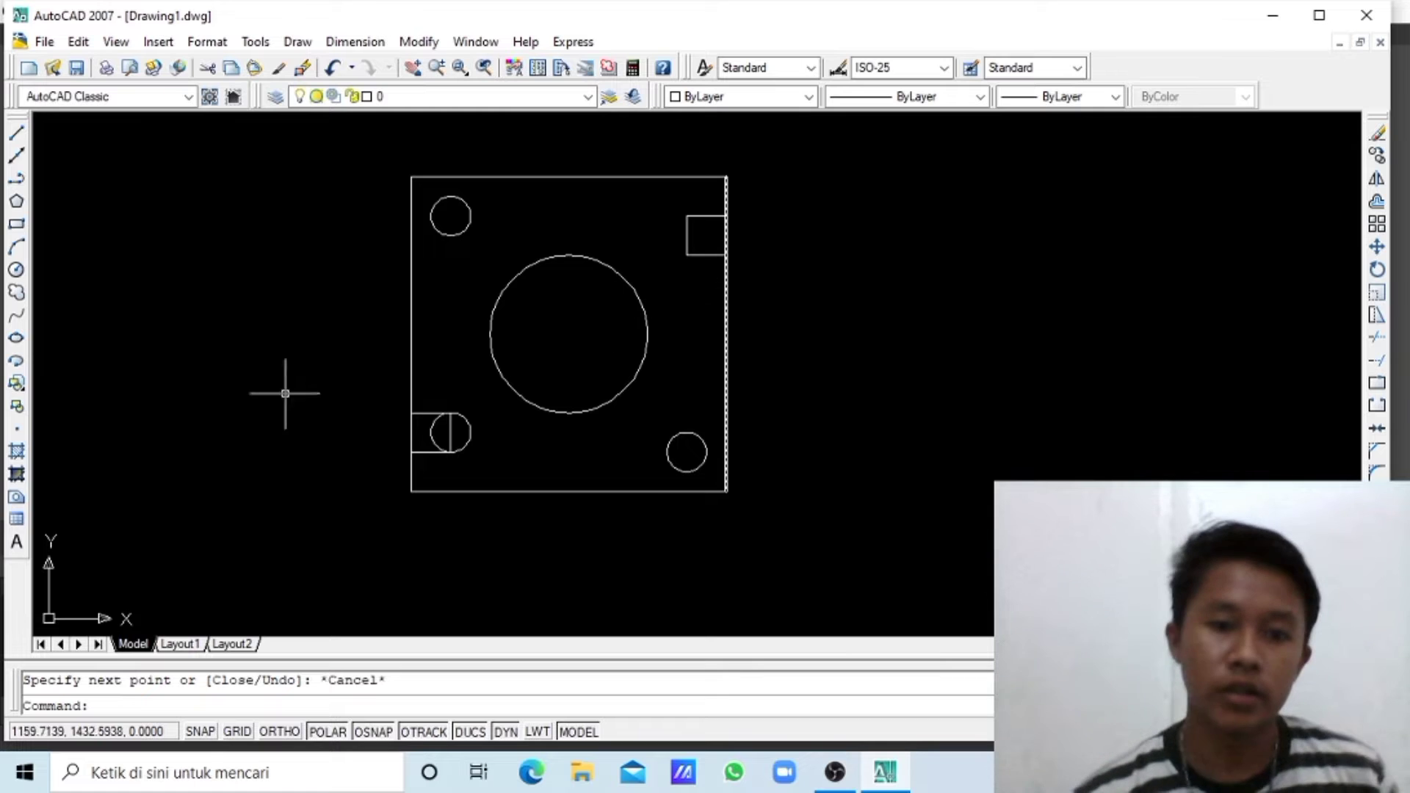
- Draw a radius 2.5 circle centred on the top-right square's left-edge midpoint
{"action": "left_click", "coordinate": [16, 270]}
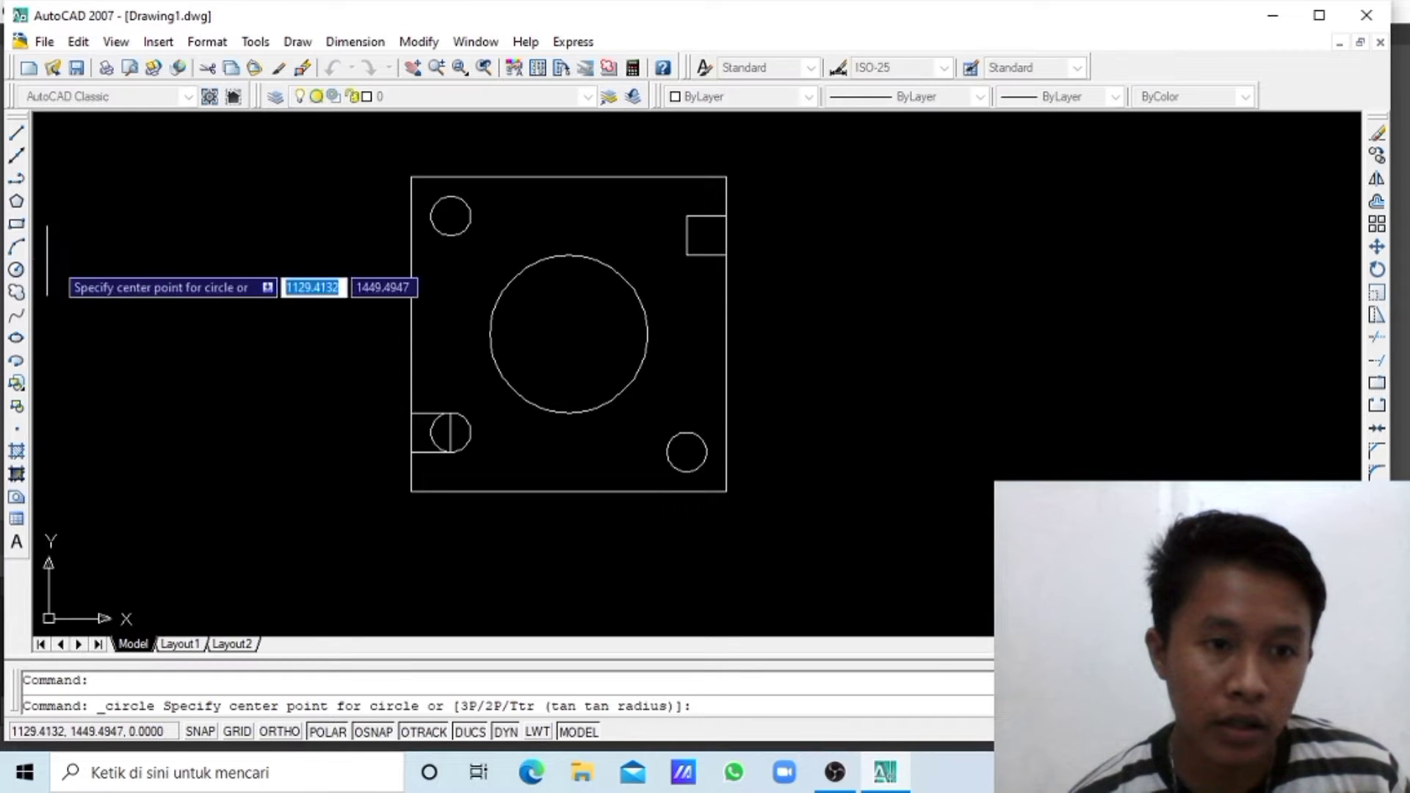
{"action": "left_click", "coordinate": [687, 235]}
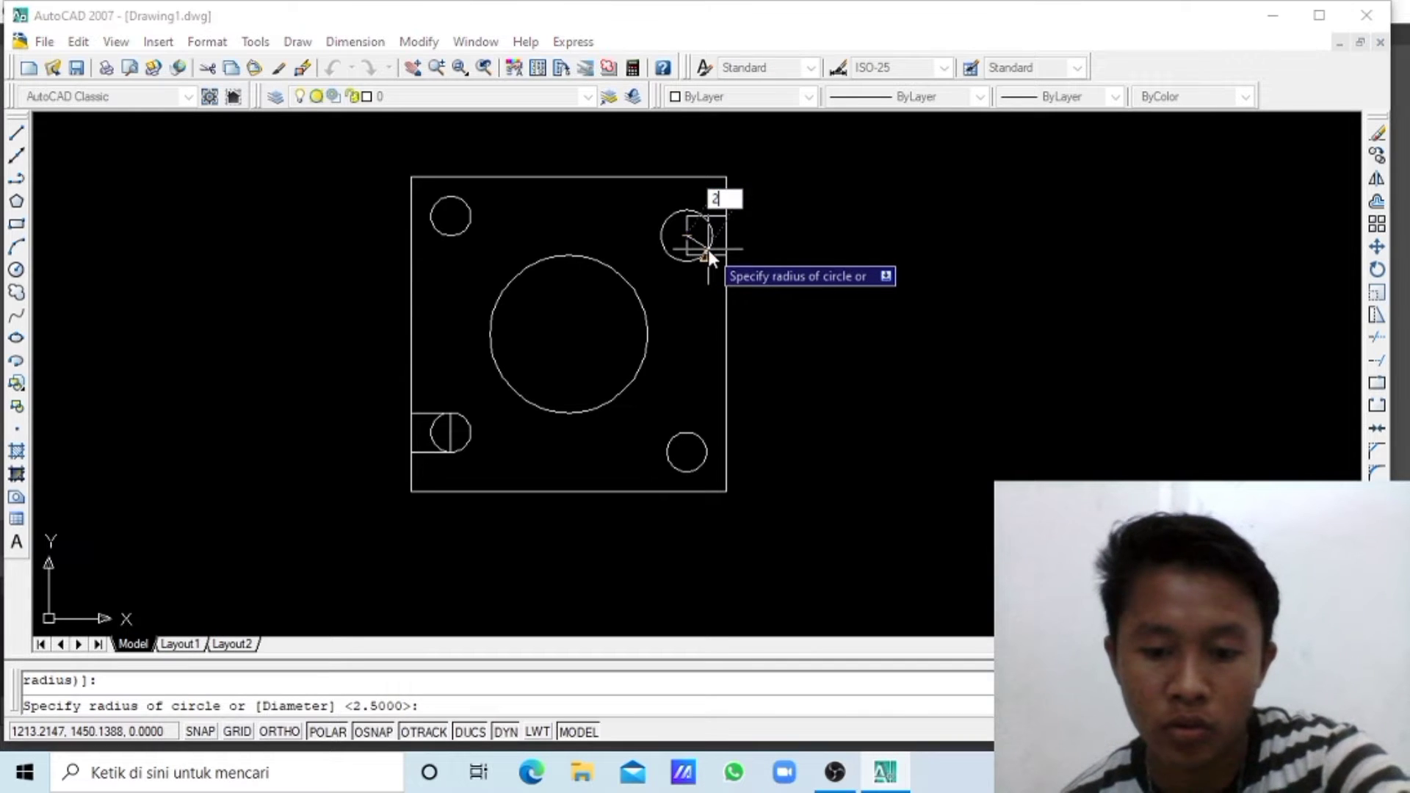
{"action": "type", "text": "2."}
{"action": "key", "text": "Return"}
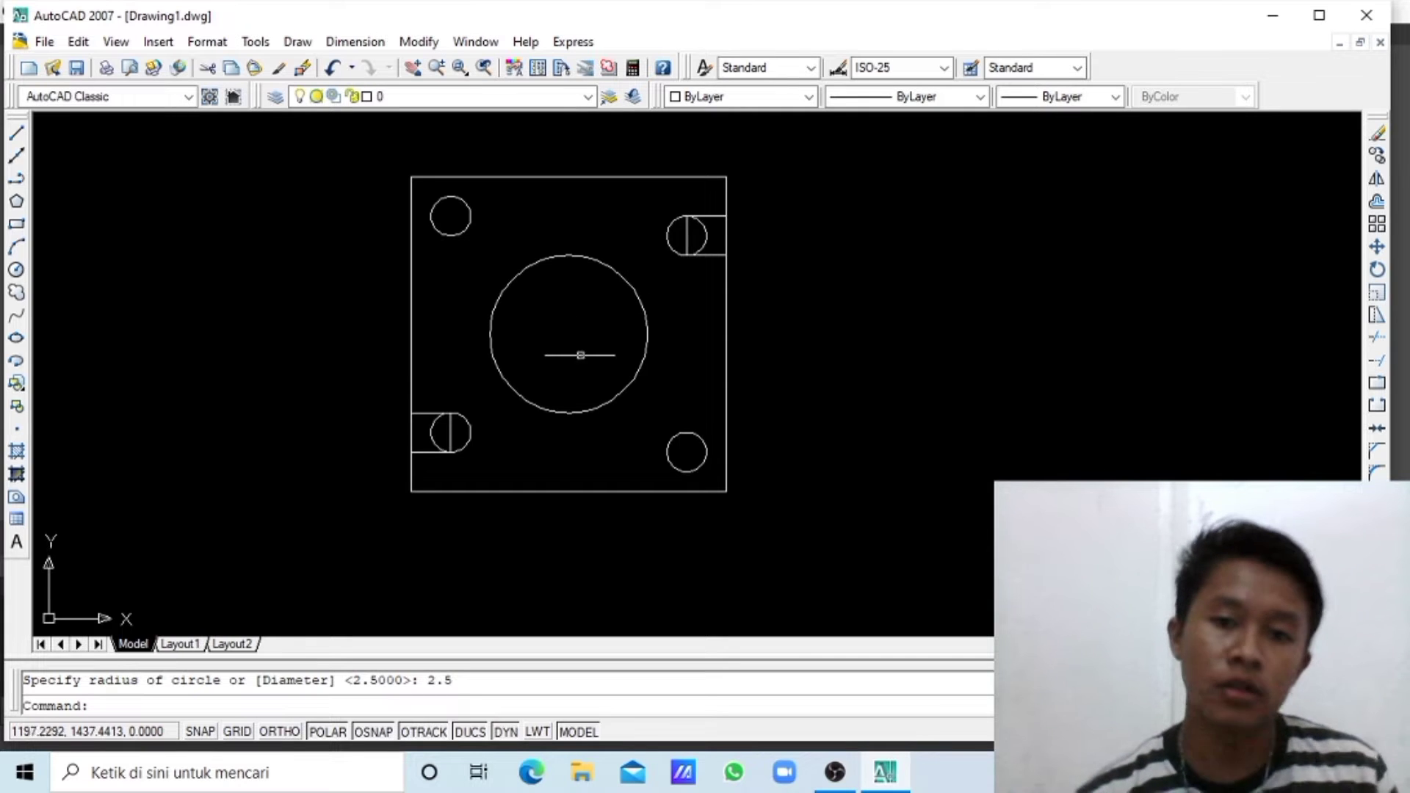
{"action": "scroll", "coordinate": [581, 355], "scroll_direction": "up", "scroll_amount": 1}
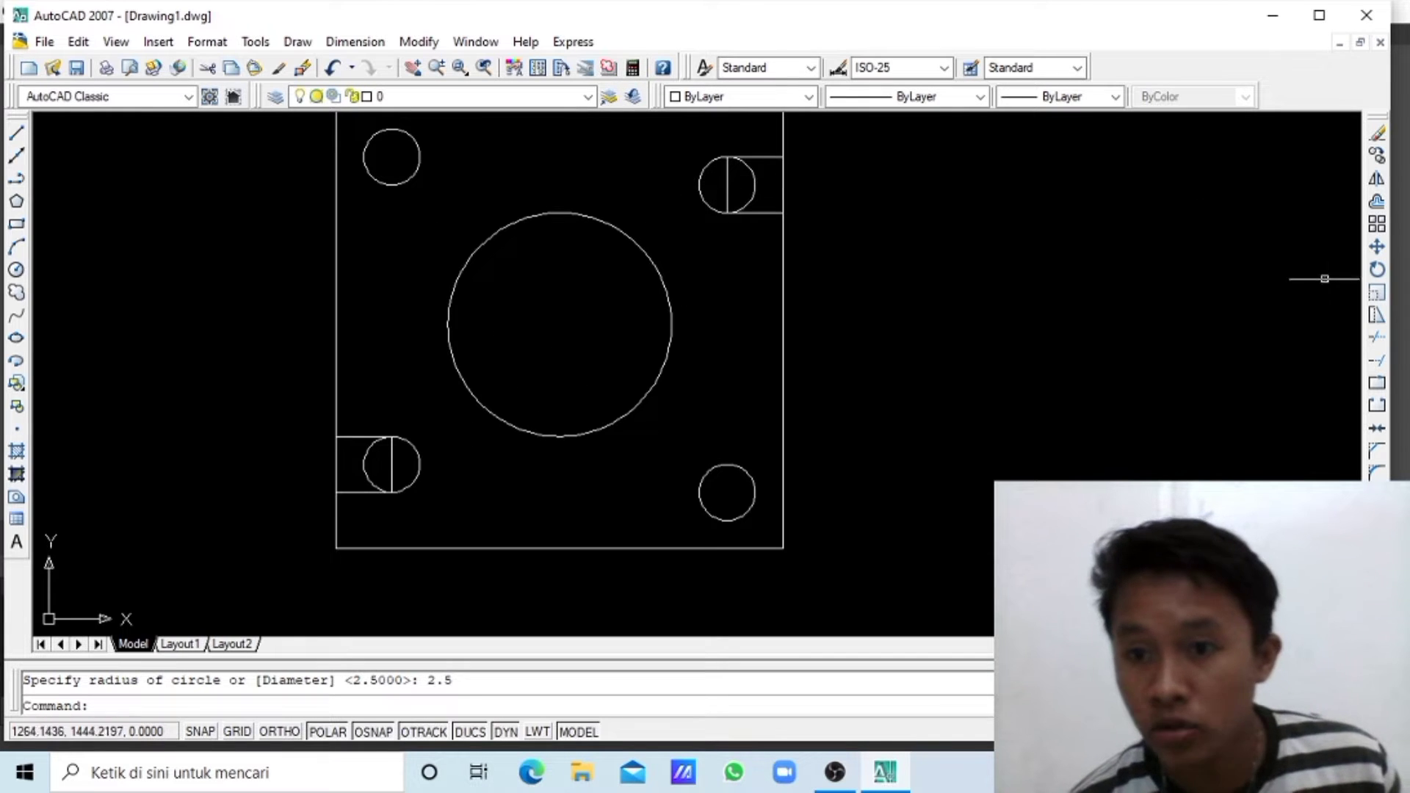
- Trim away the top-right circle's inner arc and the lower-left circle's left half
{"action": "left_click", "coordinate": [1375, 342]}
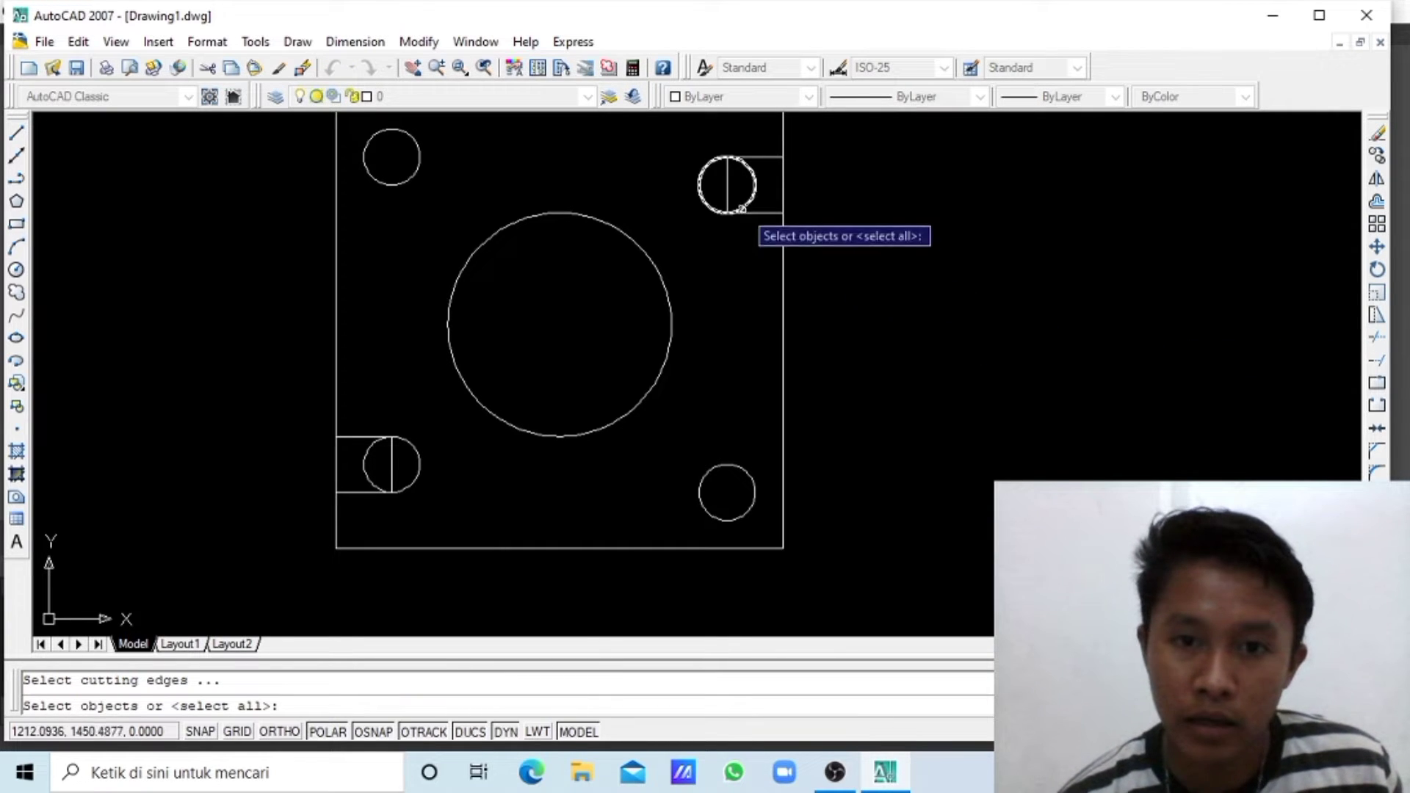
{"action": "key", "text": "Return"}
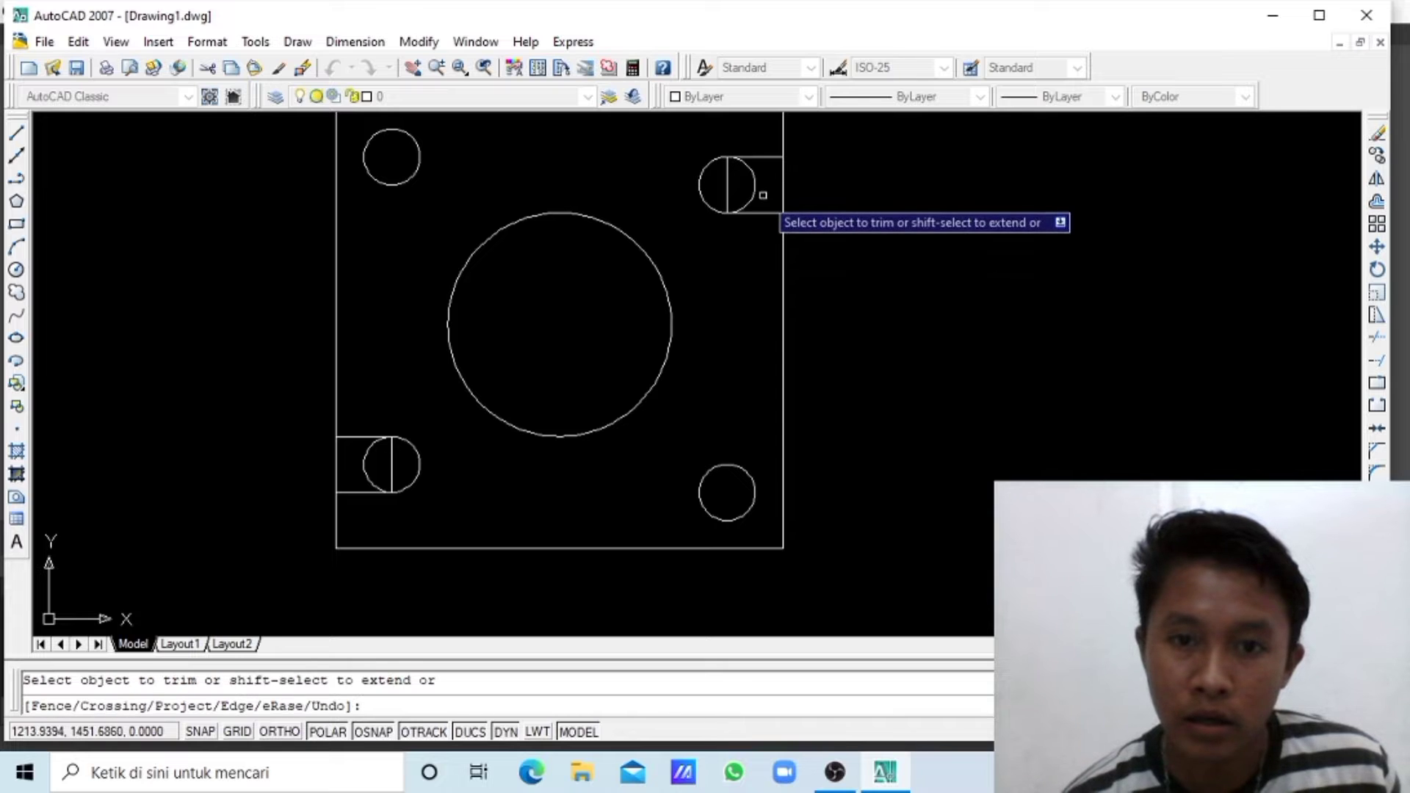
{"action": "left_click", "coordinate": [755, 190]}
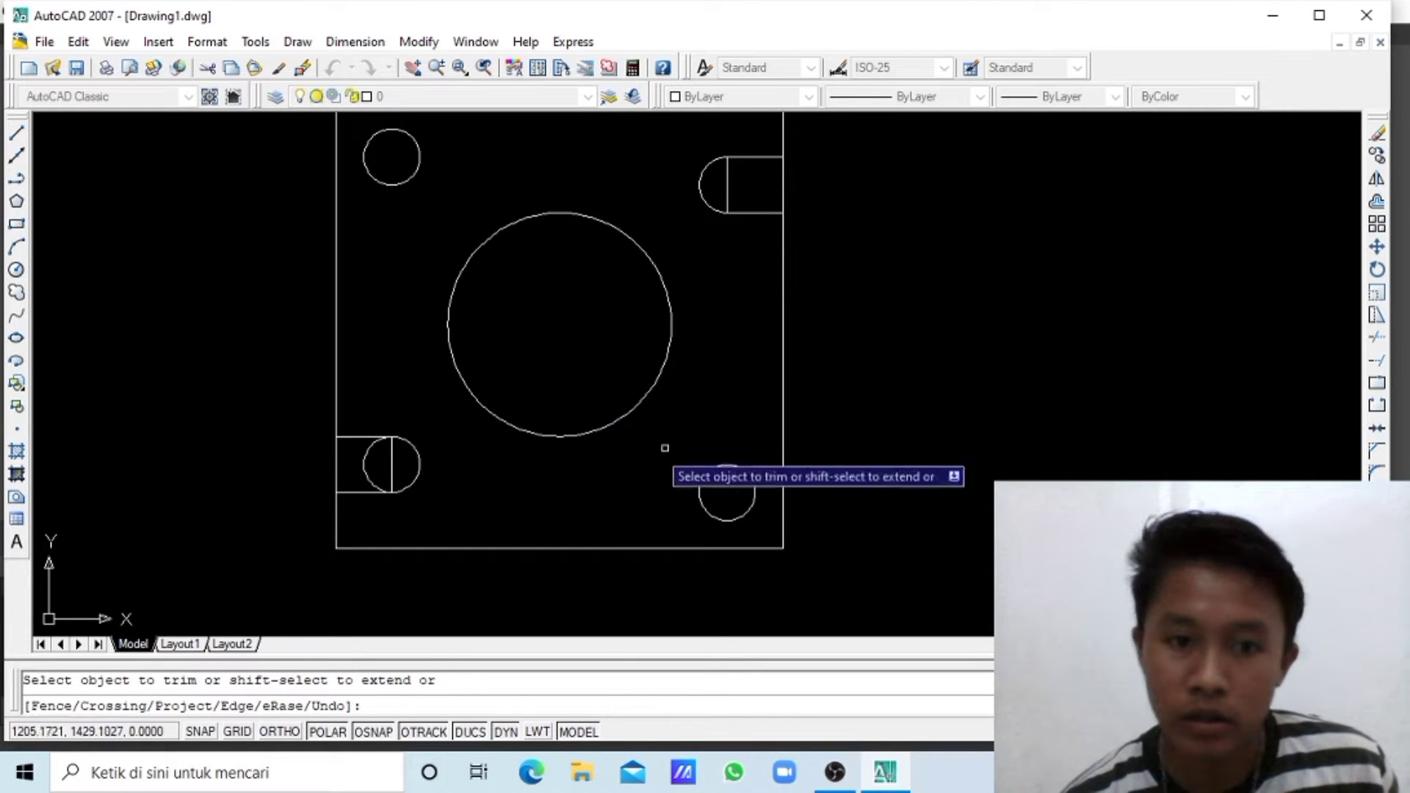
{"action": "right_click", "coordinate": [433, 471]}
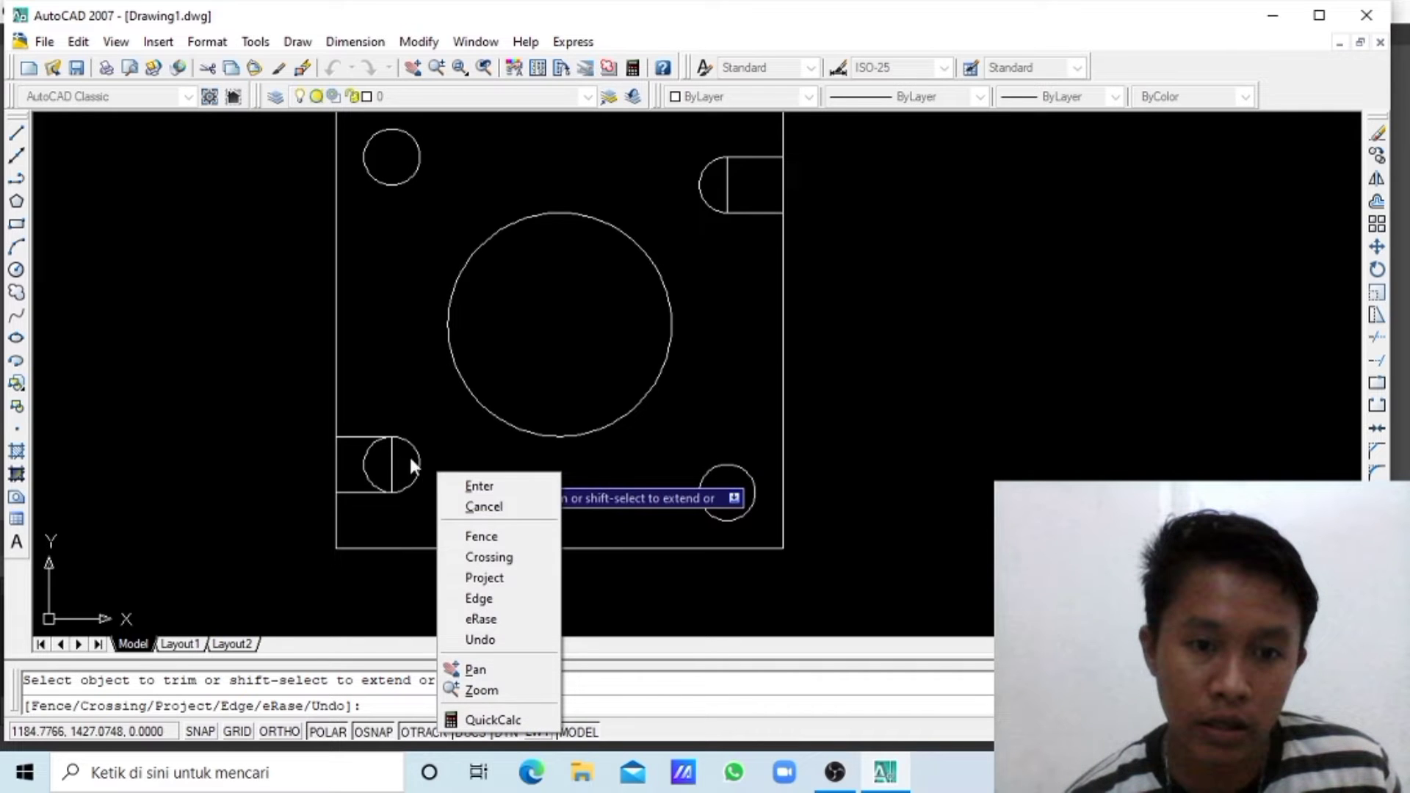
{"action": "left_click", "coordinate": [371, 454]}
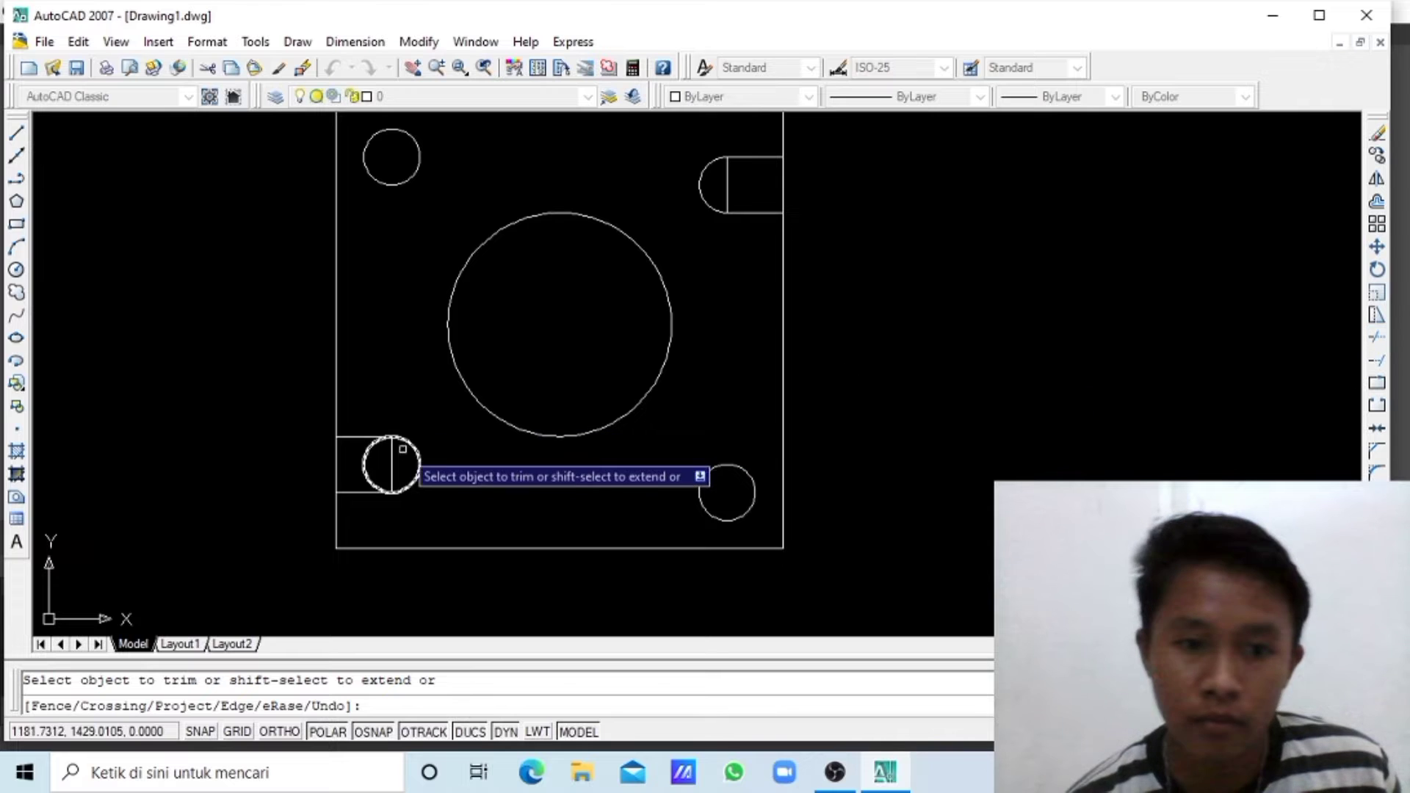
{"action": "right_click", "coordinate": [367, 459]}
{"action": "left_click", "coordinate": [367, 458]}
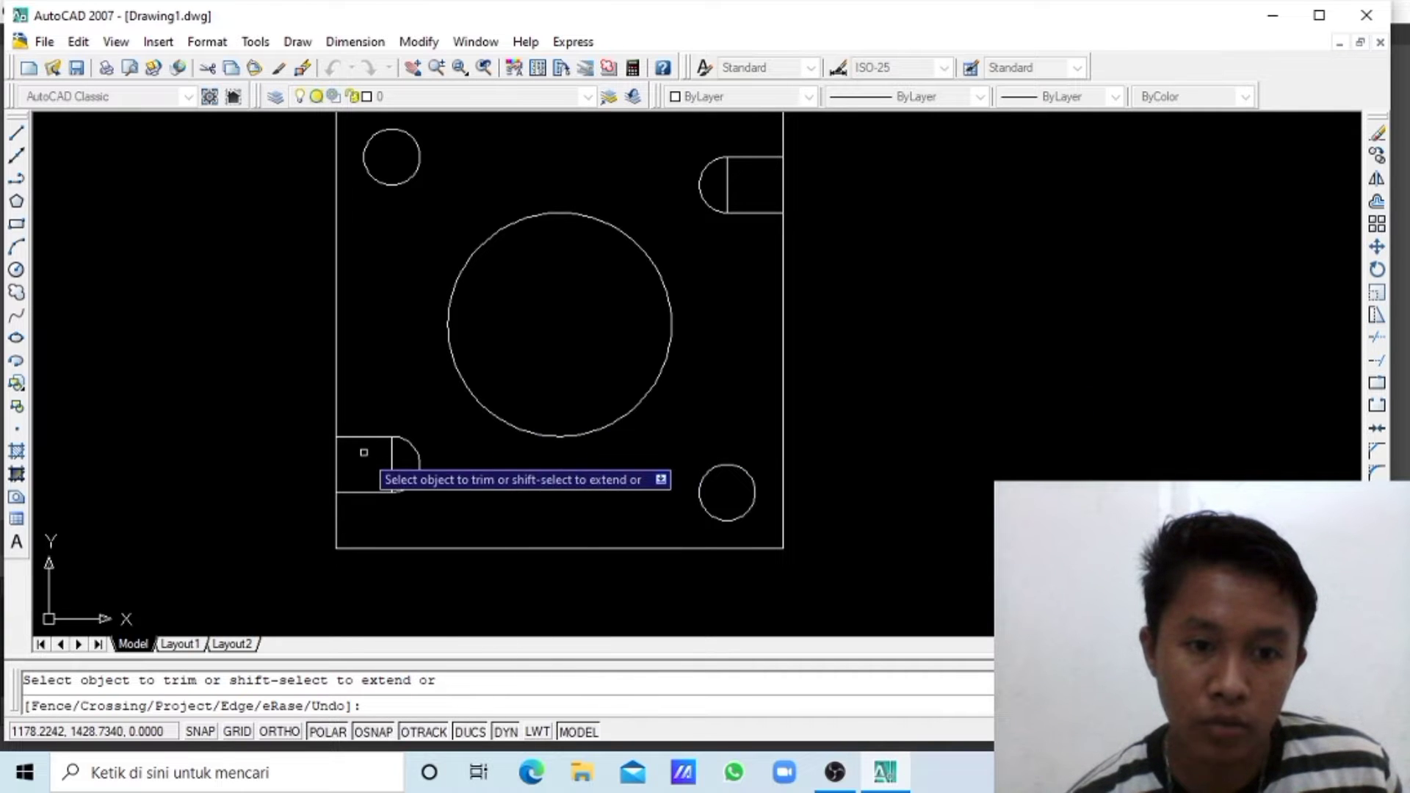
{"action": "right_click", "coordinate": [343, 464]}
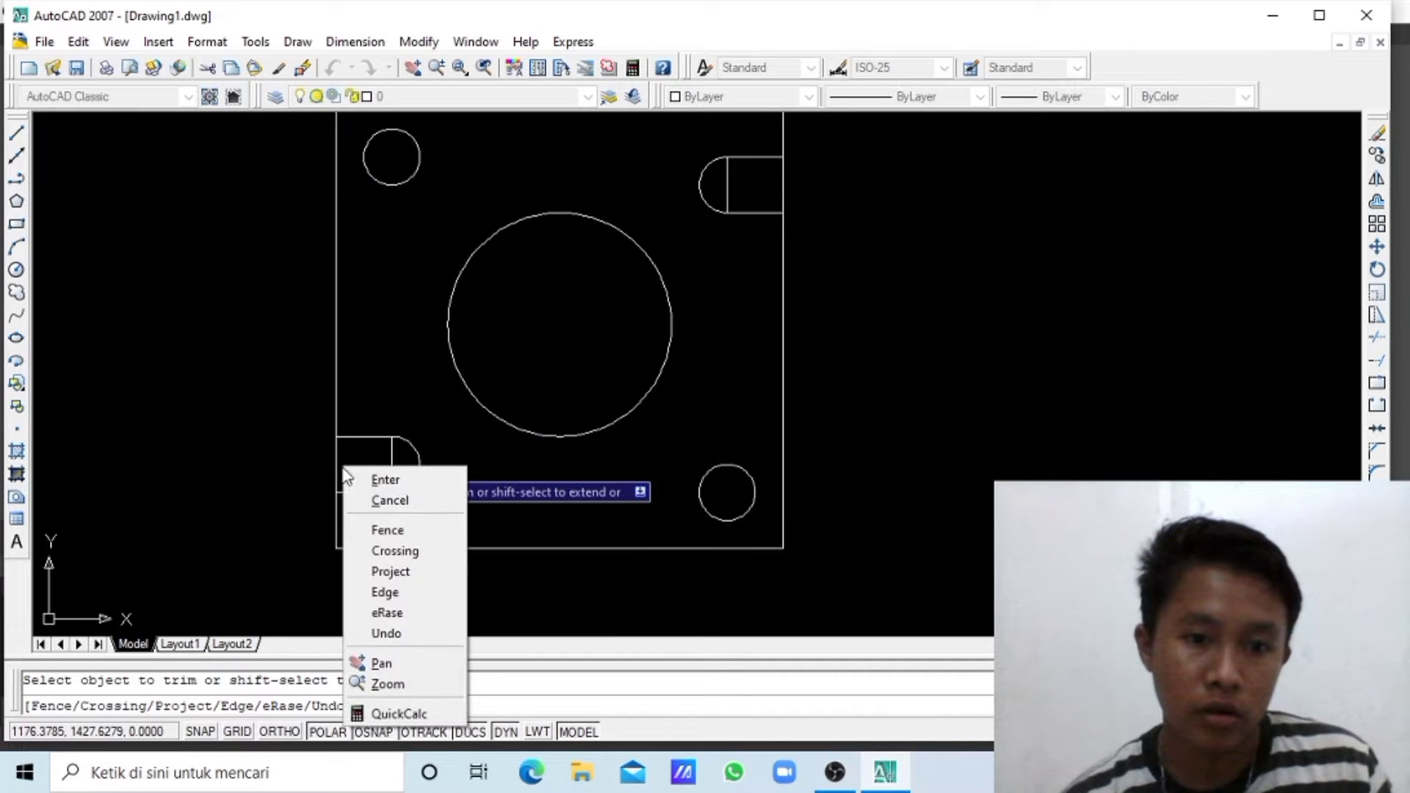
{"action": "left_click", "coordinate": [334, 472]}
{"action": "left_click", "coordinate": [335, 460]}
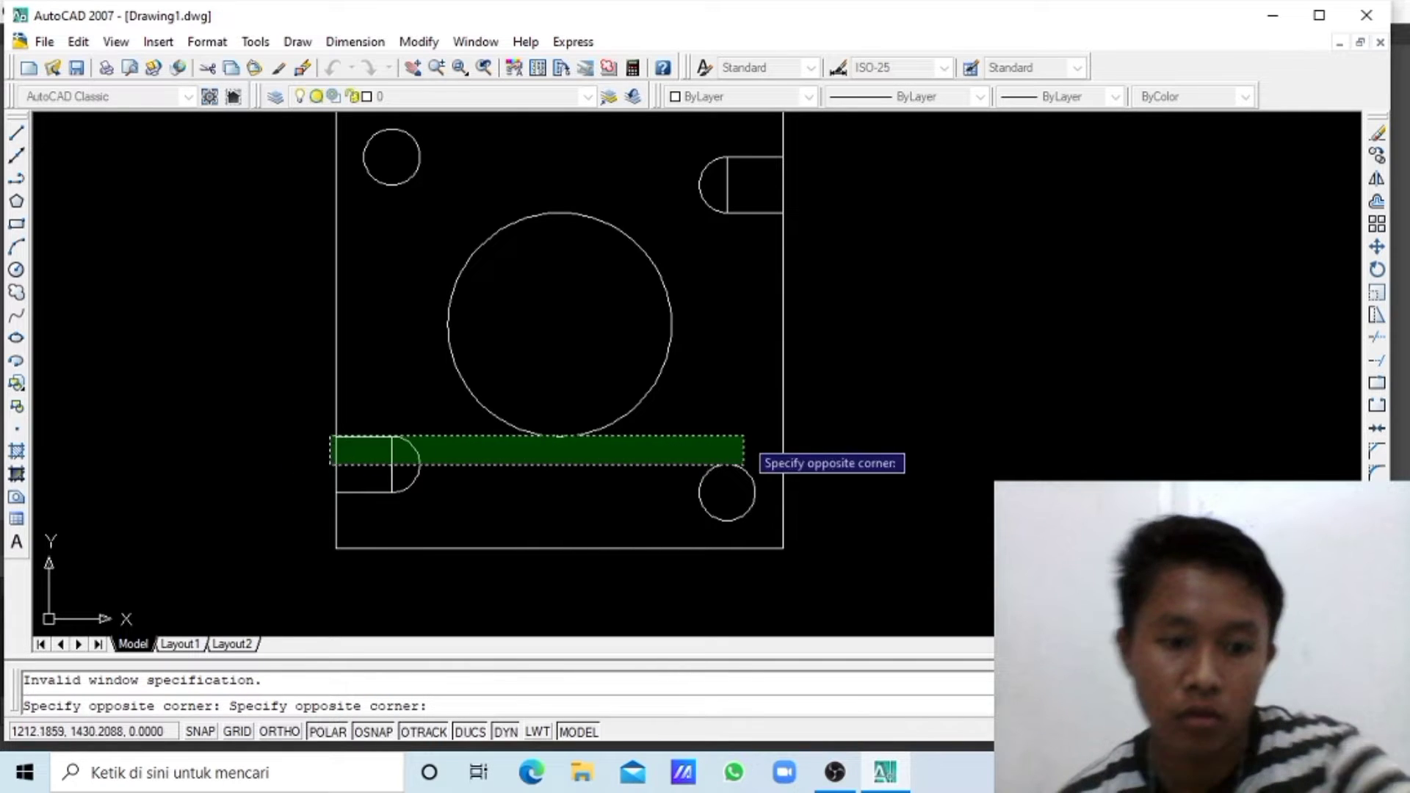
{"action": "key", "text": "Escape"}
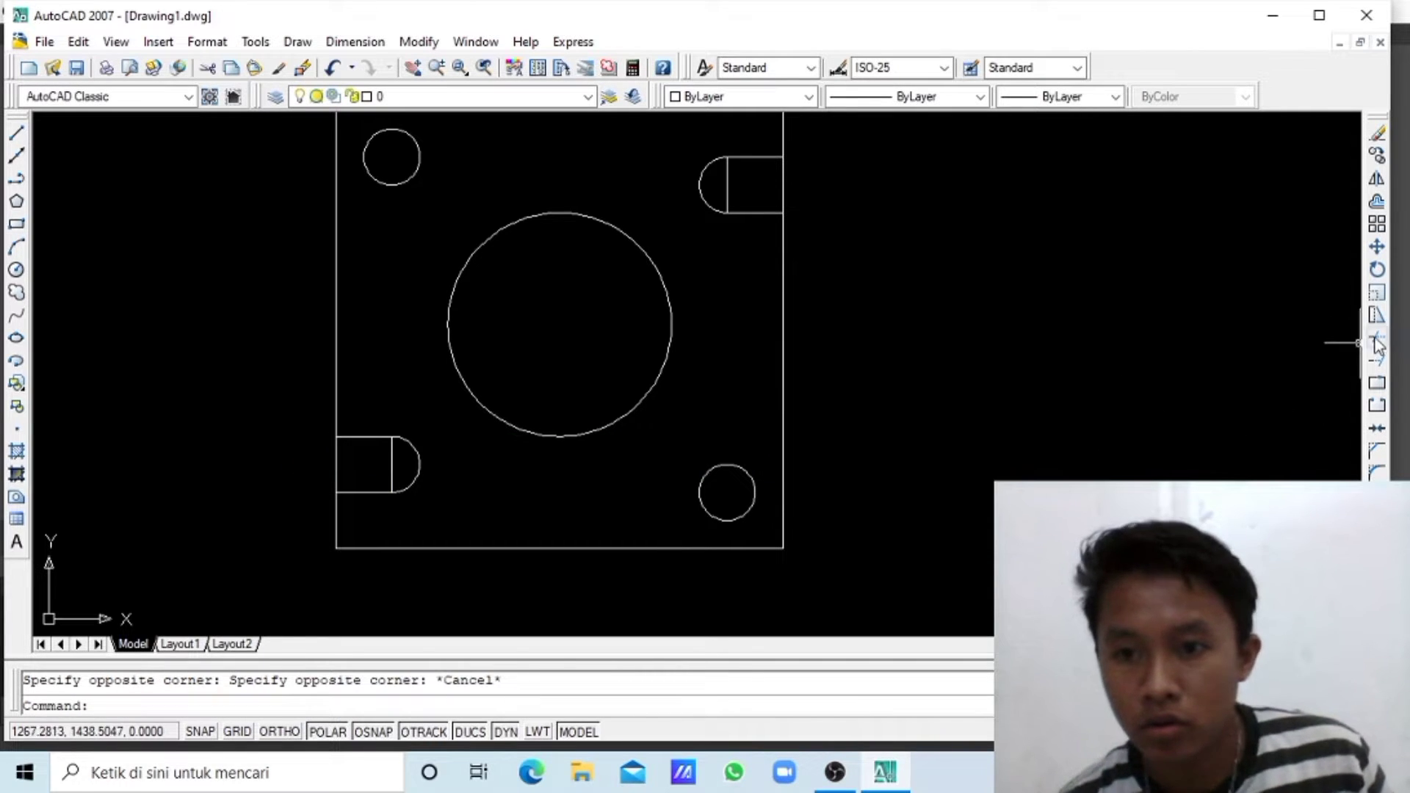
- Trim the plate edges across the lower-left and upper-right notches
{"action": "right_click", "coordinate": [1377, 338]}
{"action": "left_click", "coordinate": [954, 348]}
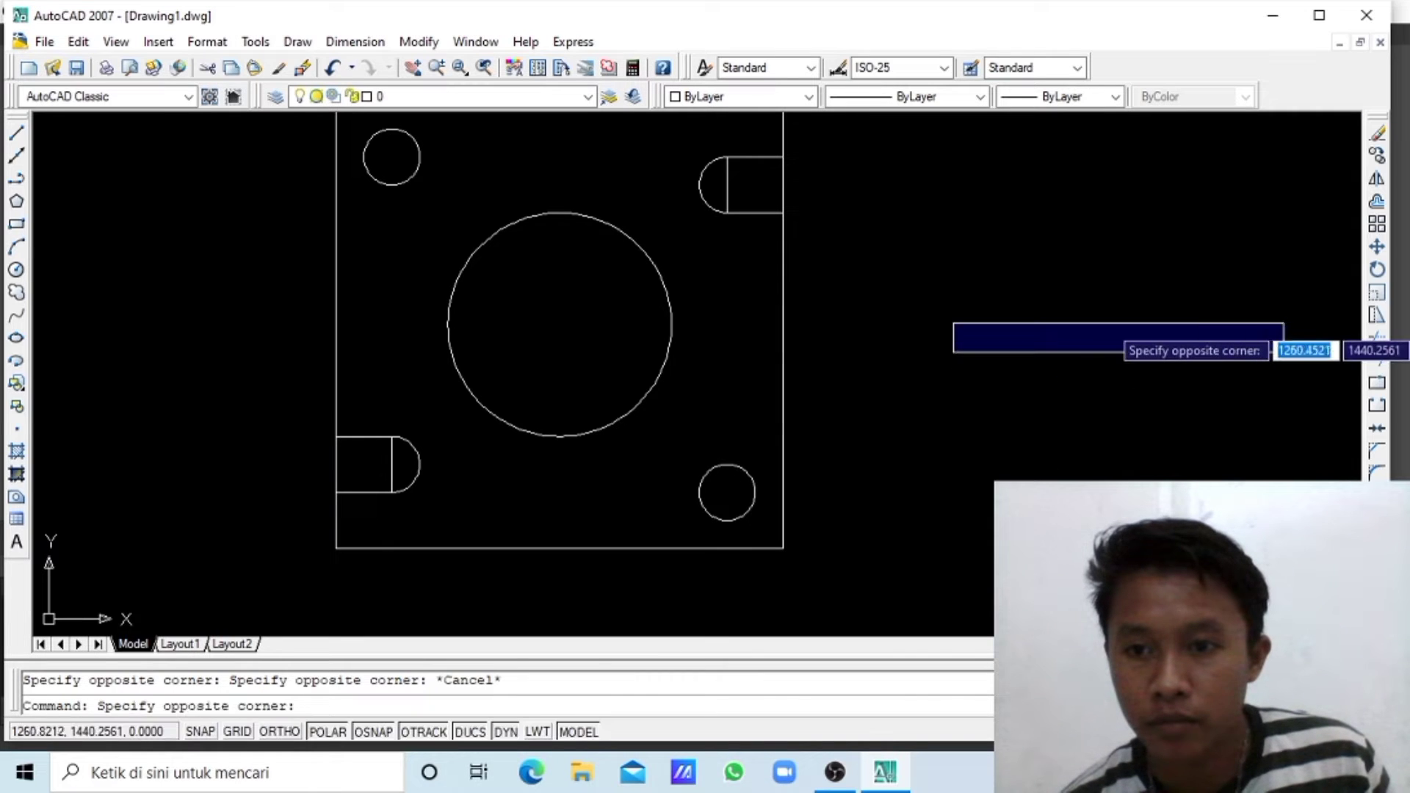
{"action": "left_click", "coordinate": [1185, 345]}
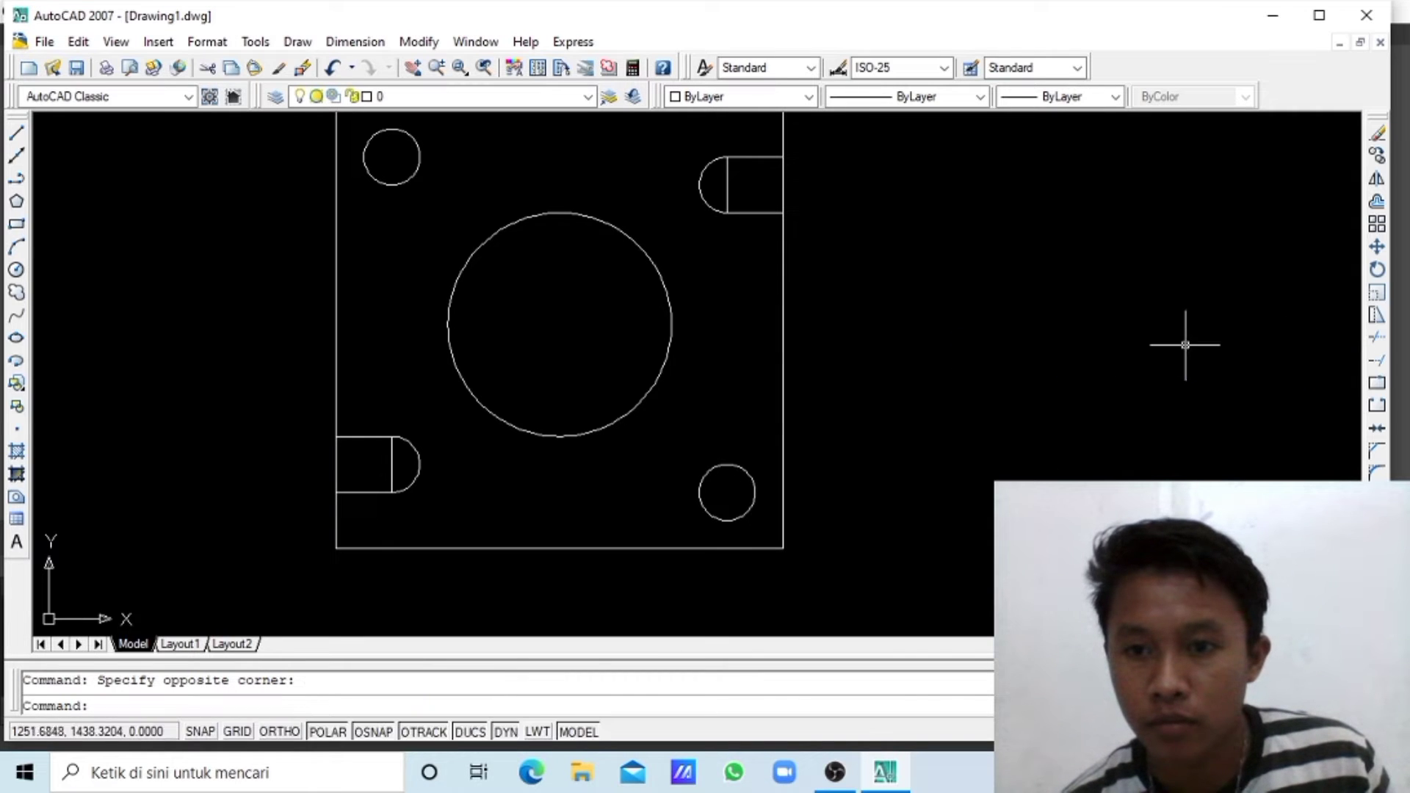
{"action": "left_click", "coordinate": [1378, 340]}
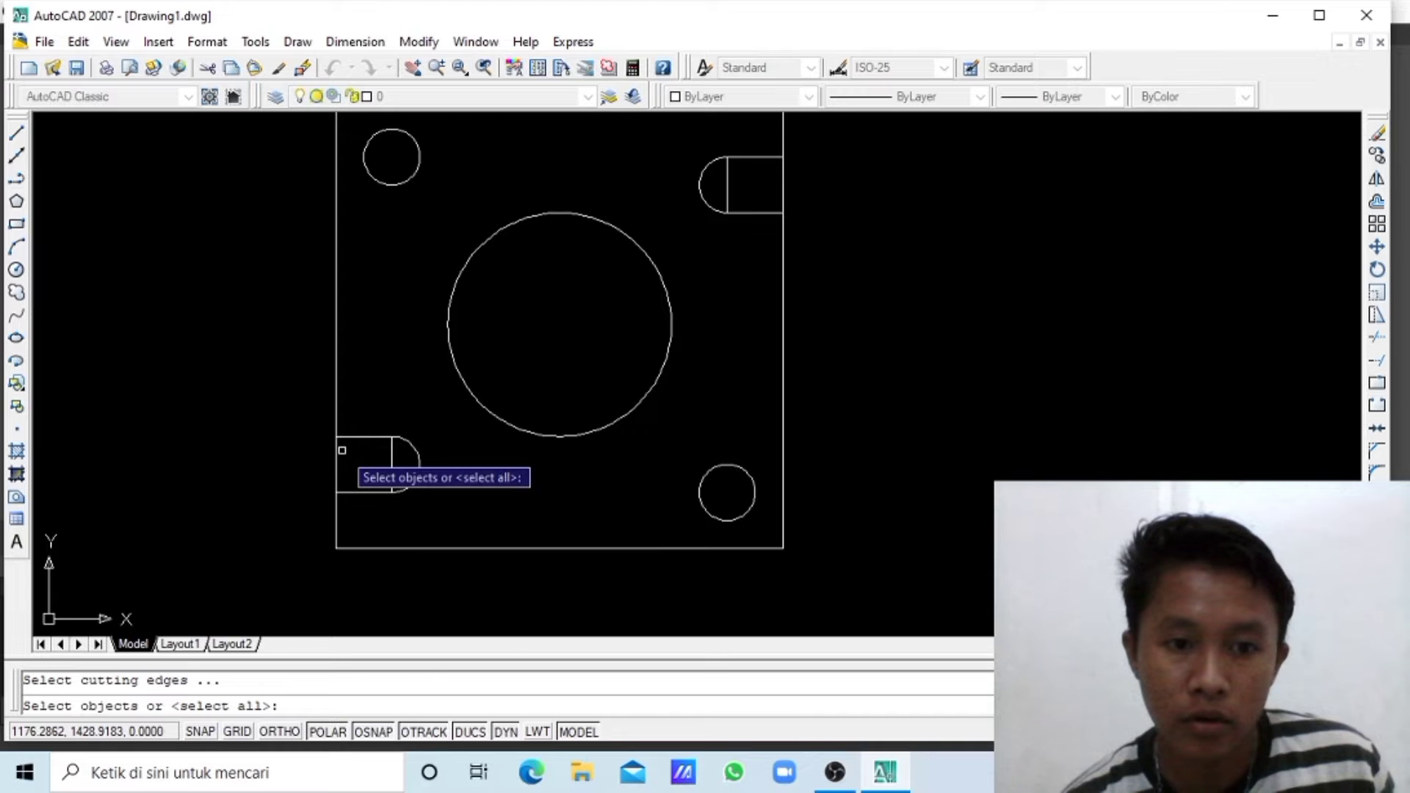
{"action": "key", "text": "Return"}
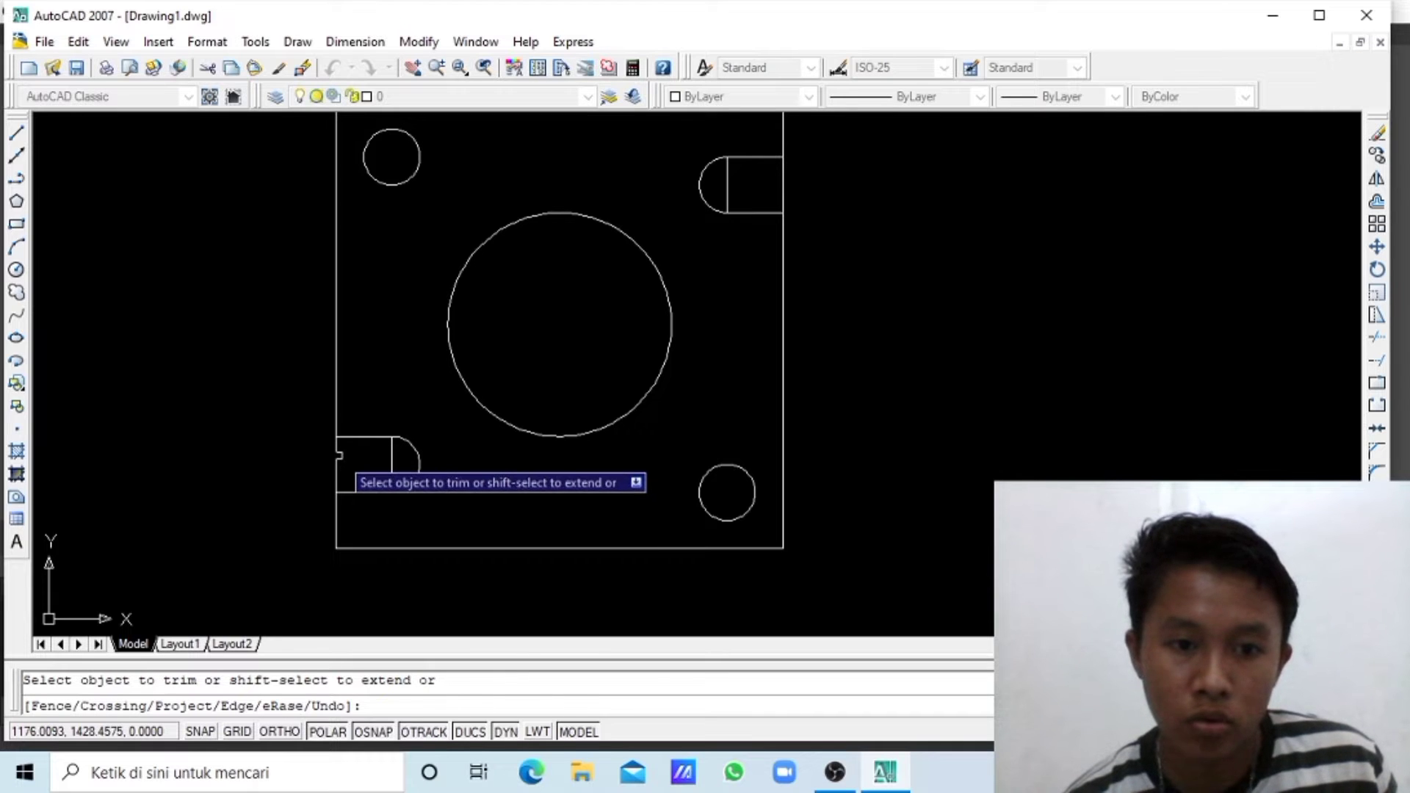
{"action": "left_click", "coordinate": [360, 456]}
{"action": "left_click", "coordinate": [339, 433]}
{"action": "left_click", "coordinate": [339, 469]}
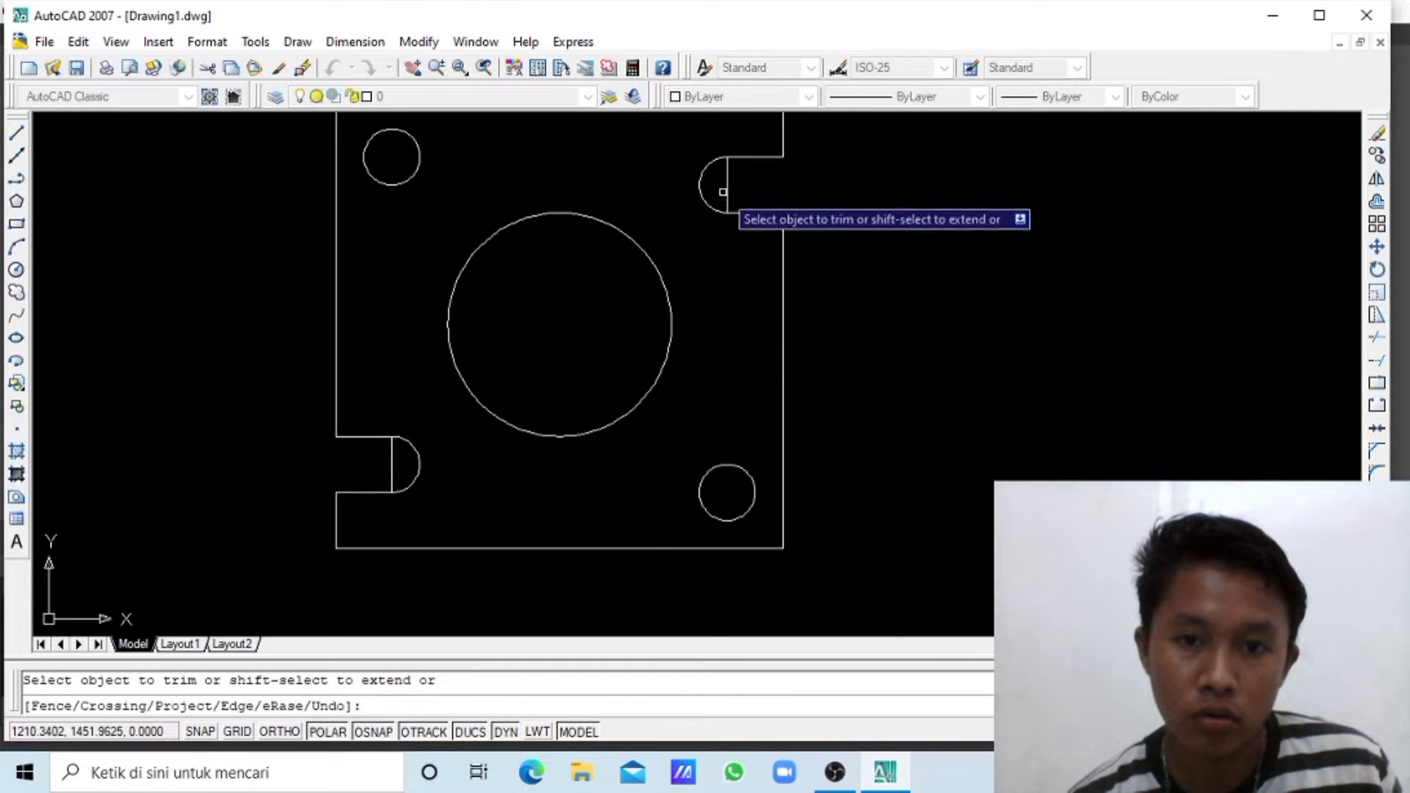
{"action": "left_click", "coordinate": [727, 190]}
- Cut the two leftover straight lines inside the side notches
{"action": "key", "text": "Escape"}
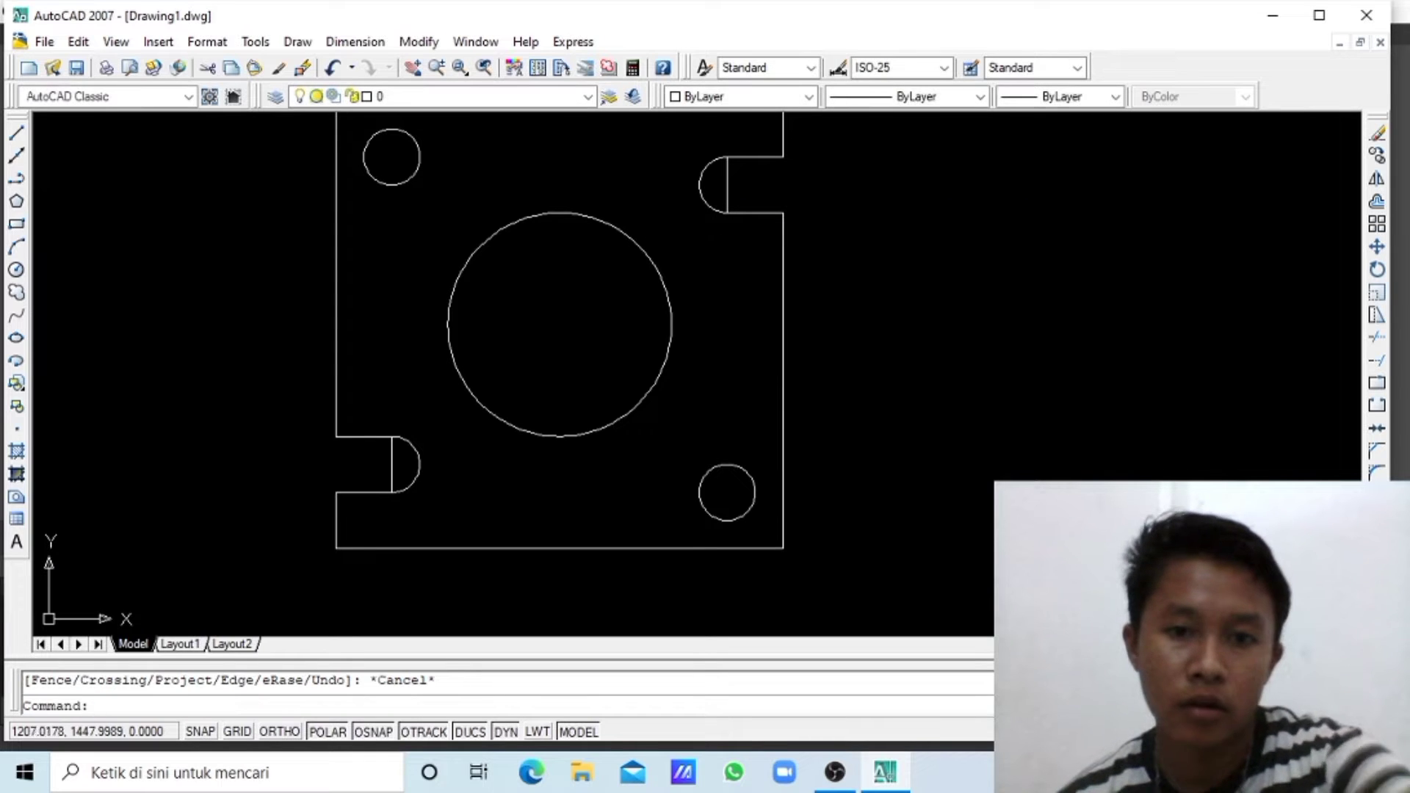
{"action": "left_click", "coordinate": [725, 190]}
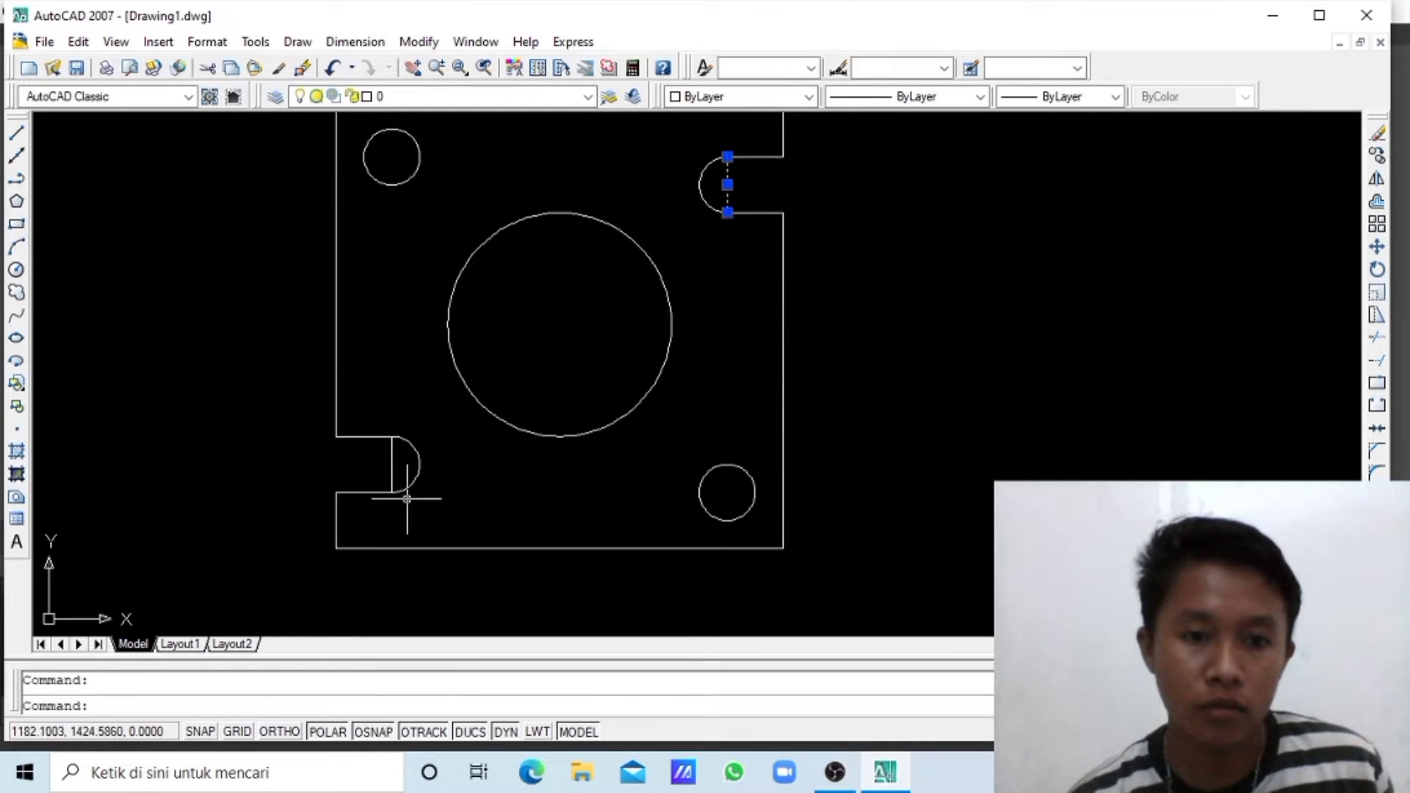
{"action": "right_click", "coordinate": [392, 458]}
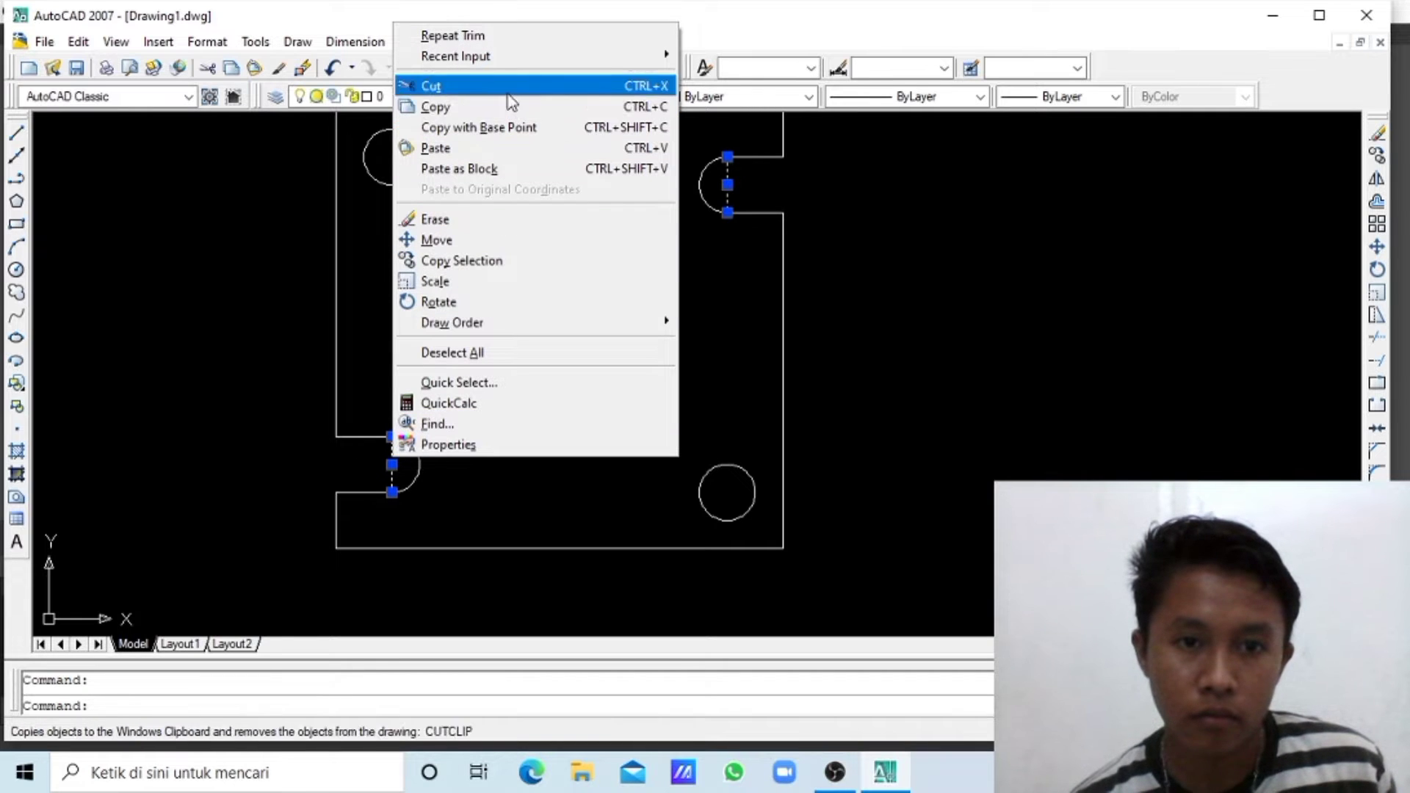
{"action": "left_click", "coordinate": [433, 86]}
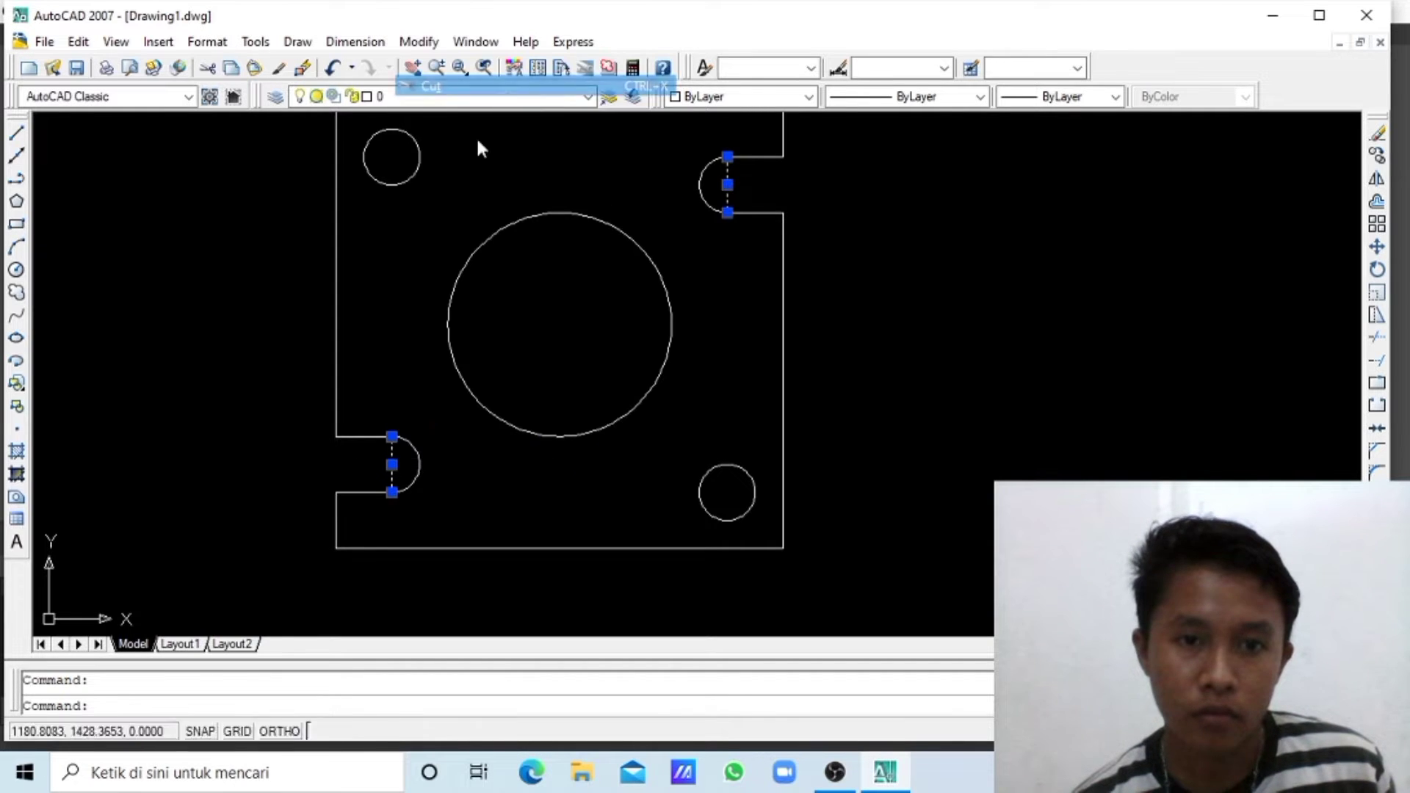
- Pan and zoom to bring the whole plate into view
{"action": "left_click", "coordinate": [408, 75]}
{"action": "left_click_drag", "start_coordinate": [454, 213], "coordinate": [501, 280]}
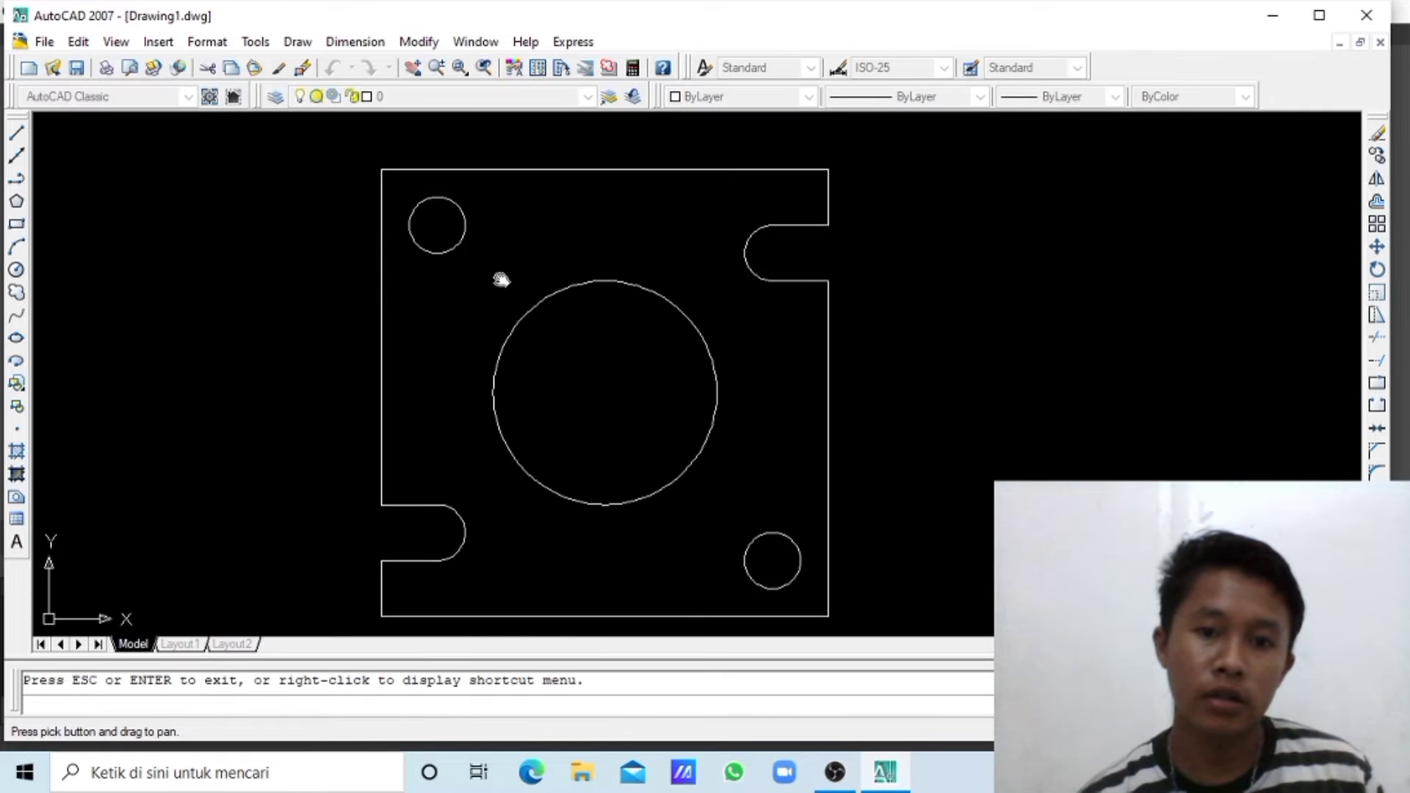
{"action": "scroll", "coordinate": [501, 280], "scroll_direction": "down", "scroll_amount": 4}
{"action": "scroll", "coordinate": [501, 280], "scroll_direction": "up", "scroll_amount": 2}
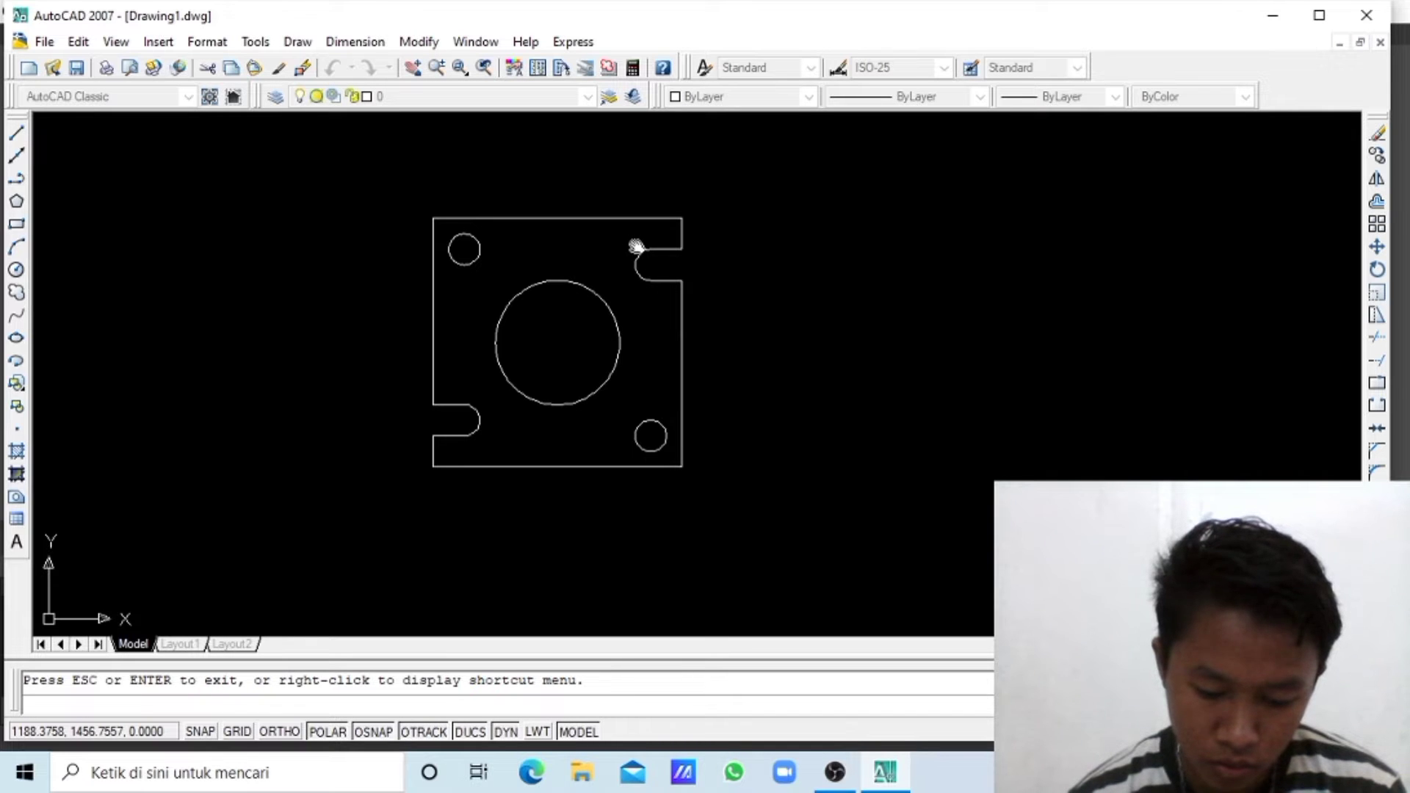
{"action": "scroll", "coordinate": [497, 274], "scroll_direction": "up", "scroll_amount": 1}
{"action": "scroll", "coordinate": [503, 274], "scroll_direction": "up", "scroll_amount": 1}
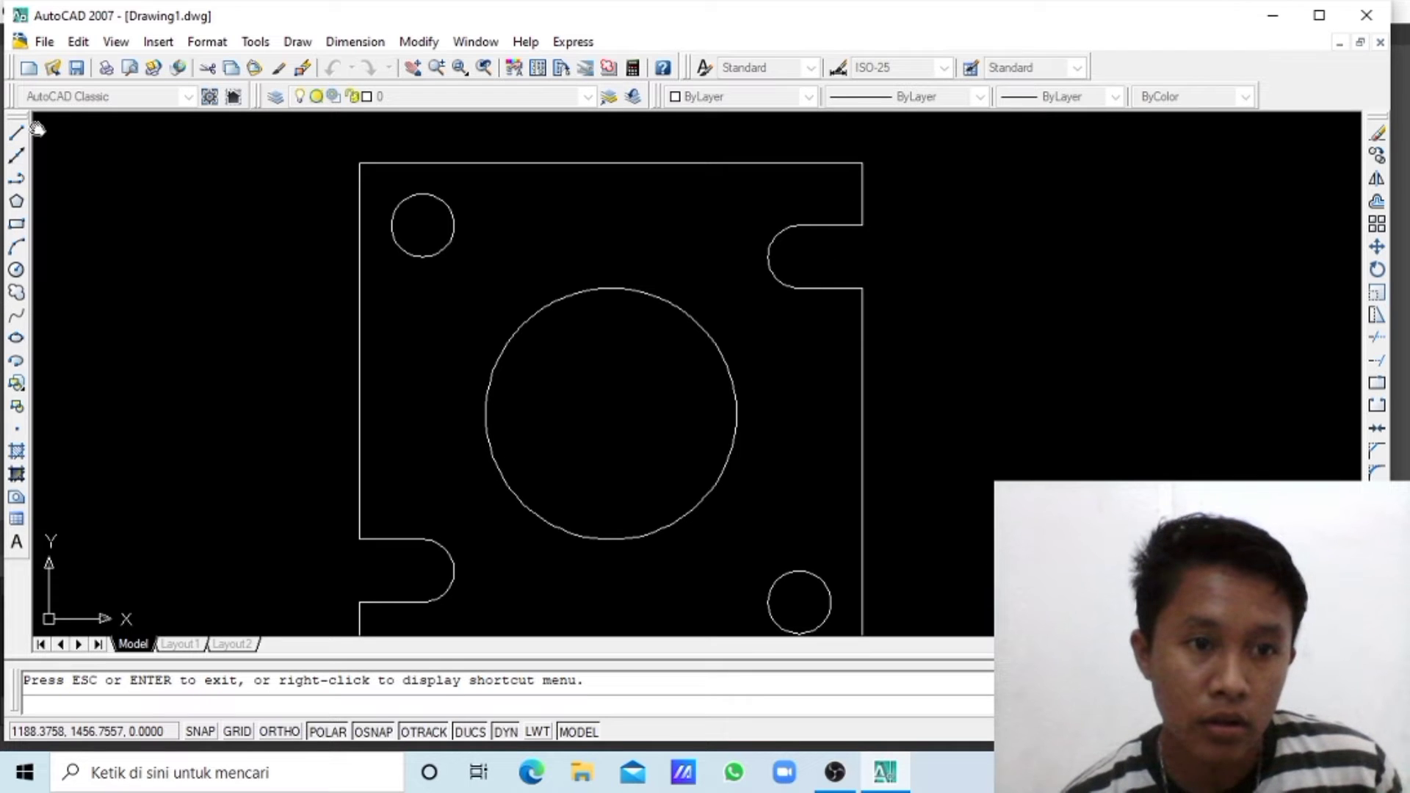
- Draw the first two 1.5-unit centre-mark arms from the top-left hole's centre
{"action": "left_click", "coordinate": [16, 135]}
{"action": "scroll", "coordinate": [330, 224], "scroll_direction": "up", "scroll_amount": 2}
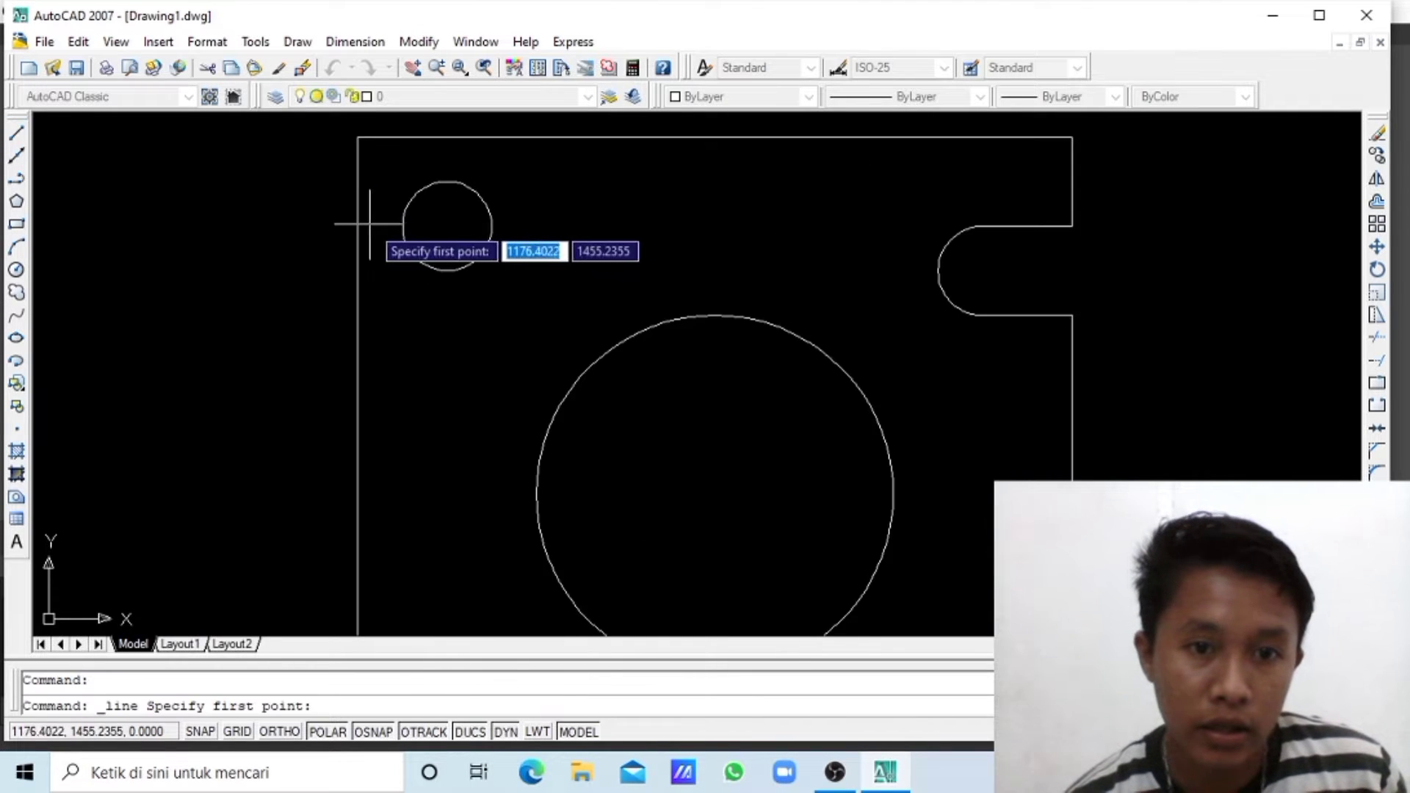
{"action": "scroll", "coordinate": [412, 217], "scroll_direction": "up", "scroll_amount": 2}
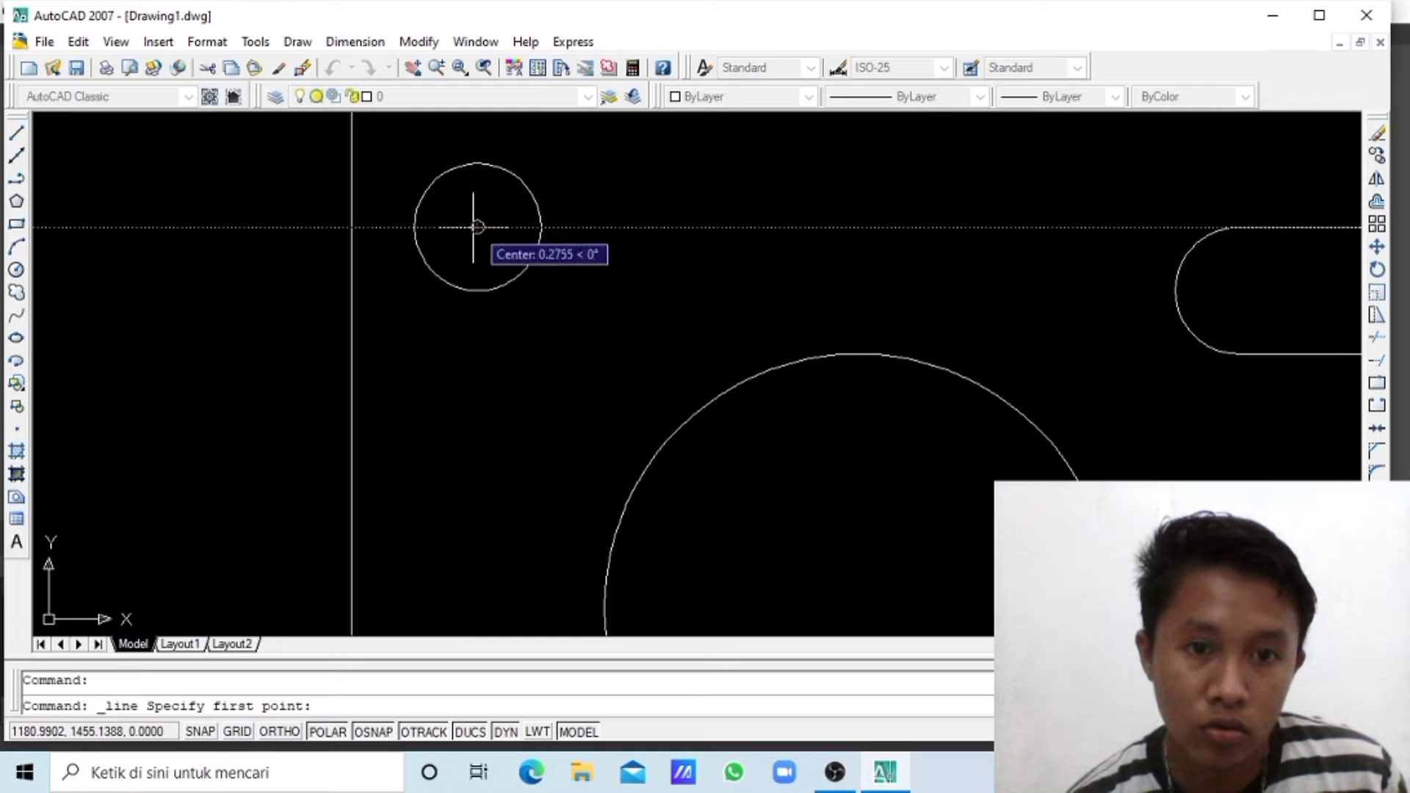
{"action": "left_click", "coordinate": [478, 227]}
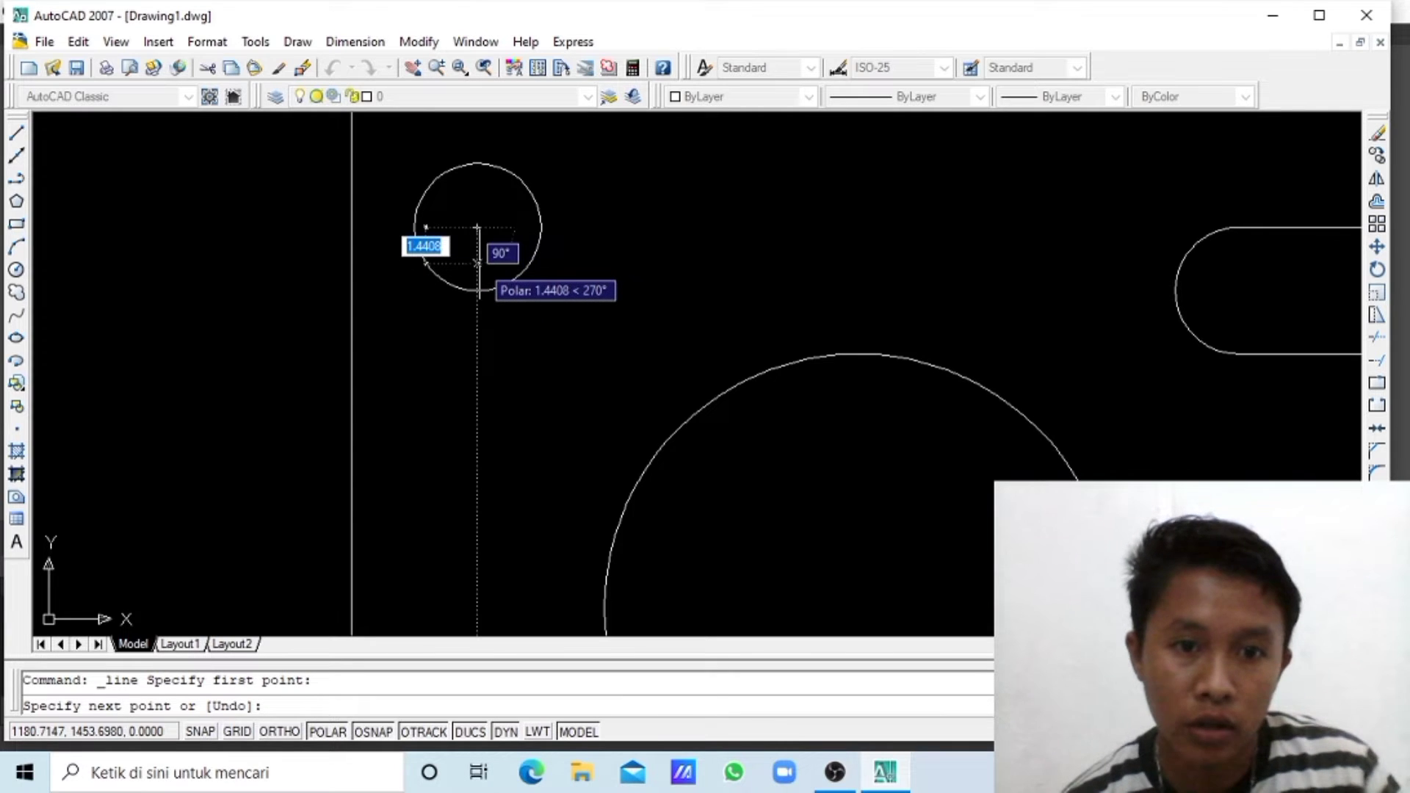
{"action": "type", "text": "1.5"}
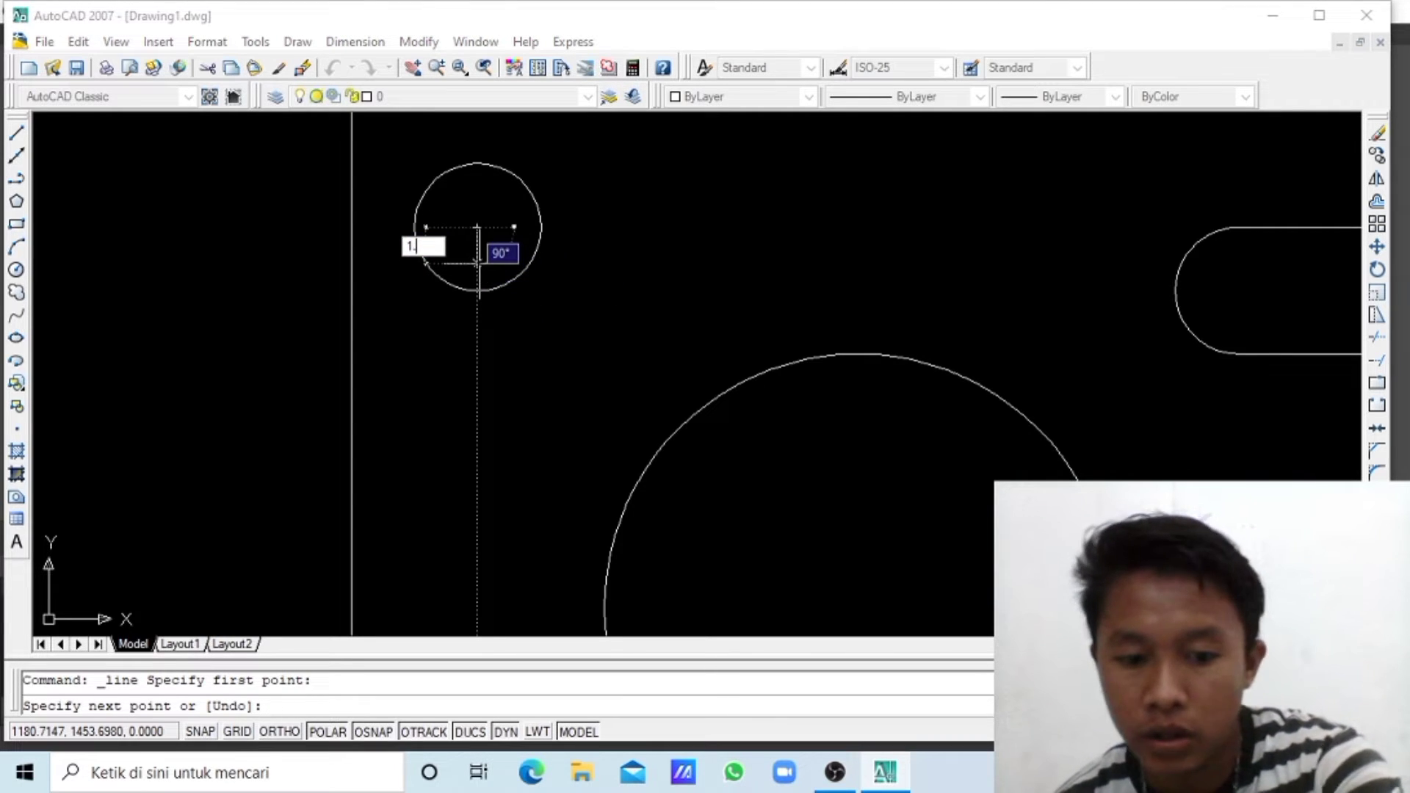
{"action": "key", "text": "Return"}
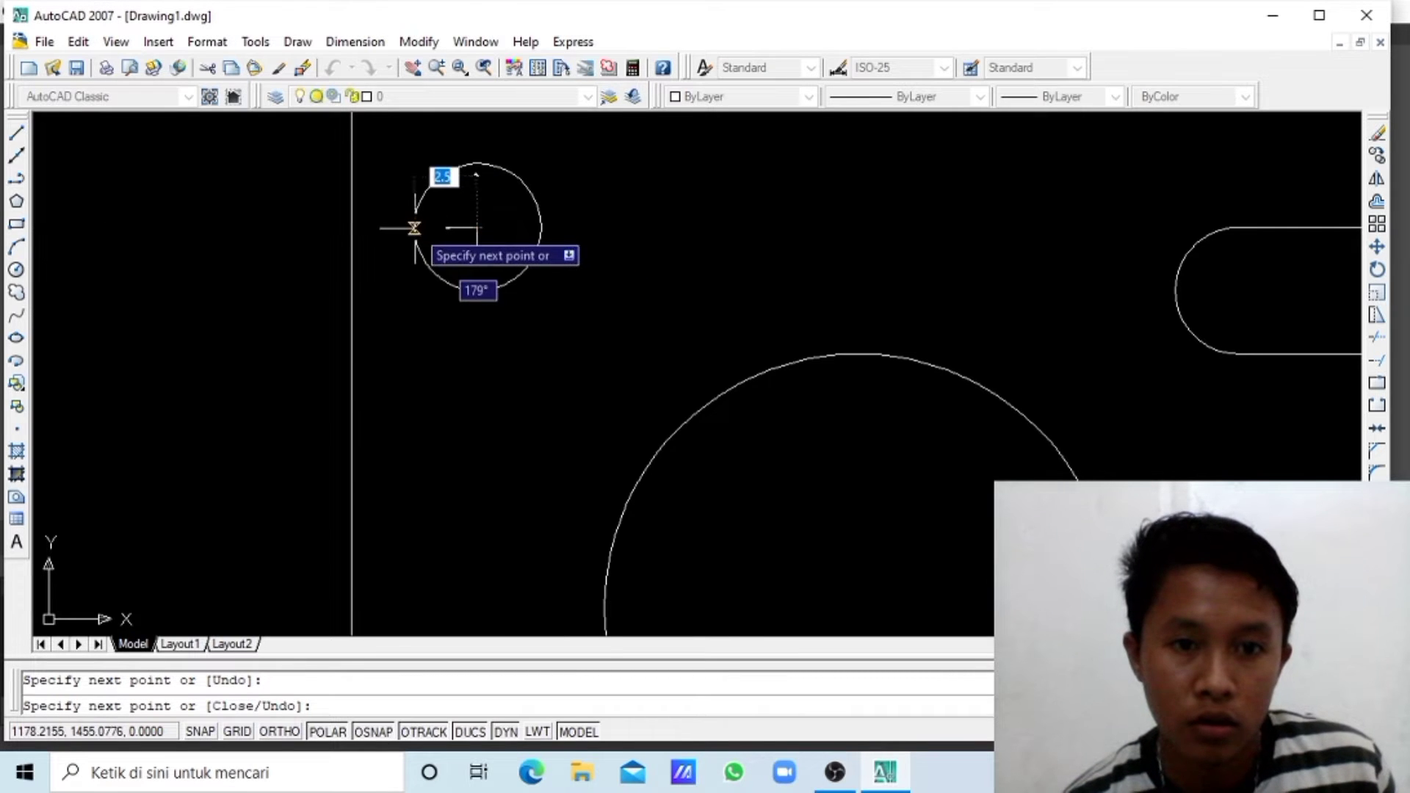
{"action": "type", "text": "1.5"}
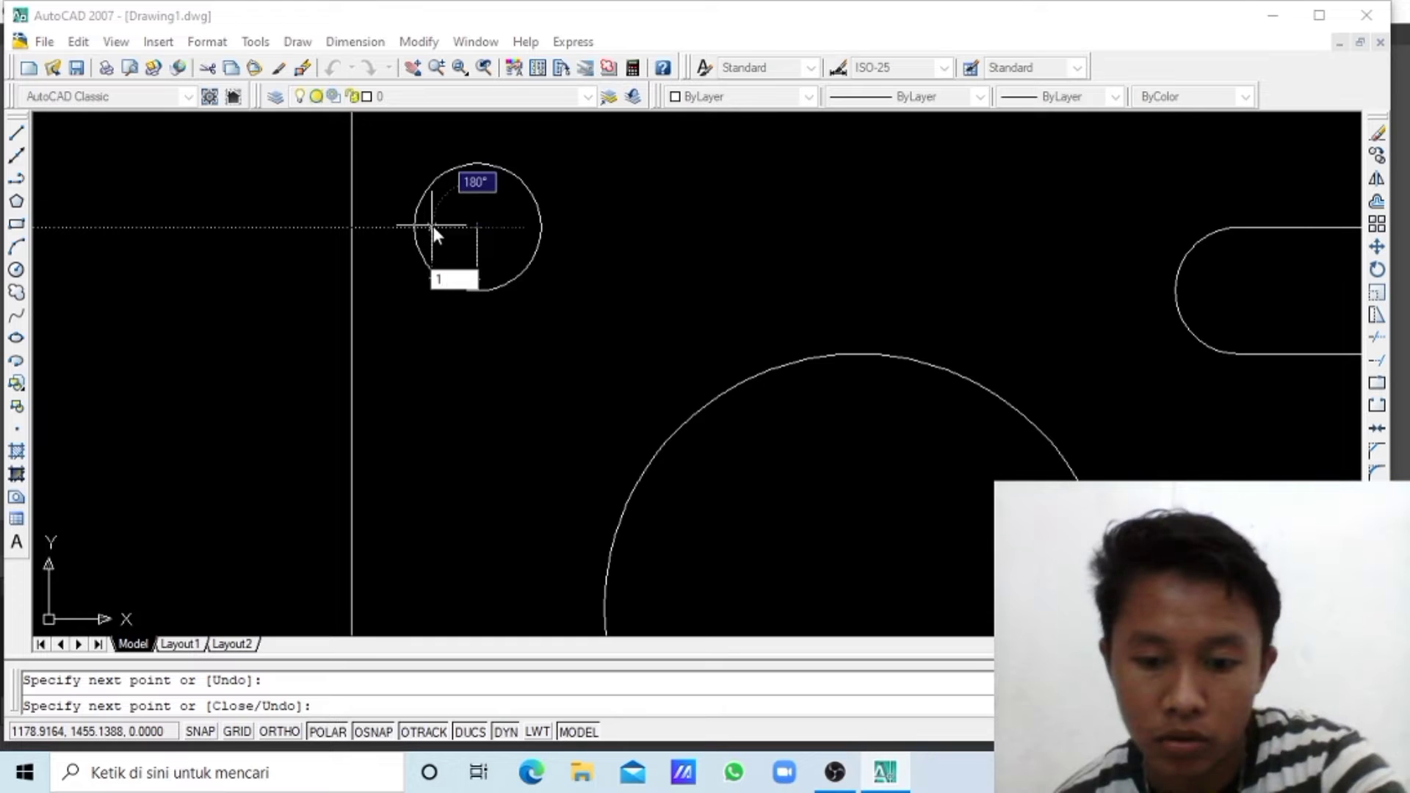
{"action": "key", "text": "Return"}
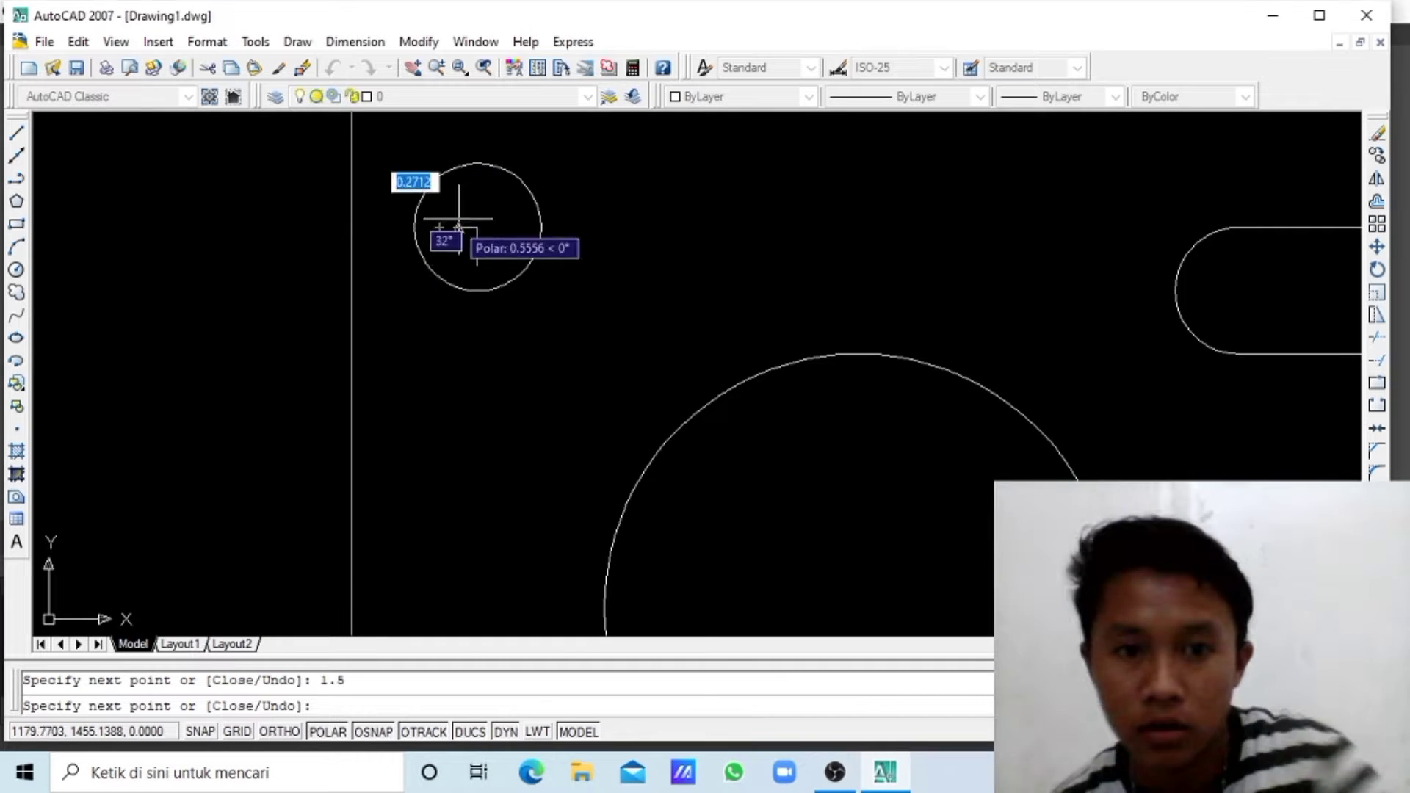
- Complete the top-left hole's cross with the remaining 1.5-unit arms
{"action": "left_click", "coordinate": [476, 228]}
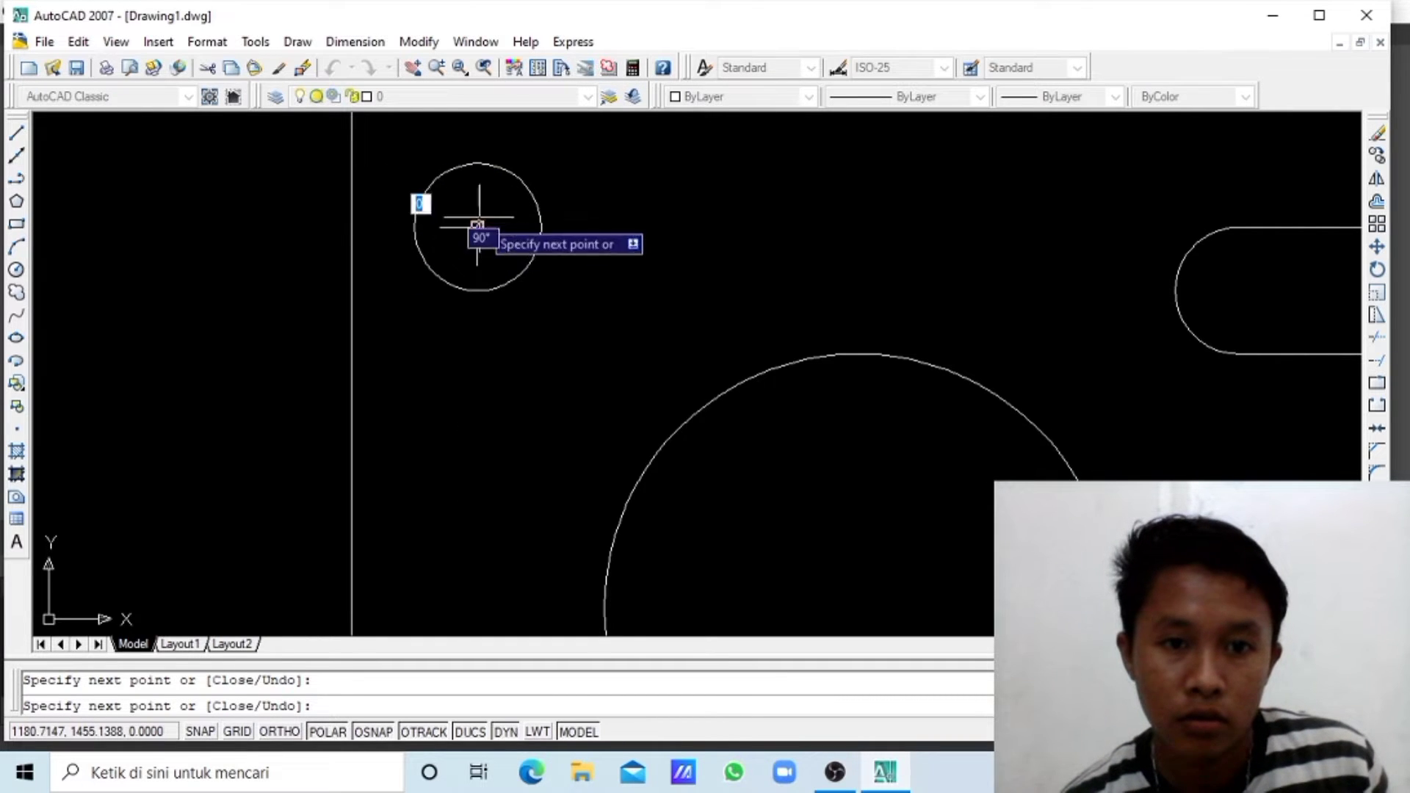
{"action": "type", "text": "2.5"}
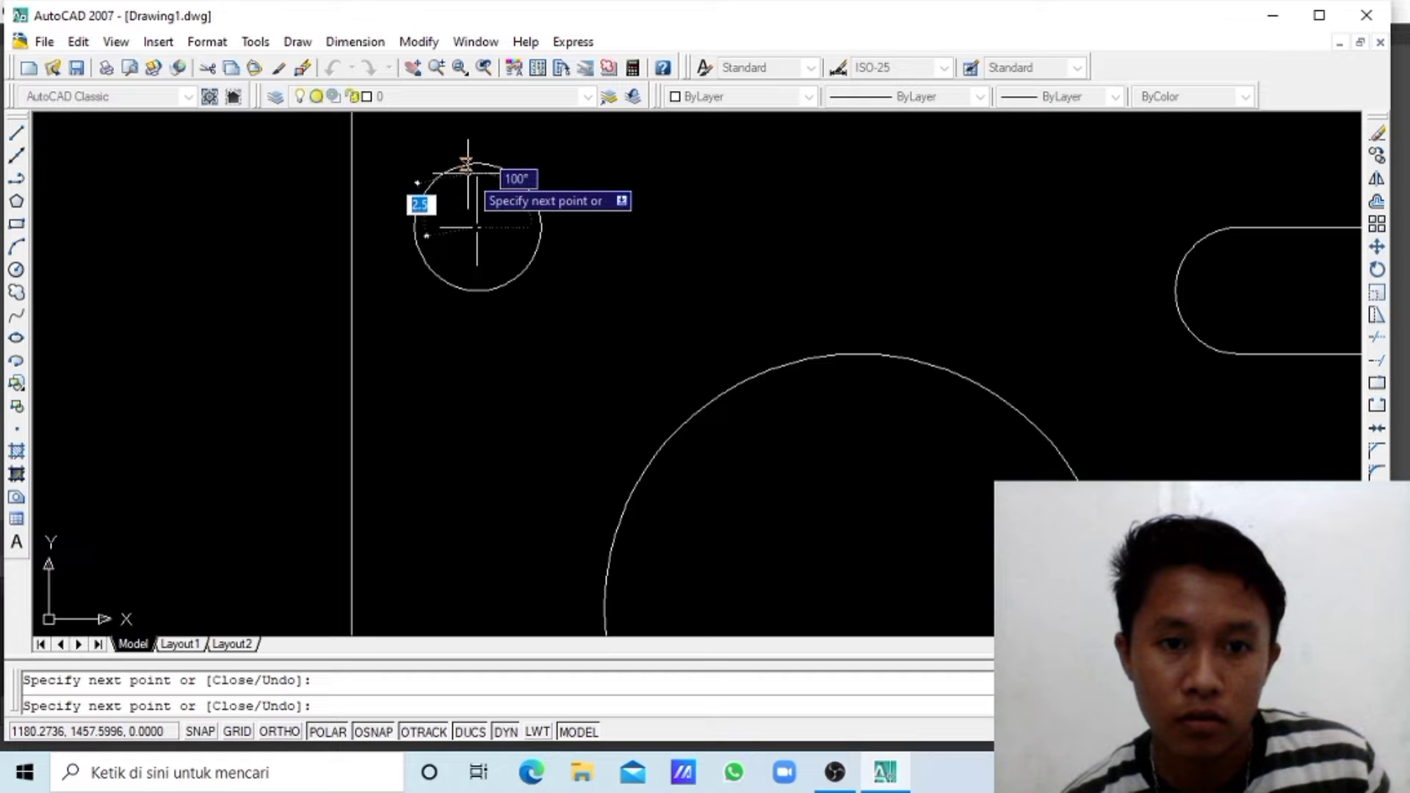
{"action": "type", "text": "1"}
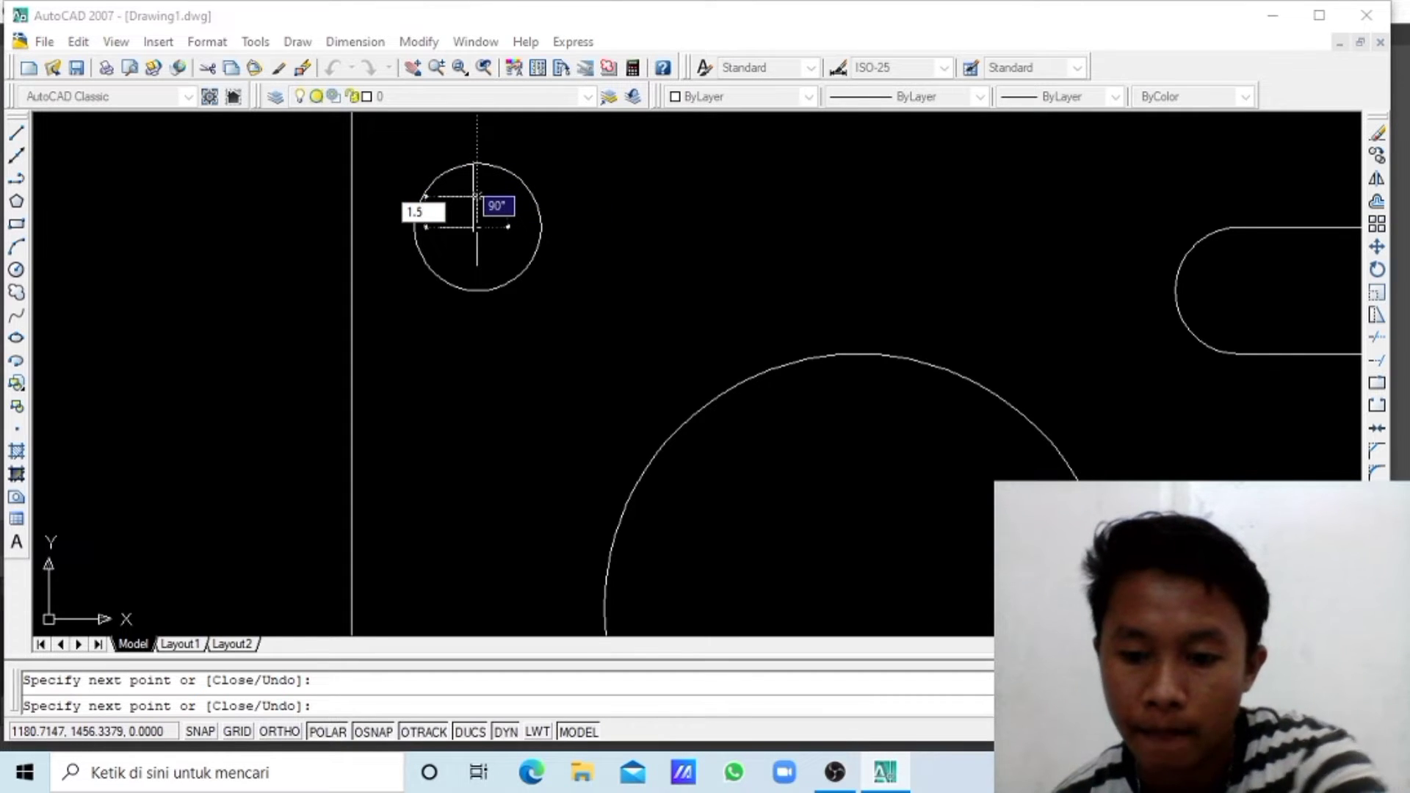
{"action": "key", "text": "Return"}
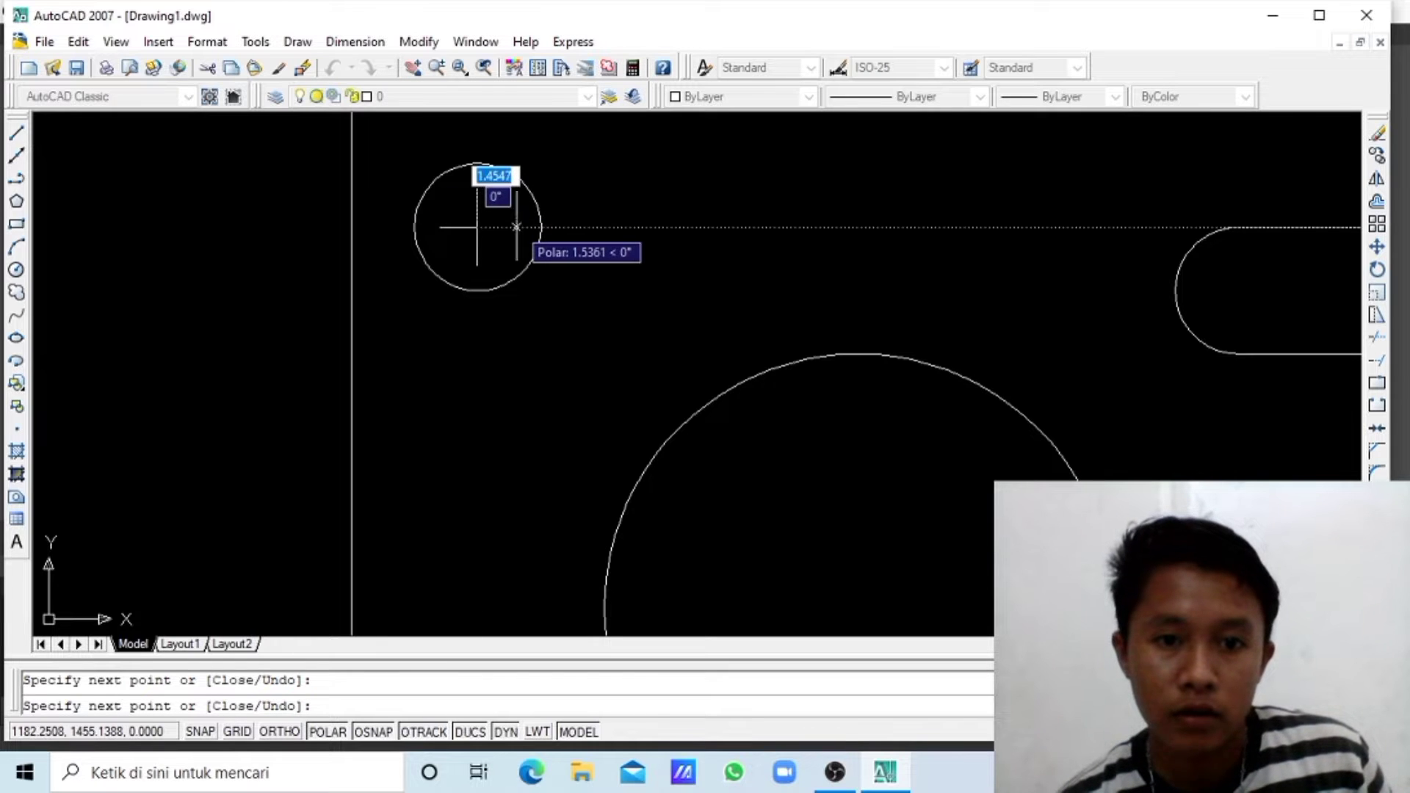
{"action": "type", "text": "1"}
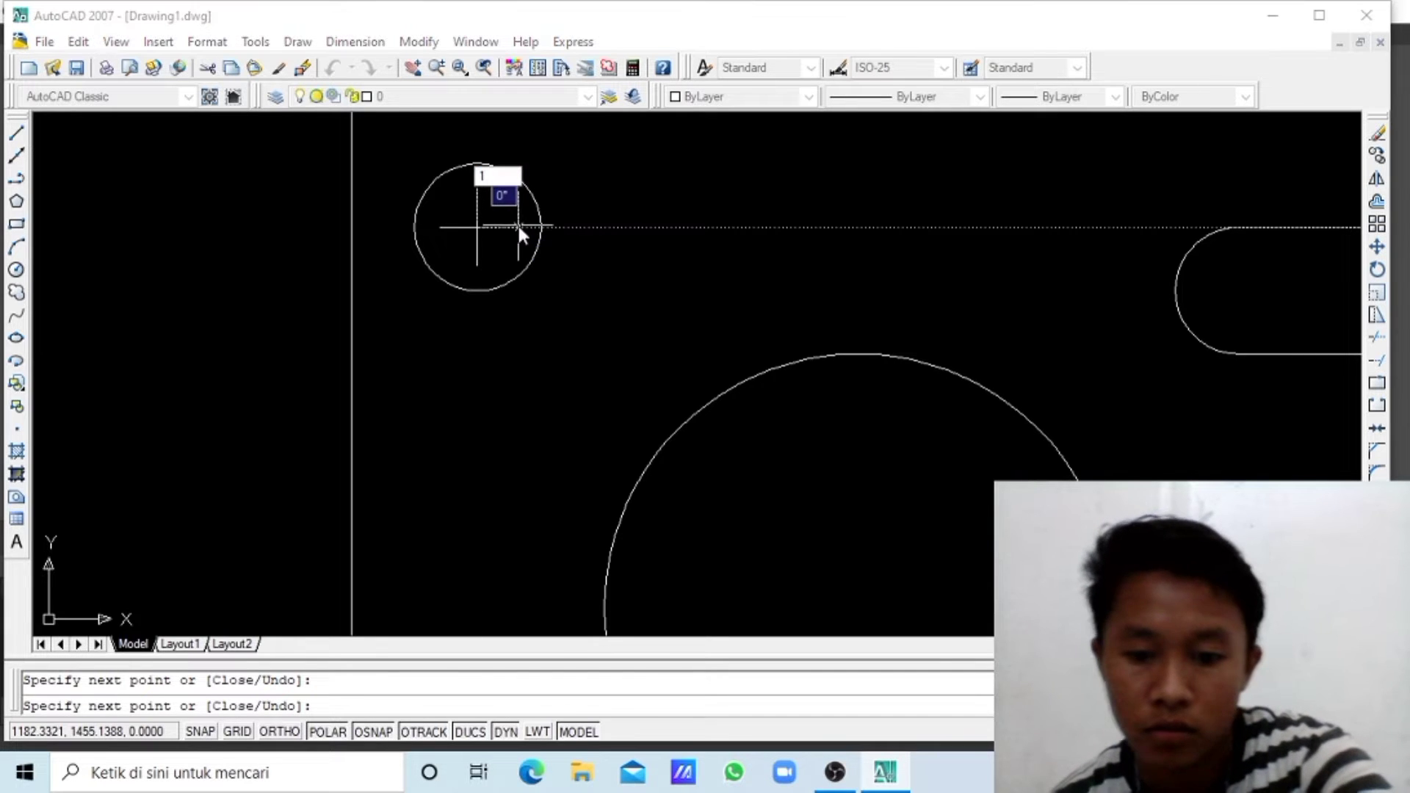
{"action": "type", "text": ".5"}
{"action": "key", "text": "Return"}
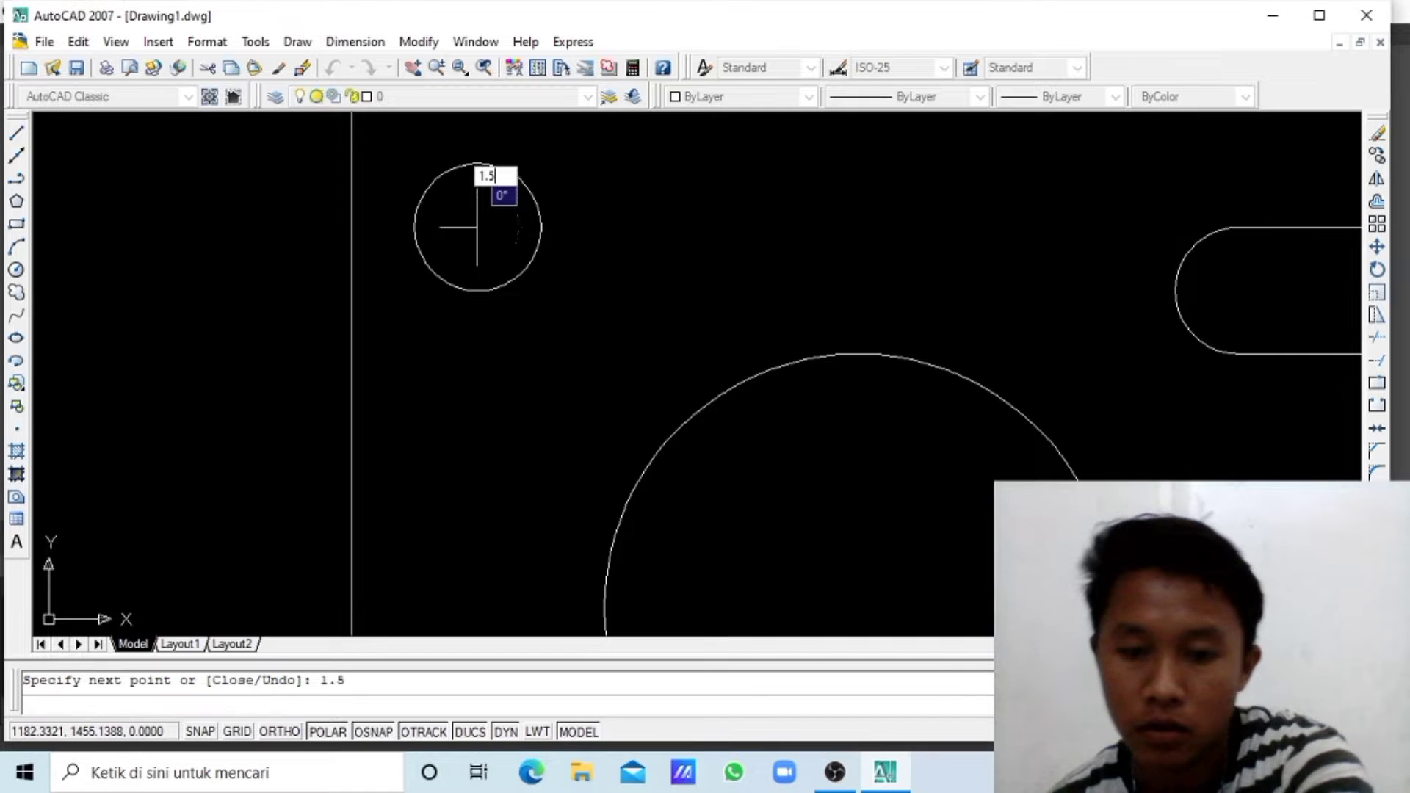
{"action": "key", "text": "Escape"}
{"action": "scroll", "coordinate": [558, 360], "scroll_direction": "down", "scroll_amount": 4}
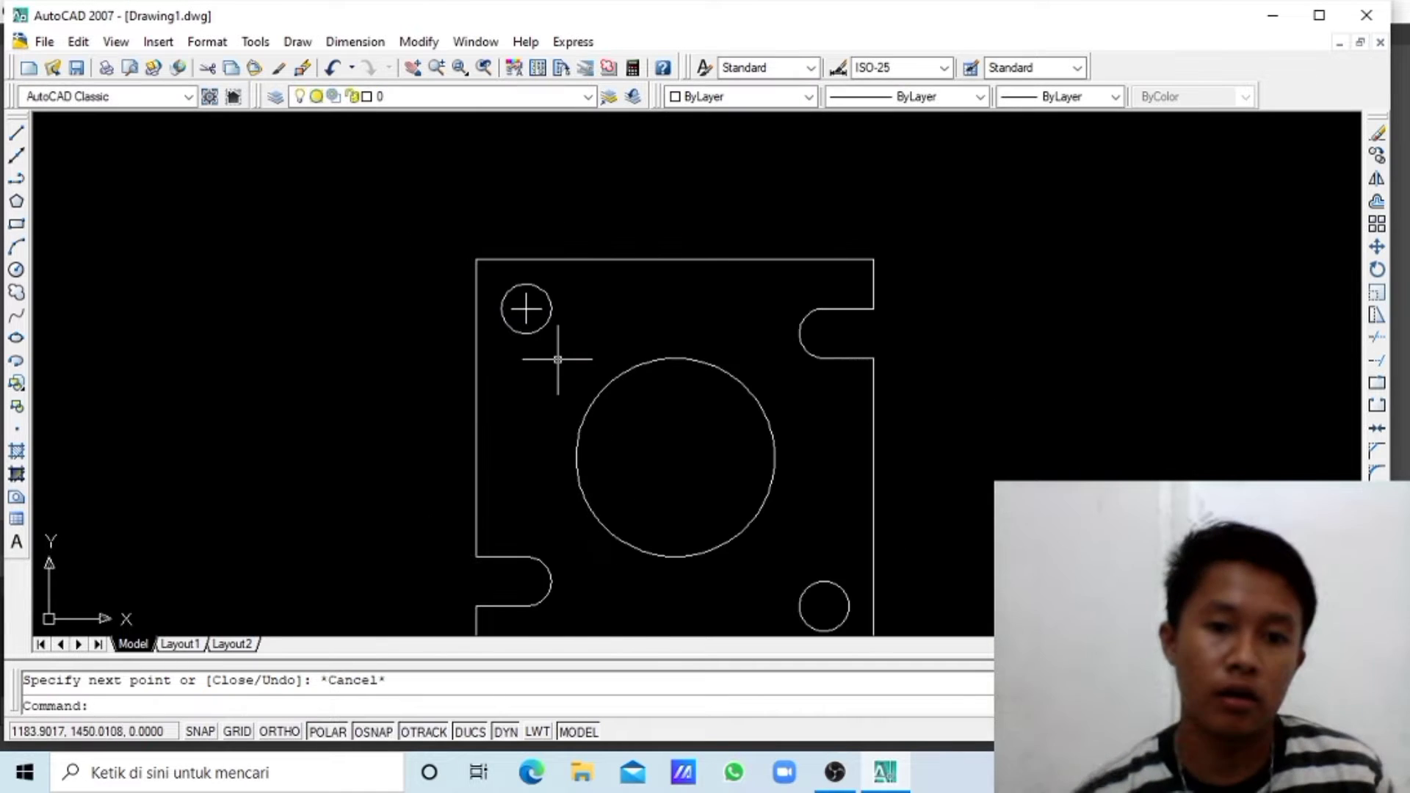
{"action": "scroll", "coordinate": [558, 360], "scroll_direction": "down", "scroll_amount": 2}
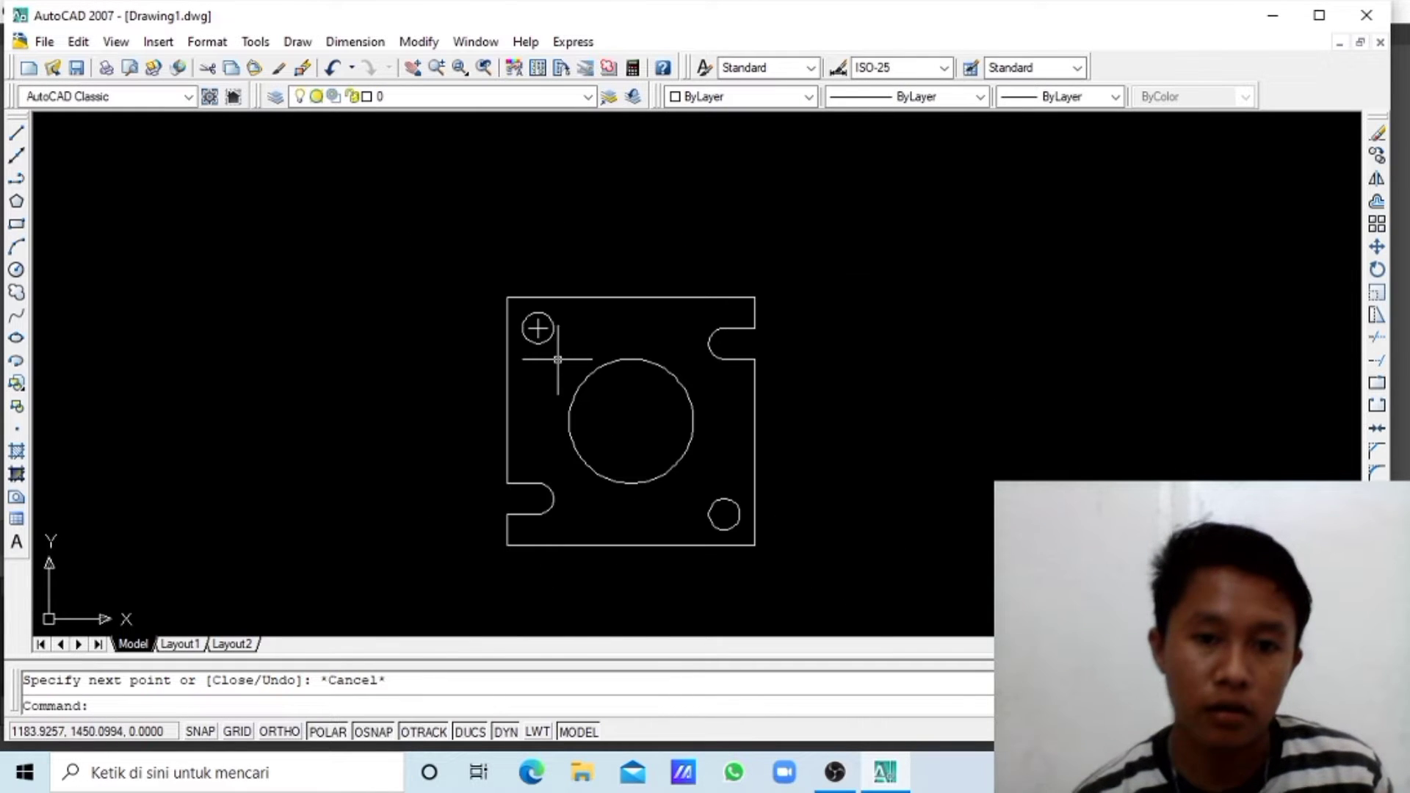
- Pan and zoom in on the small lower-right hole
{"action": "left_click", "coordinate": [414, 70]}
{"action": "left_click_drag", "start_coordinate": [683, 497], "coordinate": [473, 412]}
{"action": "scroll", "coordinate": [467, 416], "scroll_direction": "up", "scroll_amount": 3}
{"action": "scroll", "coordinate": [476, 417], "scroll_direction": "up", "scroll_amount": 2}
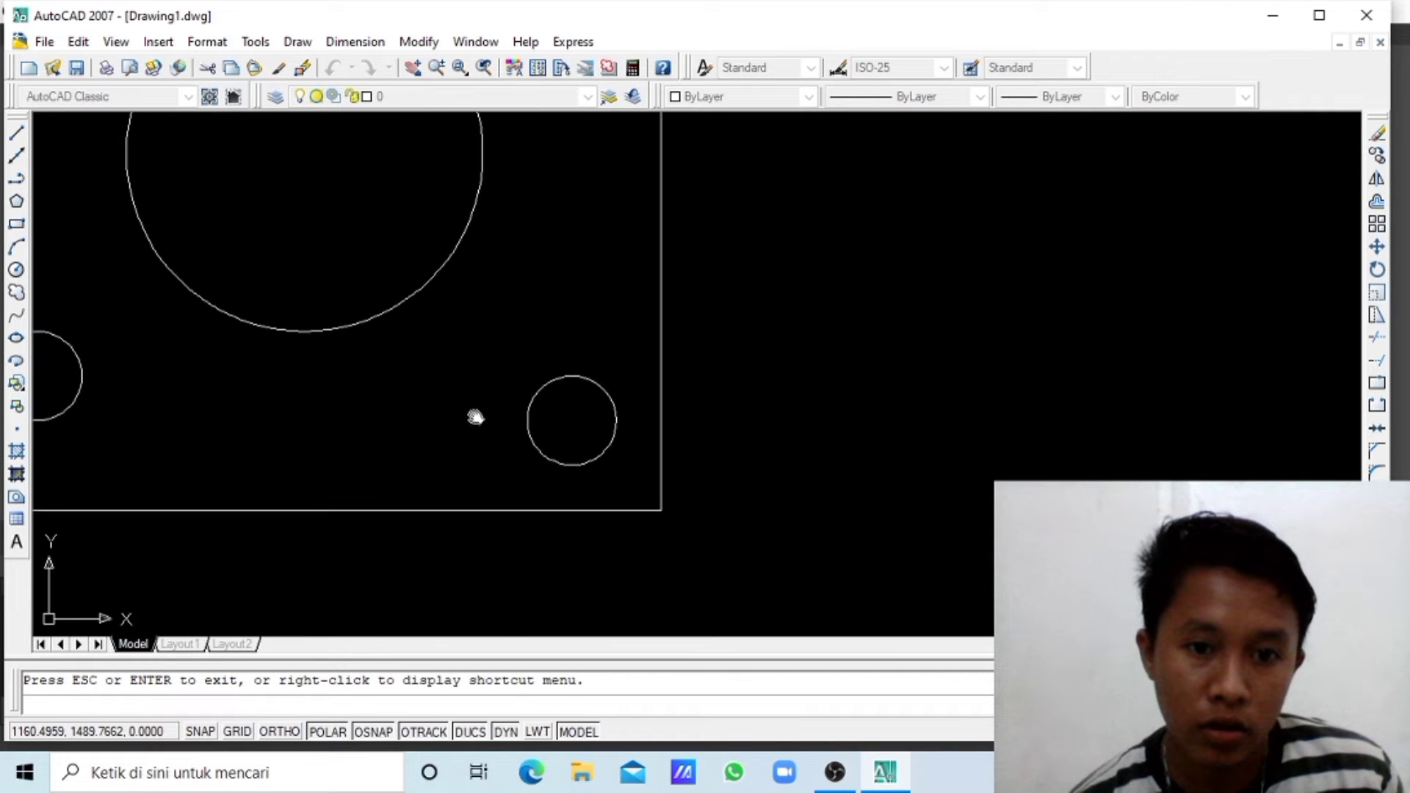
{"action": "left_click", "coordinate": [20, 132]}
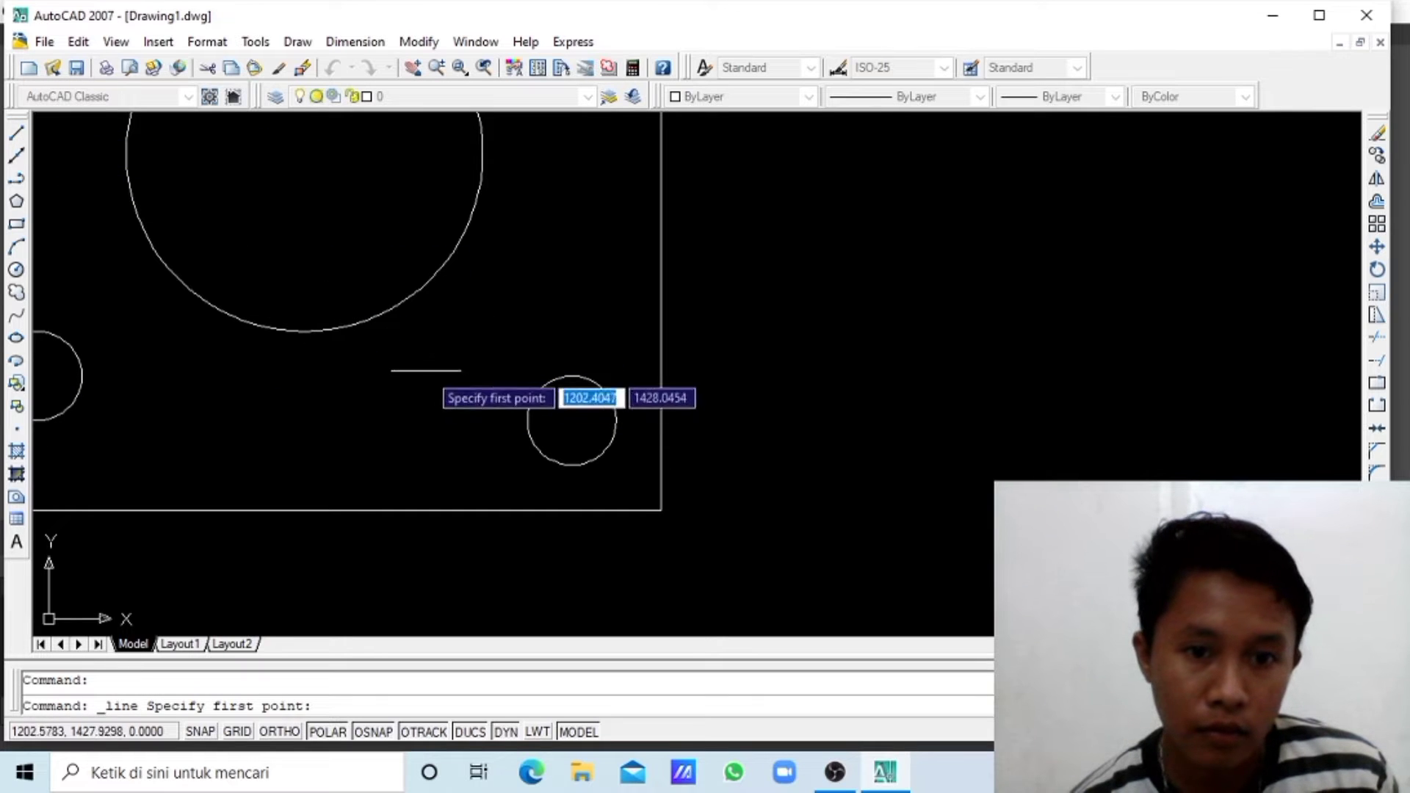
{"action": "left_click", "coordinate": [574, 420]}
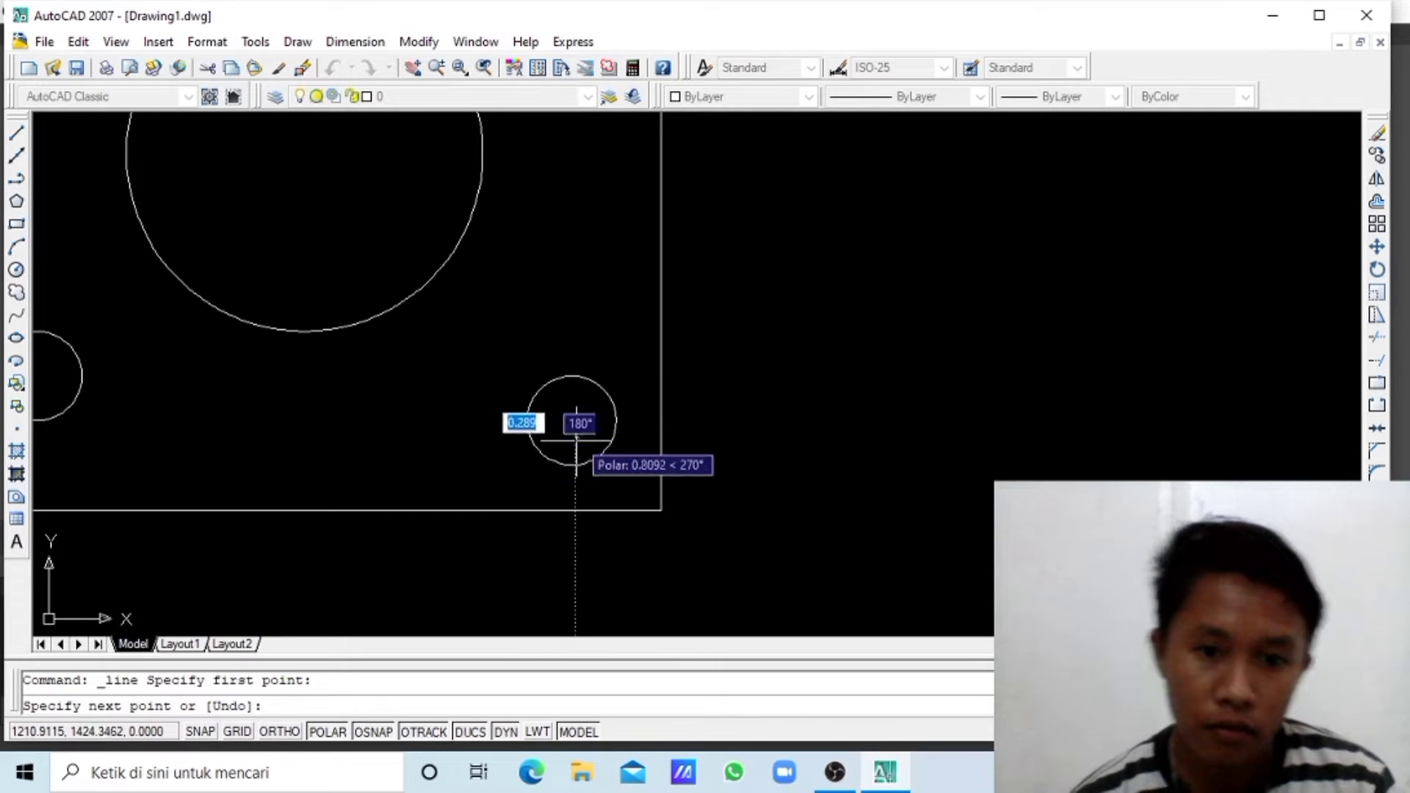
{"action": "key", "text": "Escape"}
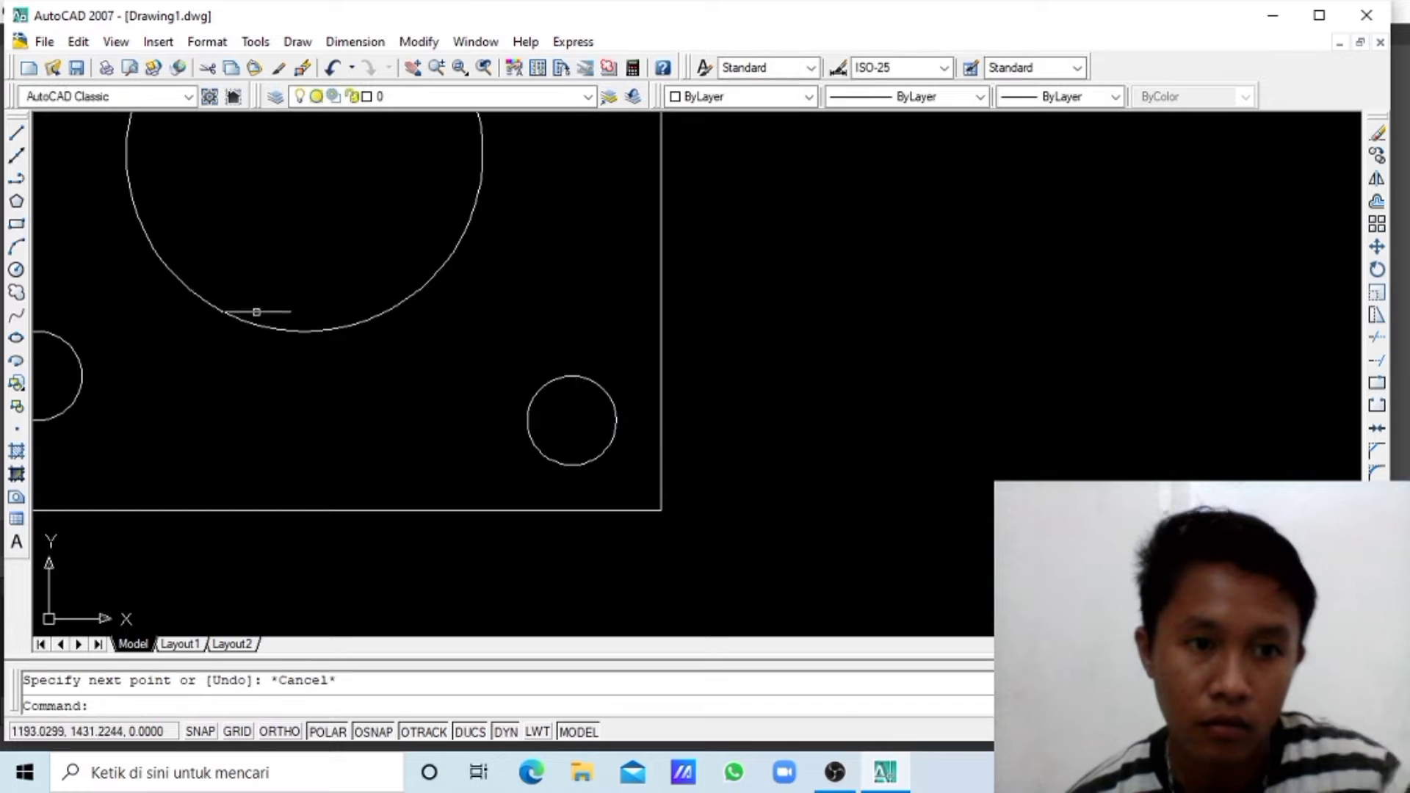
- Draw the 1.5-unit downward and left arms from the lower-right hole's centre
{"action": "left_click", "coordinate": [17, 135]}
{"action": "left_click", "coordinate": [571, 420]}
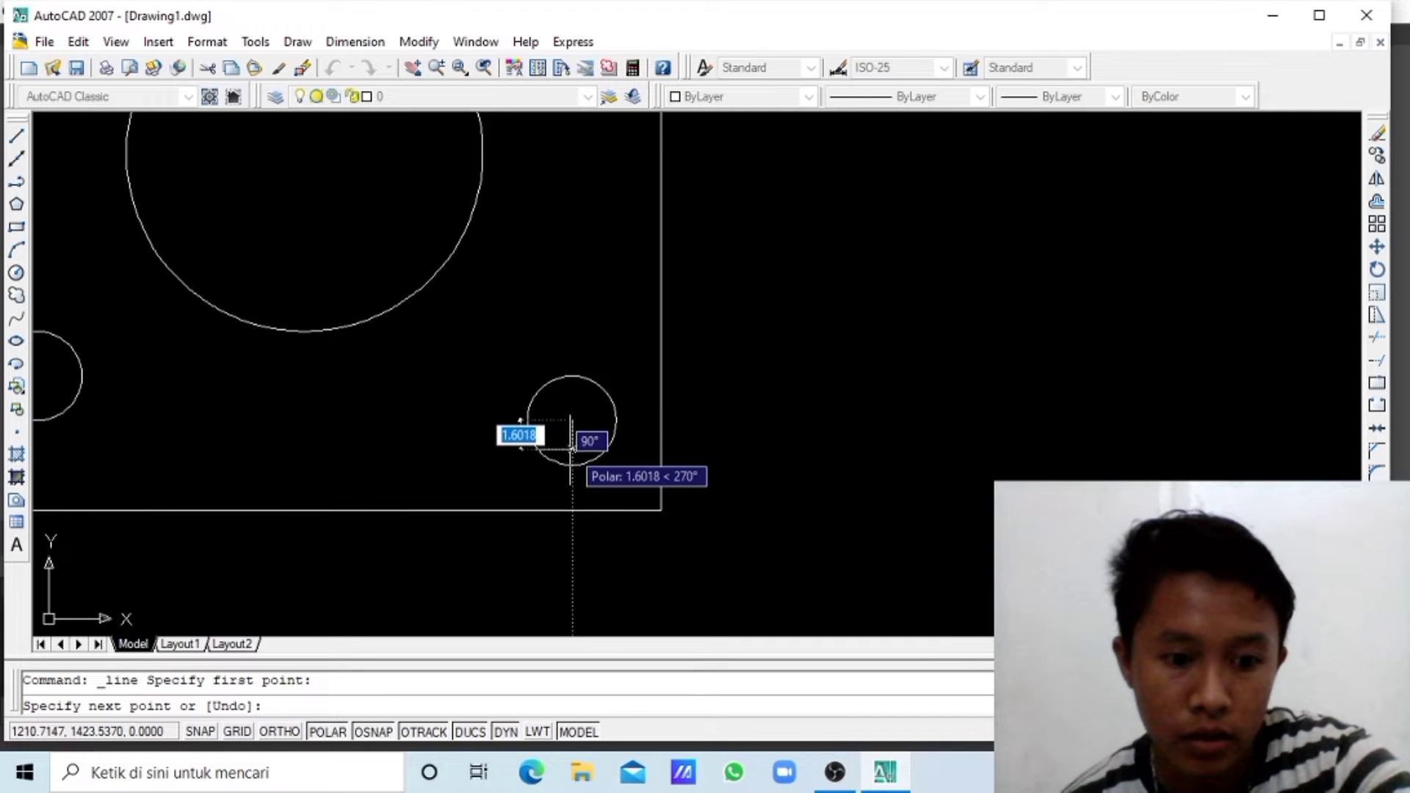
{"action": "type", "text": "1.5"}
{"action": "key", "text": "Return"}
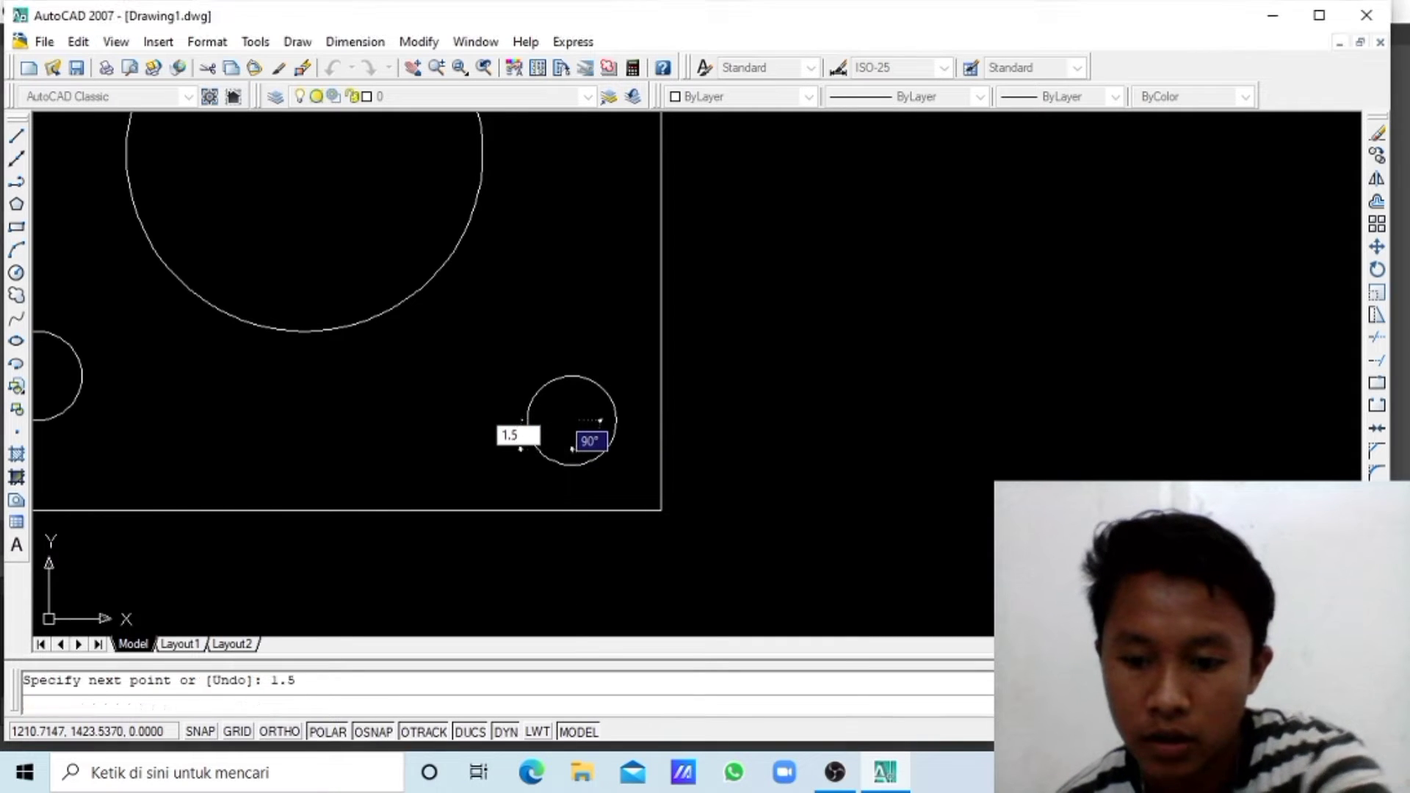
{"action": "key", "text": "Return"}
{"action": "left_click", "coordinate": [575, 417]}
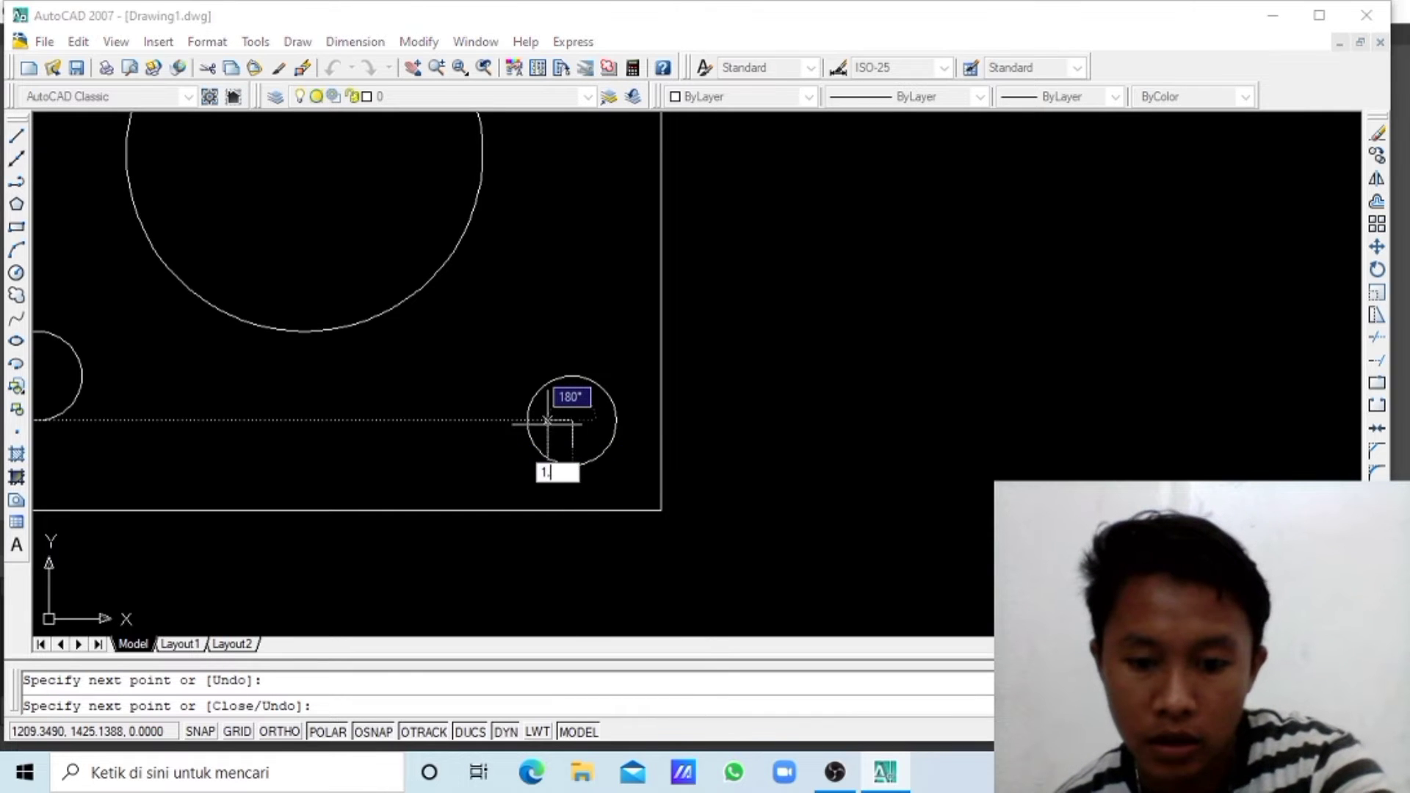
{"action": "type", "text": "1.5"}
{"action": "key", "text": "Return"}
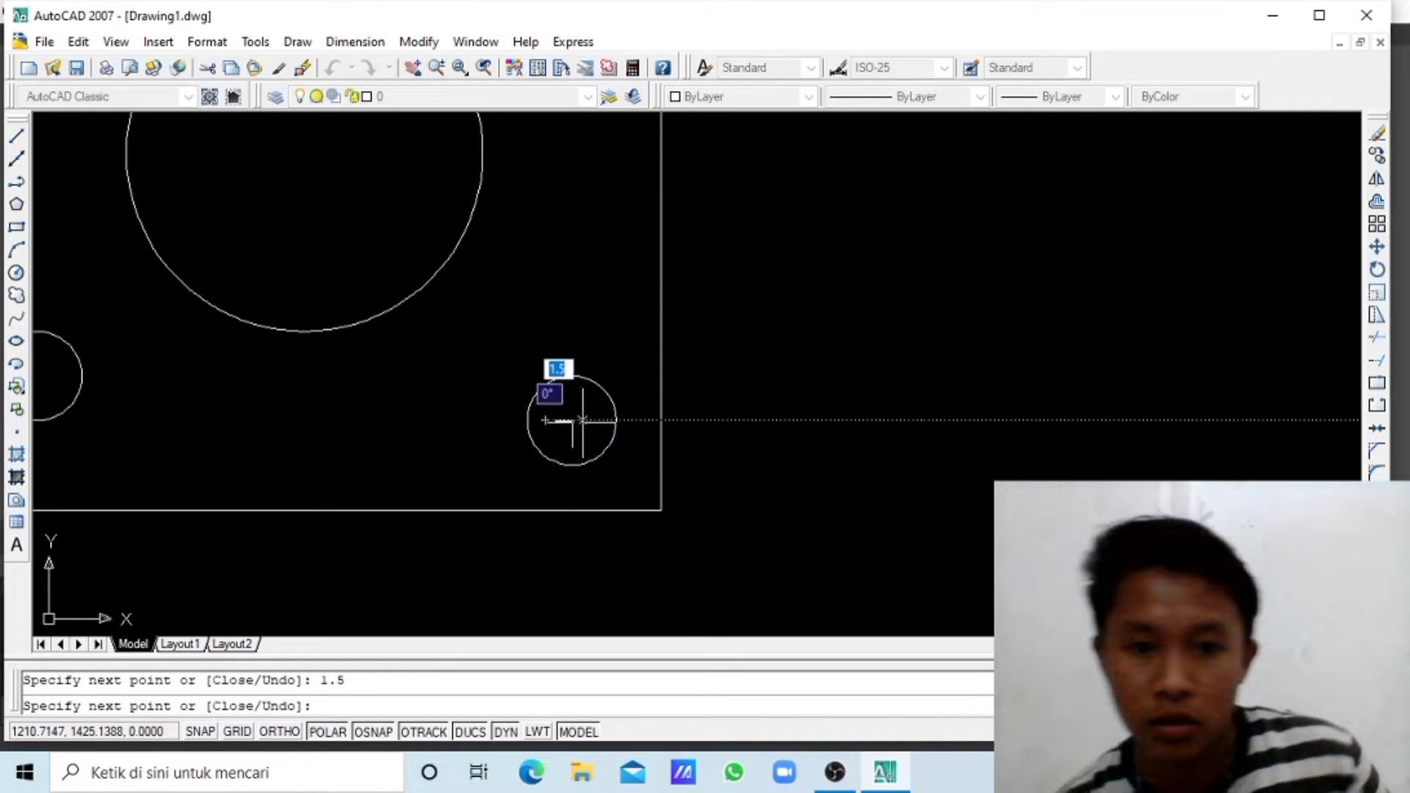
- Add the 1.5-unit right and upward arms from the lower-right hole's centre
{"action": "left_click", "coordinate": [573, 420]}
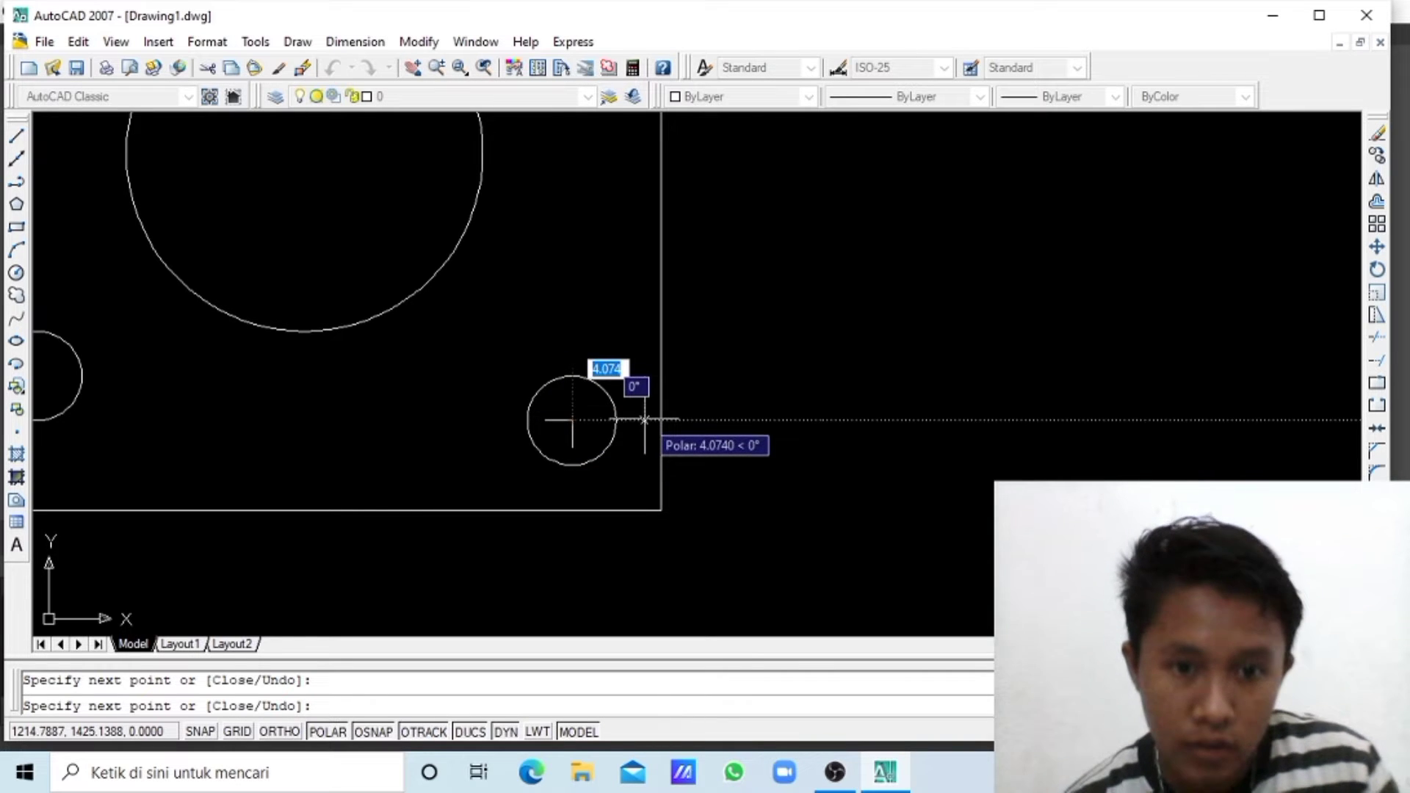
{"action": "type", "text": "1.5"}
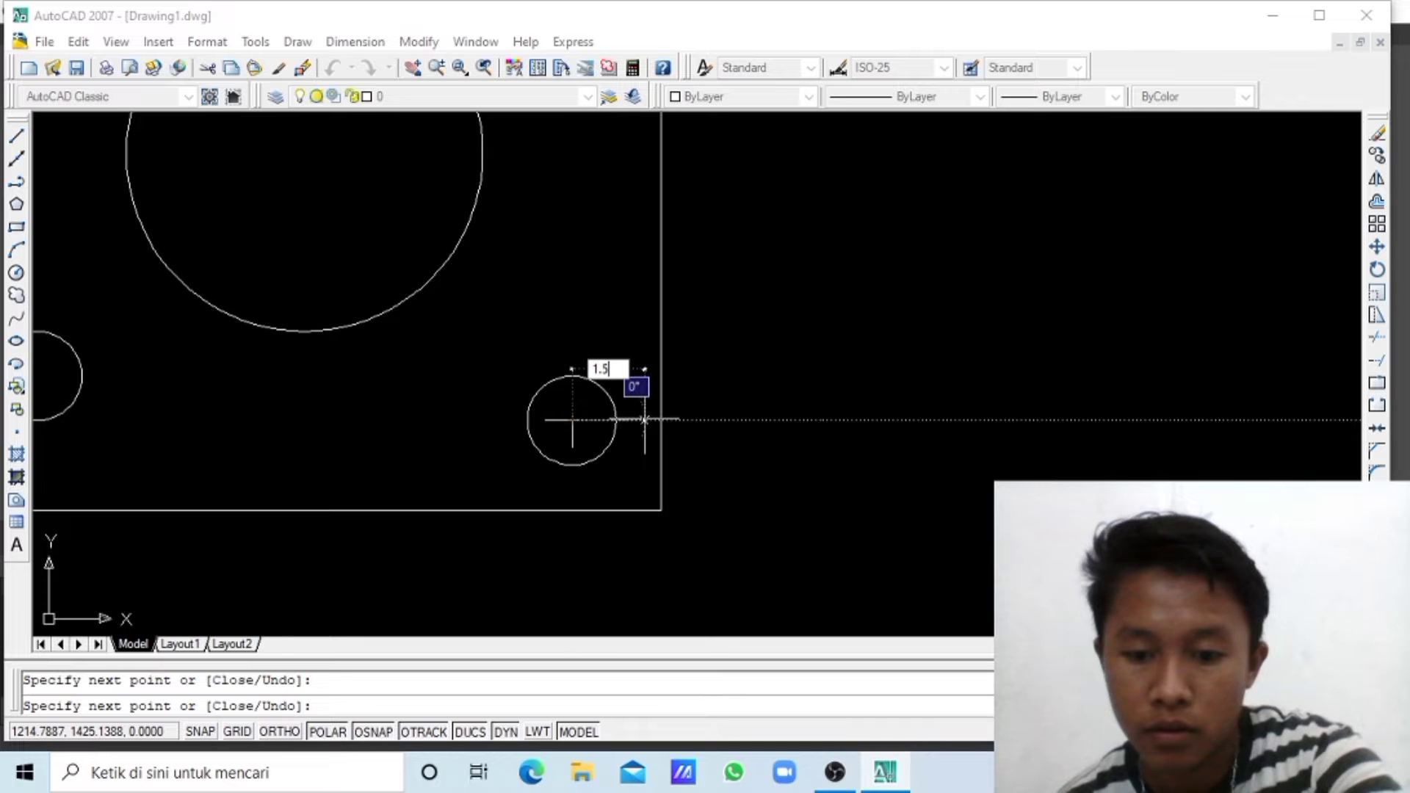
{"action": "key", "text": "Return"}
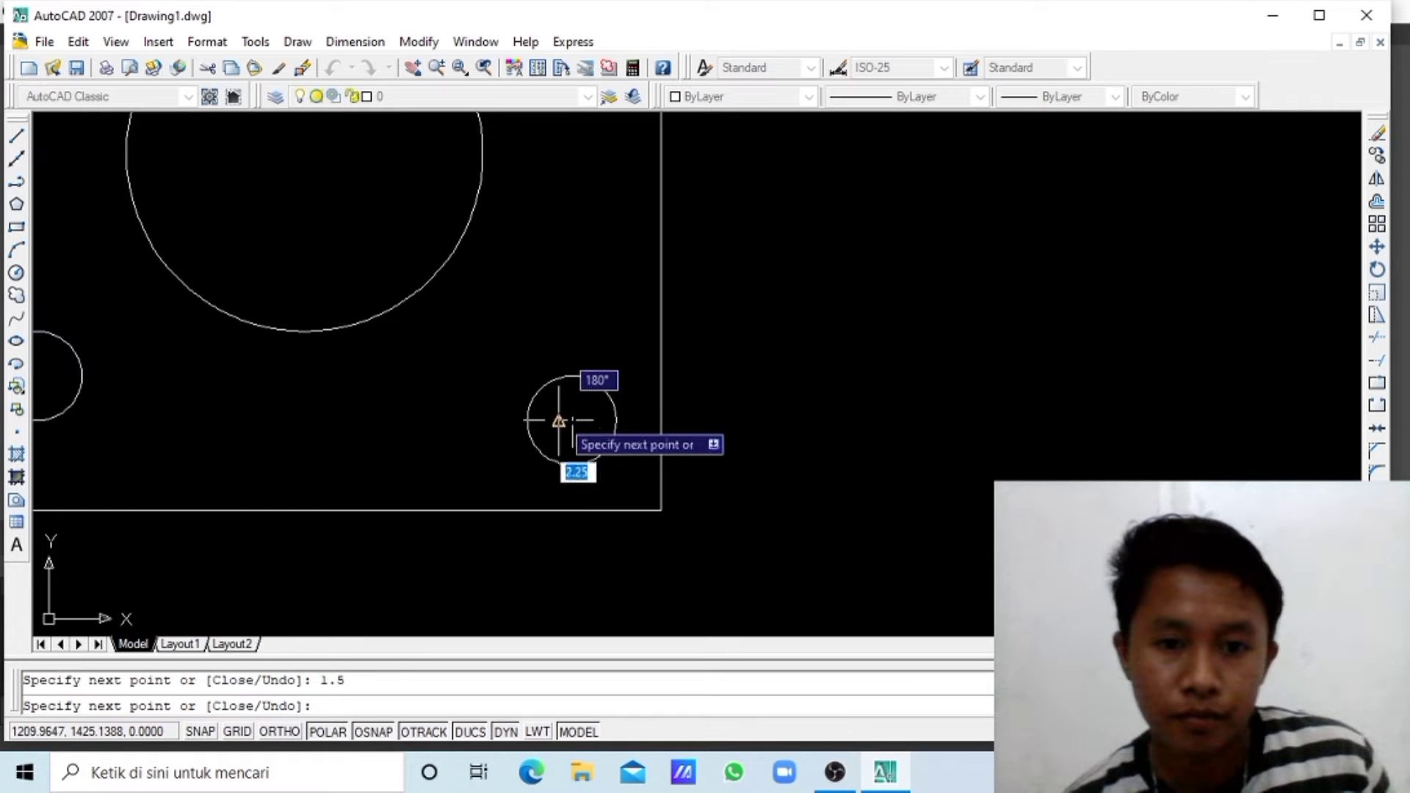
{"action": "left_click", "coordinate": [572, 420]}
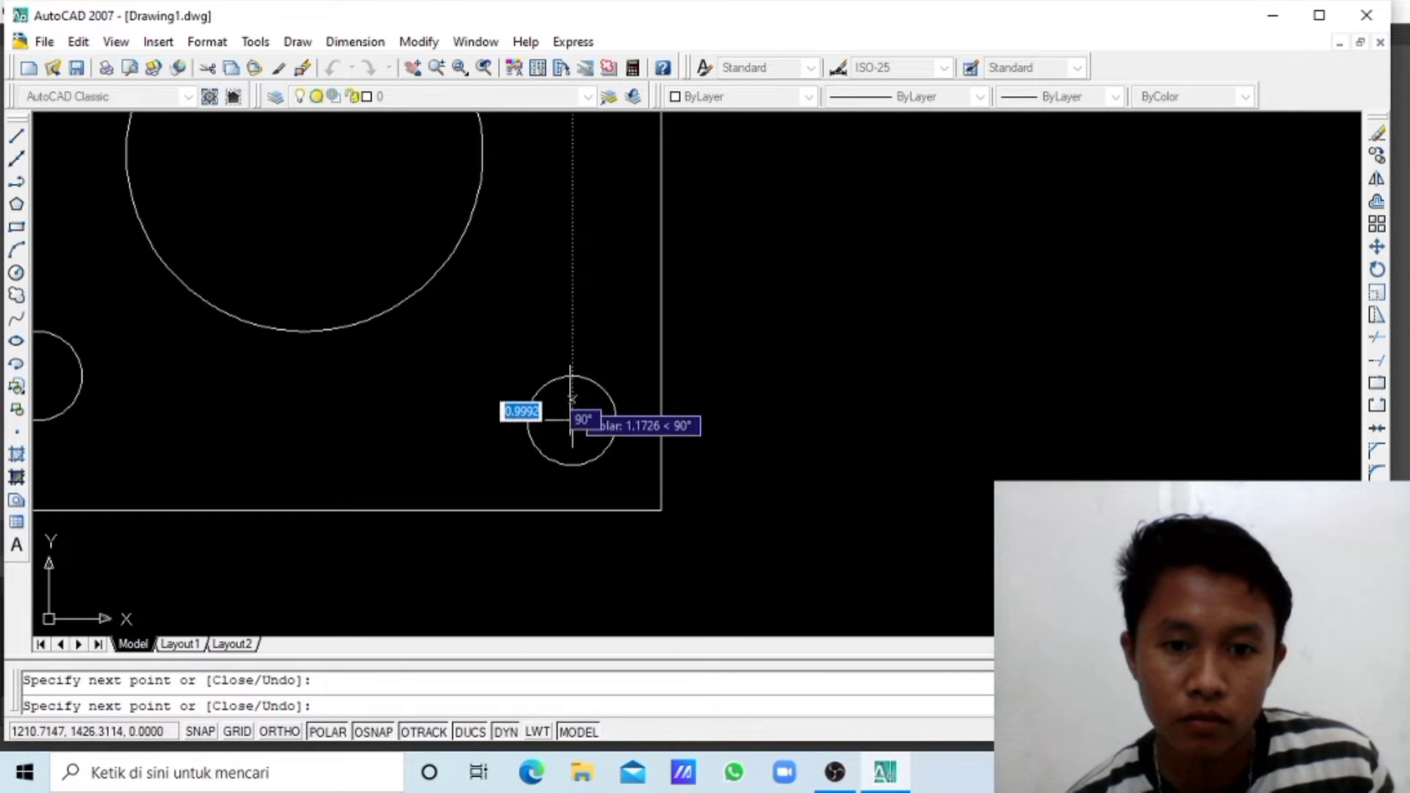
{"action": "type", "text": "1.5"}
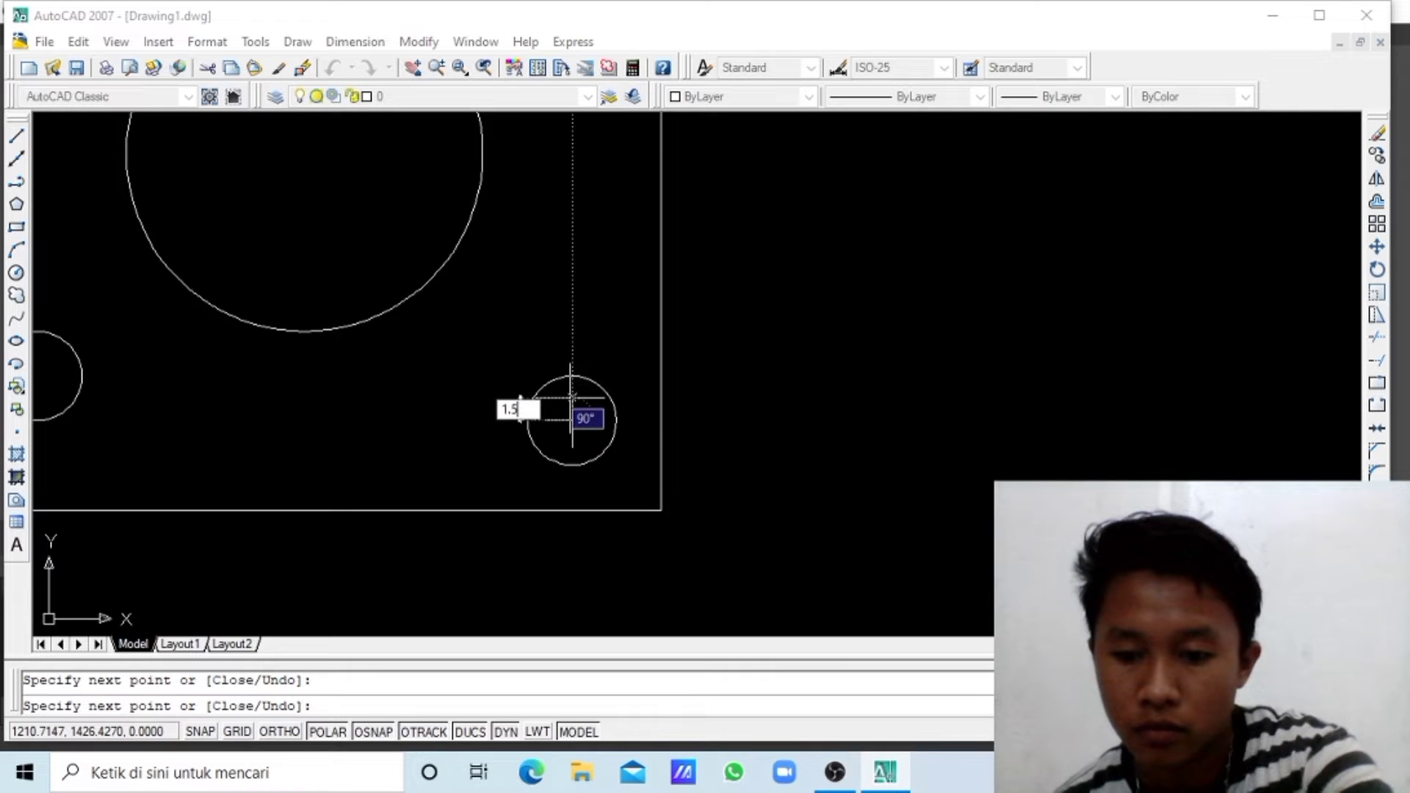
{"action": "key", "text": "Return"}
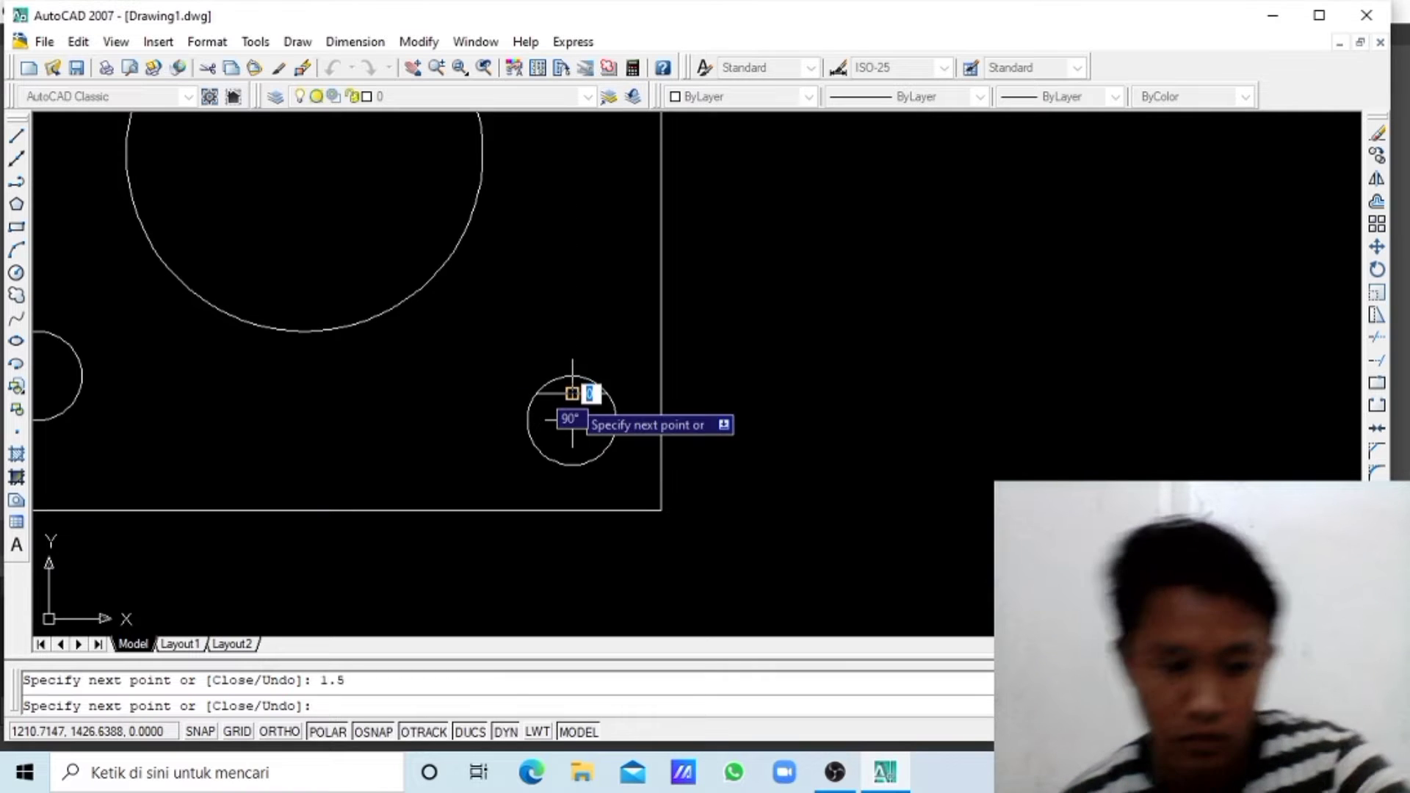
{"action": "key", "text": "Escape"}
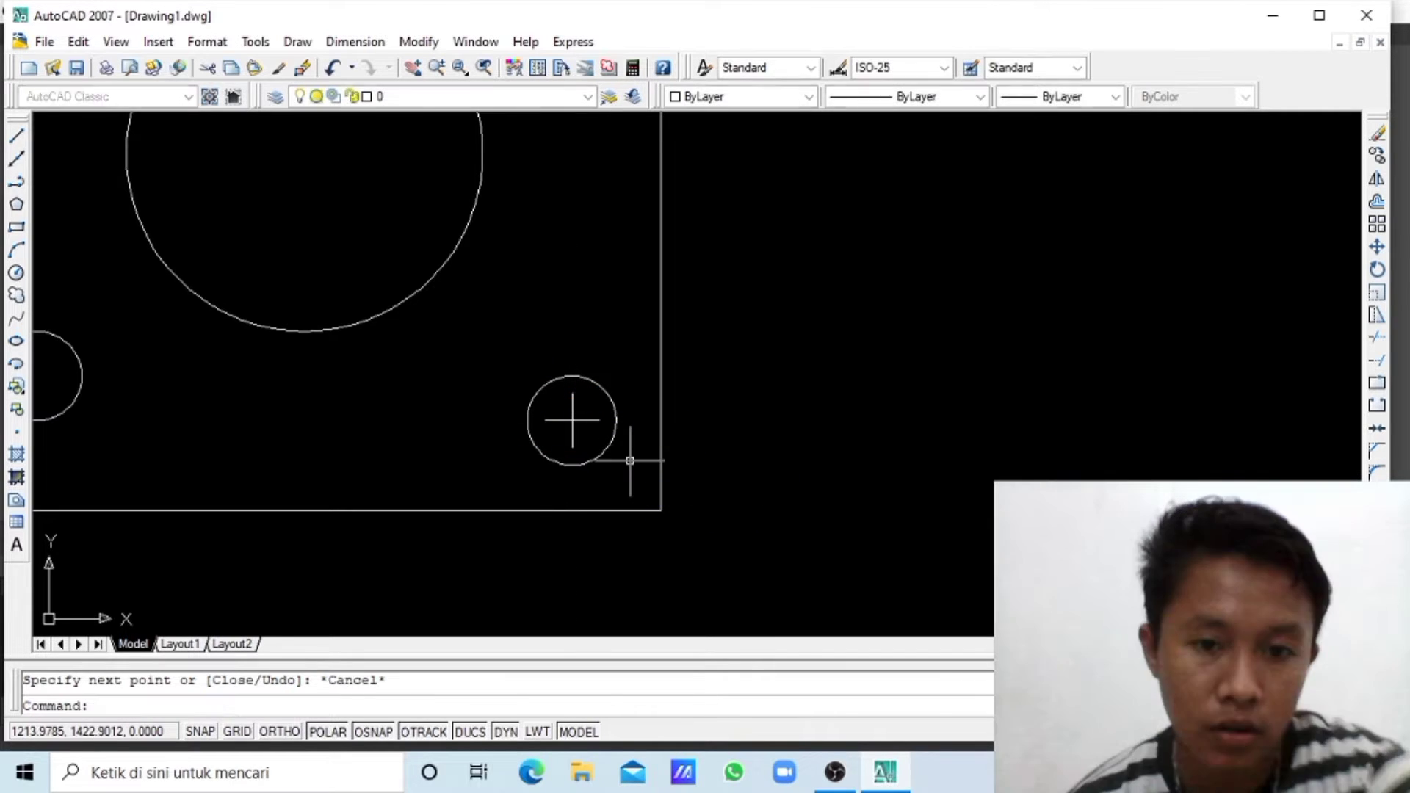
{"action": "scroll", "coordinate": [533, 481], "scroll_direction": "up", "scroll_amount": 2}
{"action": "scroll", "coordinate": [533, 481], "scroll_direction": "down", "scroll_amount": 3}
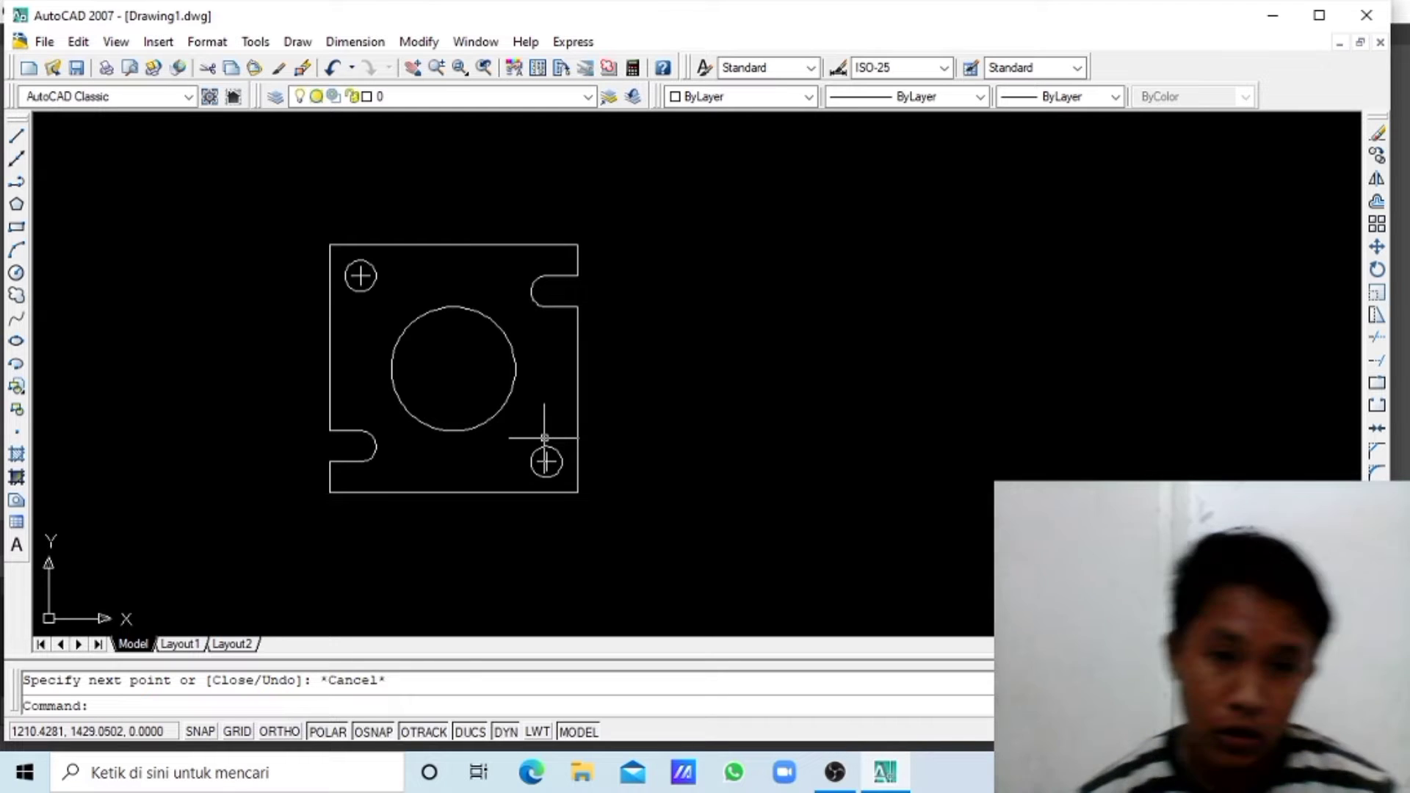
{"action": "scroll", "coordinate": [544, 435], "scroll_direction": "up", "scroll_amount": 2}
{"action": "scroll", "coordinate": [515, 419], "scroll_direction": "up", "scroll_amount": 2}
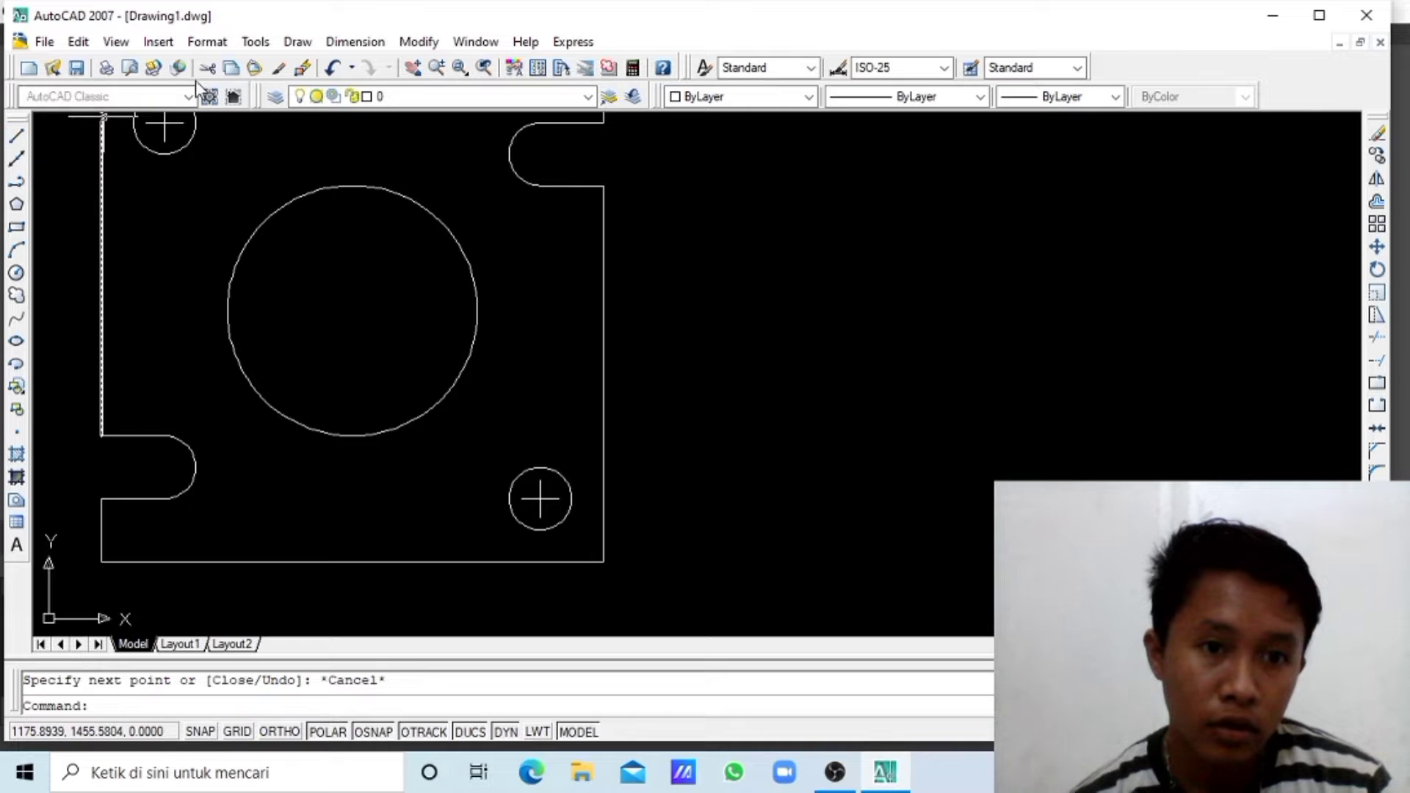
- Pan and zoom to the lower-left slot, locating its arc centre
{"action": "left_click", "coordinate": [411, 74]}
{"action": "left_click_drag", "start_coordinate": [349, 391], "coordinate": [579, 283]}
{"action": "scroll", "coordinate": [578, 287], "scroll_direction": "up", "scroll_amount": 2}
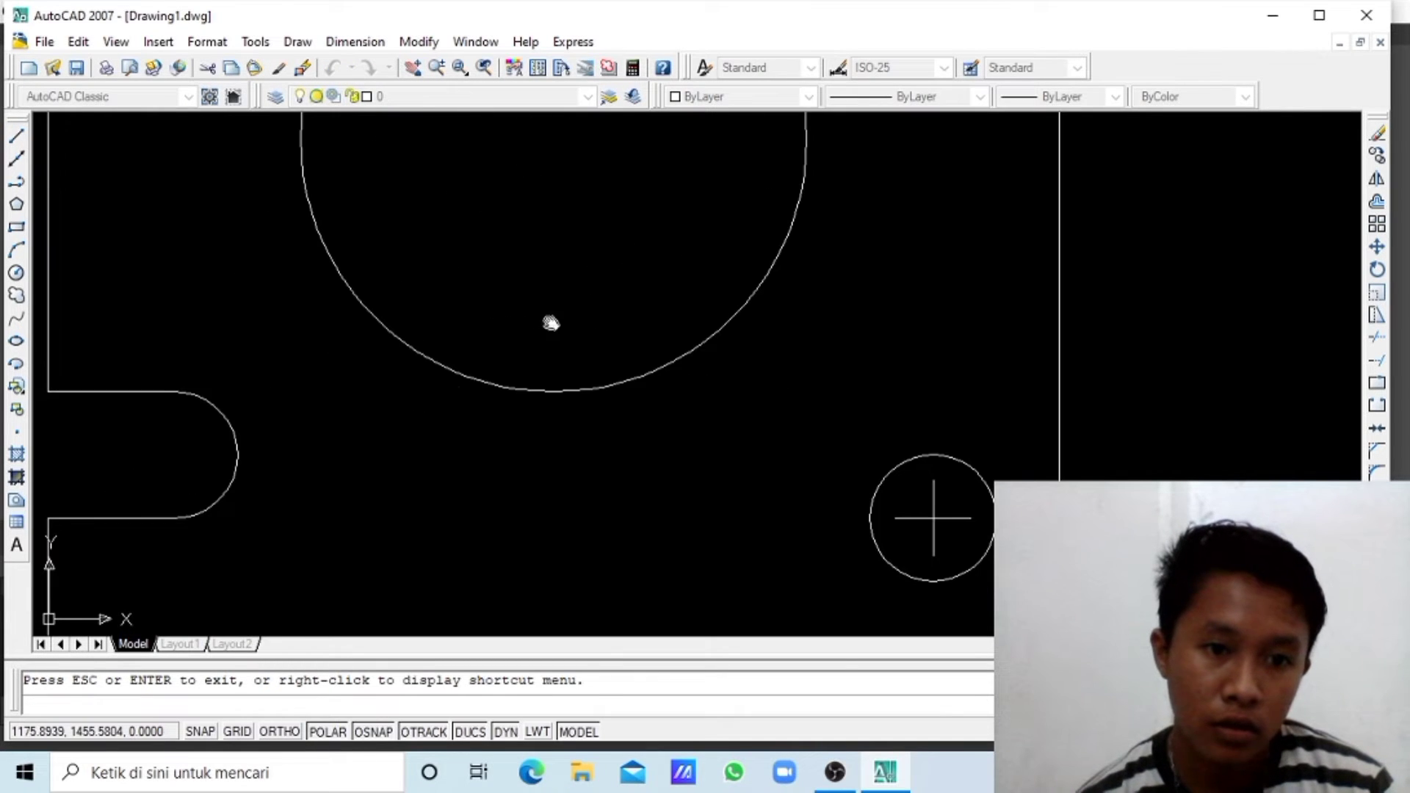
{"action": "left_click_drag", "start_coordinate": [404, 439], "coordinate": [527, 343]}
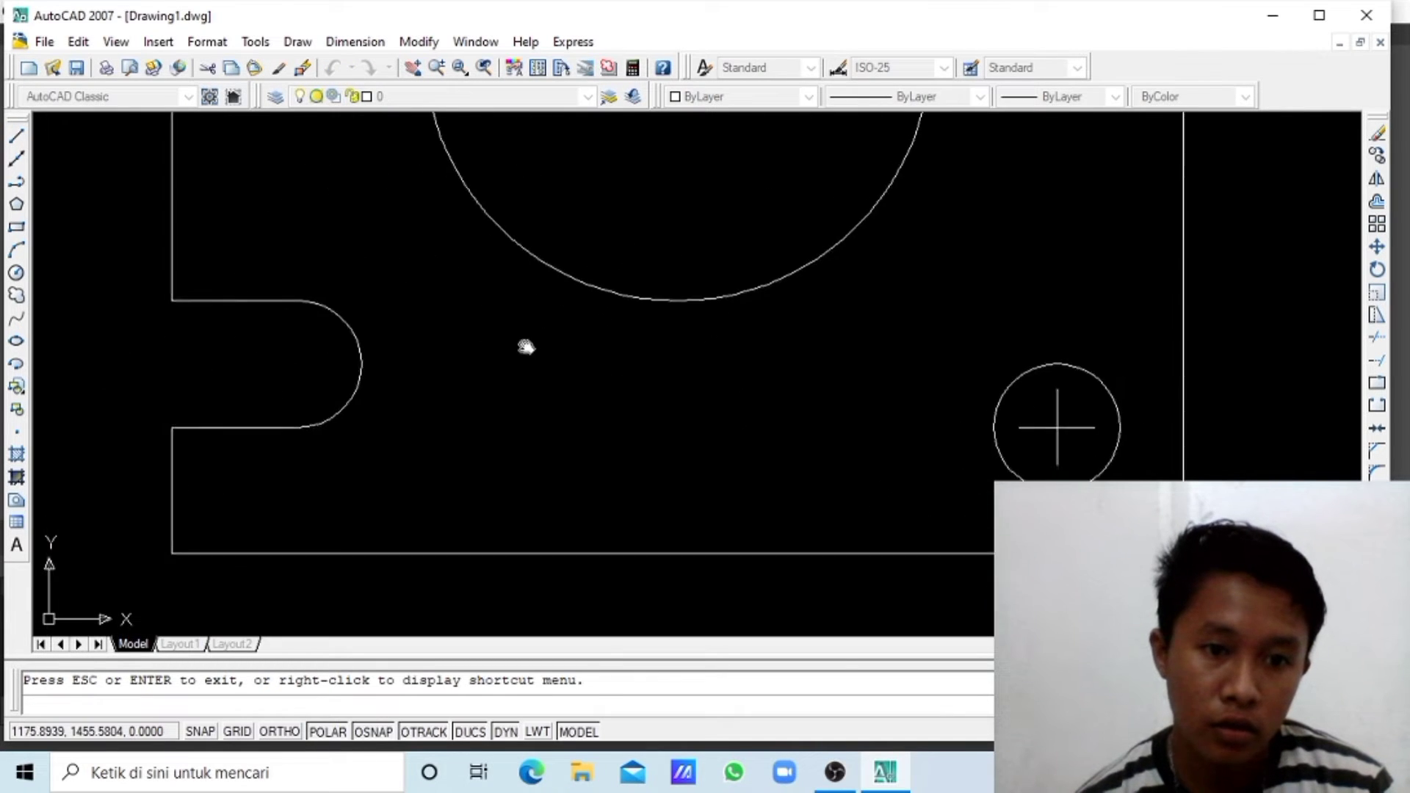
{"action": "left_click", "coordinate": [19, 136]}
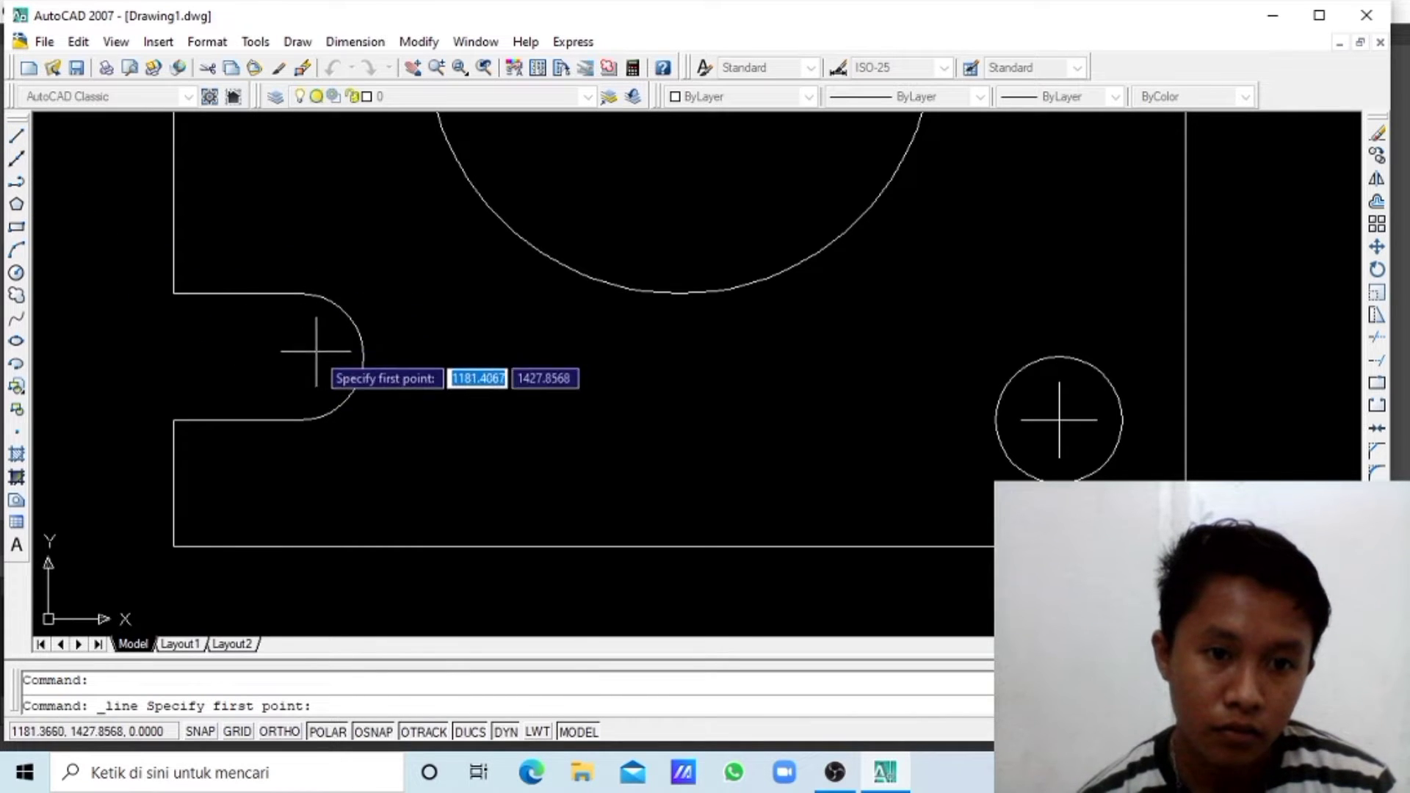
{"action": "left_click", "coordinate": [283, 356]}
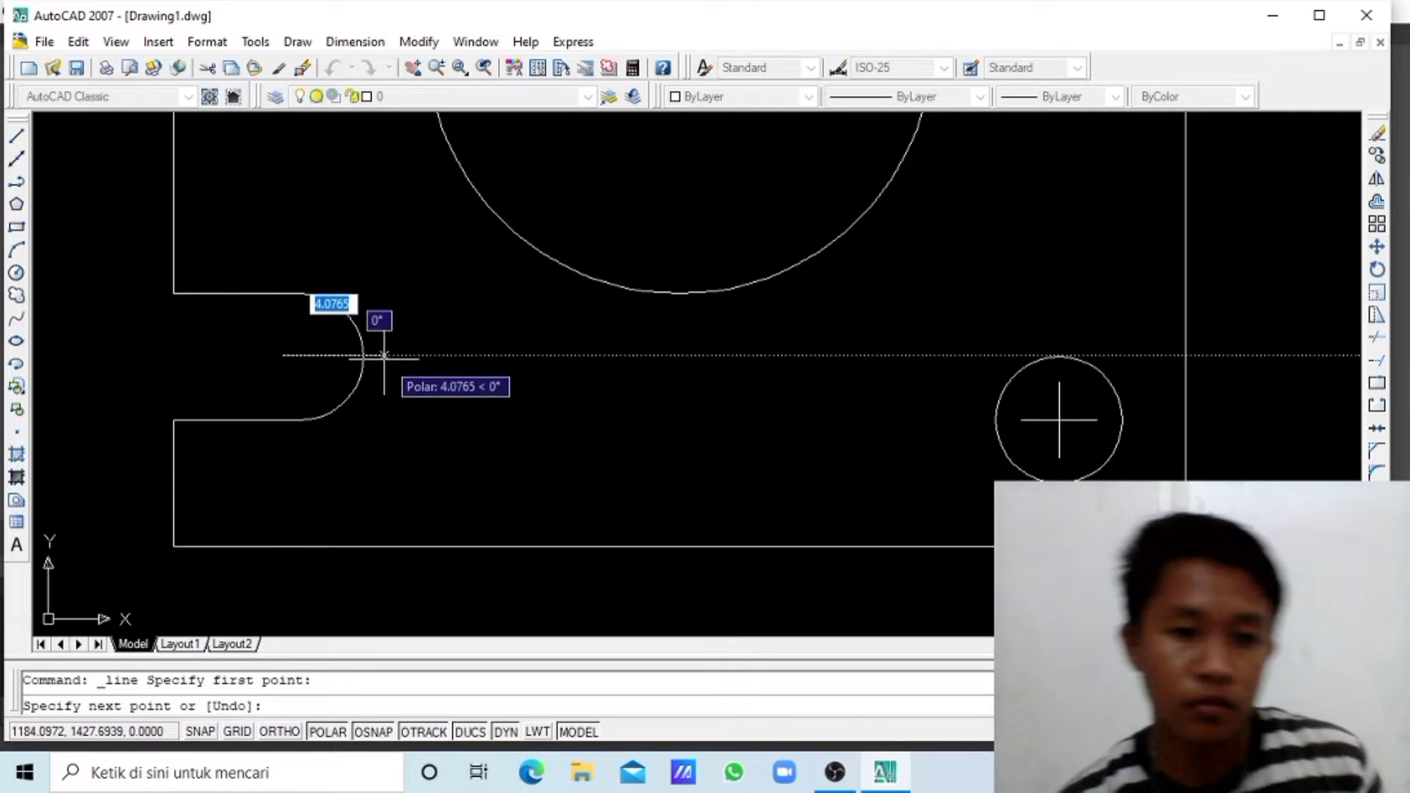
{"action": "key", "text": "Escape"}
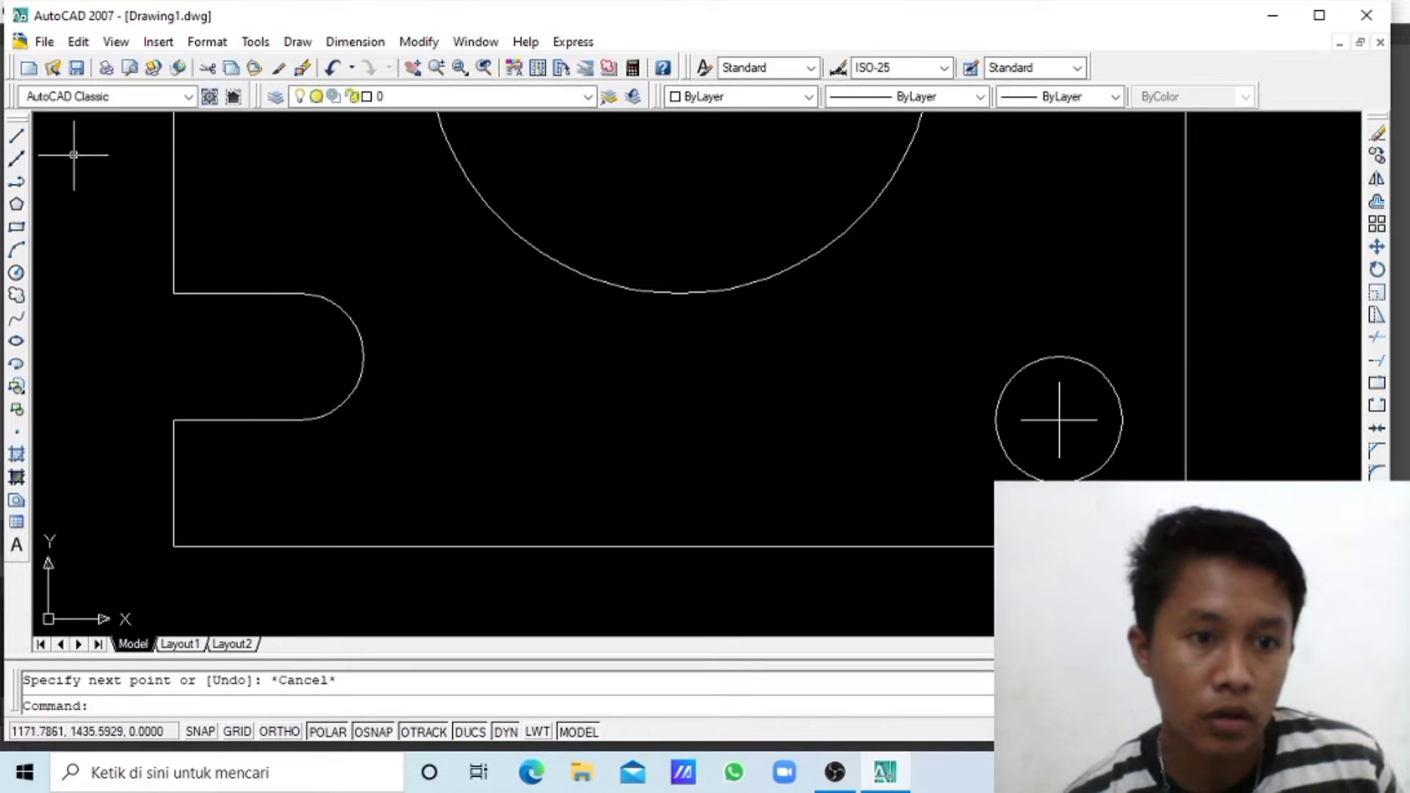
{"action": "left_click", "coordinate": [14, 139]}
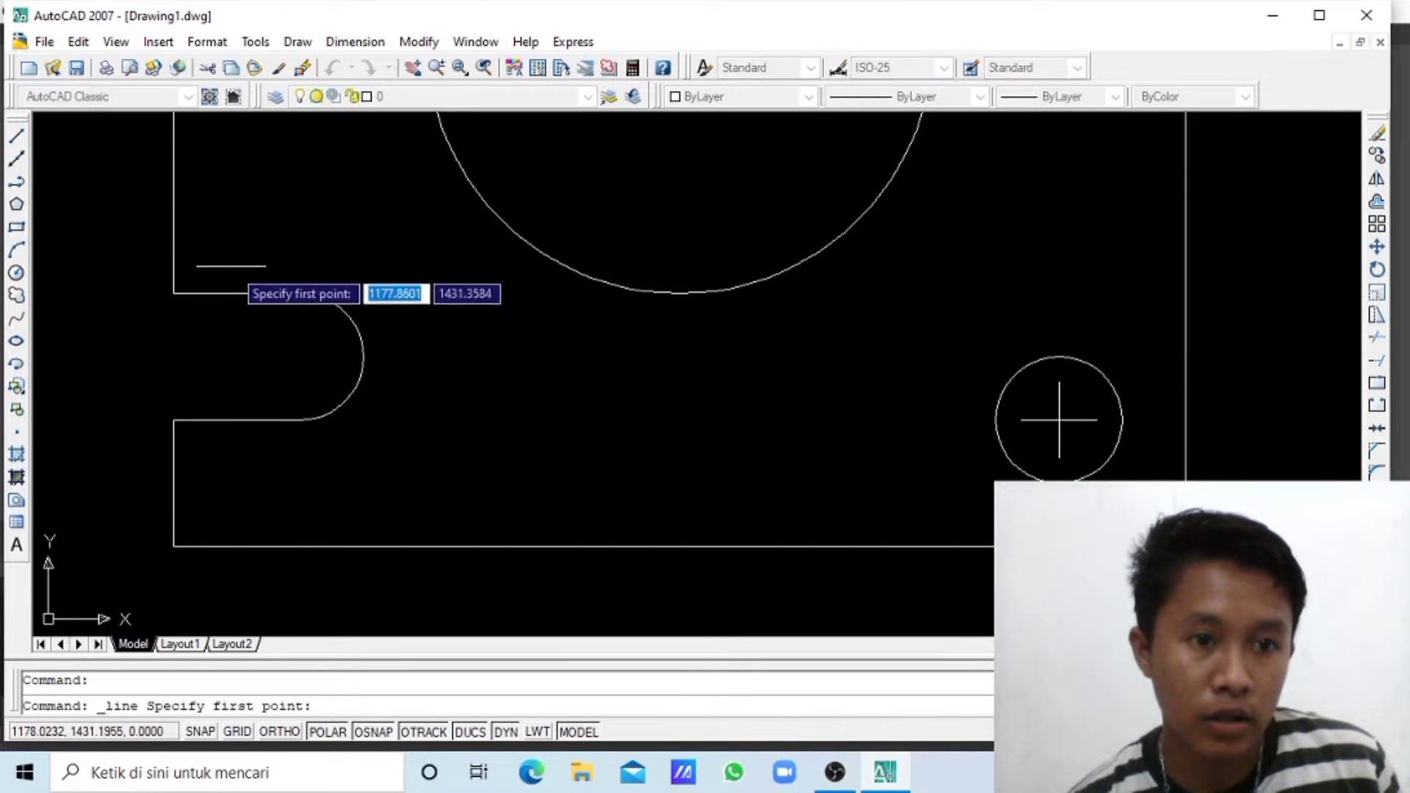
{"action": "left_click", "coordinate": [307, 353]}
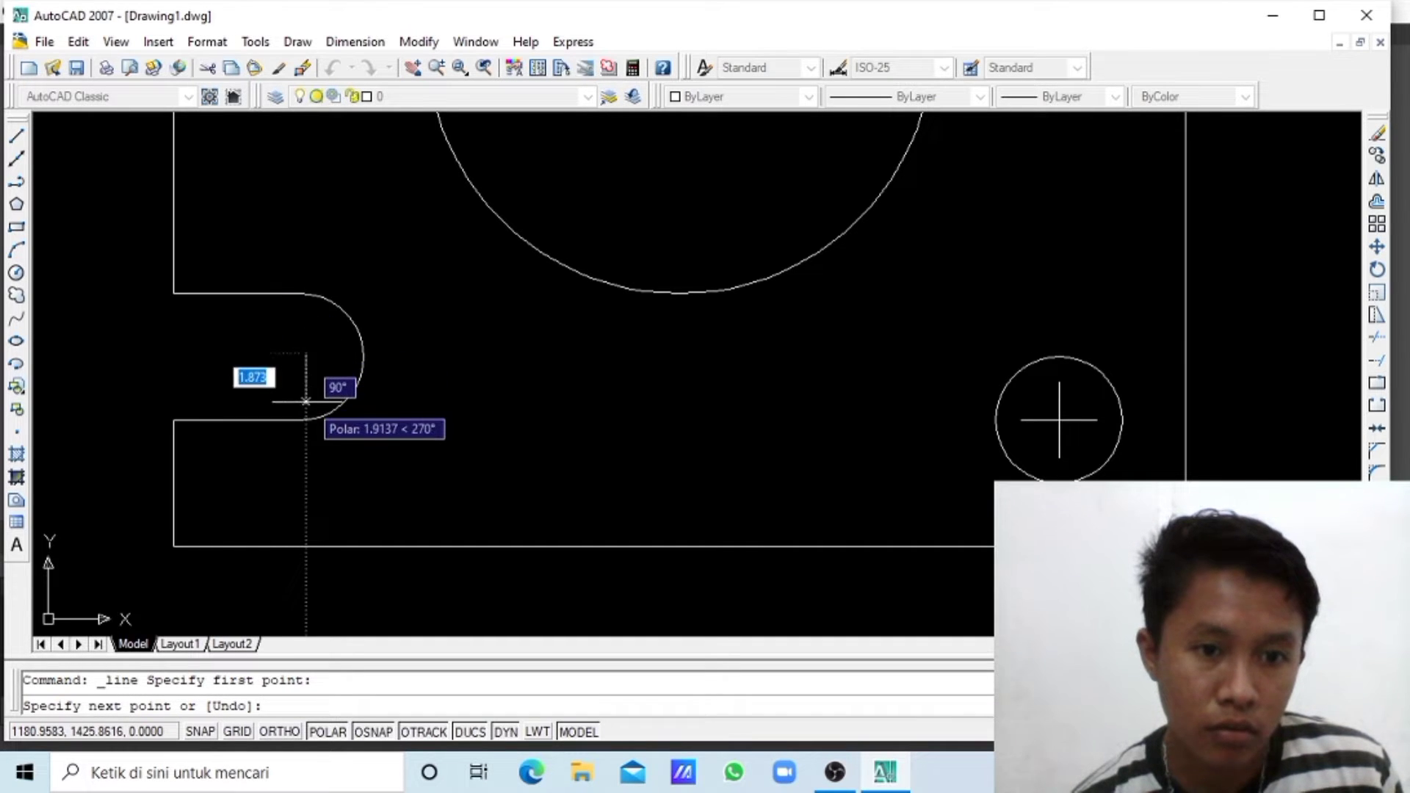
{"action": "key", "text": "Escape"}
{"action": "left_click", "coordinate": [258, 338]}
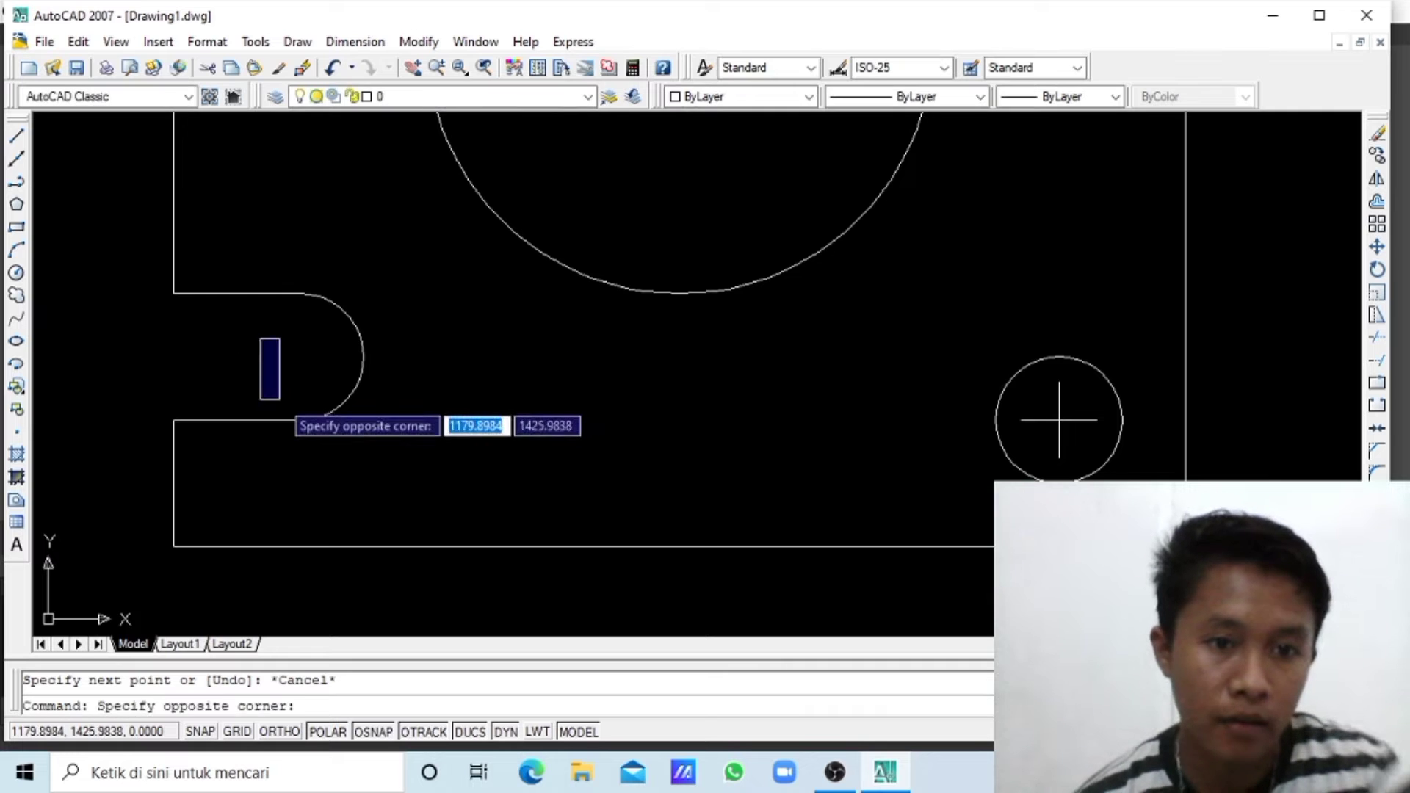
{"action": "key", "text": "Escape"}
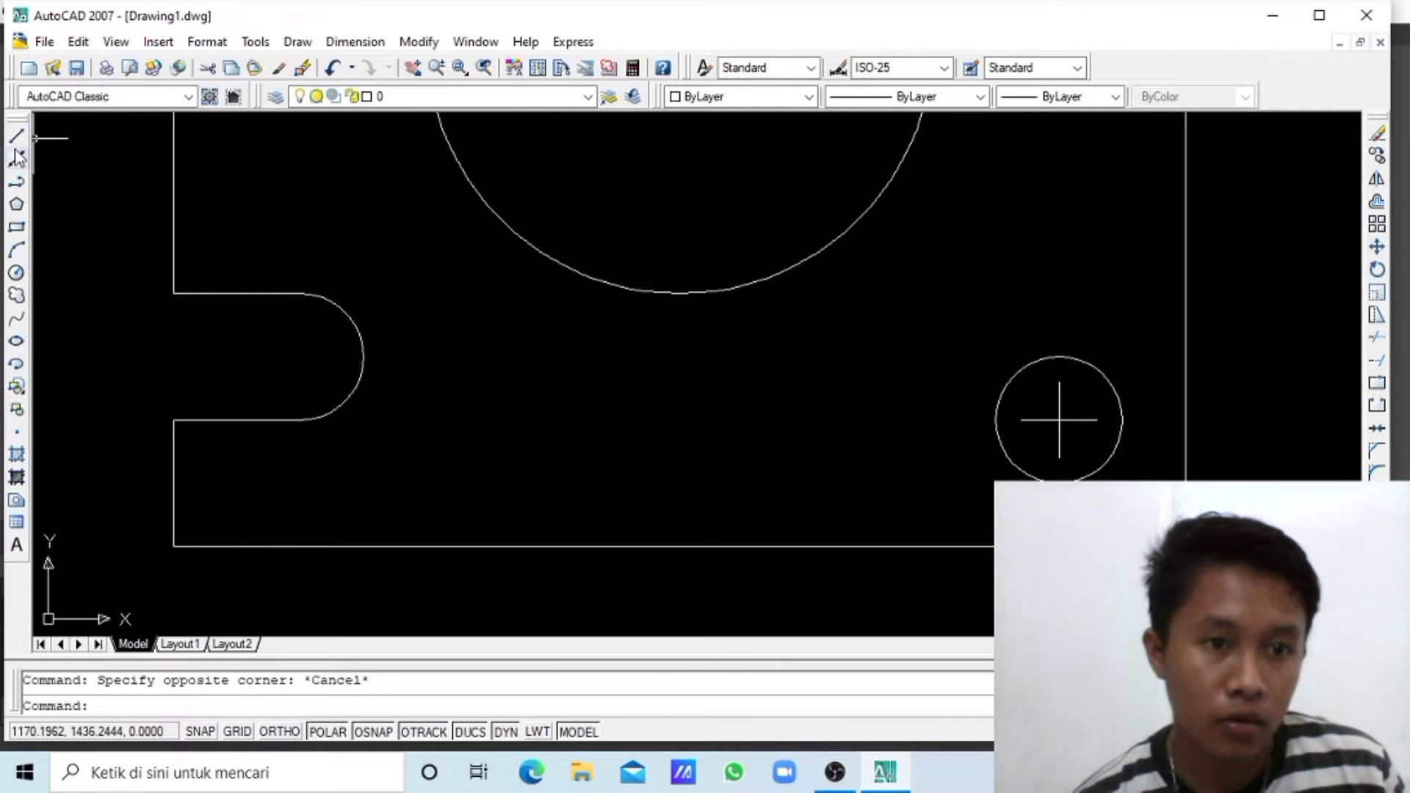
- Draw the 1.5-unit downward and upward arms from the slot arc's centre
{"action": "left_click", "coordinate": [16, 137]}
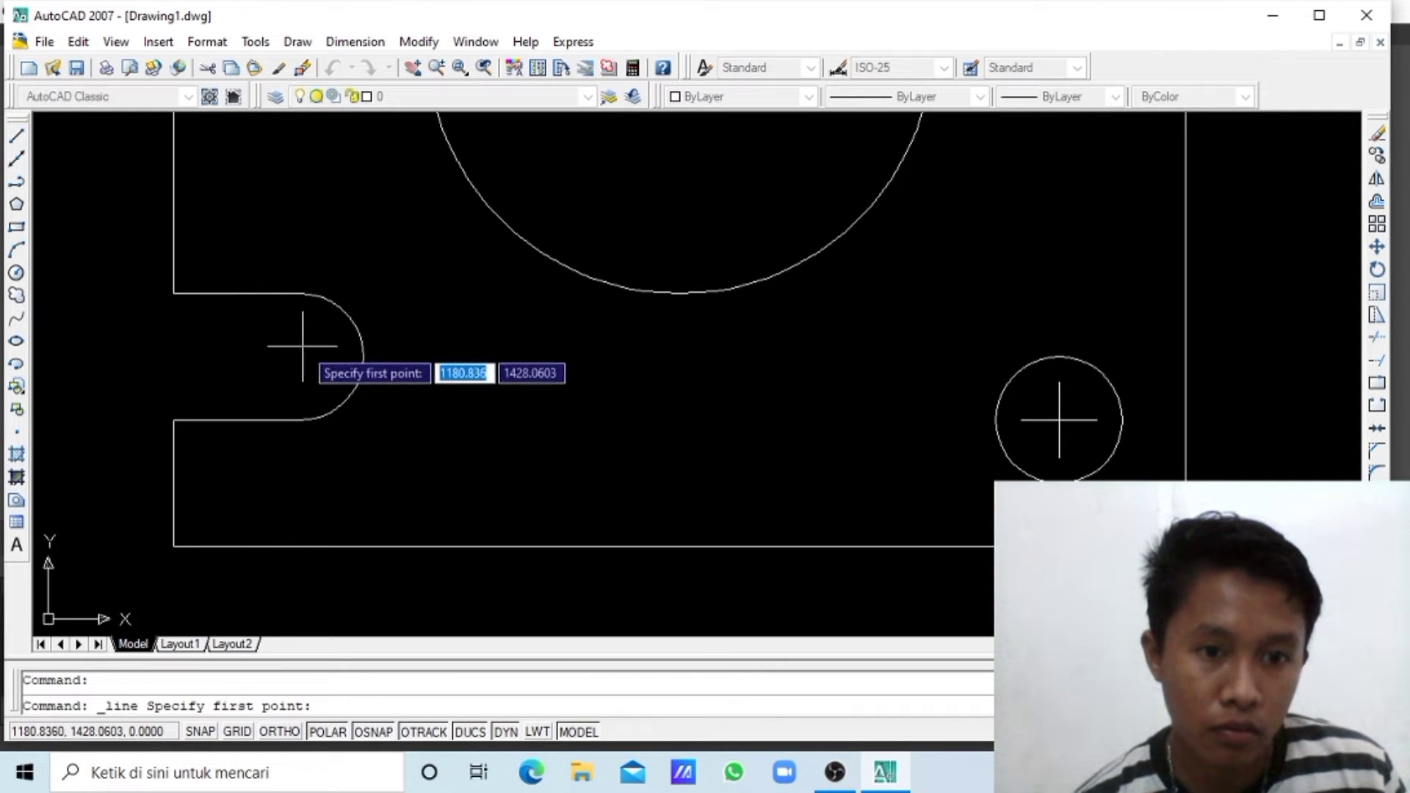
{"action": "left_click", "coordinate": [301, 347]}
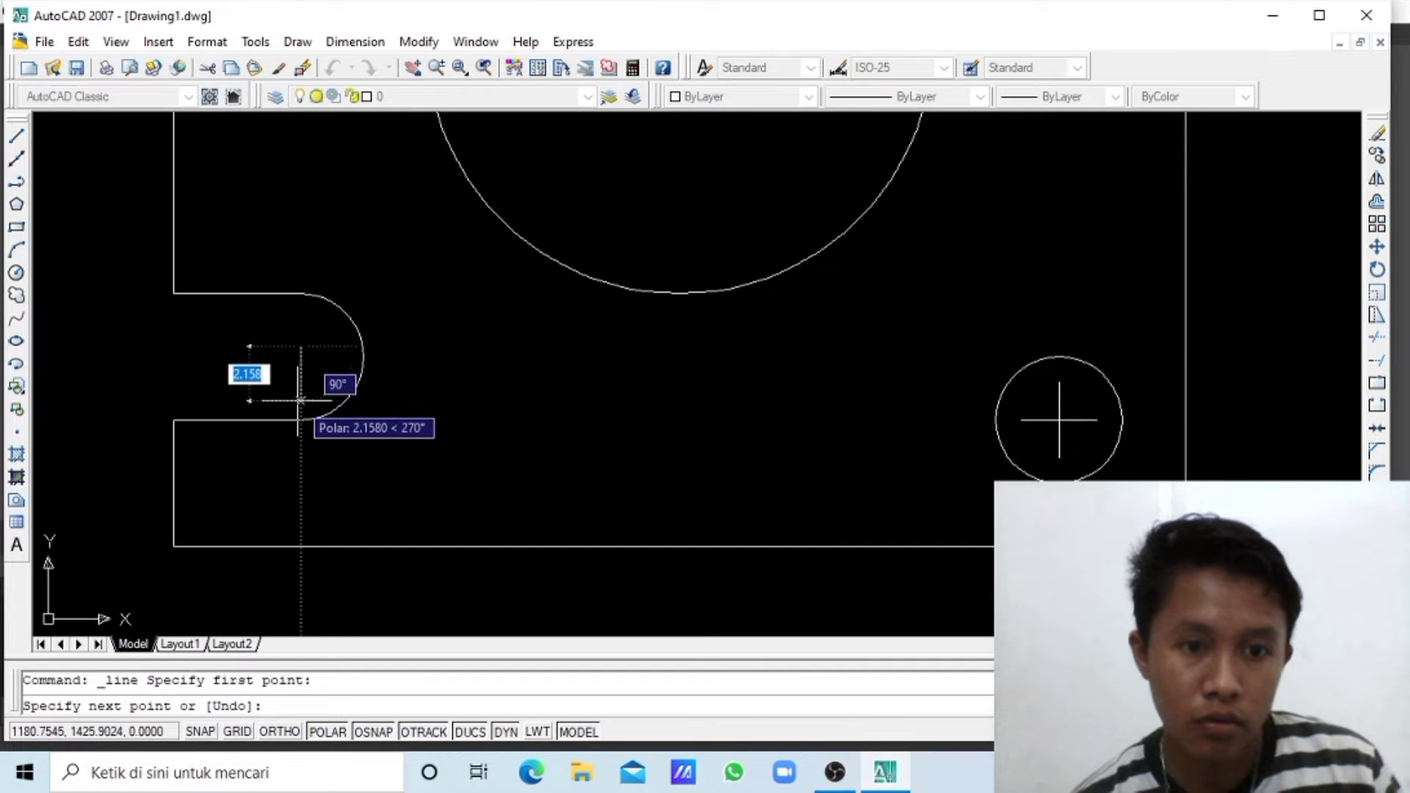
{"action": "type", "text": "1"}
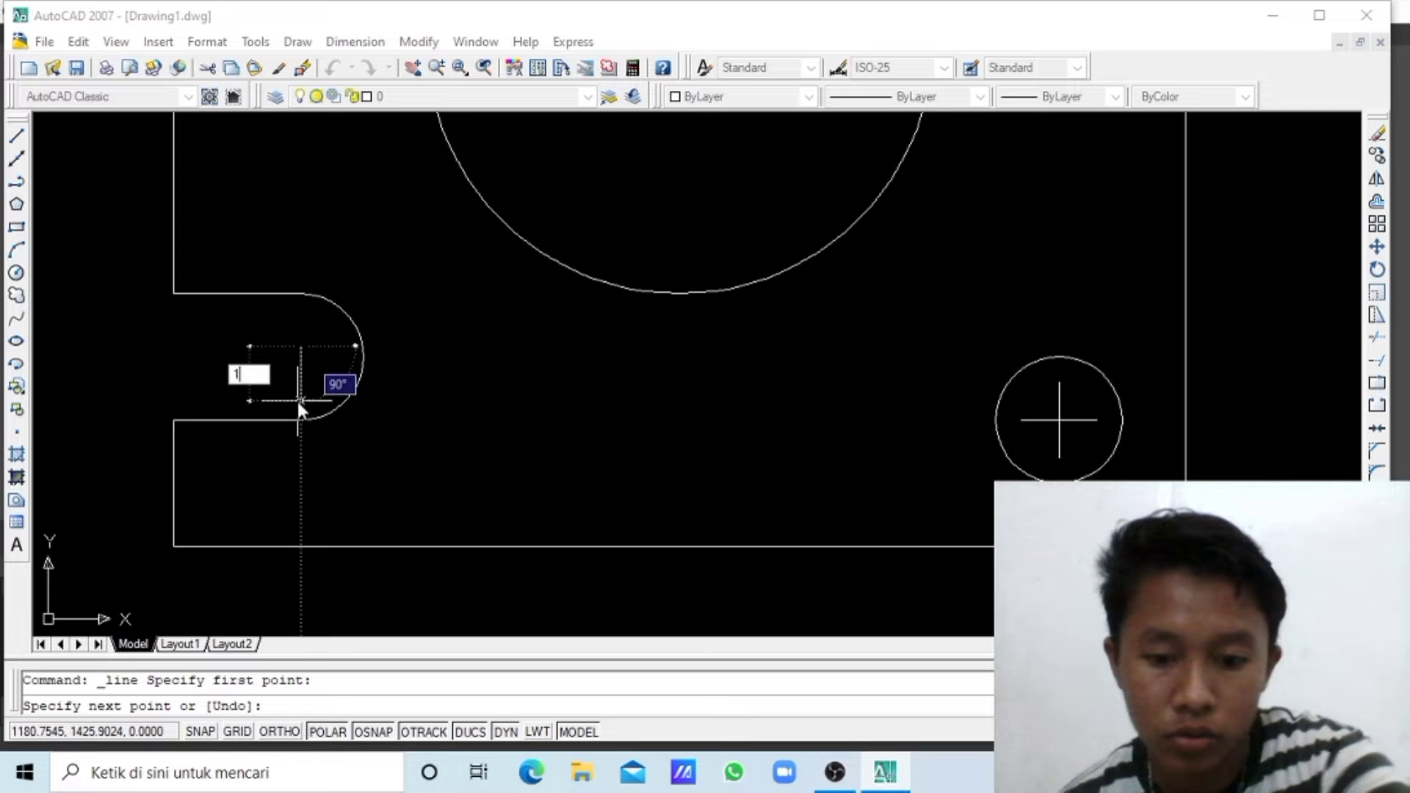
{"action": "type", "text": ".5"}
{"action": "key", "text": "Return"}
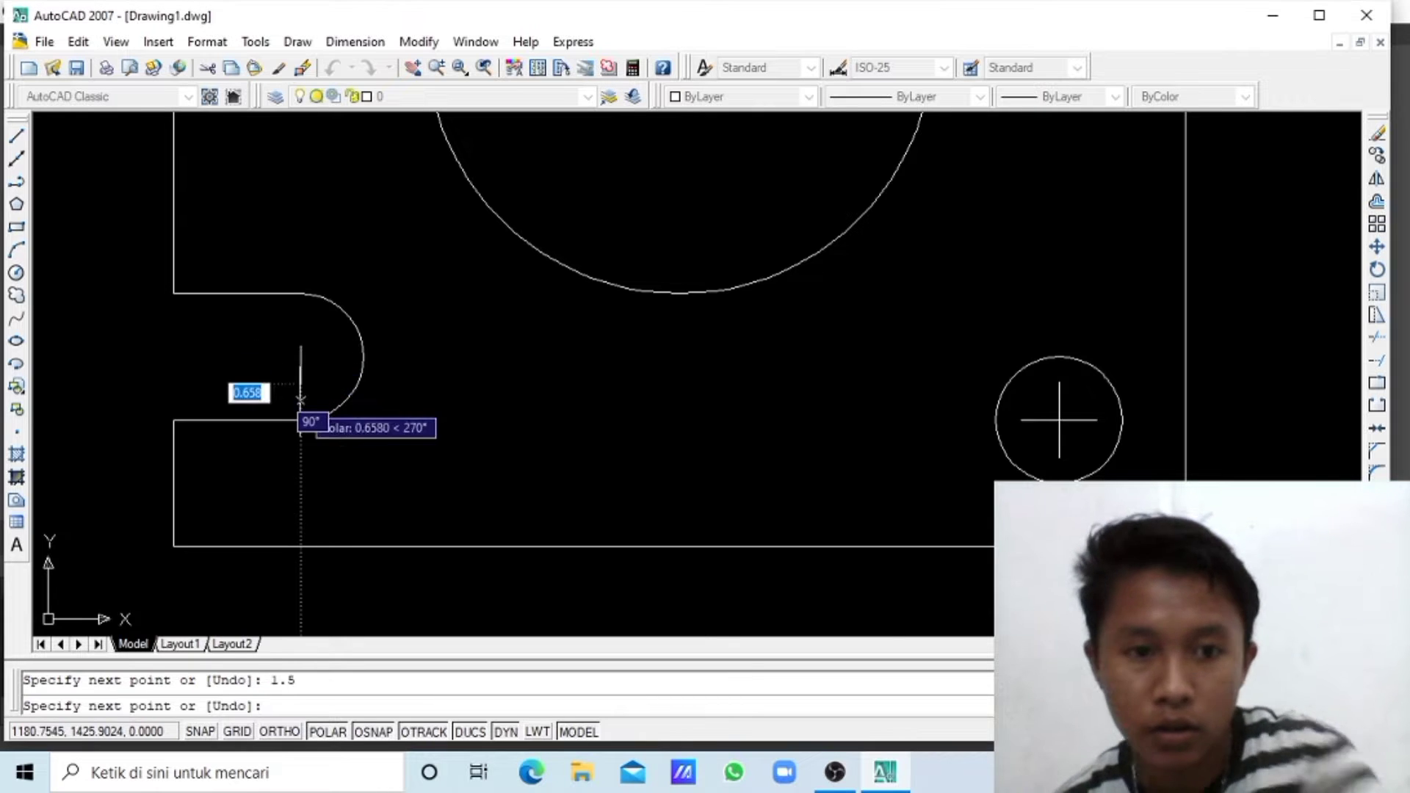
{"action": "left_click", "coordinate": [300, 346]}
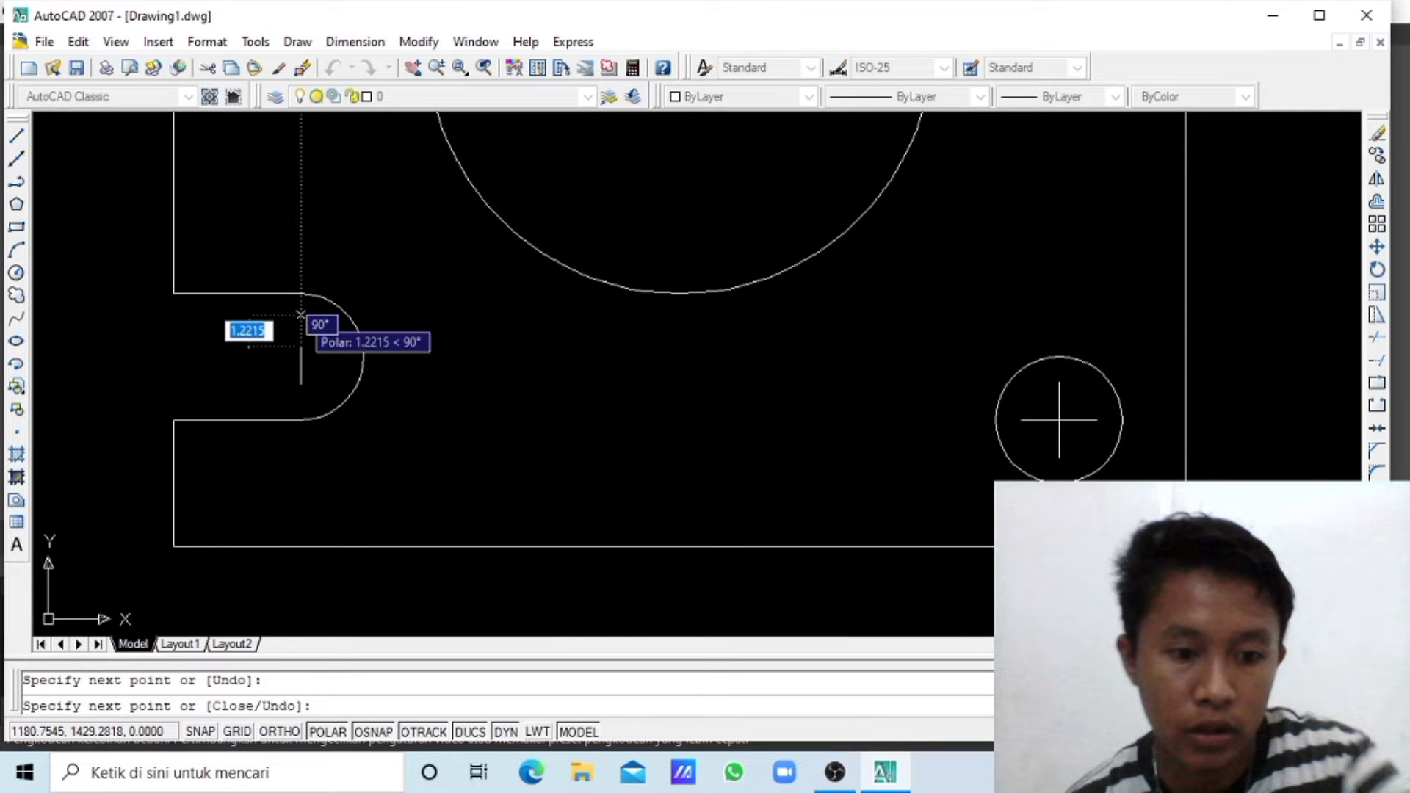
{"action": "type", "text": "1.5"}
{"action": "key", "text": "Return"}
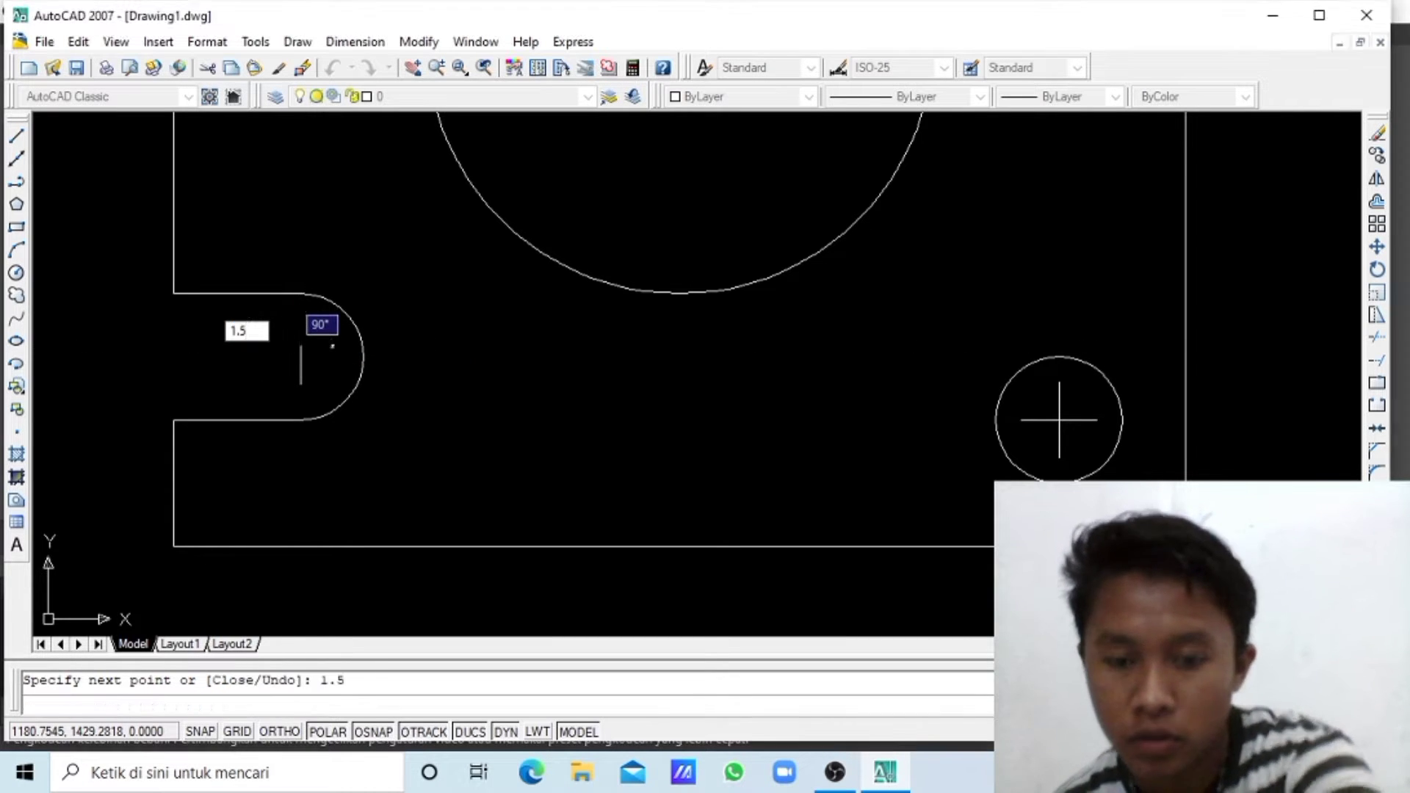
- Add the remaining 1.5-unit arms to finish the lower-left slot's cross
{"action": "left_click", "coordinate": [301, 345]}
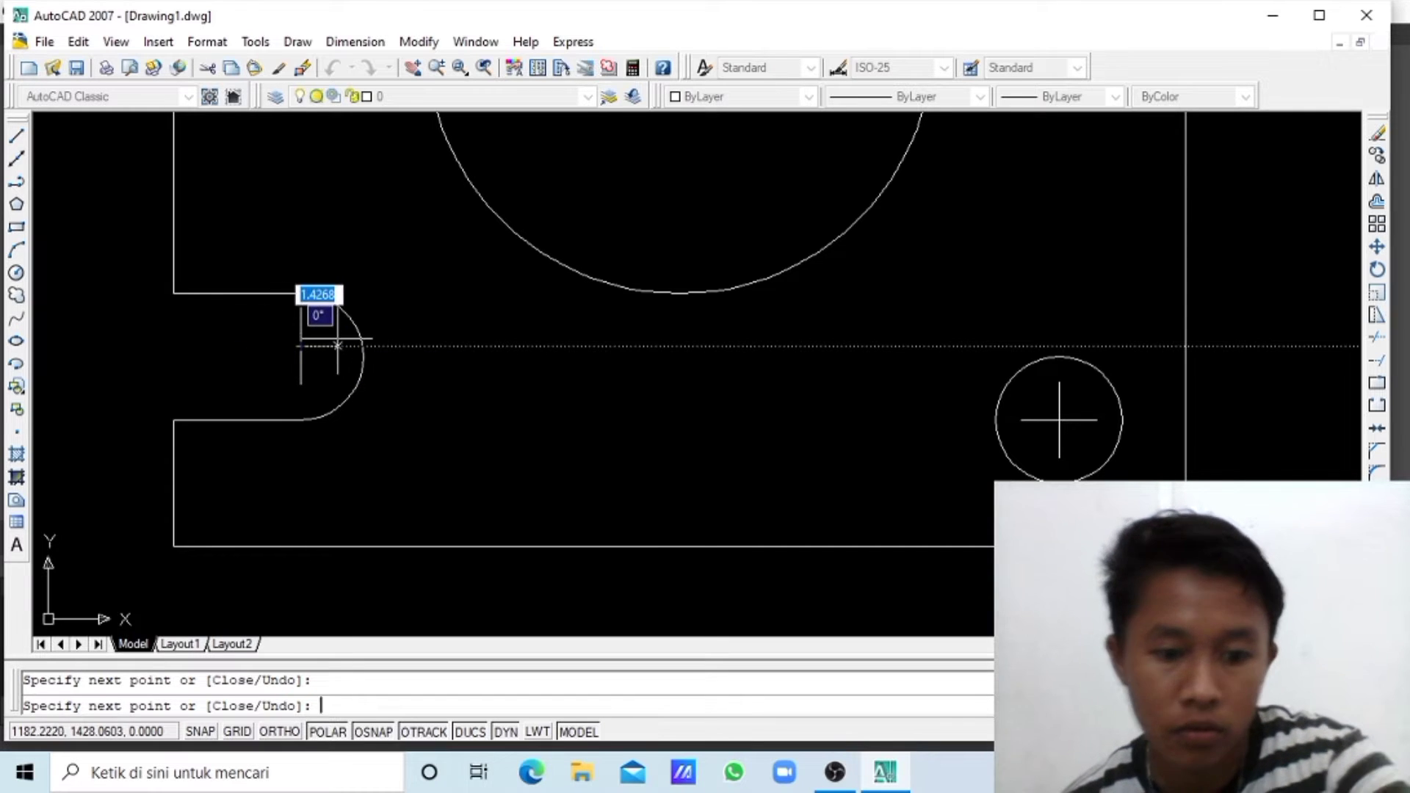
{"action": "type", "text": "1.5"}
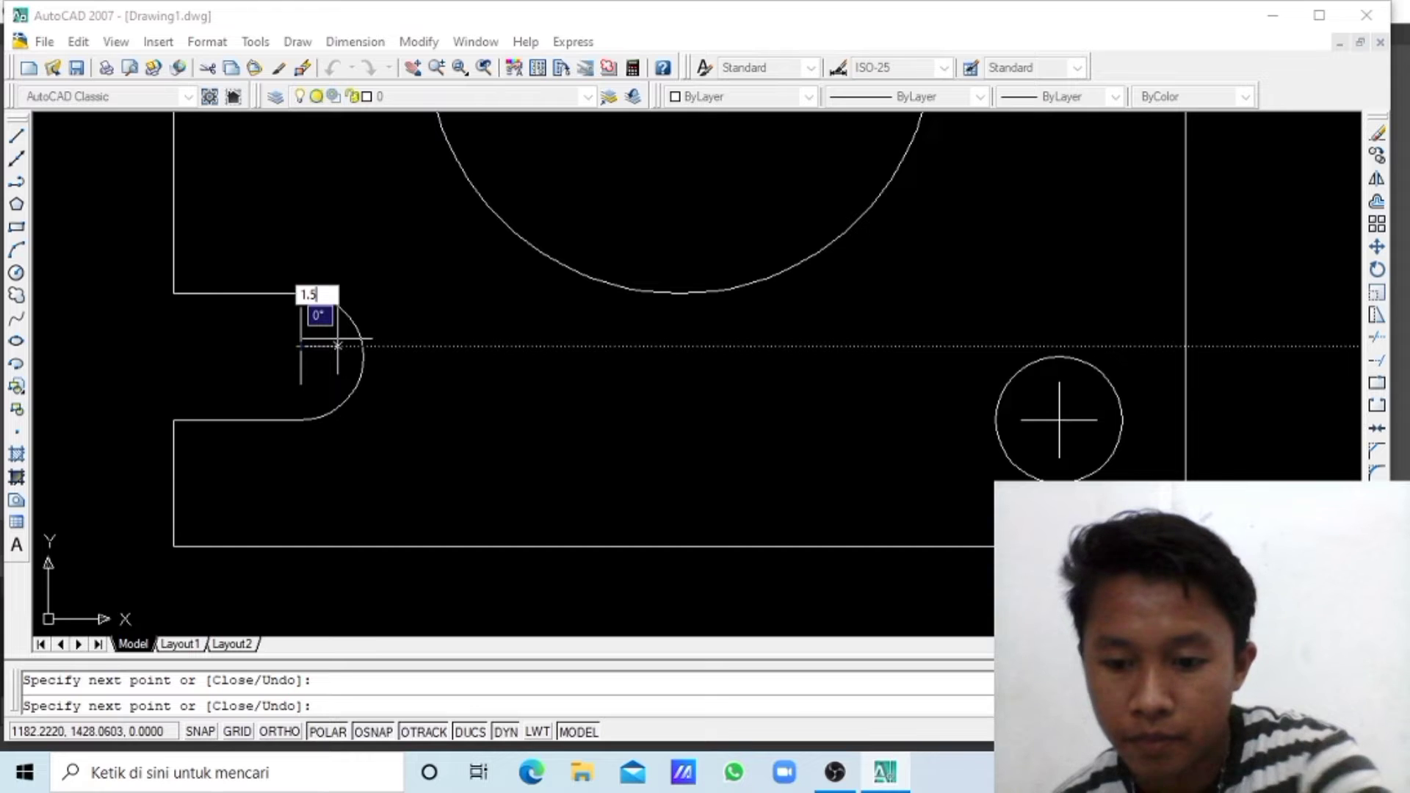
{"action": "key", "text": "Return"}
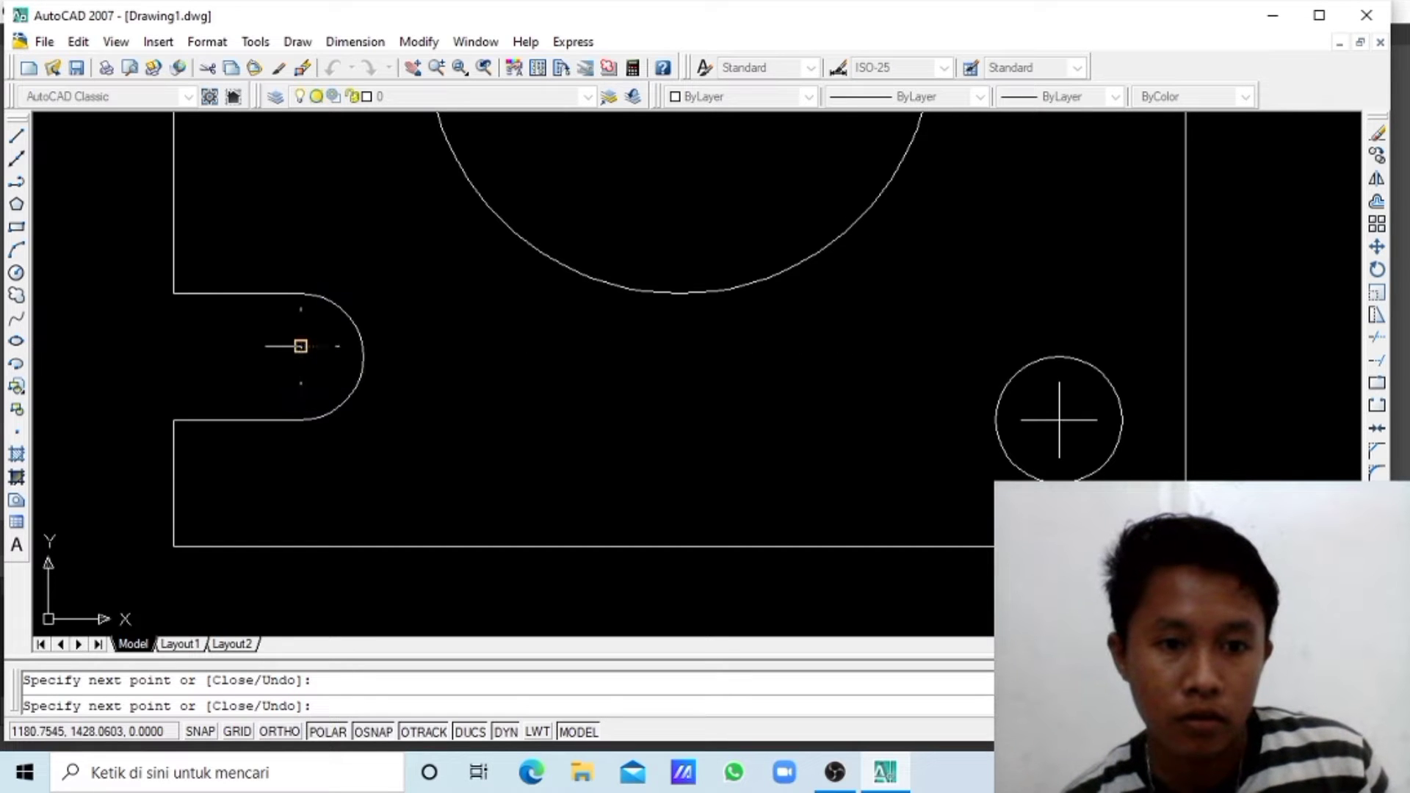
{"action": "type", "text": "1.5"}
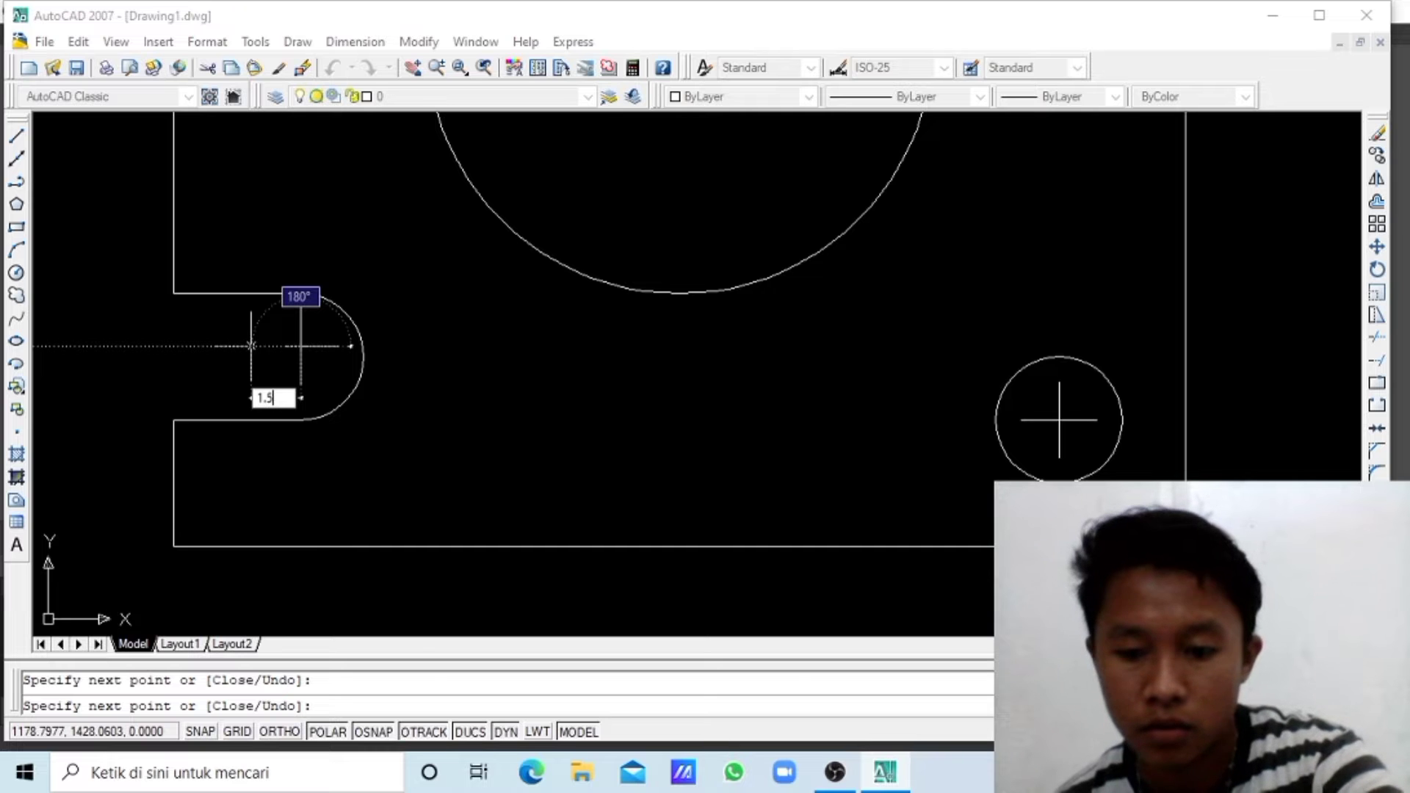
{"action": "key", "text": "Return"}
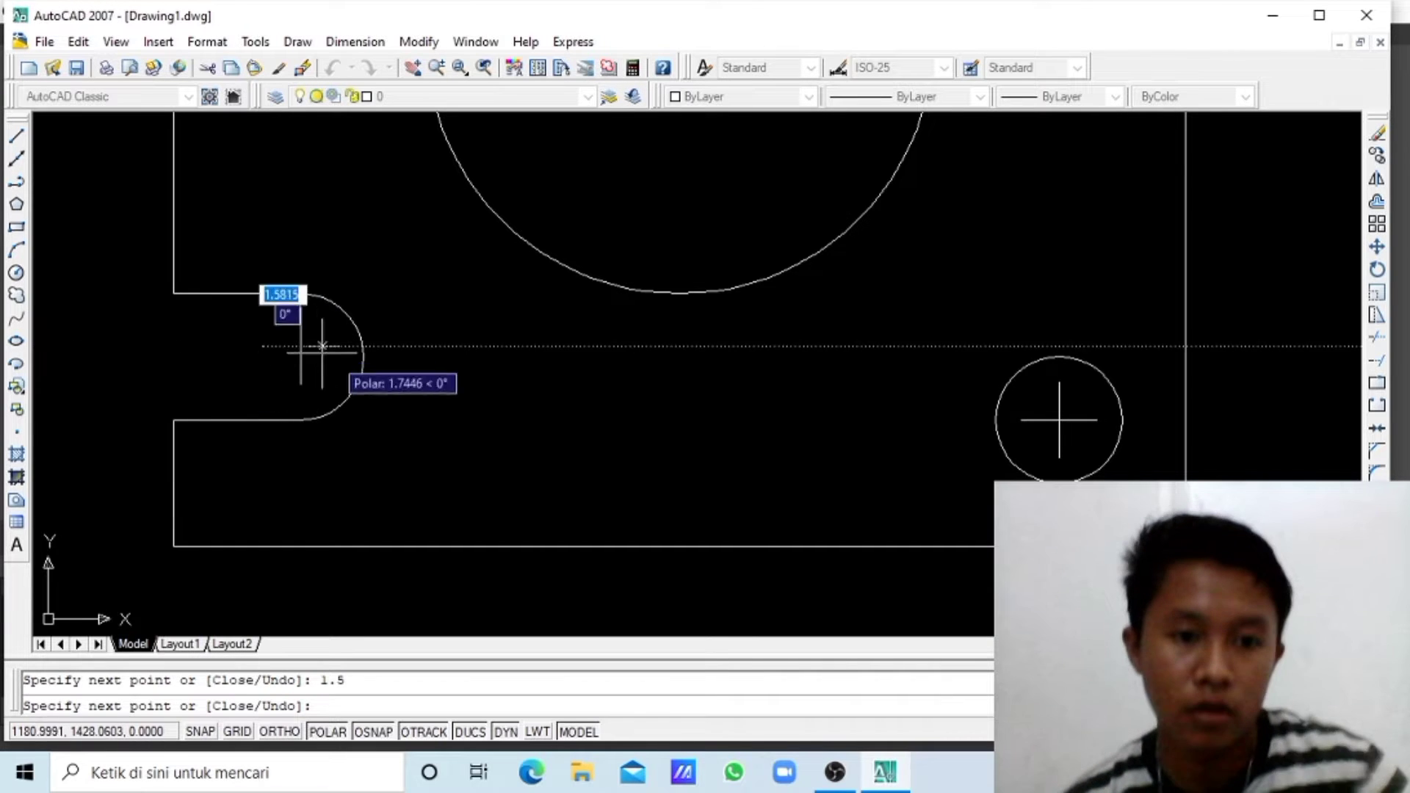
{"action": "key", "text": "Escape"}
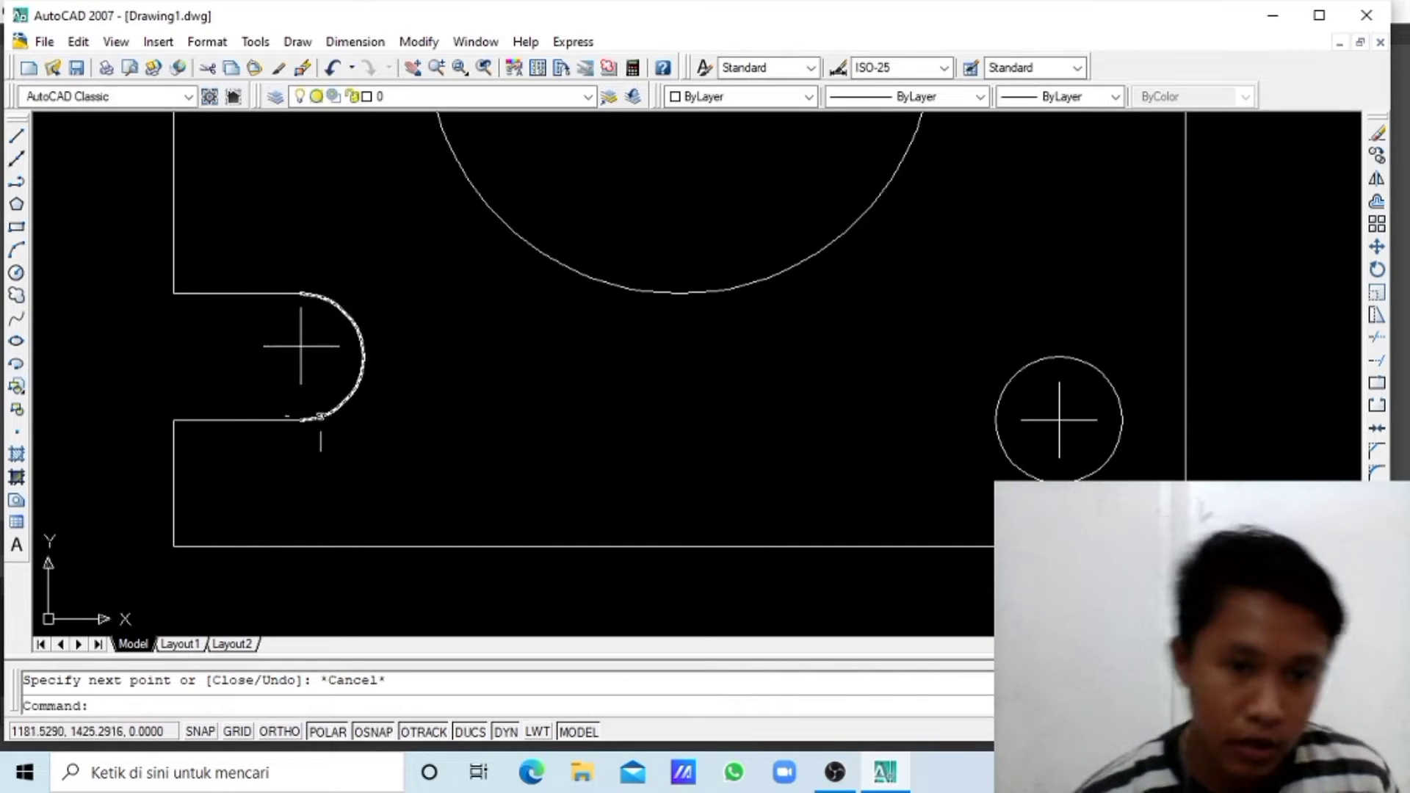
{"action": "scroll", "coordinate": [340, 423], "scroll_direction": "down", "scroll_amount": 3}
{"action": "scroll", "coordinate": [350, 434], "scroll_direction": "down", "scroll_amount": 2}
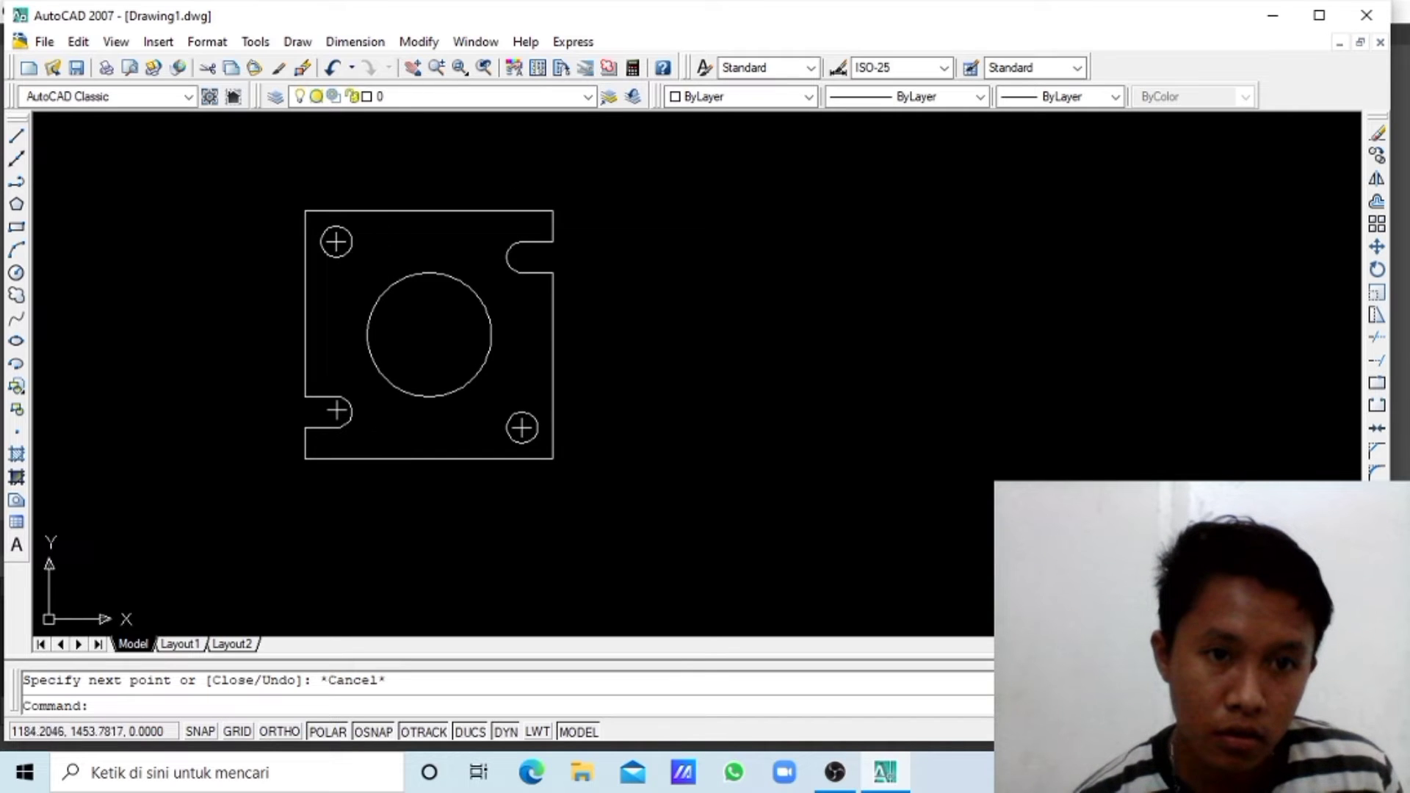
- Pan and zoom to the upper-right notch
{"action": "left_click", "coordinate": [405, 70]}
{"action": "left_click_drag", "start_coordinate": [501, 344], "coordinate": [384, 390]}
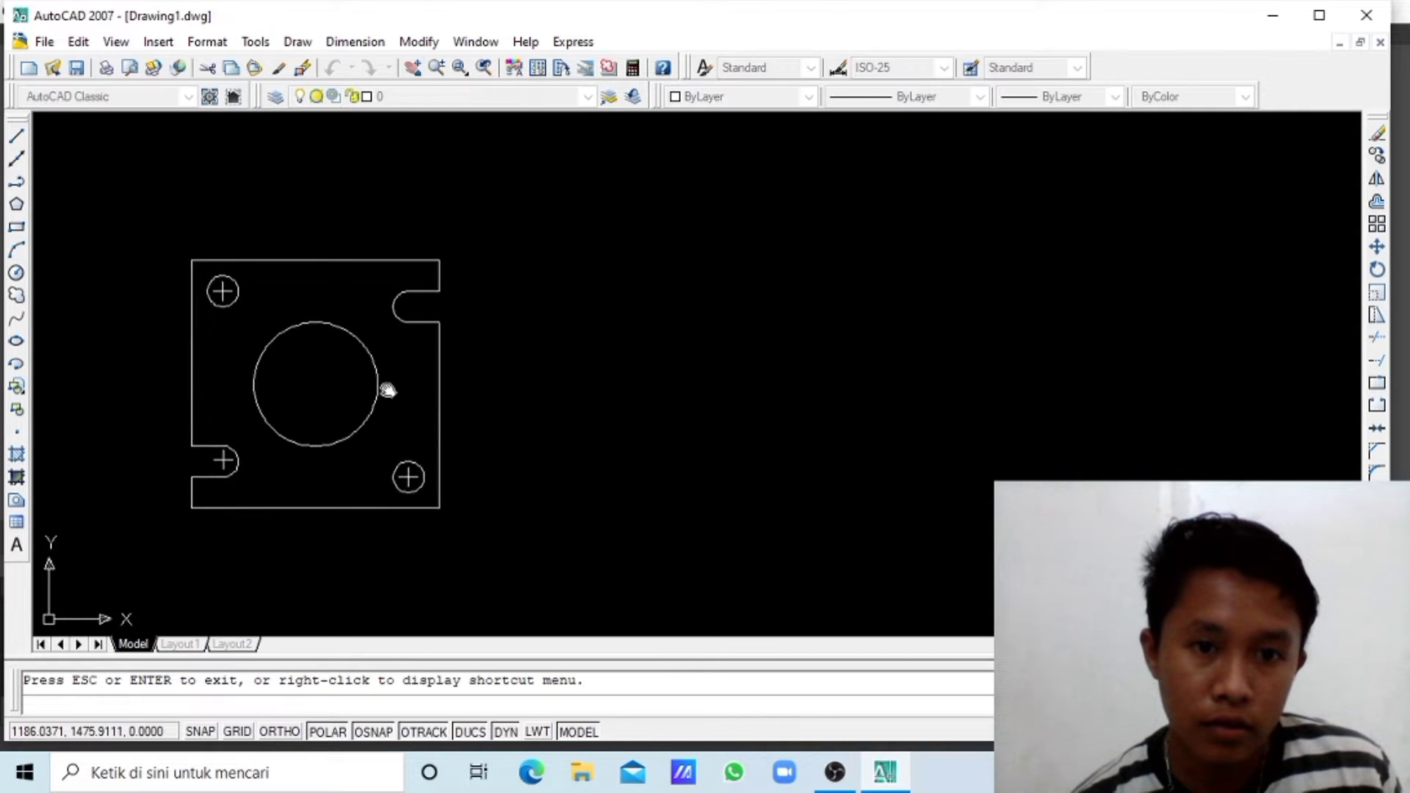
{"action": "scroll", "coordinate": [386, 393], "scroll_direction": "up", "scroll_amount": 4}
{"action": "left_click_drag", "start_coordinate": [387, 338], "coordinate": [381, 460]}
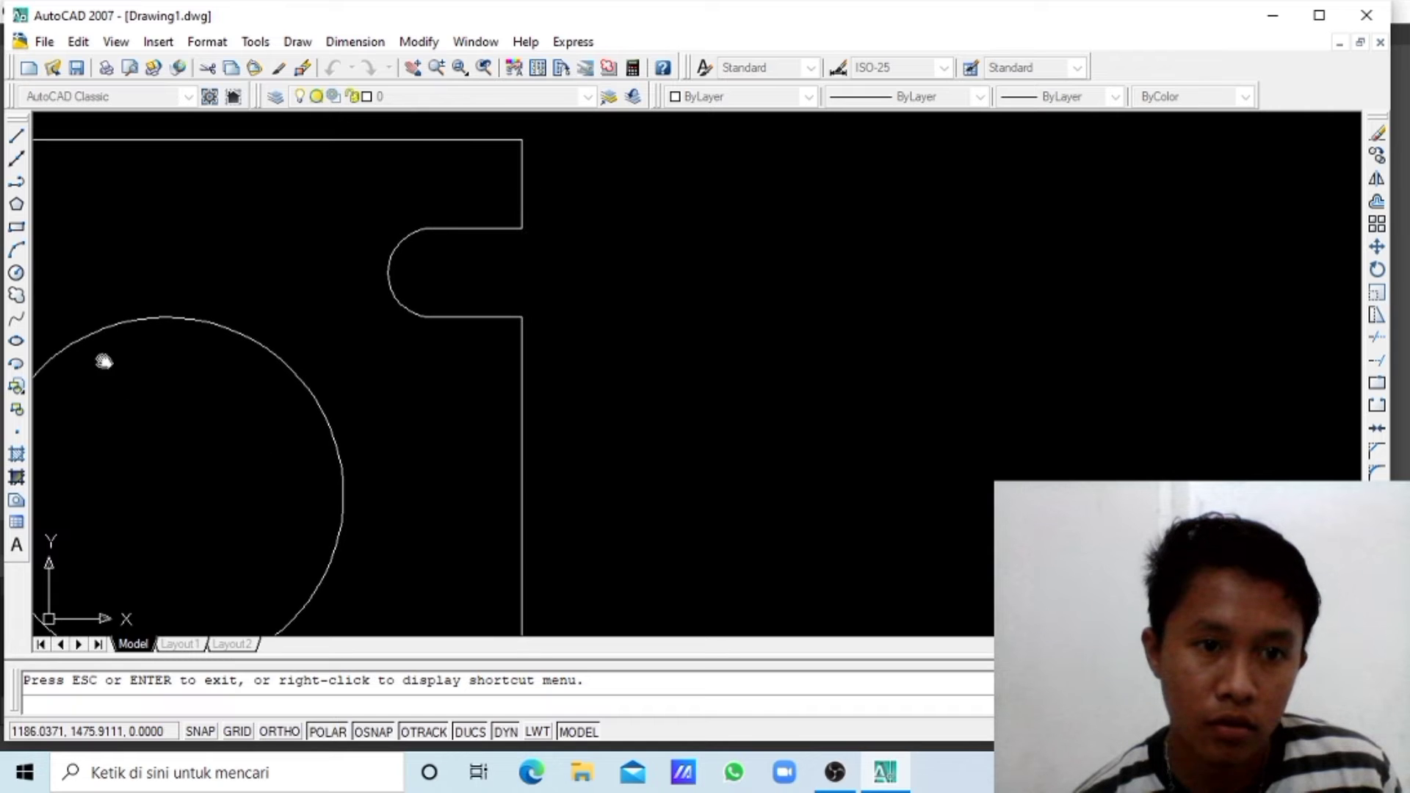
- Draw a cross of 1.5-unit strokes down, right, up and left inside the notch
{"action": "left_click", "coordinate": [18, 136]}
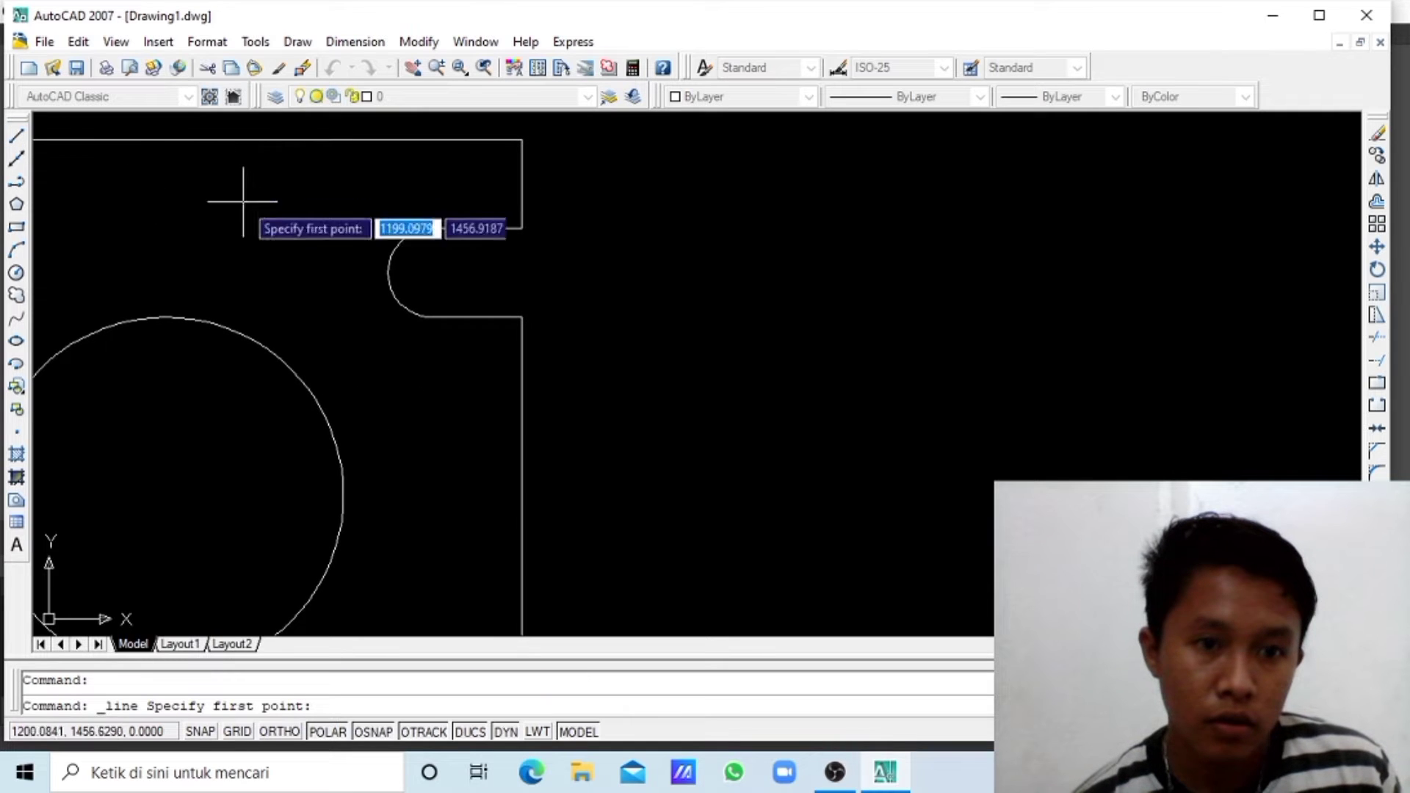
{"action": "left_click", "coordinate": [432, 272]}
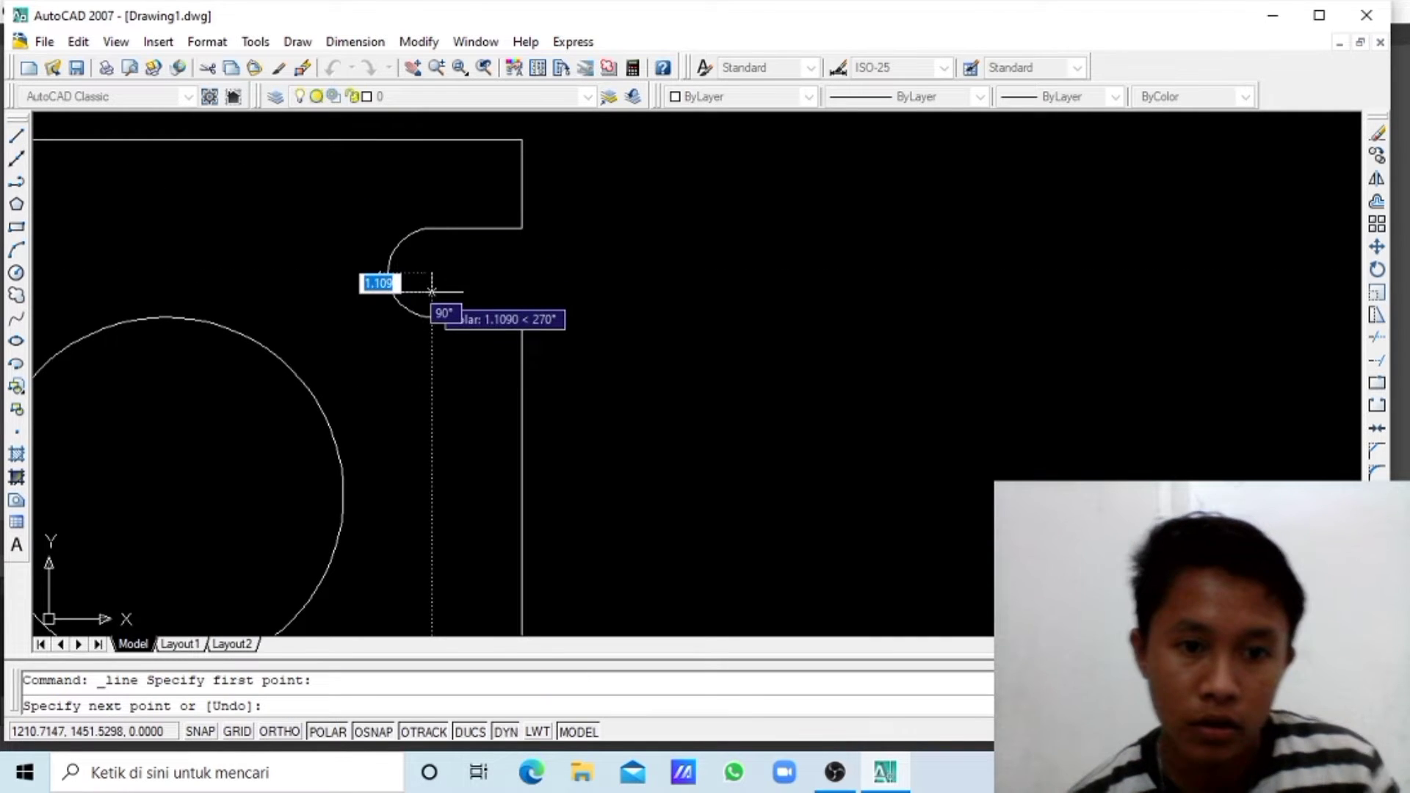
{"action": "type", "text": "1."}
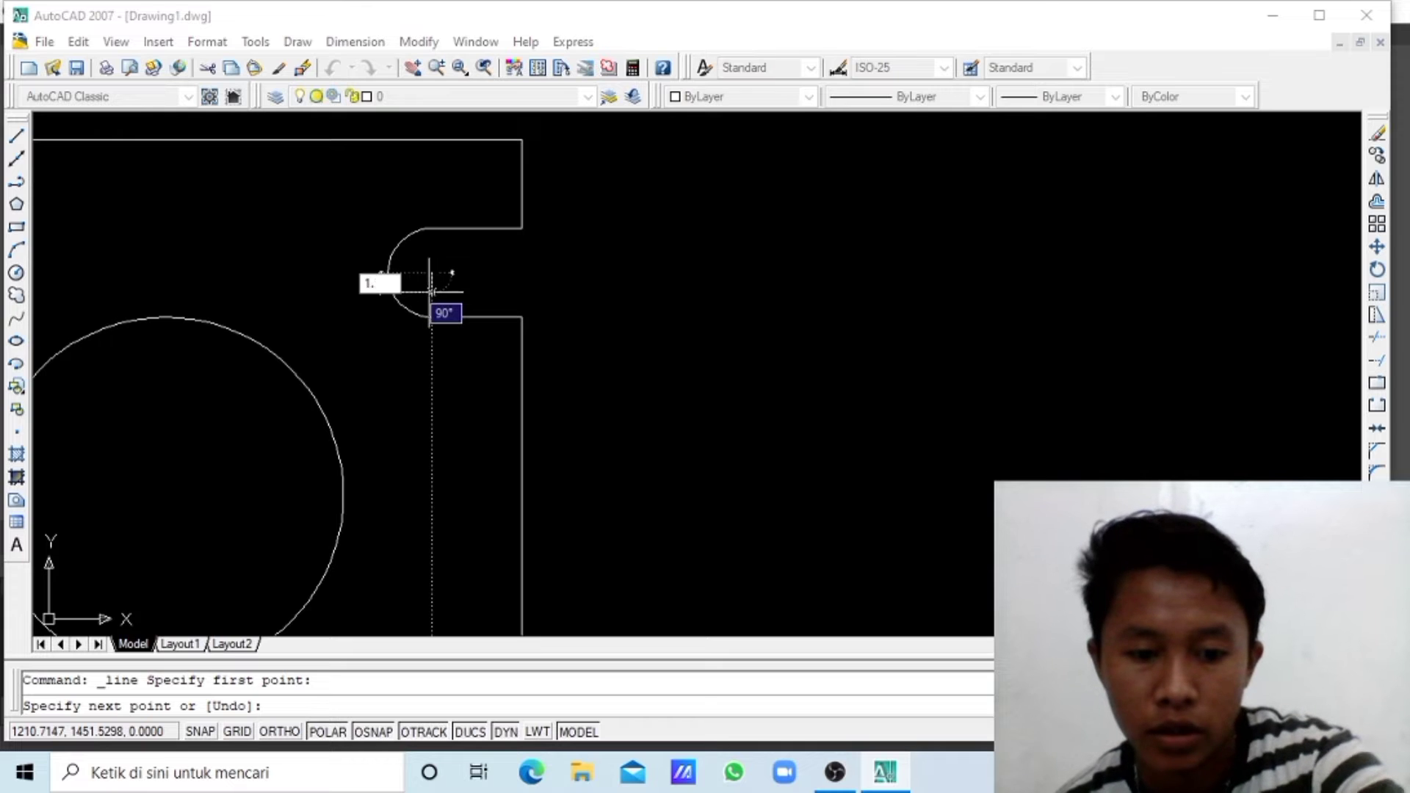
{"action": "type", "text": "5"}
{"action": "key", "text": "Return"}
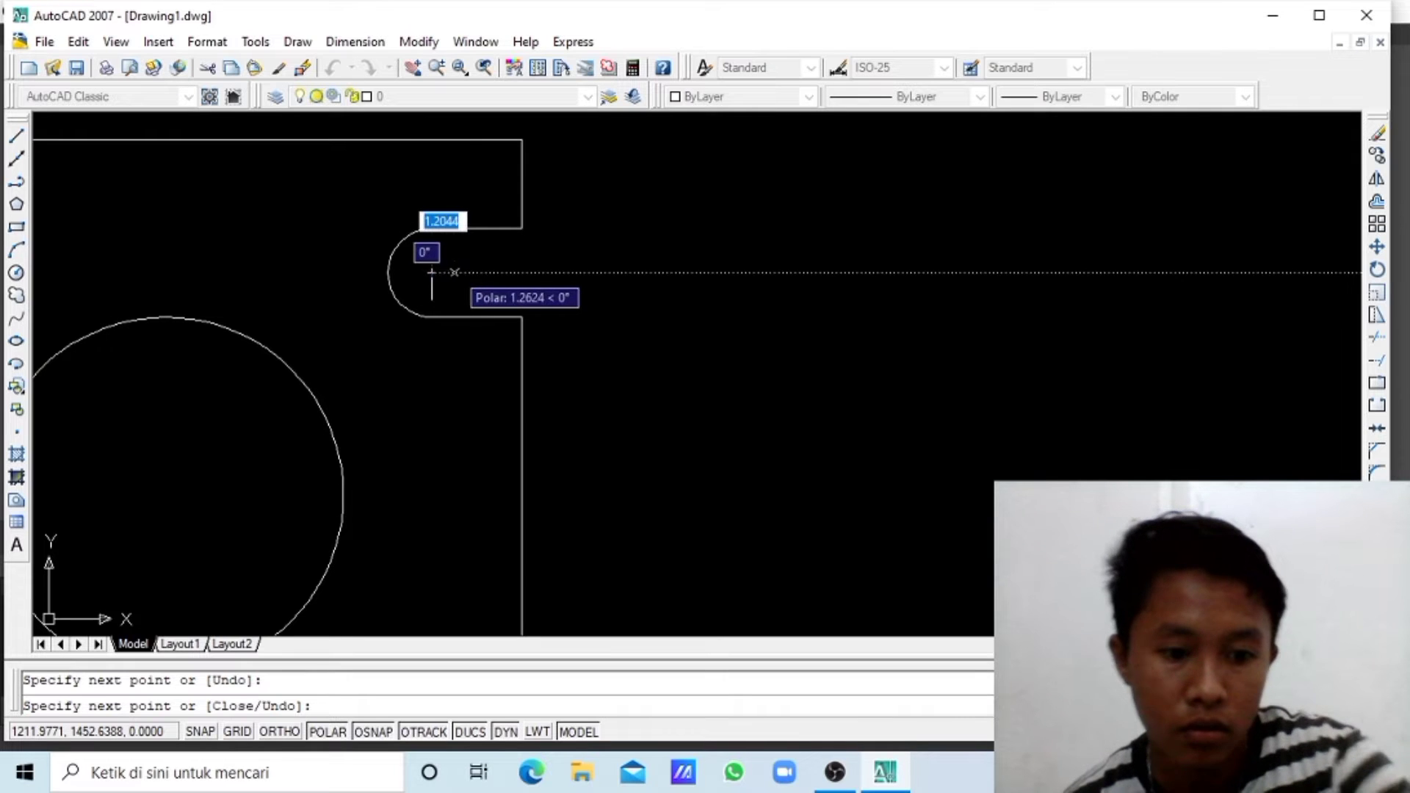
{"action": "type", "text": "1.5"}
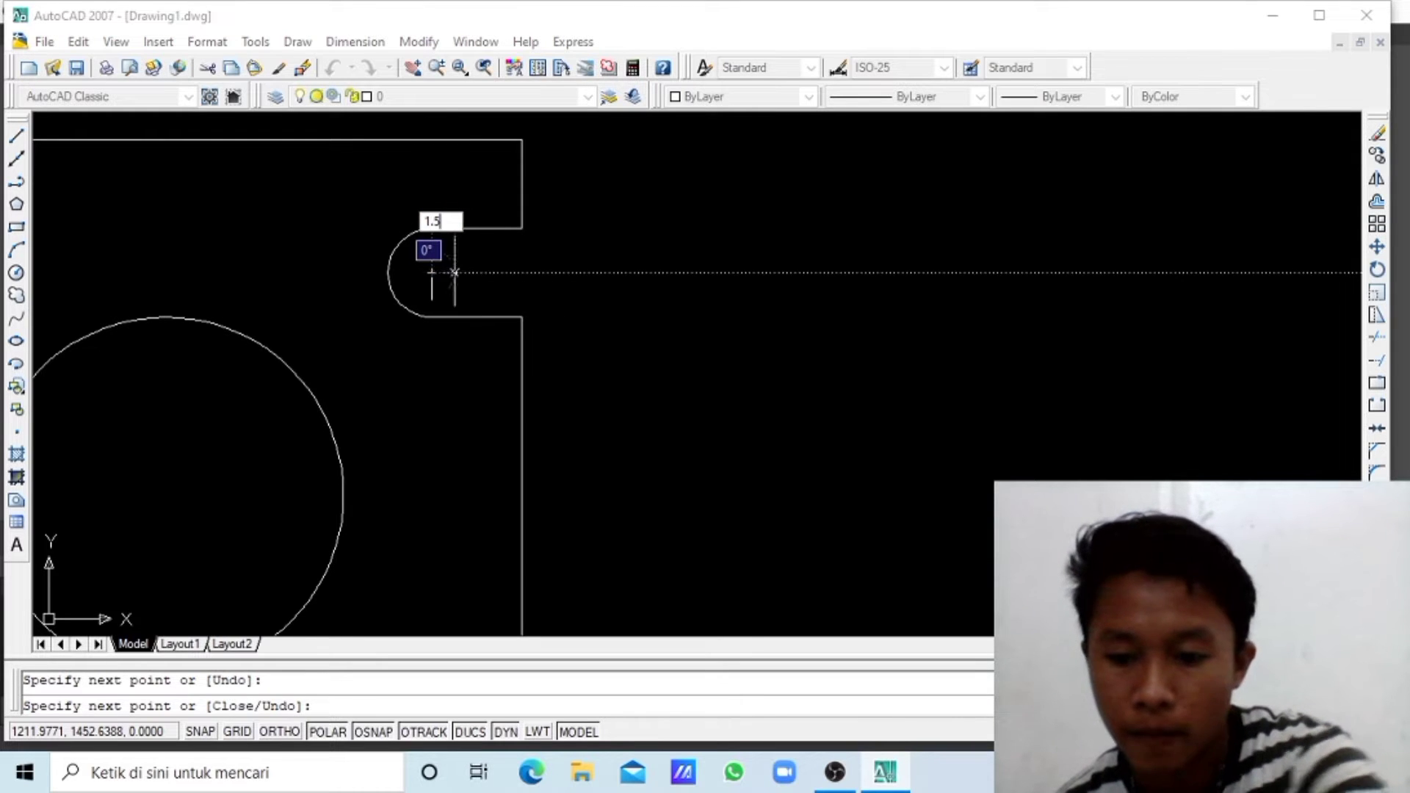
{"action": "key", "text": "Return"}
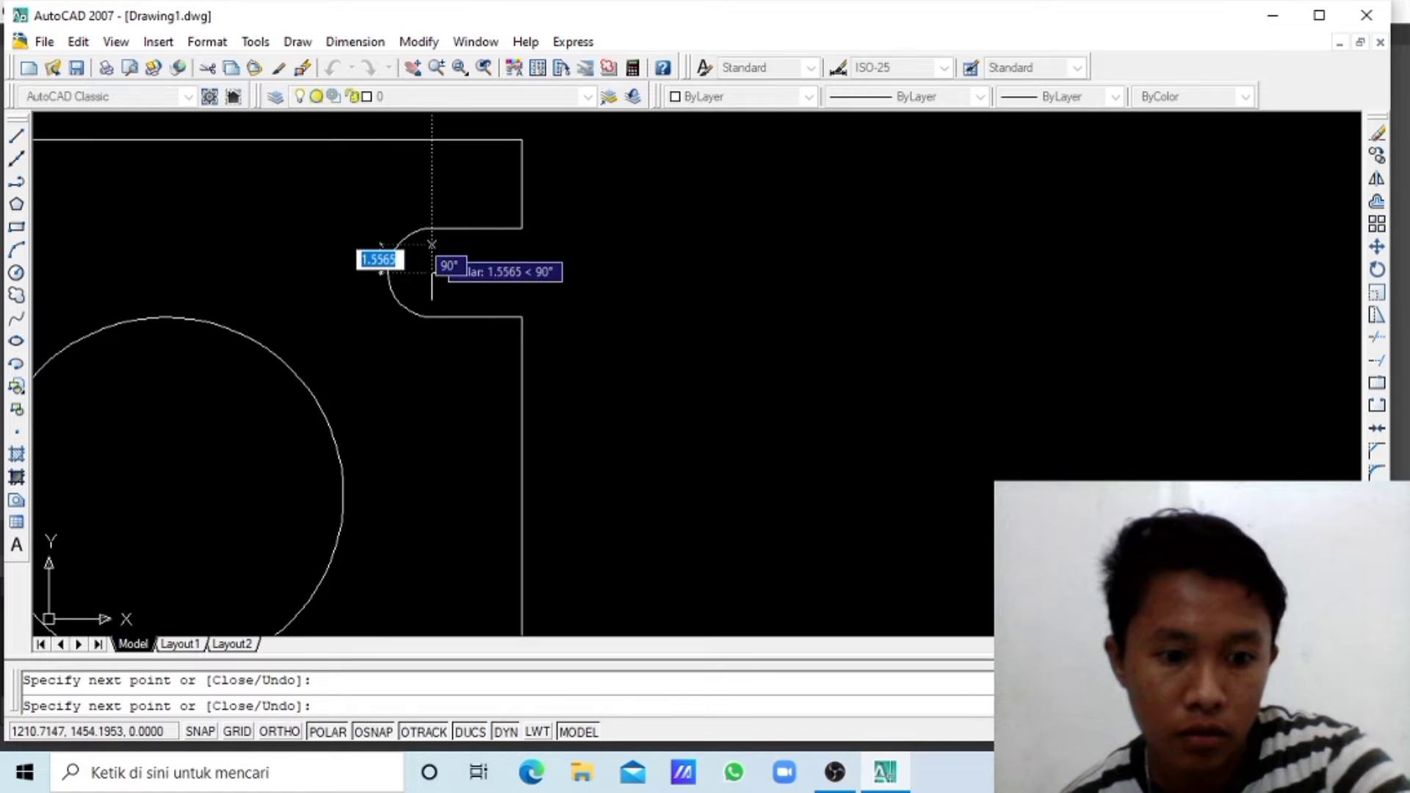
{"action": "type", "text": "1."}
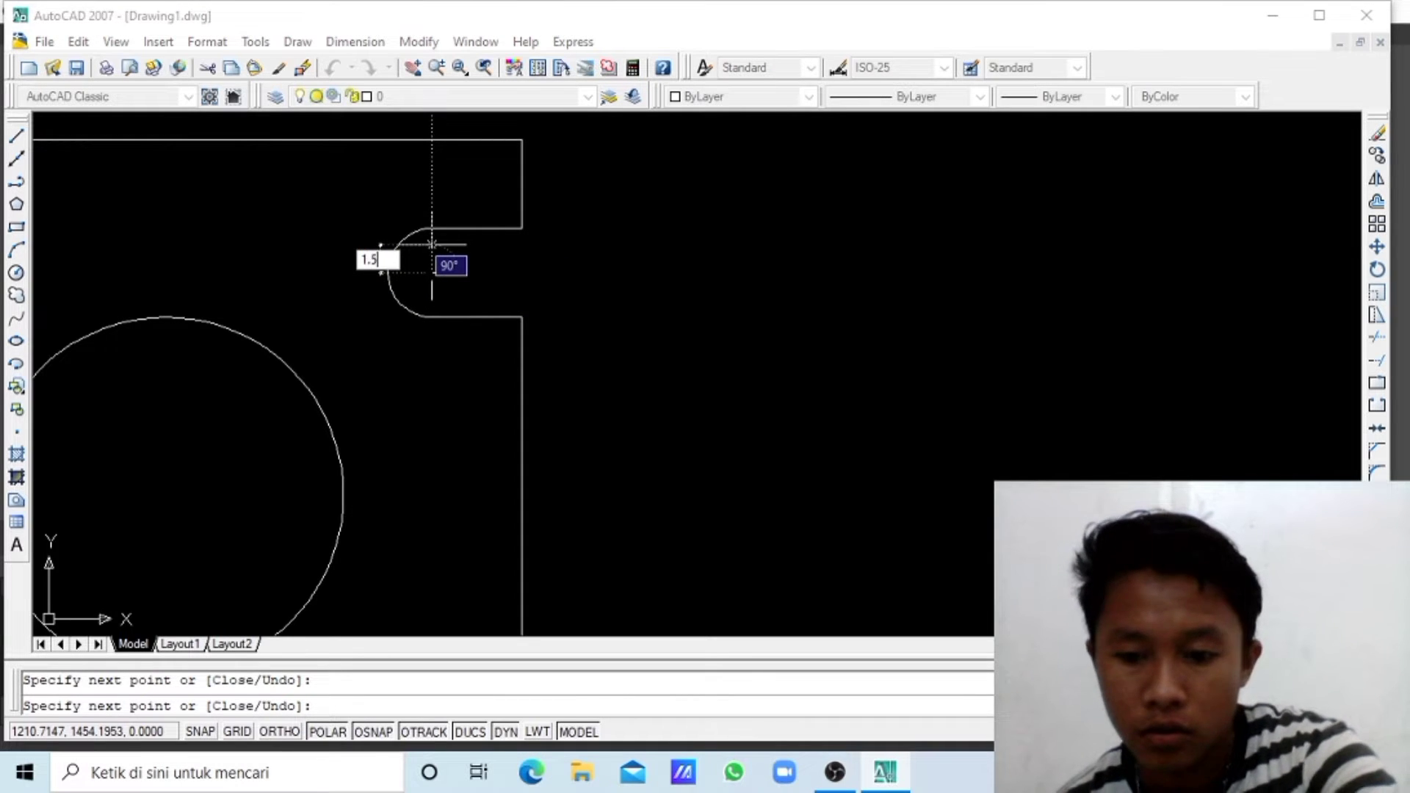
{"action": "key", "text": "Return"}
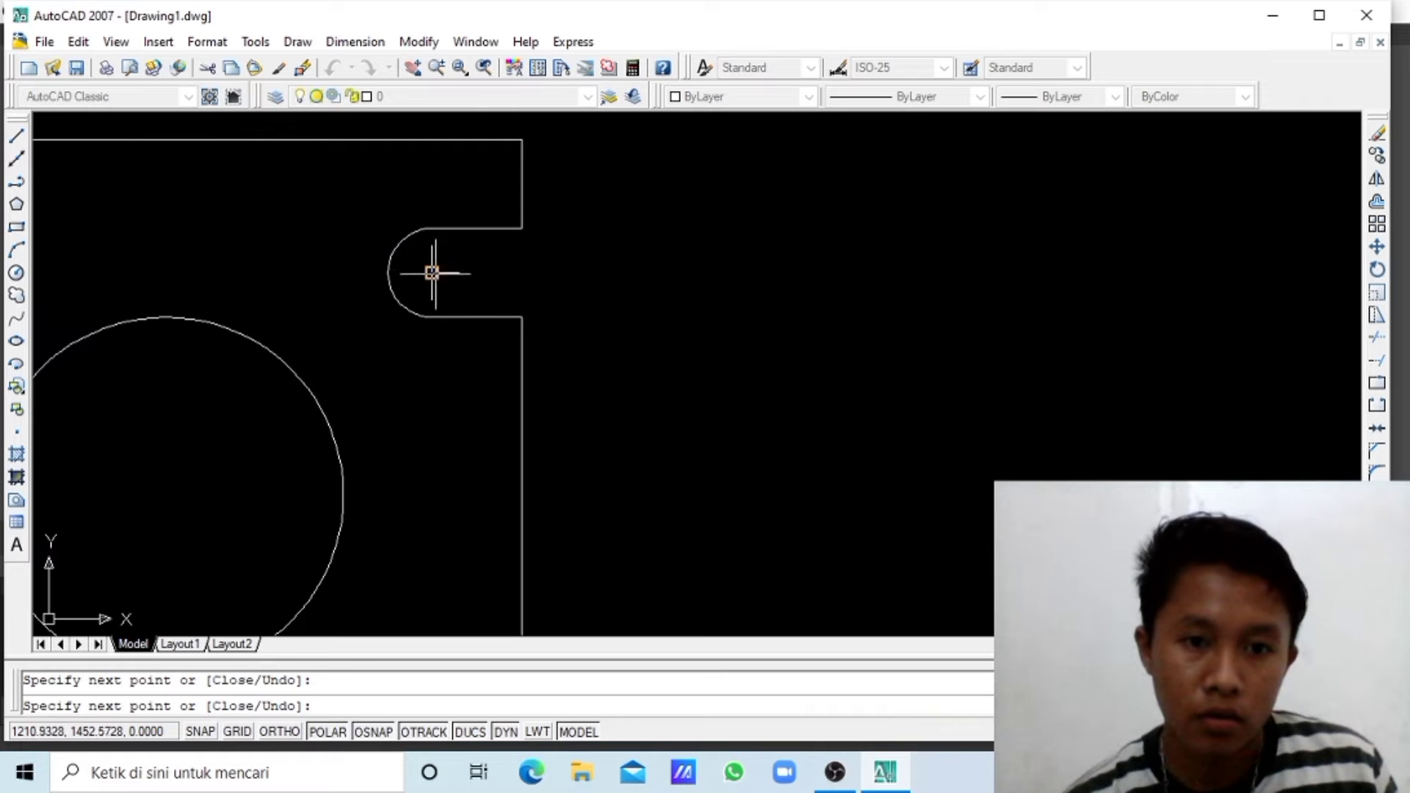
{"action": "type", "text": "1"}
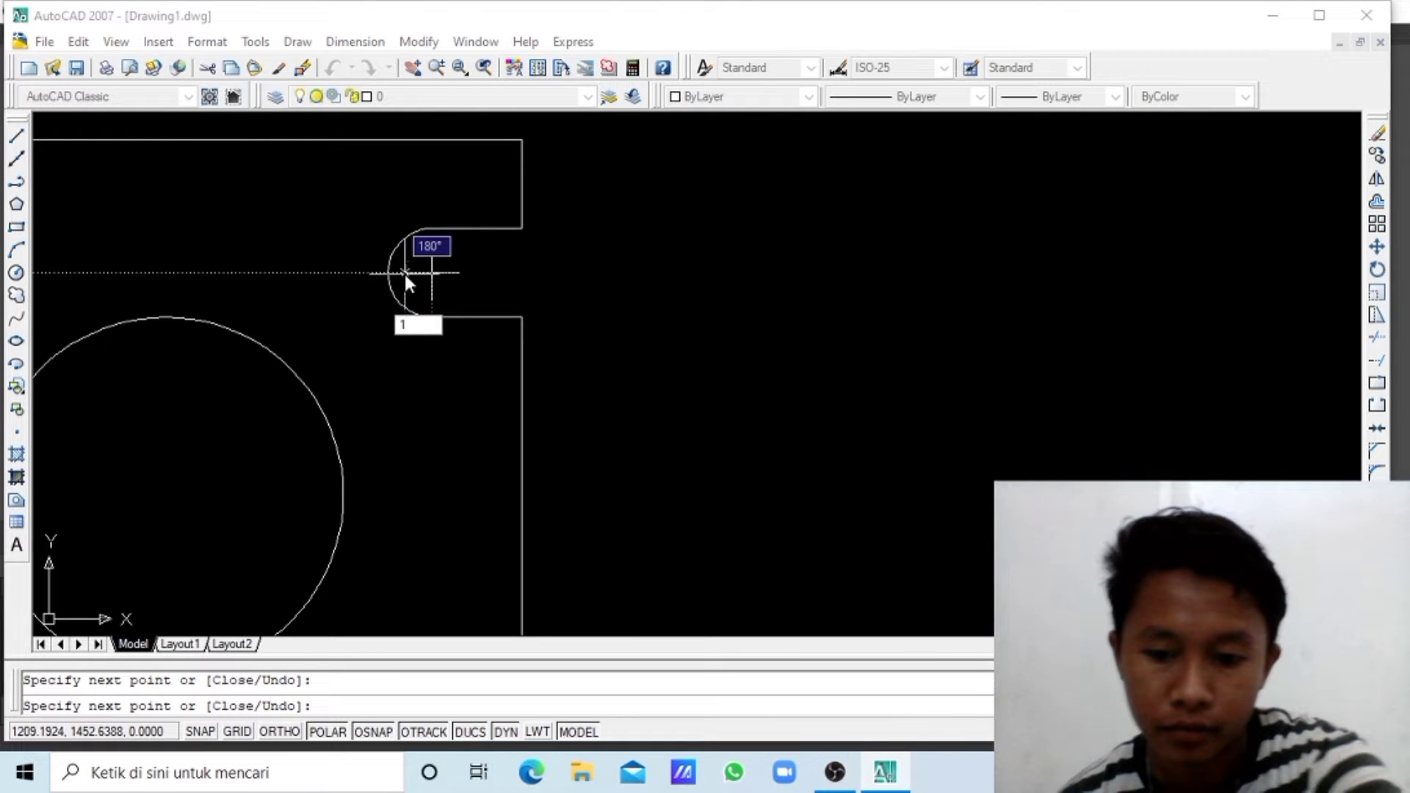
{"action": "type", "text": ".5"}
{"action": "key", "text": "Return"}
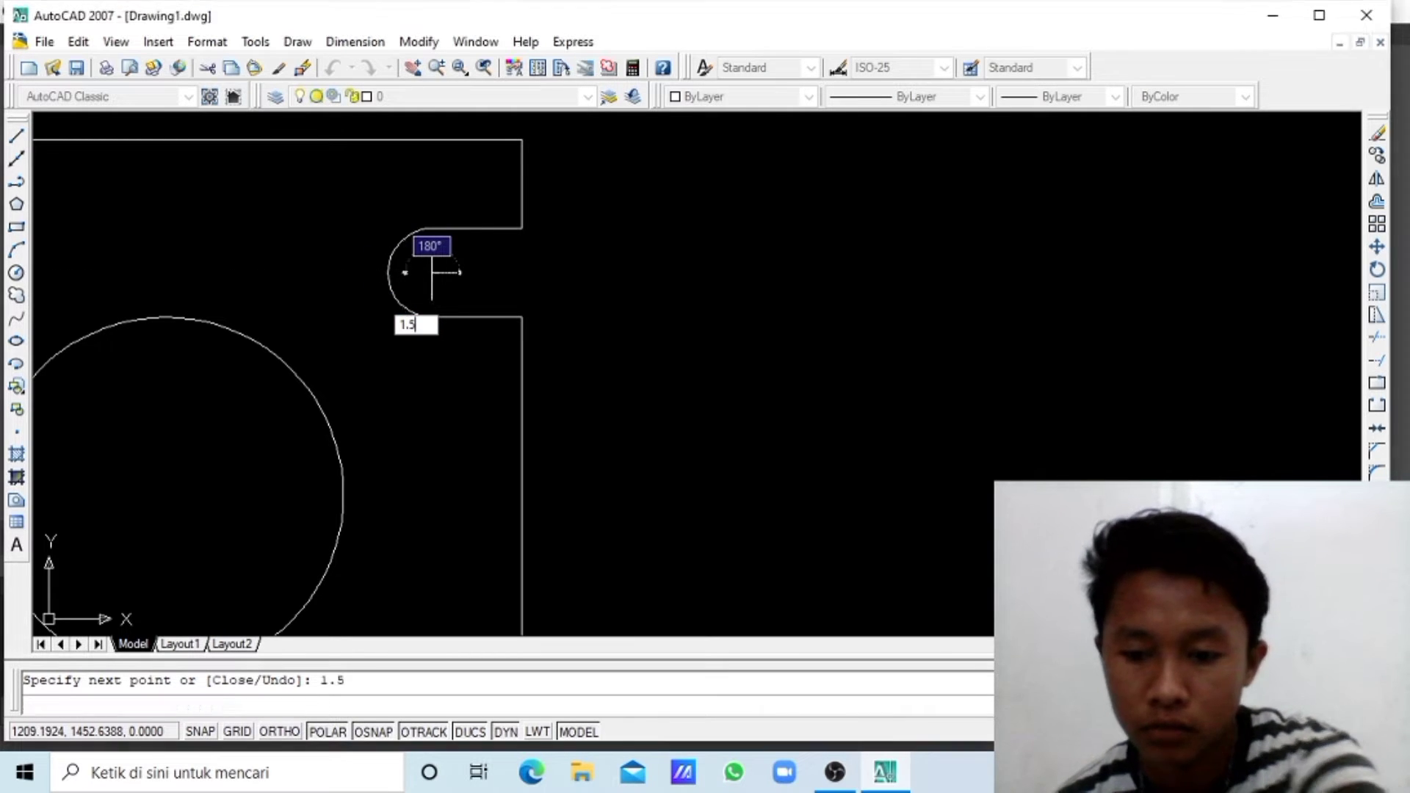
{"action": "key", "text": "Escape"}
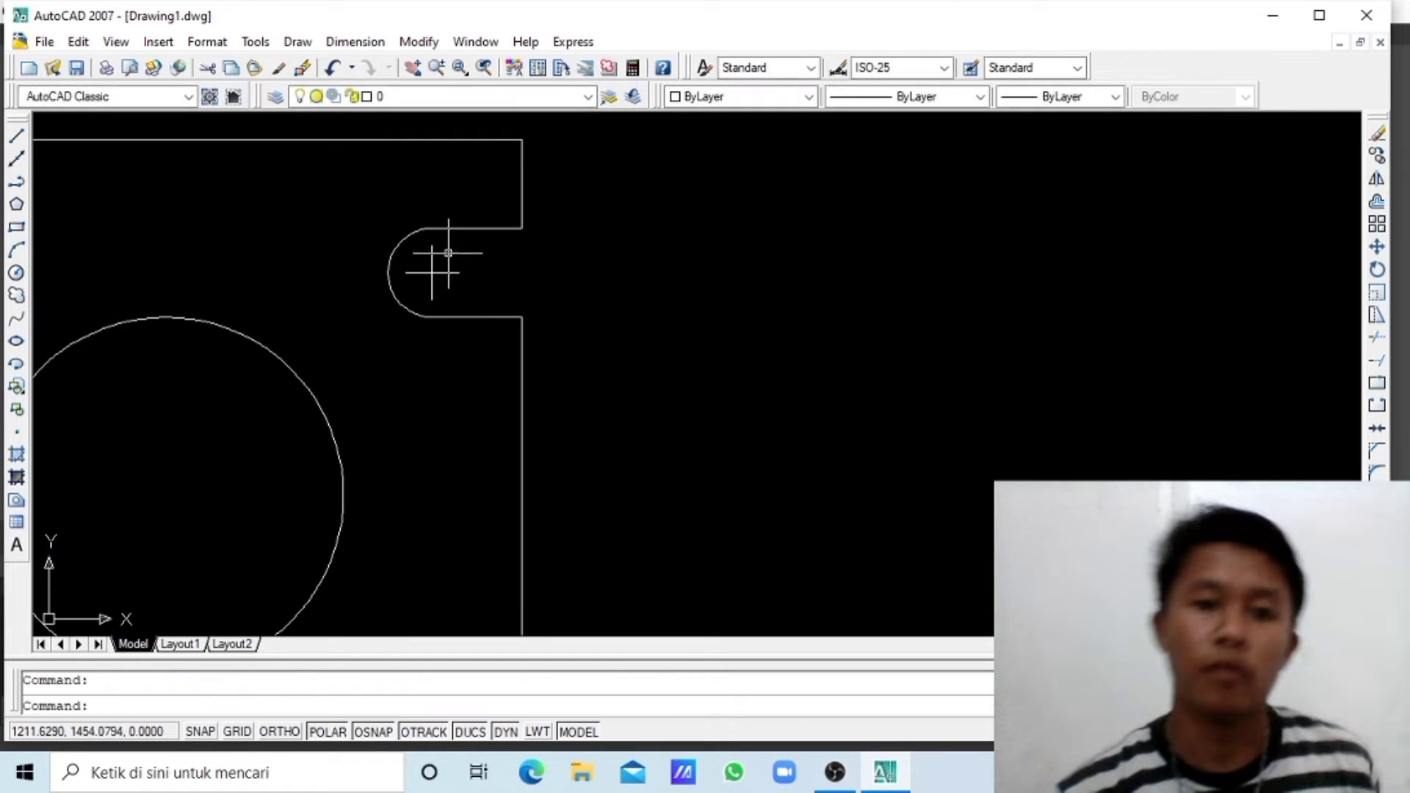
{"action": "scroll", "coordinate": [426, 147], "scroll_direction": "down", "scroll_amount": 4}
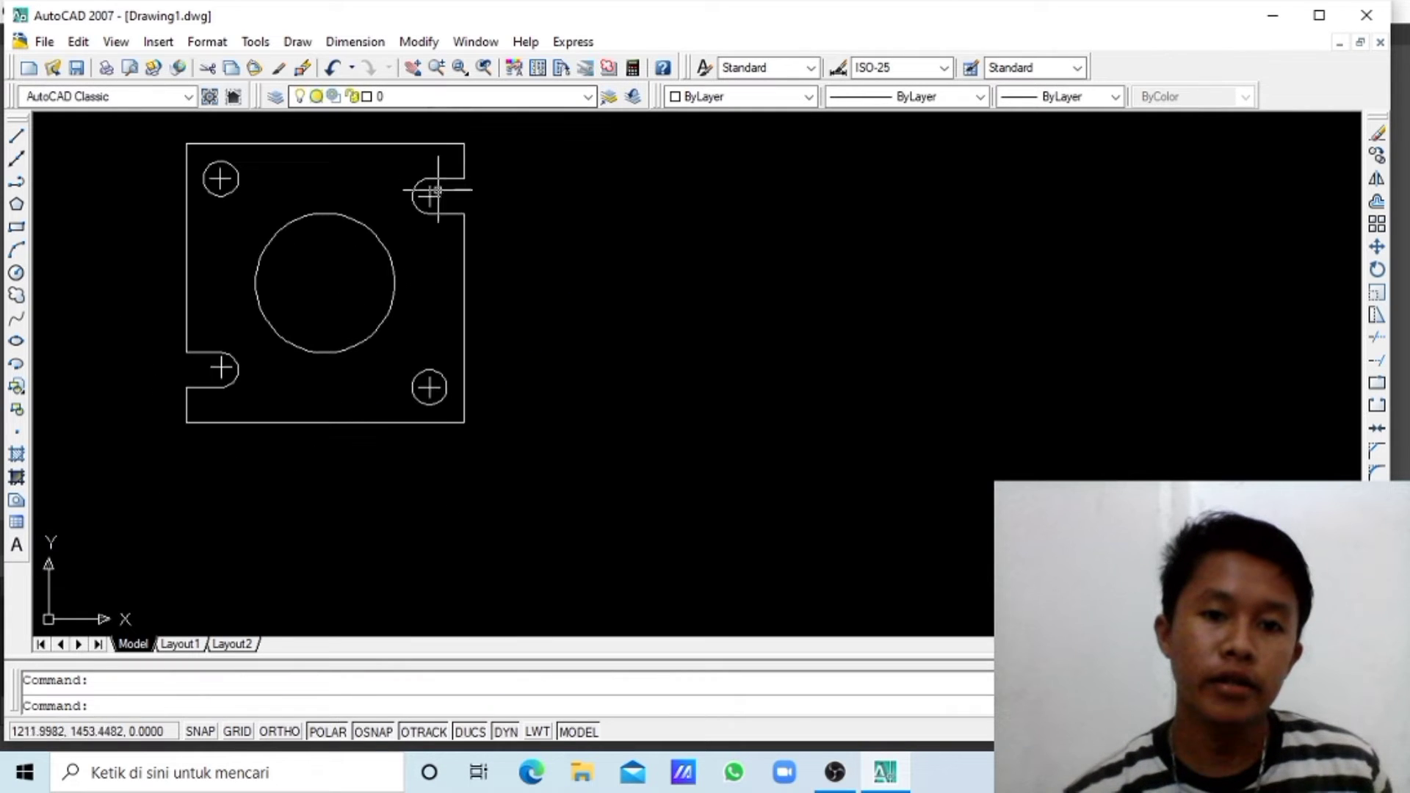
- Bring the large central circle into view and draw the vertical arms of its centre mark
{"action": "left_click", "coordinate": [414, 68]}
{"action": "left_click_drag", "start_coordinate": [372, 315], "coordinate": [604, 378]}
{"action": "scroll", "coordinate": [609, 379], "scroll_direction": "up", "scroll_amount": 2}
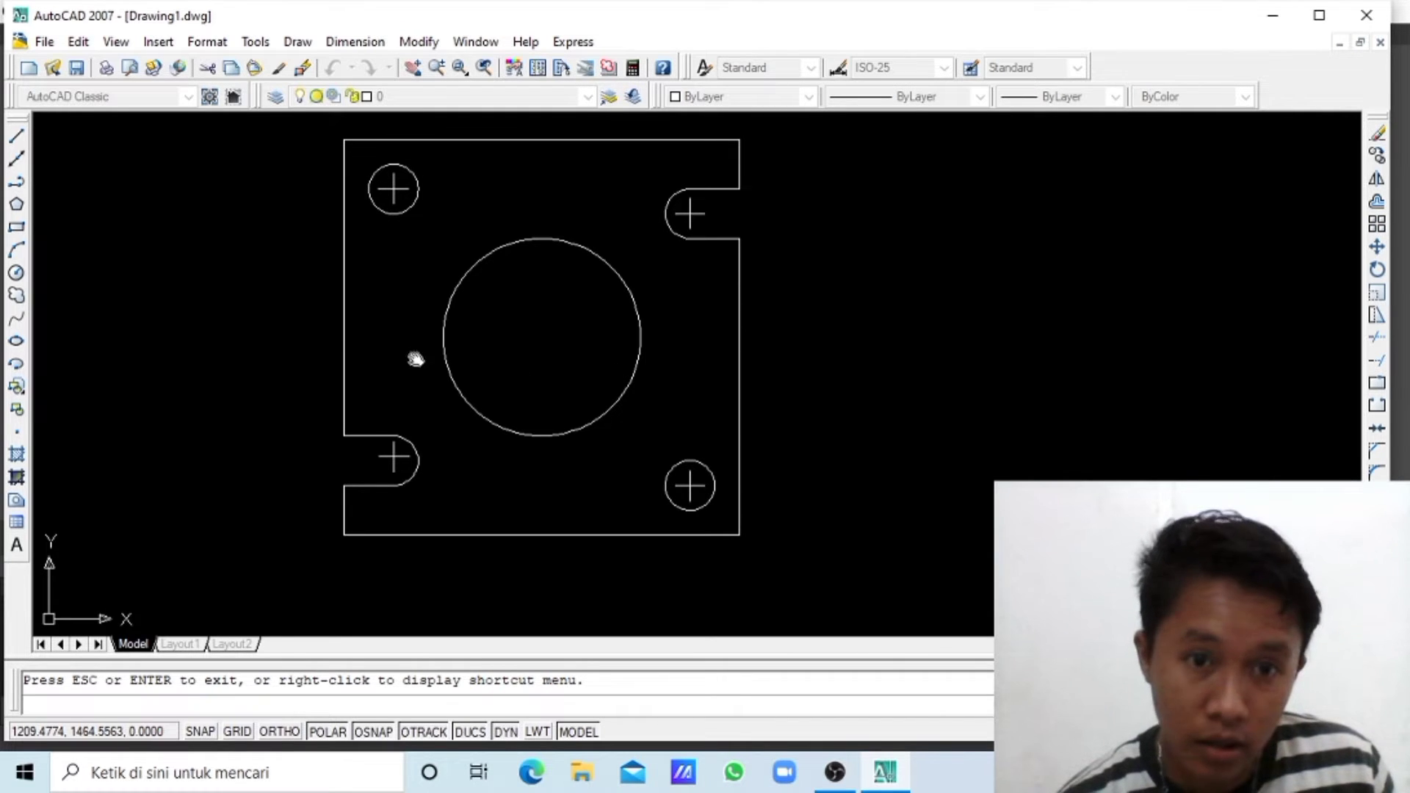
{"action": "left_click", "coordinate": [15, 137]}
{"action": "scroll", "coordinate": [534, 283], "scroll_direction": "up", "scroll_amount": 2}
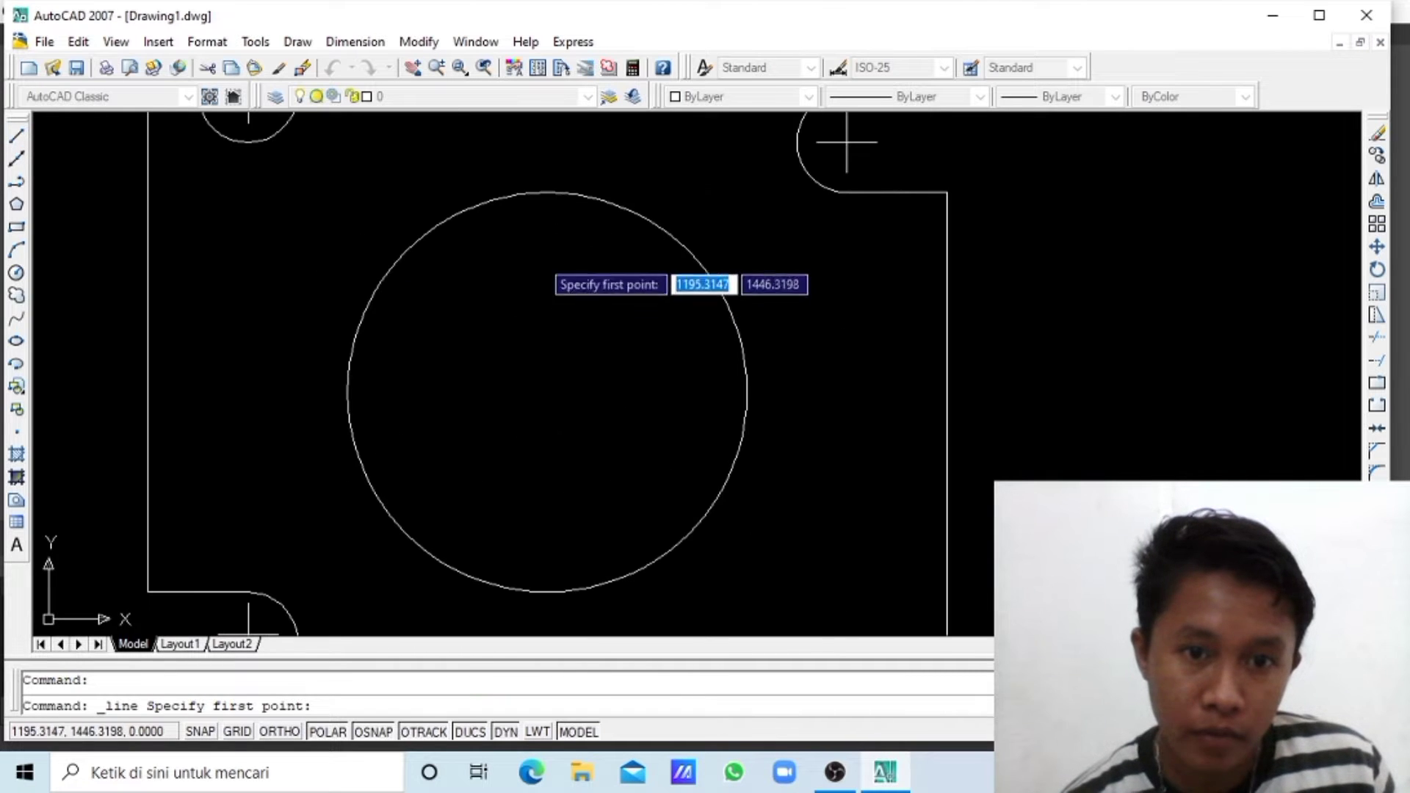
{"action": "left_click", "coordinate": [547, 392]}
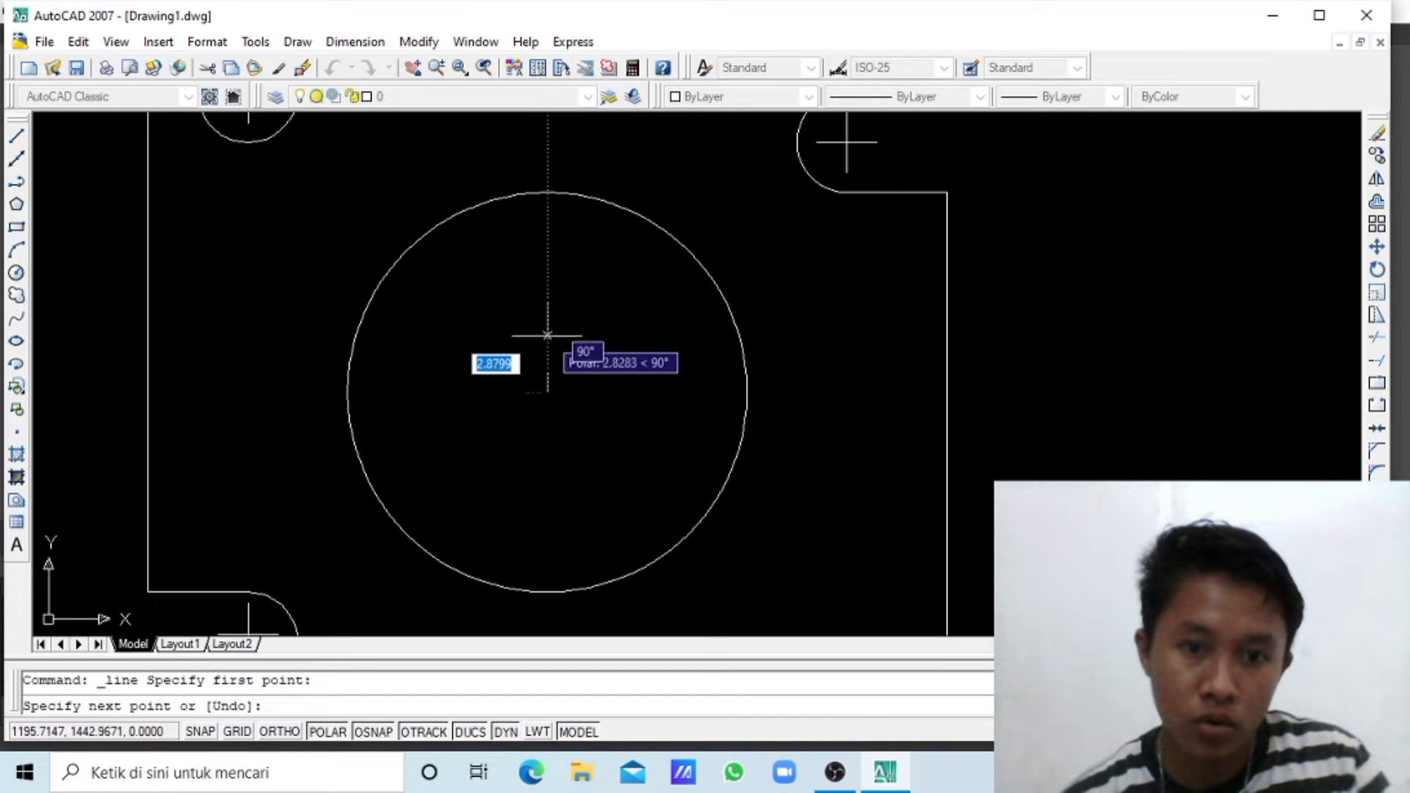
{"action": "type", "text": "2"}
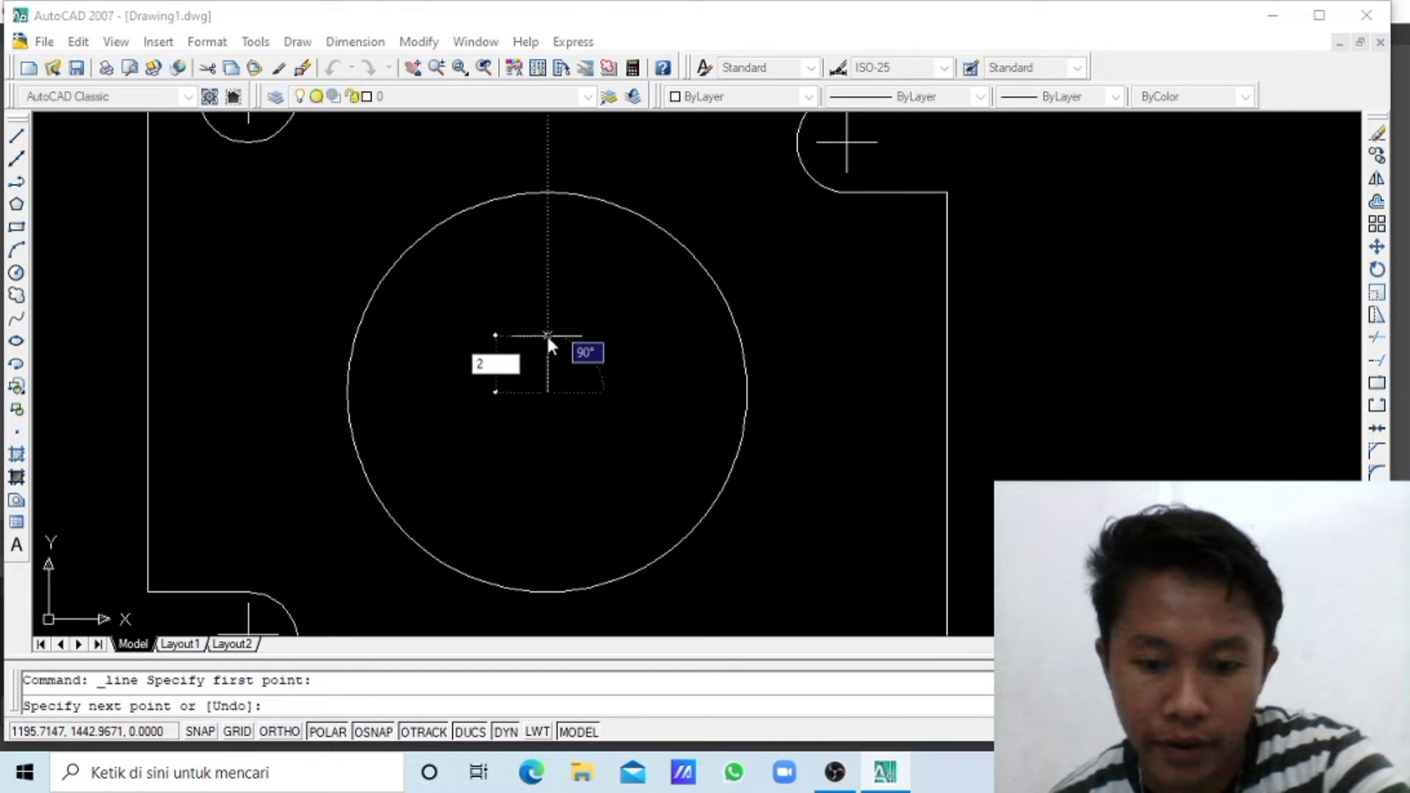
{"action": "type", "text": ".8"}
{"action": "key", "text": "Return"}
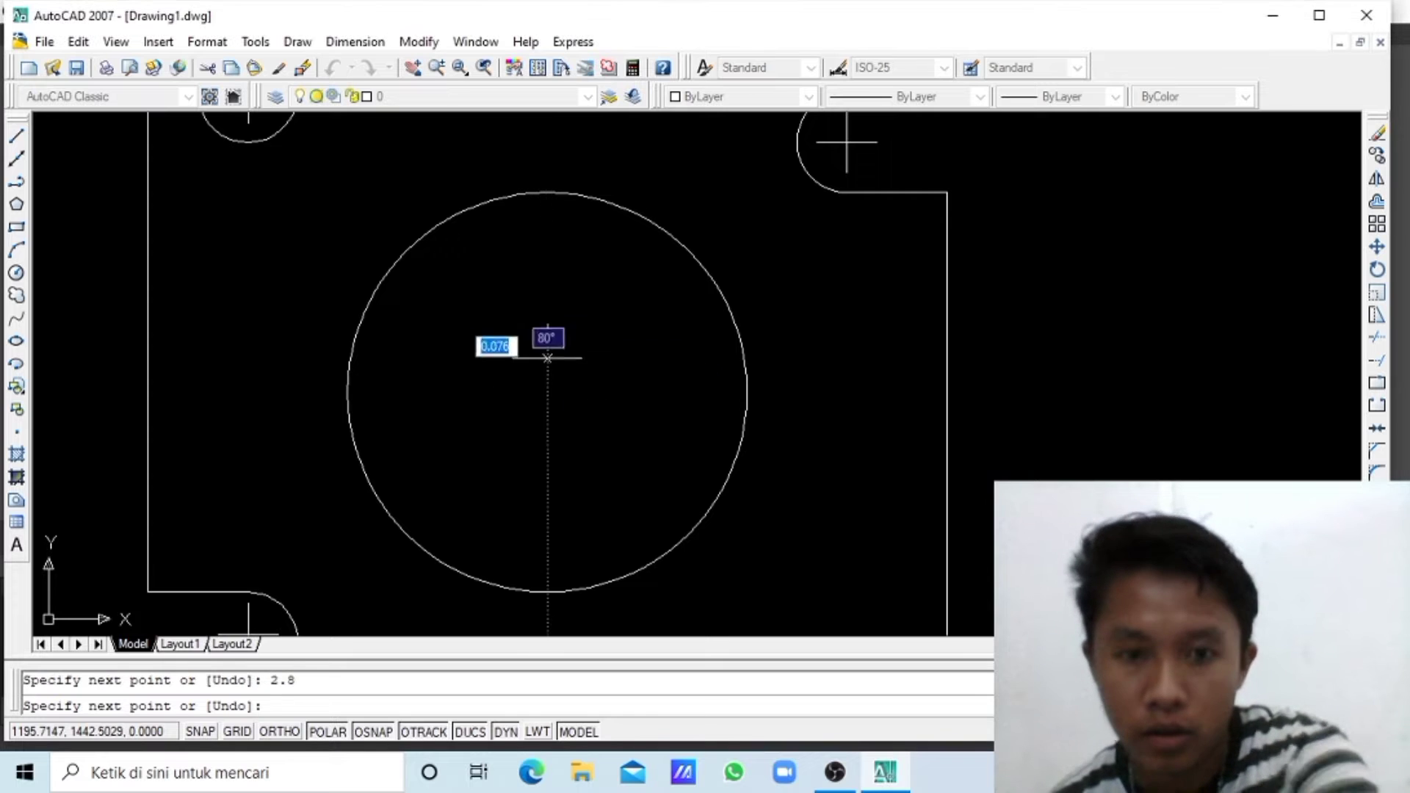
{"action": "left_click", "coordinate": [547, 396]}
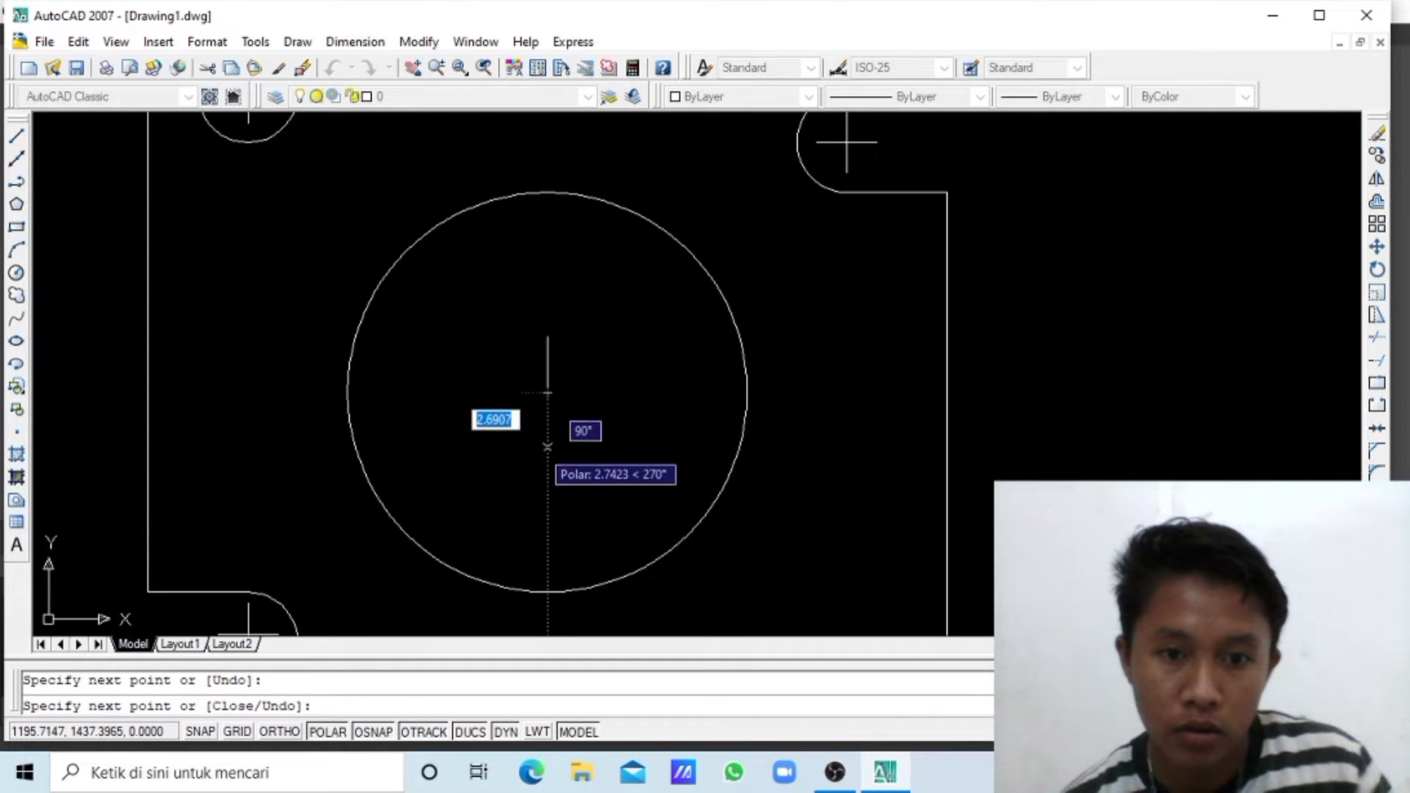
{"action": "type", "text": "2"}
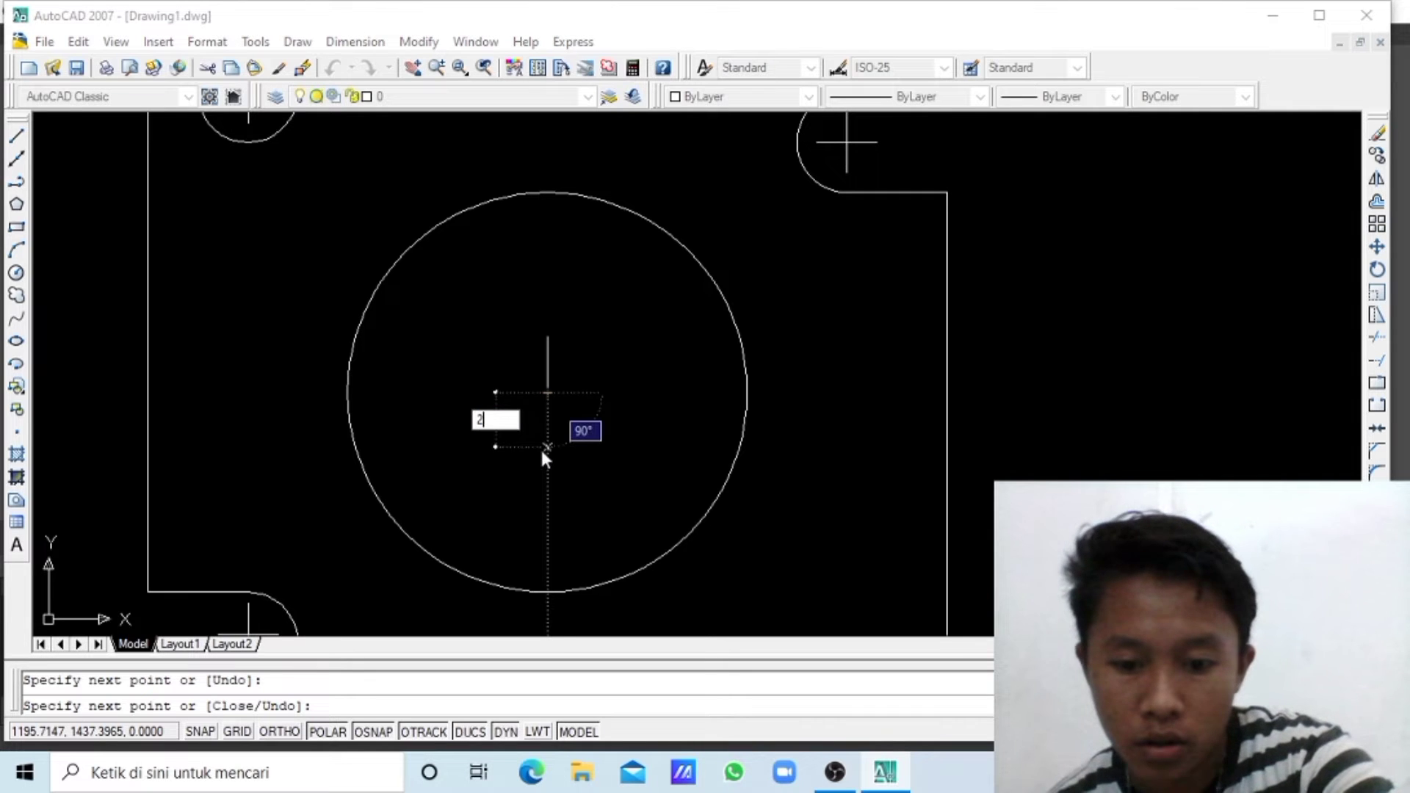
{"action": "type", "text": ".8"}
{"action": "key", "text": "Return"}
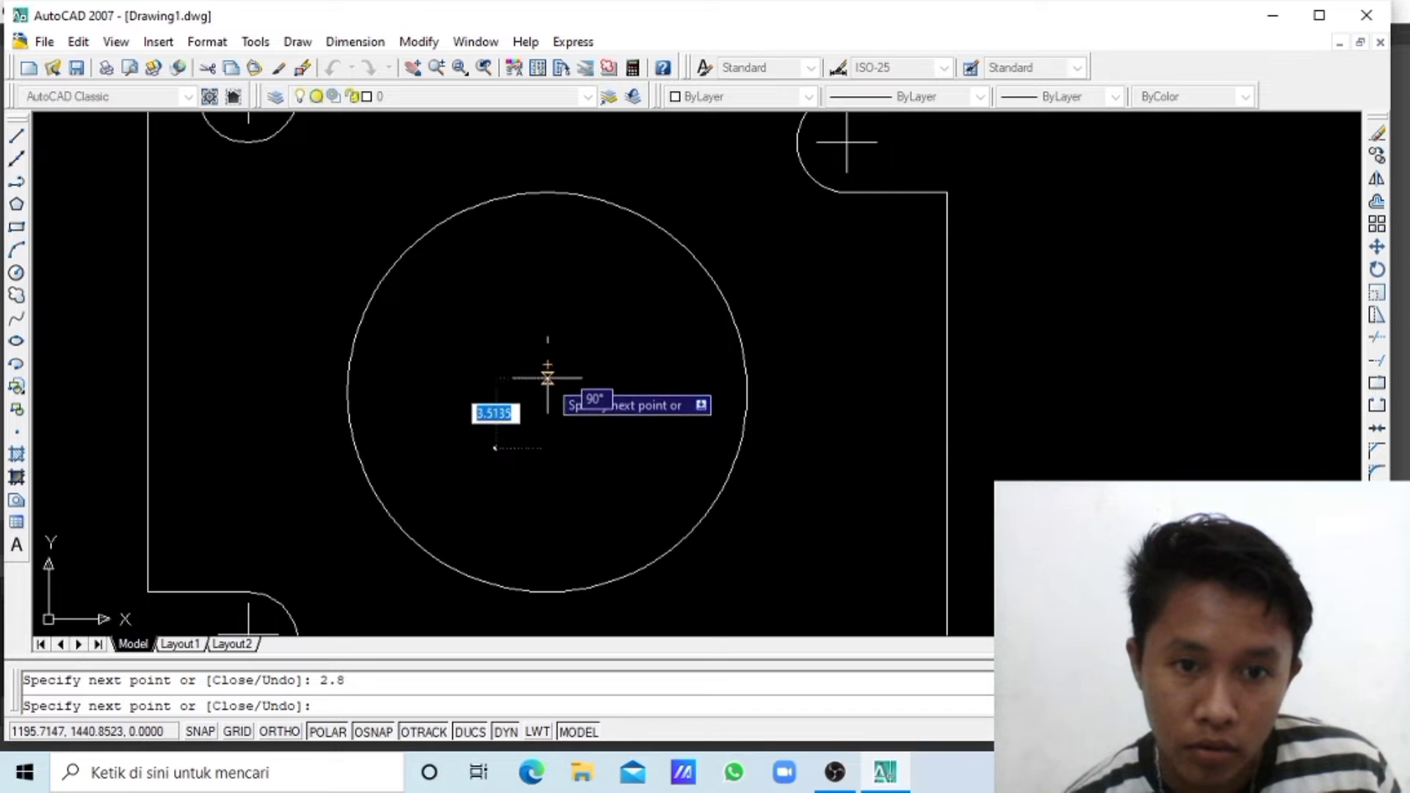
- Draw the horizontal 2.5-unit arms to complete the large circle's centre-mark cross
{"action": "left_click", "coordinate": [548, 393]}
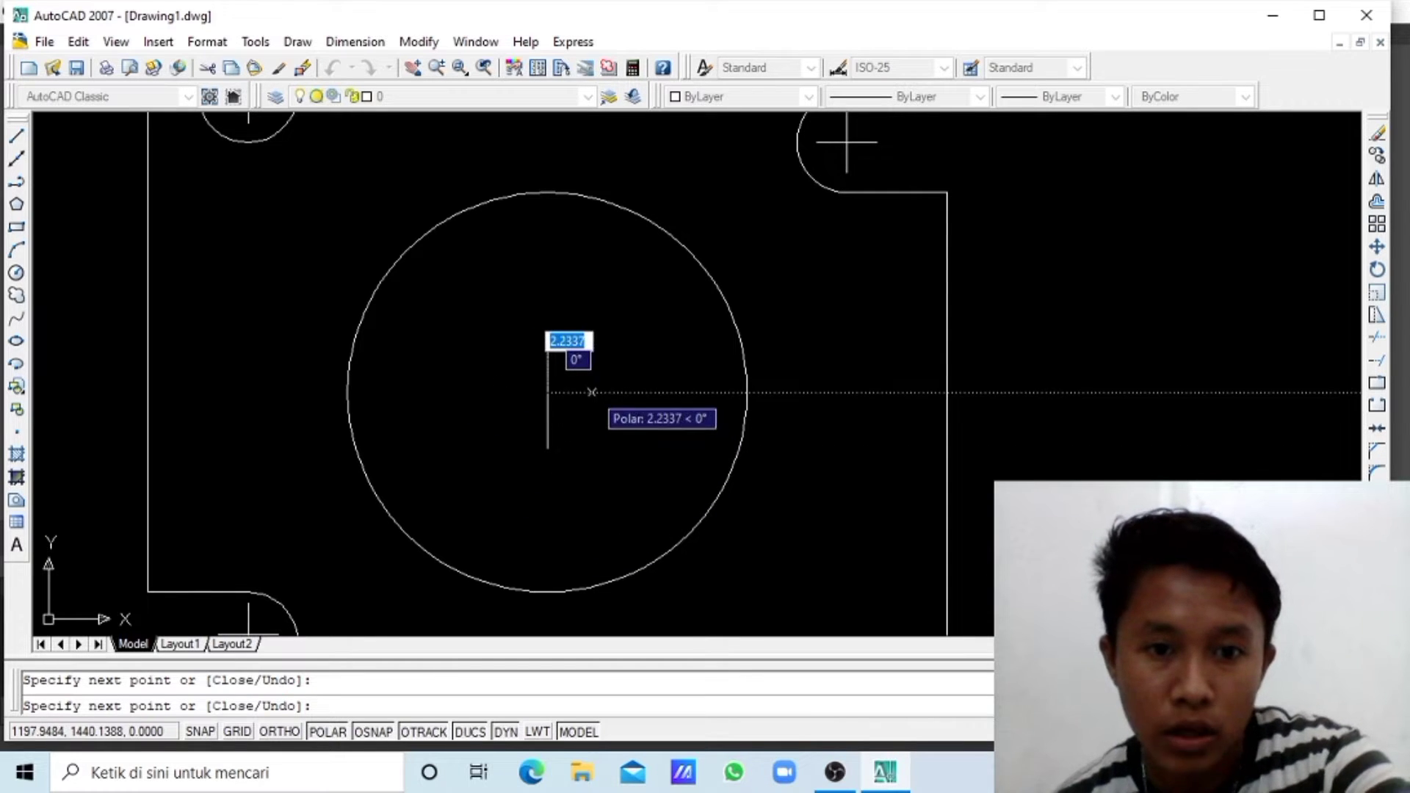
{"action": "type", "text": "2"}
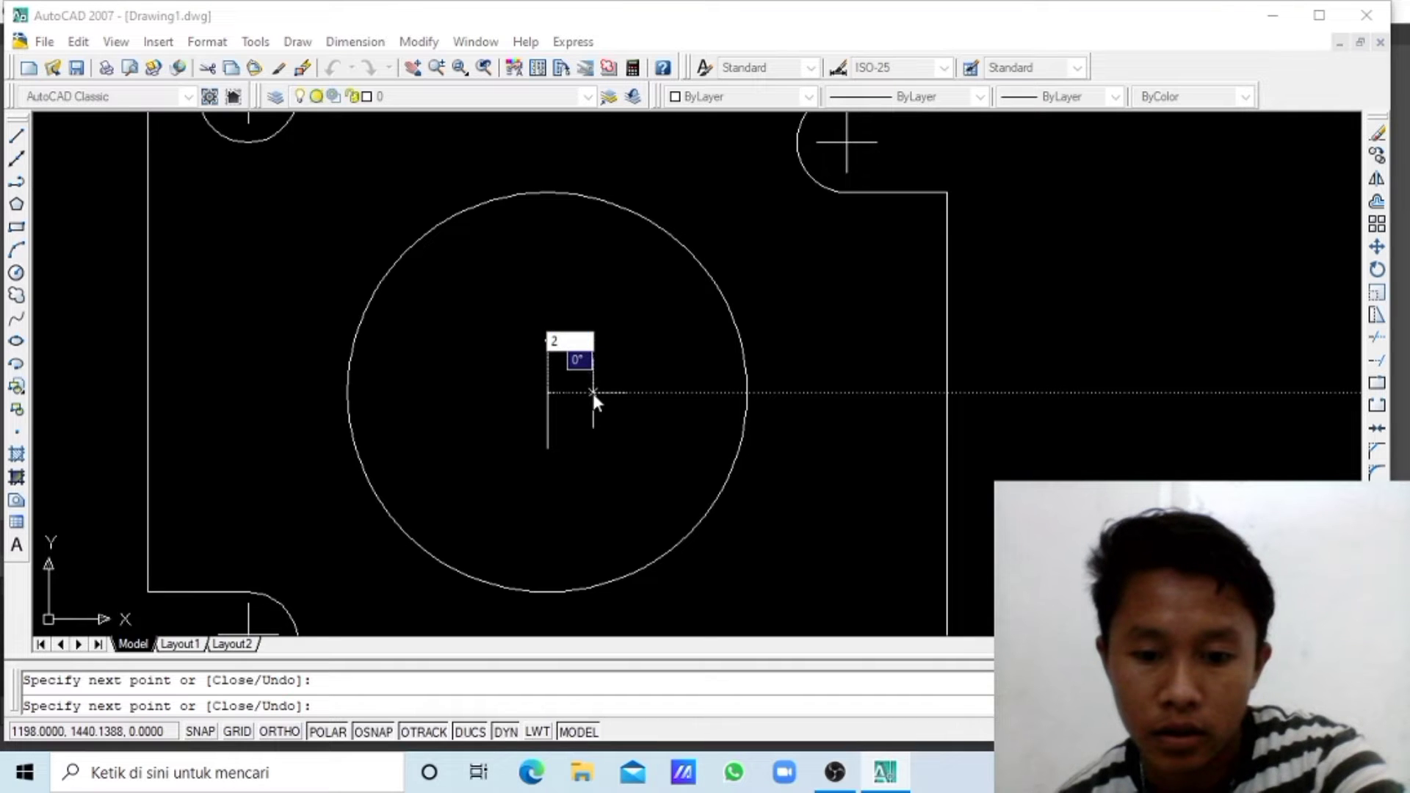
{"action": "type", "text": ".5"}
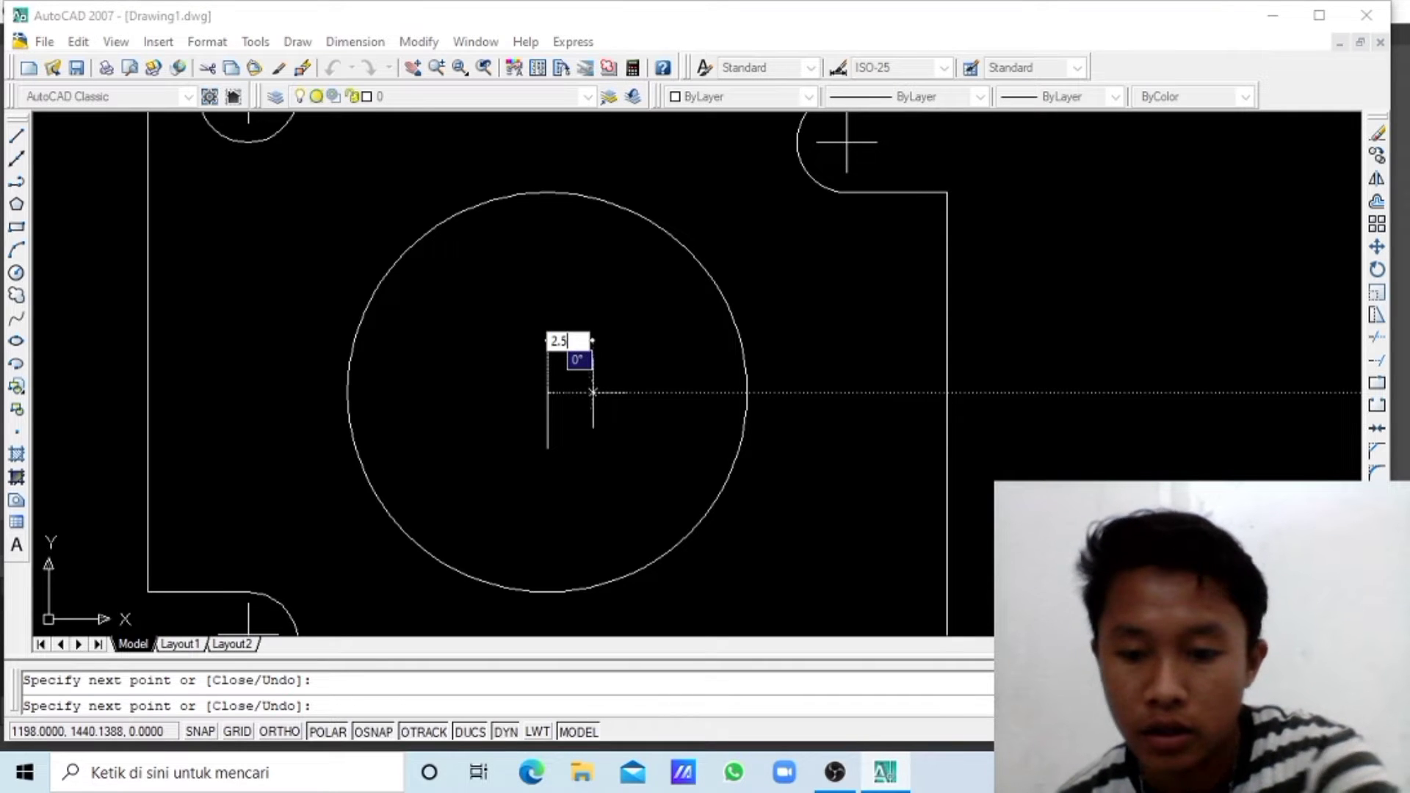
{"action": "key", "text": "Return"}
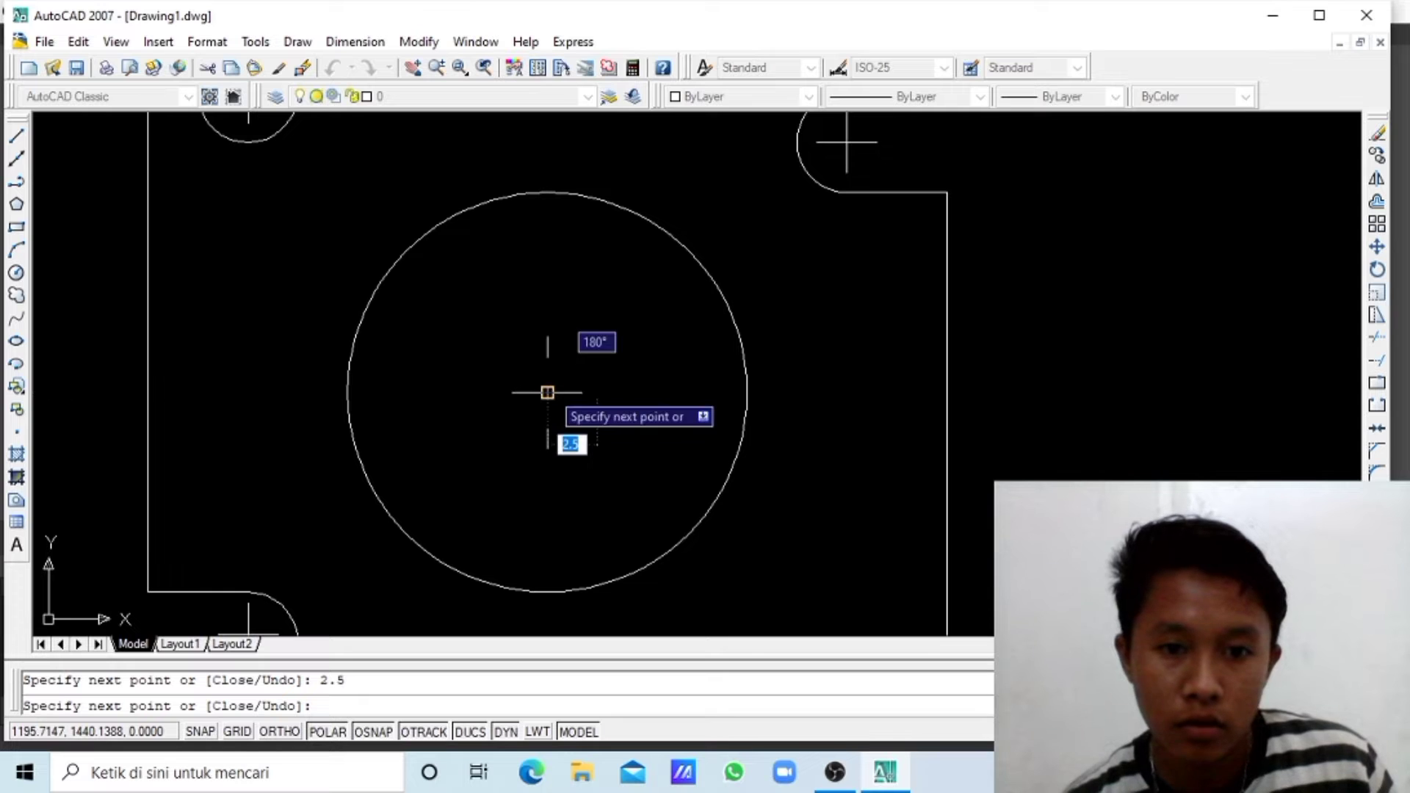
{"action": "left_click", "coordinate": [547, 392]}
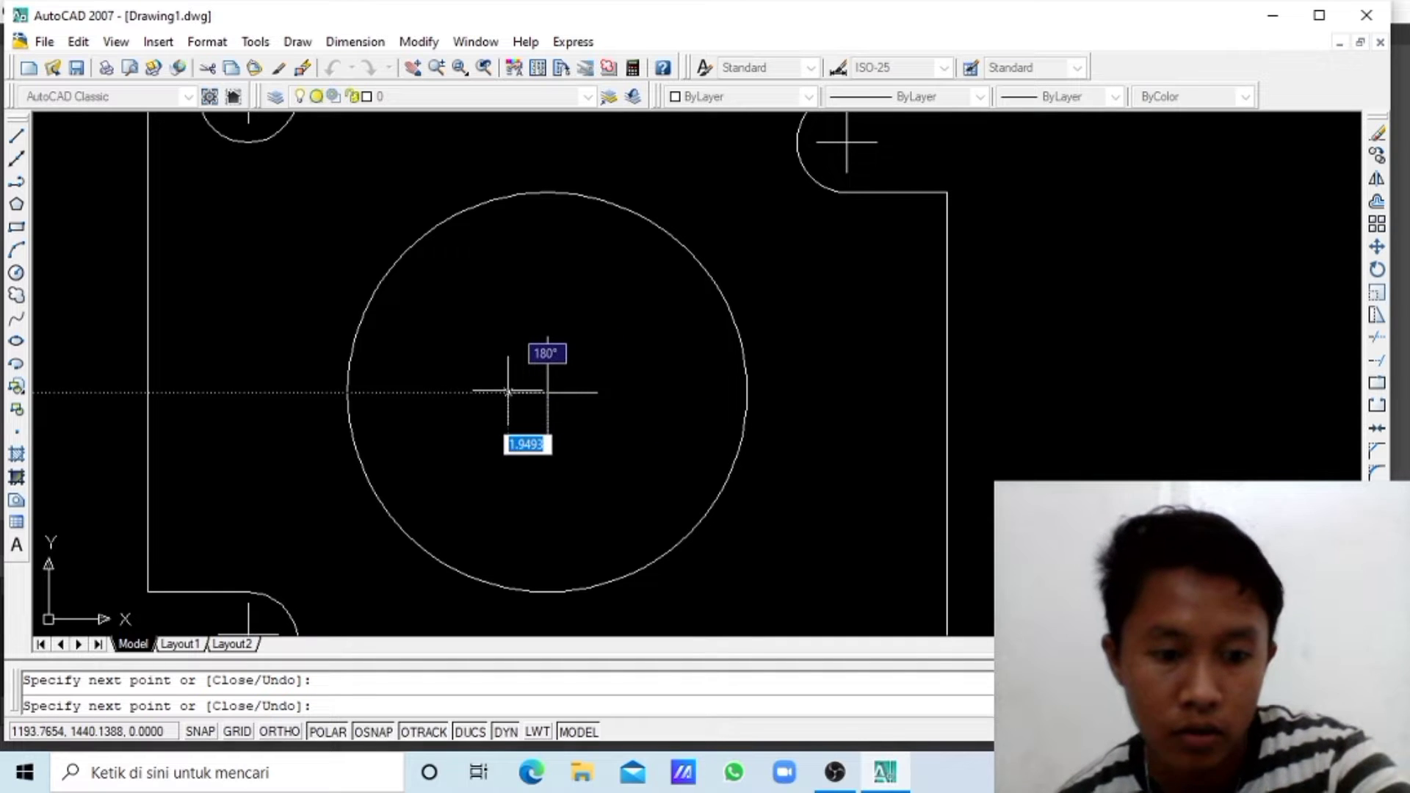
{"action": "type", "text": "2.5"}
{"action": "key", "text": "Return"}
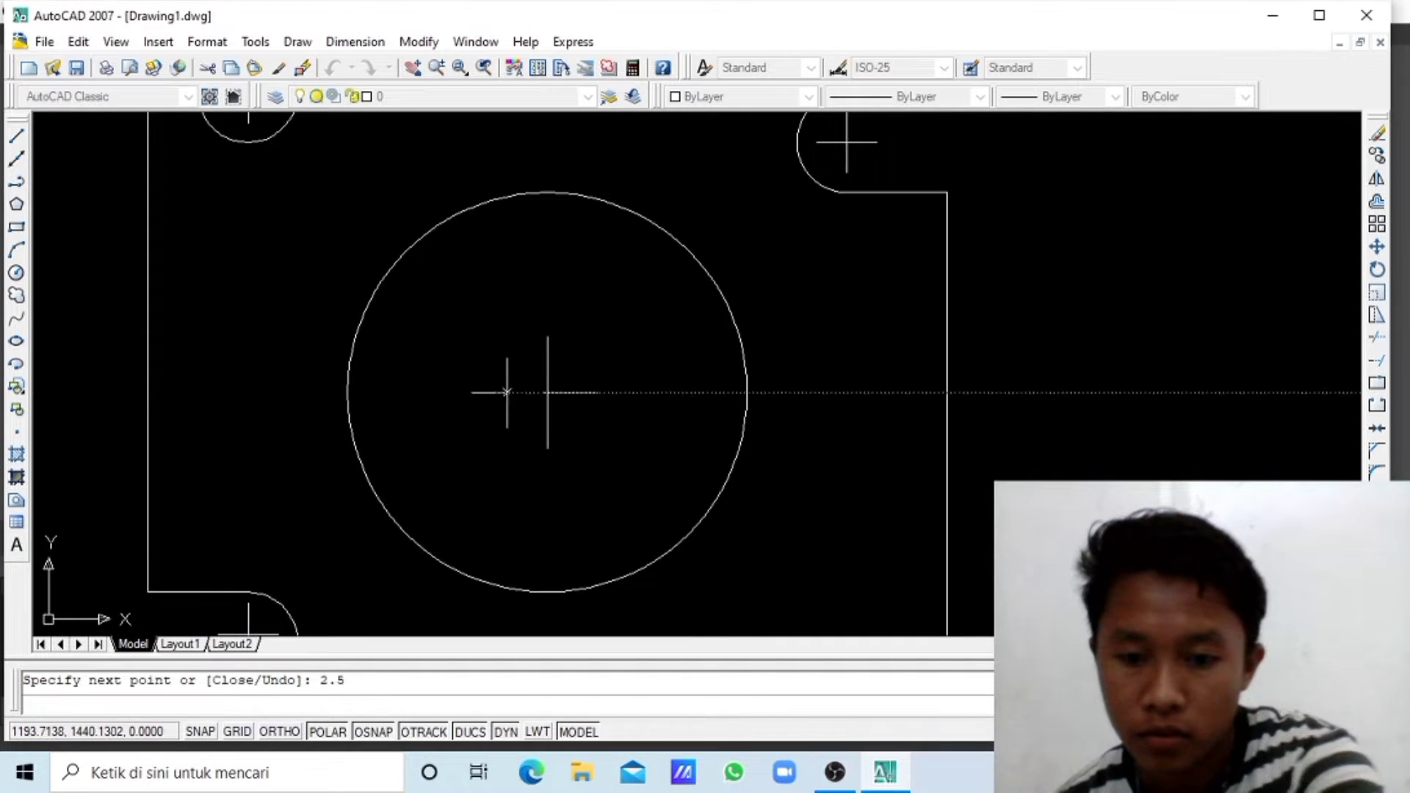
{"action": "key", "text": "Escape"}
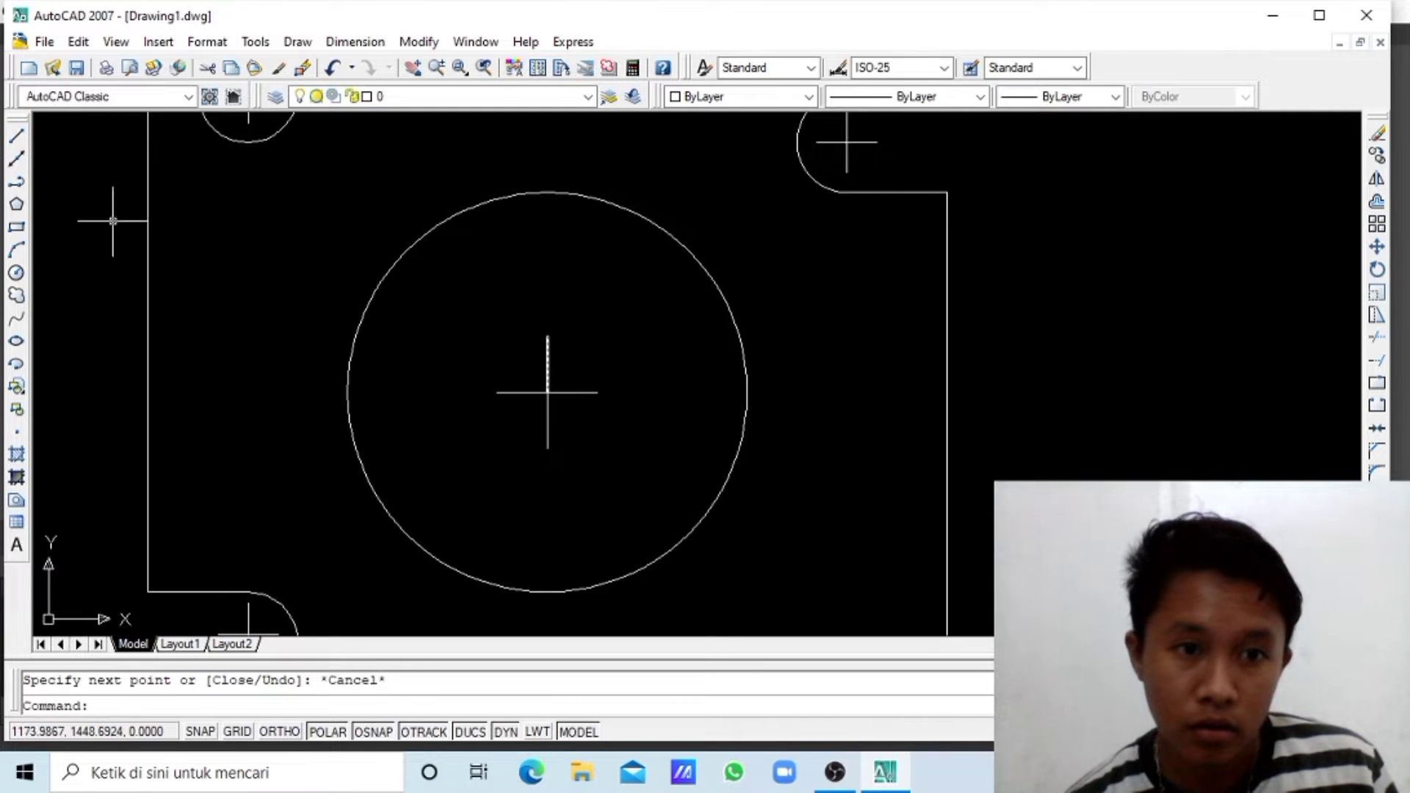
- Dismiss the stray toolbar list and cancel the accidental line
{"action": "left_click", "coordinate": [14, 138]}
{"action": "right_click", "coordinate": [28, 147]}
{"action": "left_click", "coordinate": [245, 180]}
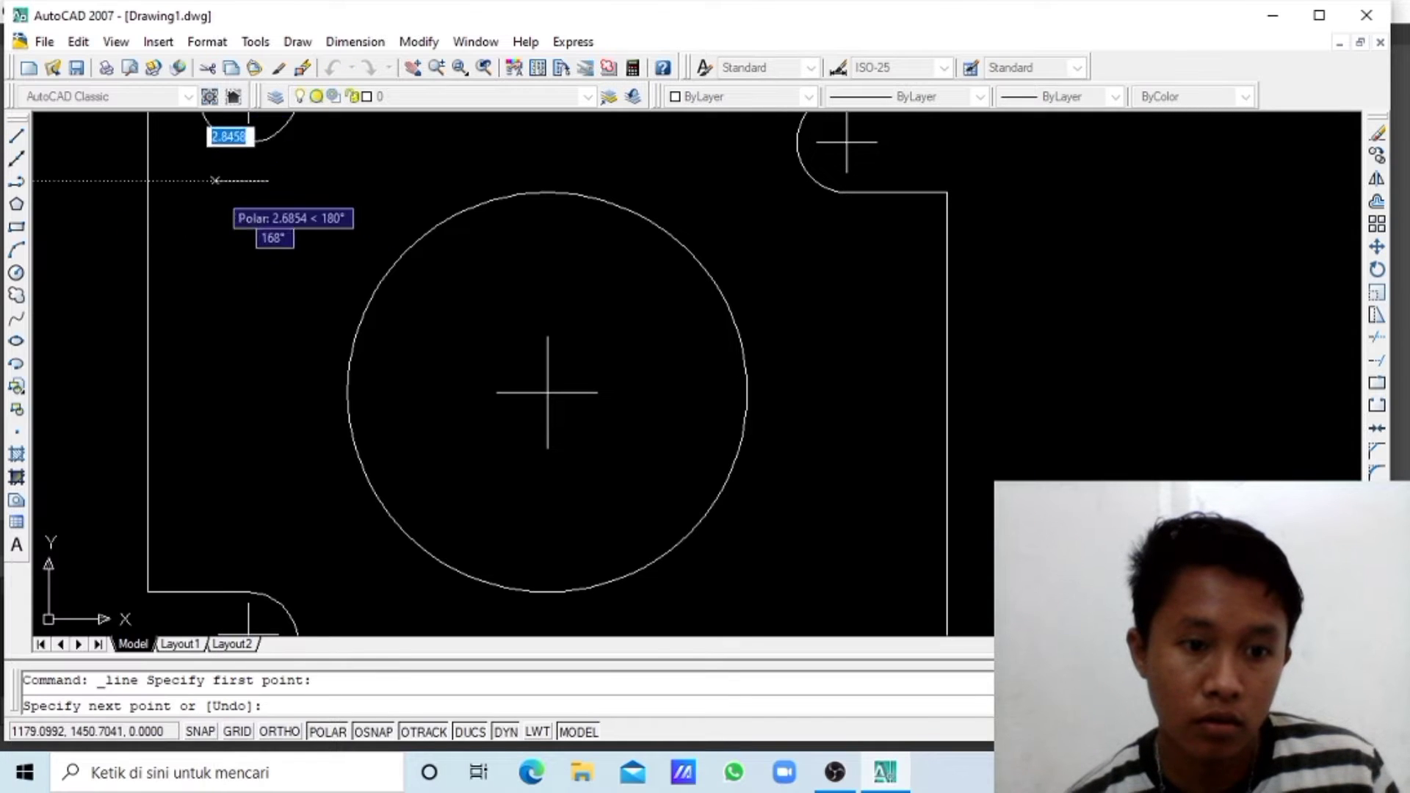
{"action": "key", "text": "Escape"}
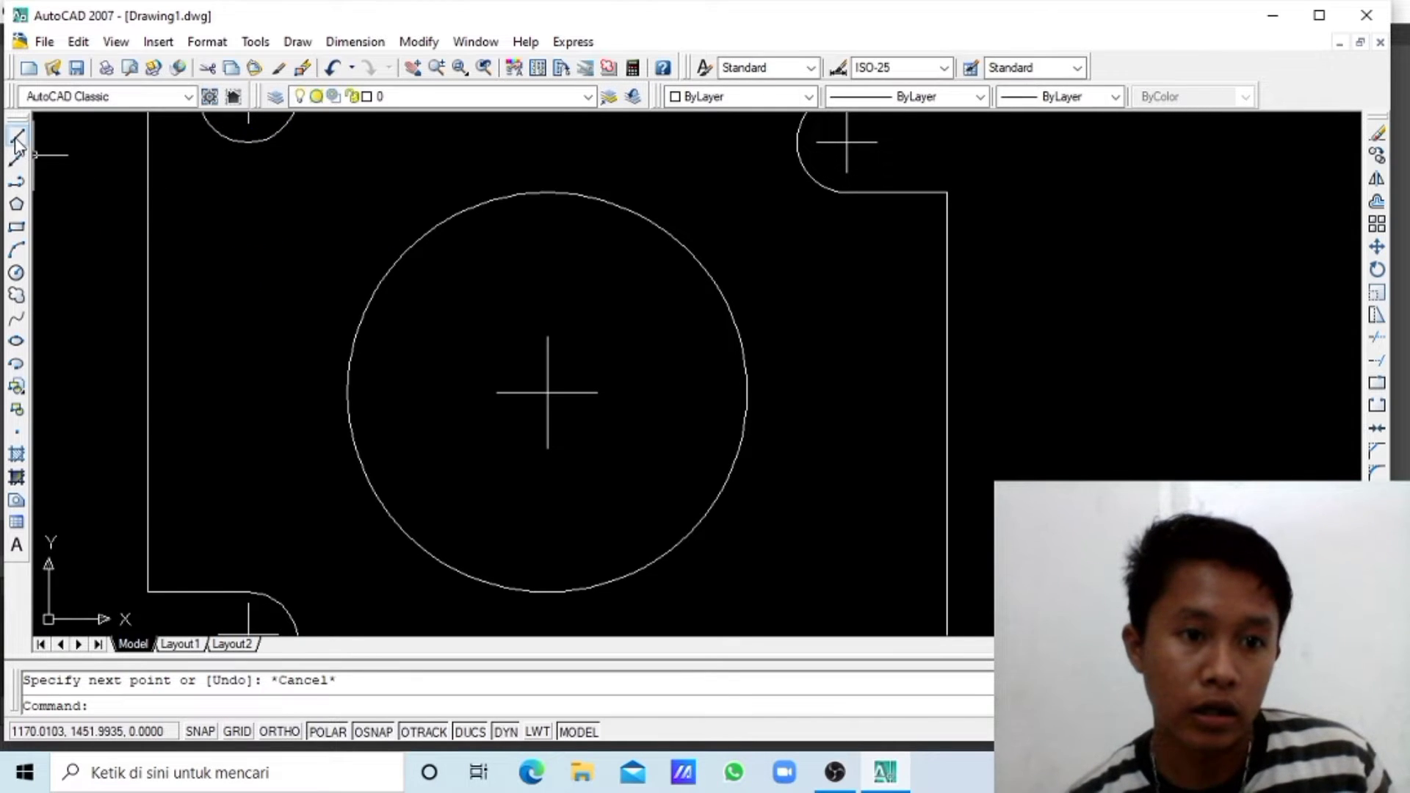
- Draw a short vertical line upward from the large circle's top quadrant
{"action": "left_click", "coordinate": [16, 137]}
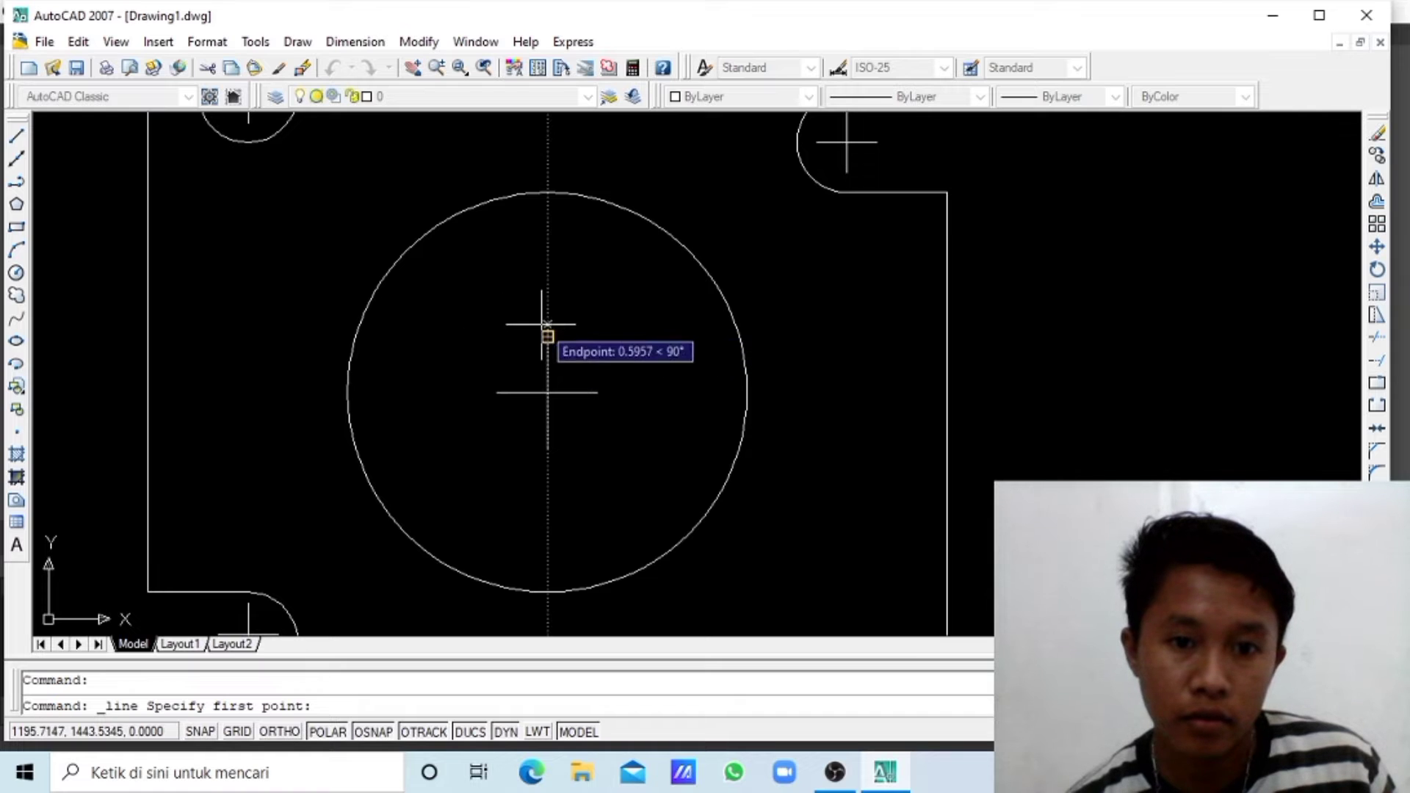
{"action": "left_click", "coordinate": [547, 280]}
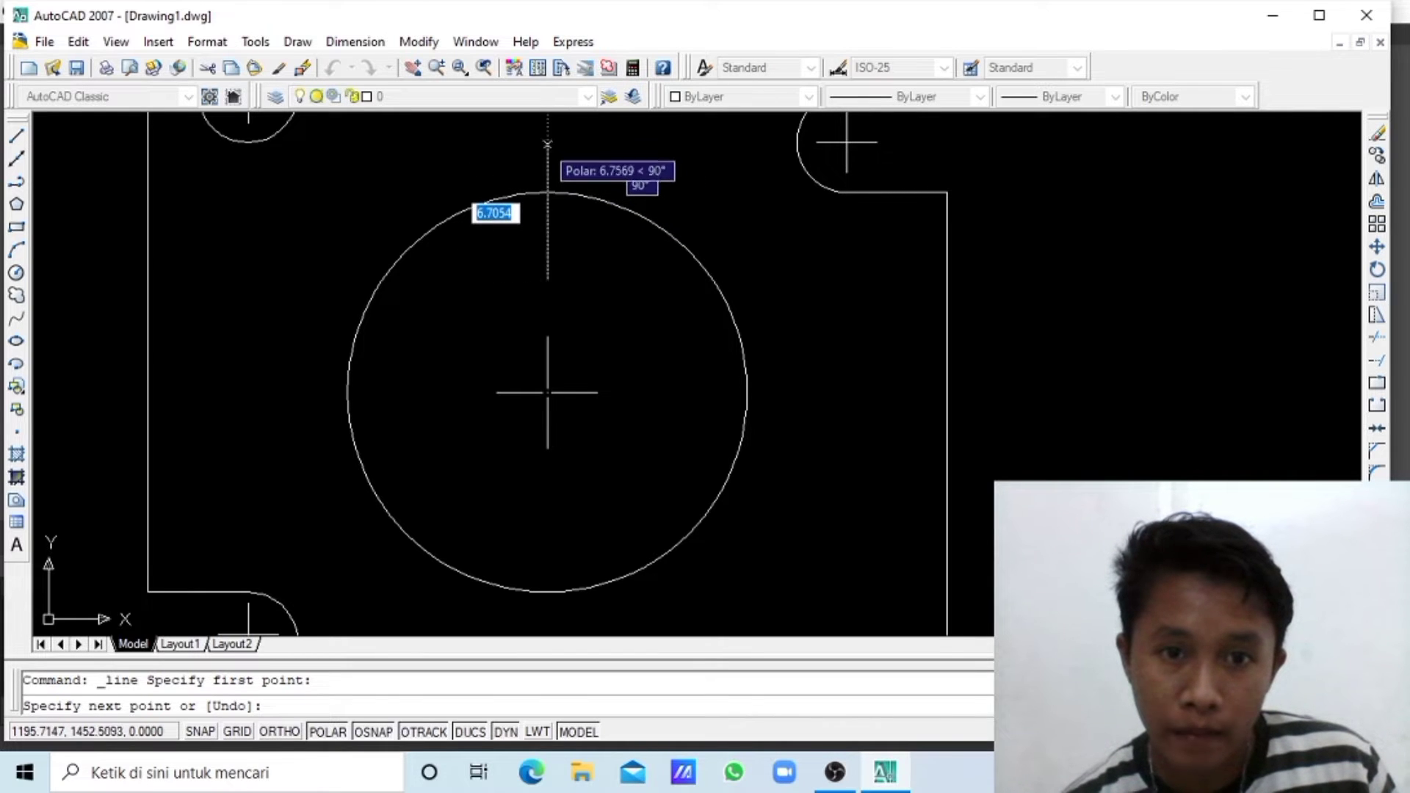
{"action": "scroll", "coordinate": [548, 136], "scroll_direction": "down", "scroll_amount": 2}
{"action": "scroll", "coordinate": [547, 136], "scroll_direction": "down", "scroll_amount": 2}
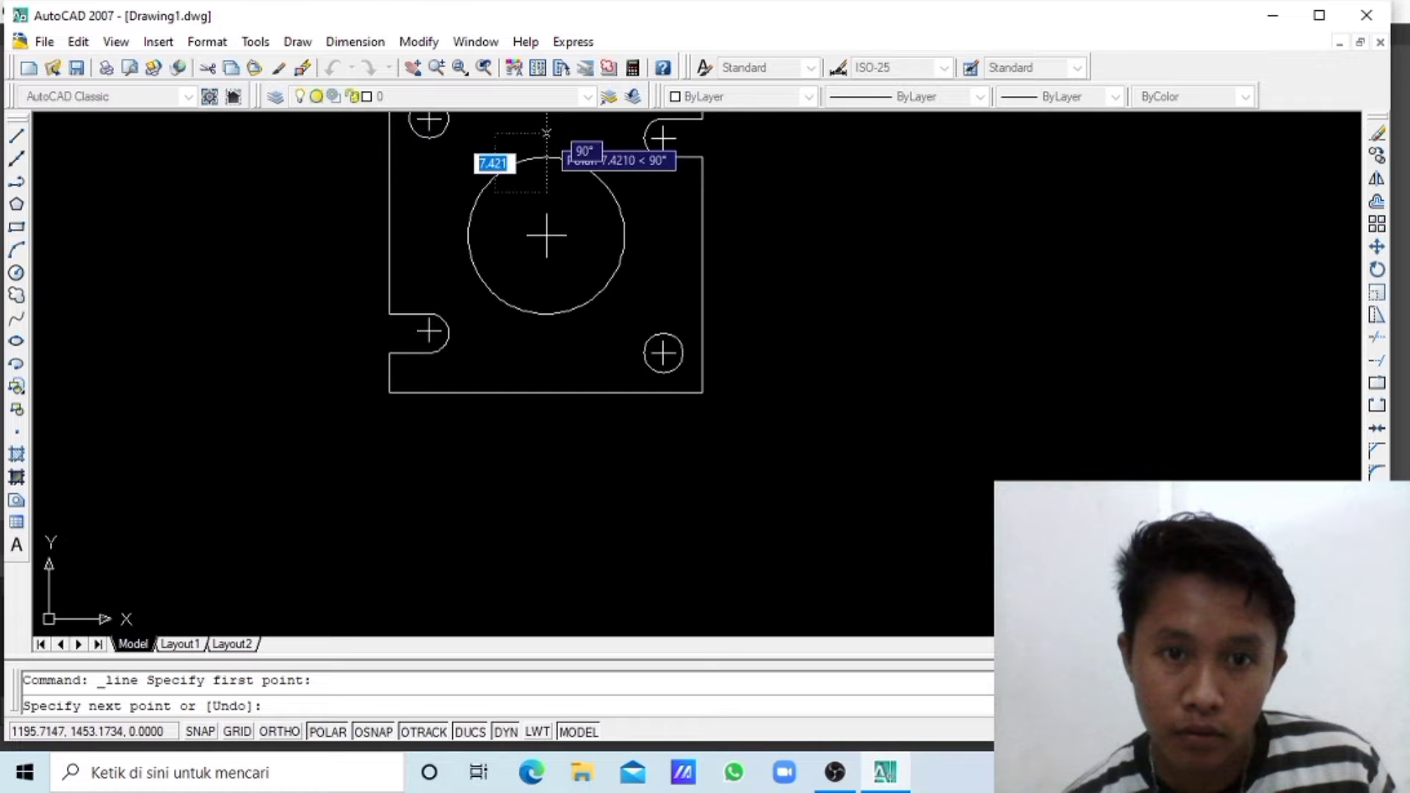
{"action": "scroll", "coordinate": [547, 137], "scroll_direction": "down", "scroll_amount": 1}
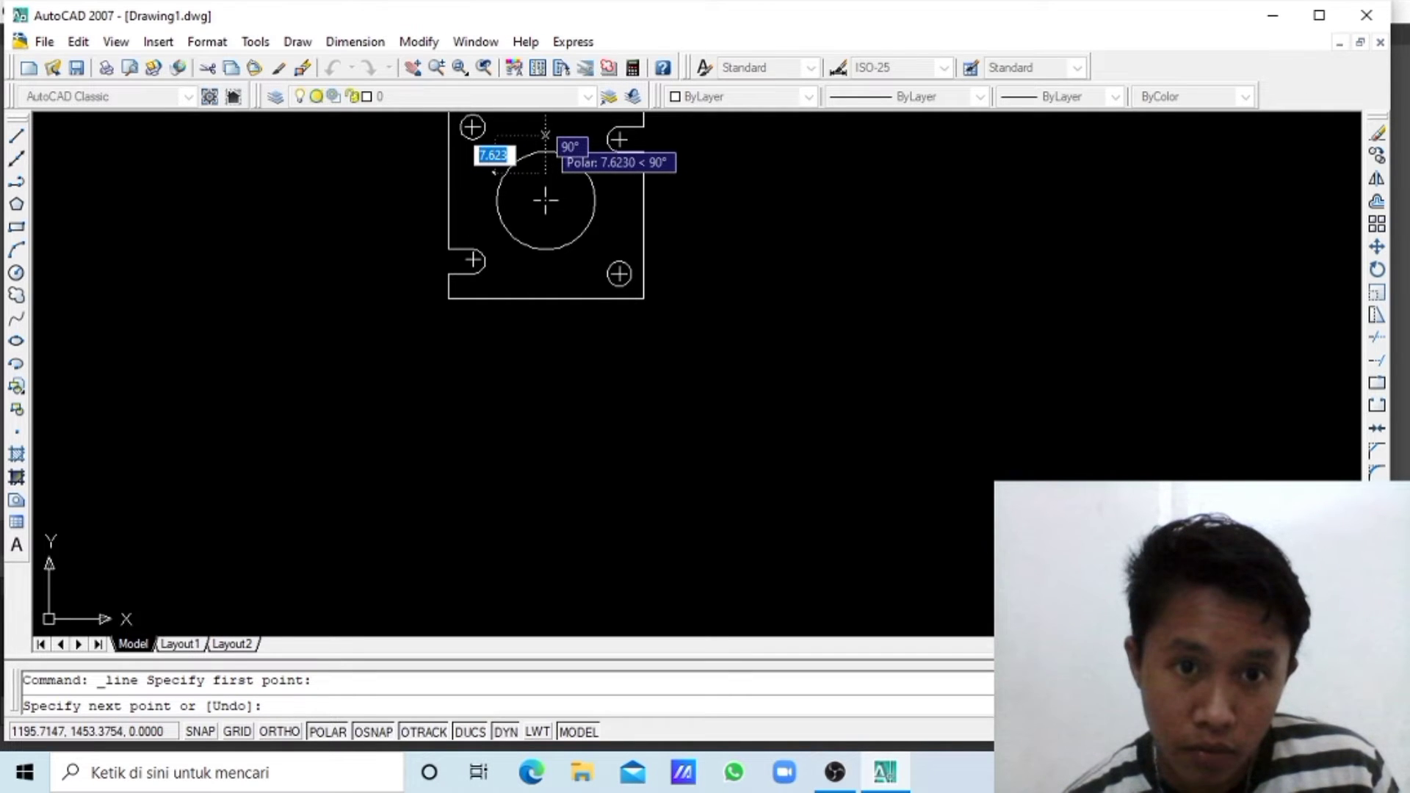
{"action": "left_click", "coordinate": [545, 135]}
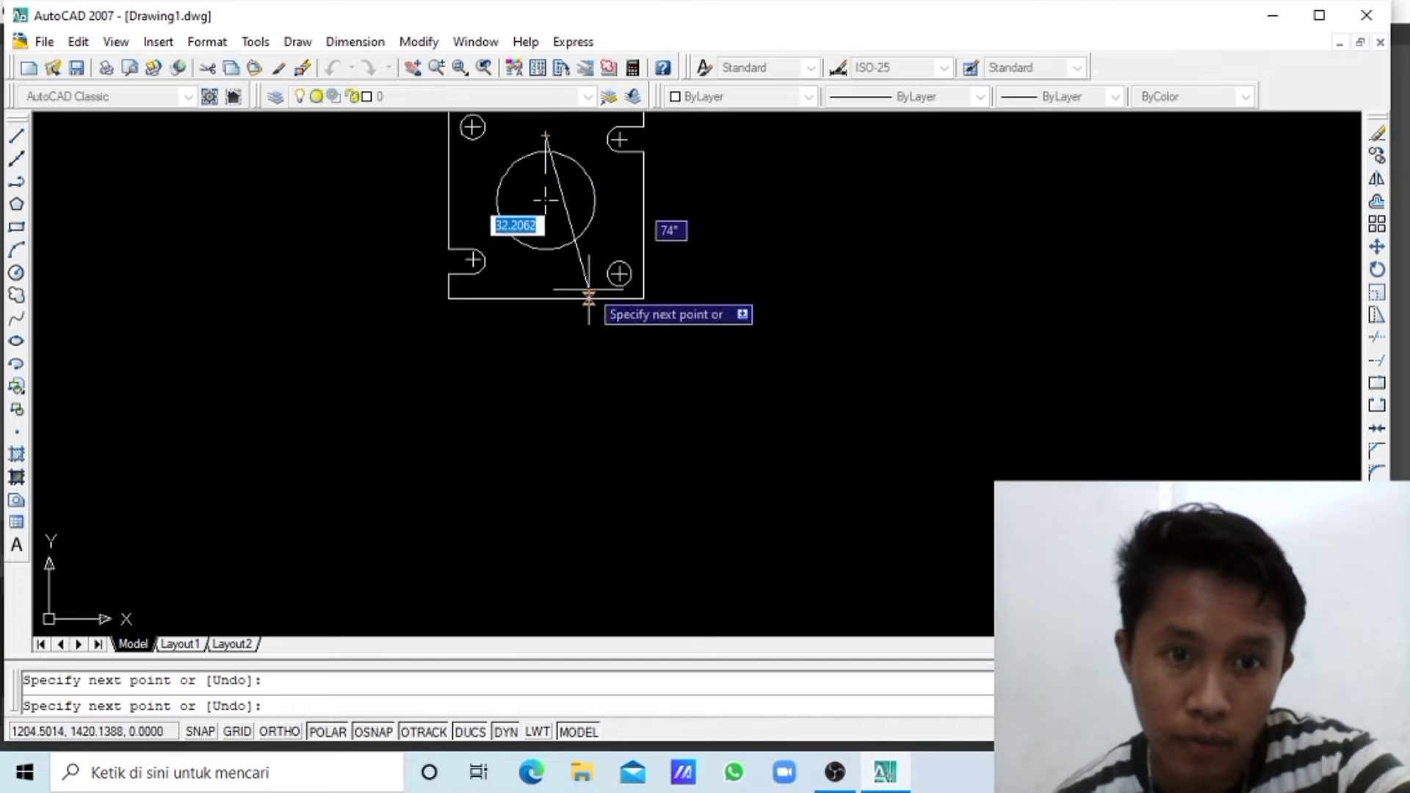
{"action": "key", "text": "Escape"}
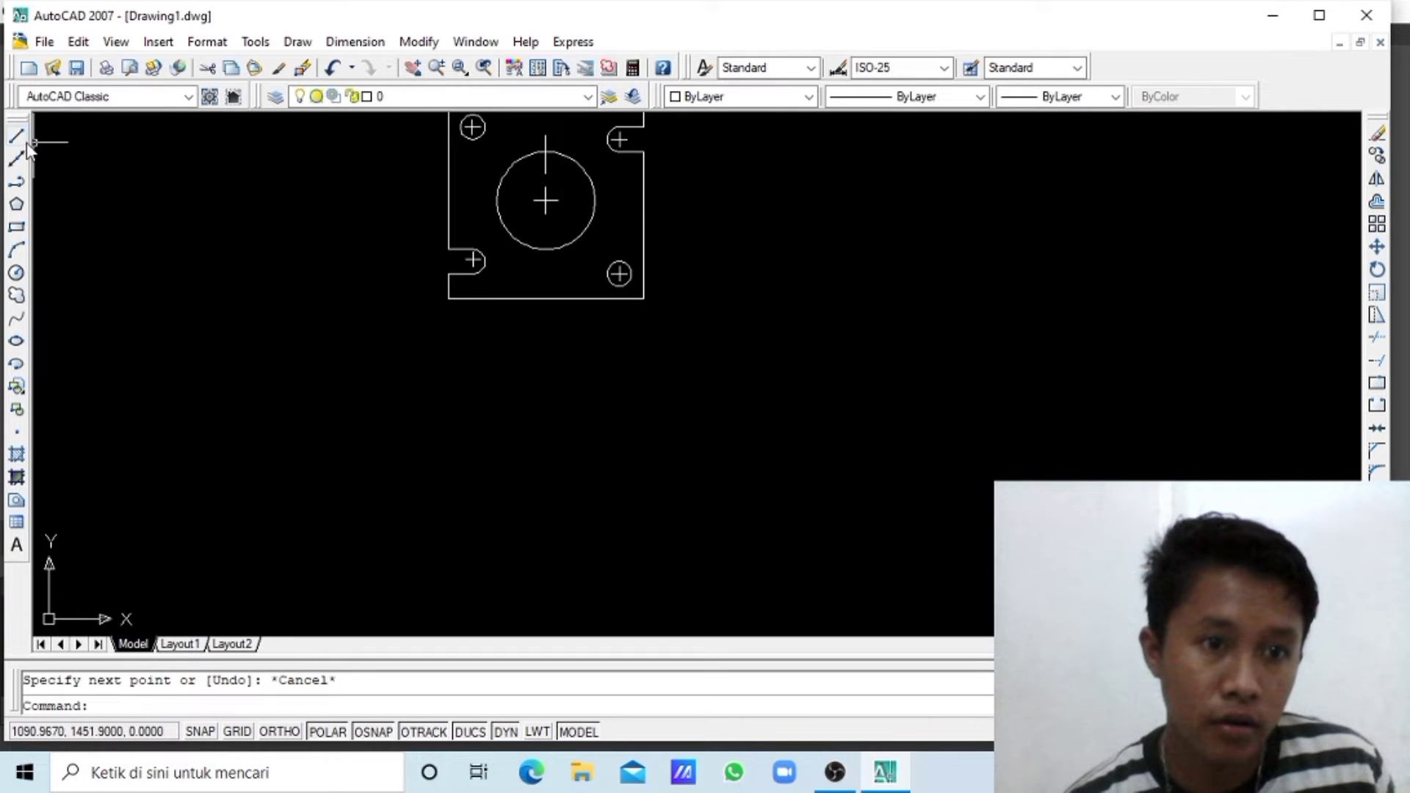
{"action": "left_click", "coordinate": [17, 137]}
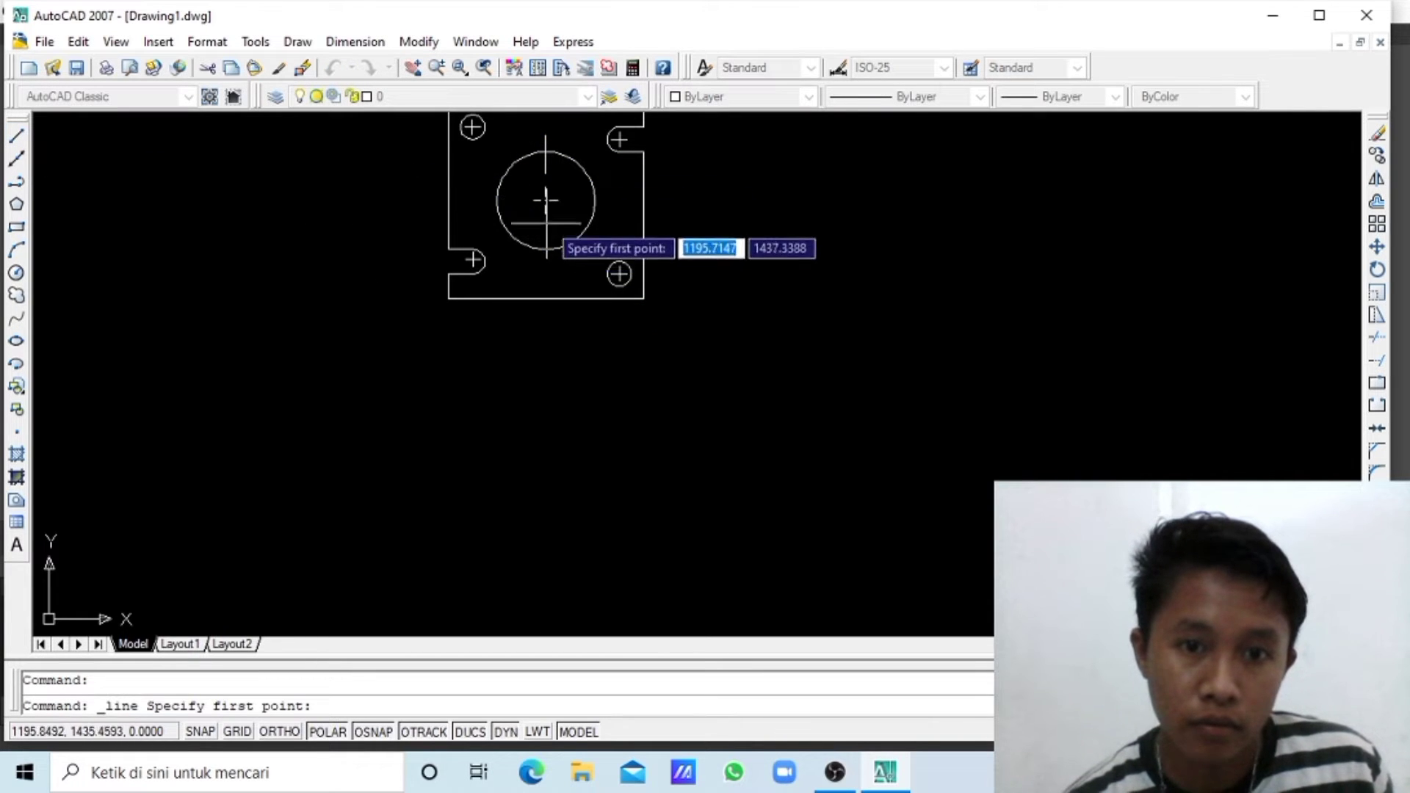
{"action": "scroll", "coordinate": [553, 237], "scroll_direction": "up", "scroll_amount": 3}
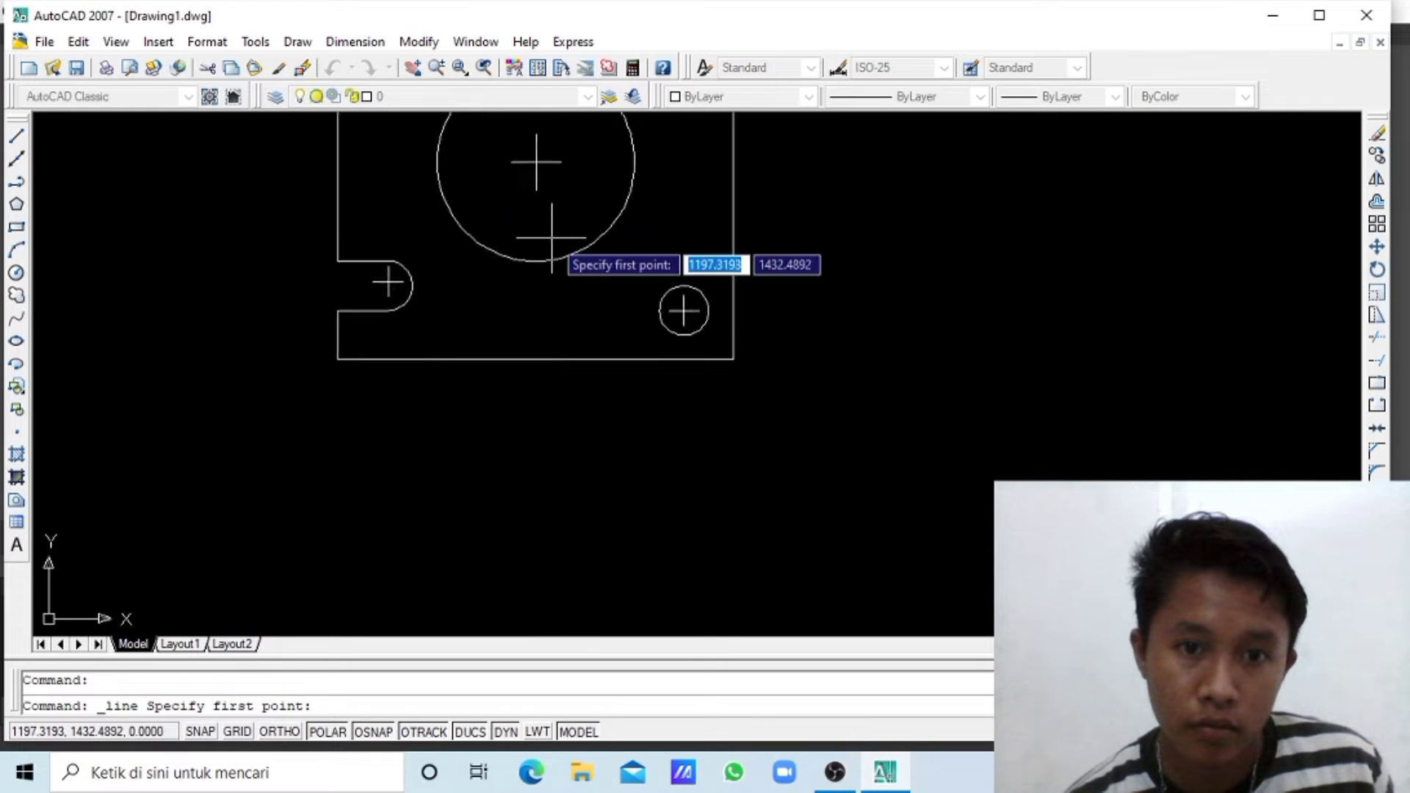
{"action": "scroll", "coordinate": [553, 237], "scroll_direction": "up", "scroll_amount": 2}
{"action": "scroll", "coordinate": [511, 191], "scroll_direction": "down", "scroll_amount": 2}
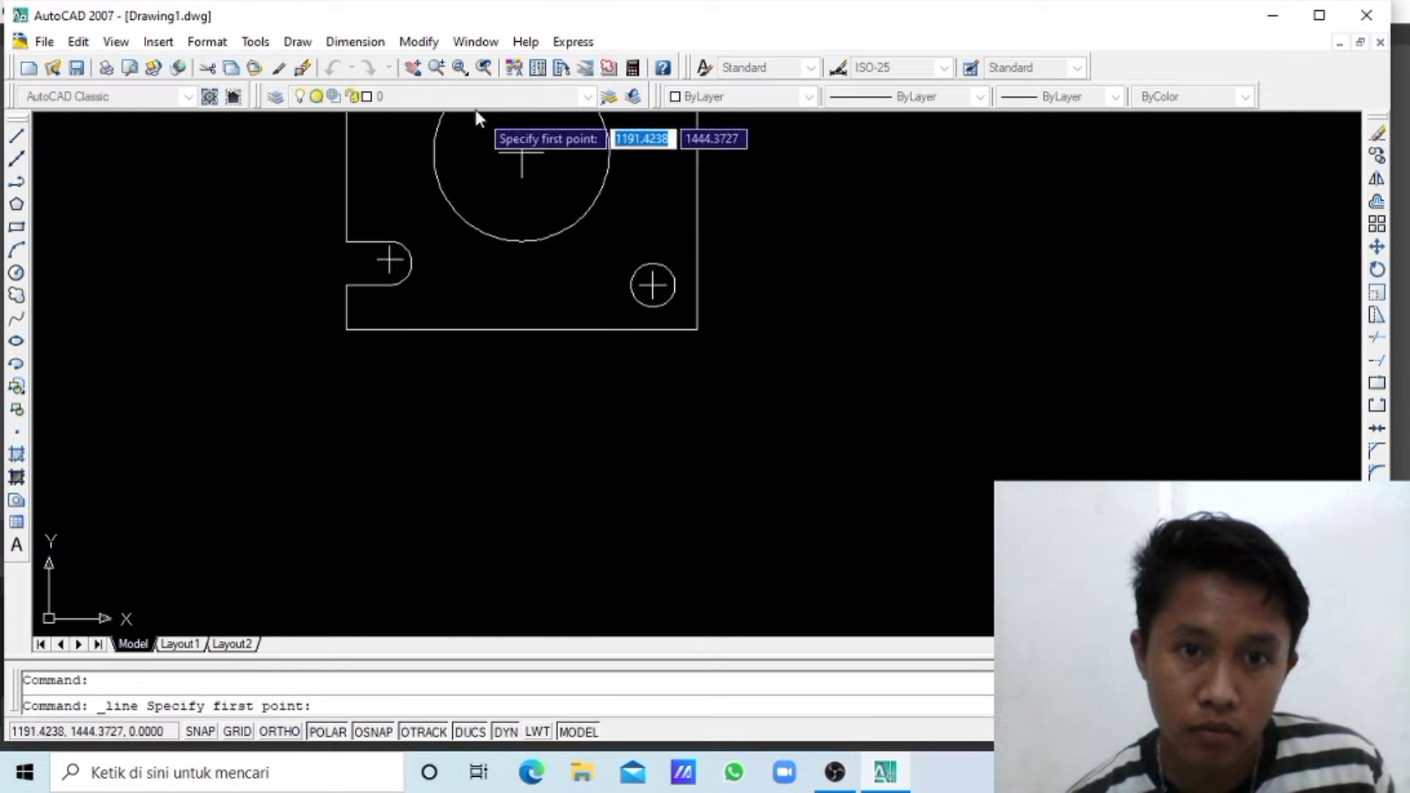
- Draw a short vertical line downward from the large circle's bottom quadrant
{"action": "left_click", "coordinate": [413, 67]}
{"action": "left_click_drag", "start_coordinate": [432, 132], "coordinate": [471, 343]}
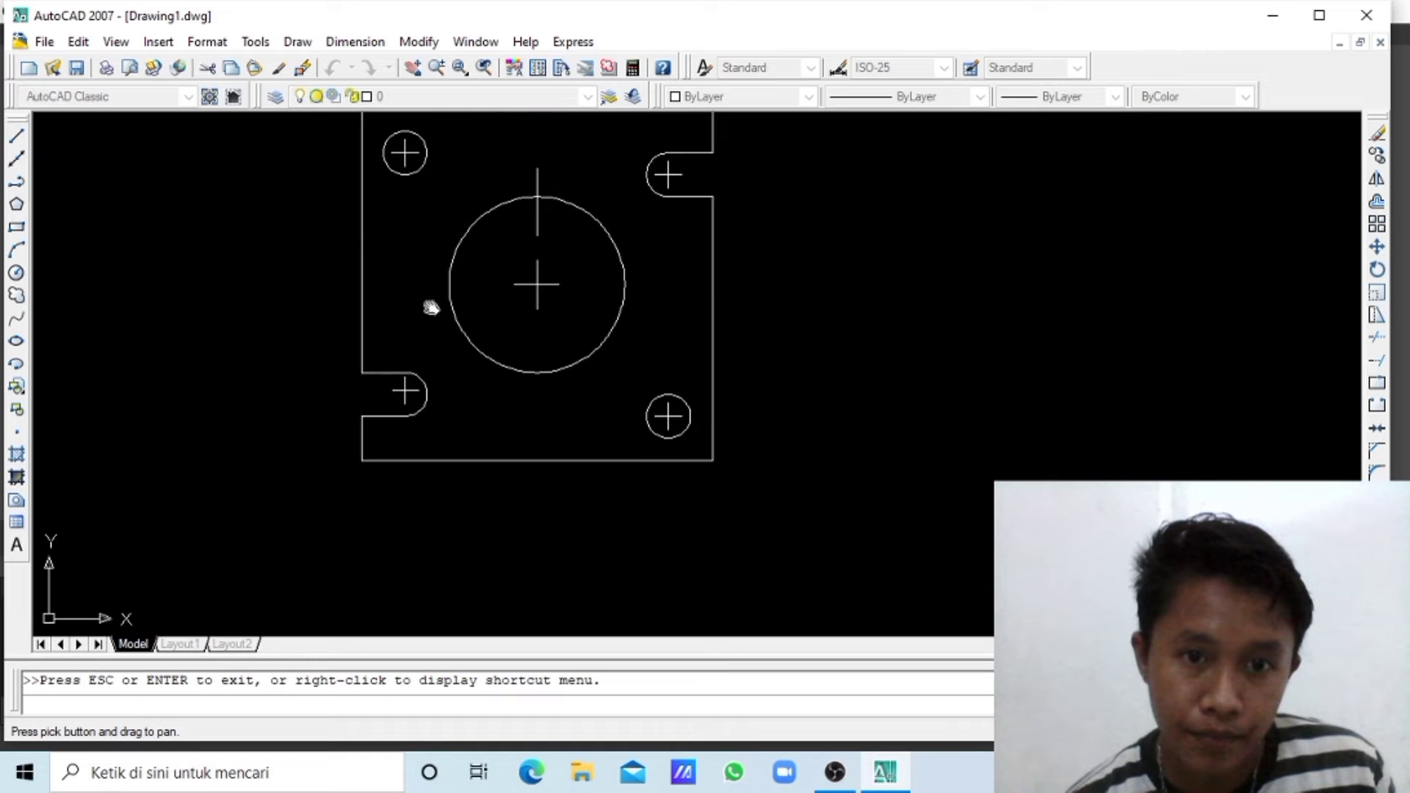
{"action": "left_click", "coordinate": [17, 137]}
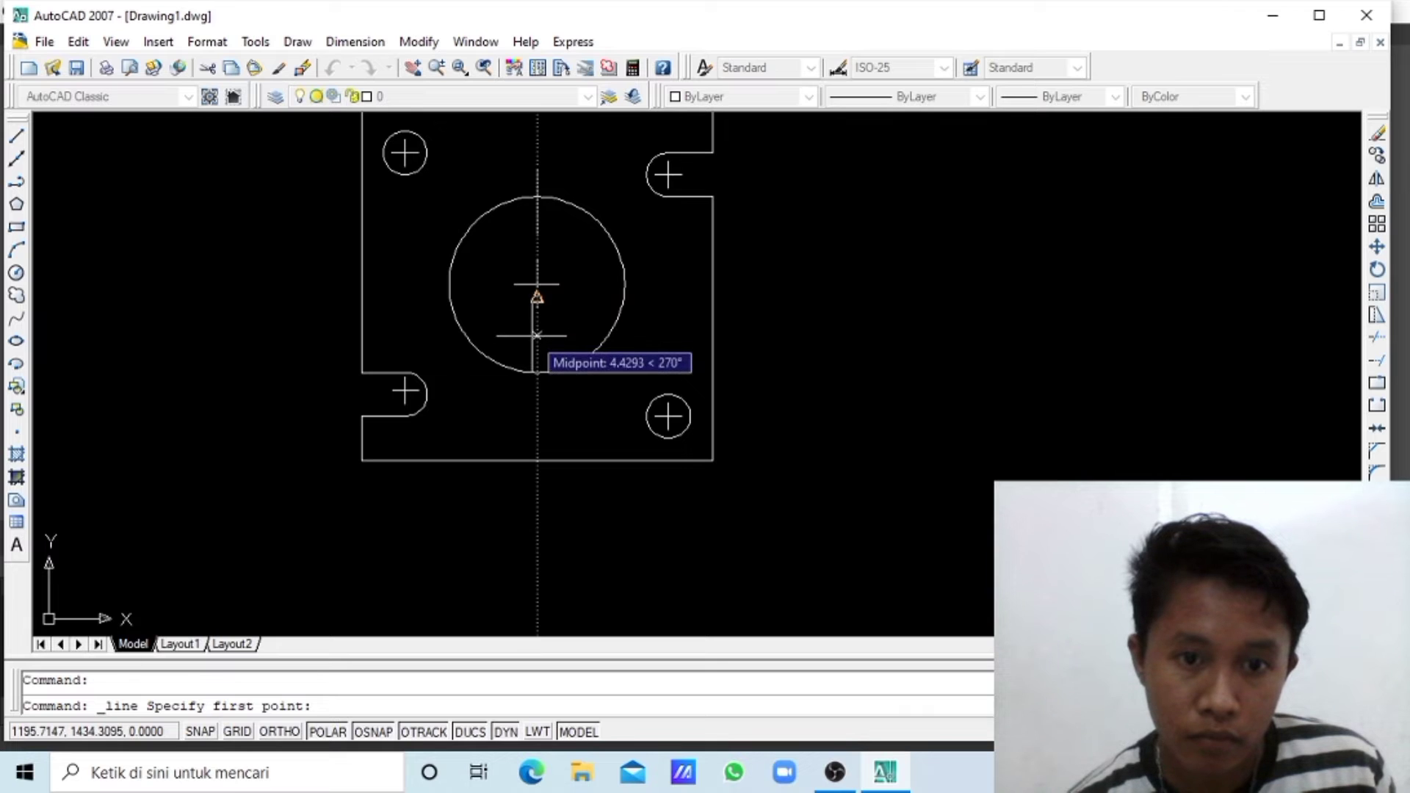
{"action": "left_click", "coordinate": [537, 336]}
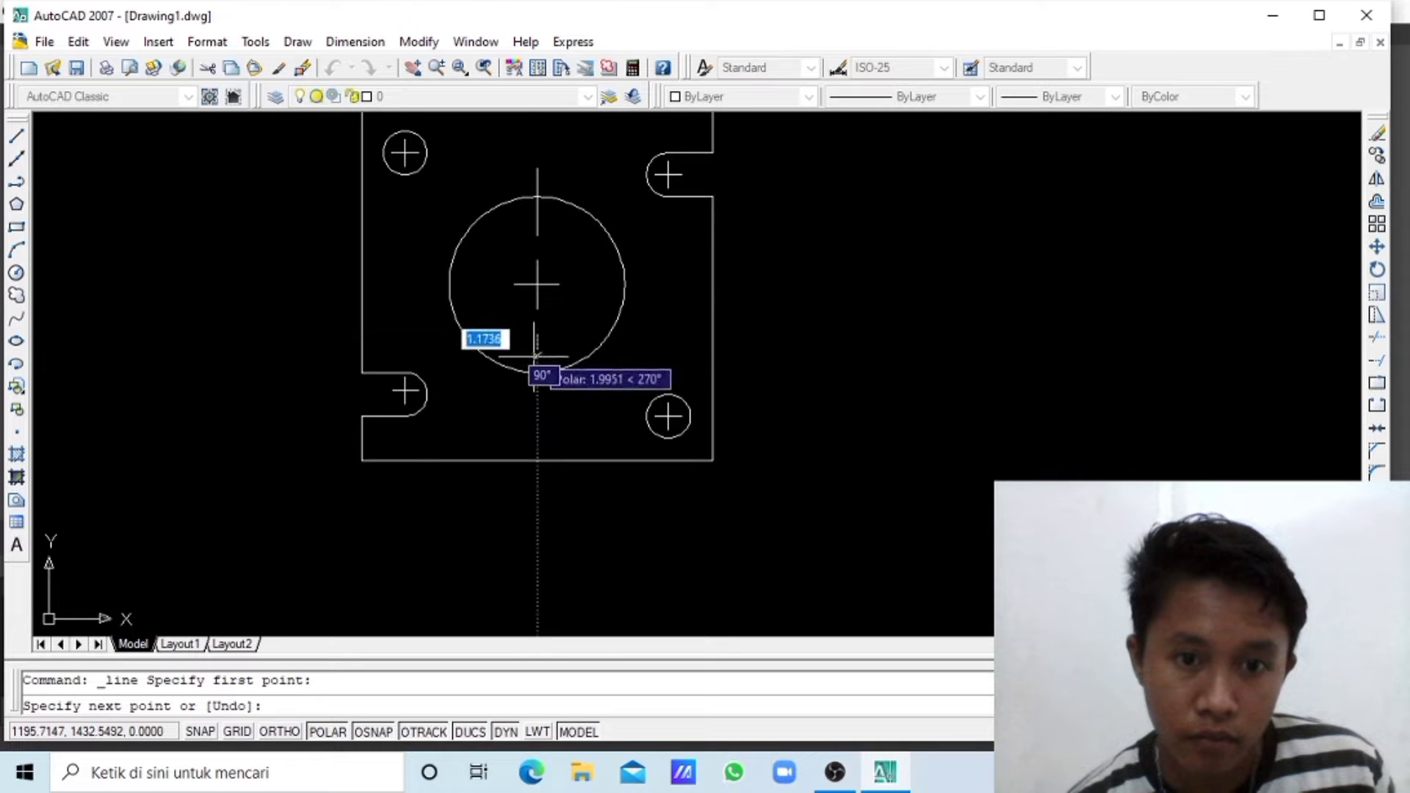
{"action": "left_click", "coordinate": [537, 400]}
{"action": "key", "text": "Escape"}
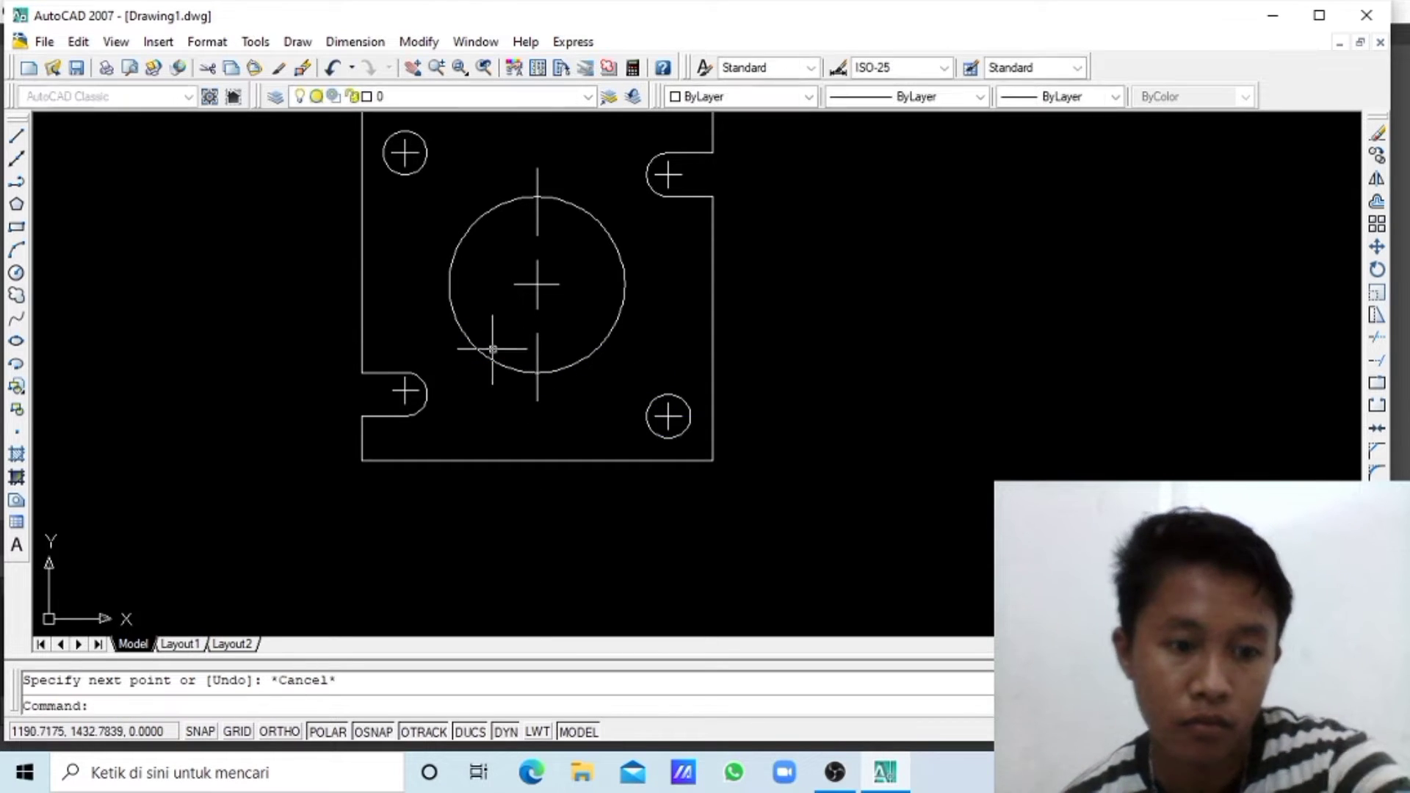
- Extend horizontal centre lines outward from the circle's right and left quadrants
{"action": "left_click", "coordinate": [18, 138]}
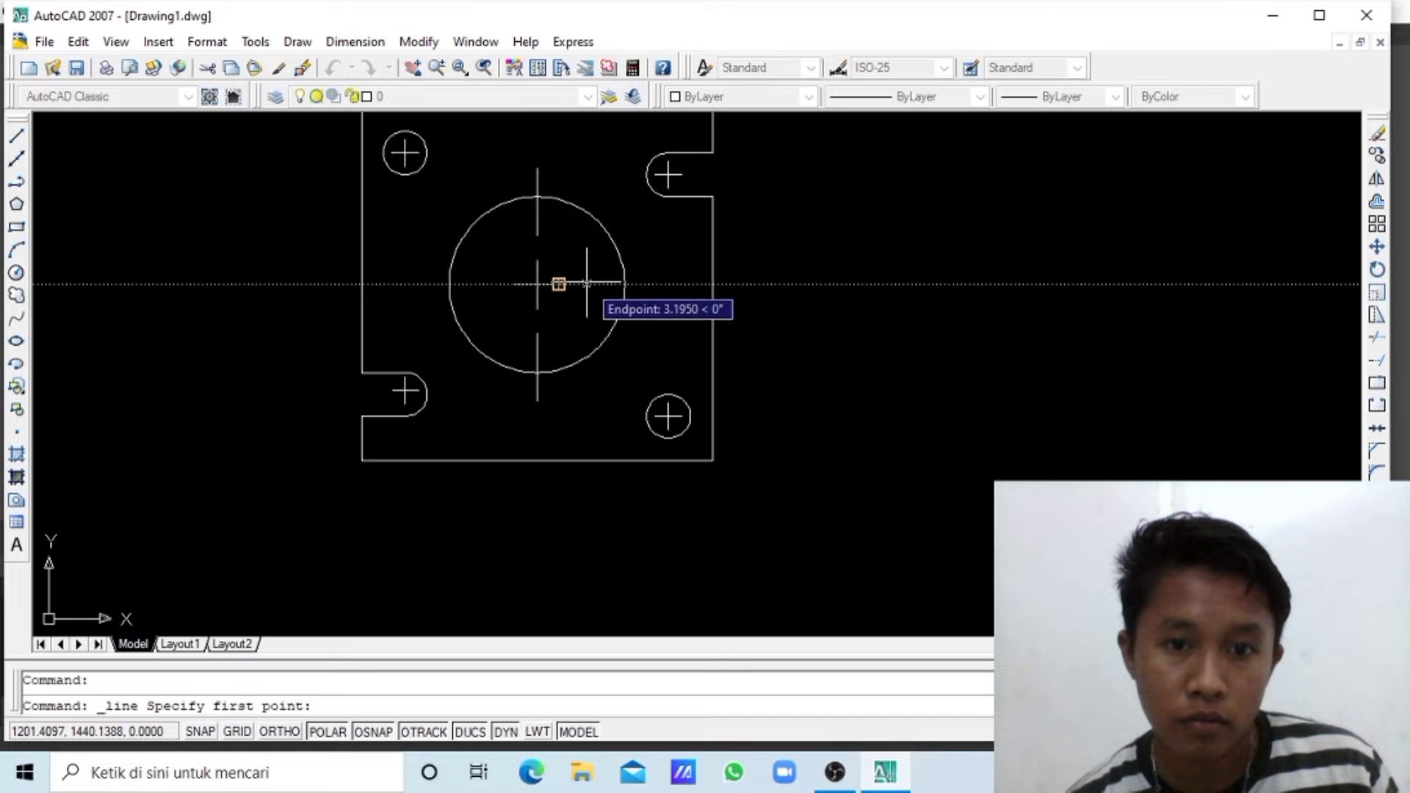
{"action": "left_click", "coordinate": [592, 284]}
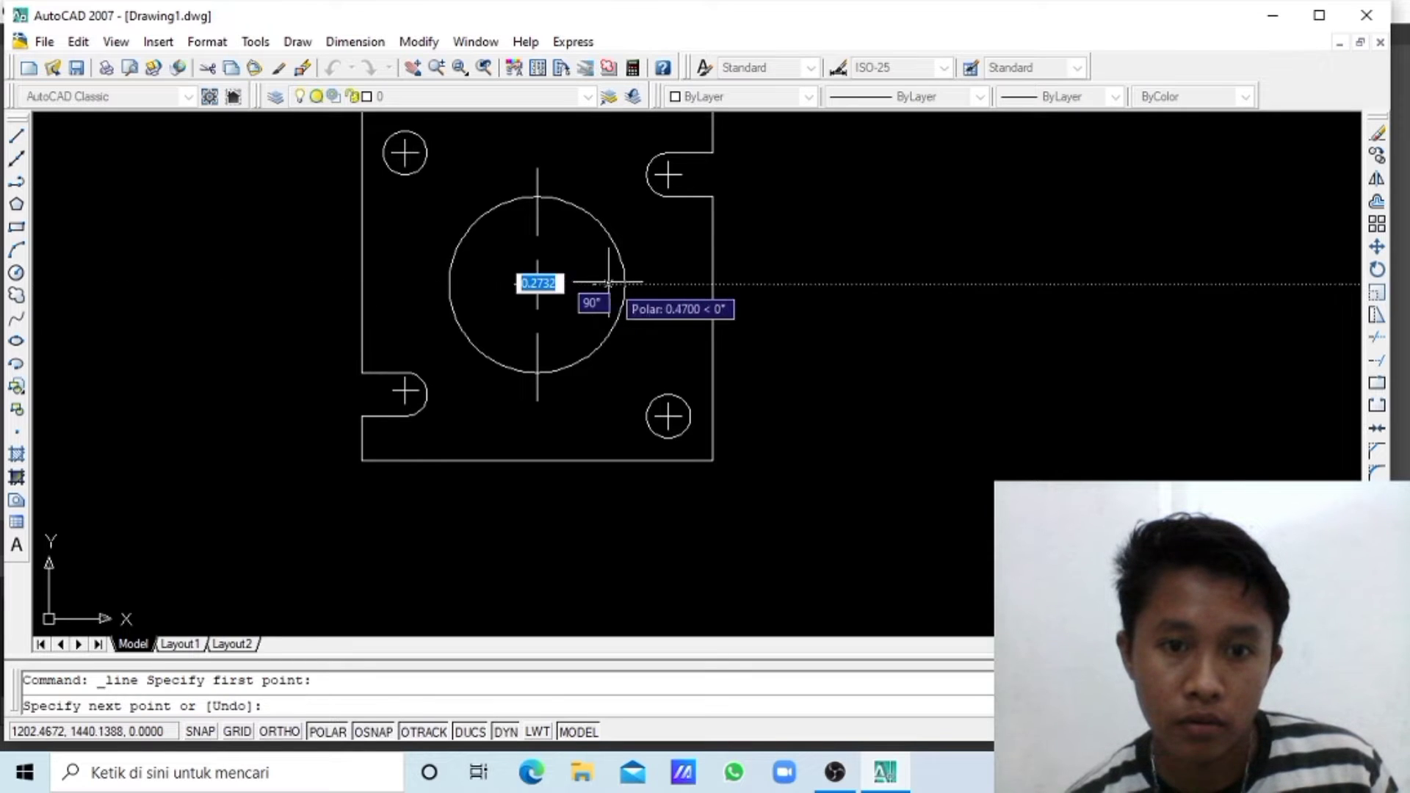
{"action": "left_click", "coordinate": [657, 283]}
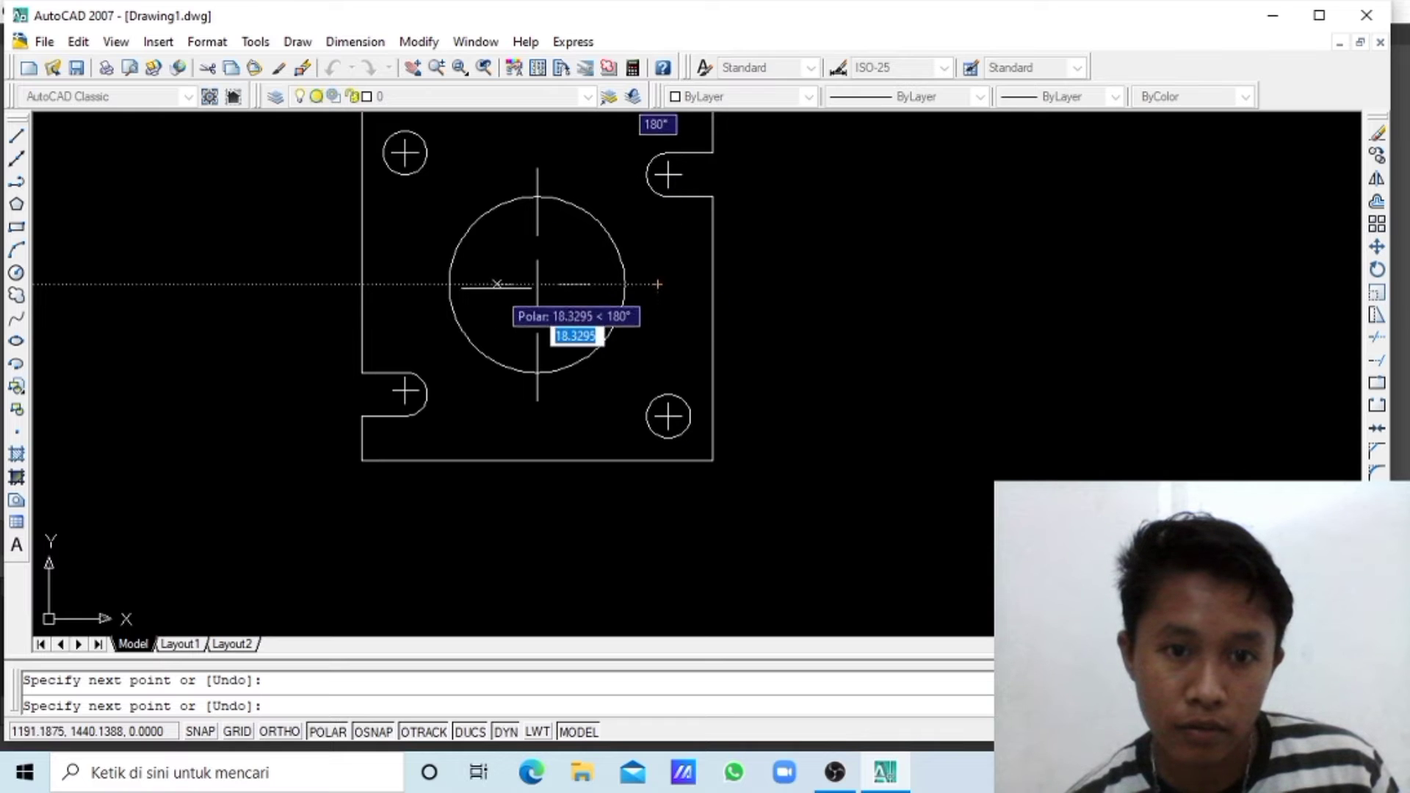
{"action": "key", "text": "Escape"}
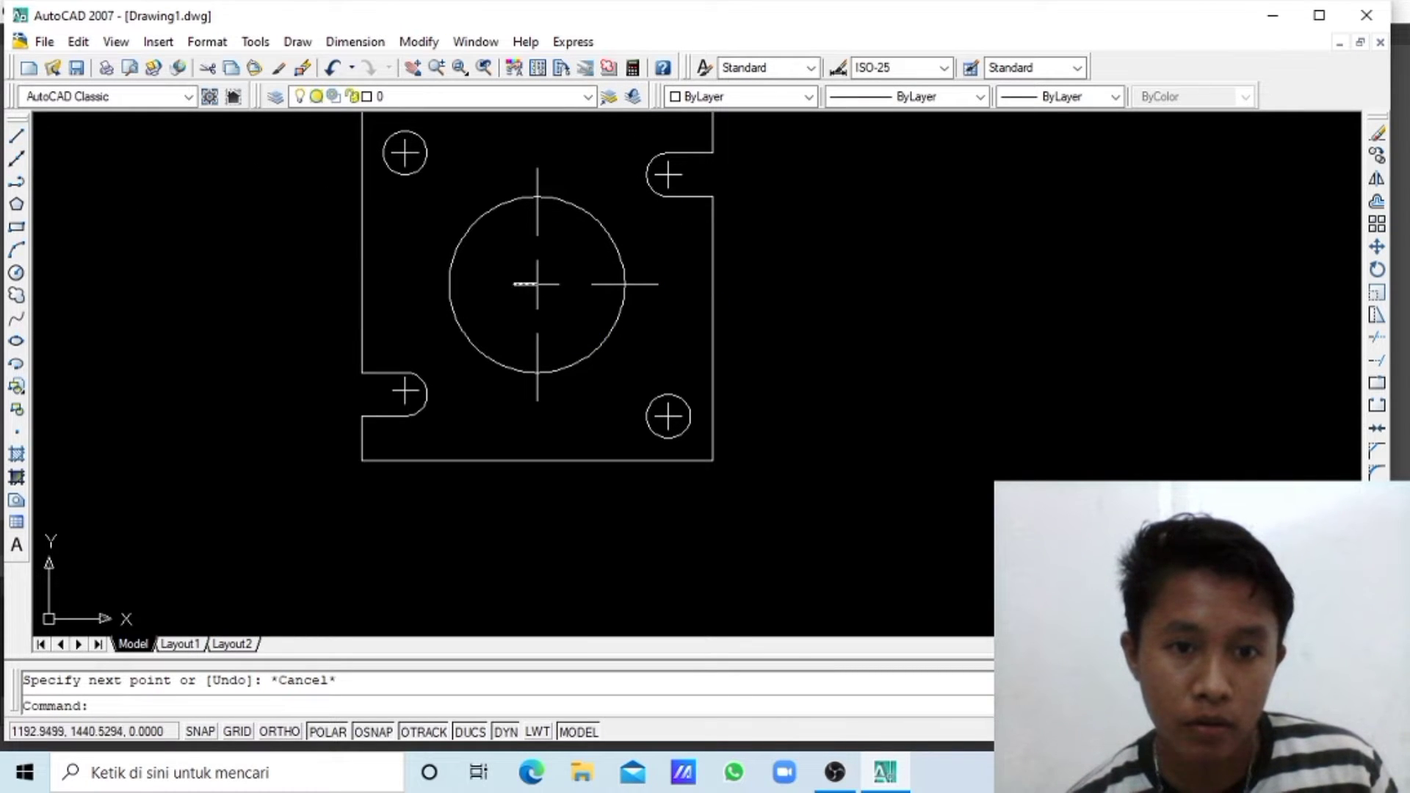
{"action": "left_click", "coordinate": [18, 136]}
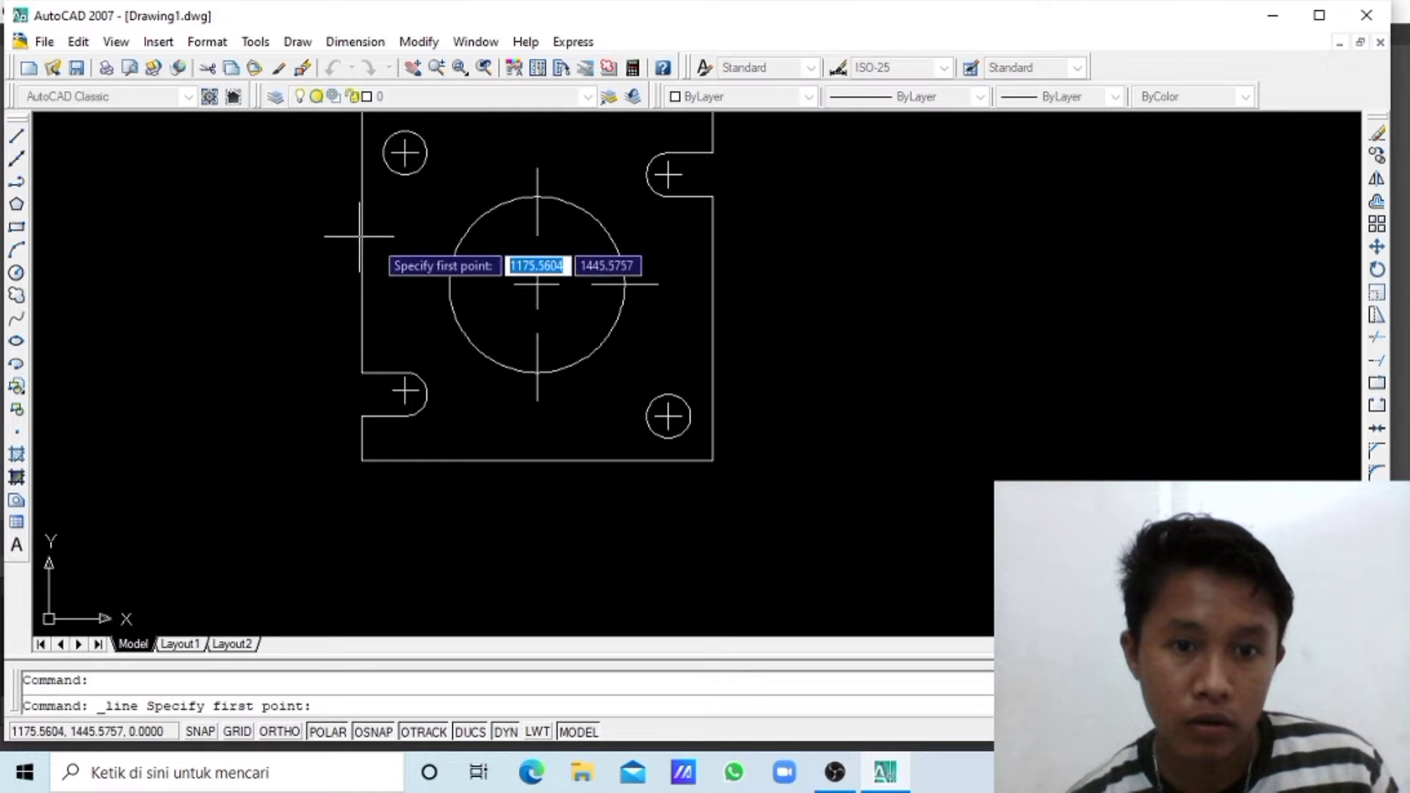
{"action": "left_click", "coordinate": [482, 283]}
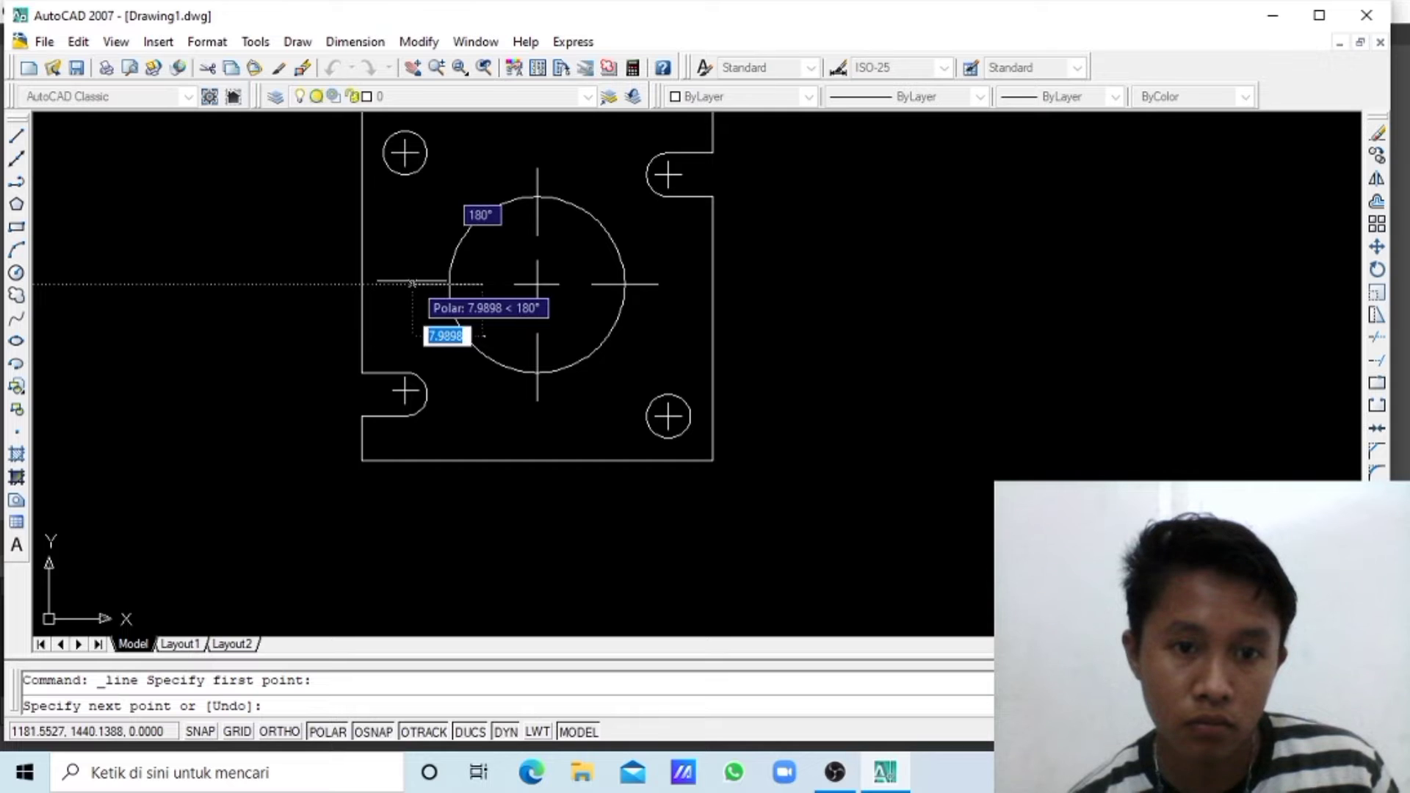
{"action": "left_click", "coordinate": [412, 283]}
{"action": "key", "text": "Escape"}
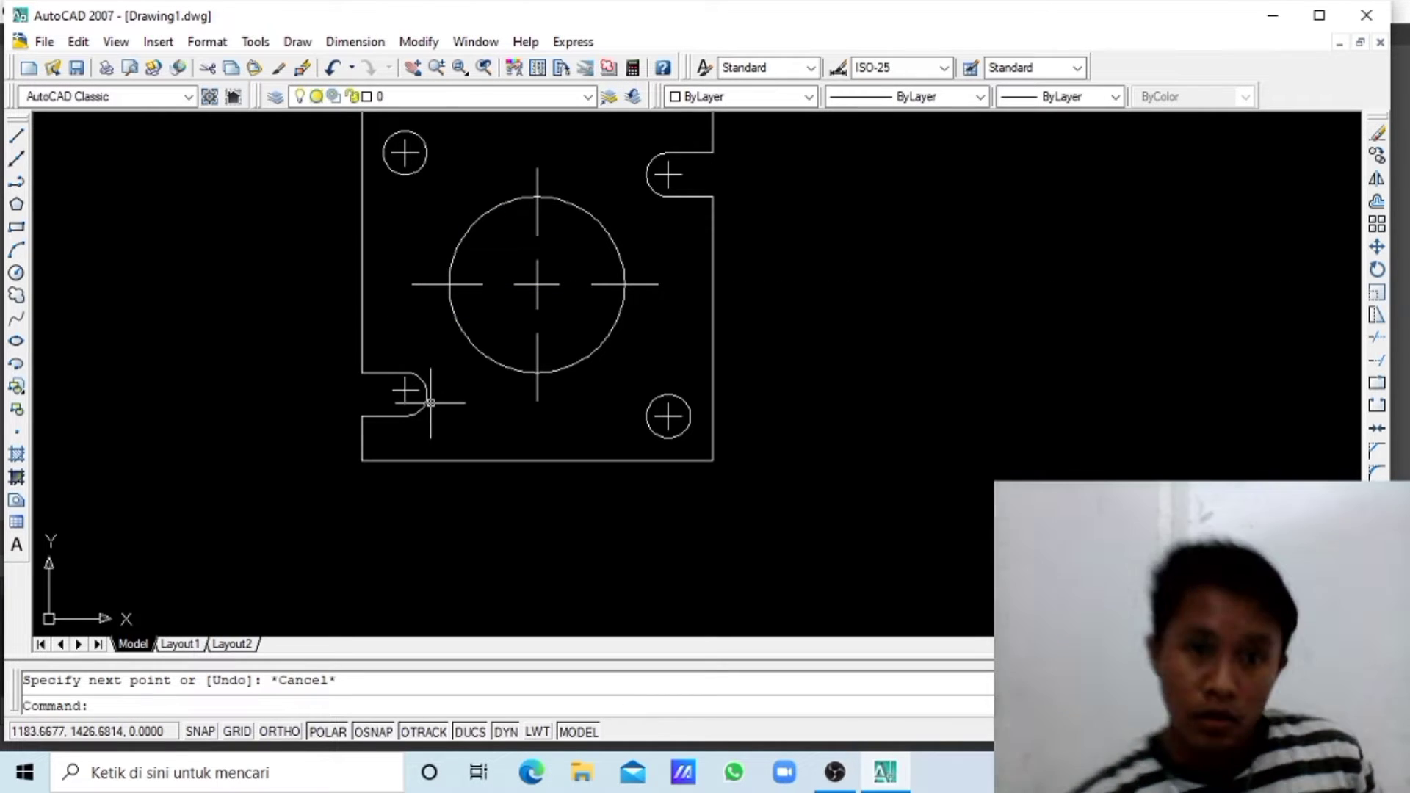
{"action": "left_click", "coordinate": [413, 68]}
{"action": "mouse_move", "coordinate": [518, 238]}
{"action": "left_mouse_down"}
{"action": "mouse_move", "coordinate": [457, 433]}
{"action": "mouse_move", "coordinate": [491, 297]}
{"action": "left_mouse_up"}
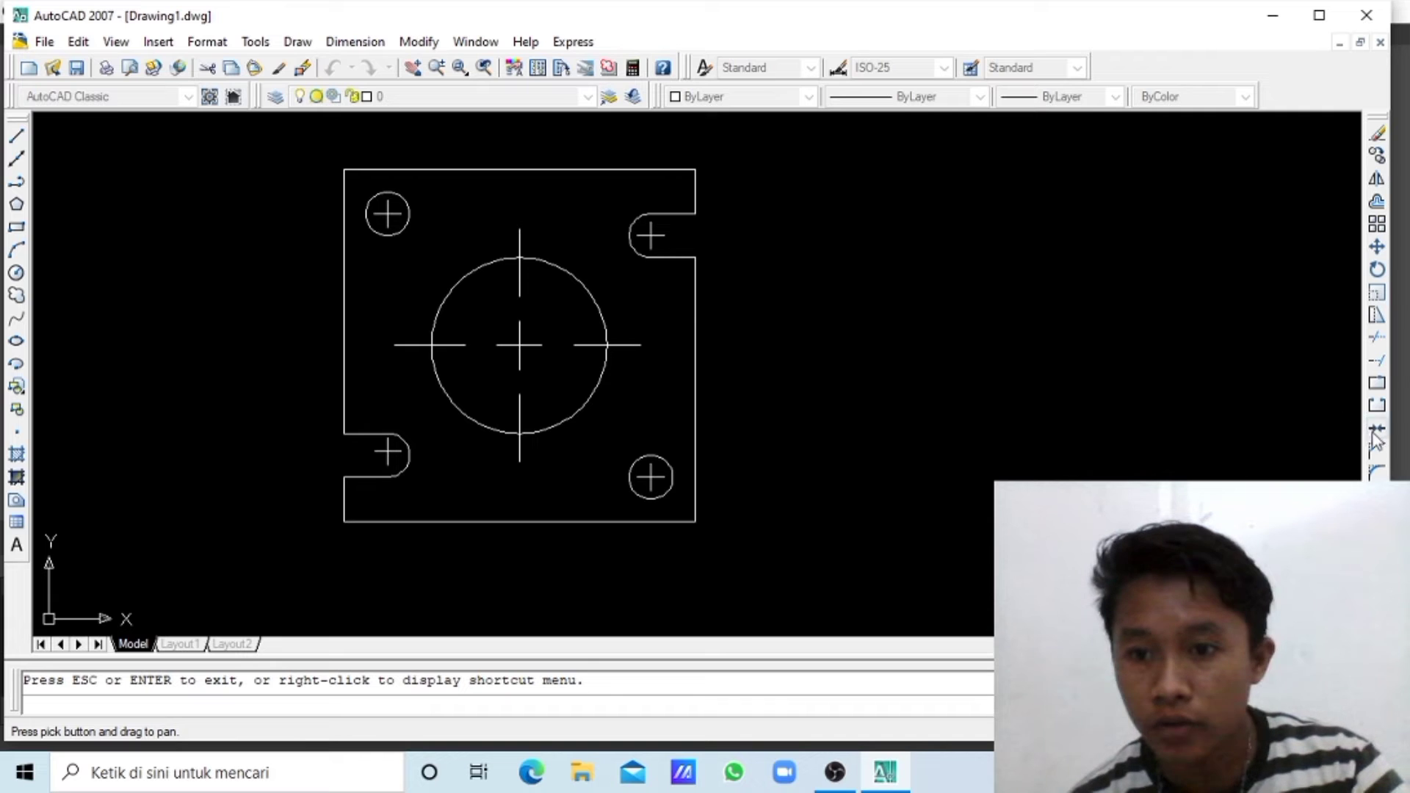
- Fillet the plate's bottom-right corner with radius 5
{"action": "left_click", "coordinate": [1378, 474]}
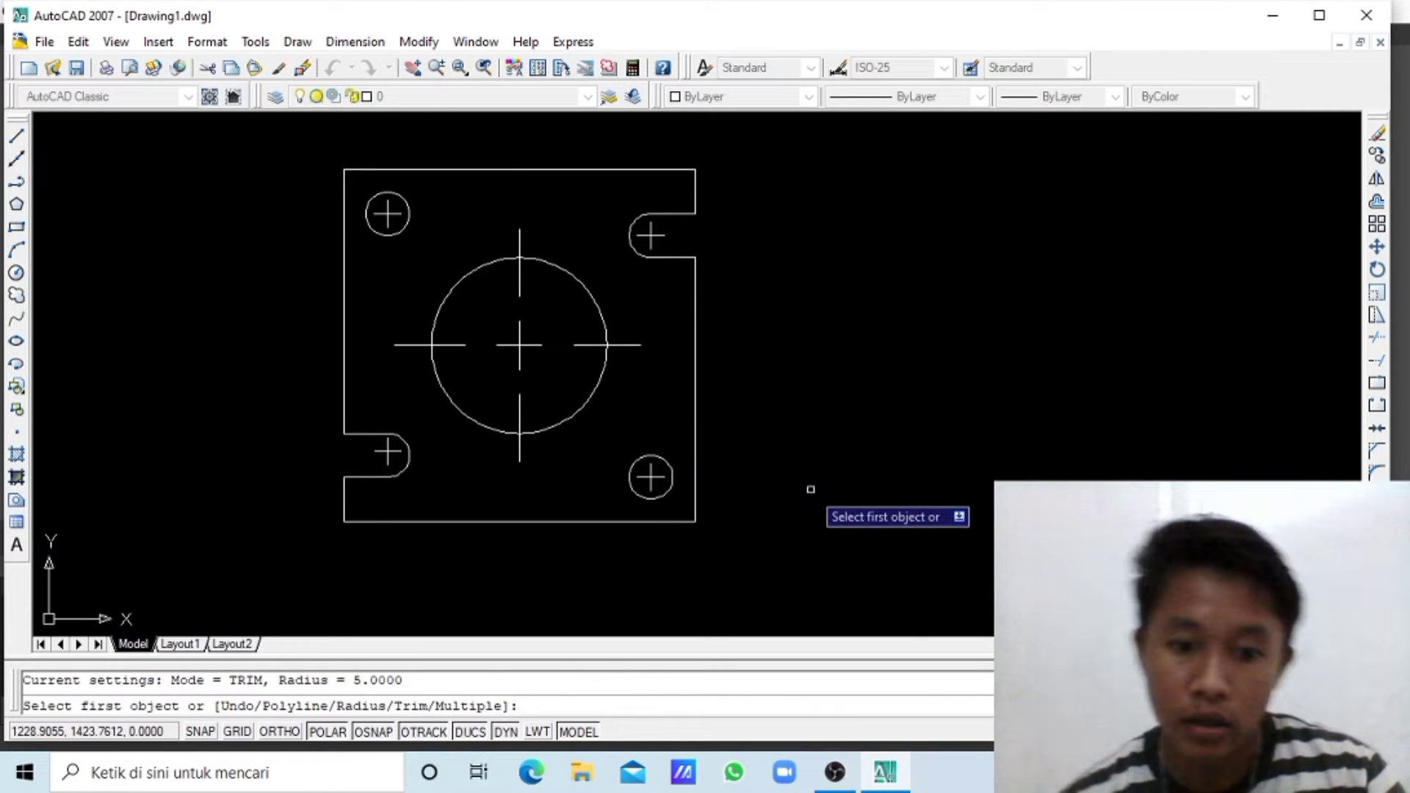
{"action": "type", "text": "r"}
{"action": "key", "text": "Return"}
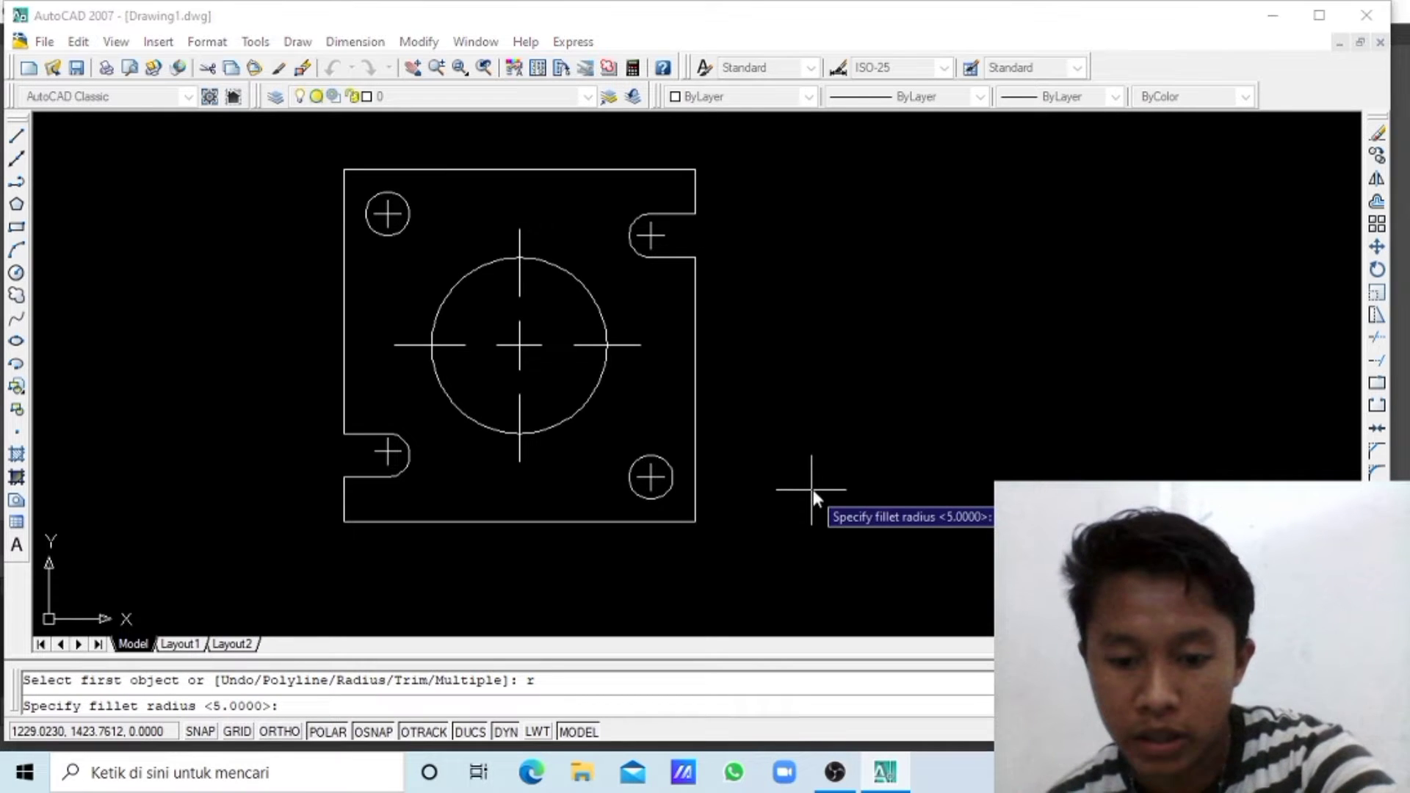
{"action": "type", "text": "5"}
{"action": "key", "text": "Return"}
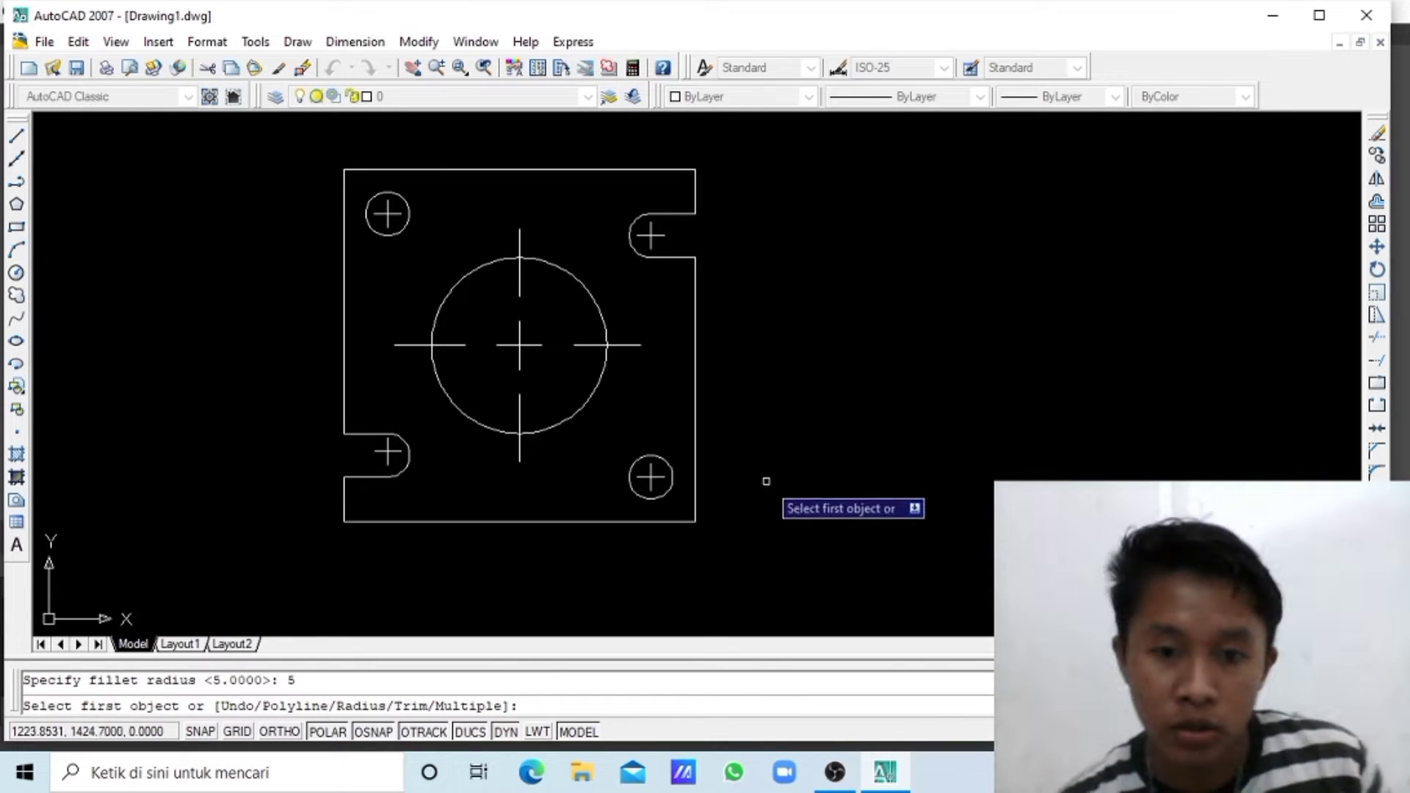
{"action": "left_click", "coordinate": [697, 500]}
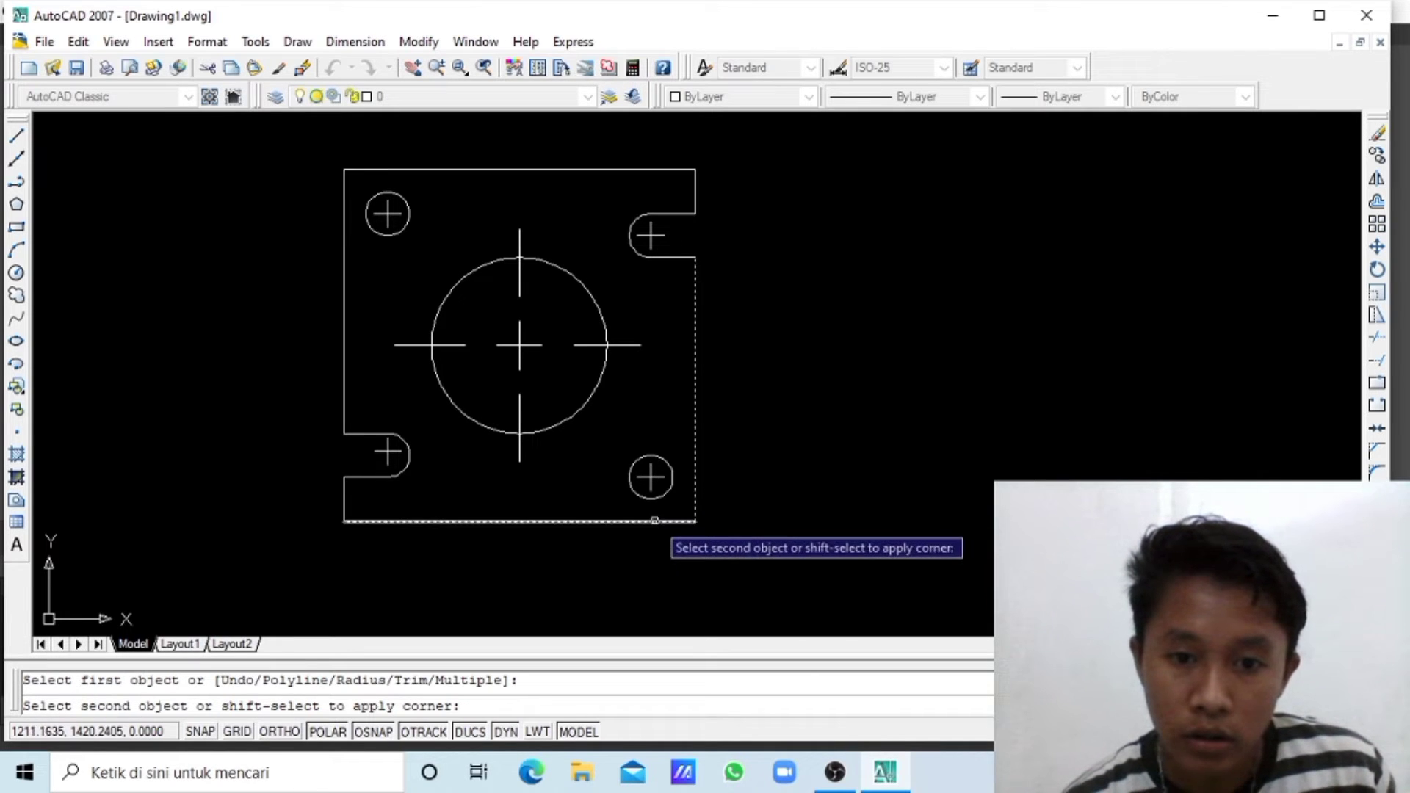
{"action": "left_click", "coordinate": [654, 523]}
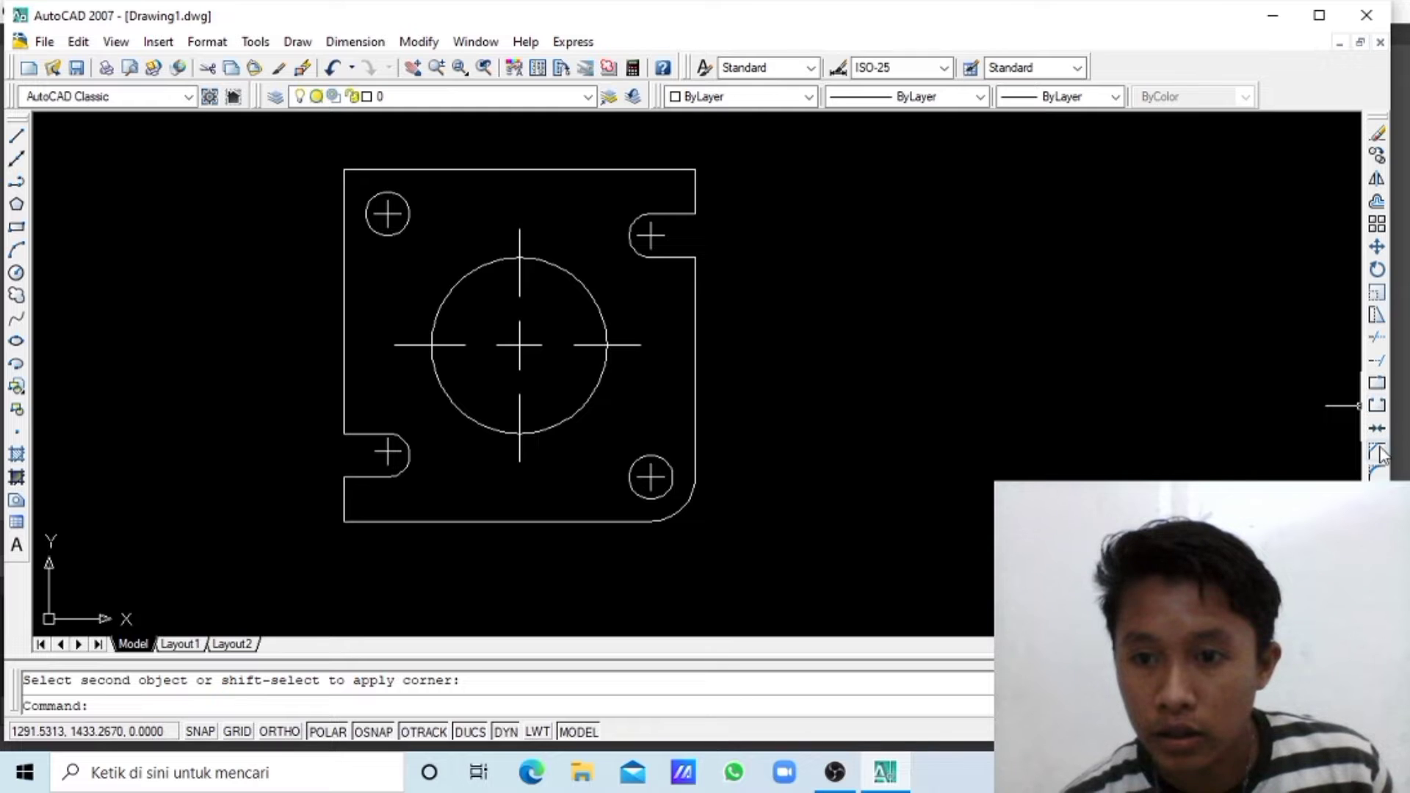
- Fillet the plate's top-left corner between the top and left edges with radius 5
{"action": "left_click", "coordinate": [1378, 473]}
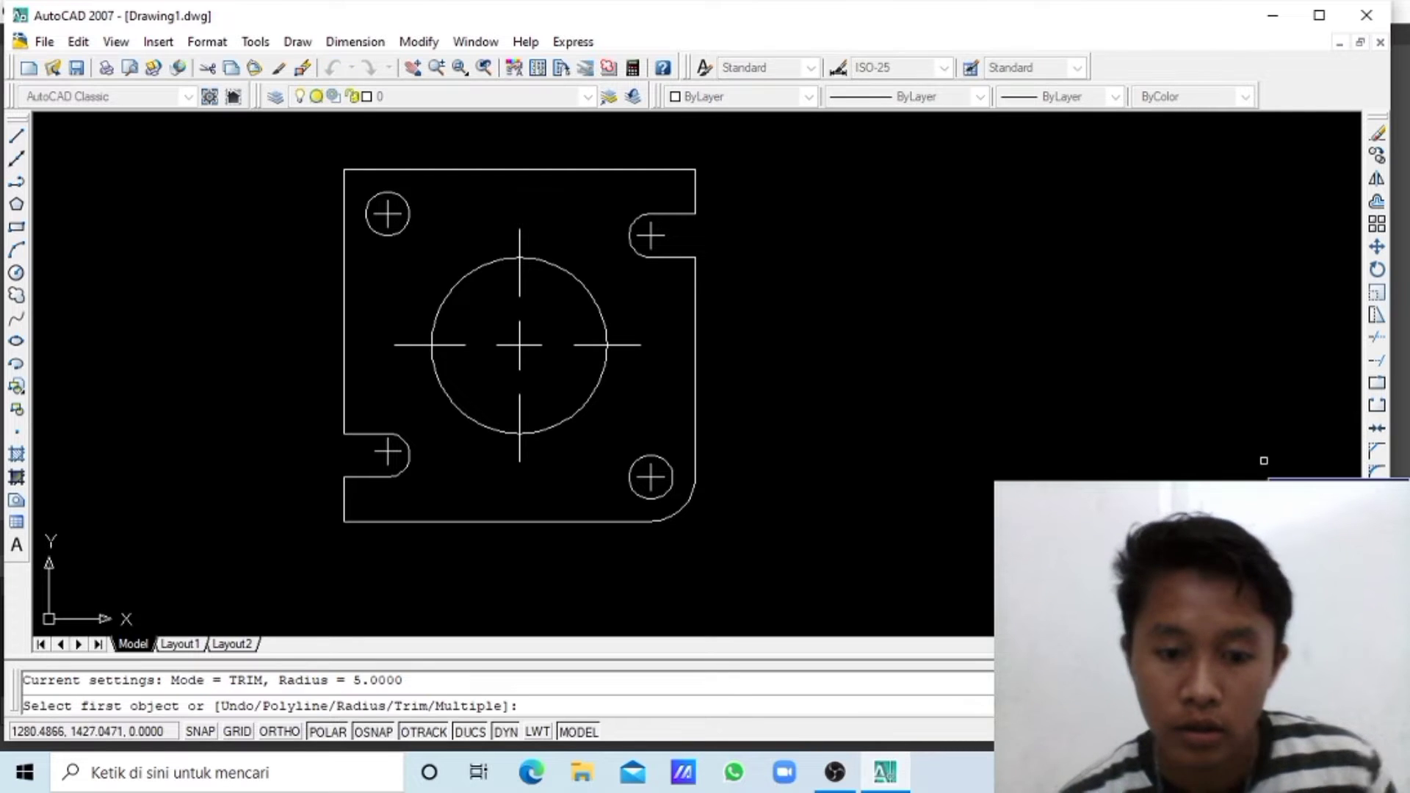
{"action": "type", "text": "r"}
{"action": "key", "text": "Return"}
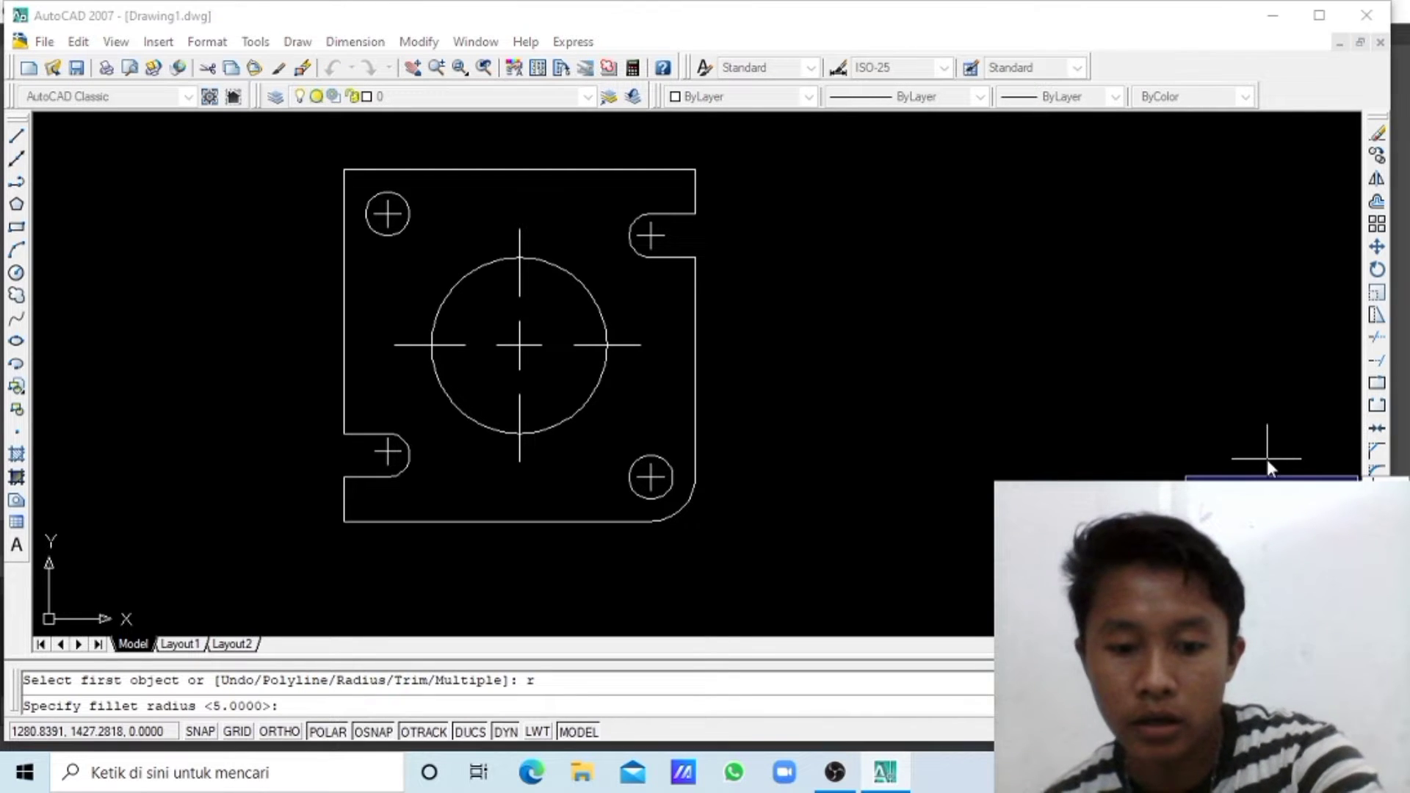
{"action": "type", "text": "5"}
{"action": "key", "text": "Return"}
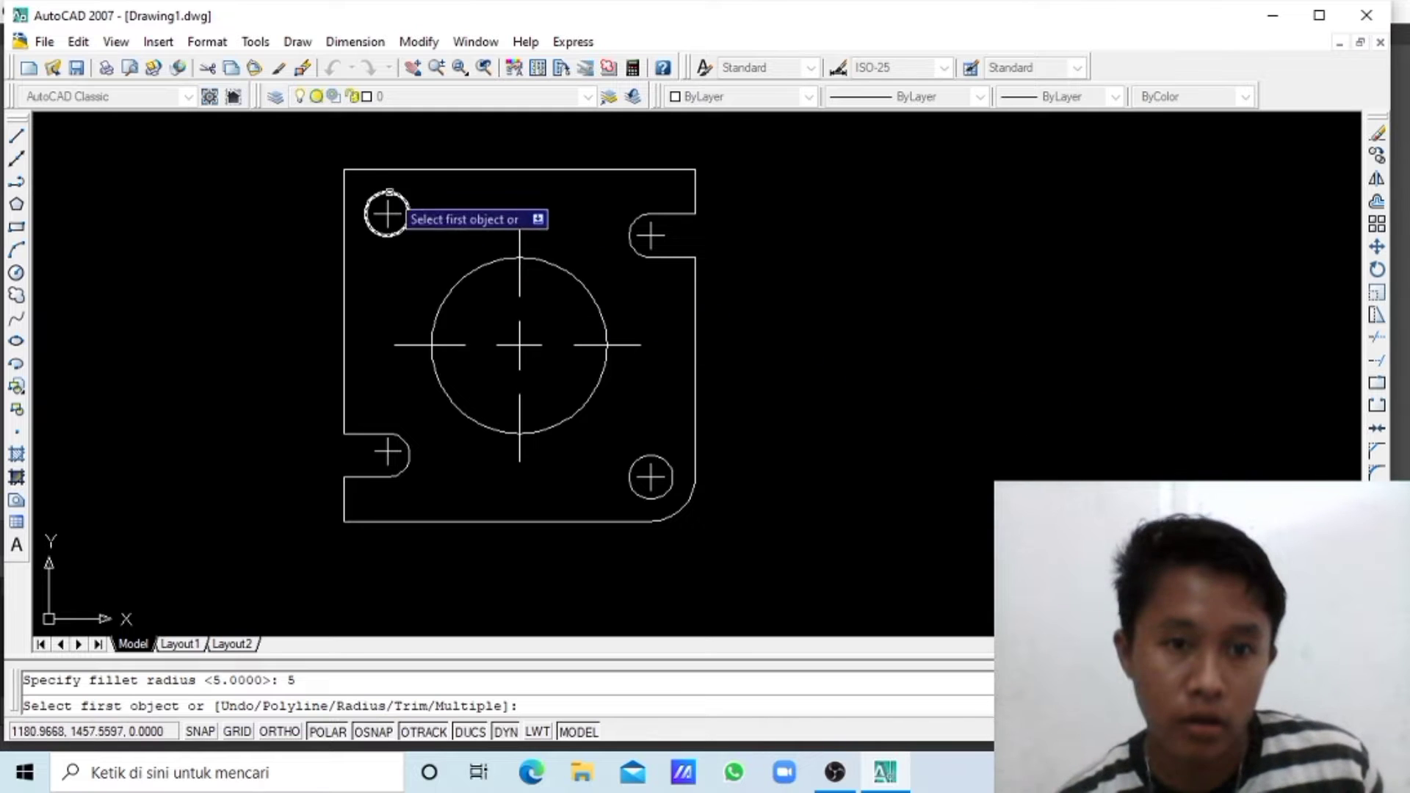
{"action": "left_click", "coordinate": [367, 170]}
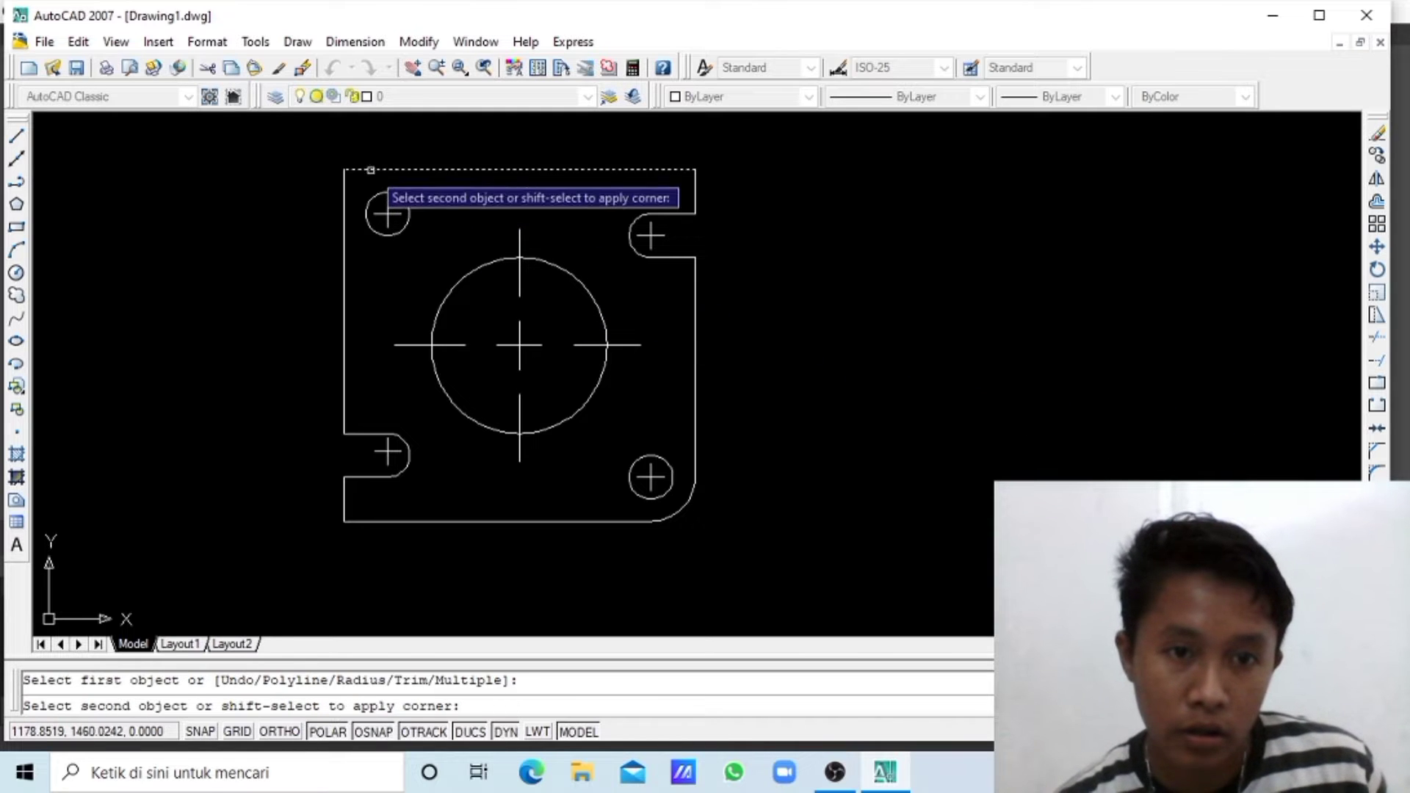
{"action": "left_click", "coordinate": [344, 195]}
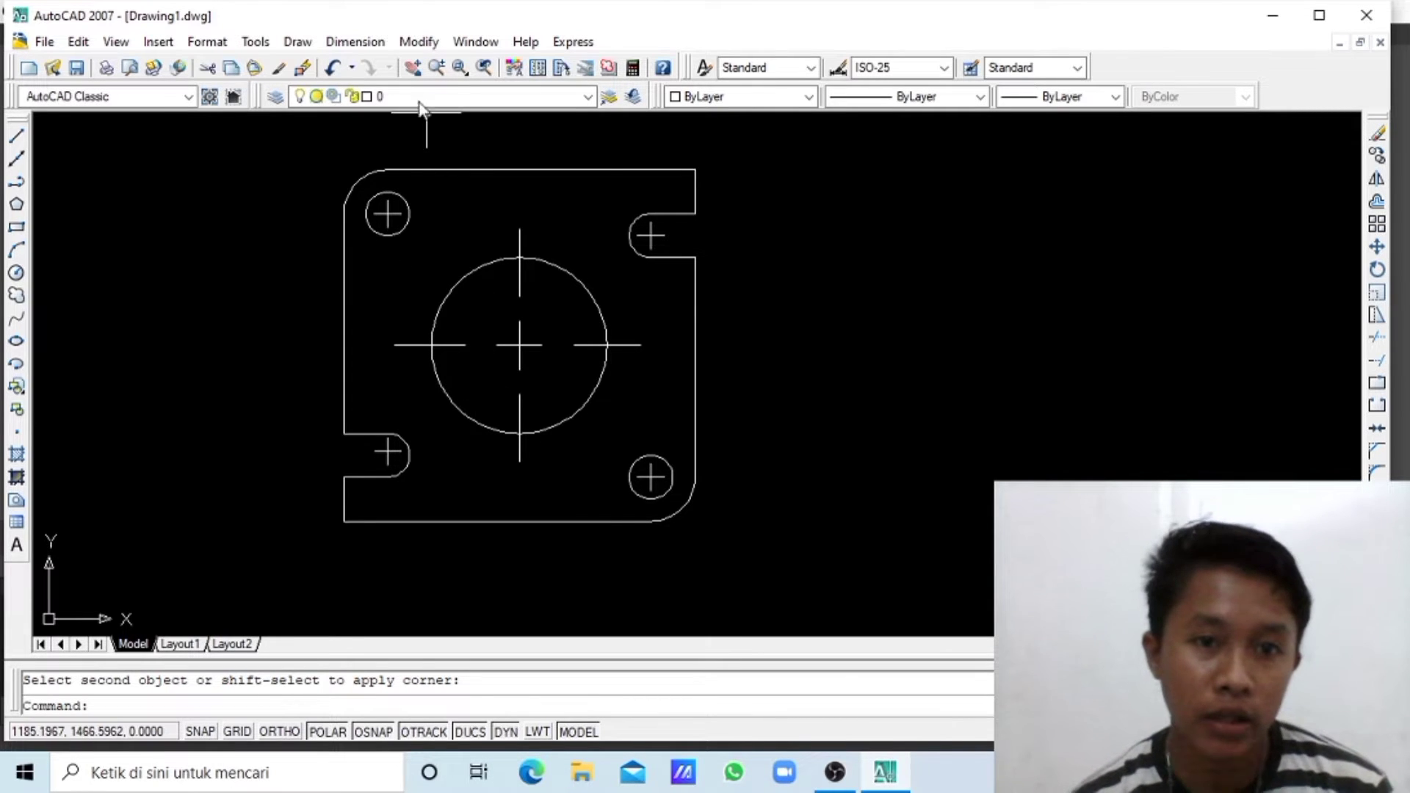
- Add left-side vertical linear dimensions: 40 overall height and 30 from top to notch
{"action": "left_click", "coordinate": [355, 41]}
{"action": "left_click", "coordinate": [371, 91]}
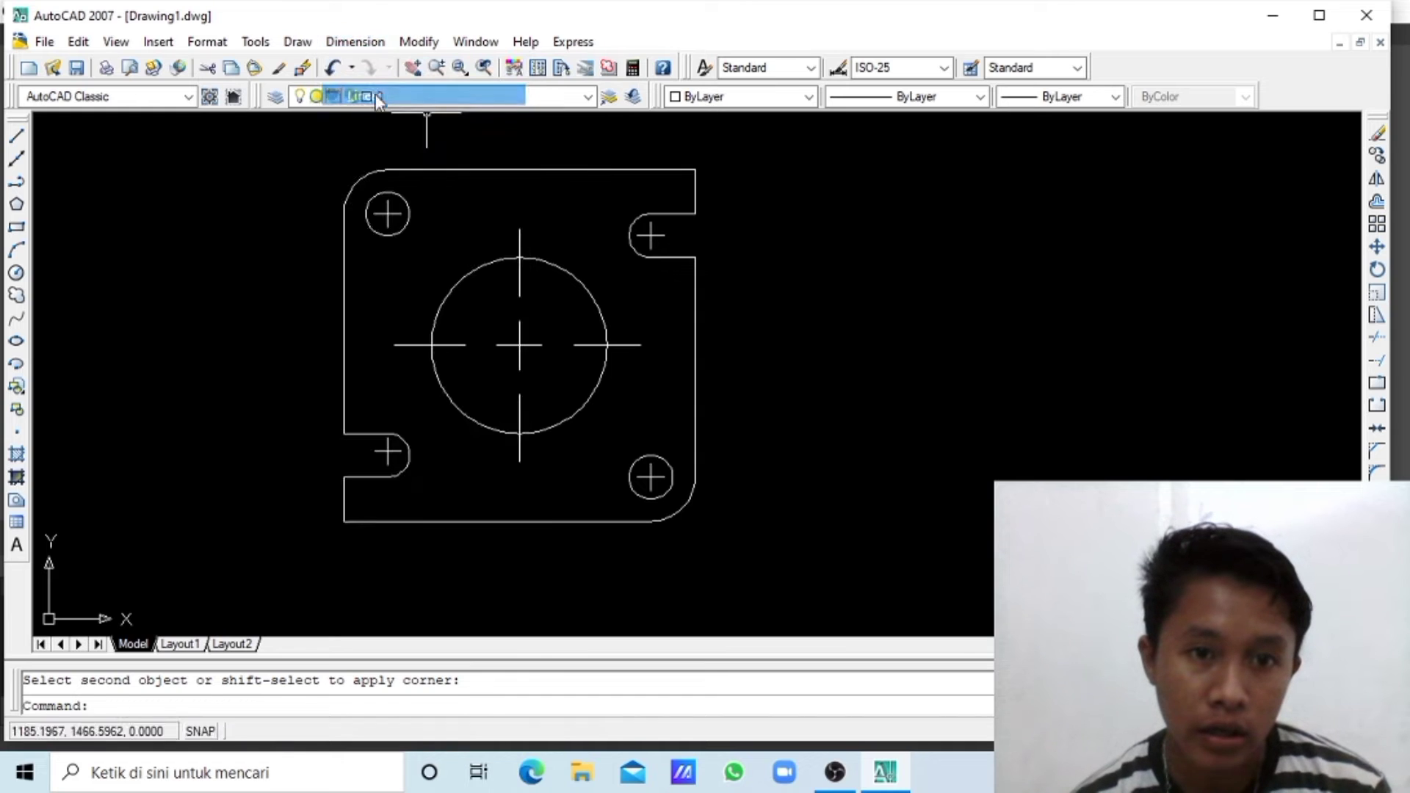
{"action": "left_click", "coordinate": [388, 170]}
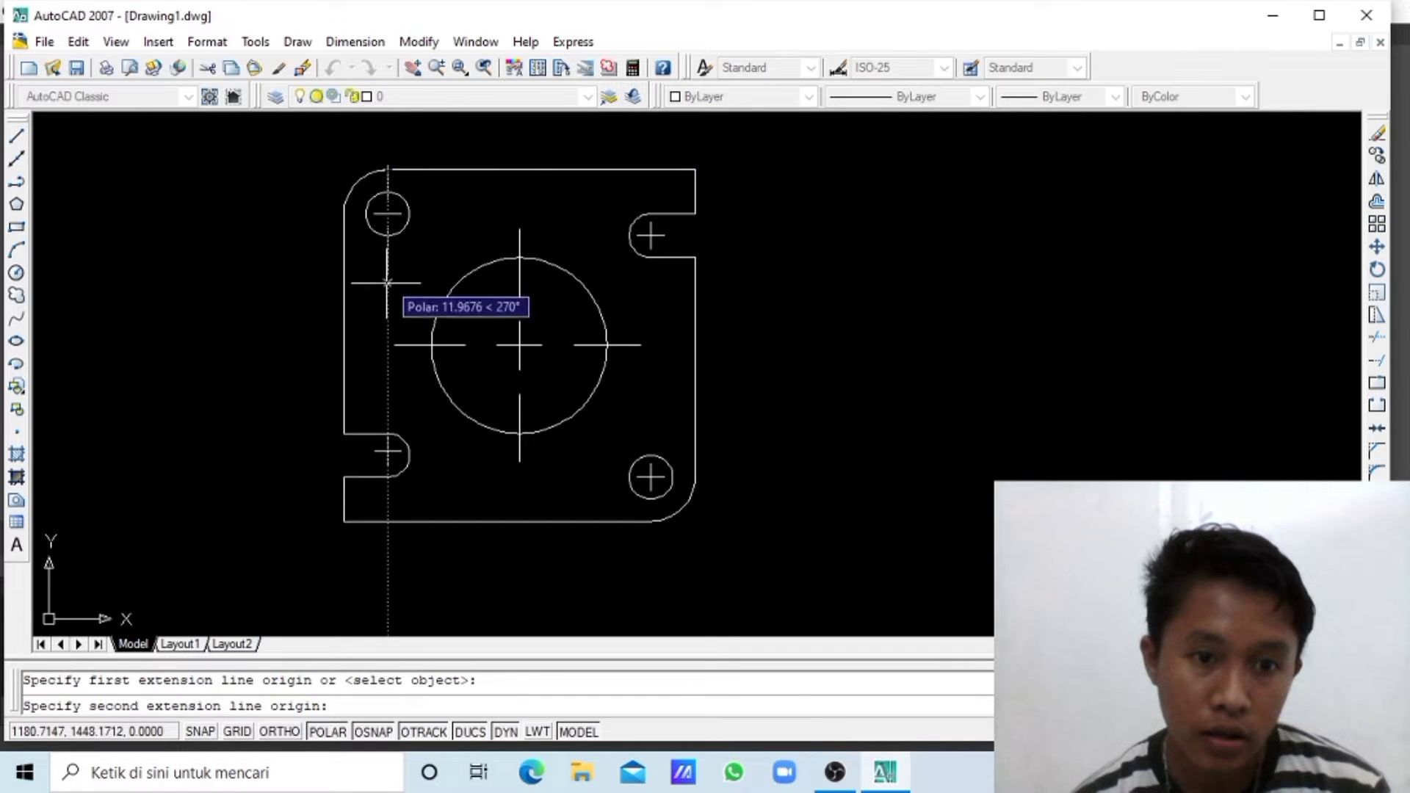
{"action": "left_click", "coordinate": [344, 522]}
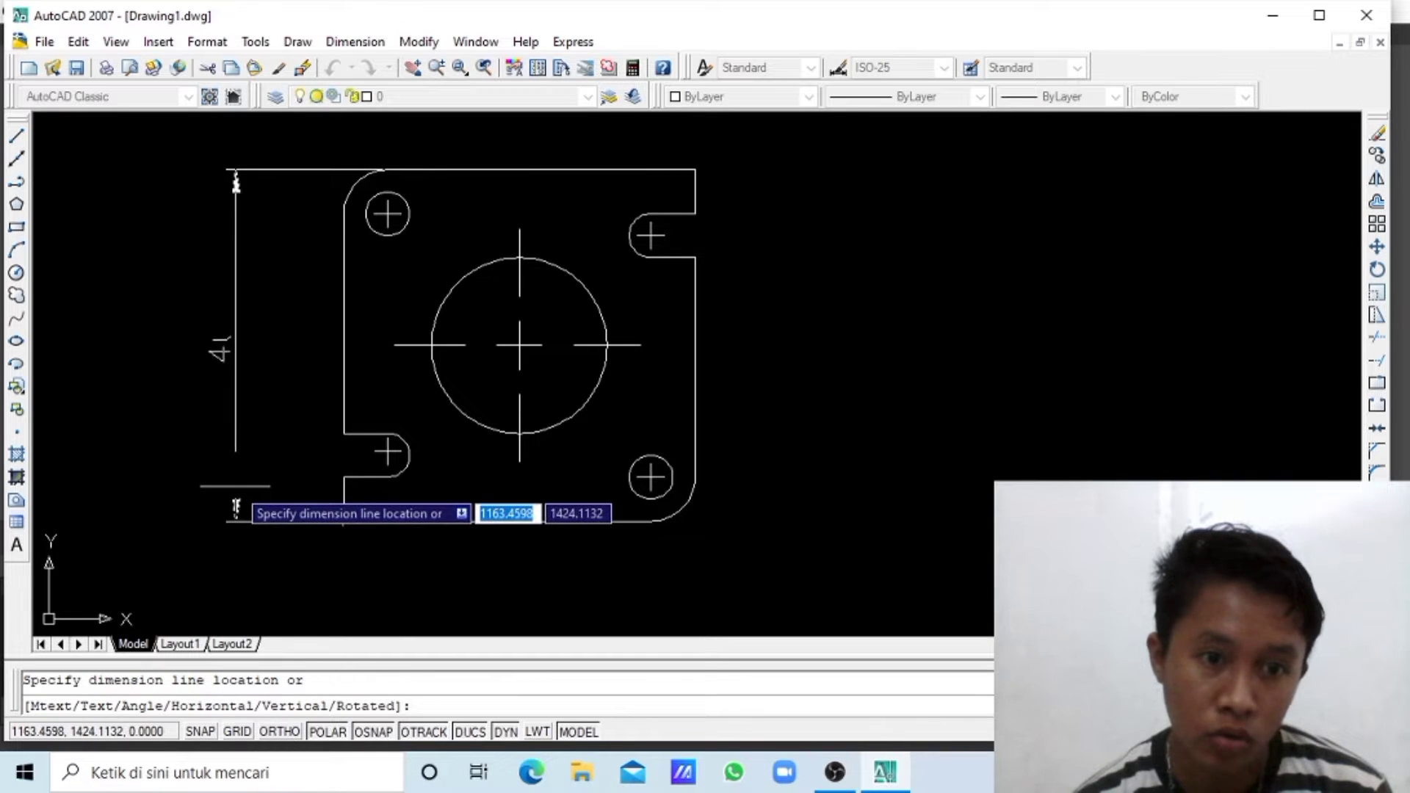
{"action": "left_click", "coordinate": [236, 396]}
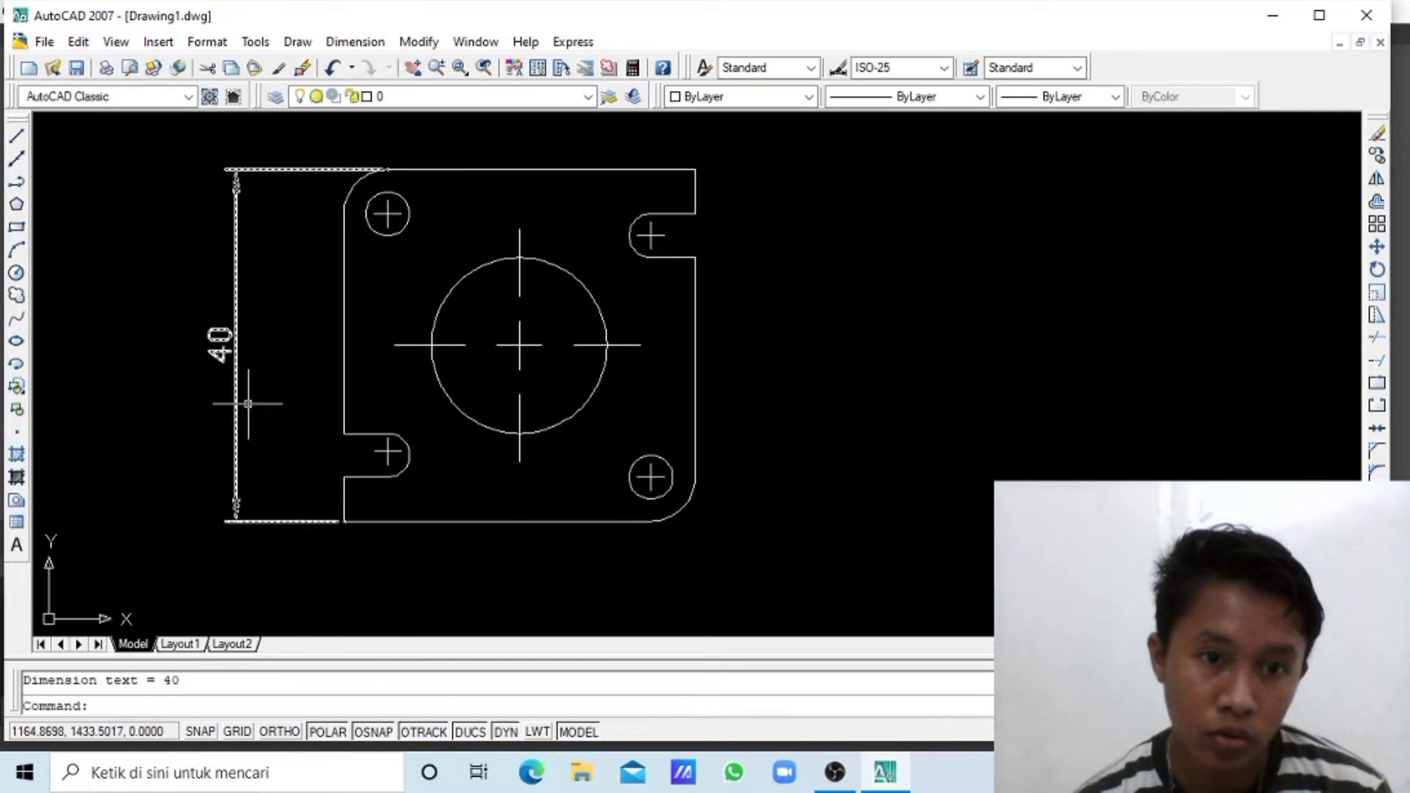
{"action": "left_click", "coordinate": [354, 41]}
{"action": "left_click", "coordinate": [360, 91]}
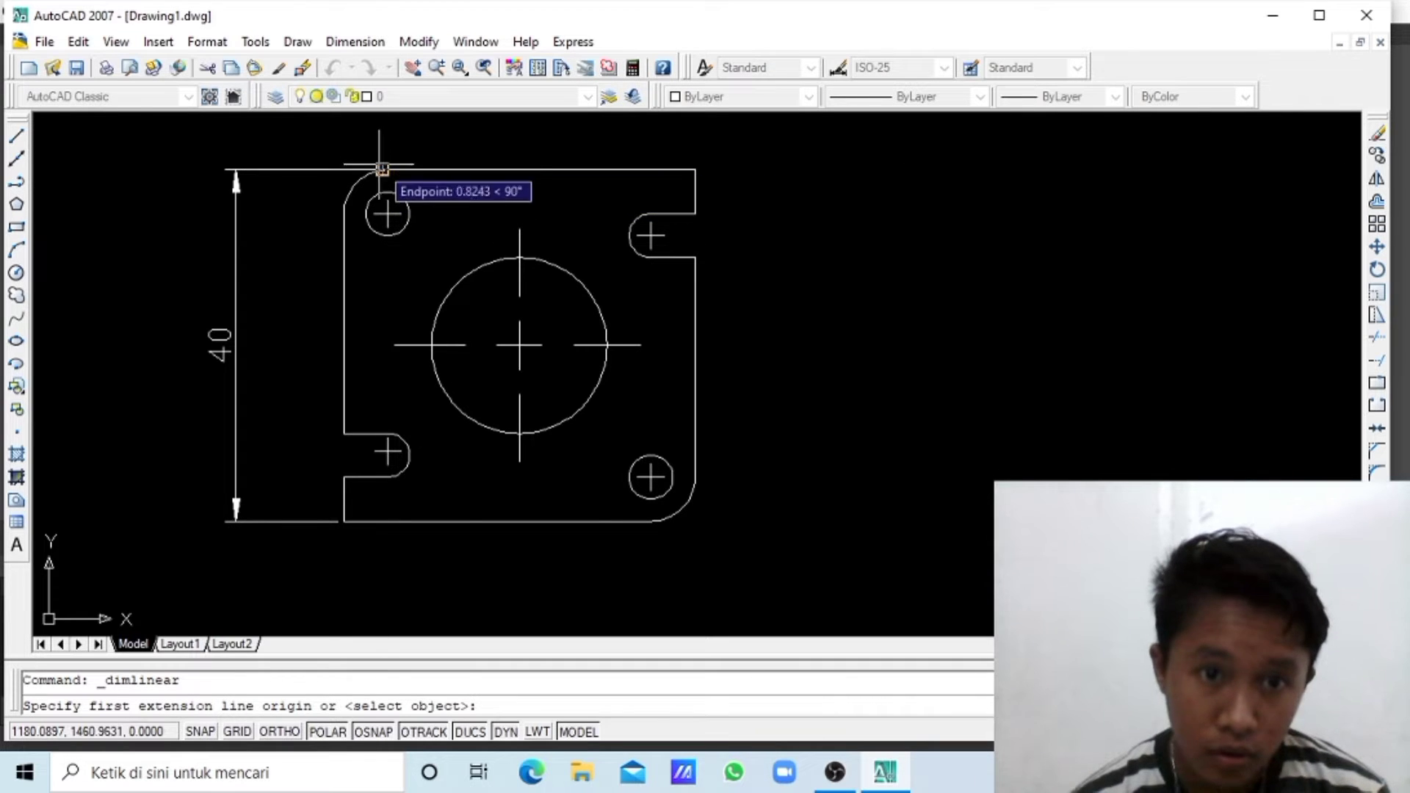
{"action": "left_click", "coordinate": [388, 170]}
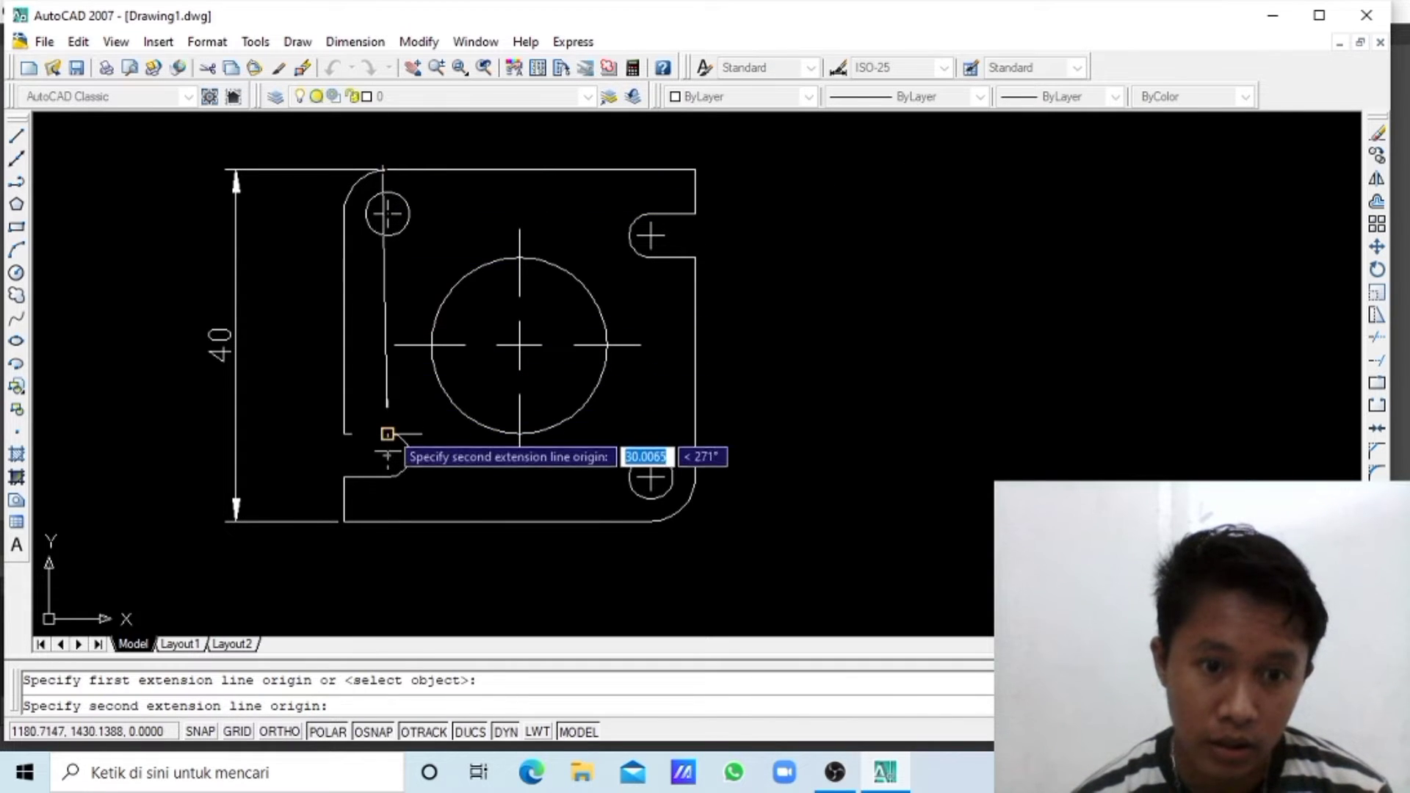
{"action": "left_click", "coordinate": [387, 433]}
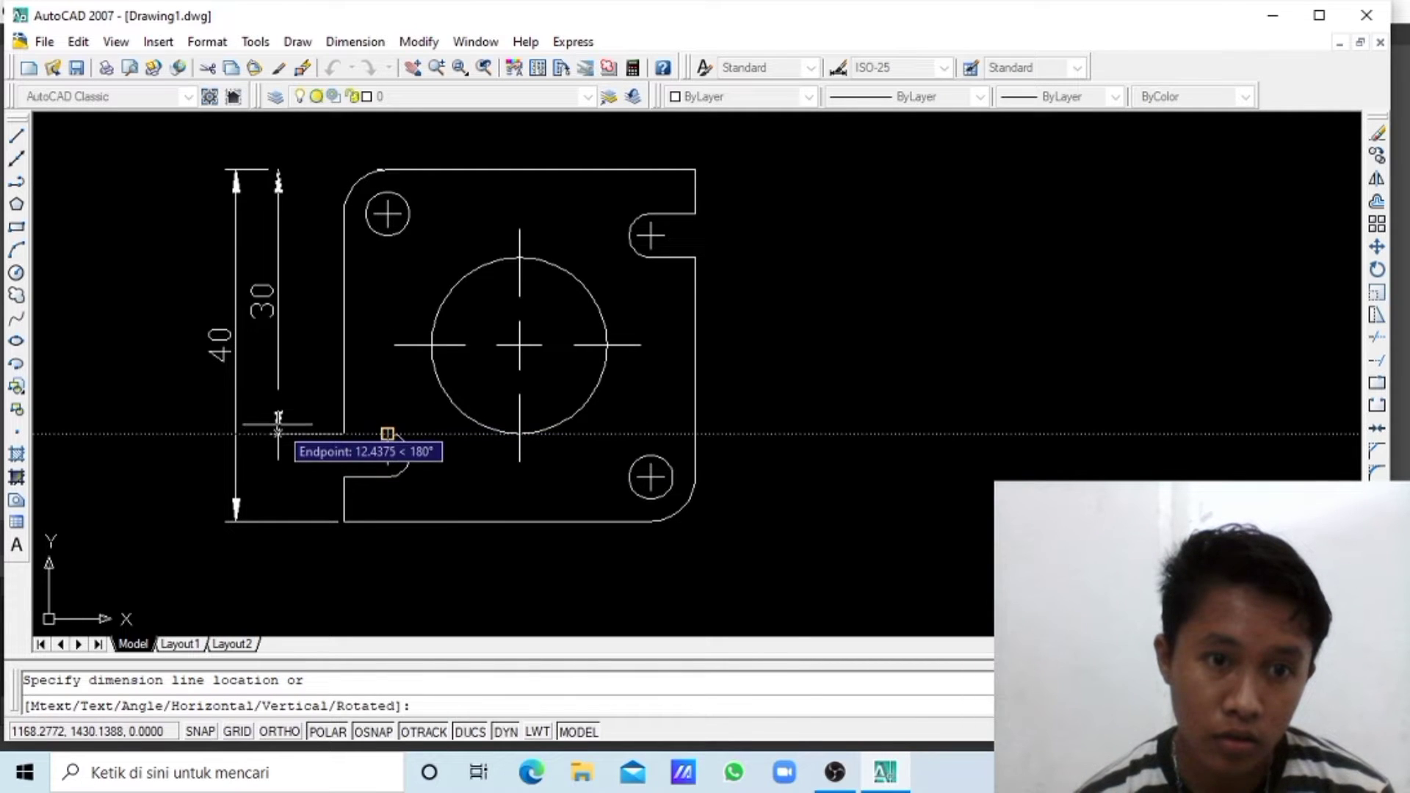
{"action": "left_click", "coordinate": [277, 432]}
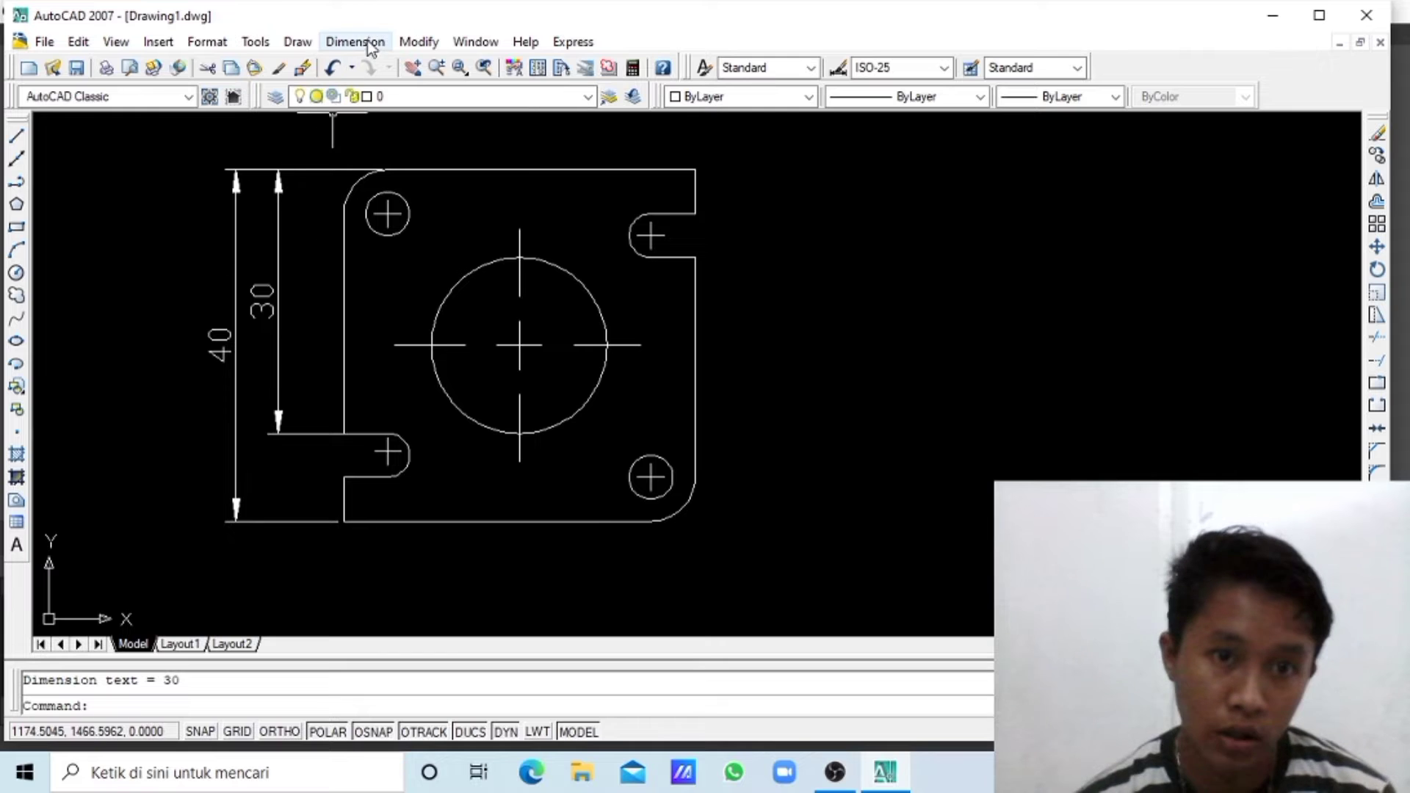
- Dimension the plate's bottom width as 40 below the plate
{"action": "left_click", "coordinate": [355, 42]}
{"action": "left_click", "coordinate": [362, 94]}
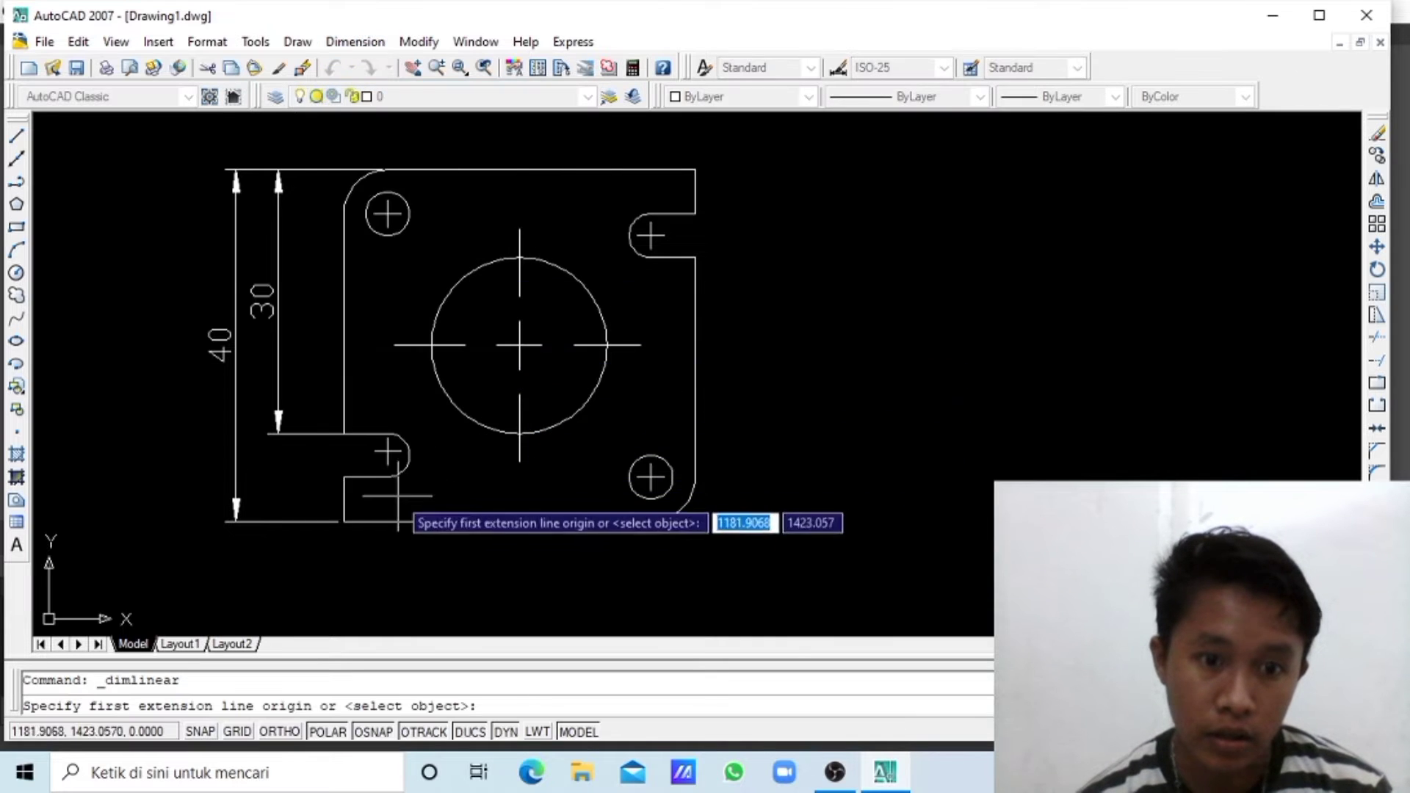
{"action": "left_click", "coordinate": [343, 522]}
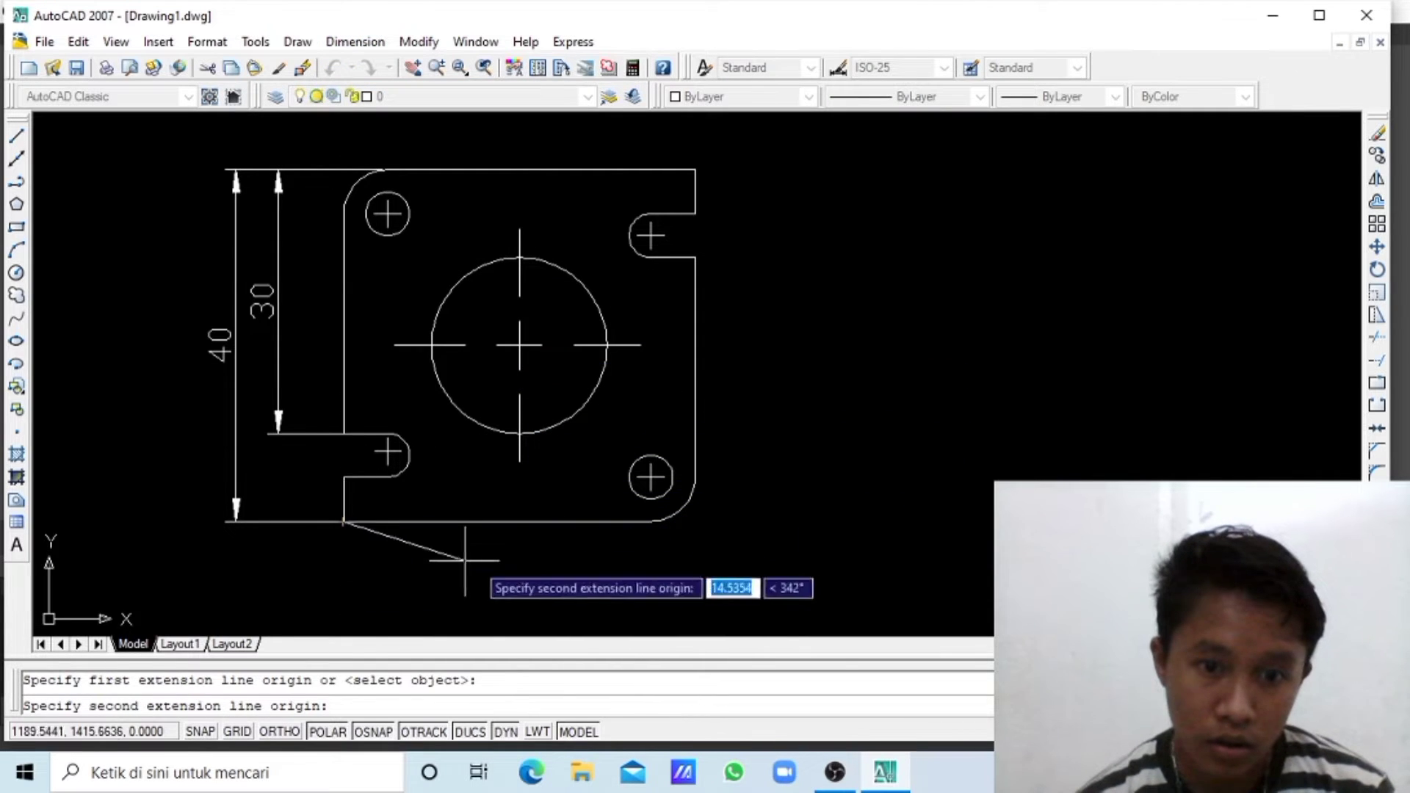
{"action": "left_click", "coordinate": [694, 490]}
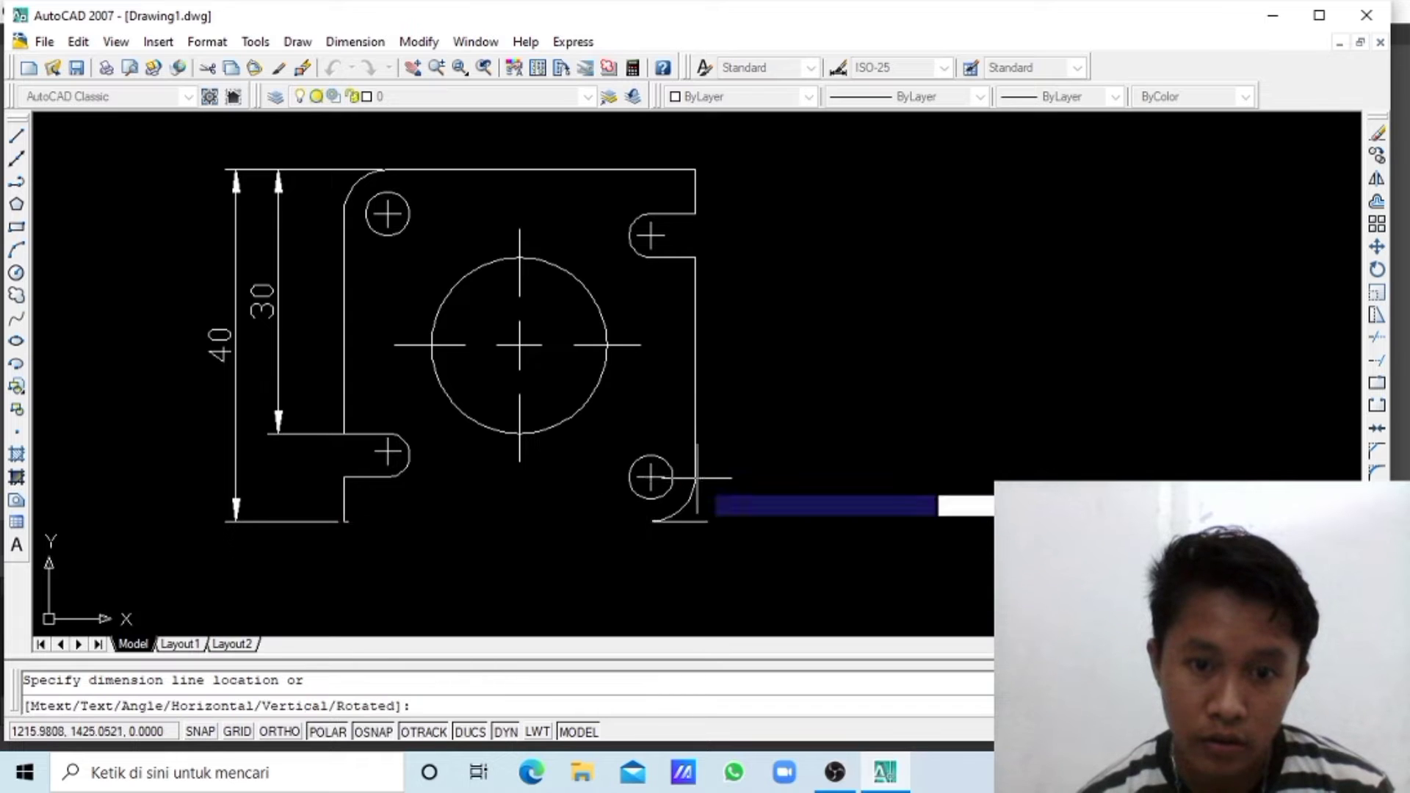
{"action": "left_click", "coordinate": [686, 568]}
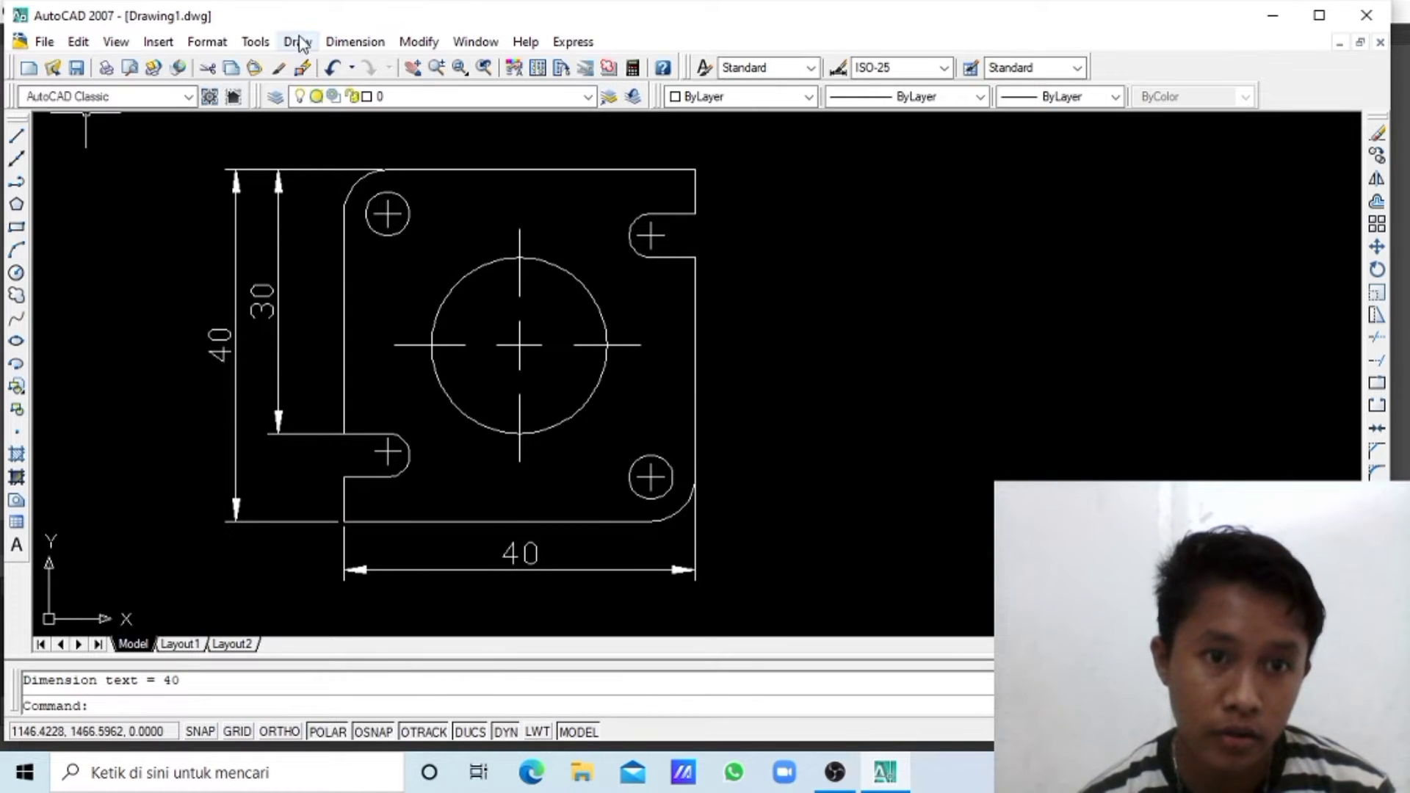
{"action": "left_click", "coordinate": [334, 42]}
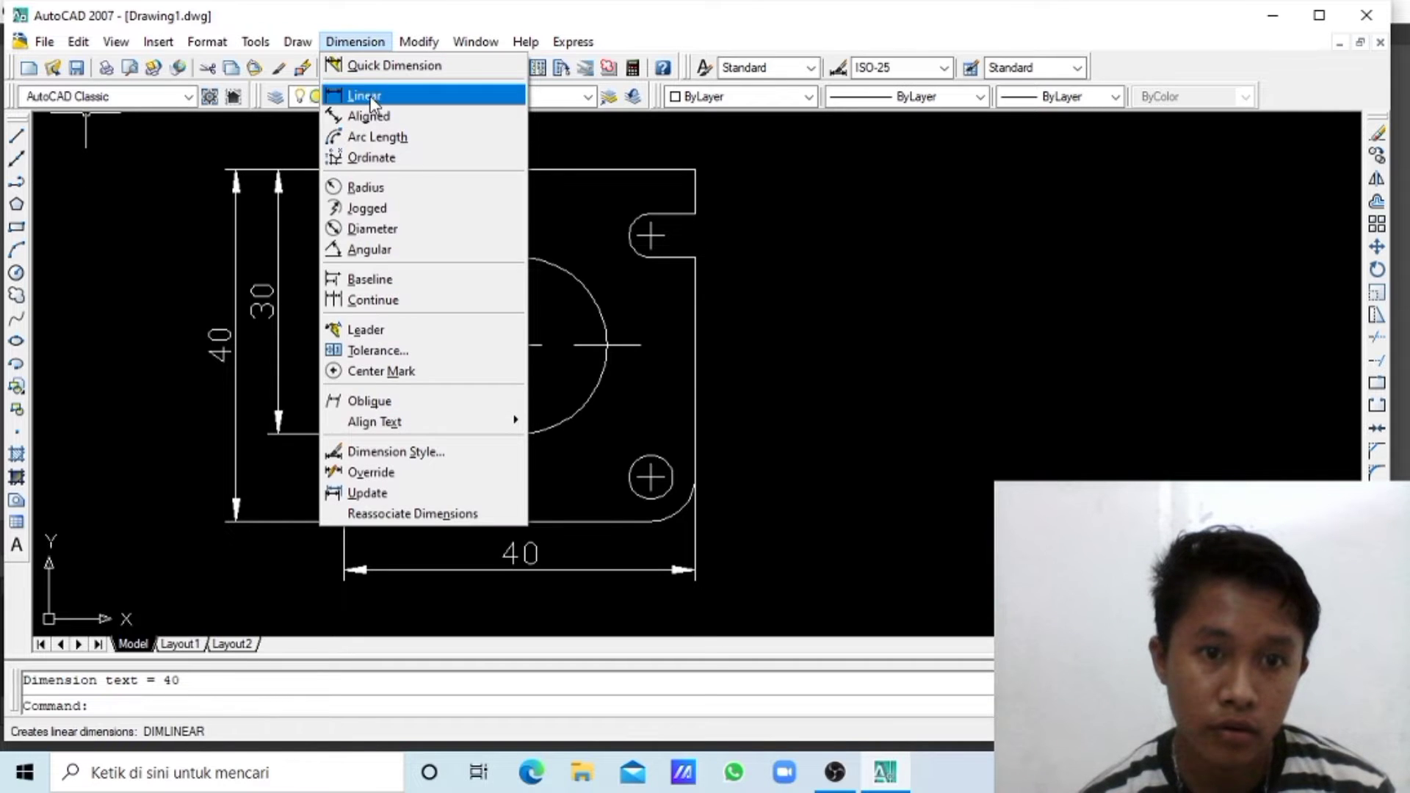
{"action": "left_click", "coordinate": [367, 95]}
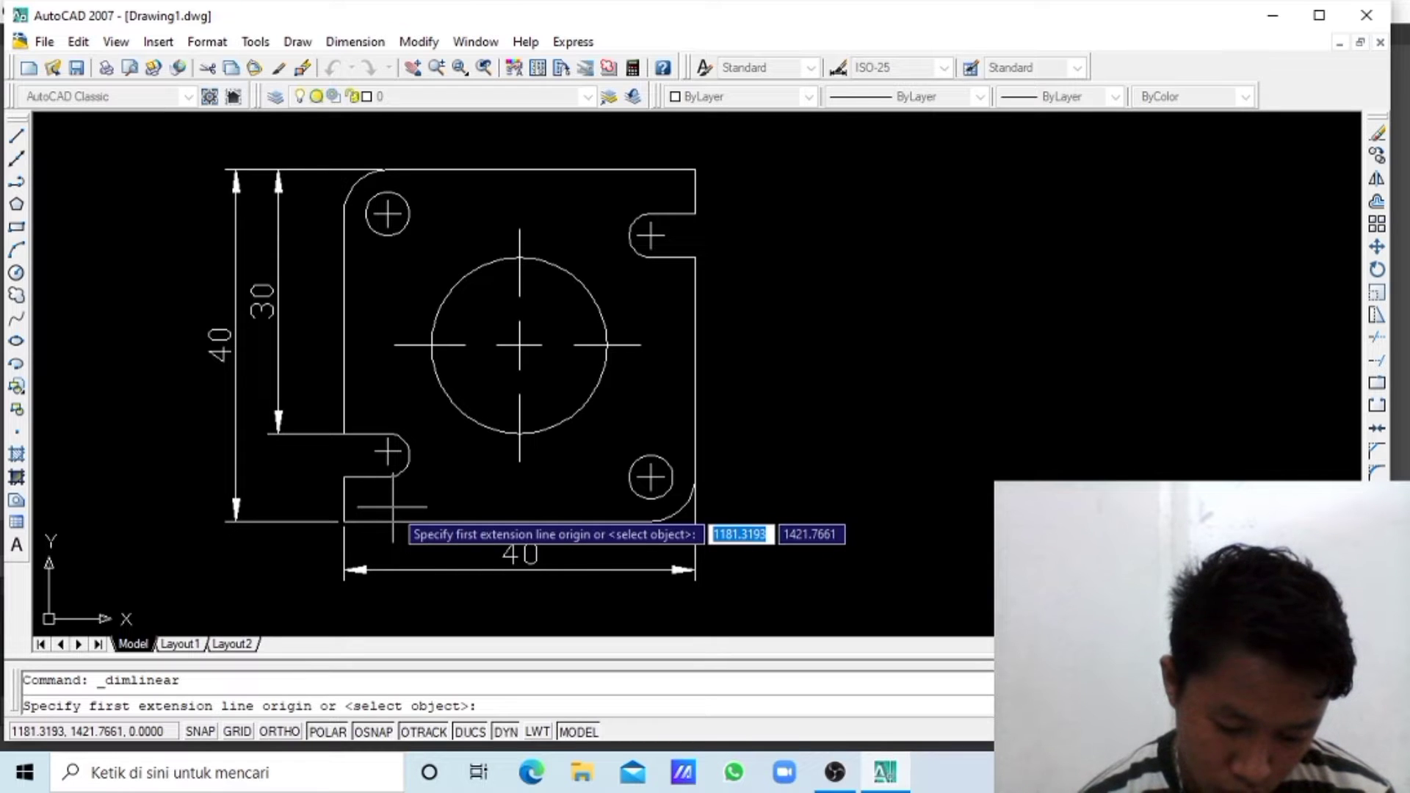
{"action": "left_click", "coordinate": [387, 451]}
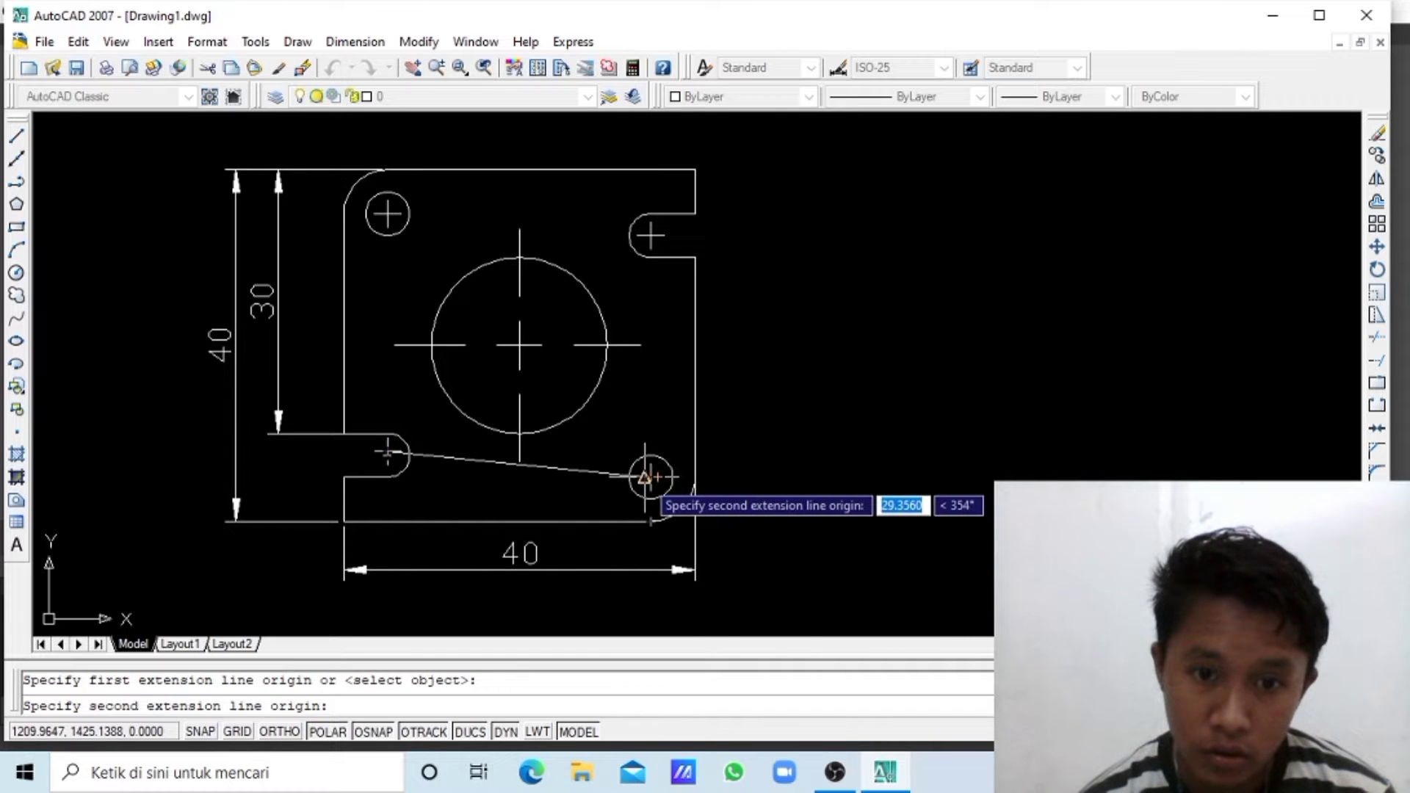
{"action": "left_click", "coordinate": [651, 477]}
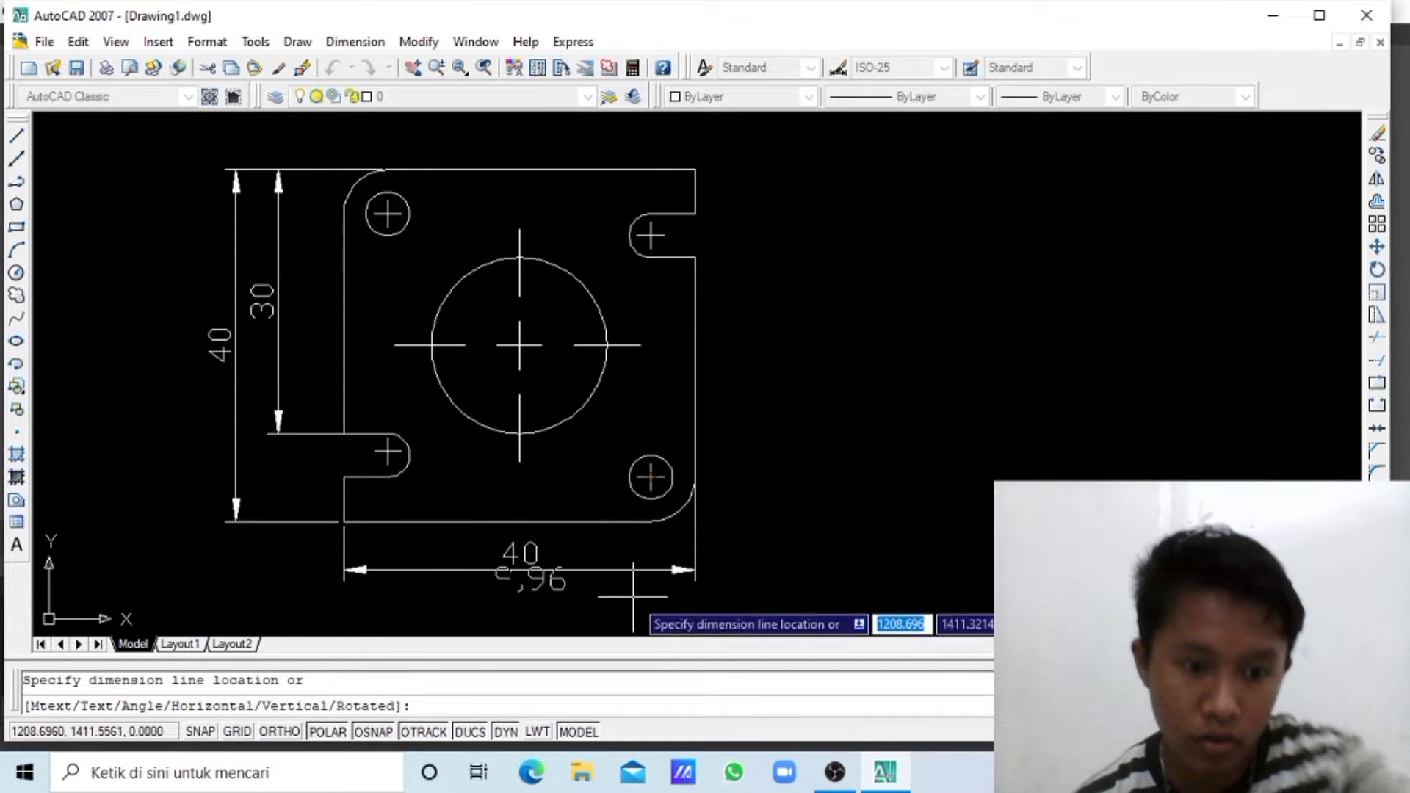
{"action": "key", "text": "Escape"}
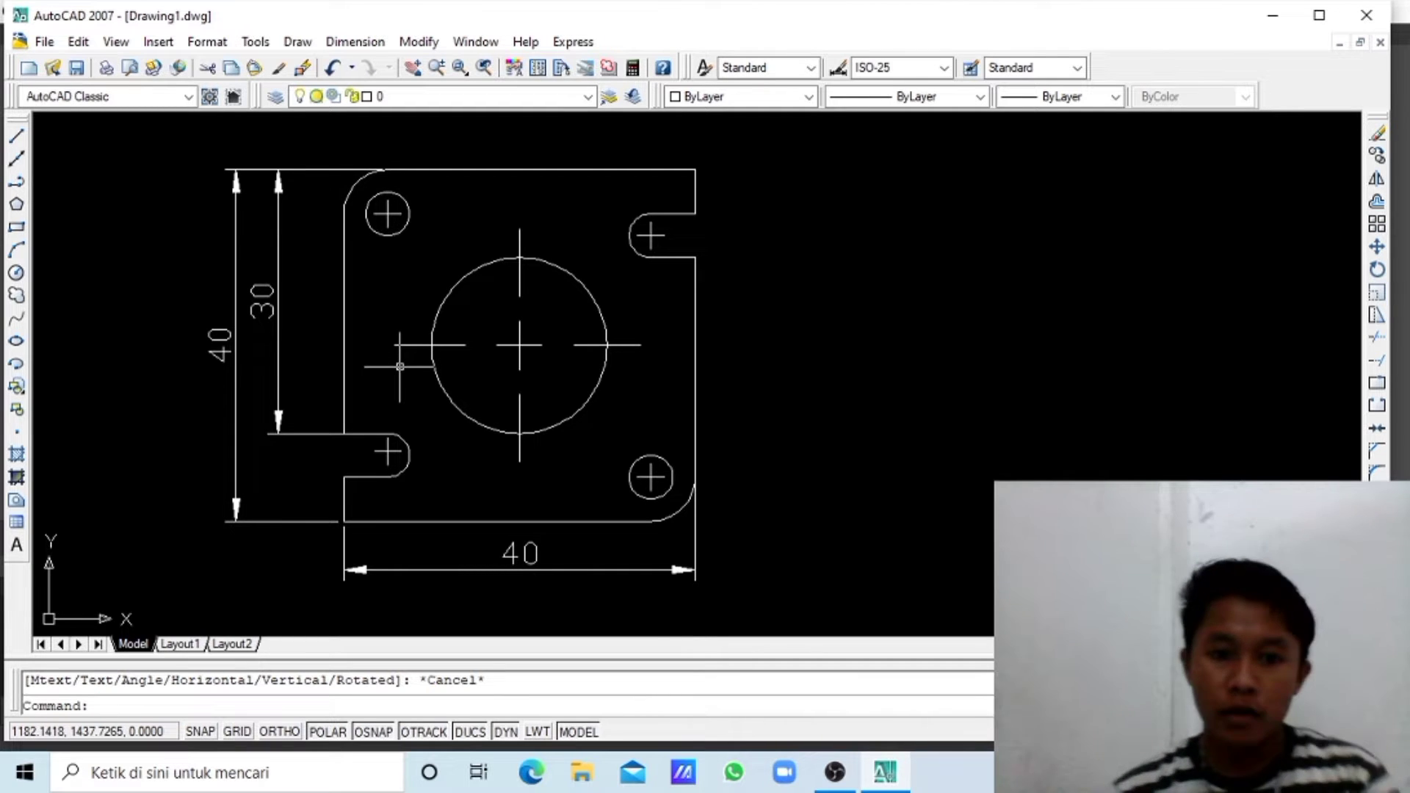
{"action": "left_click", "coordinate": [278, 244]}
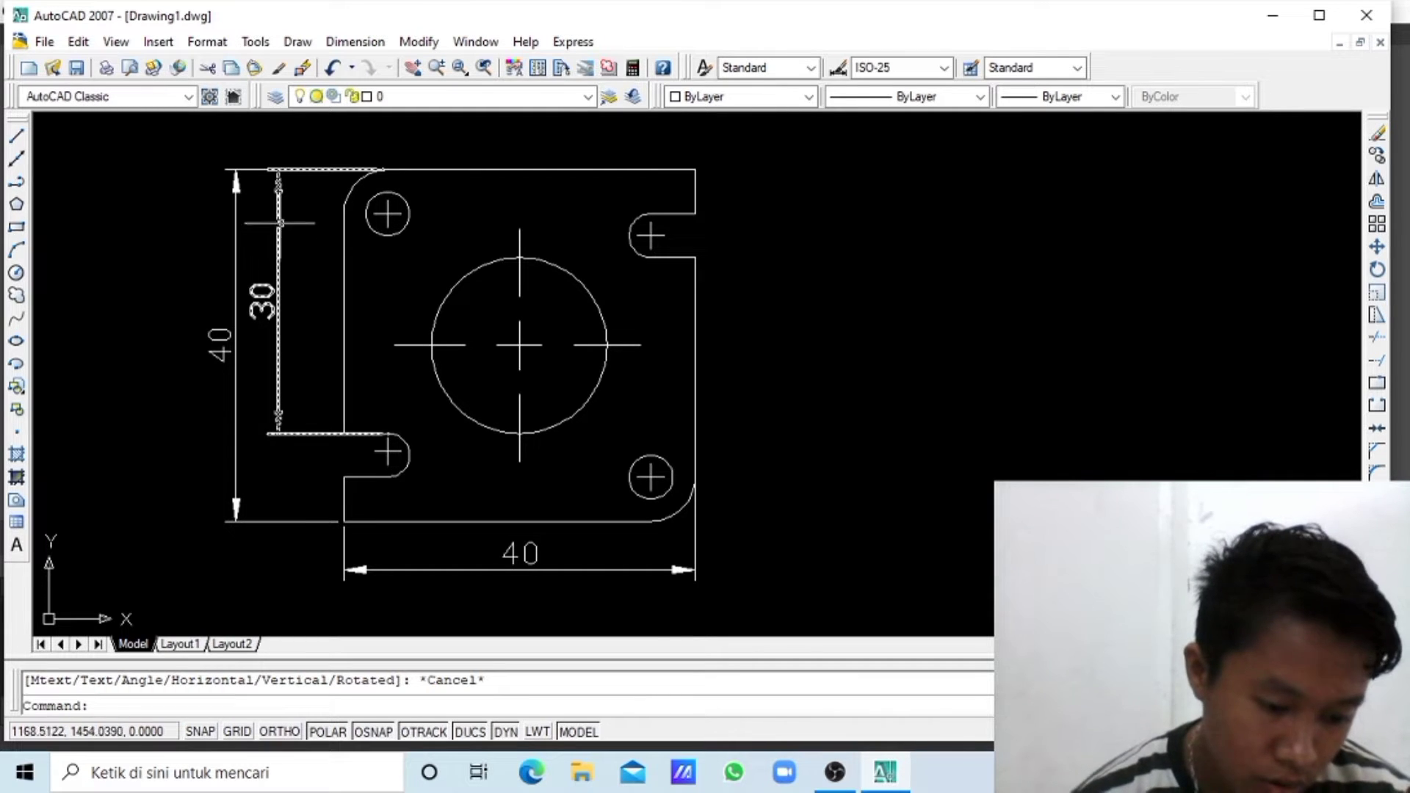
{"action": "key", "text": "Escape"}
- Place an R2,5 radius dimension on the top-left hole, then cut the misplaced label
{"action": "left_click", "coordinate": [351, 42]}
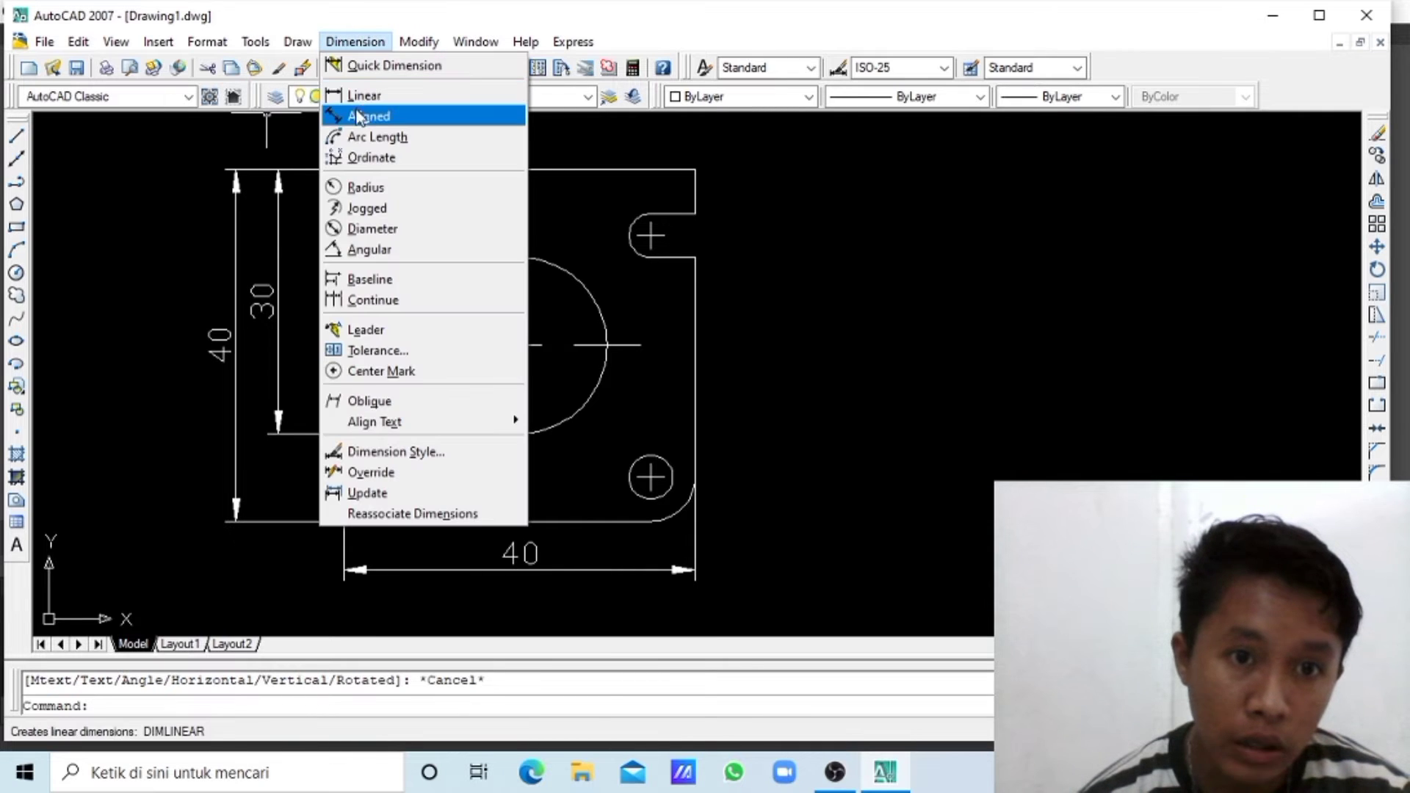
{"action": "left_click", "coordinate": [365, 187]}
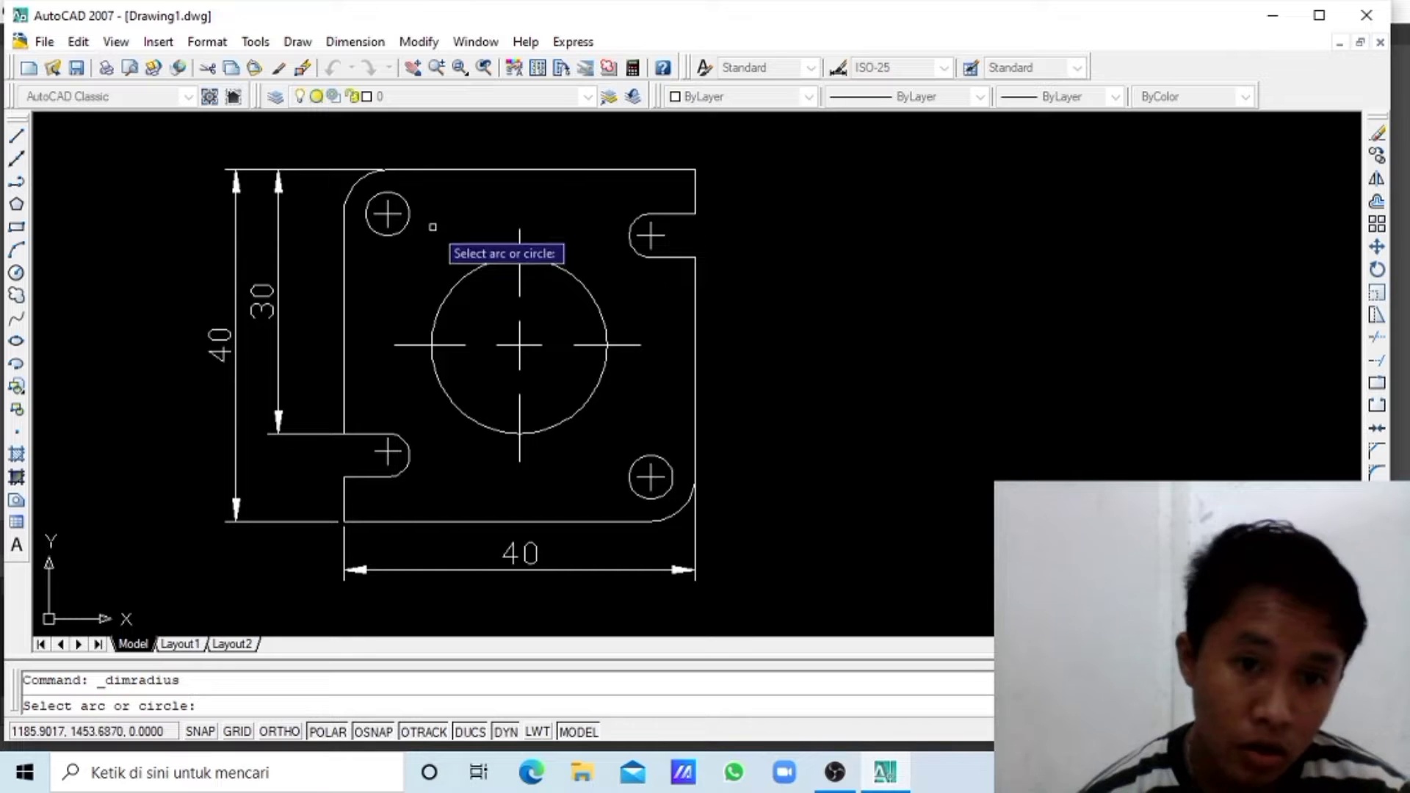
{"action": "left_click", "coordinate": [412, 211]}
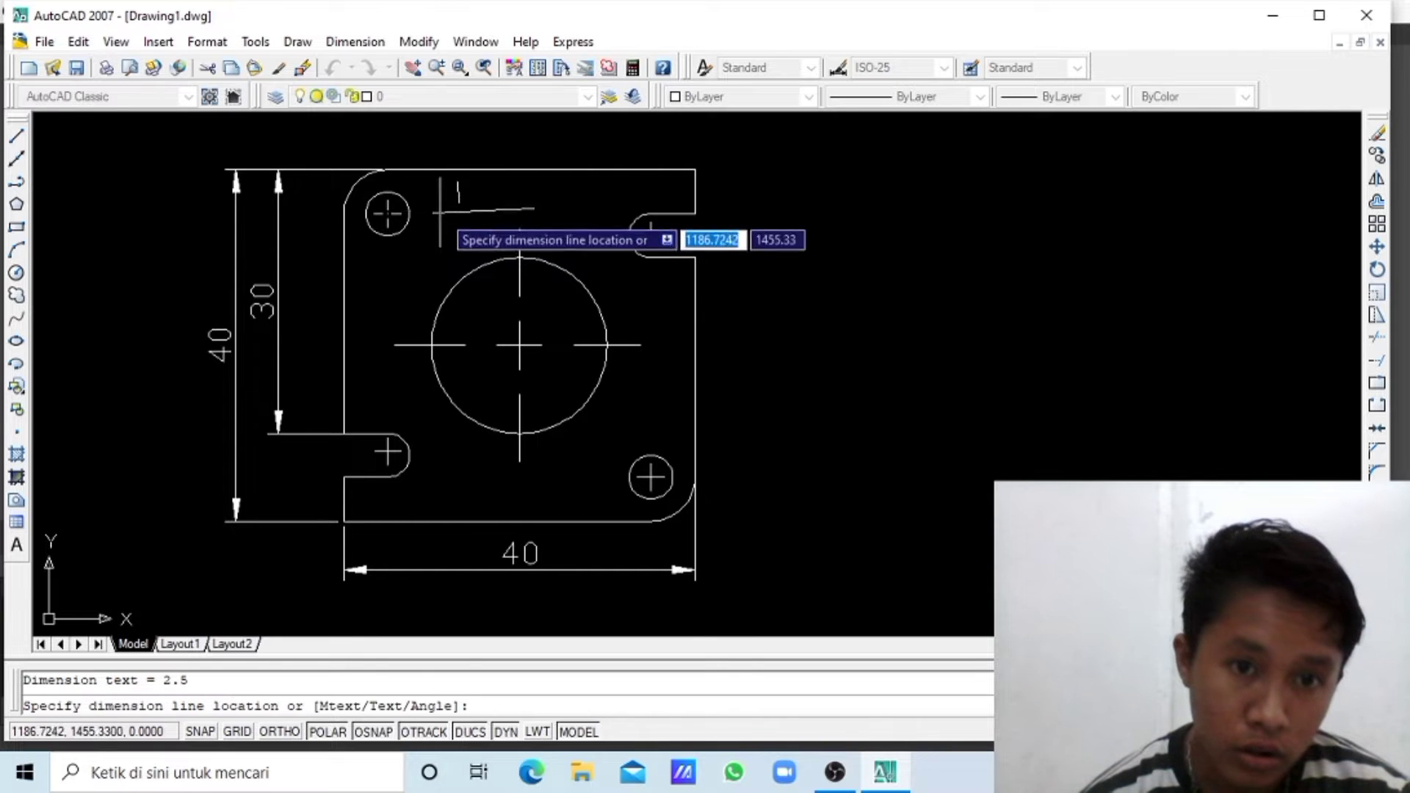
{"action": "left_click", "coordinate": [445, 216]}
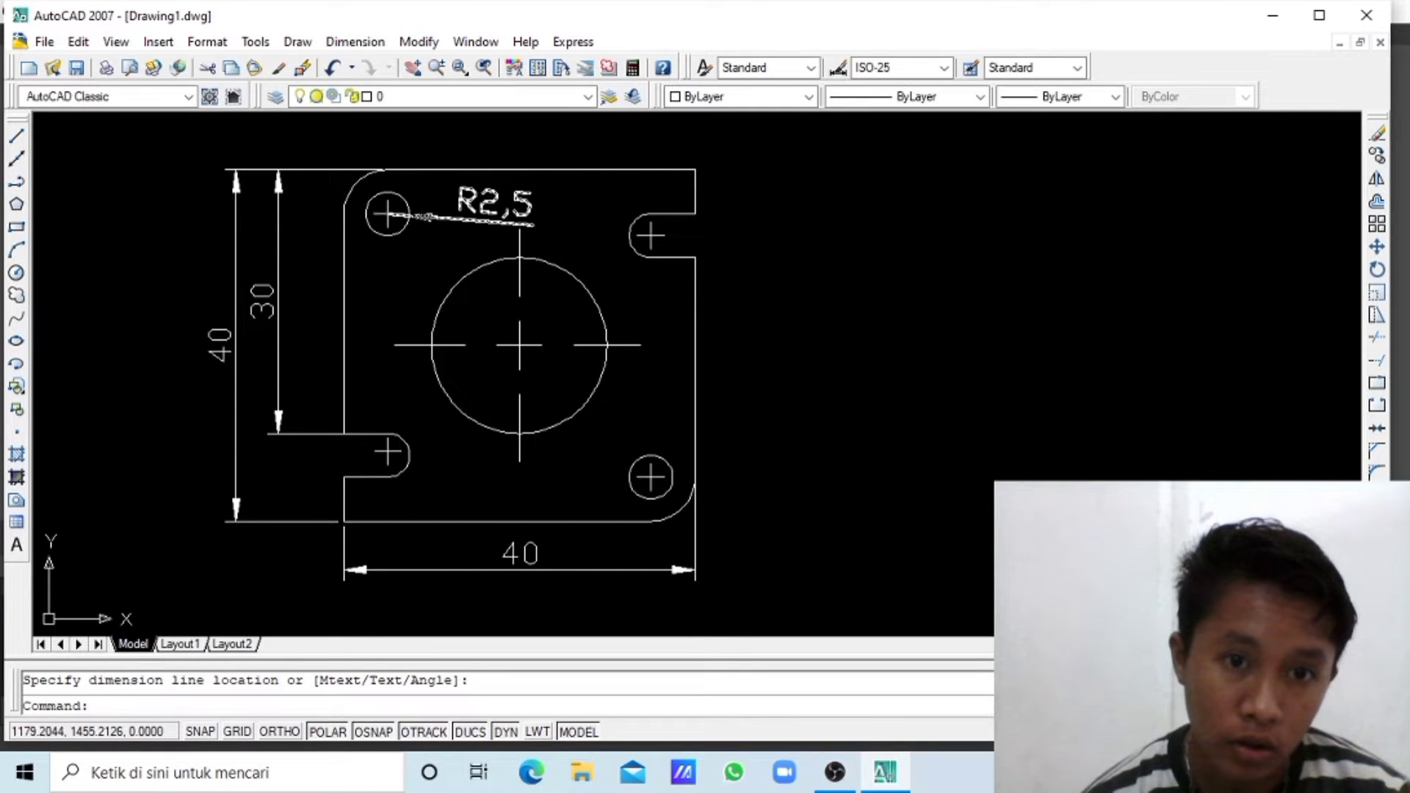
{"action": "left_click", "coordinate": [509, 211]}
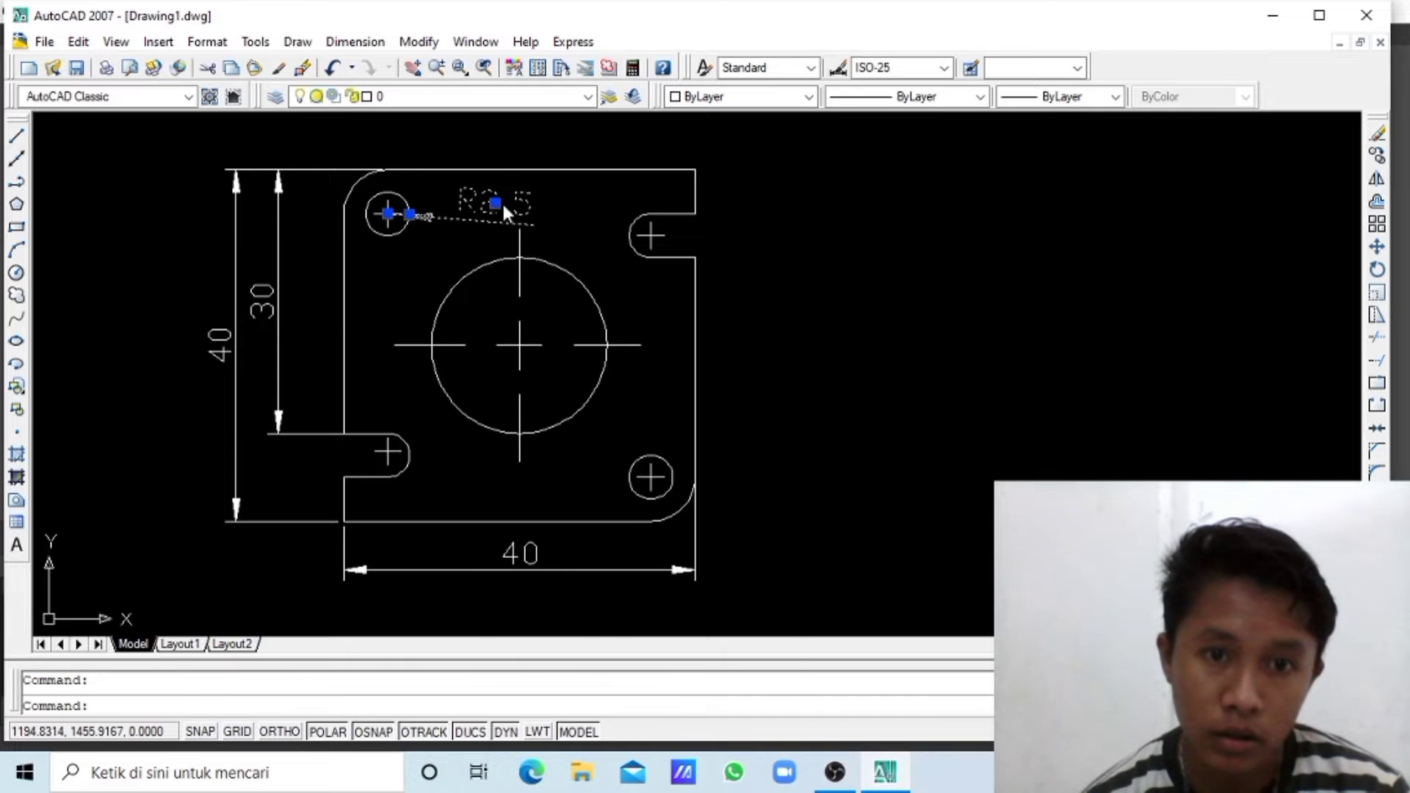
{"action": "right_click", "coordinate": [504, 206]}
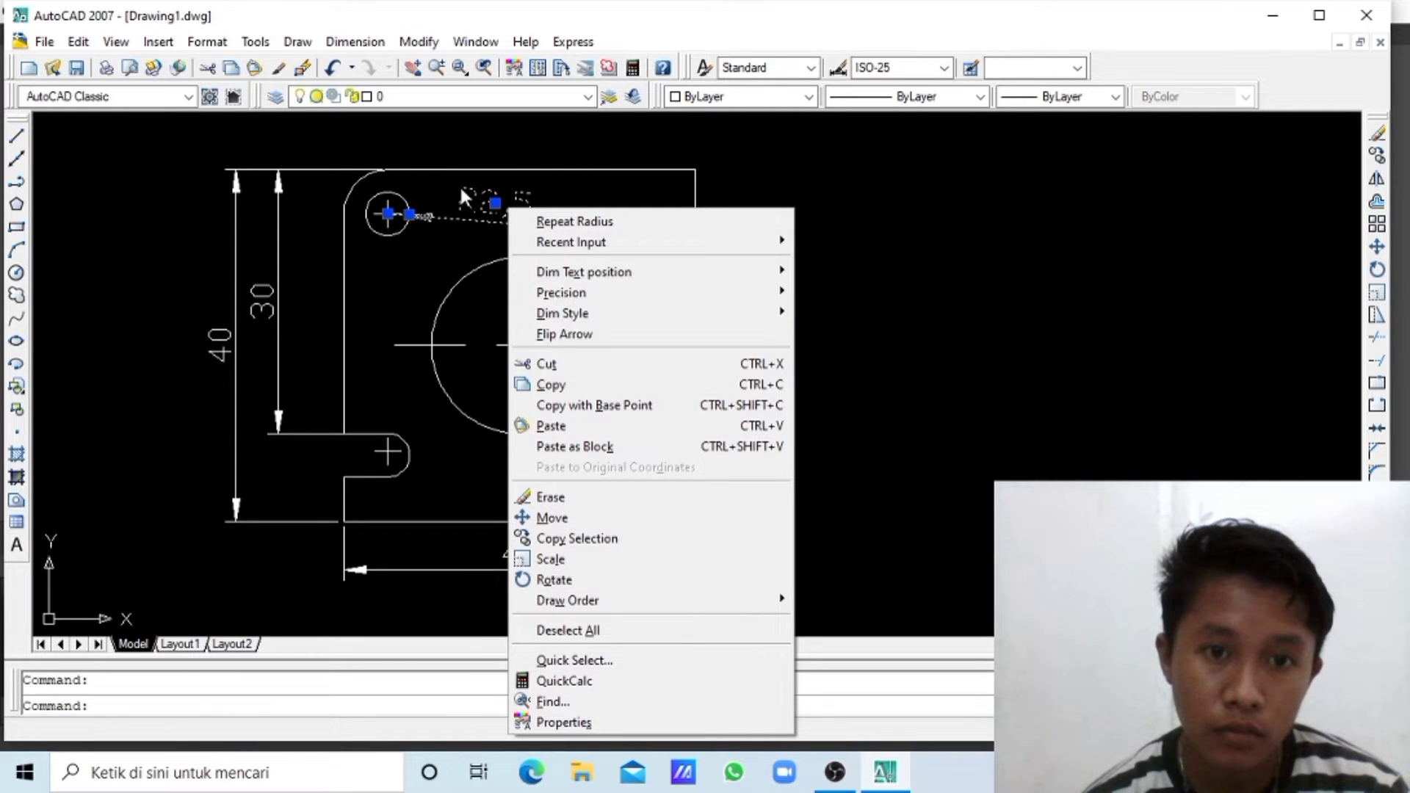
{"action": "left_click", "coordinate": [536, 363]}
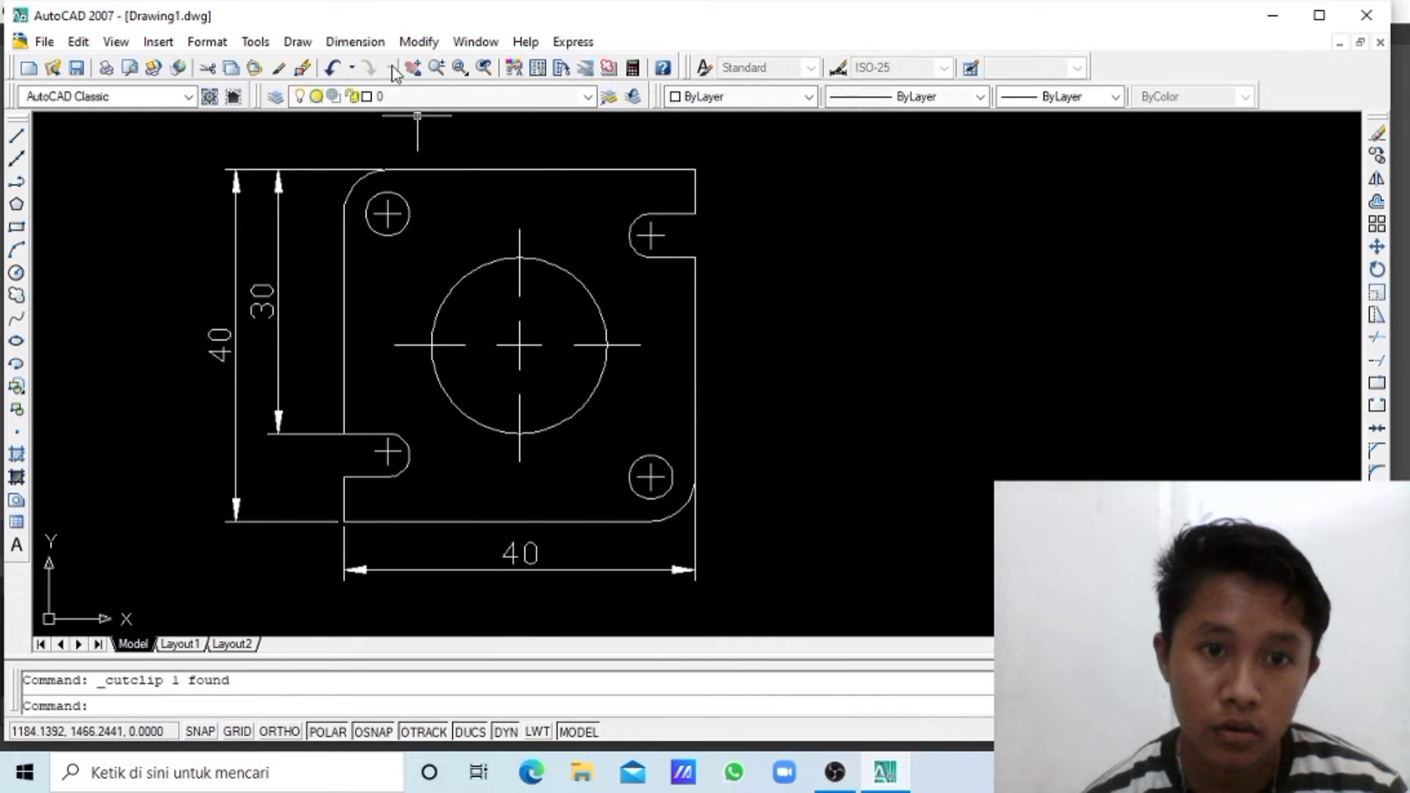
- Re-dimension the top-left hole as R2,5 with the label pointing toward the plate centre
{"action": "left_click", "coordinate": [356, 42]}
{"action": "left_click", "coordinate": [392, 186]}
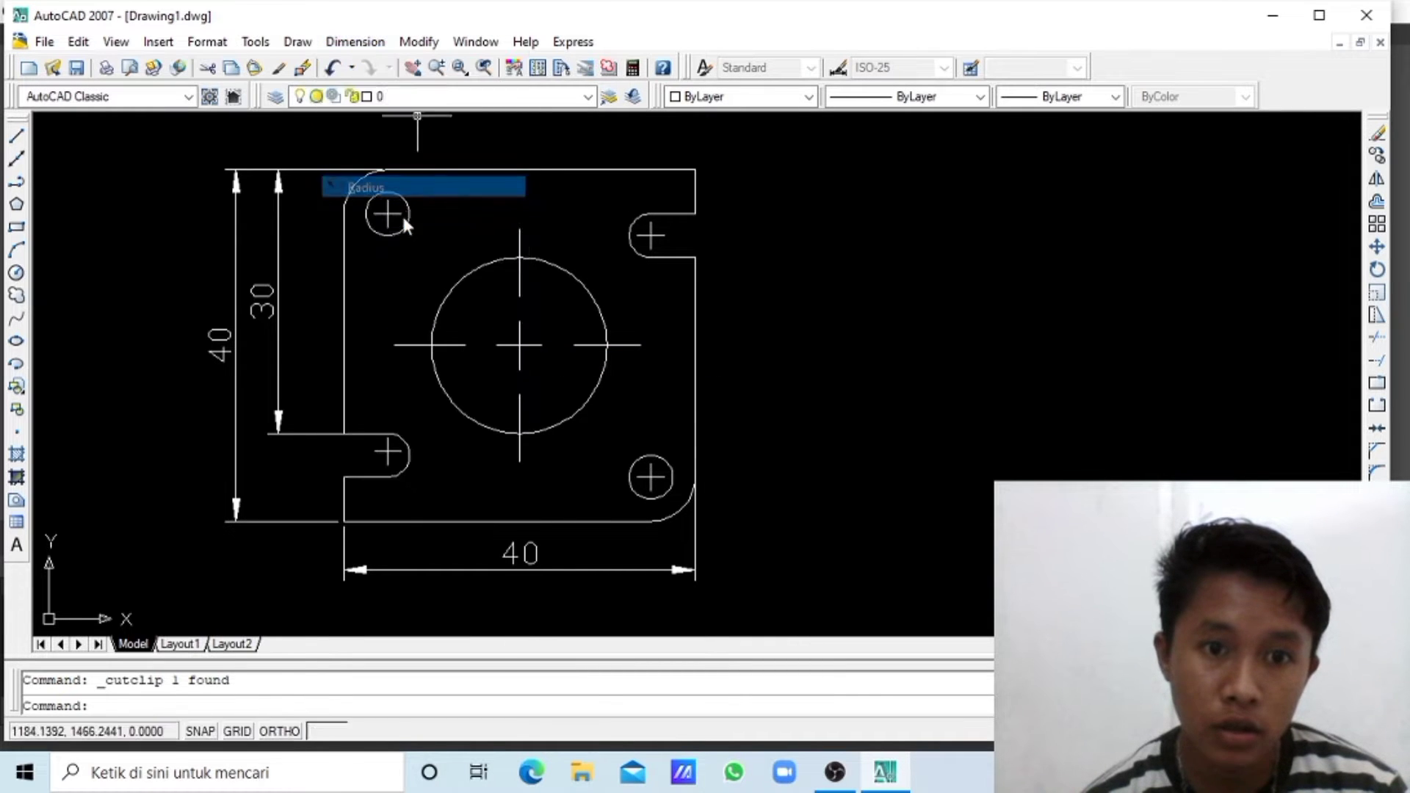
{"action": "left_click", "coordinate": [403, 227]}
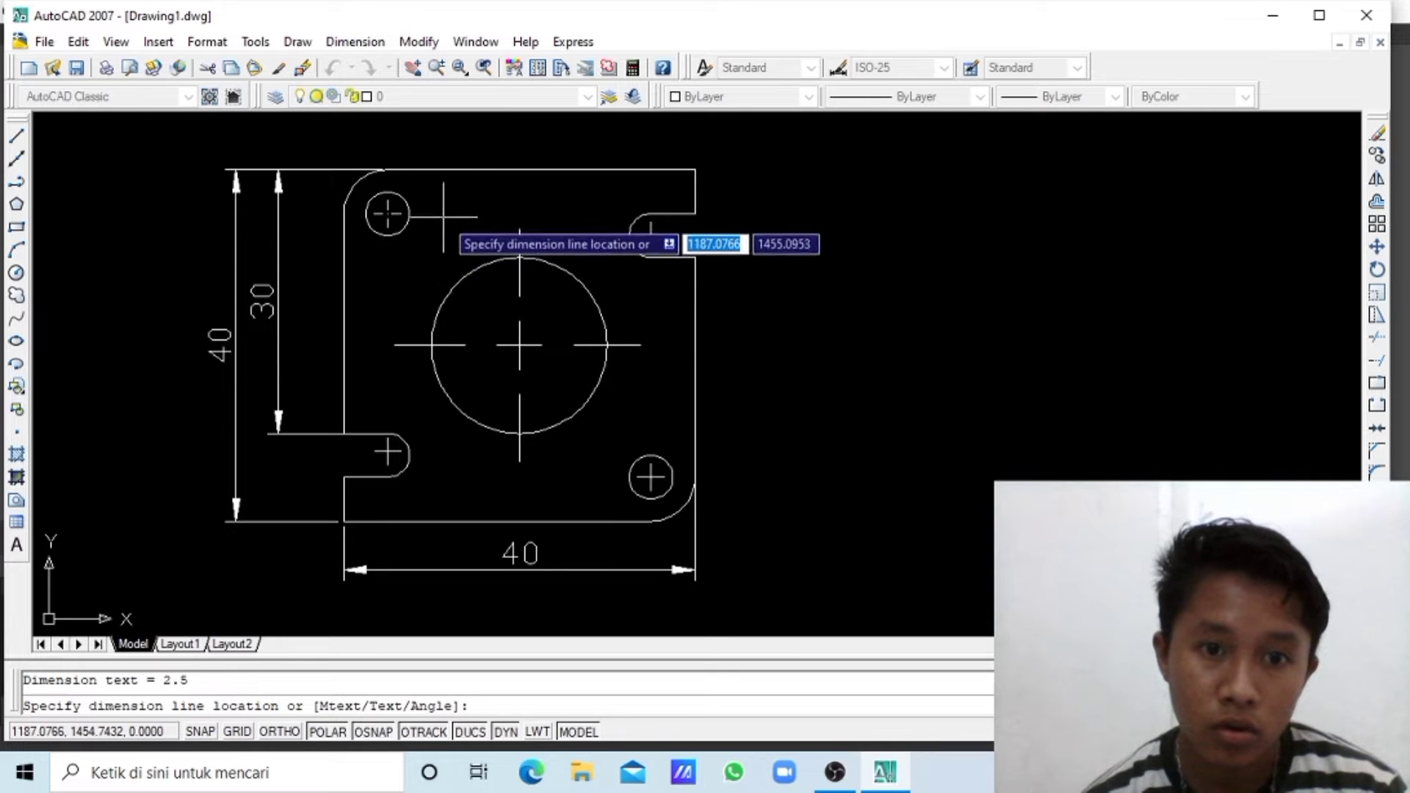
{"action": "left_click", "coordinate": [444, 268]}
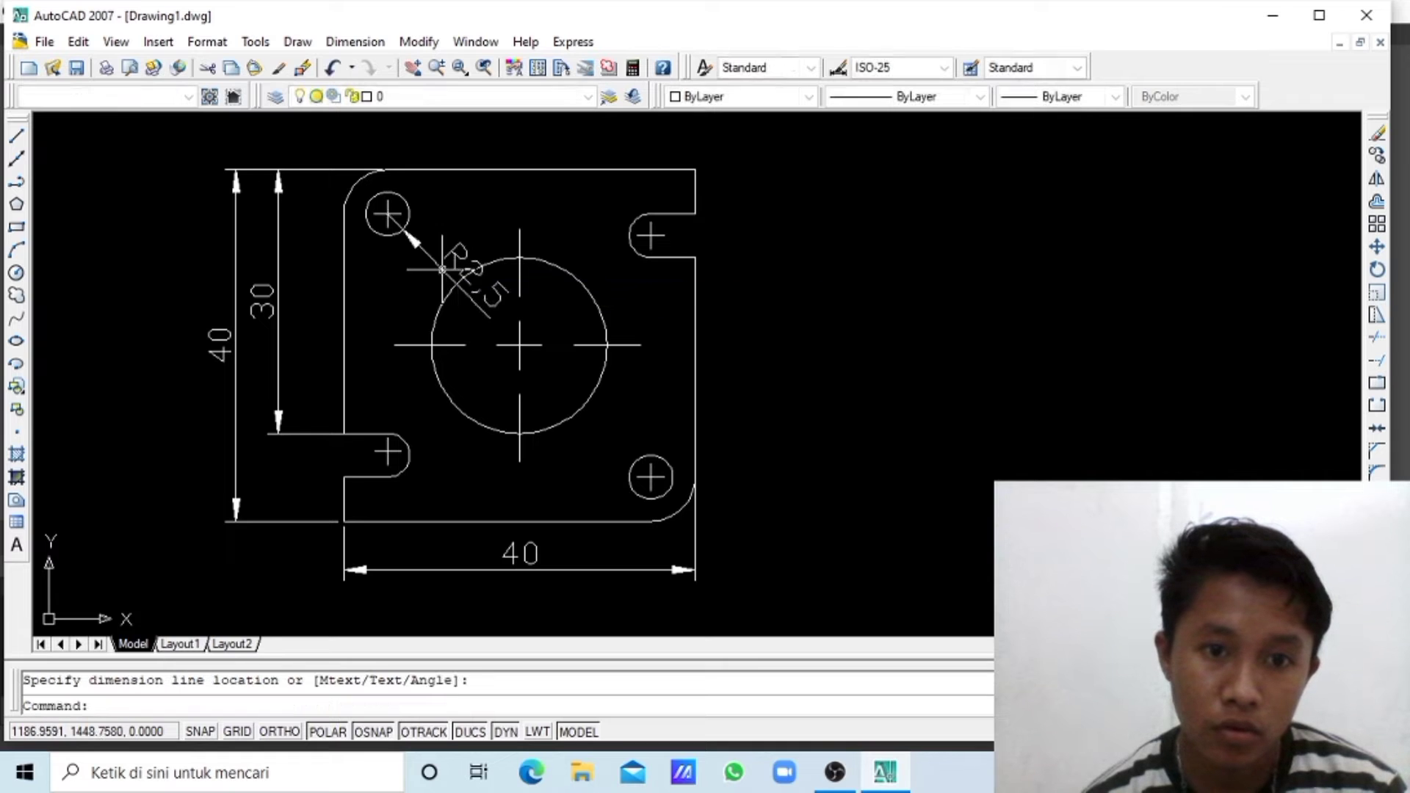
- Add radius dimensions R5 on the upper-left fillet, R10 on the central circle, R5 lower-right
{"action": "left_click", "coordinate": [351, 42]}
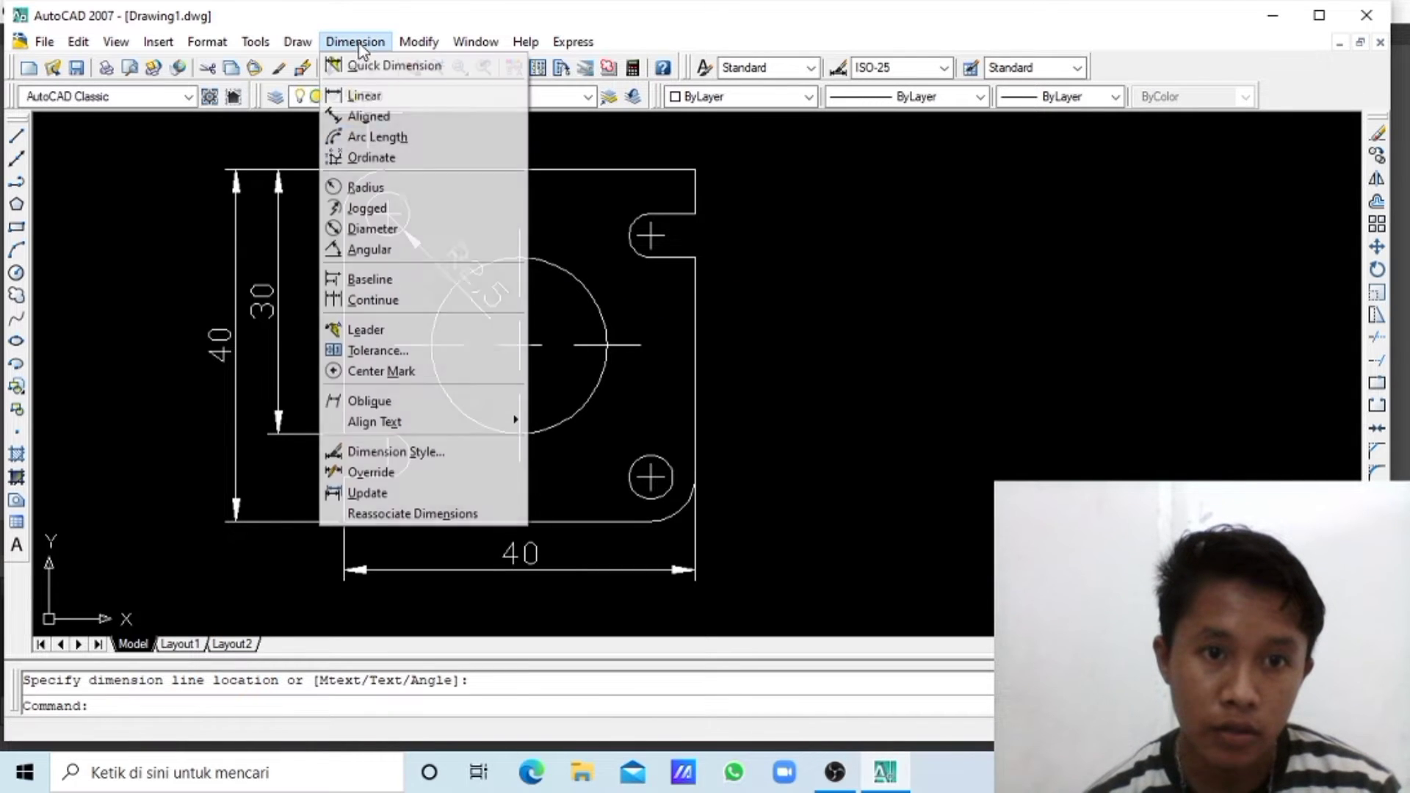
{"action": "left_click", "coordinate": [377, 187]}
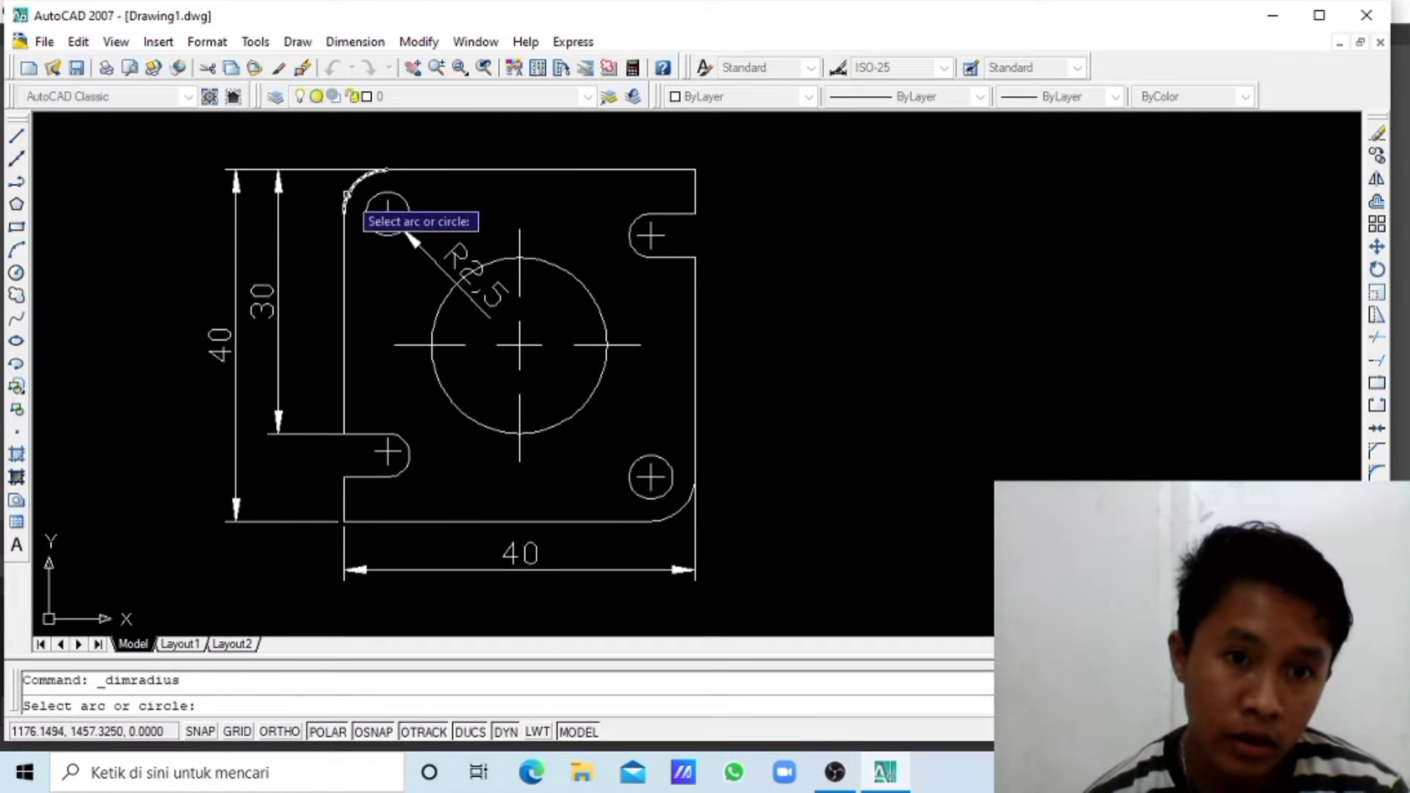
{"action": "left_click", "coordinate": [350, 189]}
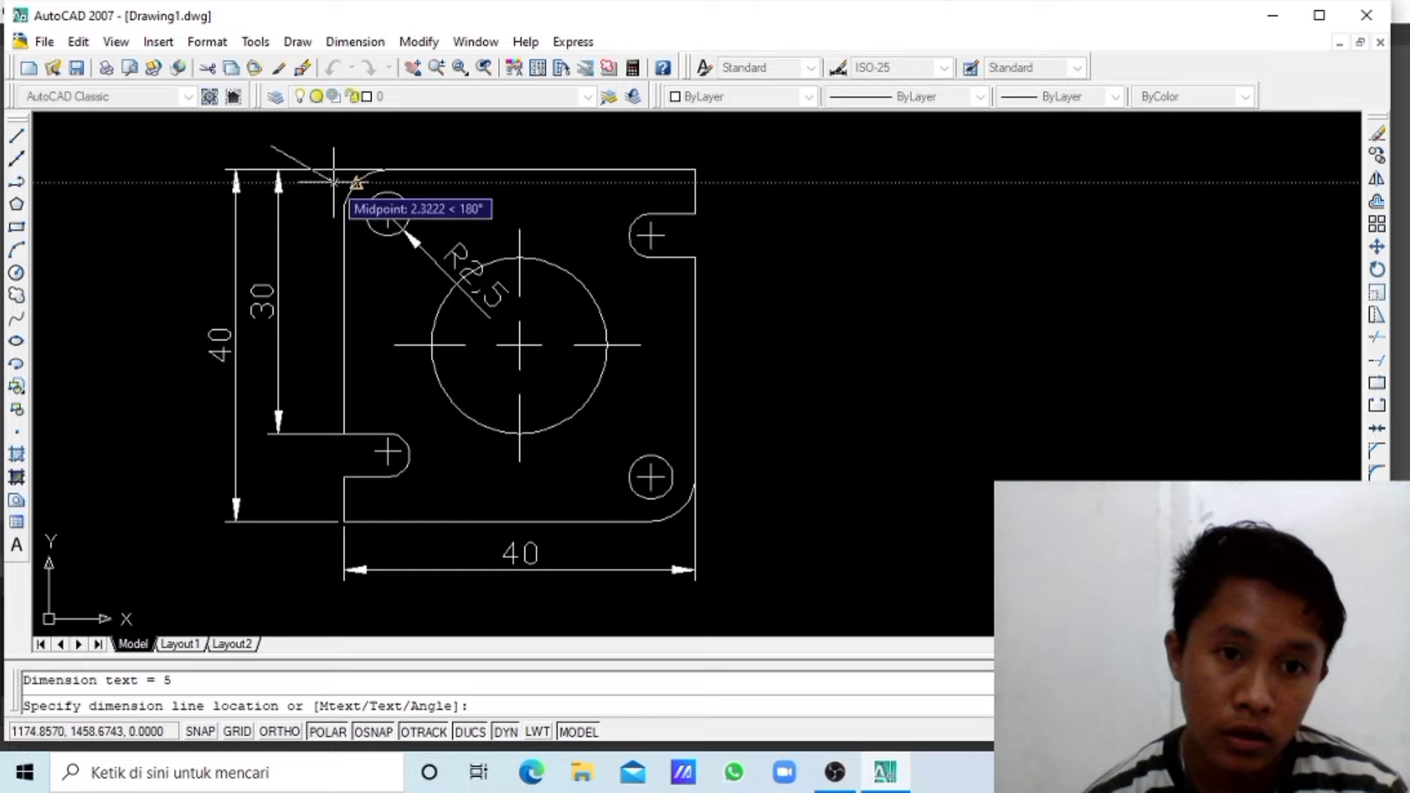
{"action": "left_click", "coordinate": [139, 159]}
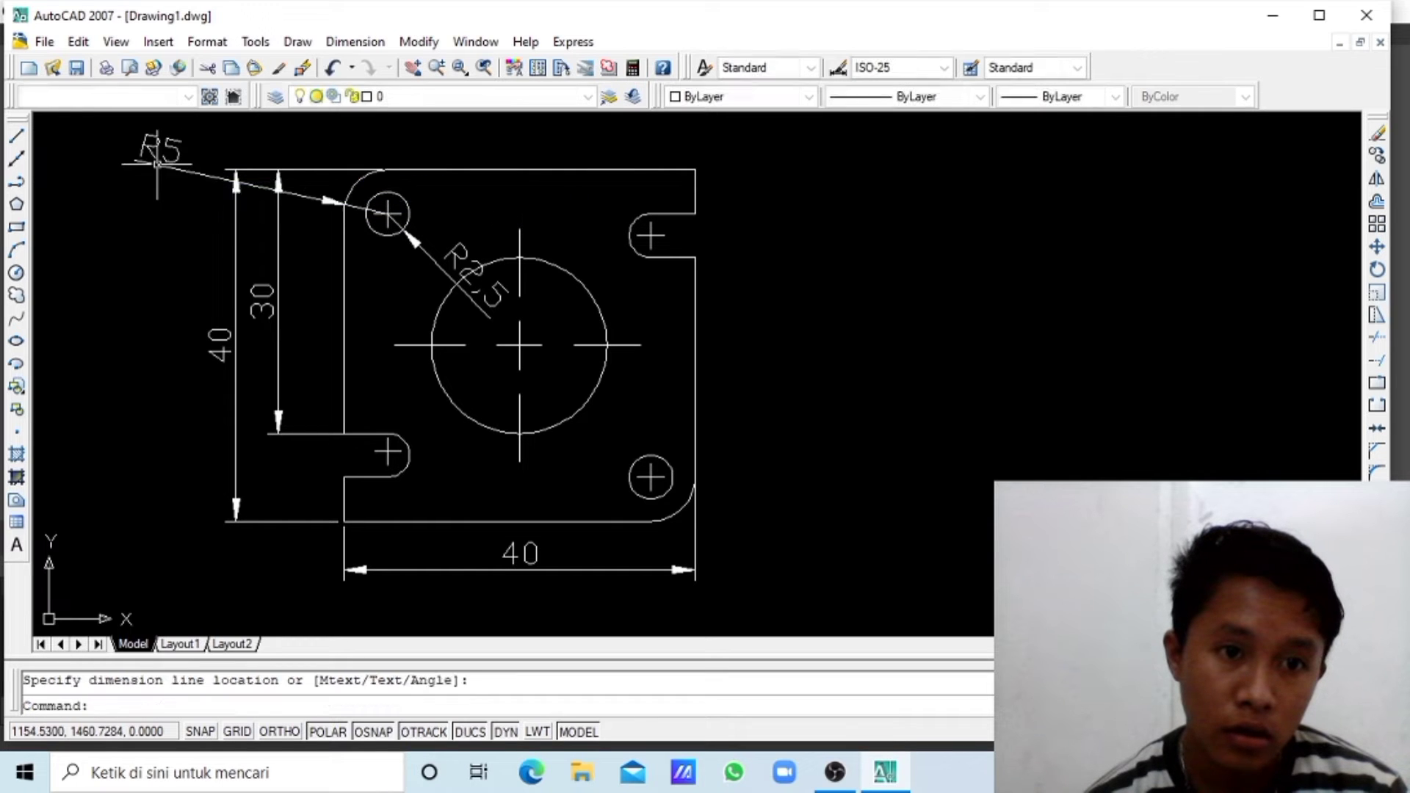
{"action": "left_click", "coordinate": [354, 41]}
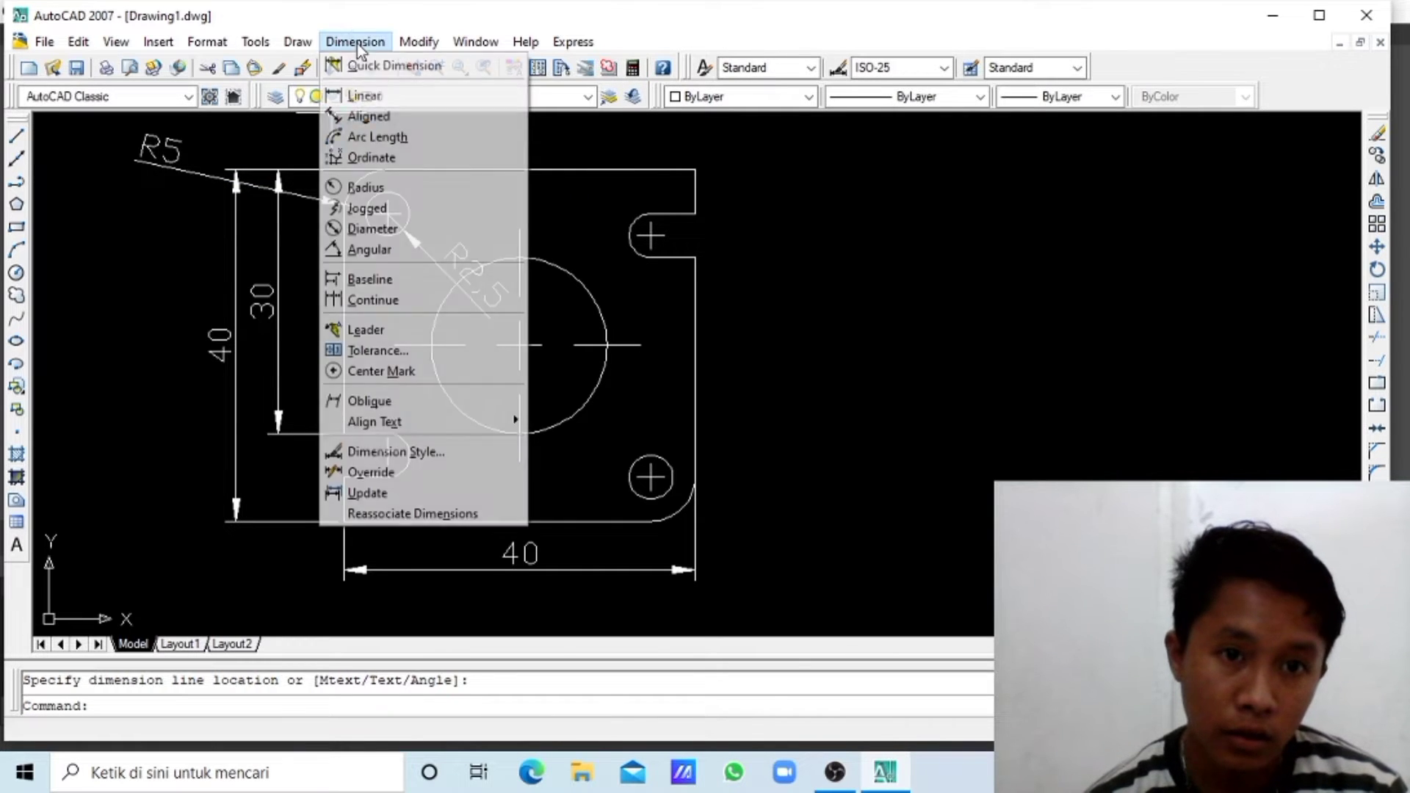
{"action": "left_click", "coordinate": [387, 193]}
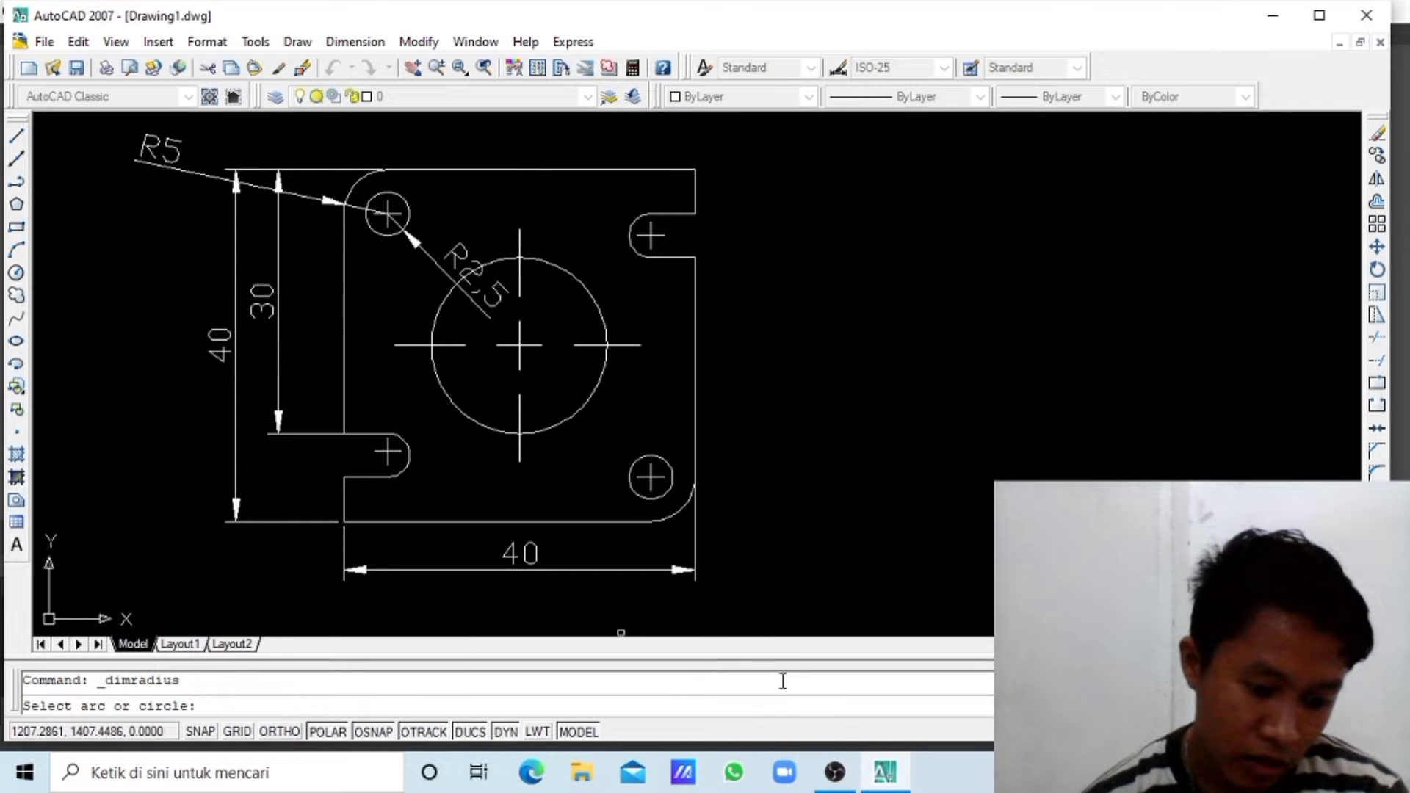
{"action": "left_click", "coordinate": [588, 401]}
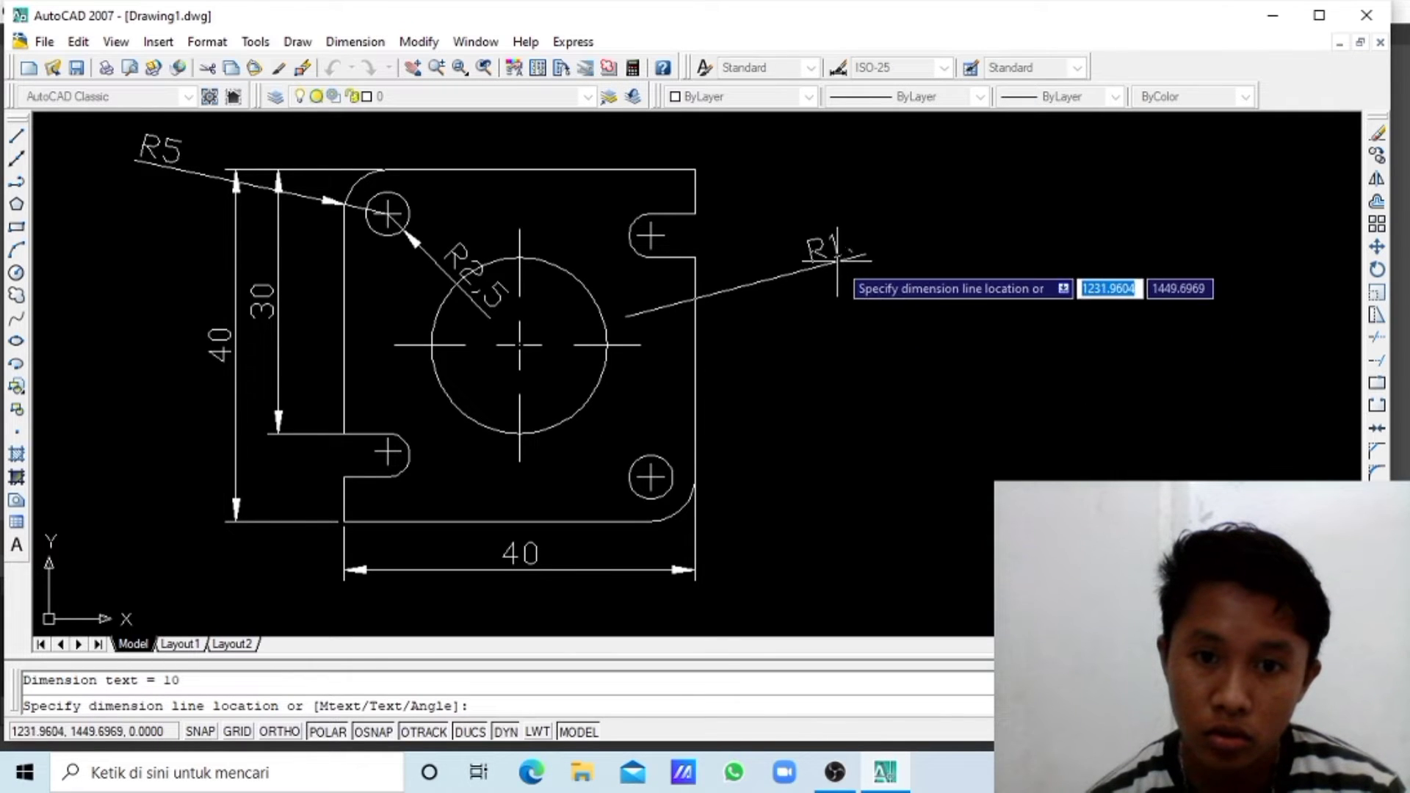
{"action": "left_click", "coordinate": [856, 251]}
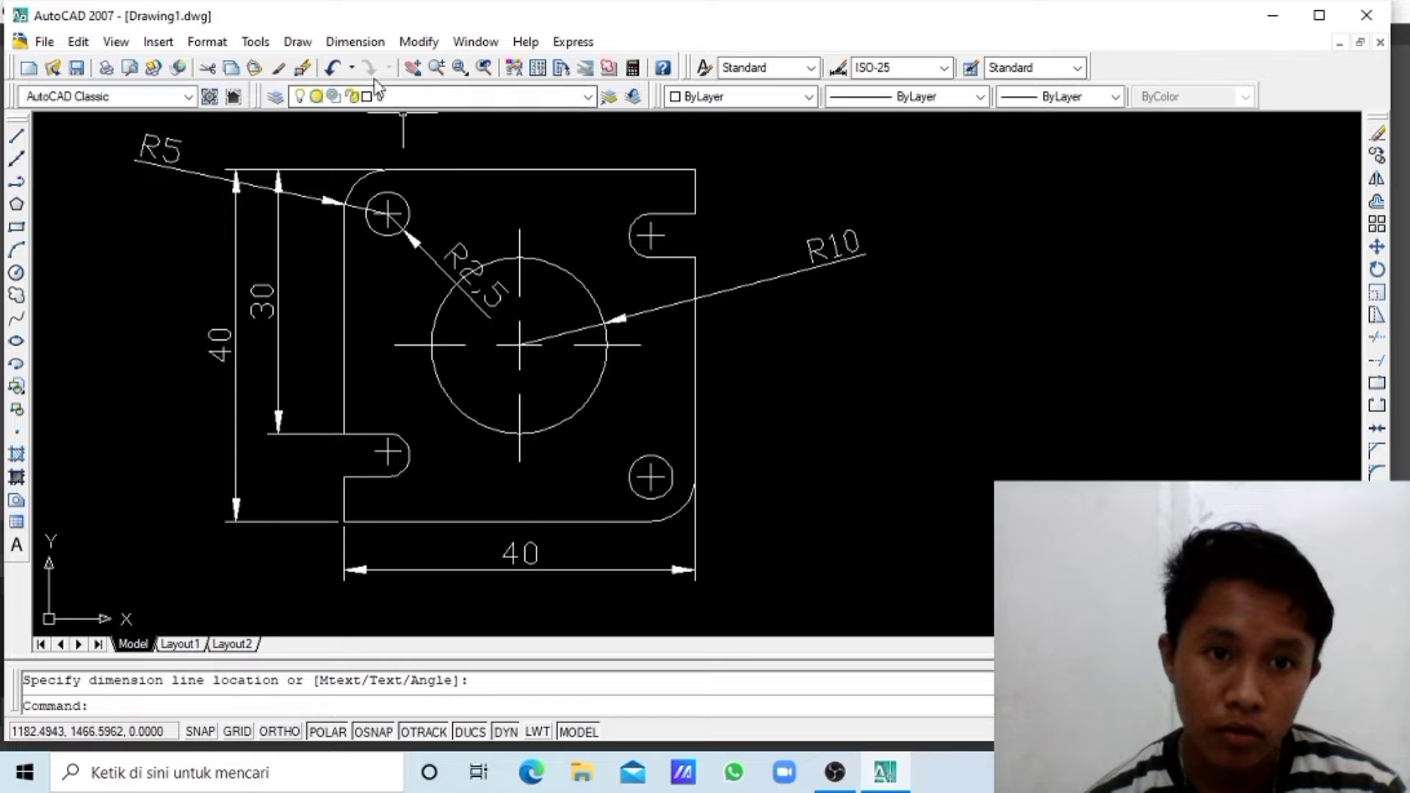
{"action": "left_click", "coordinate": [355, 42]}
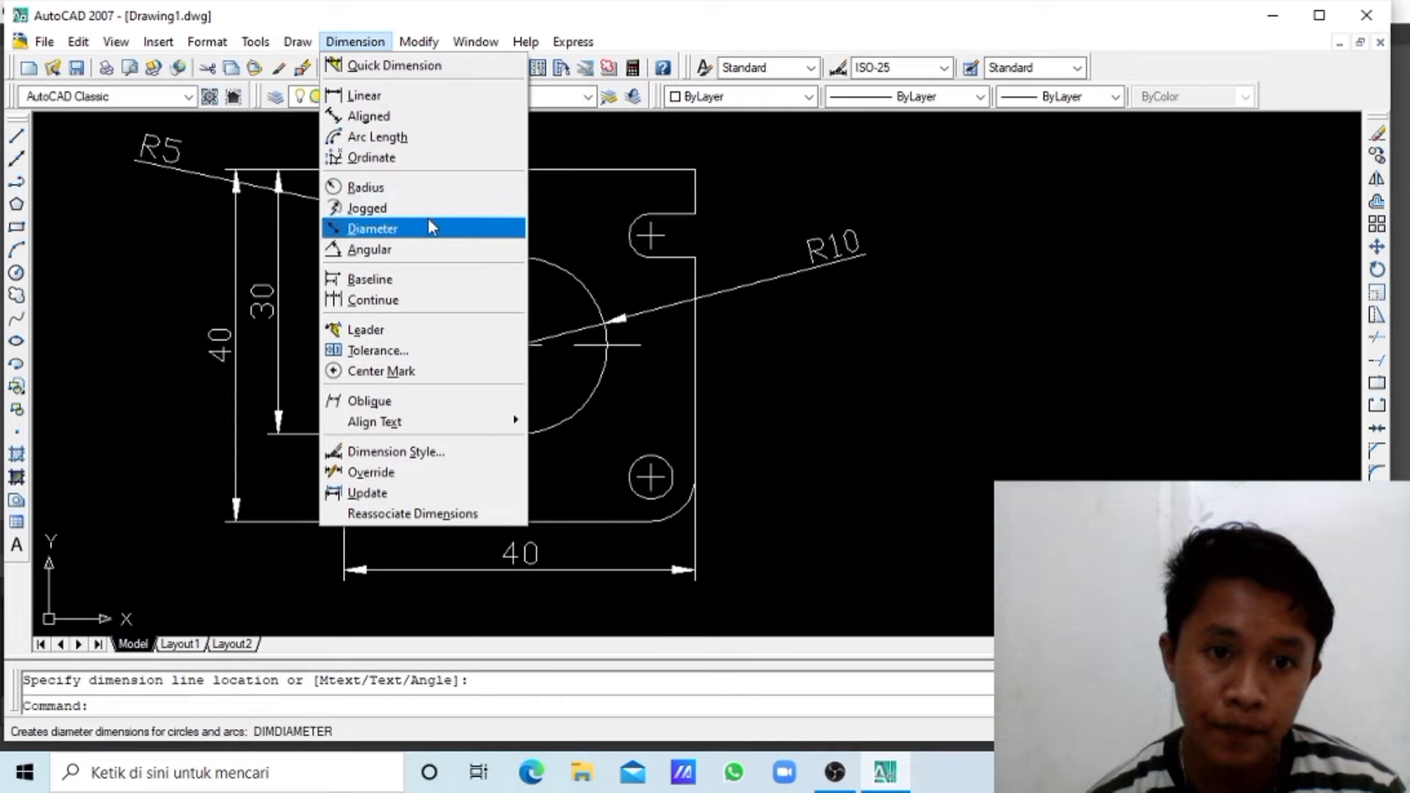
{"action": "left_click", "coordinate": [410, 190]}
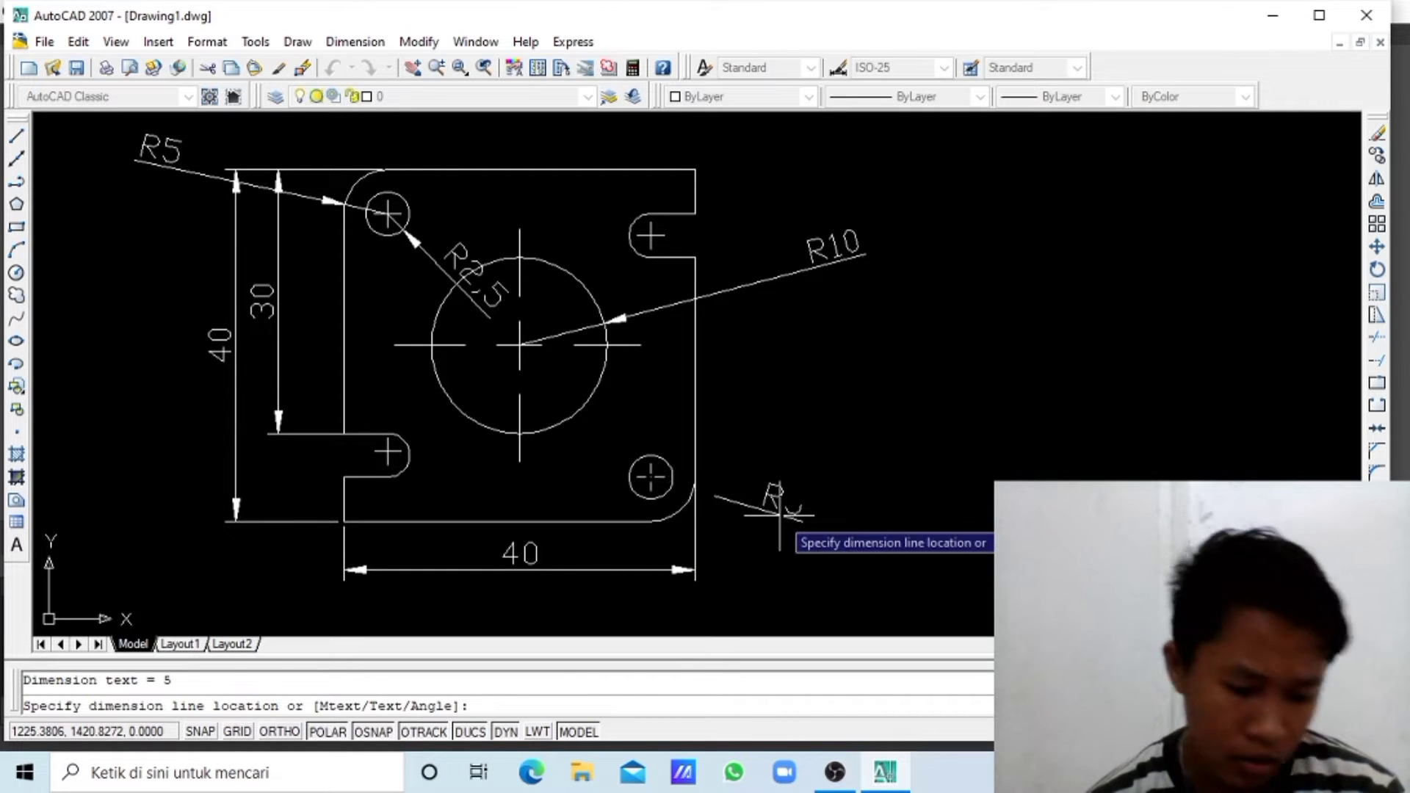
{"action": "left_click", "coordinate": [781, 515]}
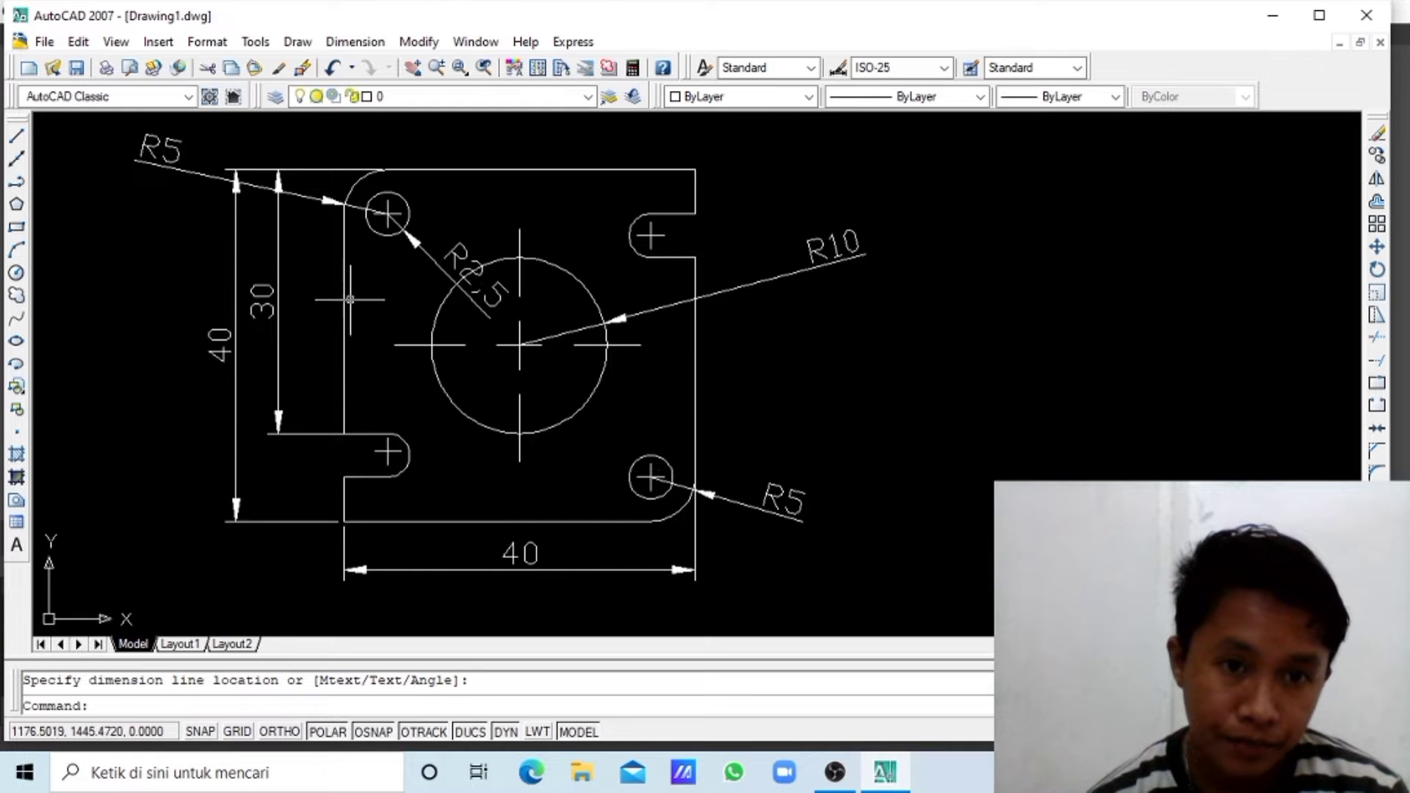
{"action": "left_click", "coordinate": [349, 43]}
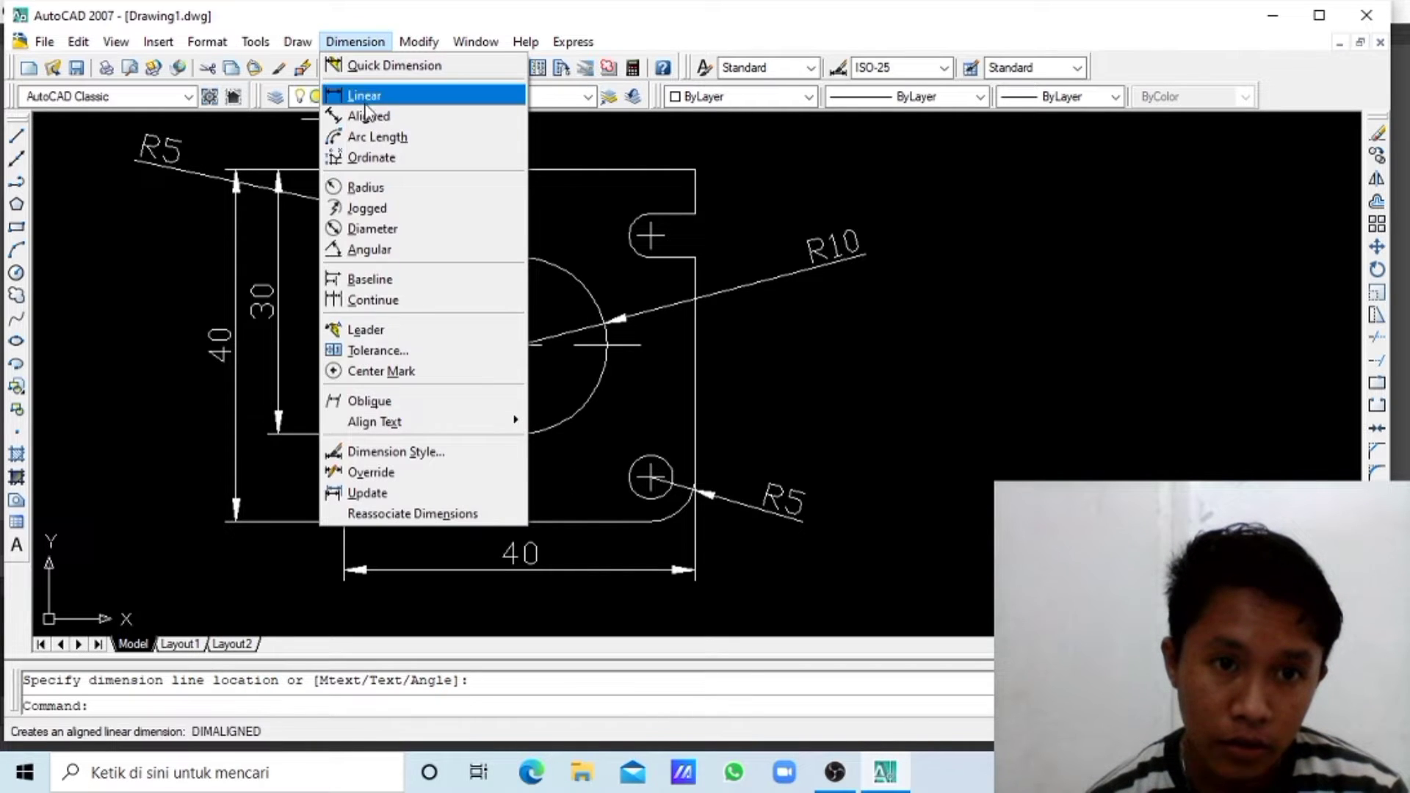
- Cancel the linear dimension from the lower-left corner and pan the plate's lower part to centre
{"action": "left_click", "coordinate": [367, 94]}
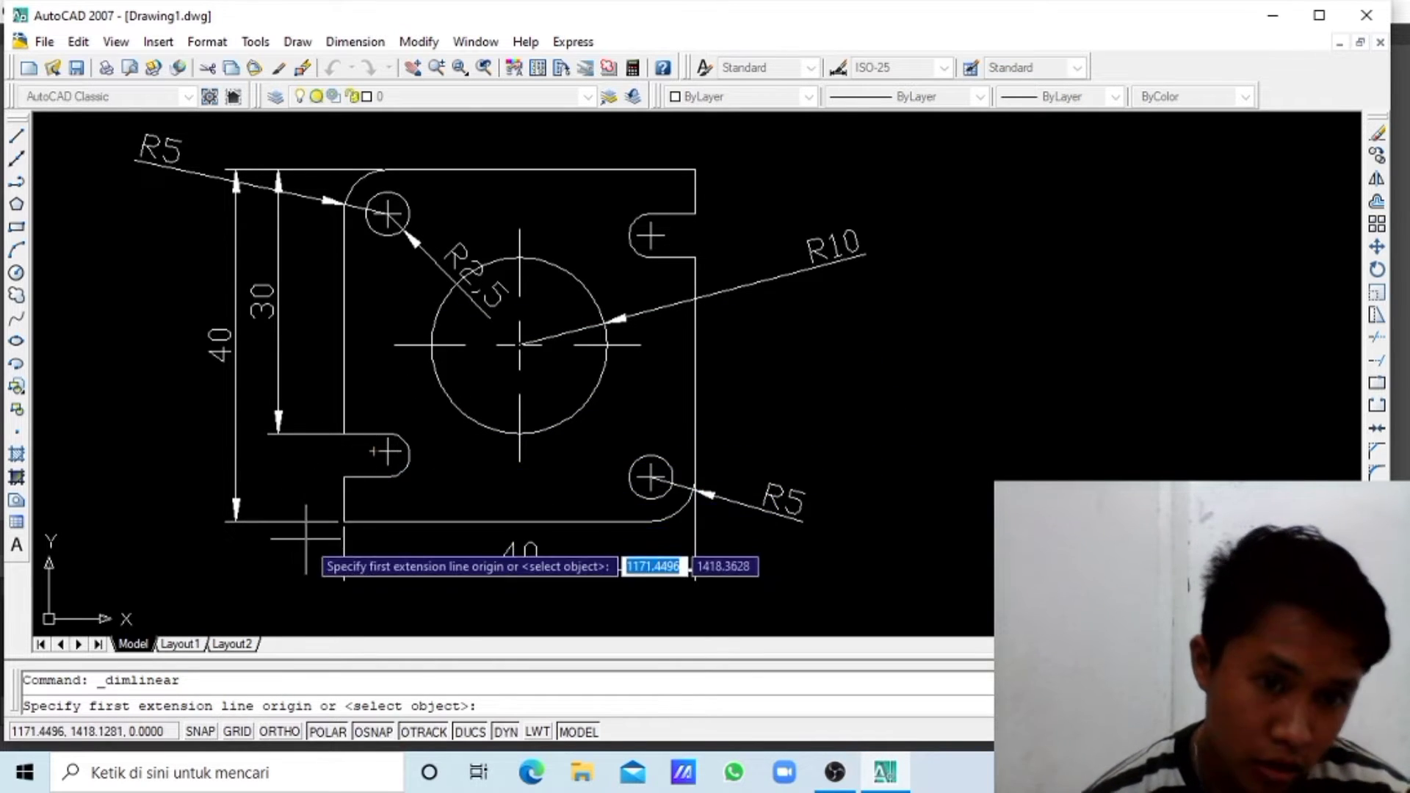
{"action": "left_click", "coordinate": [344, 522]}
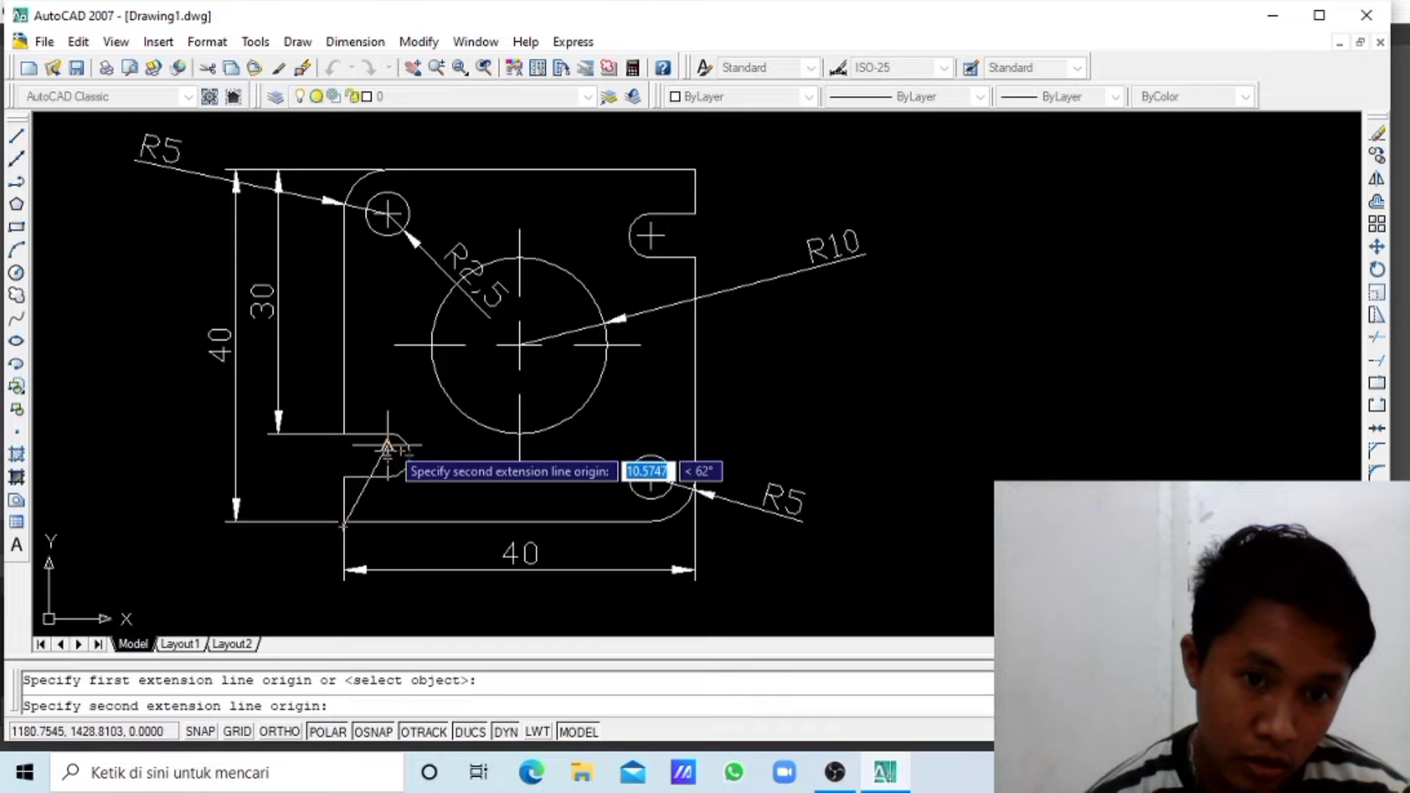
{"action": "left_click", "coordinate": [387, 448]}
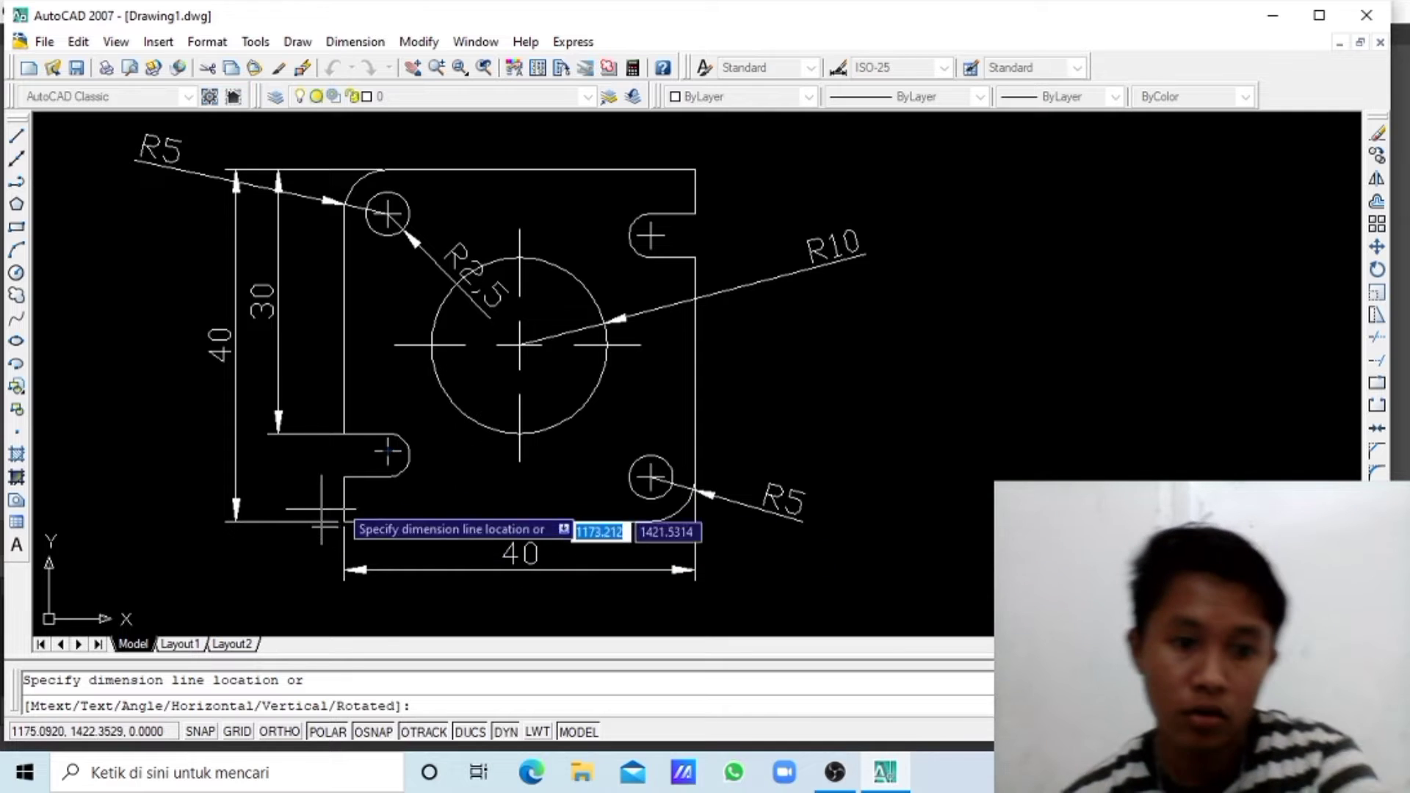
{"action": "key", "text": "Escape"}
{"action": "scroll", "coordinate": [465, 479], "scroll_direction": "down", "scroll_amount": 3}
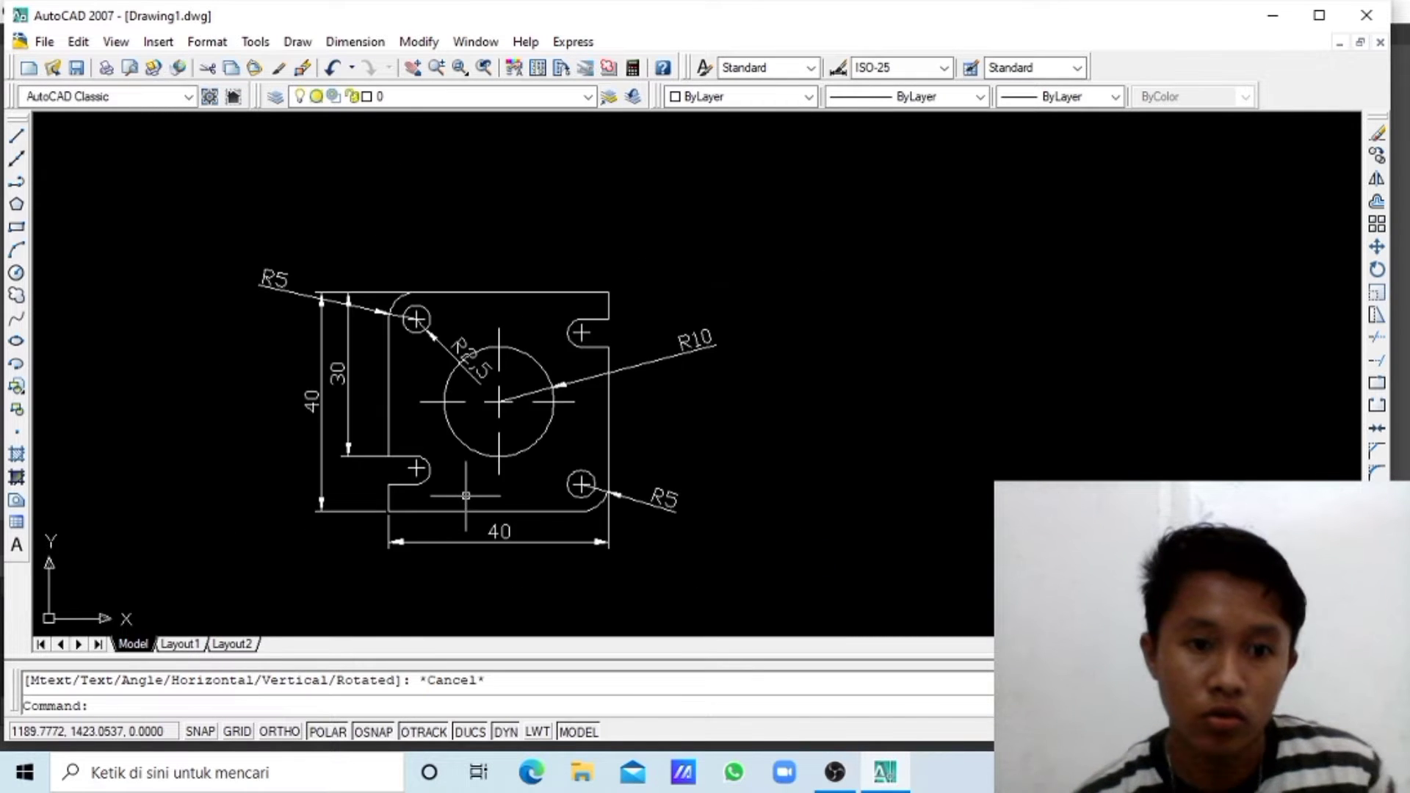
{"action": "scroll", "coordinate": [466, 479], "scroll_direction": "up", "scroll_amount": 4}
{"action": "scroll", "coordinate": [465, 289], "scroll_direction": "down", "scroll_amount": 2}
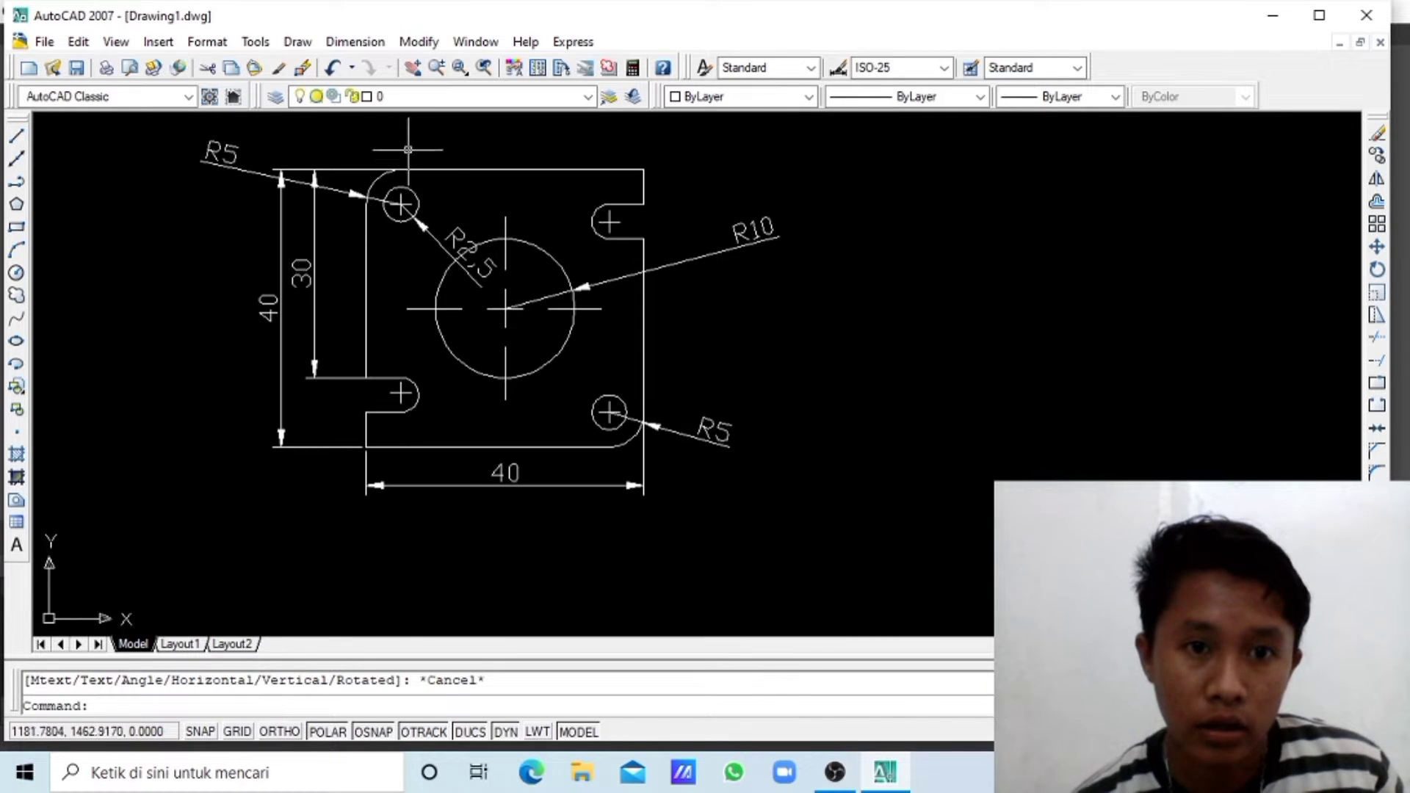
{"action": "left_click", "coordinate": [415, 74]}
{"action": "left_click_drag", "start_coordinate": [595, 463], "coordinate": [580, 365]}
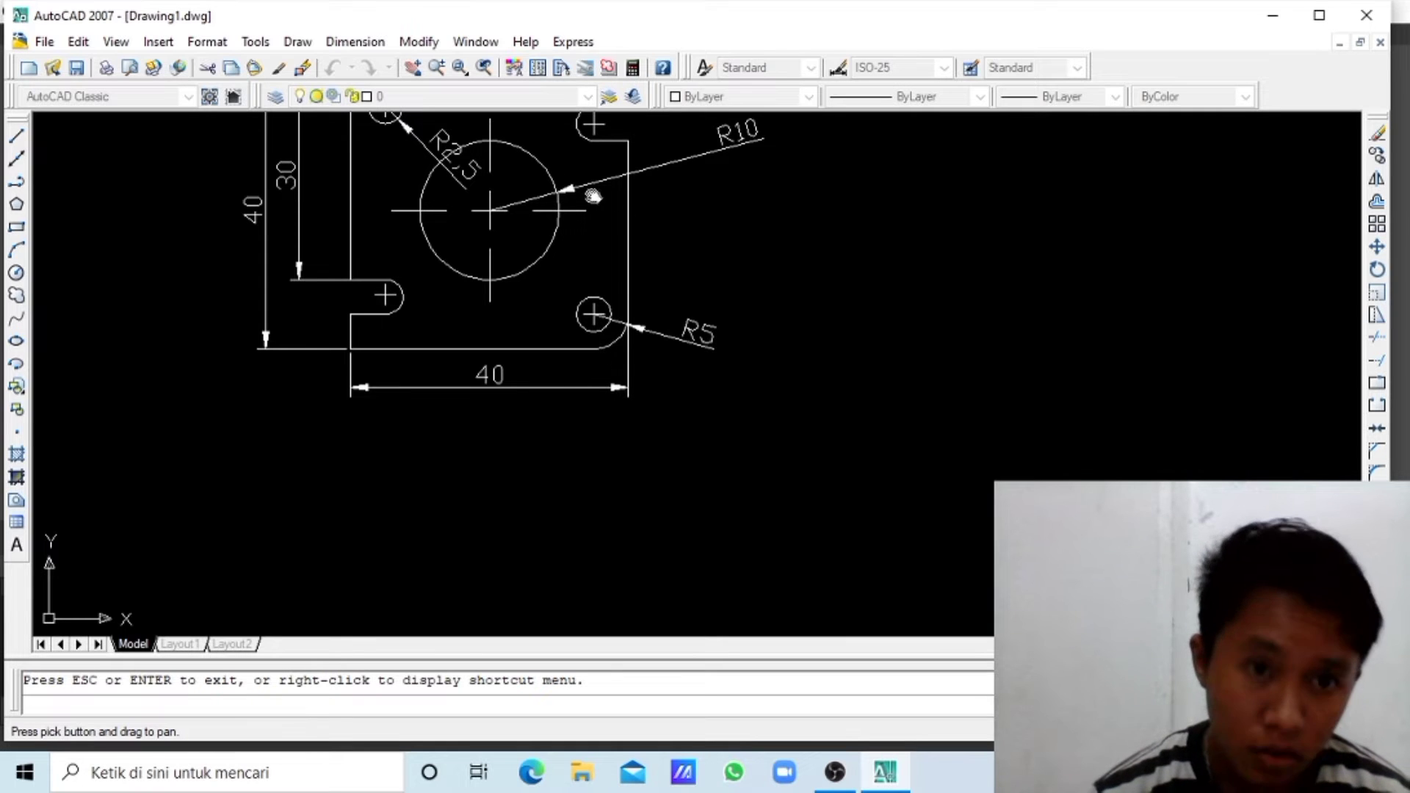
- Dimension the rounded end of the left-side slot as R2.5
{"action": "left_click", "coordinate": [355, 42]}
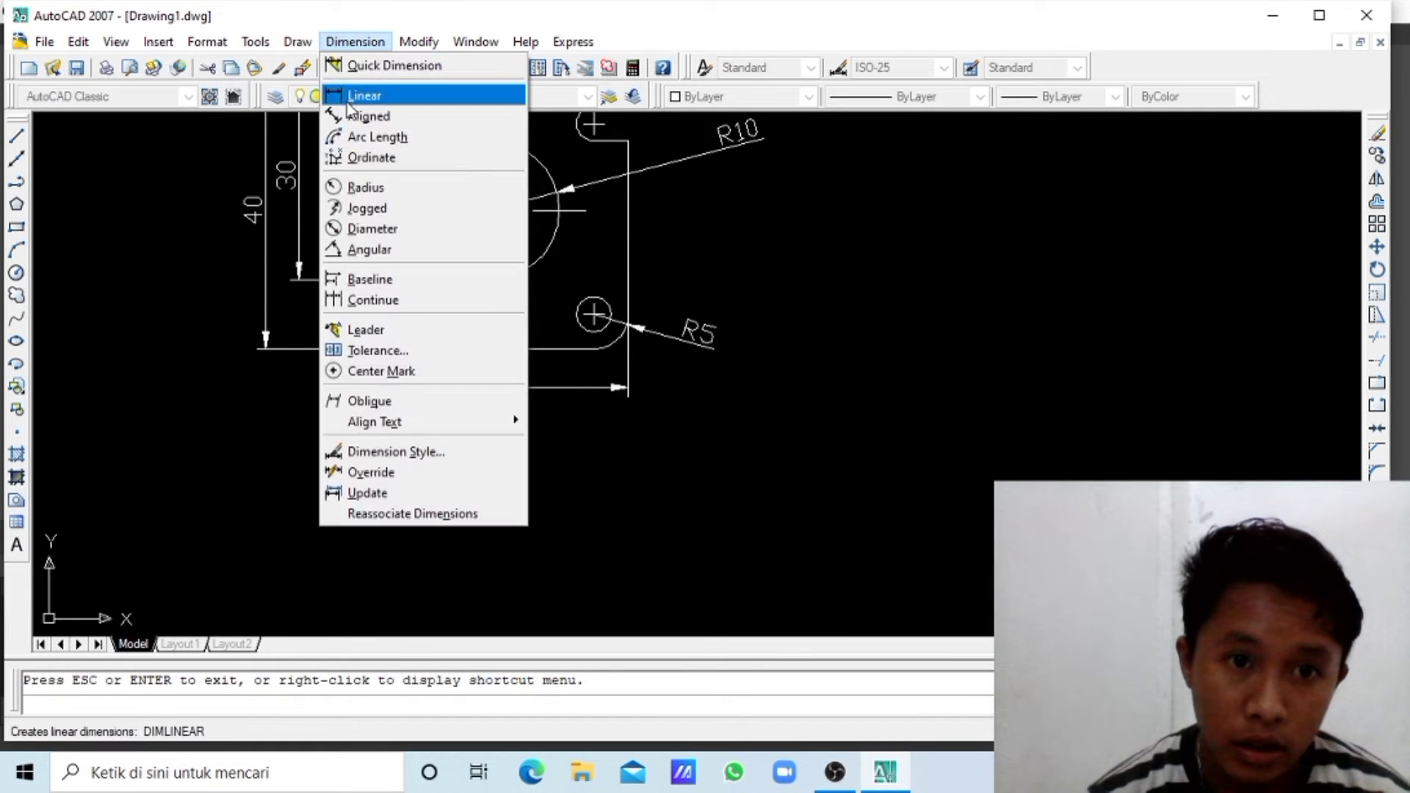
{"action": "left_click", "coordinate": [363, 190]}
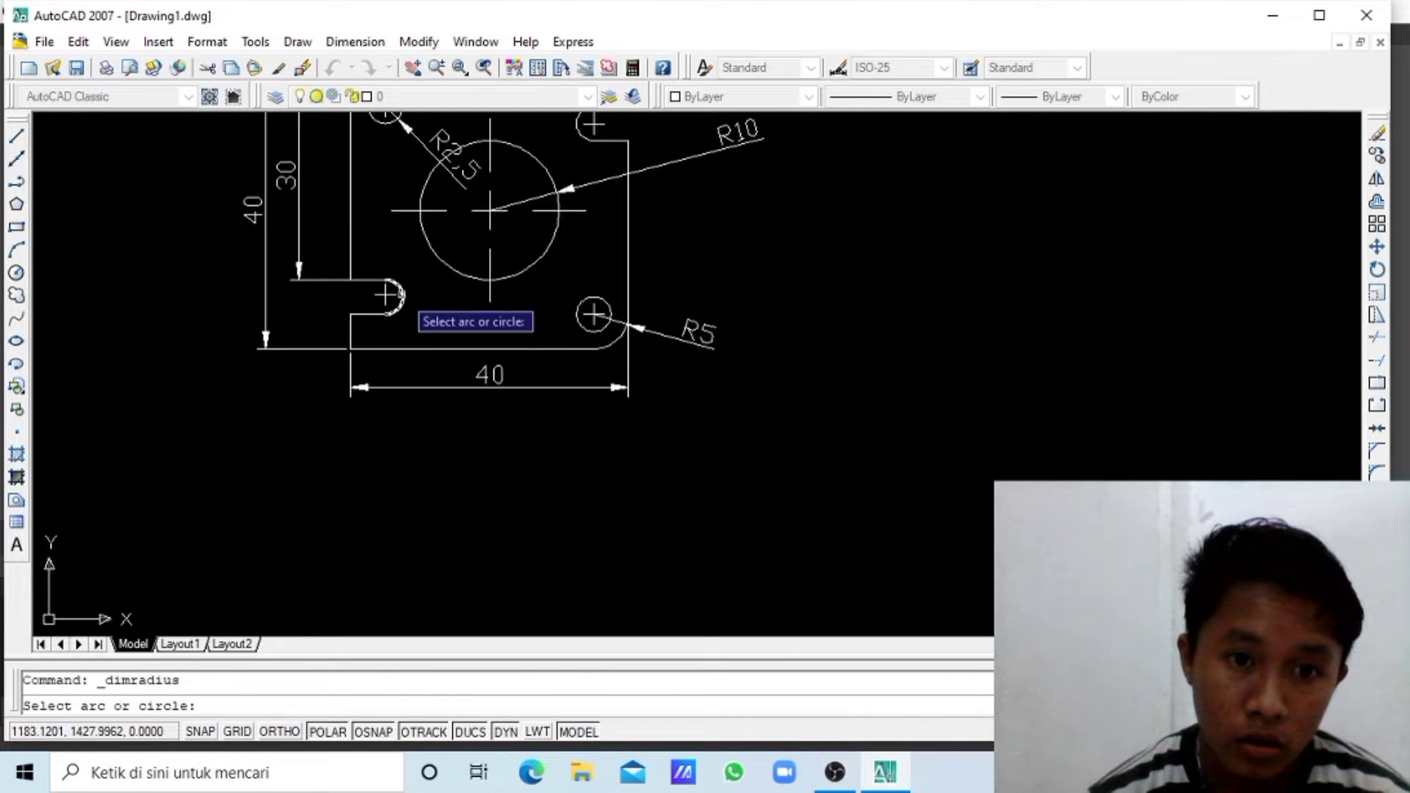
{"action": "left_click", "coordinate": [397, 296]}
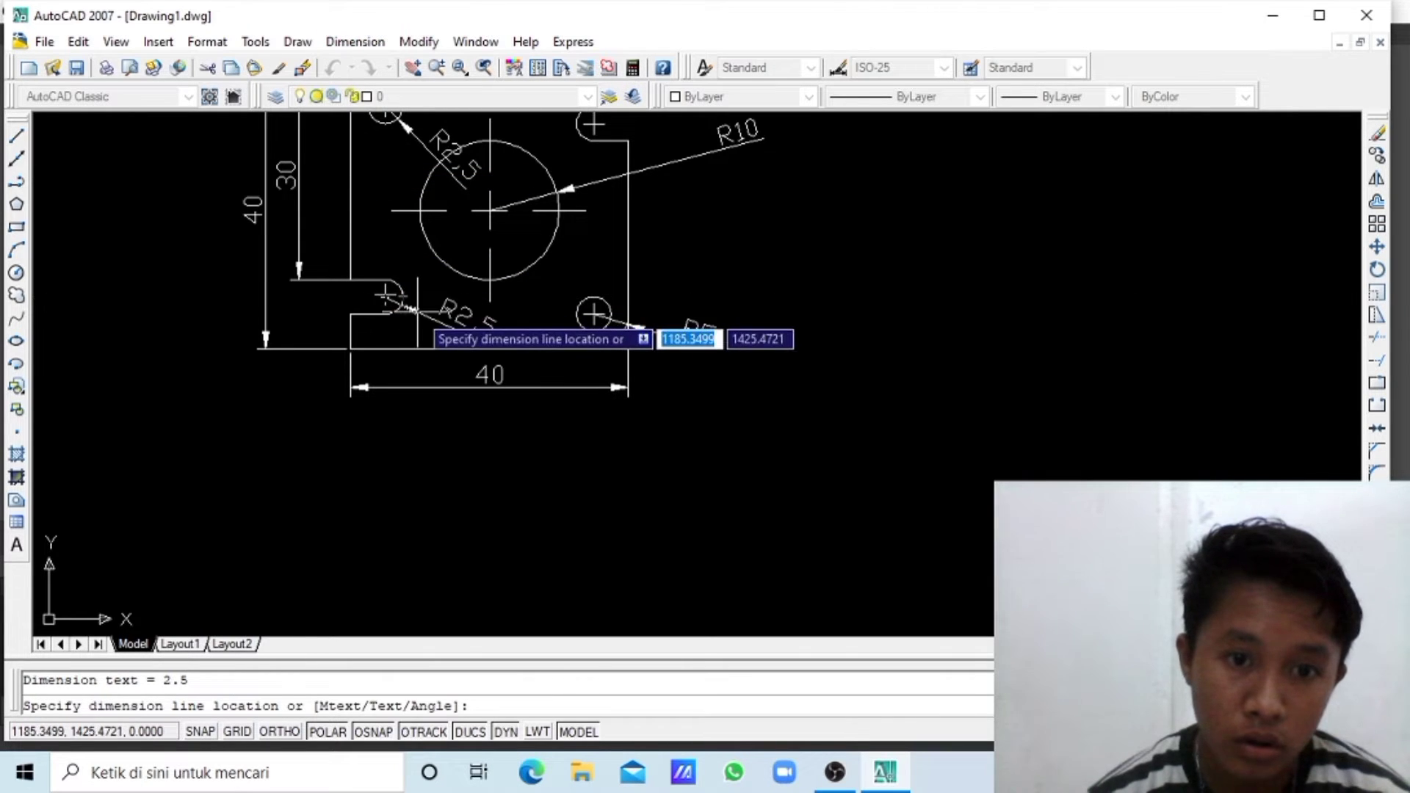
{"action": "left_click", "coordinate": [417, 313]}
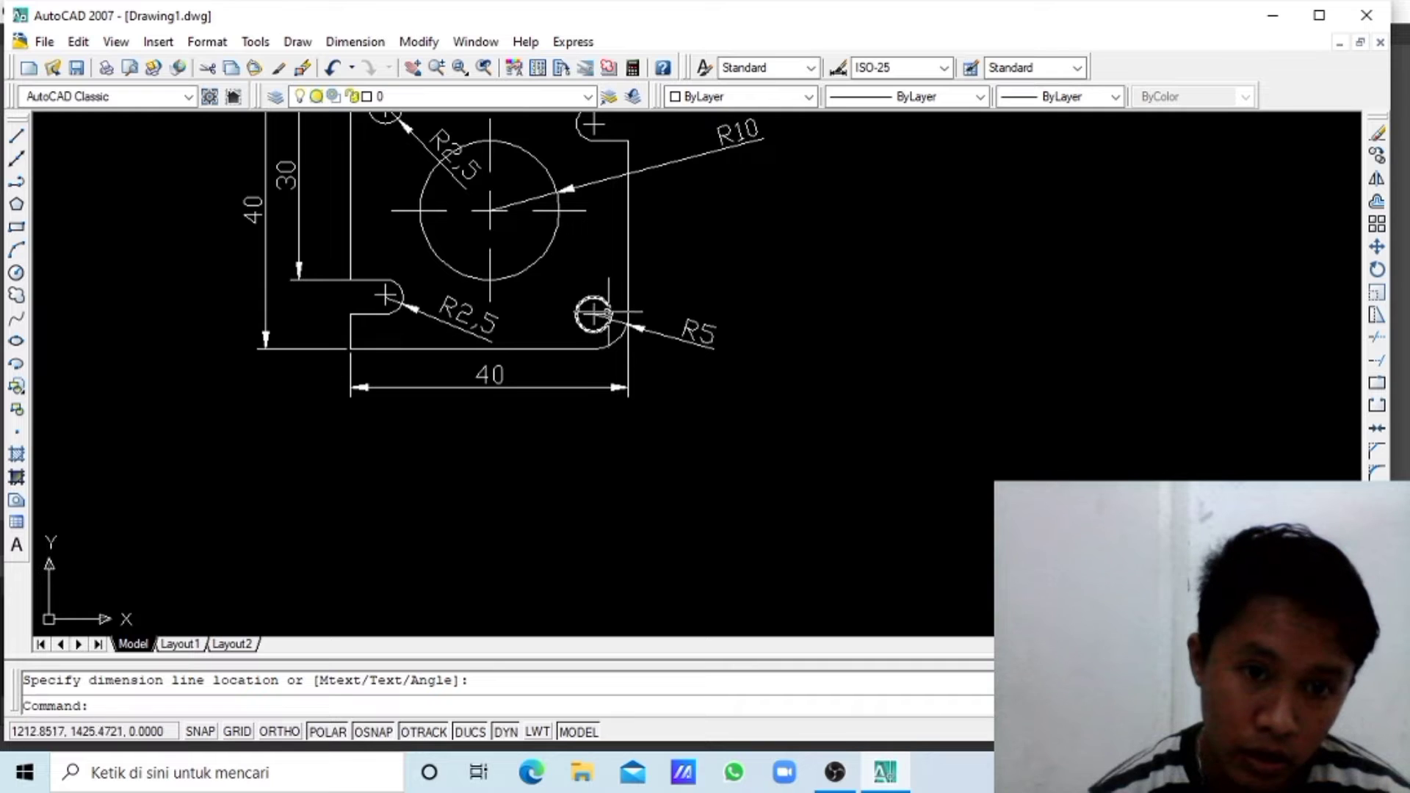
{"action": "left_click", "coordinate": [356, 41]}
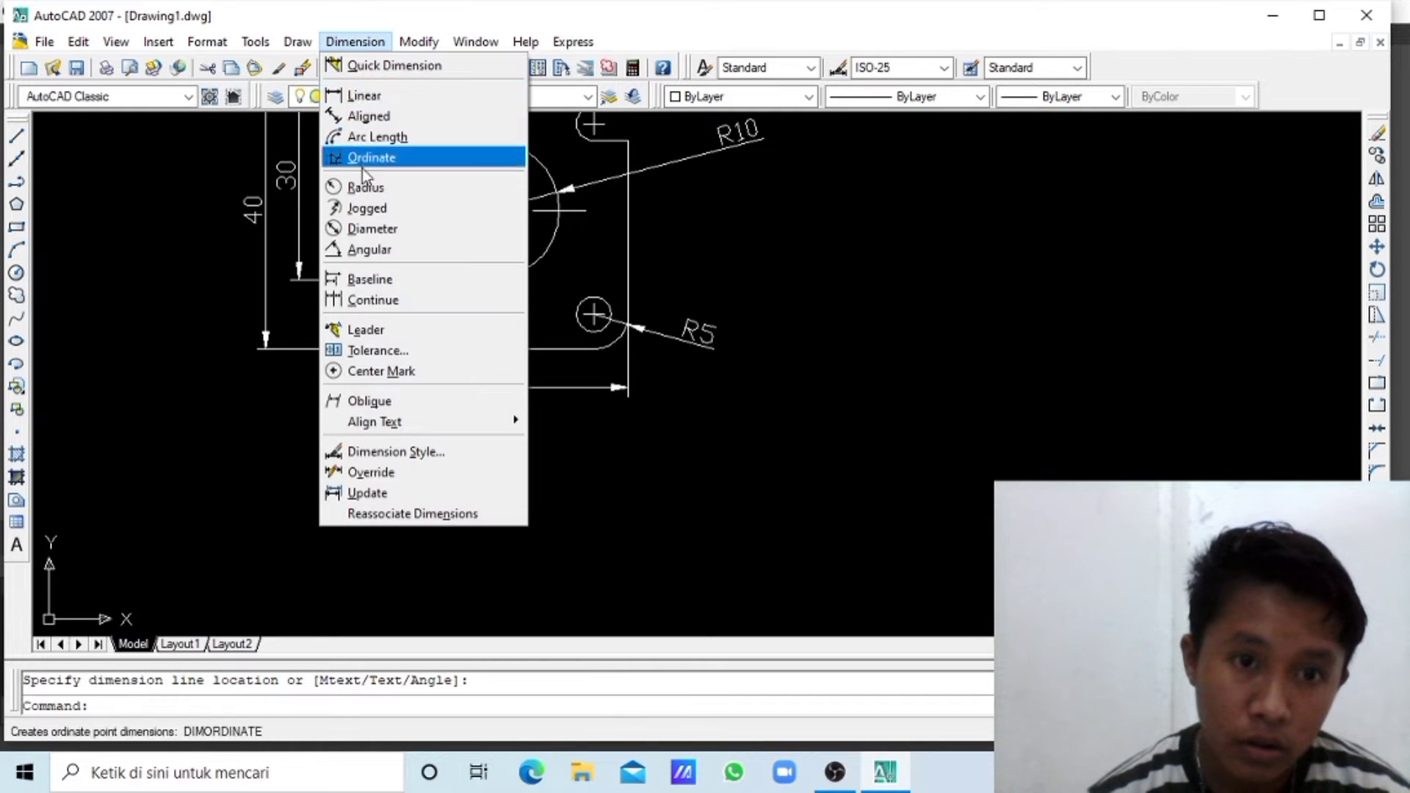
{"action": "left_click", "coordinate": [376, 100]}
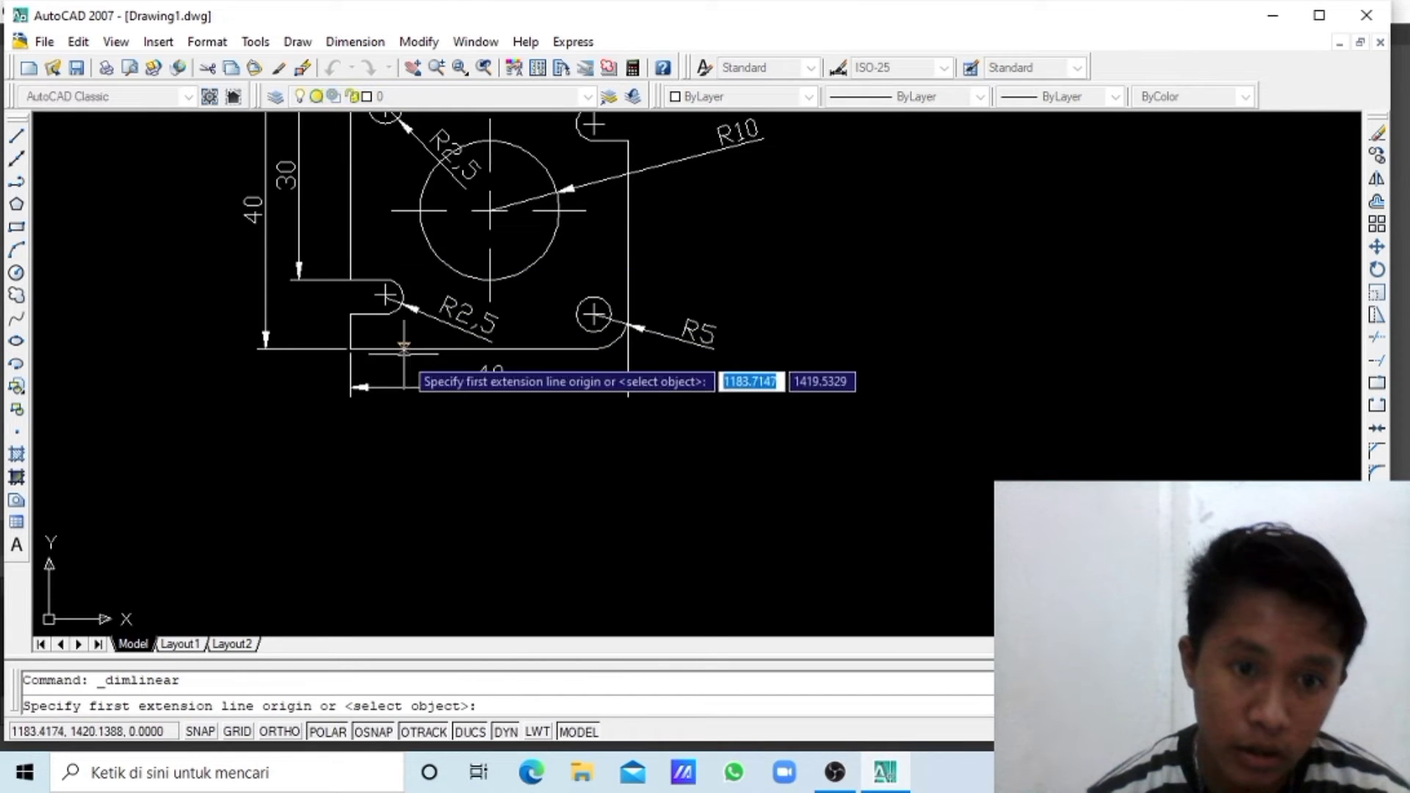
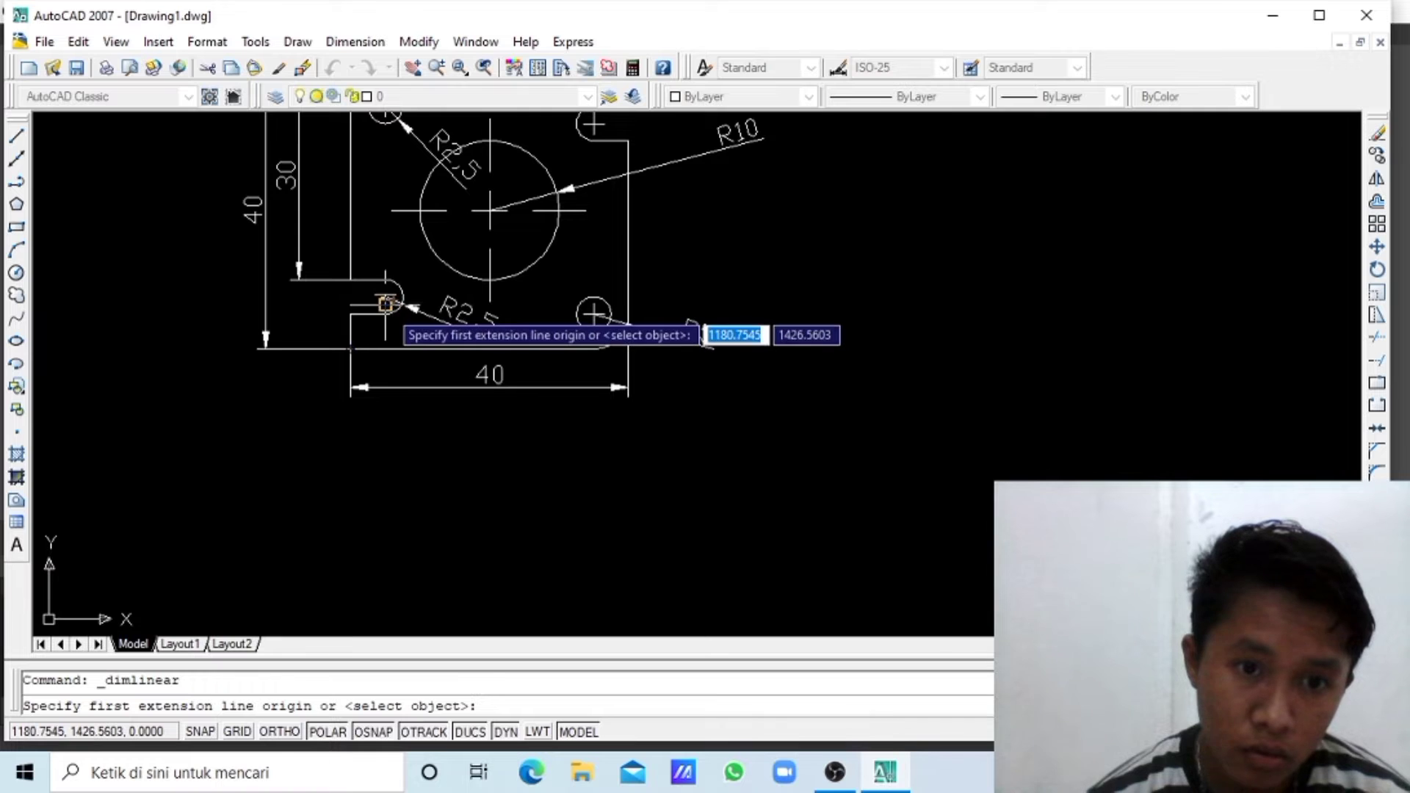
- Add a 30 linear dimension from the lower notch centre to the R5 hole, below the 40 dimension
{"action": "left_click", "coordinate": [392, 300]}
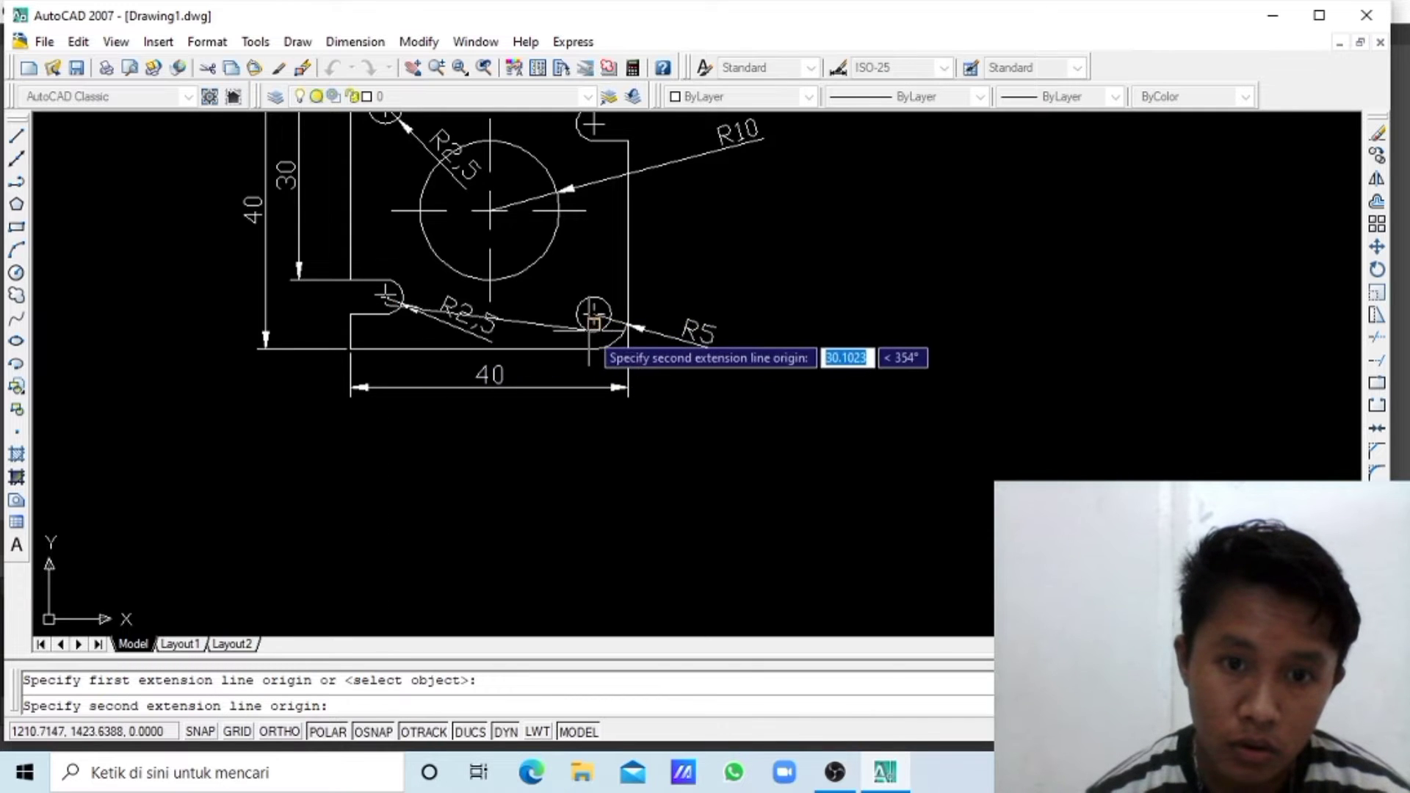
{"action": "left_click", "coordinate": [594, 324]}
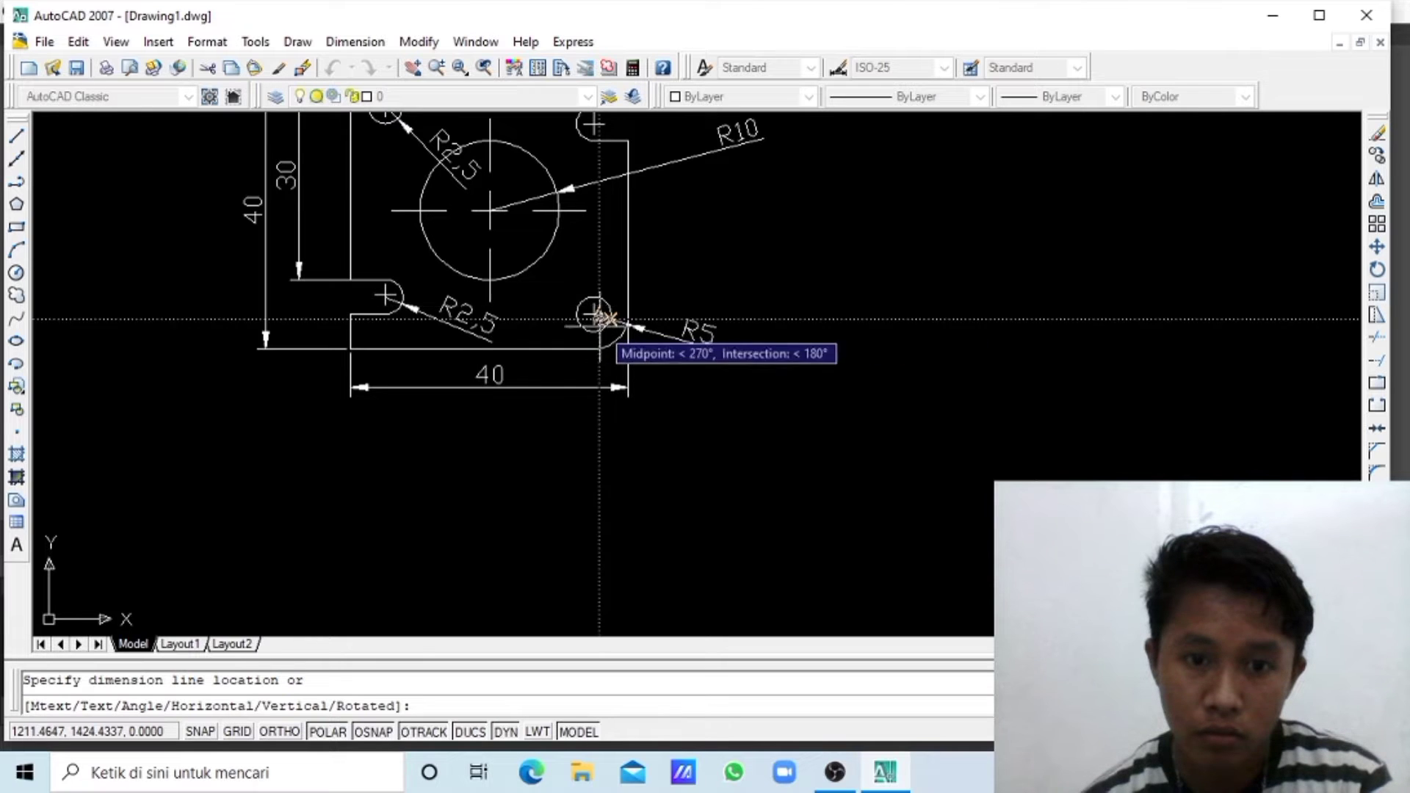
{"action": "key", "text": "Escape"}
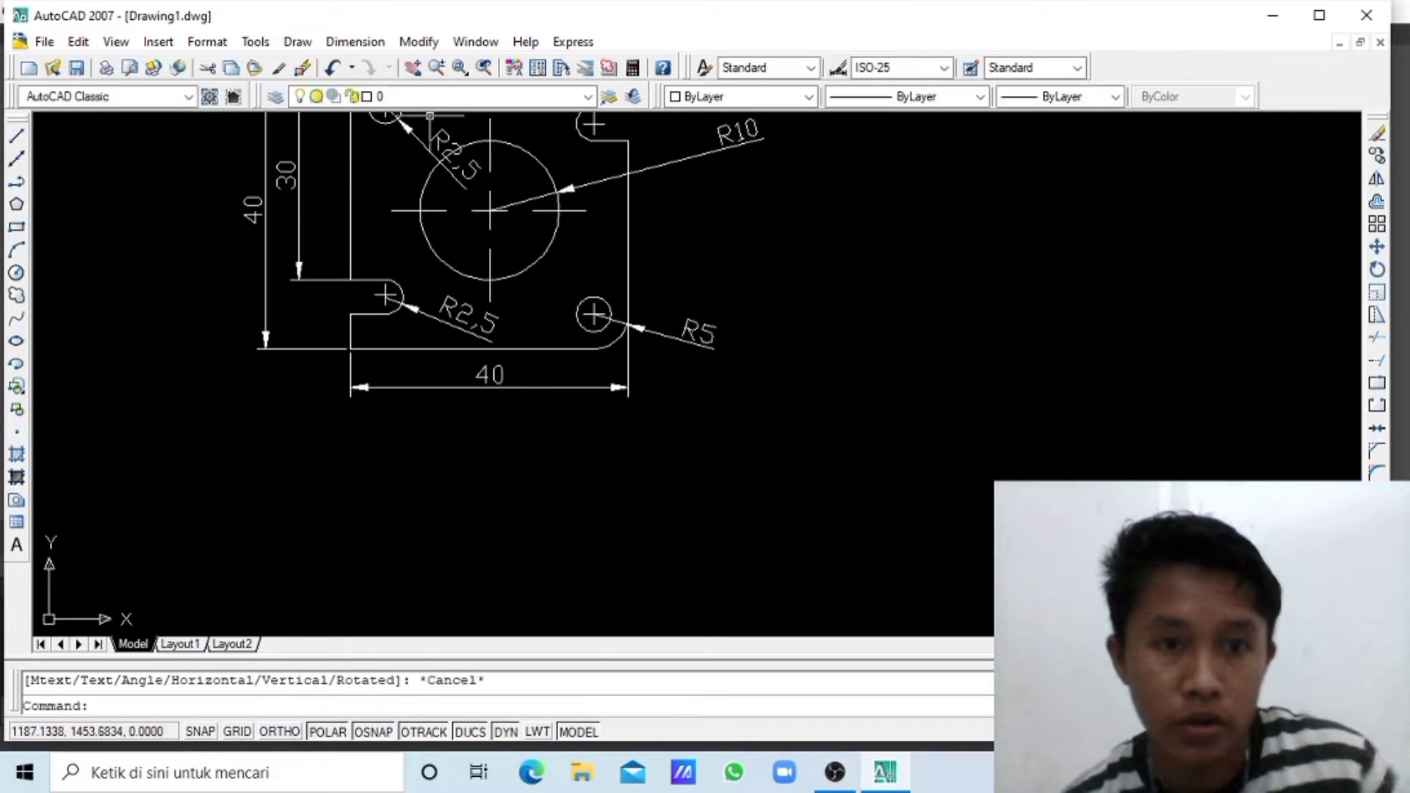
{"action": "left_click", "coordinate": [356, 43]}
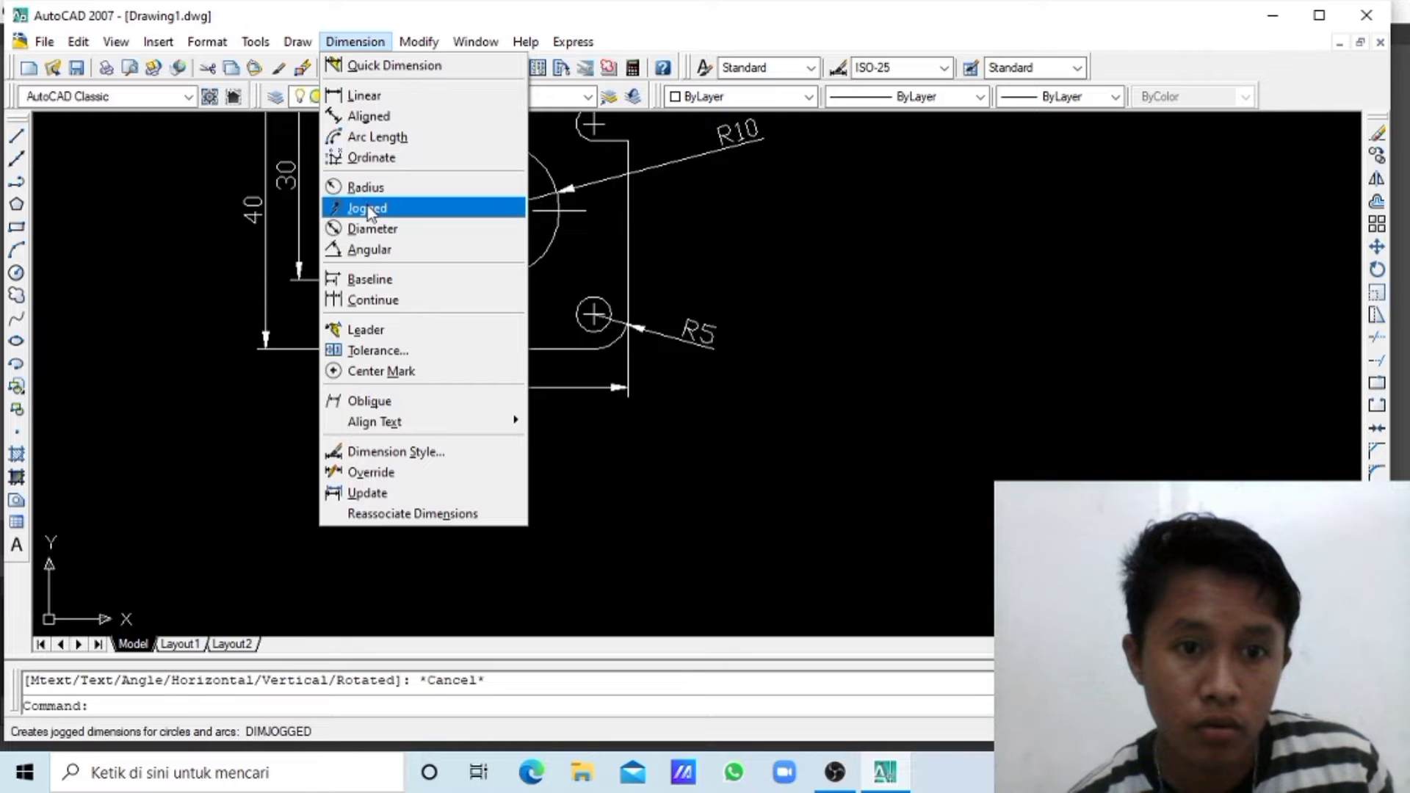
{"action": "left_click", "coordinate": [369, 95]}
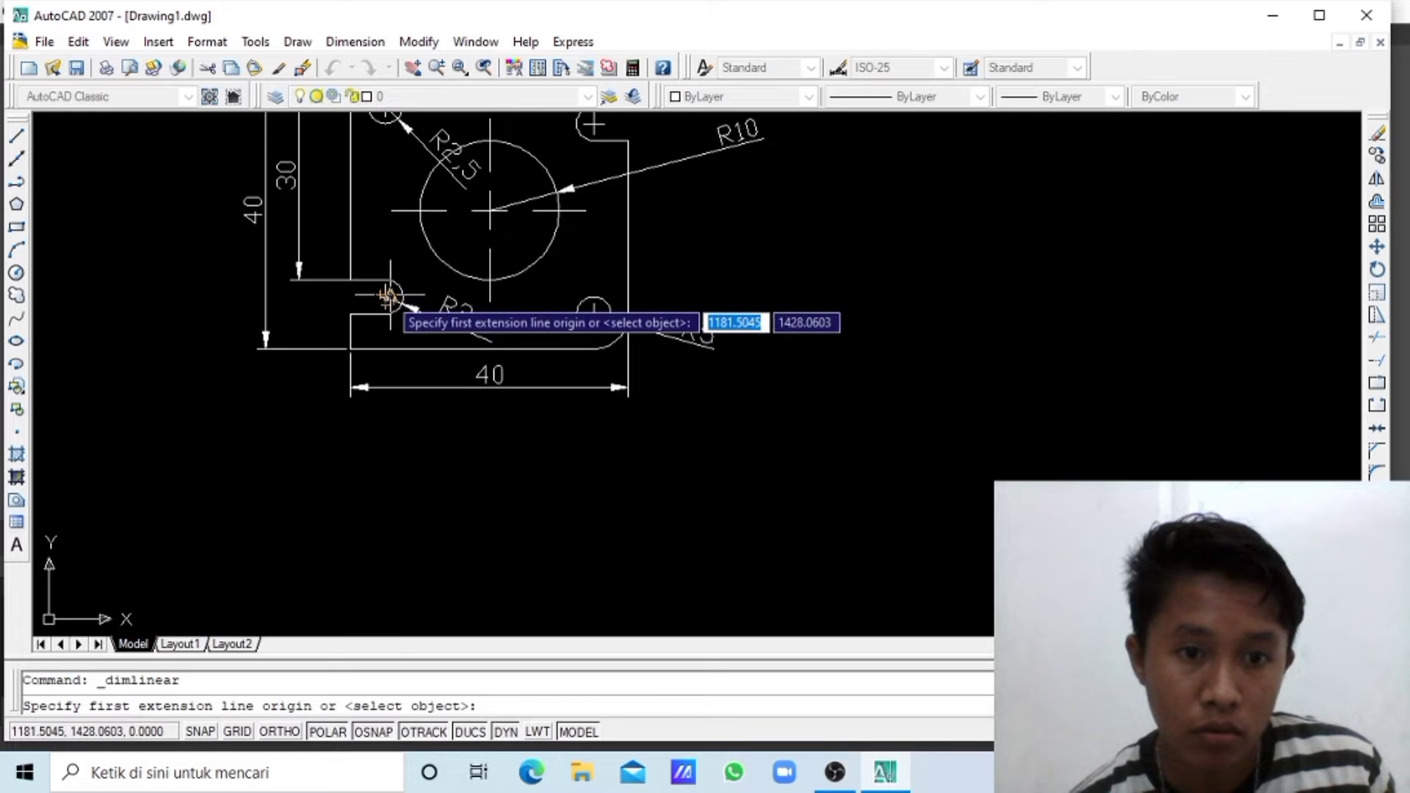
{"action": "left_click", "coordinate": [383, 298]}
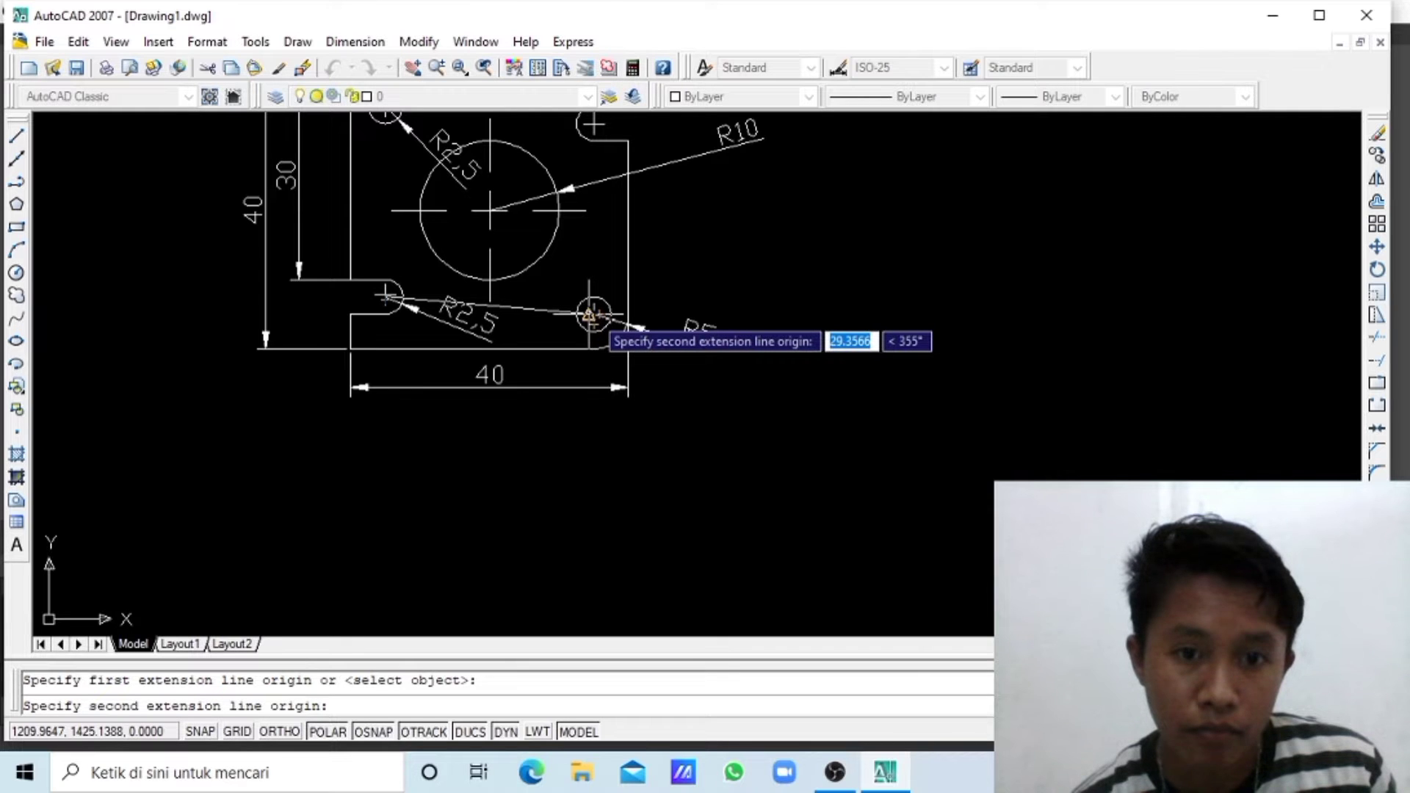
{"action": "left_click", "coordinate": [592, 315]}
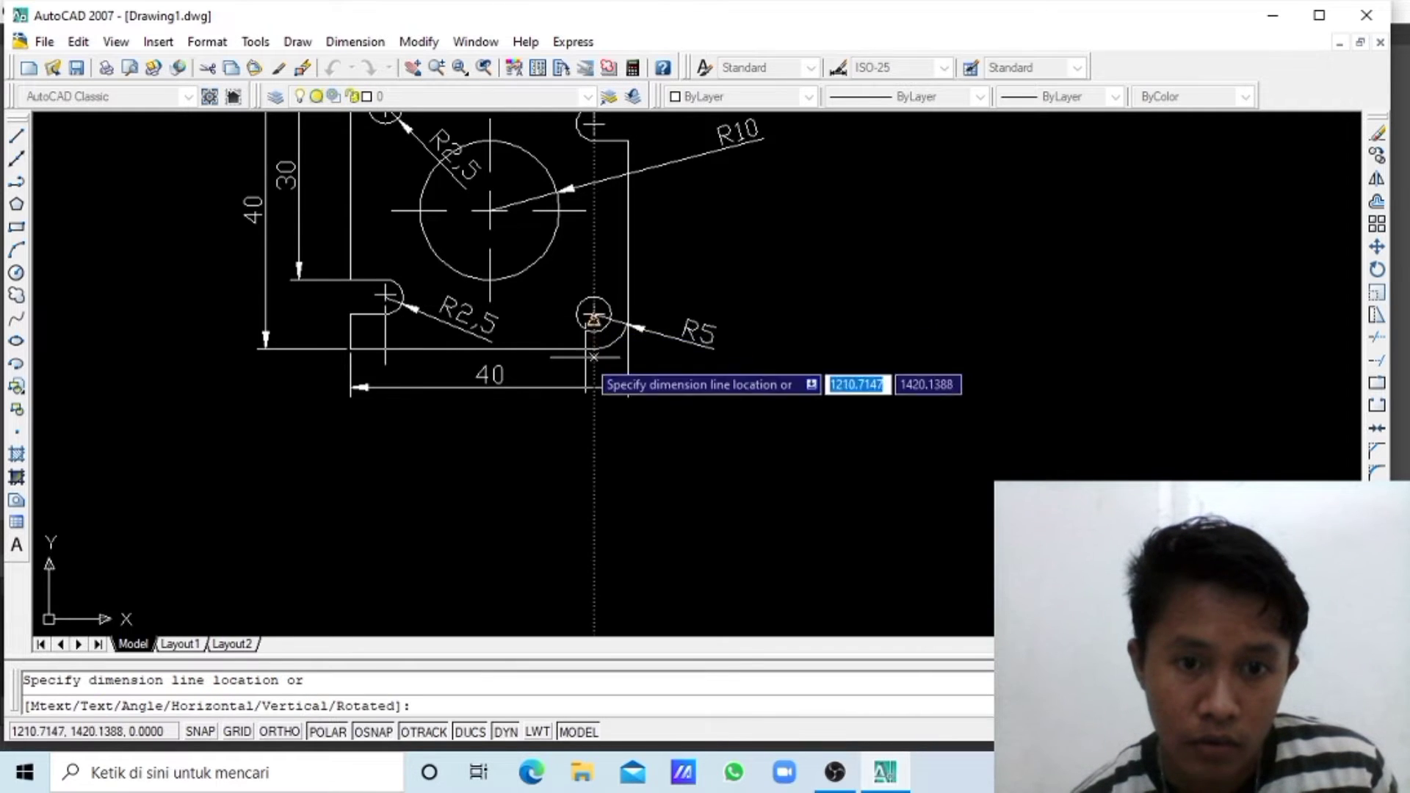
{"action": "left_click", "coordinate": [584, 439]}
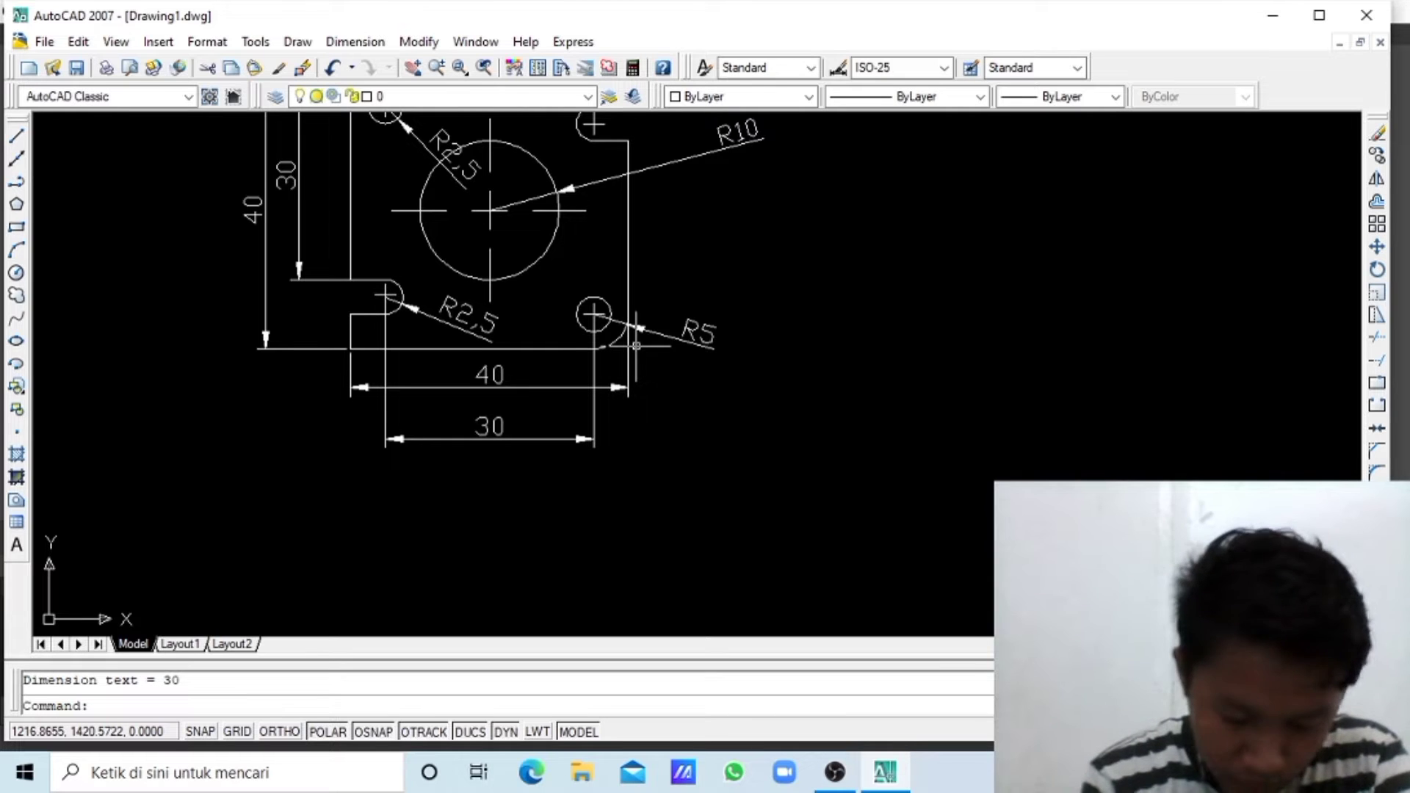
- Add the 5 vertical step-height dimension left of the bottom-left notch
{"action": "left_click", "coordinate": [356, 42]}
{"action": "left_click", "coordinate": [375, 96]}
{"action": "left_click", "coordinate": [350, 314]}
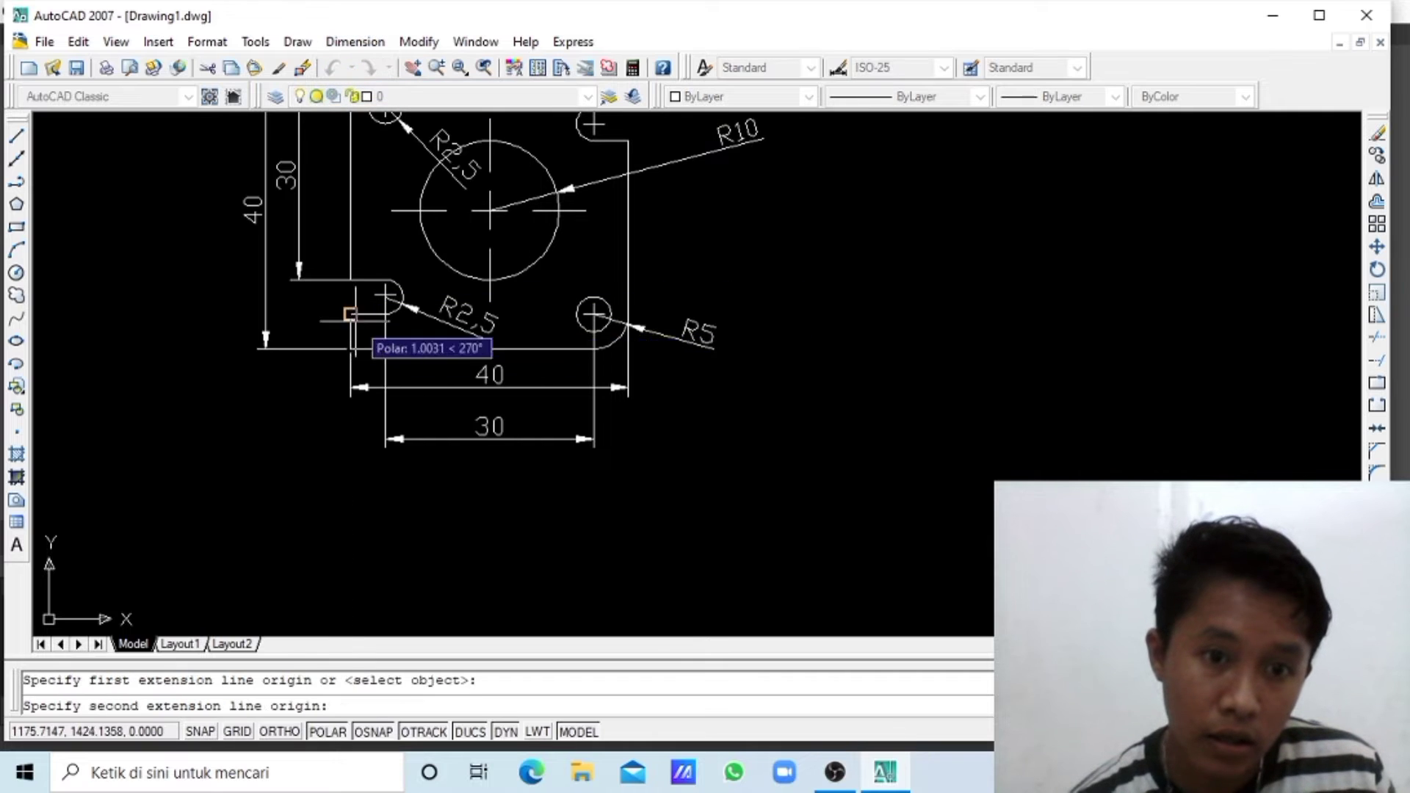
{"action": "left_click", "coordinate": [351, 349]}
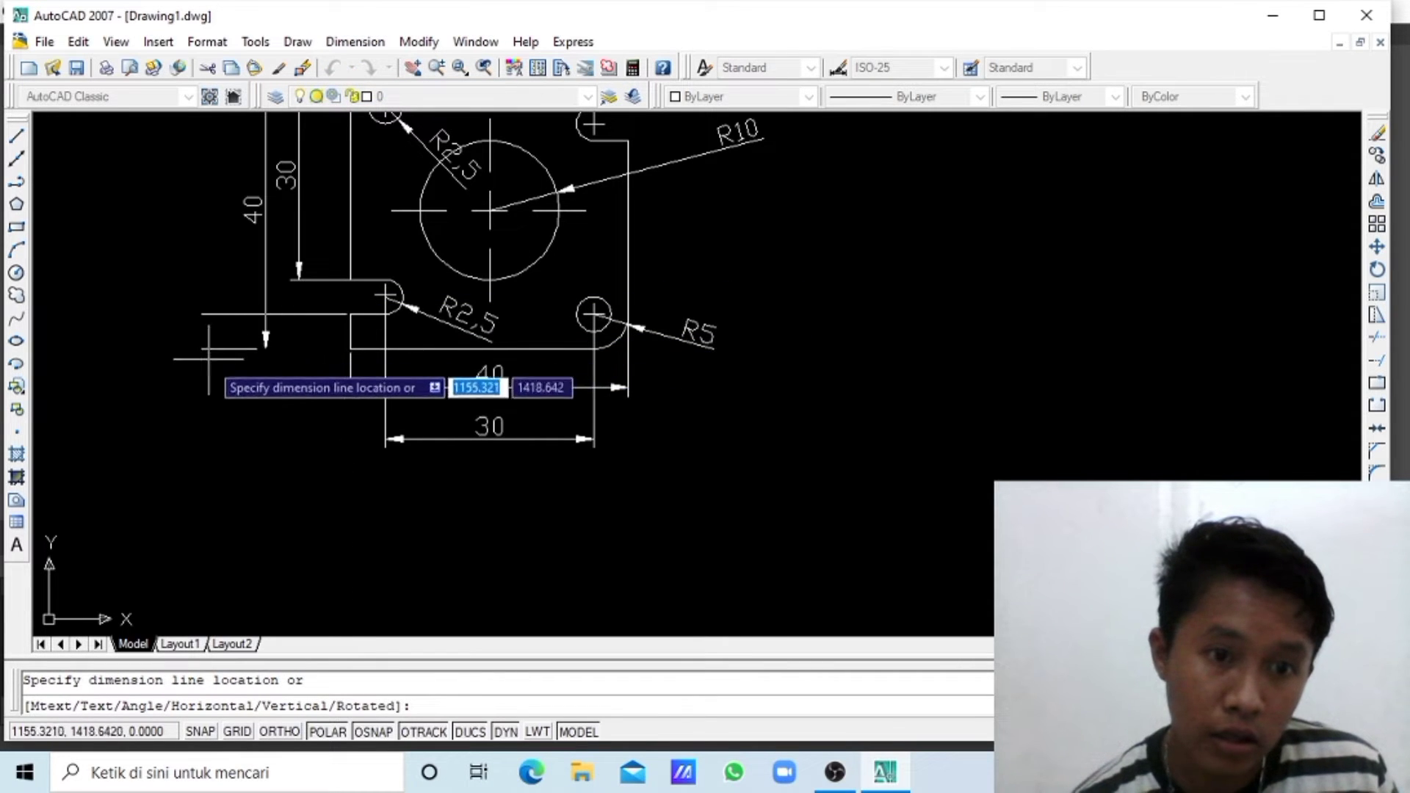
{"action": "left_click", "coordinate": [204, 394]}
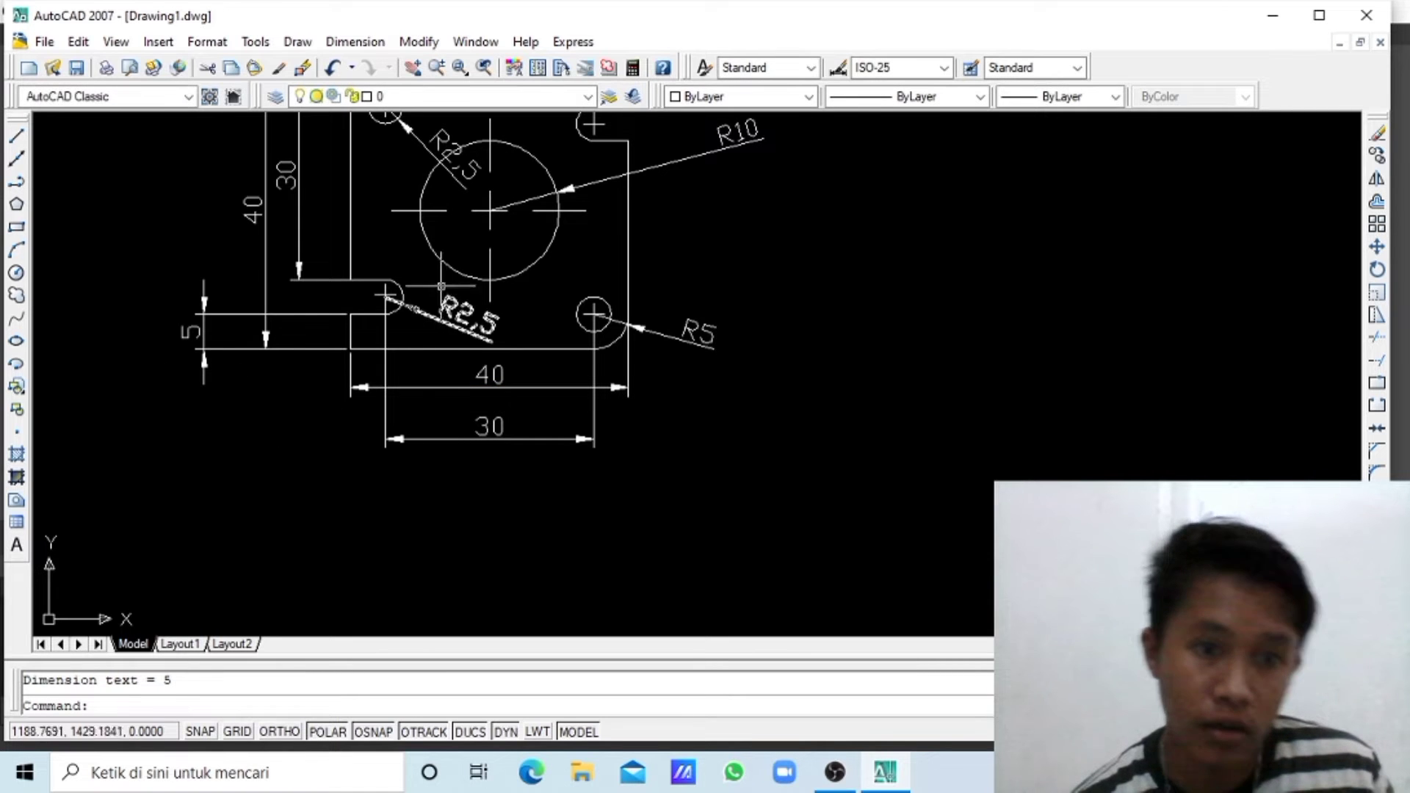
{"action": "left_click", "coordinate": [413, 66]}
{"action": "left_click_drag", "start_coordinate": [446, 195], "coordinate": [496, 344]}
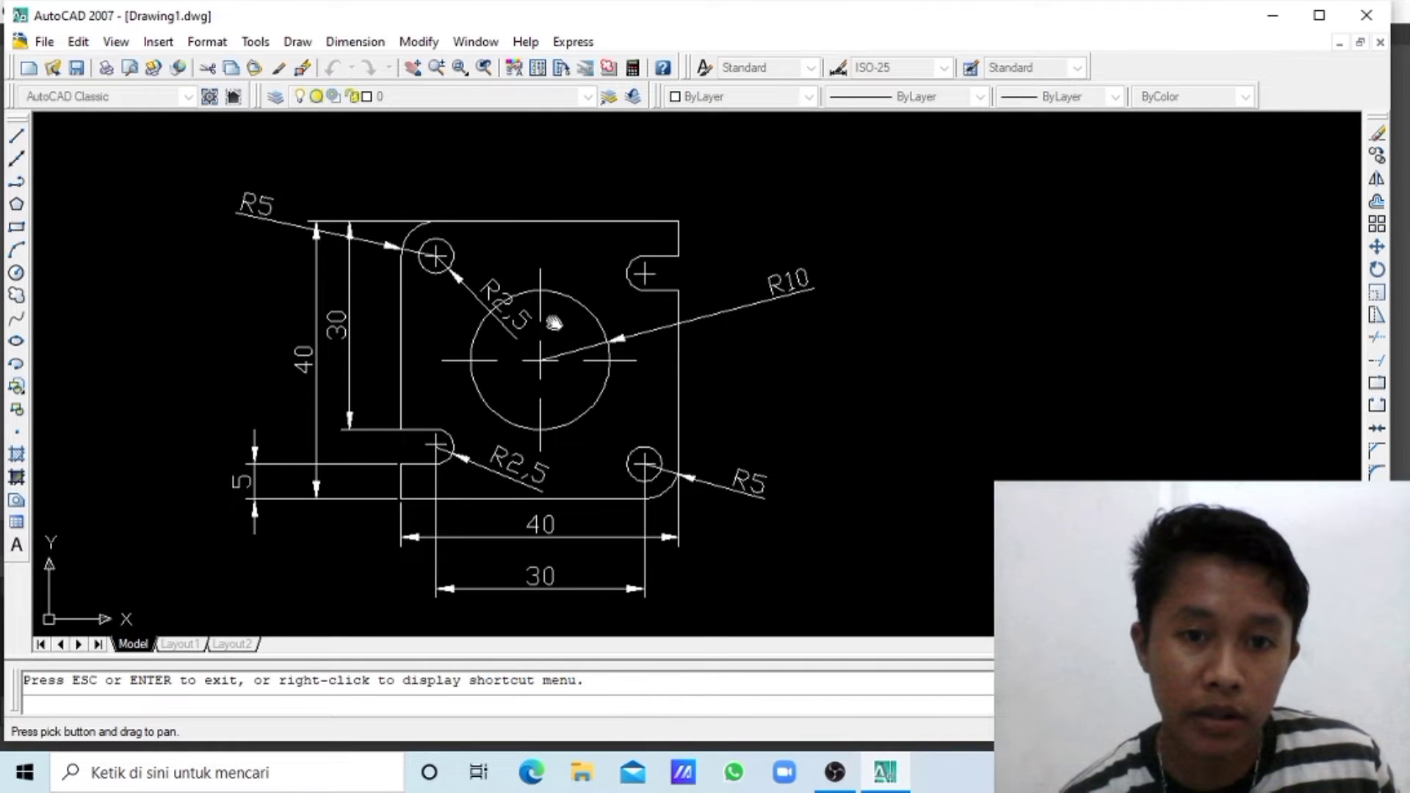
- Pan the dimensioned flange up and toward the left of the drawing area
{"action": "left_click_drag", "start_coordinate": [554, 323], "coordinate": [546, 281]}
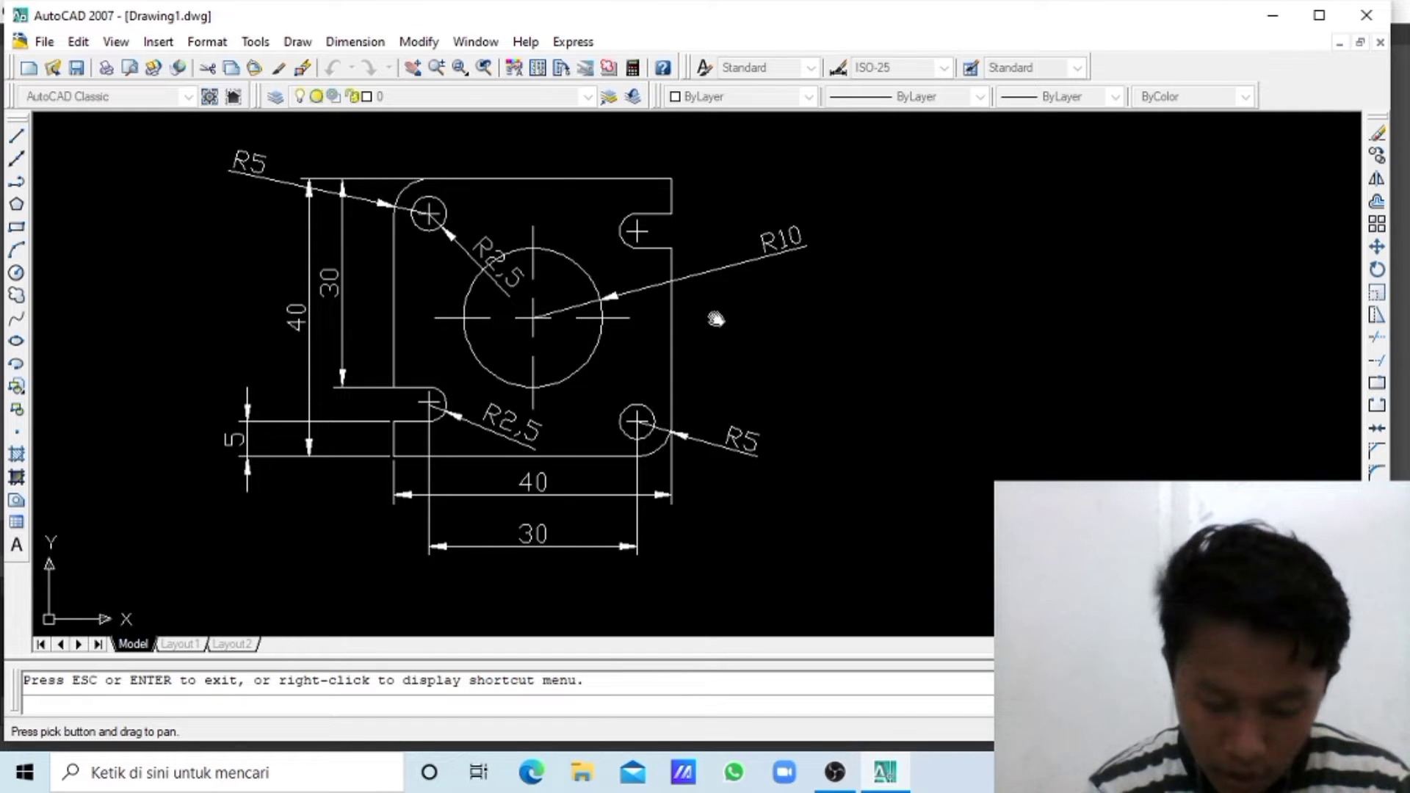
{"action": "left_click_drag", "start_coordinate": [622, 236], "coordinate": [486, 224]}
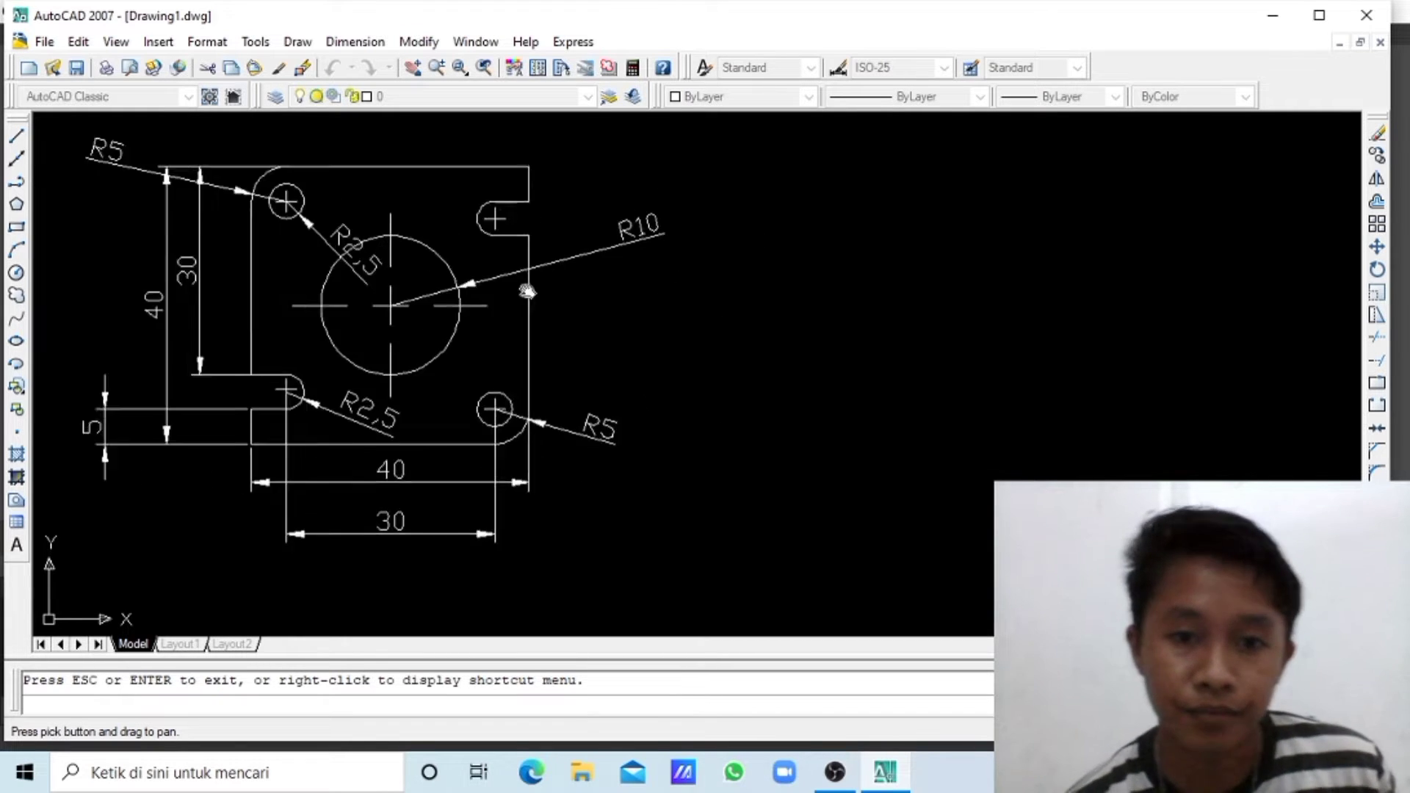
{"action": "left_click_drag", "start_coordinate": [955, 265], "coordinate": [354, 299]}
{"action": "left_click_drag", "start_coordinate": [960, 485], "coordinate": [1086, 446]}
- Check the recording in OBS Studio, then return to AutoCAD
{"action": "left_click", "coordinate": [836, 772]}
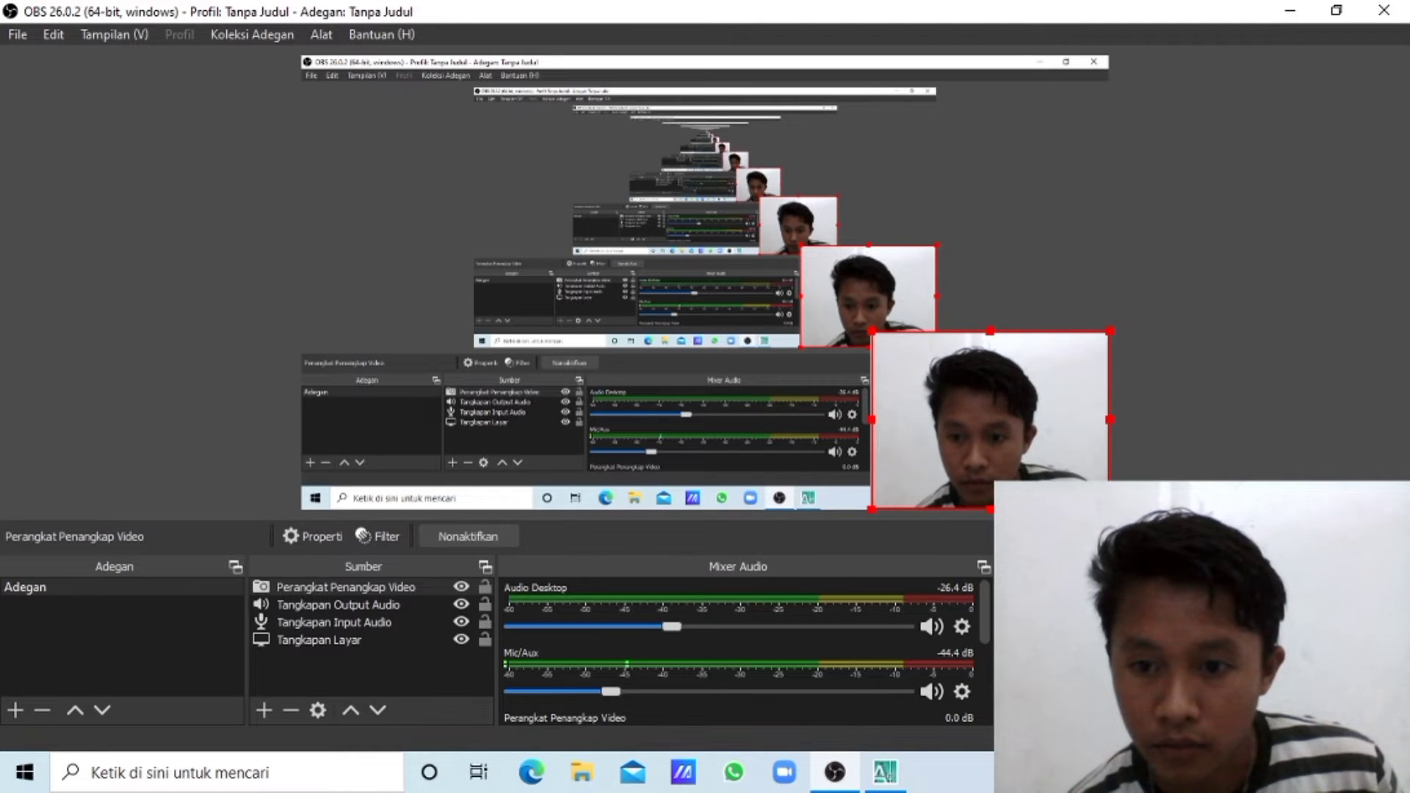
{"action": "left_click_drag", "start_coordinate": [885, 771], "coordinate": [837, 779]}
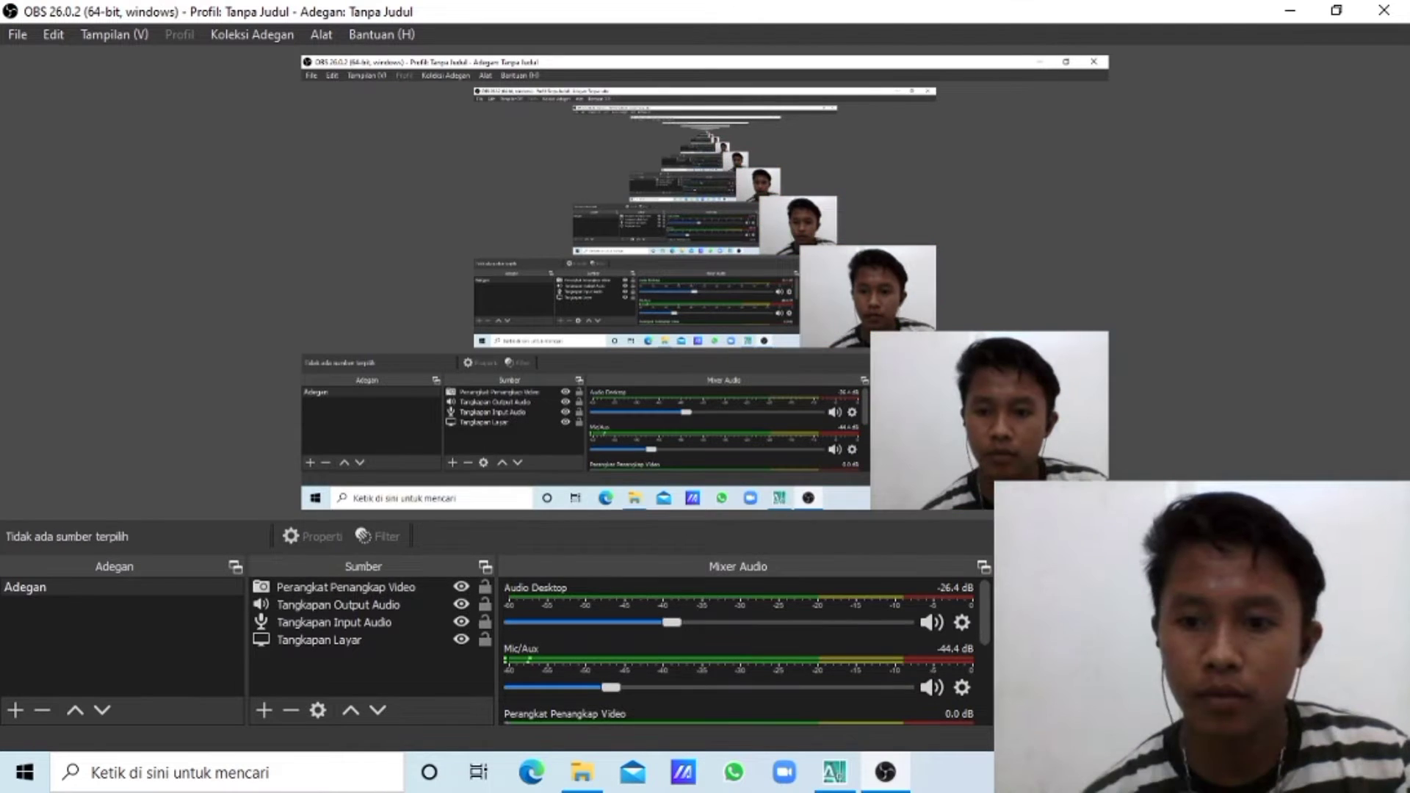
{"action": "left_click", "coordinate": [840, 782]}
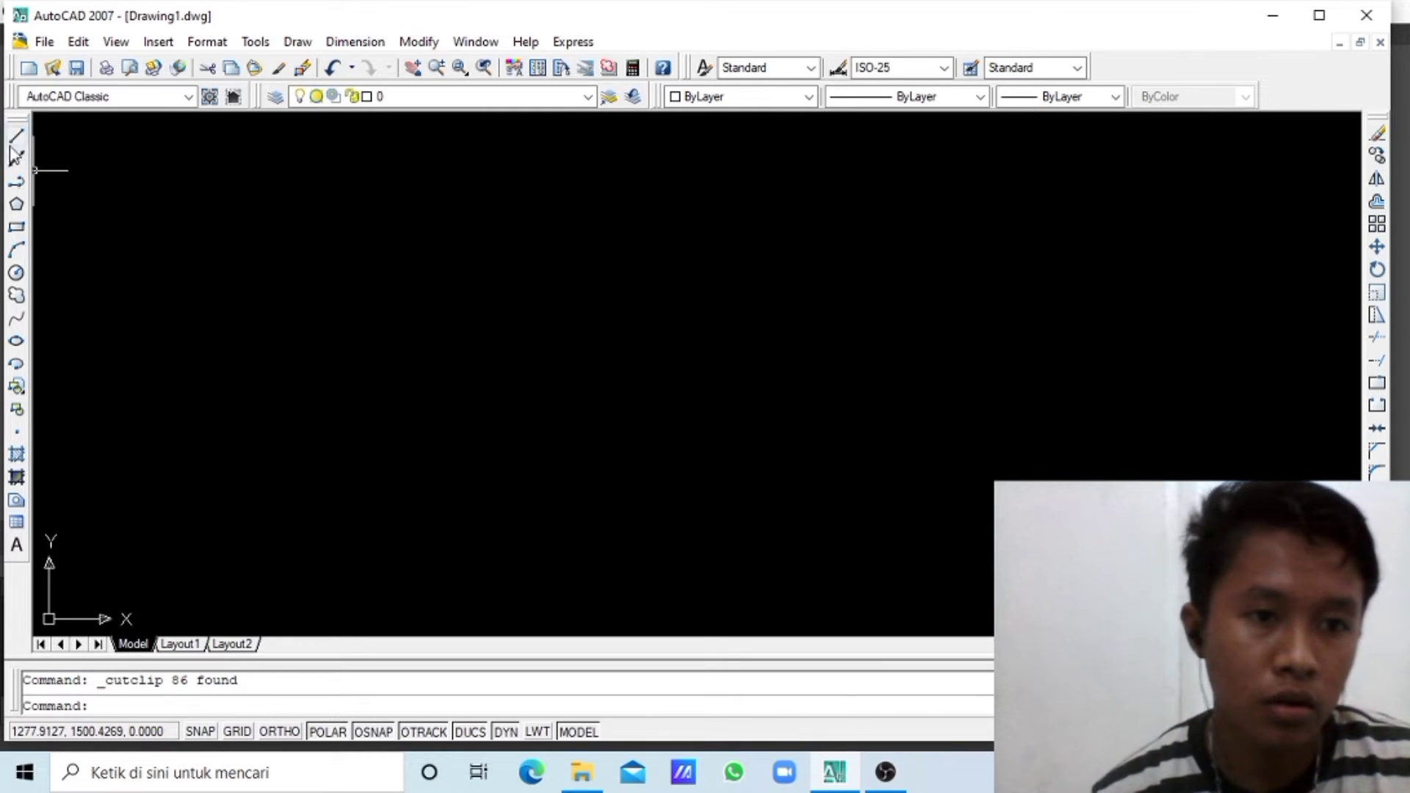
- Draw a radius 30 circle at a chosen centre point
{"action": "left_click", "coordinate": [16, 272]}
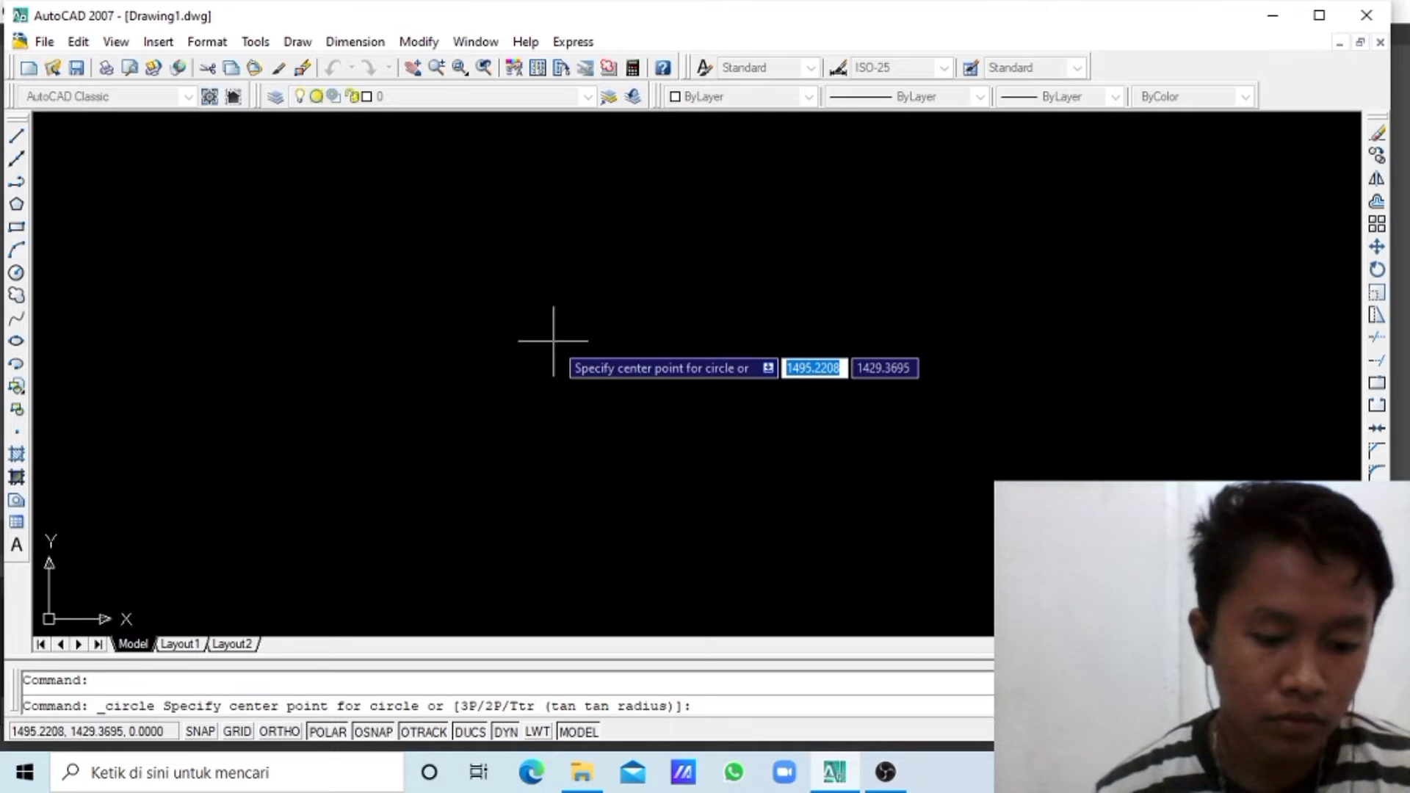
{"action": "left_click", "coordinate": [554, 340]}
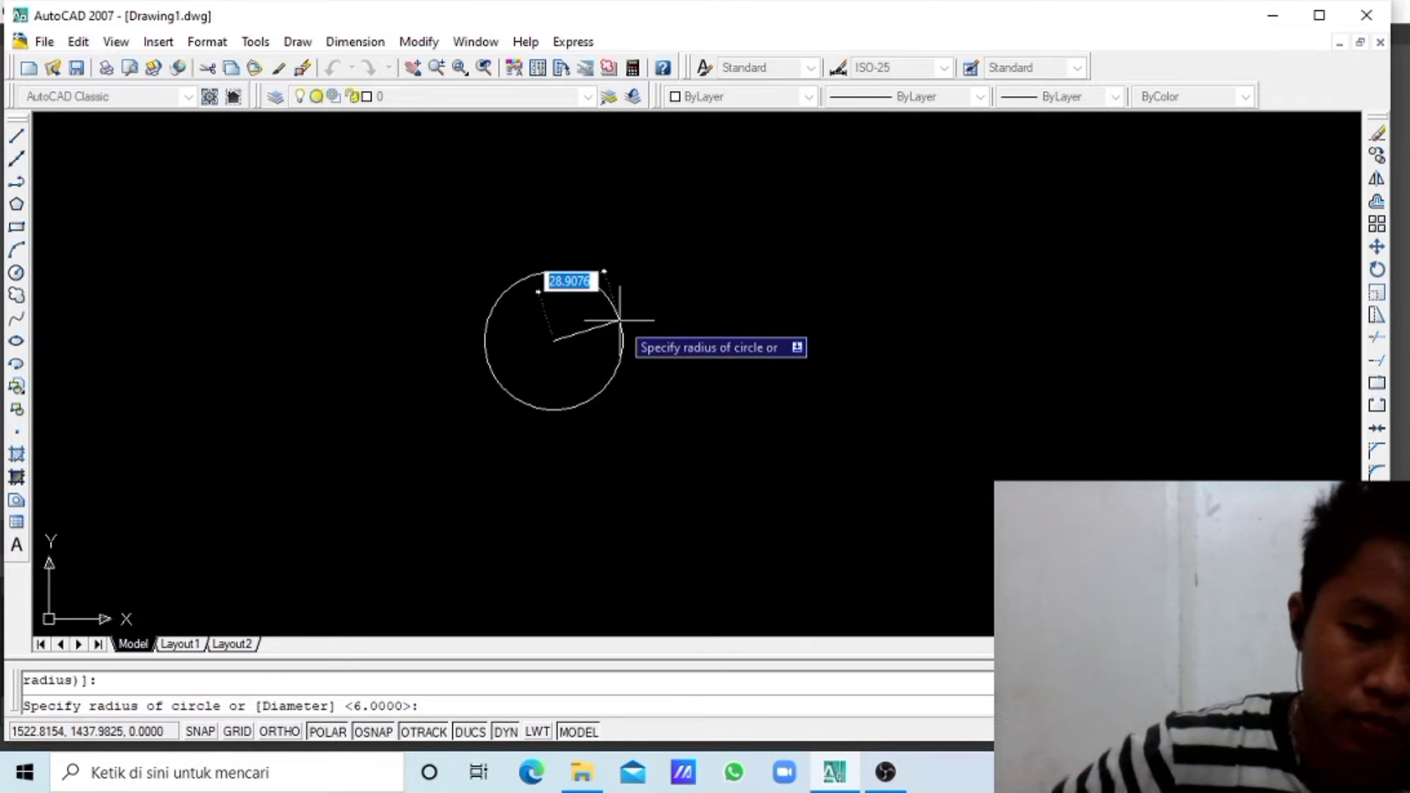
{"action": "type", "text": "3"}
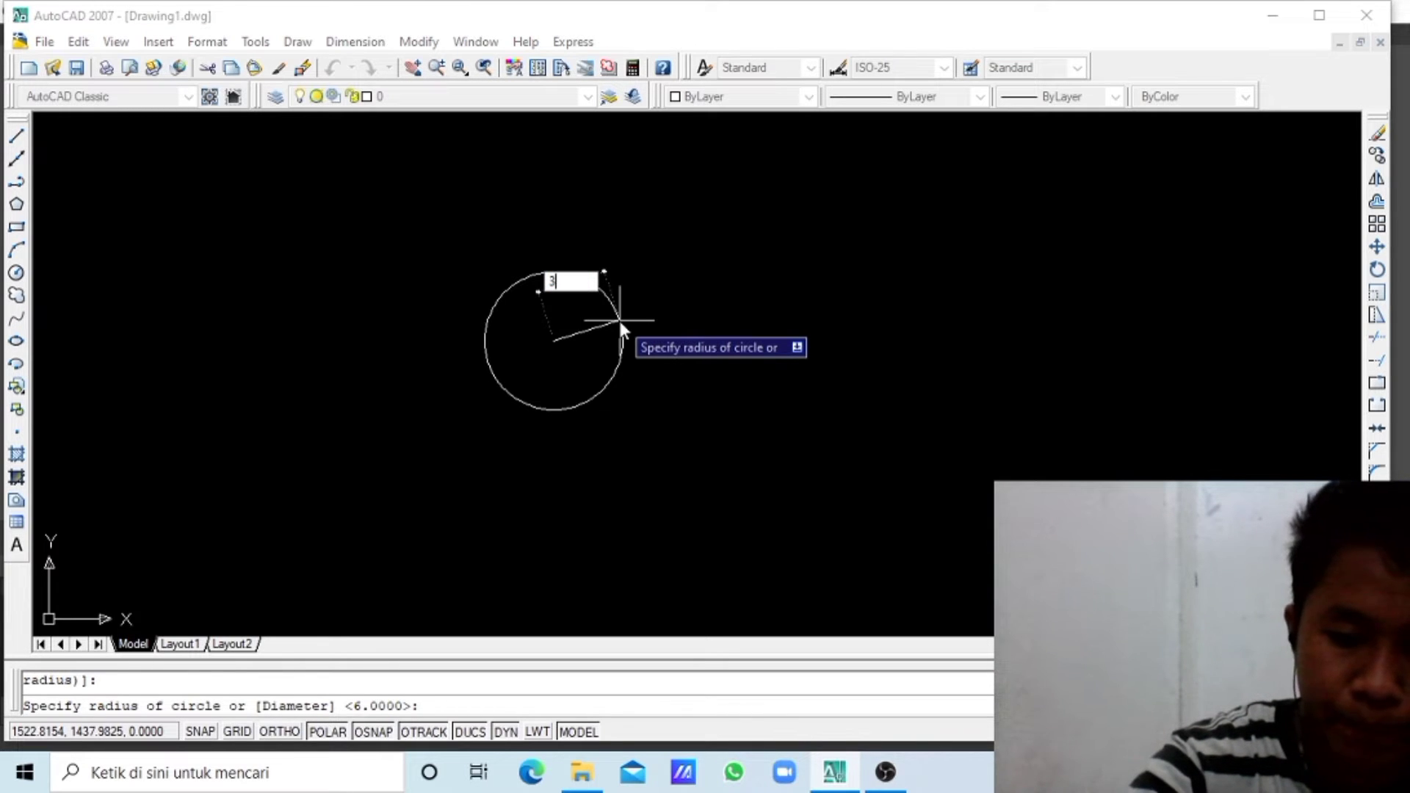
{"action": "type", "text": "0"}
{"action": "key", "text": "Return"}
{"action": "key", "text": "Return"}
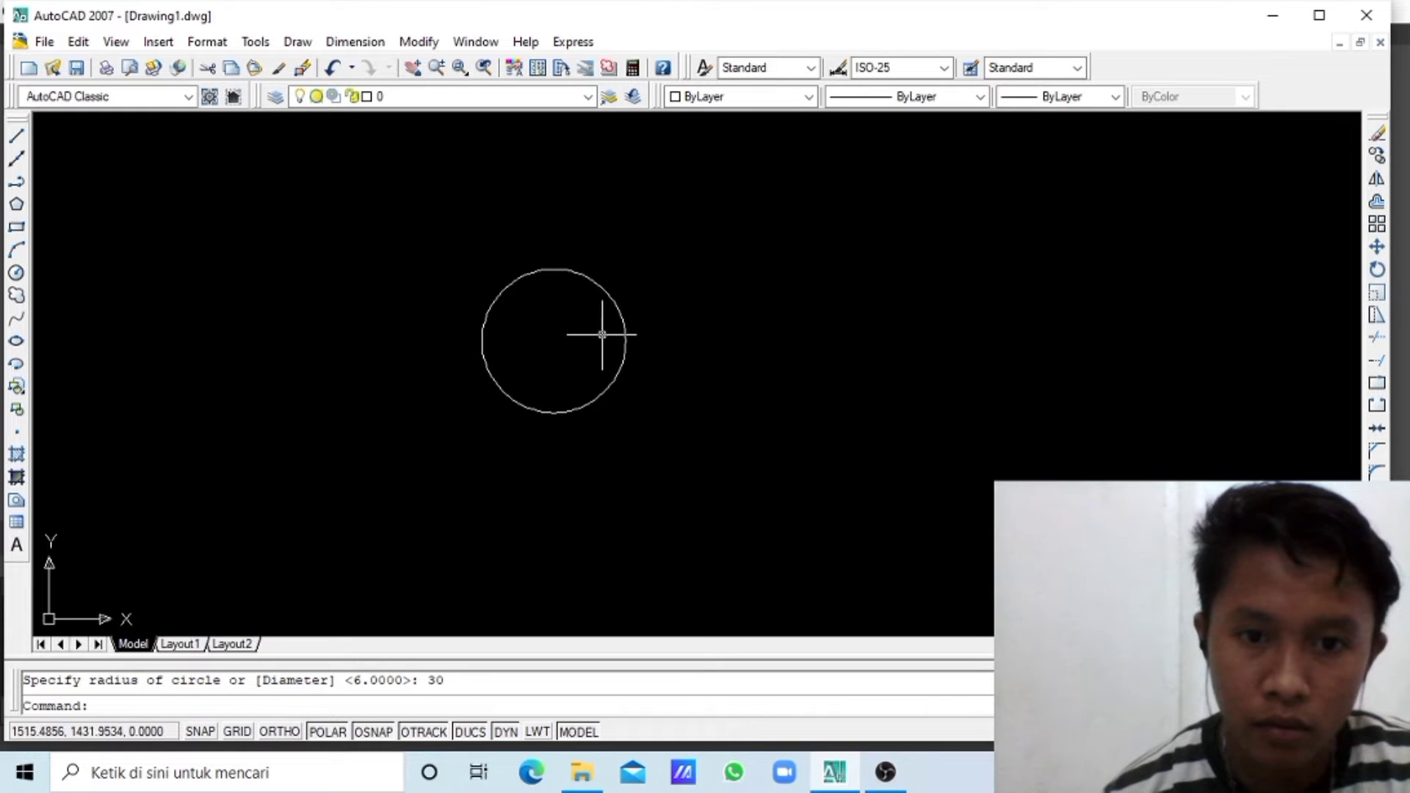
{"action": "left_click", "coordinate": [601, 282]}
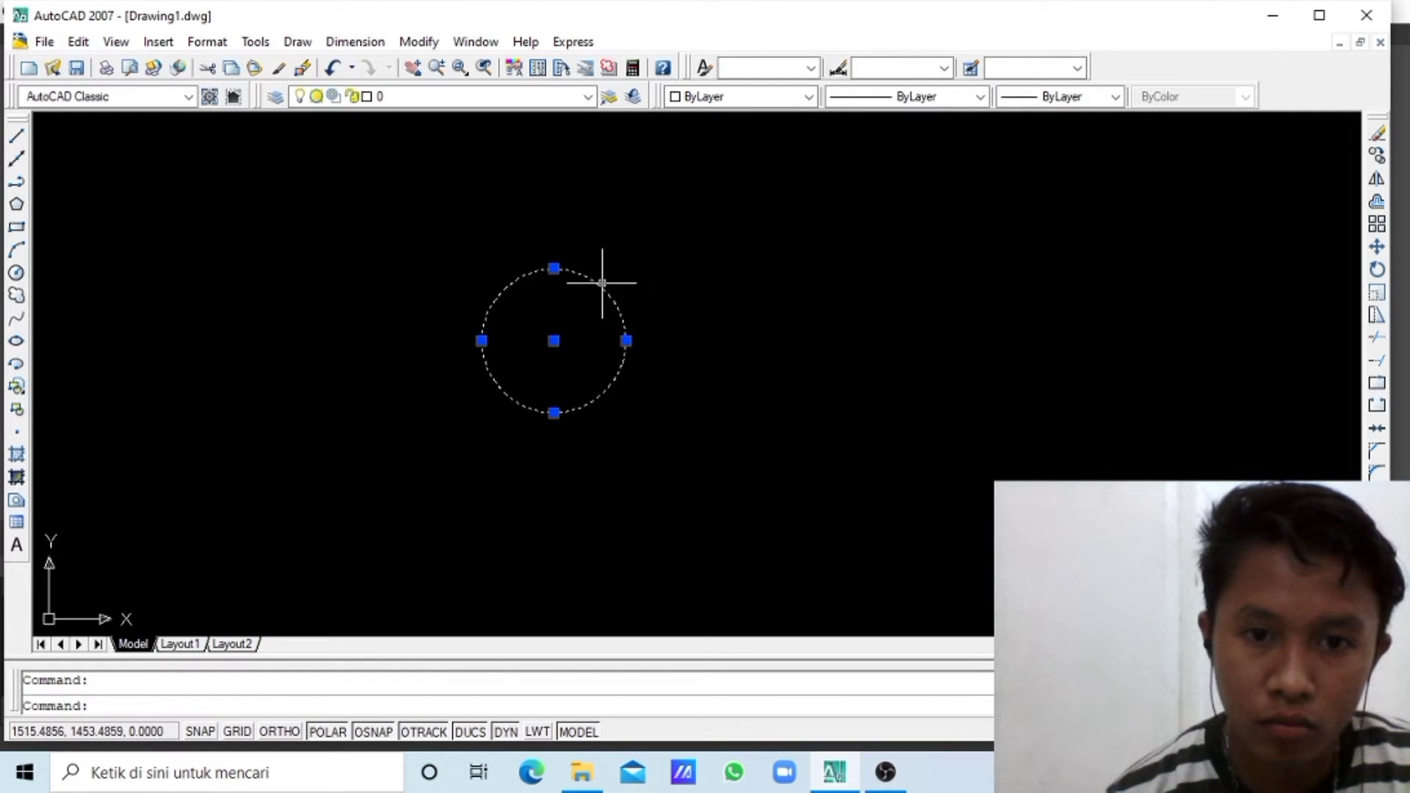
{"action": "key", "text": "Escape"}
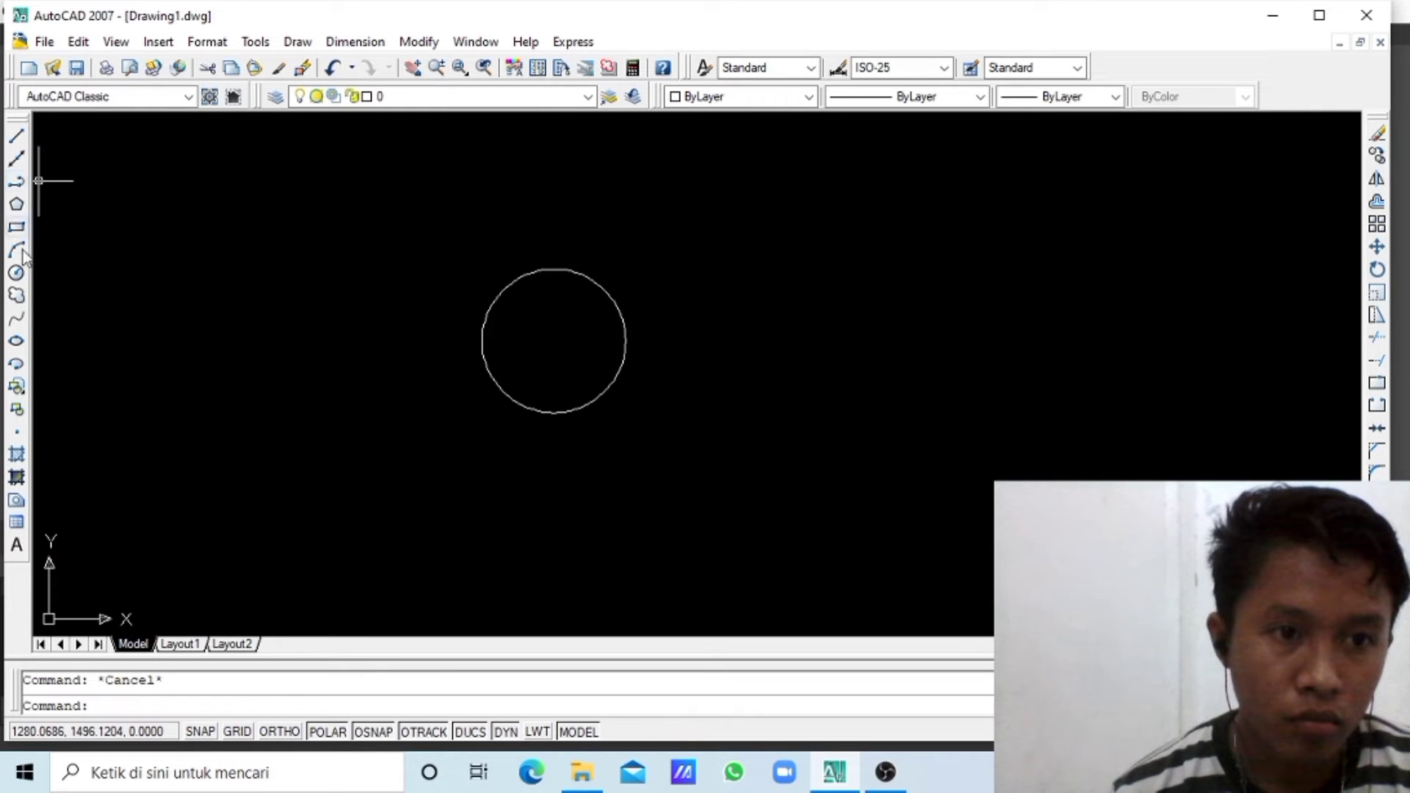
- Add a concentric radius 36 circle around it
{"action": "left_click", "coordinate": [18, 272]}
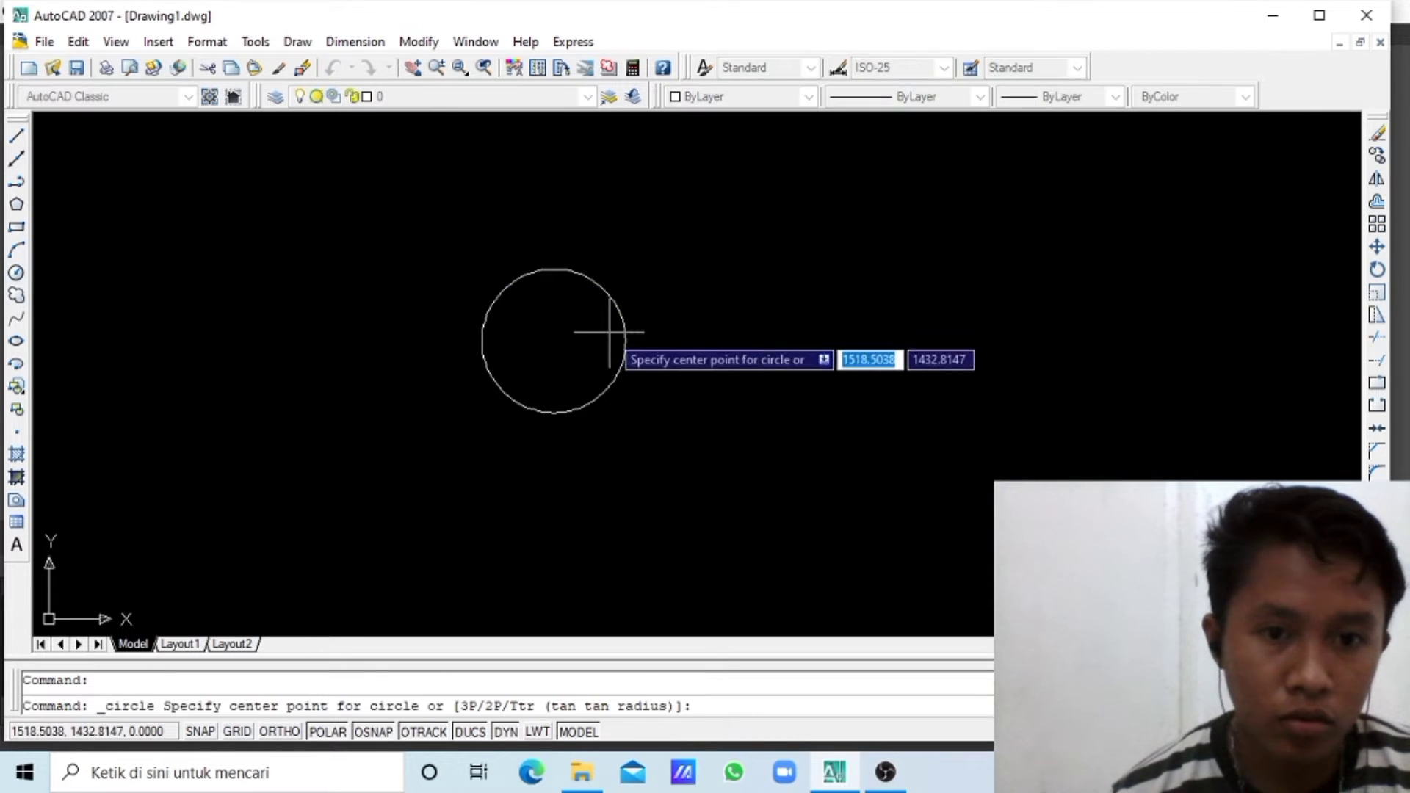
{"action": "left_click", "coordinate": [556, 340]}
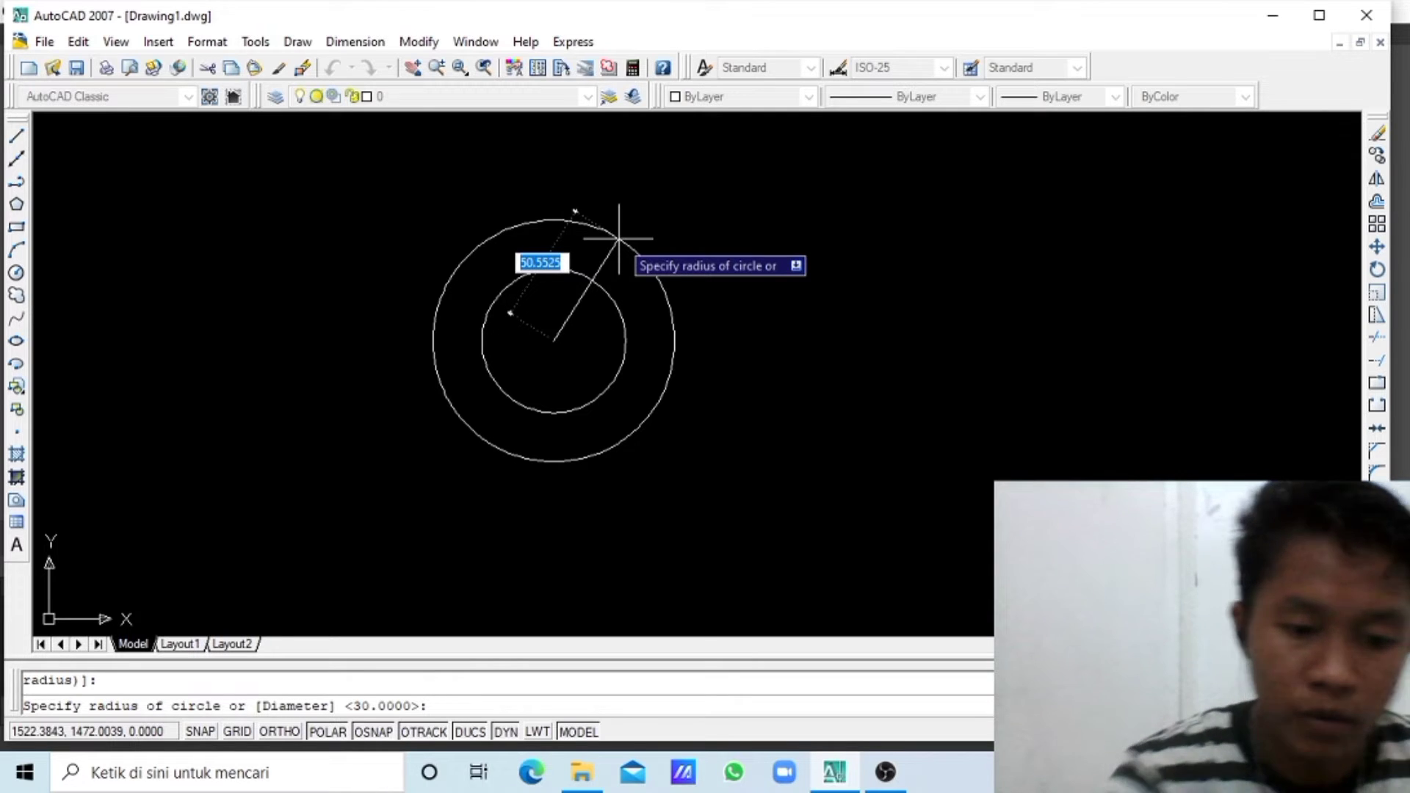
{"action": "type", "text": "3"}
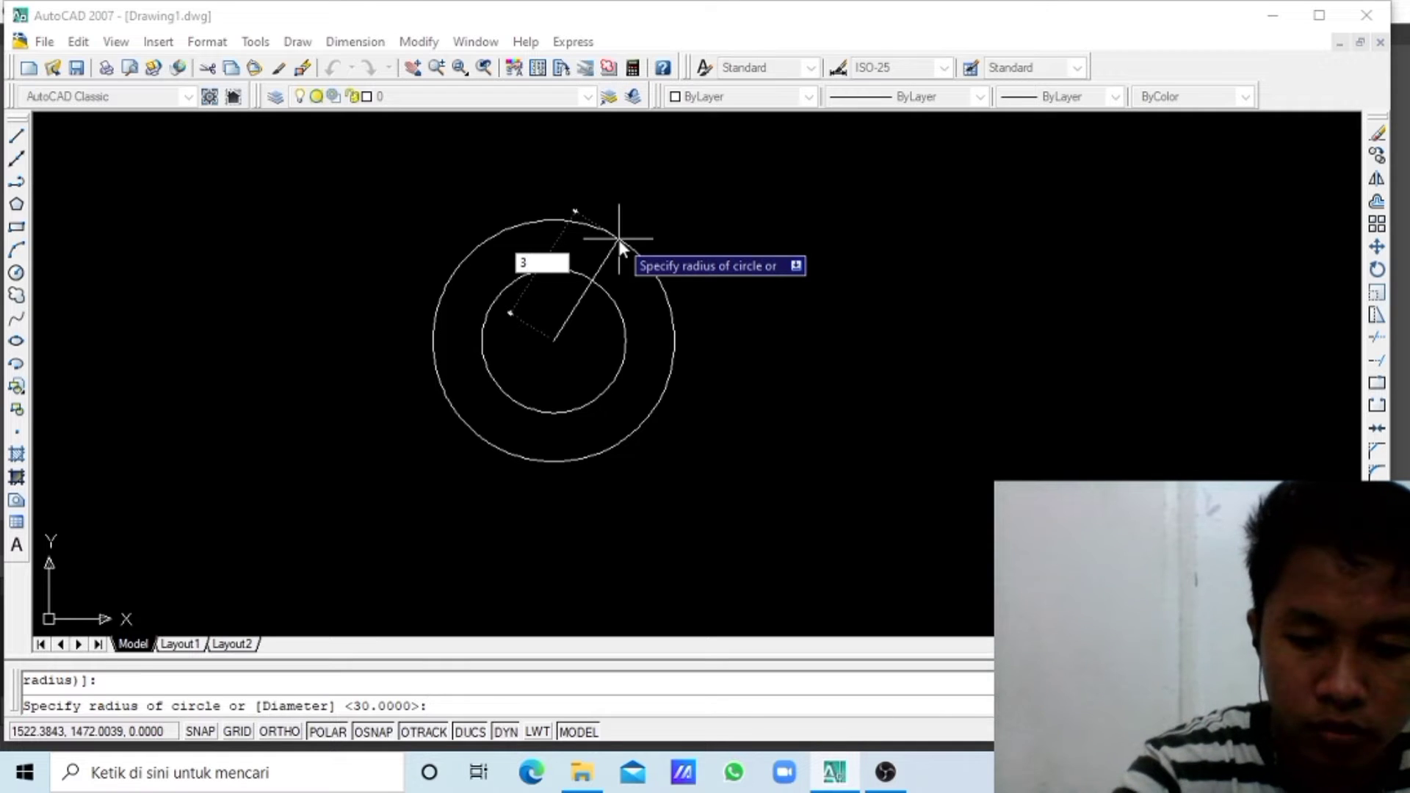
{"action": "type", "text": "6"}
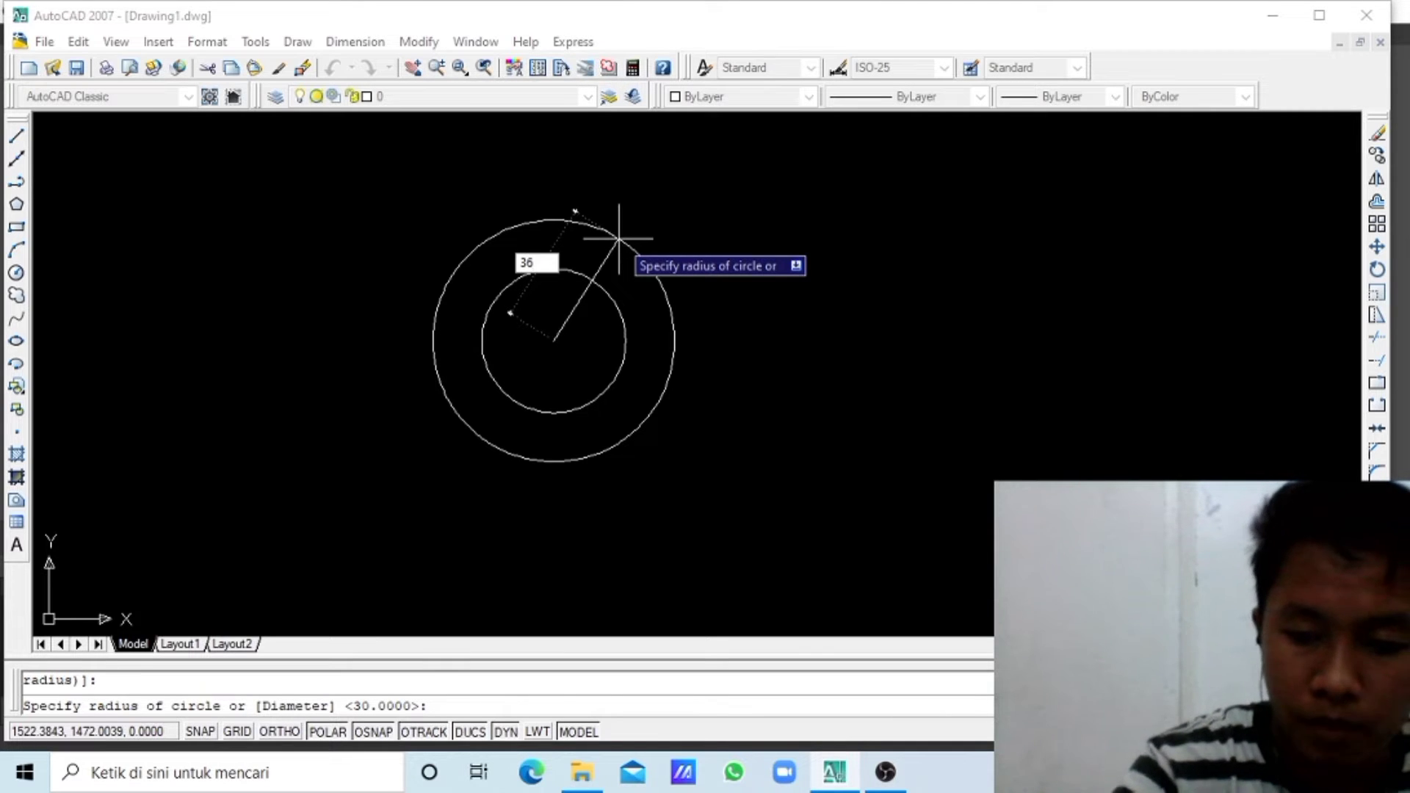
{"action": "key", "text": "Return"}
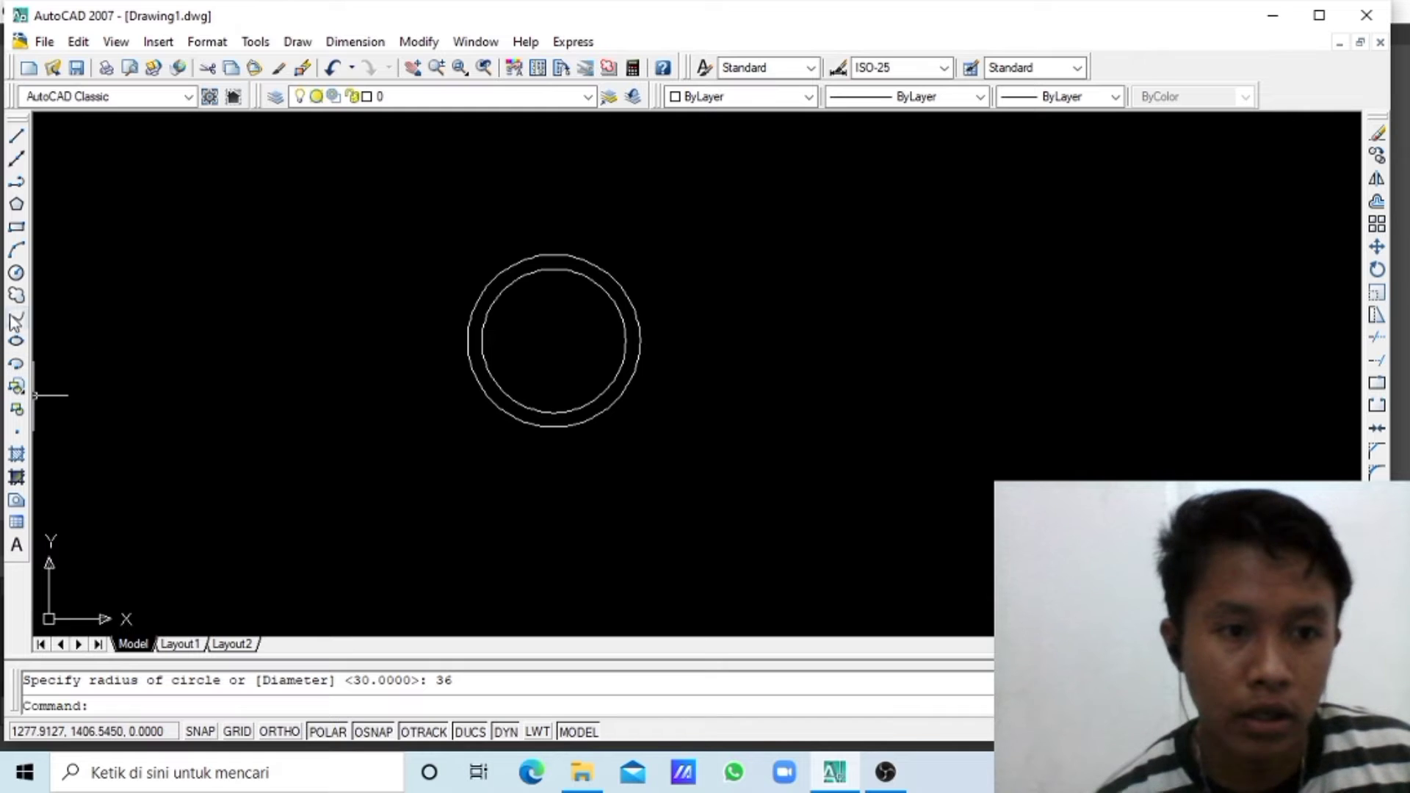
- Draw a radius 48 circle concentric with the existing pair
{"action": "left_click", "coordinate": [16, 273]}
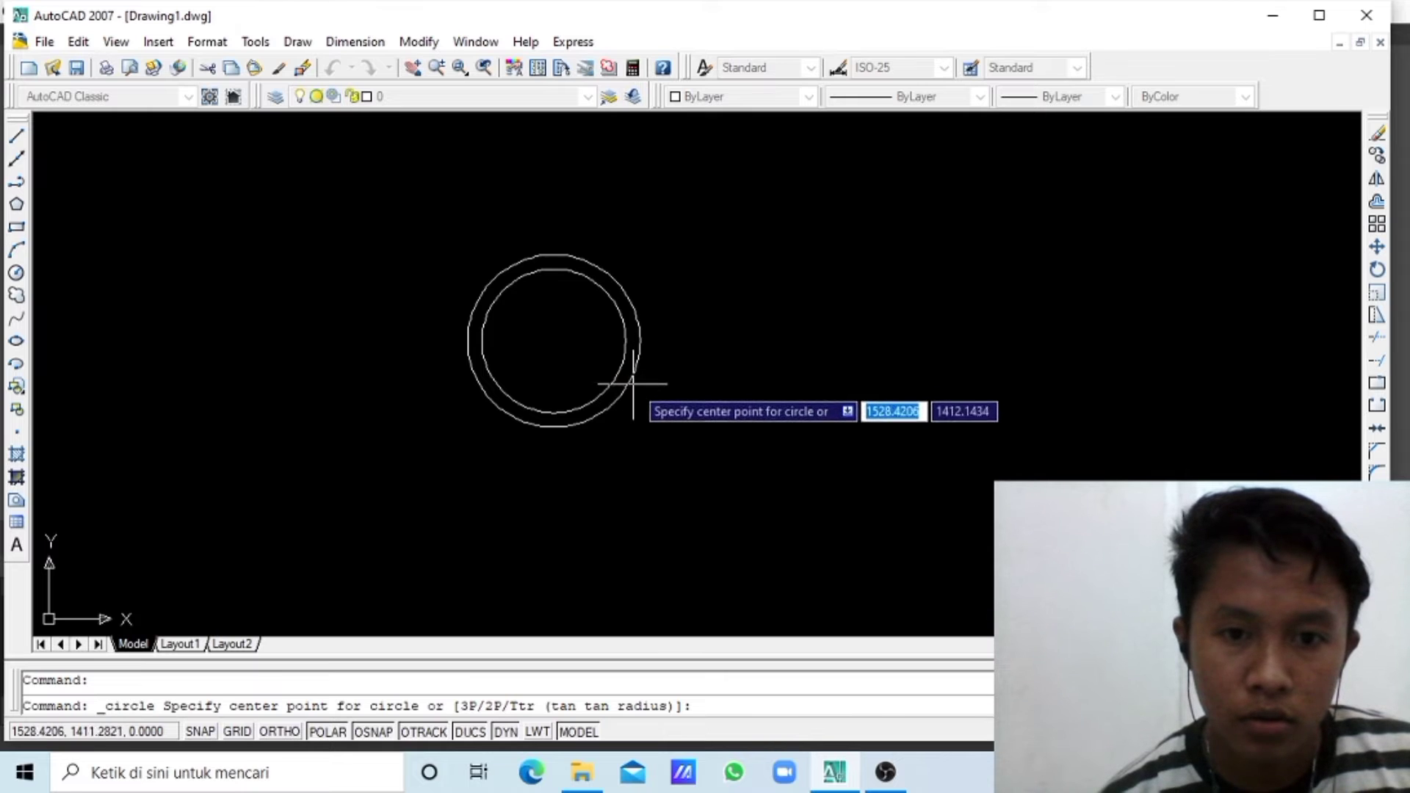
{"action": "left_click", "coordinate": [555, 339]}
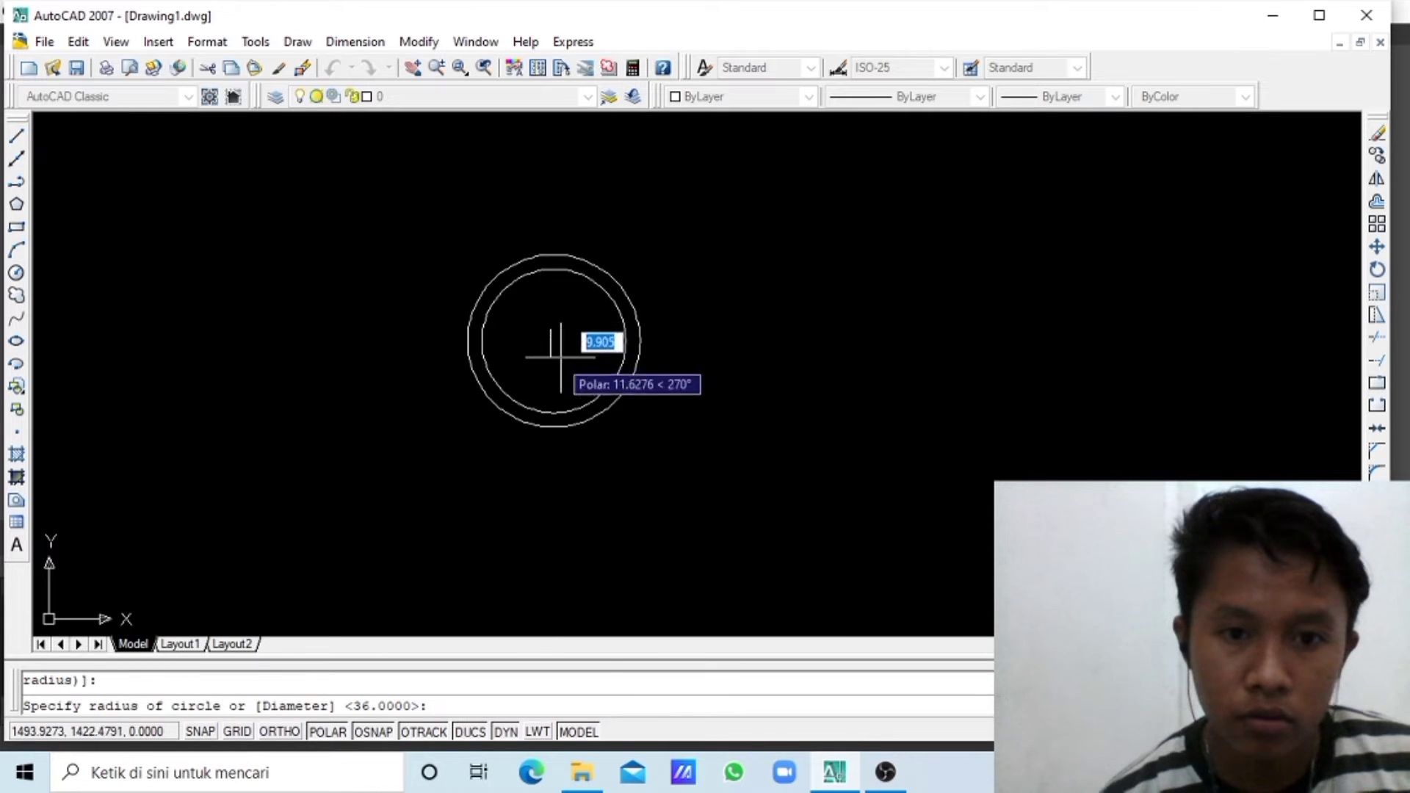
{"action": "key", "text": "Escape"}
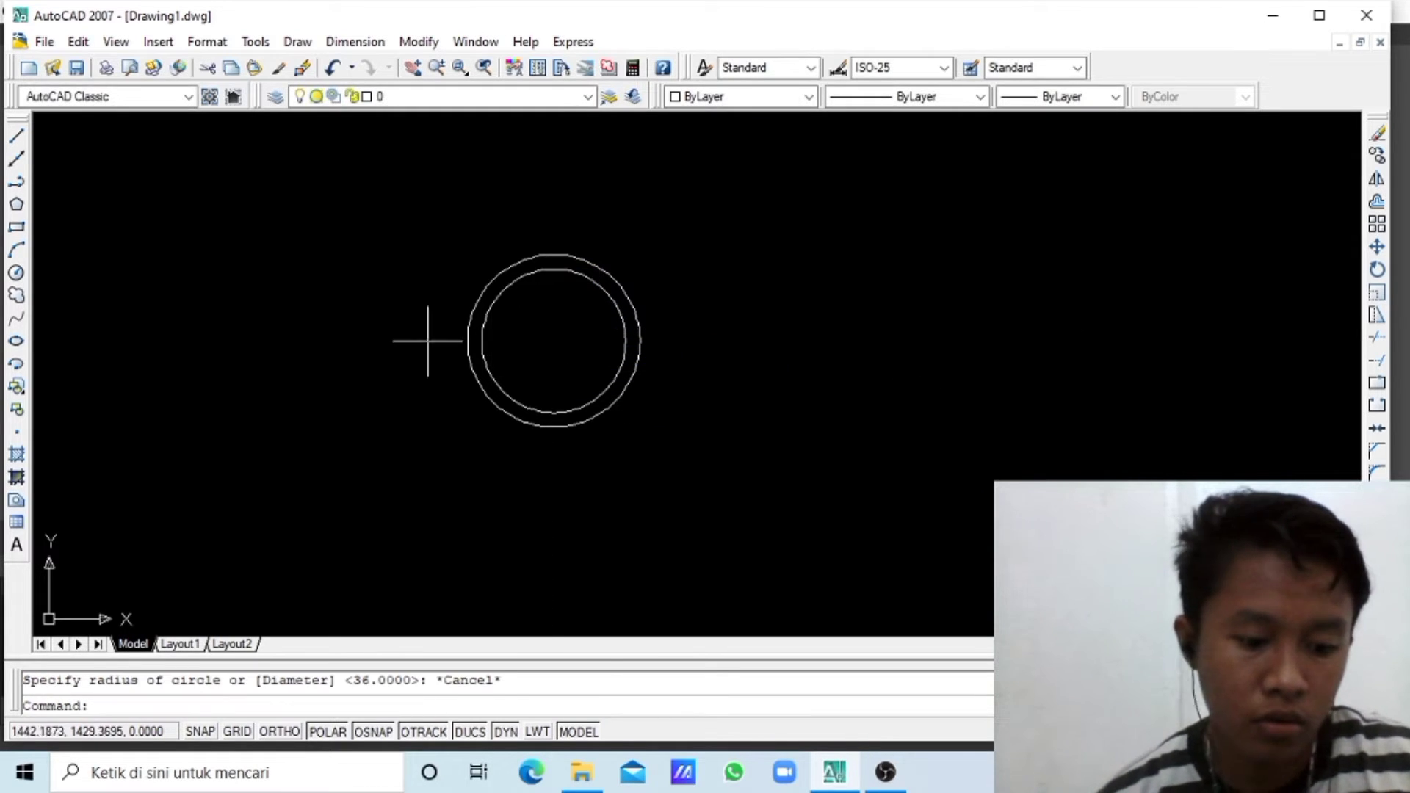
{"action": "left_click", "coordinate": [17, 273]}
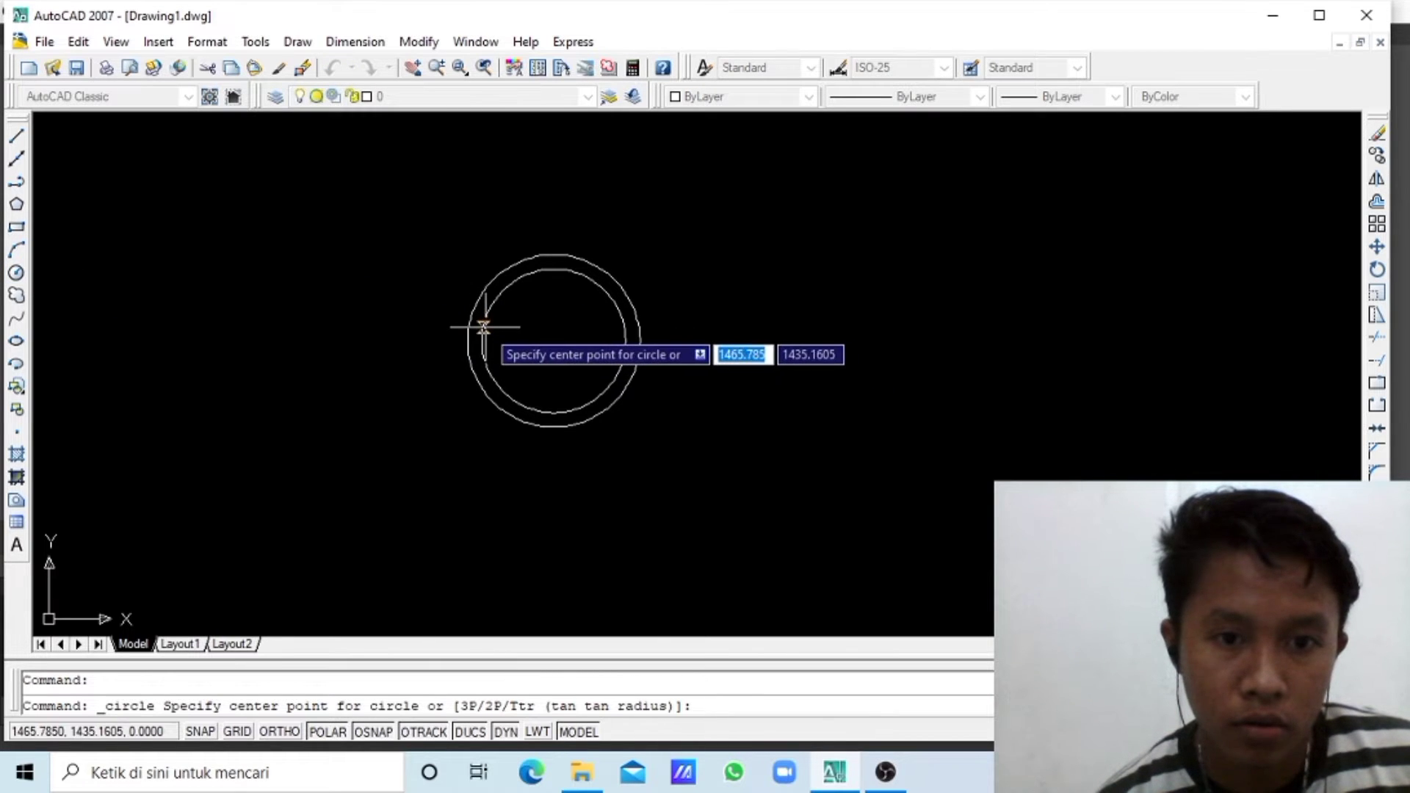
{"action": "left_click", "coordinate": [554, 341]}
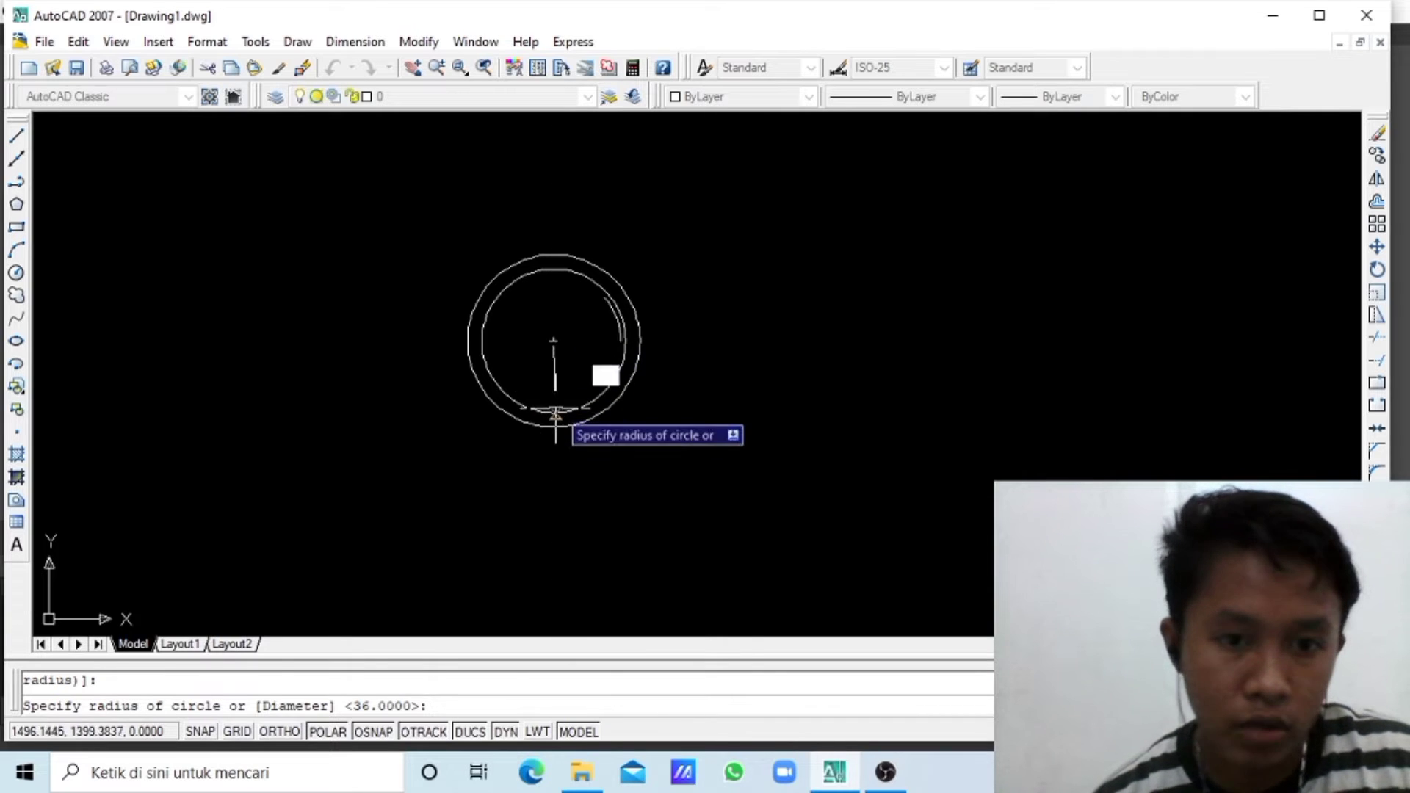
{"action": "type", "text": "4"}
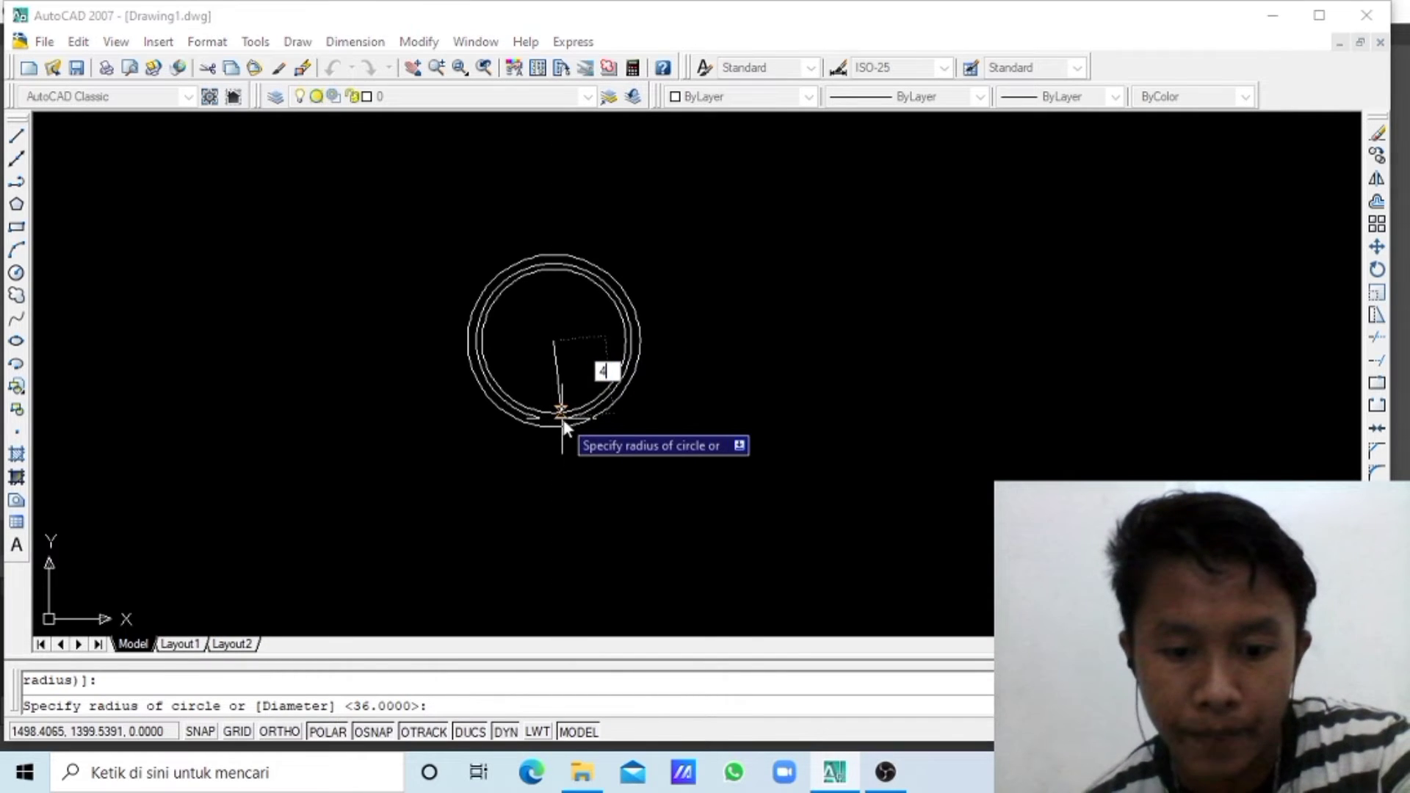
{"action": "type", "text": "8"}
{"action": "key", "text": "Return"}
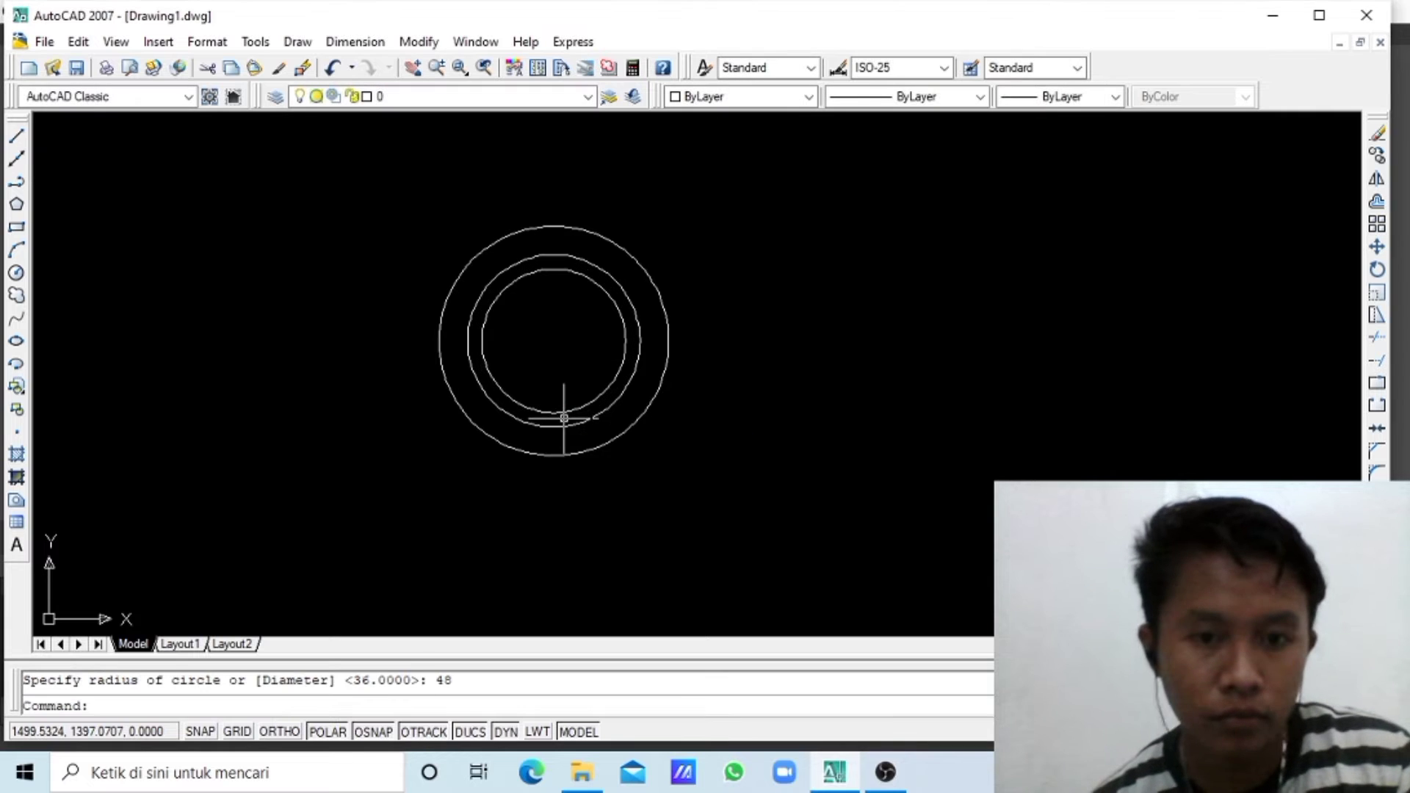
- Add an outer radius 60 circle on the same centre
{"action": "left_click", "coordinate": [15, 273]}
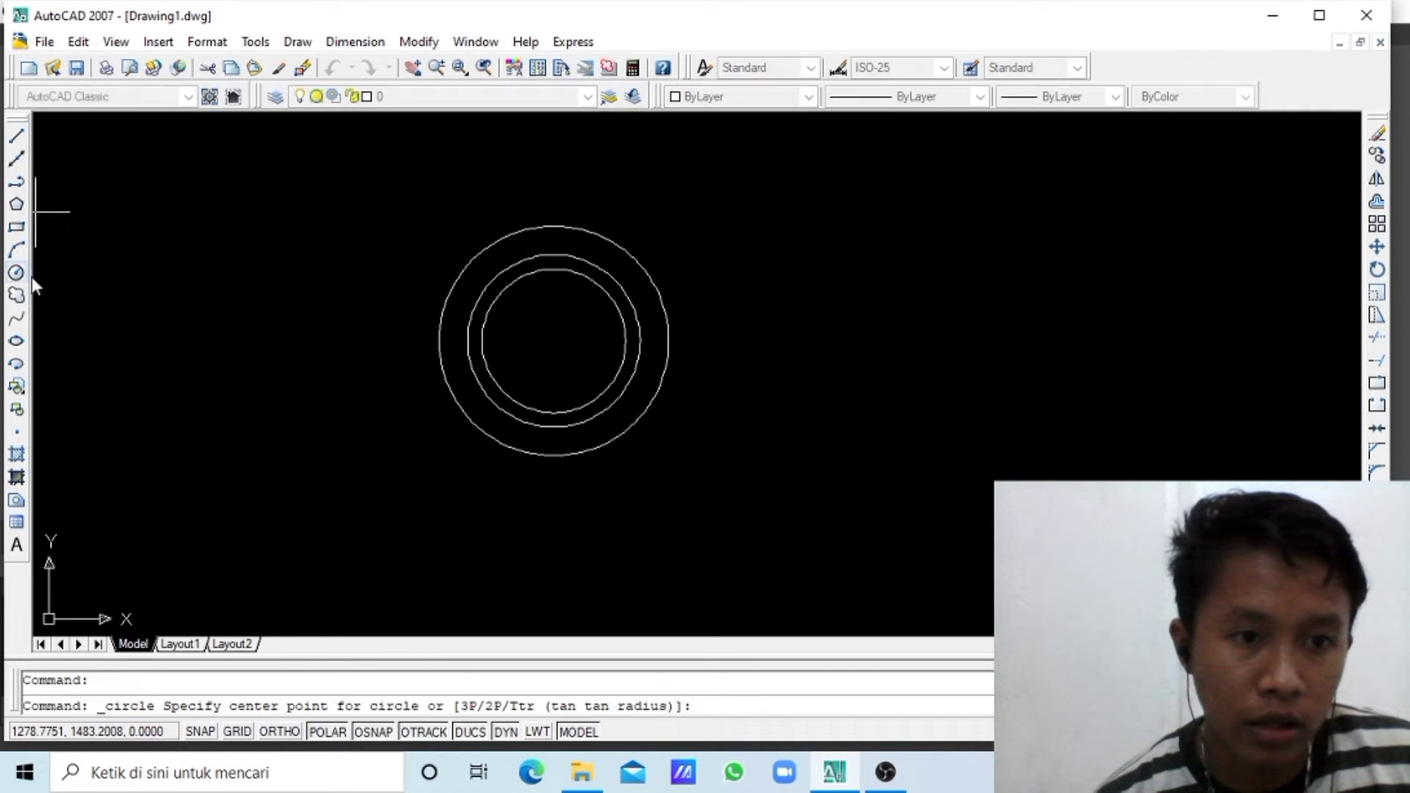
{"action": "left_click", "coordinate": [554, 341]}
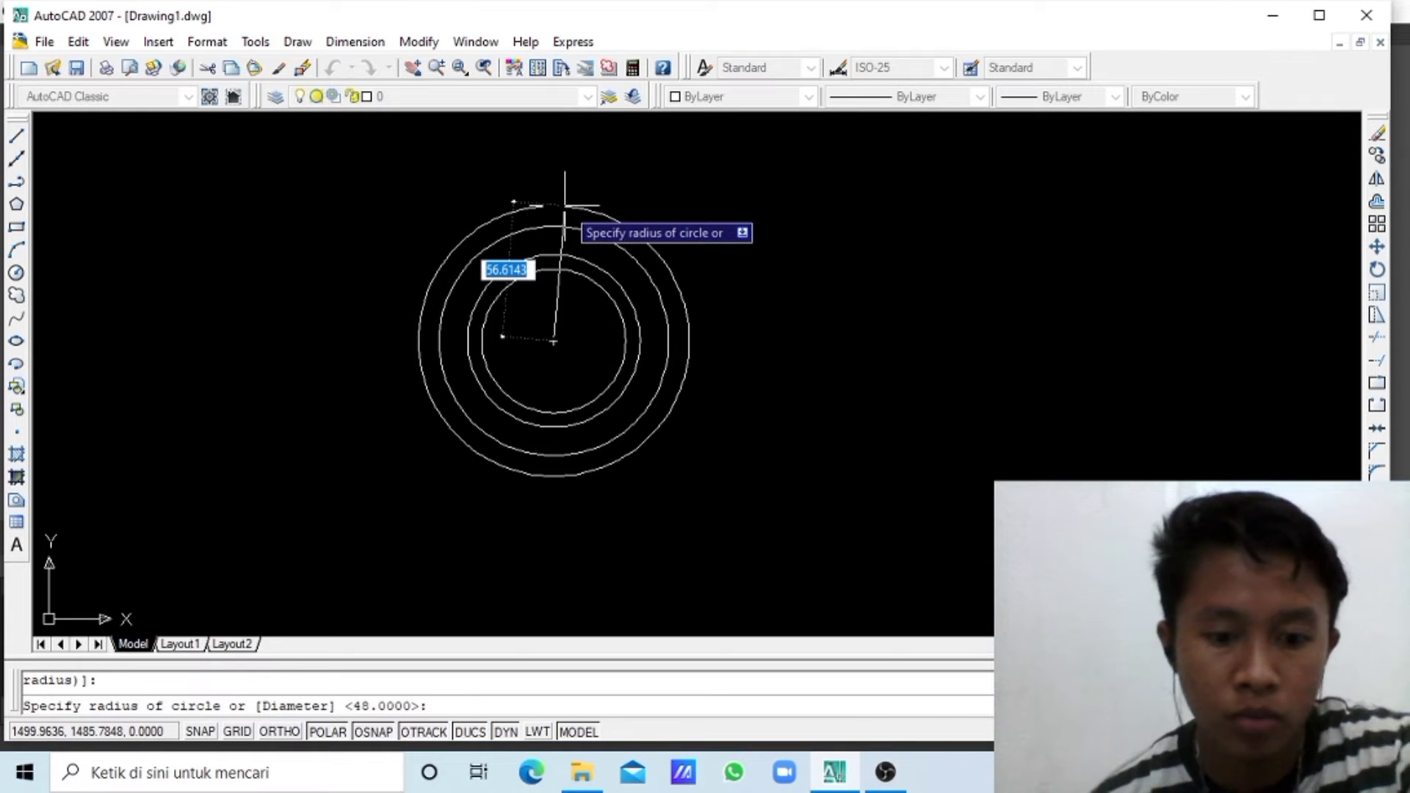
{"action": "type", "text": "60"}
{"action": "key", "text": "Return"}
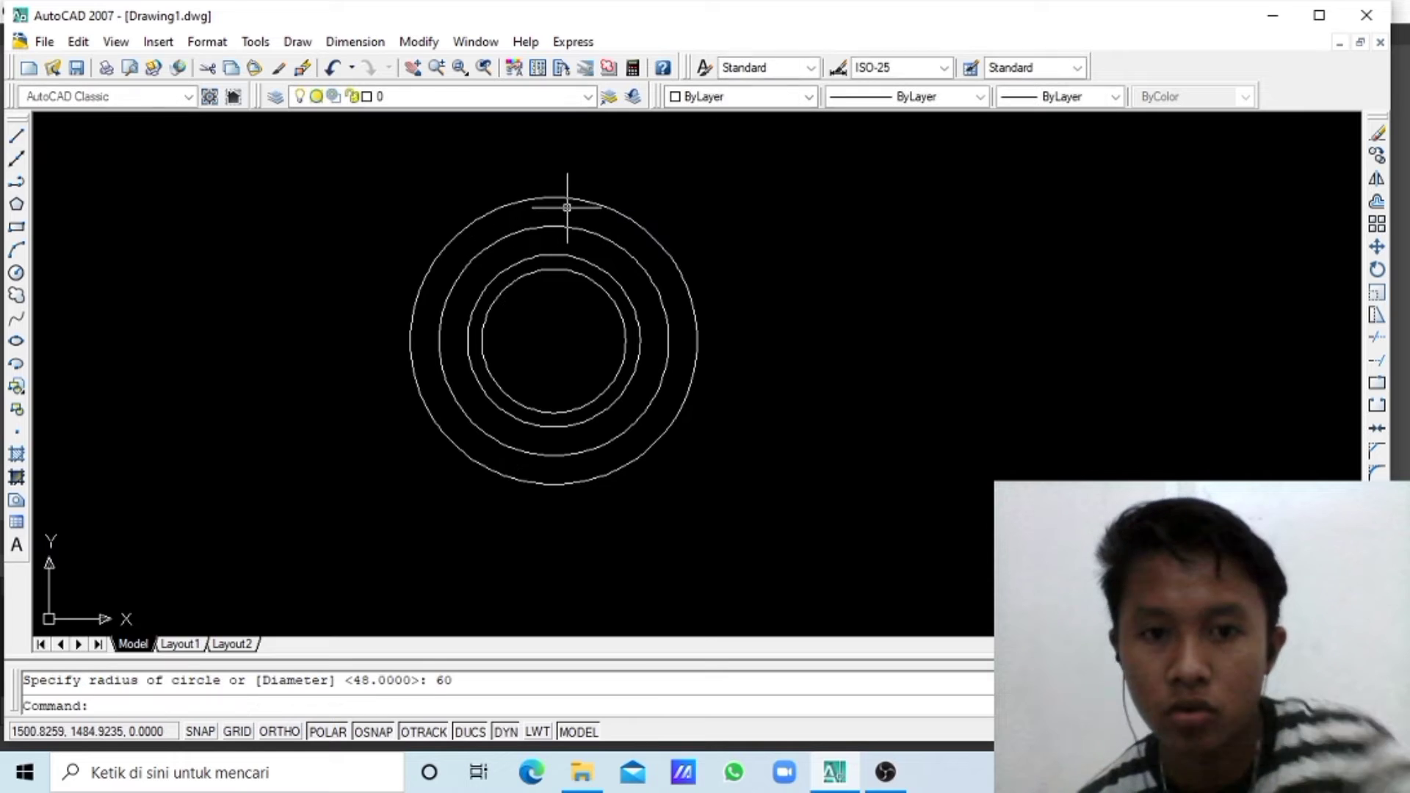
{"action": "left_click", "coordinate": [16, 137]}
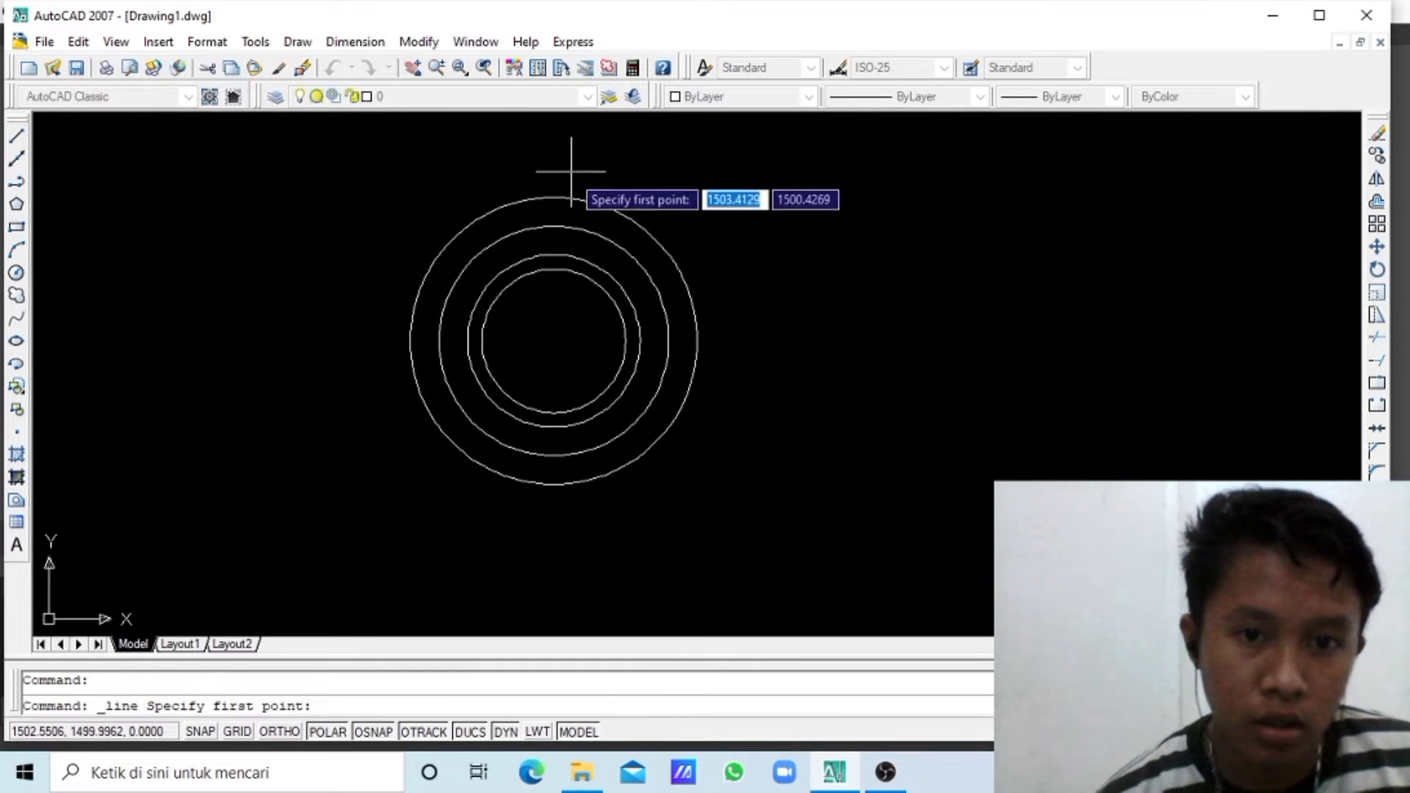
- Draw centre lines from the shared centre extending up, down, right and left past the radius 60 circle
{"action": "left_click", "coordinate": [554, 341]}
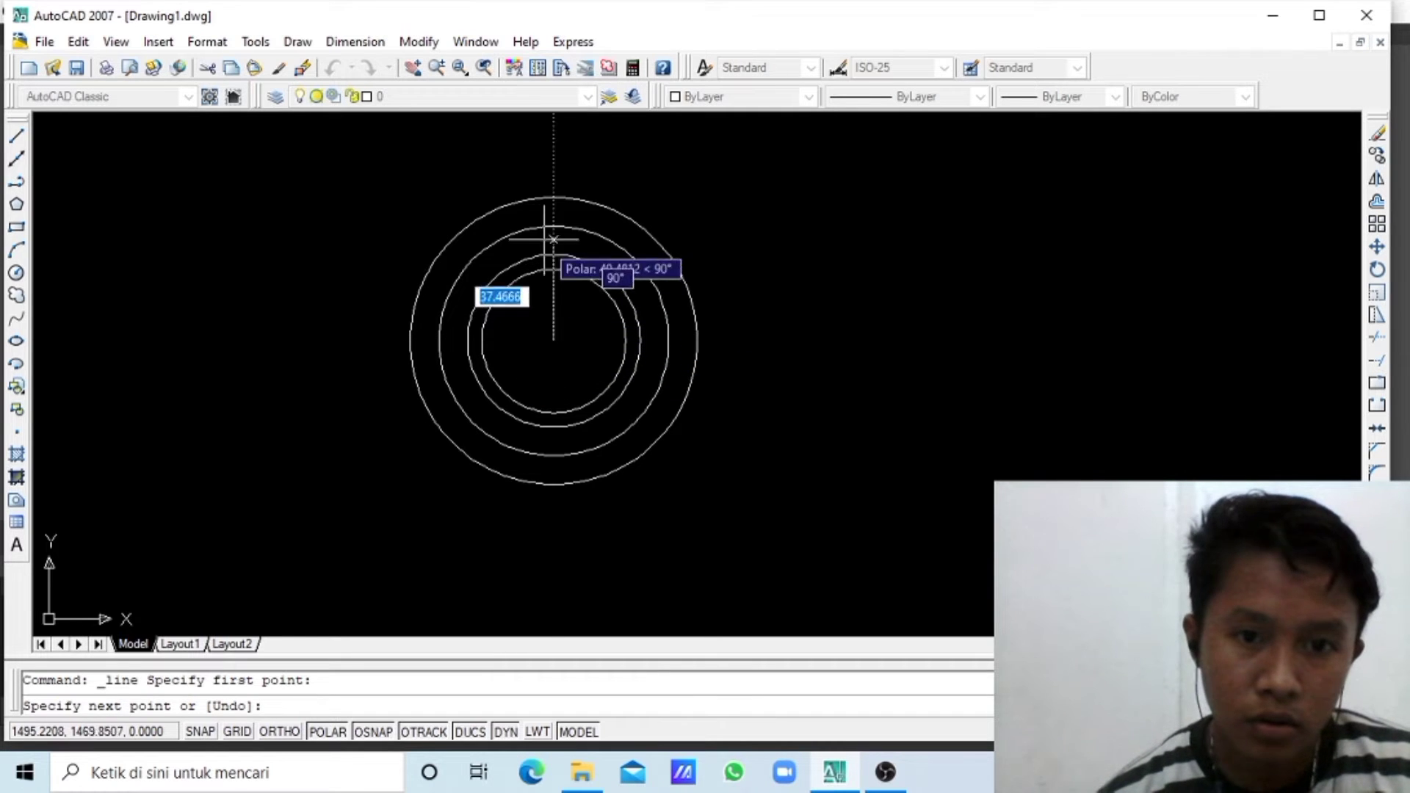
{"action": "left_click", "coordinate": [553, 175]}
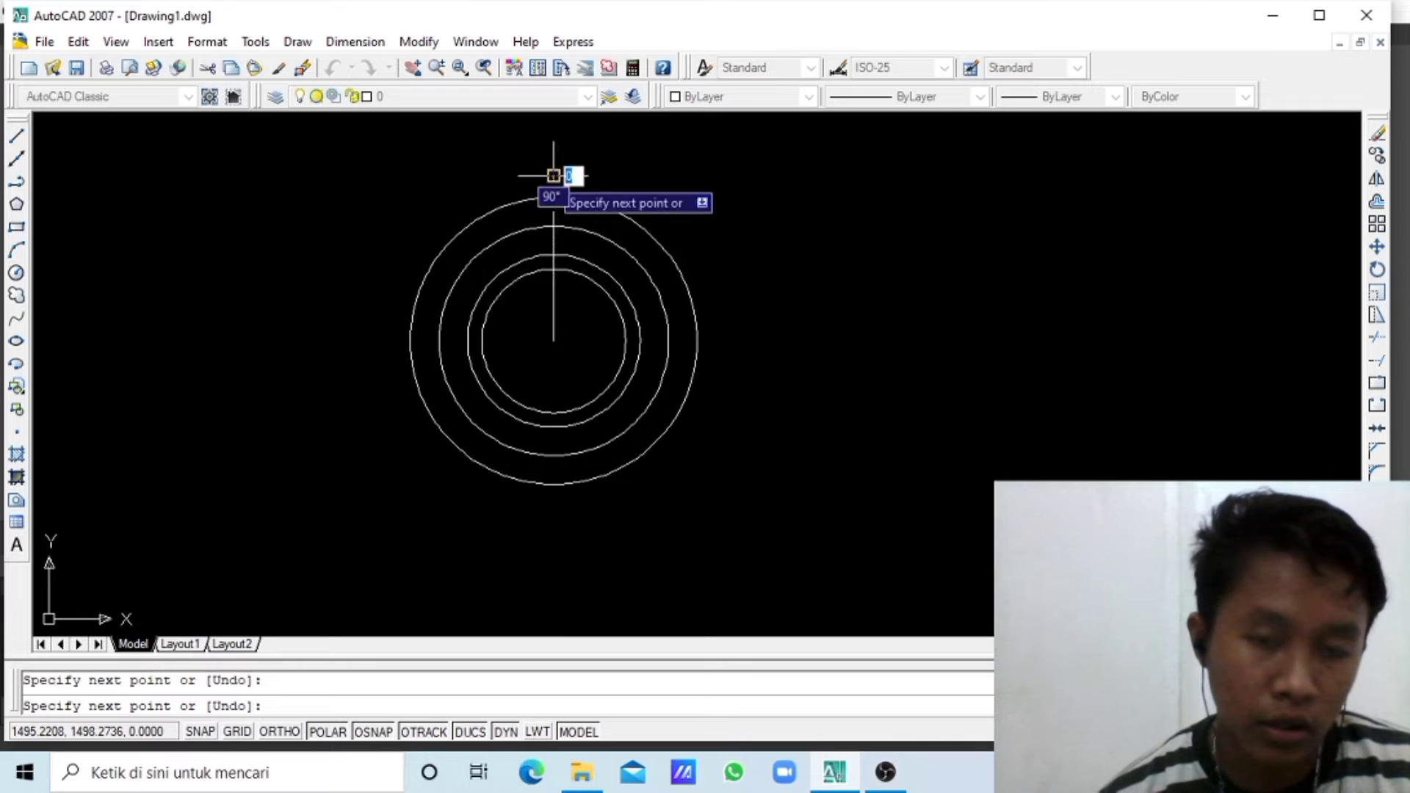
{"action": "left_click", "coordinate": [554, 341]}
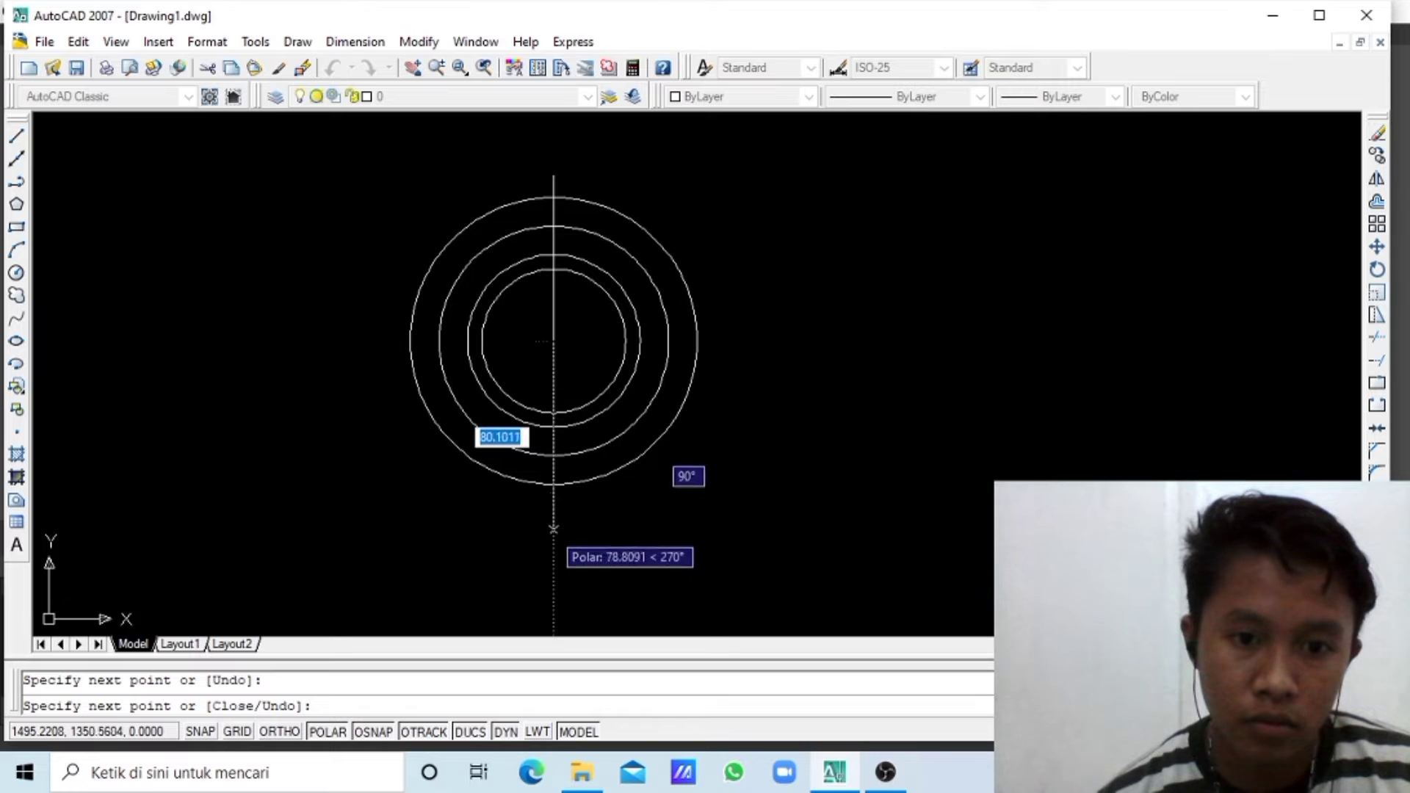
{"action": "left_click", "coordinate": [554, 505]}
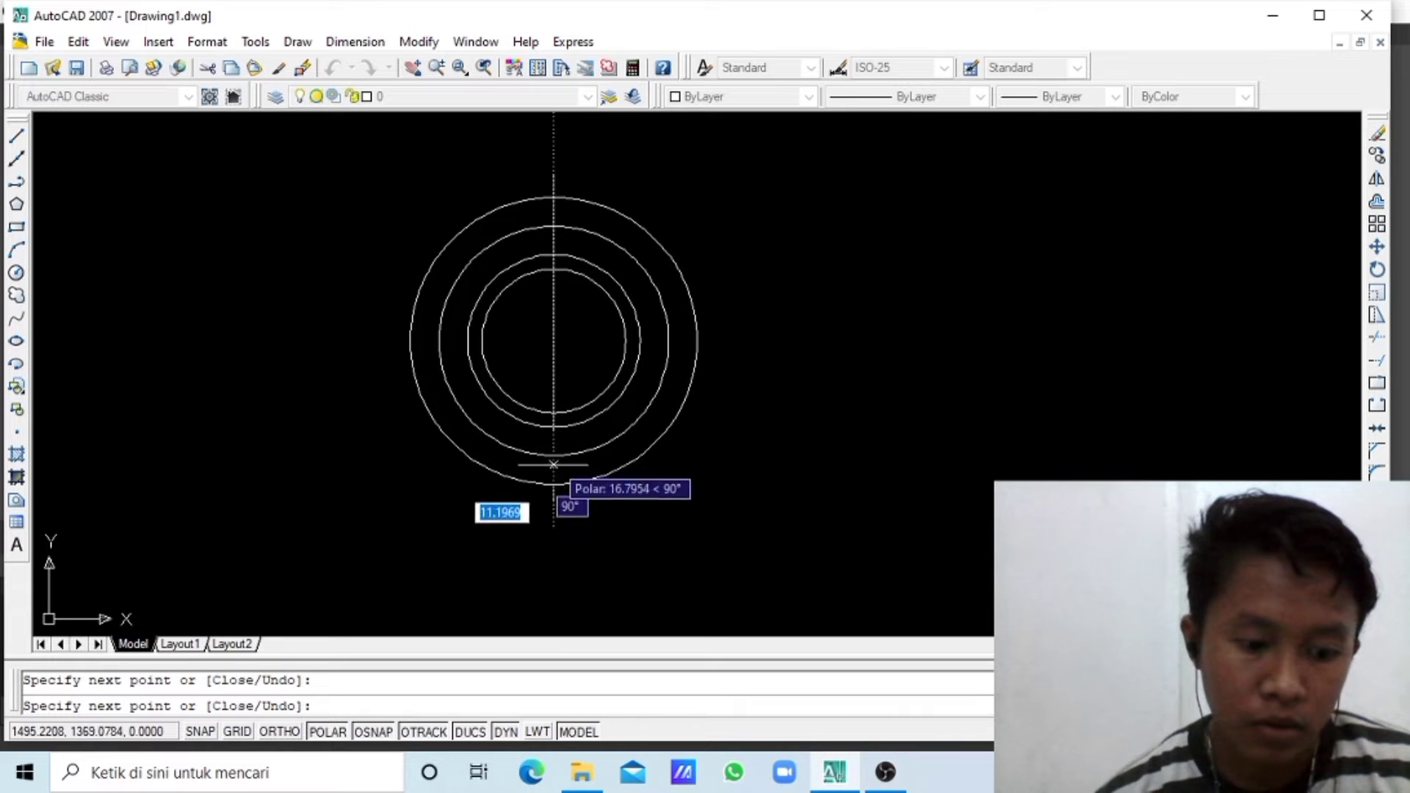
{"action": "left_click", "coordinate": [554, 341]}
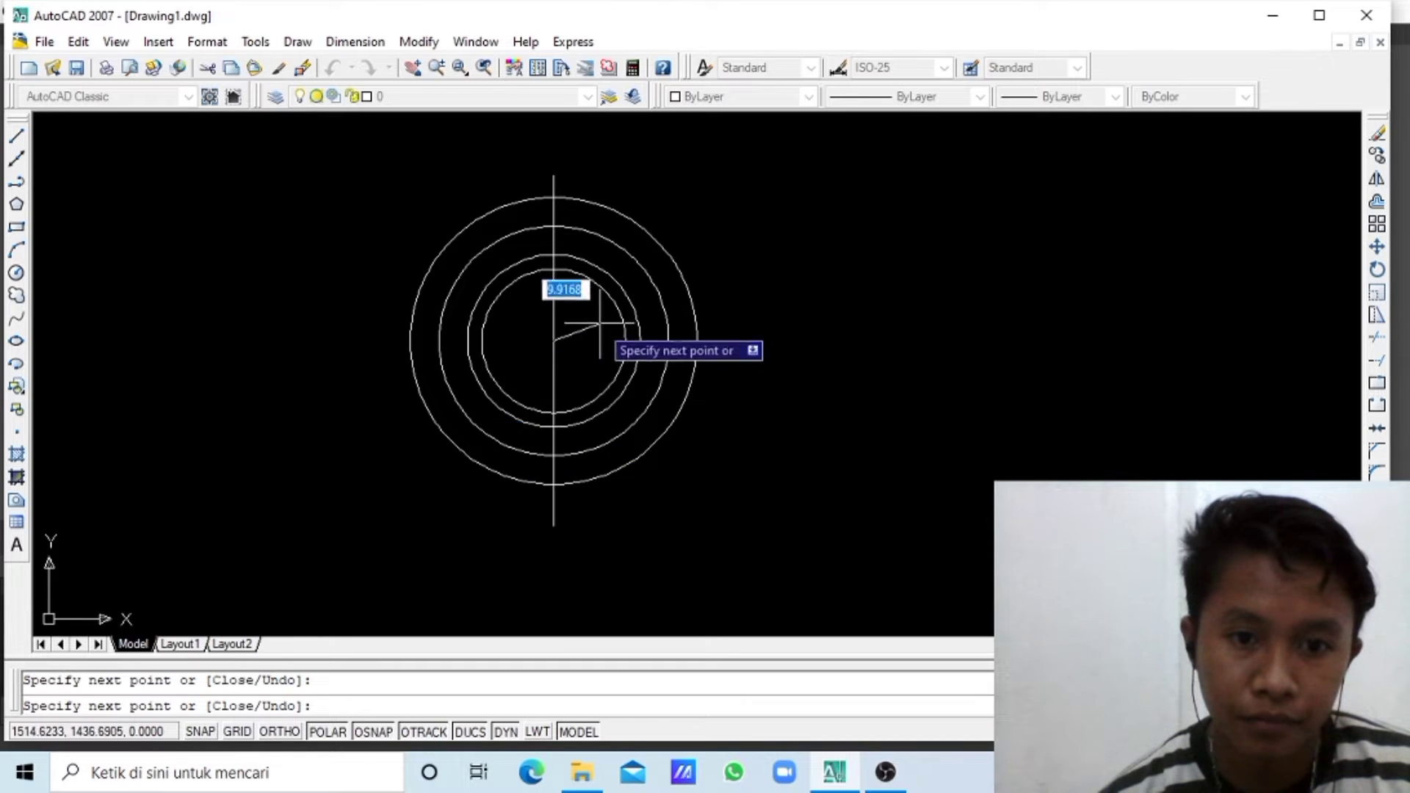
{"action": "left_click", "coordinate": [773, 341]}
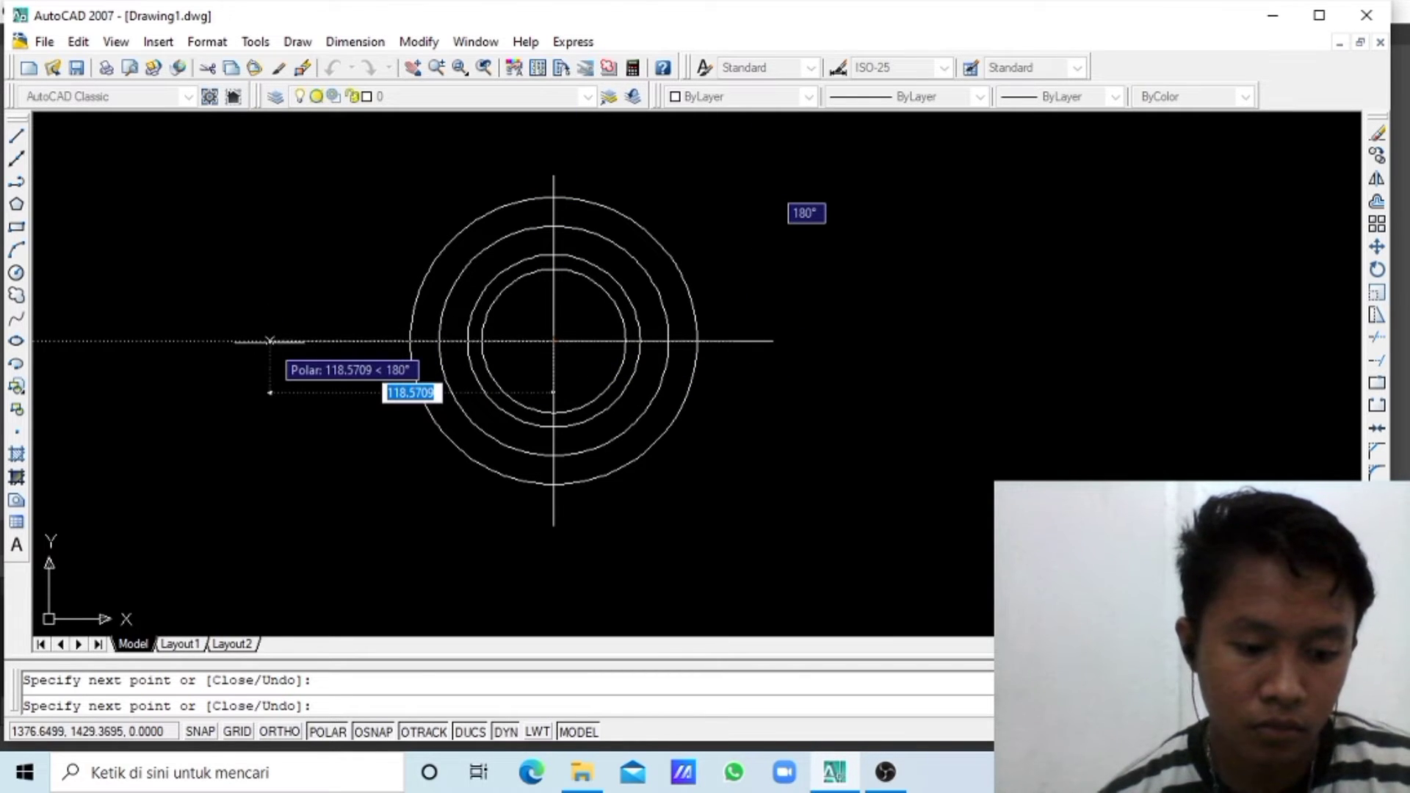
{"action": "left_click", "coordinate": [269, 340]}
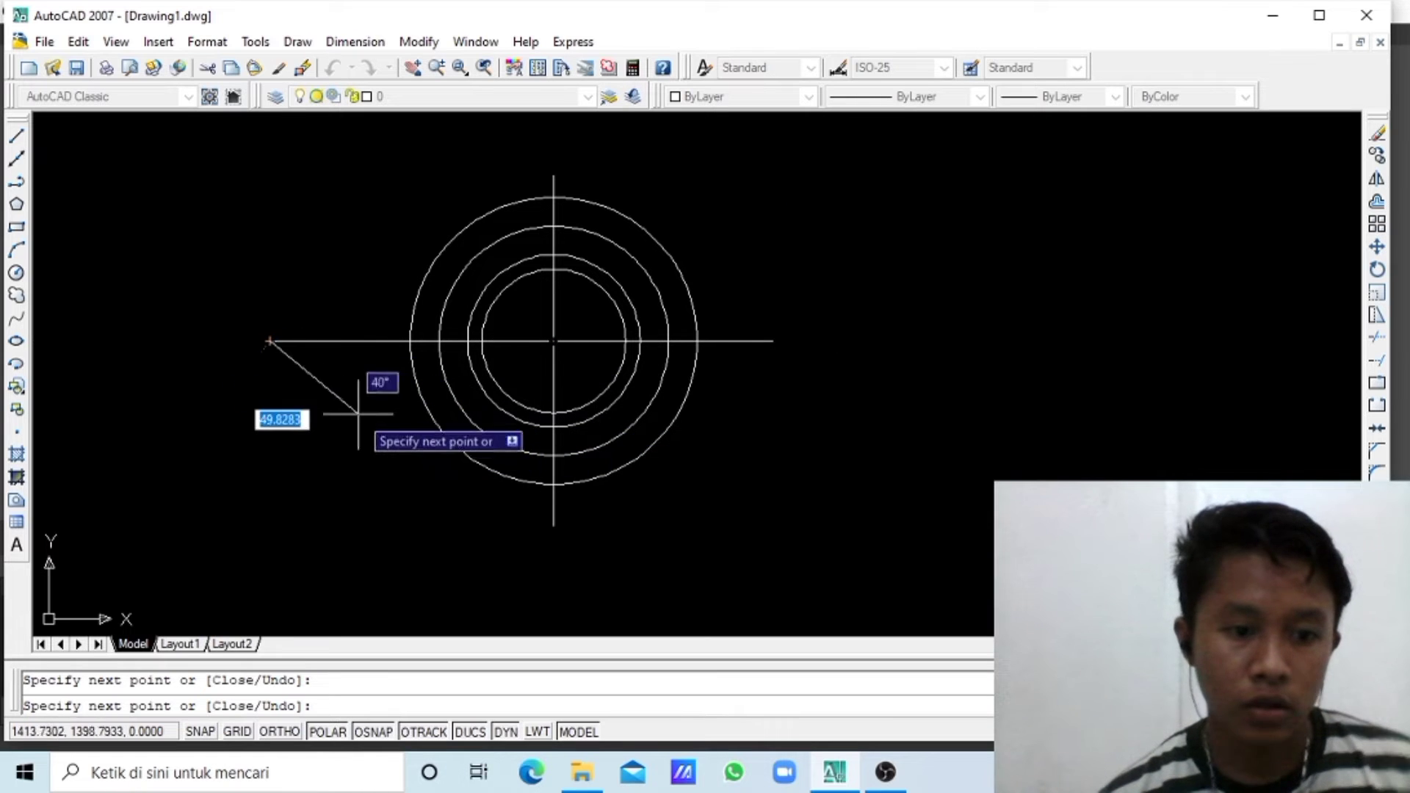
- Draw a 20-unit vertical line off to the upper left
{"action": "key", "text": "Escape"}
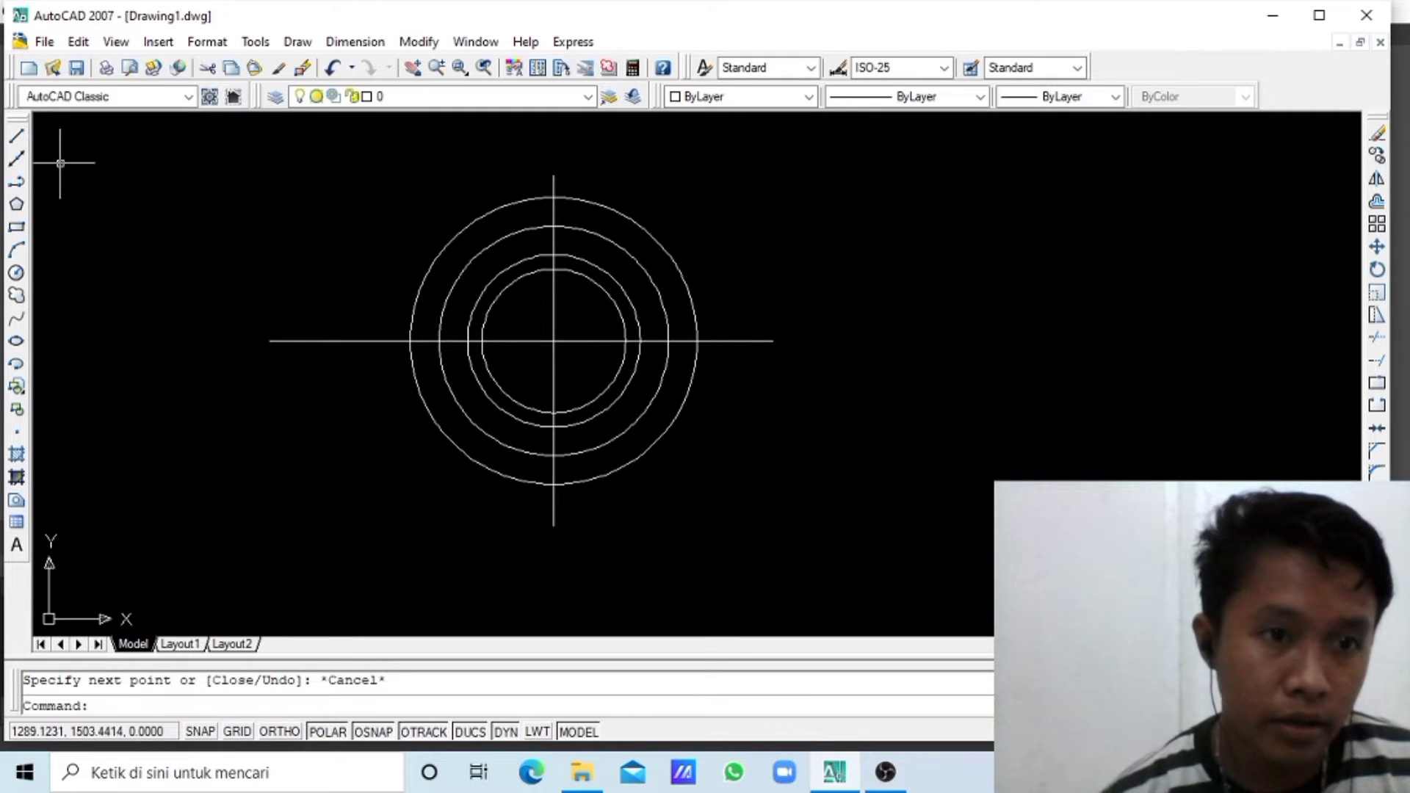
{"action": "left_click", "coordinate": [15, 138]}
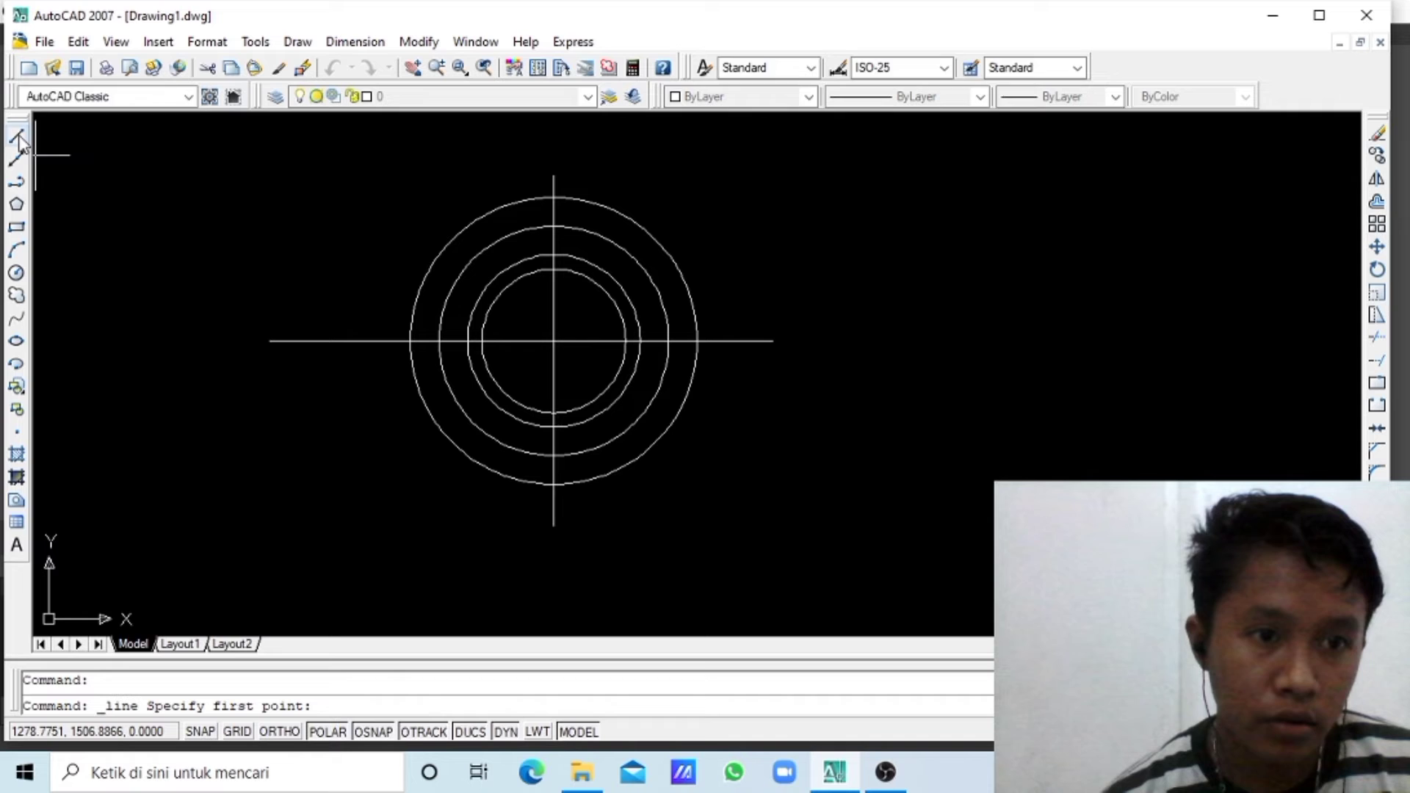
{"action": "left_click", "coordinate": [120, 175]}
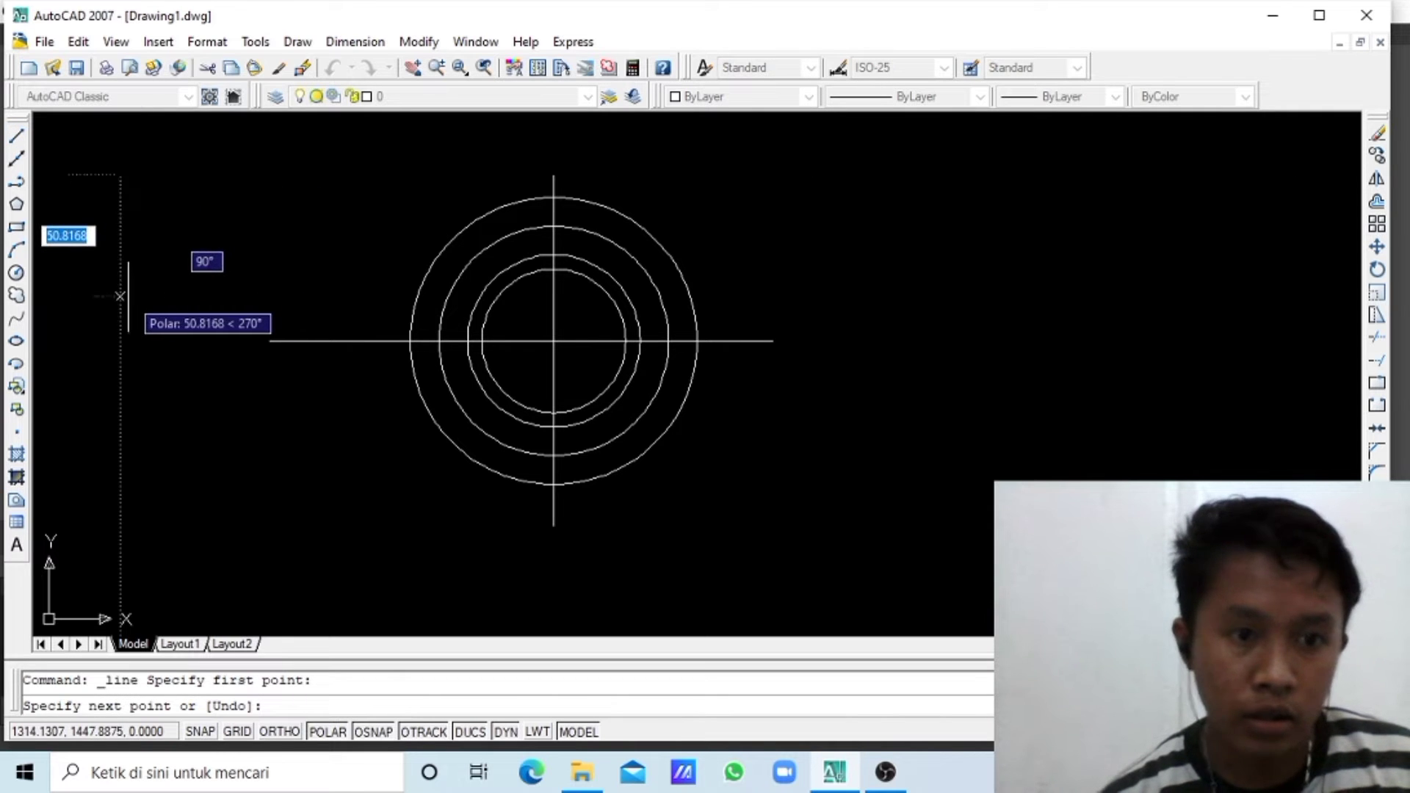
{"action": "type", "text": "2"}
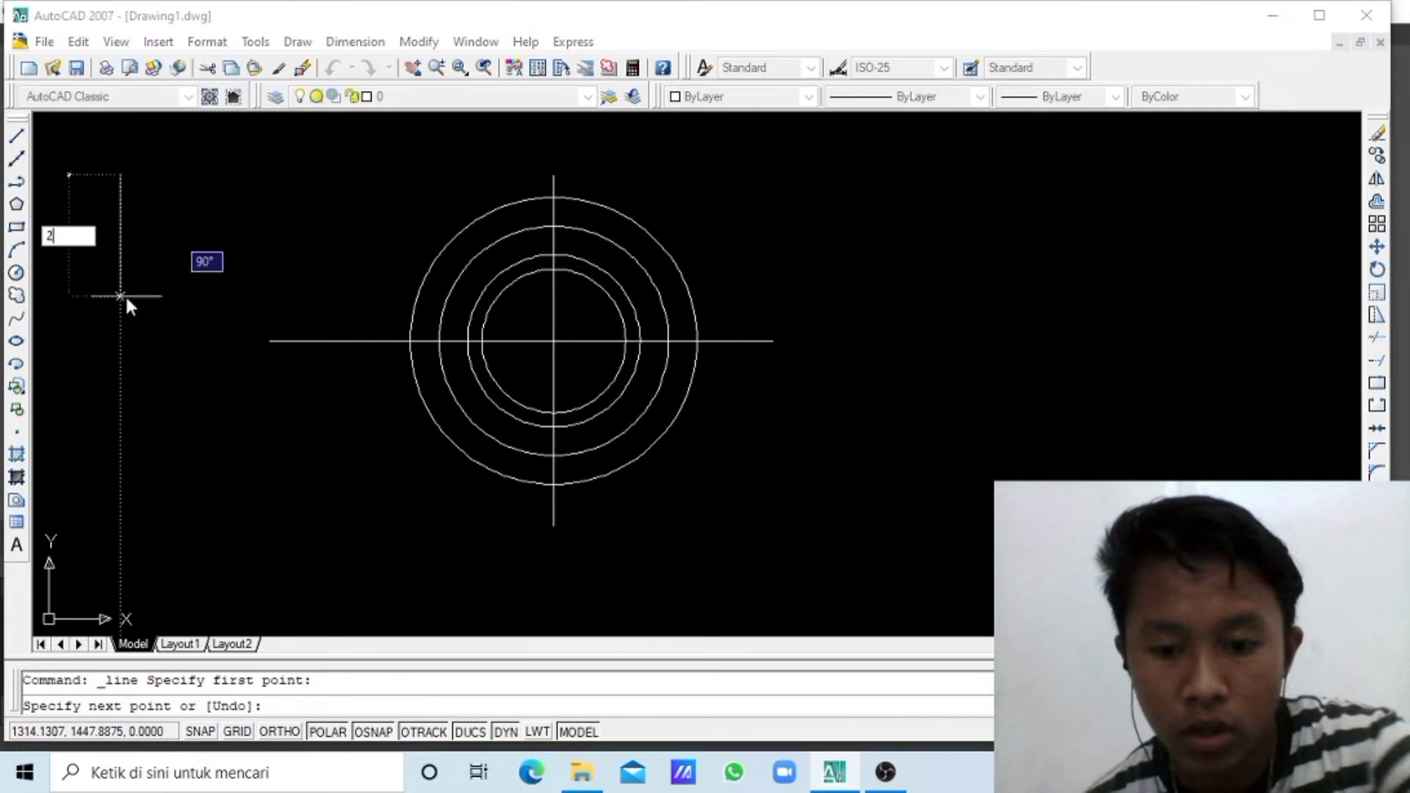
{"action": "type", "text": "0"}
{"action": "key", "text": "Return"}
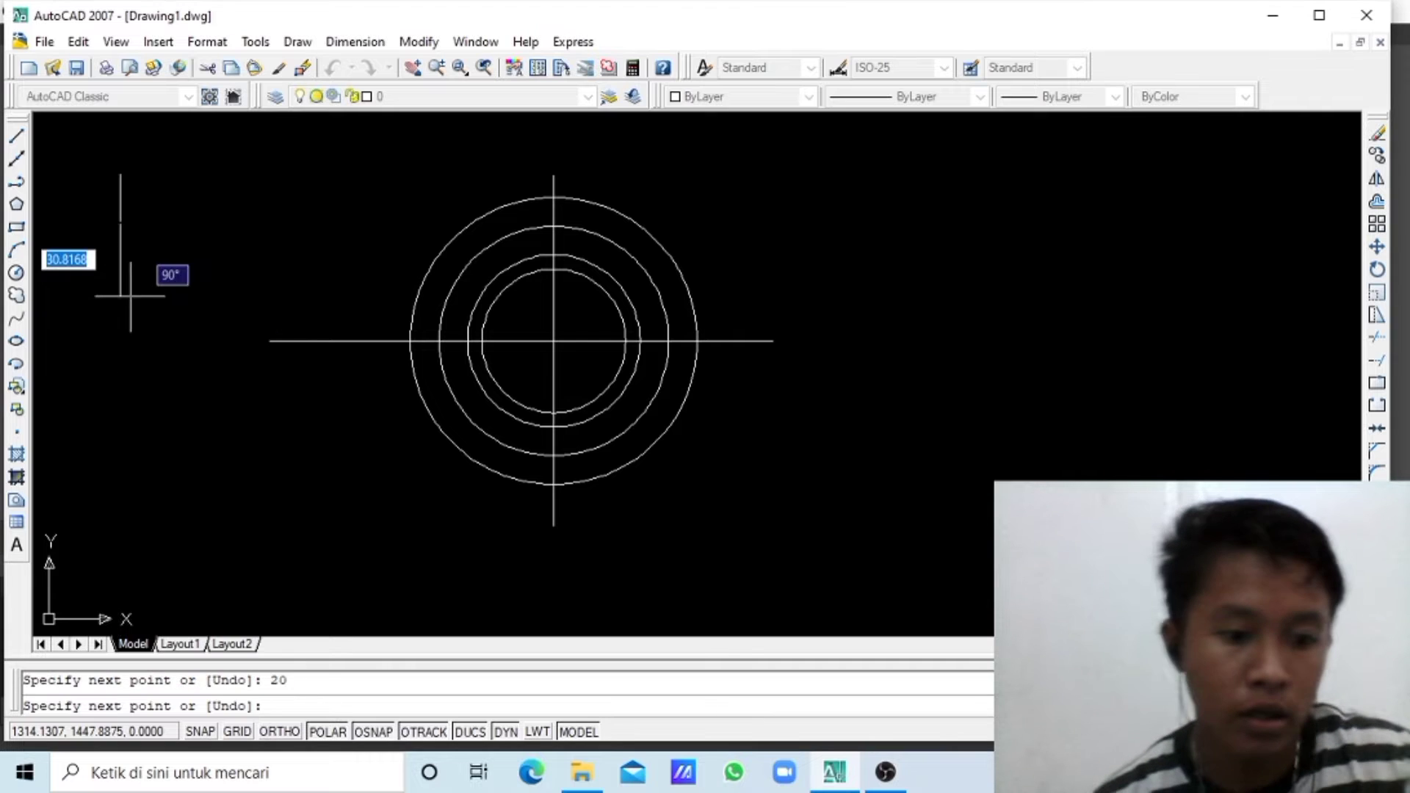
{"action": "key", "text": "Escape"}
{"action": "scroll", "coordinate": [129, 200], "scroll_direction": "up", "scroll_amount": 2}
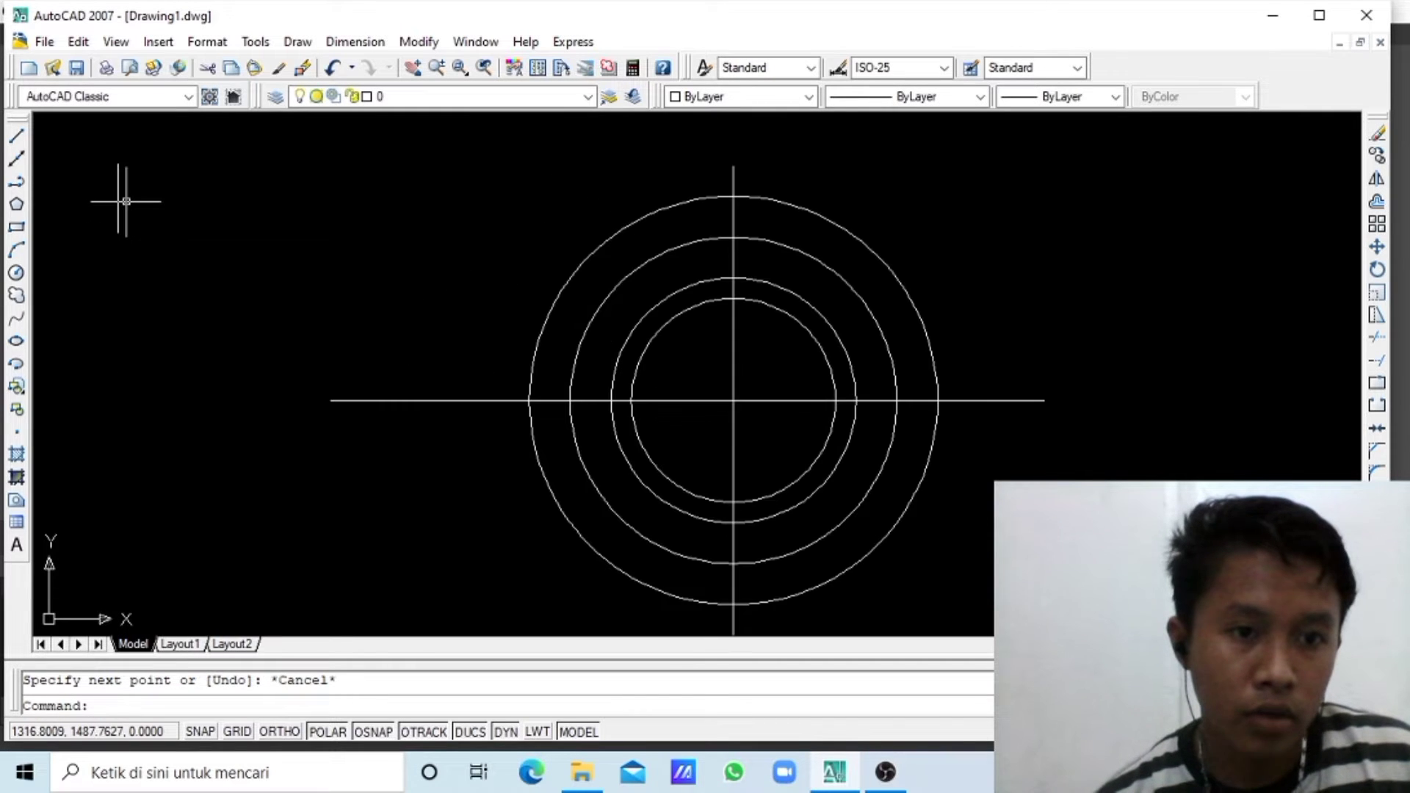
- Move the 20-unit line by its midpoint onto the horizontal centre line inside the outer circle
{"action": "left_click", "coordinate": [118, 201]}
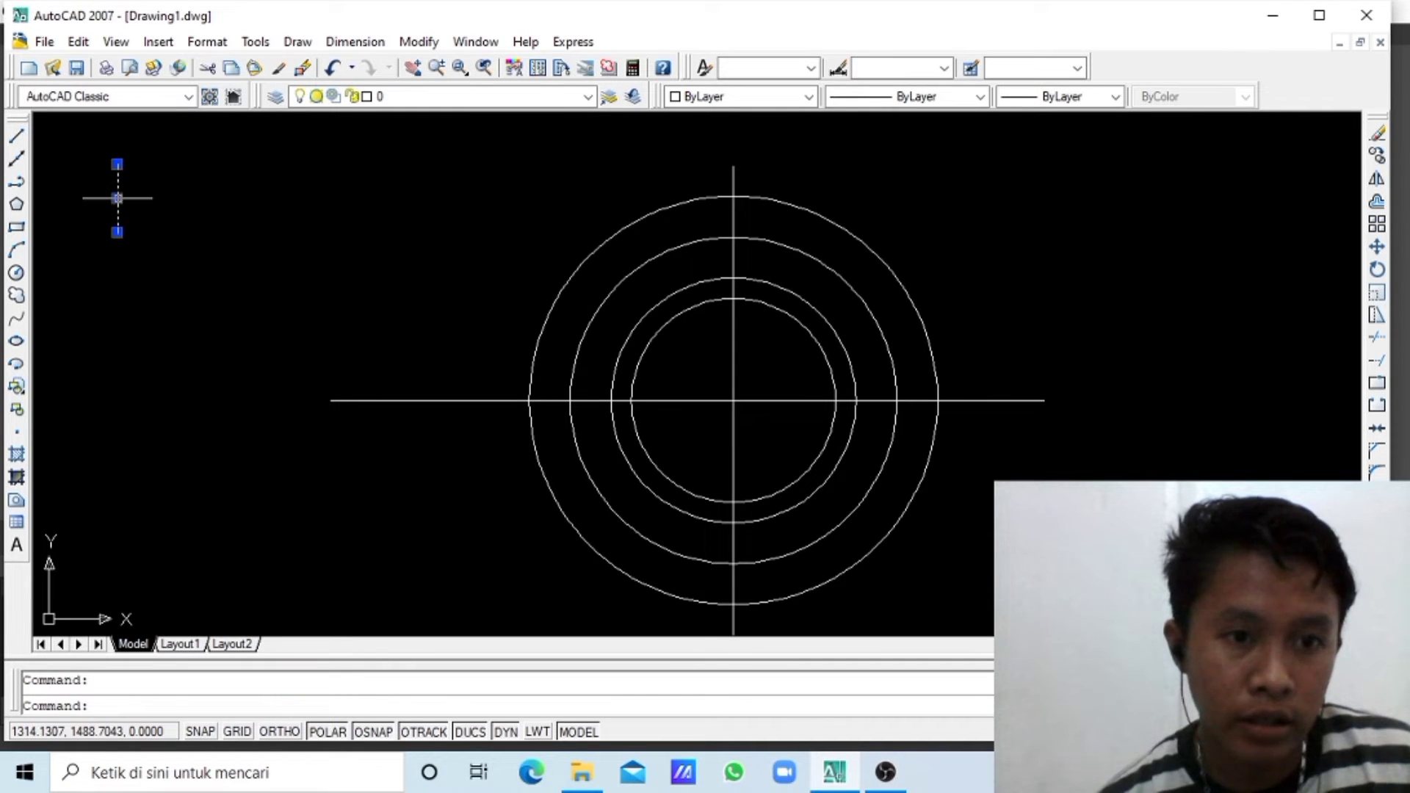
{"action": "left_click", "coordinate": [118, 199]}
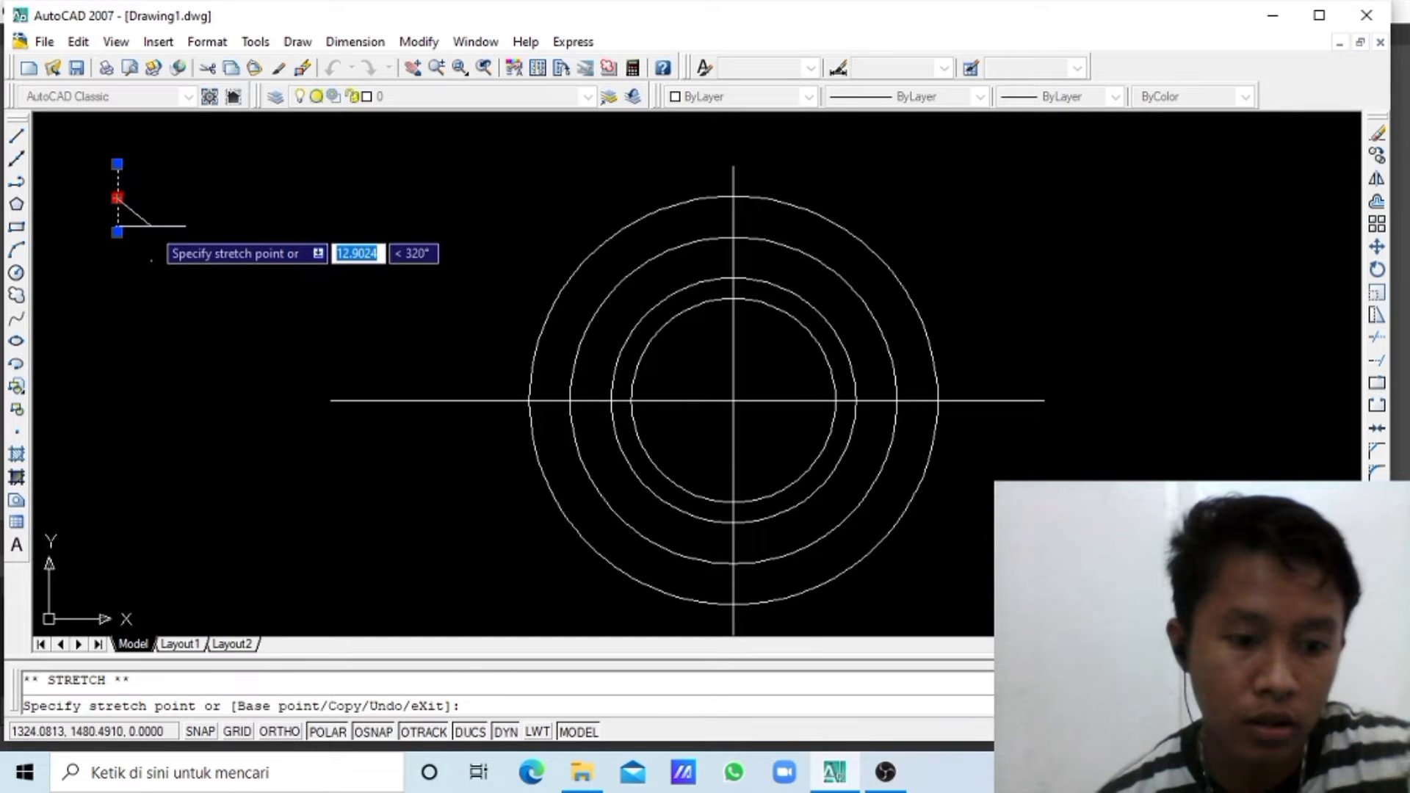
{"action": "key", "text": "Escape"}
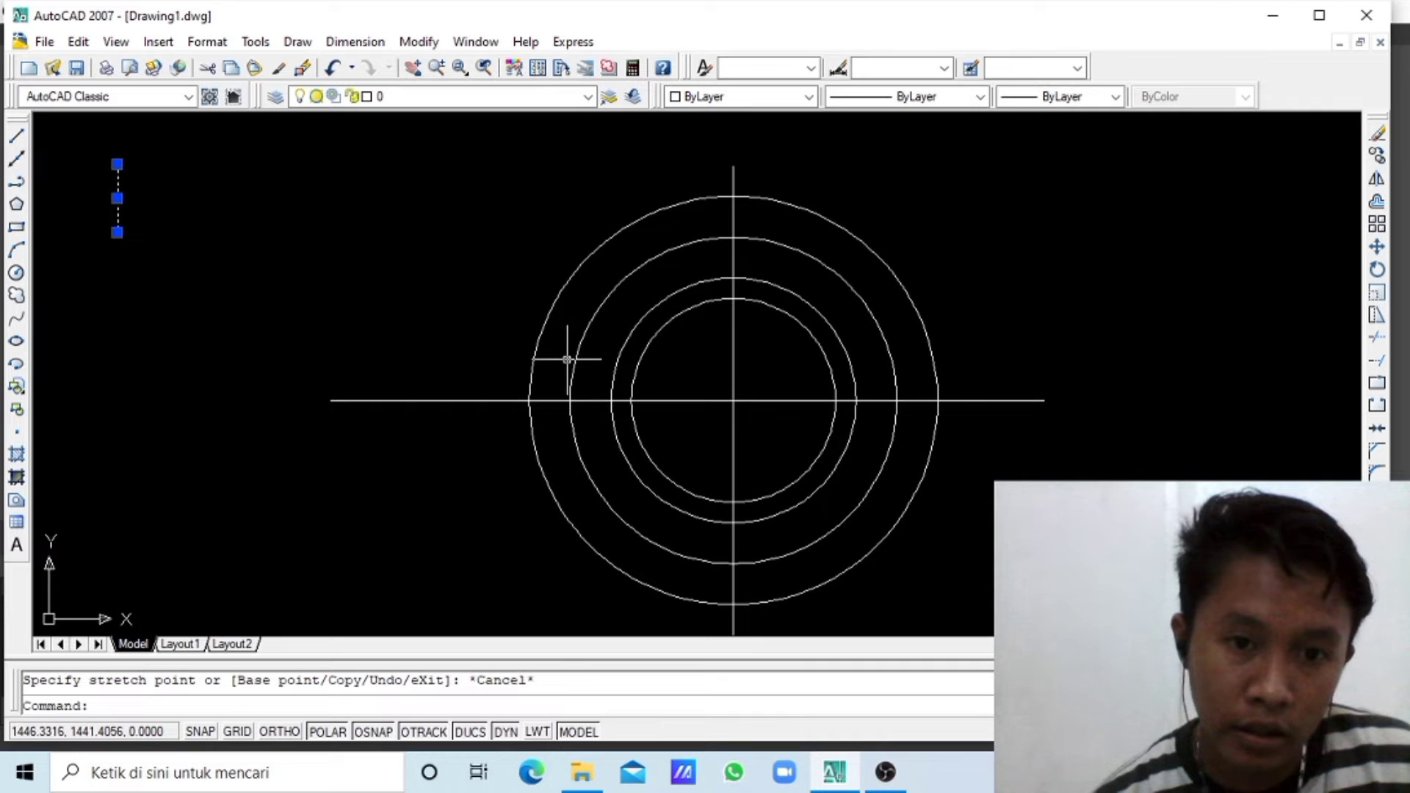
{"action": "left_click", "coordinate": [564, 400]}
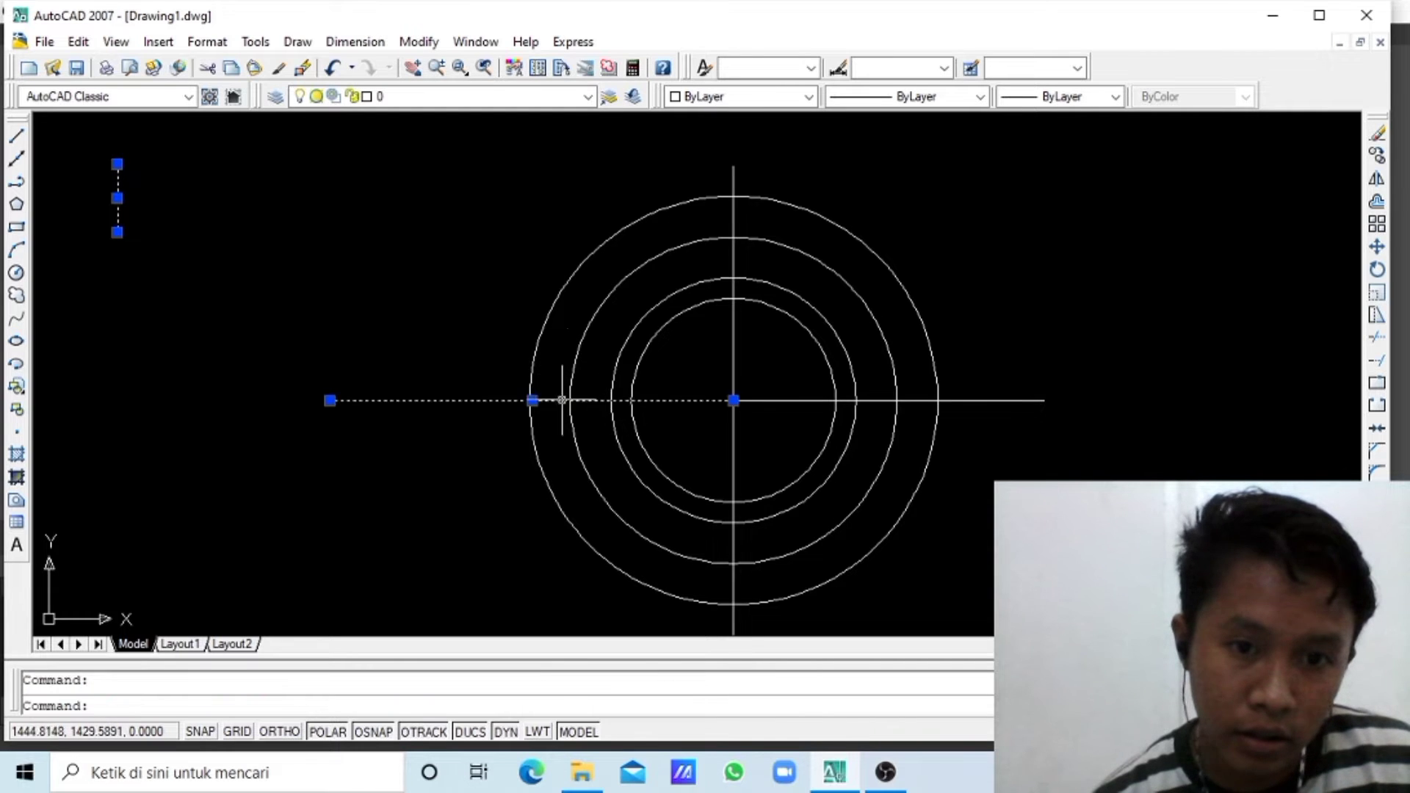
{"action": "left_click", "coordinate": [117, 197]}
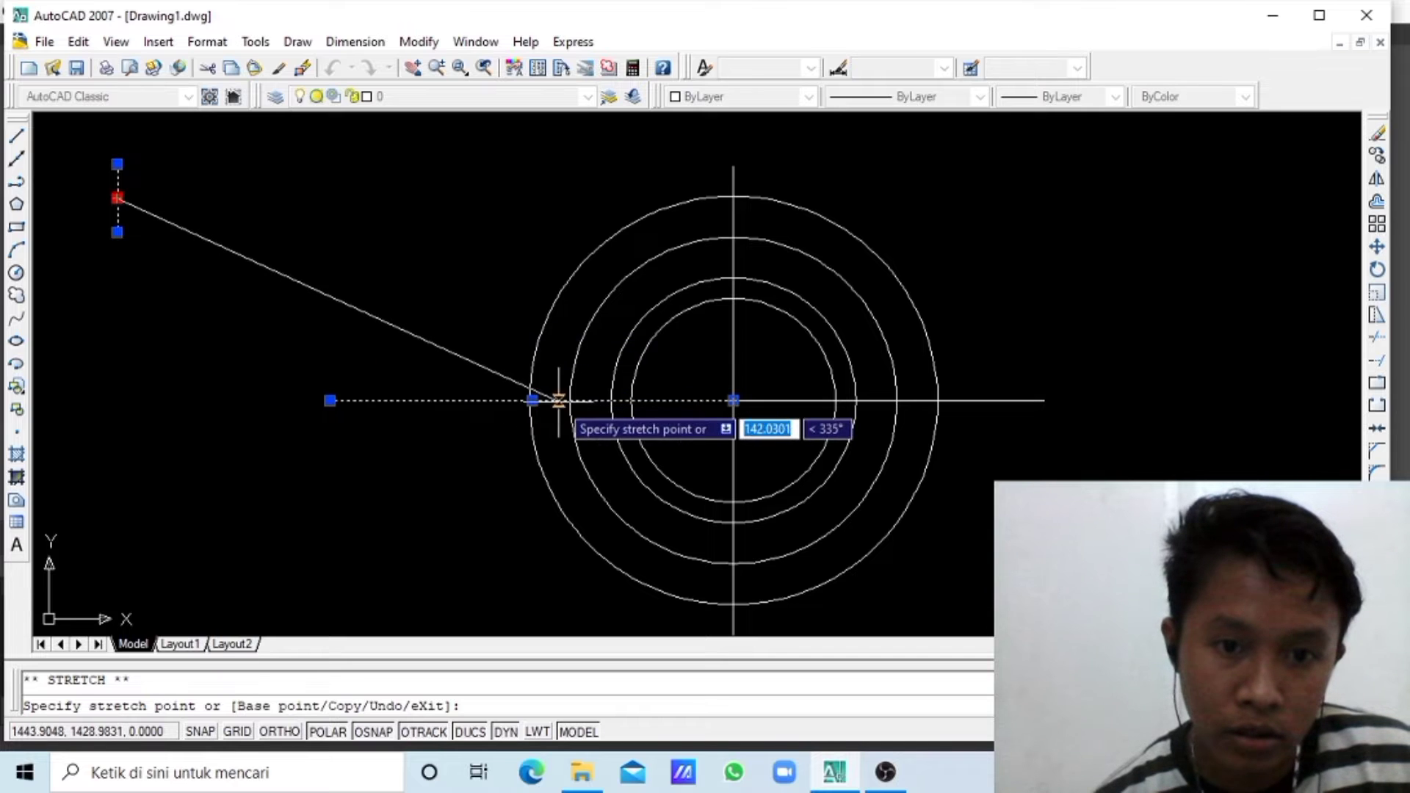
{"action": "scroll", "coordinate": [570, 401], "scroll_direction": "up", "scroll_amount": 3}
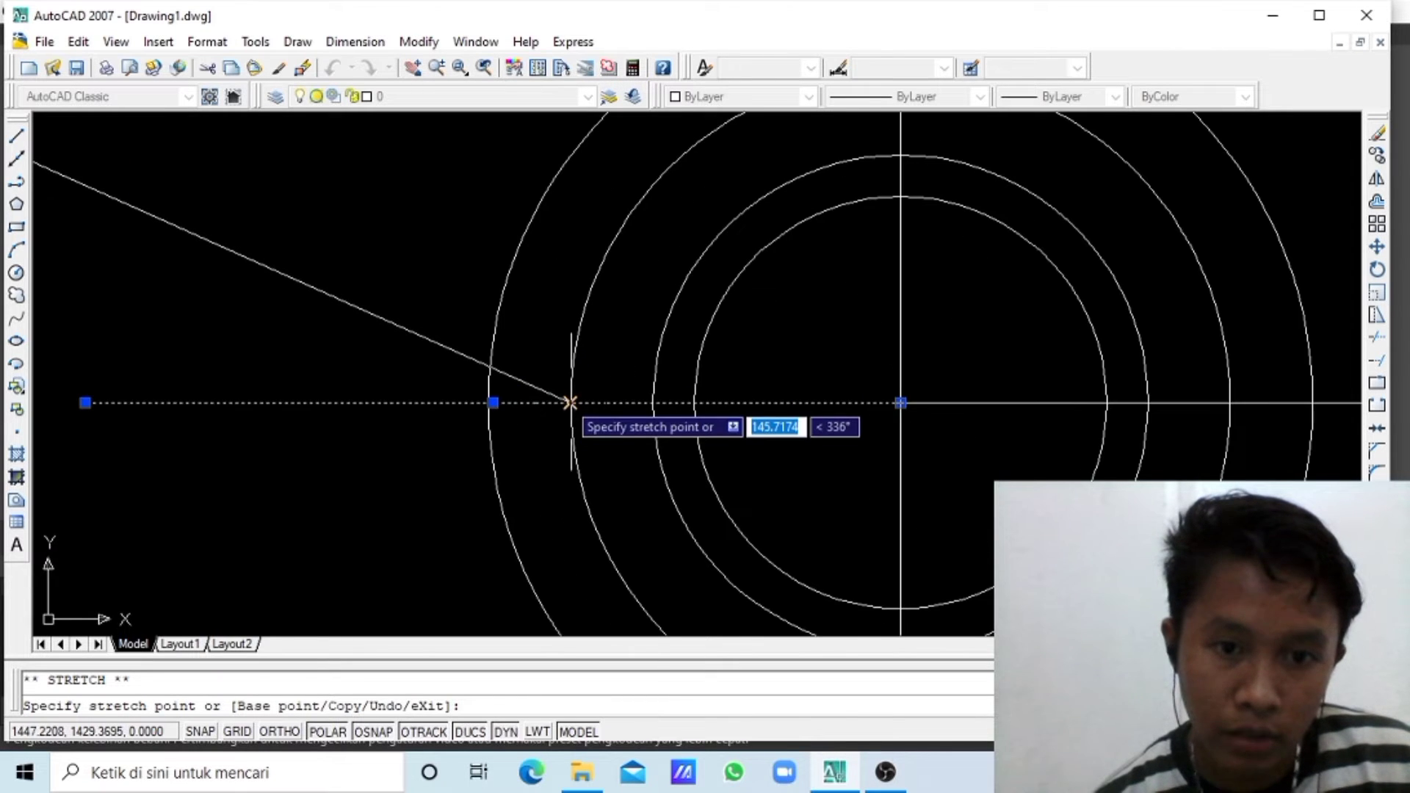
{"action": "scroll", "coordinate": [570, 403], "scroll_direction": "up", "scroll_amount": 2}
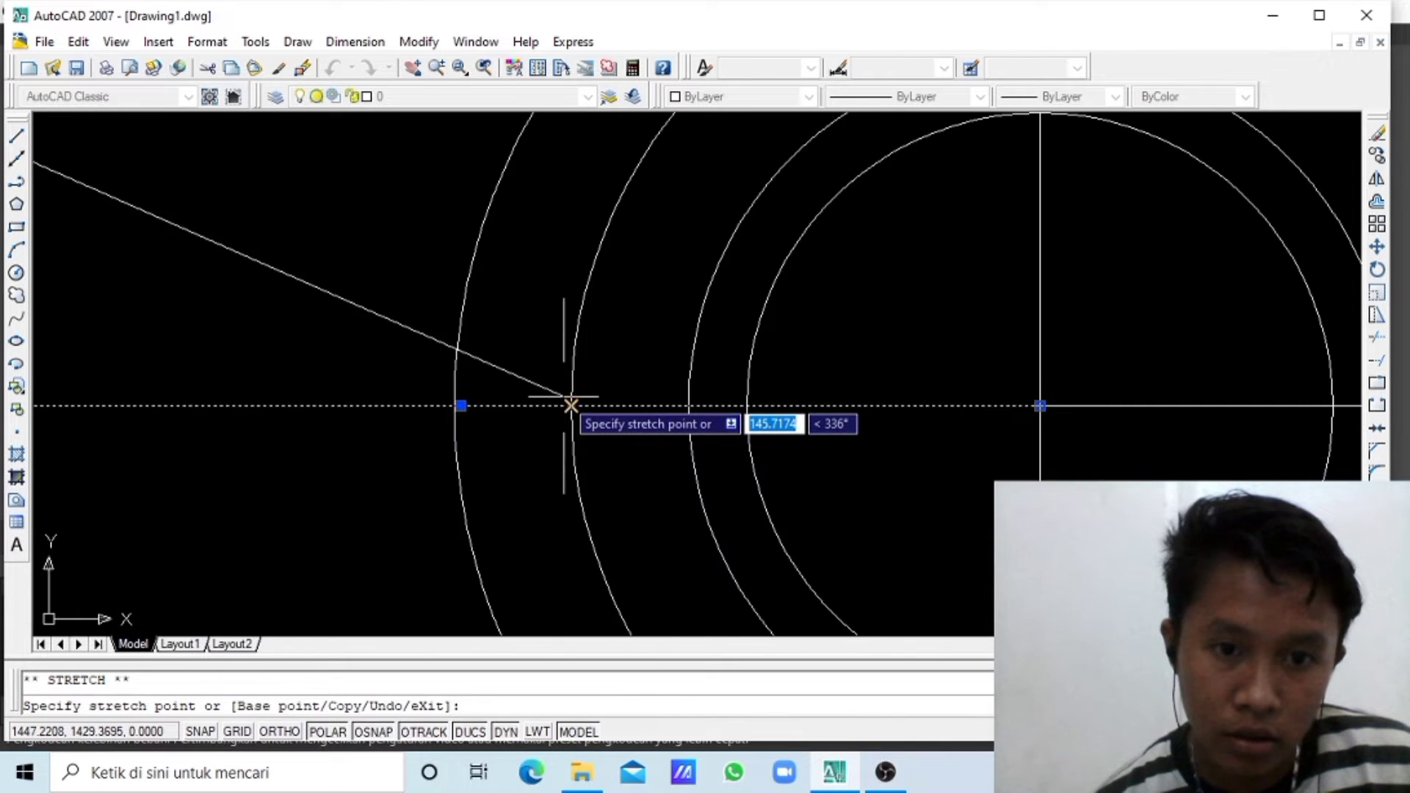
{"action": "left_click", "coordinate": [571, 405]}
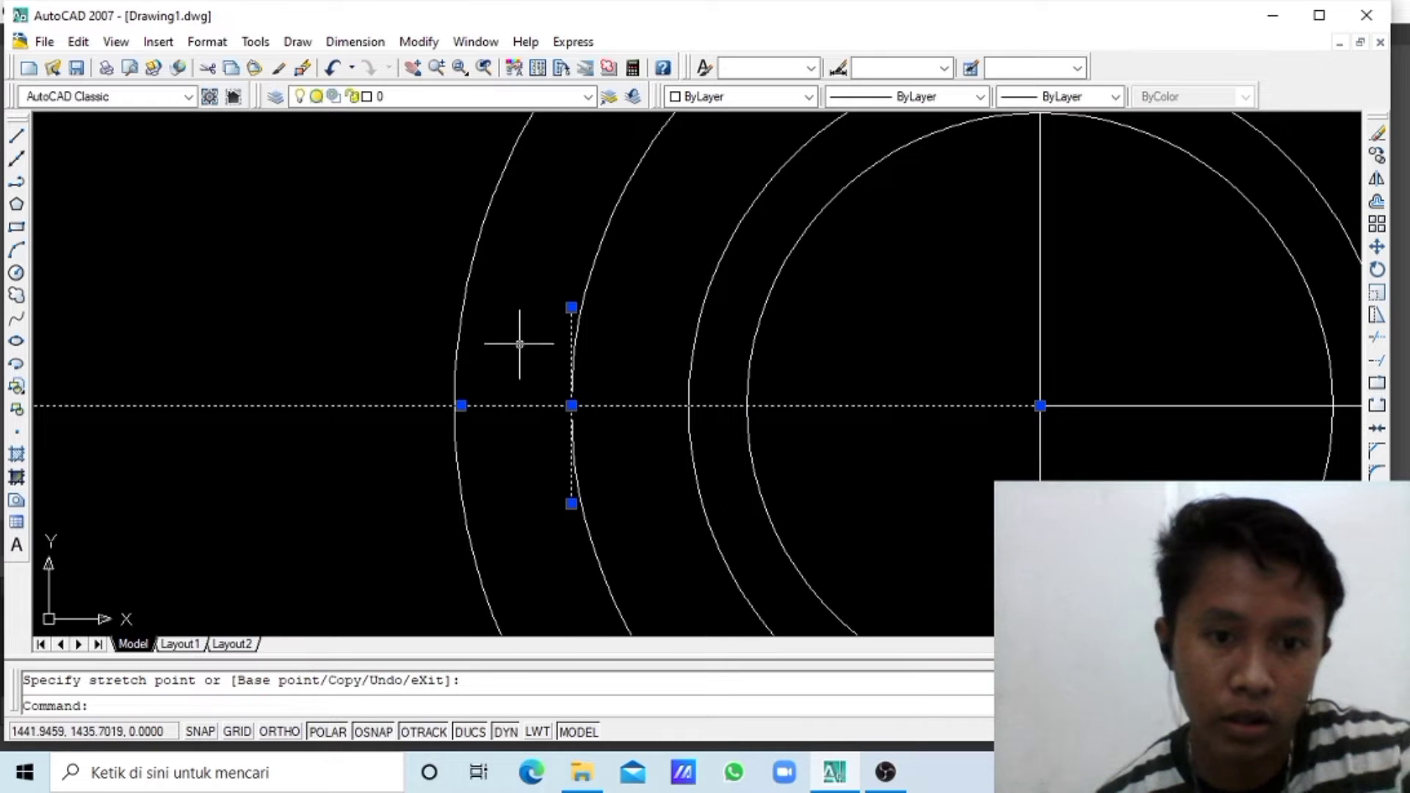
{"action": "scroll", "coordinate": [520, 332], "scroll_direction": "down", "scroll_amount": 4}
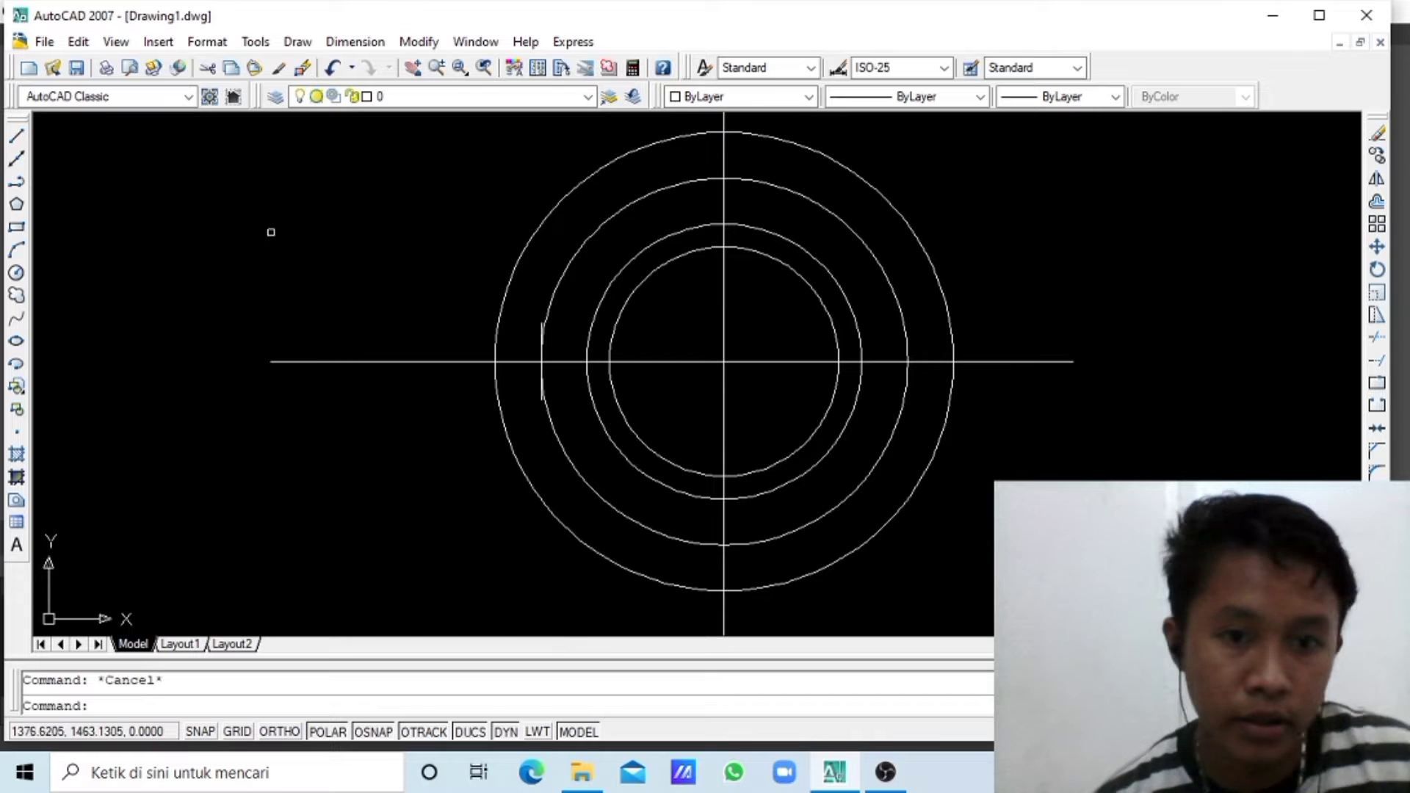
- Draw a 40-unit vertical line and centre it on the outer circle's left quadrant
{"action": "left_click", "coordinate": [19, 139]}
{"action": "left_click", "coordinate": [58, 184]}
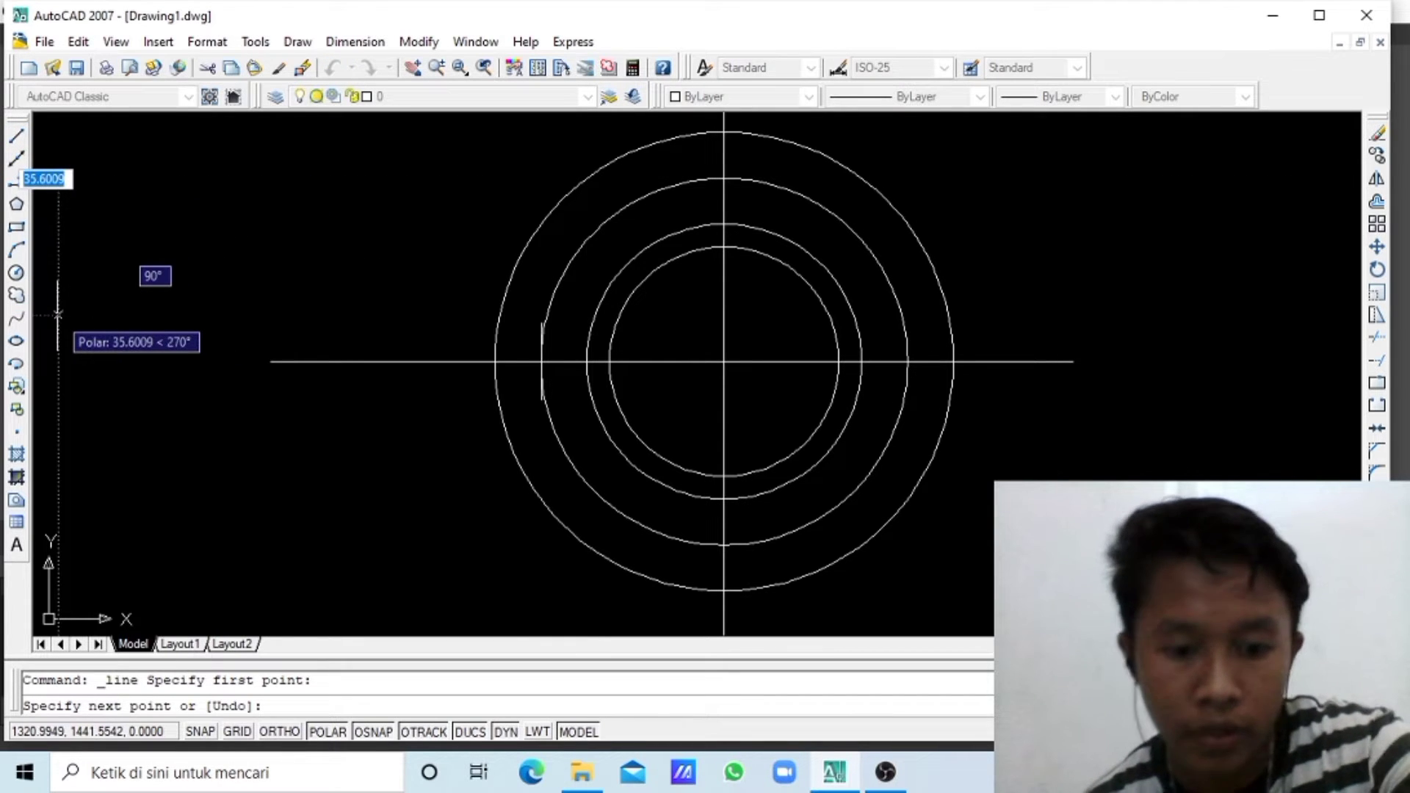
{"action": "type", "text": "40"}
{"action": "key", "text": "Return"}
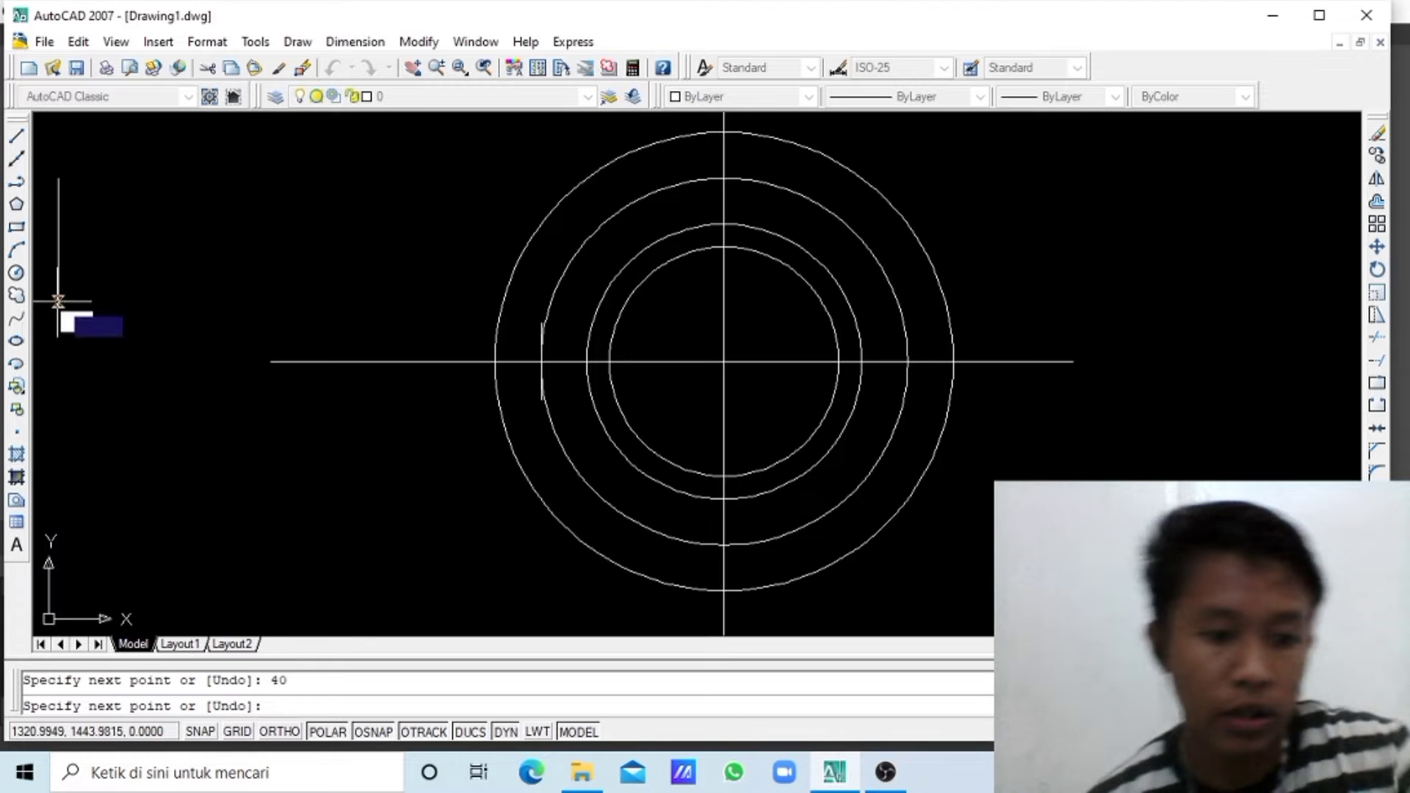
{"action": "key", "text": "Escape"}
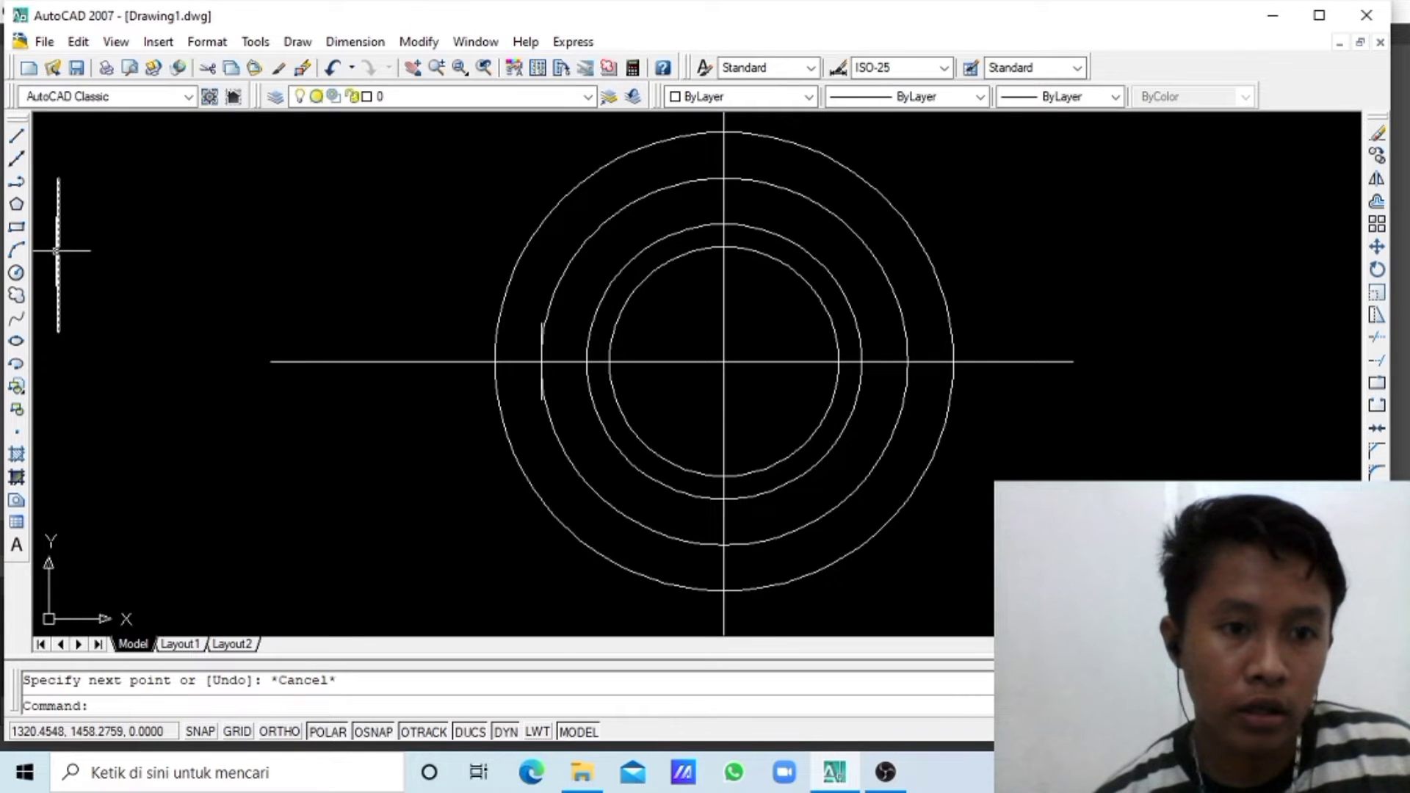
{"action": "left_click", "coordinate": [58, 255]}
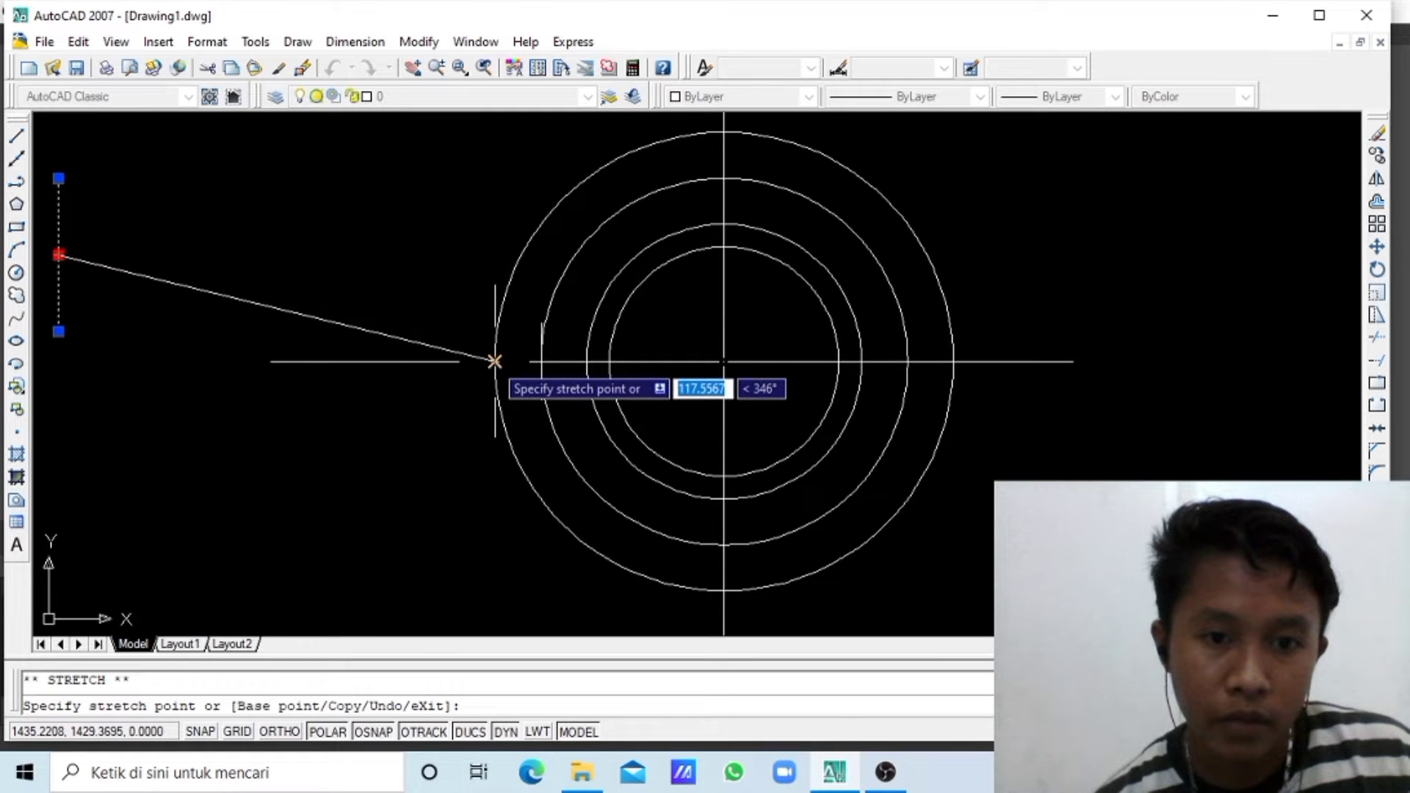
{"action": "left_click", "coordinate": [495, 361]}
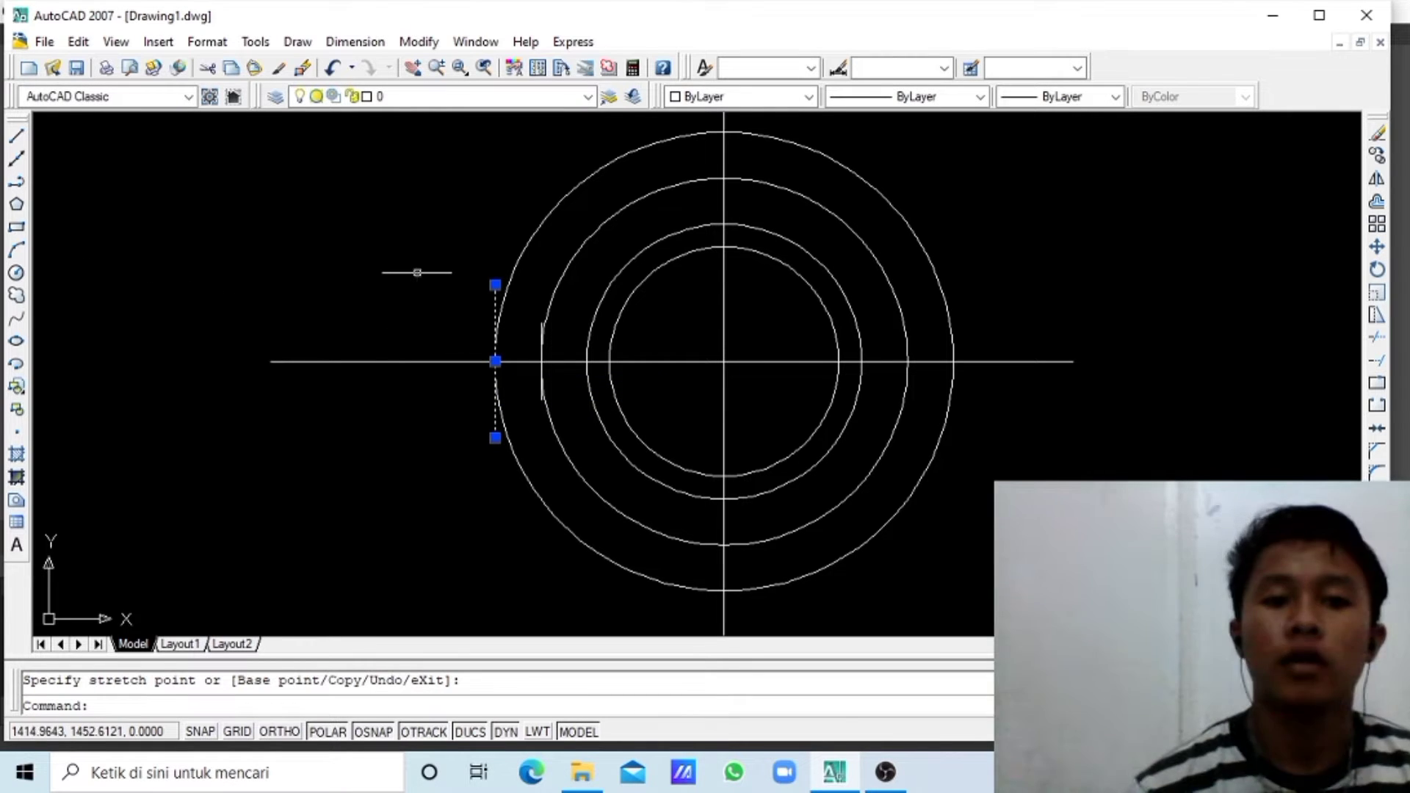
{"action": "key", "text": "Escape"}
- Zoom and pan the view to shift the drawing left and down
{"action": "scroll", "coordinate": [434, 251], "scroll_direction": "down", "scroll_amount": 4}
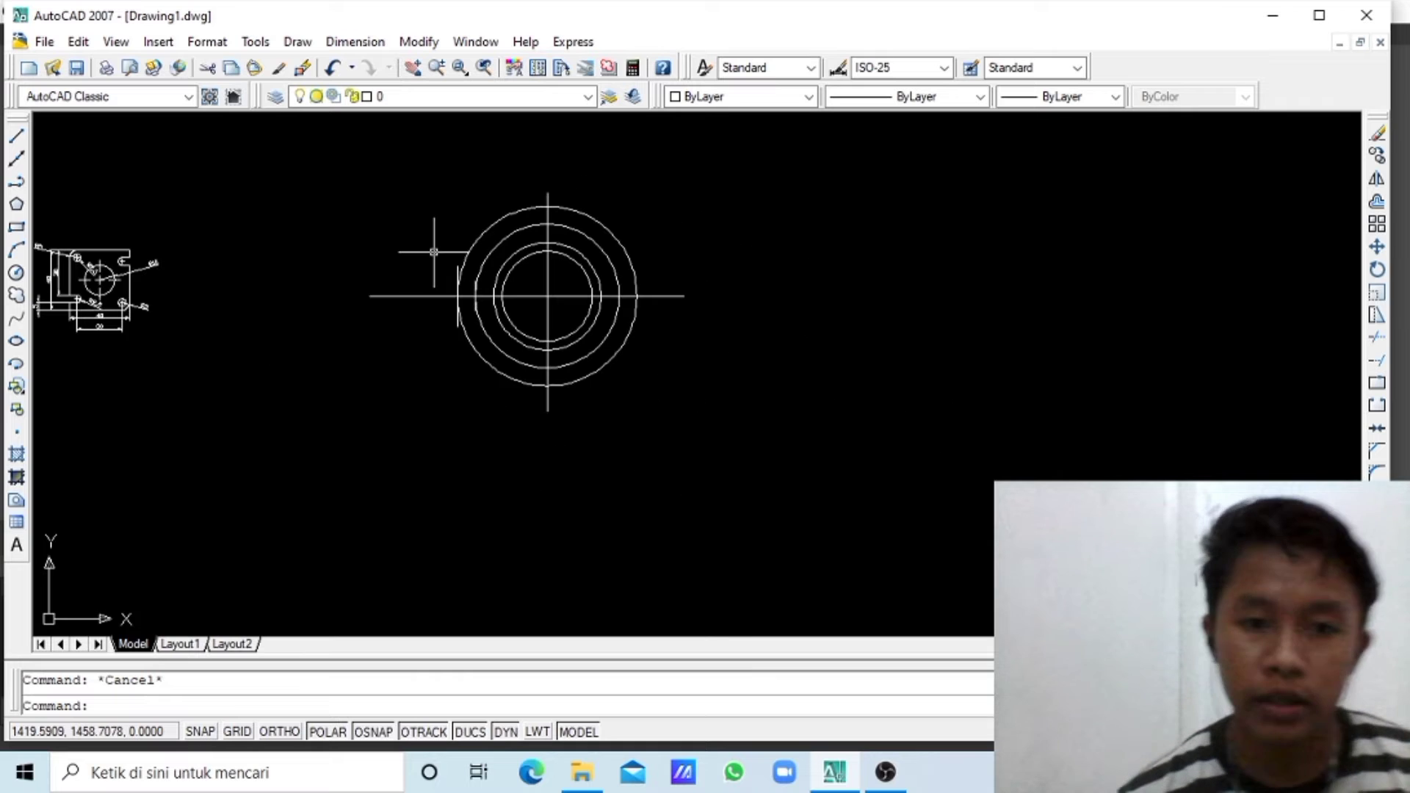
{"action": "scroll", "coordinate": [430, 242], "scroll_direction": "up", "scroll_amount": 2}
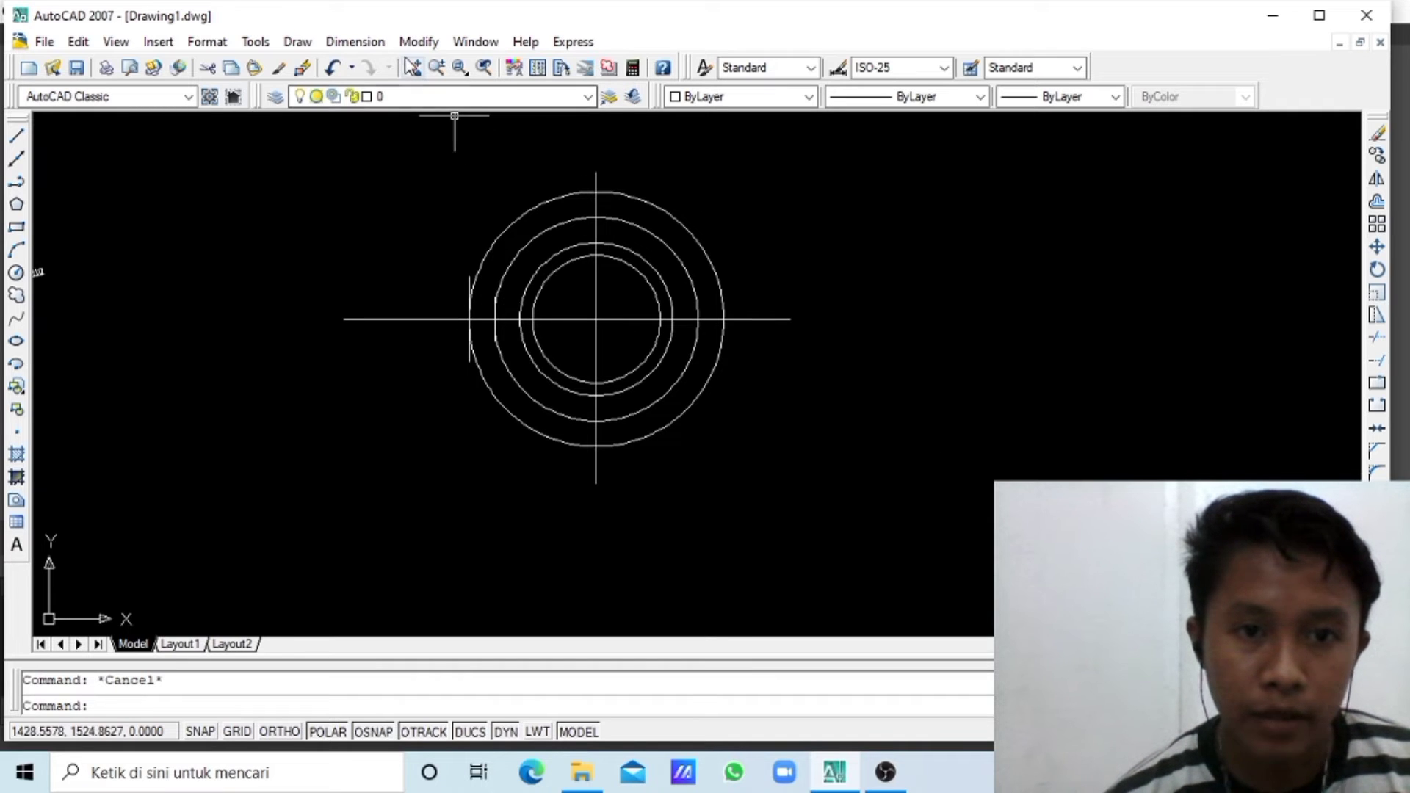
{"action": "left_click", "coordinate": [641, 353]}
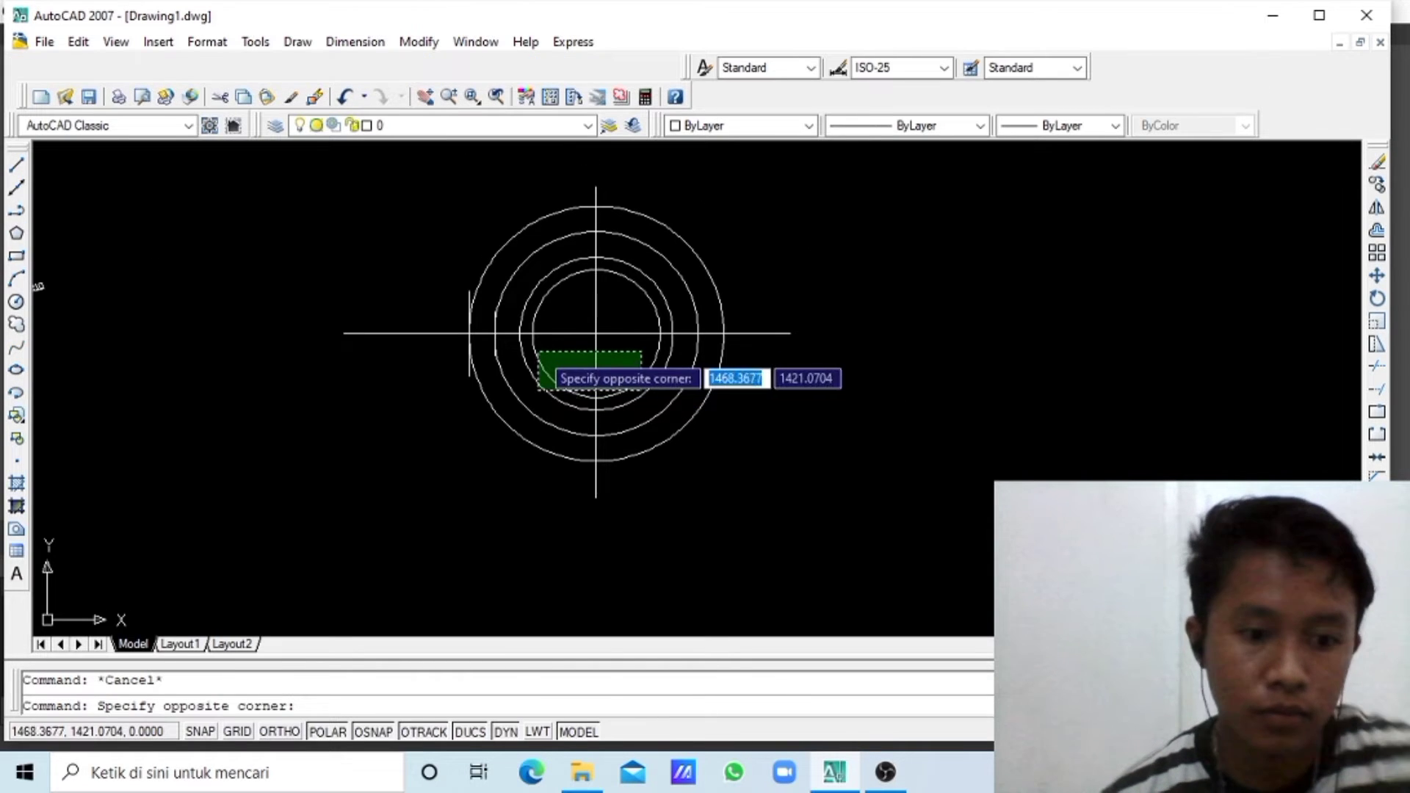
{"action": "key", "text": "Escape"}
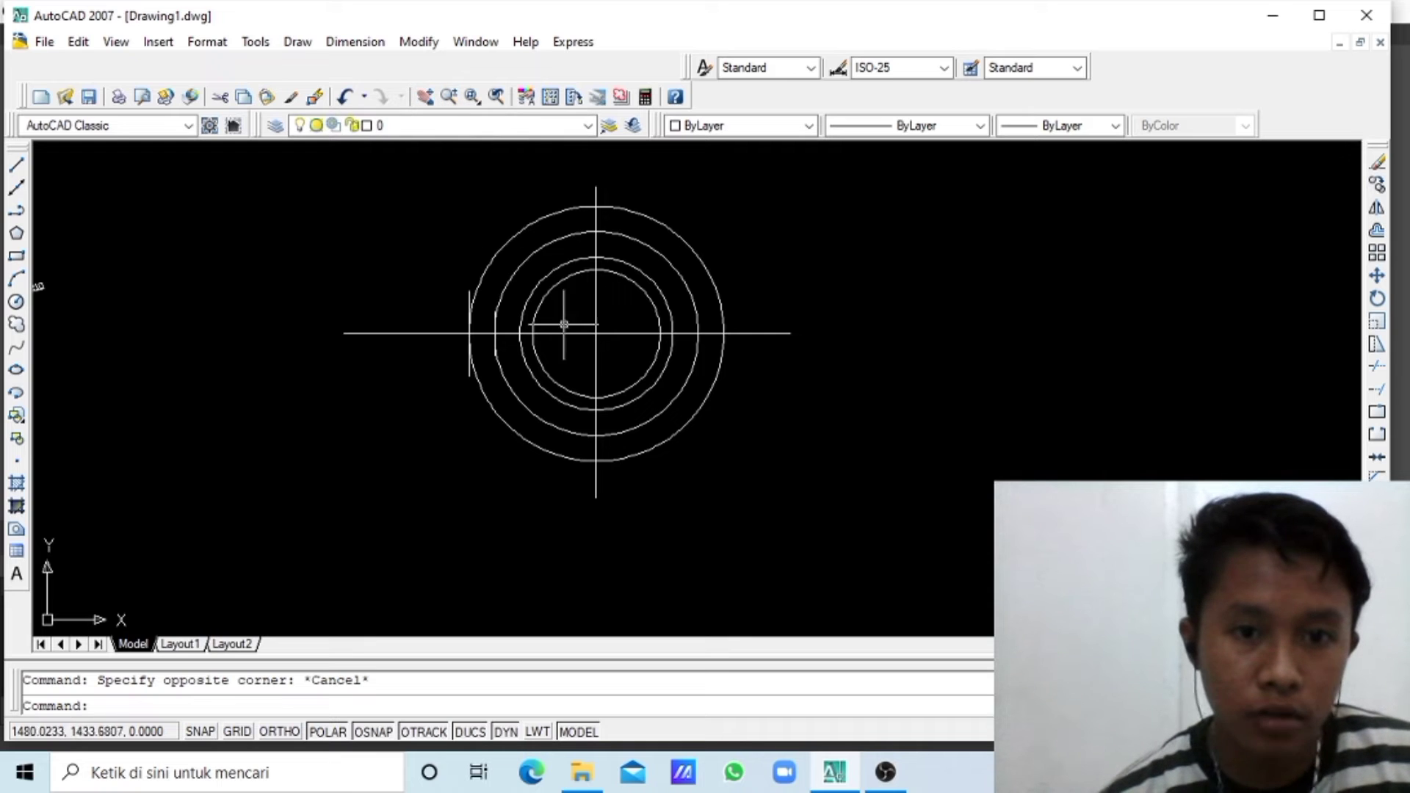
{"action": "left_click", "coordinate": [425, 96]}
{"action": "mouse_move", "coordinate": [588, 342]}
{"action": "left_mouse_down"}
{"action": "mouse_move", "coordinate": [481, 370]}
{"action": "mouse_move", "coordinate": [500, 407]}
{"action": "left_mouse_up"}
{"action": "scroll", "coordinate": [481, 370], "scroll_direction": "up", "scroll_amount": 2}
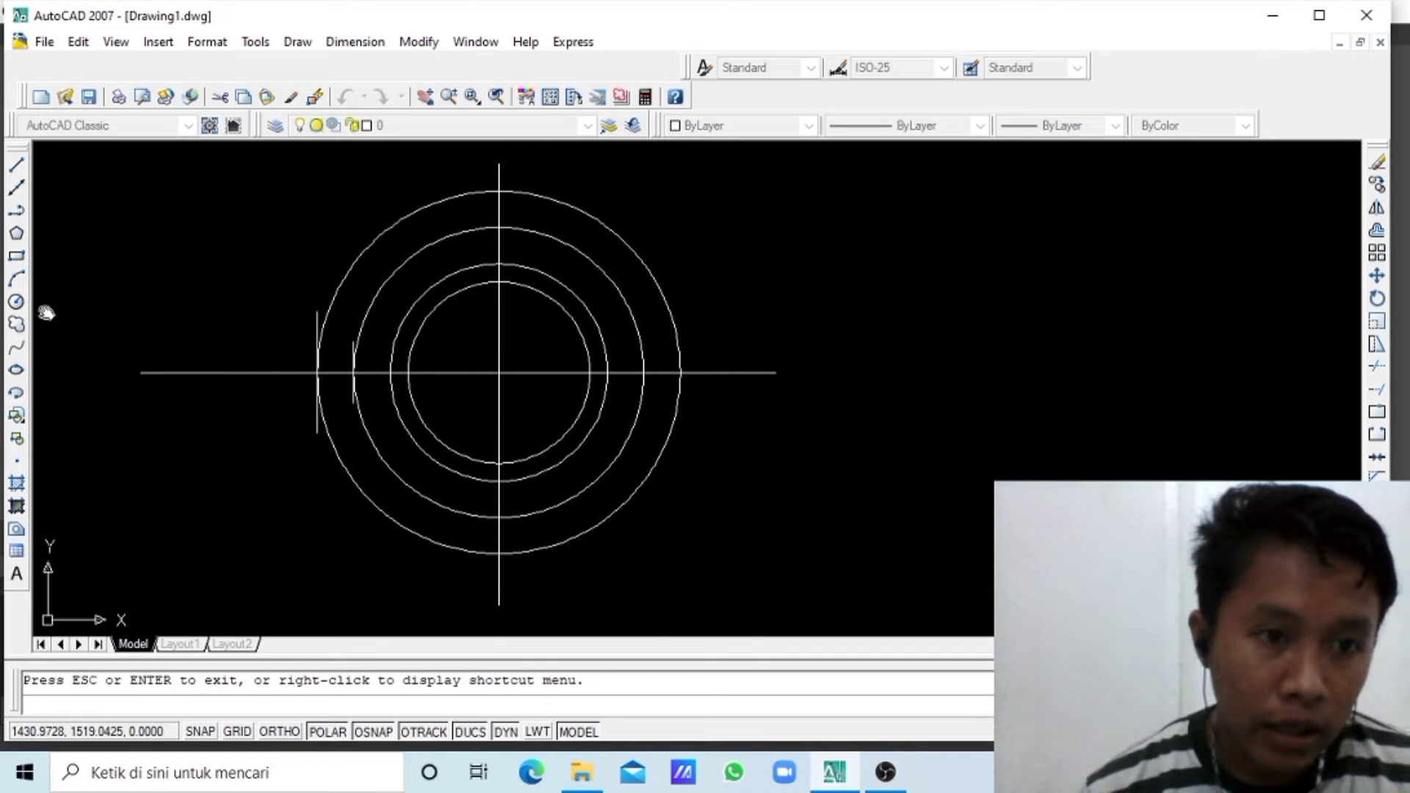
- Draw a radius 6 hole on the left vertical line above the centre line
{"action": "left_click", "coordinate": [16, 301]}
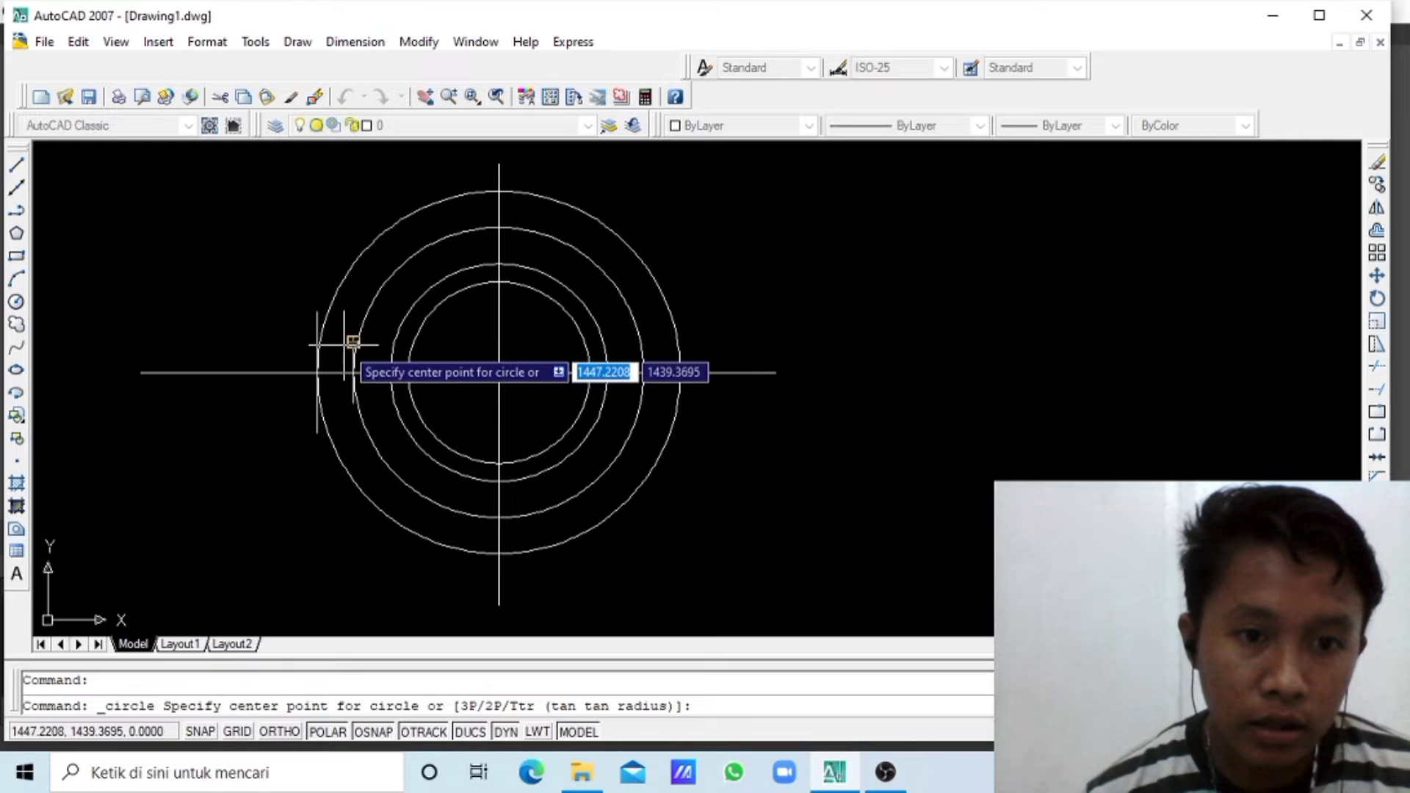
{"action": "left_click", "coordinate": [353, 341]}
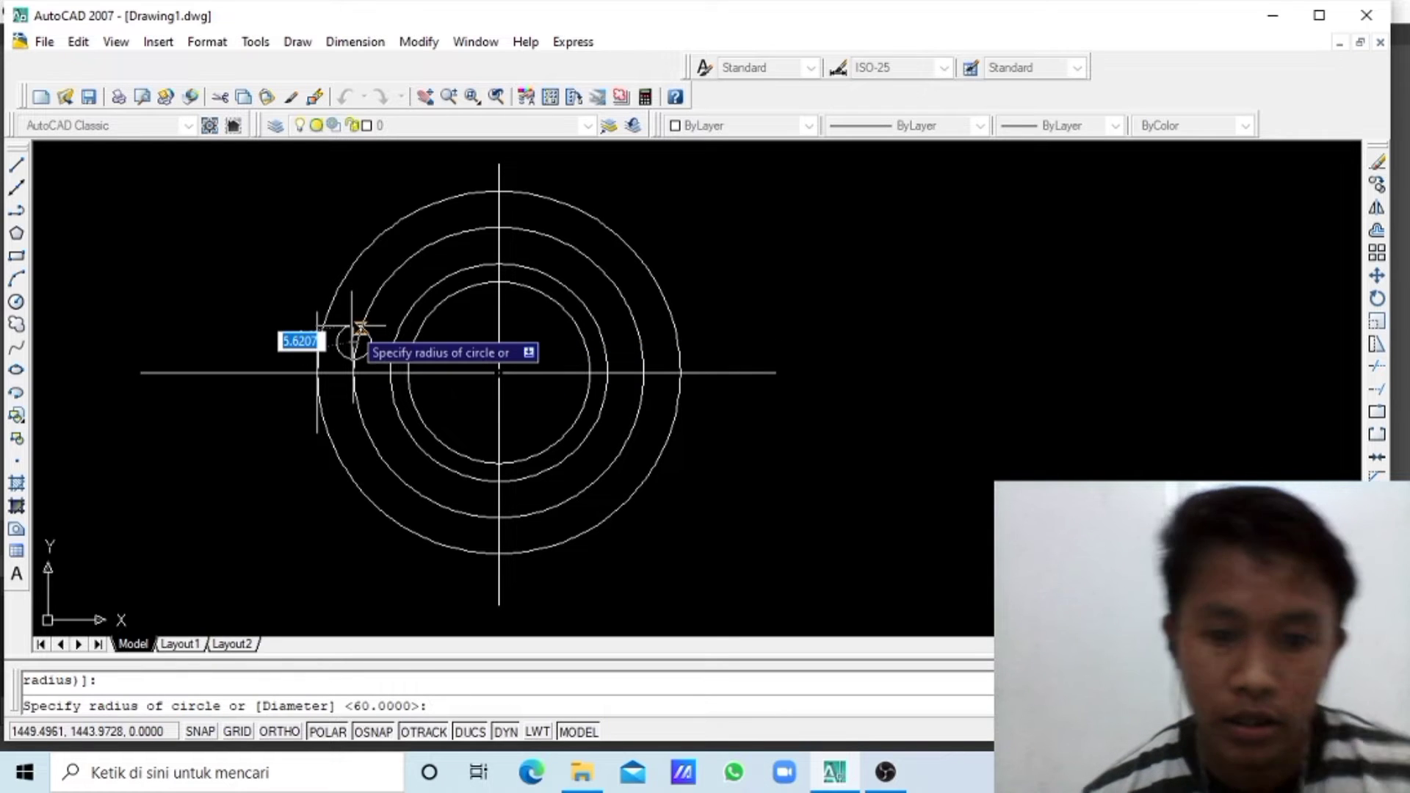
{"action": "type", "text": "6"}
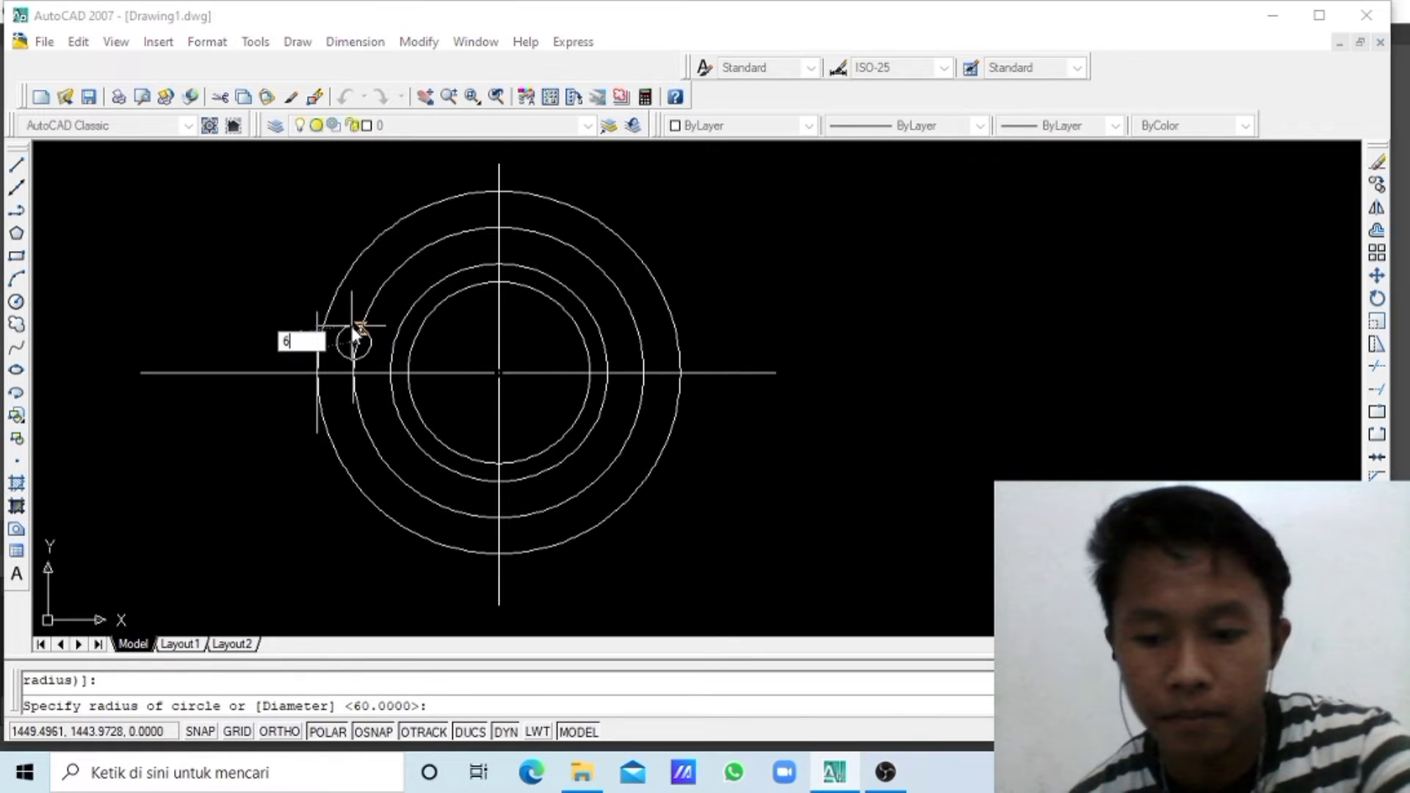
{"action": "key", "text": "Return"}
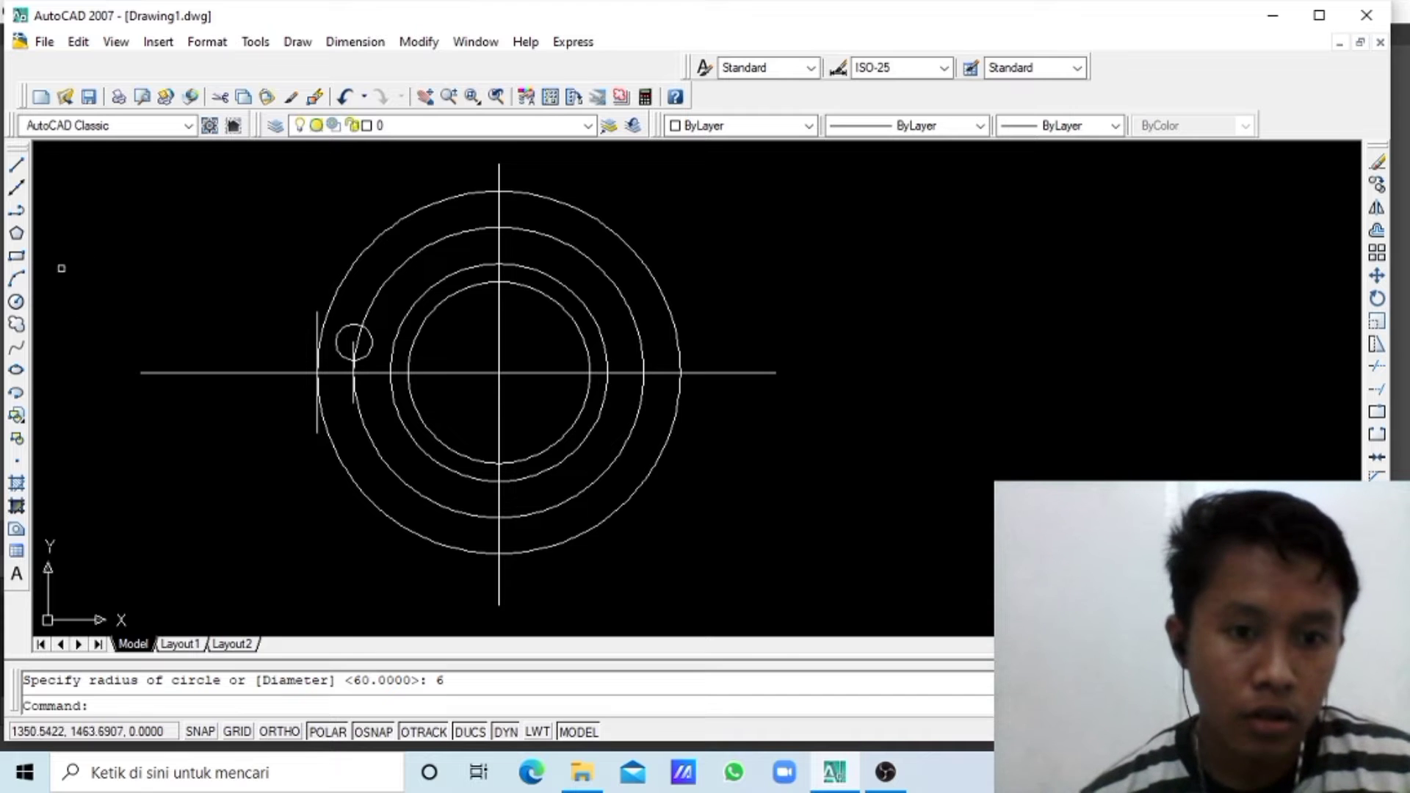
{"action": "scroll", "coordinate": [293, 333], "scroll_direction": "up", "scroll_amount": 4}
{"action": "scroll", "coordinate": [299, 332], "scroll_direction": "down", "scroll_amount": 5}
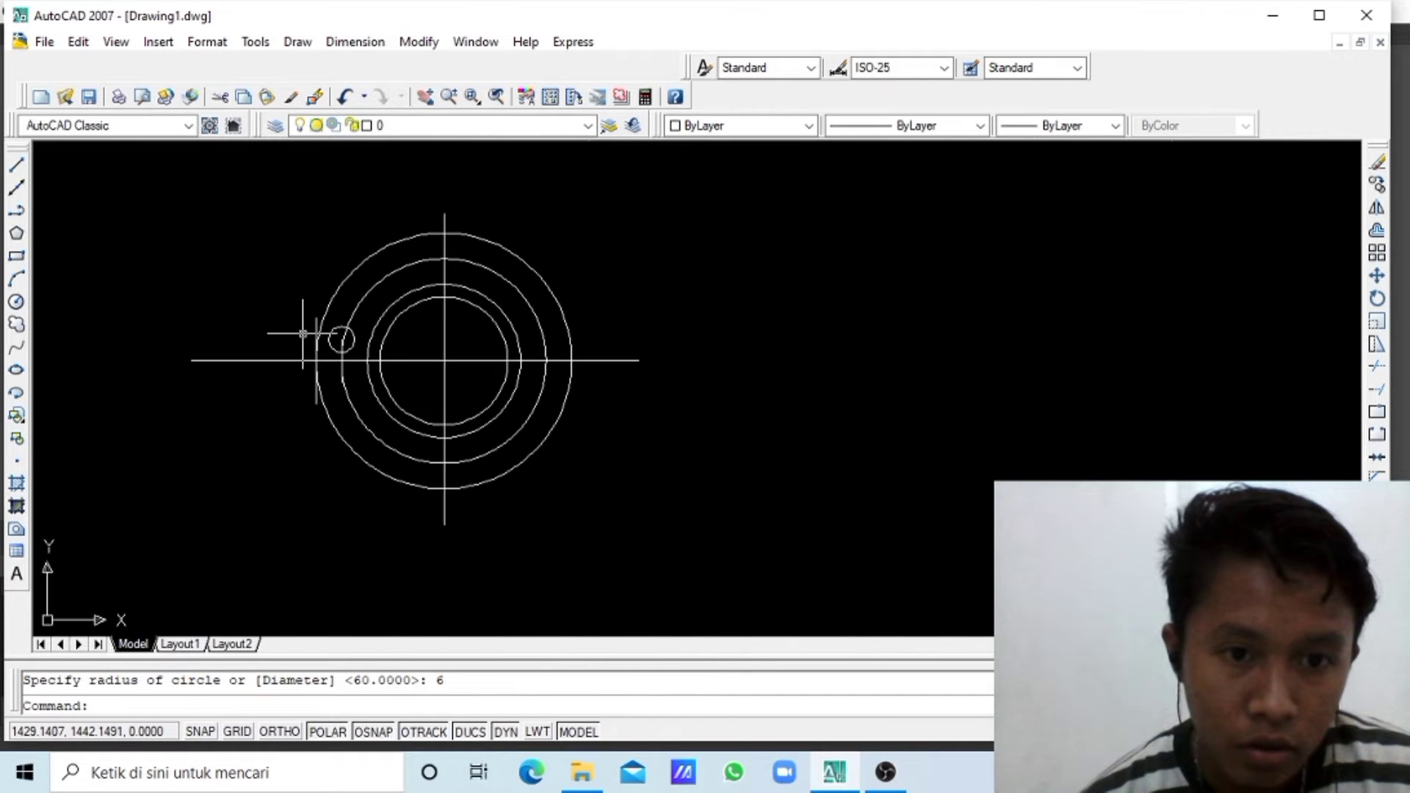
{"action": "scroll", "coordinate": [303, 332], "scroll_direction": "up", "scroll_amount": 3}
{"action": "scroll", "coordinate": [303, 333], "scroll_direction": "down", "scroll_amount": 2}
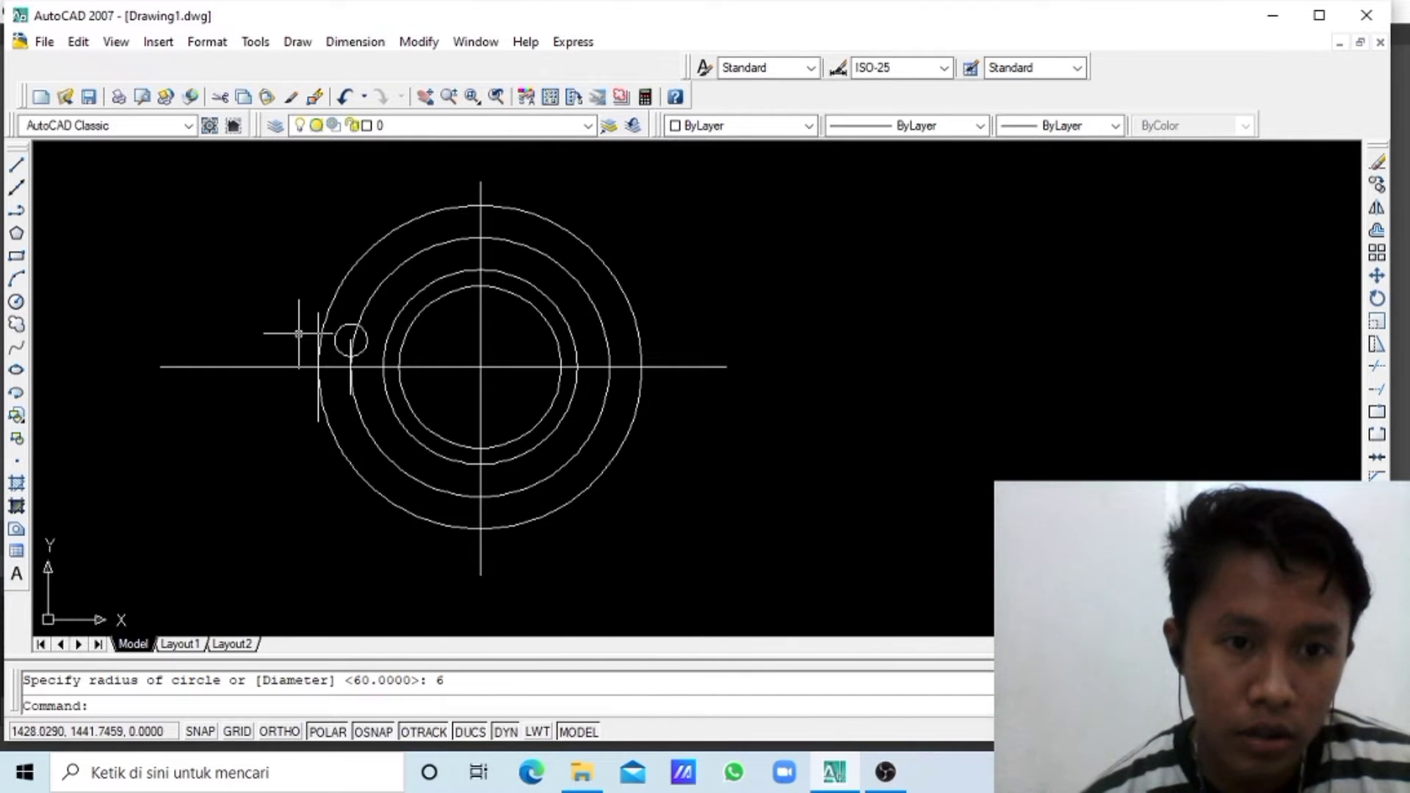
- Add a second radius 6 hole on the line below the centre line
{"action": "left_click", "coordinate": [18, 303]}
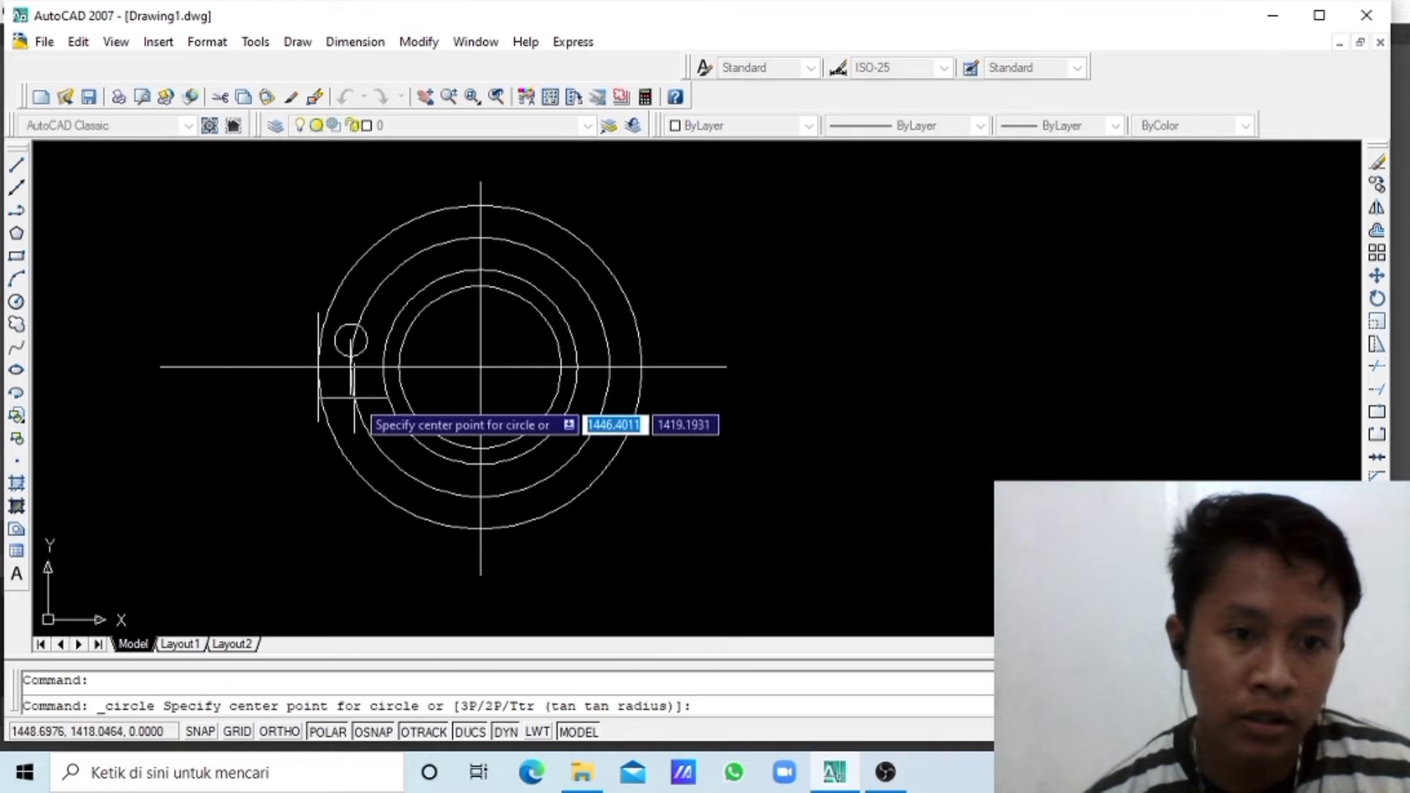
{"action": "left_click", "coordinate": [349, 397]}
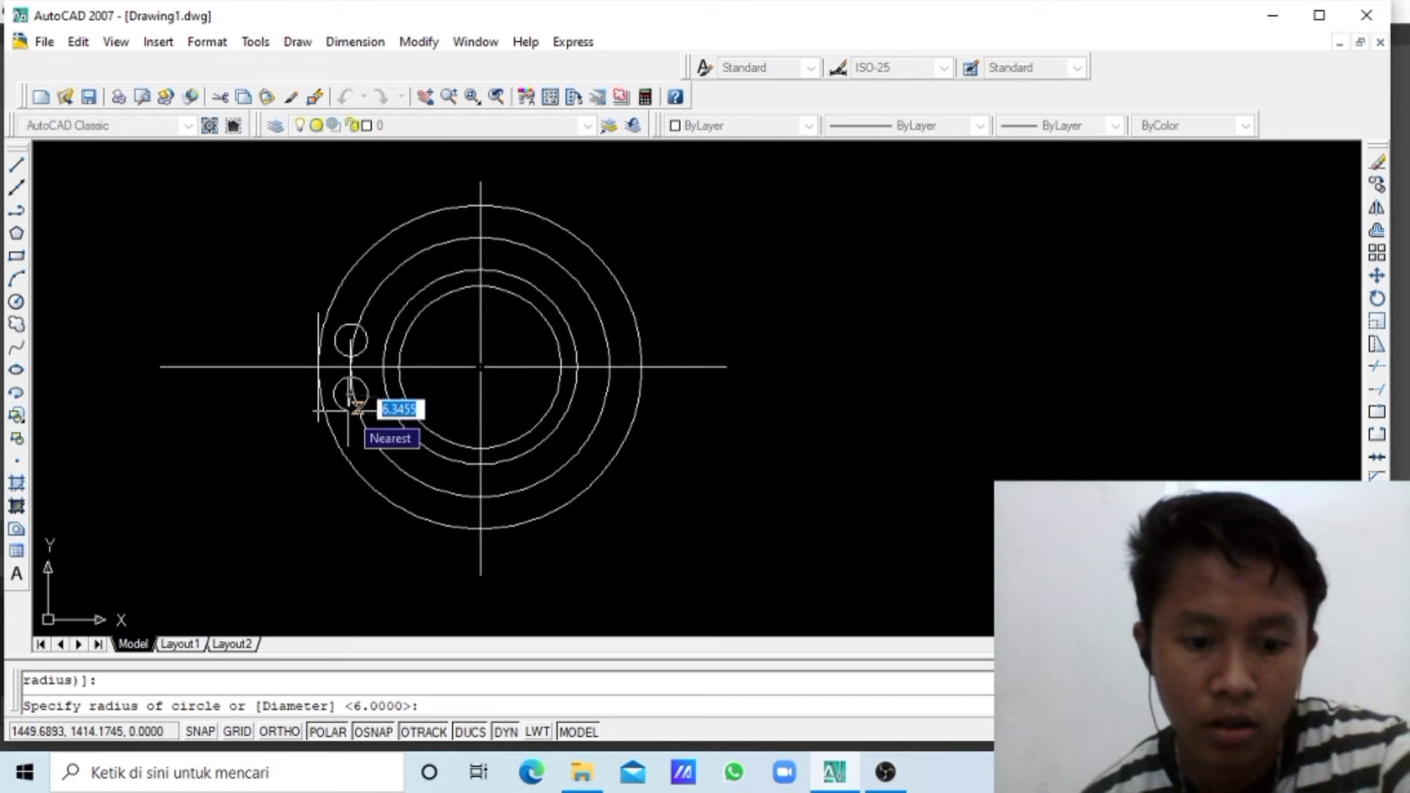
{"action": "type", "text": "6"}
{"action": "key", "text": "Return"}
{"action": "scroll", "coordinate": [341, 410], "scroll_direction": "up", "scroll_amount": 2}
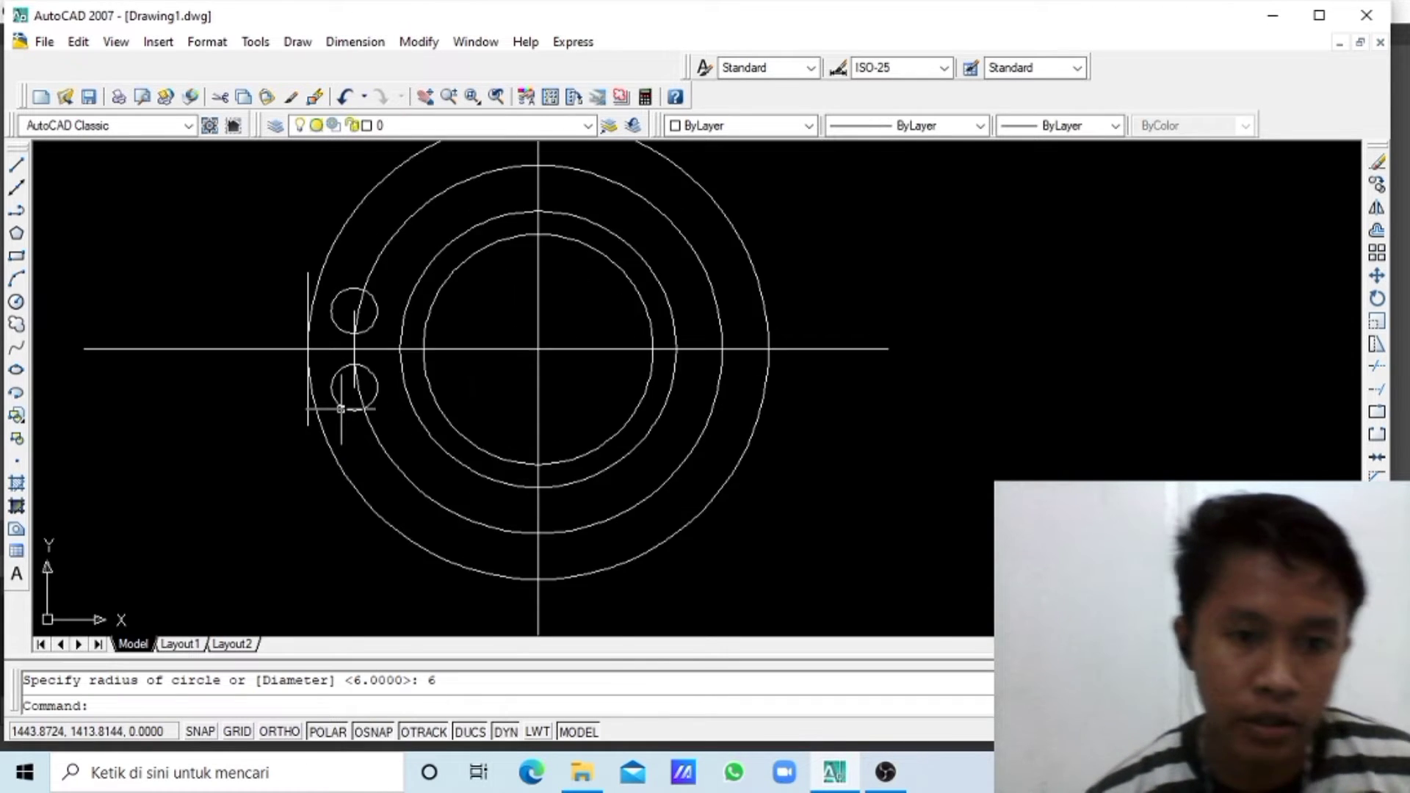
{"action": "scroll", "coordinate": [341, 410], "scroll_direction": "up", "scroll_amount": 2}
{"action": "scroll", "coordinate": [346, 417], "scroll_direction": "down", "scroll_amount": 2}
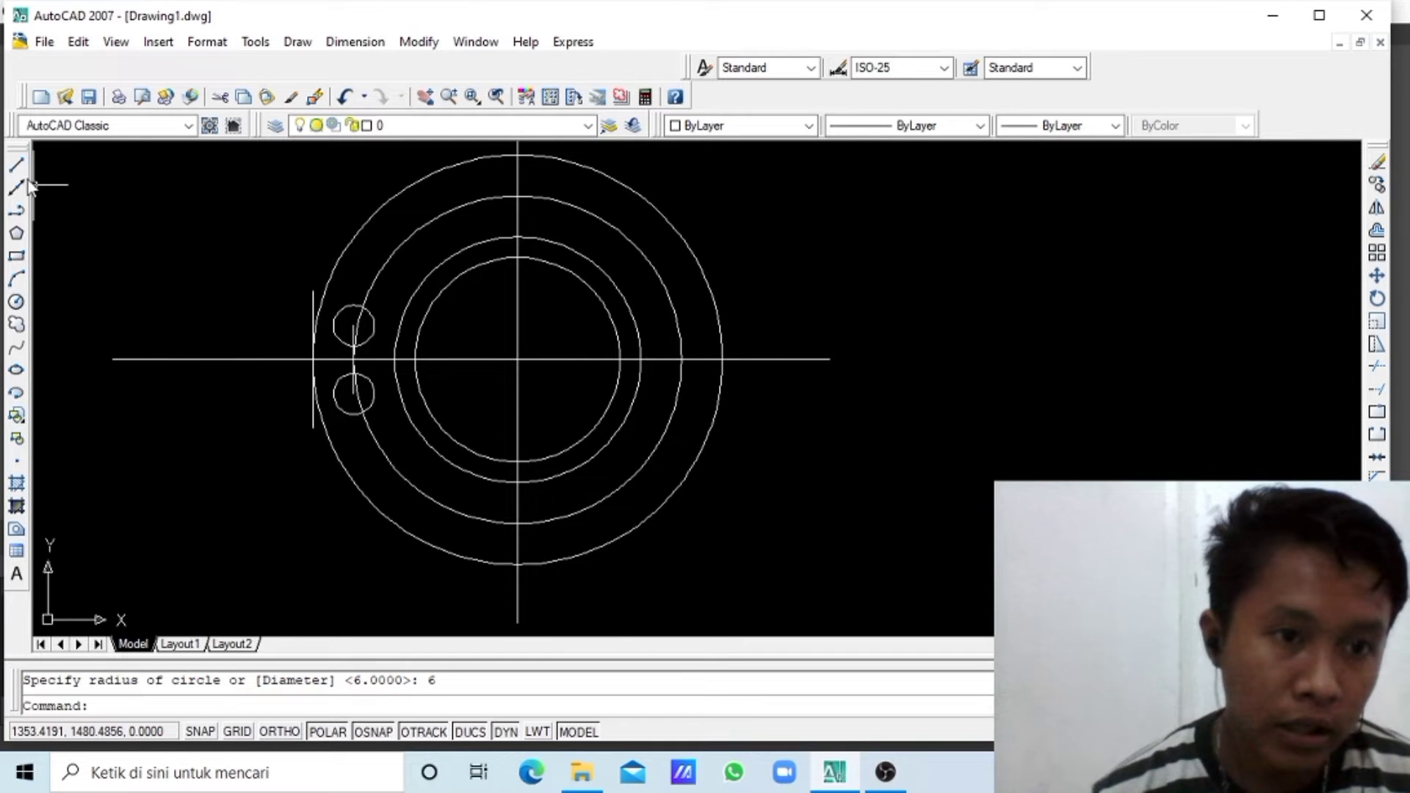
- Draw top and bottom horizontal lines running right from the 40-unit line's ends to form the lug
{"action": "left_click", "coordinate": [17, 164]}
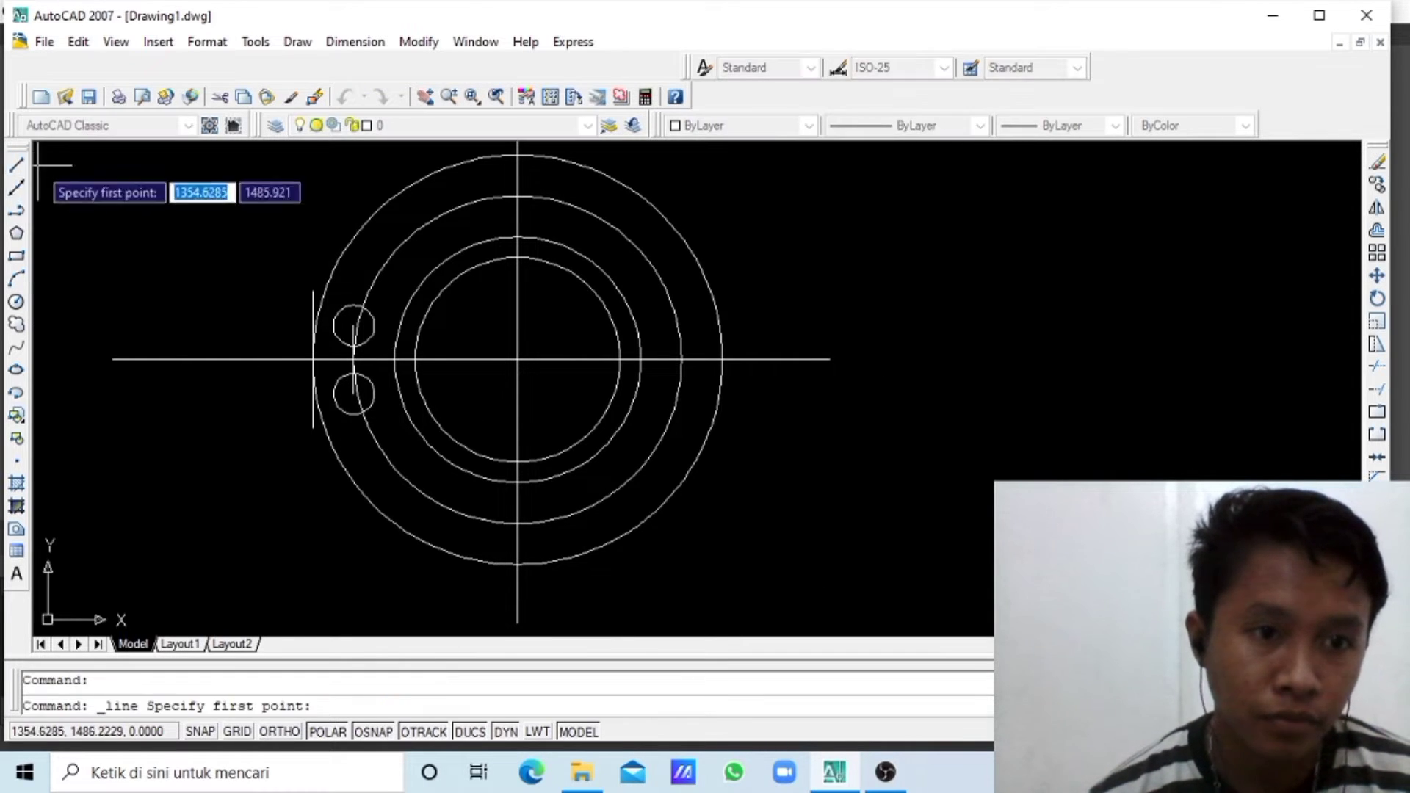
{"action": "left_click", "coordinate": [313, 291]}
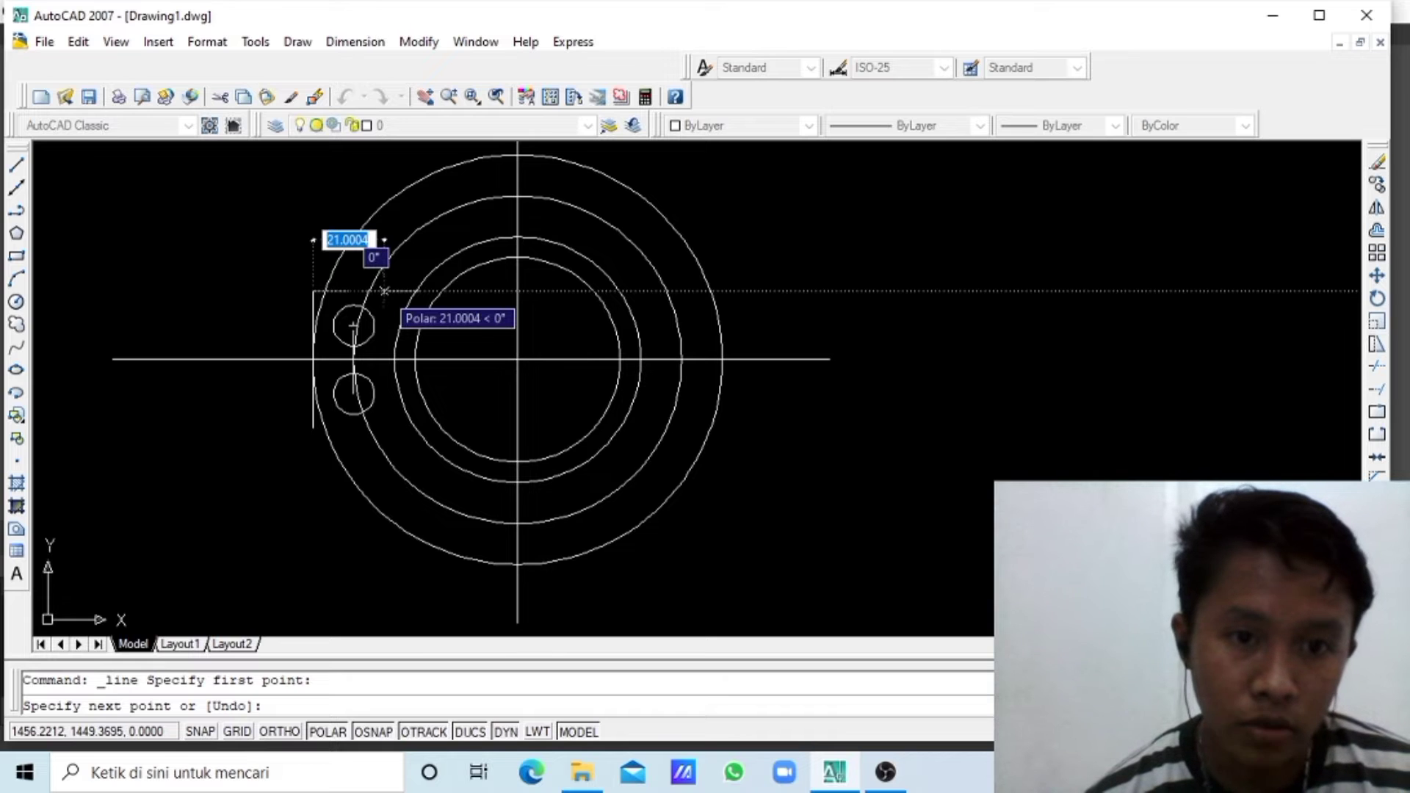
{"action": "left_click", "coordinate": [385, 291]}
{"action": "key", "text": "Escape"}
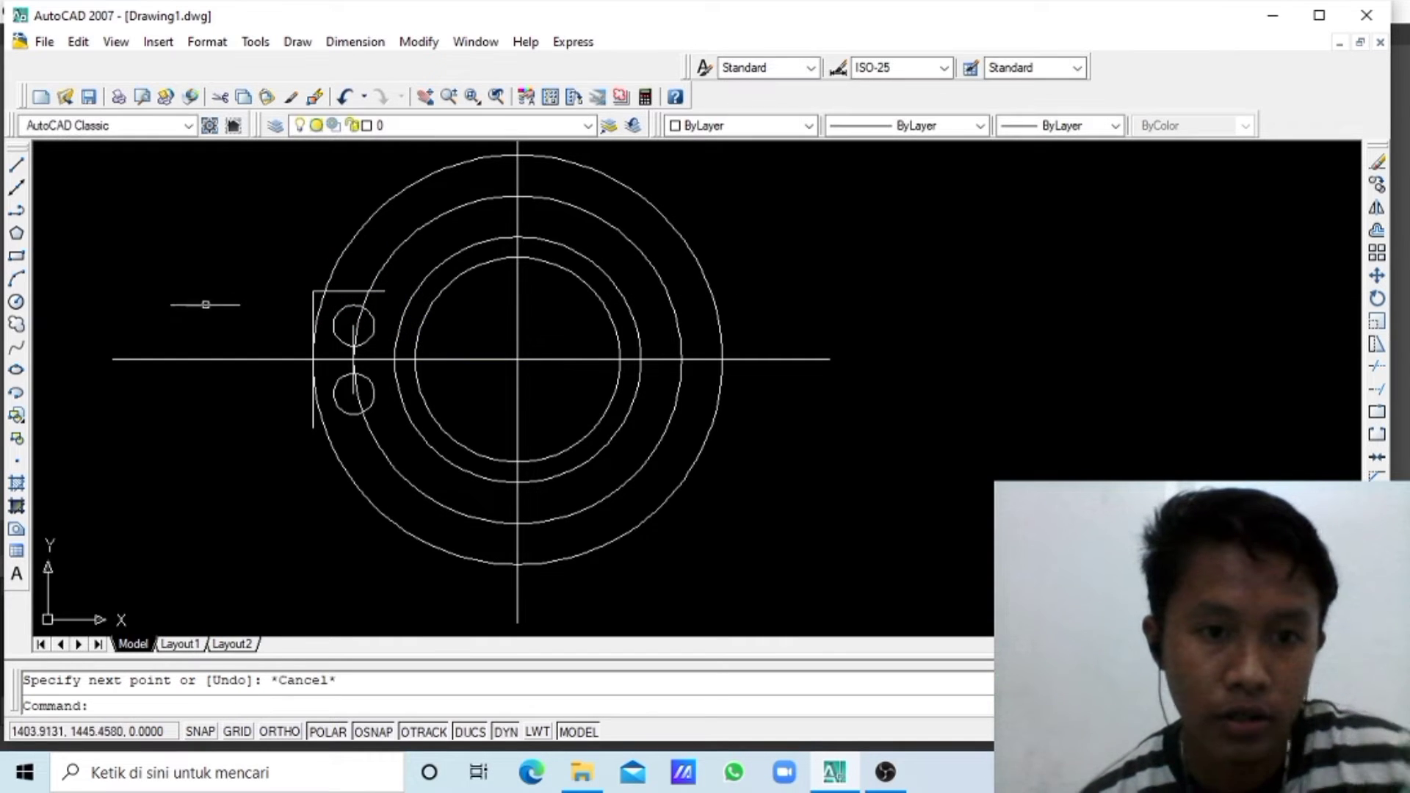
{"action": "left_click", "coordinate": [16, 166]}
{"action": "left_click", "coordinate": [313, 428]}
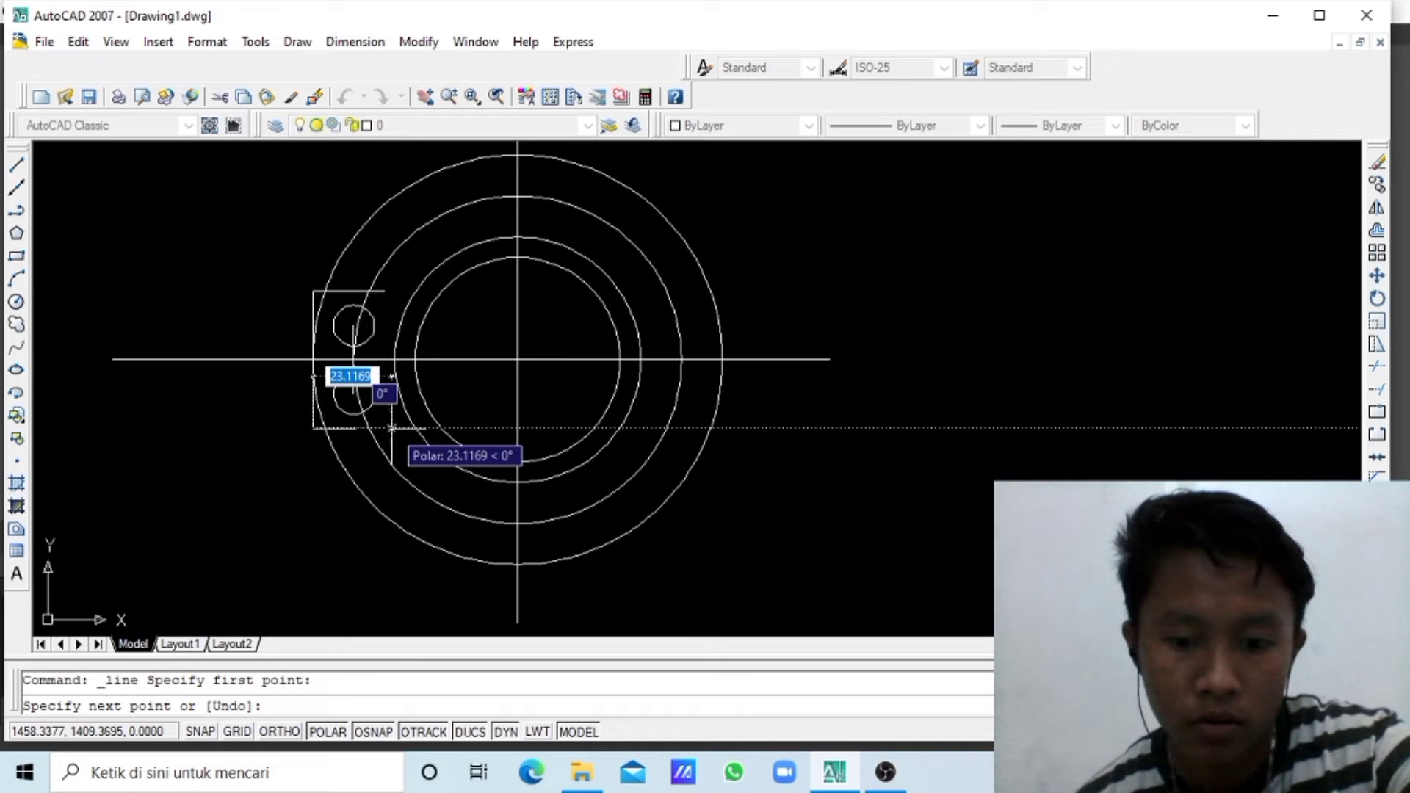
{"action": "left_click", "coordinate": [392, 427]}
{"action": "key", "text": "Escape"}
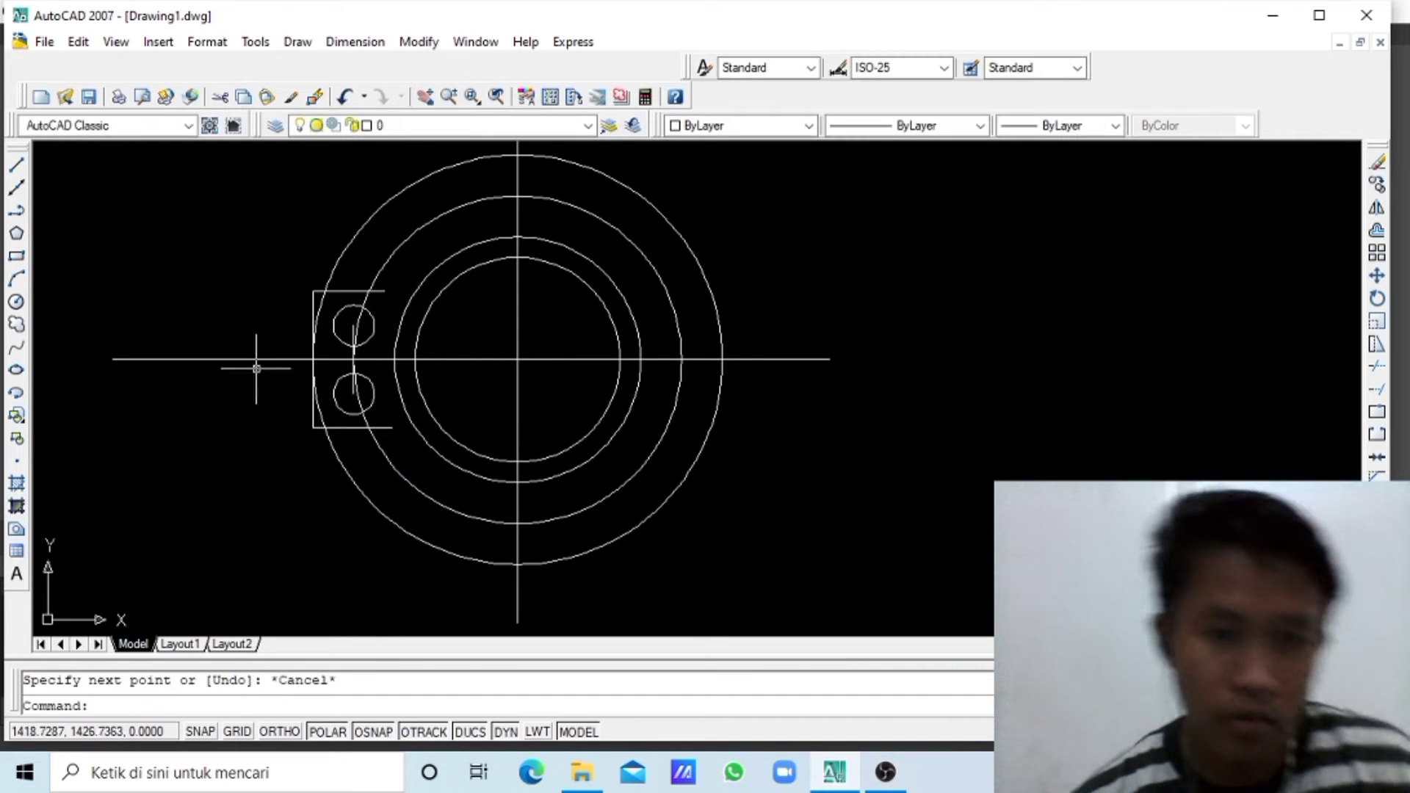
- Delete the stray short line between the two lug holes
{"action": "scroll", "coordinate": [346, 381], "scroll_direction": "up", "scroll_amount": 3}
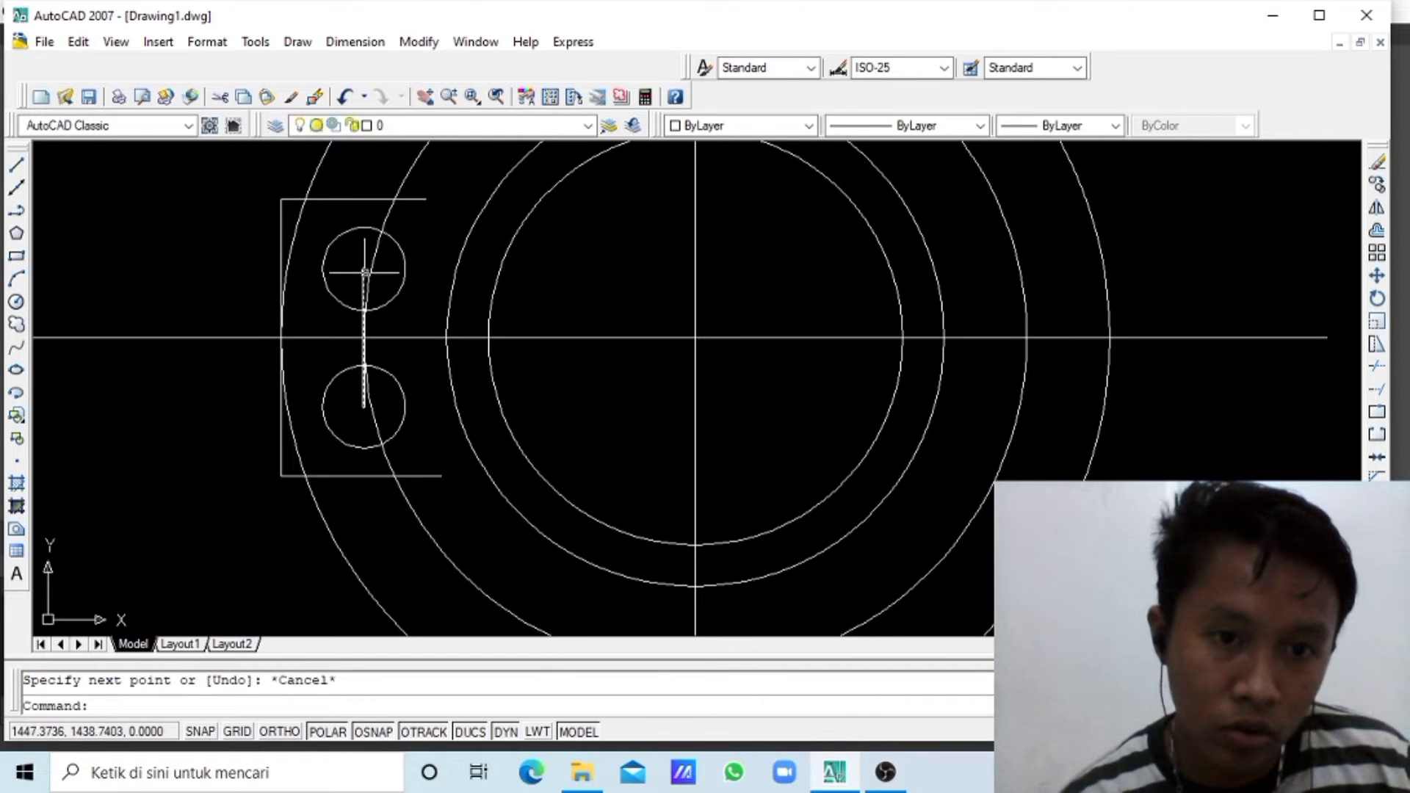
{"action": "right_click", "coordinate": [330, 250]}
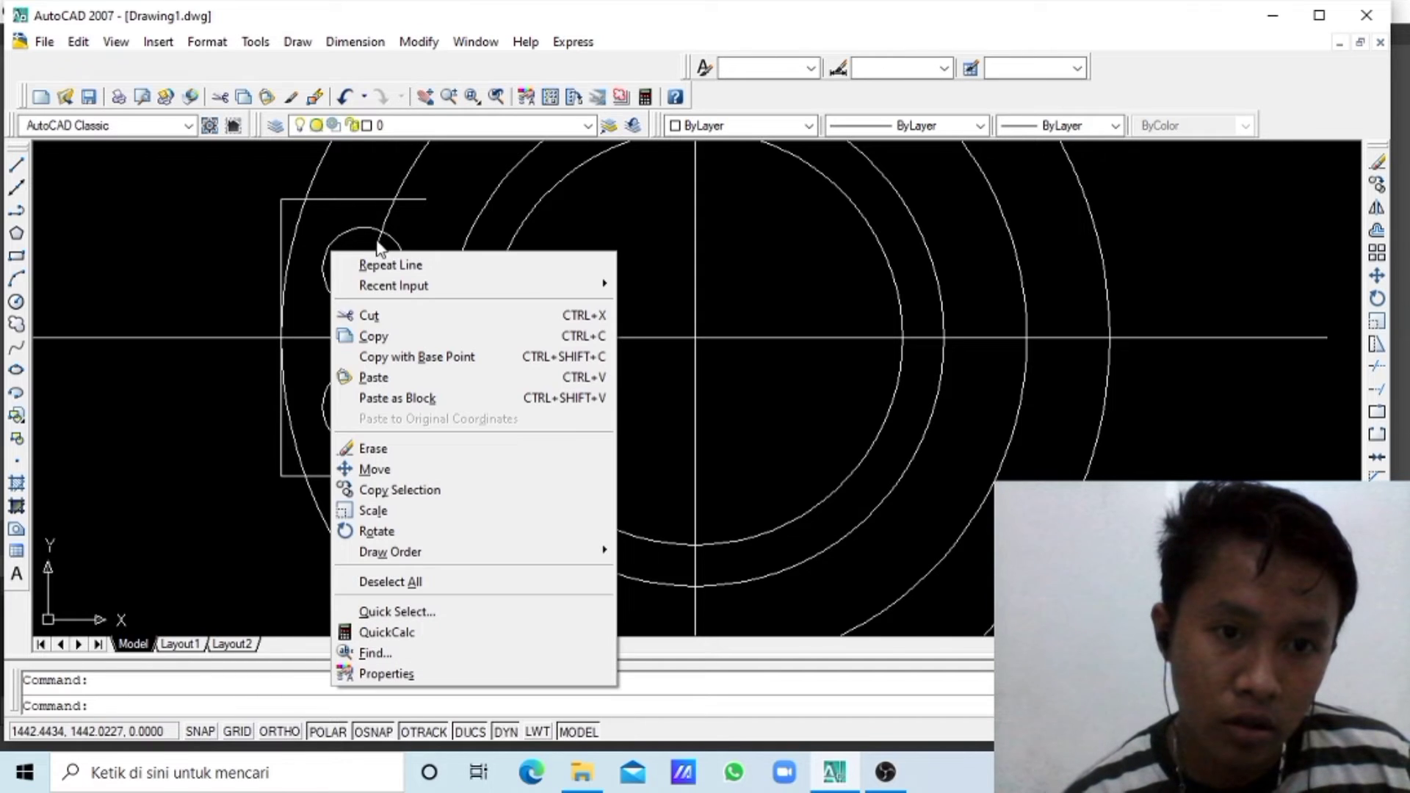
{"action": "left_click", "coordinate": [410, 314]}
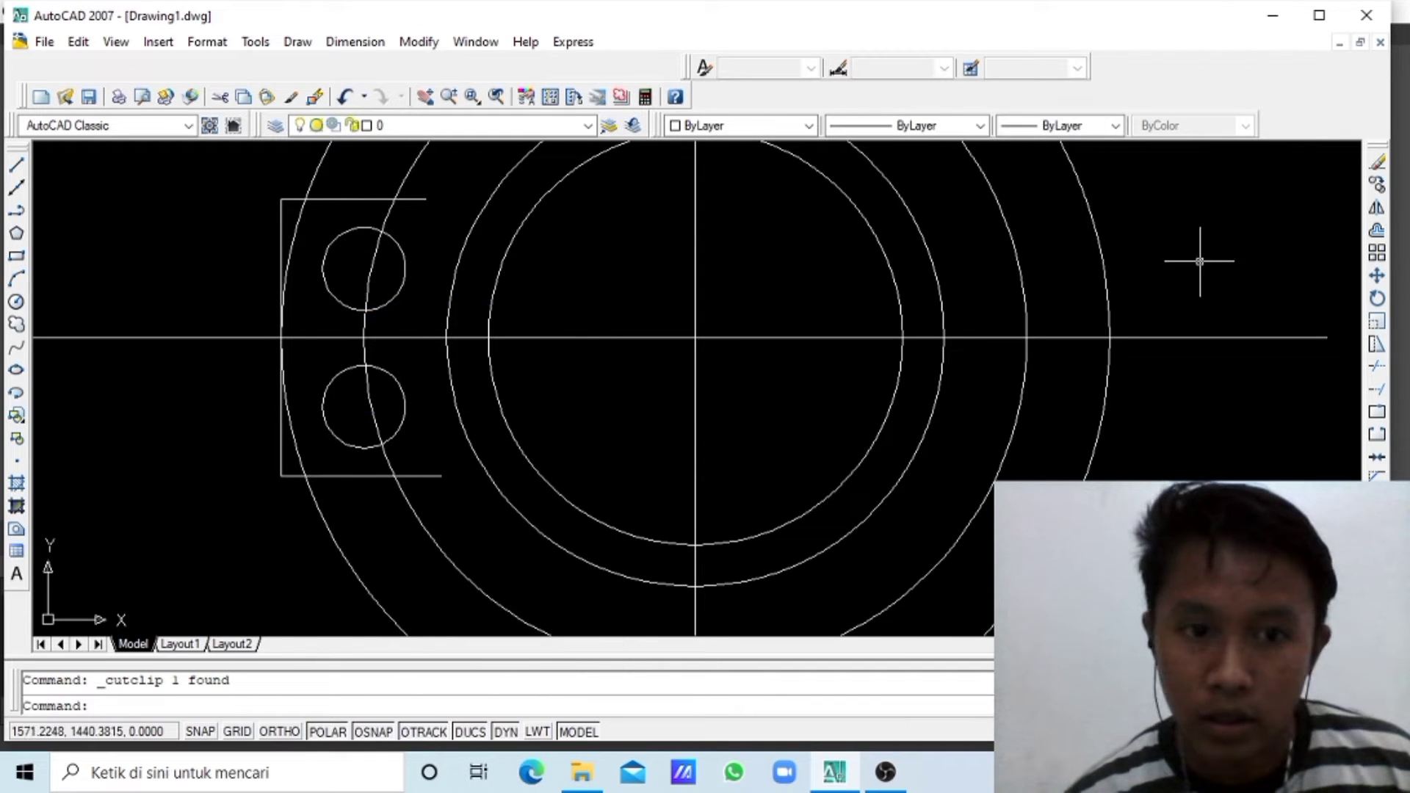
- Trim the outer circle's arcs between and inside the two lug holes
{"action": "left_click", "coordinate": [1378, 369]}
{"action": "key", "text": "Return"}
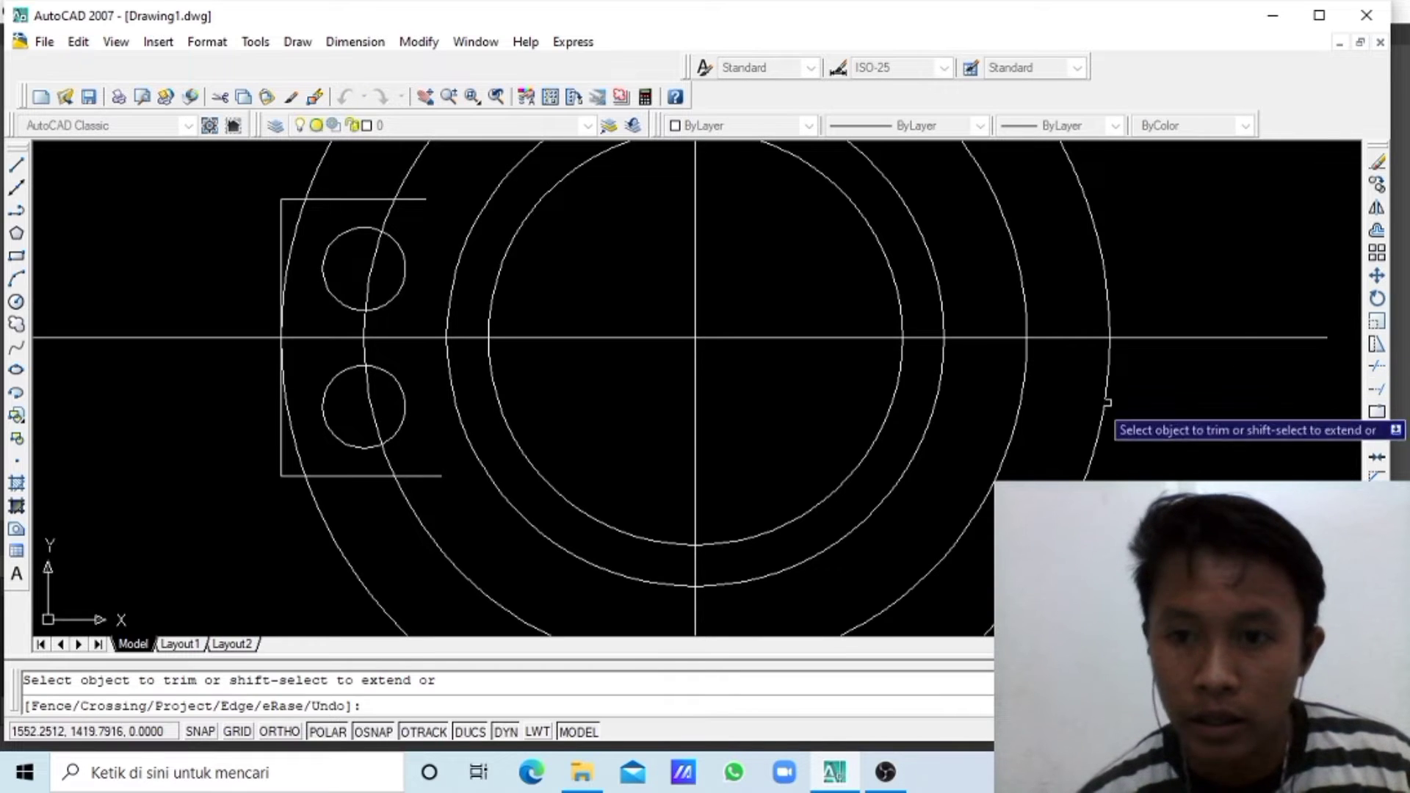
{"action": "left_click", "coordinate": [361, 330]}
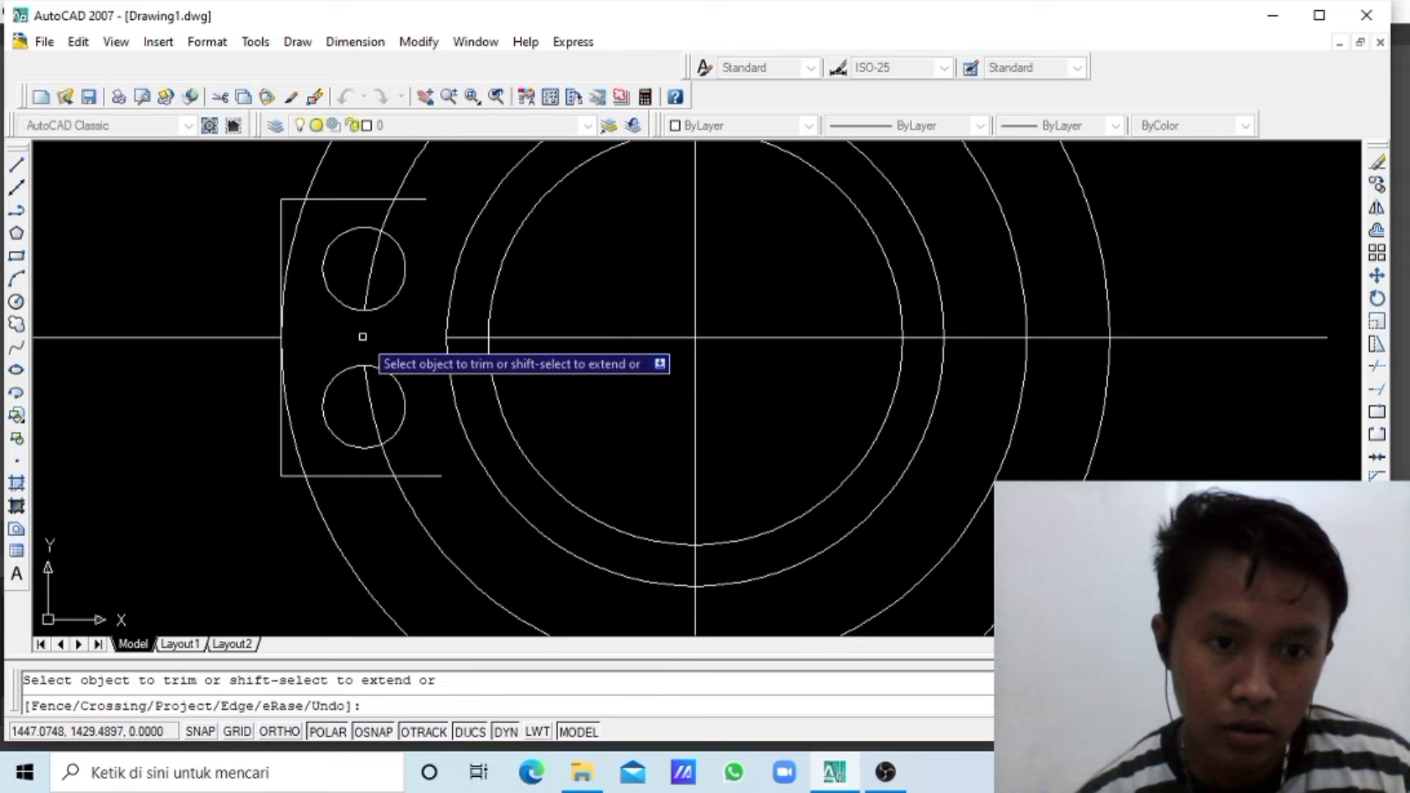
{"action": "left_click", "coordinate": [366, 362]}
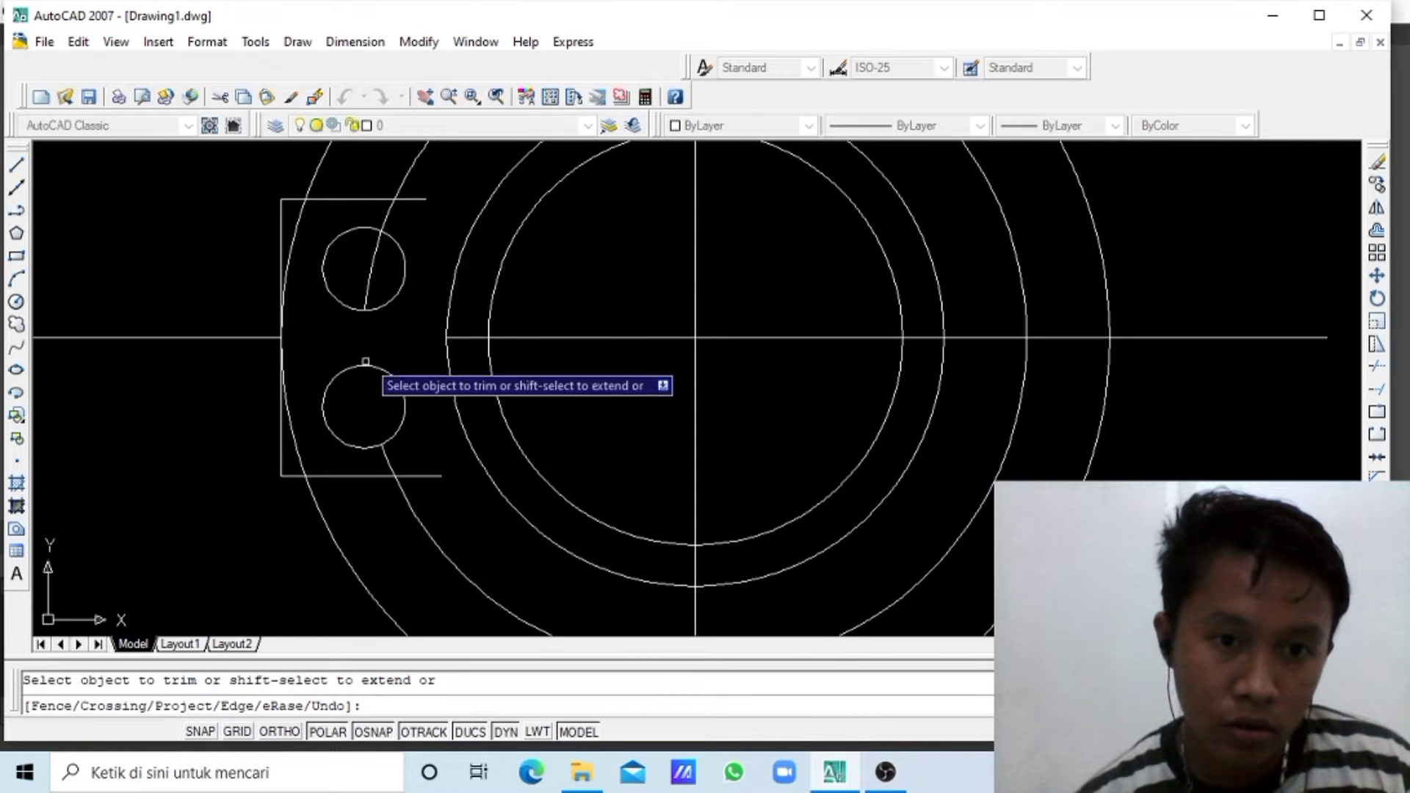
{"action": "left_click", "coordinate": [366, 297]}
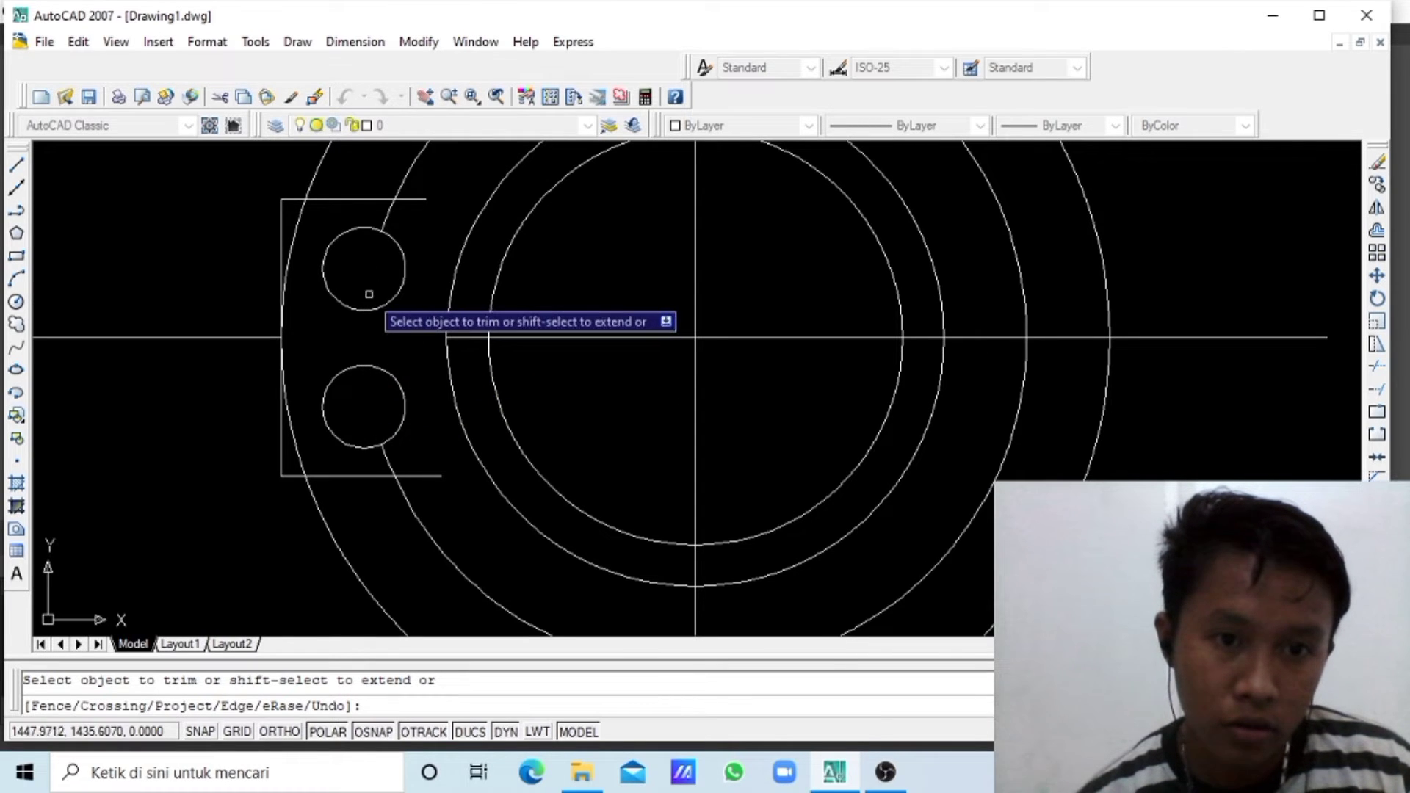
- Trim the lug's top and bottom edge overhangs and the outer arc inside the lug
{"action": "left_click", "coordinate": [437, 467]}
{"action": "left_click", "coordinate": [433, 479]}
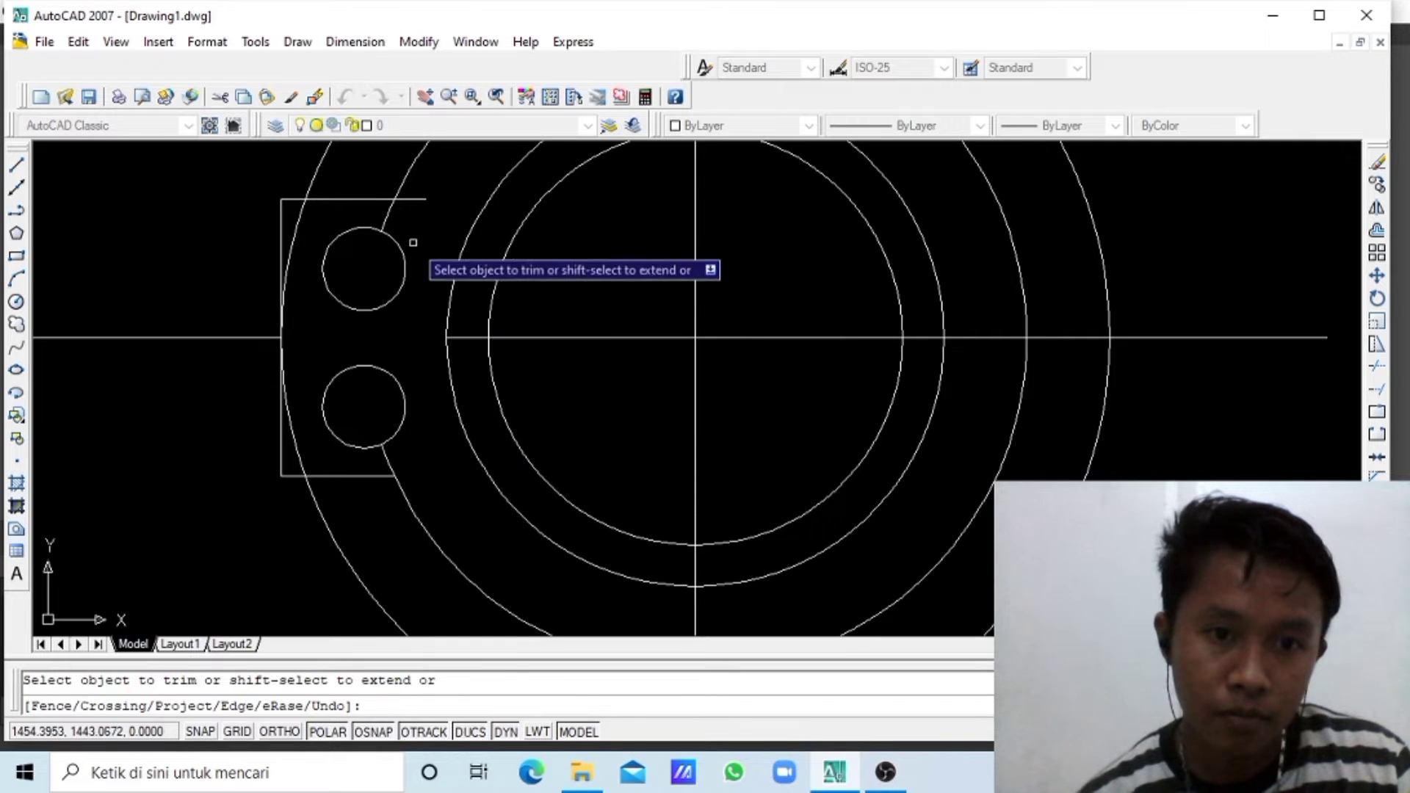
{"action": "left_click", "coordinate": [419, 199]}
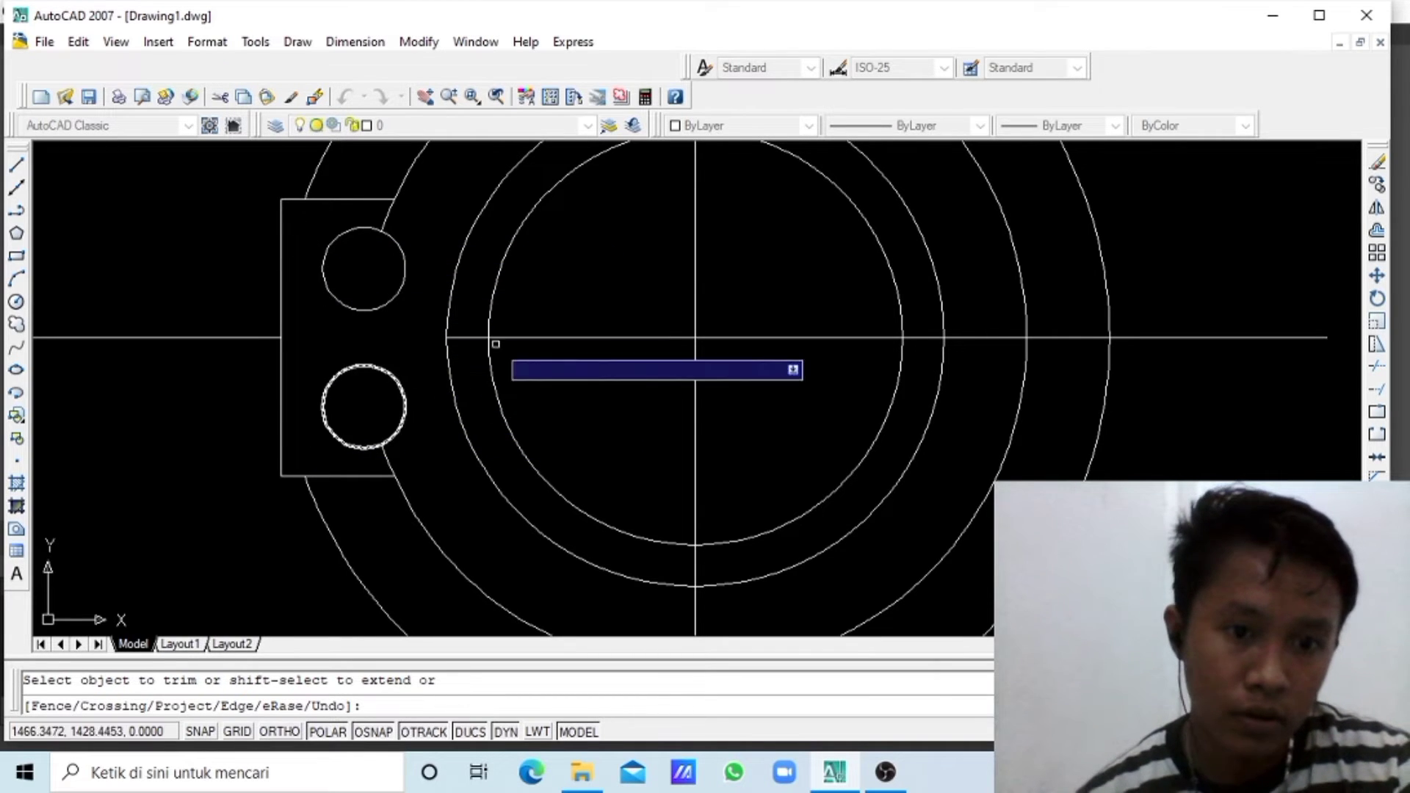
{"action": "left_click", "coordinate": [388, 461]}
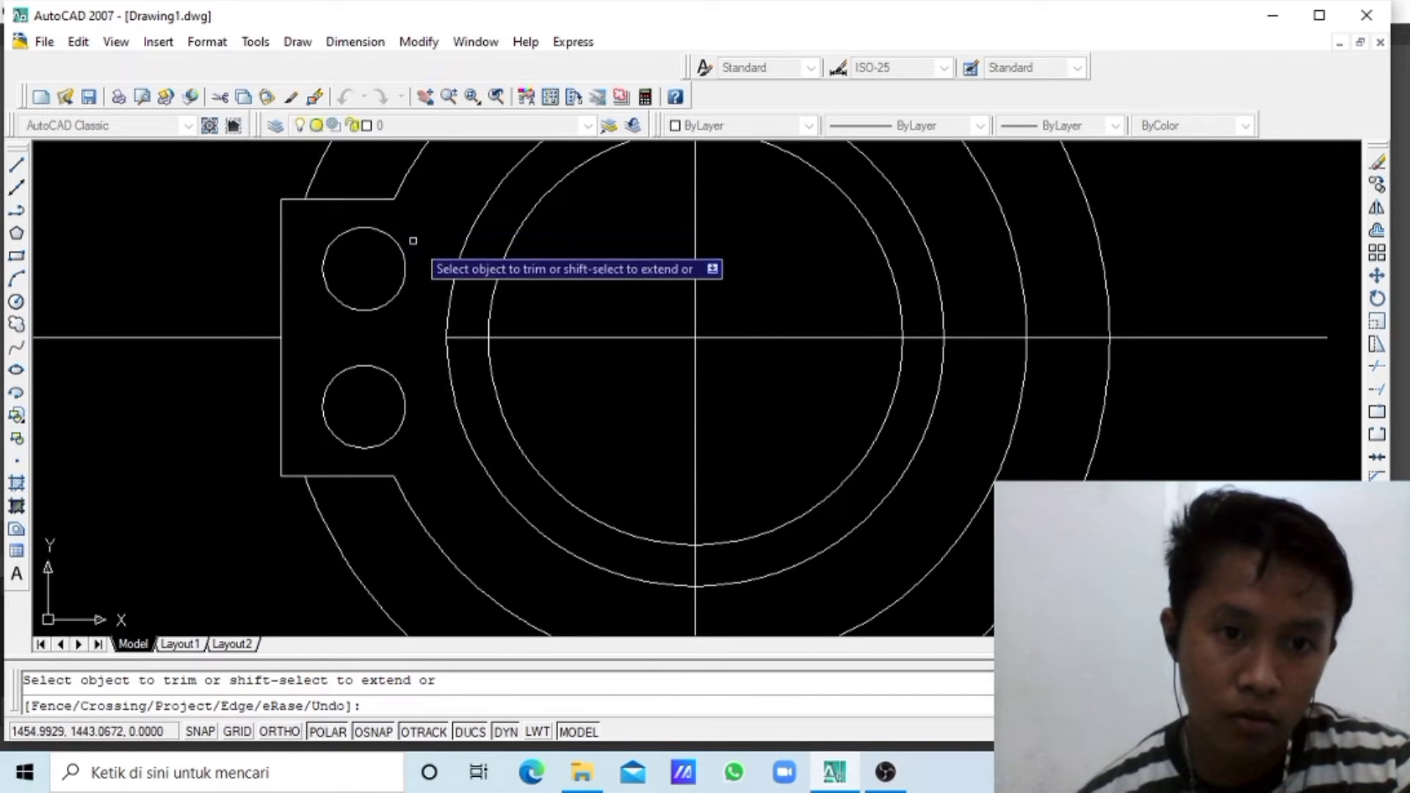
{"action": "scroll", "coordinate": [413, 241], "scroll_direction": "down", "scroll_amount": 2}
{"action": "scroll", "coordinate": [413, 241], "scroll_direction": "down", "scroll_amount": 2}
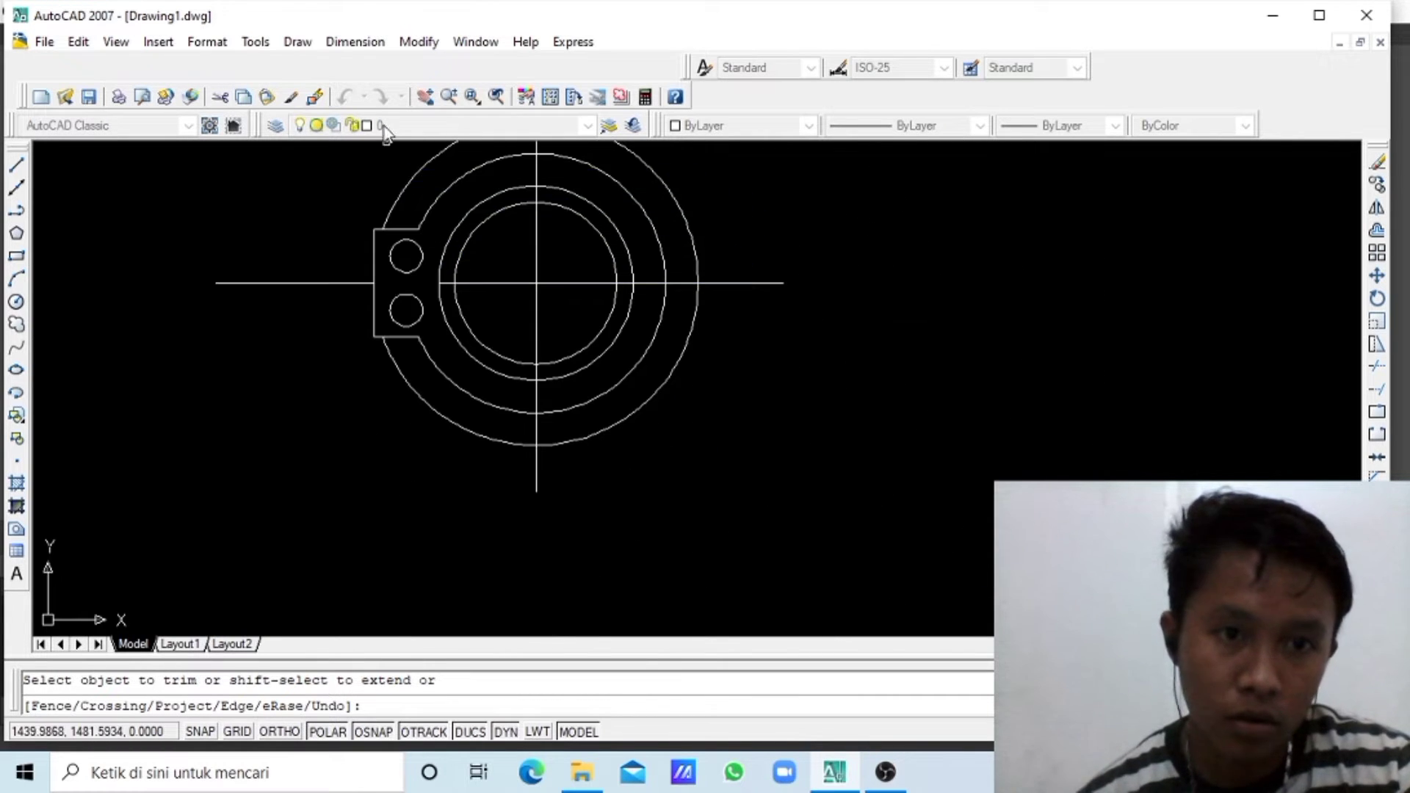
- Trim the radius 60 outermost circle's upper-left and lower-right arcs
{"action": "left_click", "coordinate": [426, 97]}
{"action": "left_click_drag", "start_coordinate": [441, 230], "coordinate": [378, 292]}
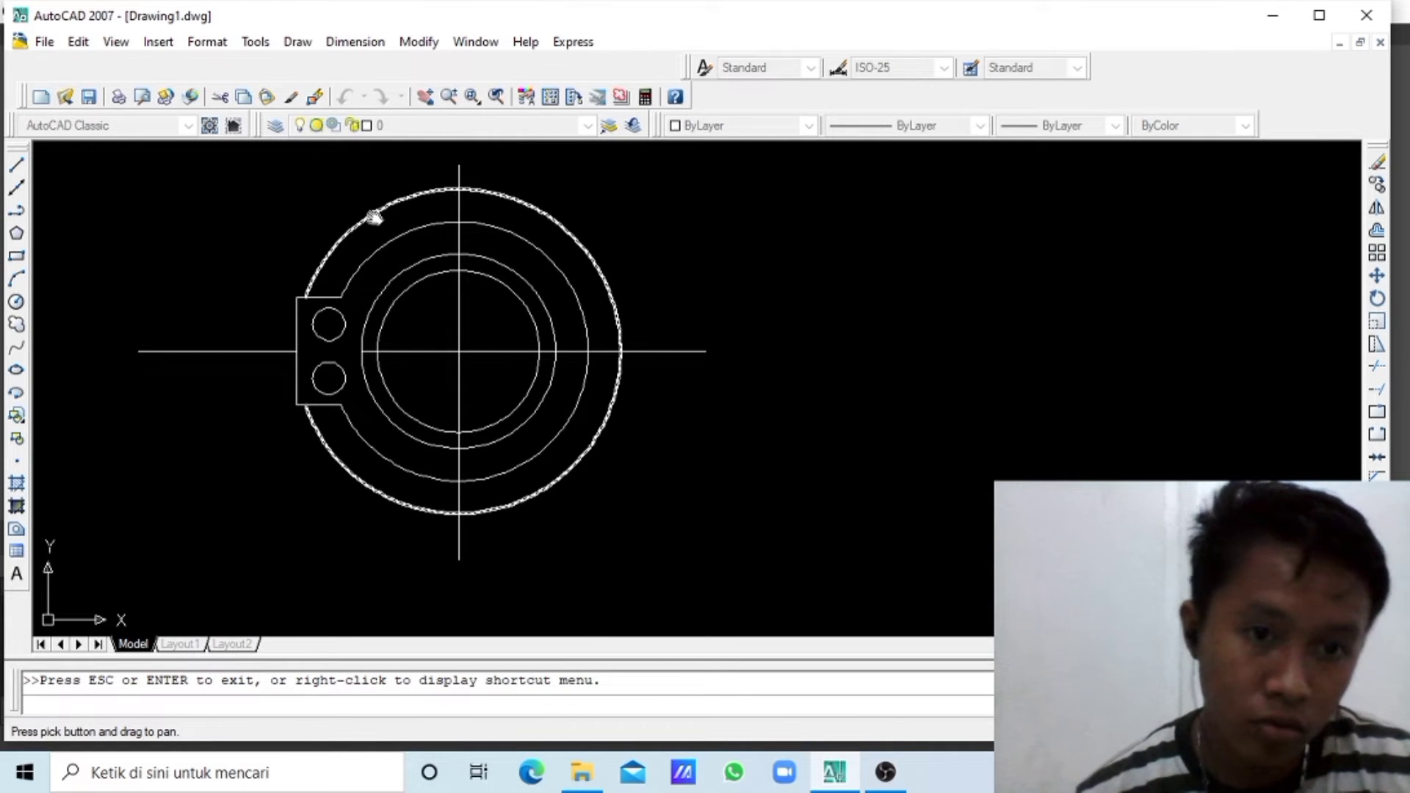
{"action": "key", "text": "Escape"}
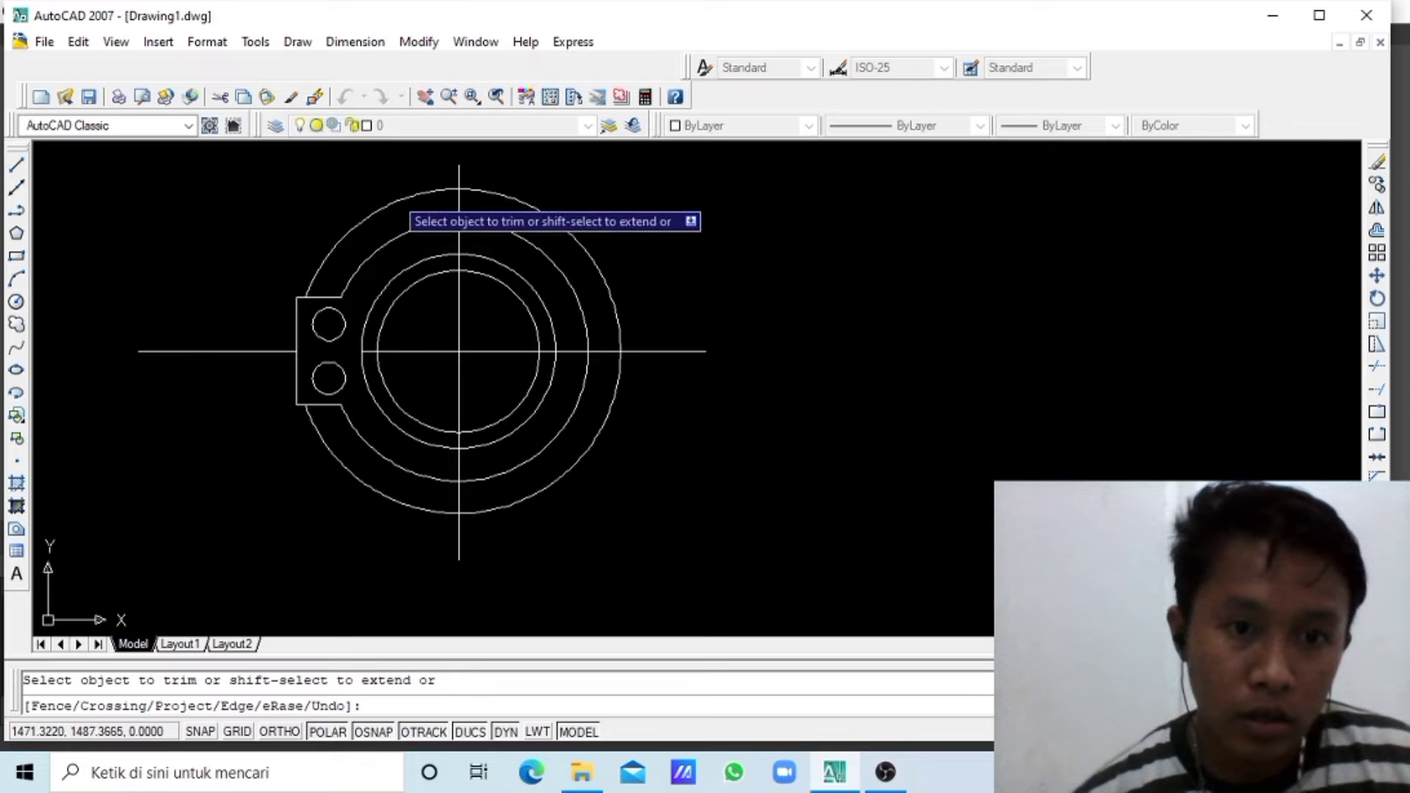
{"action": "left_click", "coordinate": [397, 198]}
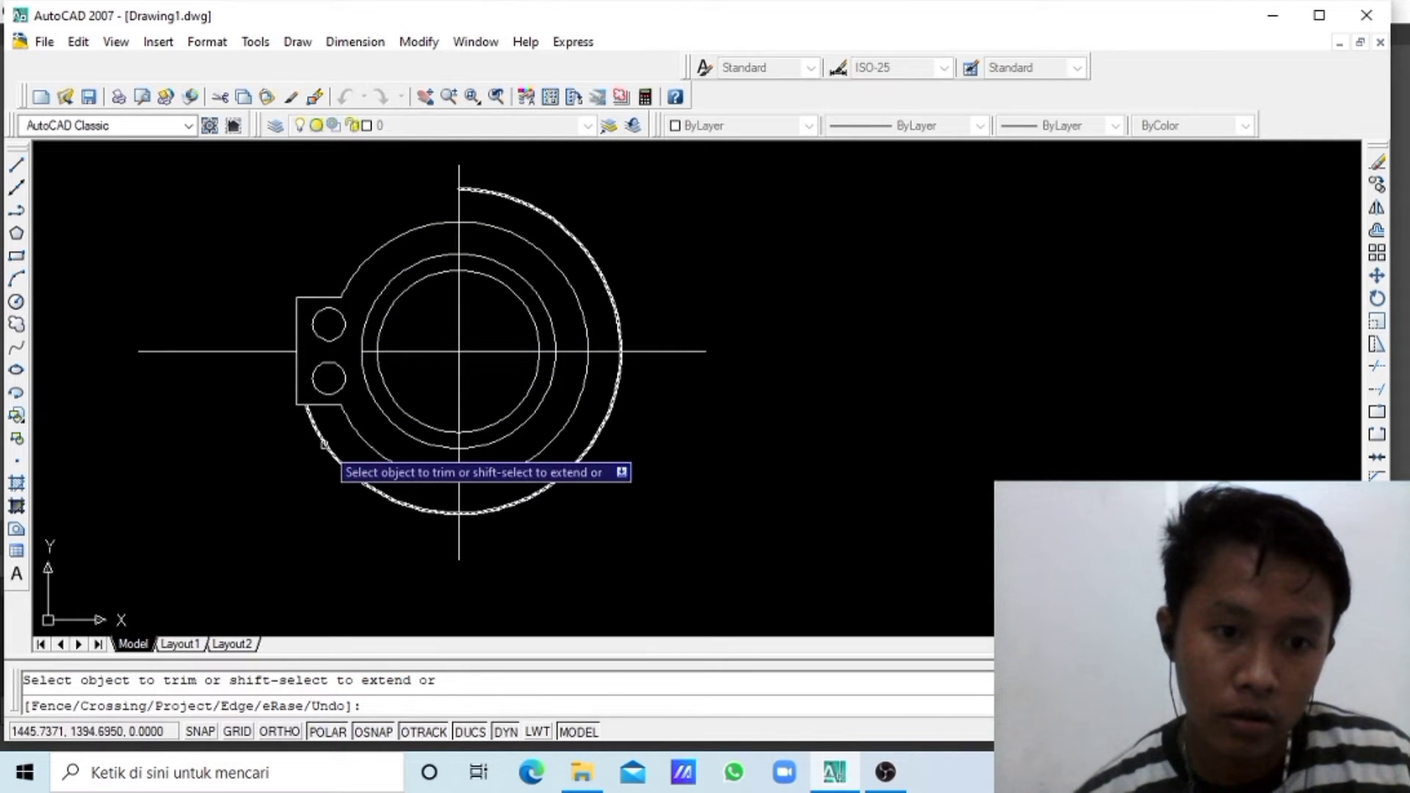
{"action": "left_click", "coordinate": [523, 494]}
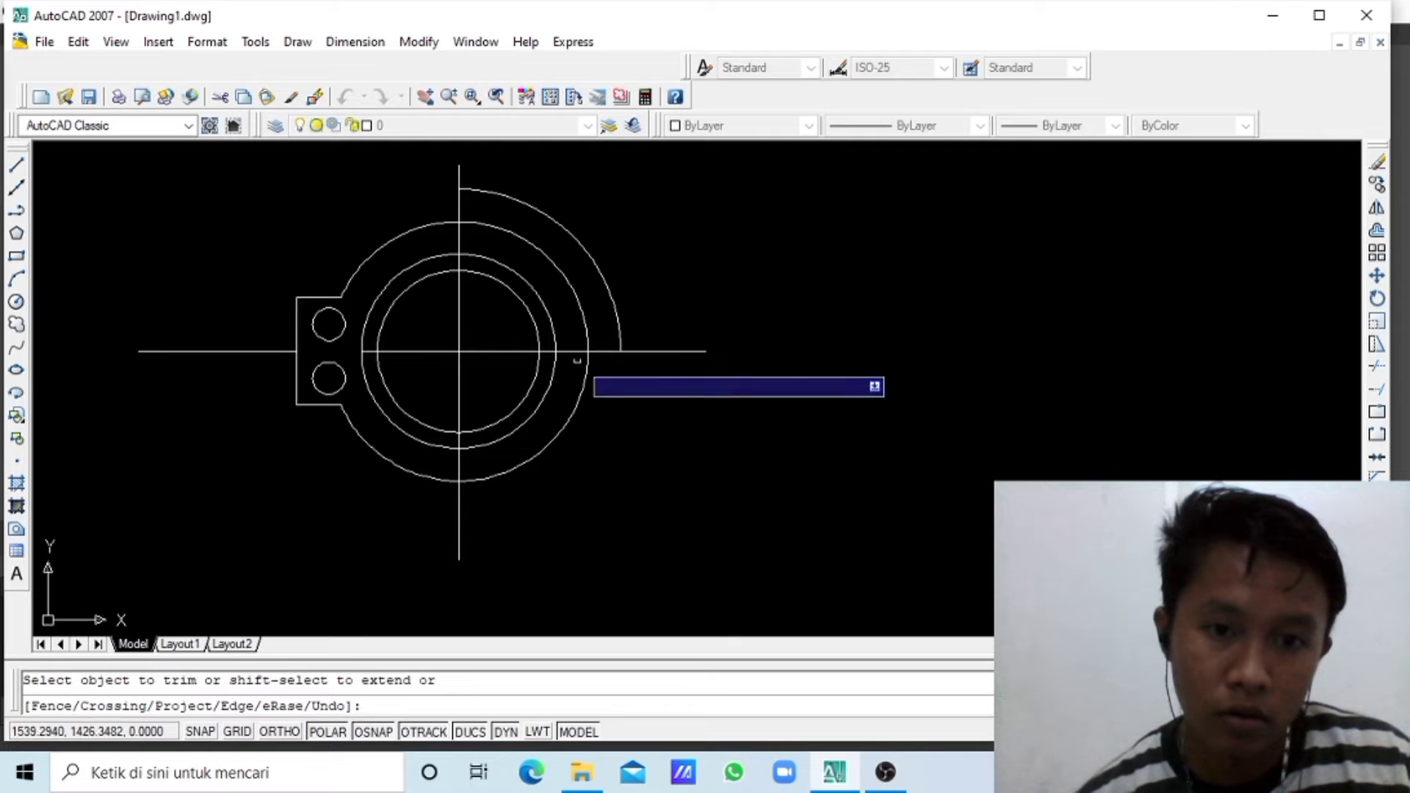
{"action": "right_click", "coordinate": [599, 266]}
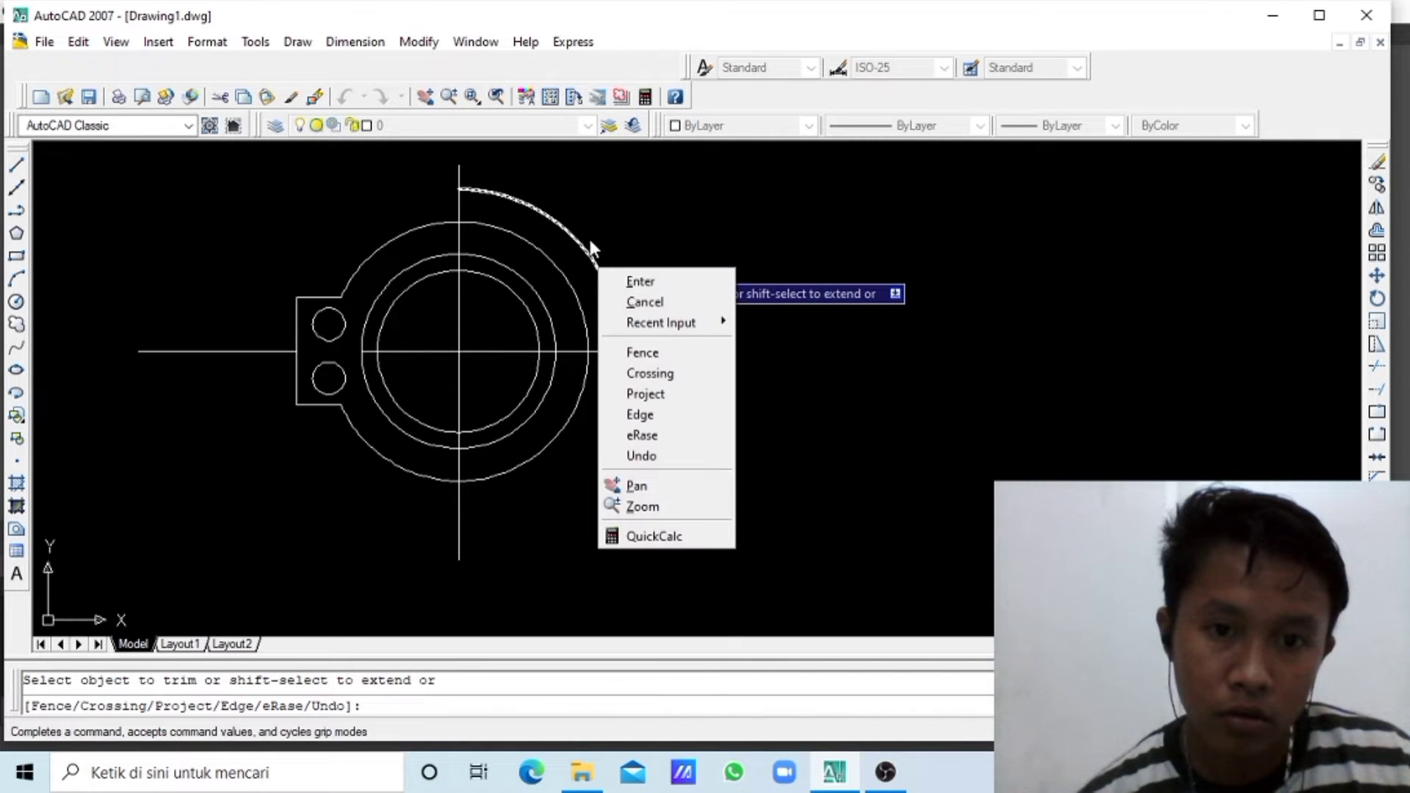
{"action": "left_click", "coordinate": [601, 263]}
{"action": "key", "text": "Escape"}
- Cut the leftover upper-right arc of the outermost circle
{"action": "left_click", "coordinate": [576, 233]}
{"action": "right_click", "coordinate": [582, 251]}
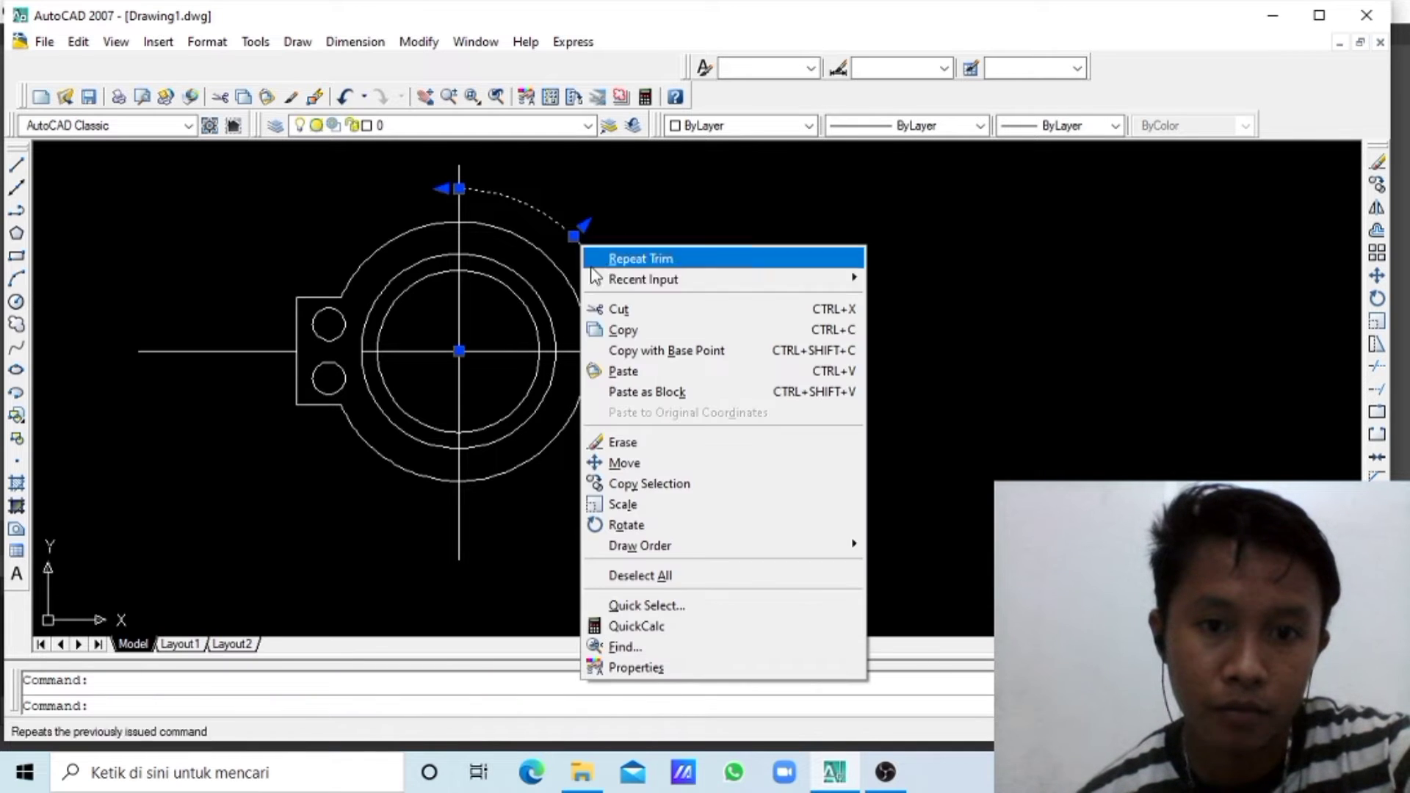
{"action": "left_click", "coordinate": [620, 309]}
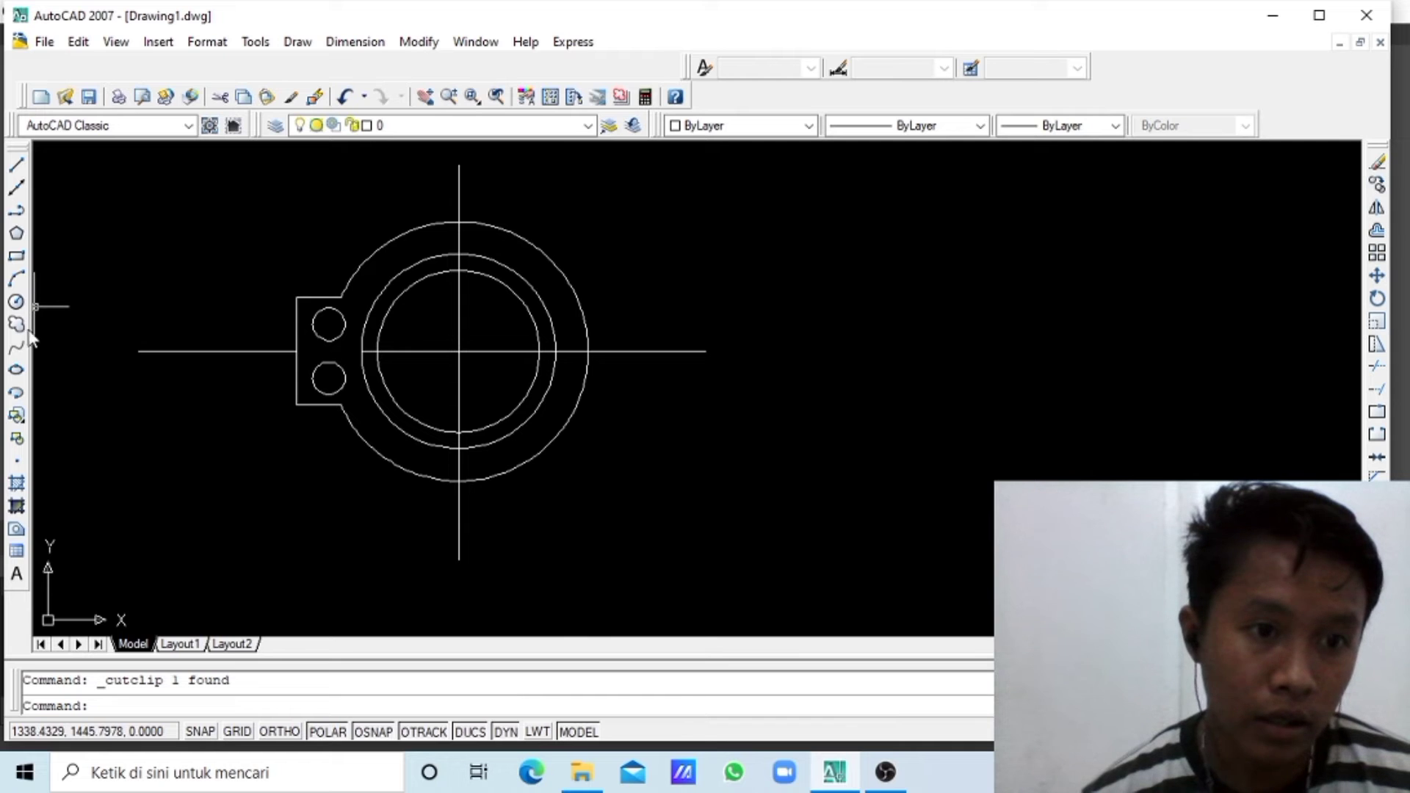
- Draw a radius 12 circle centred on the ring's bottom point
{"action": "left_click", "coordinate": [17, 303]}
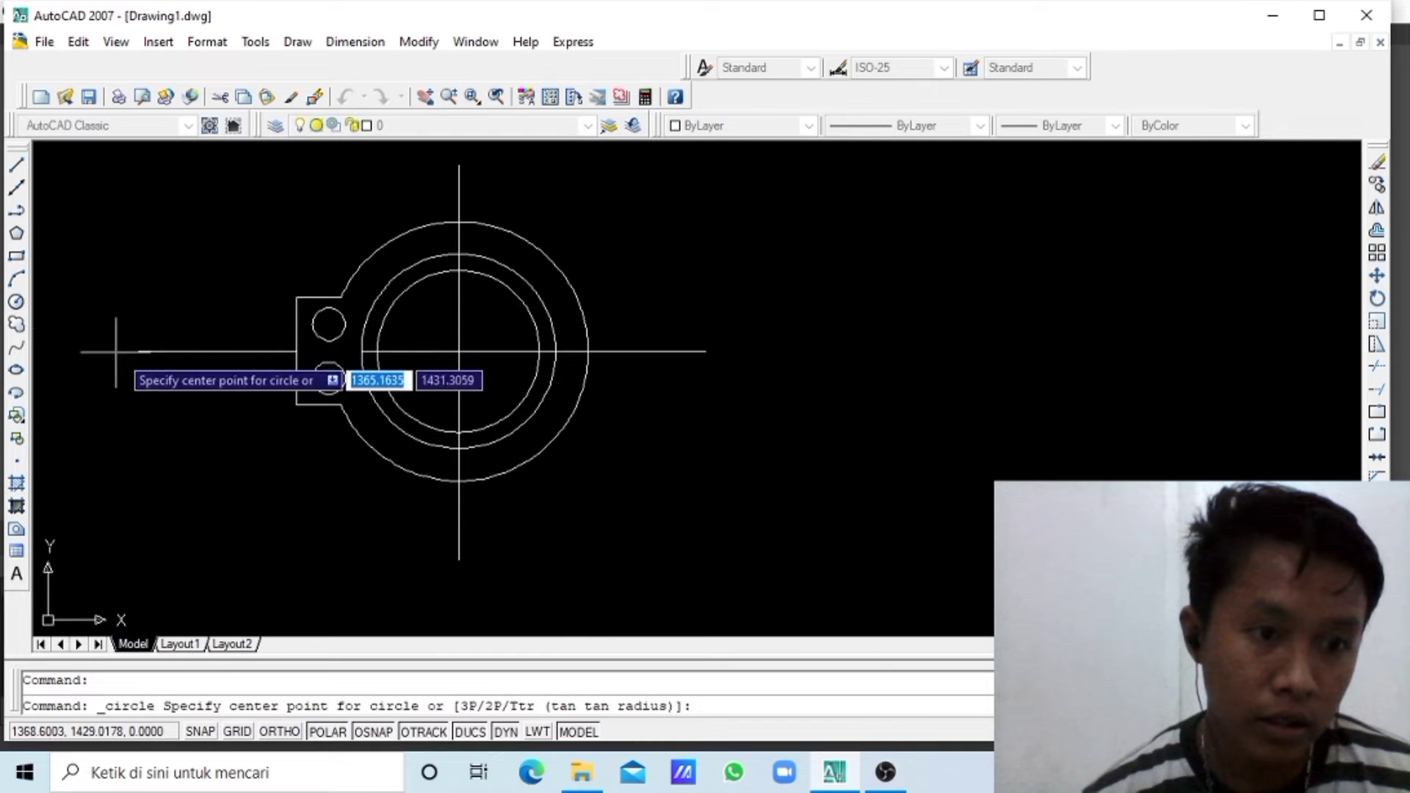
{"action": "left_click", "coordinate": [458, 481]}
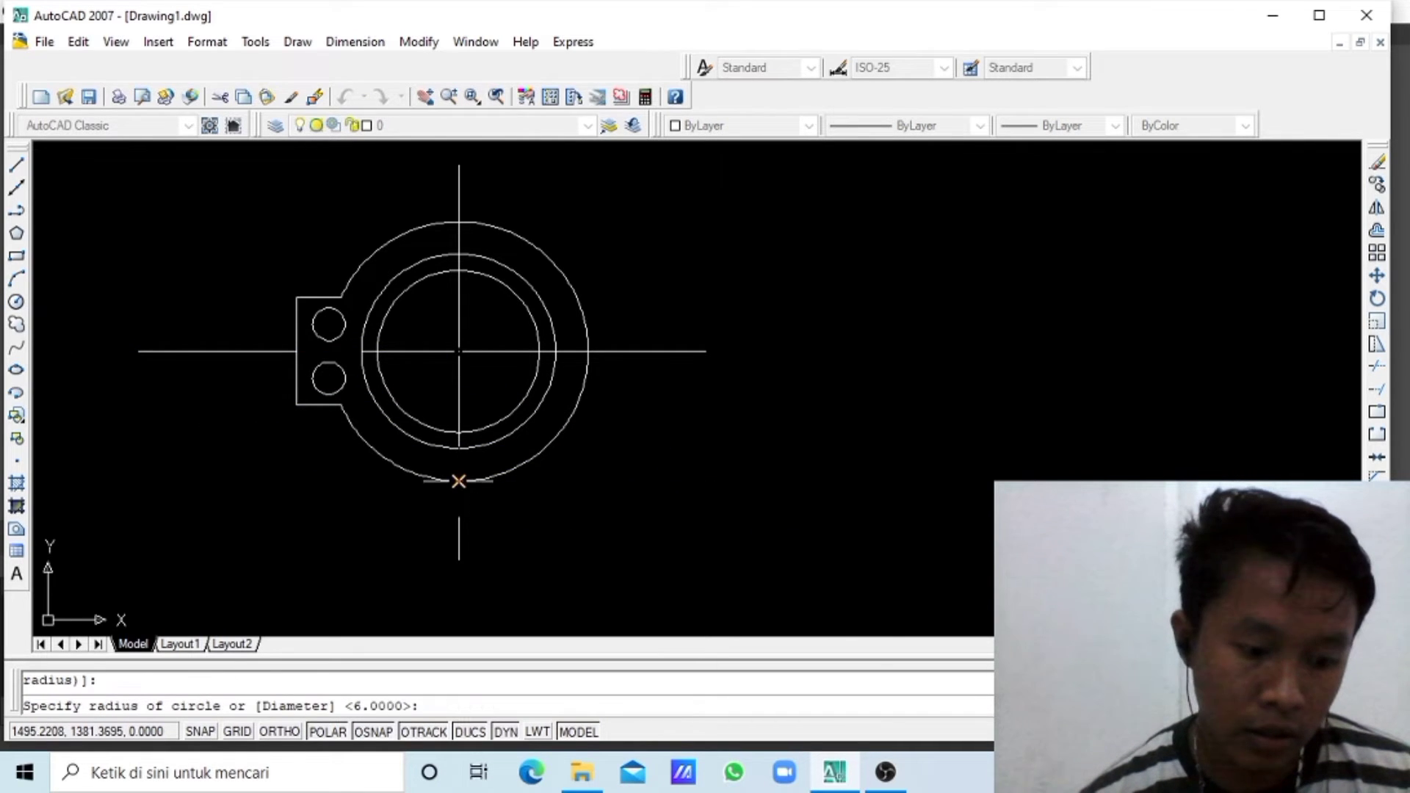
{"action": "type", "text": "12"}
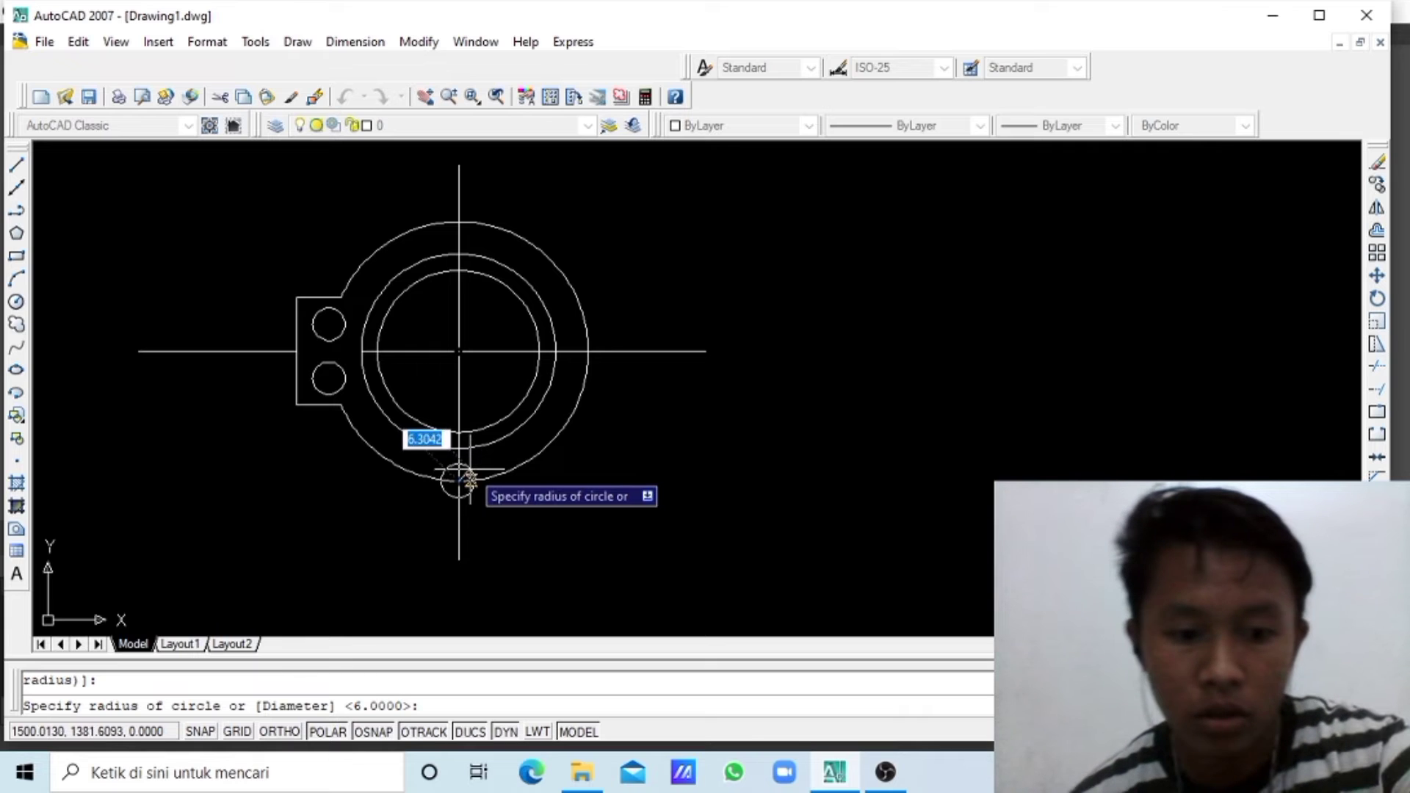
{"action": "key", "text": "Return"}
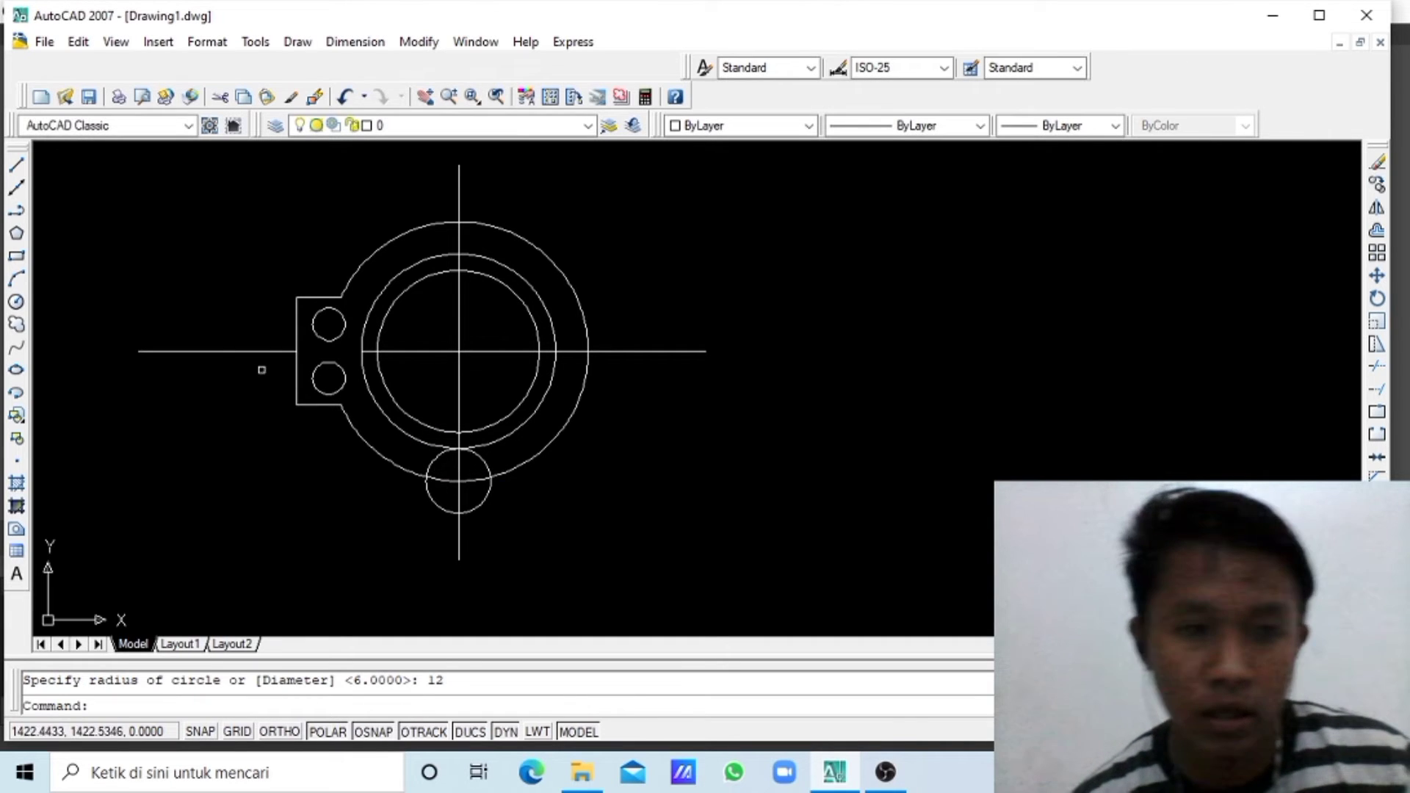
- Add a concentric radius 6 hole inside the bottom lug circle
{"action": "left_click", "coordinate": [17, 304]}
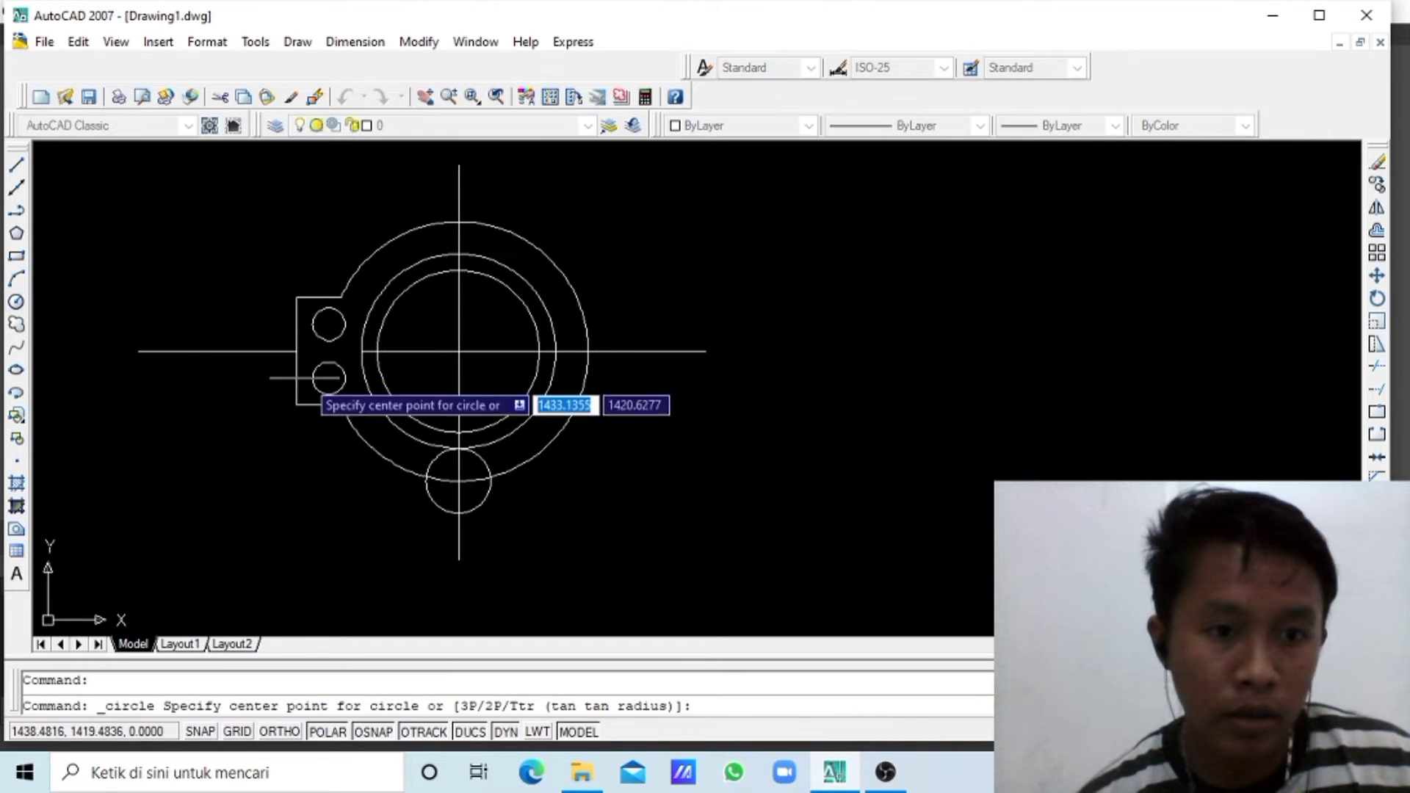
{"action": "left_click", "coordinate": [458, 481]}
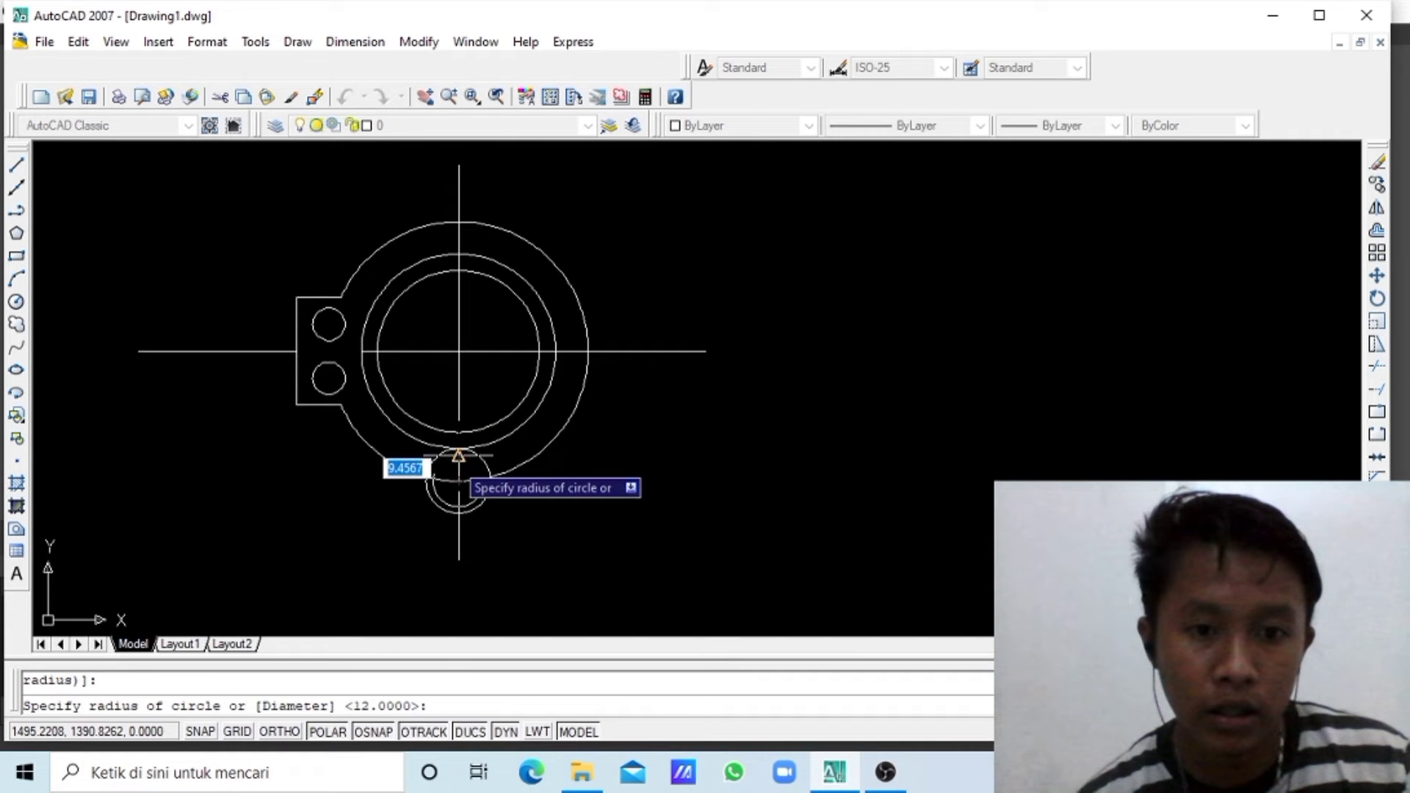
{"action": "type", "text": "6"}
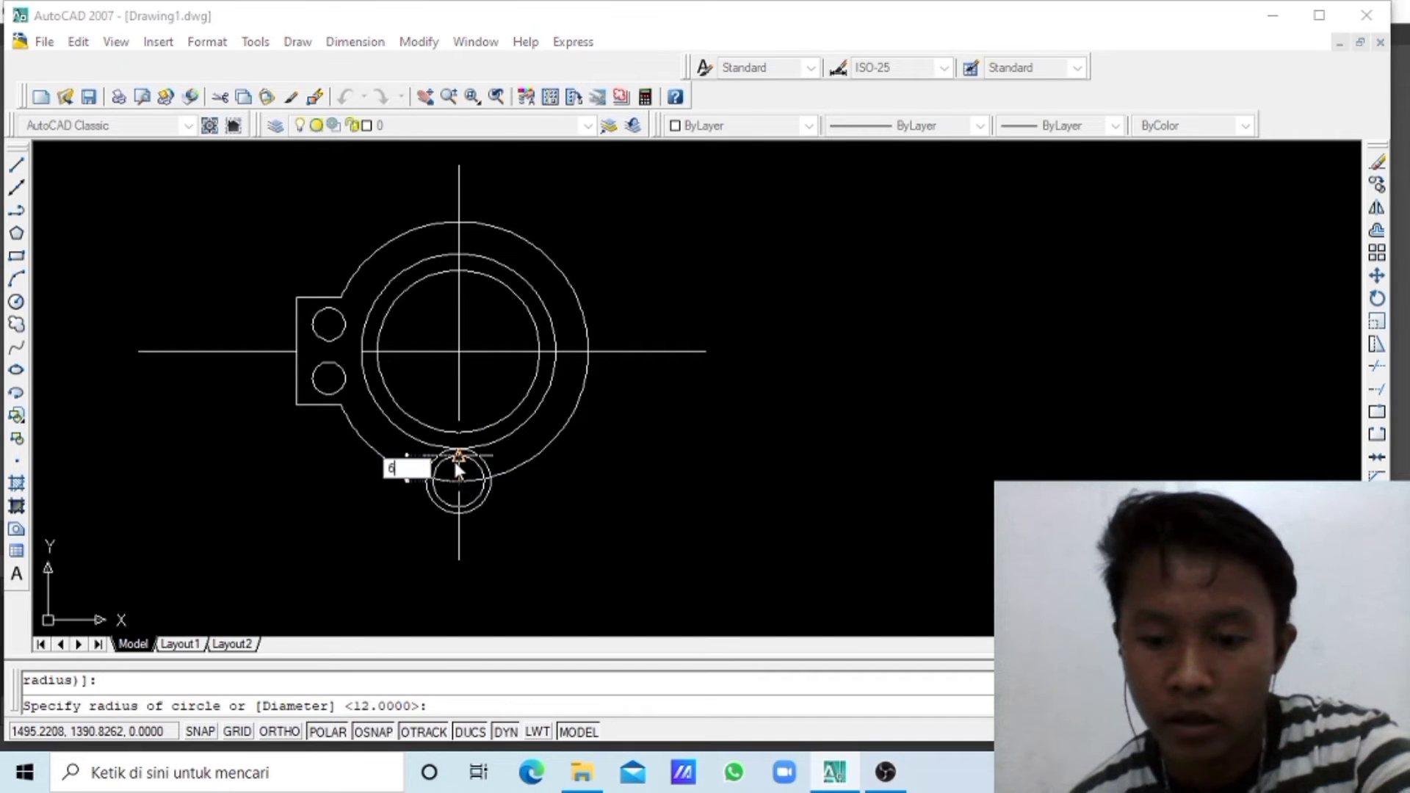
{"action": "key", "text": "Return"}
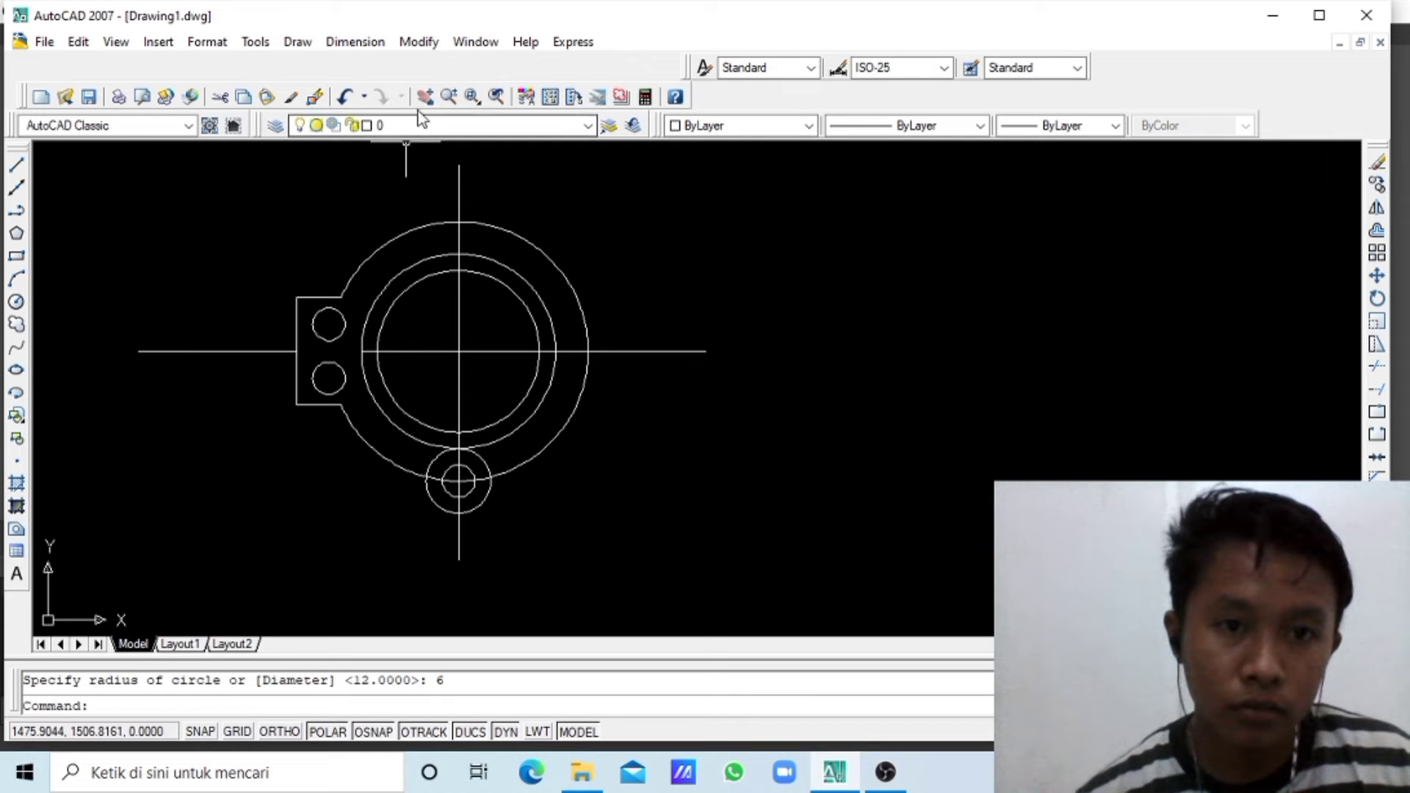
- Pan and zoom to frame the bottom lug where it meets the ring
{"action": "key", "text": "Escape"}
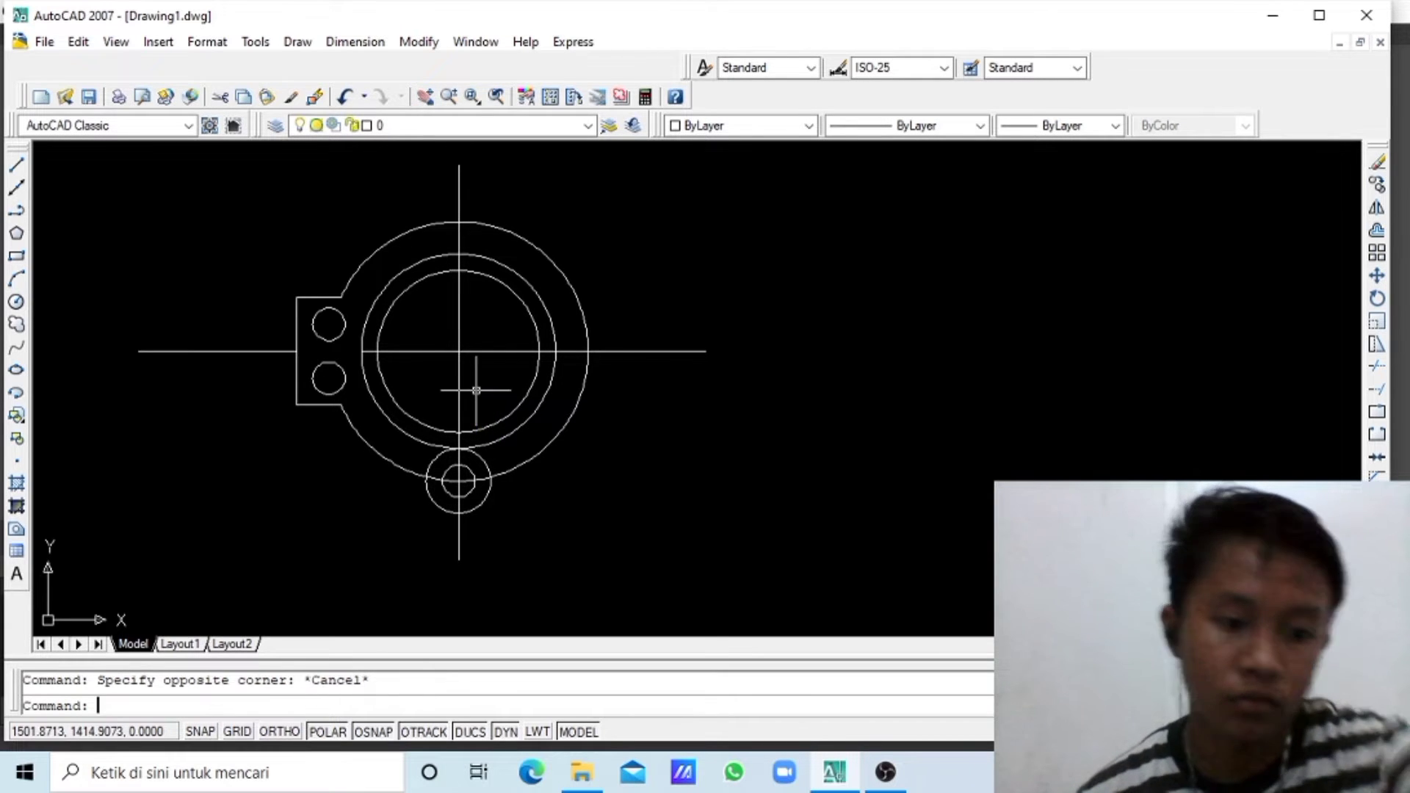
{"action": "left_click", "coordinate": [424, 96]}
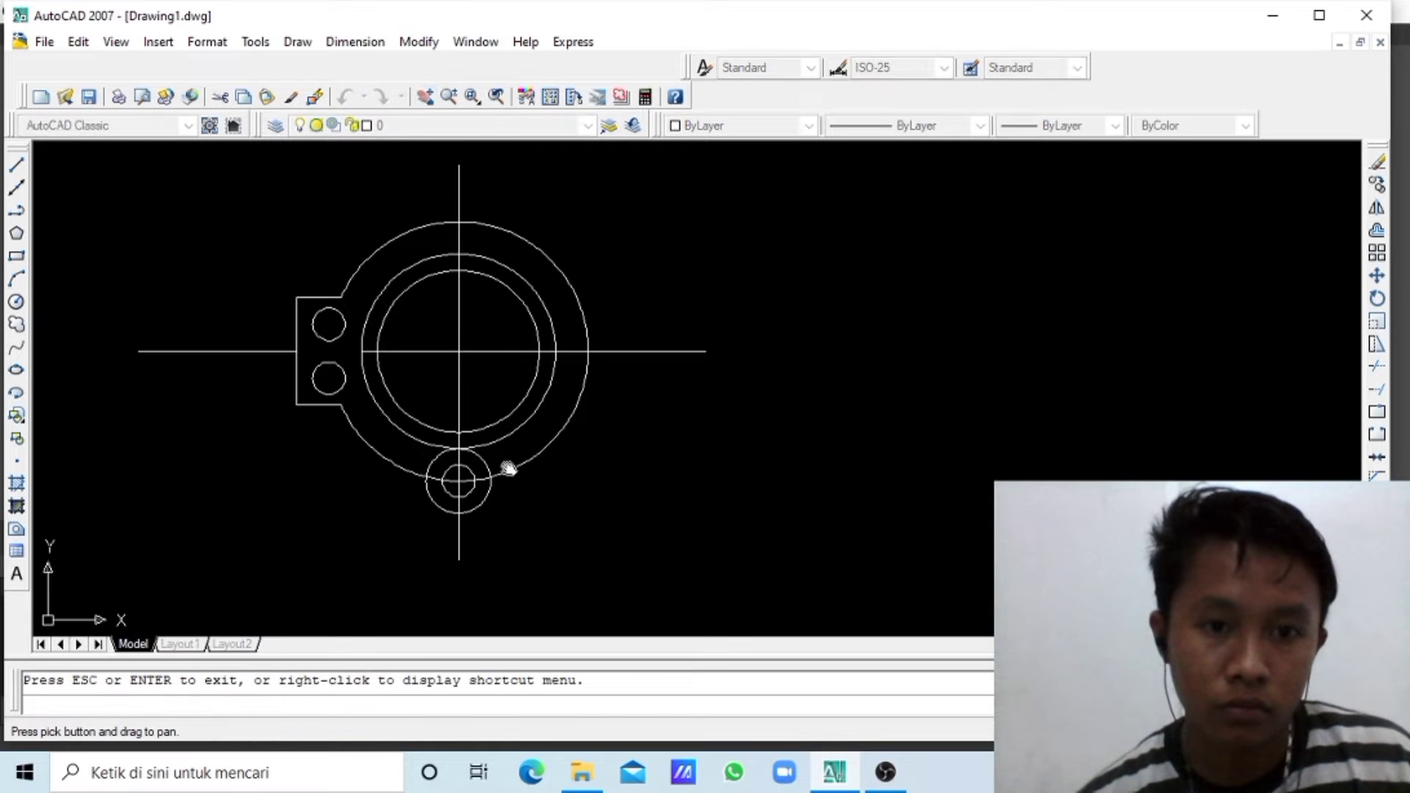
{"action": "left_click_drag", "start_coordinate": [504, 465], "coordinate": [476, 416]}
{"action": "scroll", "coordinate": [488, 418], "scroll_direction": "down", "scroll_amount": 2}
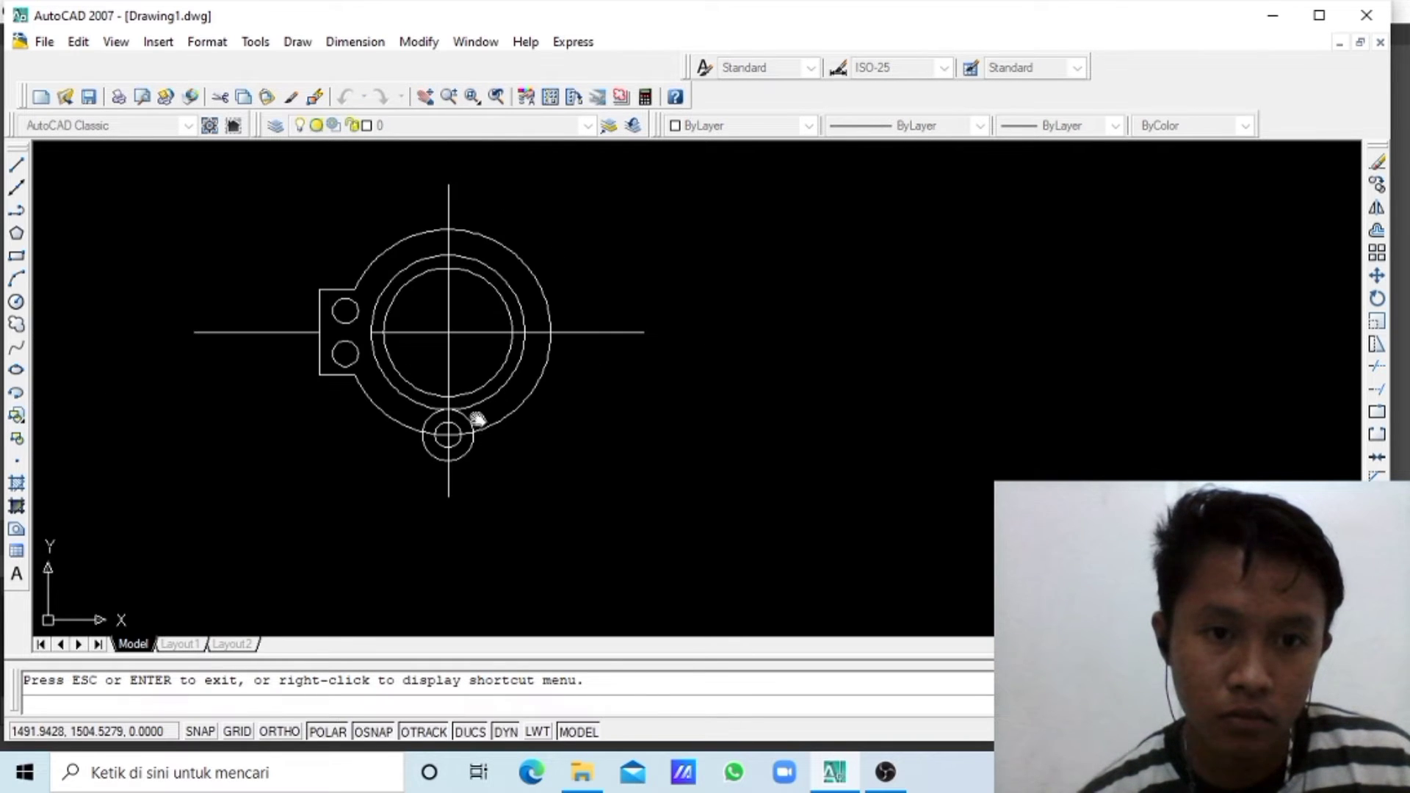
{"action": "scroll", "coordinate": [441, 400], "scroll_direction": "up", "scroll_amount": 1}
{"action": "scroll", "coordinate": [466, 365], "scroll_direction": "up", "scroll_amount": 1}
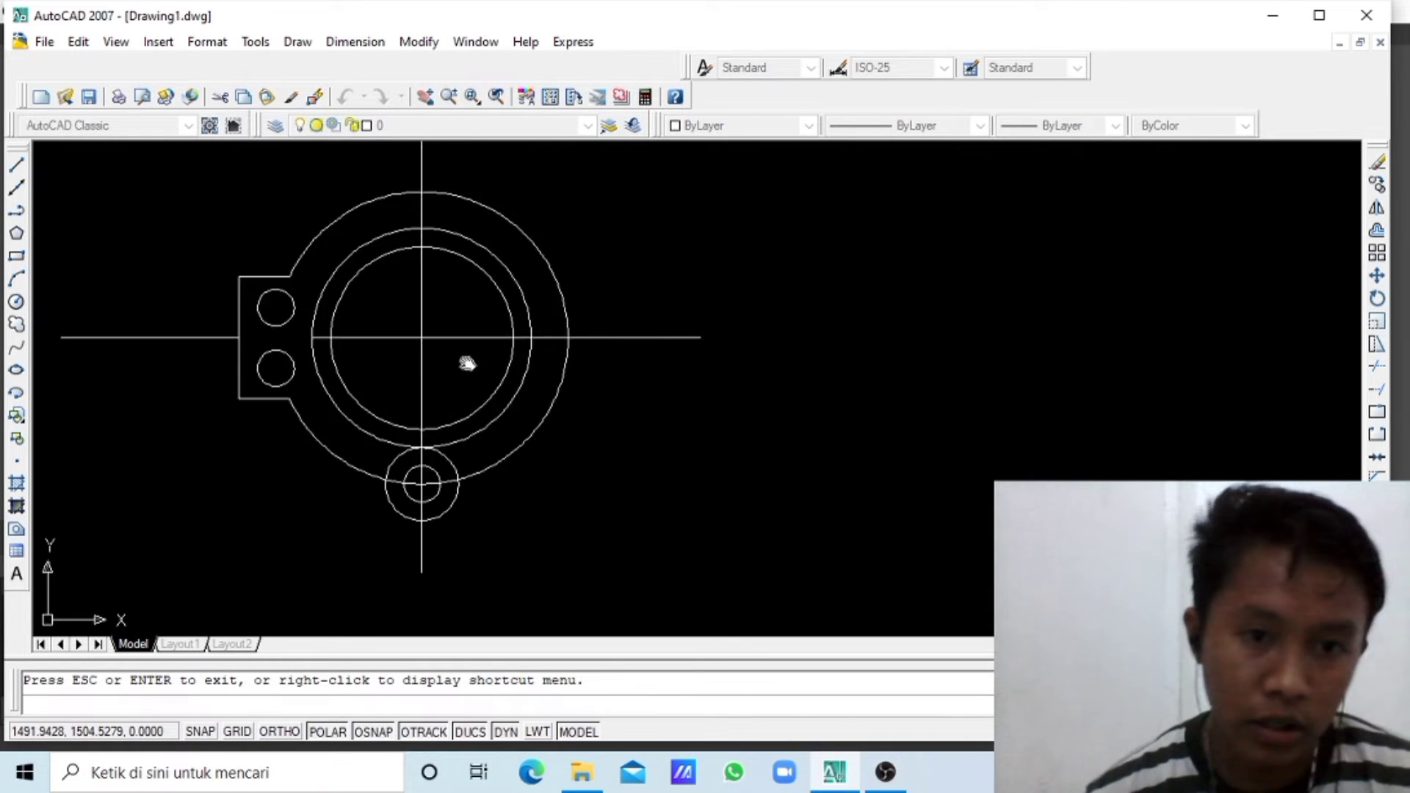
{"action": "scroll", "coordinate": [466, 365], "scroll_direction": "up", "scroll_amount": 1}
{"action": "left_click_drag", "start_coordinate": [466, 365], "coordinate": [529, 284]}
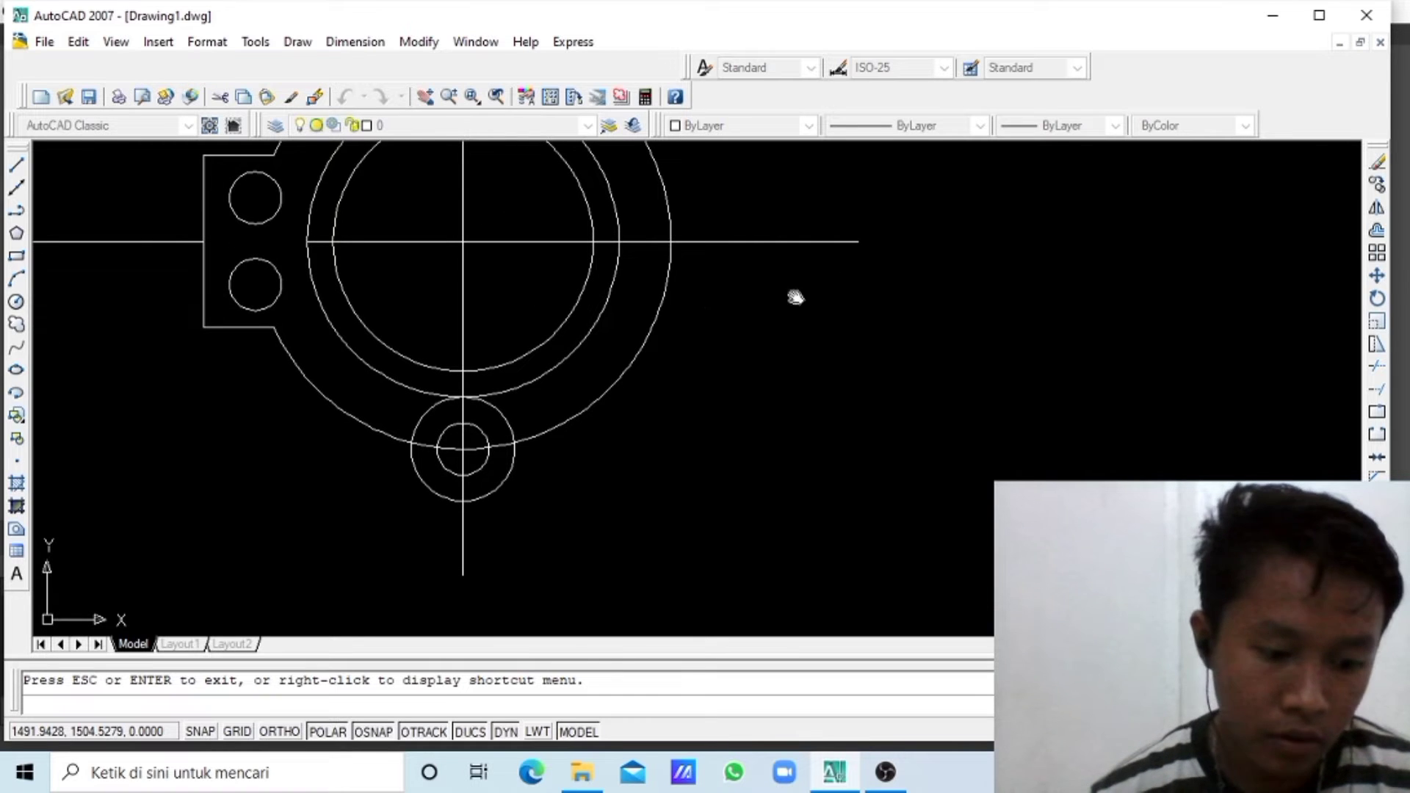
- Trim the lug circle's arc inside the ring and the ring arc inside the bottom lug
{"action": "left_click", "coordinate": [1377, 369]}
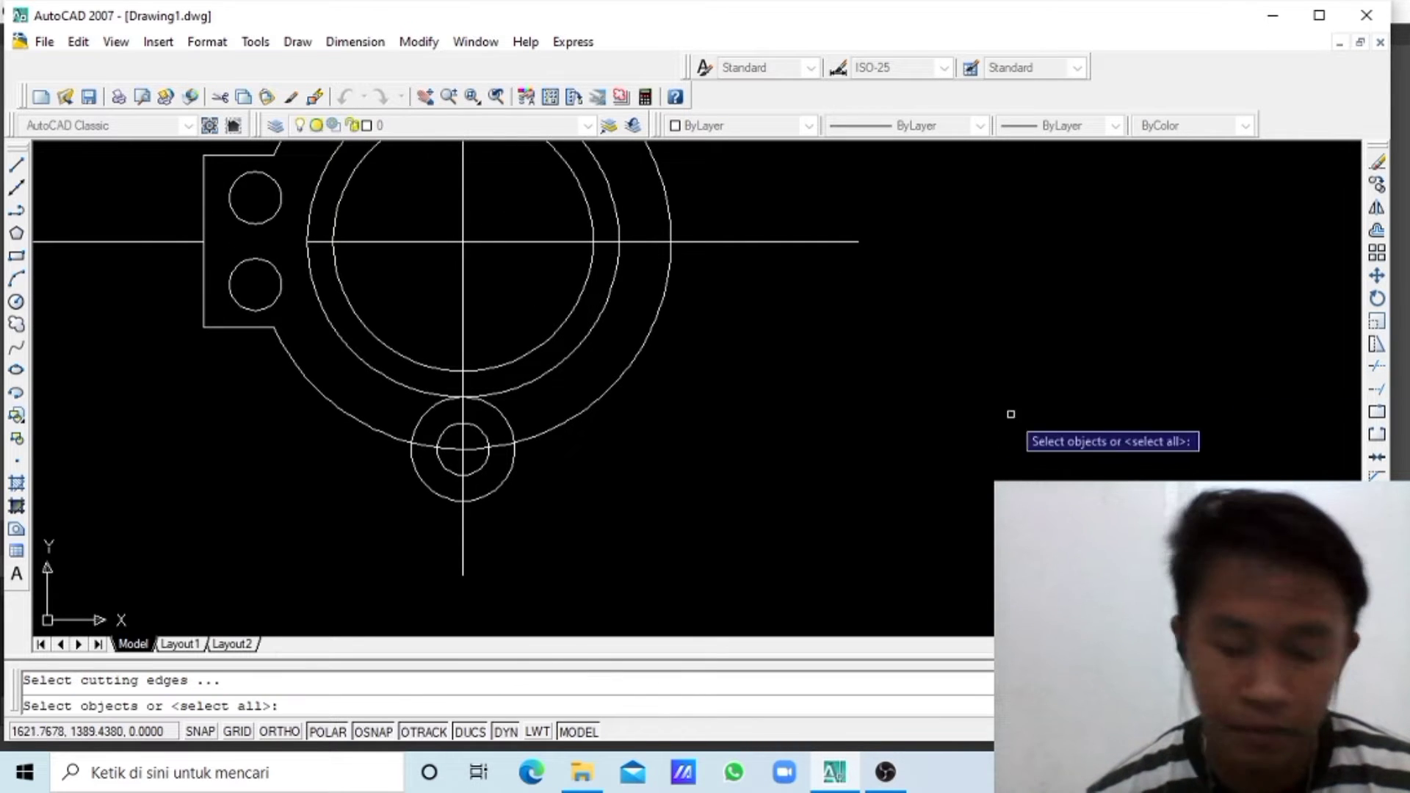
{"action": "left_click", "coordinate": [505, 419]}
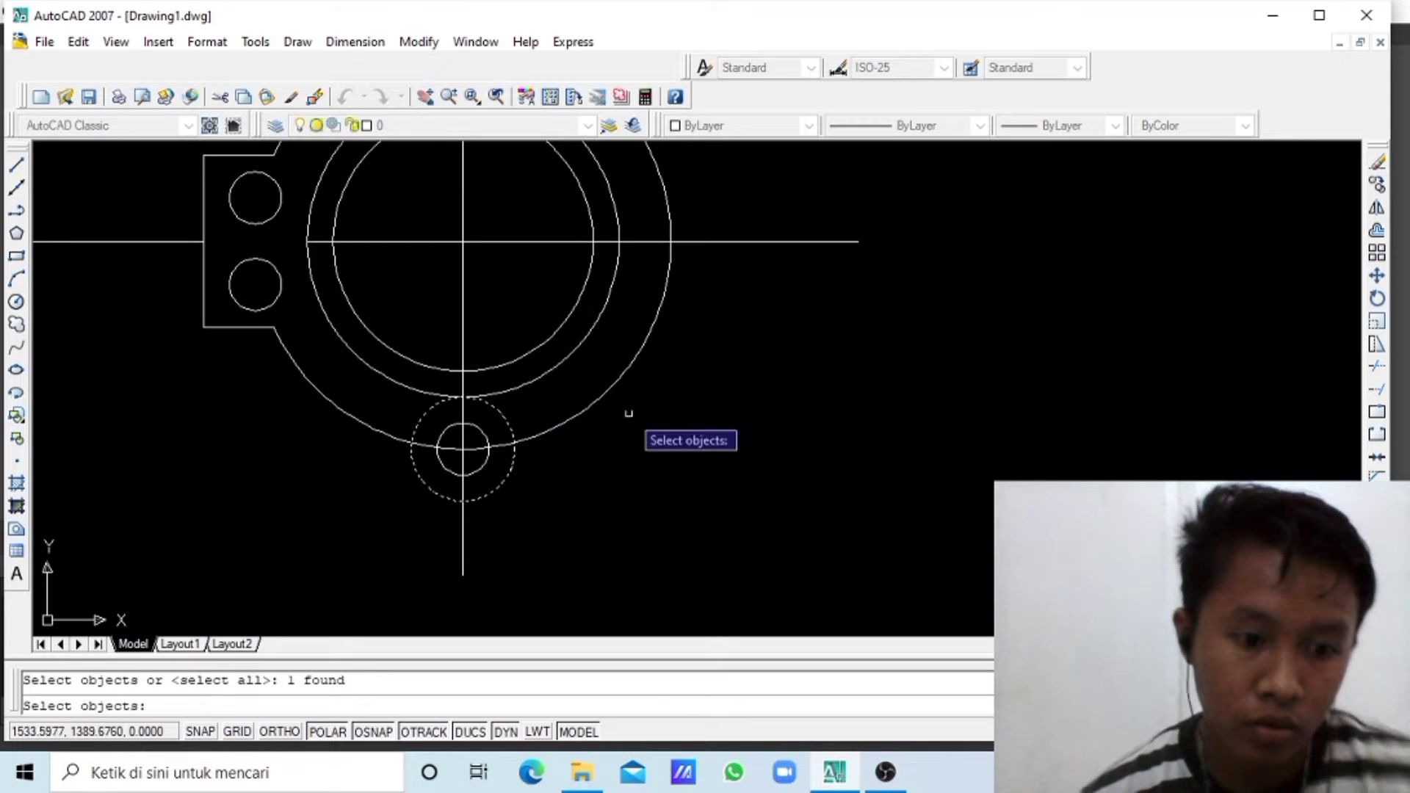
{"action": "key", "text": "Escape"}
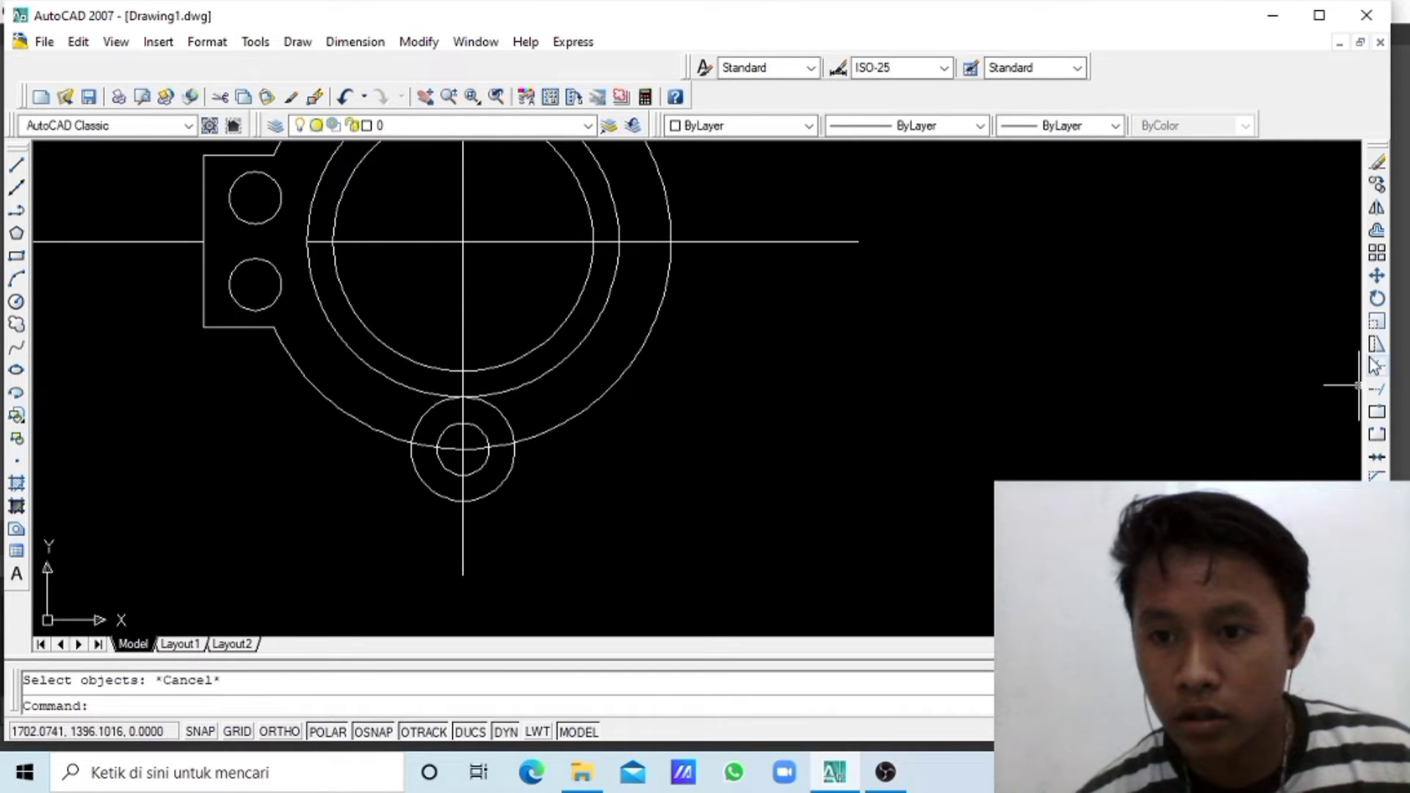
{"action": "left_click", "coordinate": [1376, 370]}
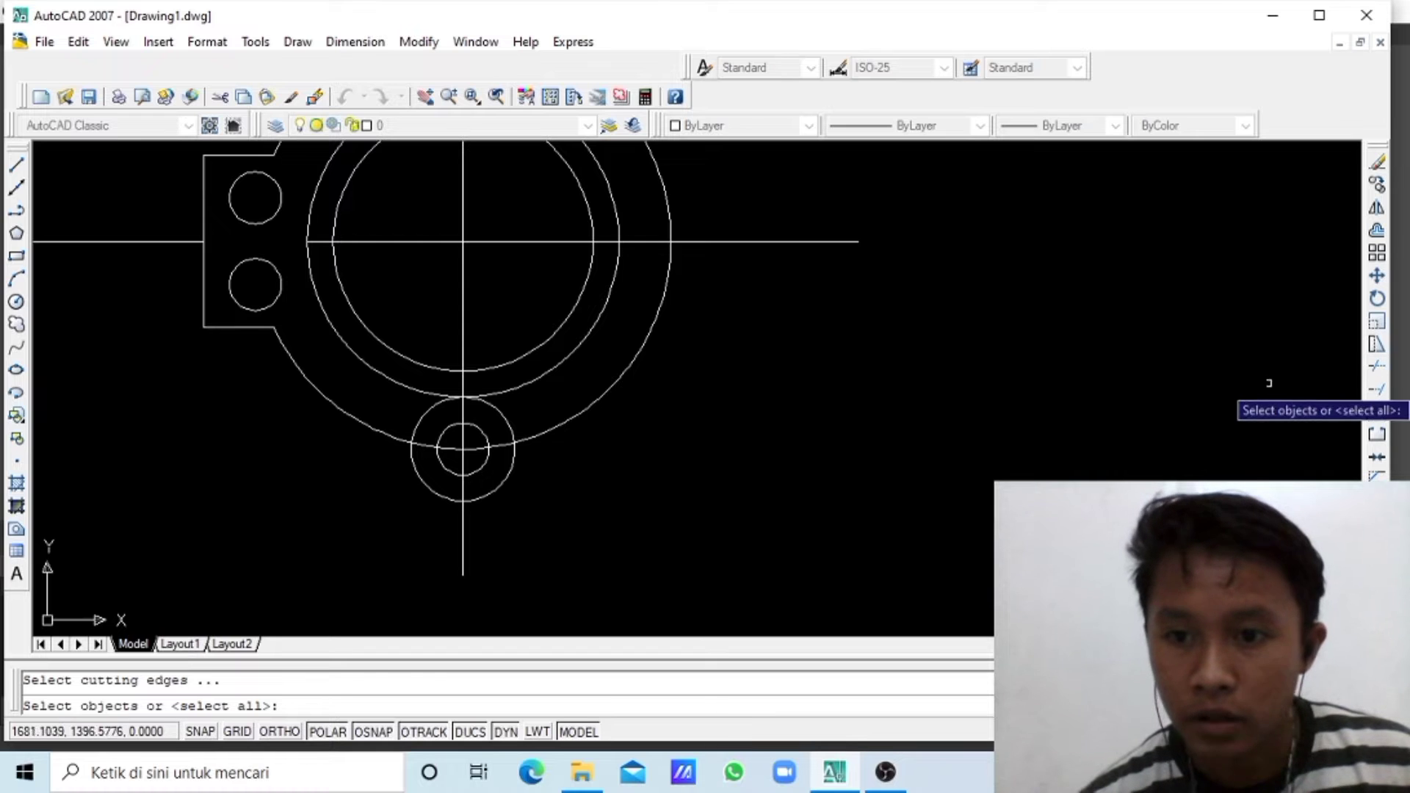
{"action": "key", "text": "Return"}
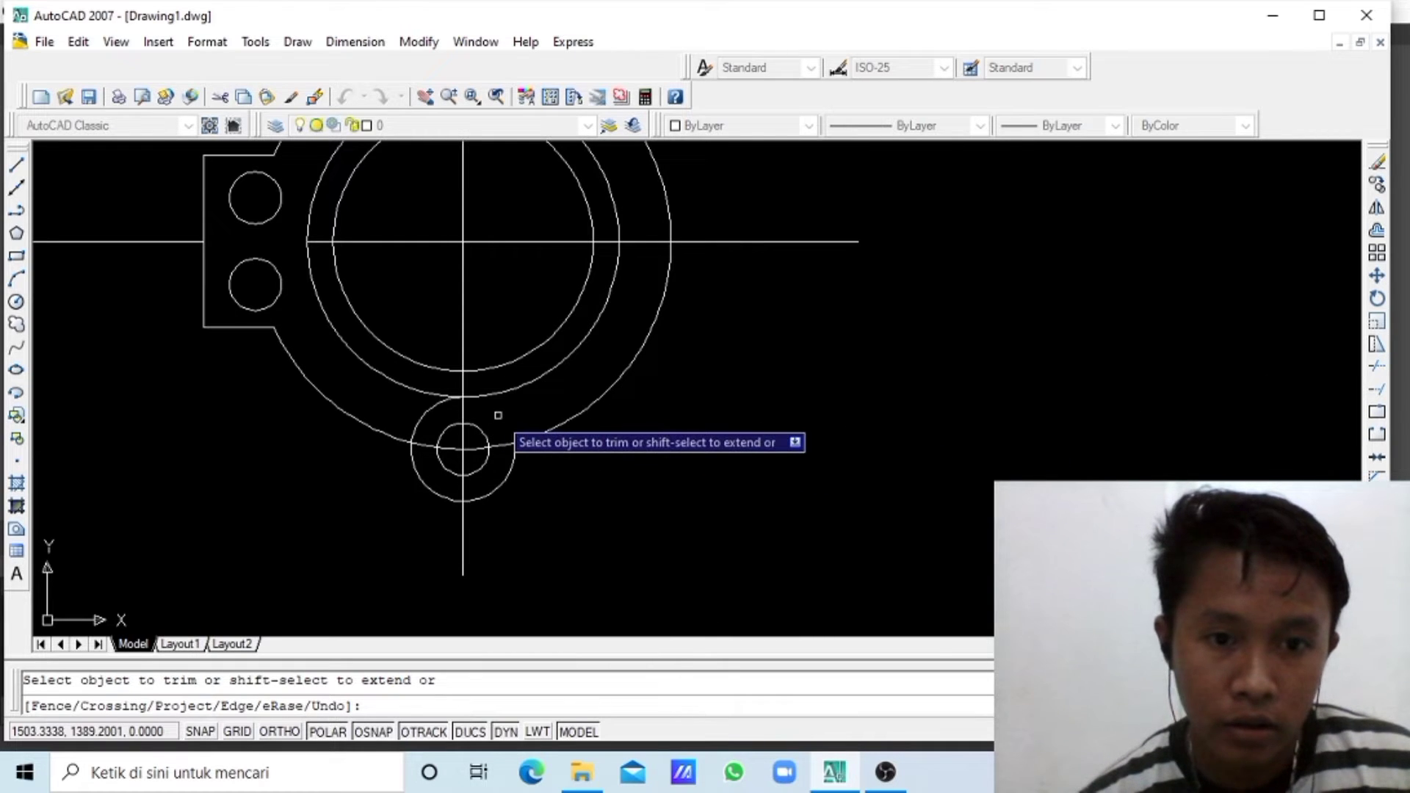
{"action": "left_click", "coordinate": [435, 409]}
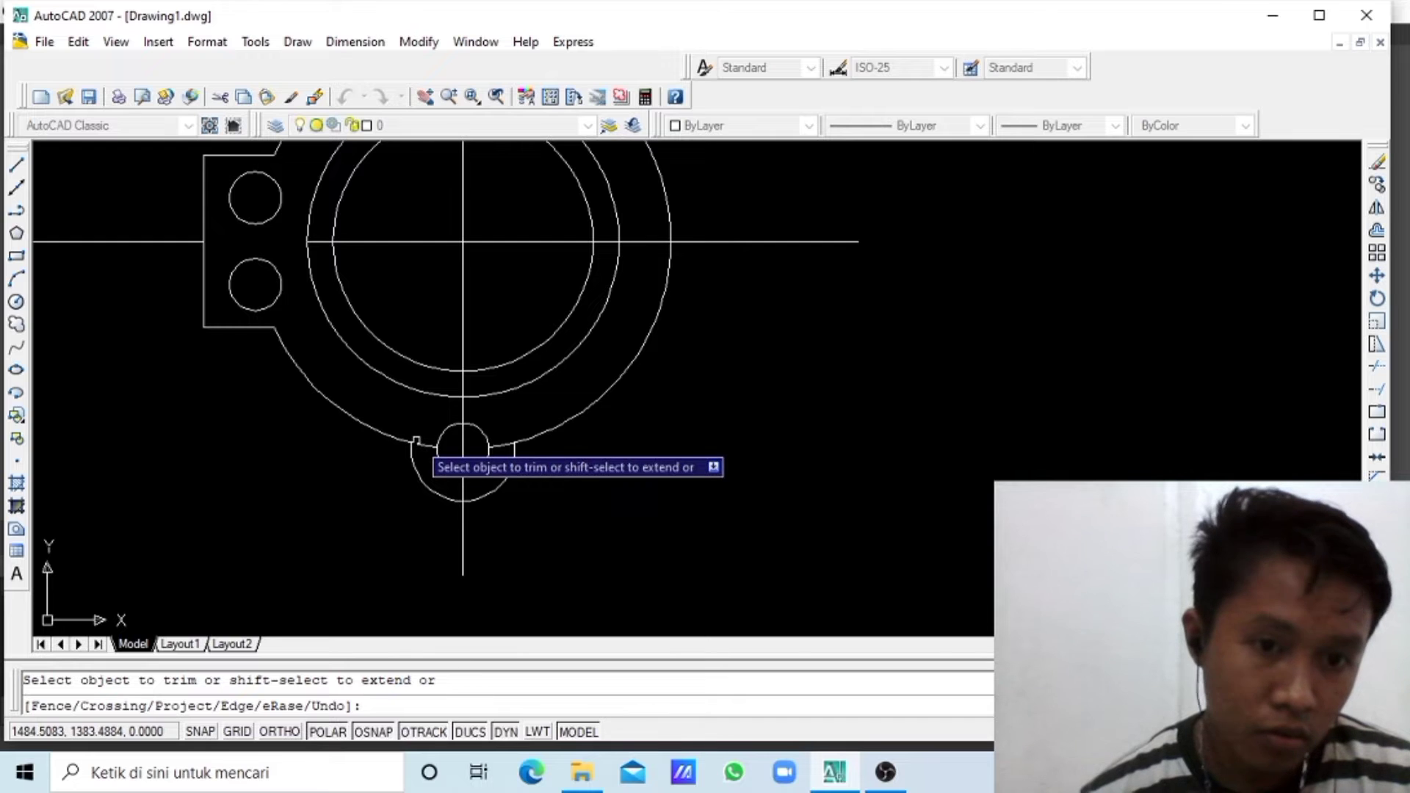
{"action": "left_click", "coordinate": [422, 442]}
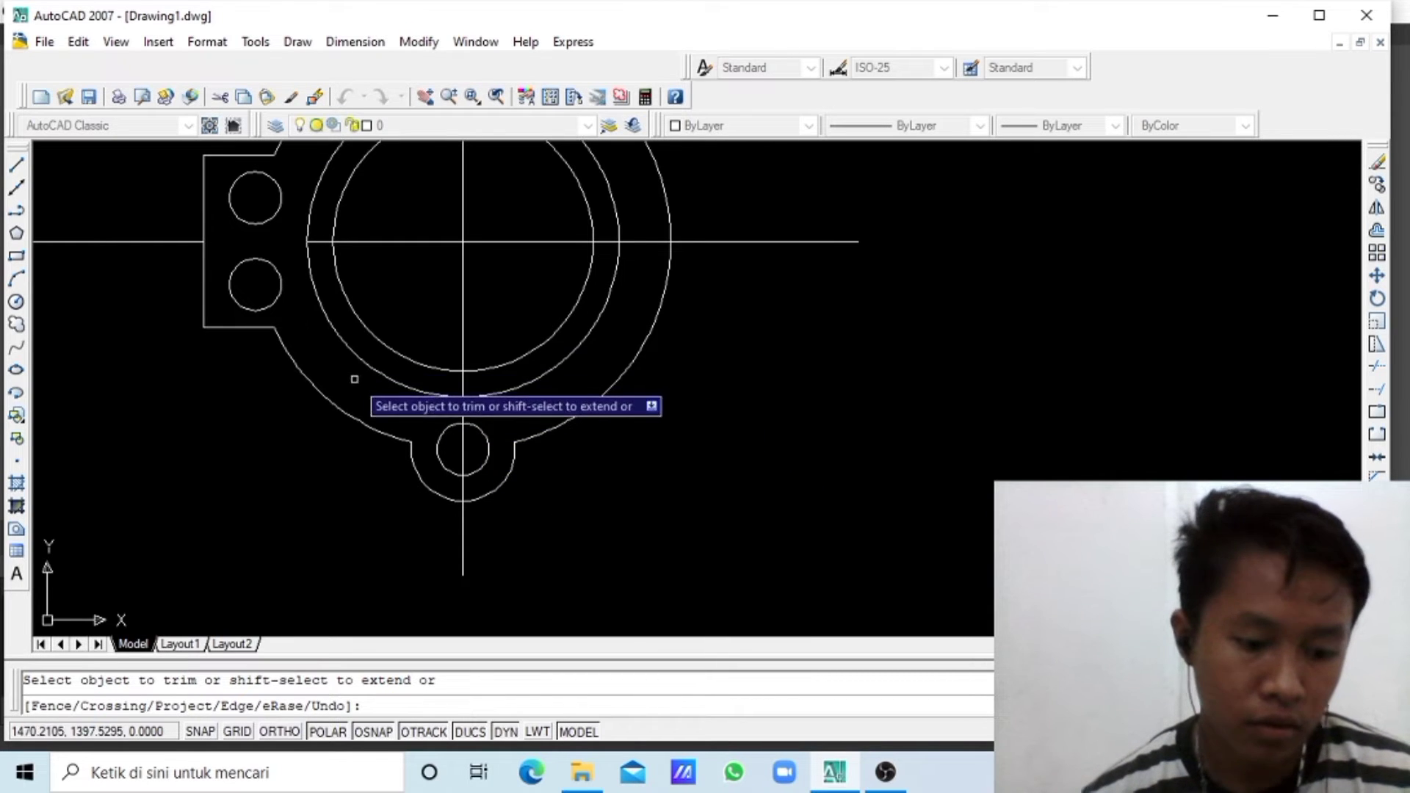
- Draw a horizontal line through the bottom hole's centre across the lug
{"action": "left_click", "coordinate": [17, 165]}
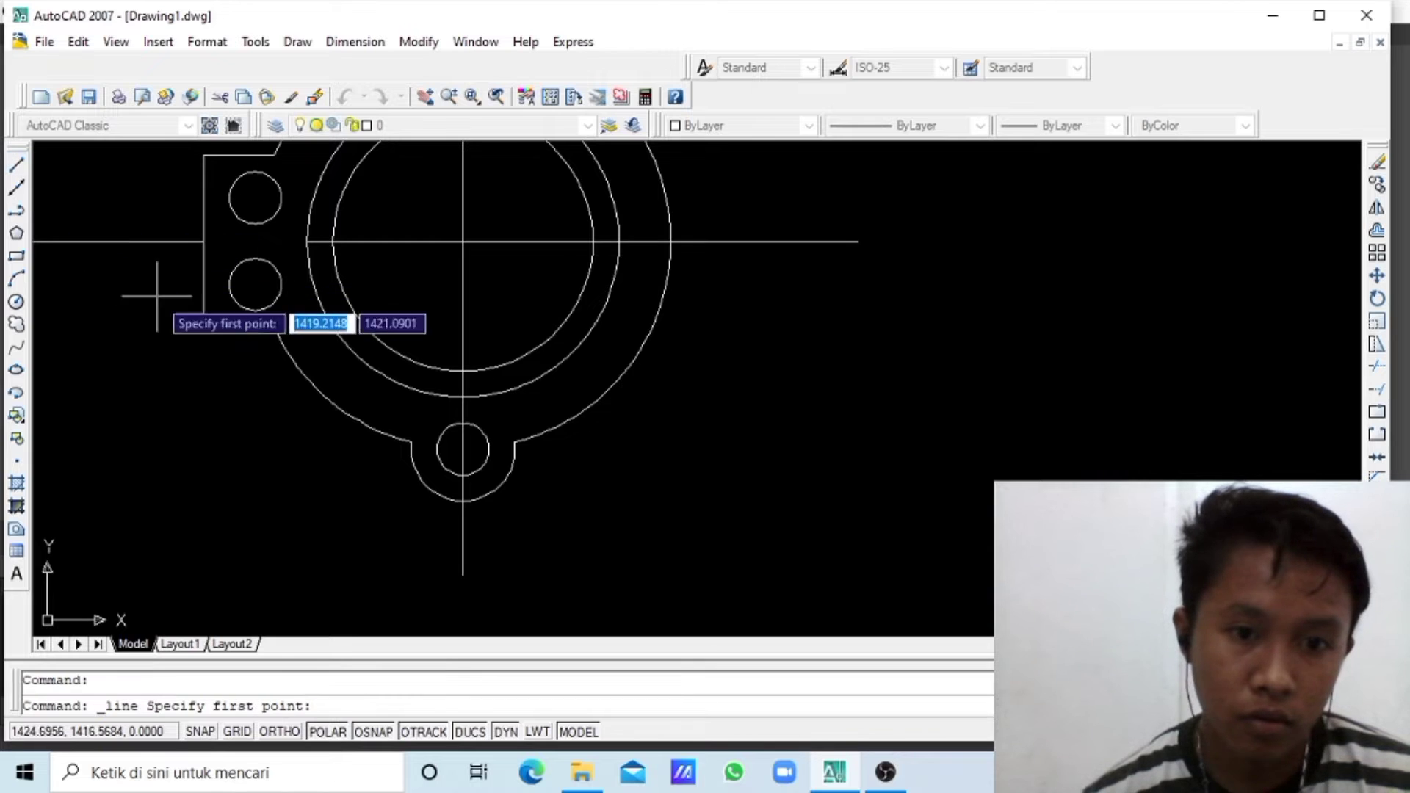
{"action": "left_click", "coordinate": [462, 449]}
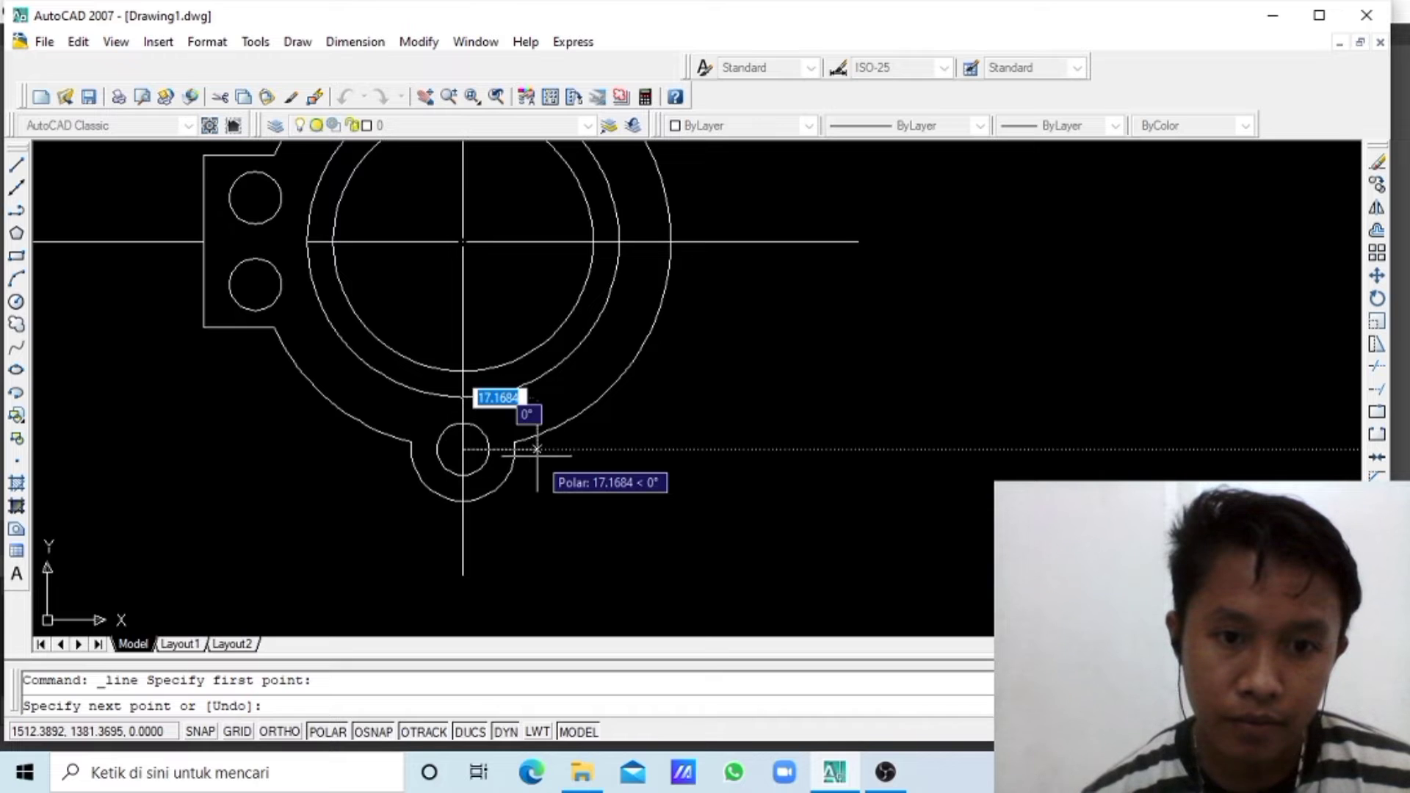
{"action": "left_click", "coordinate": [502, 449]}
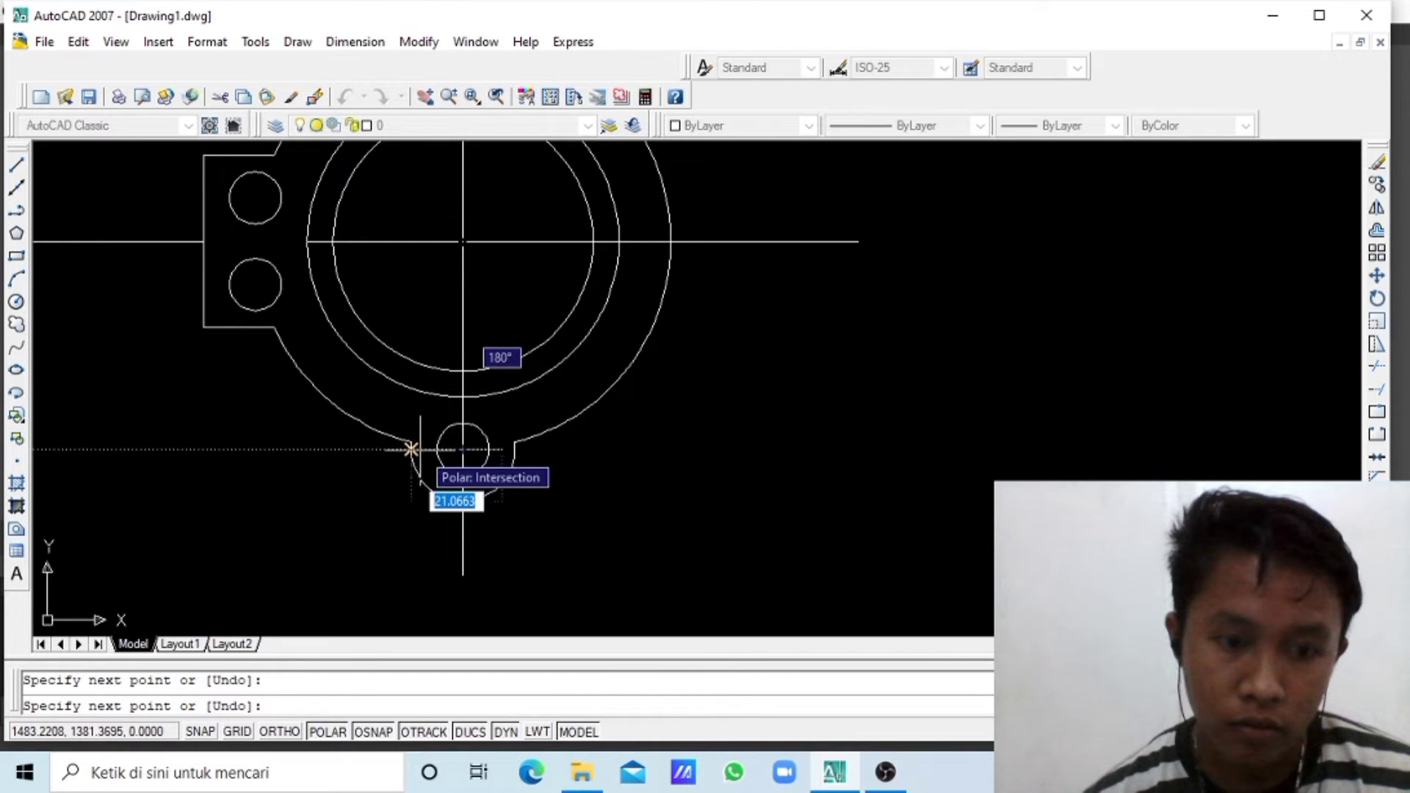
{"action": "left_click", "coordinate": [411, 449]}
{"action": "key", "text": "Escape"}
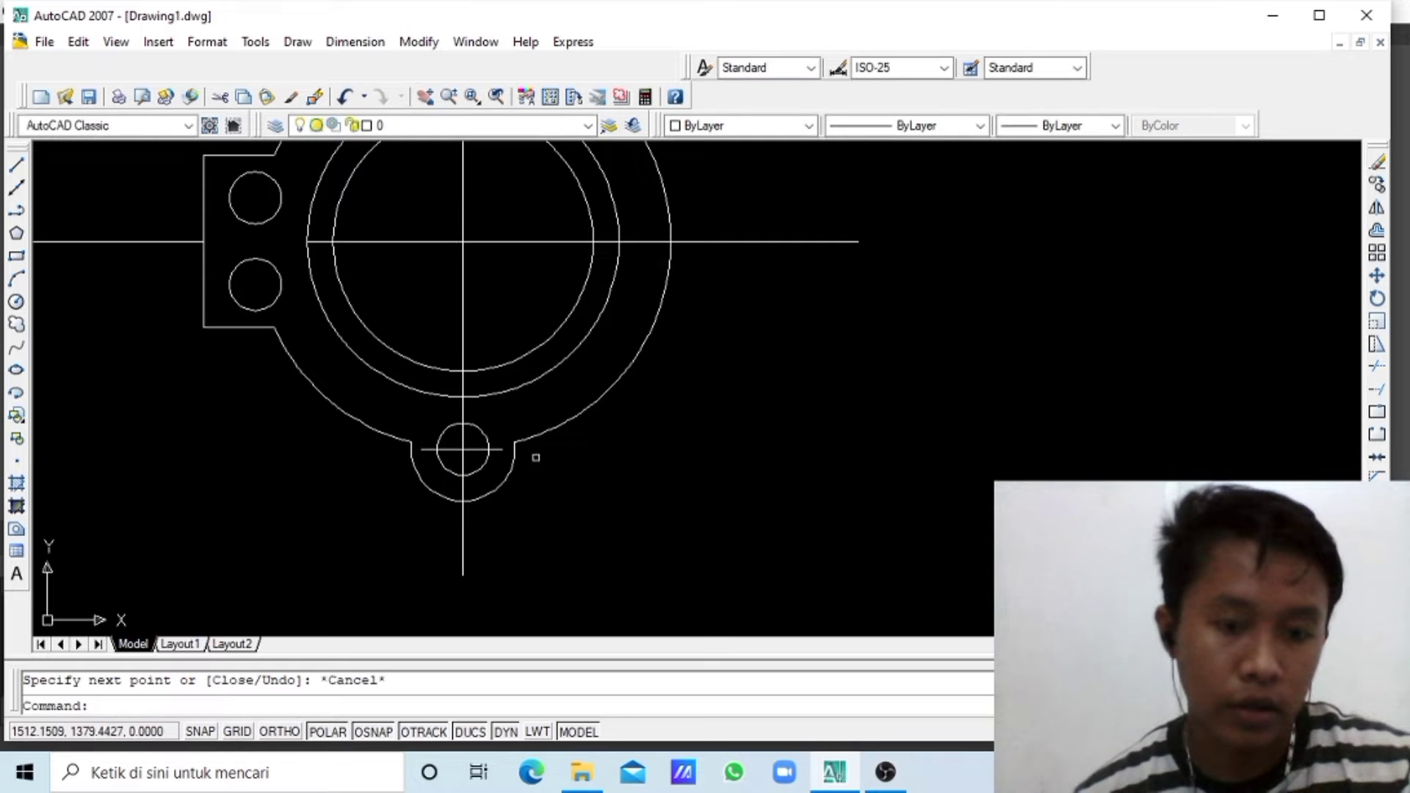
- Trim the line stub right of the bottom hole and the middle circle's lower-right quarter
{"action": "left_click", "coordinate": [1376, 366]}
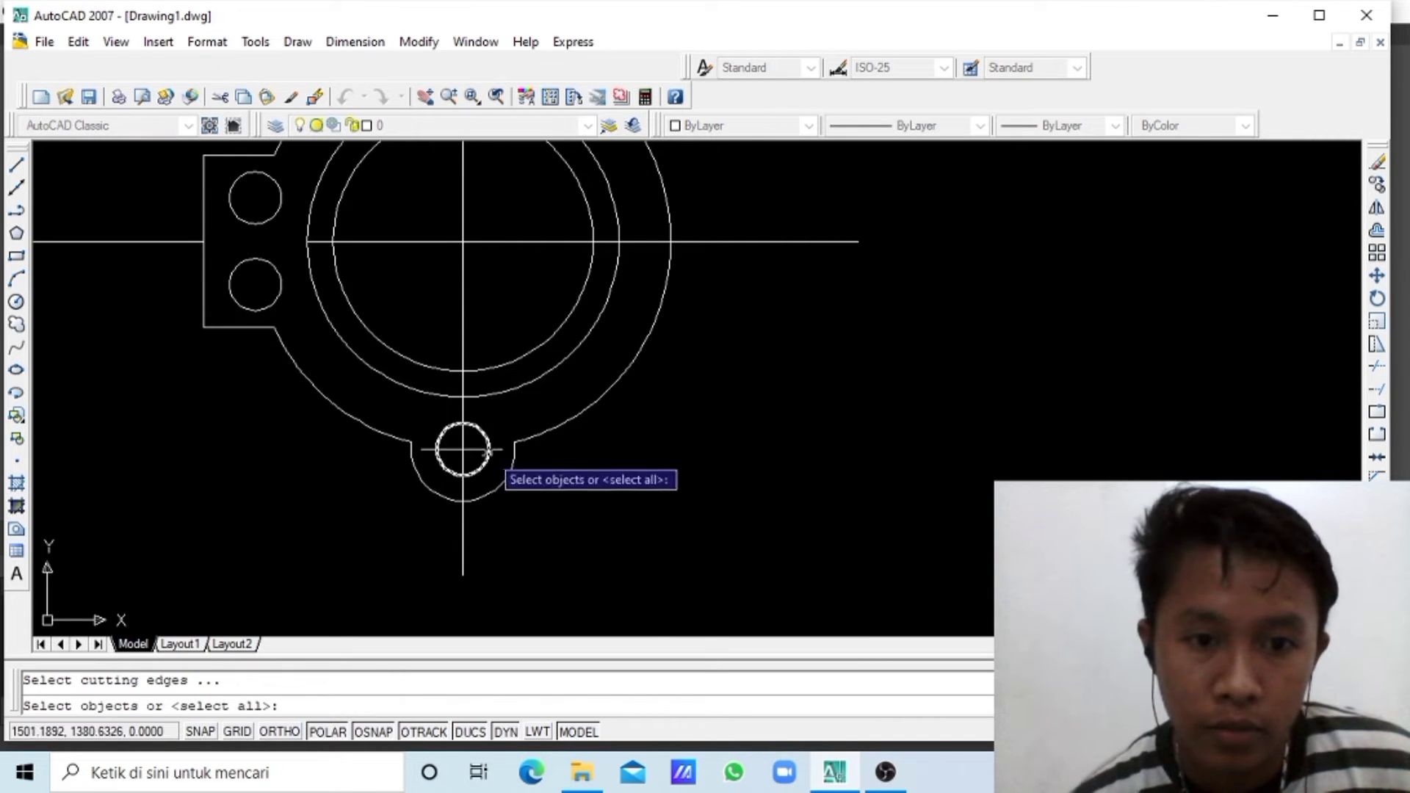
{"action": "key", "text": "Return"}
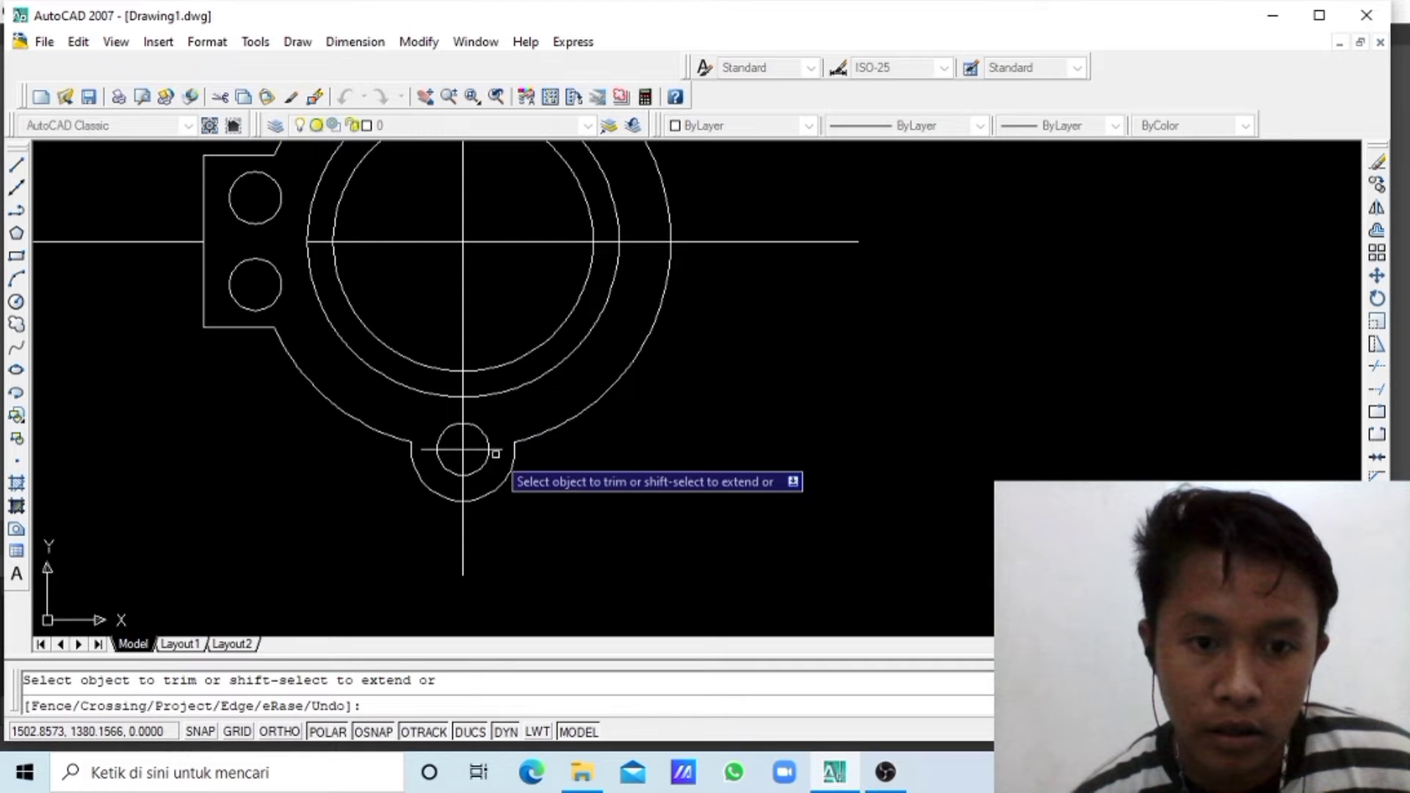
{"action": "left_click", "coordinate": [494, 449]}
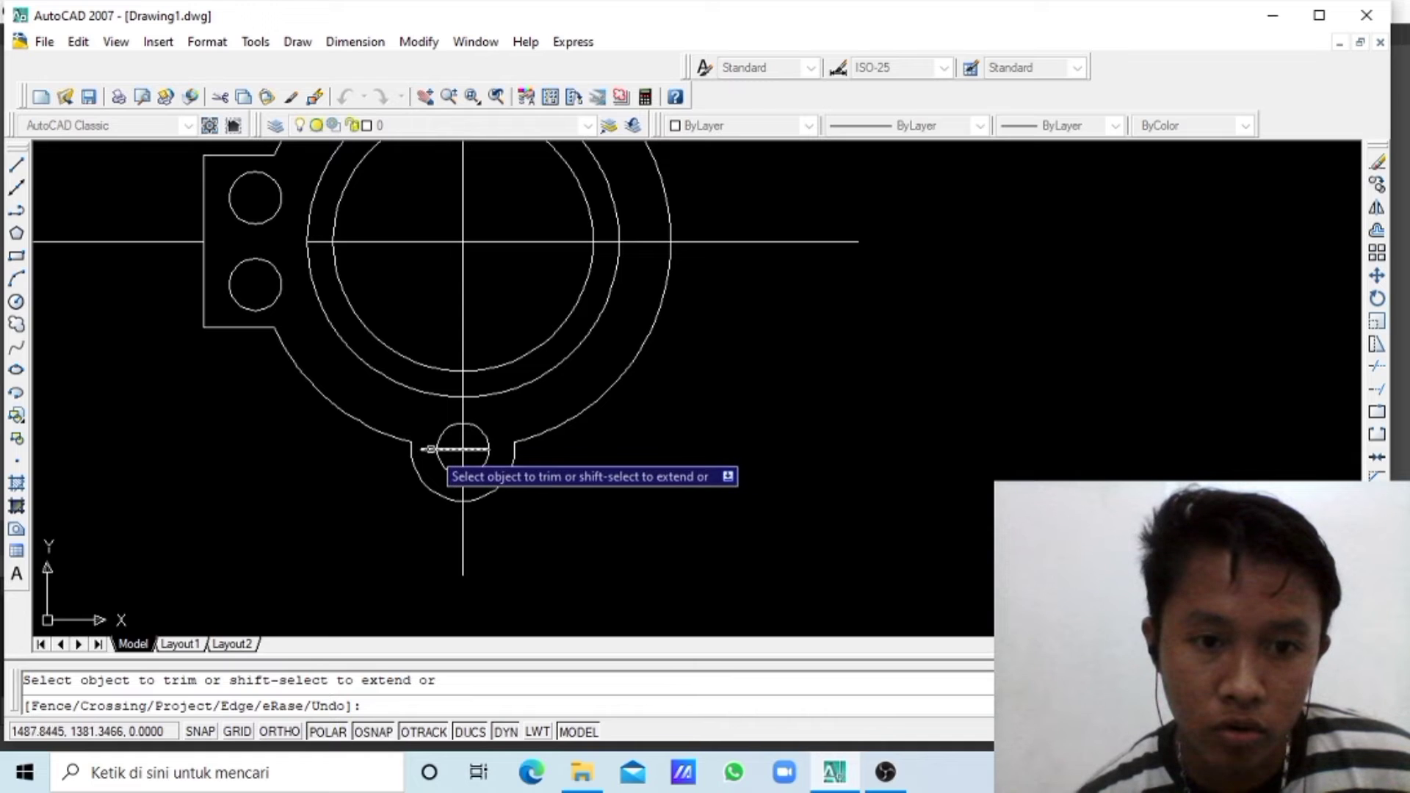
{"action": "scroll", "coordinate": [464, 412], "scroll_direction": "down", "scroll_amount": 2}
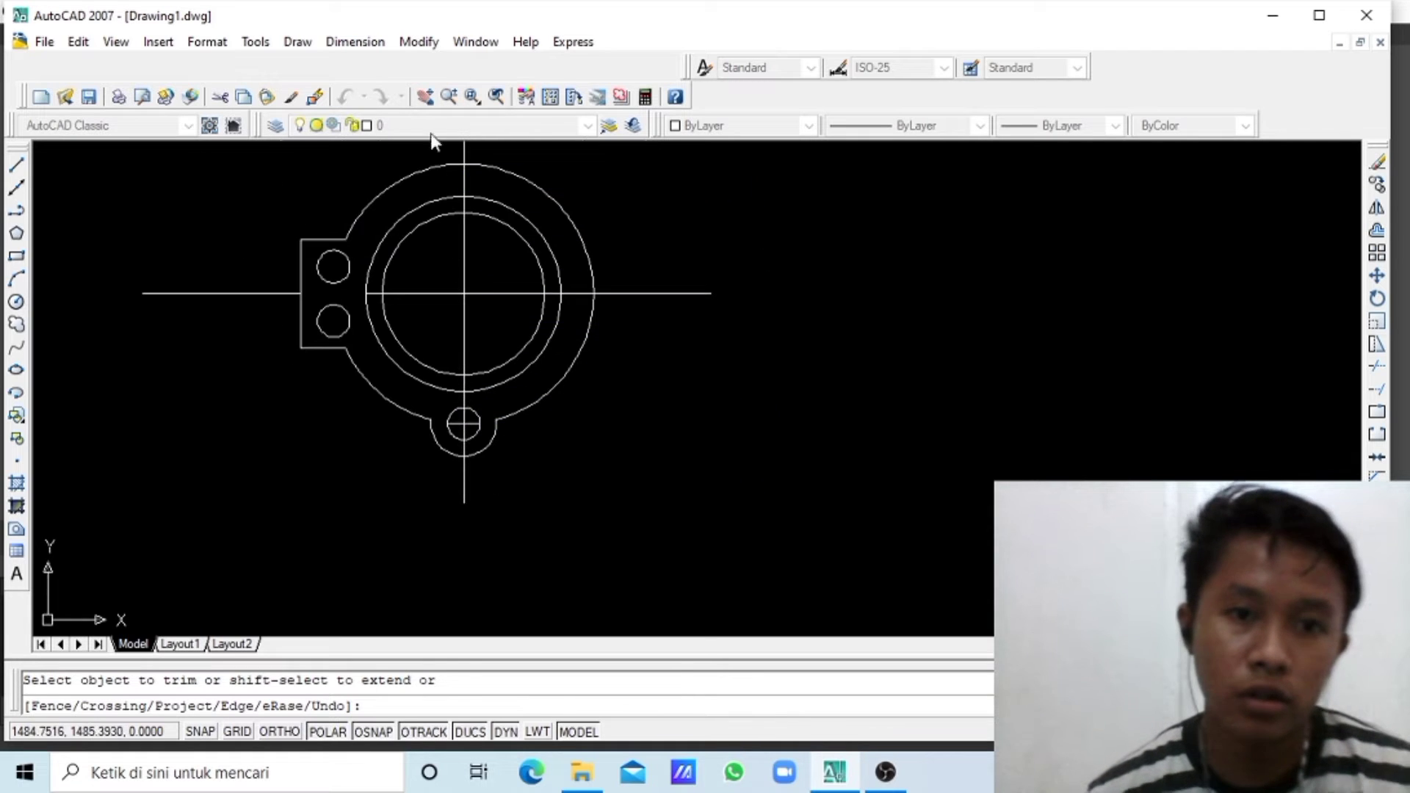
{"action": "left_click", "coordinate": [485, 389]}
- End trimming and pan the view to the left lug's upper hole
{"action": "key", "text": "Escape"}
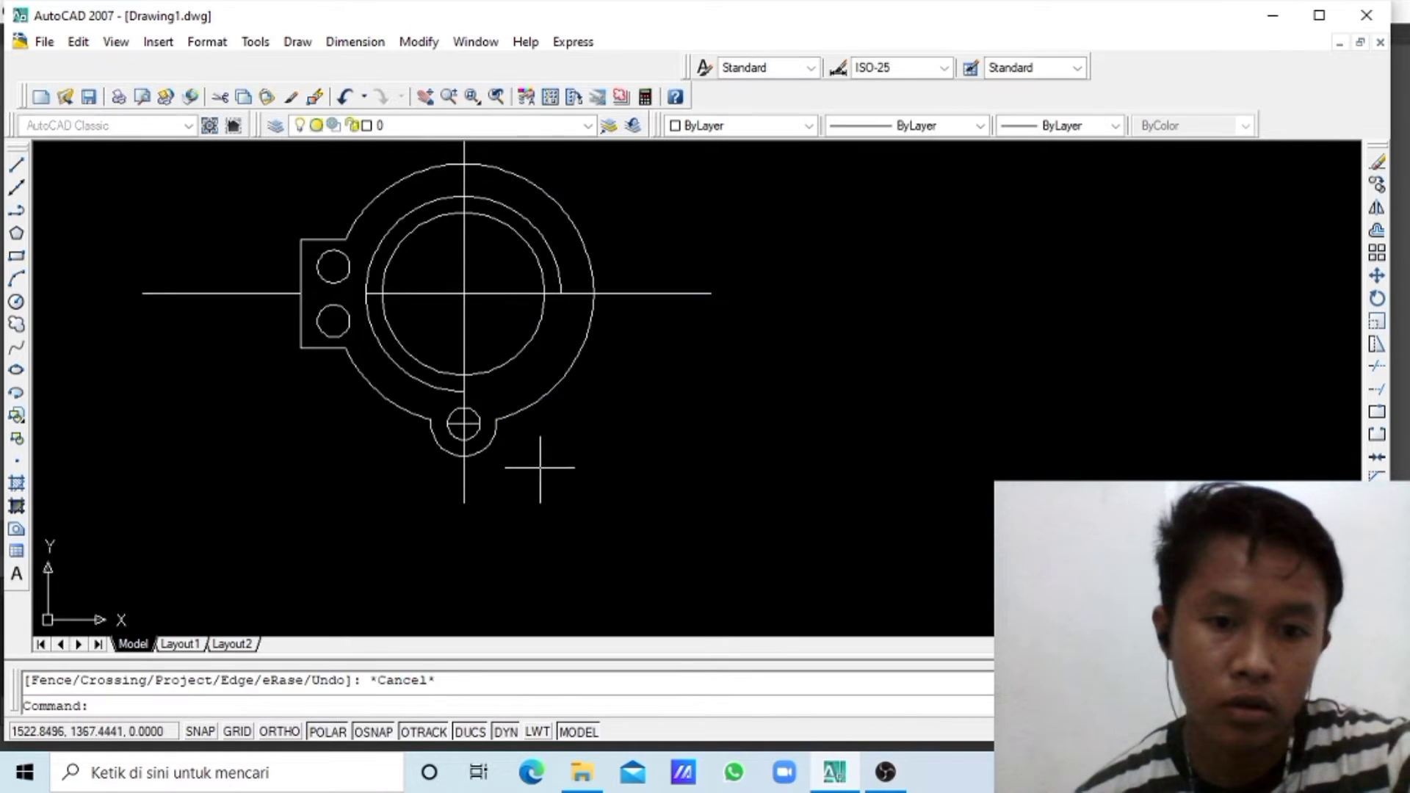
{"action": "left_click", "coordinate": [425, 96]}
{"action": "scroll", "coordinate": [491, 368], "scroll_direction": "up", "scroll_amount": 2}
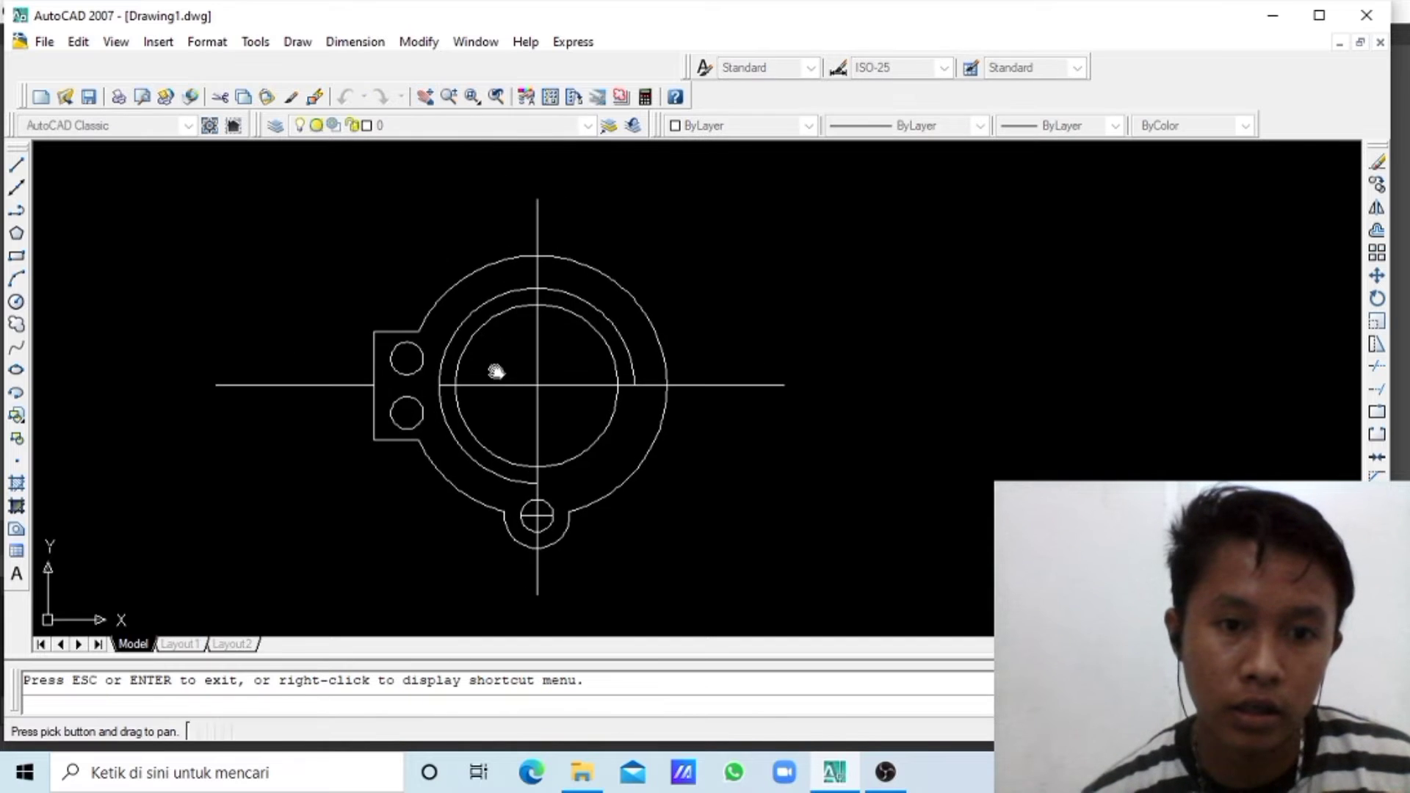
{"action": "scroll", "coordinate": [491, 374], "scroll_direction": "up", "scroll_amount": 3}
{"action": "left_click_drag", "start_coordinate": [491, 383], "coordinate": [632, 388]}
{"action": "left_click_drag", "start_coordinate": [460, 409], "coordinate": [456, 368]}
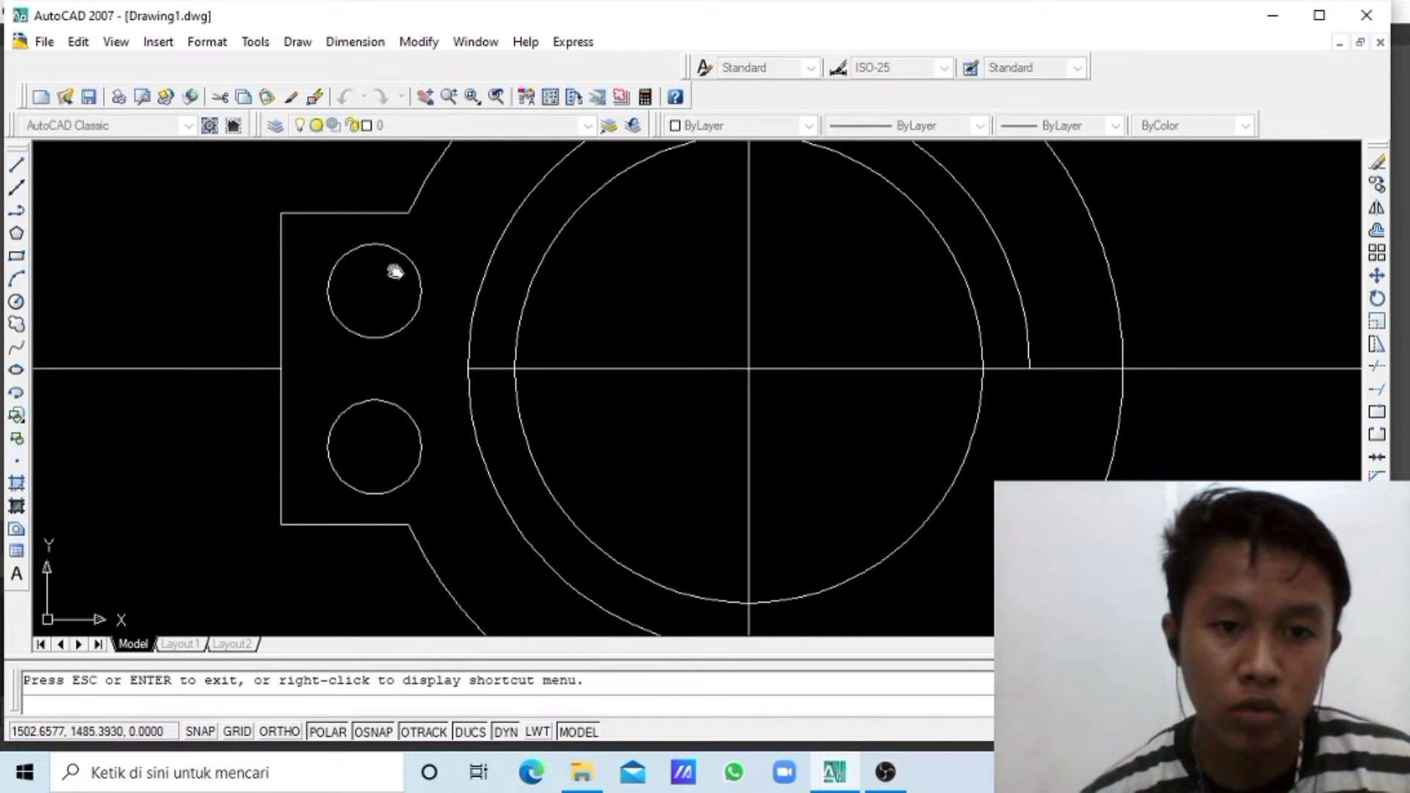
- Draw vertical and horizontal lines crossing at the upper hole's centre, extending past the hole
{"action": "left_click", "coordinate": [20, 164]}
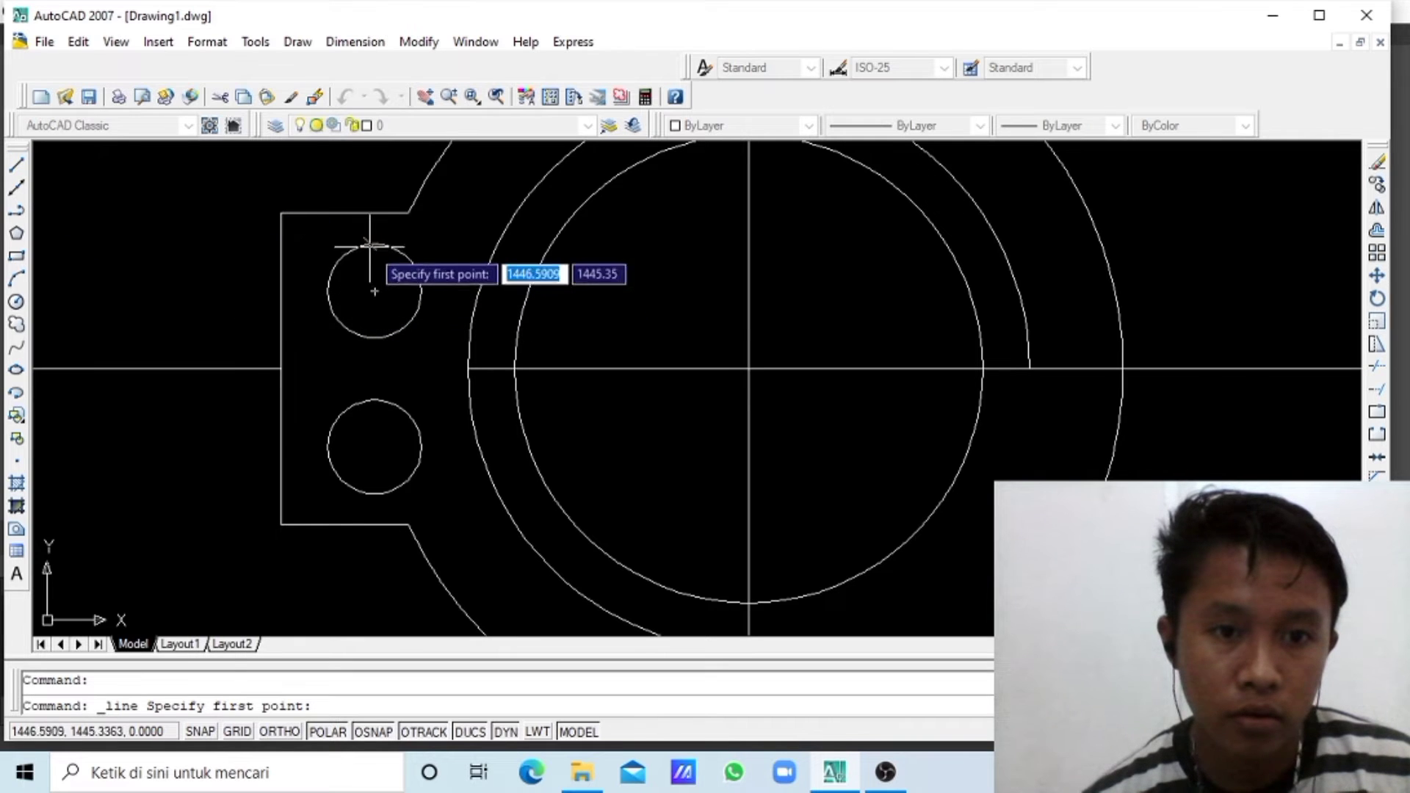
{"action": "left_click", "coordinate": [374, 291]}
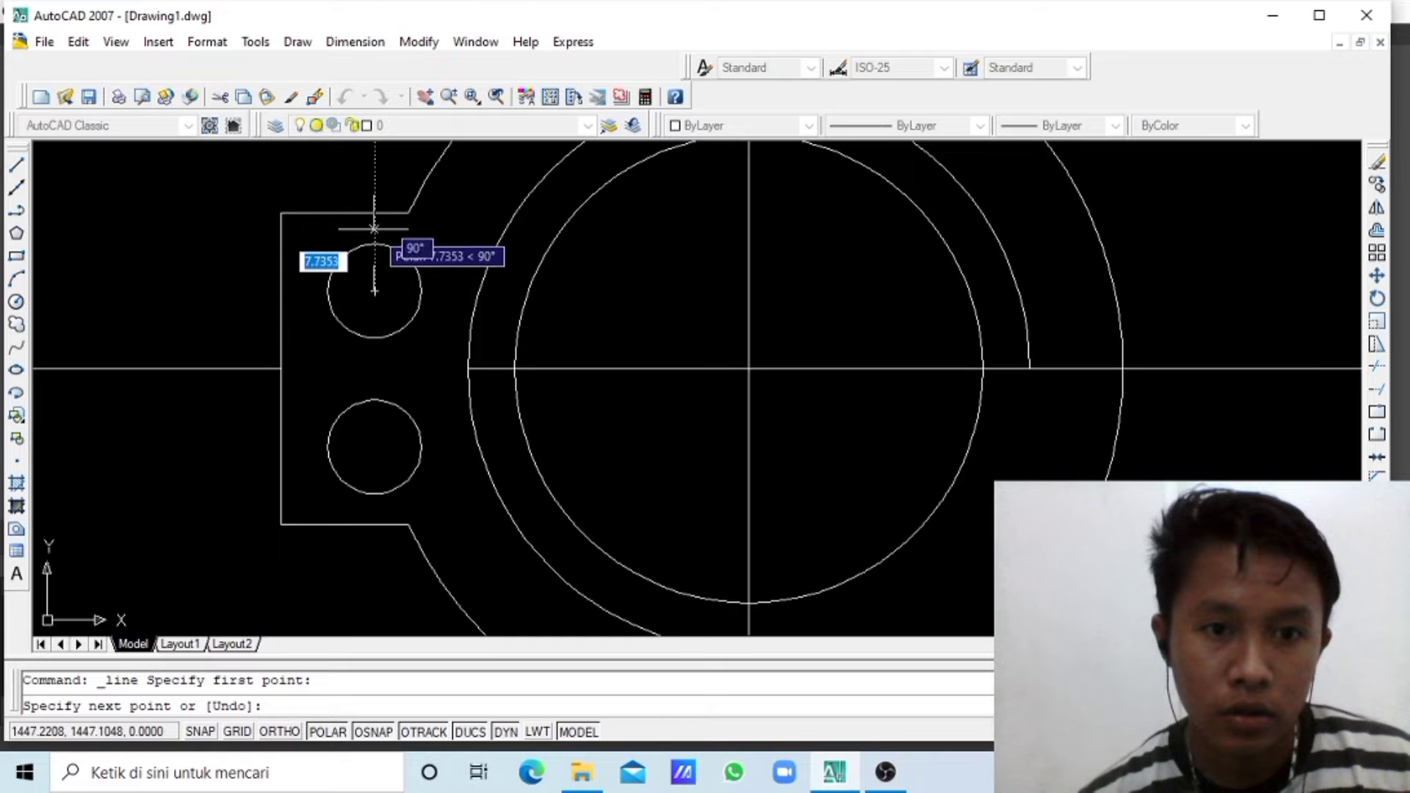
{"action": "left_click", "coordinate": [375, 243]}
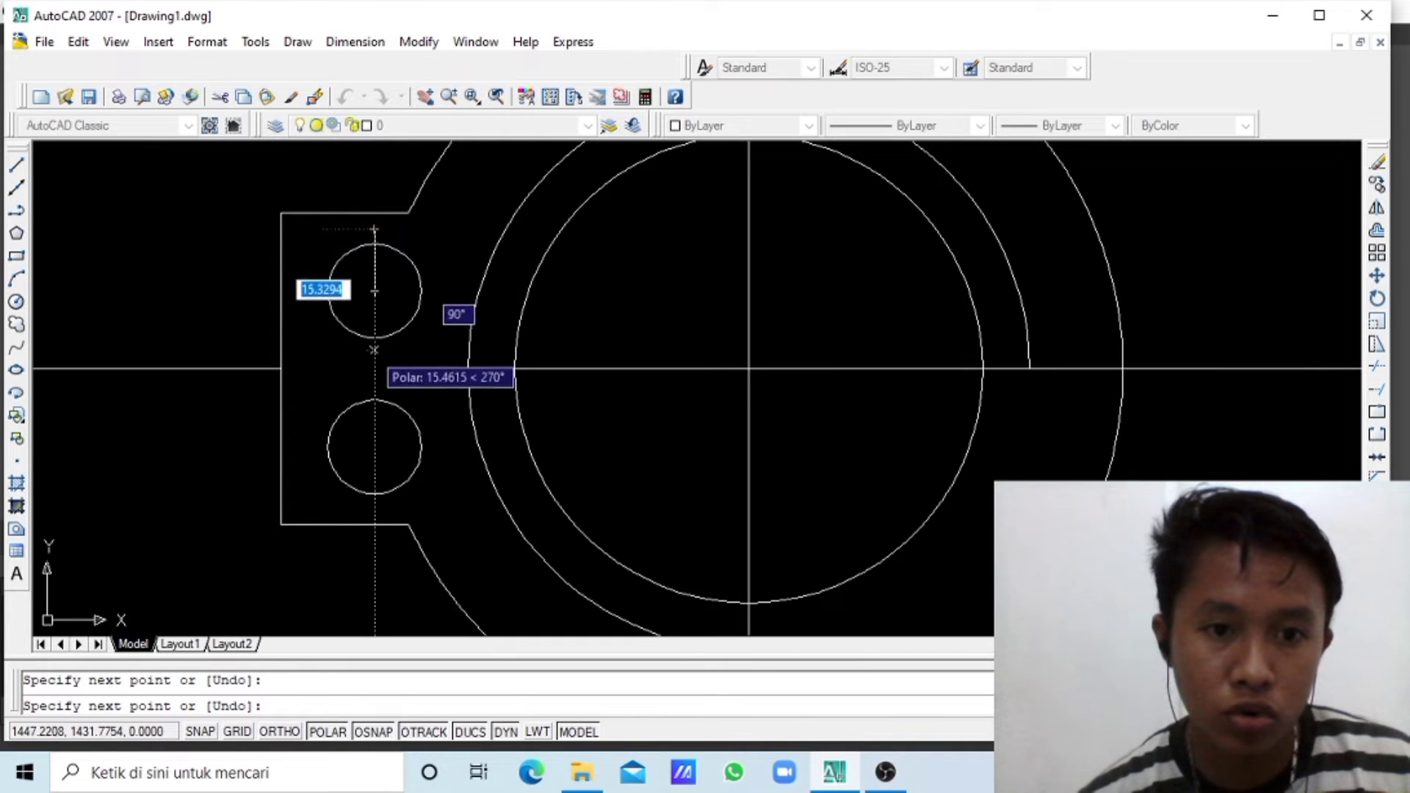
{"action": "left_click", "coordinate": [375, 356]}
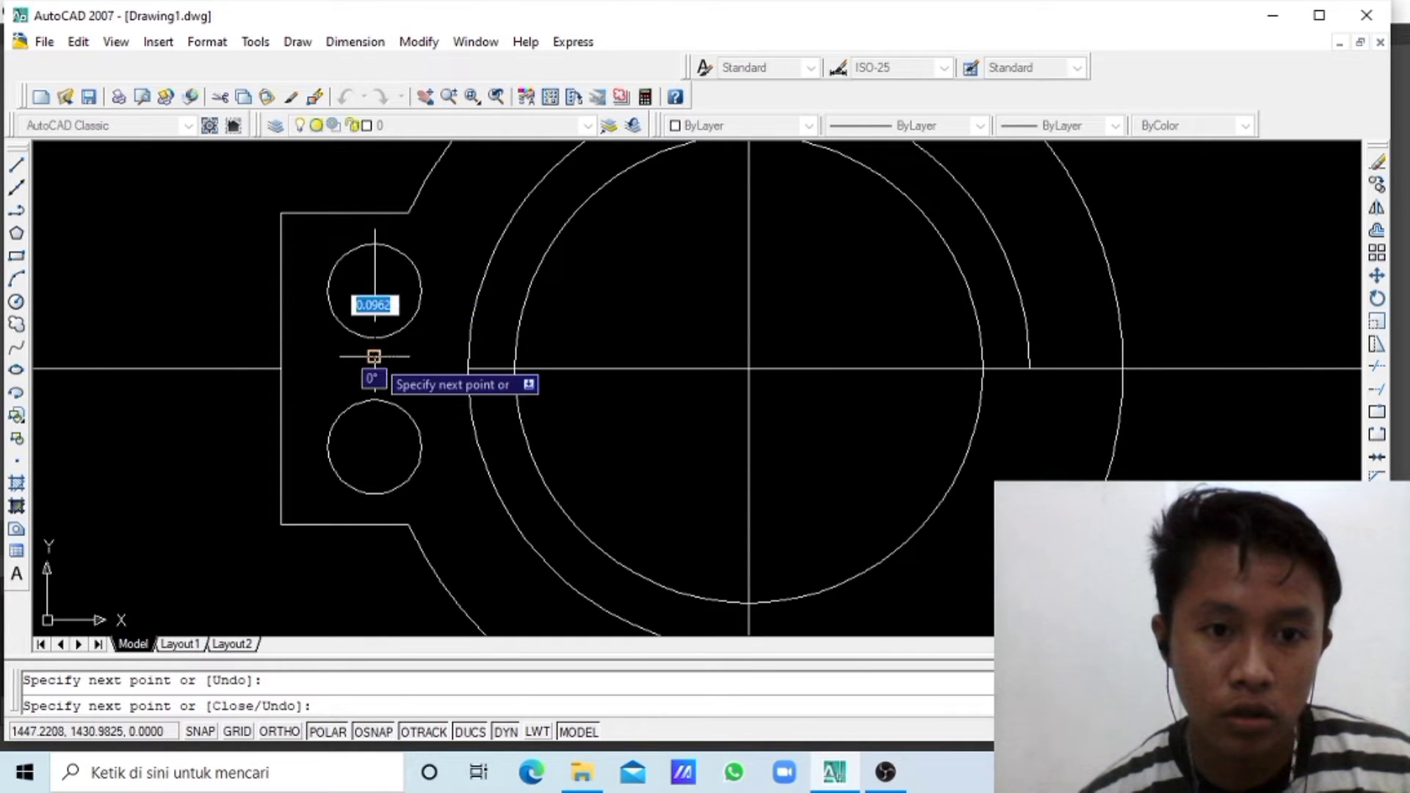
{"action": "left_click", "coordinate": [374, 293]}
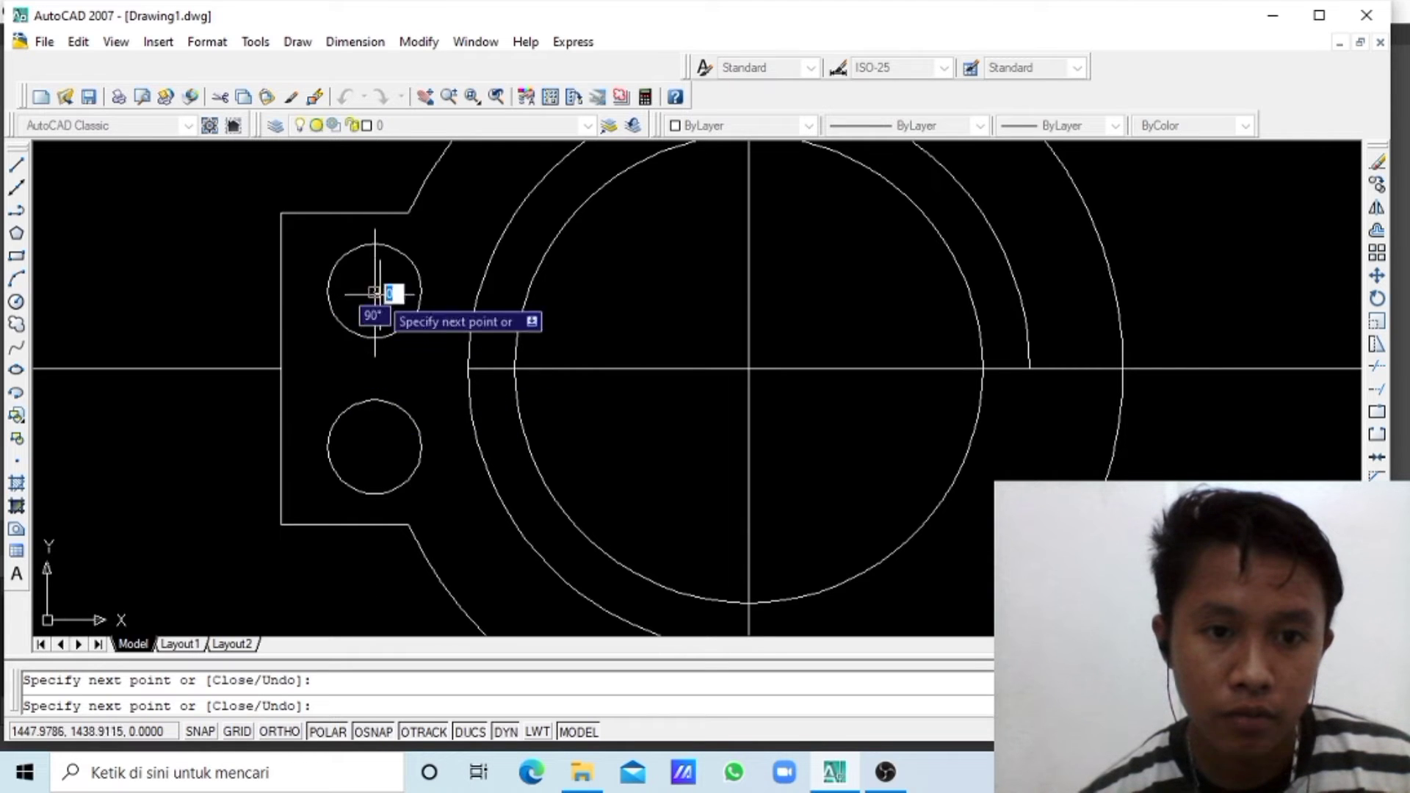
{"action": "left_click", "coordinate": [447, 292]}
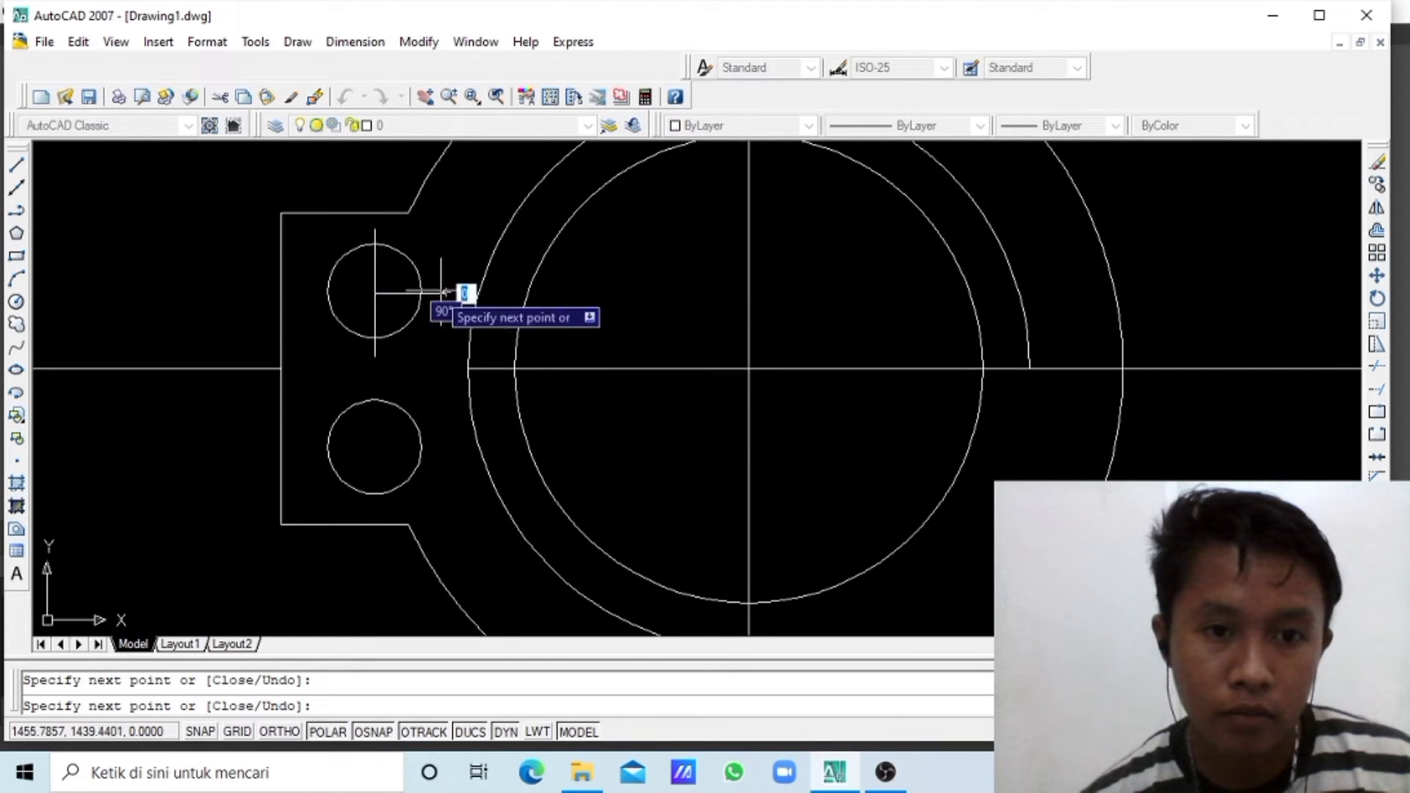
{"action": "left_click", "coordinate": [306, 292]}
{"action": "key", "text": "Escape"}
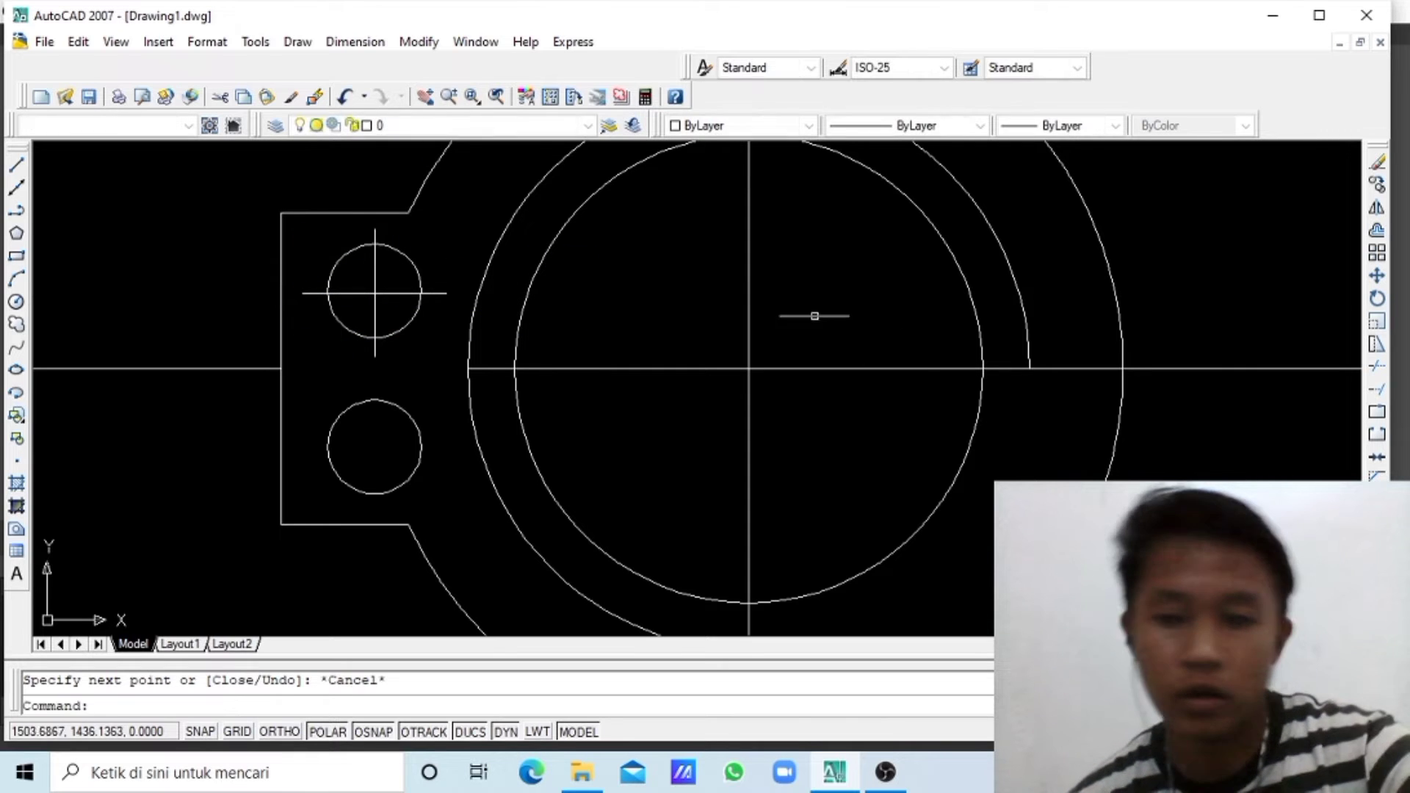
- Trim the centreline stubs right, left, above and below the upper lug hole
{"action": "left_click", "coordinate": [1377, 366]}
{"action": "key", "text": "Return"}
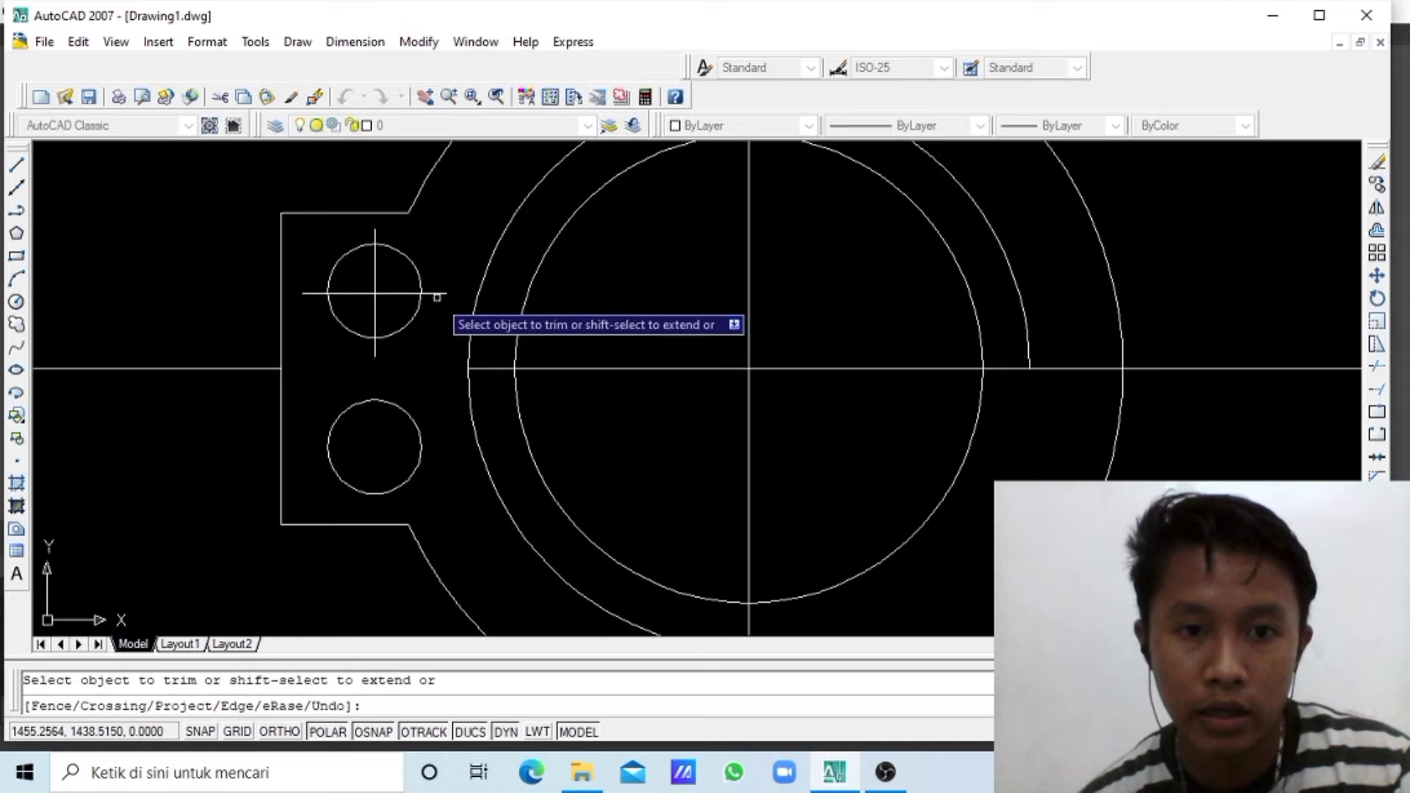
{"action": "left_click", "coordinate": [437, 294]}
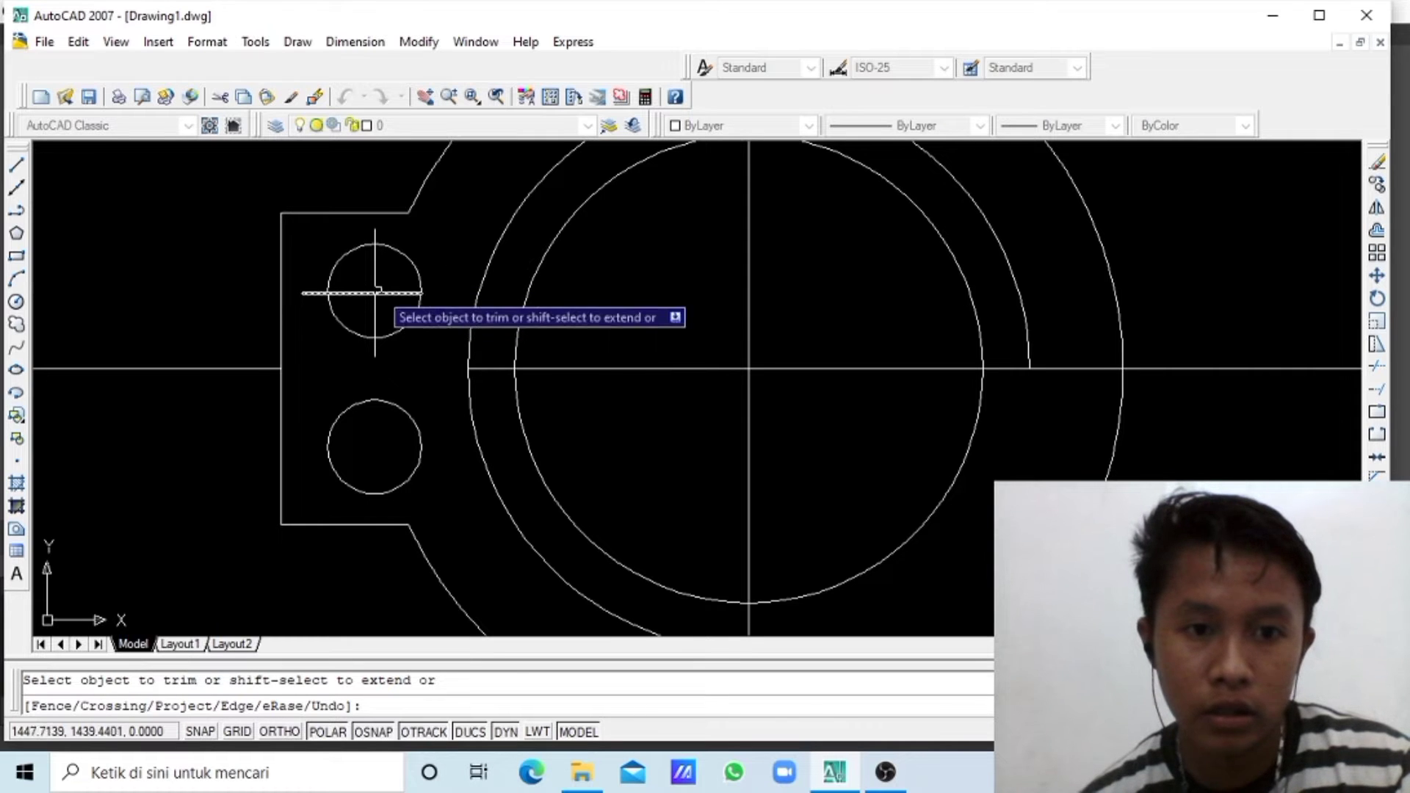
{"action": "left_click", "coordinate": [308, 294]}
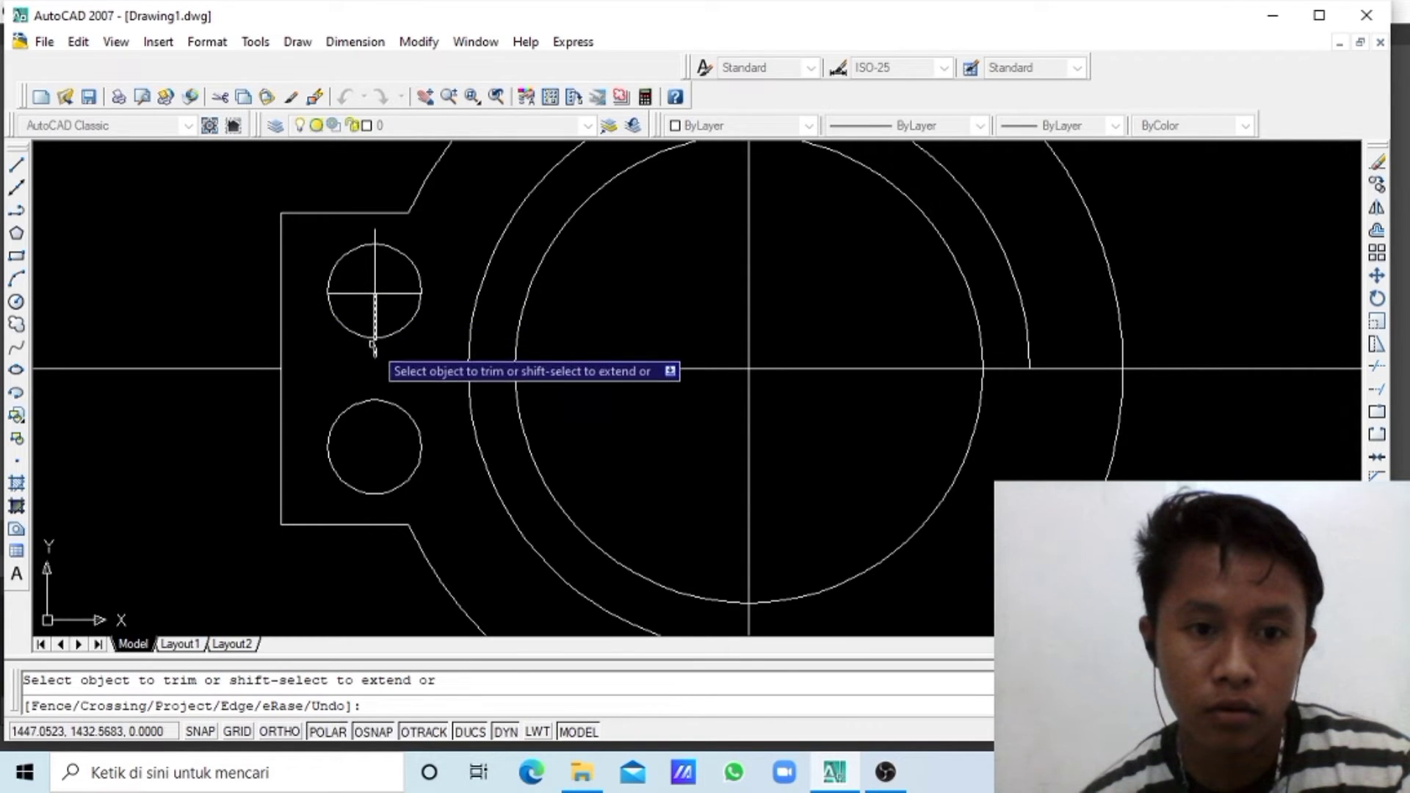
{"action": "left_click", "coordinate": [374, 231]}
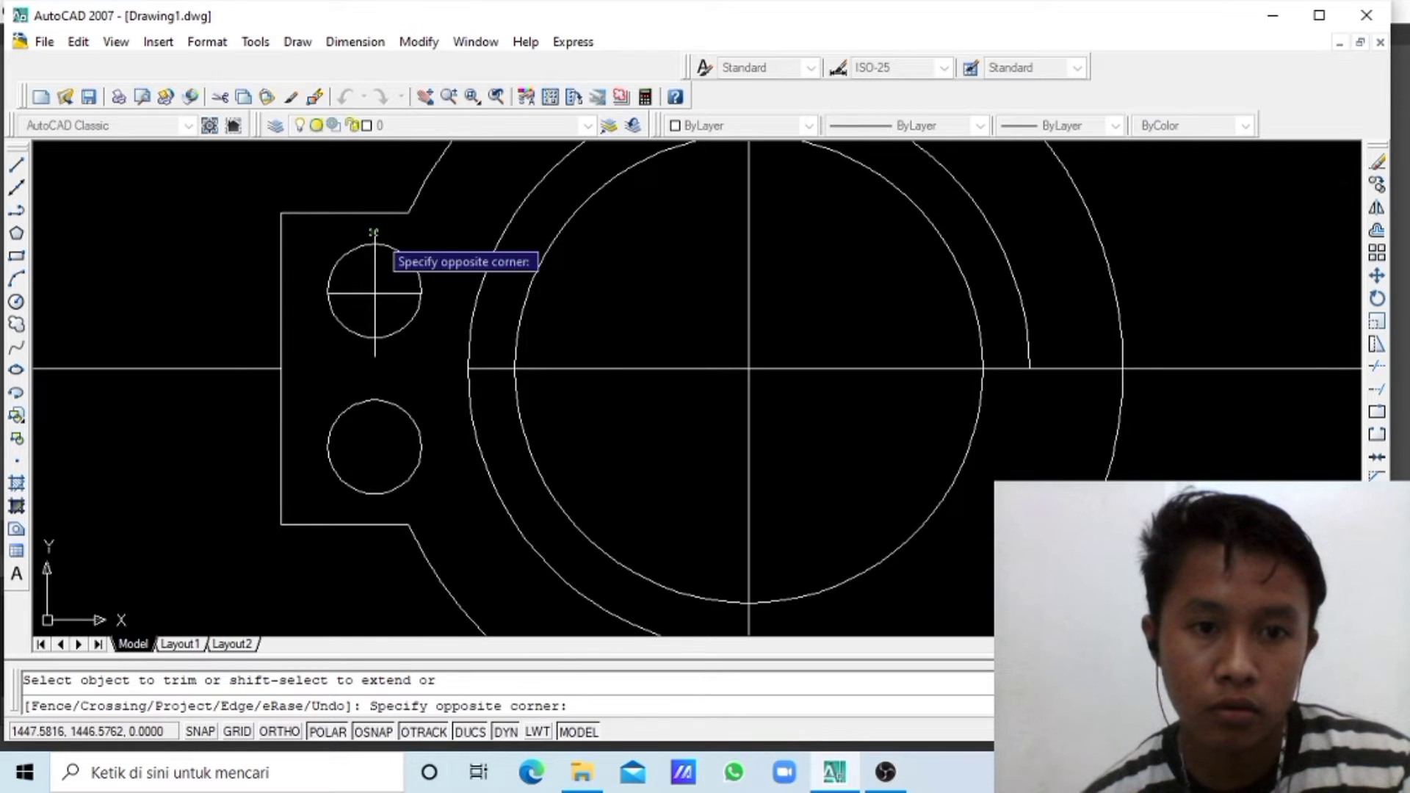
{"action": "left_click", "coordinate": [374, 234]}
{"action": "left_click", "coordinate": [375, 351]}
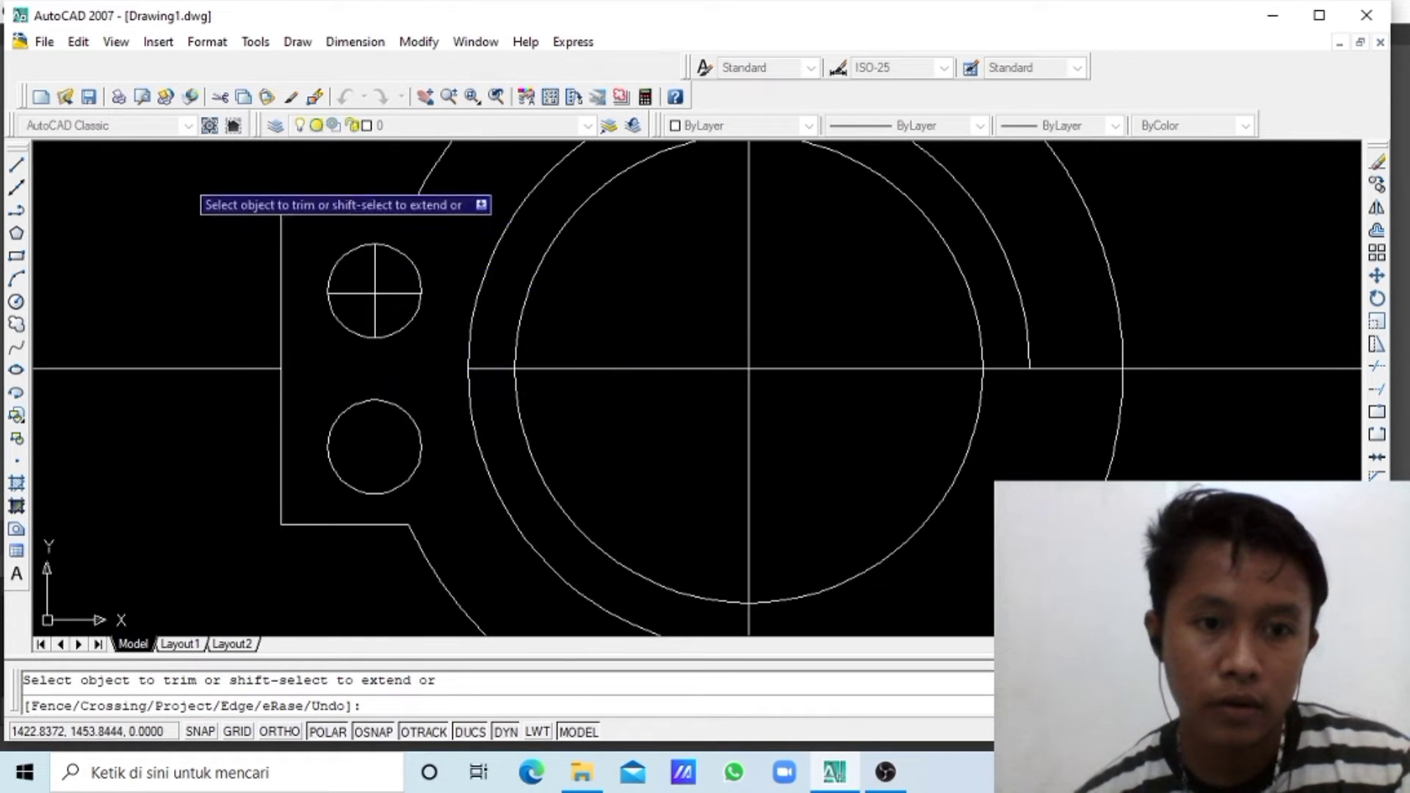
- Draw crossing vertical and horizontal centrelines through the lower lug hole's centre
{"action": "left_click", "coordinate": [16, 167]}
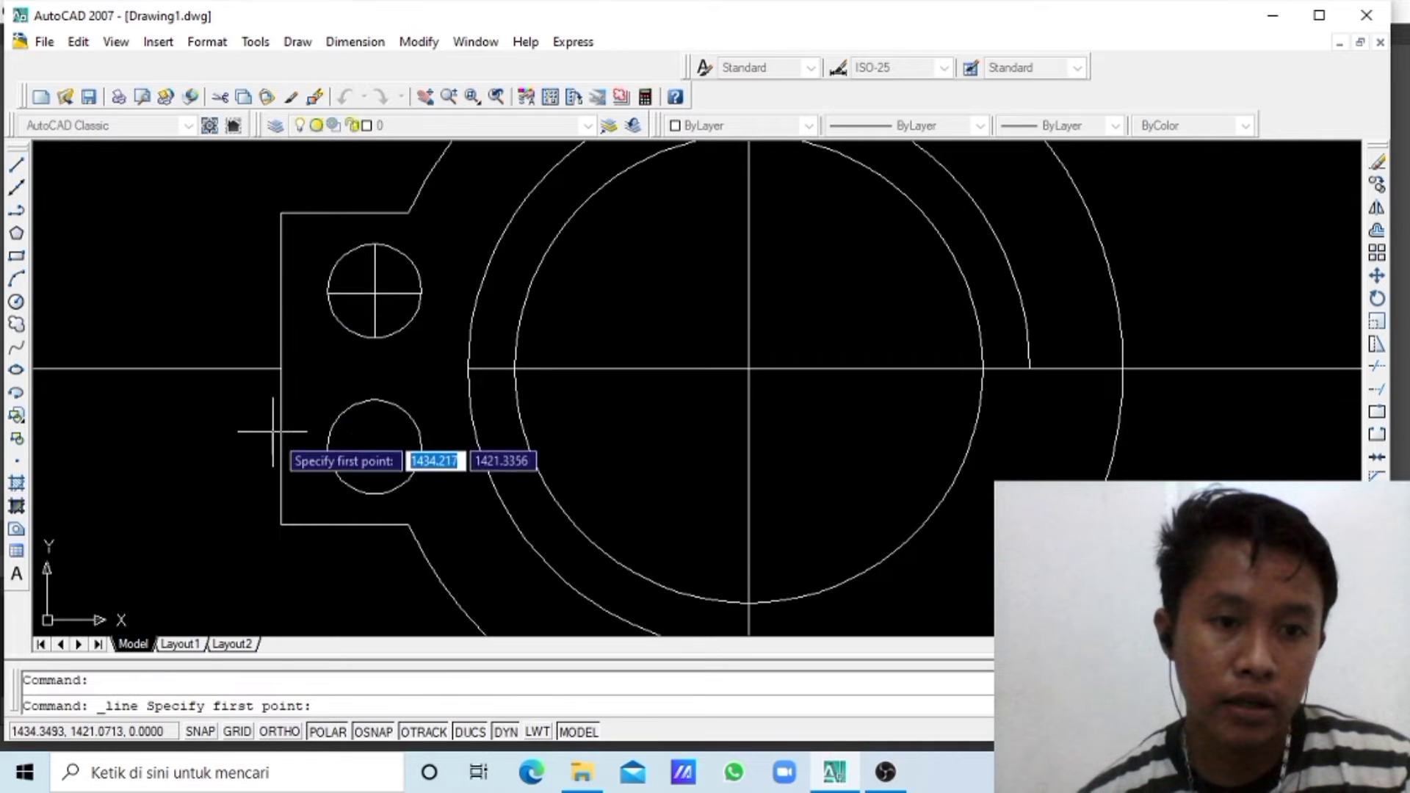
{"action": "left_click", "coordinate": [374, 449]}
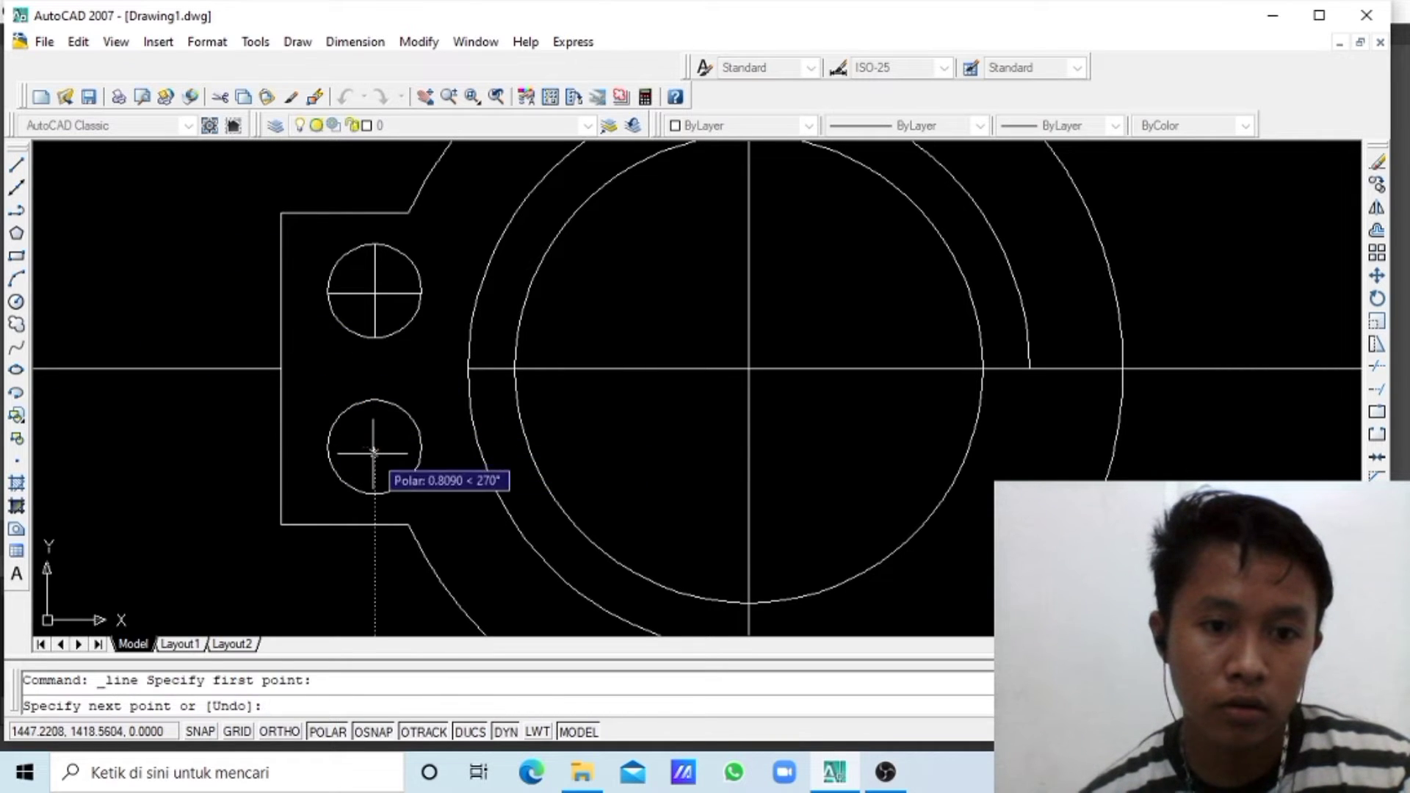
{"action": "left_click", "coordinate": [375, 509]}
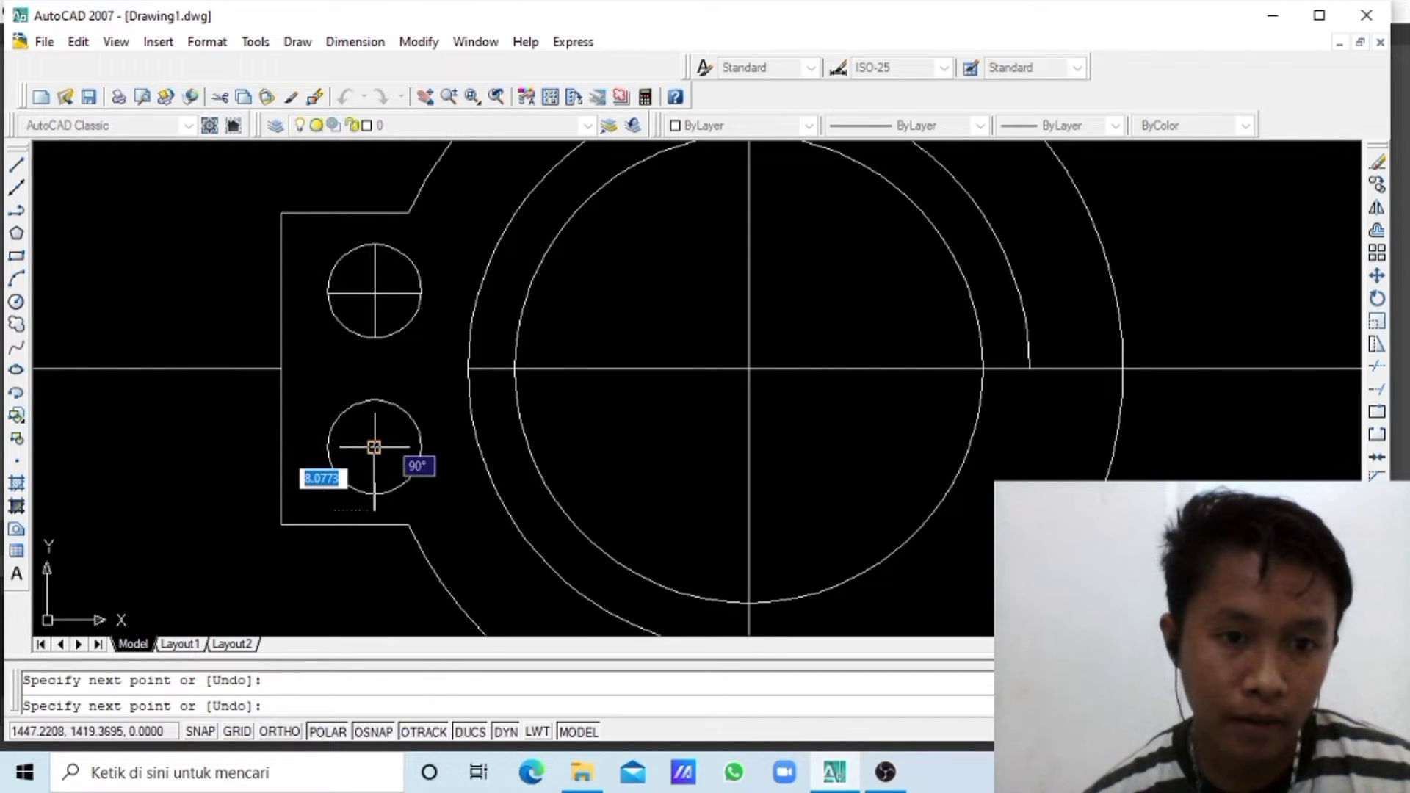
{"action": "left_click", "coordinate": [375, 448]}
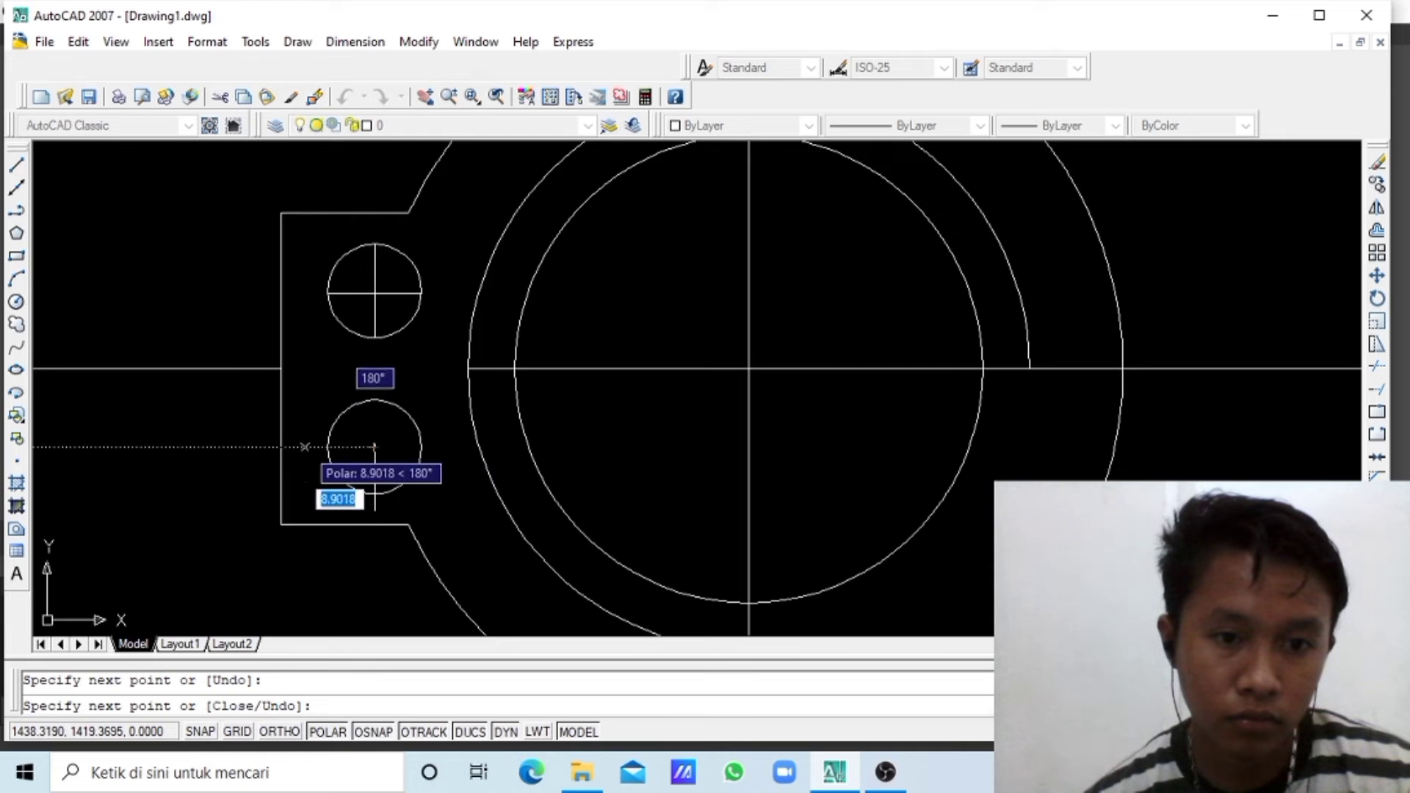
{"action": "left_click", "coordinate": [305, 446]}
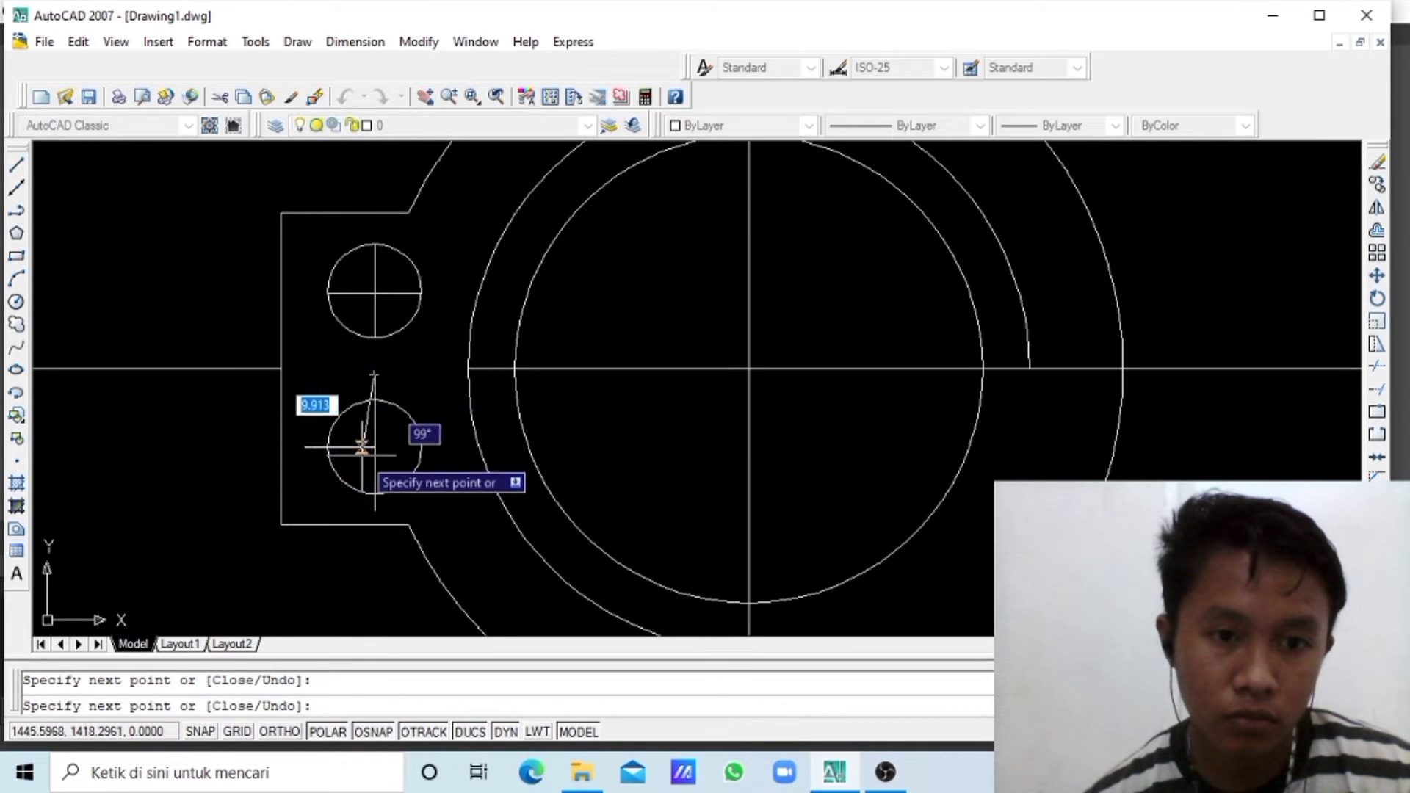
{"action": "left_click", "coordinate": [374, 447]}
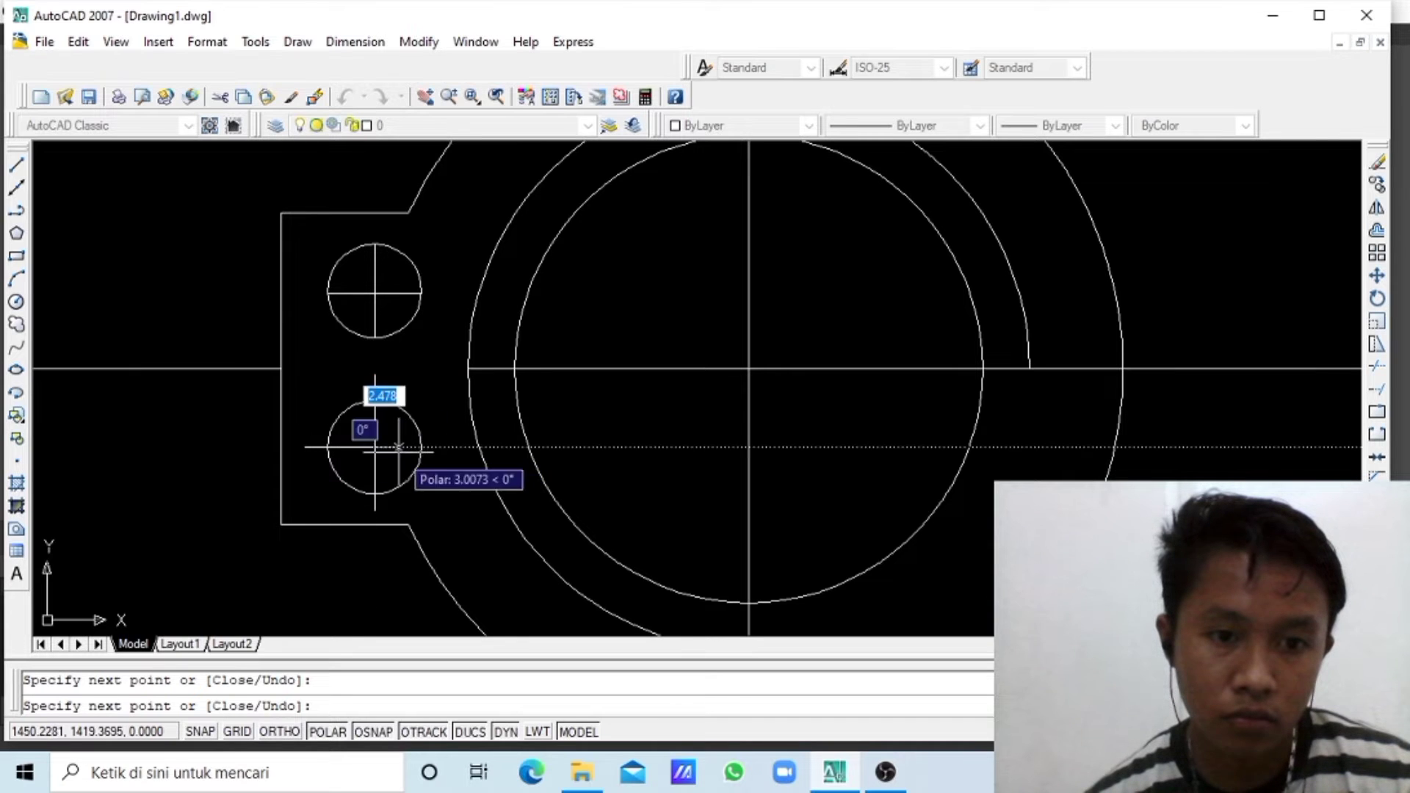
{"action": "left_click", "coordinate": [445, 447]}
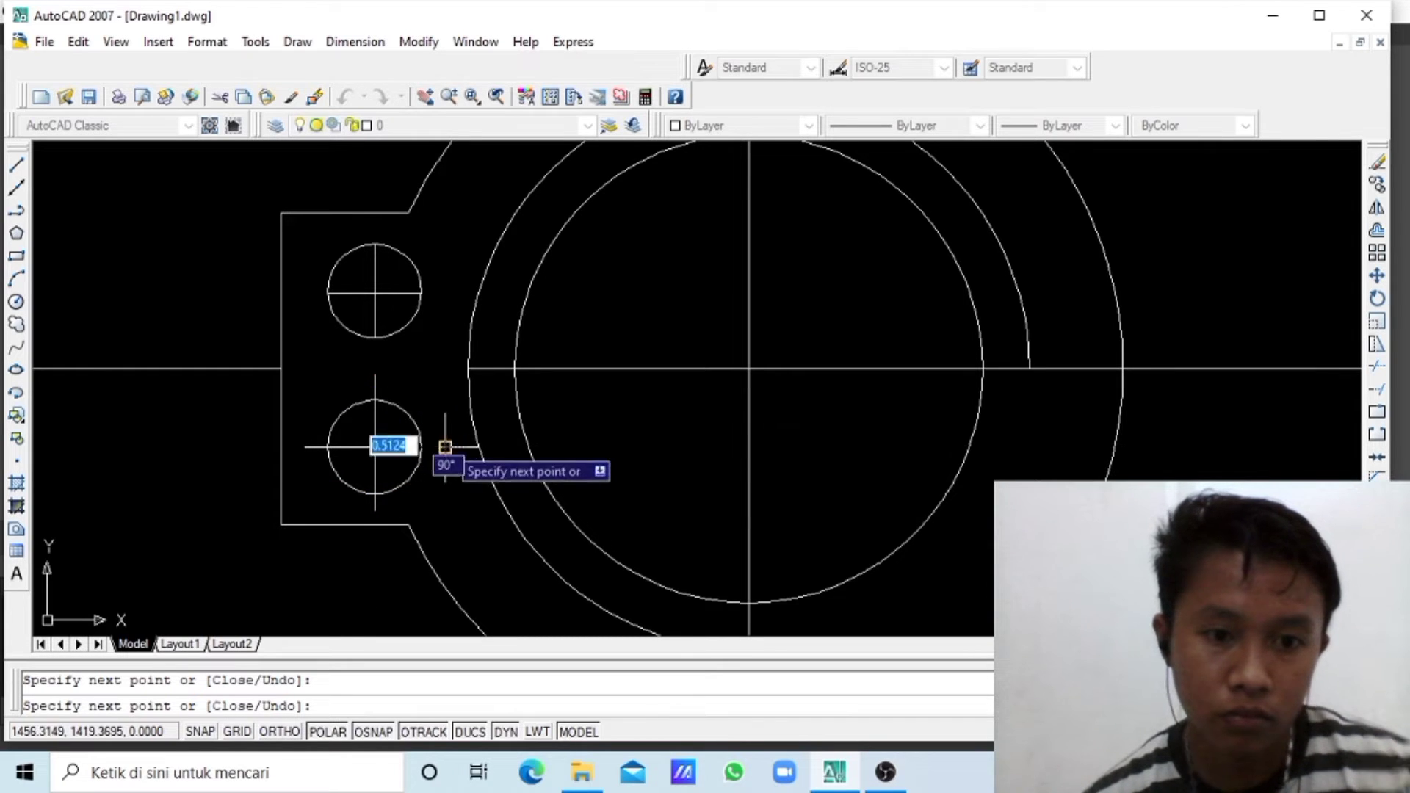
{"action": "key", "text": "Escape"}
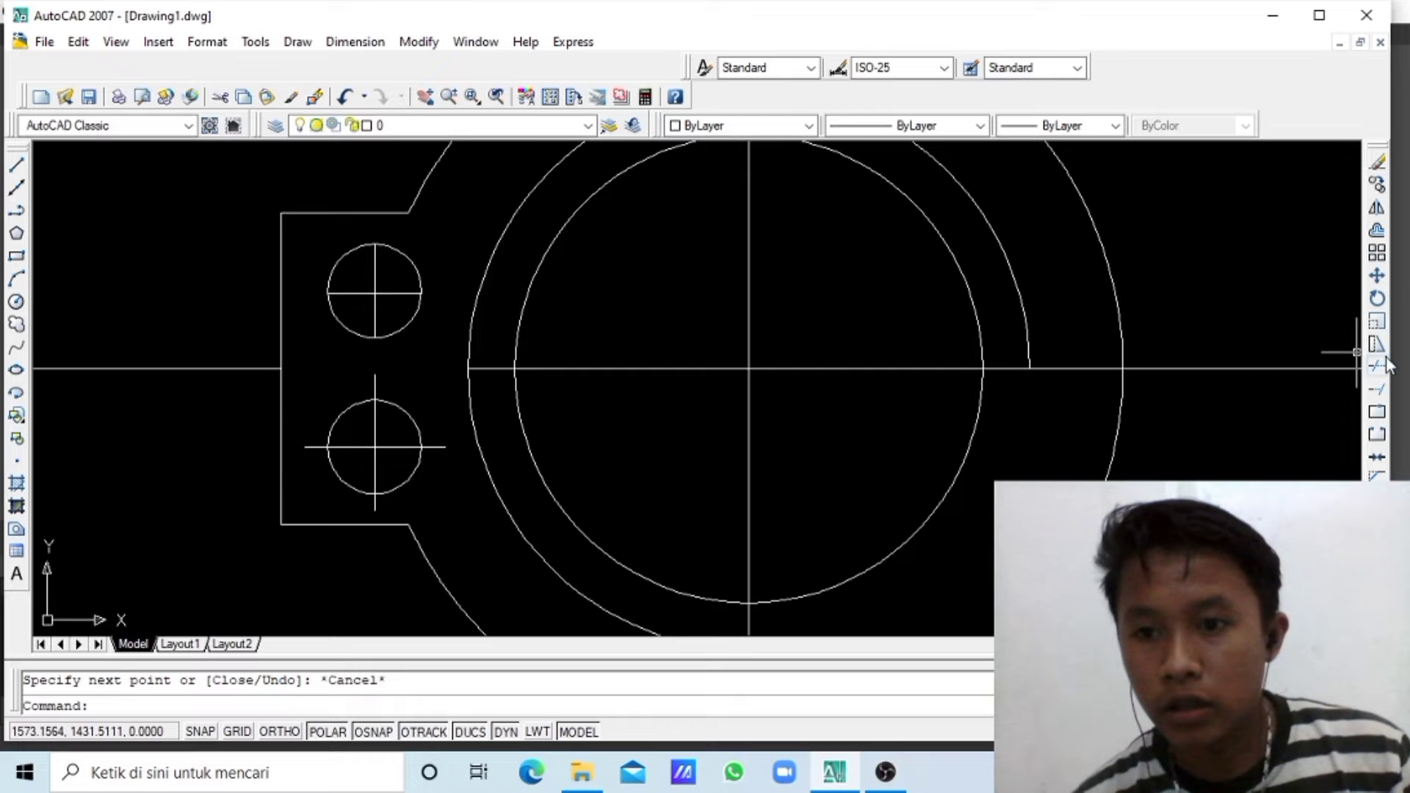
- Trim the lower hole's right, vertical and left centreline stubs outside the circle
{"action": "left_click", "coordinate": [1377, 367]}
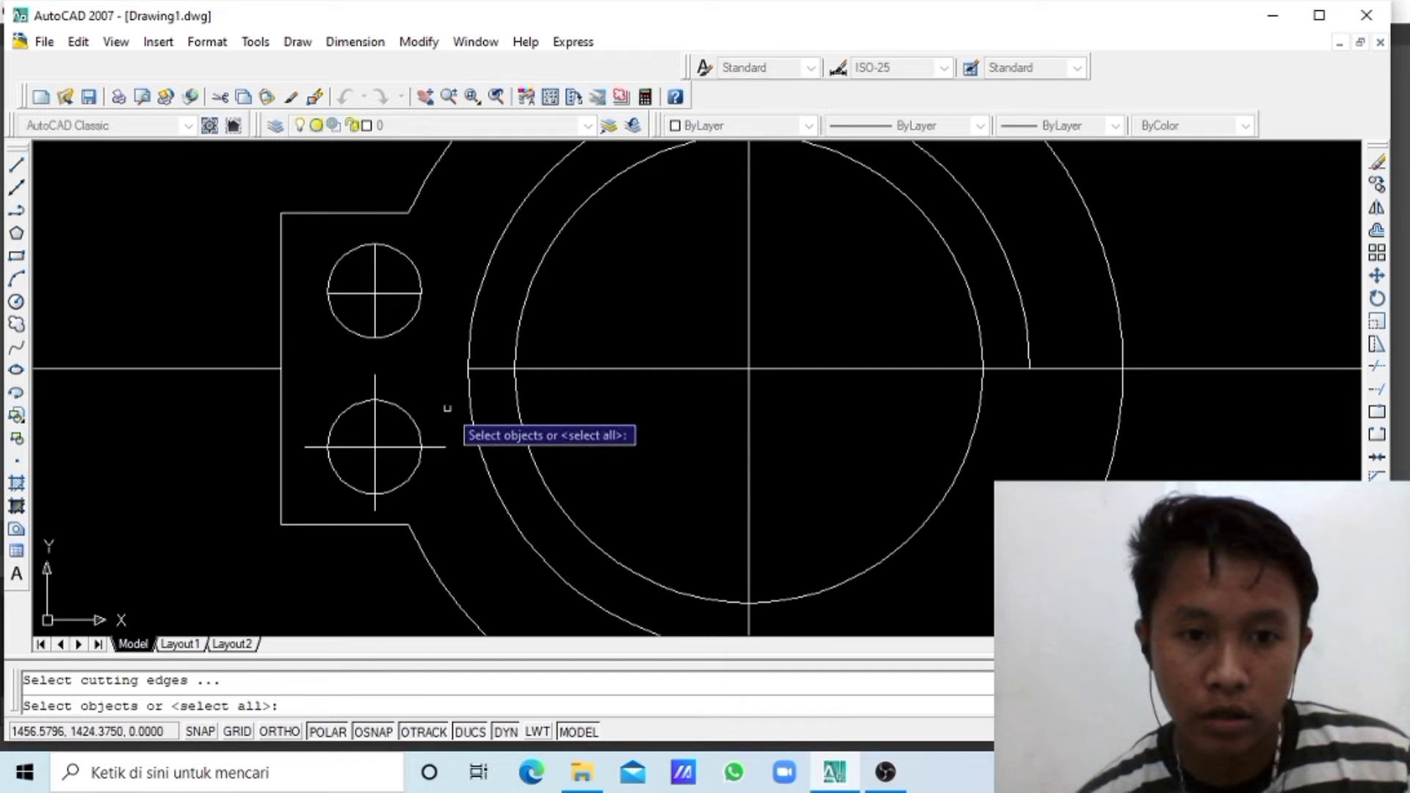
{"action": "key", "text": "Return"}
{"action": "left_click", "coordinate": [432, 450]}
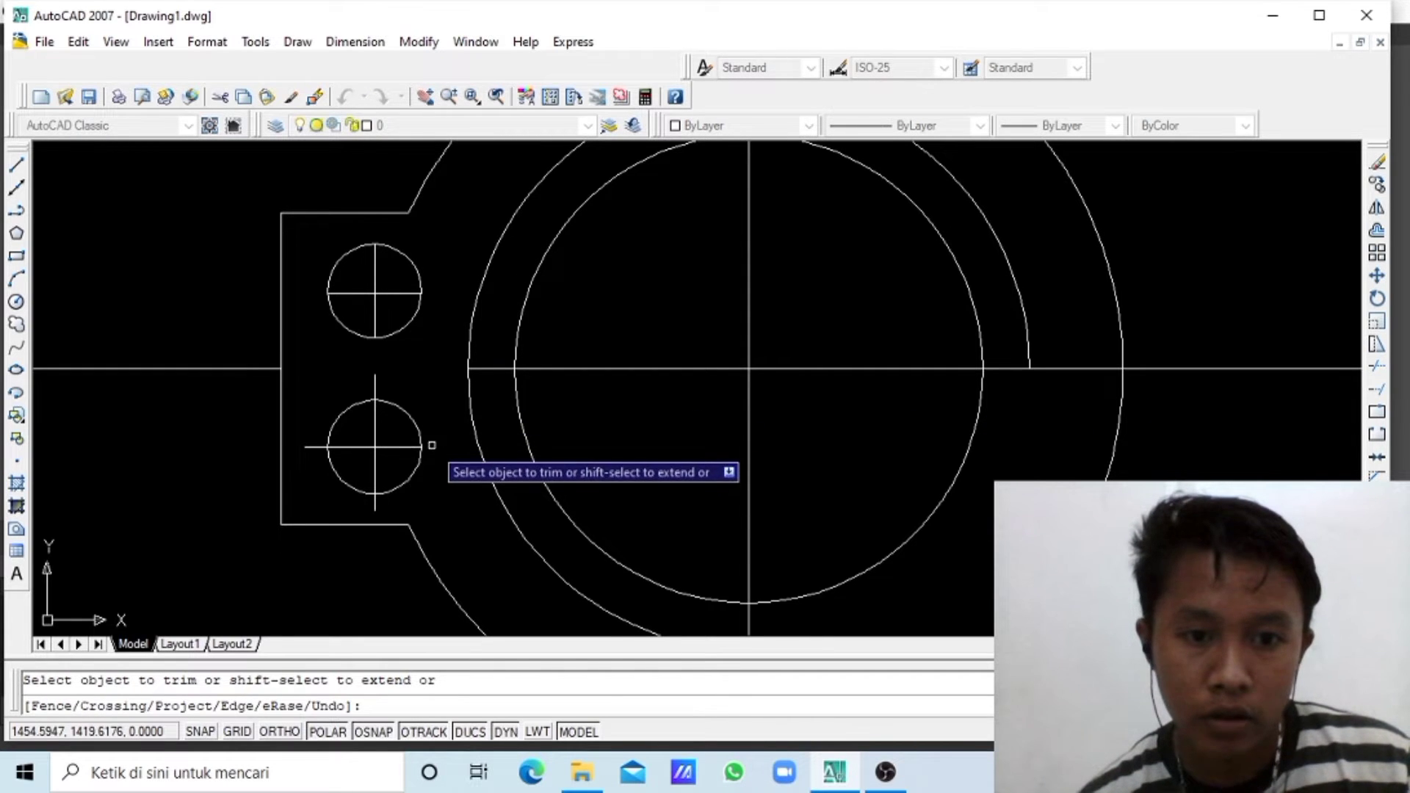
{"action": "left_click", "coordinate": [376, 384]}
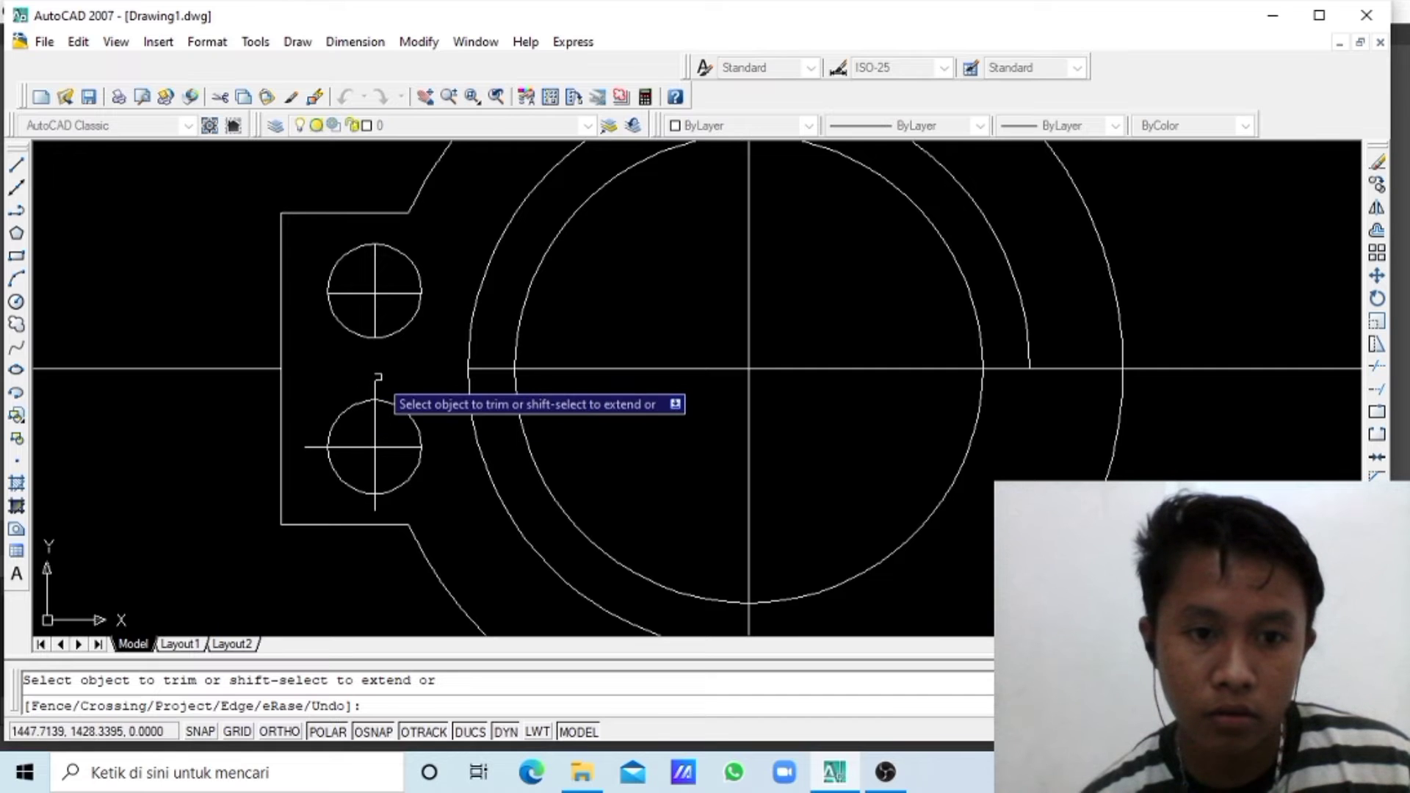
{"action": "left_click", "coordinate": [314, 446]}
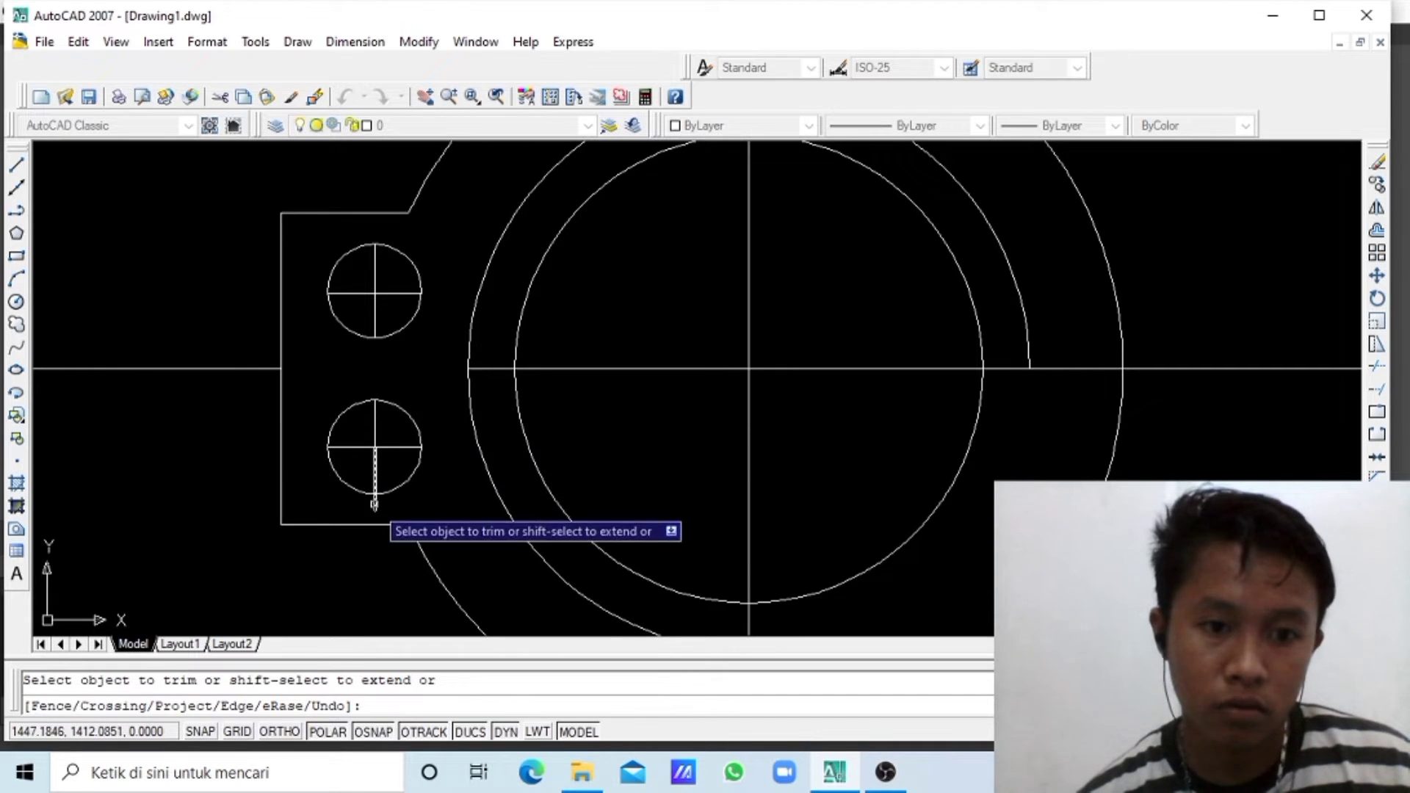
{"action": "scroll", "coordinate": [589, 437], "scroll_direction": "down", "scroll_amount": 4}
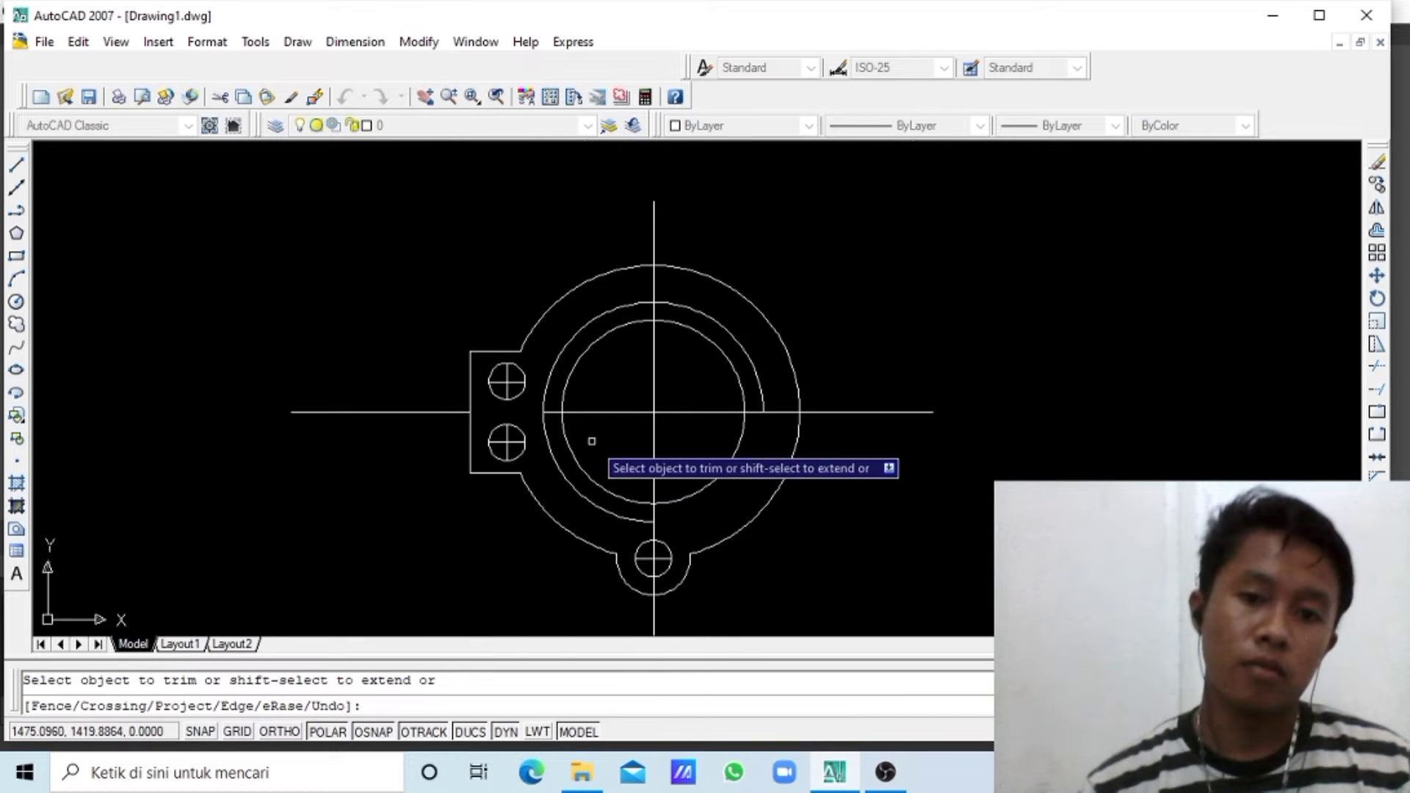
- Fillet the bottom lug's left junction with the outer circle at radius 6
{"action": "left_click", "coordinate": [426, 97]}
{"action": "mouse_move", "coordinate": [665, 460]}
{"action": "left_mouse_down"}
{"action": "mouse_move", "coordinate": [535, 384]}
{"action": "mouse_move", "coordinate": [498, 425]}
{"action": "mouse_move", "coordinate": [499, 400]}
{"action": "left_mouse_up"}
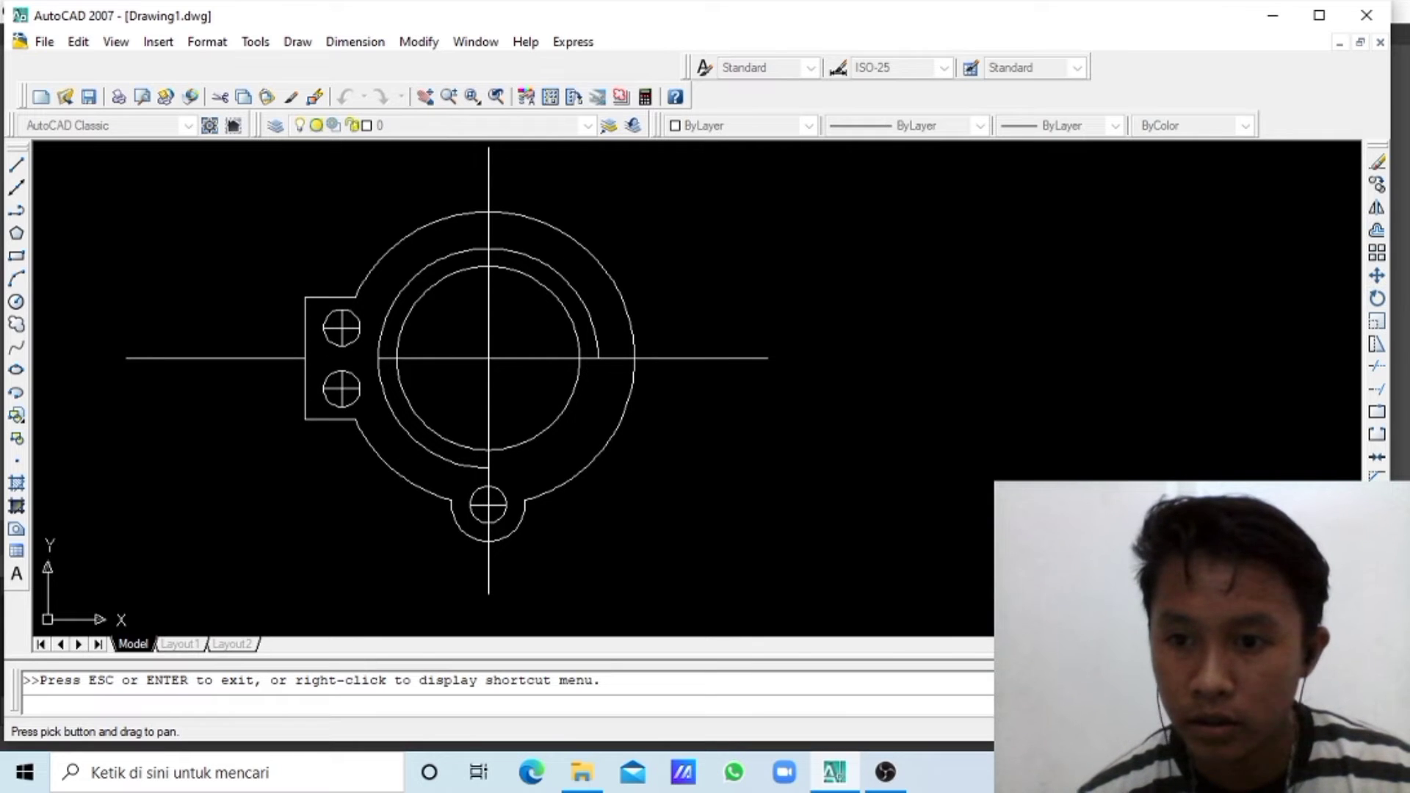
{"action": "left_click", "coordinate": [1377, 499]}
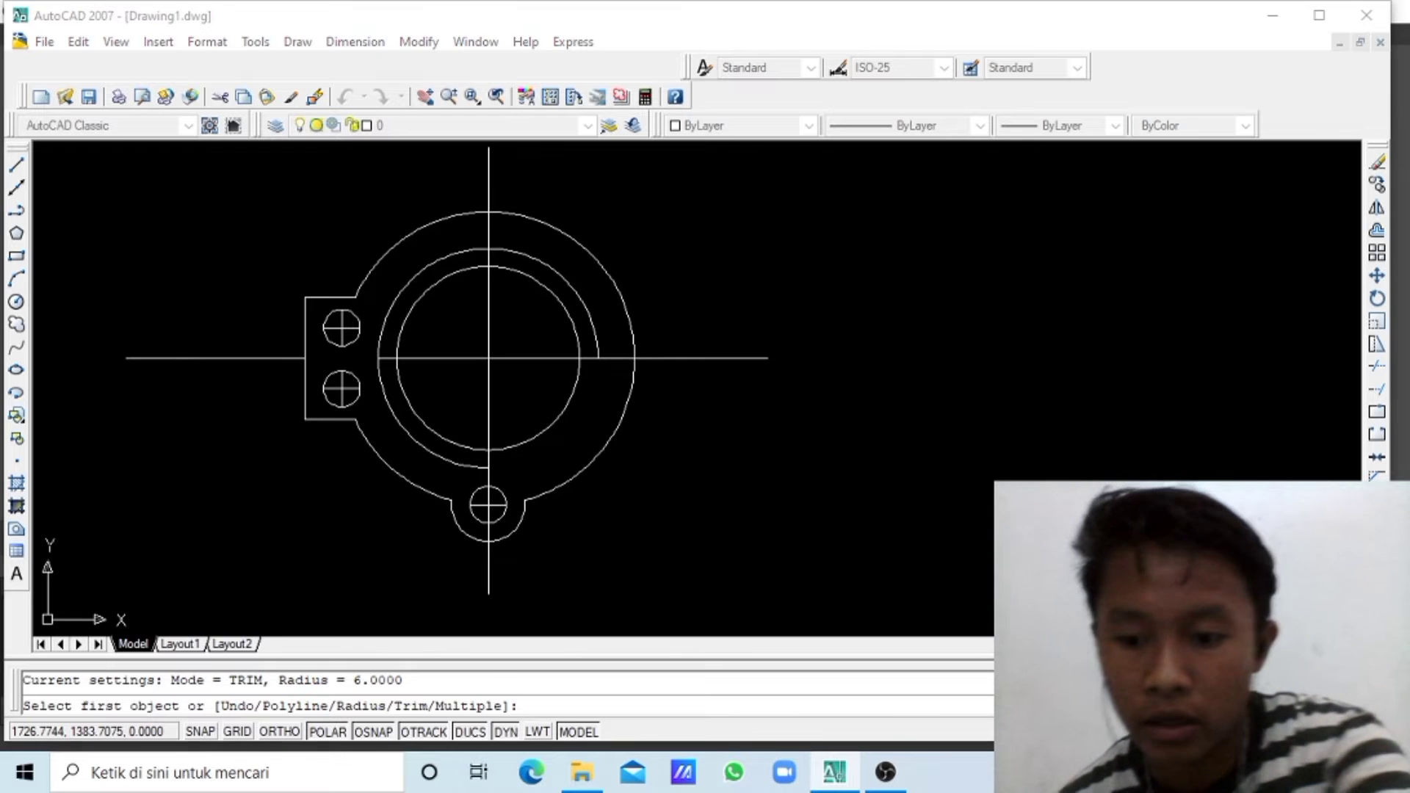
{"action": "type", "text": "r"}
{"action": "key", "text": "Return"}
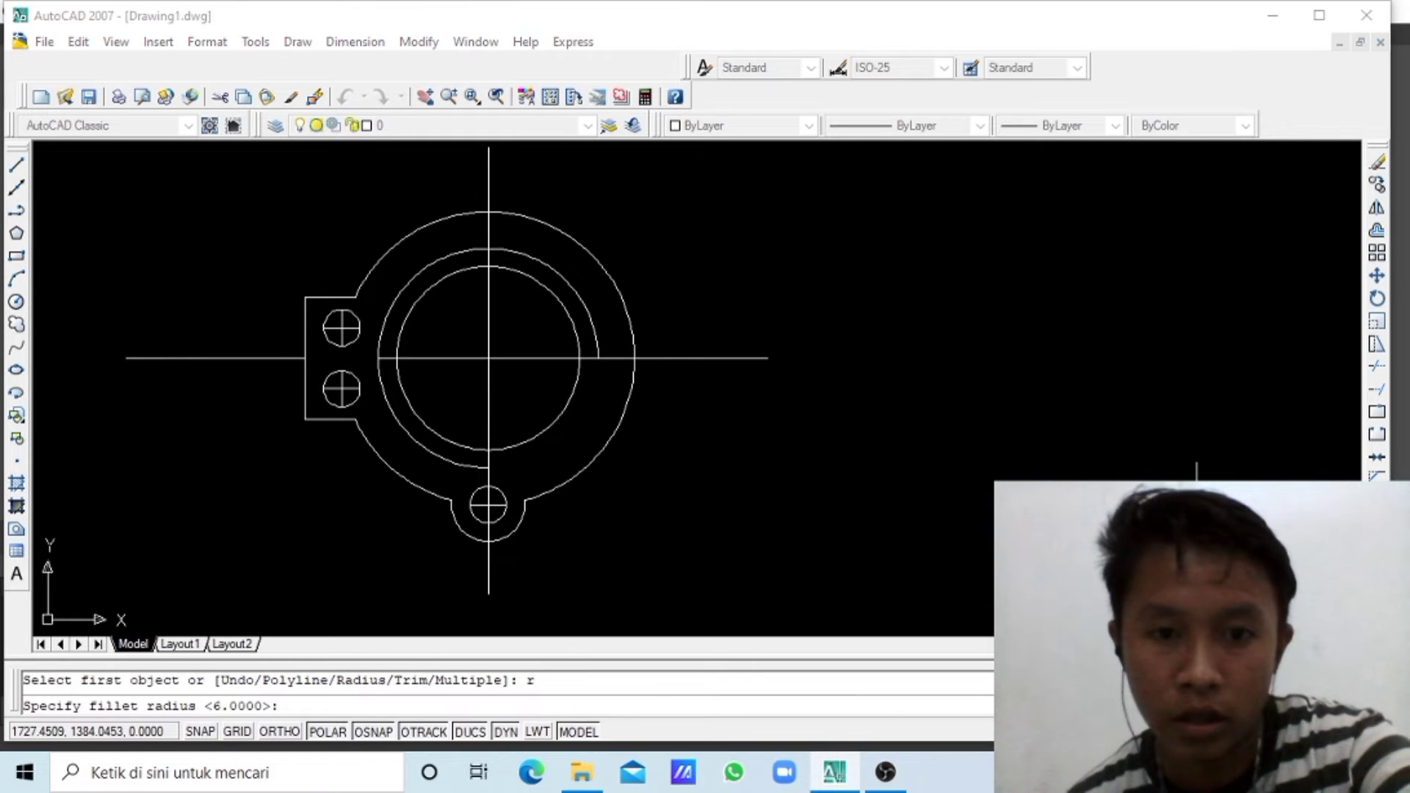
{"action": "type", "text": "6"}
{"action": "key", "text": "Return"}
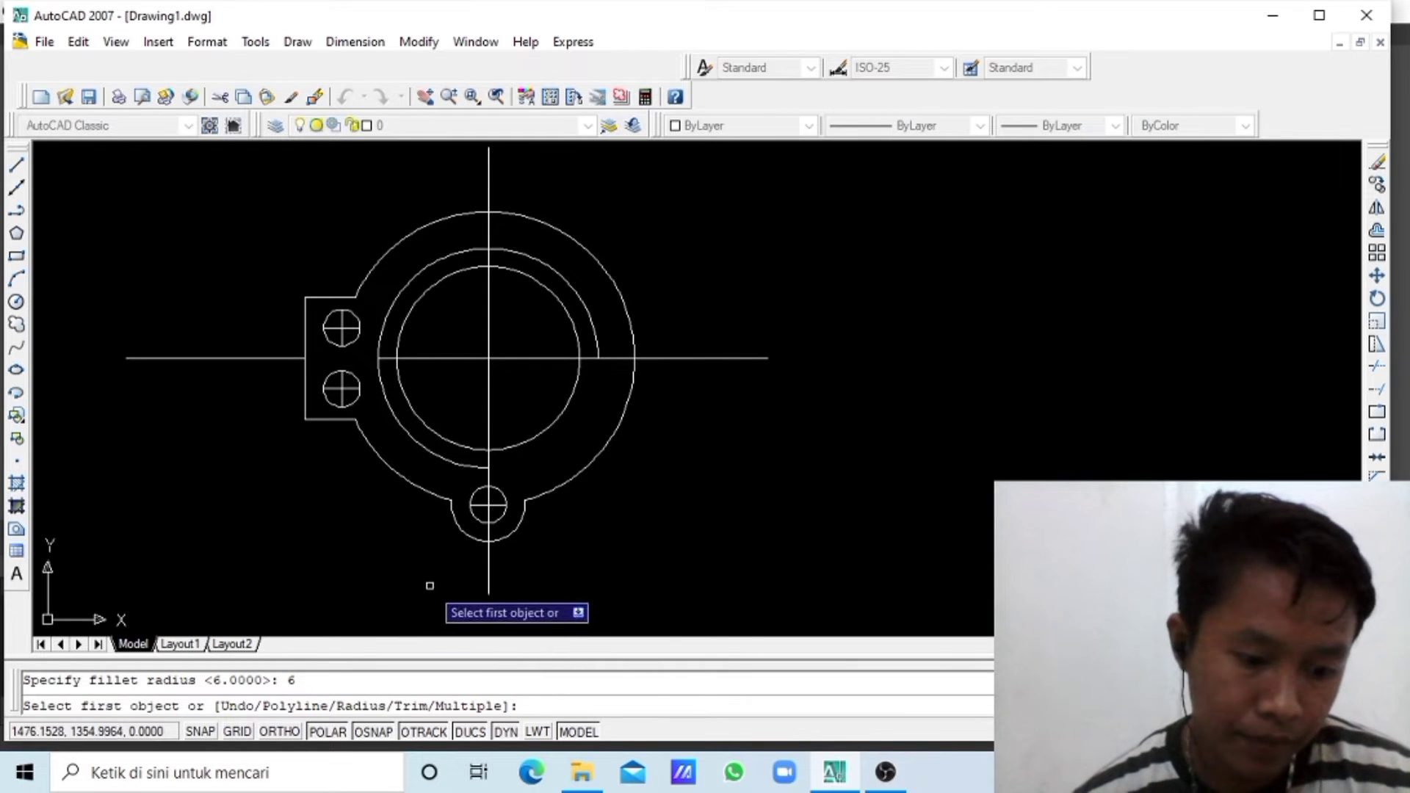
{"action": "left_click", "coordinate": [457, 529]}
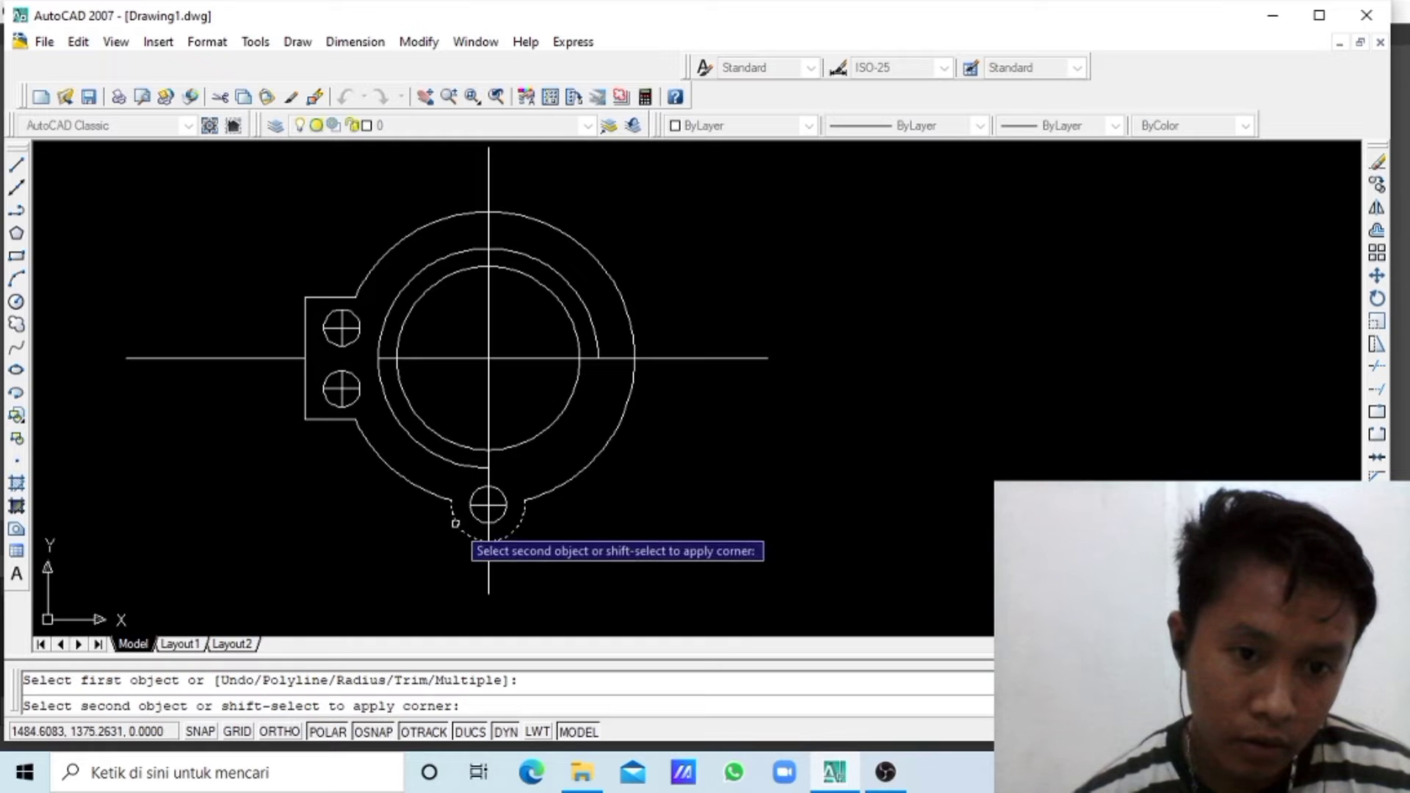
{"action": "left_click", "coordinate": [445, 503]}
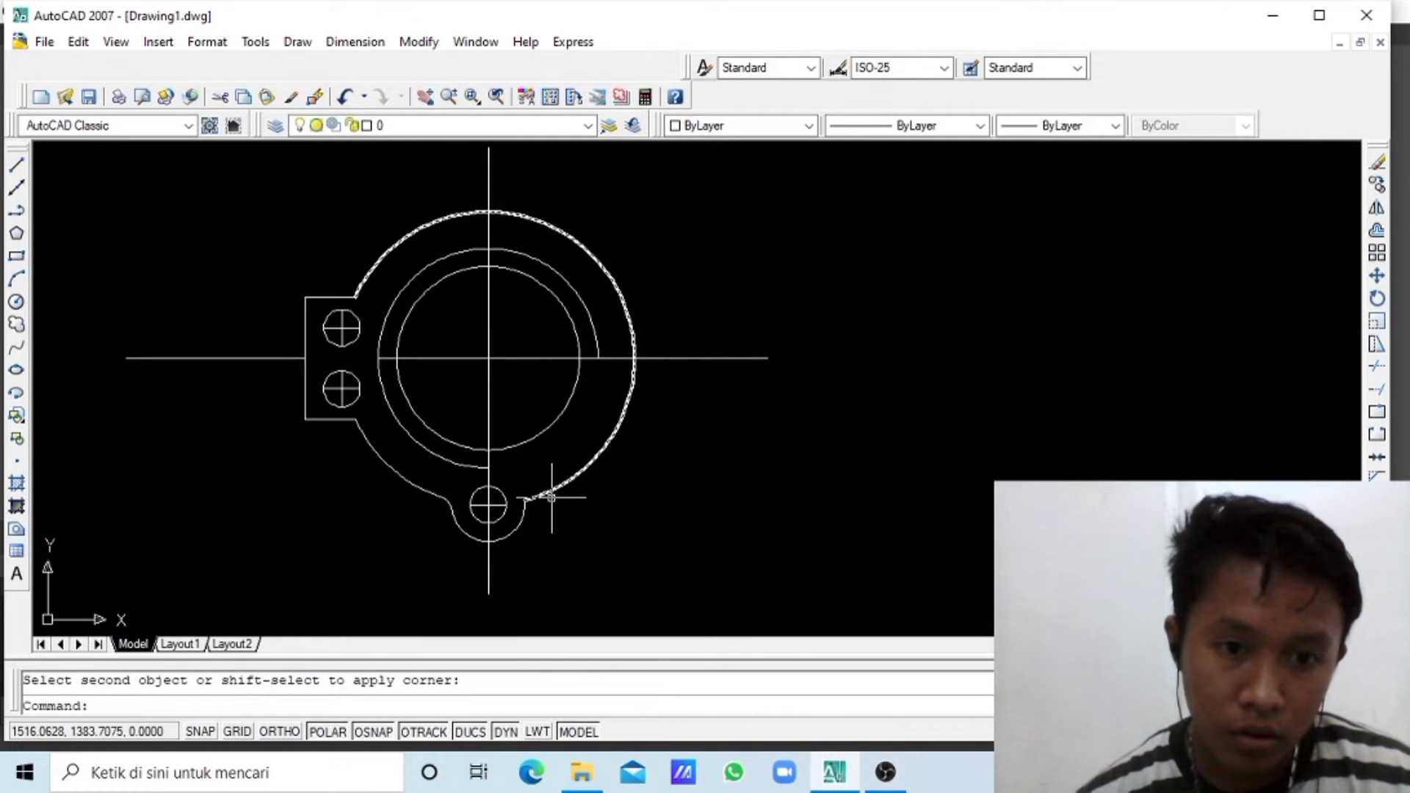
- Repeat the radius 6 fillet on the bottom lug's right junction
{"action": "right_click", "coordinate": [580, 504]}
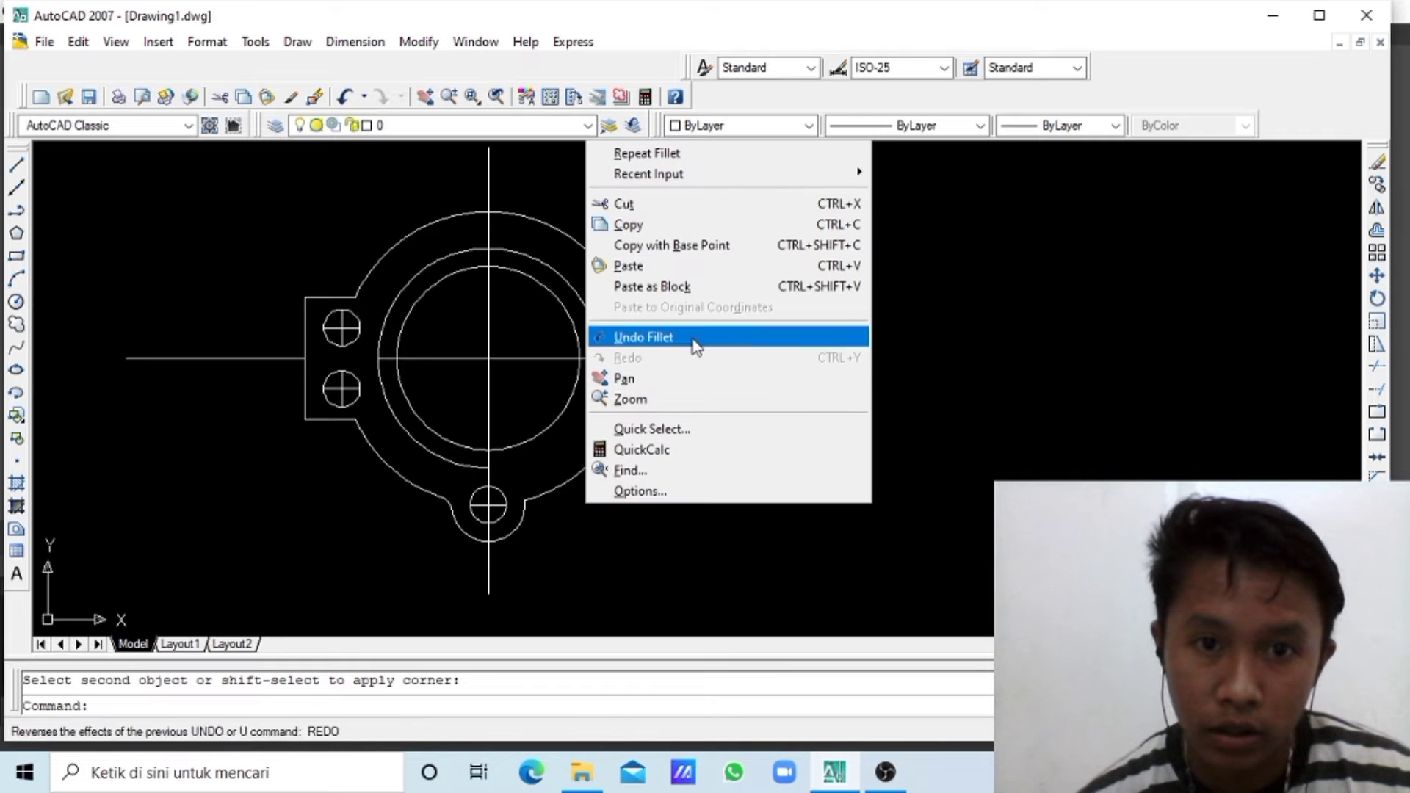
{"action": "left_click", "coordinate": [673, 154]}
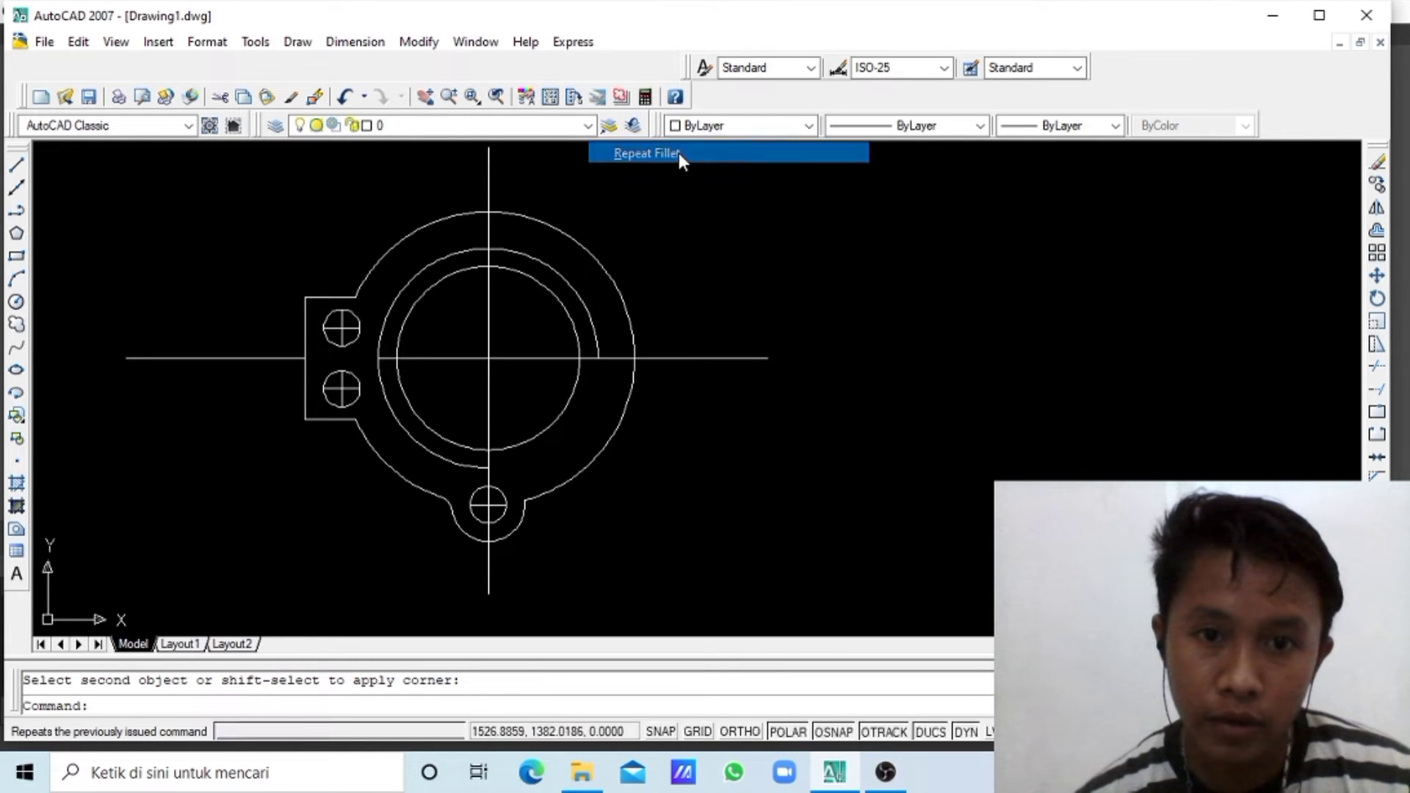
{"action": "left_click", "coordinate": [602, 456]}
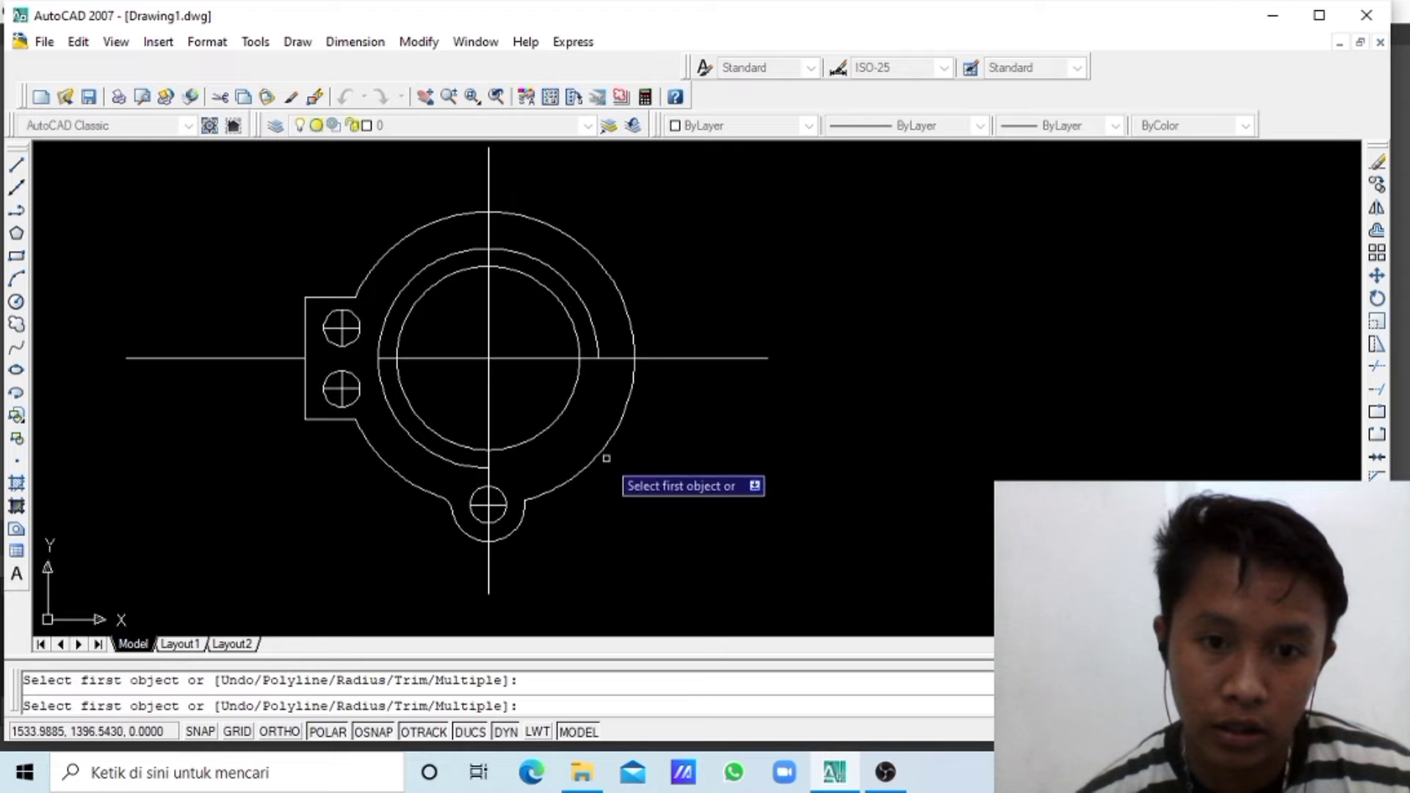
{"action": "left_click", "coordinate": [573, 484]}
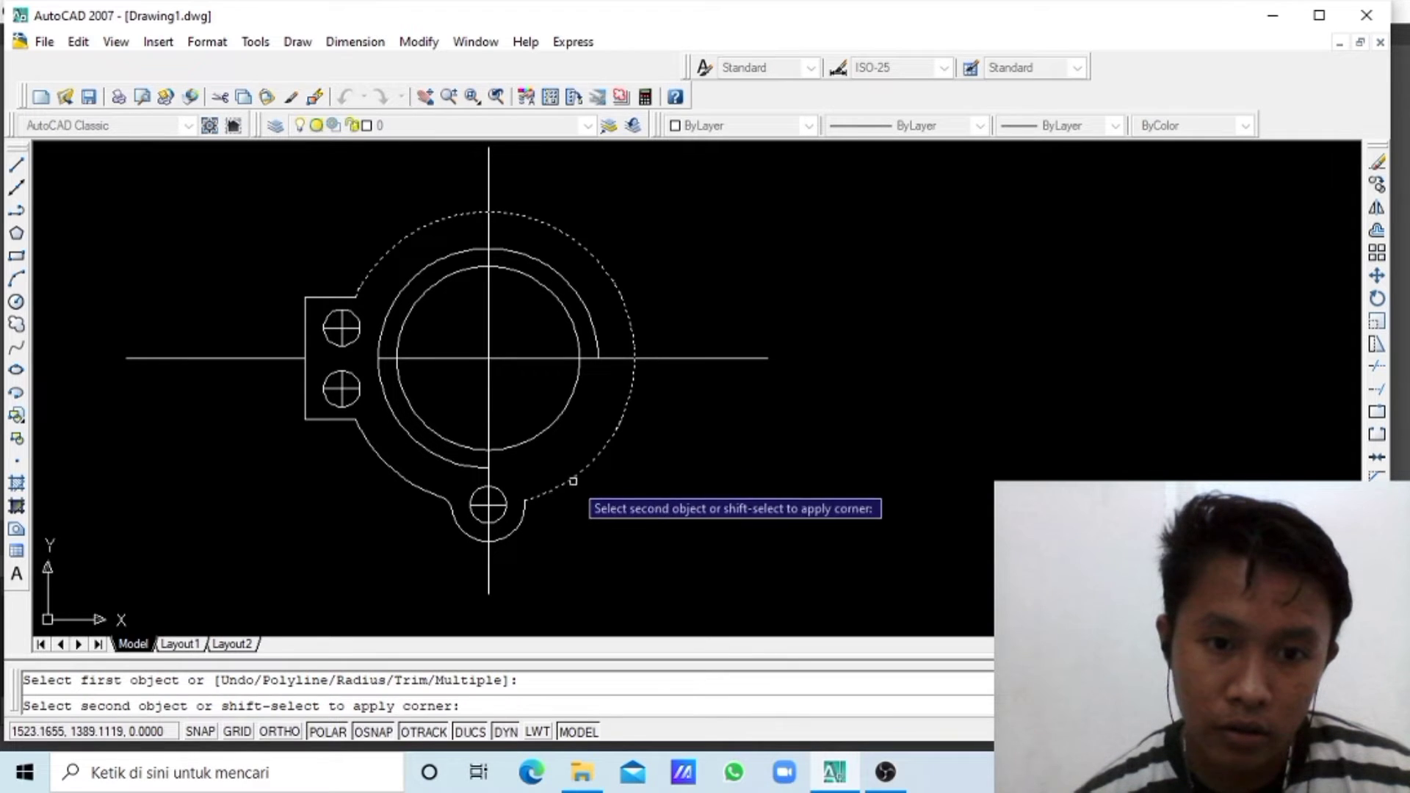
{"action": "left_click", "coordinate": [526, 516]}
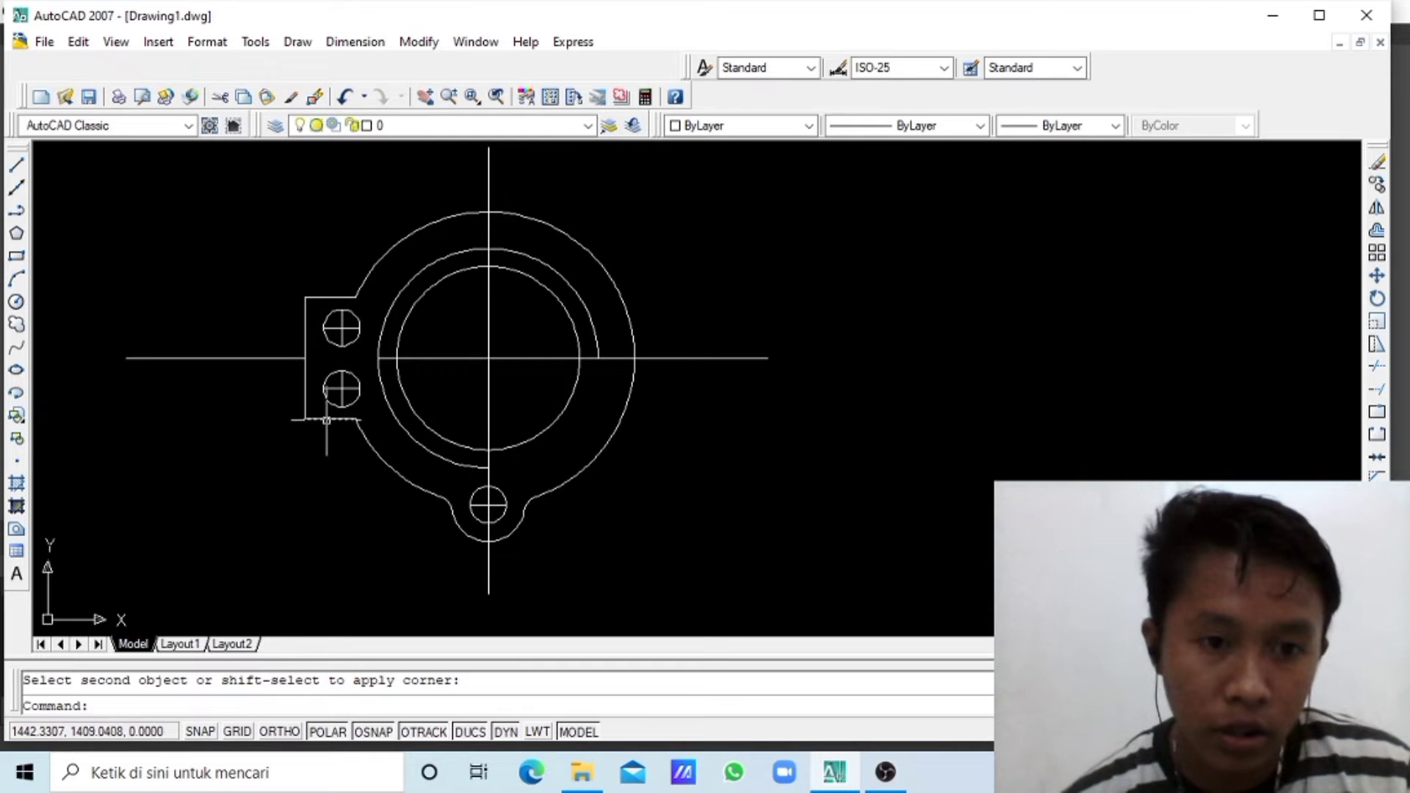
{"action": "key", "text": "Return"}
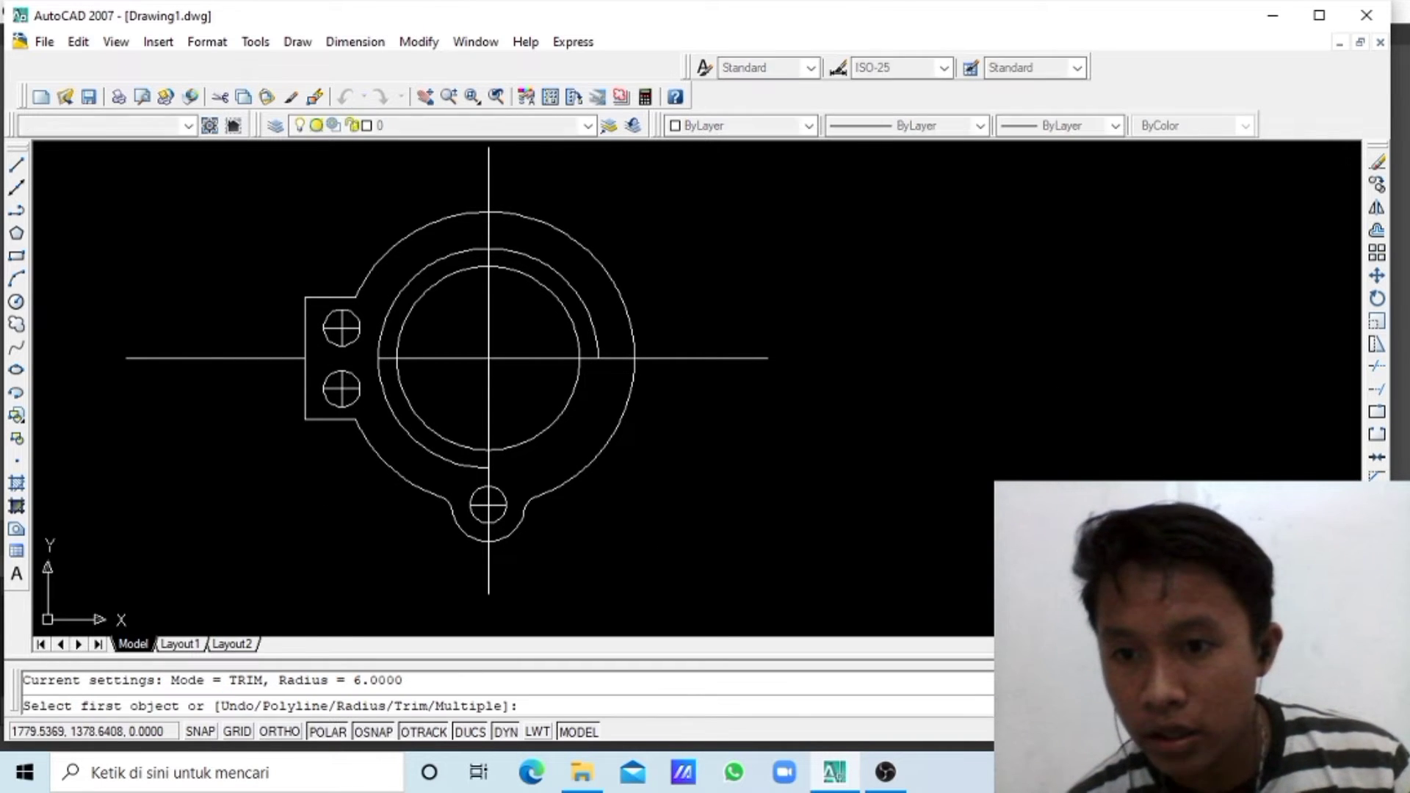
{"action": "type", "text": "r"}
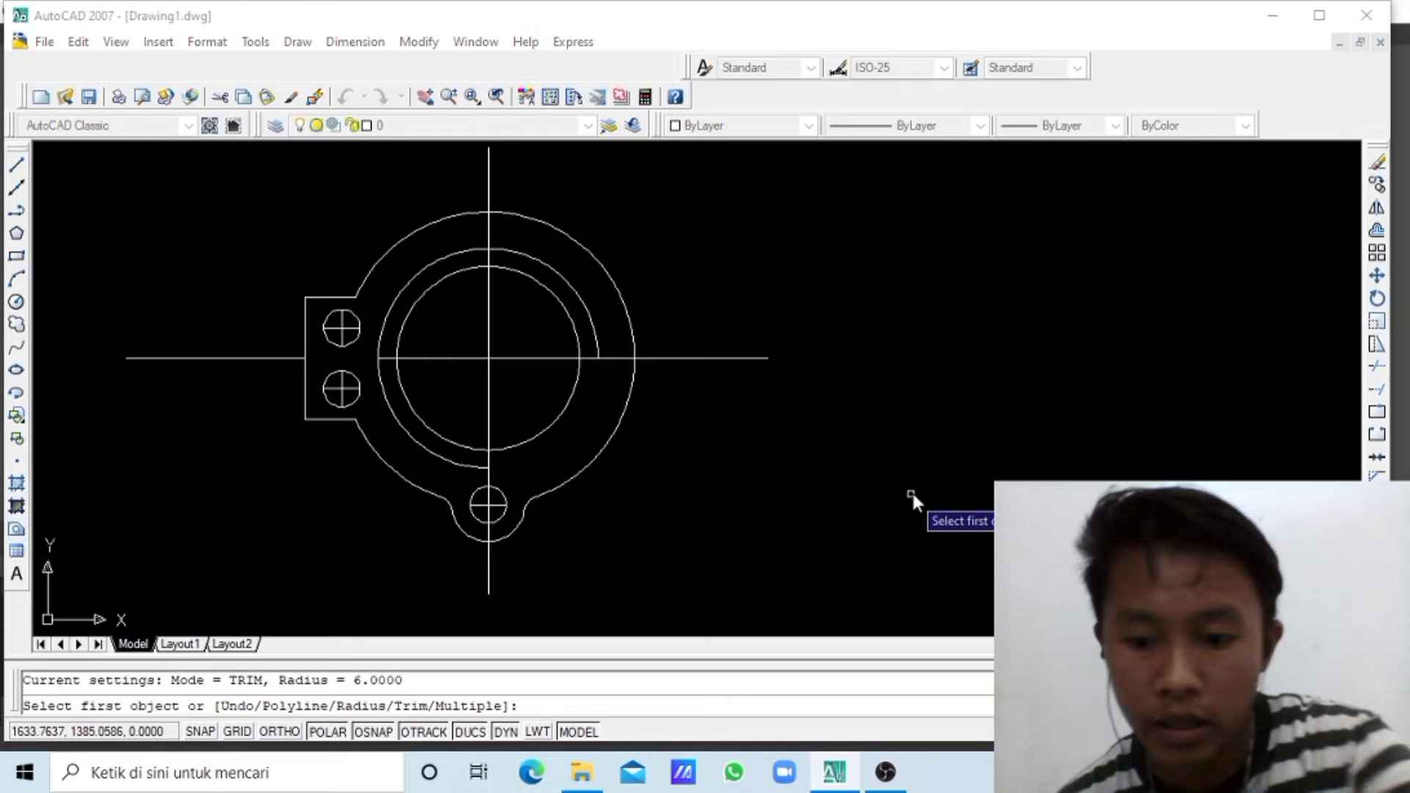
{"action": "key", "text": "Return"}
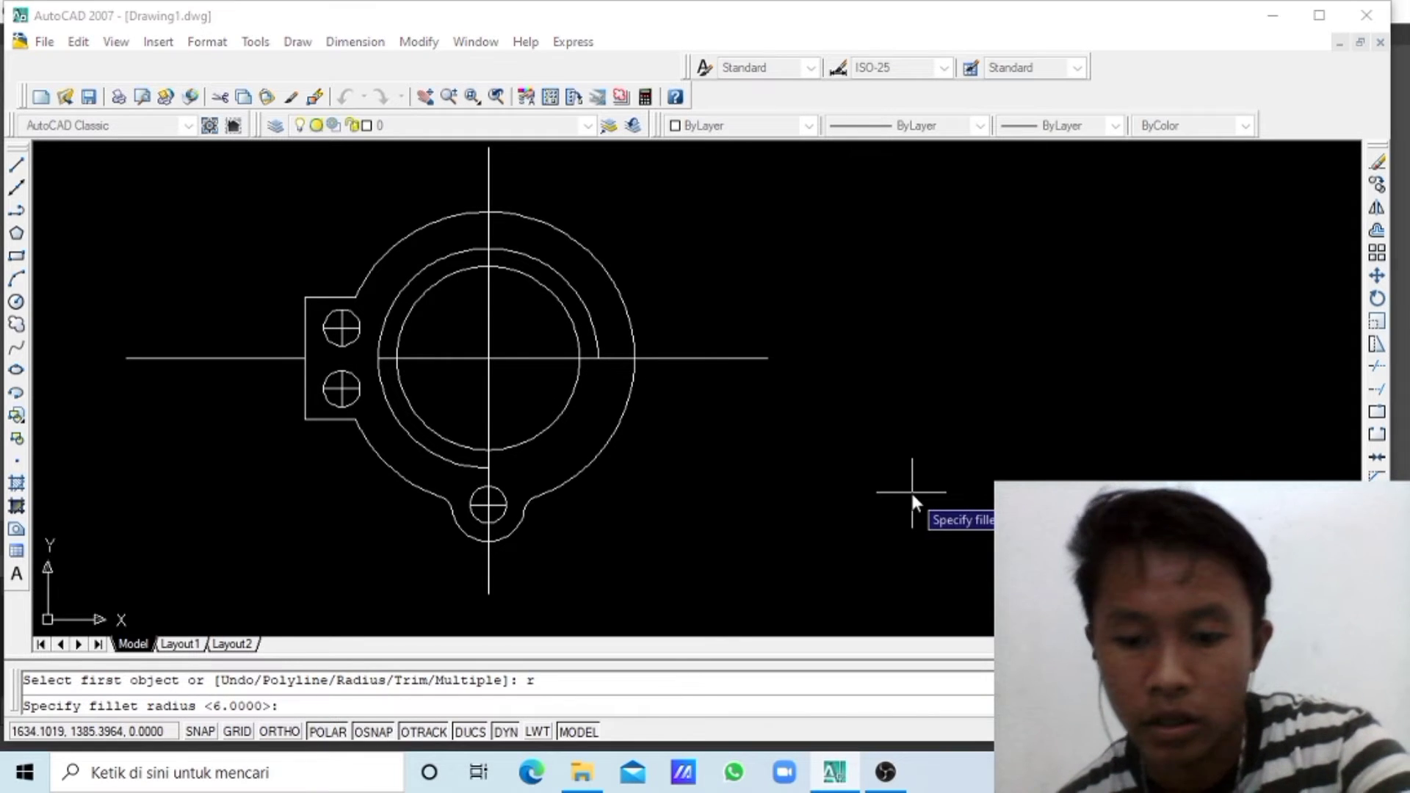
{"action": "type", "text": "6"}
{"action": "key", "text": "Return"}
{"action": "left_click", "coordinate": [366, 441]}
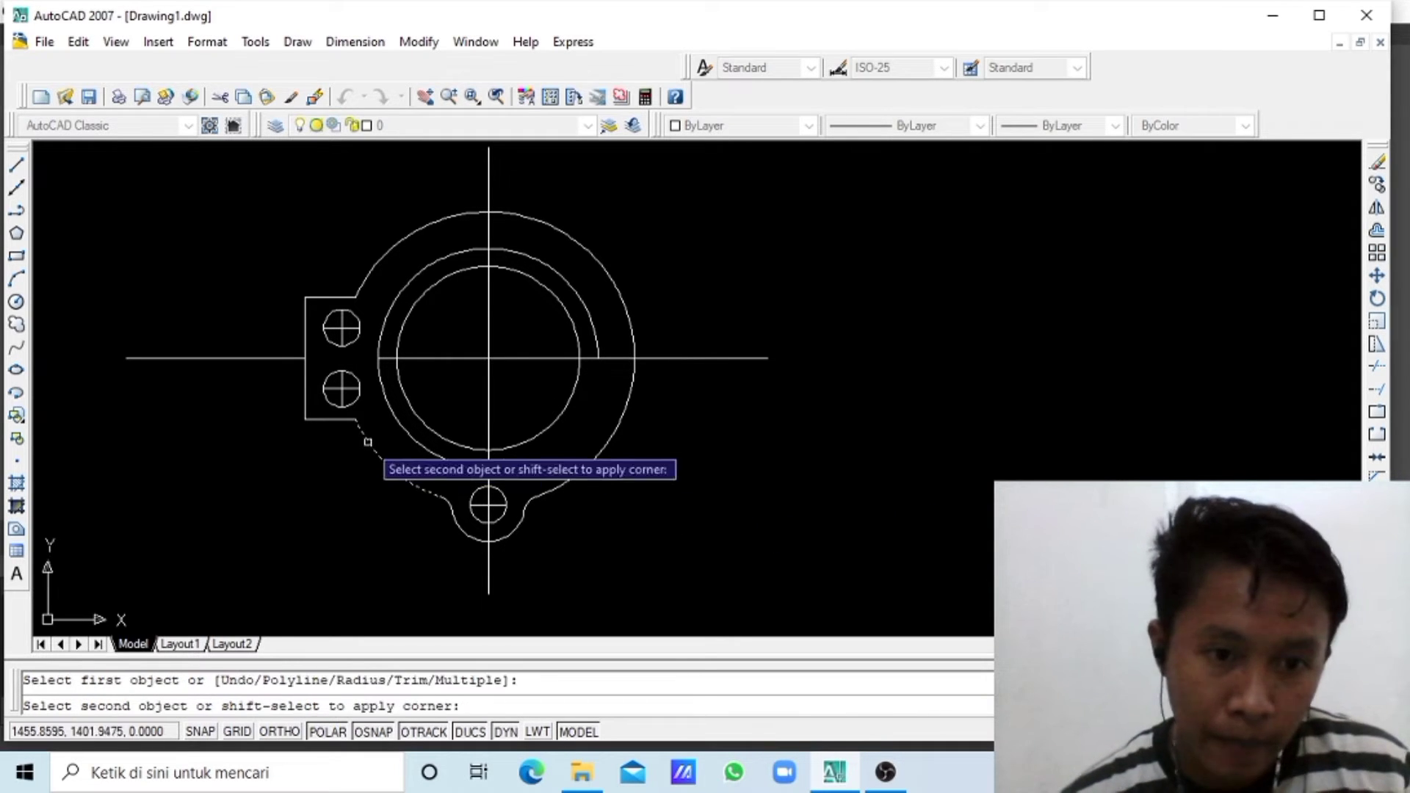
{"action": "left_click", "coordinate": [342, 416]}
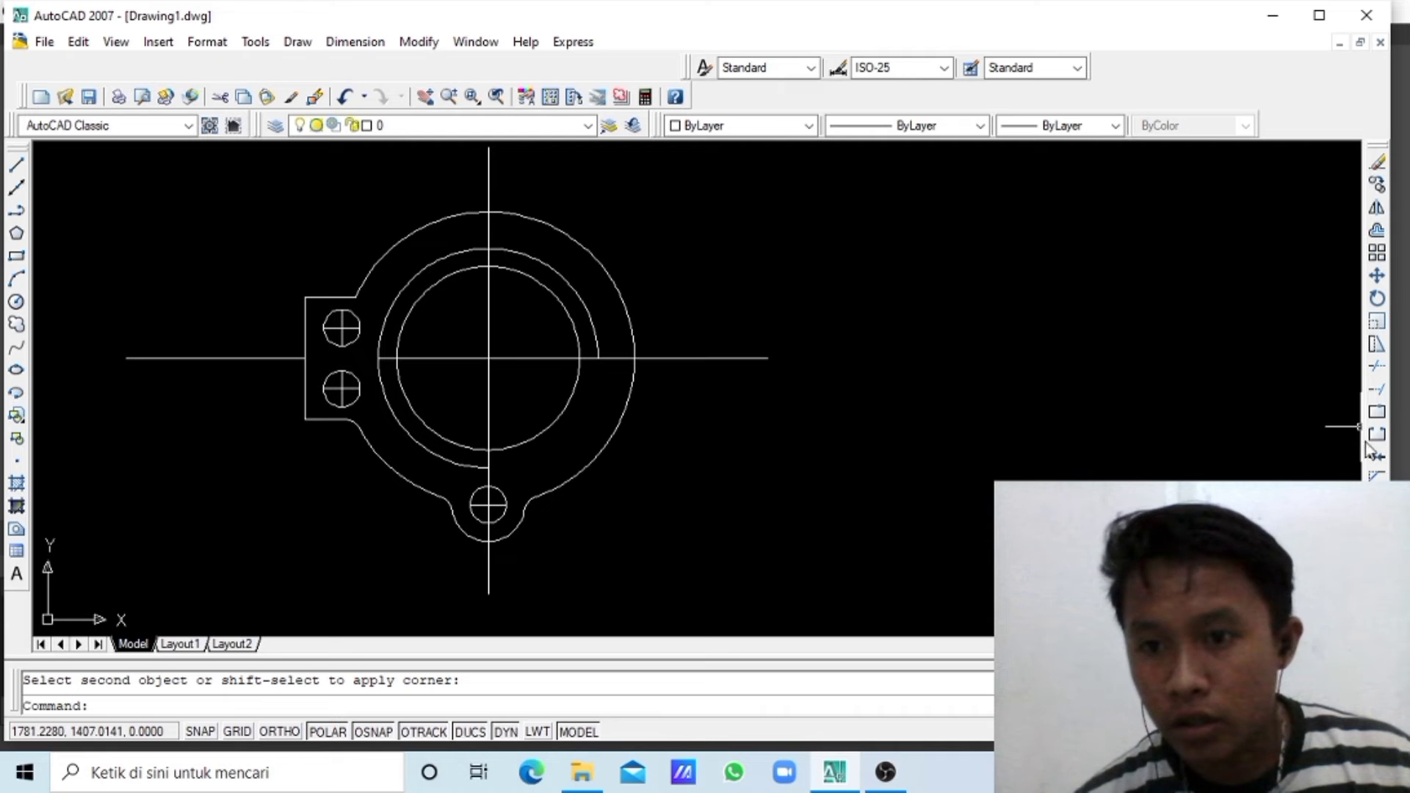
{"action": "key", "text": "Return"}
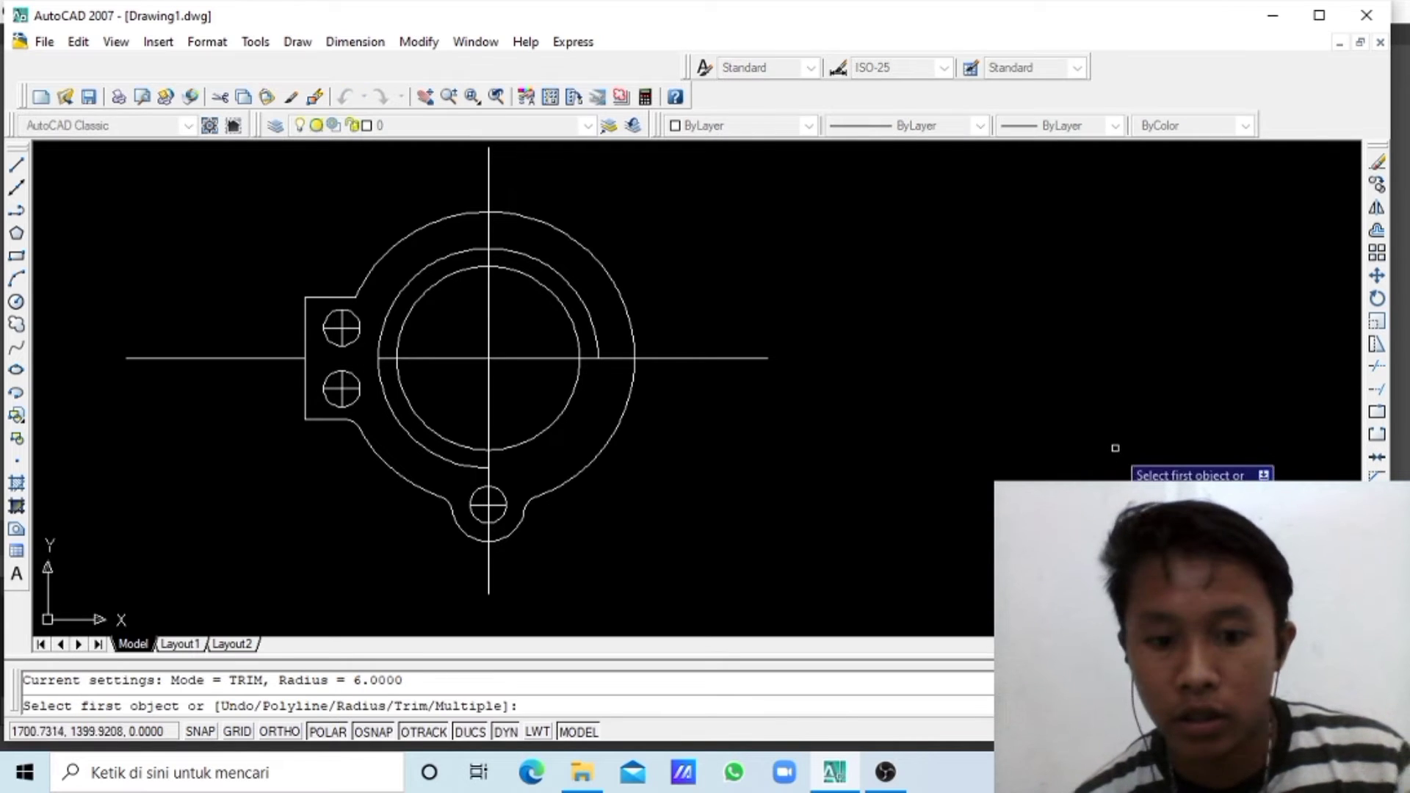
{"action": "type", "text": "r"}
{"action": "key", "text": "Return"}
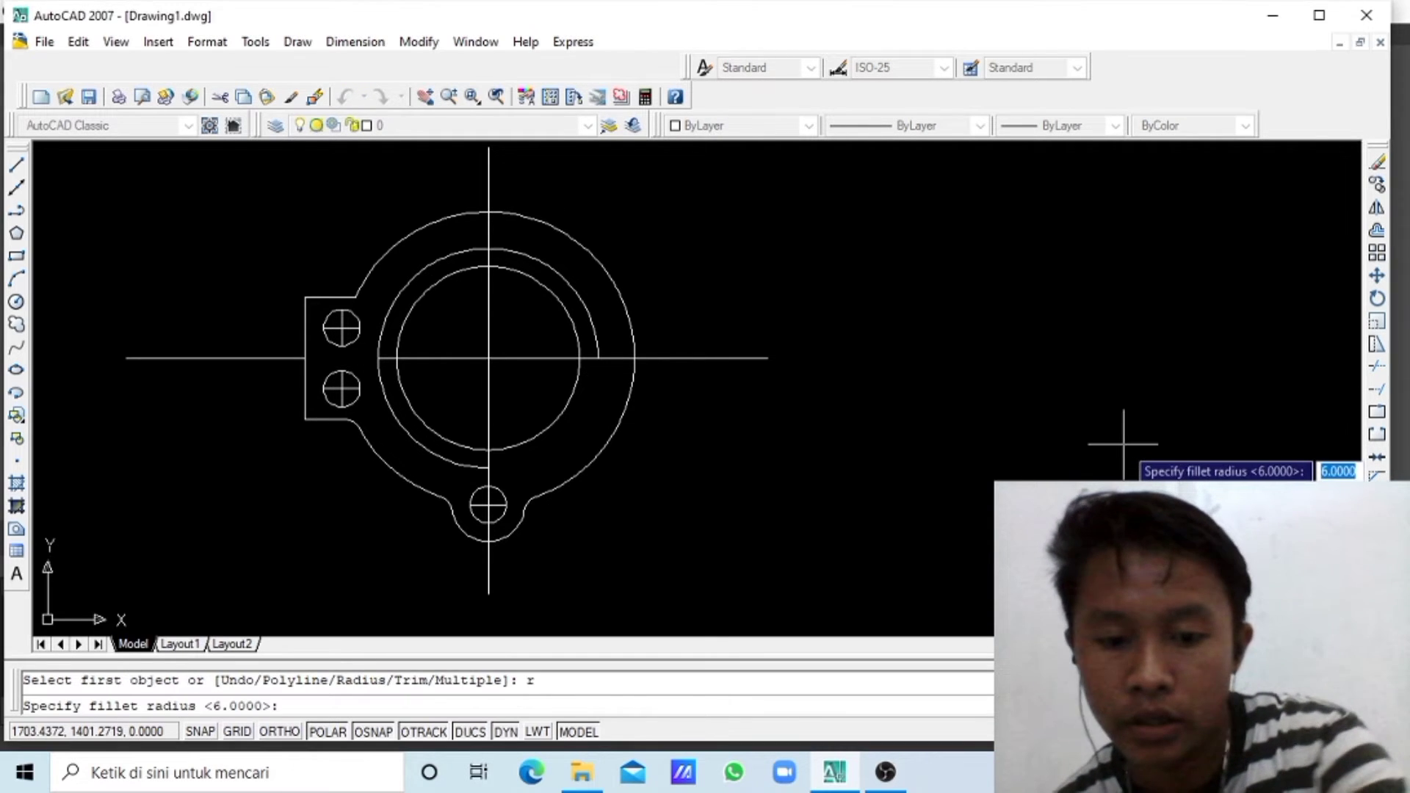
{"action": "type", "text": "6"}
{"action": "key", "text": "Return"}
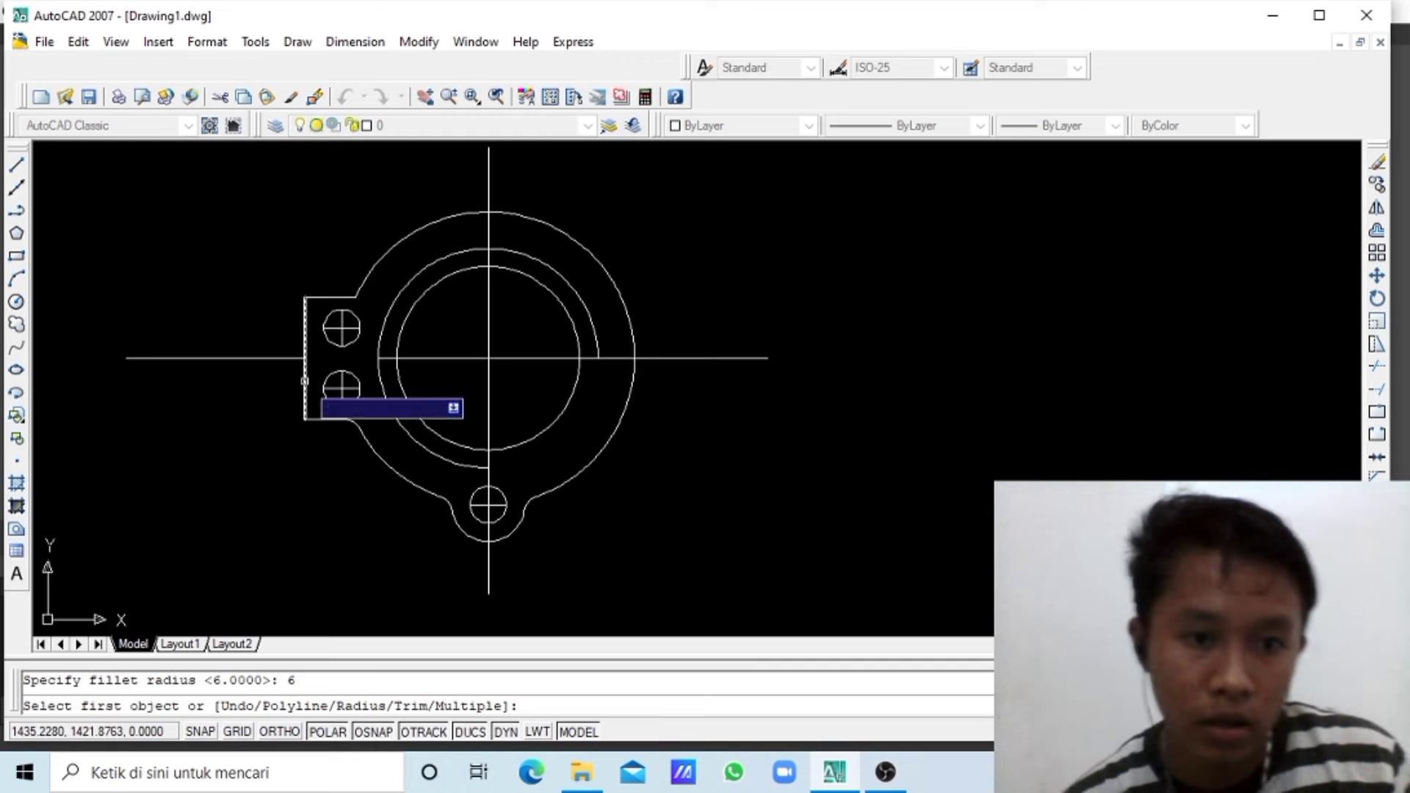
{"action": "left_click", "coordinate": [306, 393]}
{"action": "left_click", "coordinate": [322, 421]}
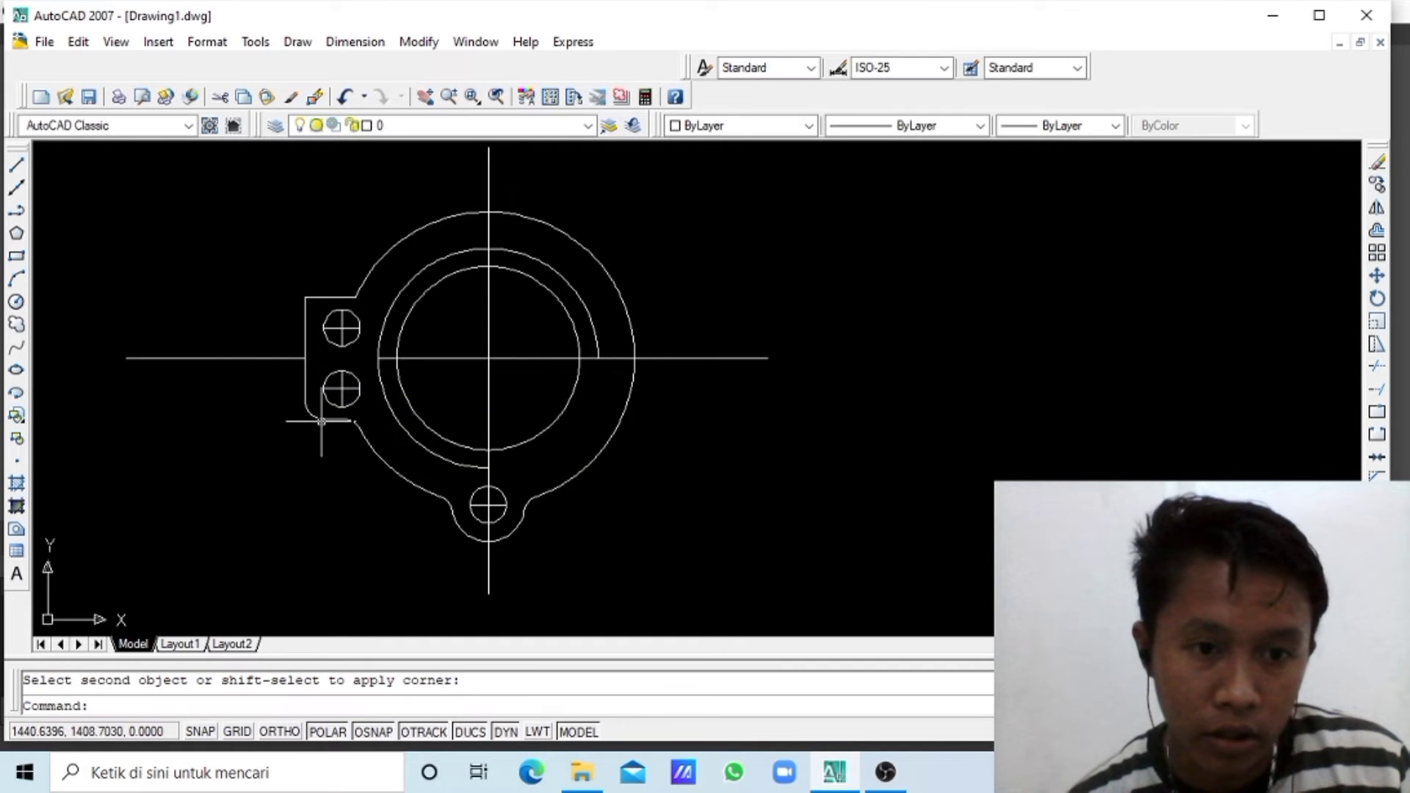
{"action": "right_click", "coordinate": [820, 318]}
{"action": "left_click", "coordinate": [843, 335]}
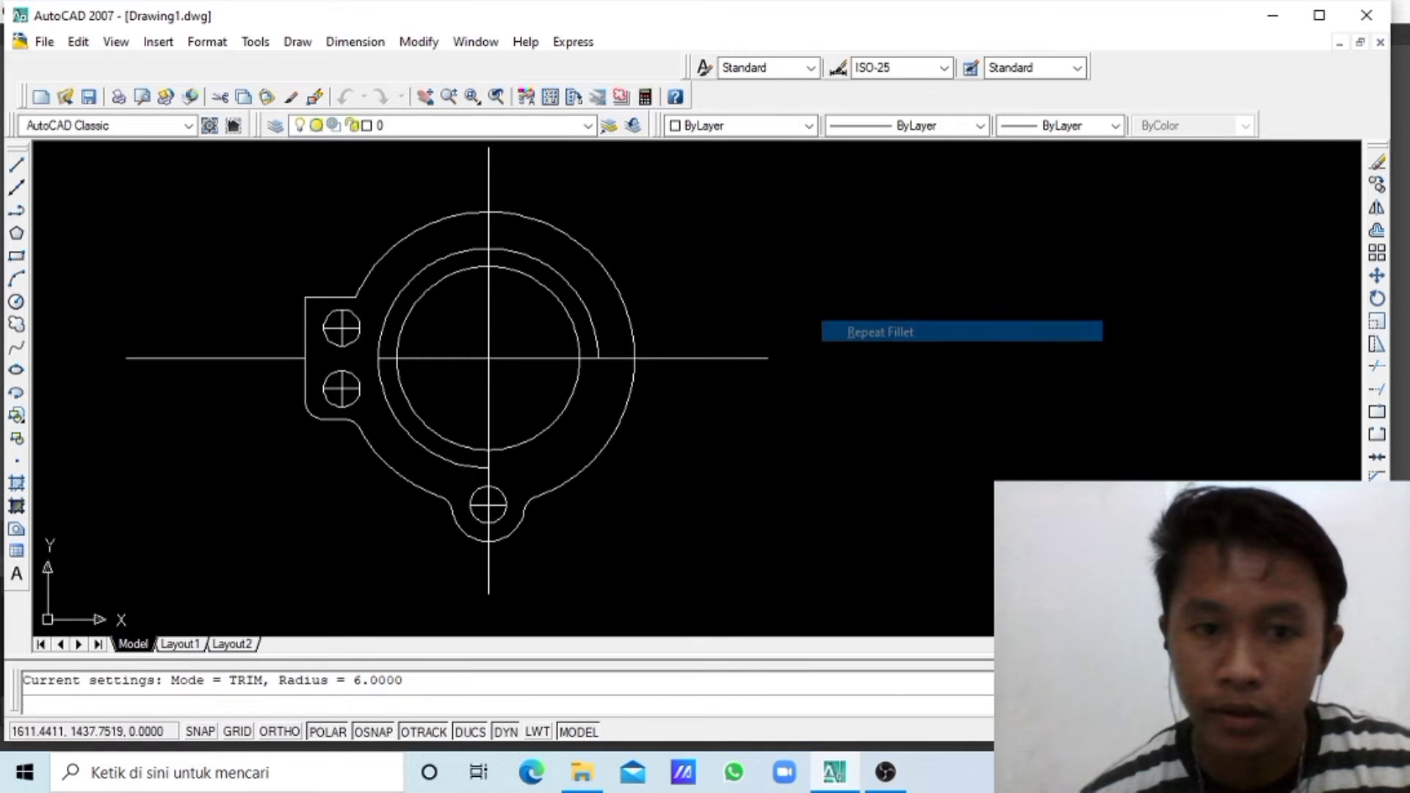
{"action": "left_click", "coordinate": [358, 292]}
{"action": "left_click", "coordinate": [340, 297]}
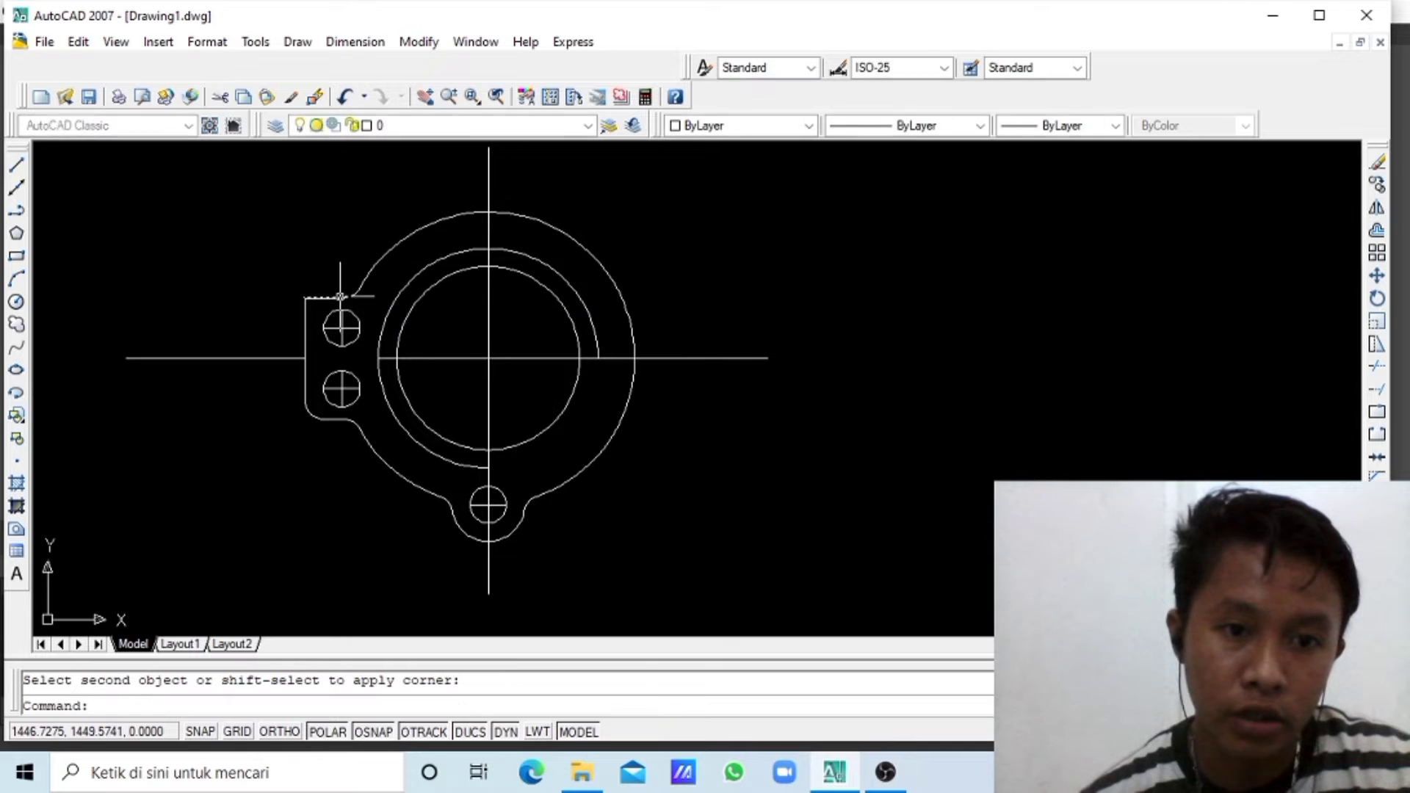
{"action": "right_click", "coordinate": [336, 285]}
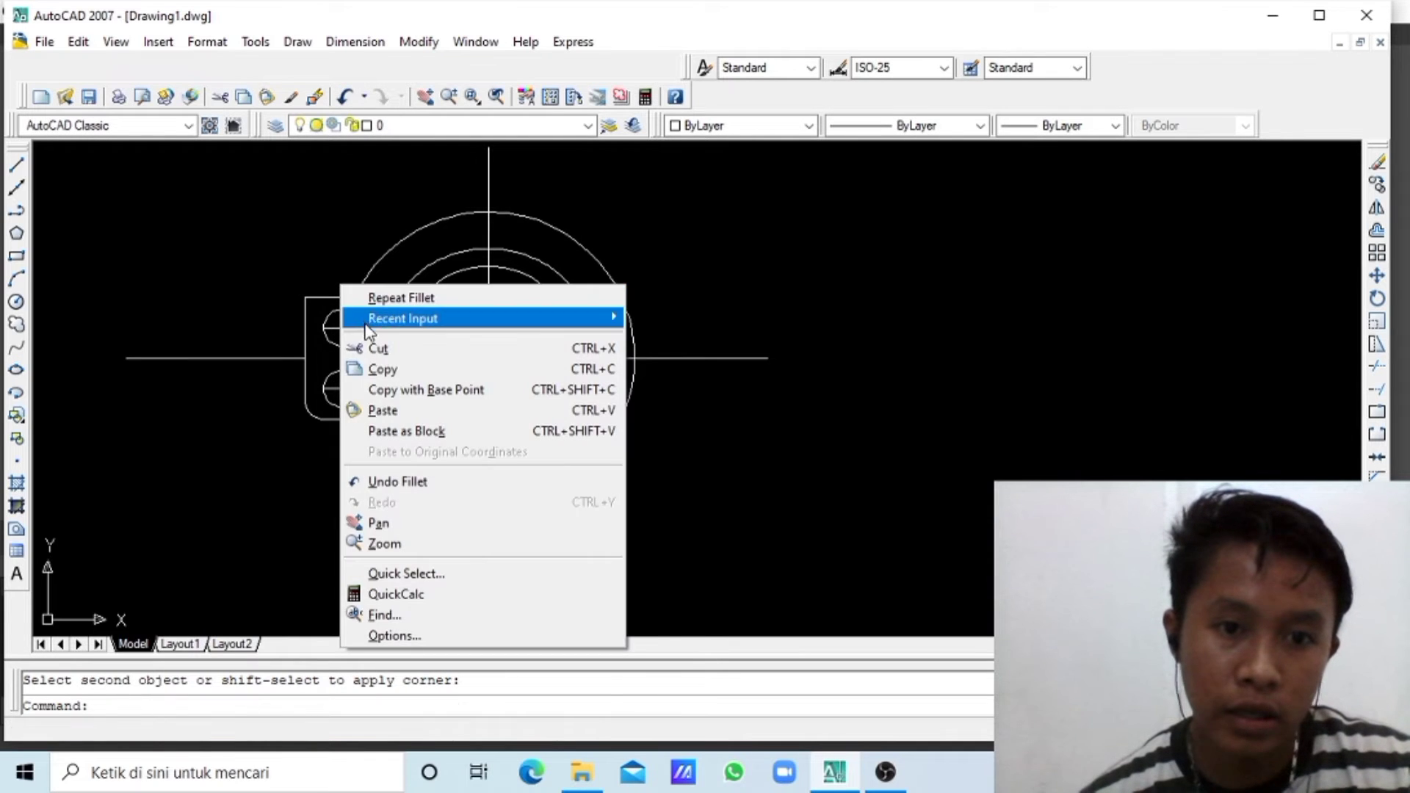
{"action": "left_click", "coordinate": [371, 298]}
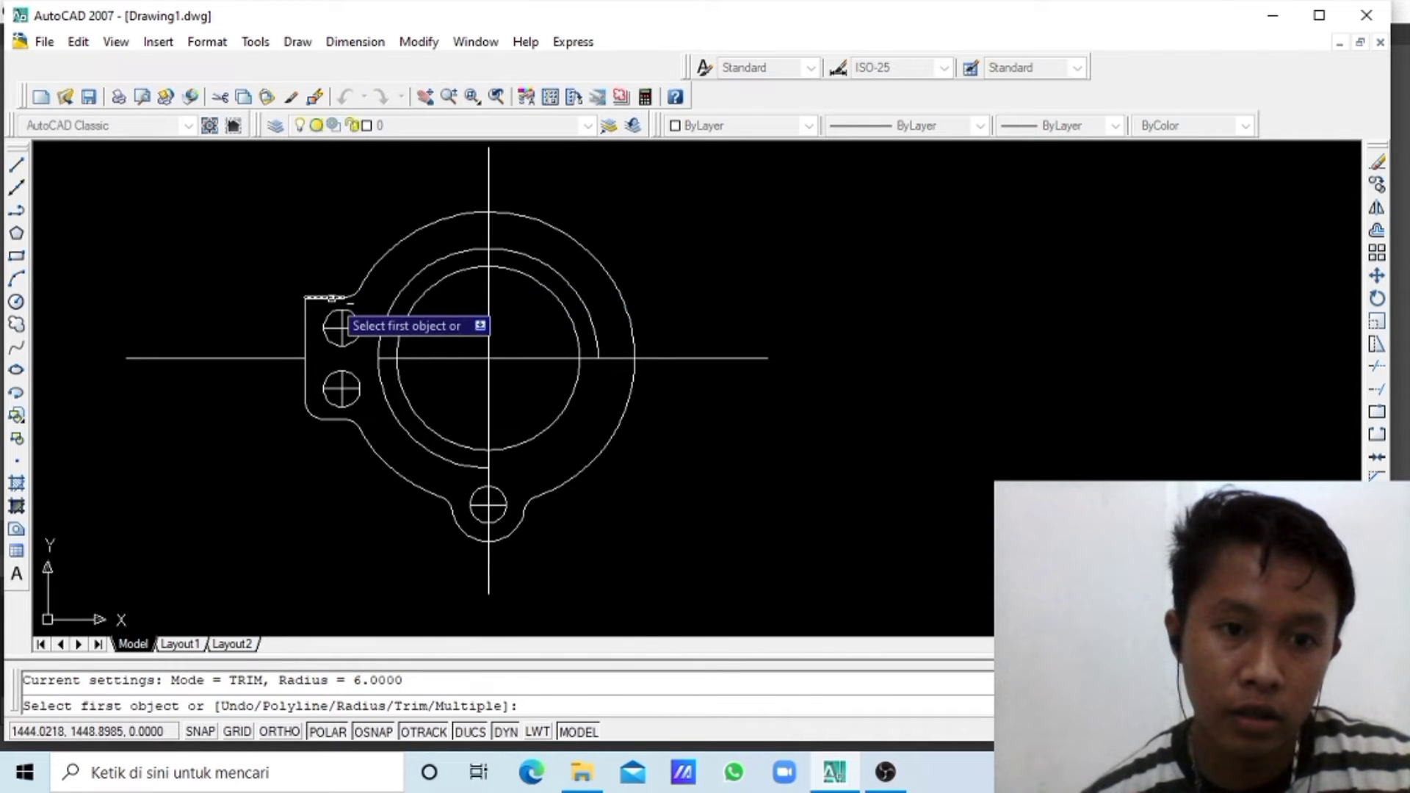
{"action": "left_click", "coordinate": [335, 298]}
{"action": "left_click", "coordinate": [306, 315]}
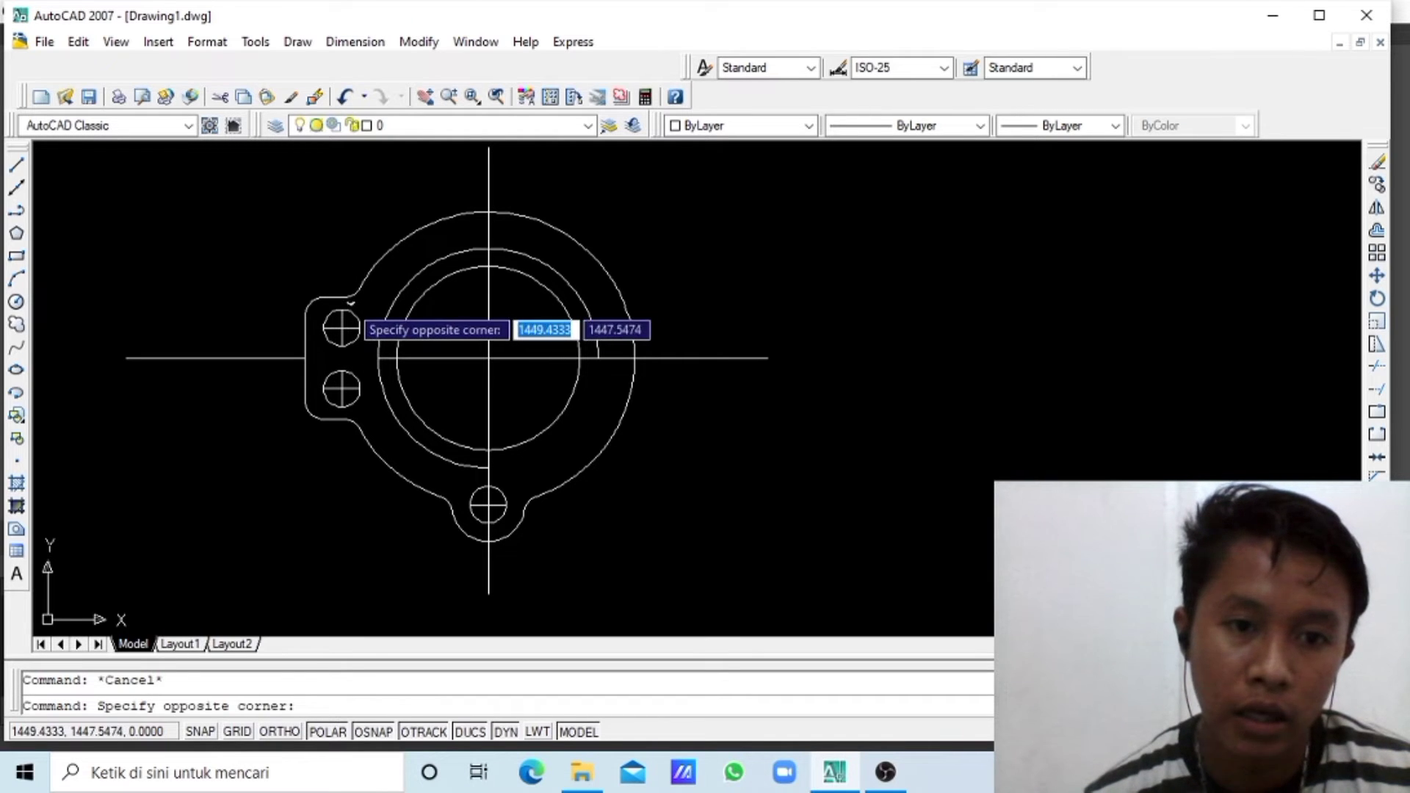
{"action": "left_click", "coordinate": [348, 302]}
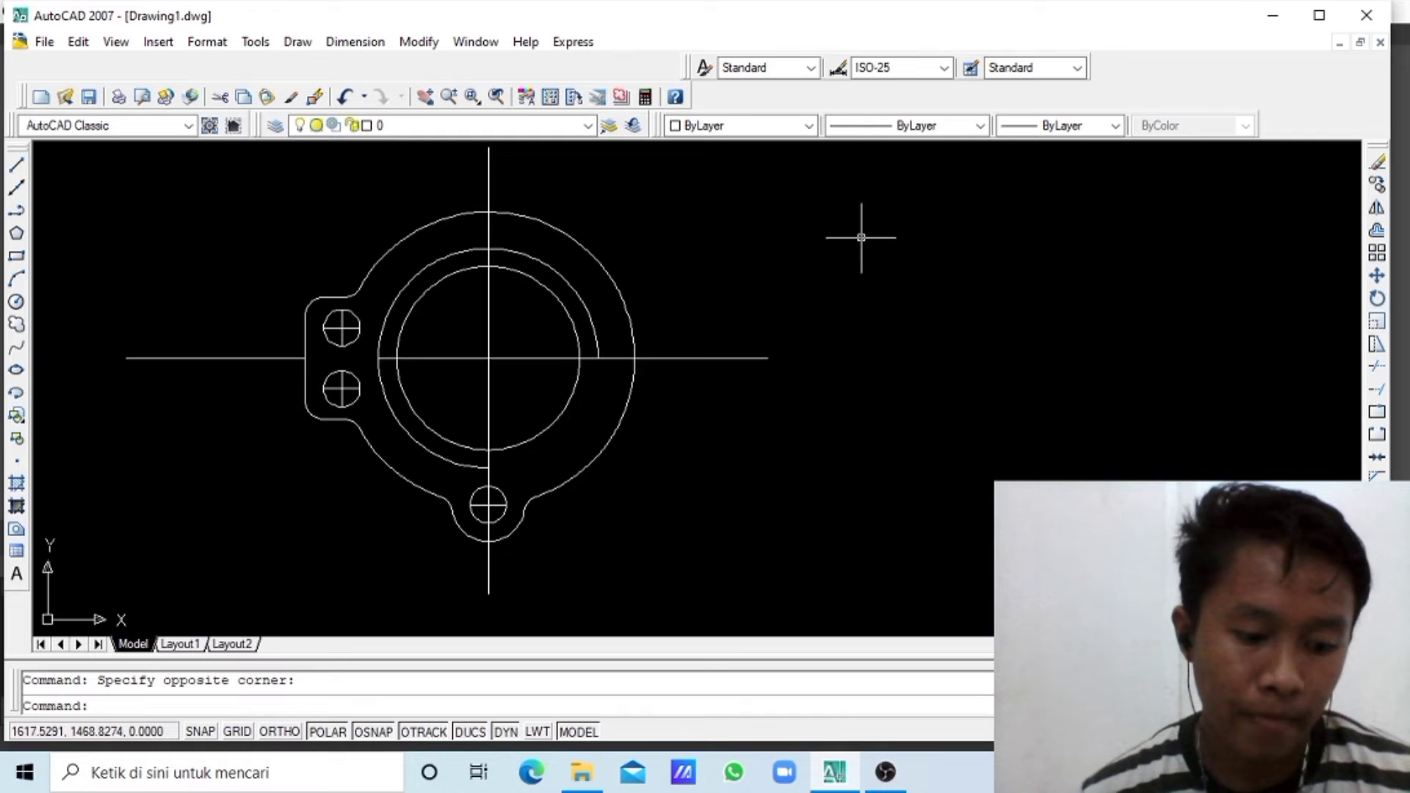
{"action": "left_click", "coordinate": [424, 96]}
{"action": "left_click_drag", "start_coordinate": [465, 249], "coordinate": [540, 252]}
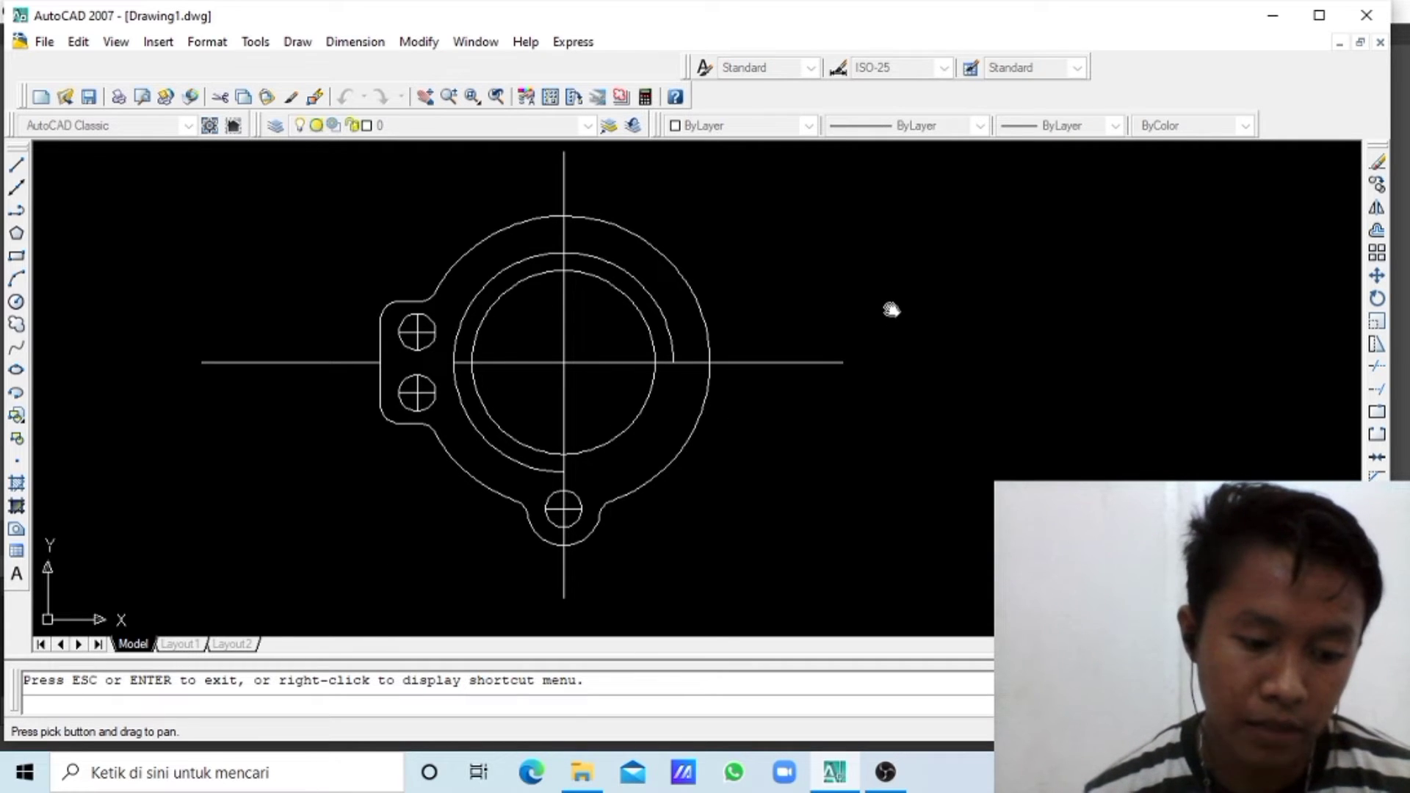
- Mirror the left lug and its two holes about the vertical centreline, keeping the original
{"action": "left_click", "coordinate": [1378, 209]}
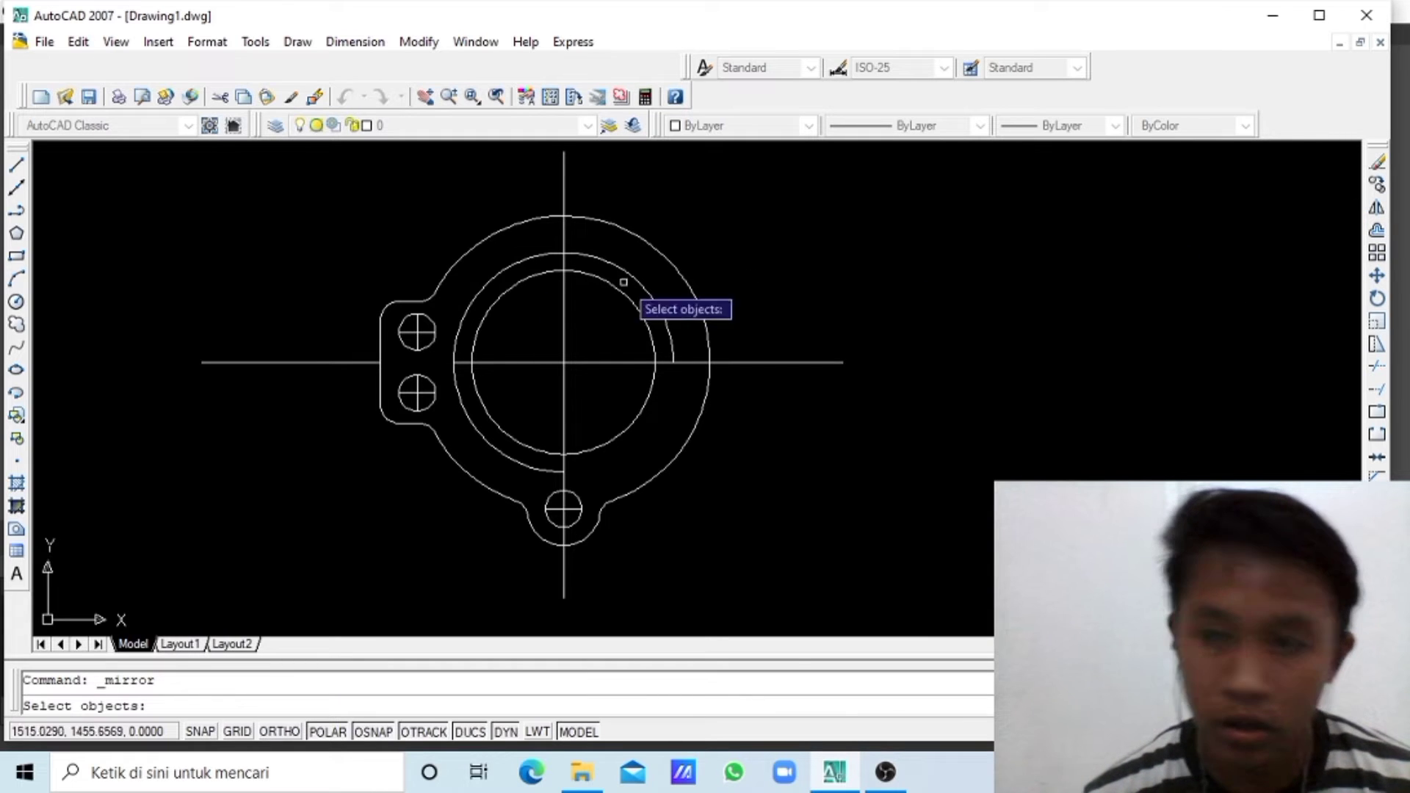
{"action": "left_click", "coordinate": [308, 264]}
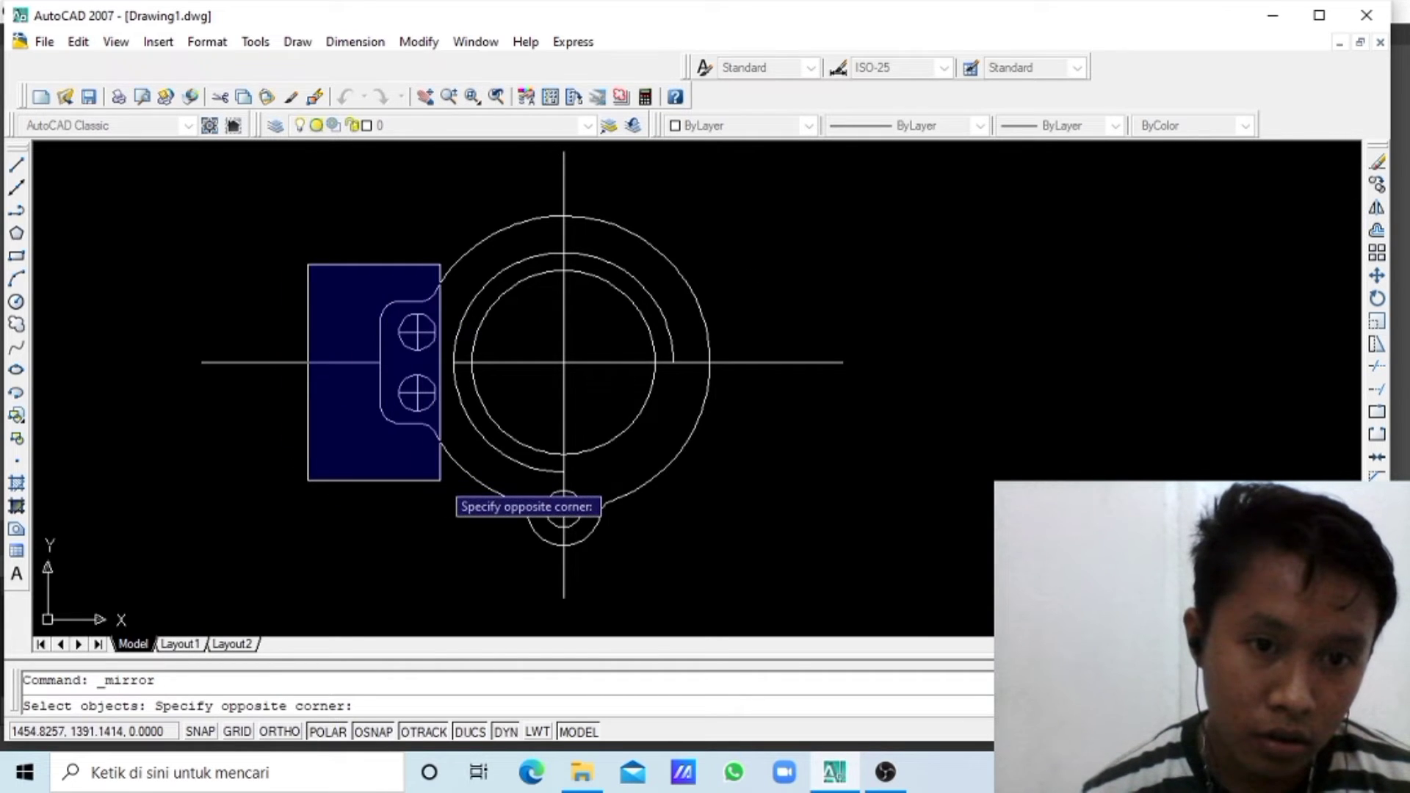
{"action": "left_click", "coordinate": [449, 486]}
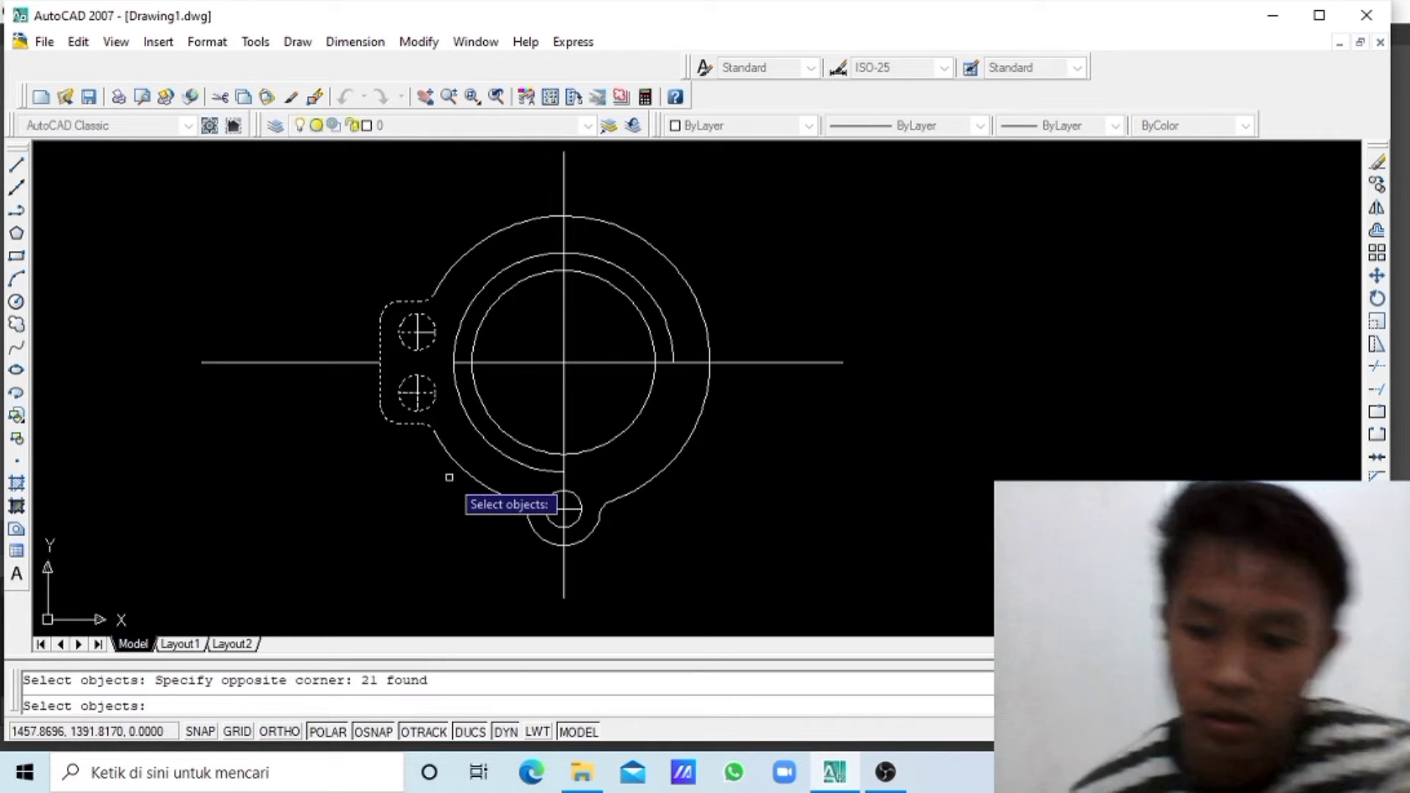
{"action": "key", "text": "Return"}
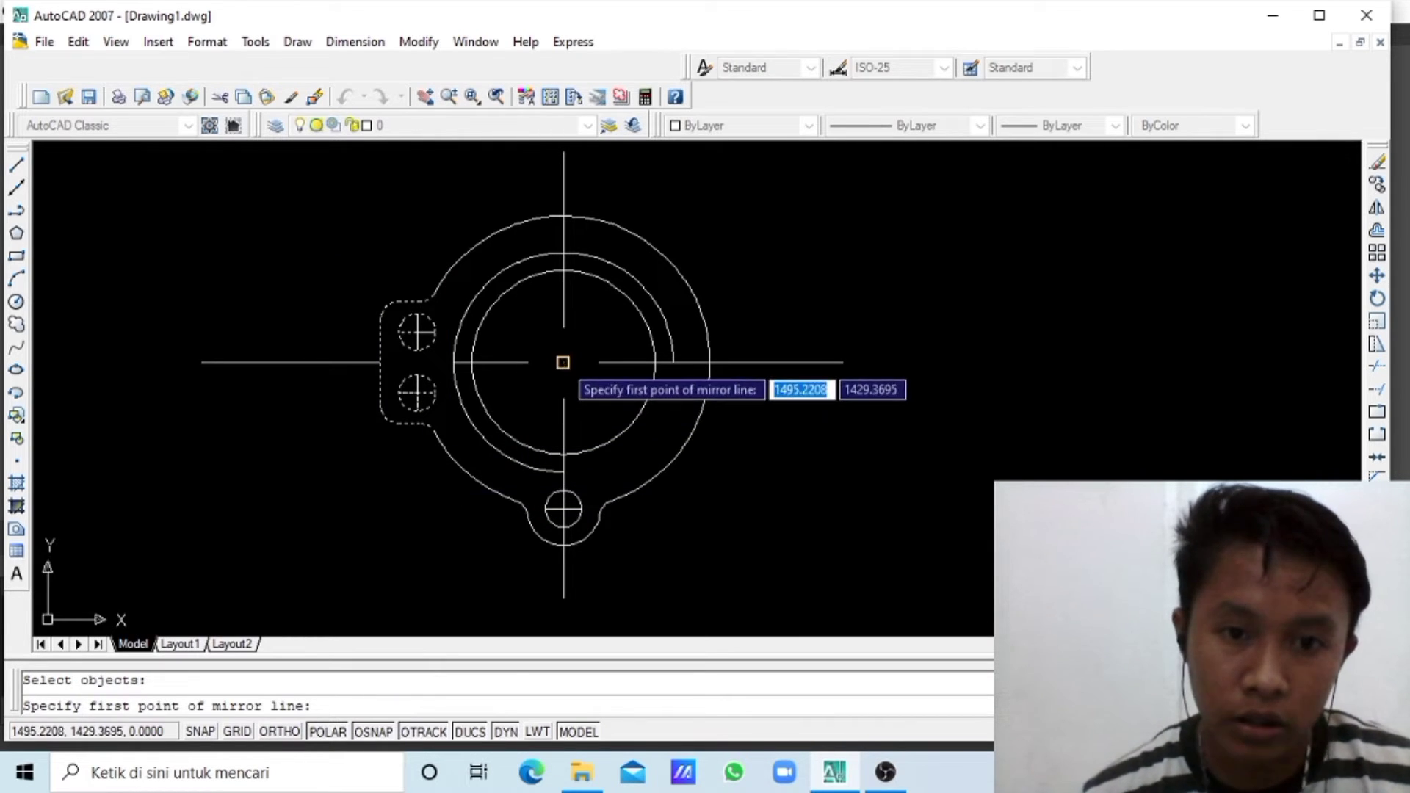
{"action": "left_click", "coordinate": [564, 362]}
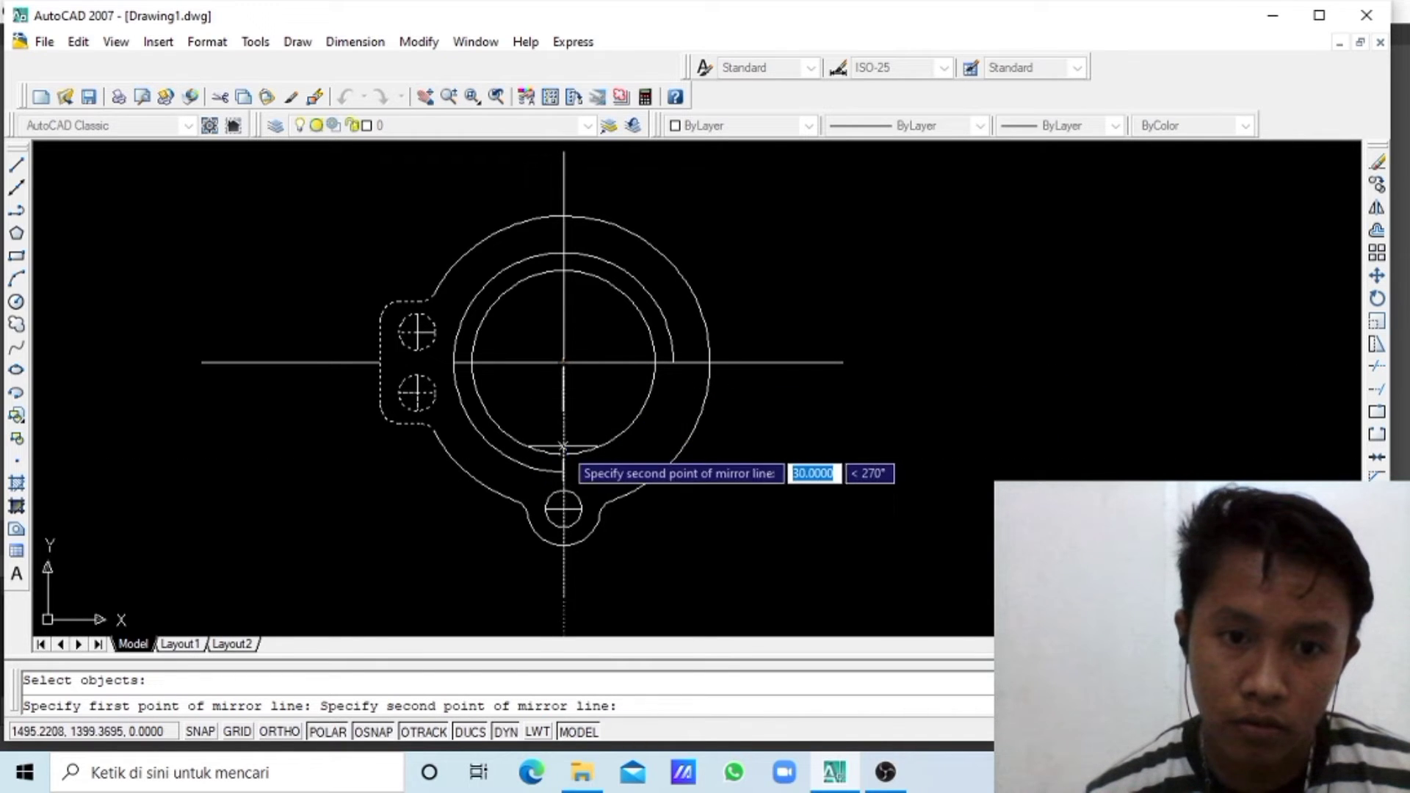
{"action": "key", "text": "Return"}
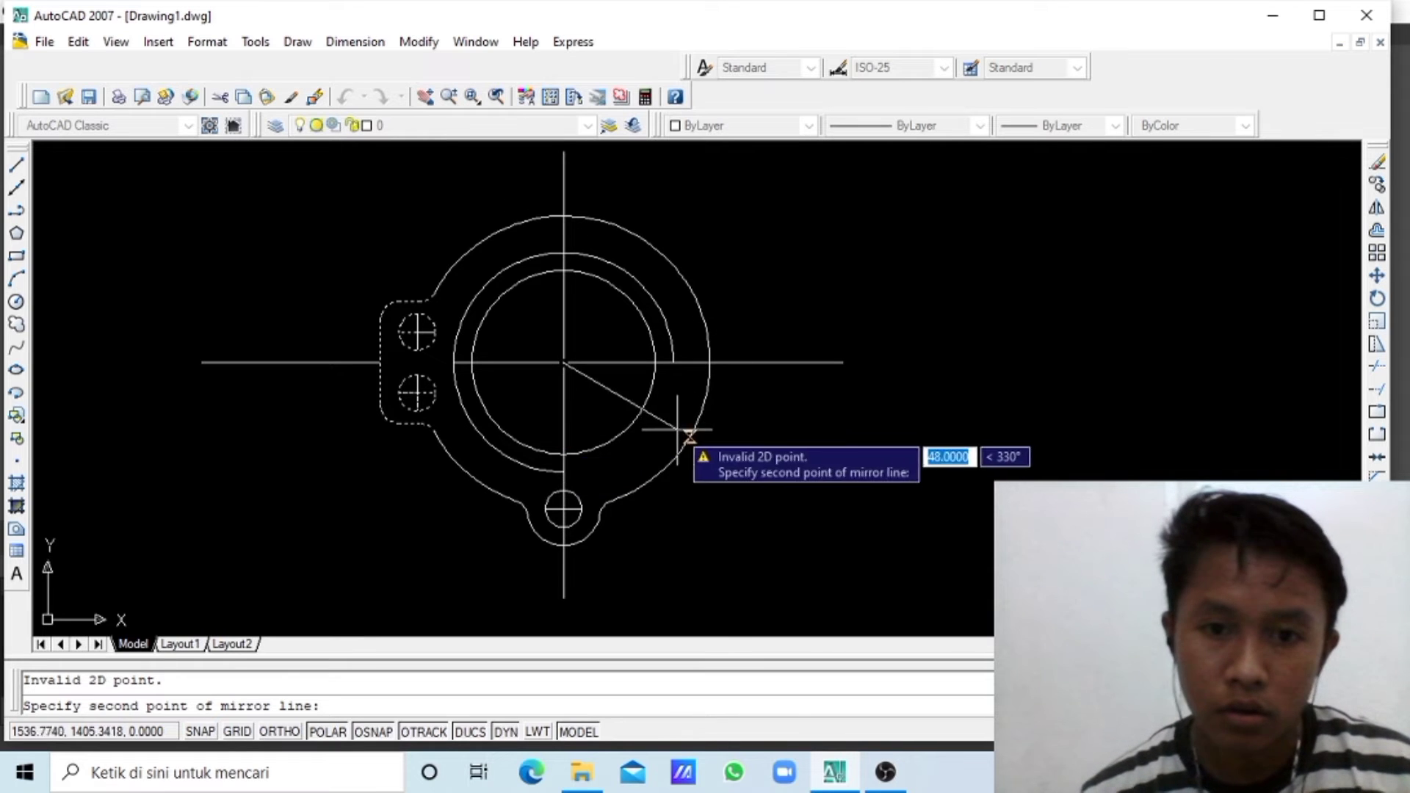
{"action": "left_click", "coordinate": [560, 459]}
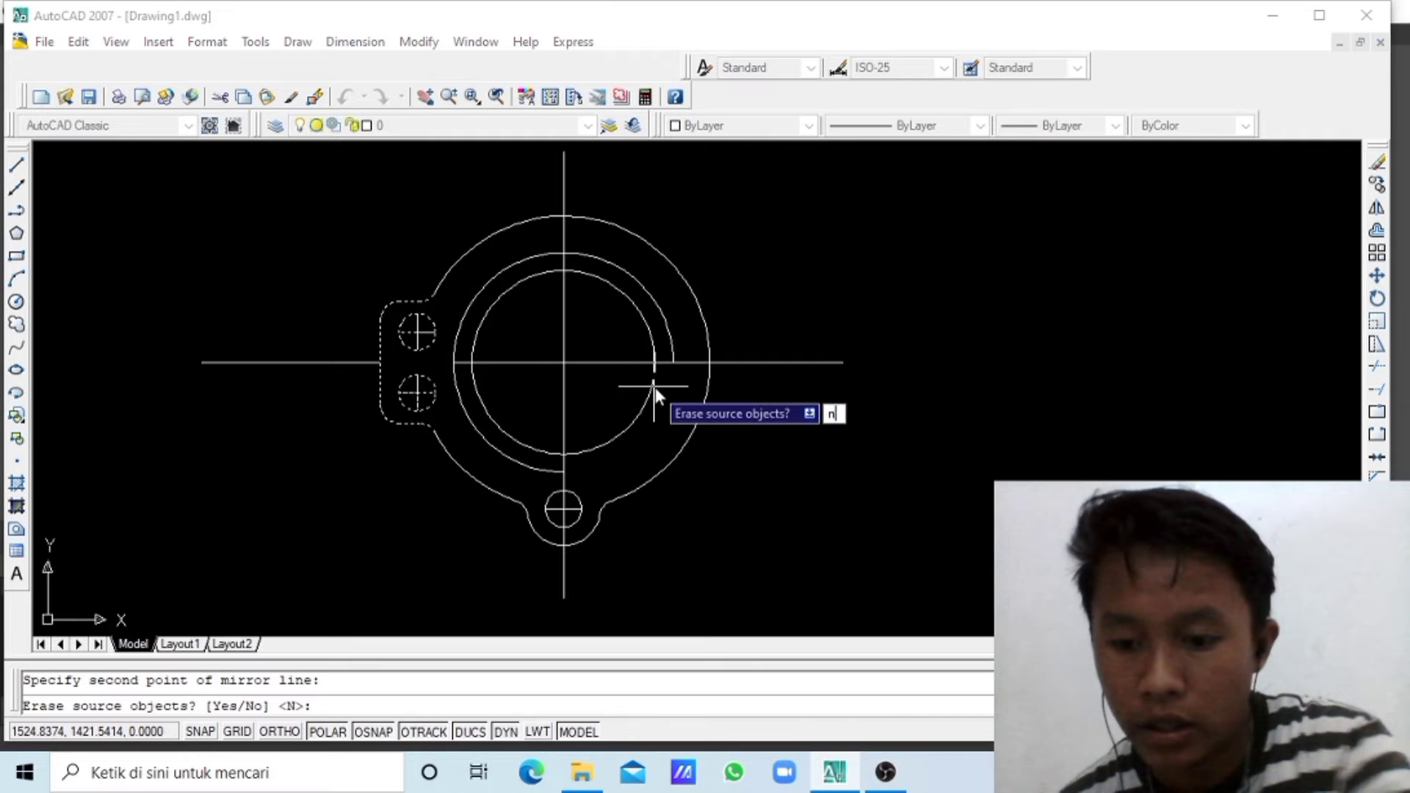
{"action": "type", "text": "n"}
{"action": "key", "text": "Return"}
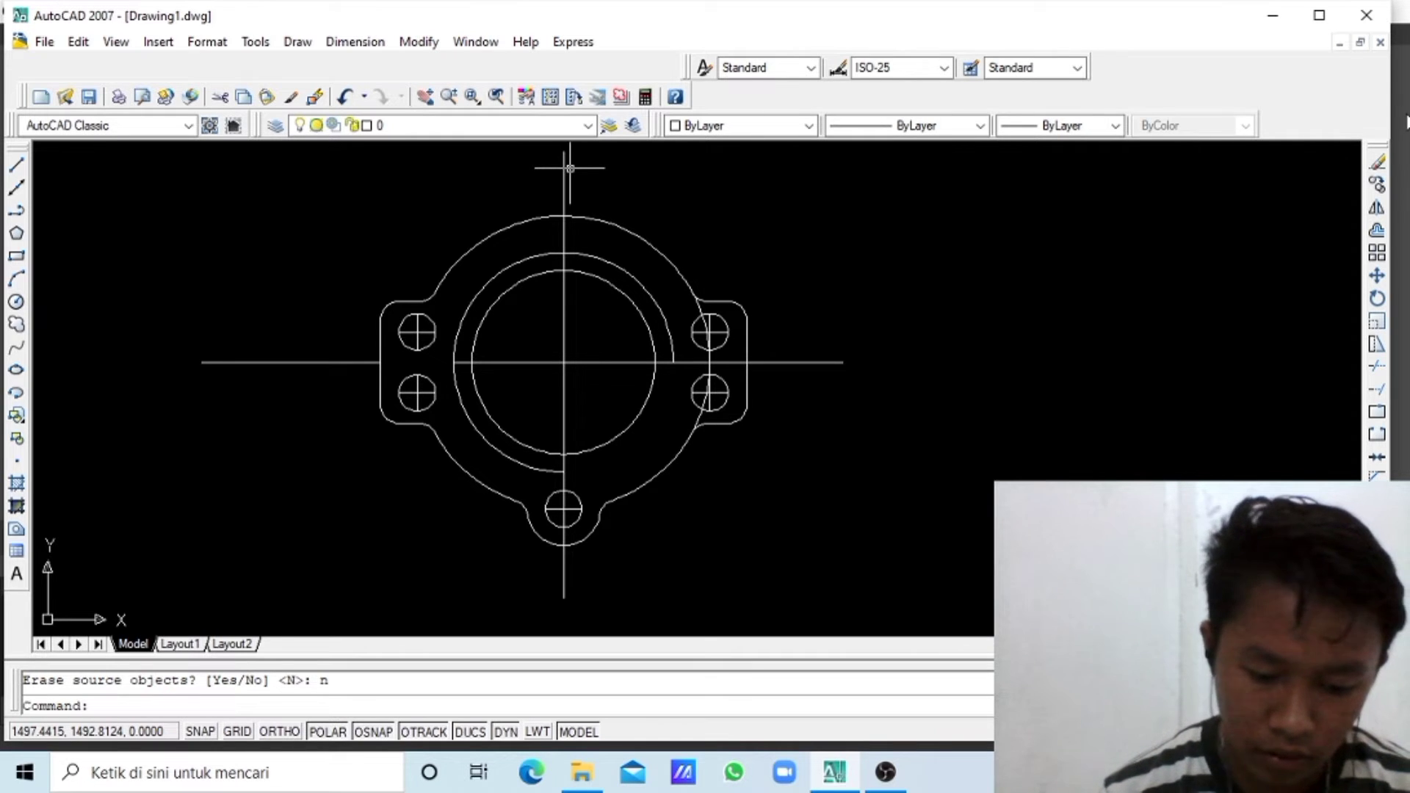
- Mirror the bottom lug and hole across the horizontal centreline to the top, keeping the original
{"action": "left_click", "coordinate": [1377, 211]}
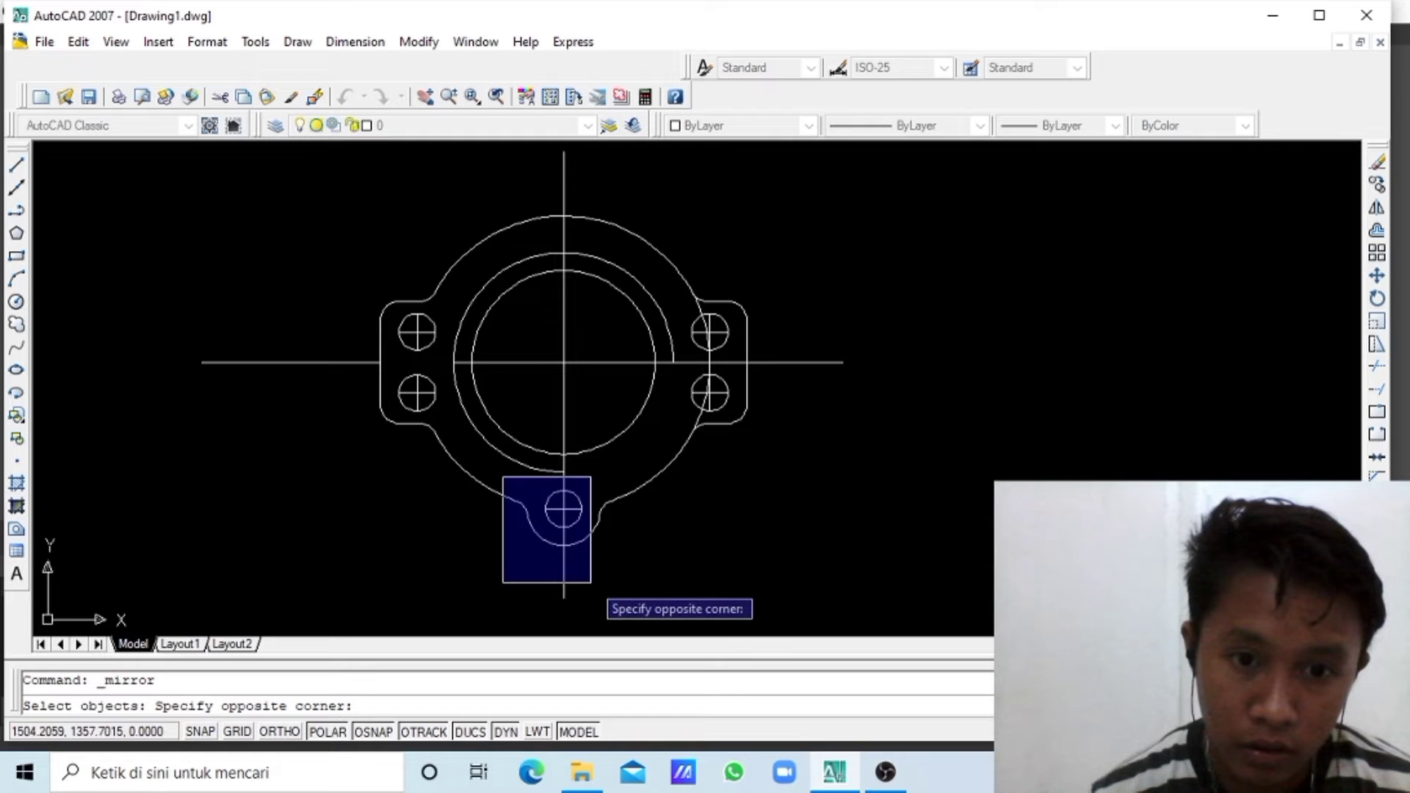
{"action": "left_click", "coordinate": [614, 586]}
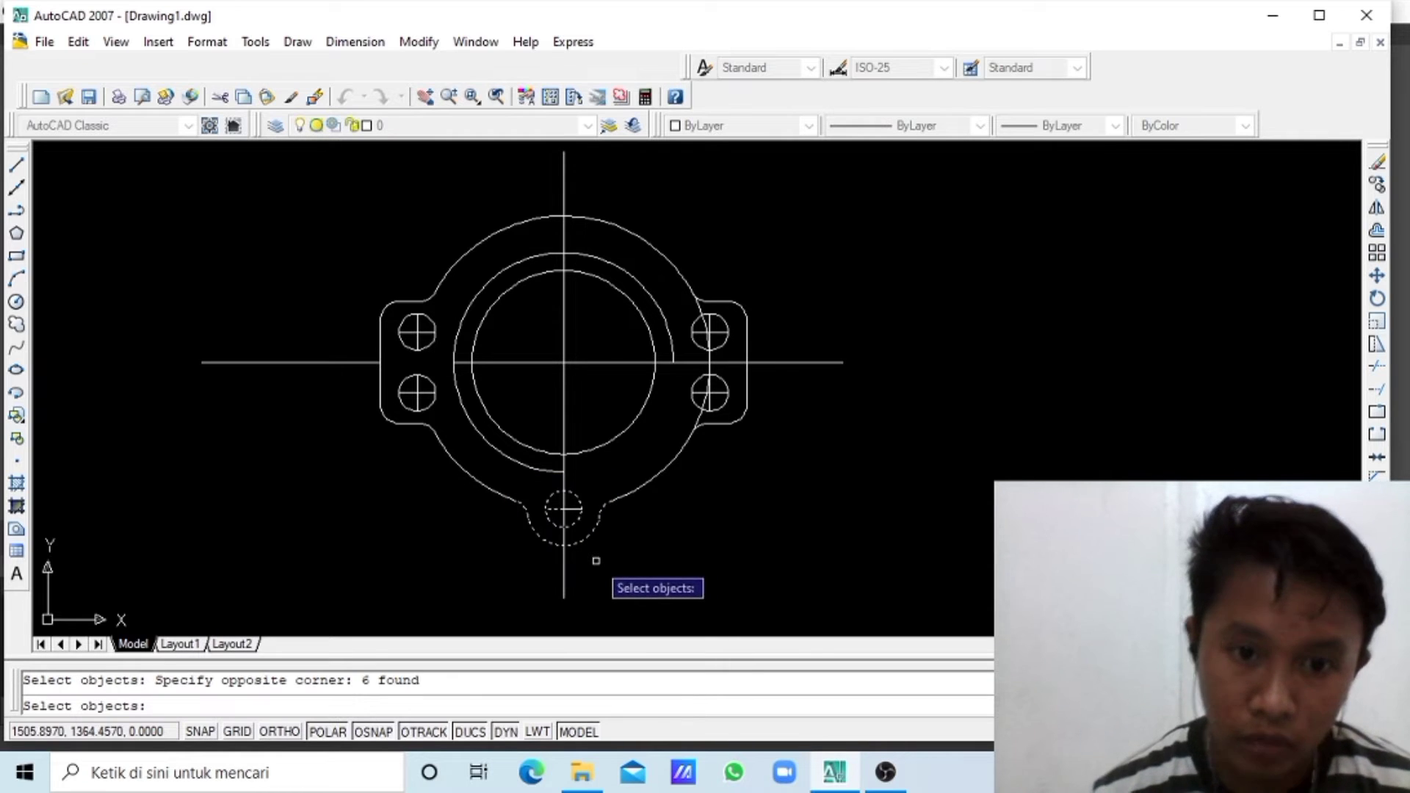
{"action": "key", "text": "Return"}
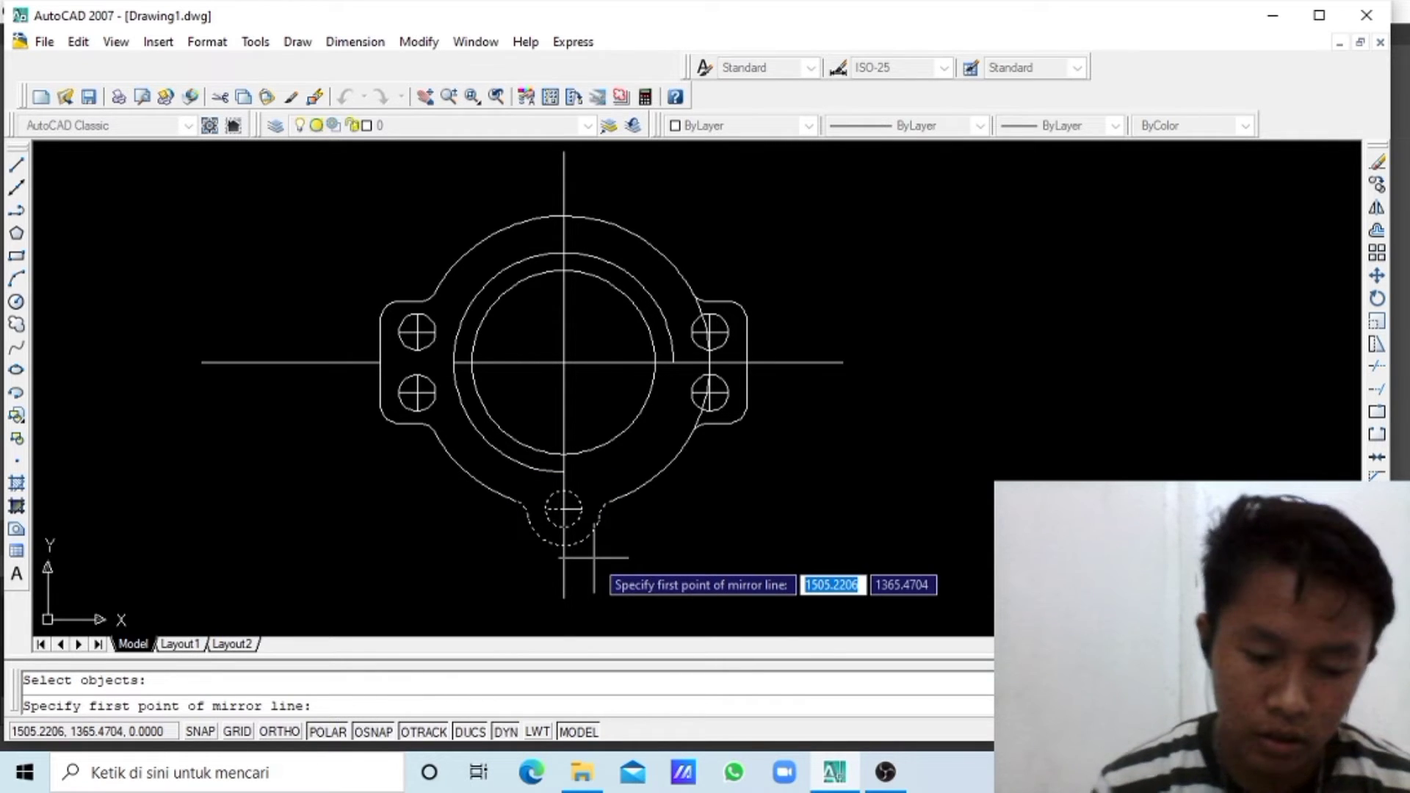
{"action": "left_click", "coordinate": [562, 363]}
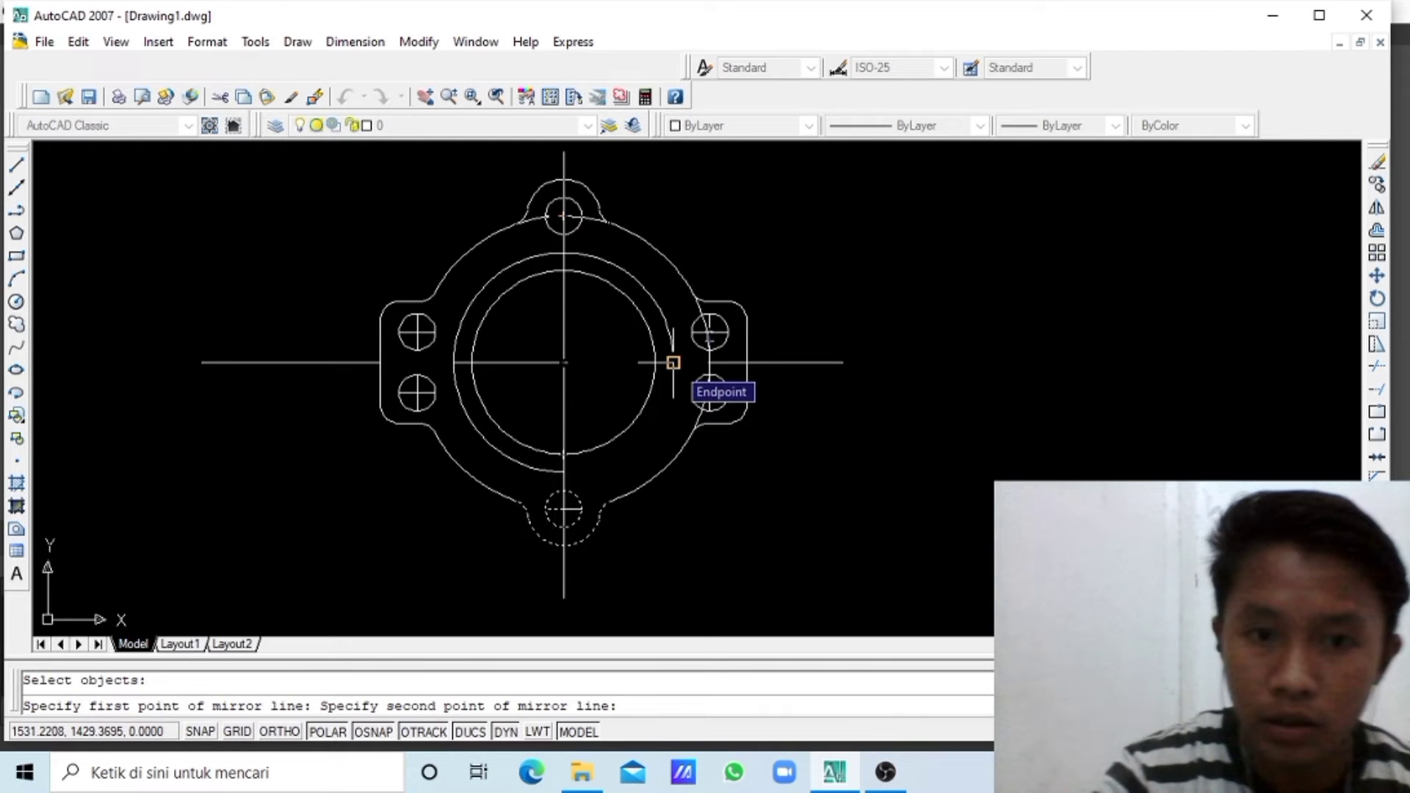
{"action": "type", "text": "n"}
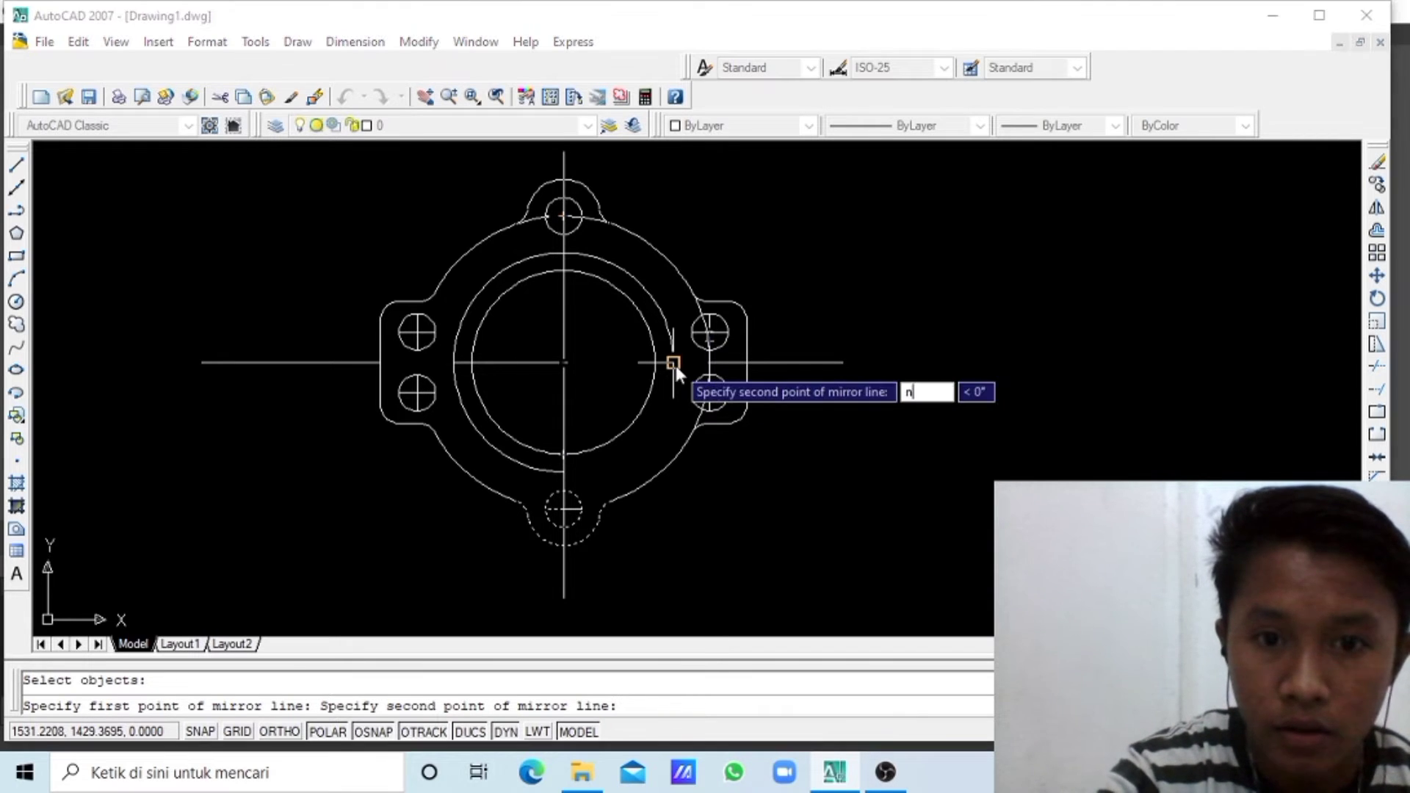
{"action": "key", "text": "Return"}
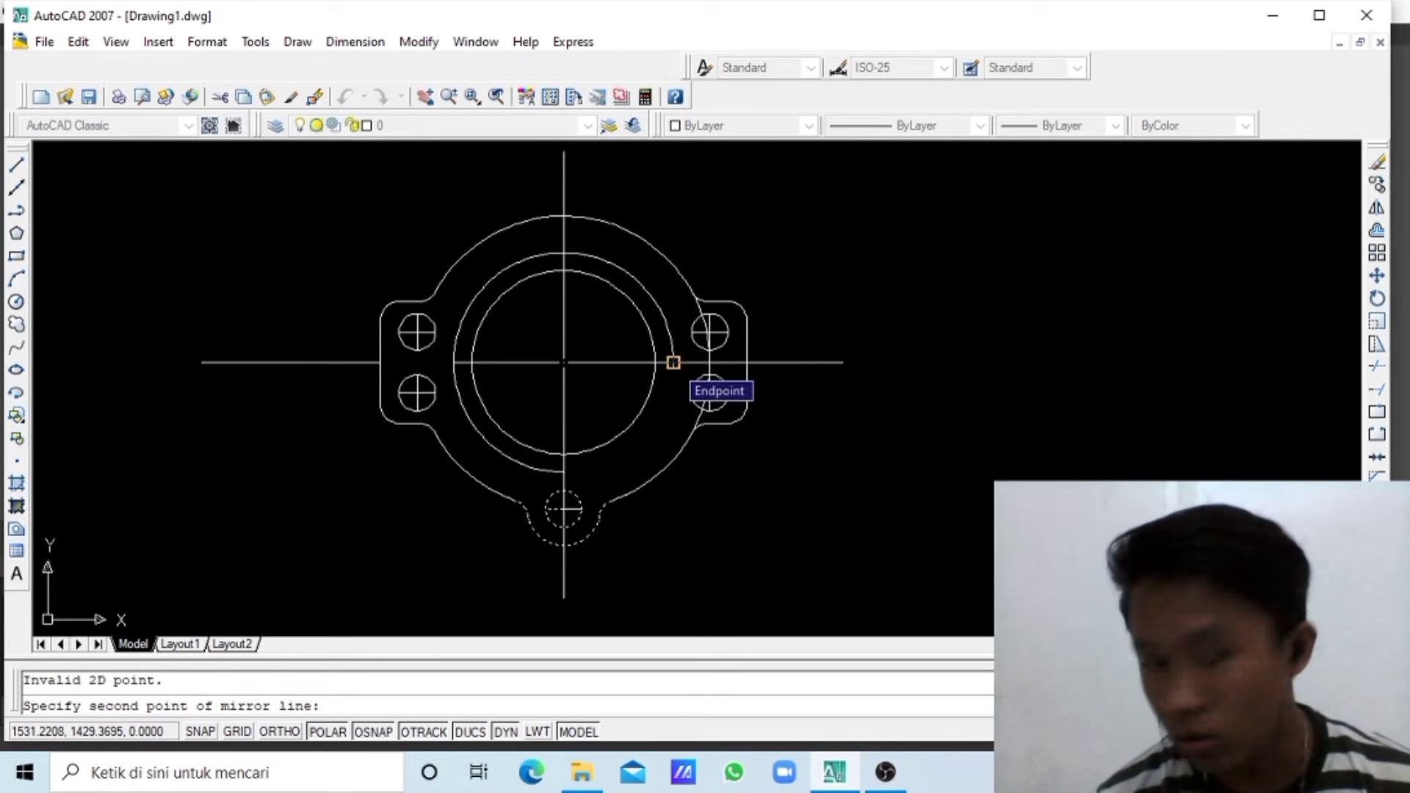
{"action": "left_click", "coordinate": [673, 362]}
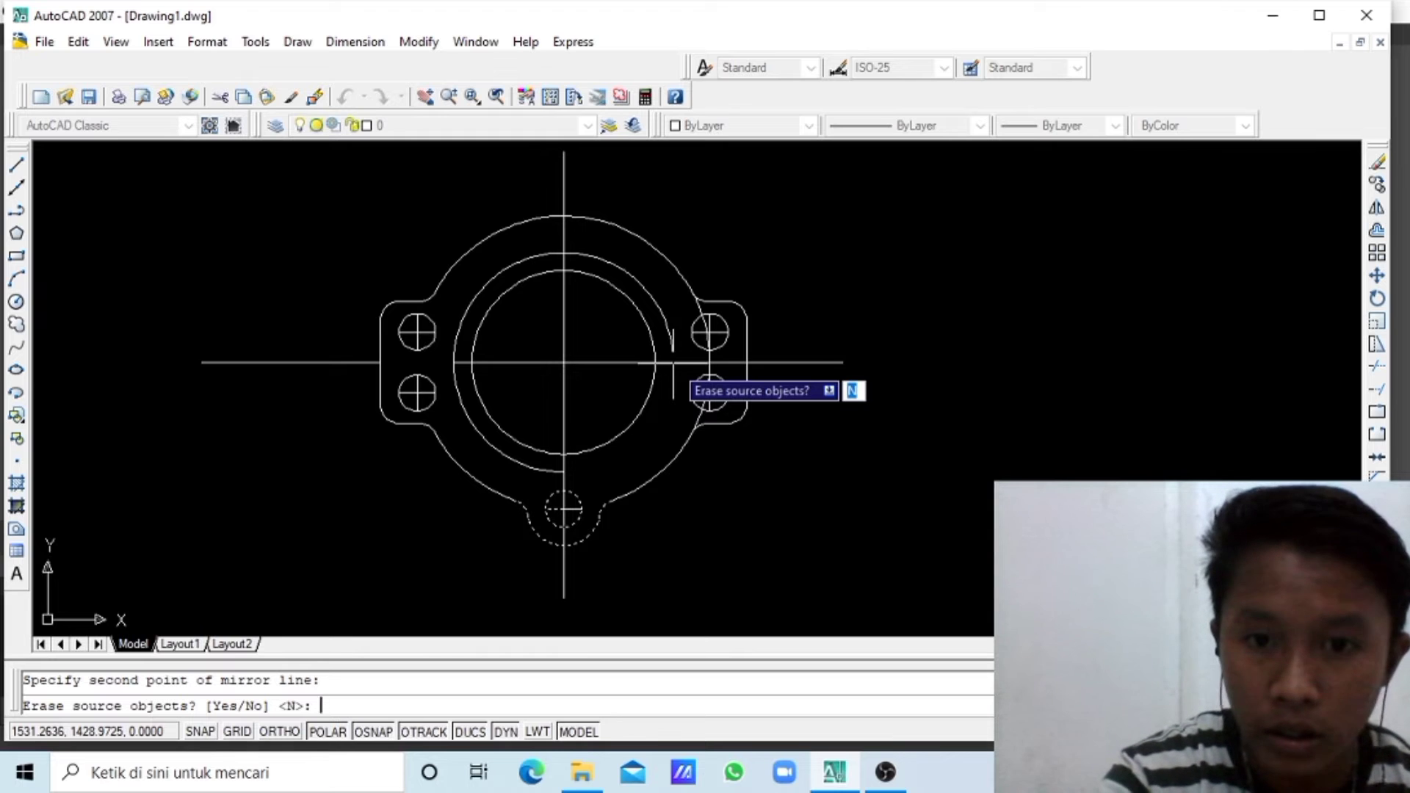
{"action": "type", "text": "n"}
{"action": "key", "text": "Return"}
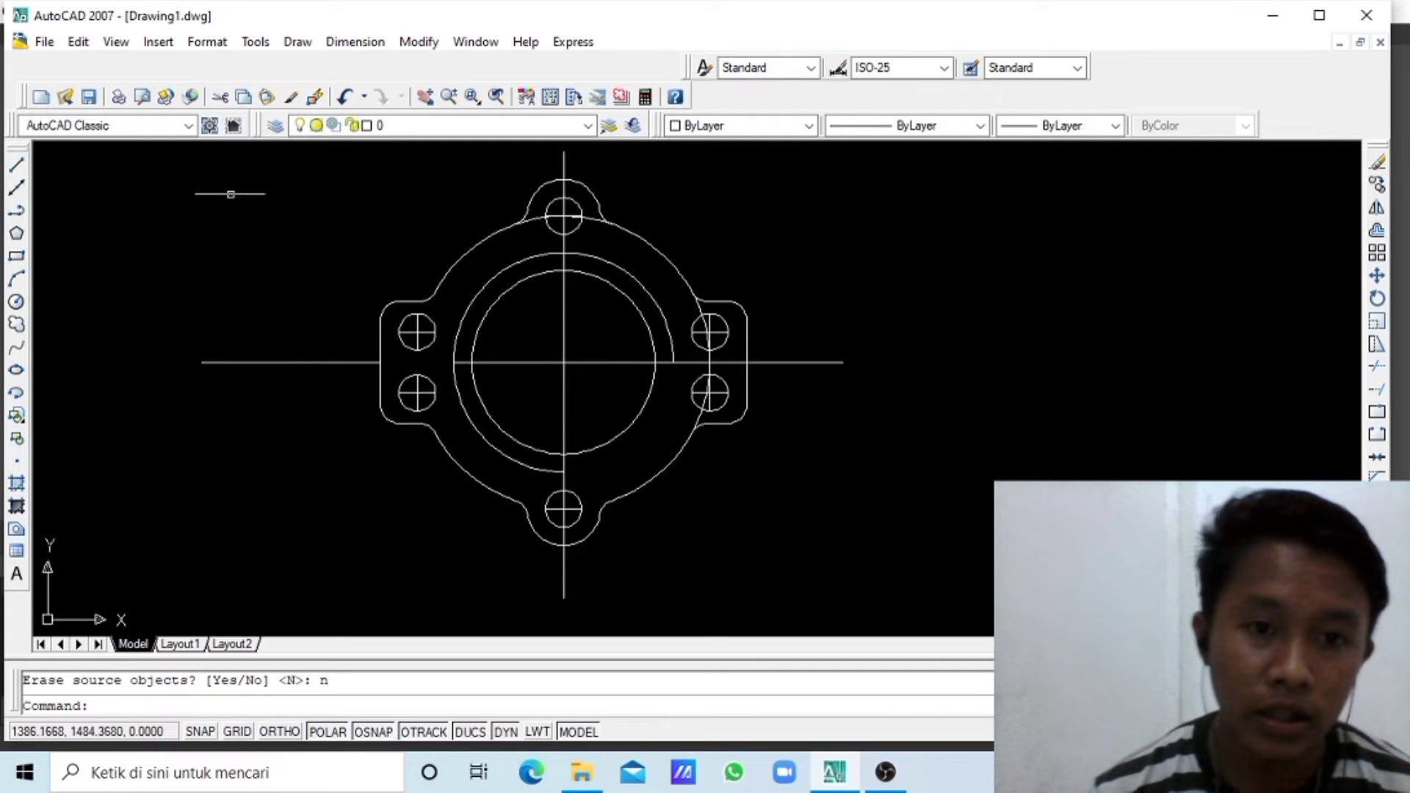
- Trim the outer-circle arc pieces above, below and inside the right lug's holes
{"action": "left_click", "coordinate": [425, 97]}
{"action": "left_click_drag", "start_coordinate": [542, 271], "coordinate": [574, 359]}
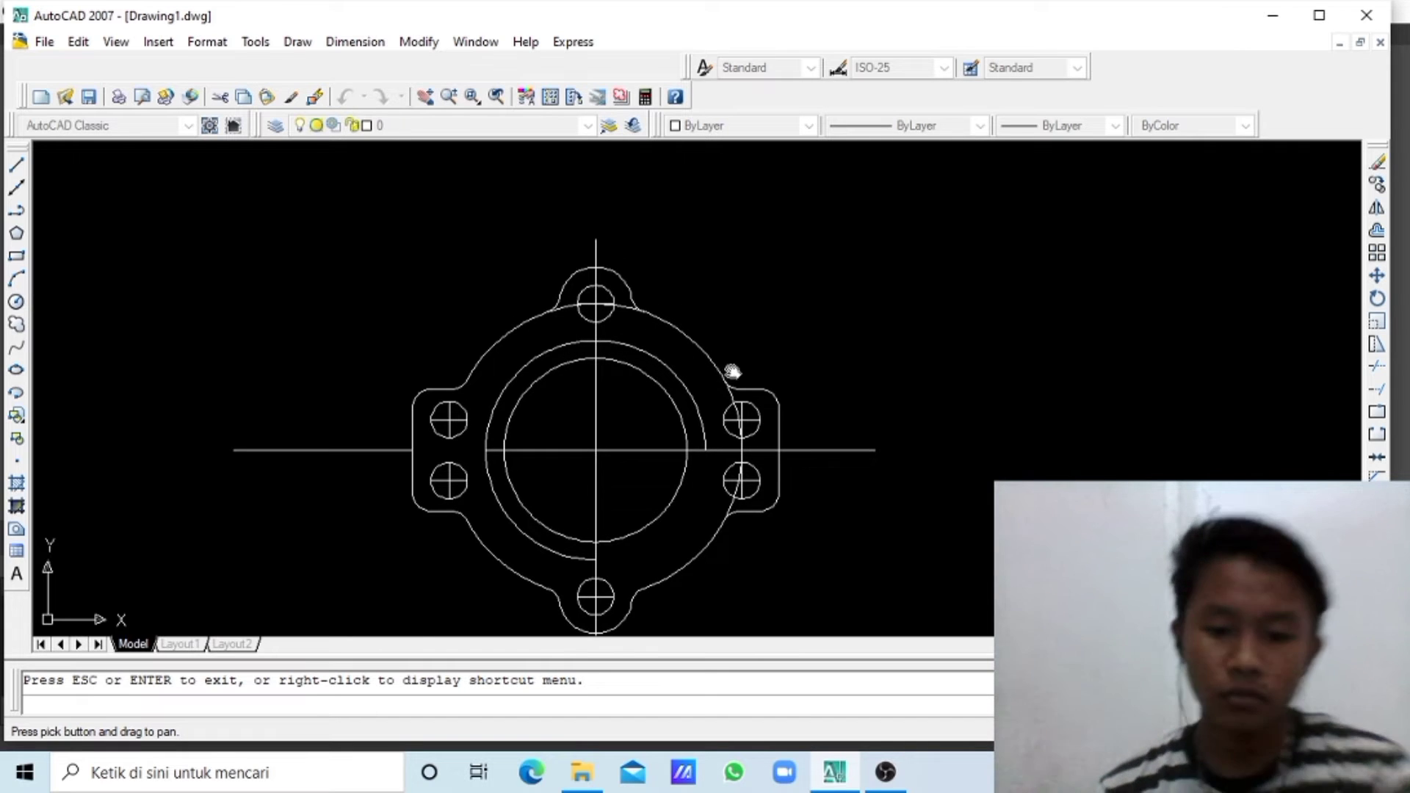
{"action": "scroll", "coordinate": [769, 349], "scroll_direction": "up", "scroll_amount": 4}
{"action": "scroll", "coordinate": [698, 526], "scroll_direction": "up", "scroll_amount": 1}
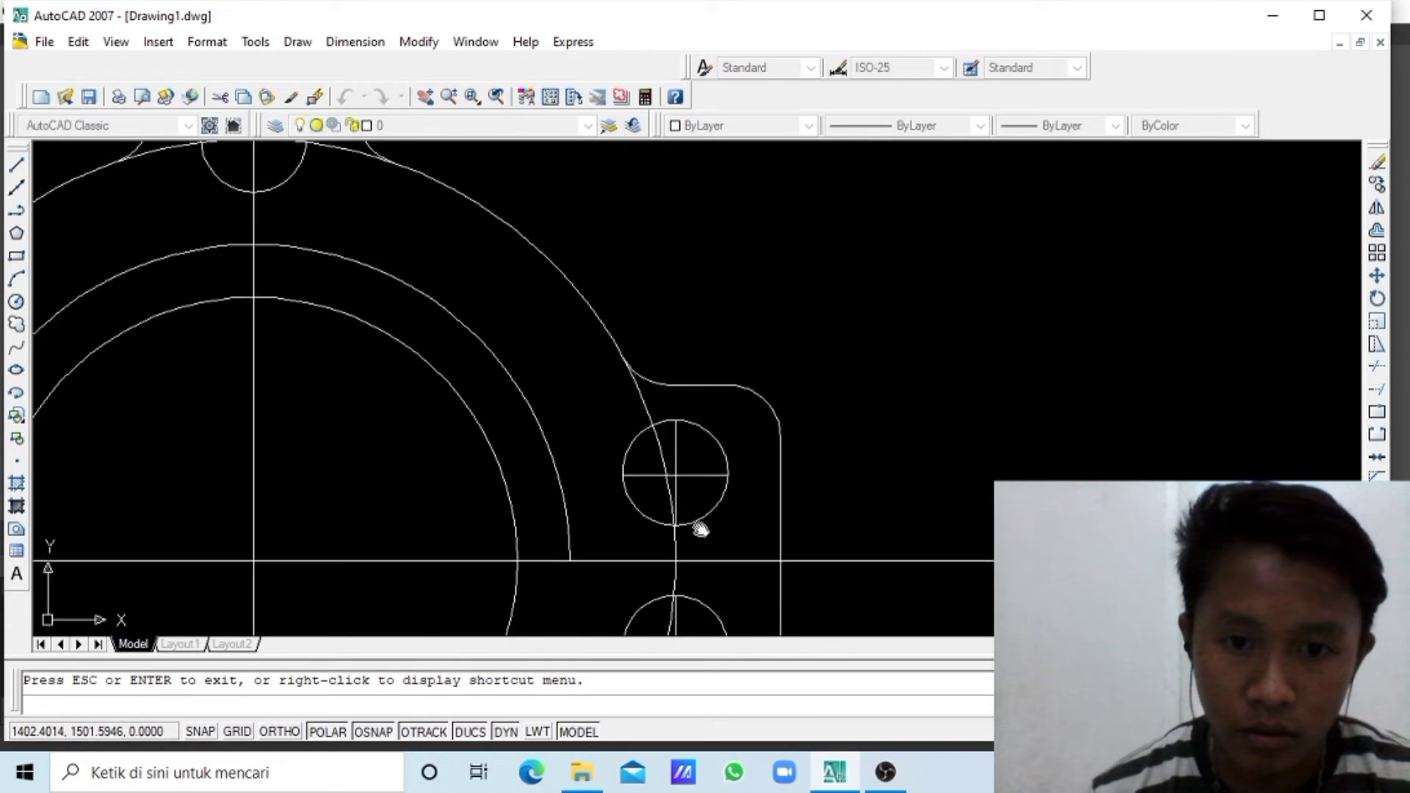
{"action": "scroll", "coordinate": [699, 526], "scroll_direction": "up", "scroll_amount": 2}
{"action": "left_click_drag", "start_coordinate": [680, 368], "coordinate": [684, 293]}
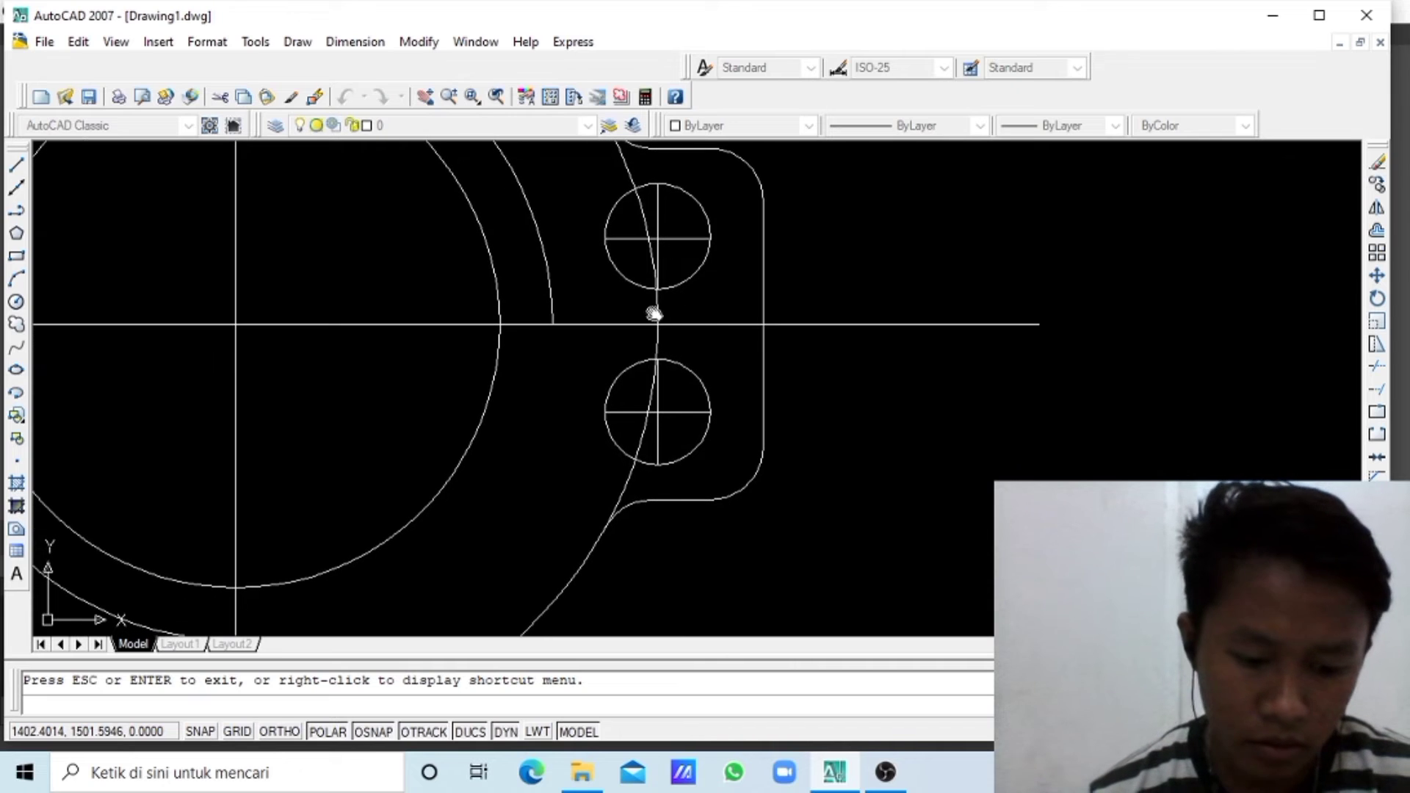
{"action": "left_click", "coordinate": [1378, 369]}
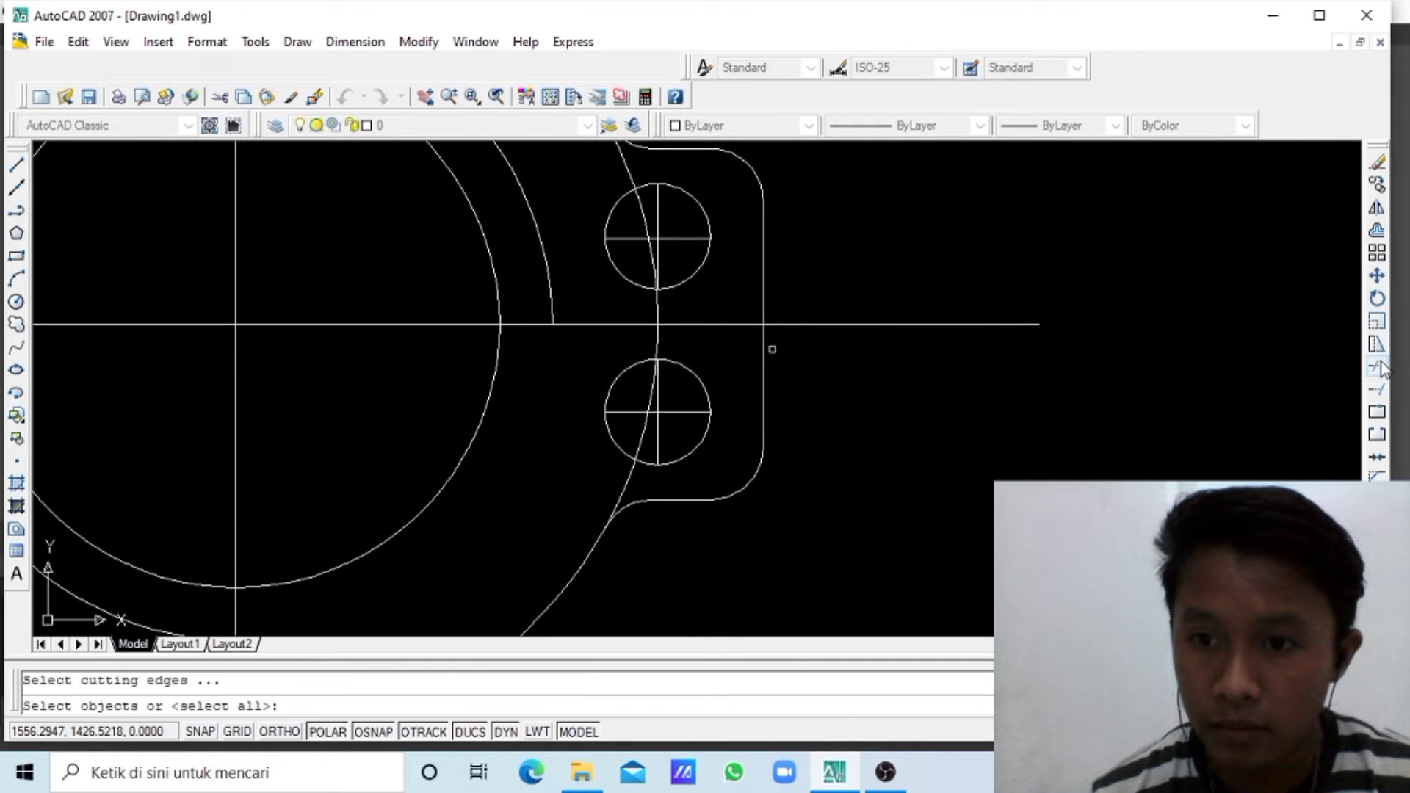
{"action": "key", "text": "Return"}
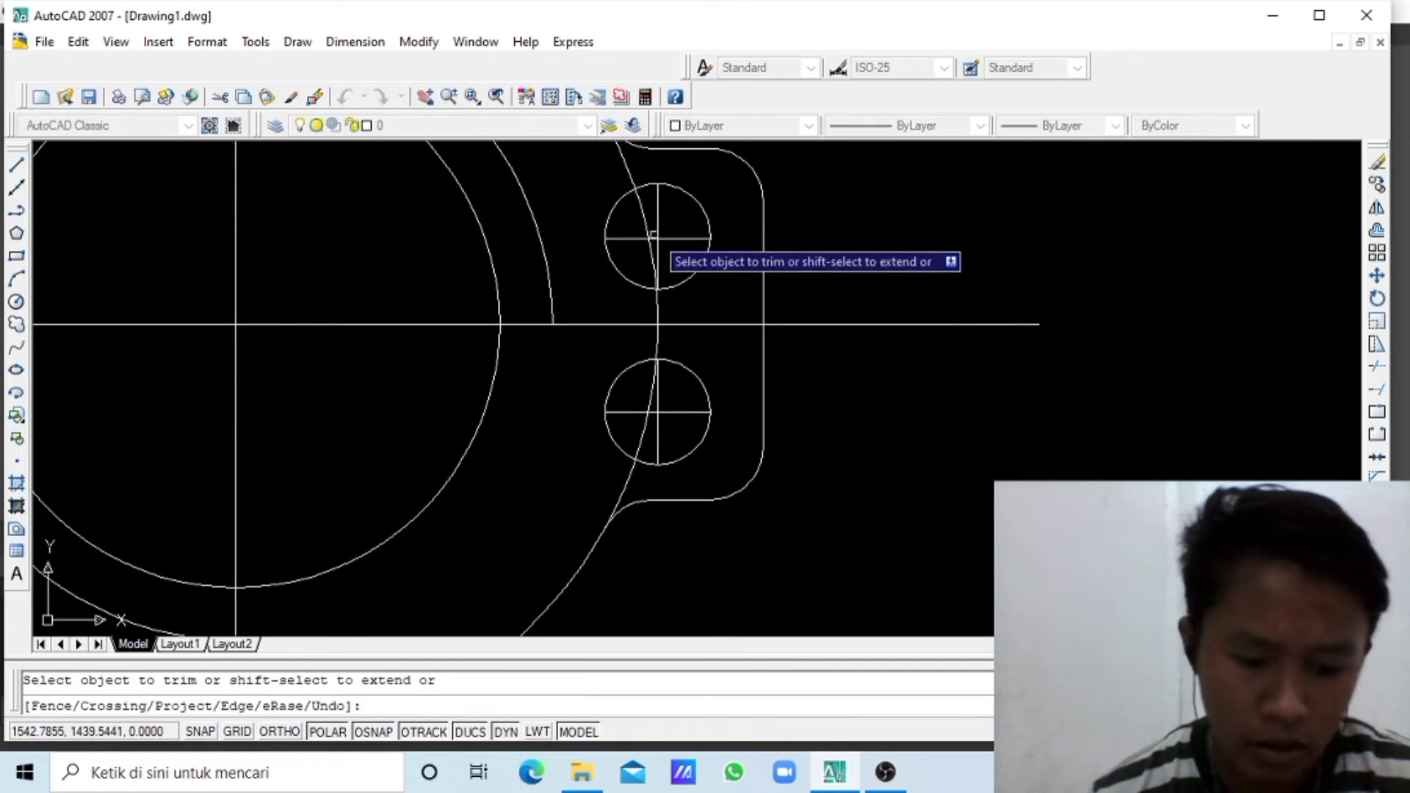
{"action": "left_click", "coordinate": [630, 167]}
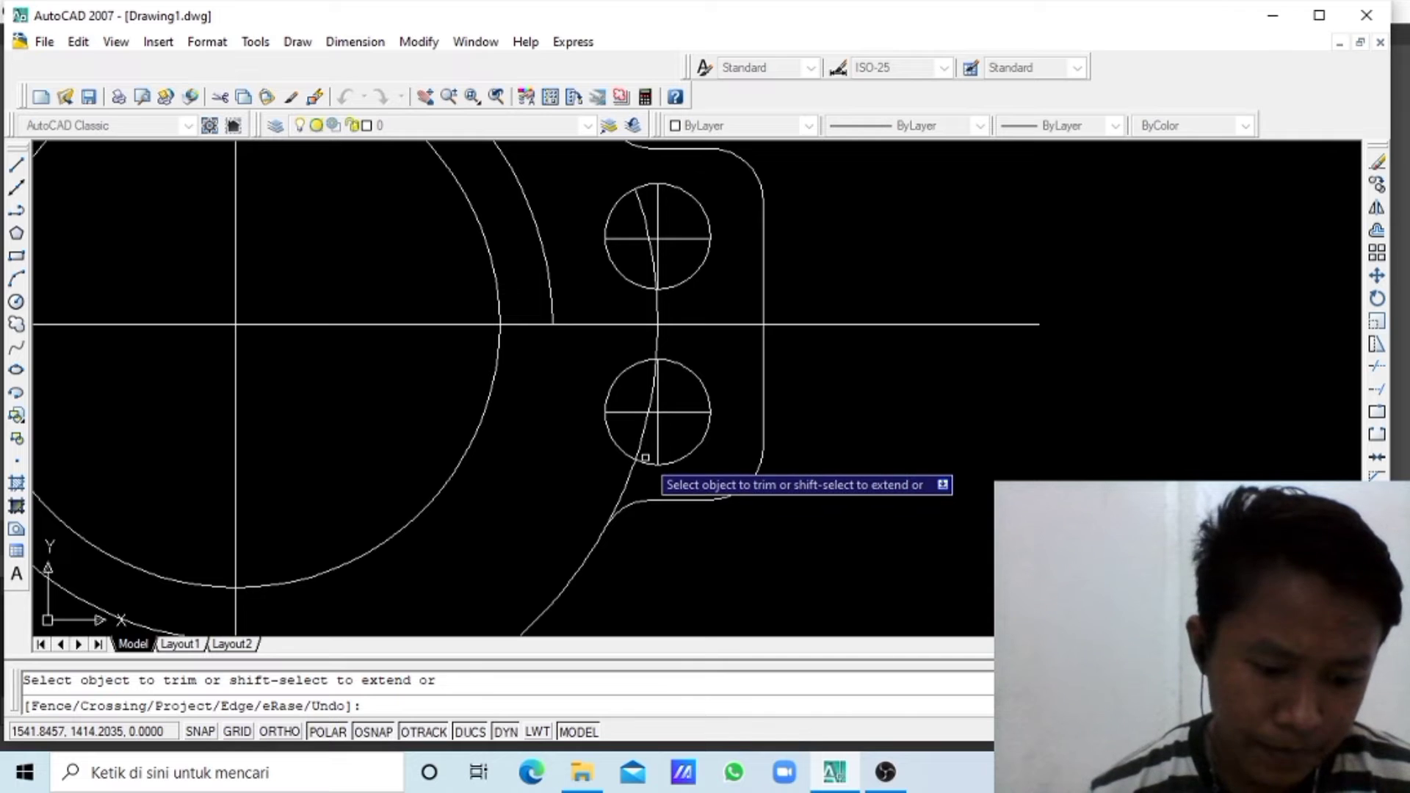
{"action": "left_click", "coordinate": [623, 484]}
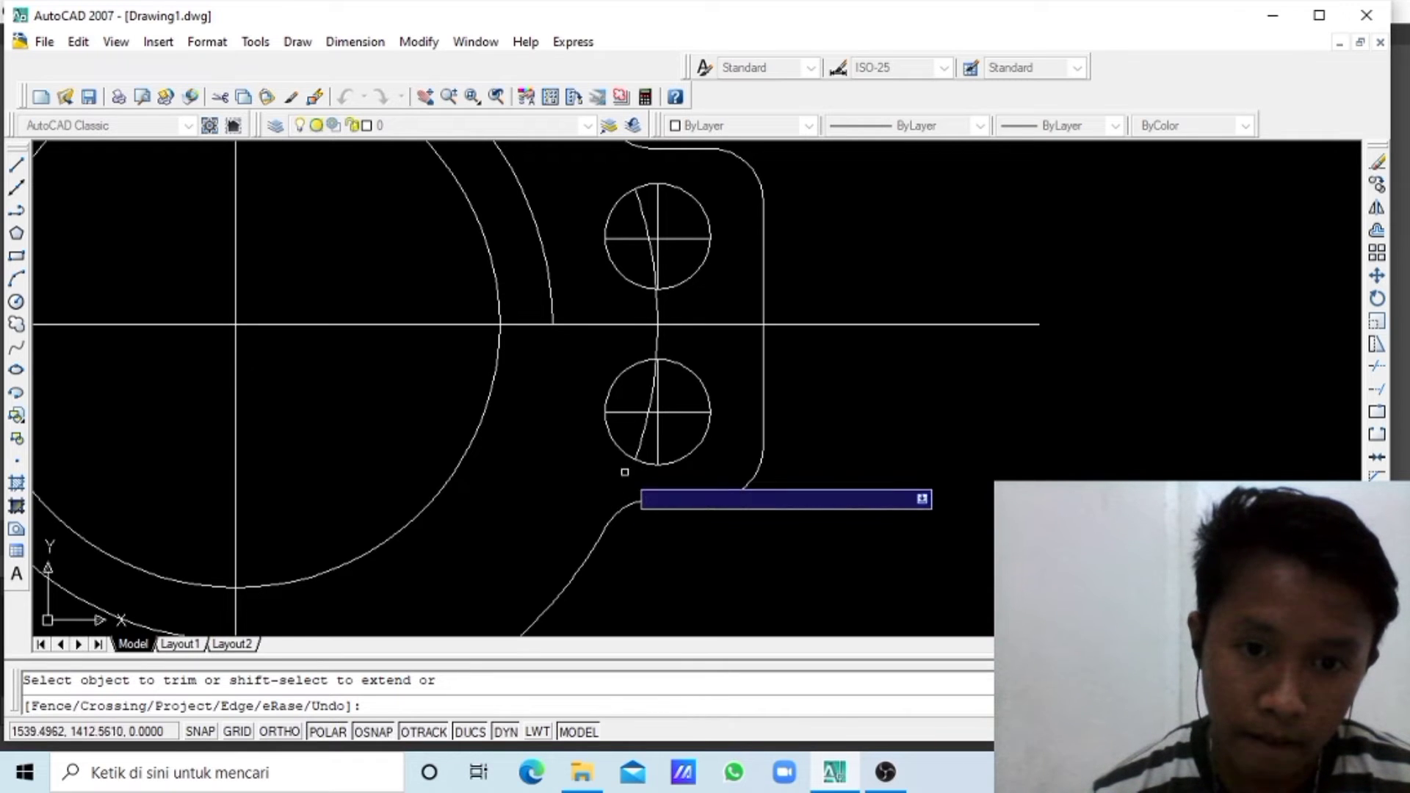
{"action": "left_click", "coordinate": [650, 397]}
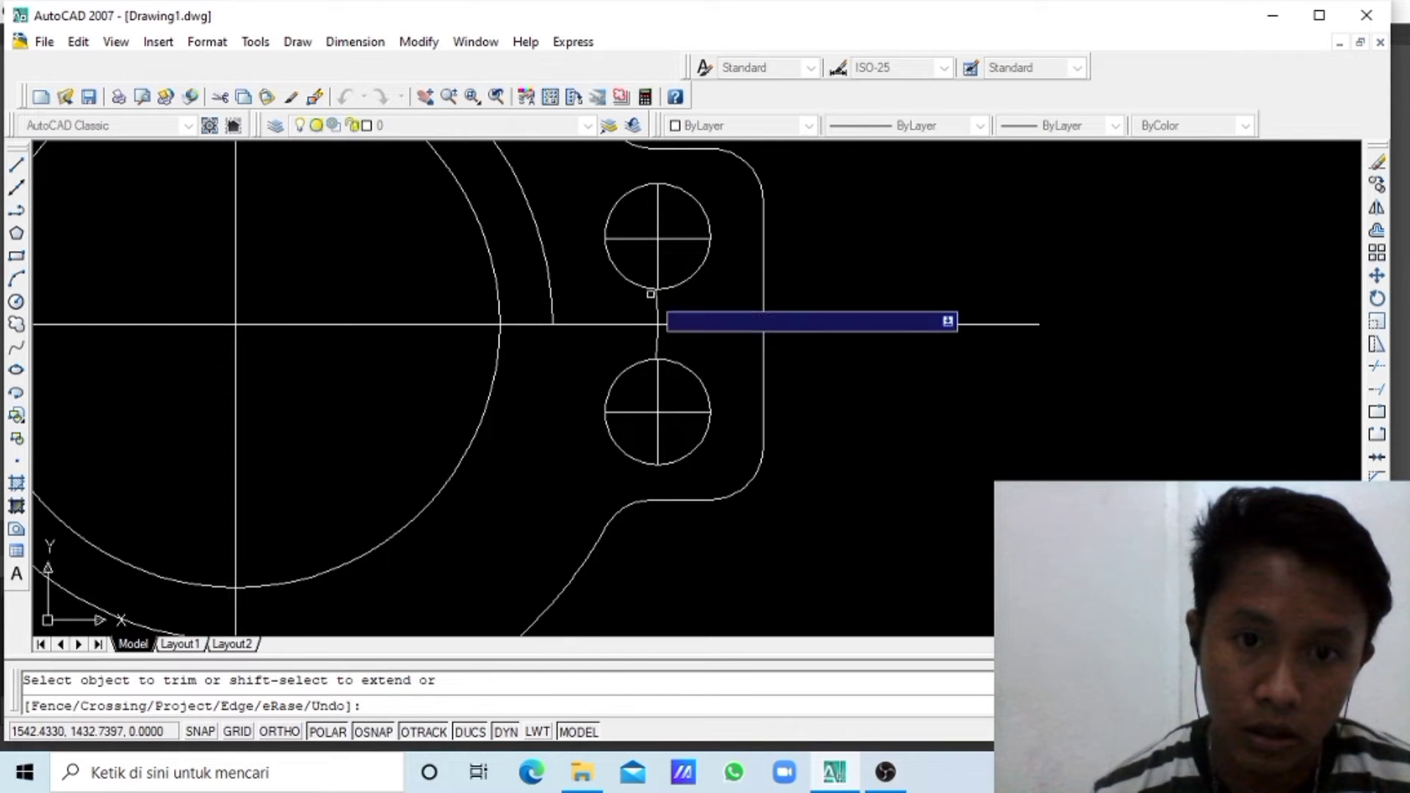
- Trim the short segments between the right lug's upper hole, centreline and lower hole
{"action": "left_click", "coordinate": [658, 311]}
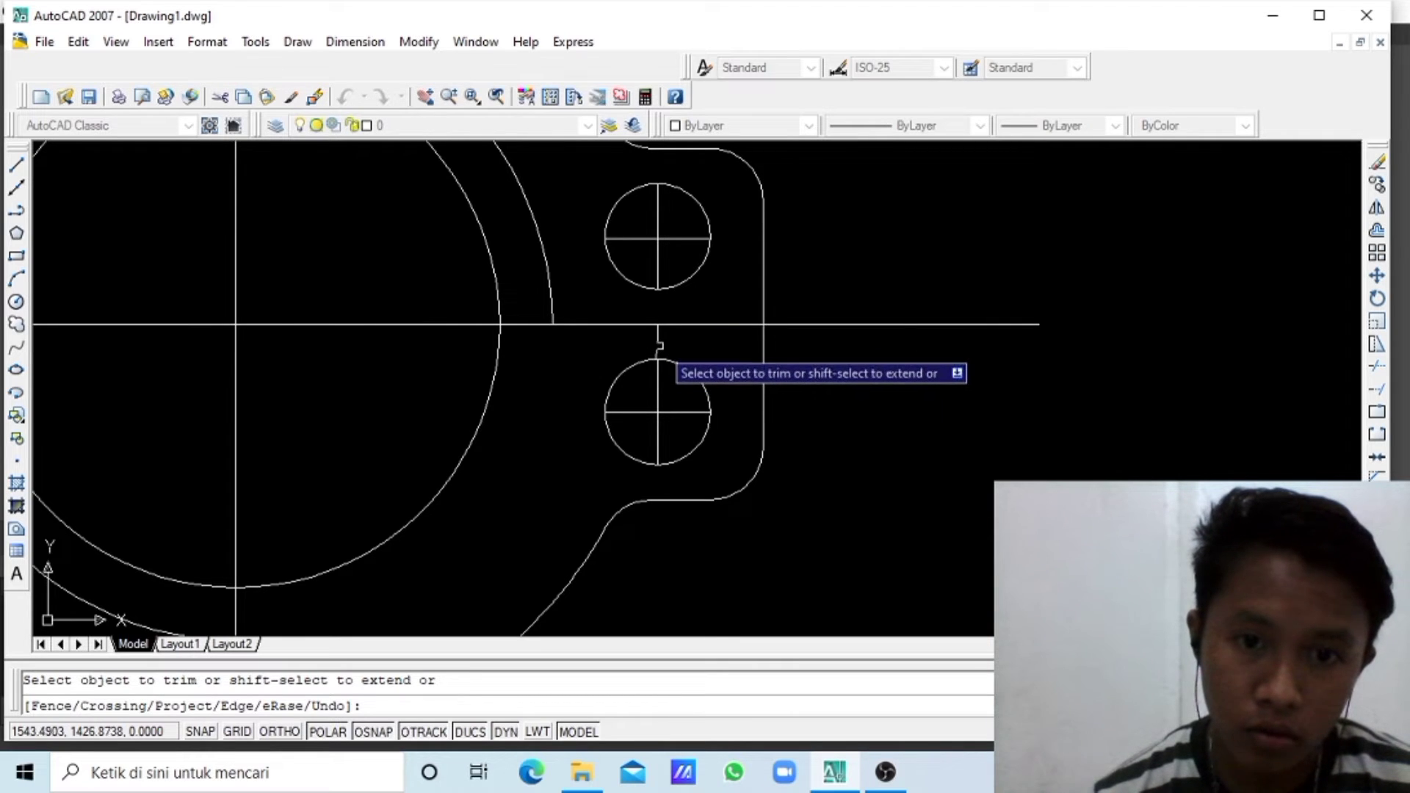
{"action": "left_click", "coordinate": [659, 344]}
{"action": "scroll", "coordinate": [673, 344], "scroll_direction": "down", "scroll_amount": 2}
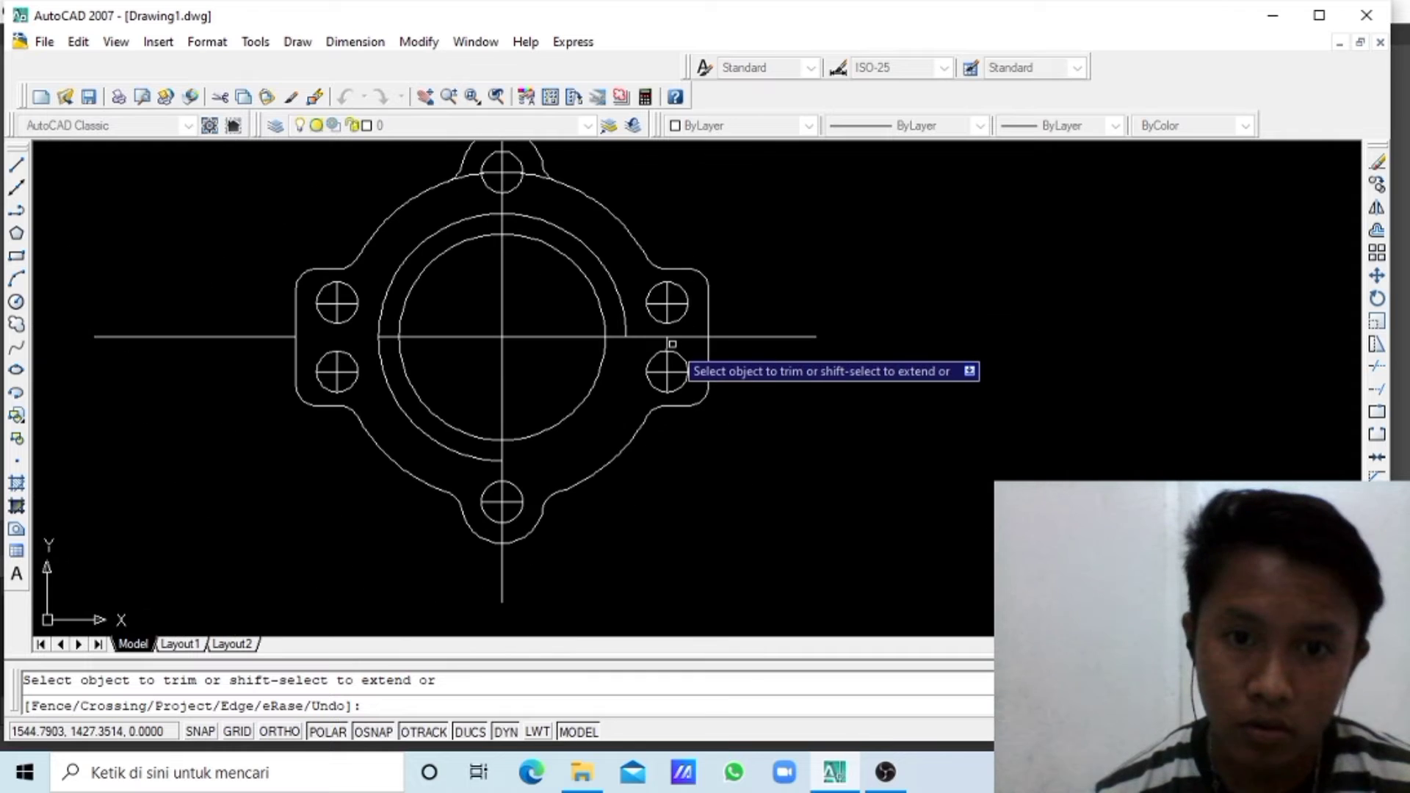
{"action": "scroll", "coordinate": [672, 344], "scroll_direction": "up", "scroll_amount": 2}
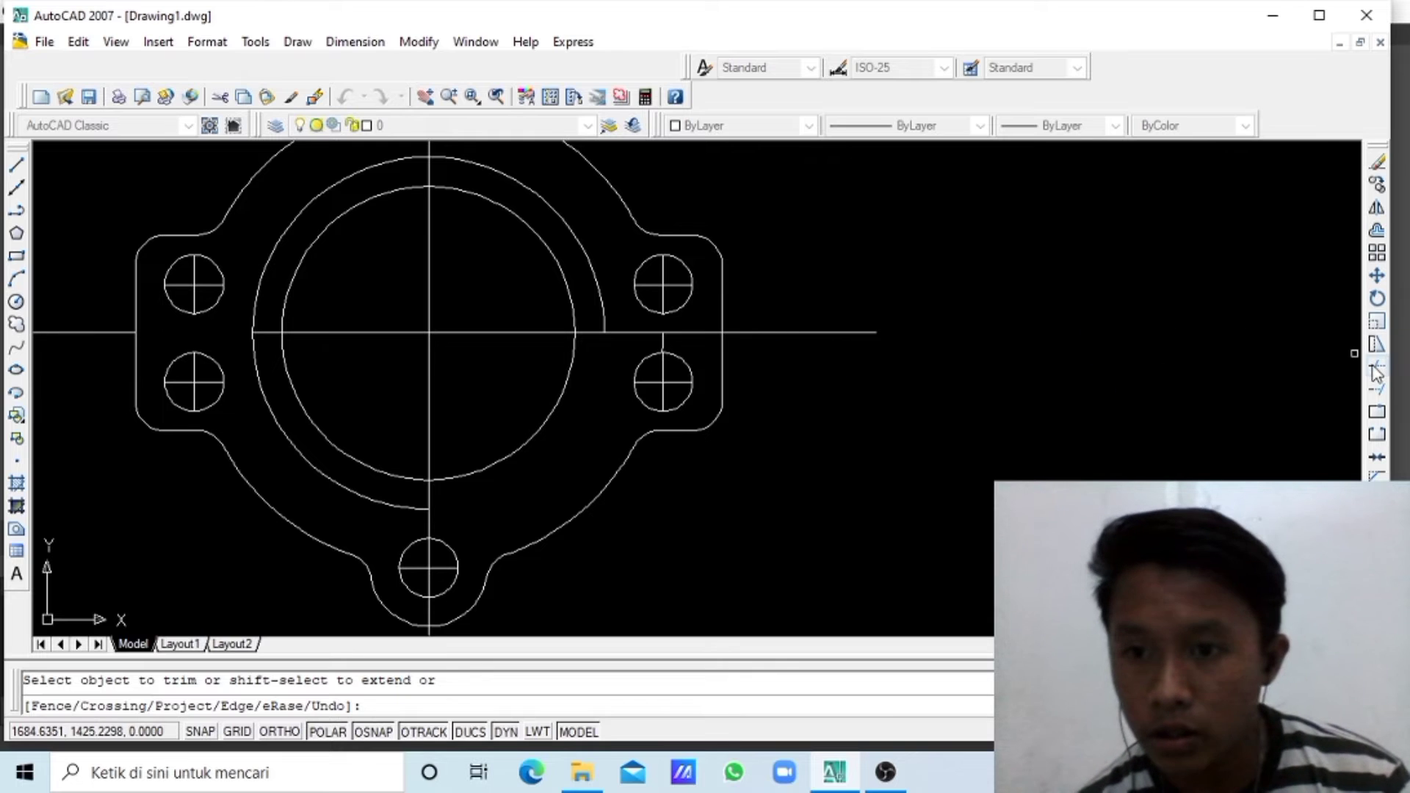
{"action": "key", "text": "Return"}
{"action": "key", "text": "Return"}
{"action": "key", "text": "Return"}
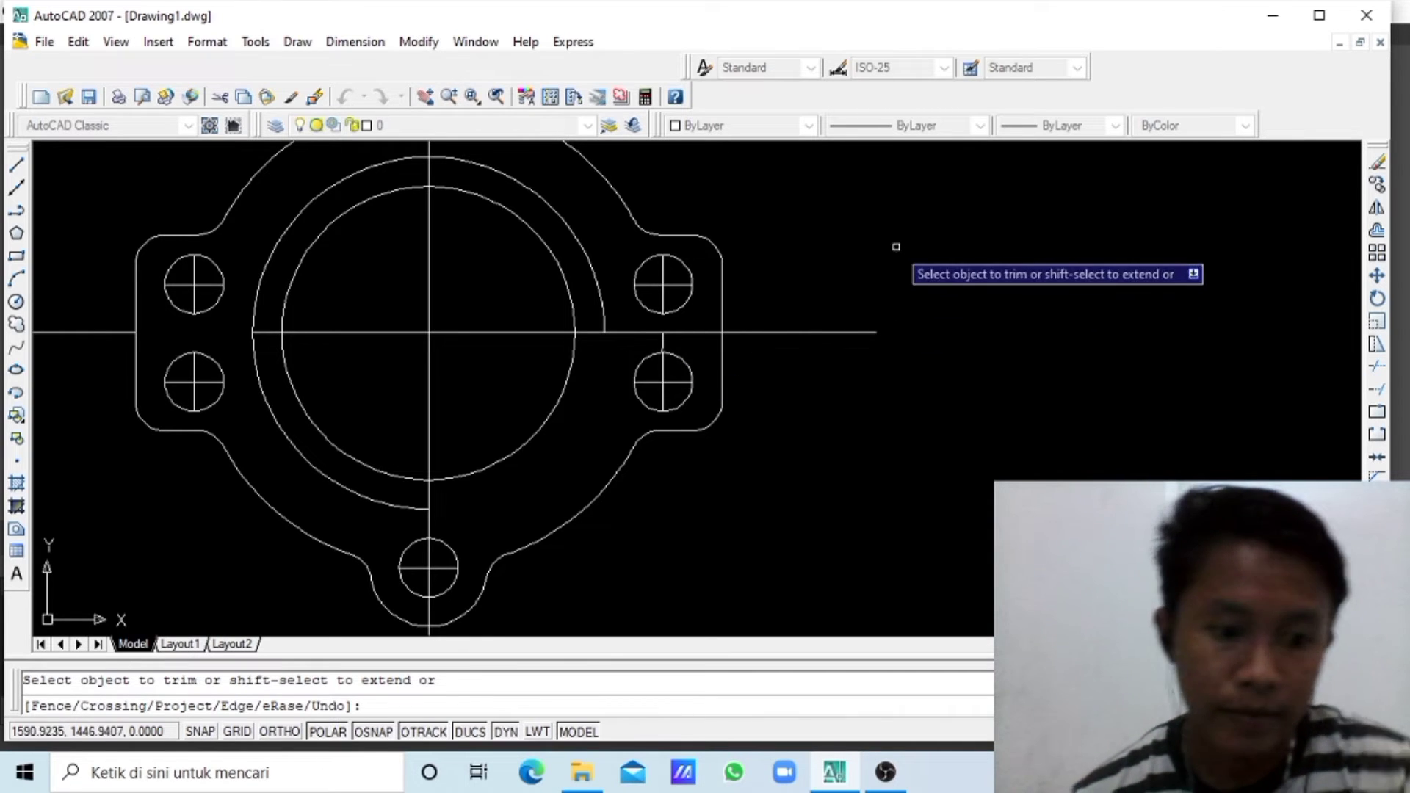
{"action": "key", "text": "Escape"}
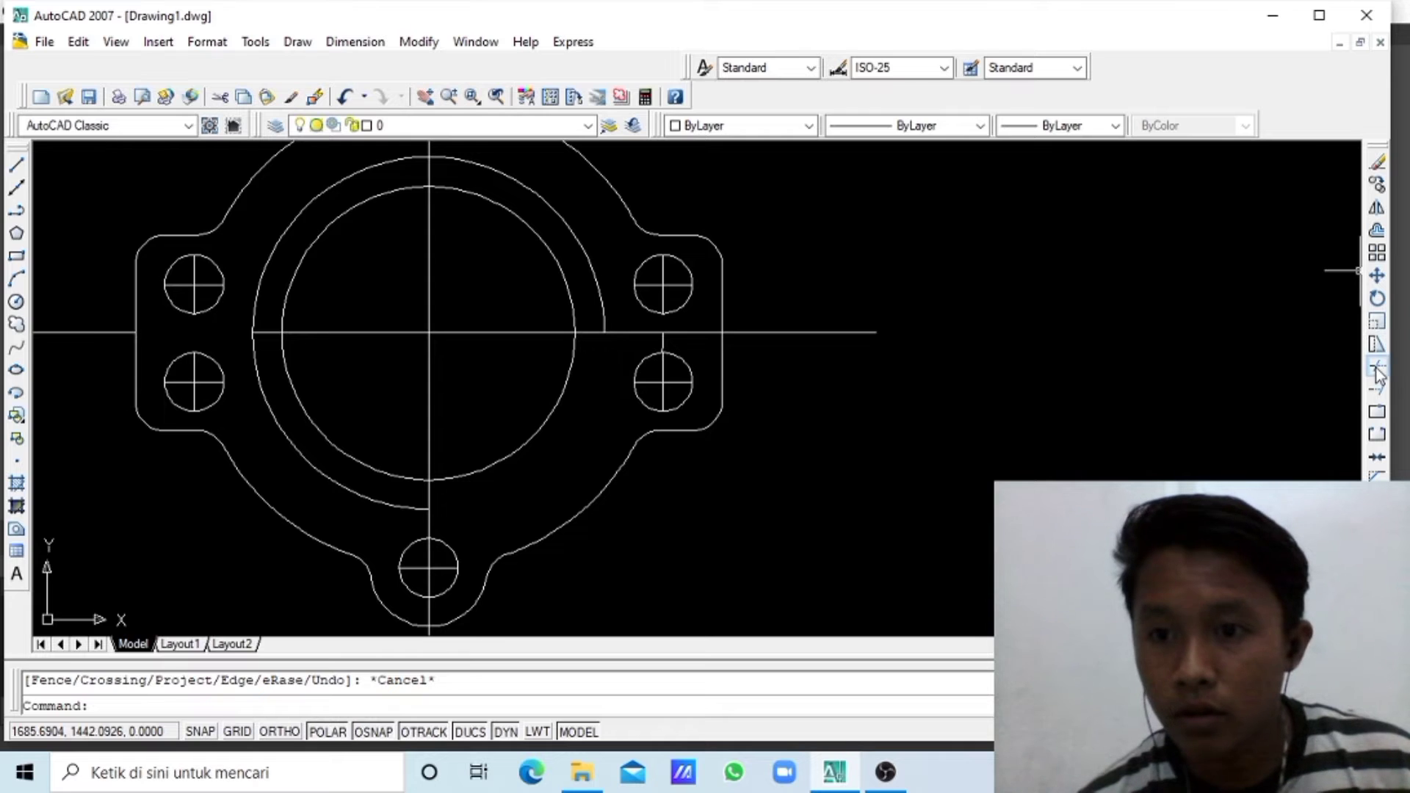
- Trim the centre-line stub above the lower right-hand hole
{"action": "left_click", "coordinate": [1379, 367]}
{"action": "key", "text": "Return"}
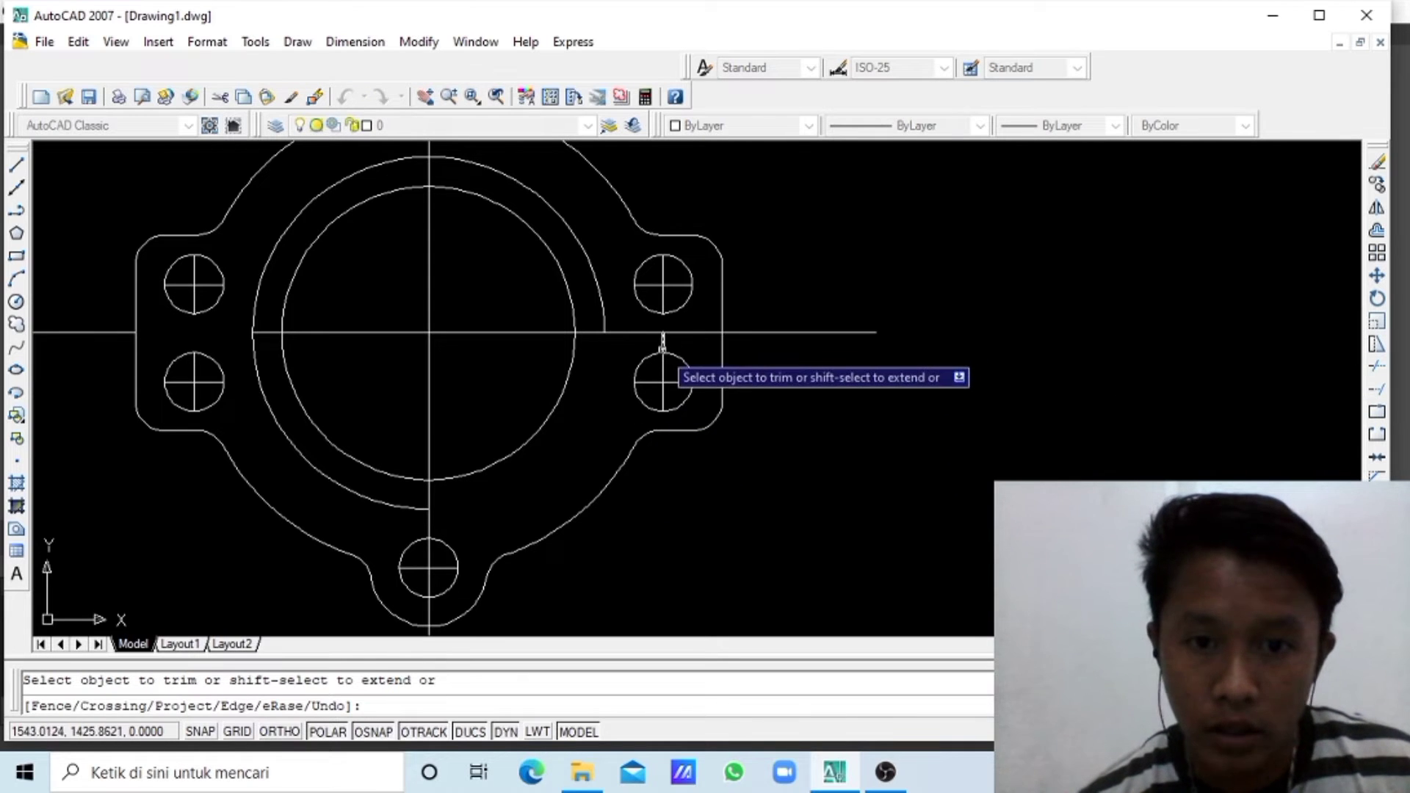
{"action": "left_click", "coordinate": [663, 351]}
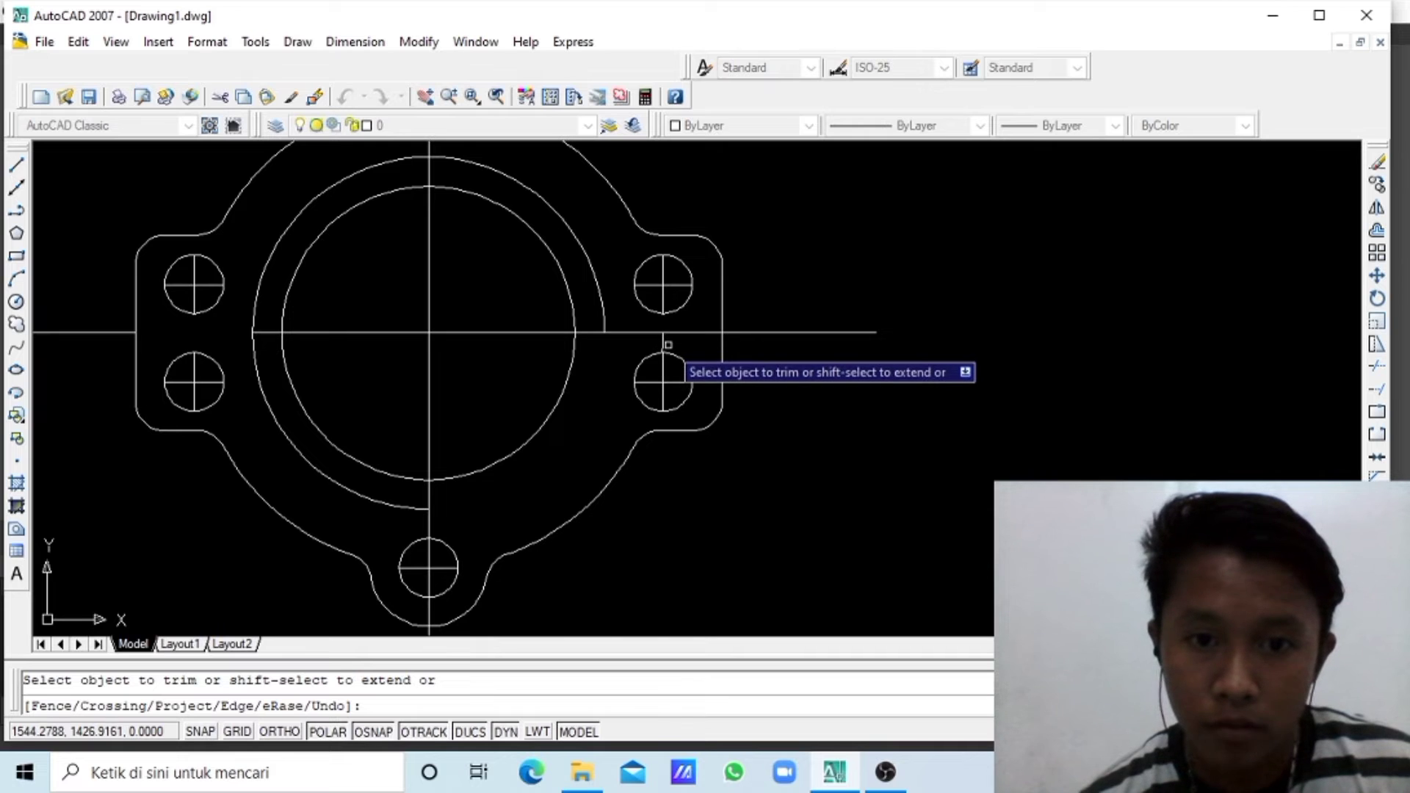
{"action": "right_click", "coordinate": [665, 348]}
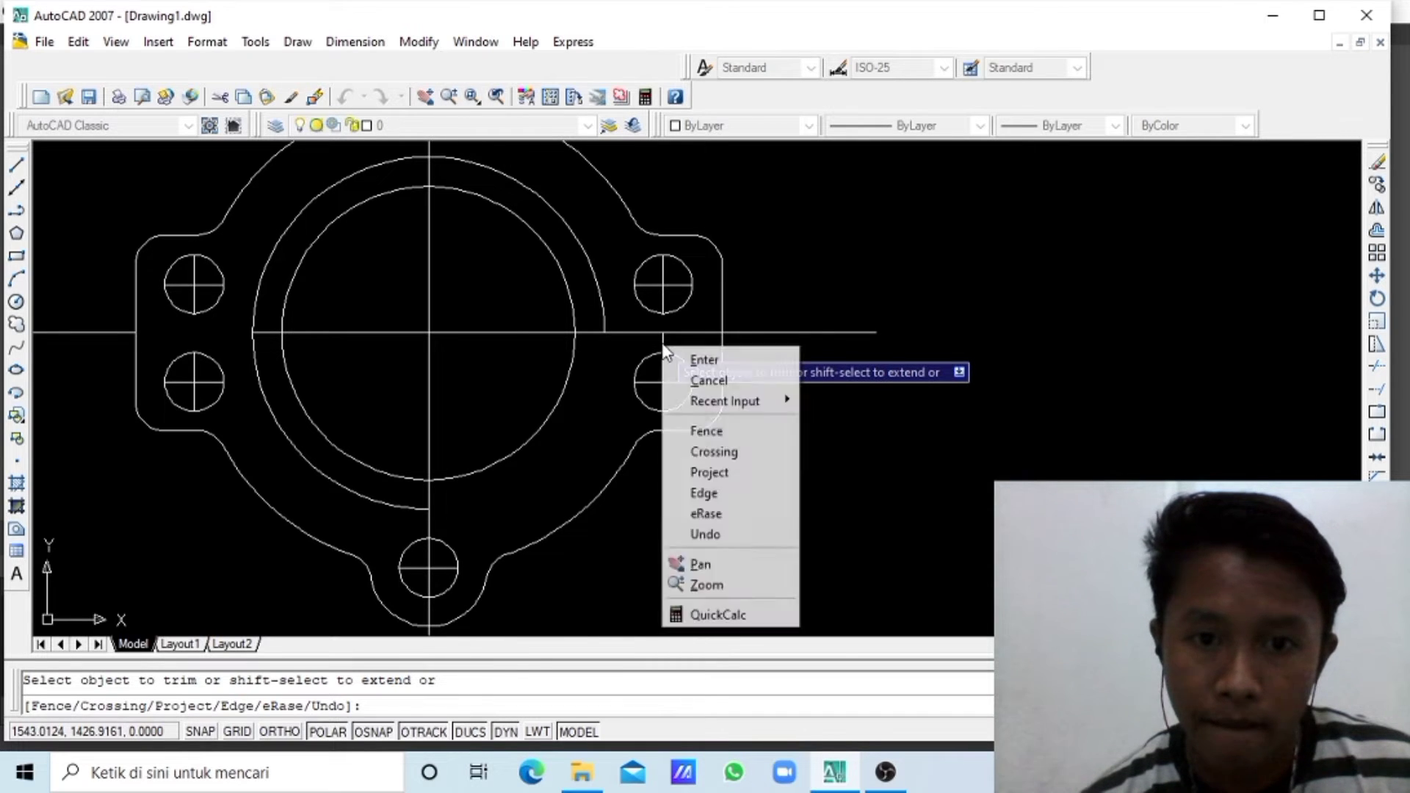
{"action": "key", "text": "Escape"}
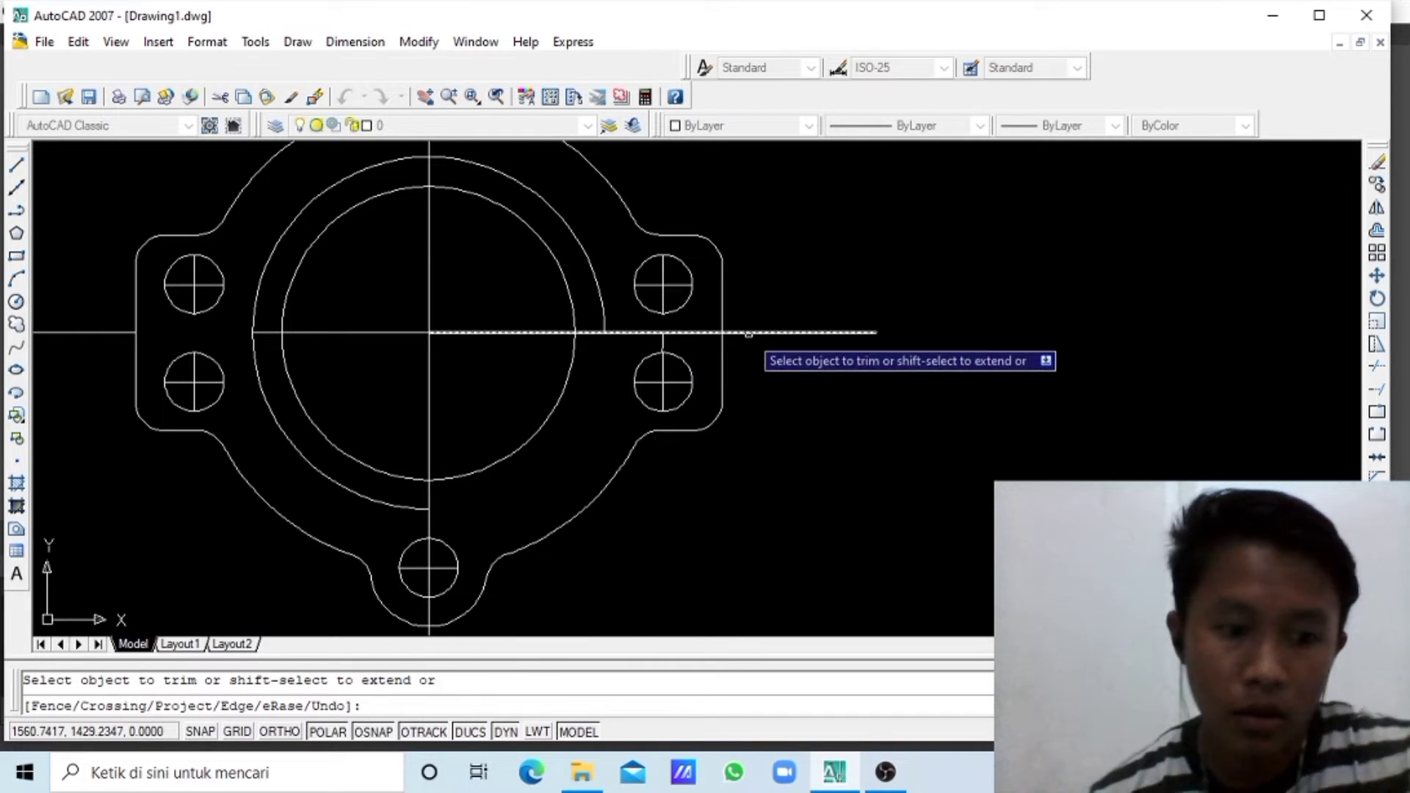
{"action": "key", "text": "Escape"}
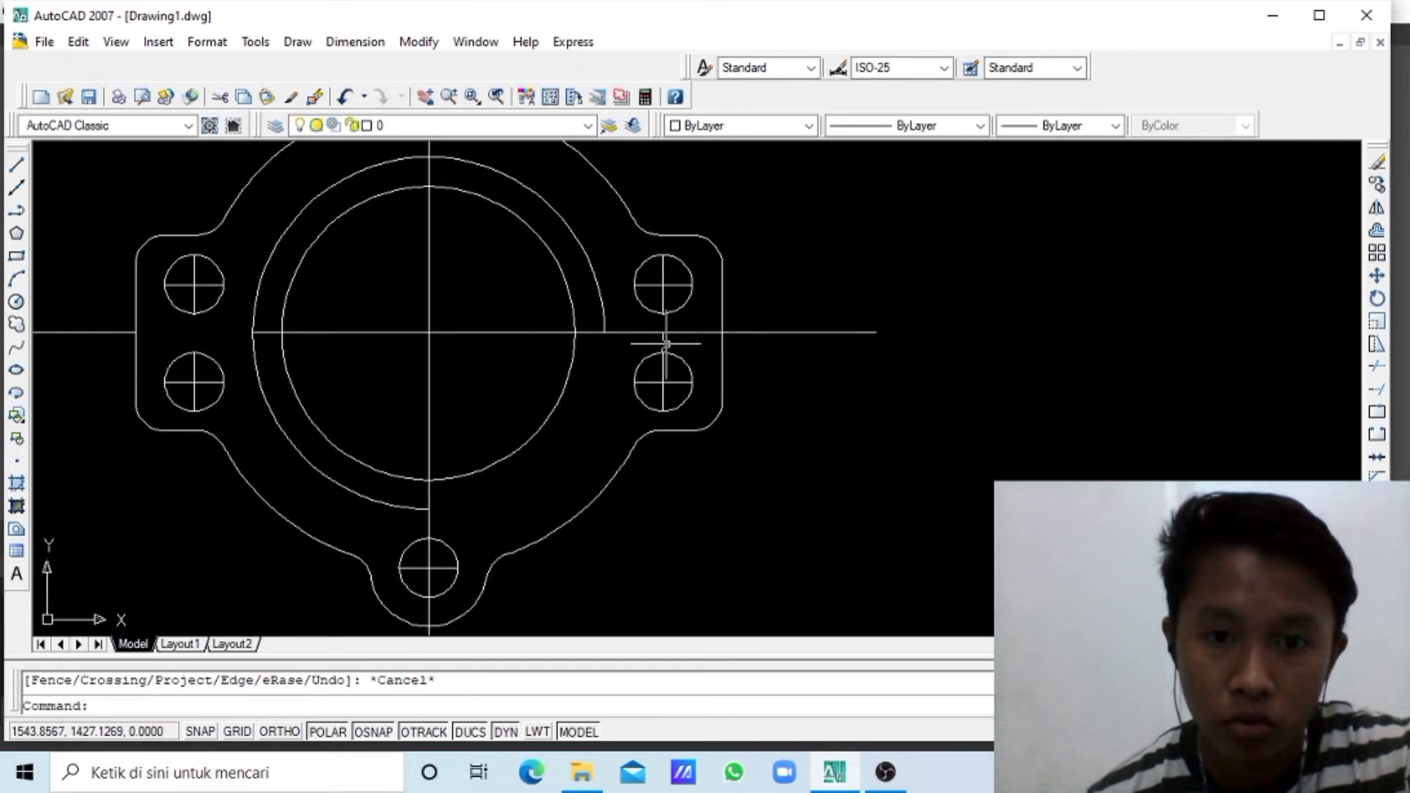
- Cut the leftover line piece between the right-hand holes out of the drawing
{"action": "left_click", "coordinate": [663, 338]}
{"action": "right_click", "coordinate": [680, 347]}
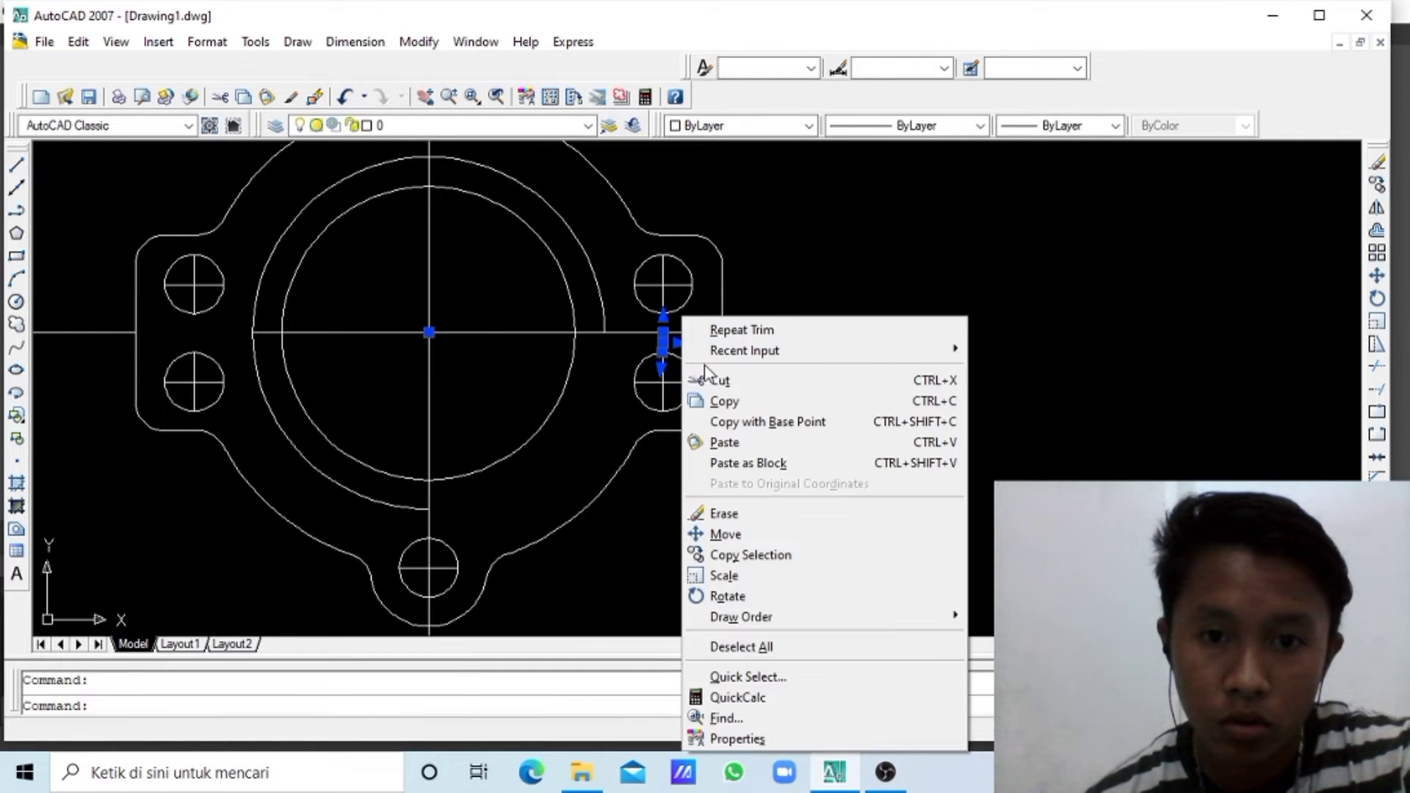
{"action": "left_click", "coordinate": [716, 378]}
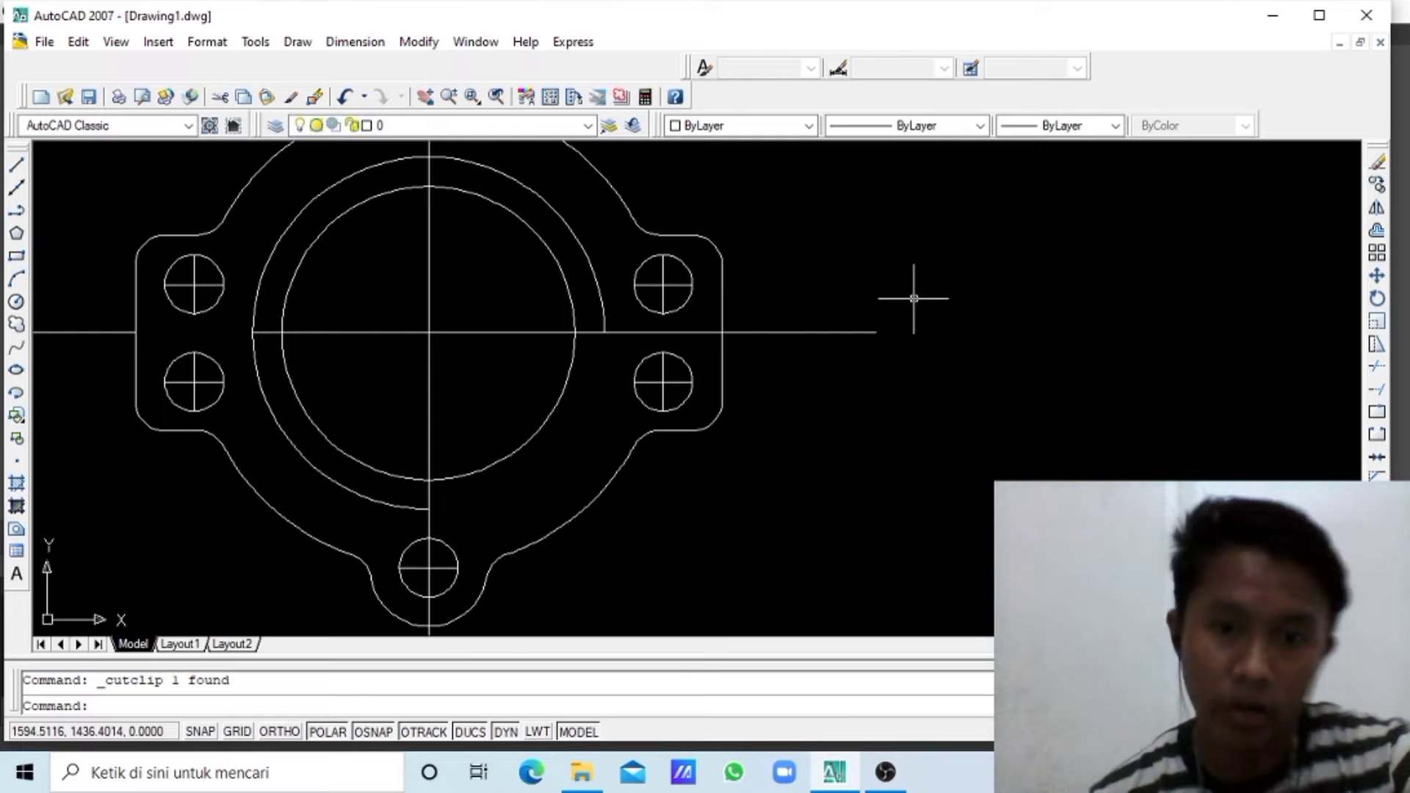
{"action": "scroll", "coordinate": [758, 347], "scroll_direction": "down", "scroll_amount": 2}
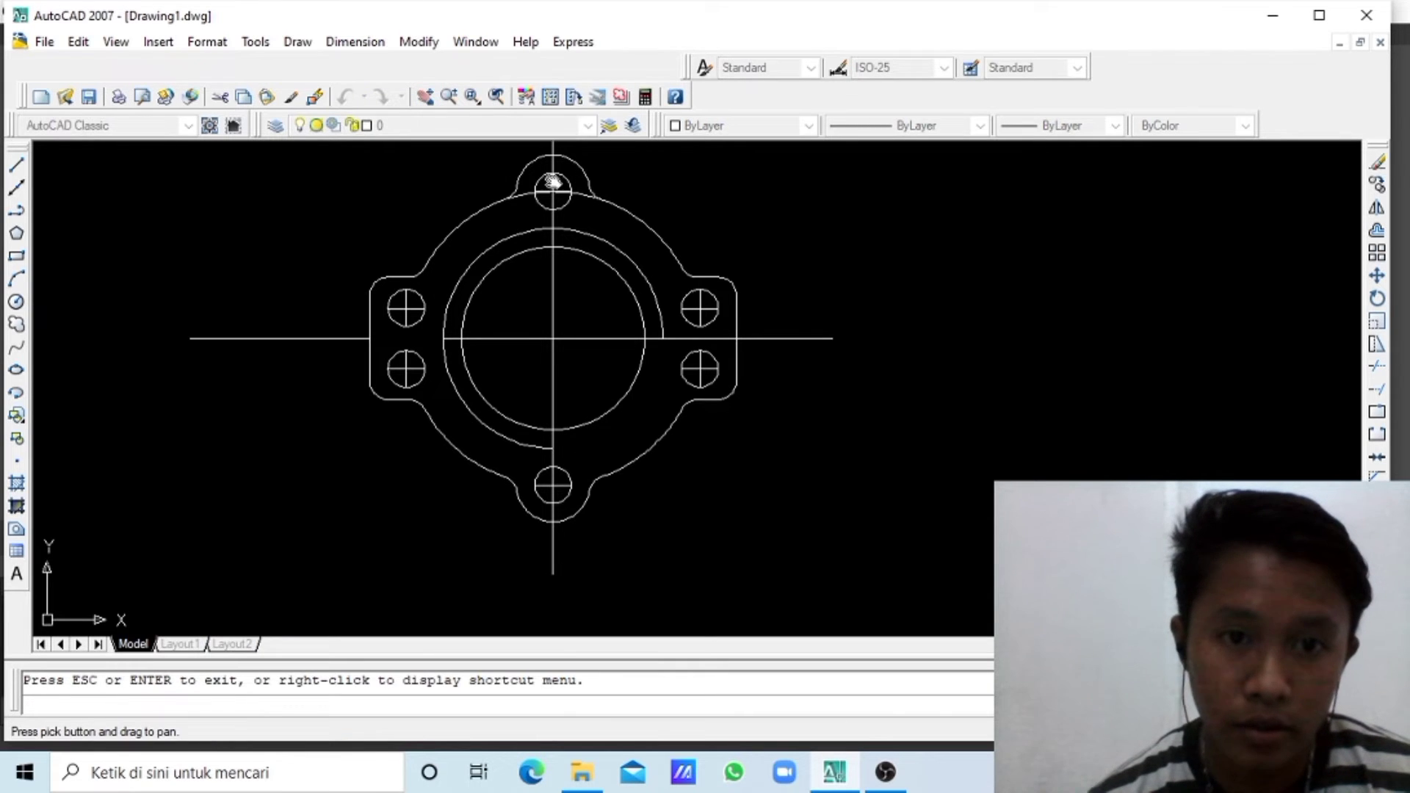
- Trim the outer-arc pieces on the left and right of the top lug's hole
{"action": "left_click_drag", "start_coordinate": [583, 196], "coordinate": [589, 265]}
{"action": "scroll", "coordinate": [592, 265], "scroll_direction": "up", "scroll_amount": 3}
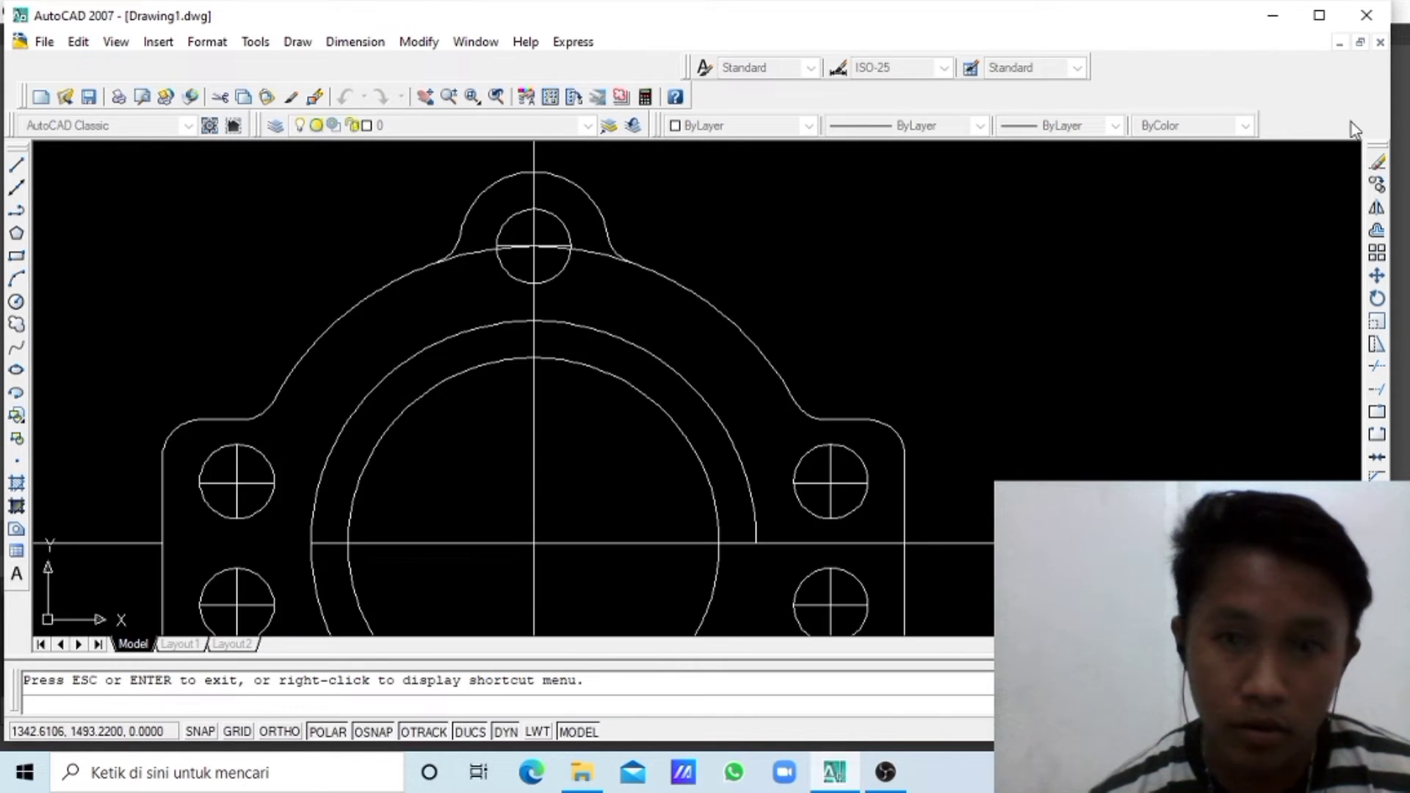
{"action": "left_click", "coordinate": [1377, 366]}
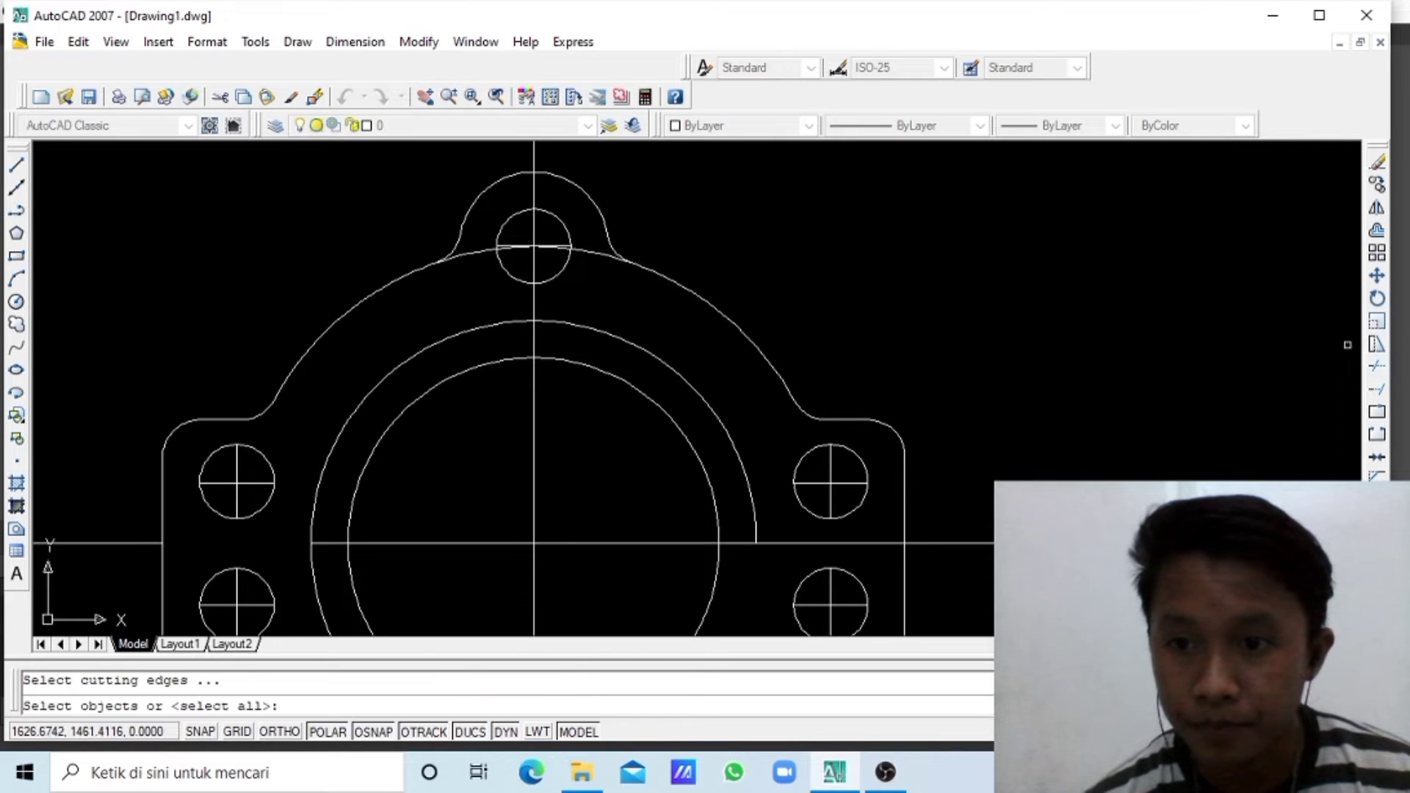
{"action": "key", "text": "Return"}
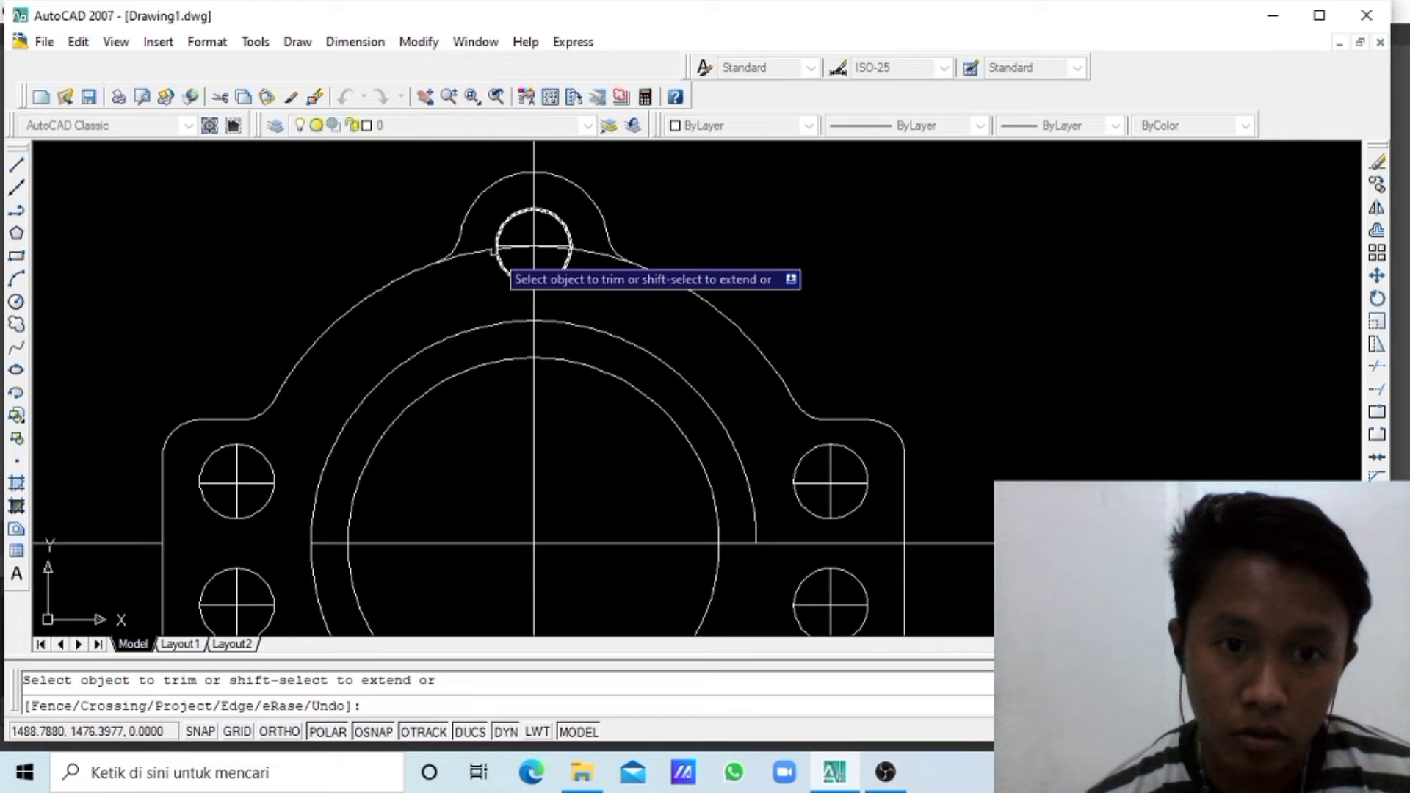
{"action": "left_click", "coordinate": [493, 251]}
{"action": "left_click", "coordinate": [570, 255]}
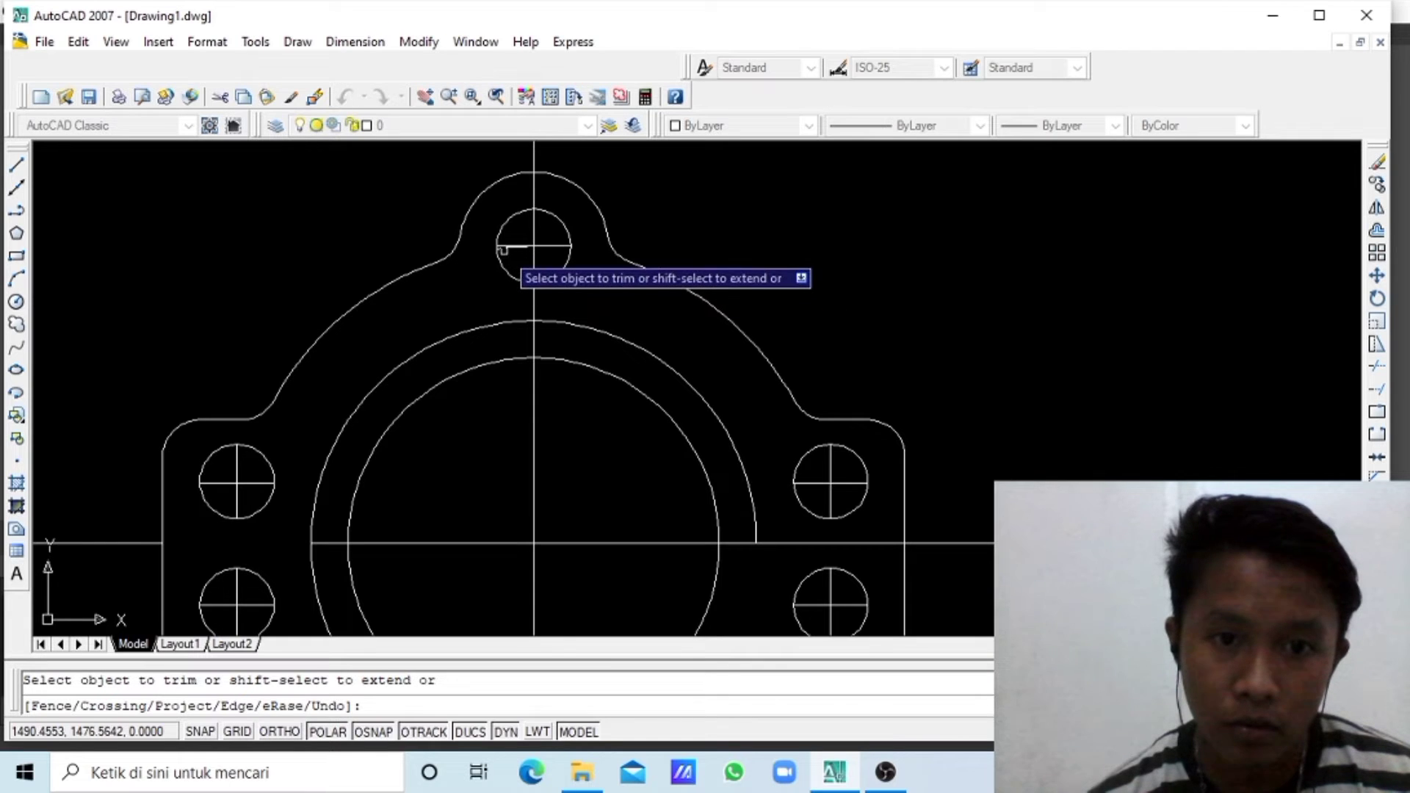
{"action": "key", "text": "Escape"}
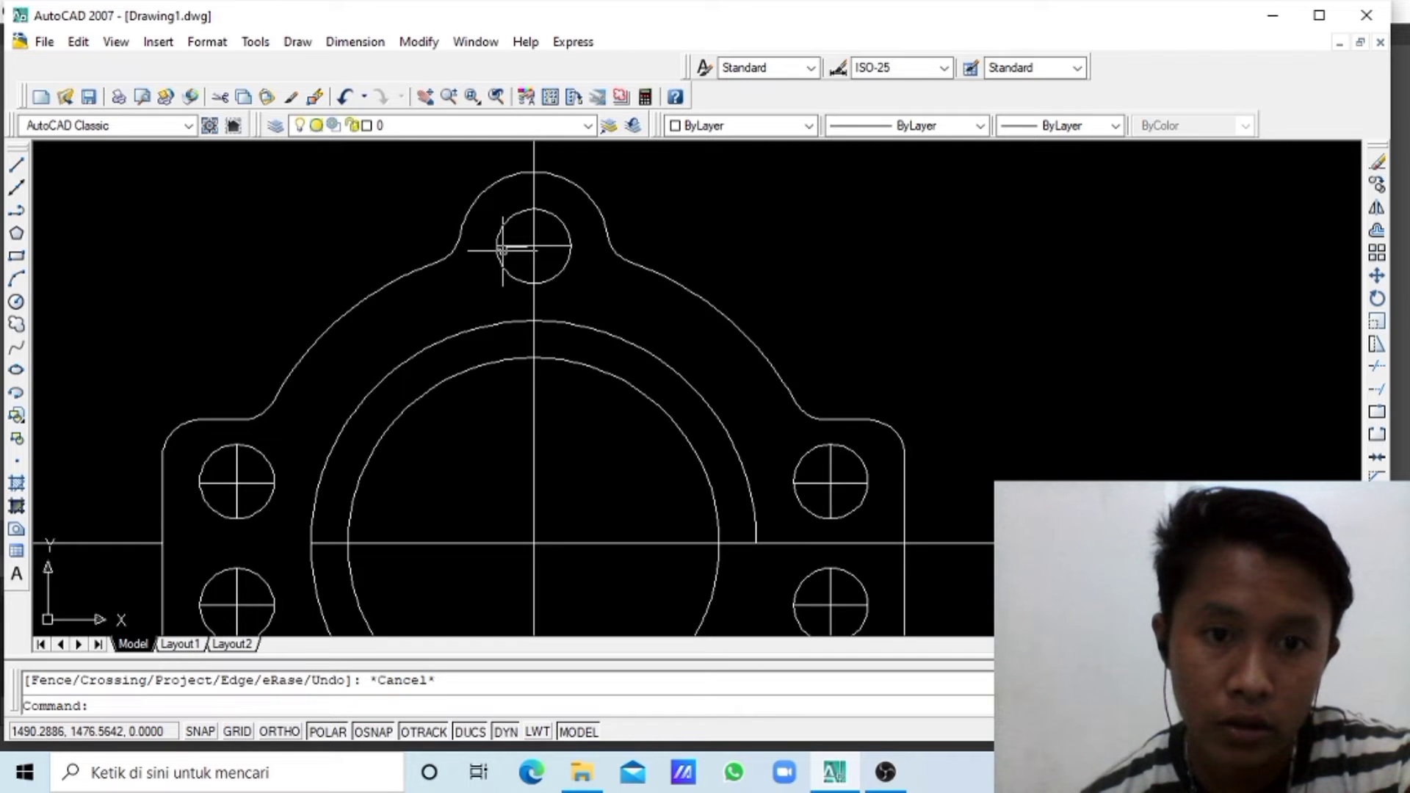
- Cut the stray short line beside the top hole out of the drawing
{"action": "left_click", "coordinate": [501, 248]}
{"action": "right_click", "coordinate": [504, 249]}
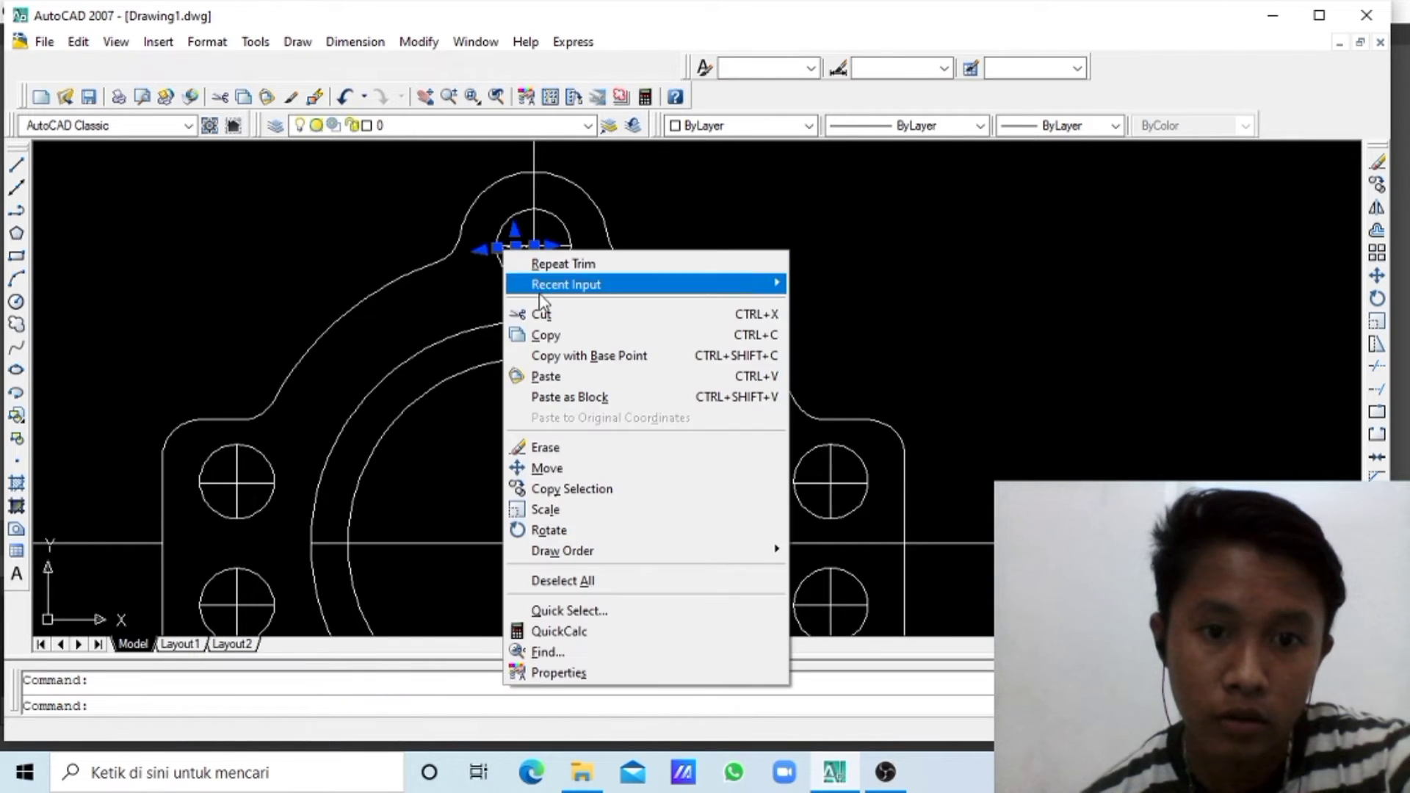
{"action": "left_click", "coordinate": [543, 316]}
{"action": "scroll", "coordinate": [645, 324], "scroll_direction": "down", "scroll_amount": 2}
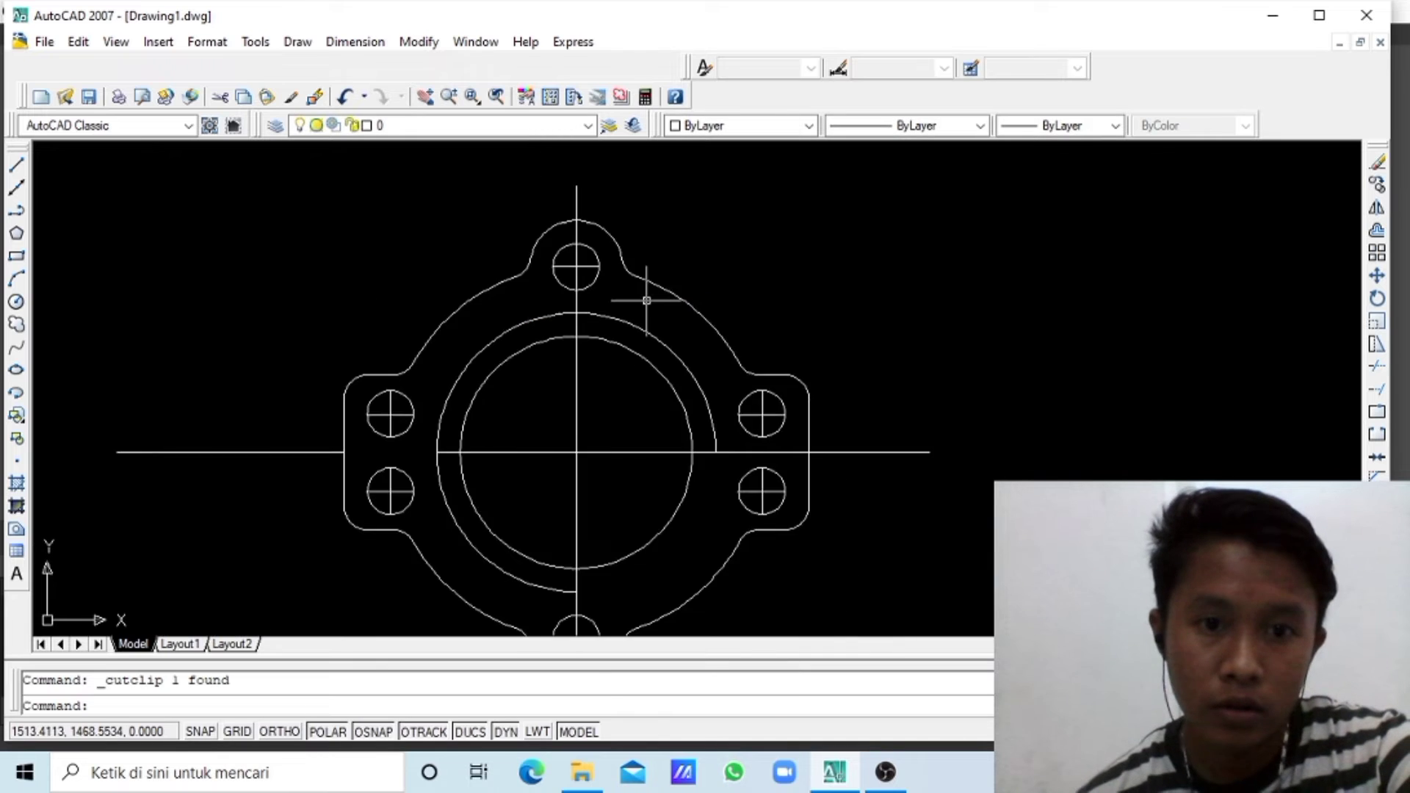
{"action": "scroll", "coordinate": [645, 324], "scroll_direction": "down", "scroll_amount": 2}
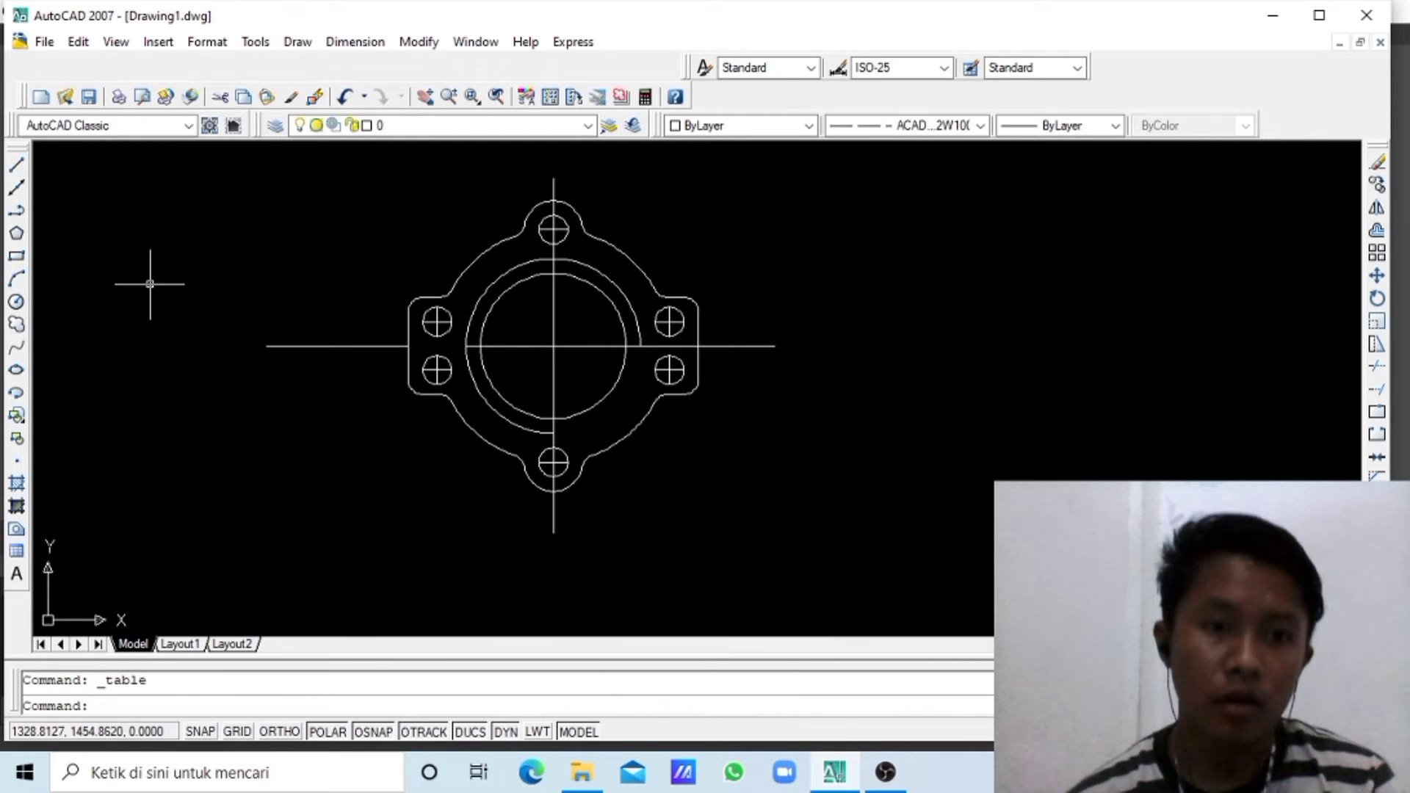
- Add a vertical 40 linear dimension for the left lug's height
{"action": "left_click", "coordinate": [347, 38]}
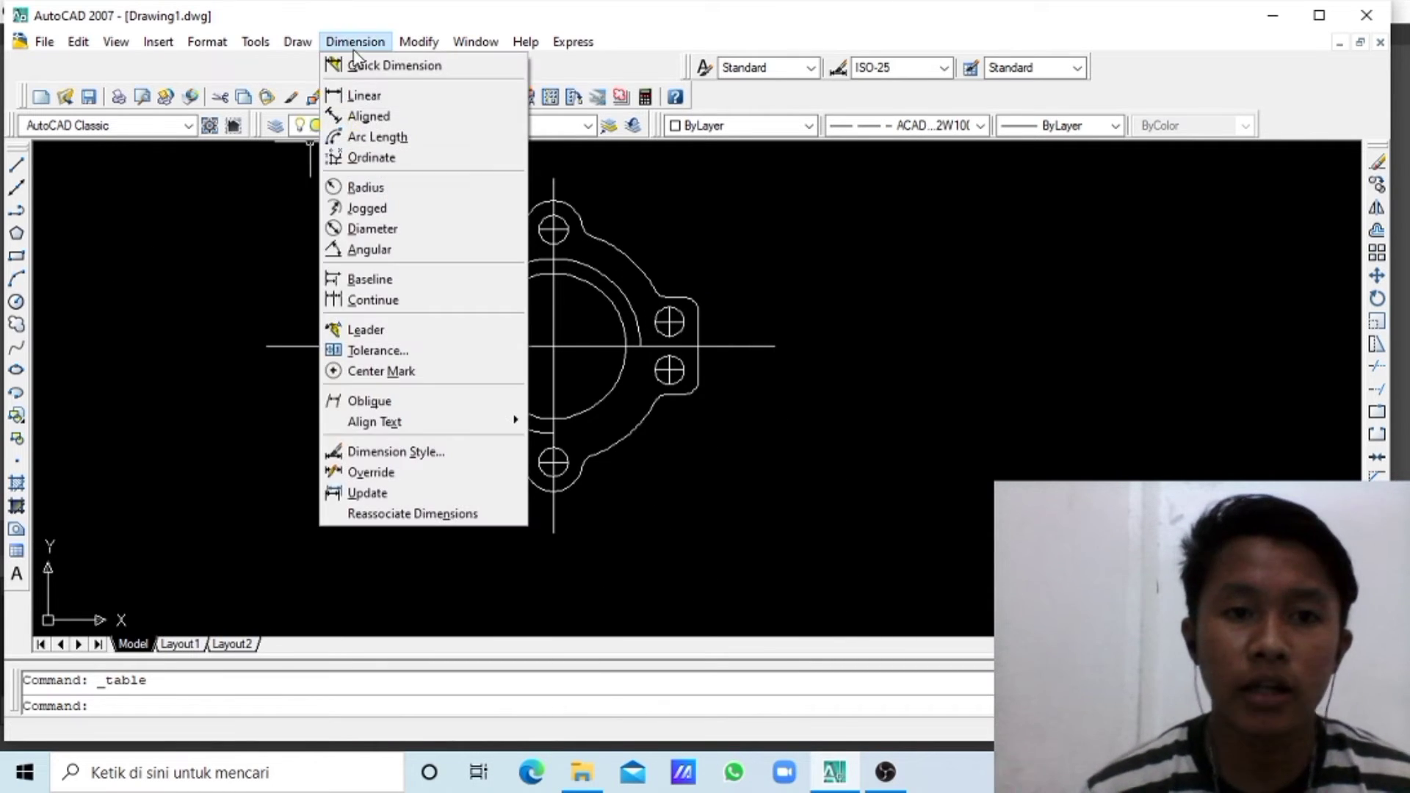
{"action": "left_click", "coordinate": [382, 95]}
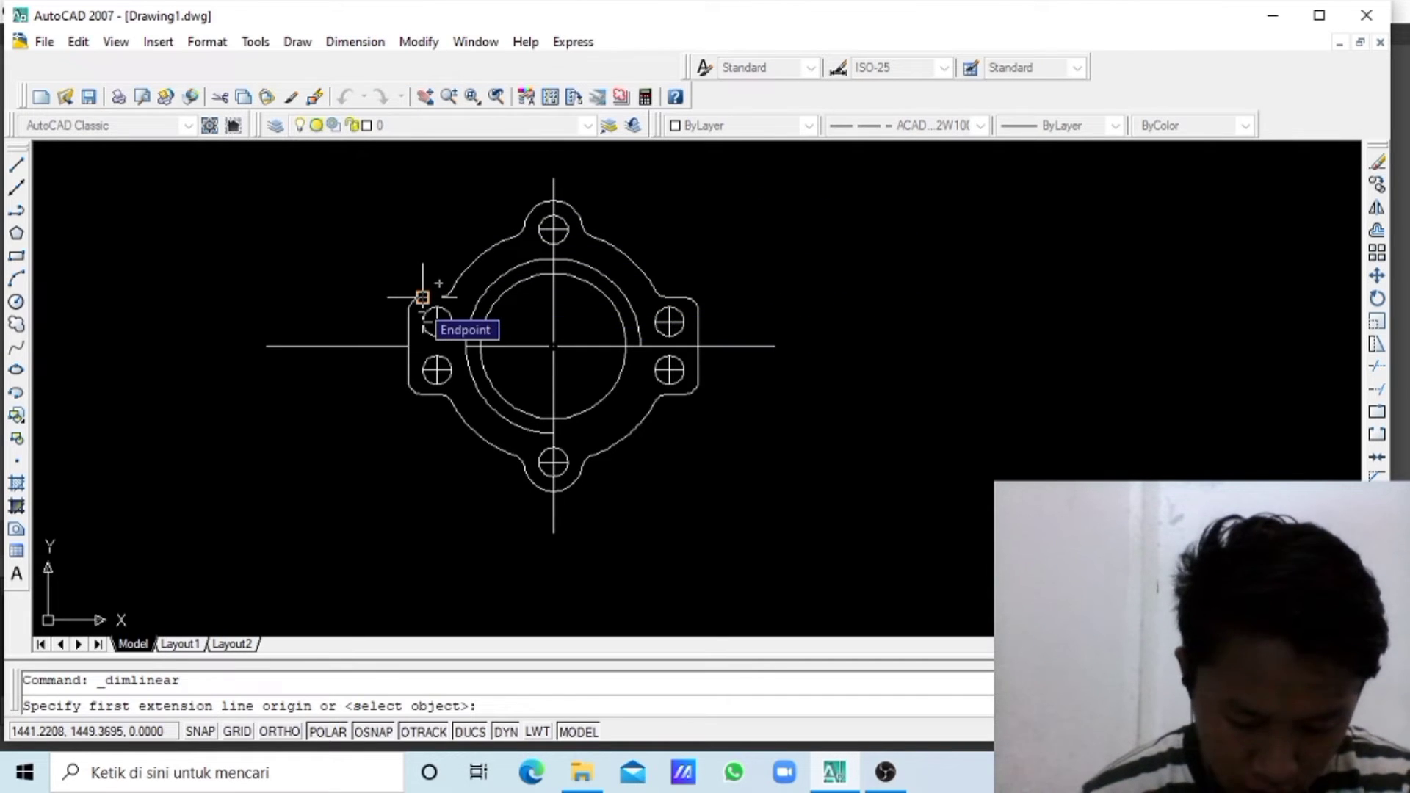
{"action": "left_click", "coordinate": [422, 297]}
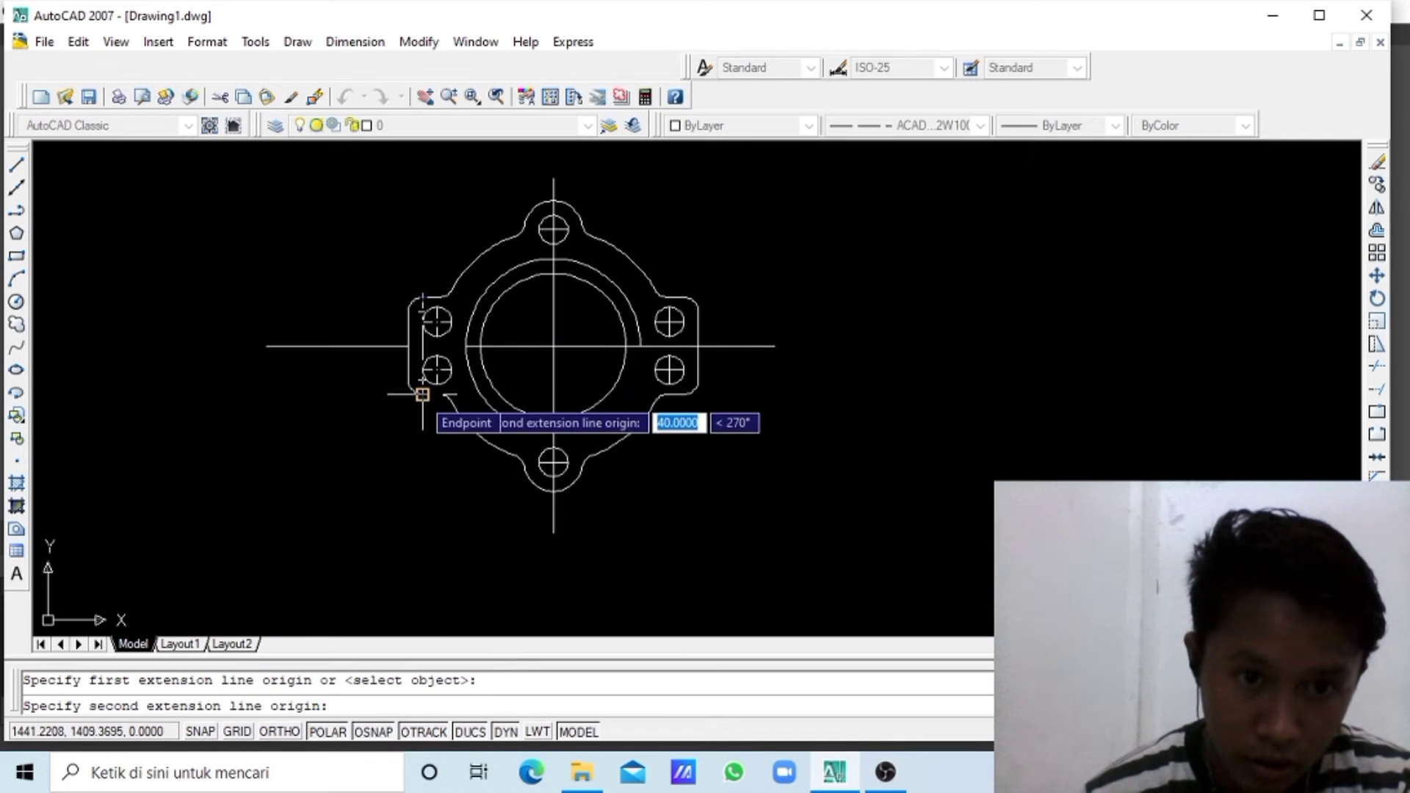
{"action": "left_click", "coordinate": [423, 395]}
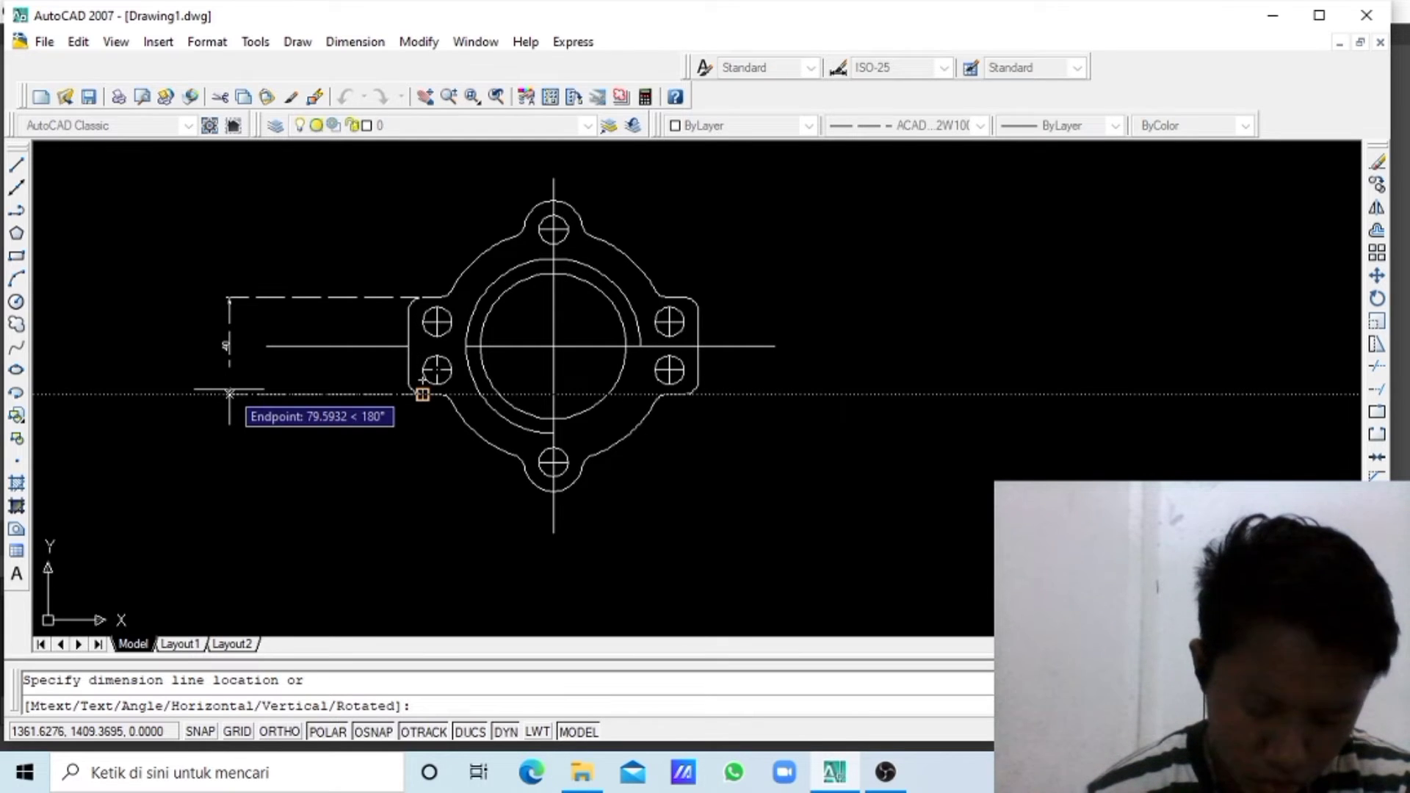
{"action": "left_click", "coordinate": [229, 394]}
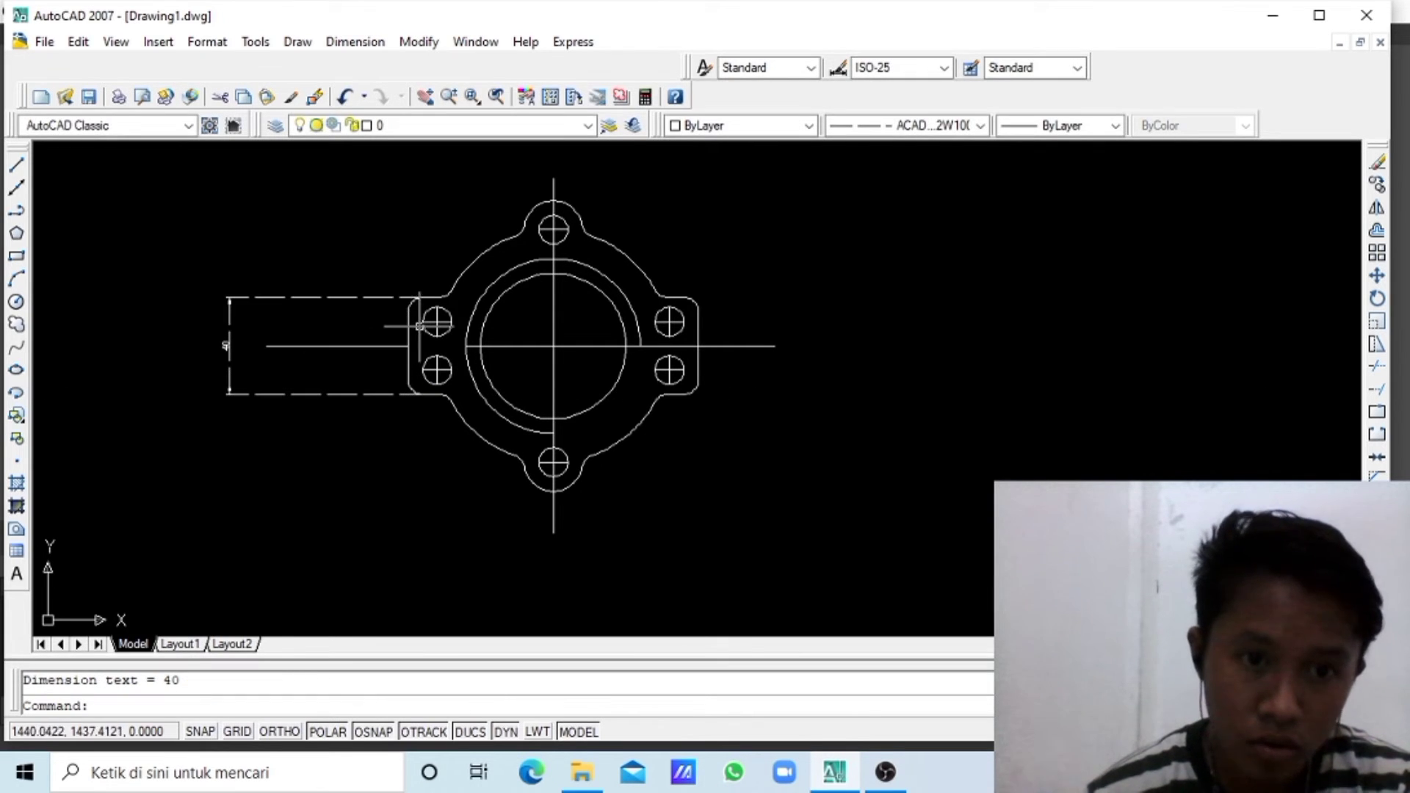
- Add a vertical 28 dimension between the left holes' centre lines
{"action": "left_click", "coordinate": [382, 42]}
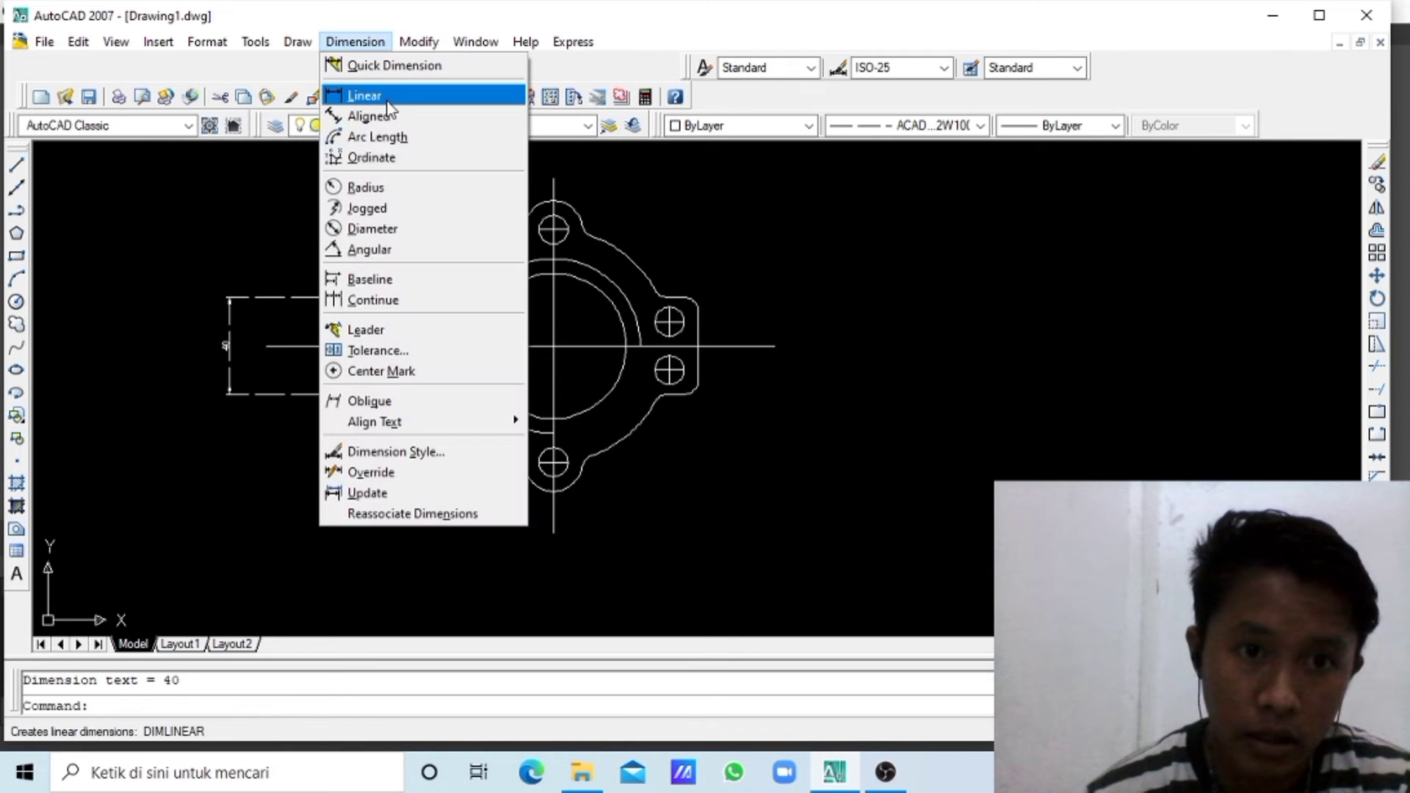
{"action": "left_click", "coordinate": [360, 94]}
{"action": "left_click", "coordinate": [409, 298]}
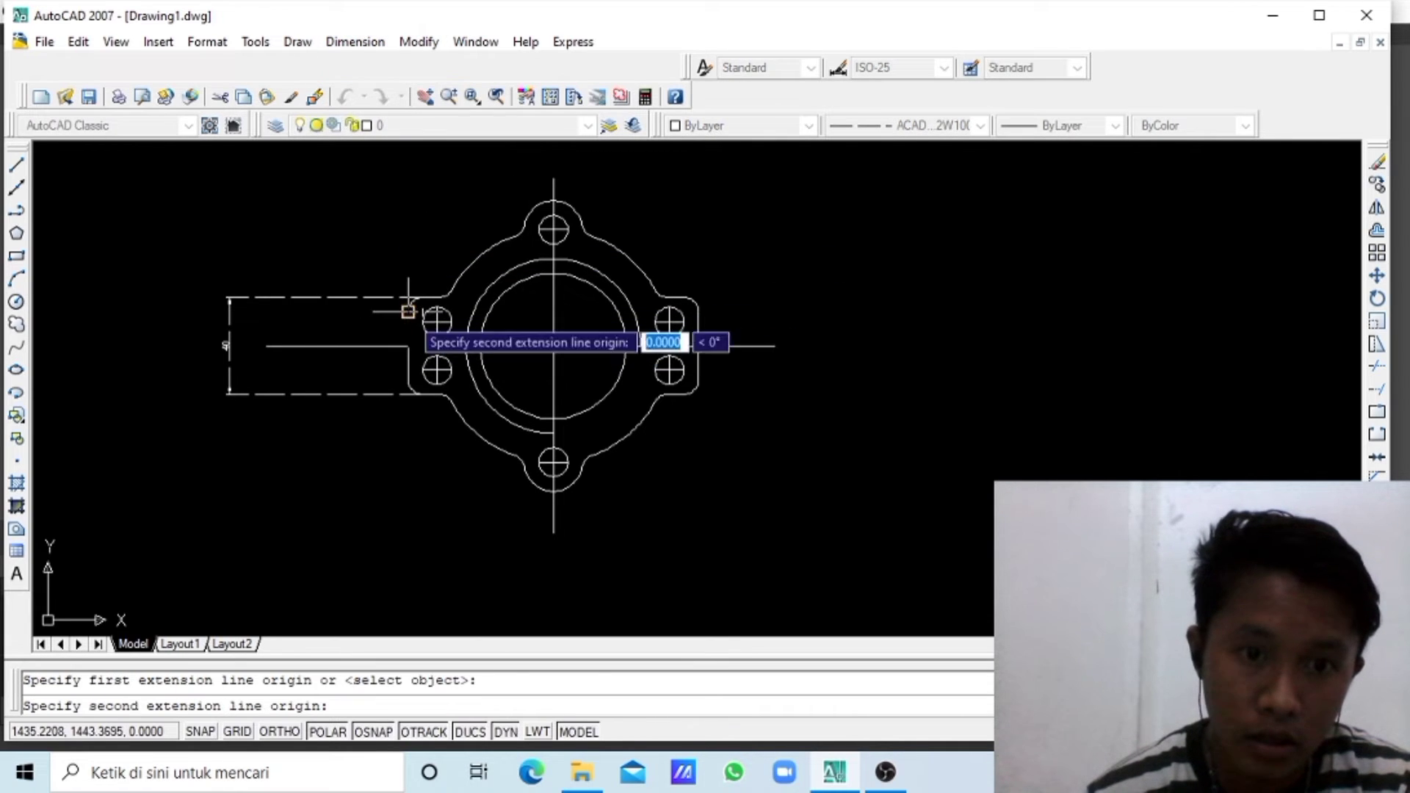
{"action": "left_click", "coordinate": [409, 380]}
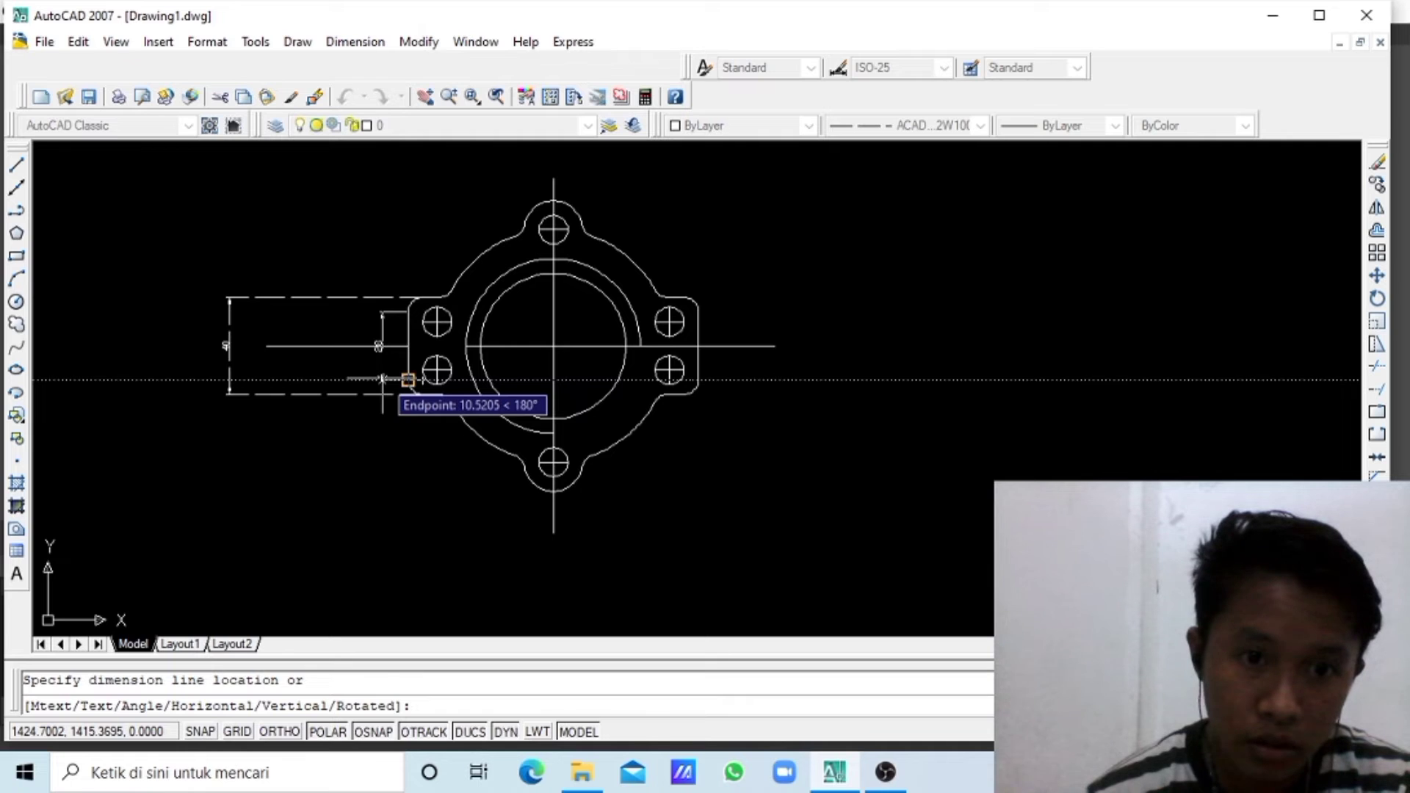
{"action": "left_click", "coordinate": [382, 379]}
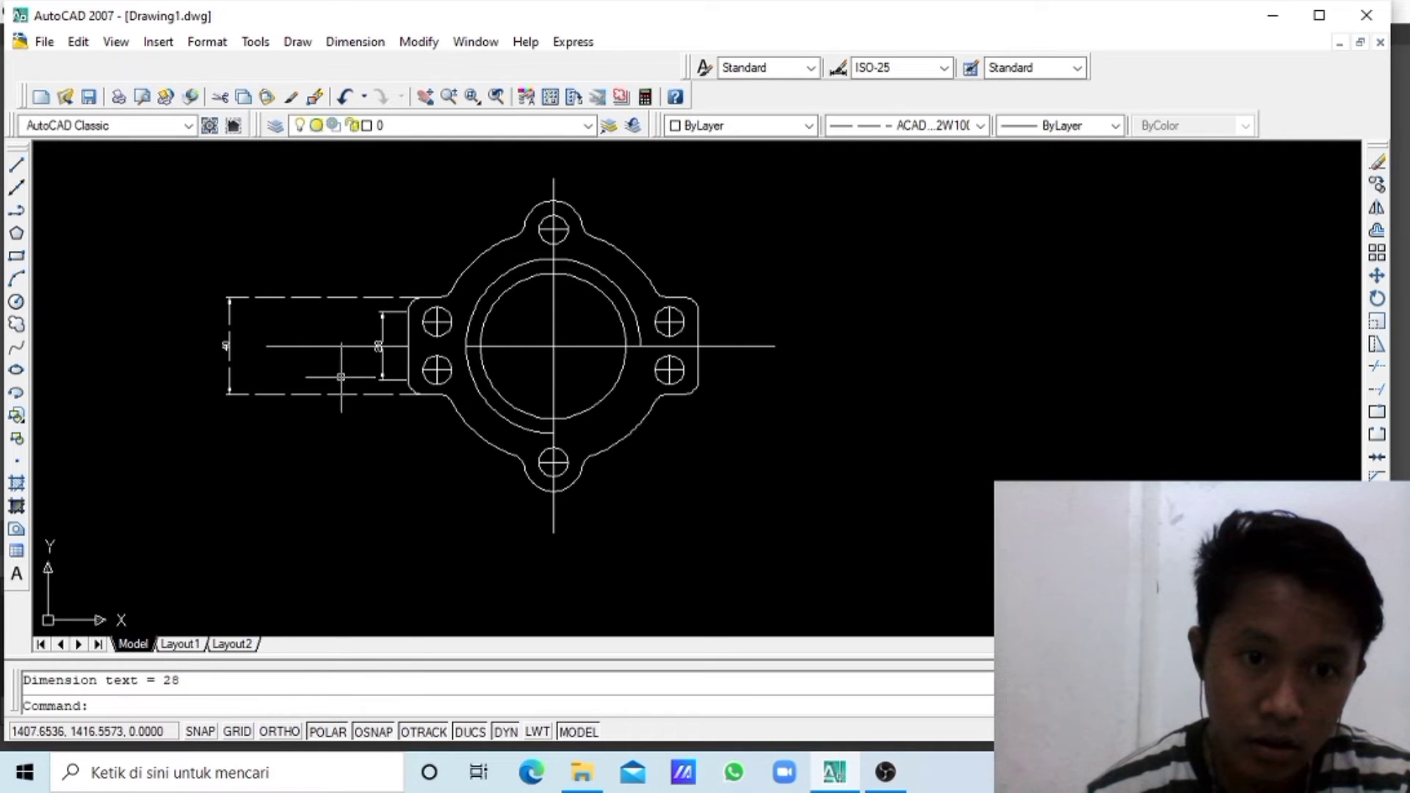
{"action": "left_click", "coordinate": [334, 44]}
{"action": "left_click", "coordinate": [433, 95]}
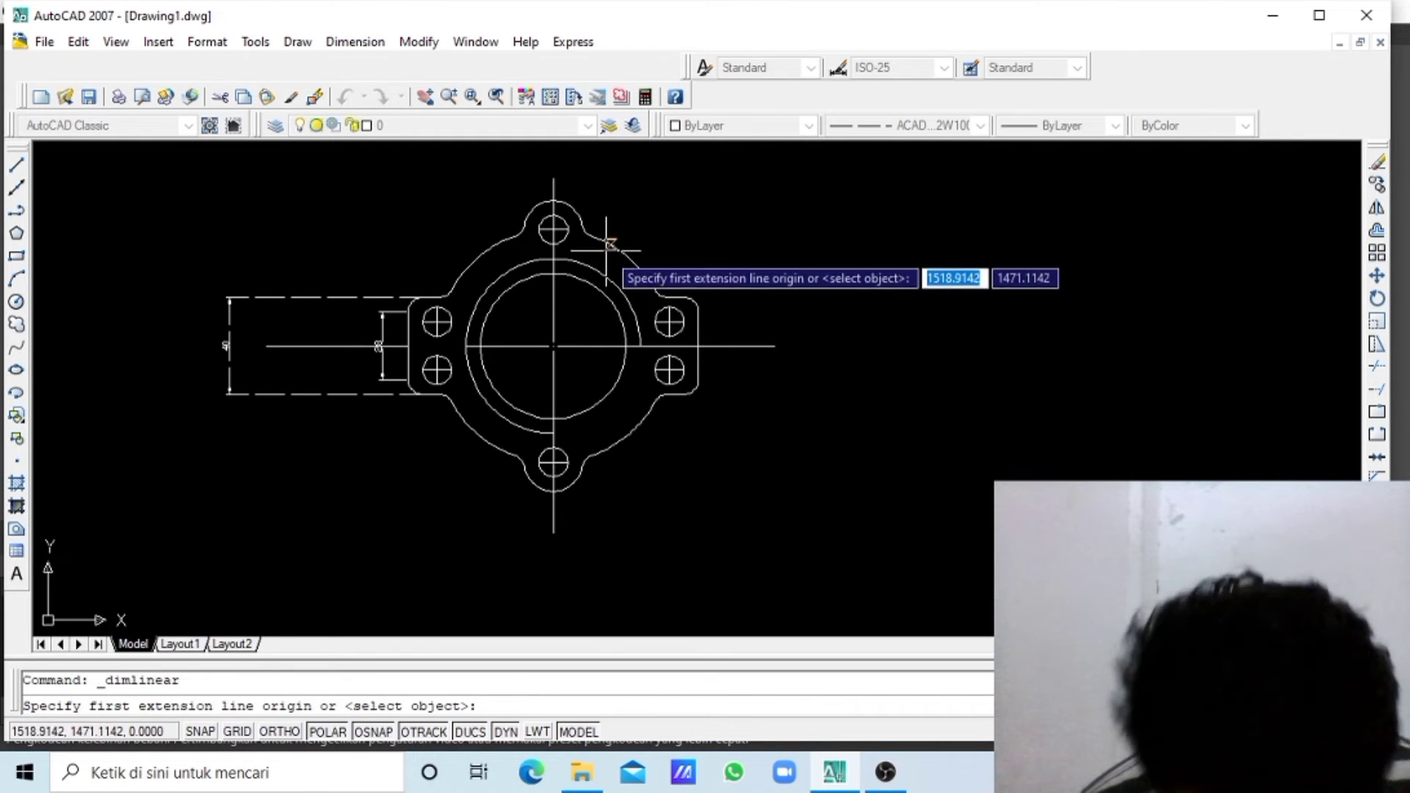
- Add radius dimensions to the top lug arc and the adjacent R6 fillet
{"action": "left_click", "coordinate": [354, 47]}
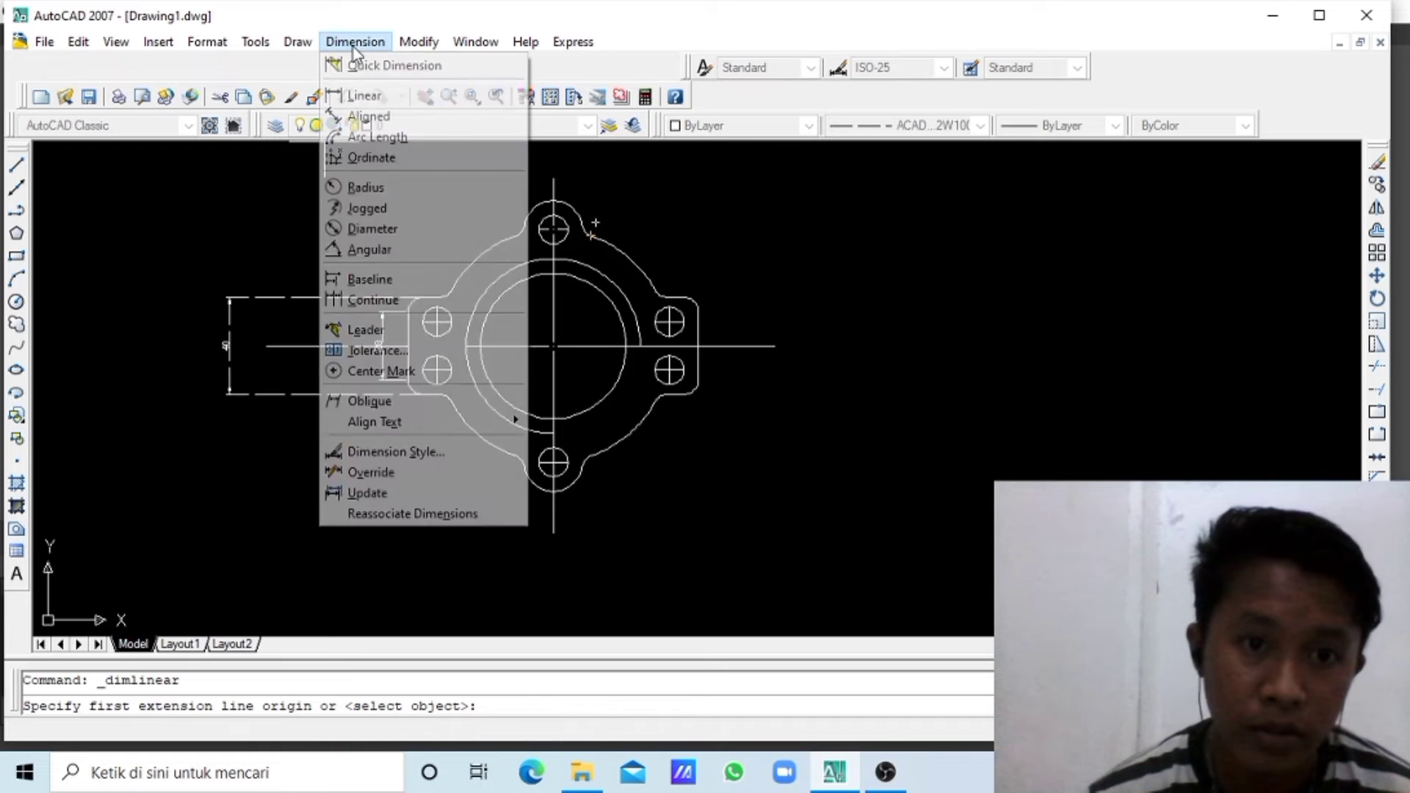
{"action": "left_click", "coordinate": [374, 188]}
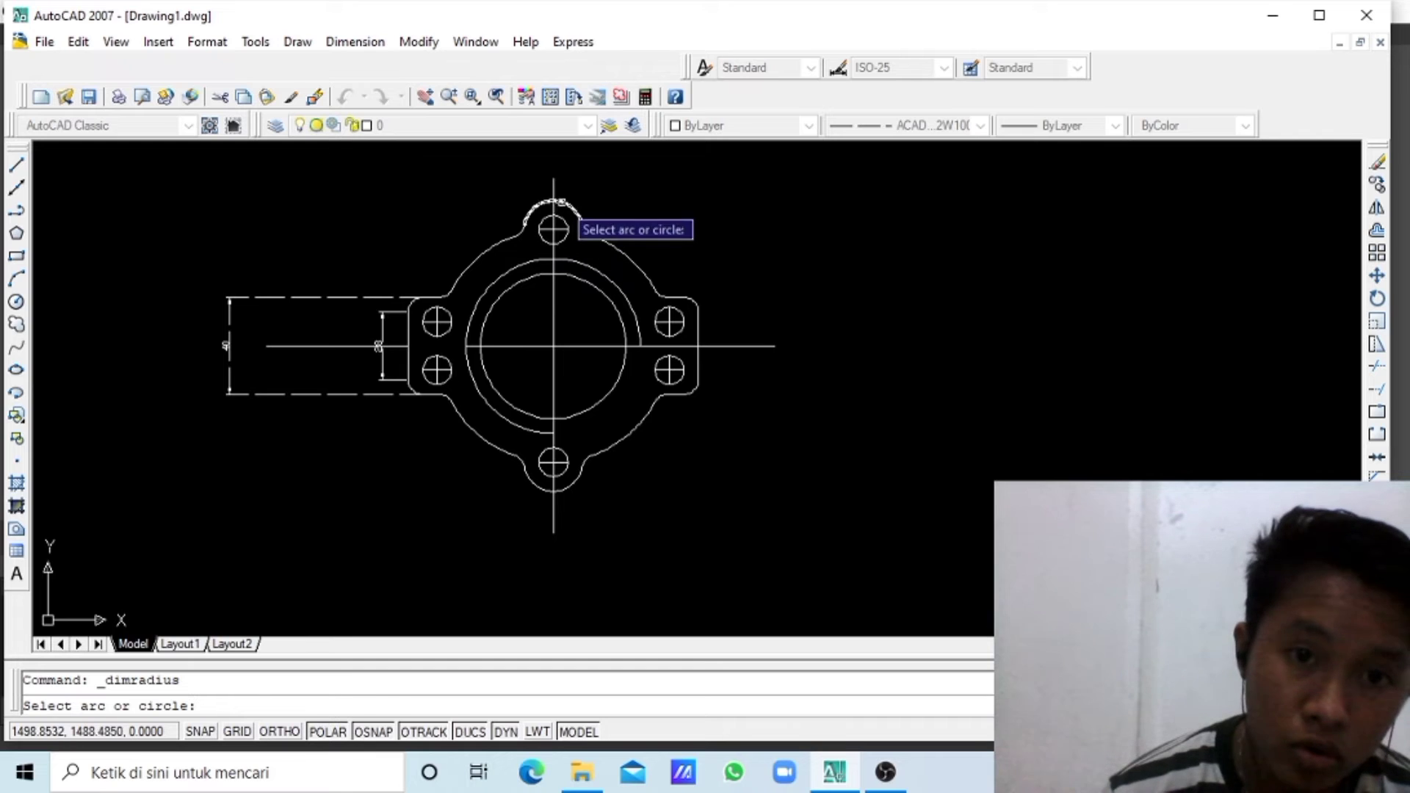
{"action": "left_click", "coordinate": [565, 211]}
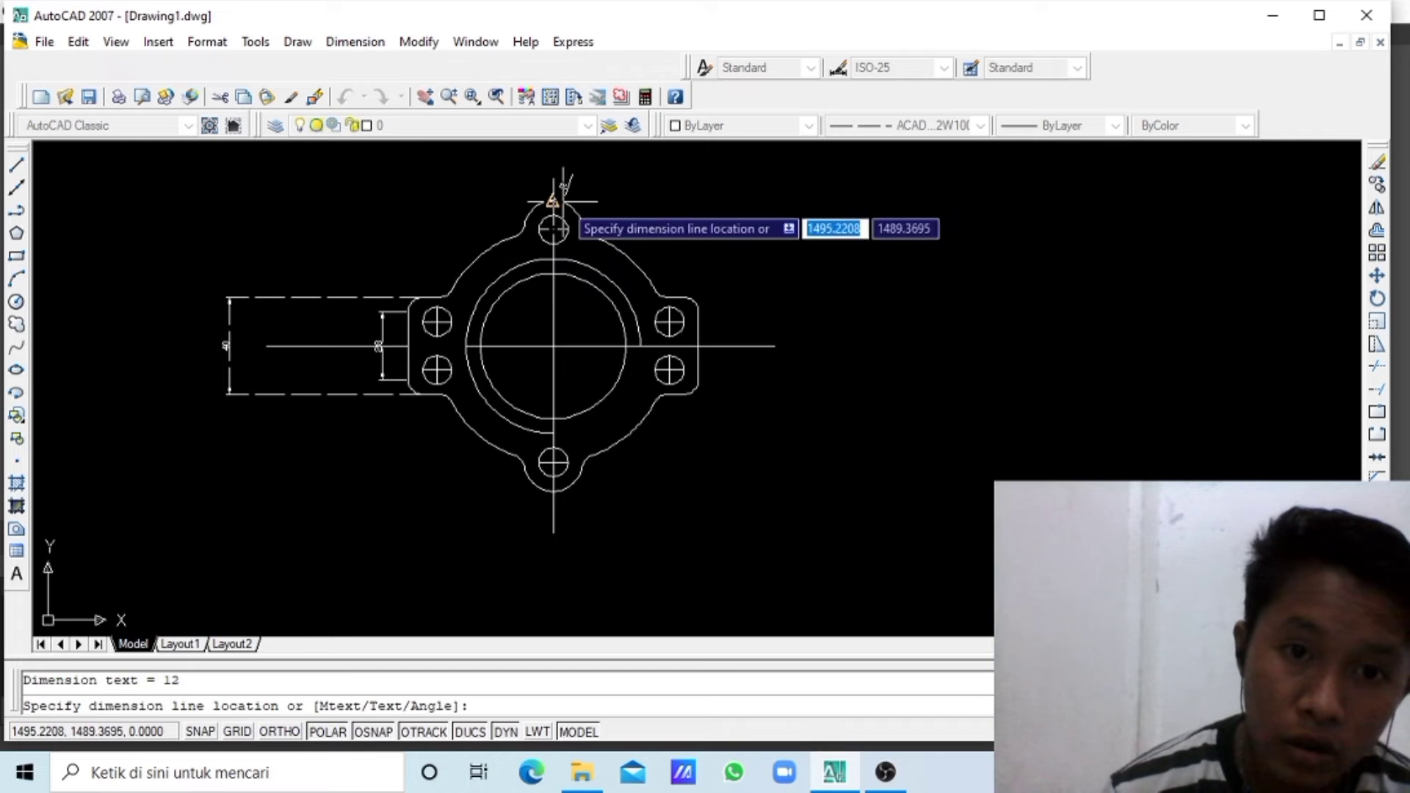
{"action": "left_click", "coordinate": [596, 186]}
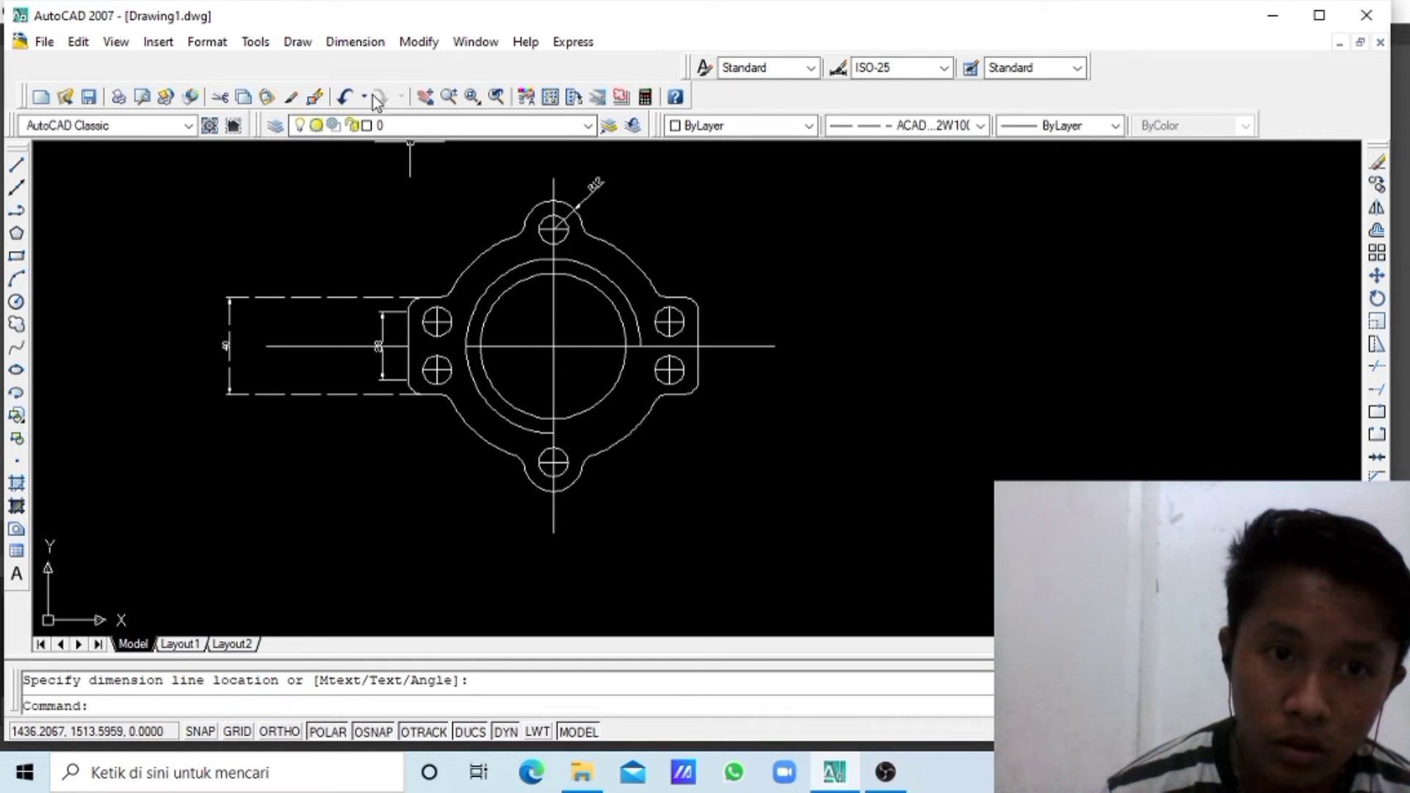
{"action": "left_click", "coordinate": [351, 43]}
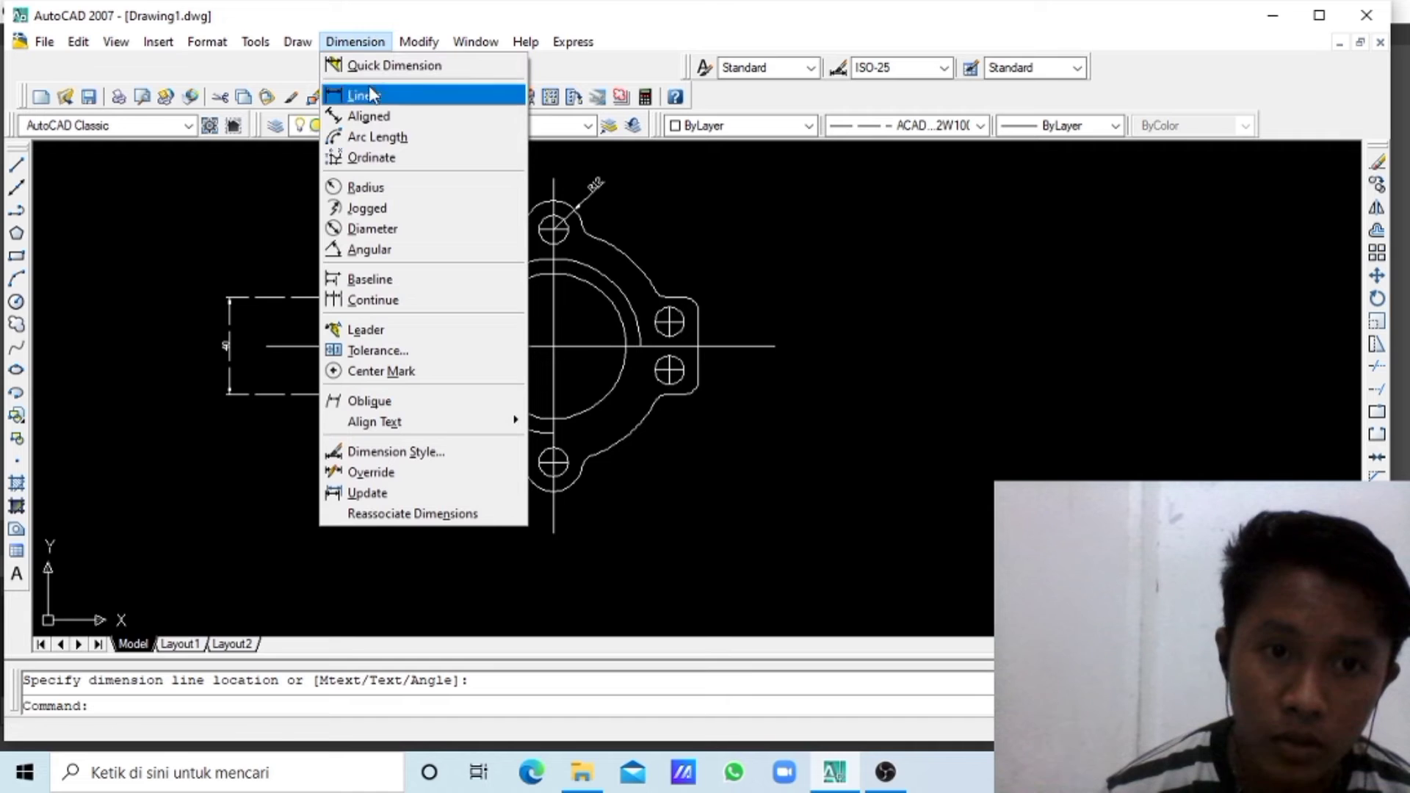
{"action": "left_click", "coordinate": [390, 188]}
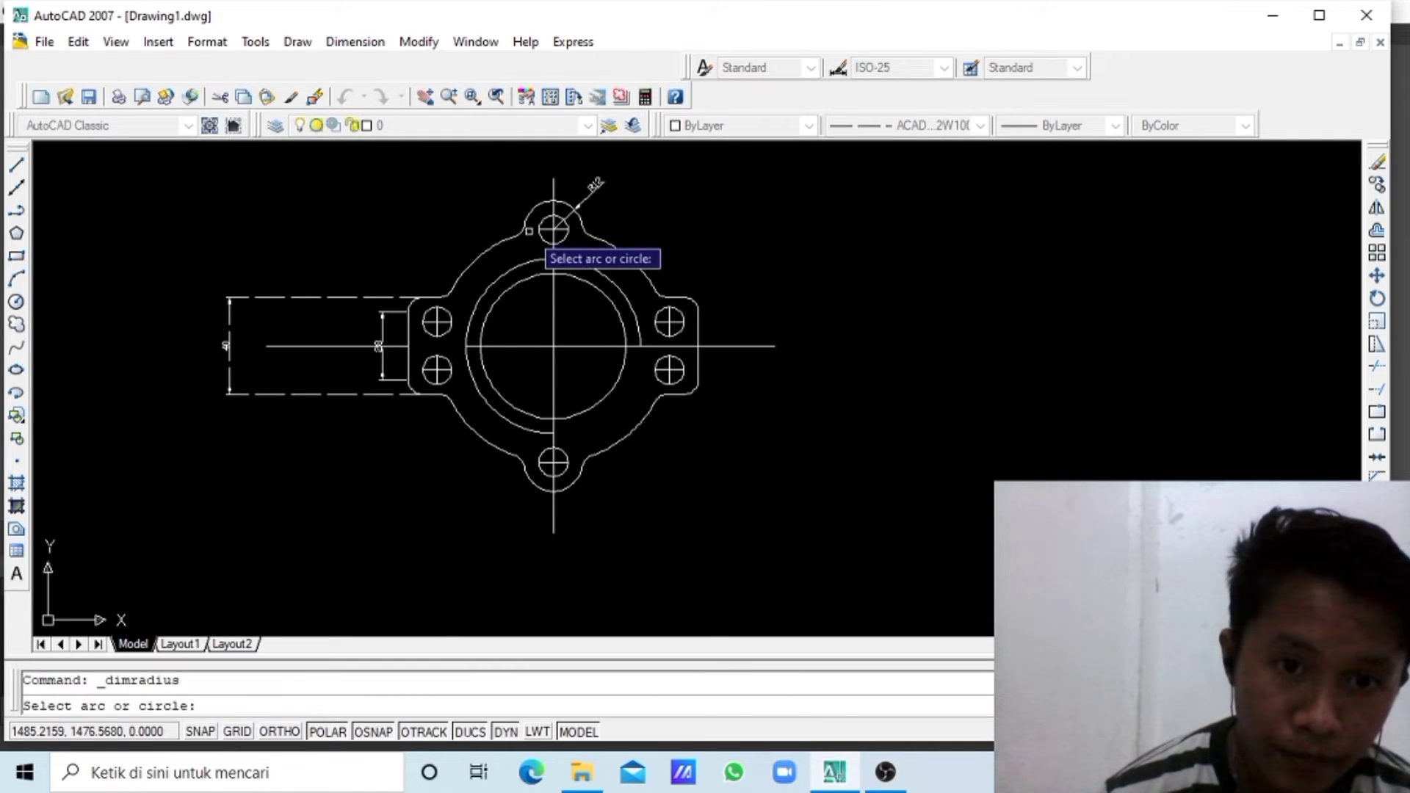
{"action": "left_click", "coordinate": [523, 224]}
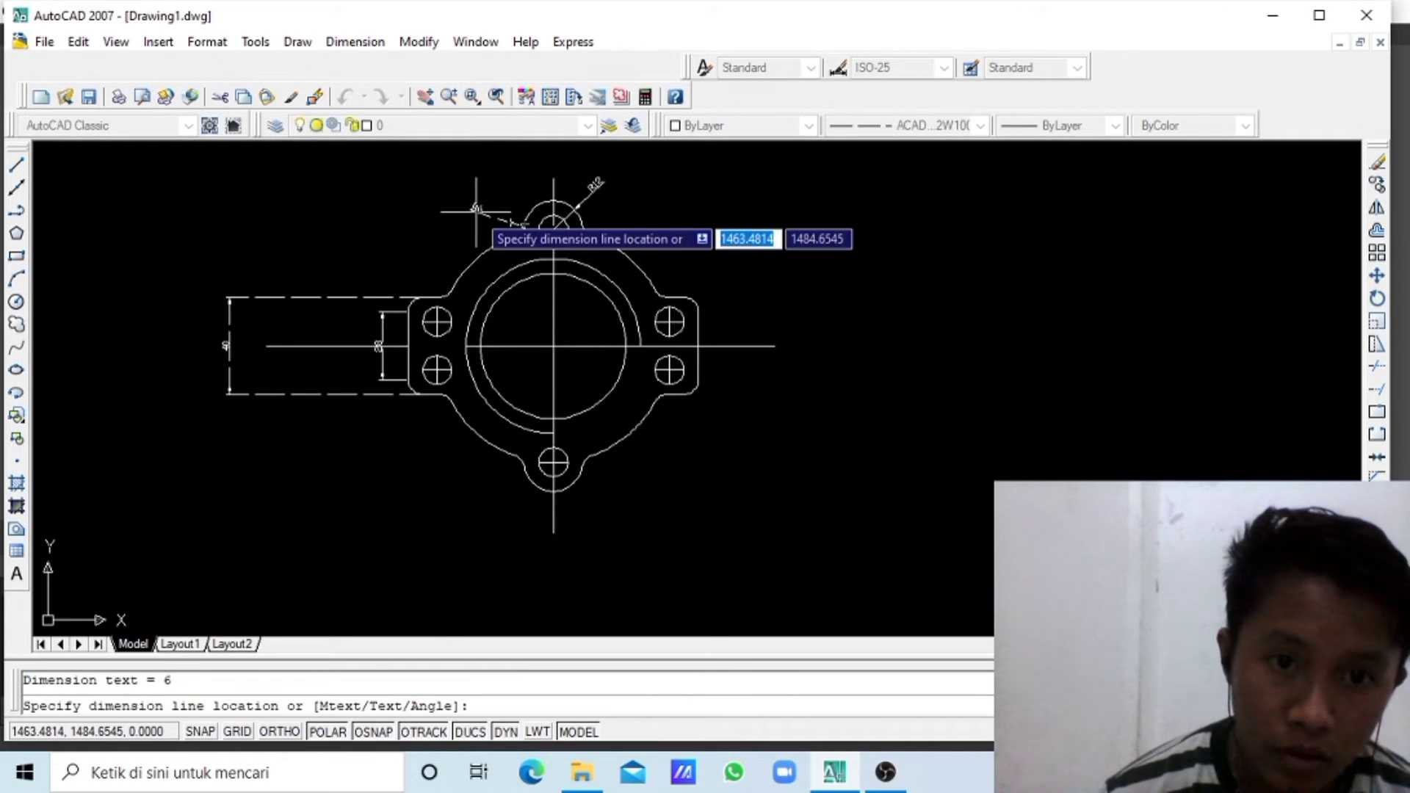
{"action": "left_click", "coordinate": [482, 209]}
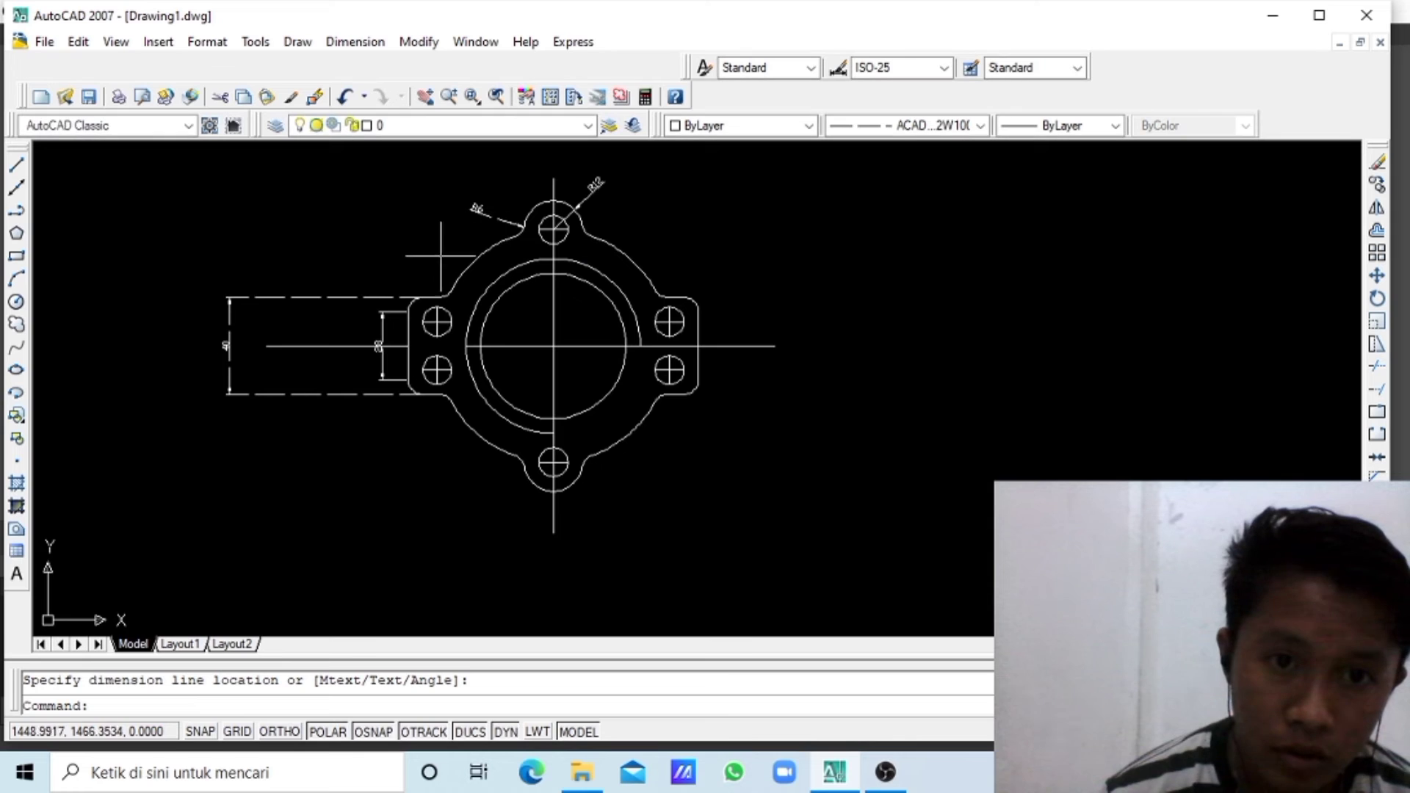
- Add R48 on the lower-left outer arc and R6 on the bottom lug arc
{"action": "left_click", "coordinate": [342, 46]}
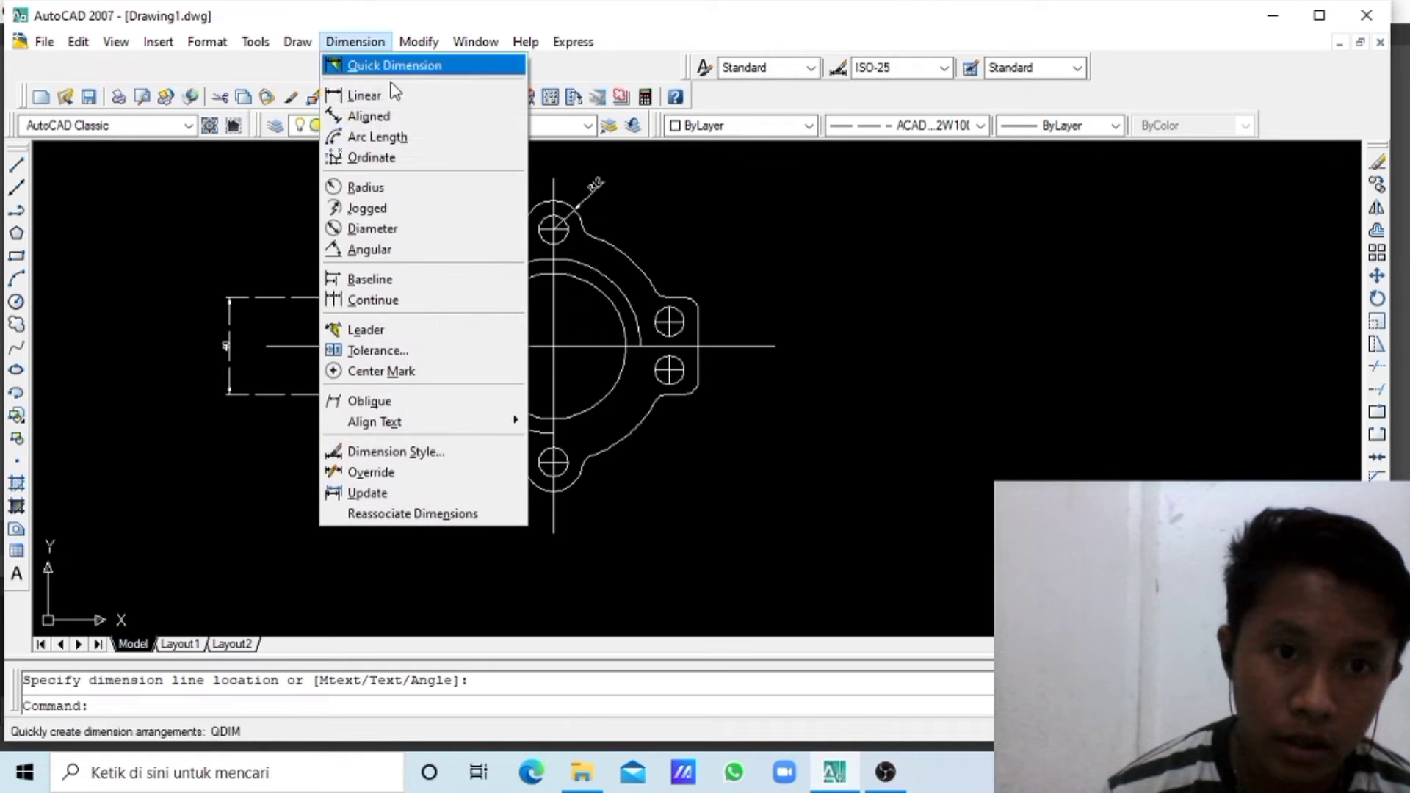
{"action": "left_click", "coordinate": [409, 185]}
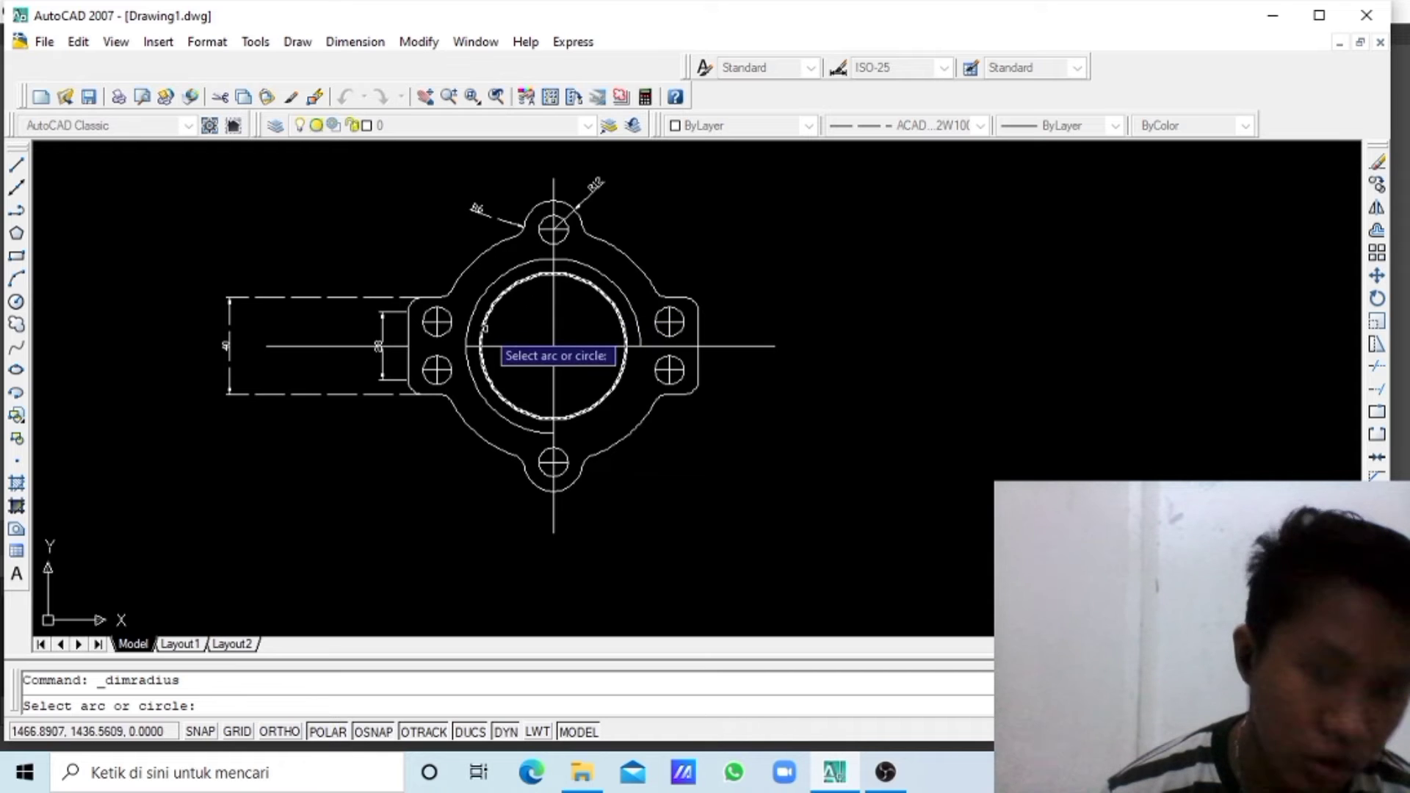
{"action": "left_click", "coordinate": [478, 435]}
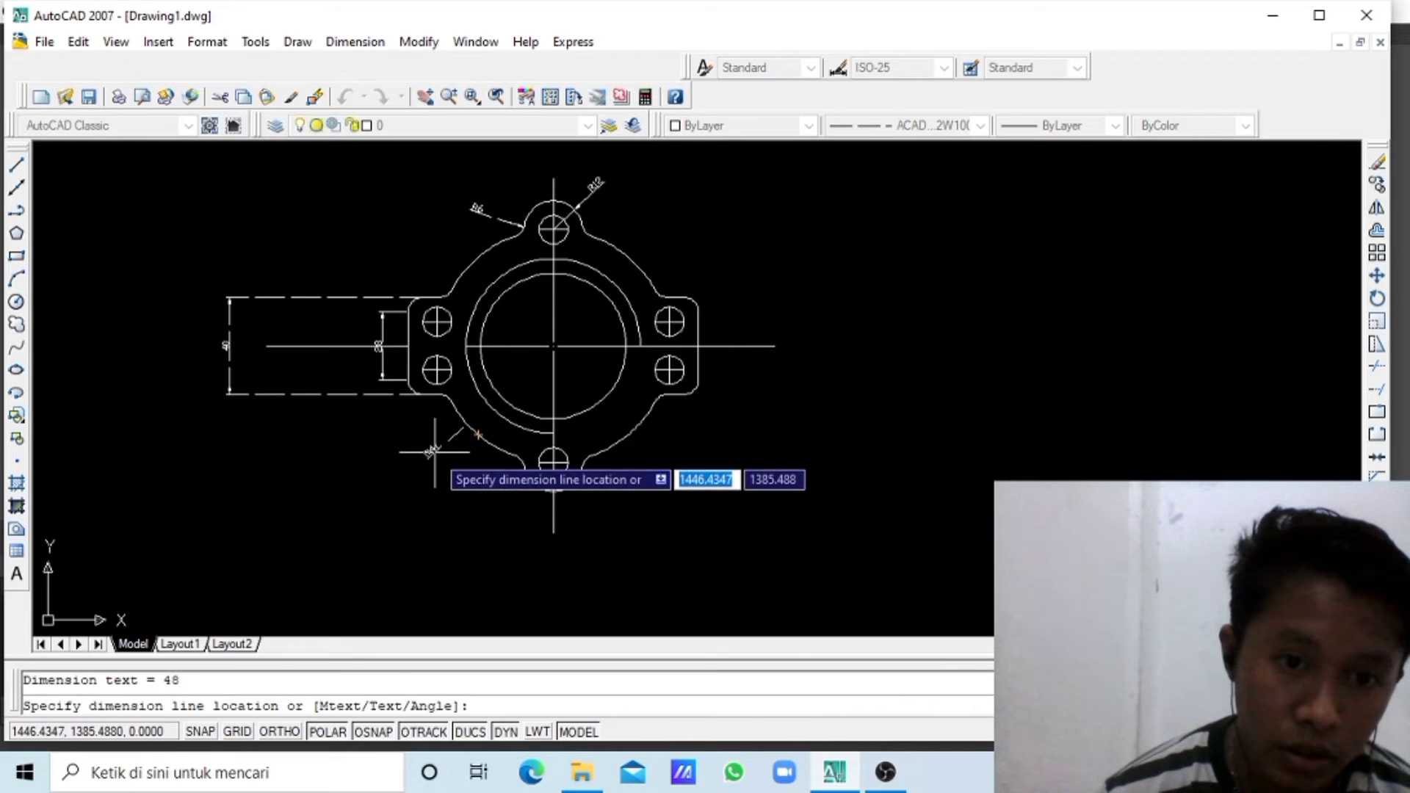
{"action": "left_click", "coordinate": [434, 452]}
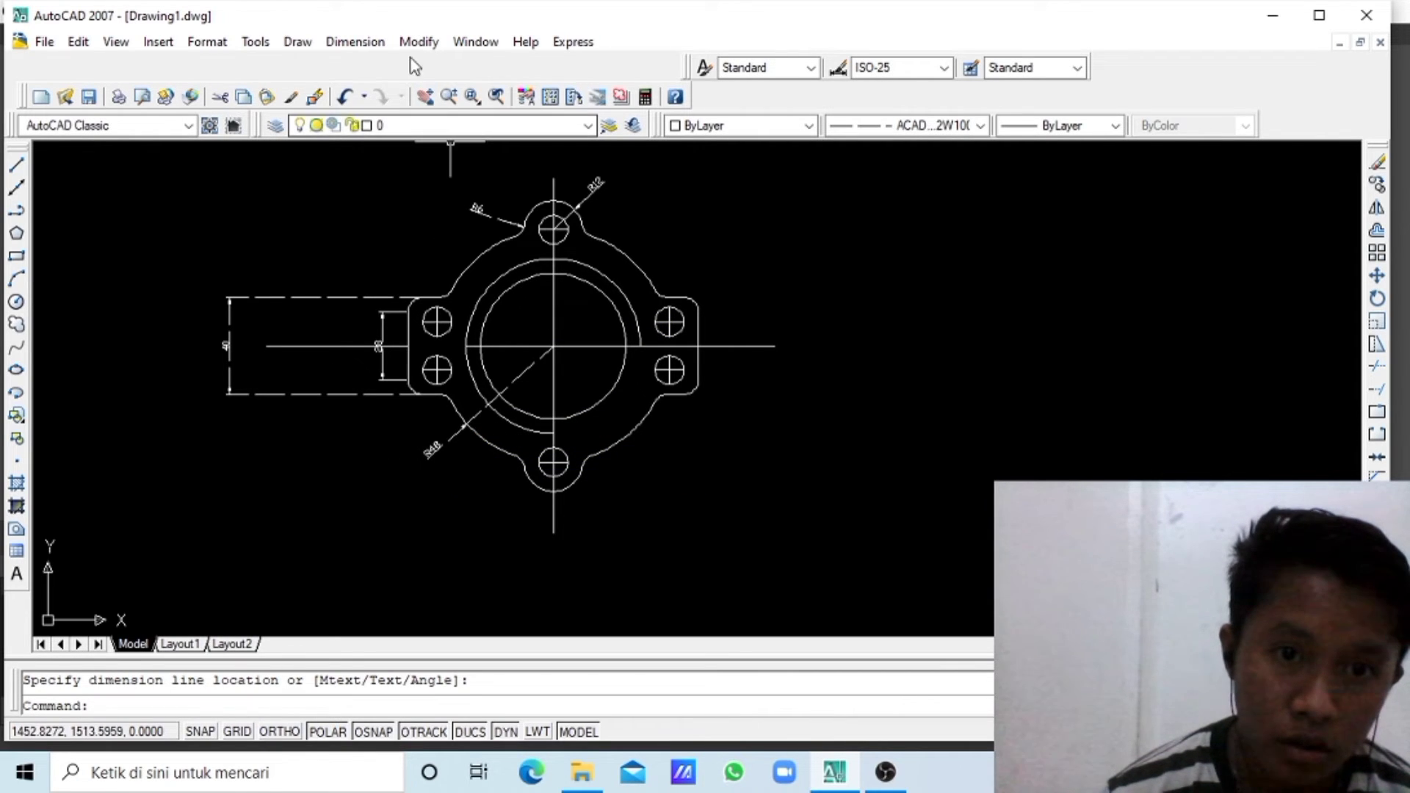
{"action": "left_click", "coordinate": [357, 43]}
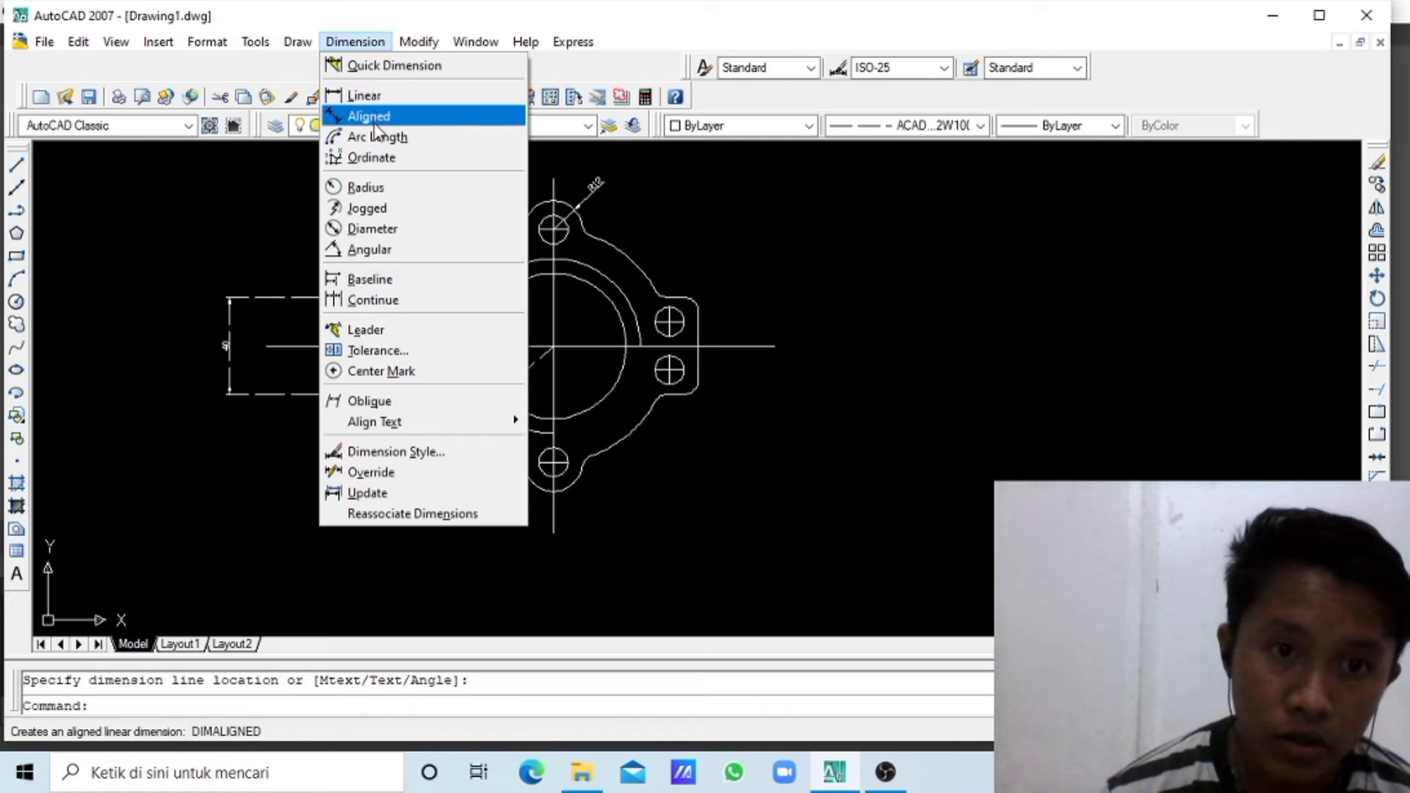
{"action": "left_click", "coordinate": [382, 189]}
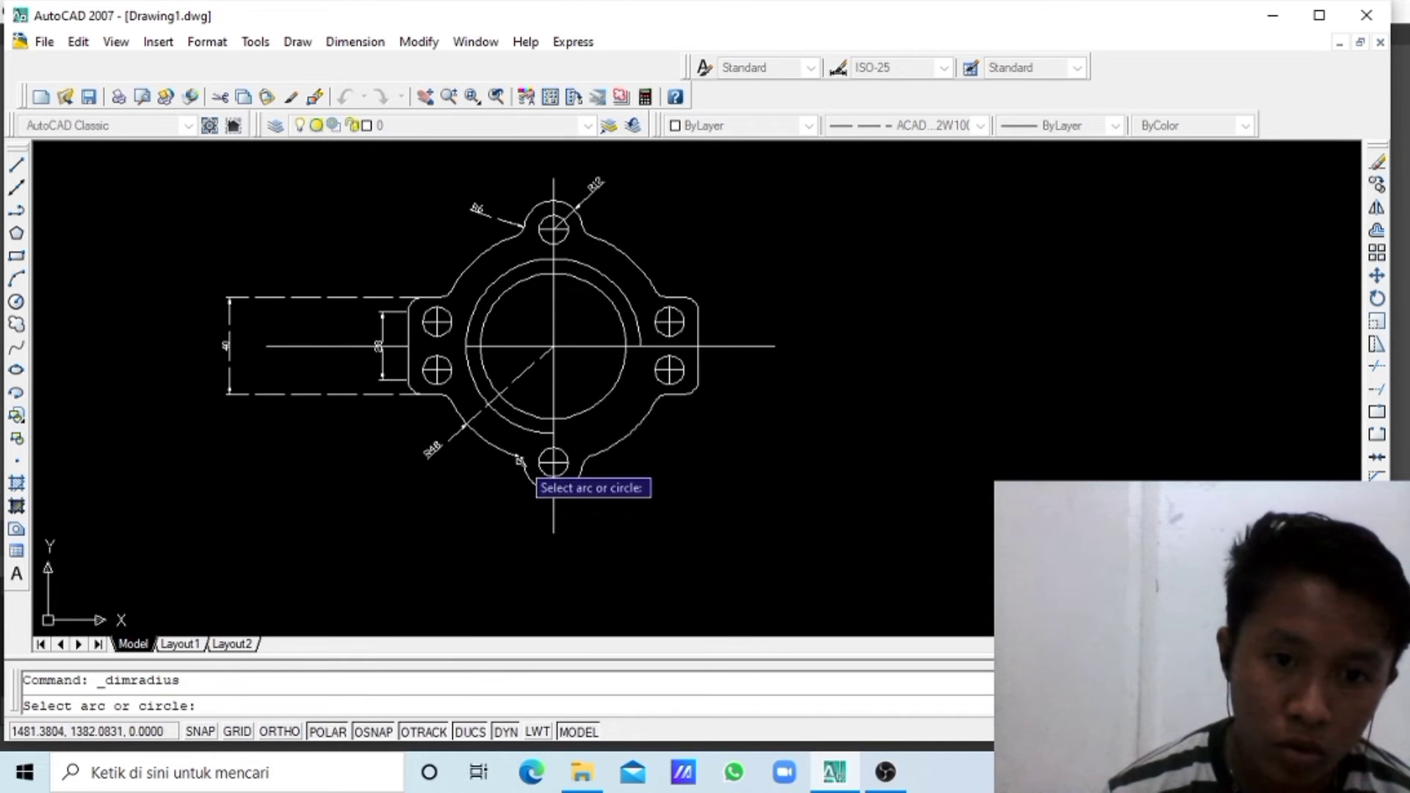
{"action": "left_click", "coordinate": [519, 460]}
{"action": "left_click", "coordinate": [463, 496]}
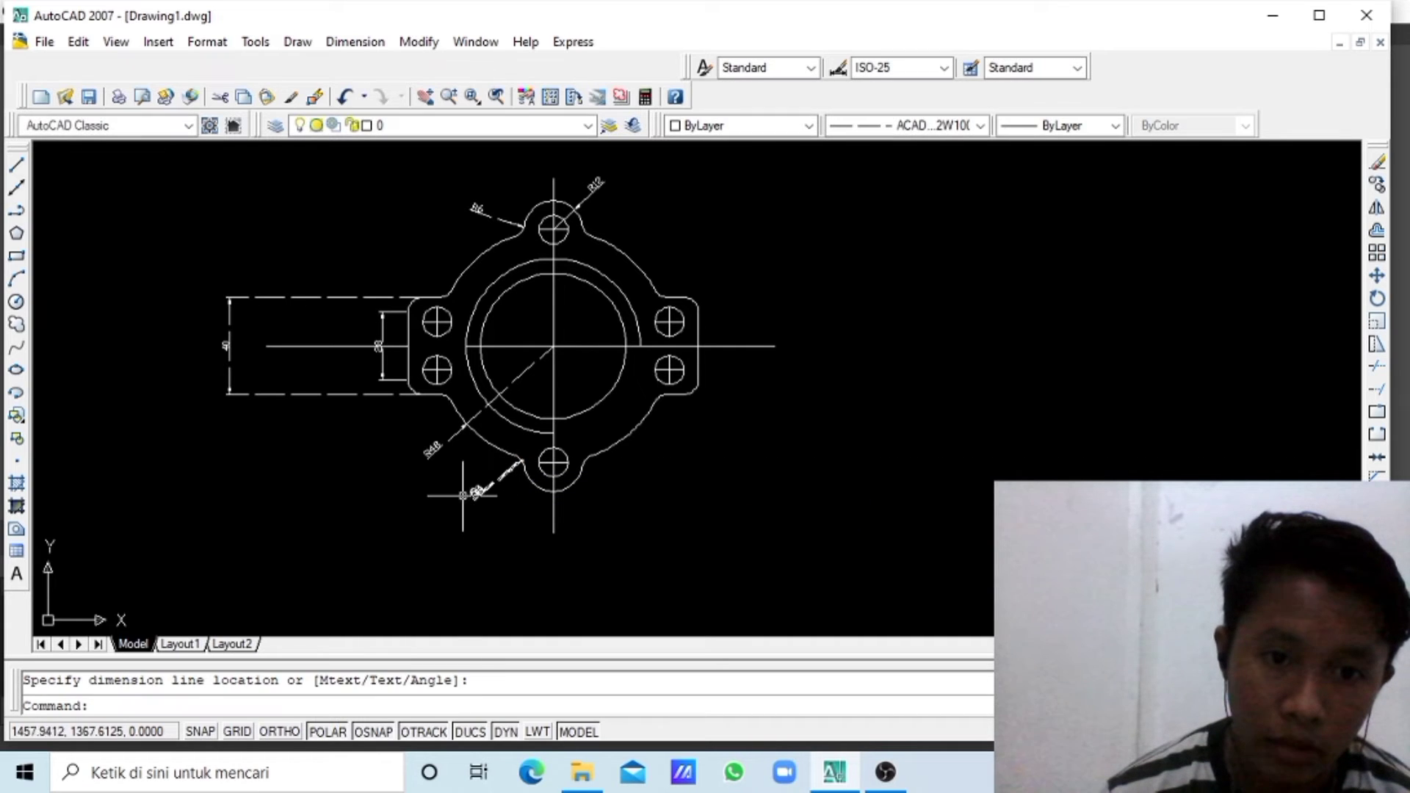
- Add a vertical linear height dimension to the right of the flange
{"action": "left_click", "coordinate": [365, 38]}
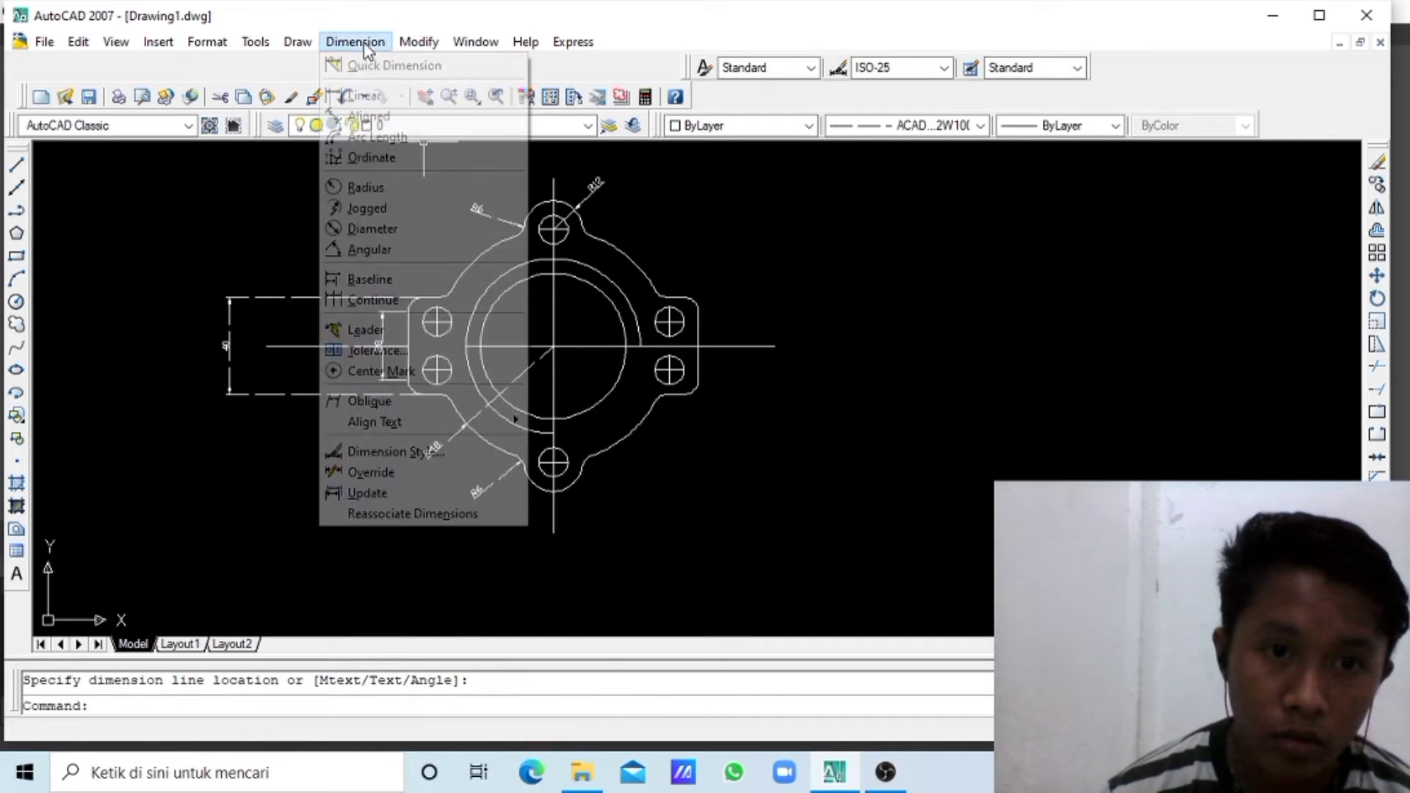
{"action": "left_click", "coordinate": [390, 106]}
{"action": "left_click", "coordinate": [355, 42]}
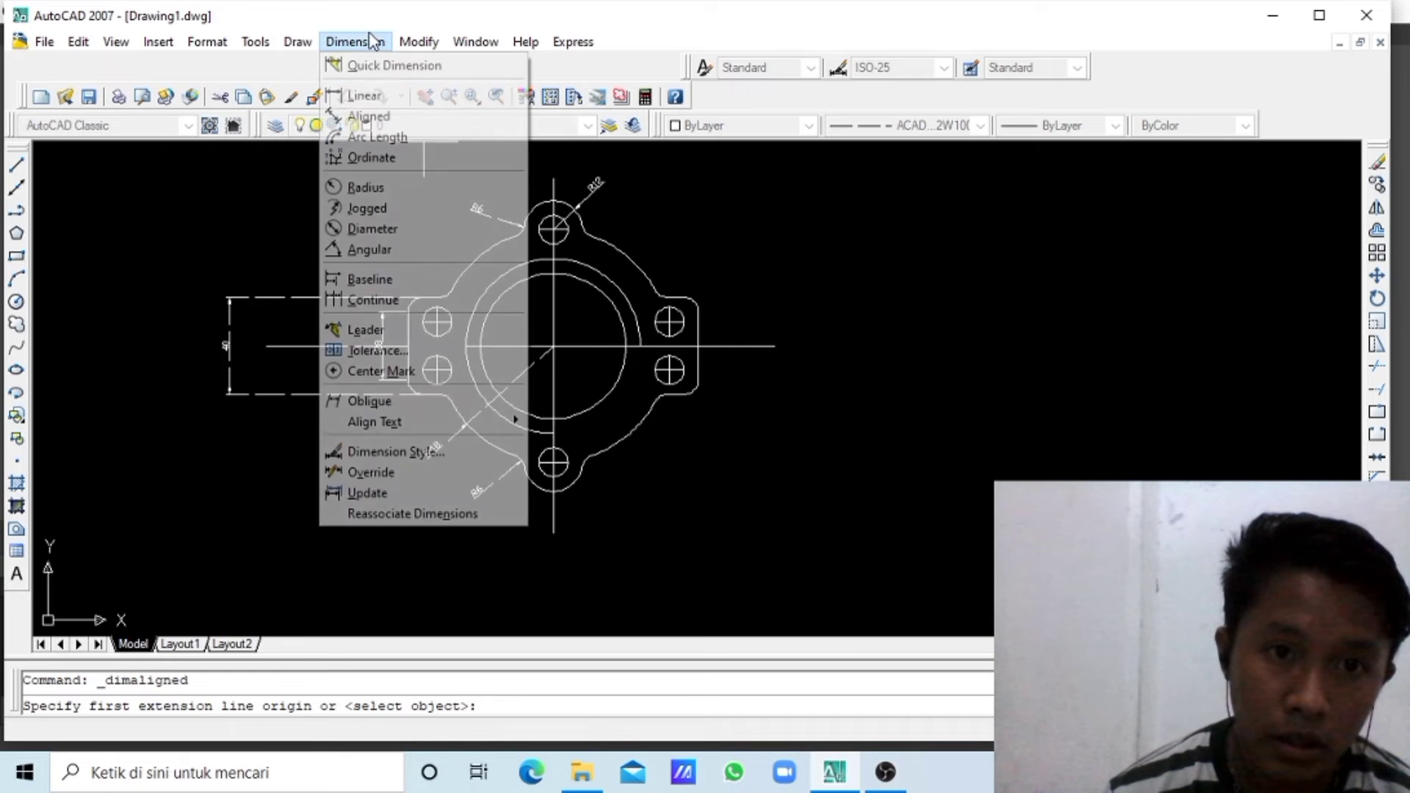
{"action": "left_click", "coordinate": [369, 96]}
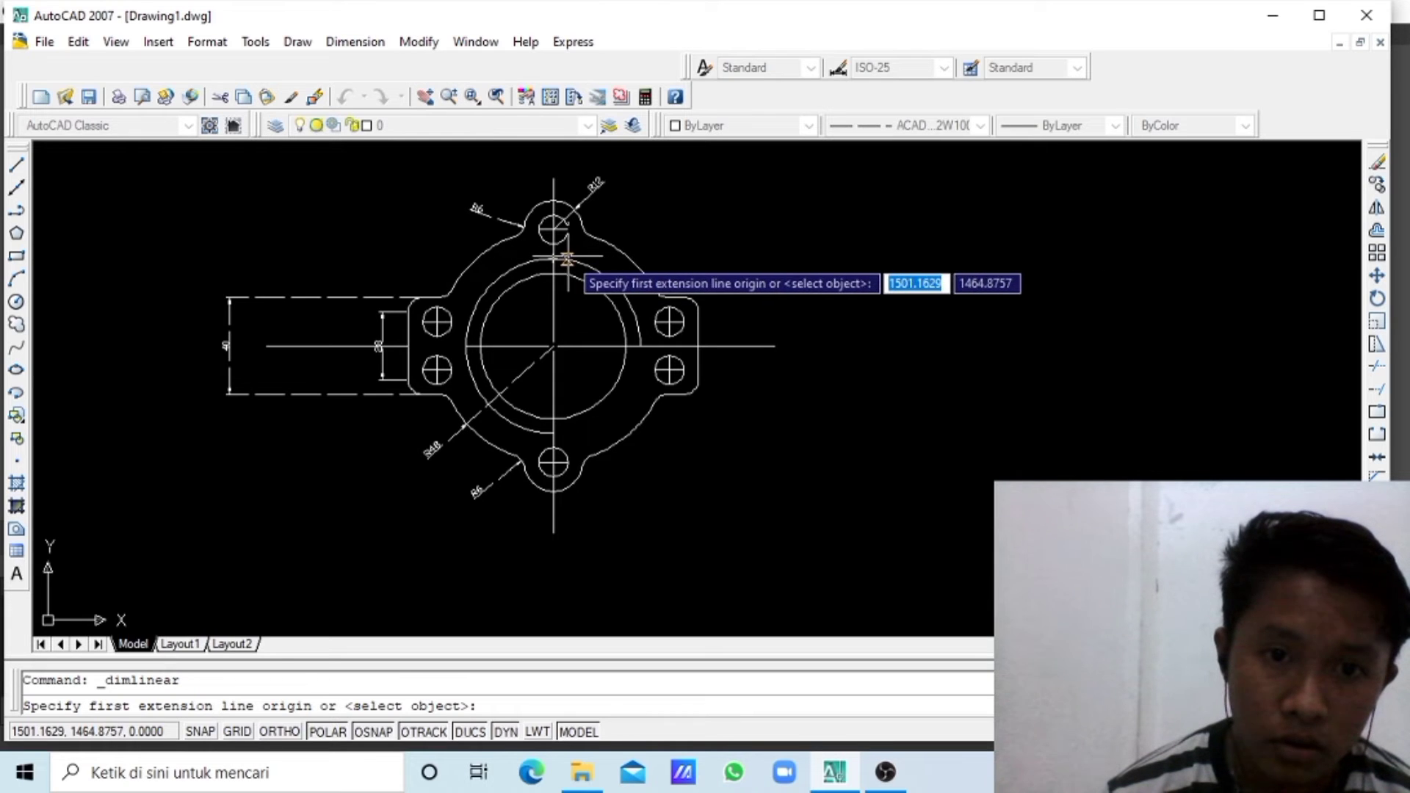
{"action": "left_click", "coordinate": [567, 259]}
{"action": "left_click", "coordinate": [569, 417]}
{"action": "left_click", "coordinate": [893, 323]}
{"action": "key", "text": "Return"}
{"action": "key", "text": "Return"}
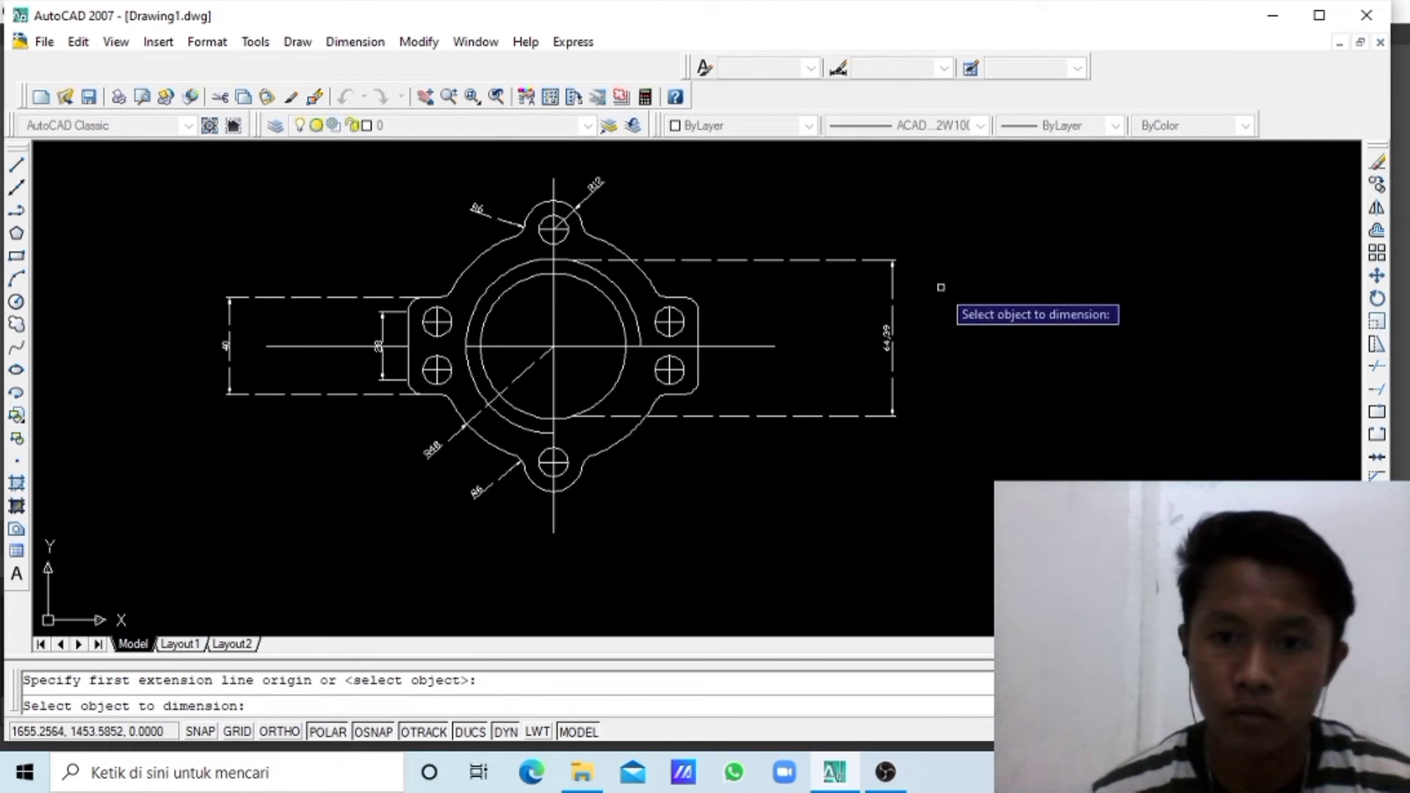
{"action": "key", "text": "Escape"}
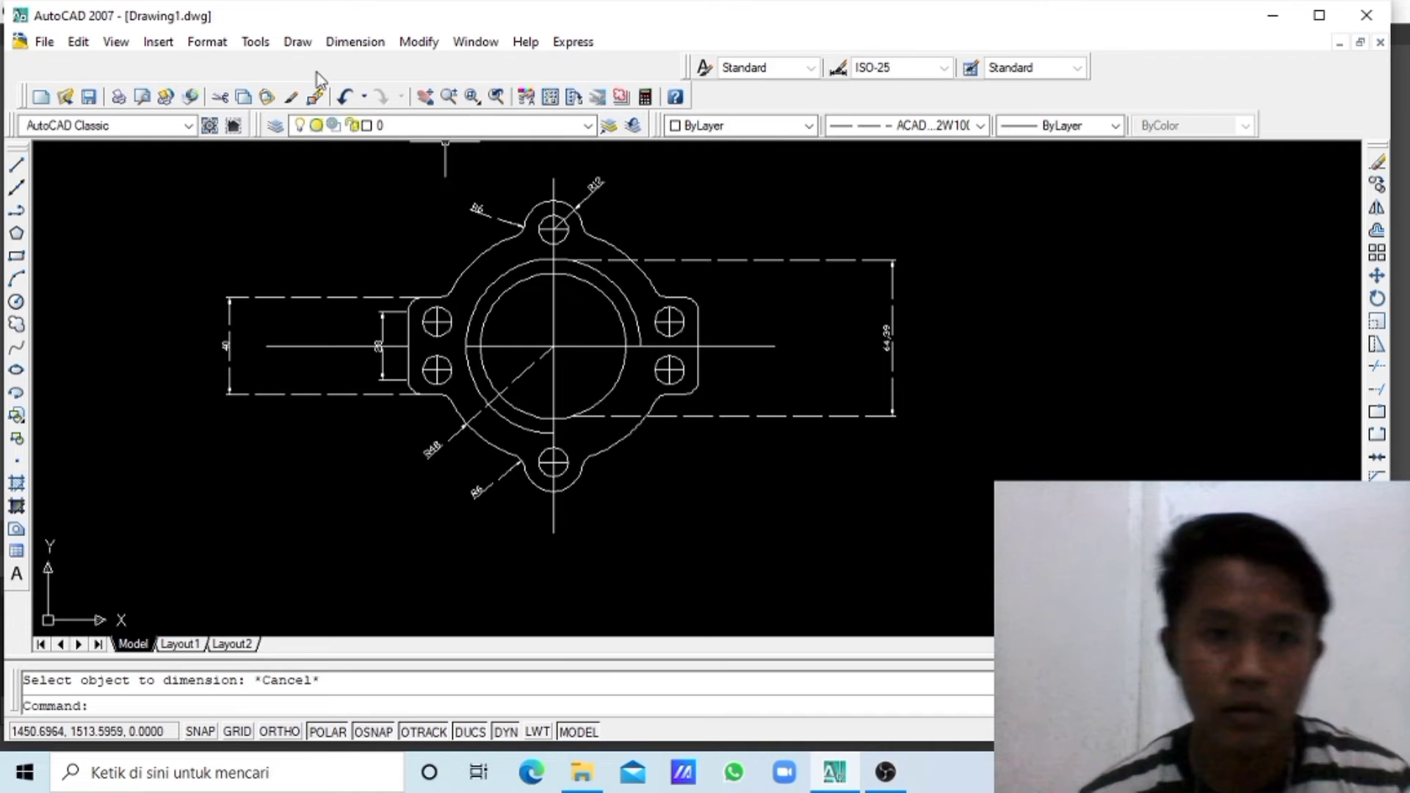
- Add the 58.08 vertical ring-height dimension beside the flange
{"action": "left_click", "coordinate": [347, 41]}
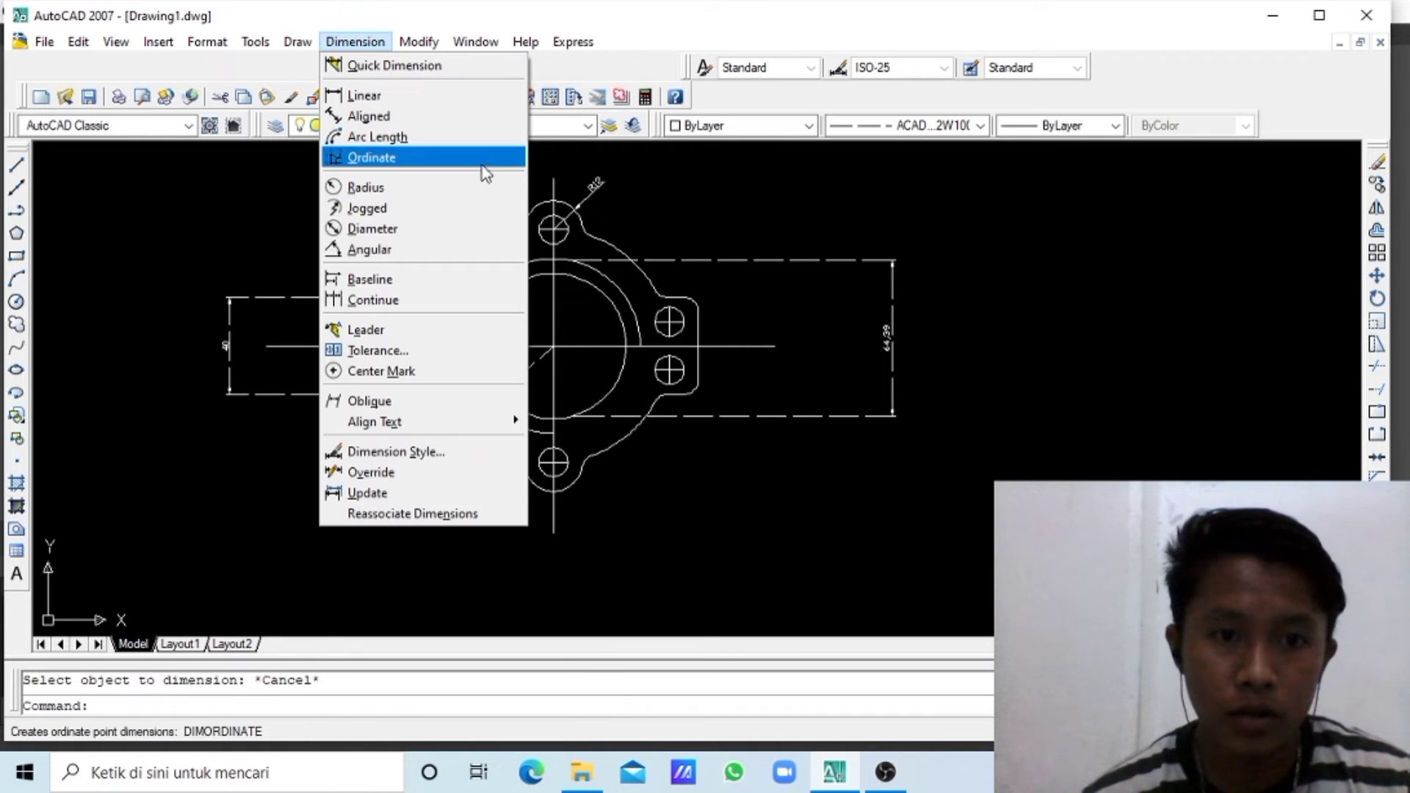
{"action": "left_click", "coordinate": [452, 110]}
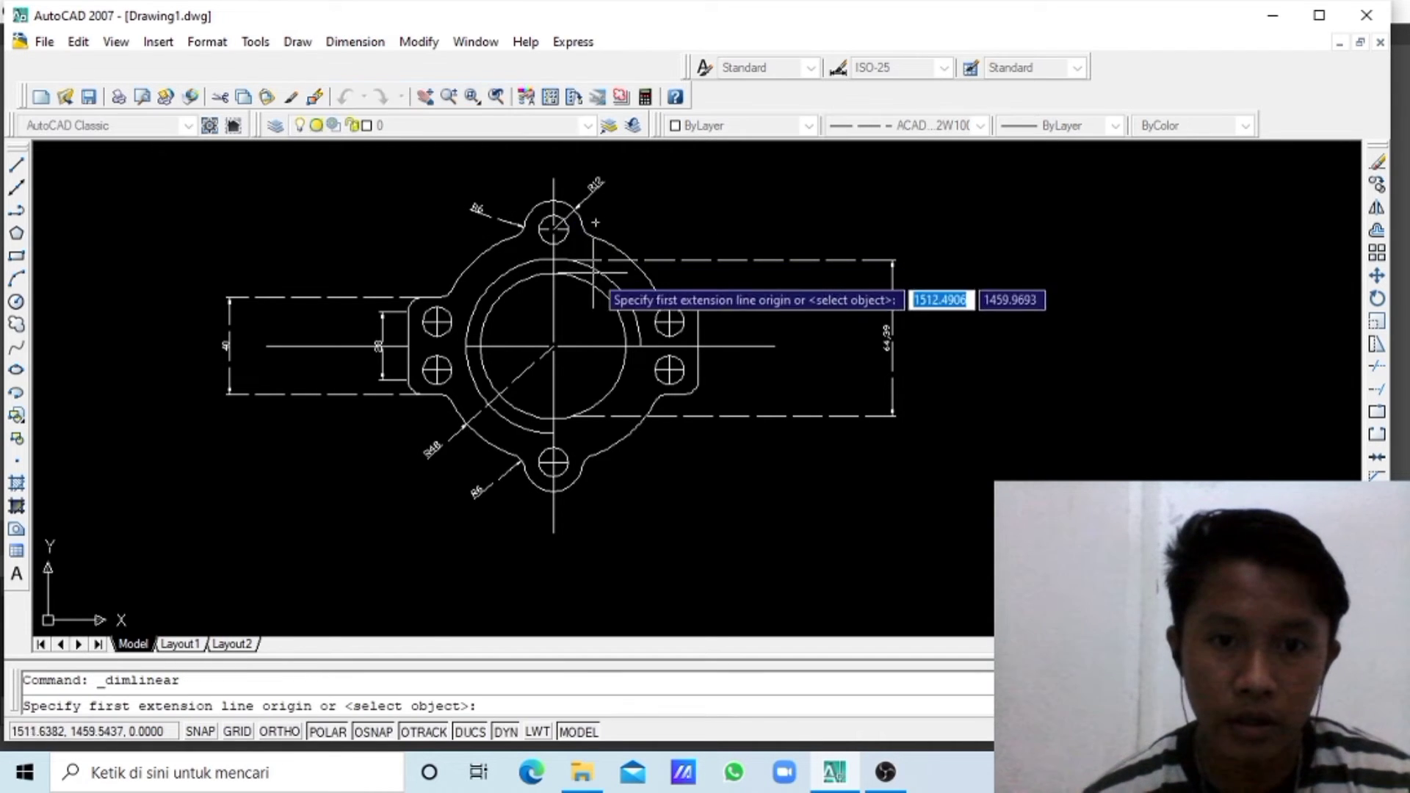
{"action": "left_click", "coordinate": [570, 280]}
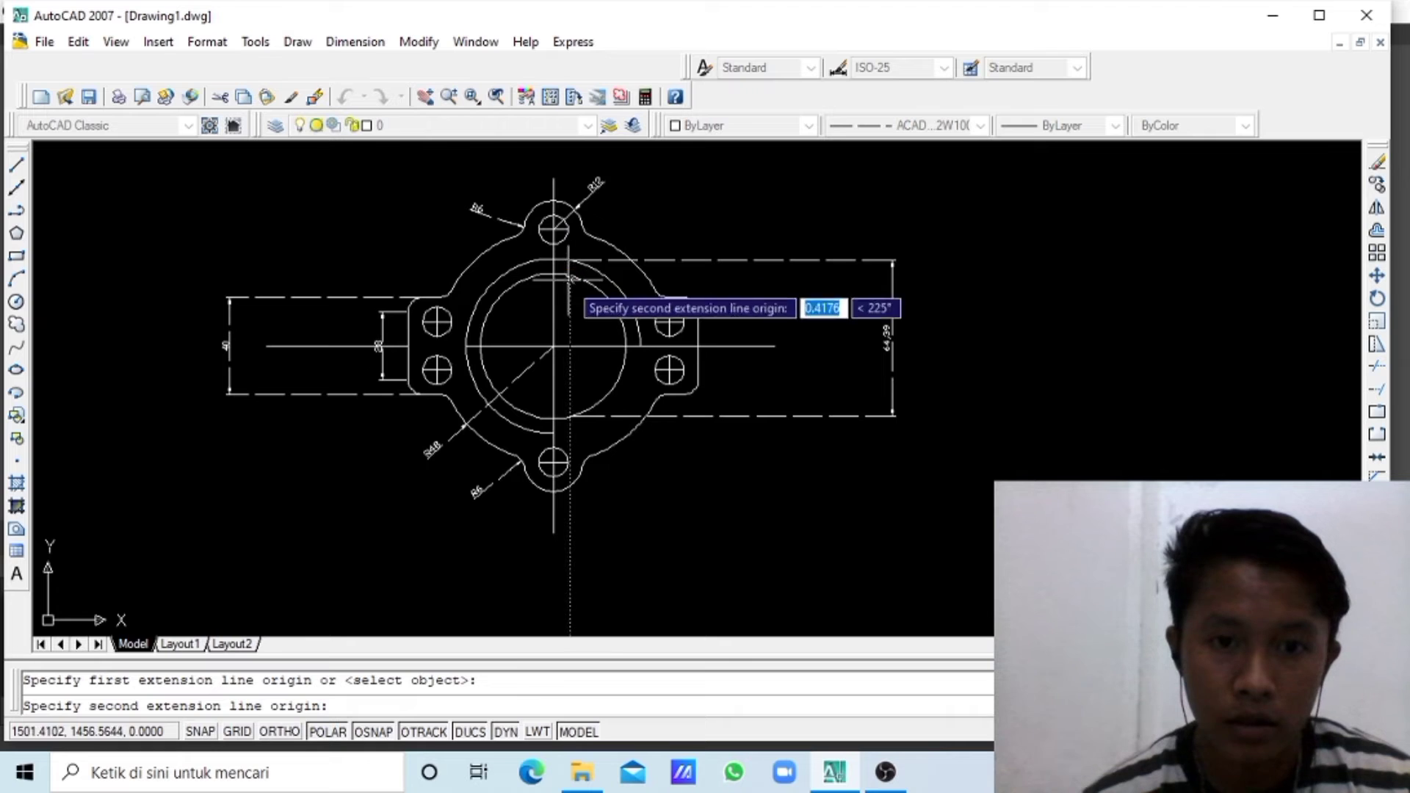
{"action": "left_click", "coordinate": [574, 416]}
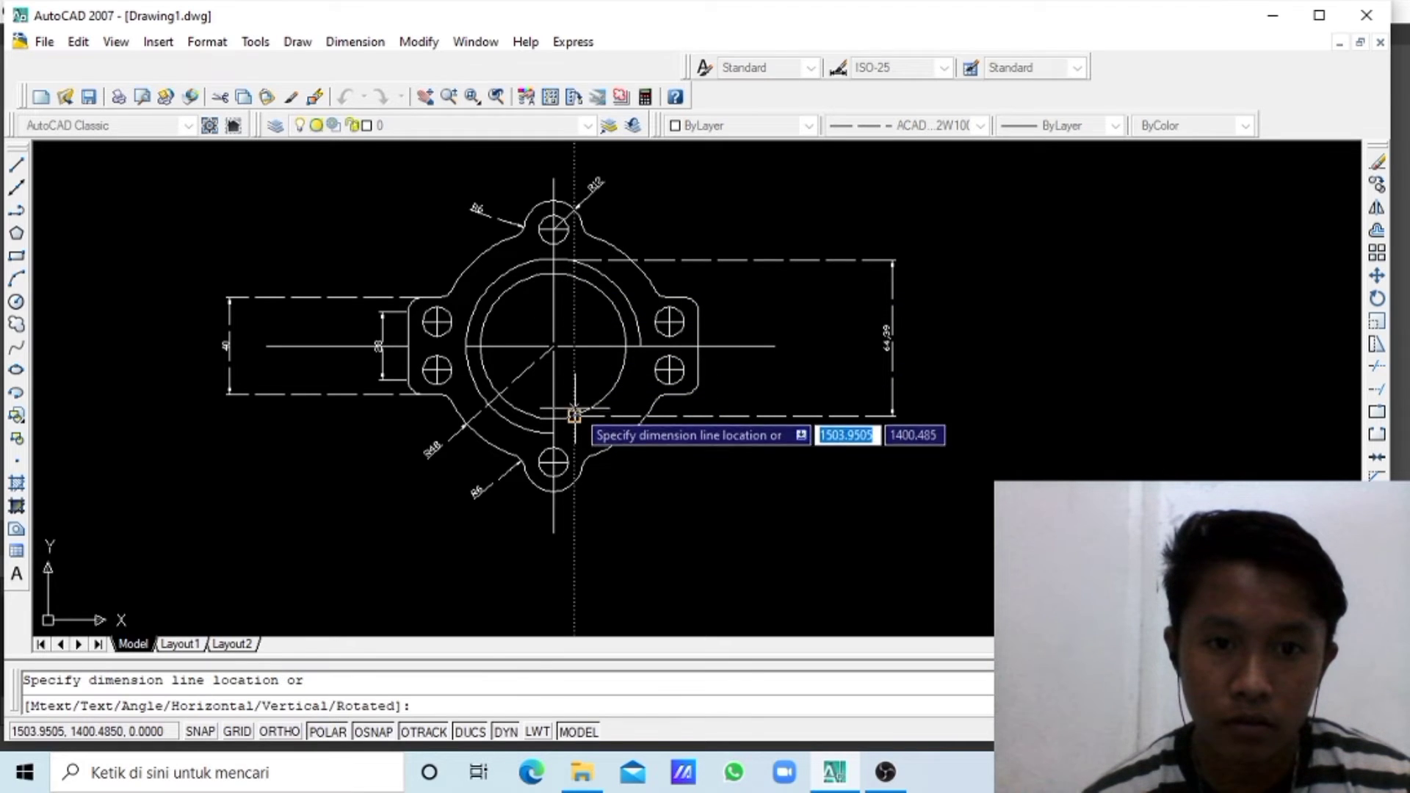
{"action": "left_click", "coordinate": [822, 386]}
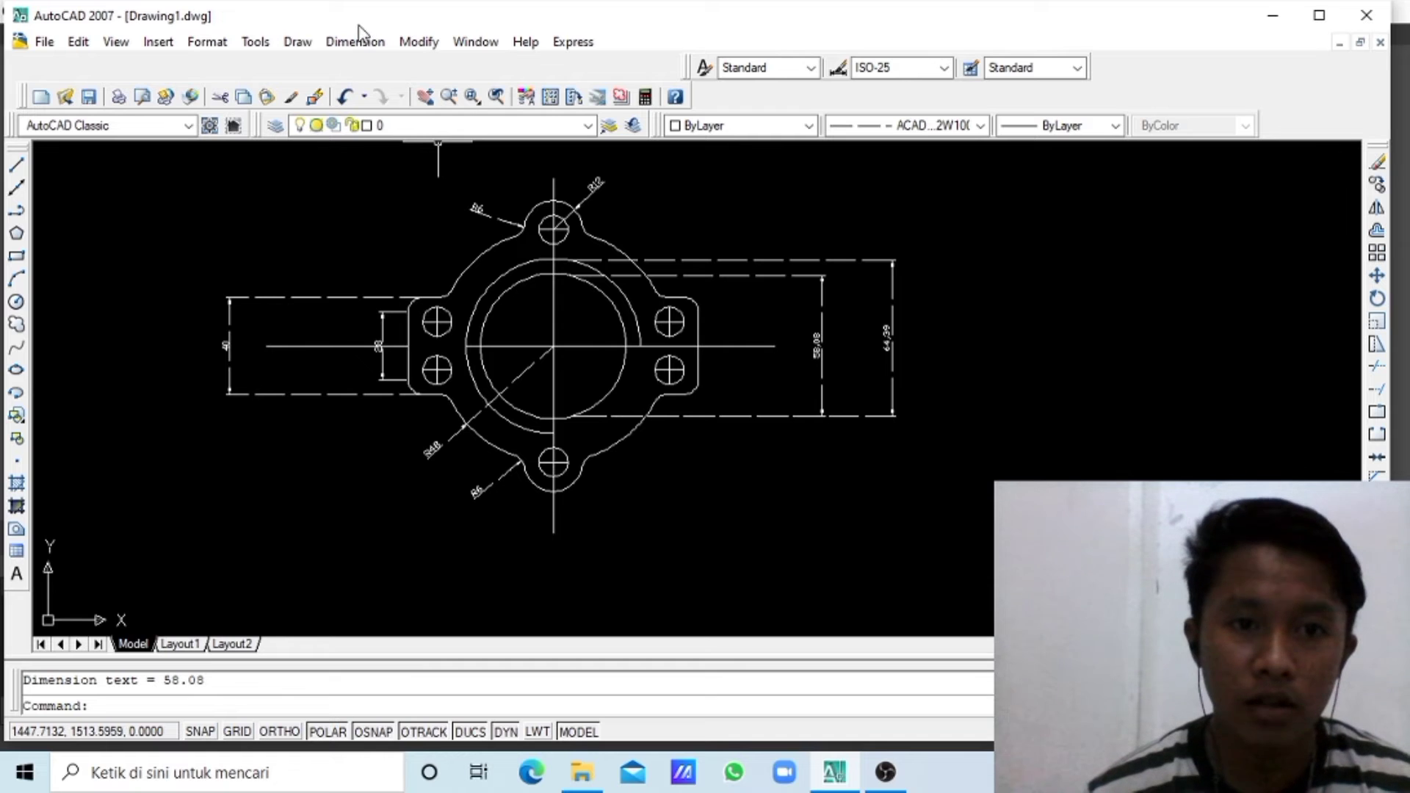
- Pan the flange drawing off to the left, briefly switching to OBS and back
{"action": "left_click", "coordinate": [425, 96]}
{"action": "left_click_drag", "start_coordinate": [582, 236], "coordinate": [289, 258]}
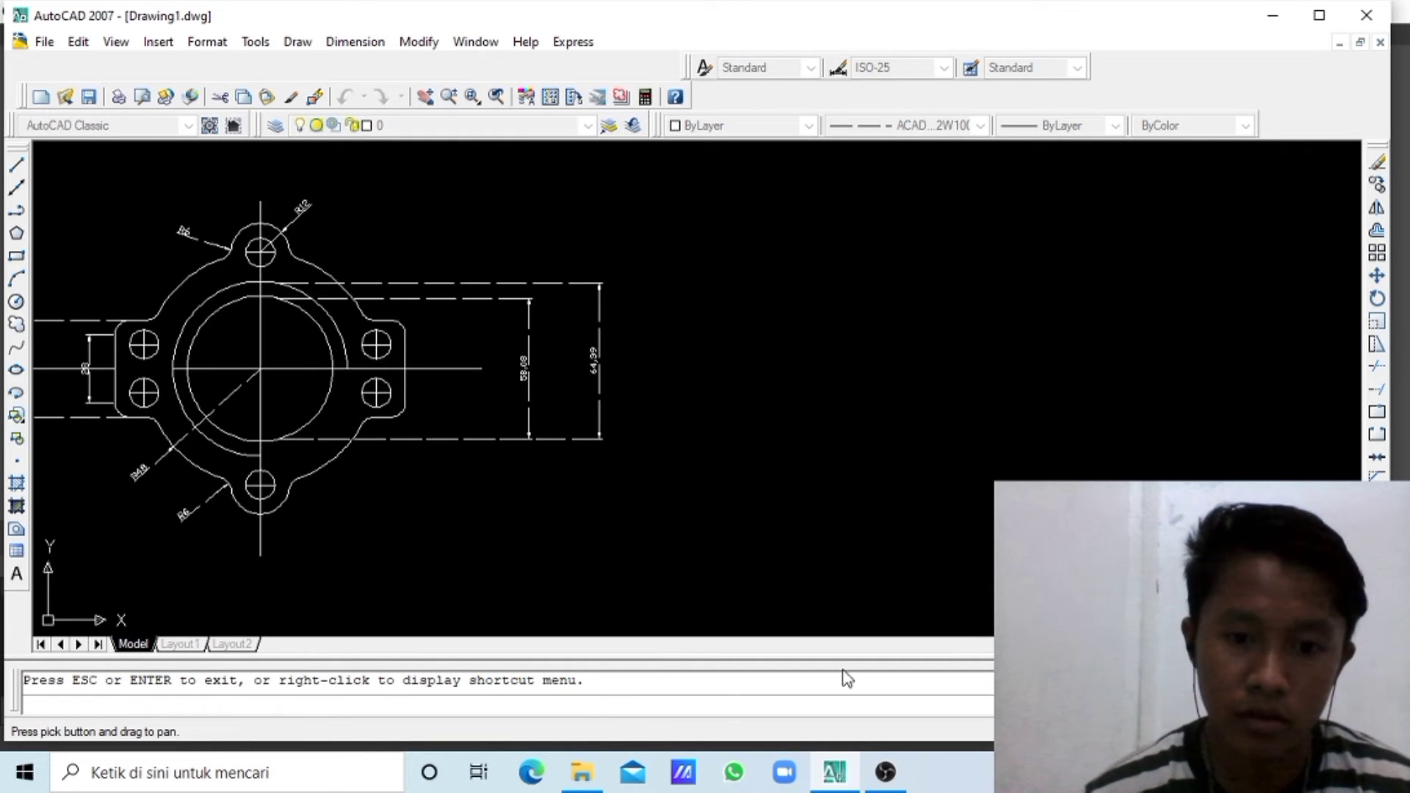
{"action": "left_click", "coordinate": [884, 773]}
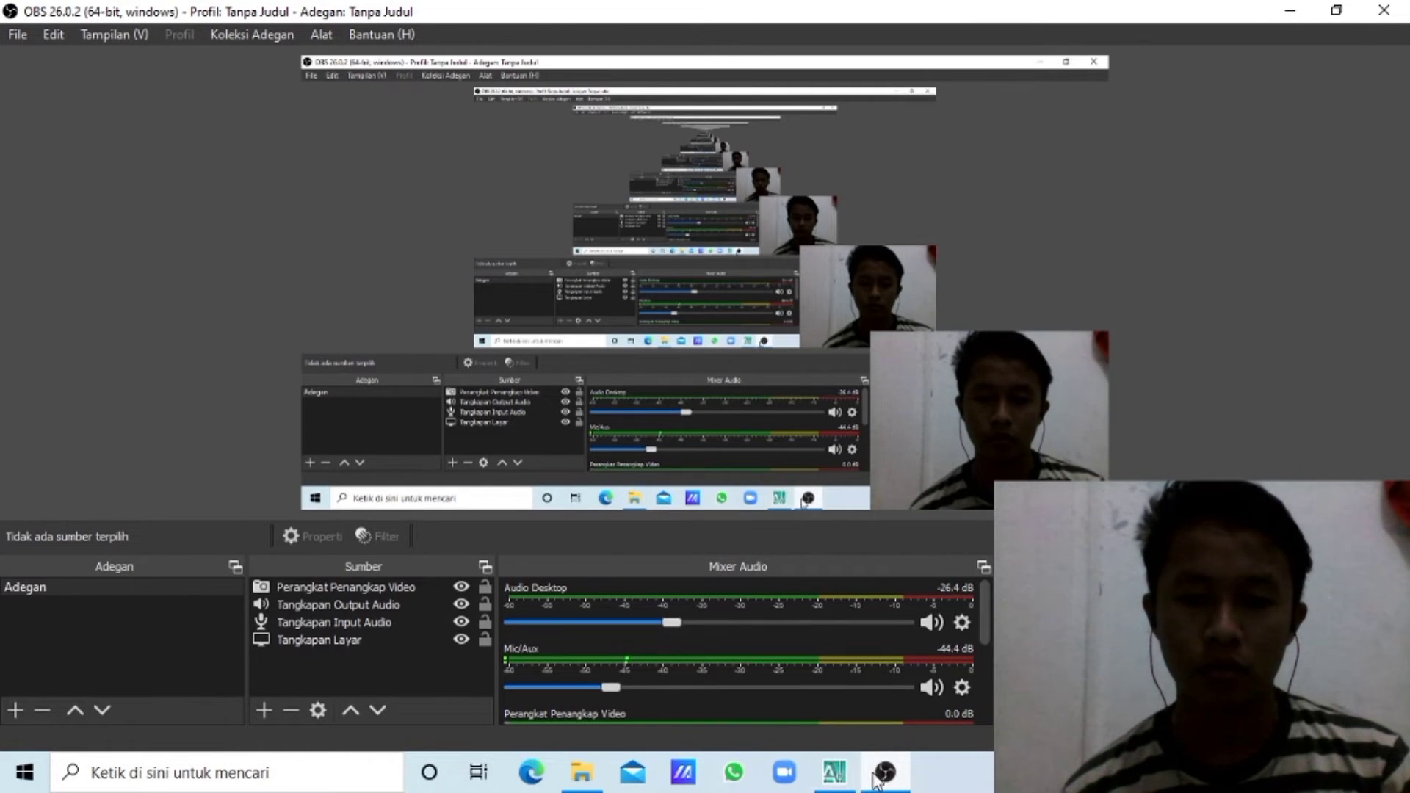
{"action": "mouse_move", "coordinate": [835, 773]}
{"action": "left_click", "coordinate": [839, 780]}
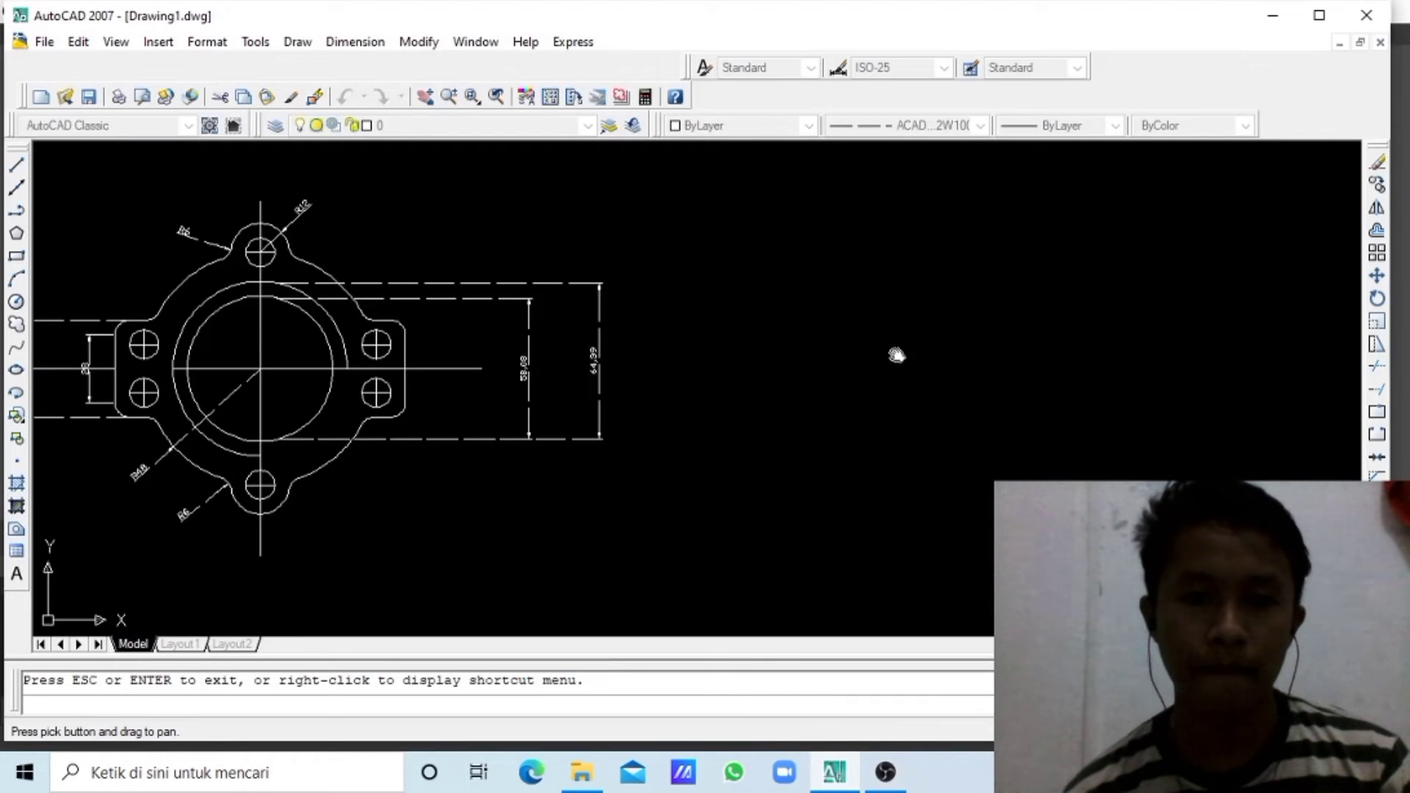
{"action": "left_click_drag", "start_coordinate": [616, 359], "coordinate": [206, 342]}
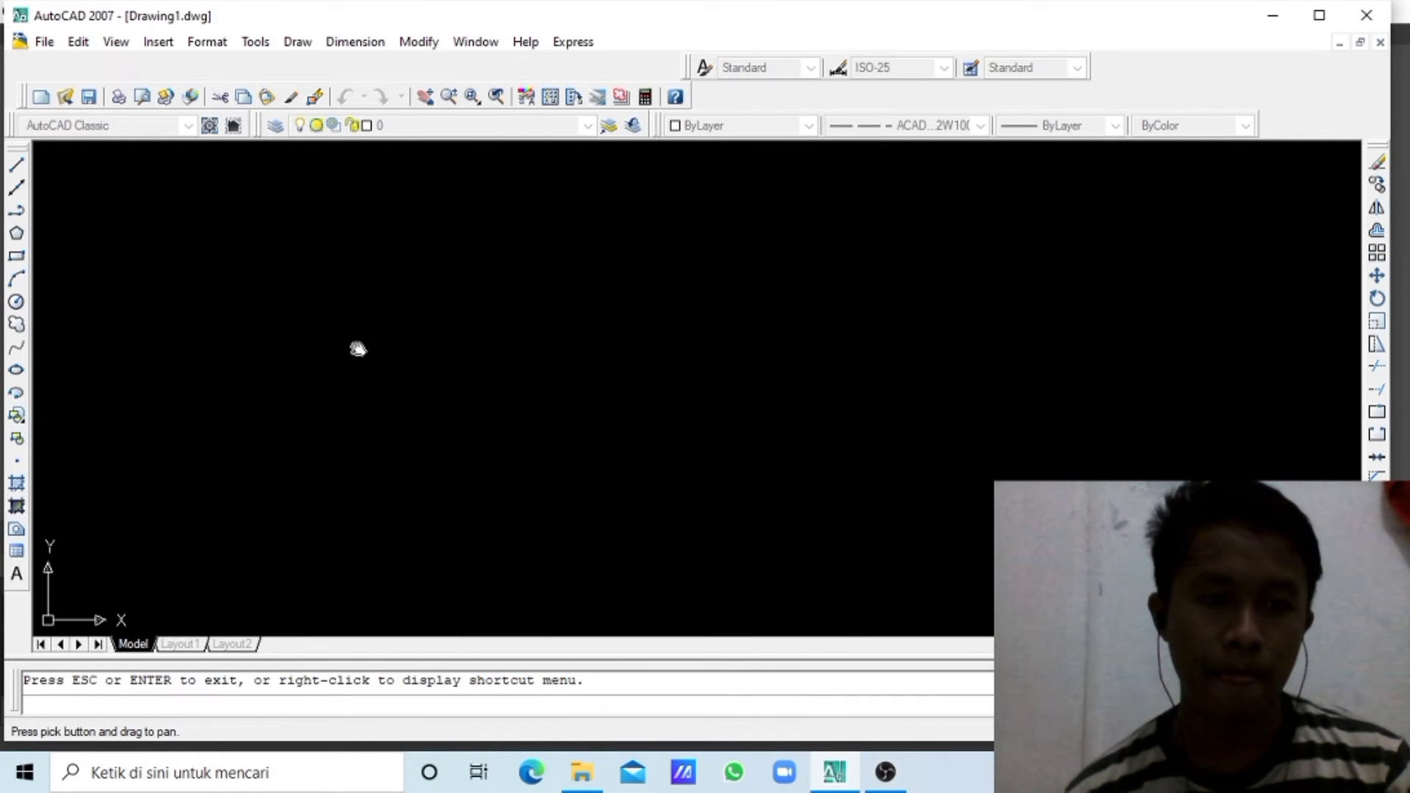
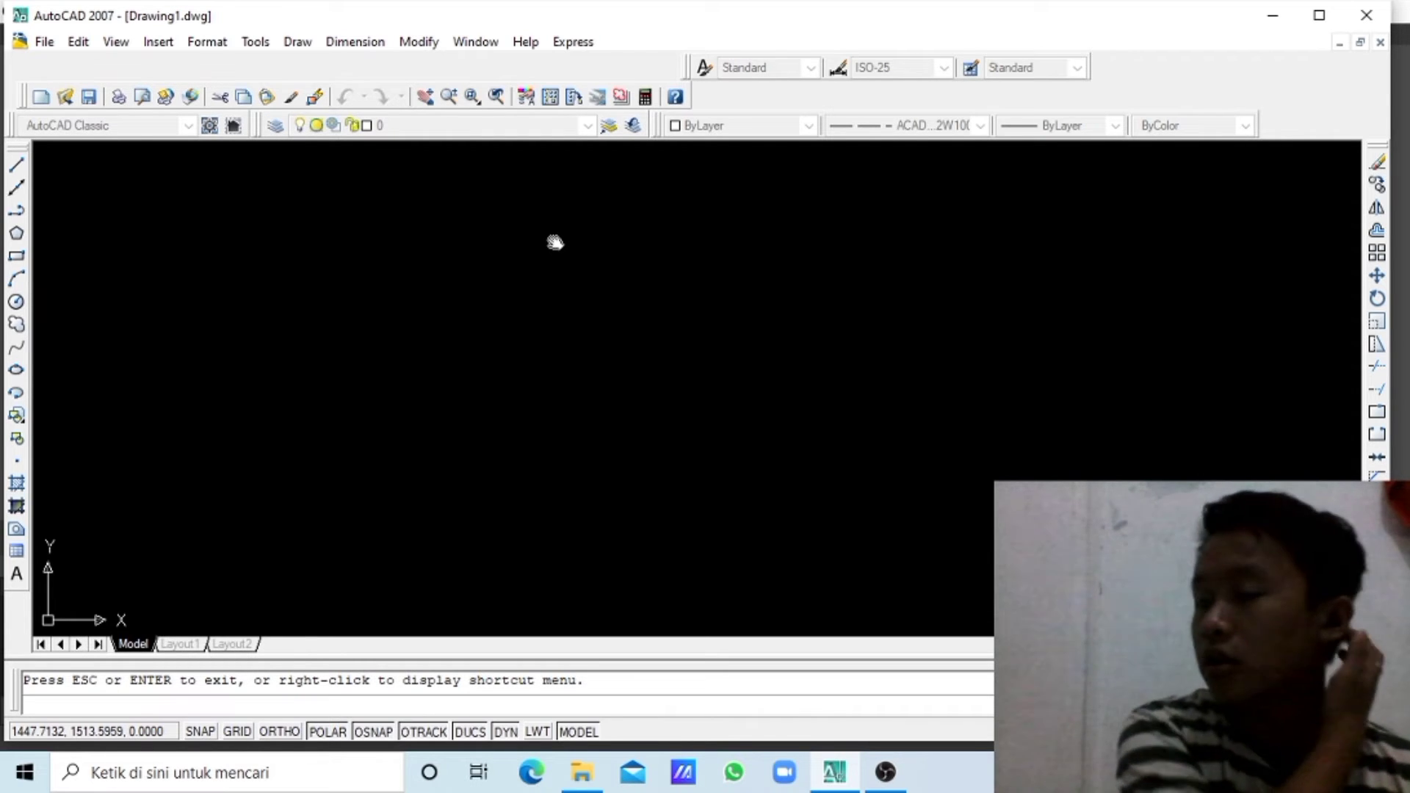
- Draw a 50-unit line straight down, then a 50-unit line left from its bottom end
{"action": "key", "text": "Escape"}
{"action": "key", "text": "ctrl+x"}
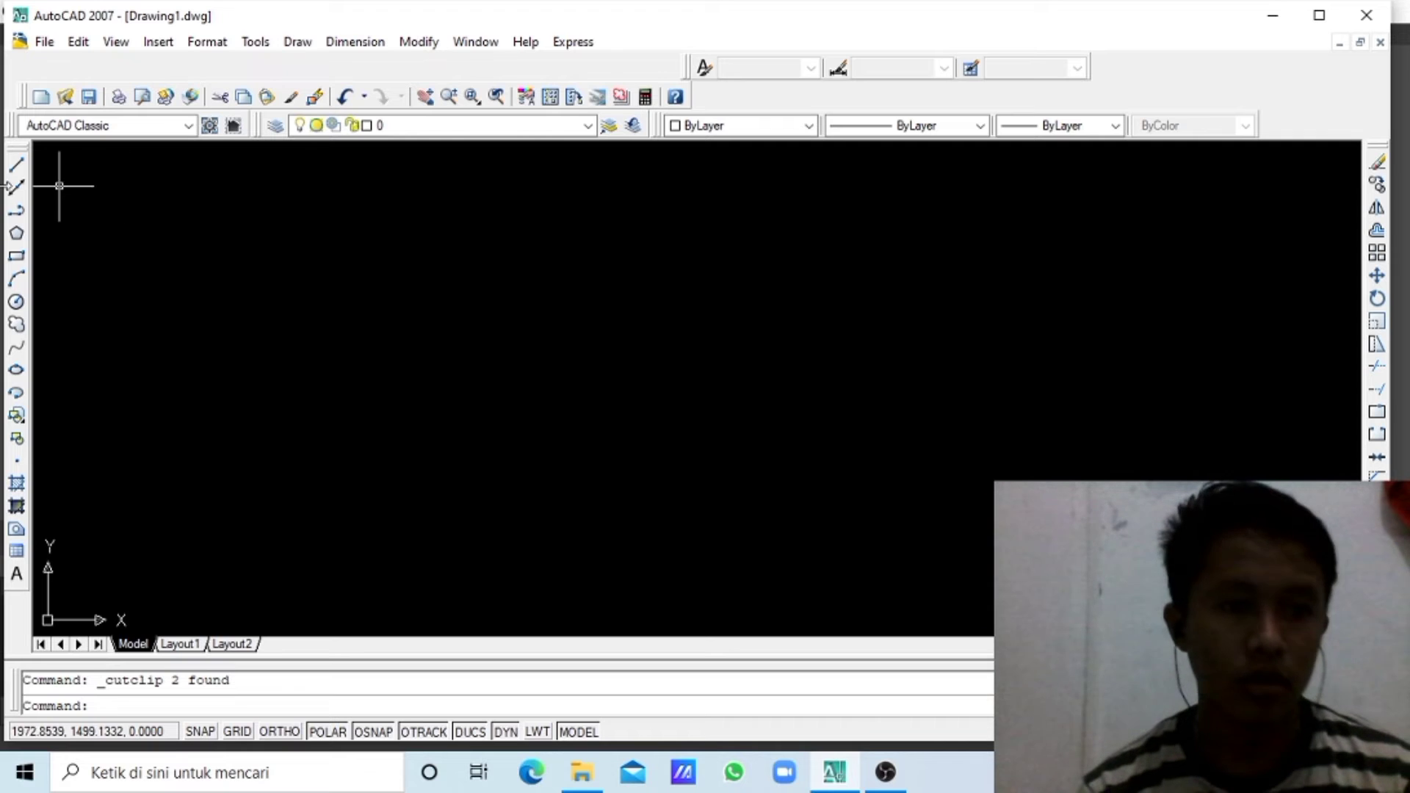
{"action": "left_click", "coordinate": [22, 165]}
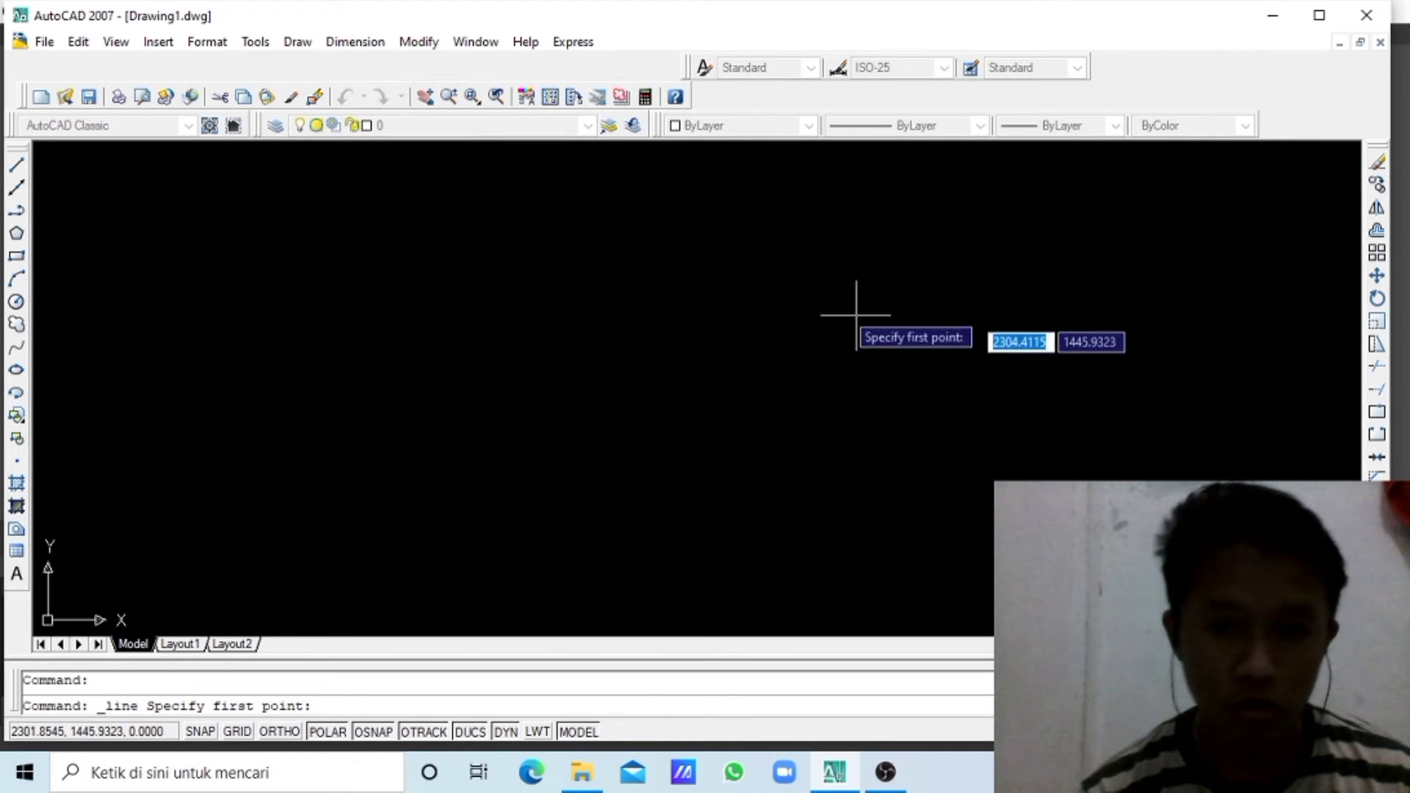
{"action": "left_click", "coordinate": [773, 230]}
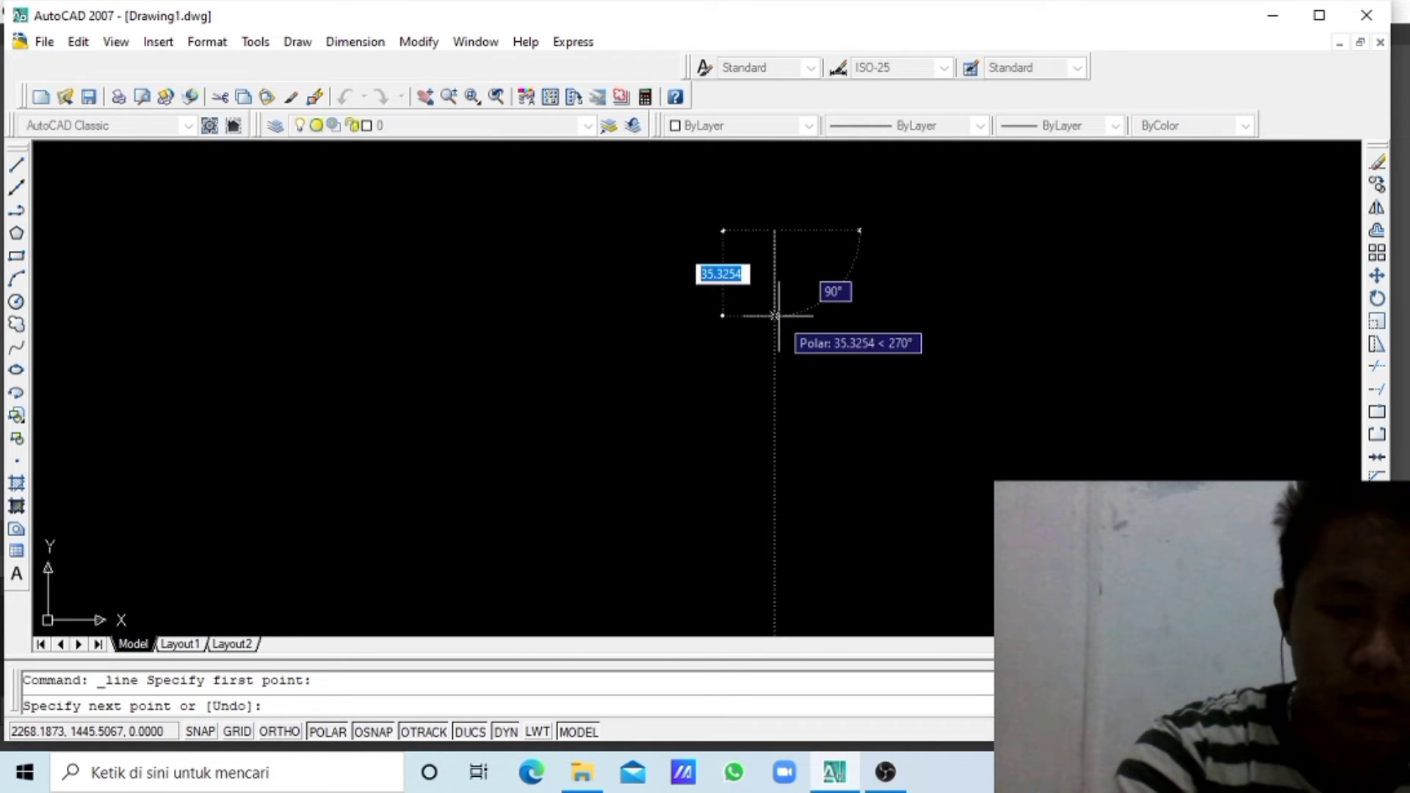
{"action": "type", "text": "50"}
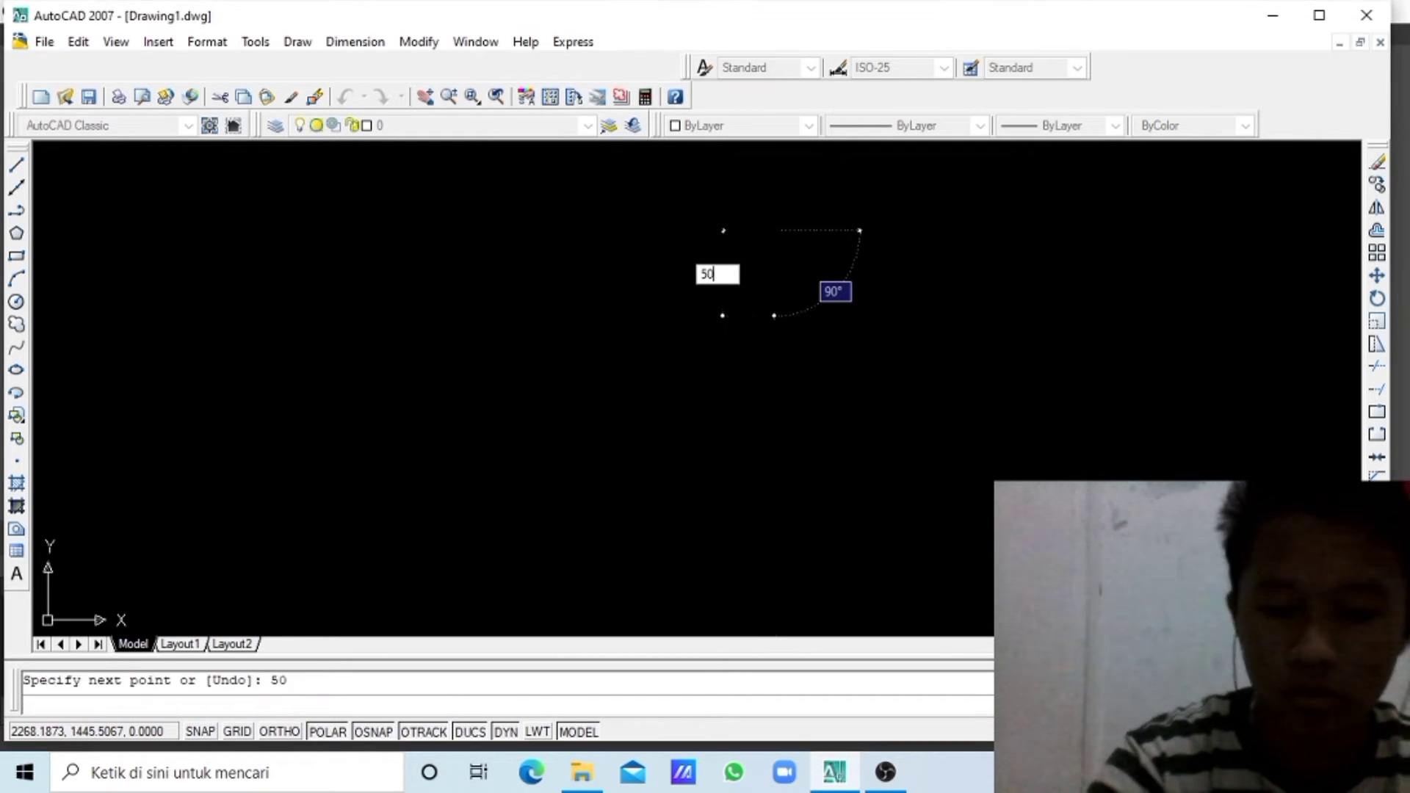
{"action": "key", "text": "Return"}
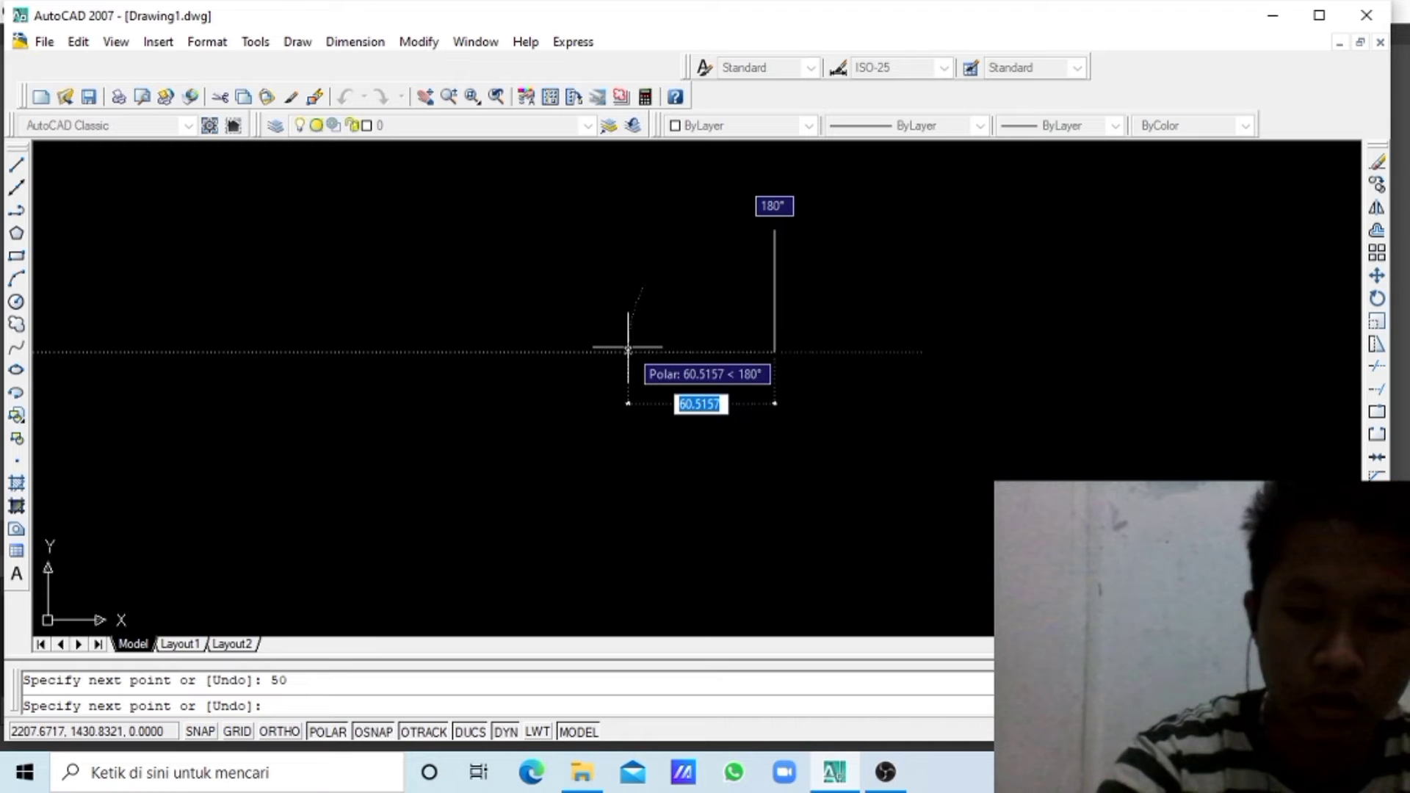
{"action": "type", "text": "50"}
{"action": "key", "text": "Return"}
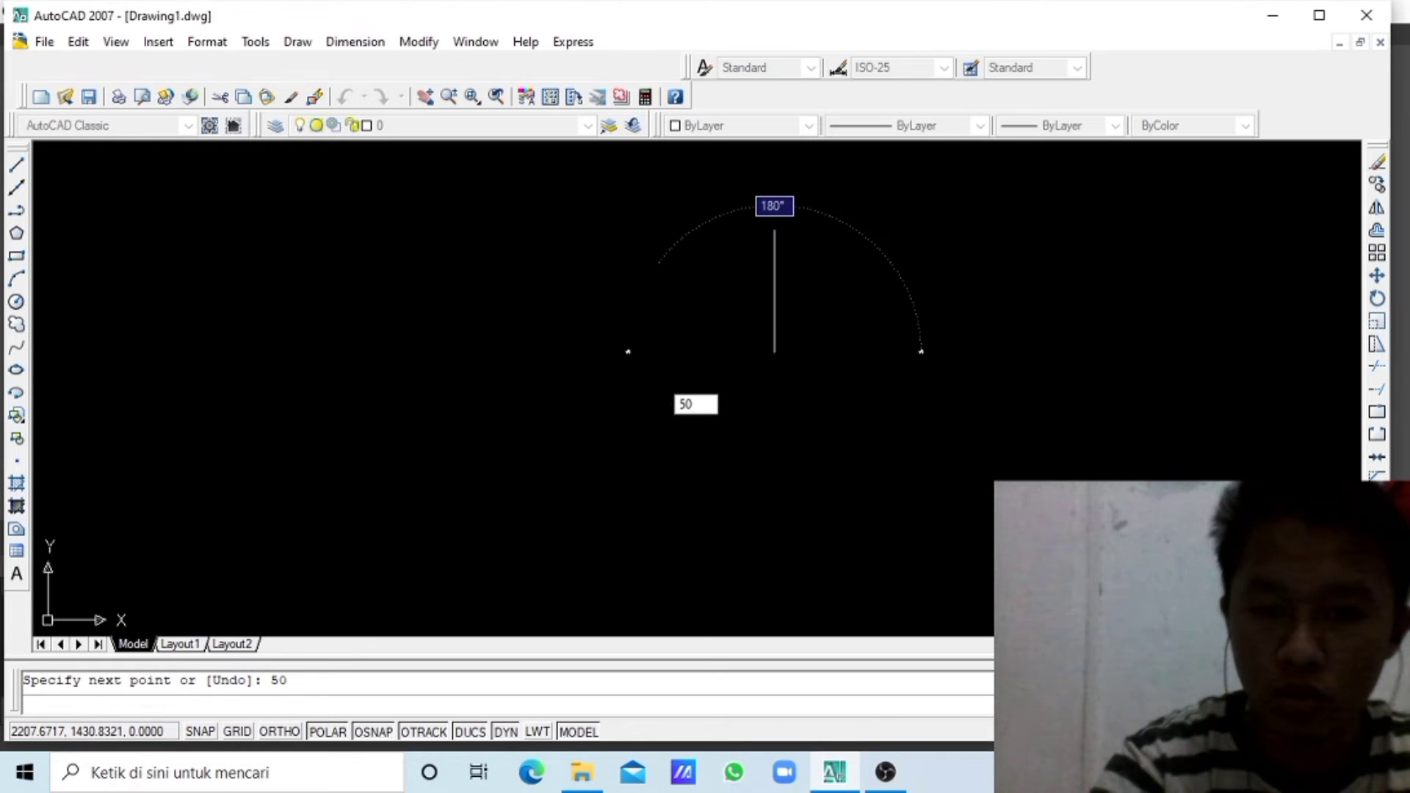
{"action": "key", "text": "Escape"}
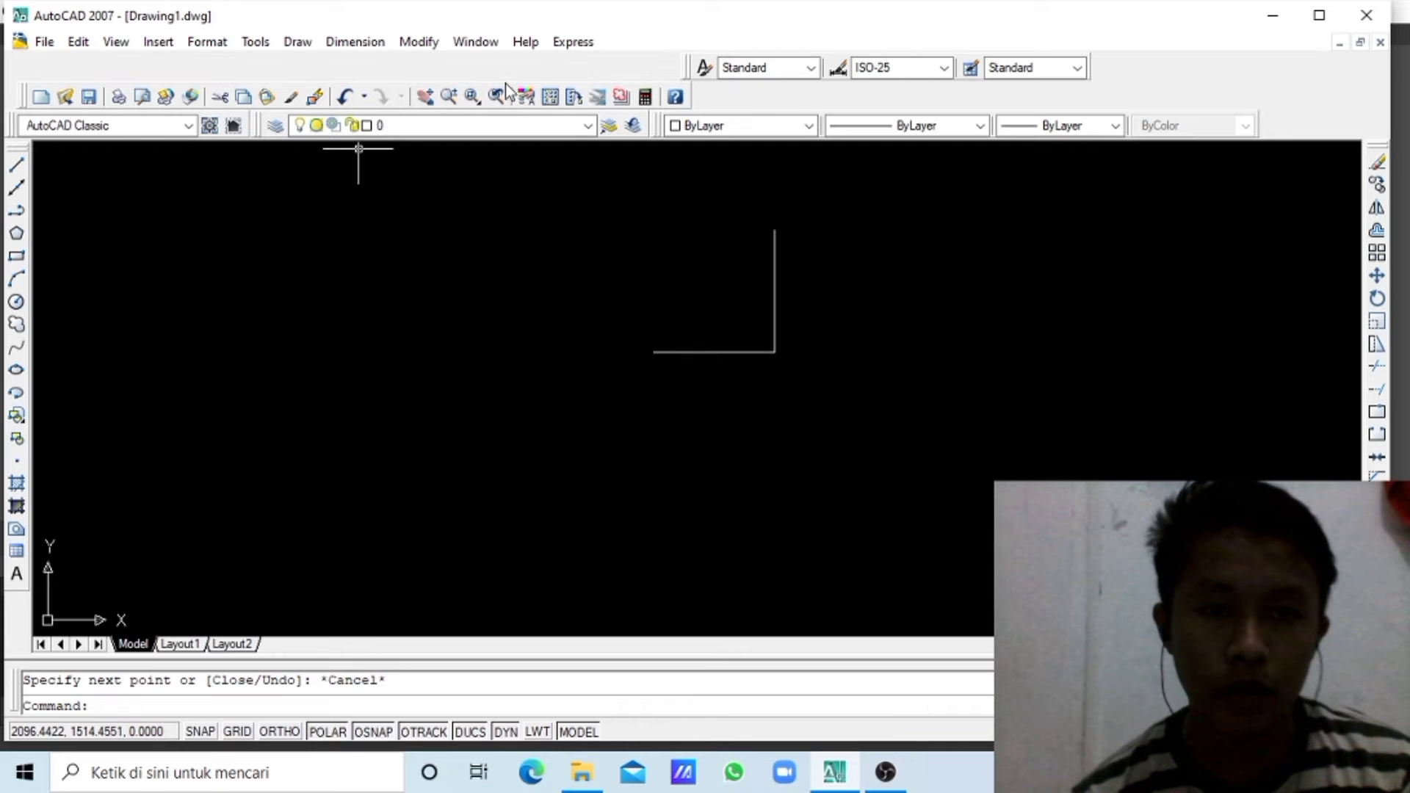
- Draw radius 20 and radius 10 concentric circles at the vertical line's top endpoint
{"action": "left_click", "coordinate": [425, 97]}
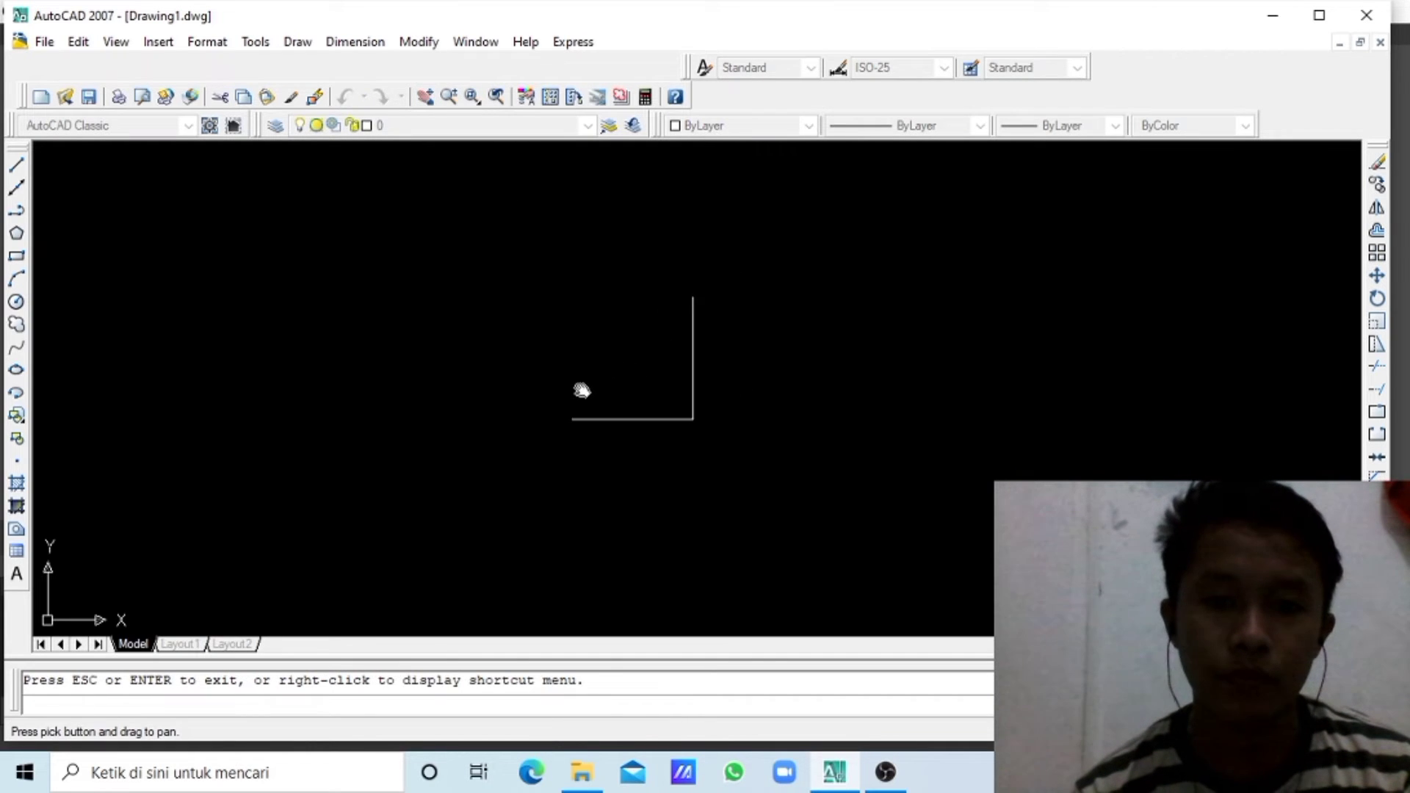
{"action": "scroll", "coordinate": [582, 391], "scroll_direction": "up", "scroll_amount": 3}
{"action": "left_click_drag", "start_coordinate": [657, 380], "coordinate": [506, 416]}
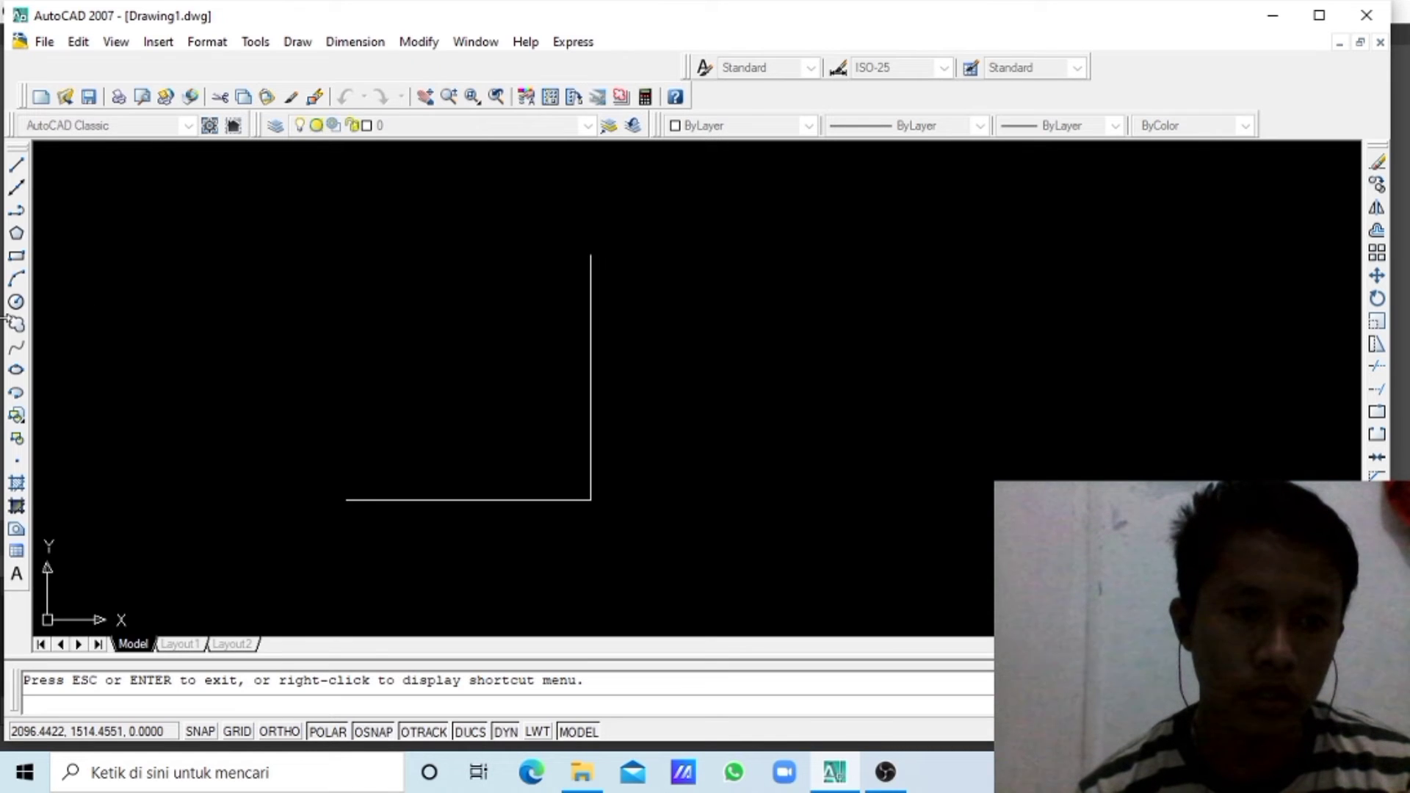
{"action": "left_click", "coordinate": [18, 302]}
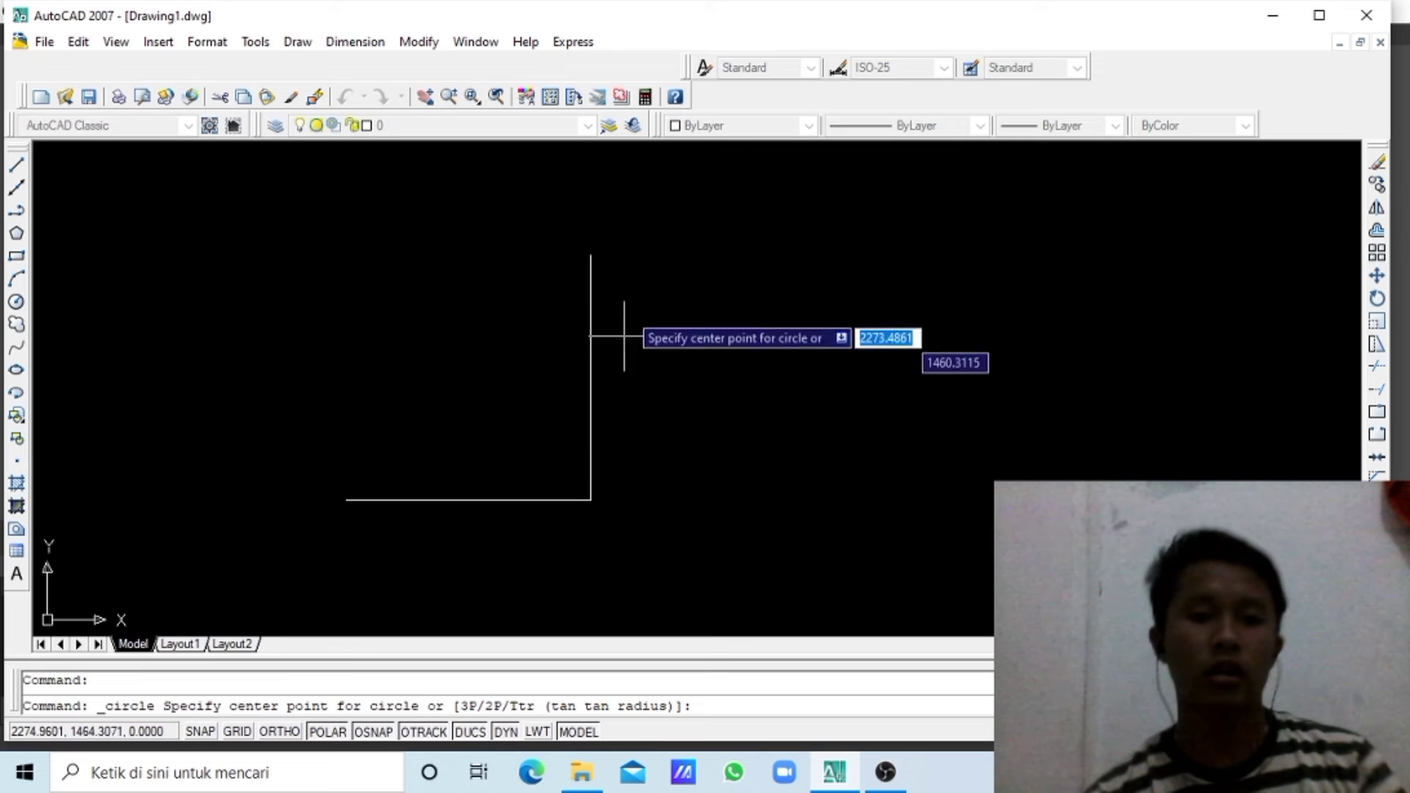
{"action": "left_click", "coordinate": [591, 255]}
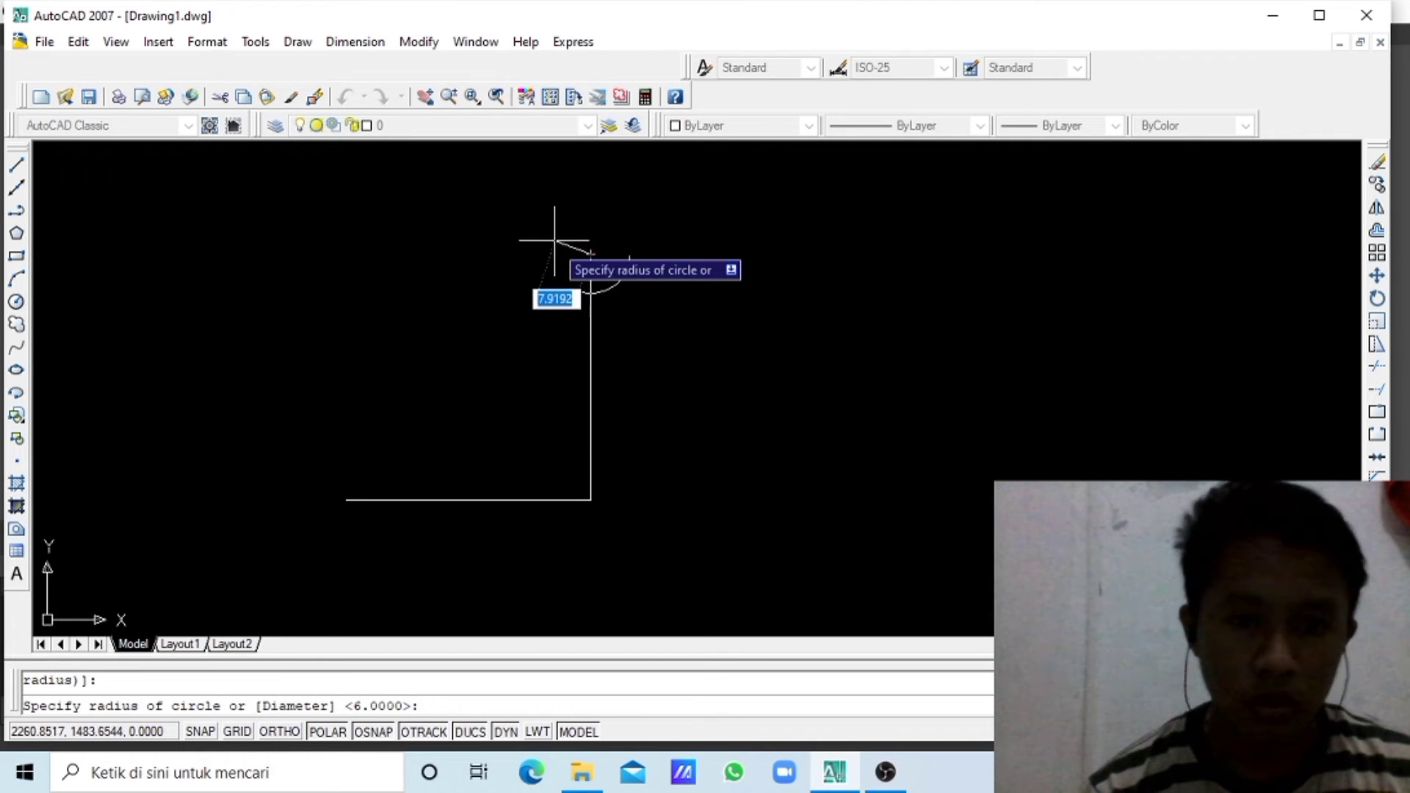
{"action": "type", "text": "20"}
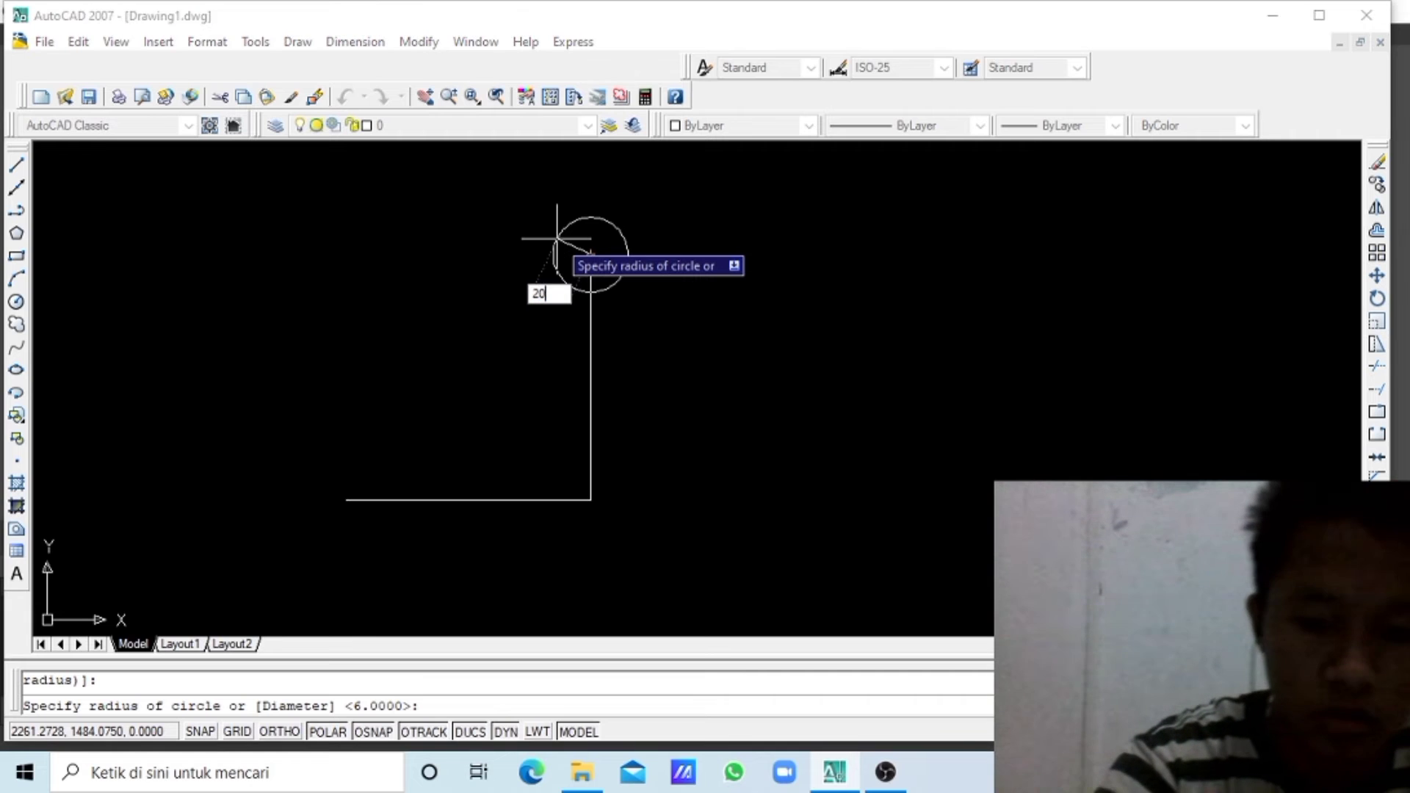
{"action": "key", "text": "Return"}
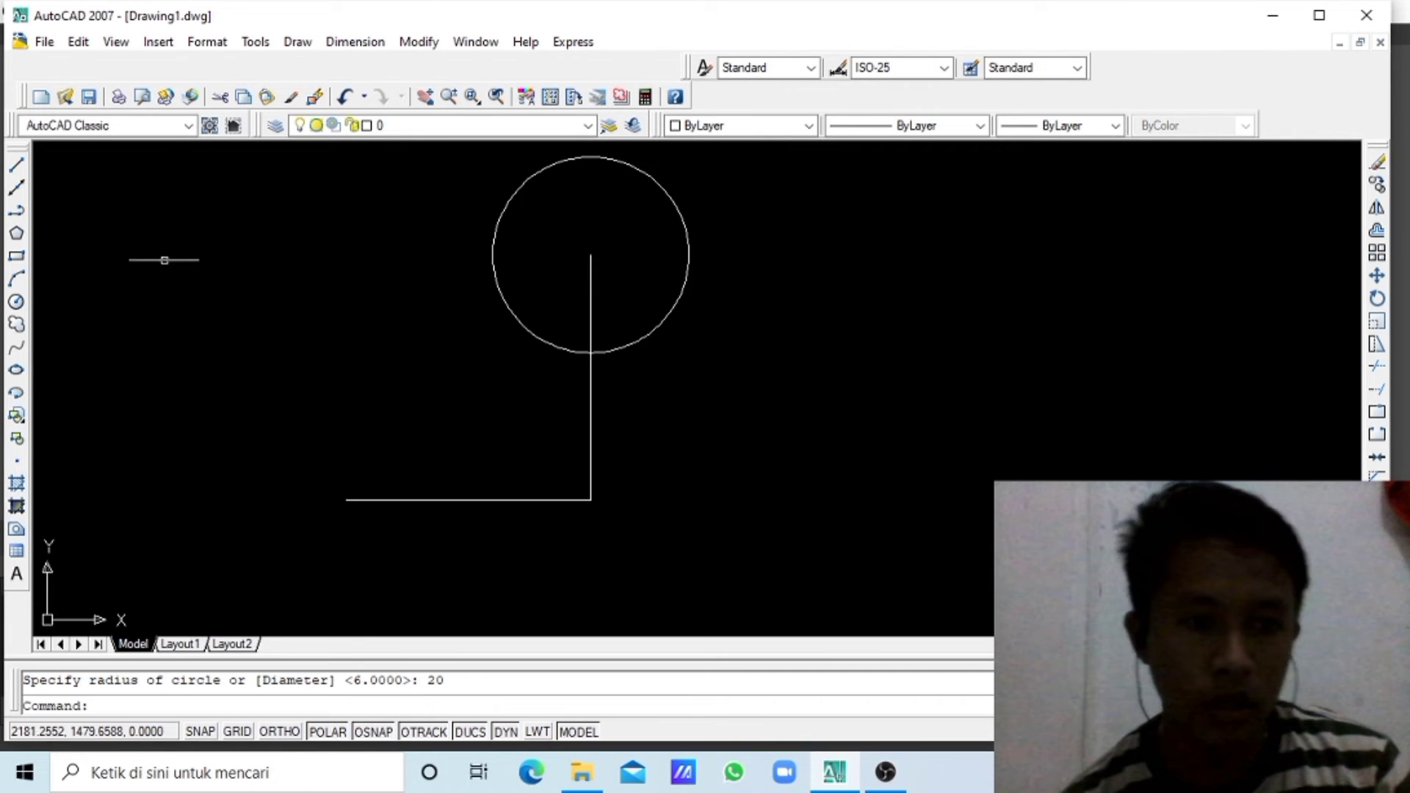
{"action": "left_click", "coordinate": [16, 301]}
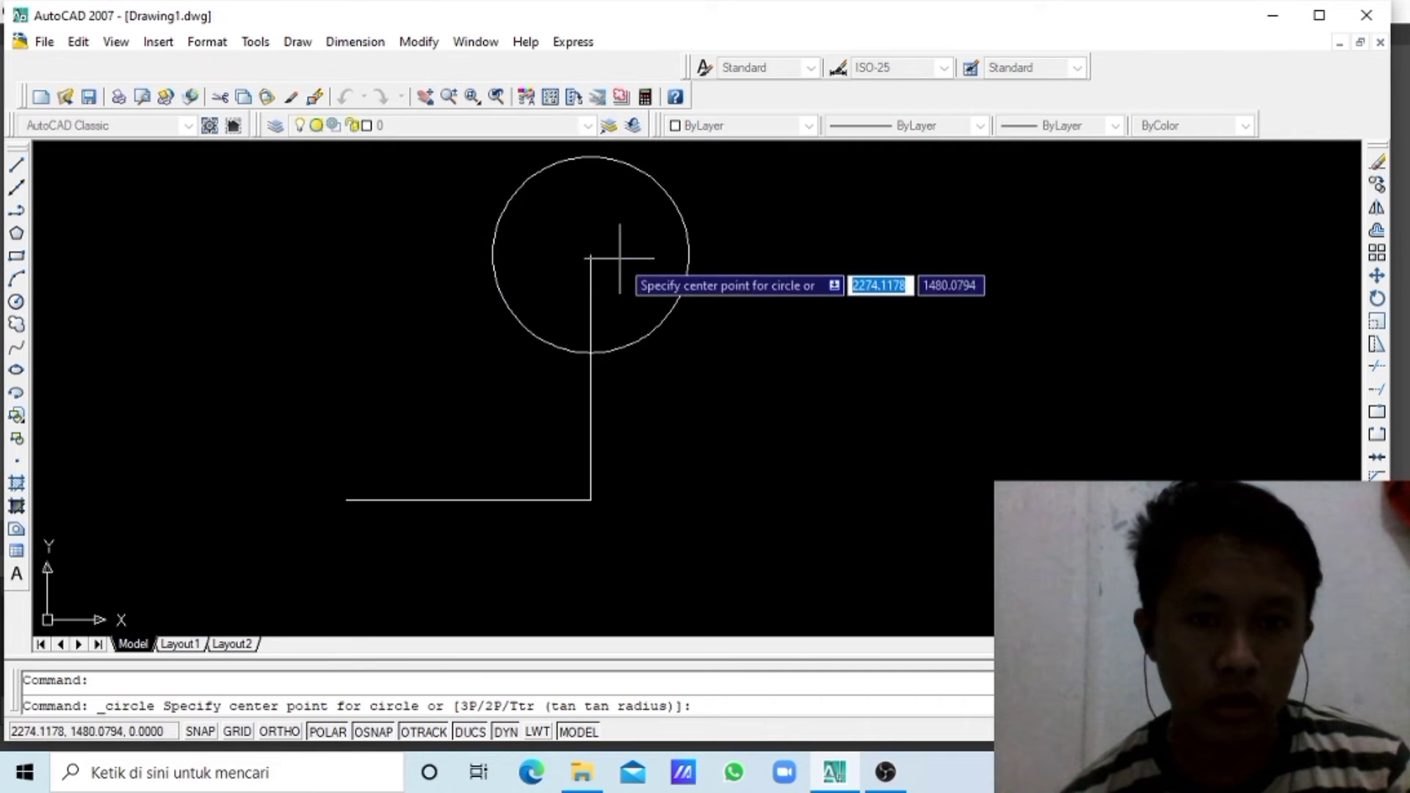
{"action": "left_click", "coordinate": [590, 255]}
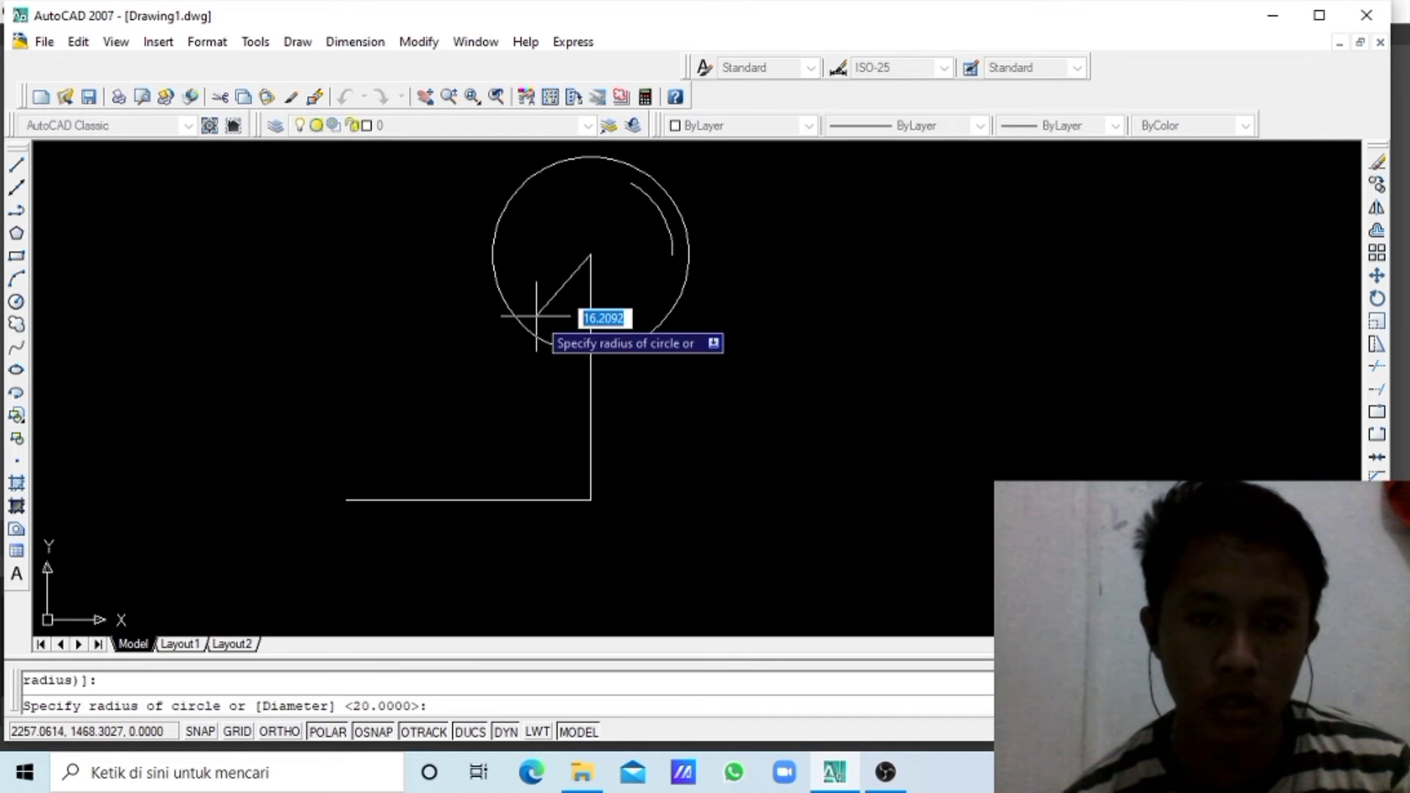
{"action": "type", "text": "10"}
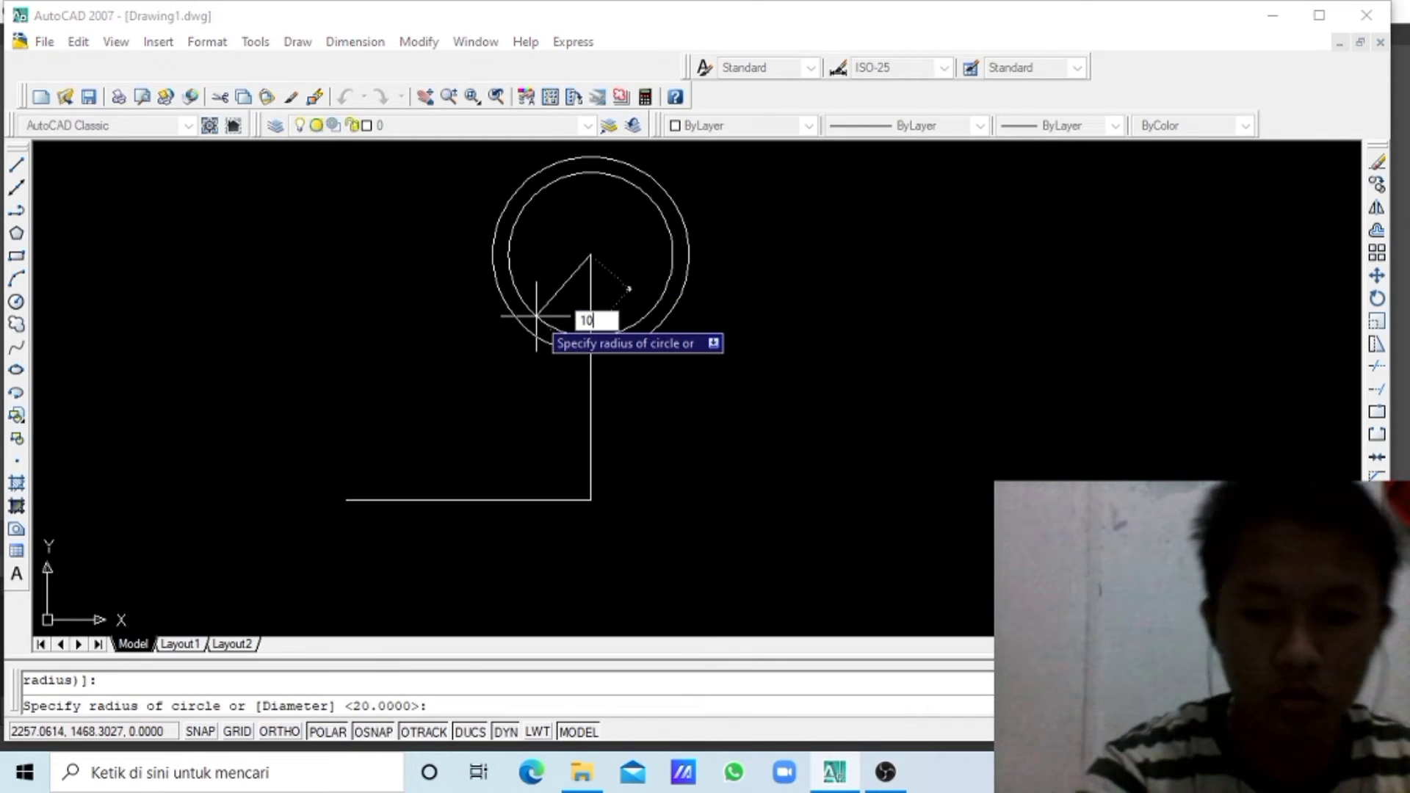
{"action": "key", "text": "Return"}
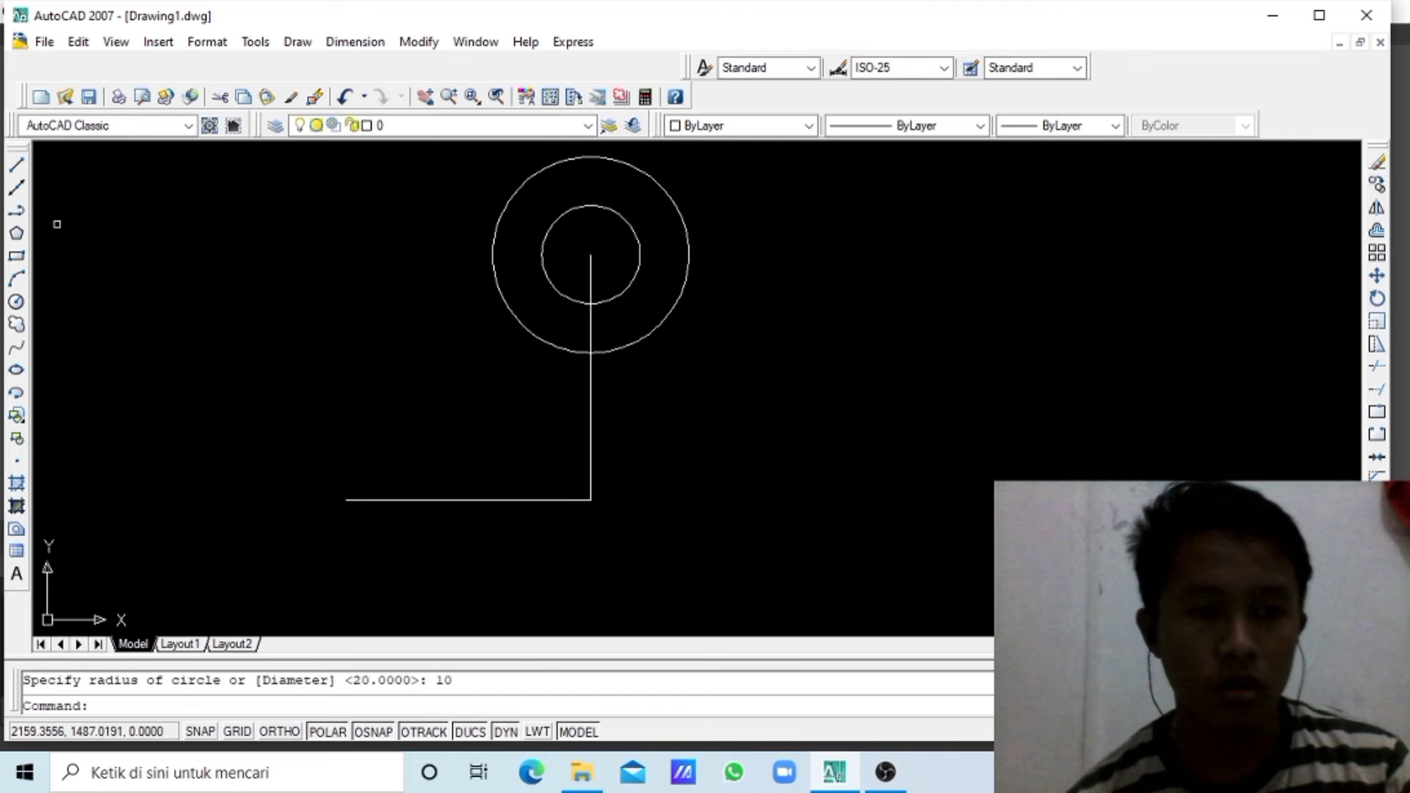
- Draw a radius-10 circle at the L's corner, then cut it out again
{"action": "left_click", "coordinate": [16, 301]}
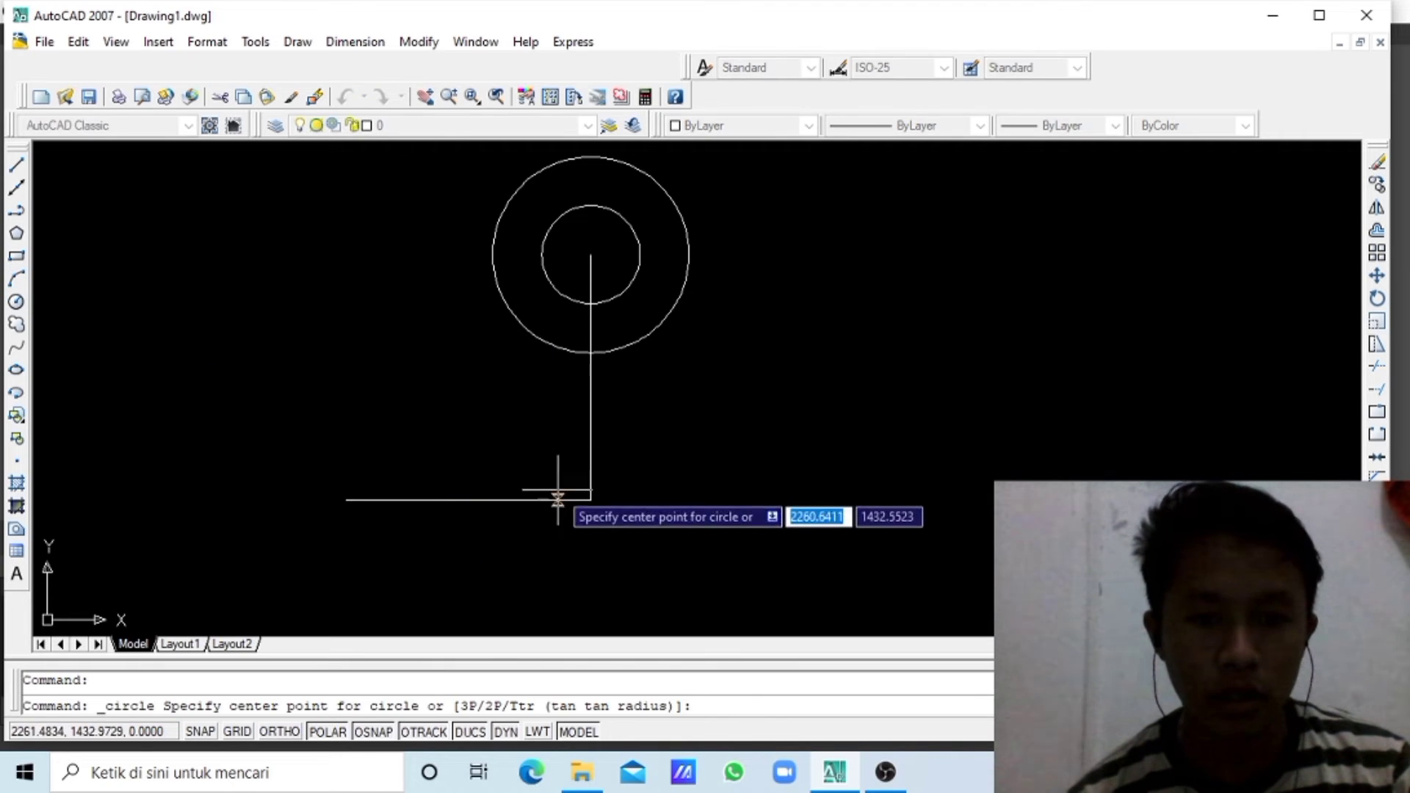
{"action": "left_click", "coordinate": [590, 500]}
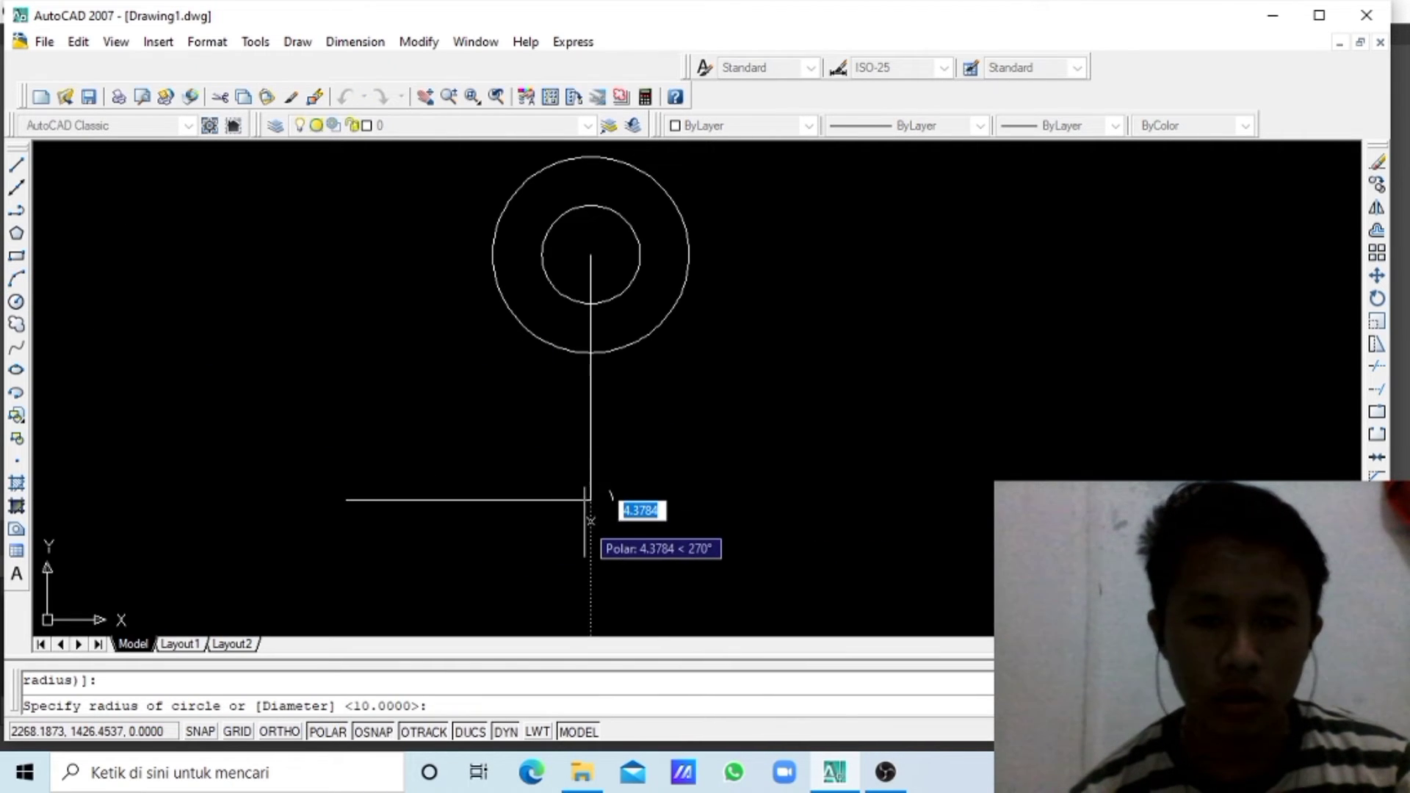
{"action": "type", "text": "10"}
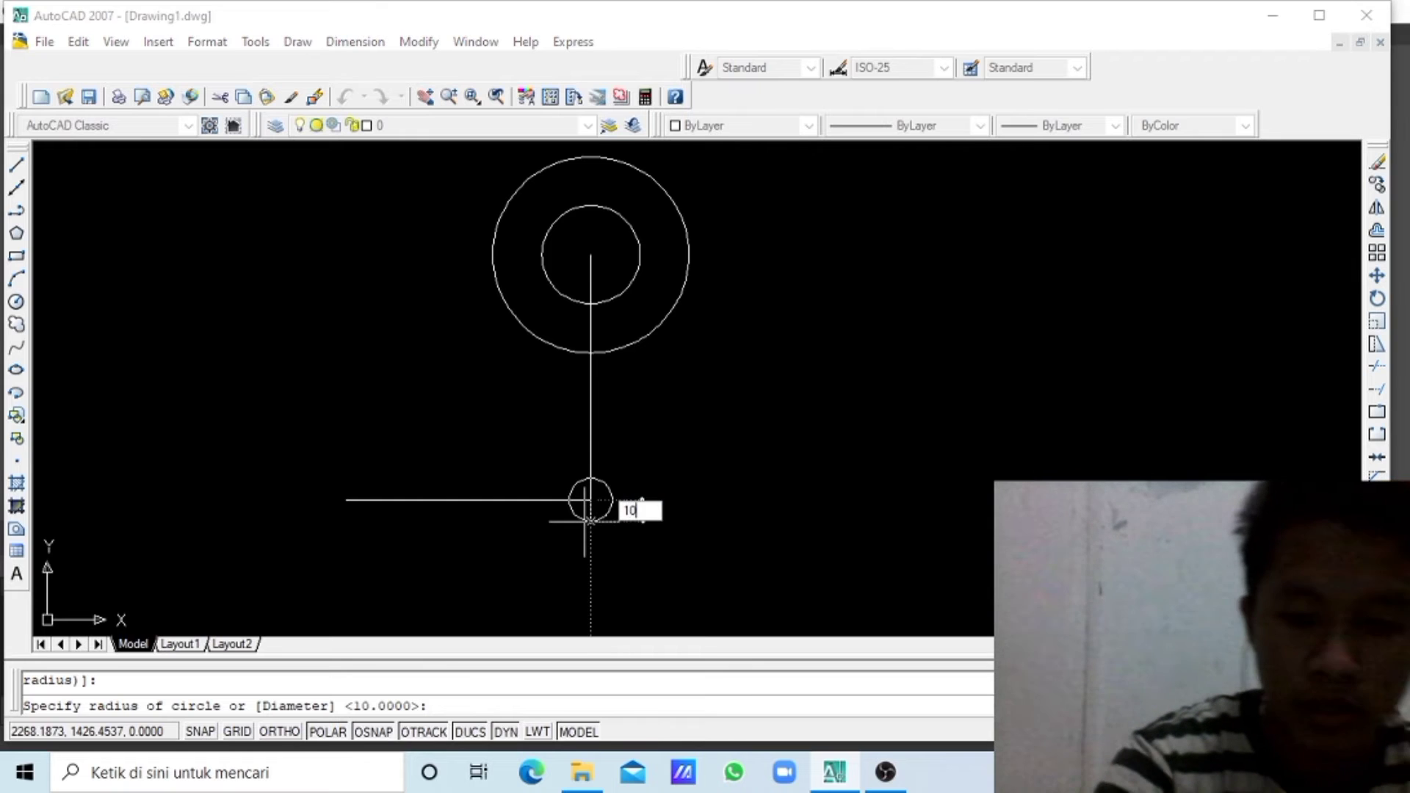
{"action": "key", "text": "Return"}
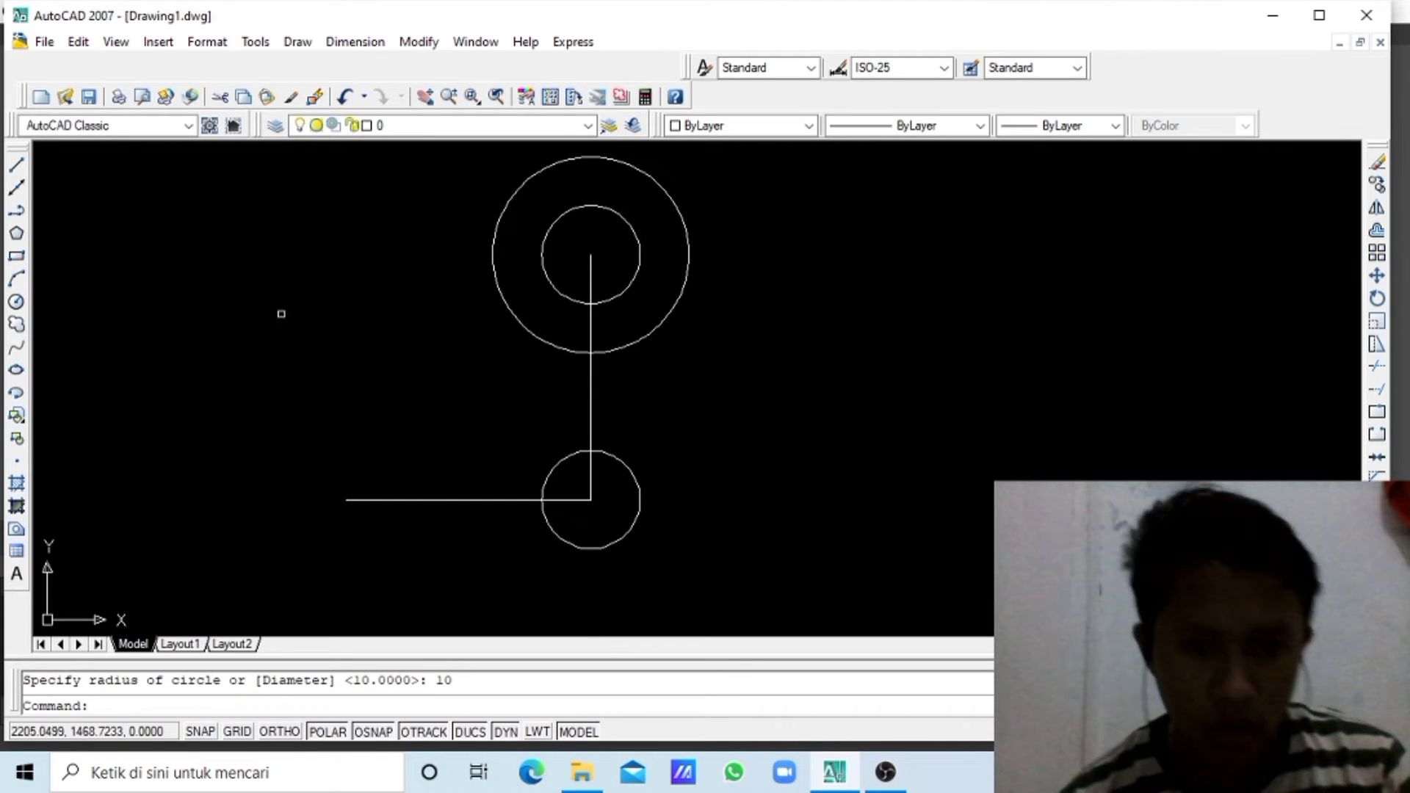
{"action": "left_click", "coordinate": [636, 501]}
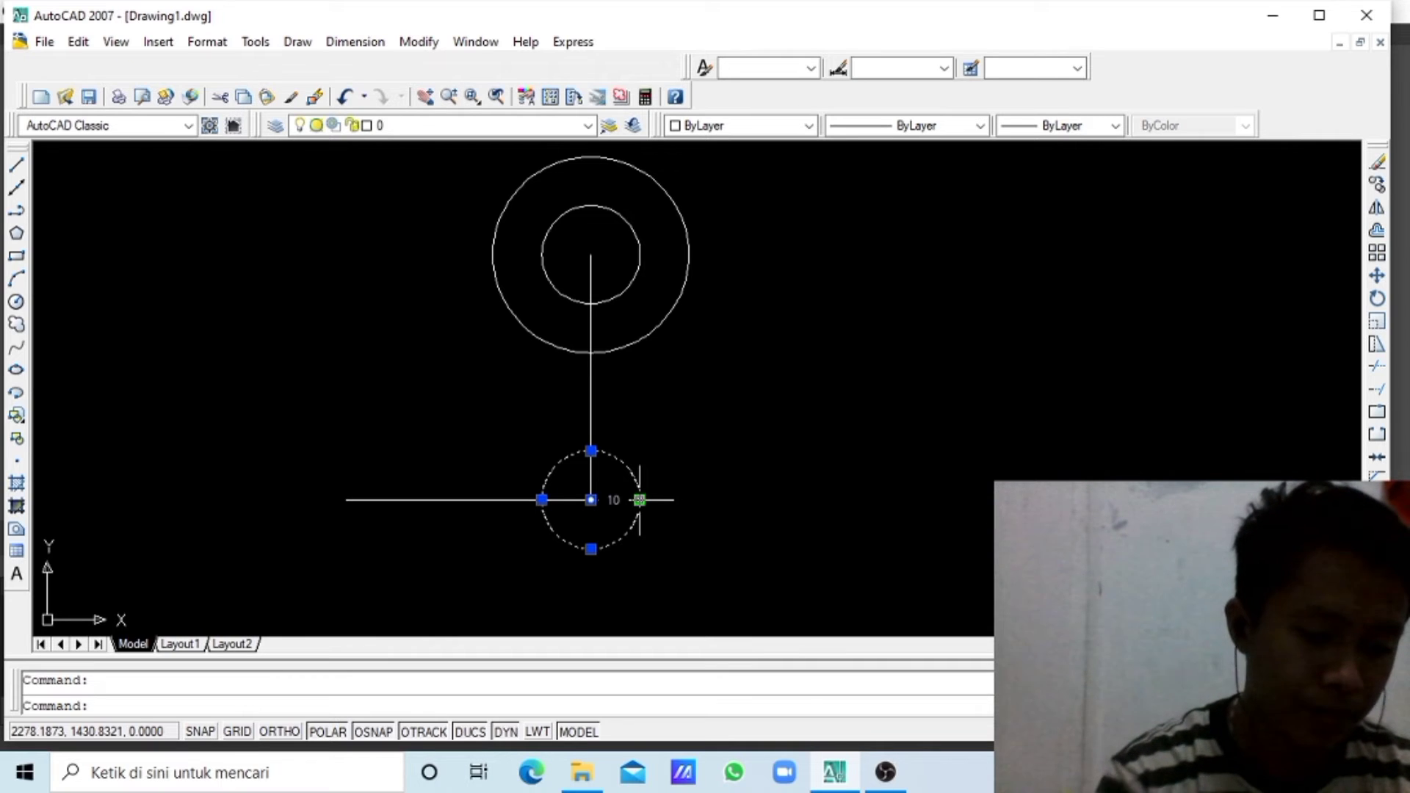
{"action": "right_click", "coordinate": [626, 521]}
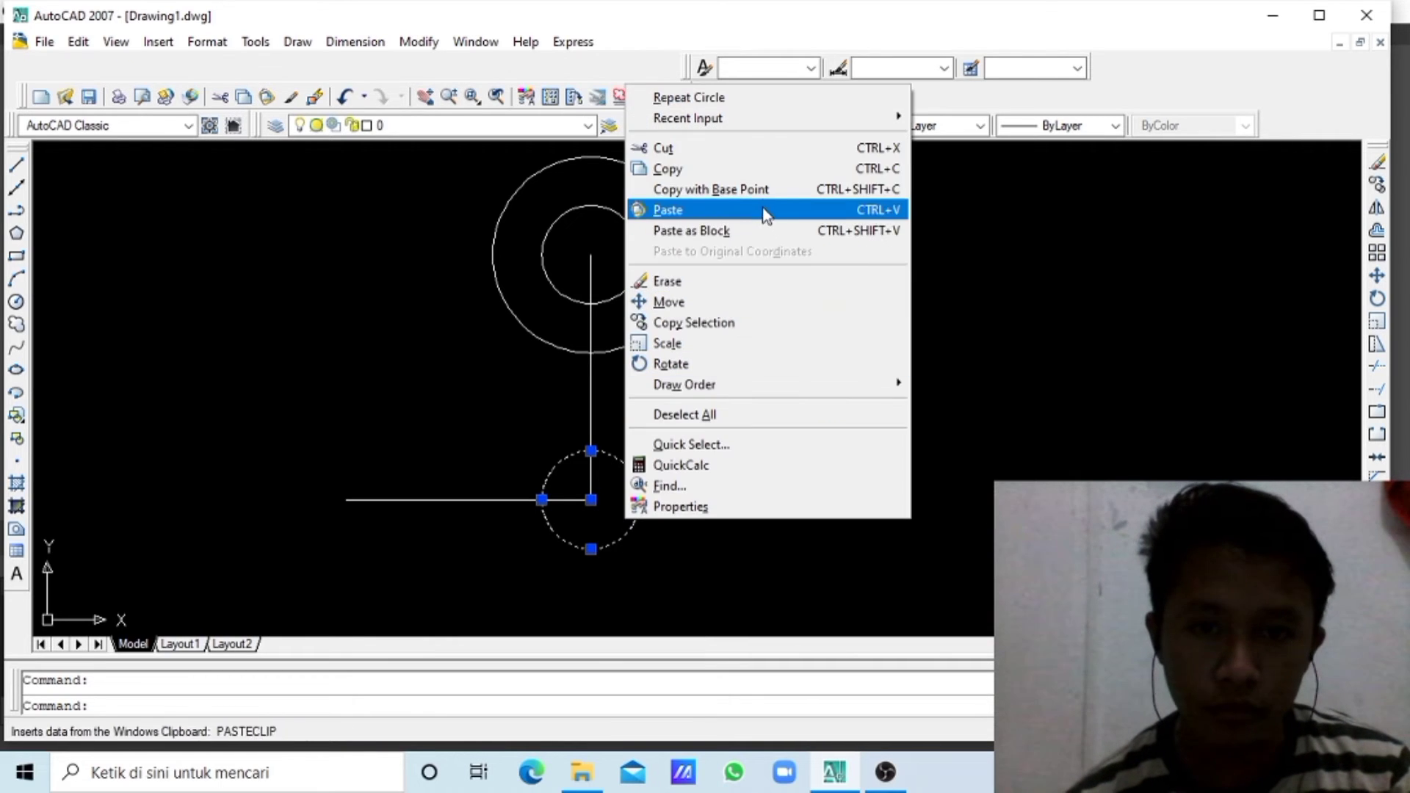
{"action": "left_click", "coordinate": [775, 147]}
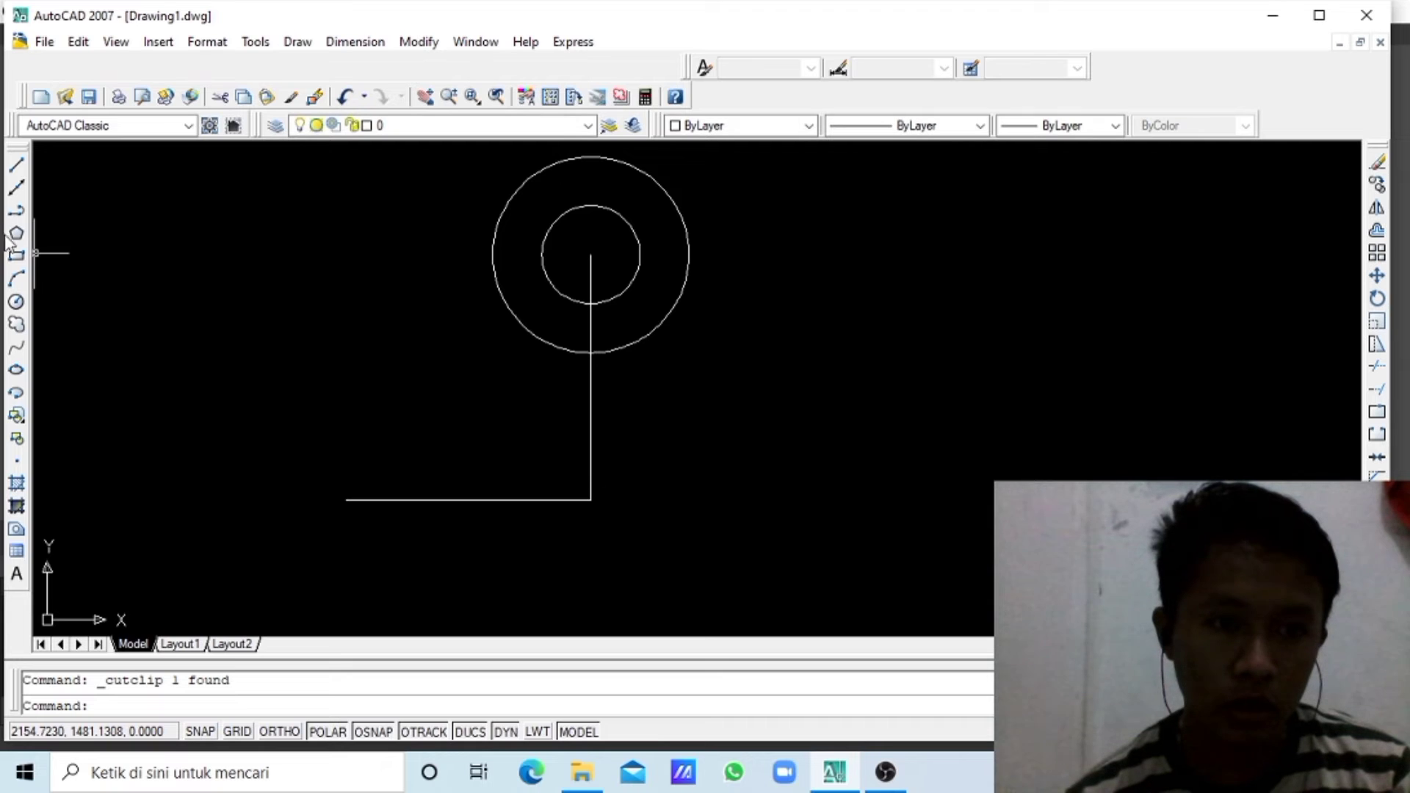
- Redraw the small radius-10 circle centred on the lines' corner
{"action": "left_click", "coordinate": [16, 302]}
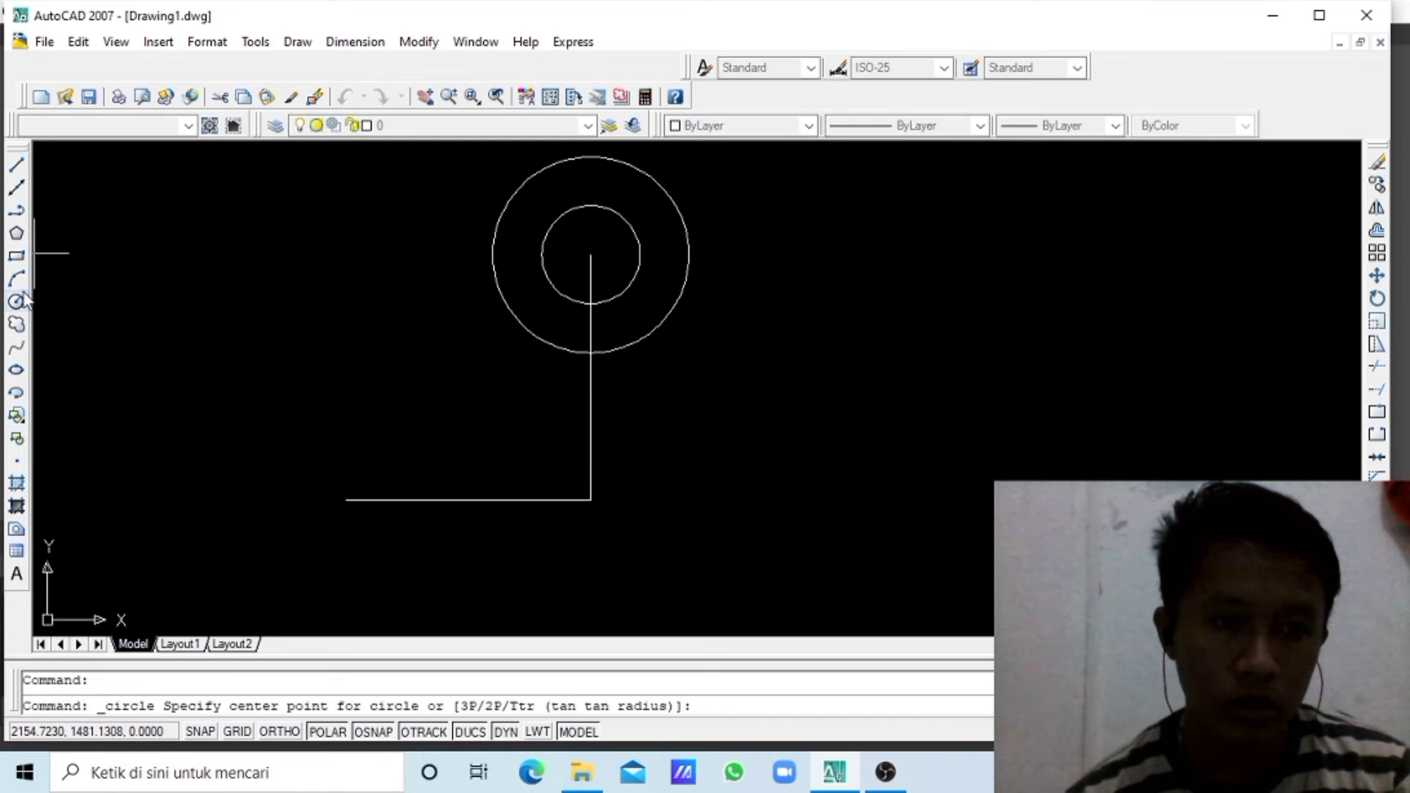
{"action": "left_click", "coordinate": [591, 500]}
{"action": "type", "text": "10"}
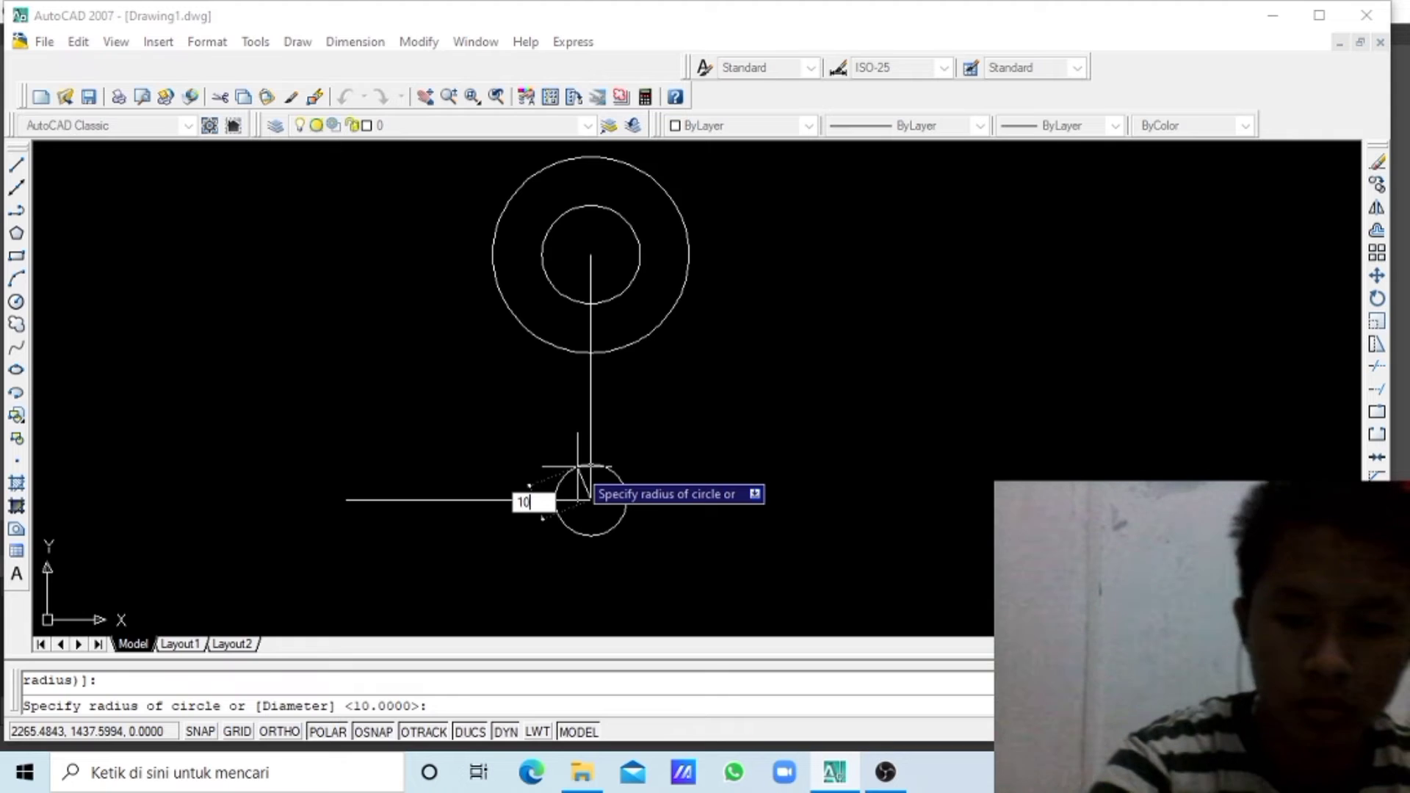
{"action": "key", "text": "Return"}
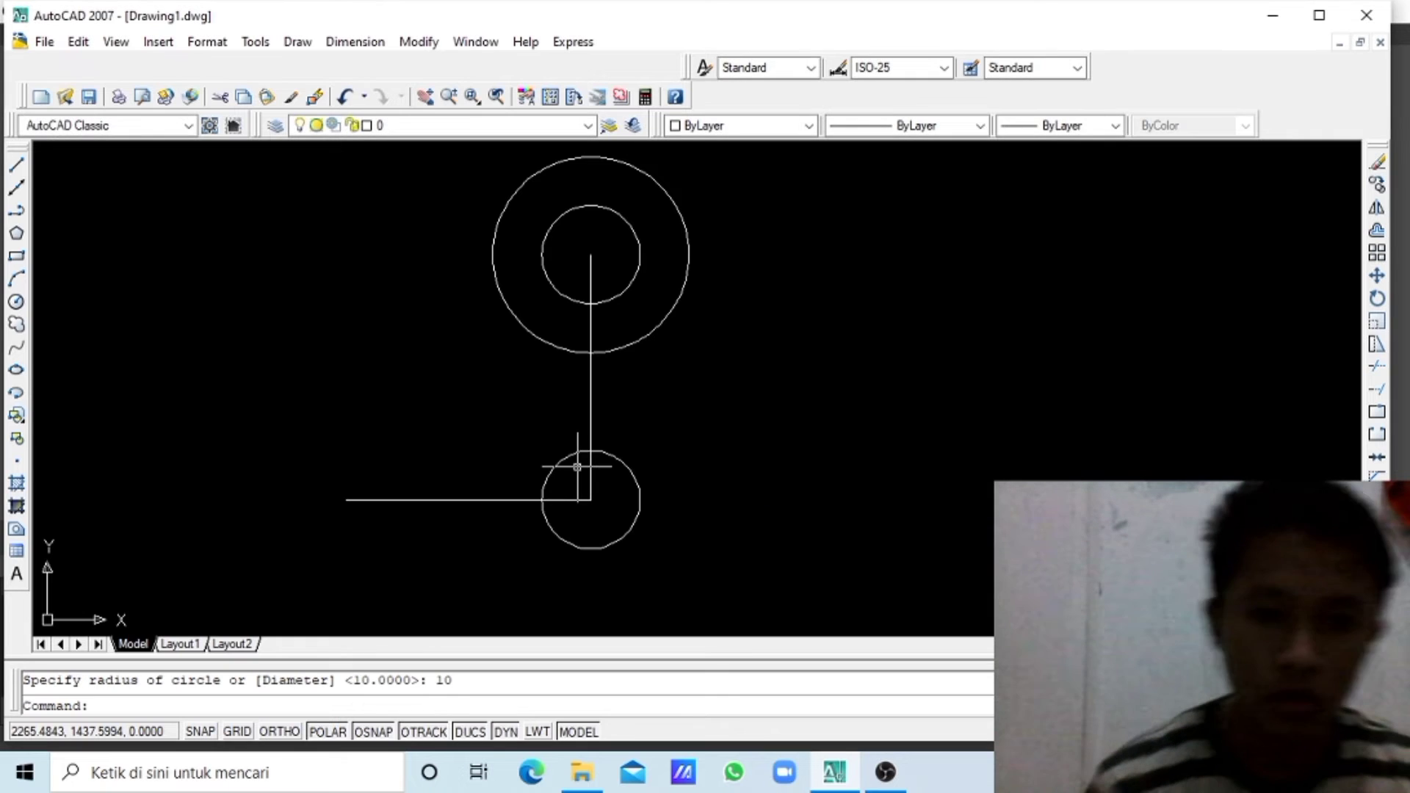
{"action": "scroll", "coordinate": [606, 479], "scroll_direction": "up", "scroll_amount": 4}
{"action": "scroll", "coordinate": [605, 507], "scroll_direction": "down", "scroll_amount": 4}
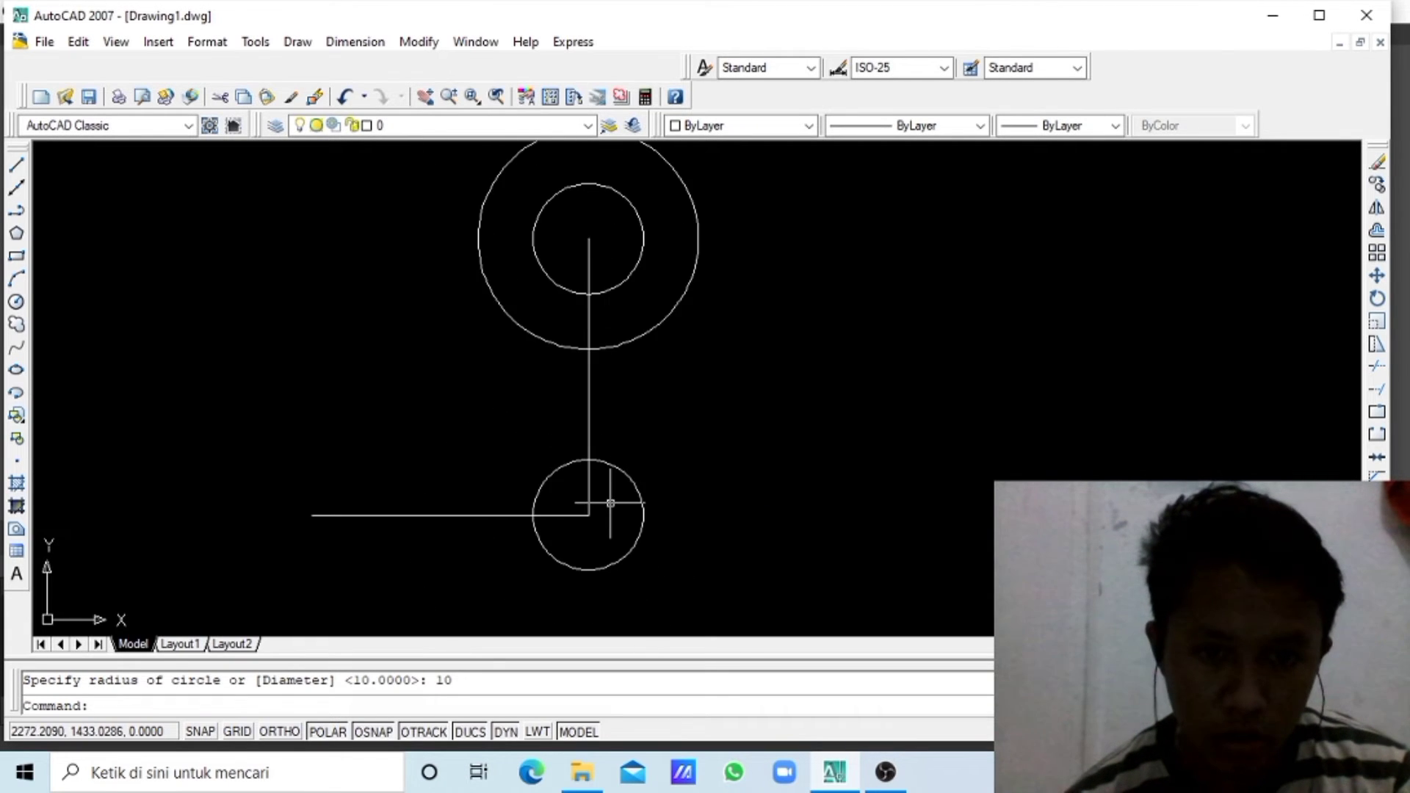
{"action": "scroll", "coordinate": [610, 512], "scroll_direction": "up", "scroll_amount": 1}
{"action": "scroll", "coordinate": [599, 511], "scroll_direction": "down", "scroll_amount": 1}
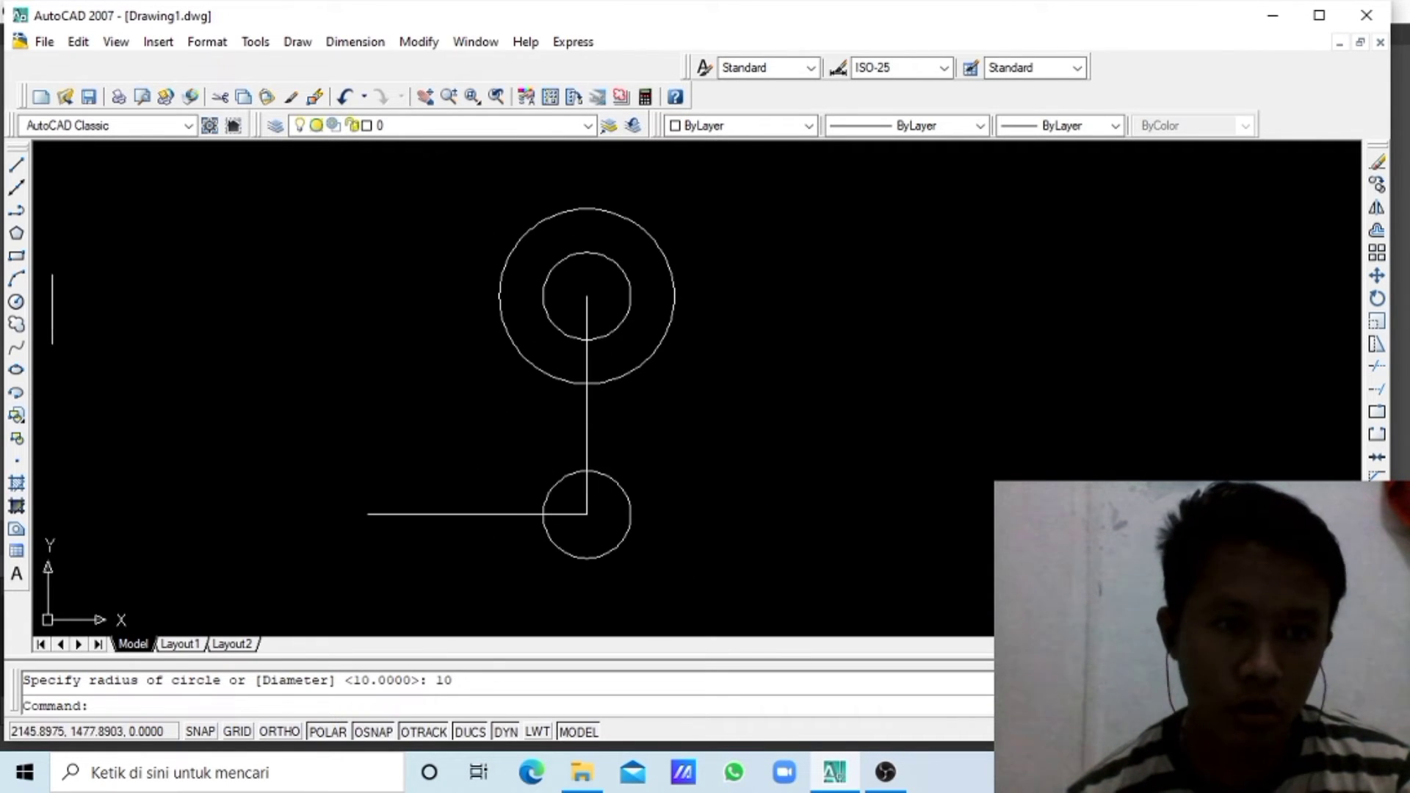
- Add radius 15 and radius 20 circles concentric with the small corner circle
{"action": "left_click", "coordinate": [16, 301]}
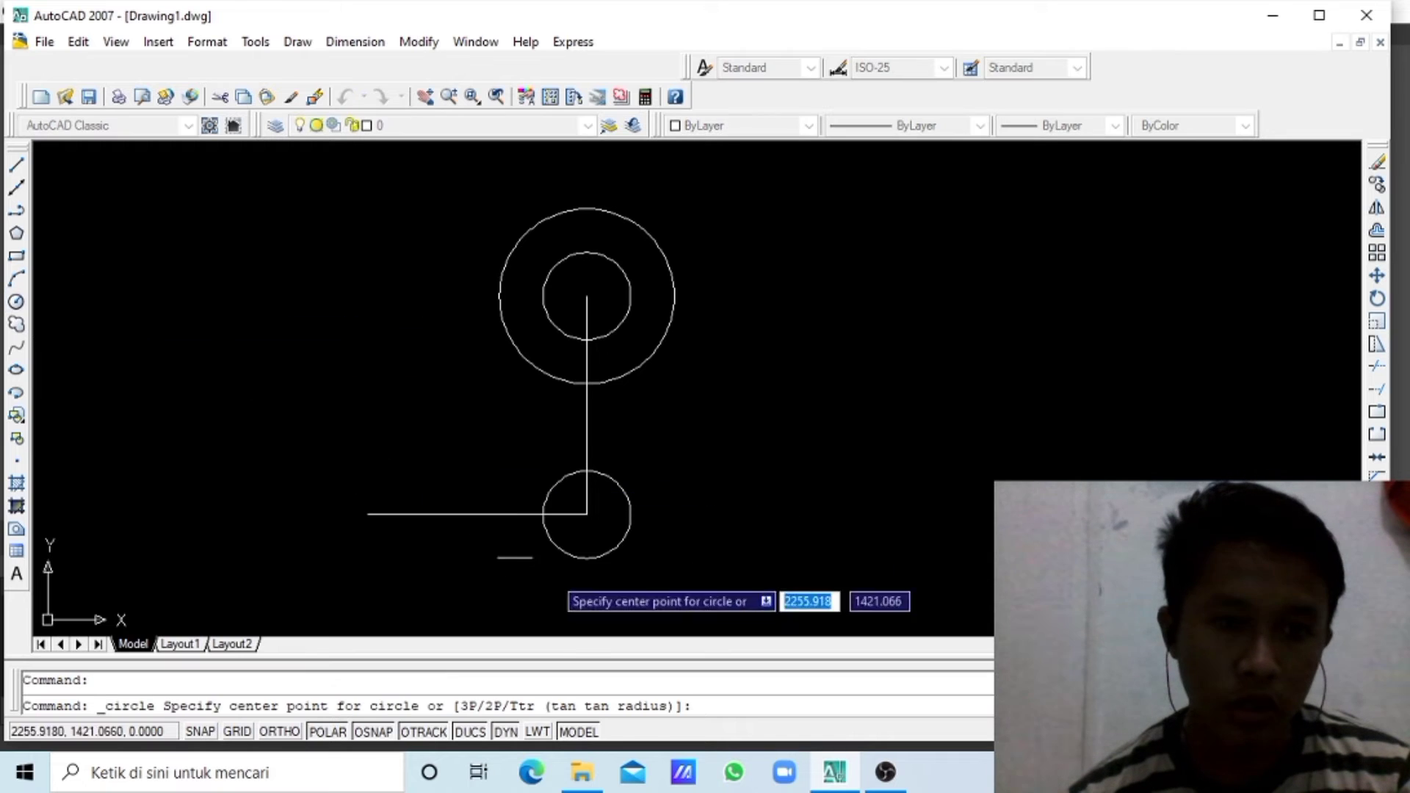
{"action": "left_click", "coordinate": [586, 514]}
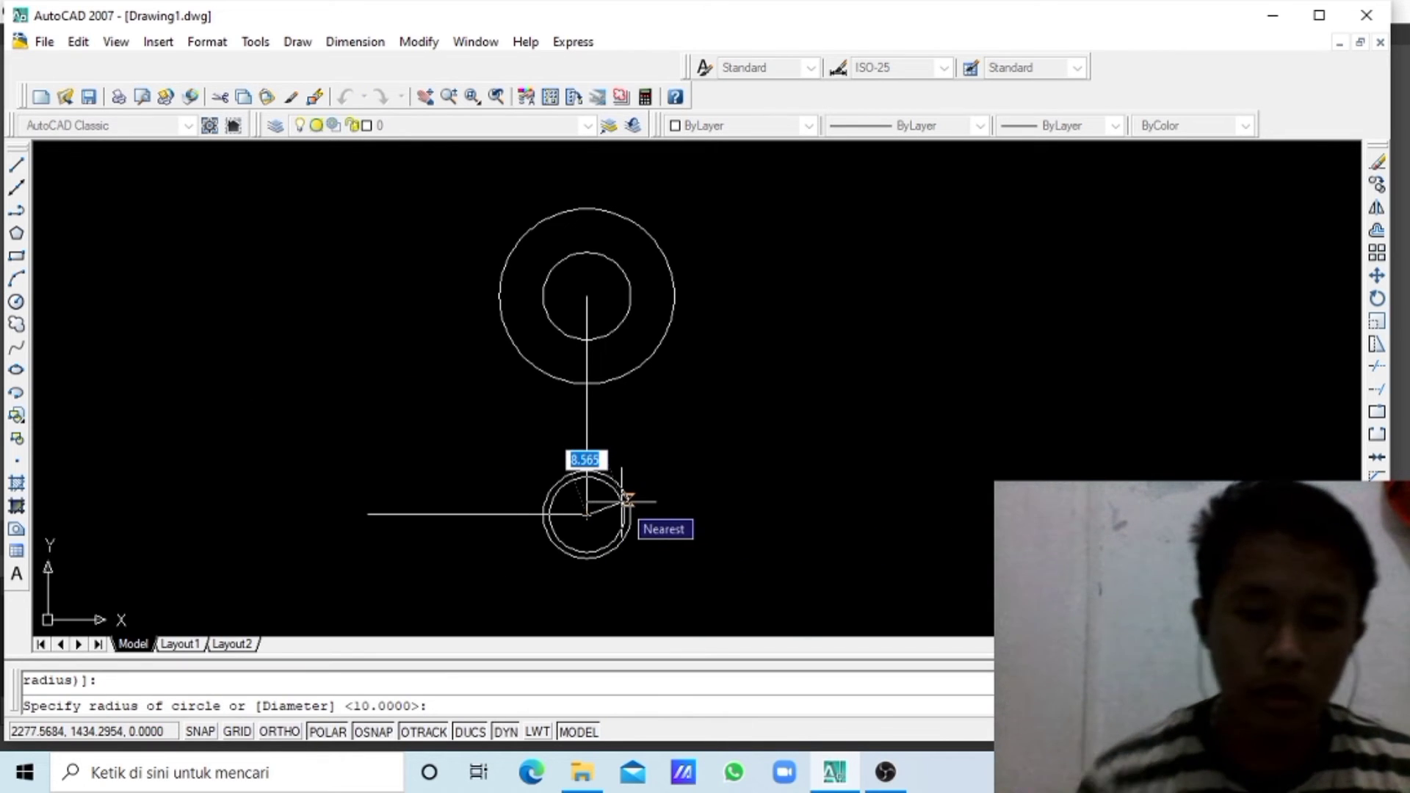
{"action": "type", "text": "15"}
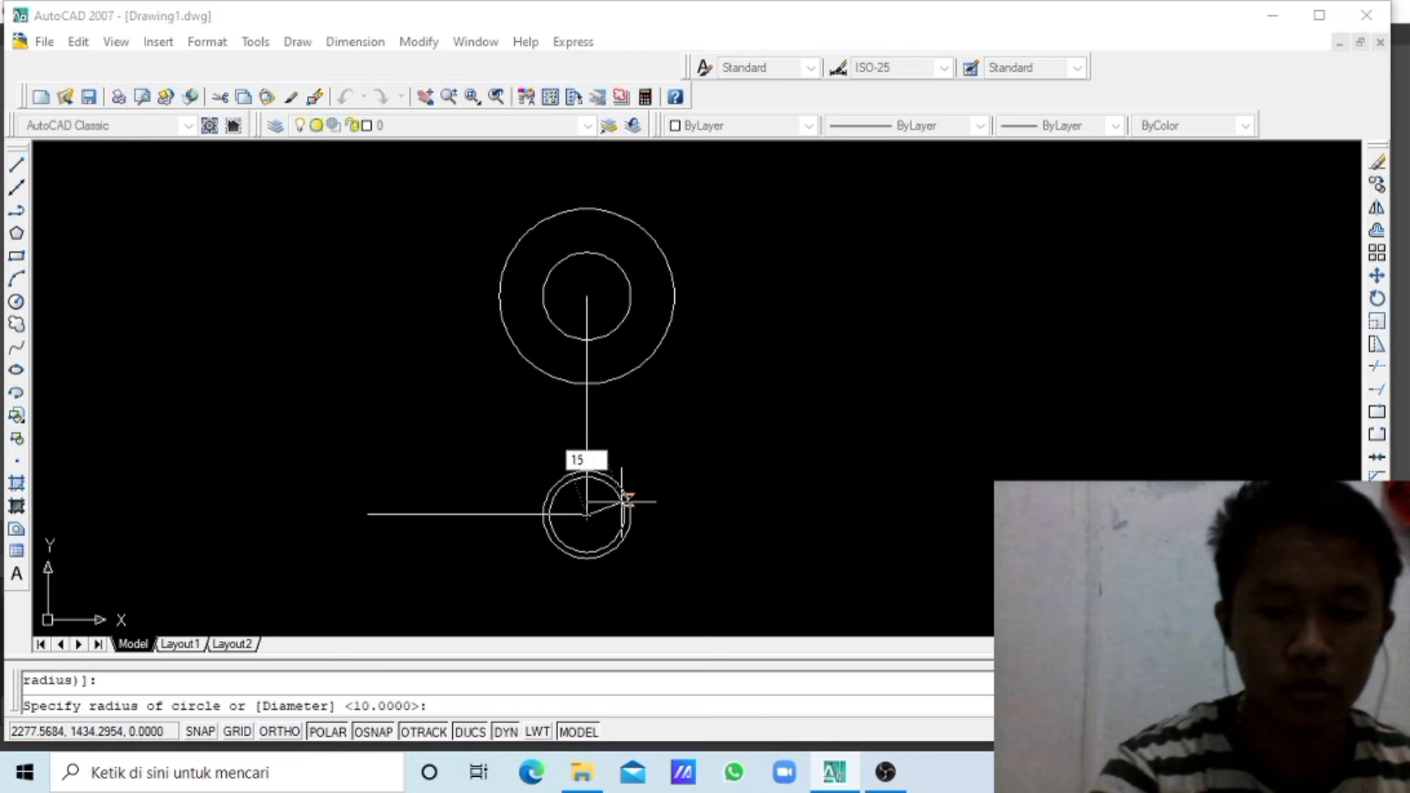
{"action": "key", "text": "Return"}
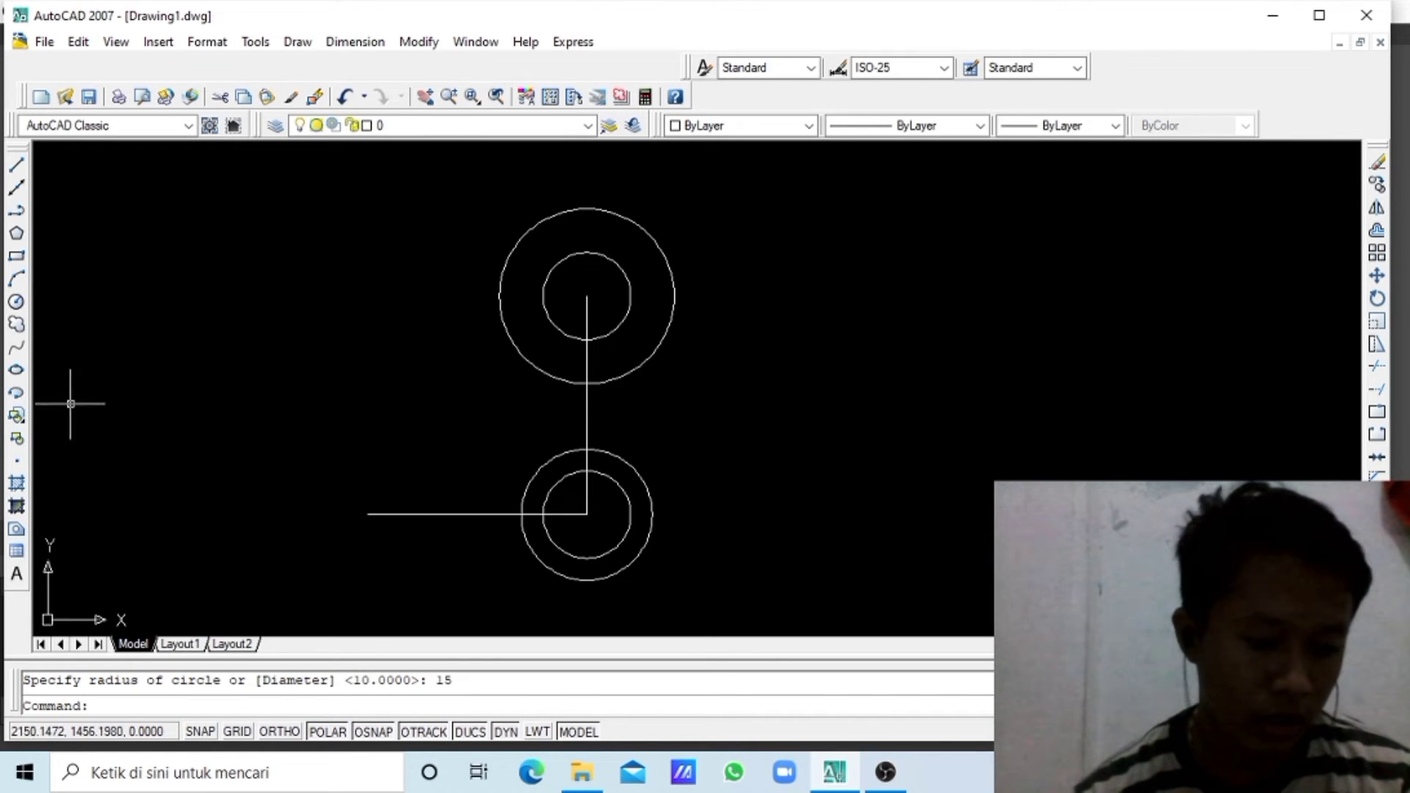
{"action": "left_click", "coordinate": [18, 303]}
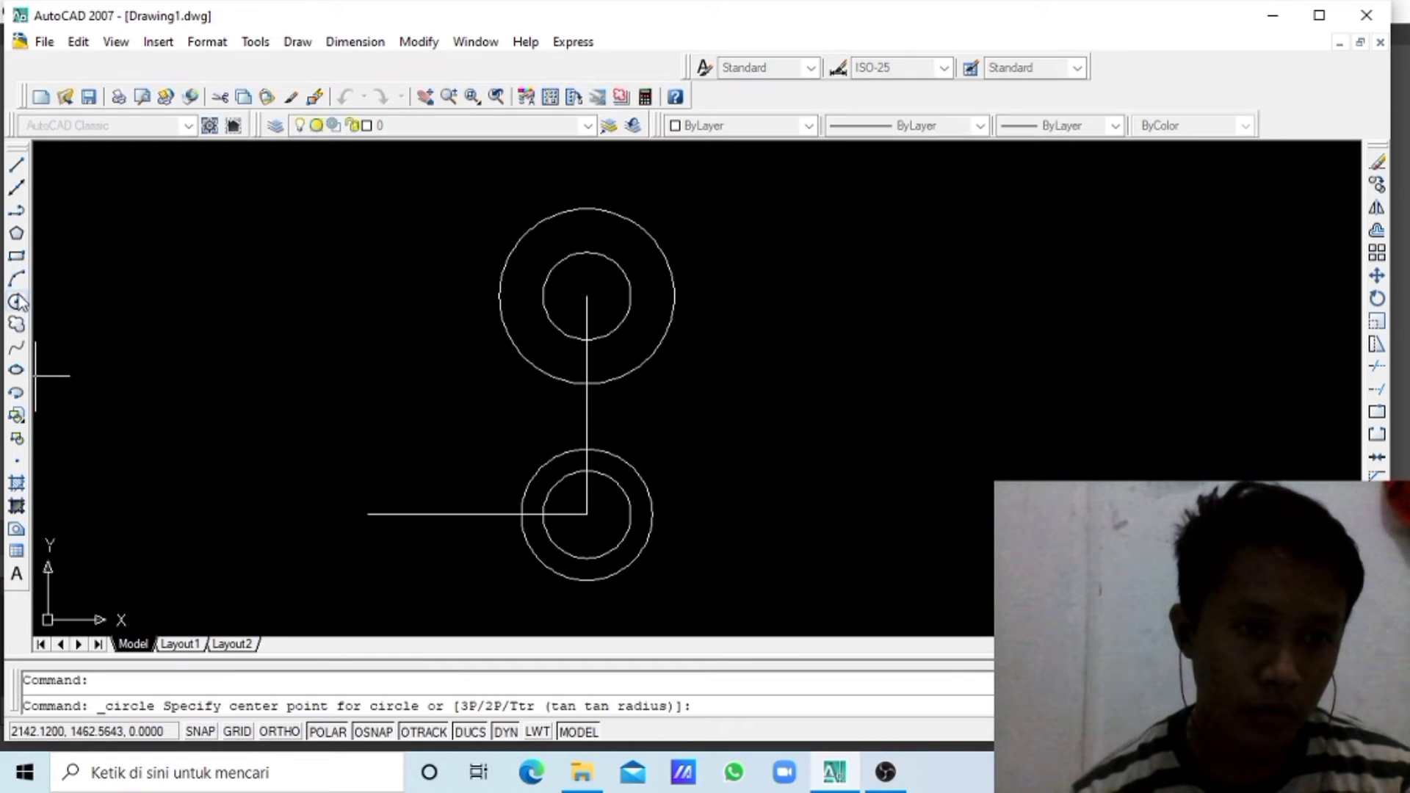
{"action": "left_click", "coordinate": [586, 515]}
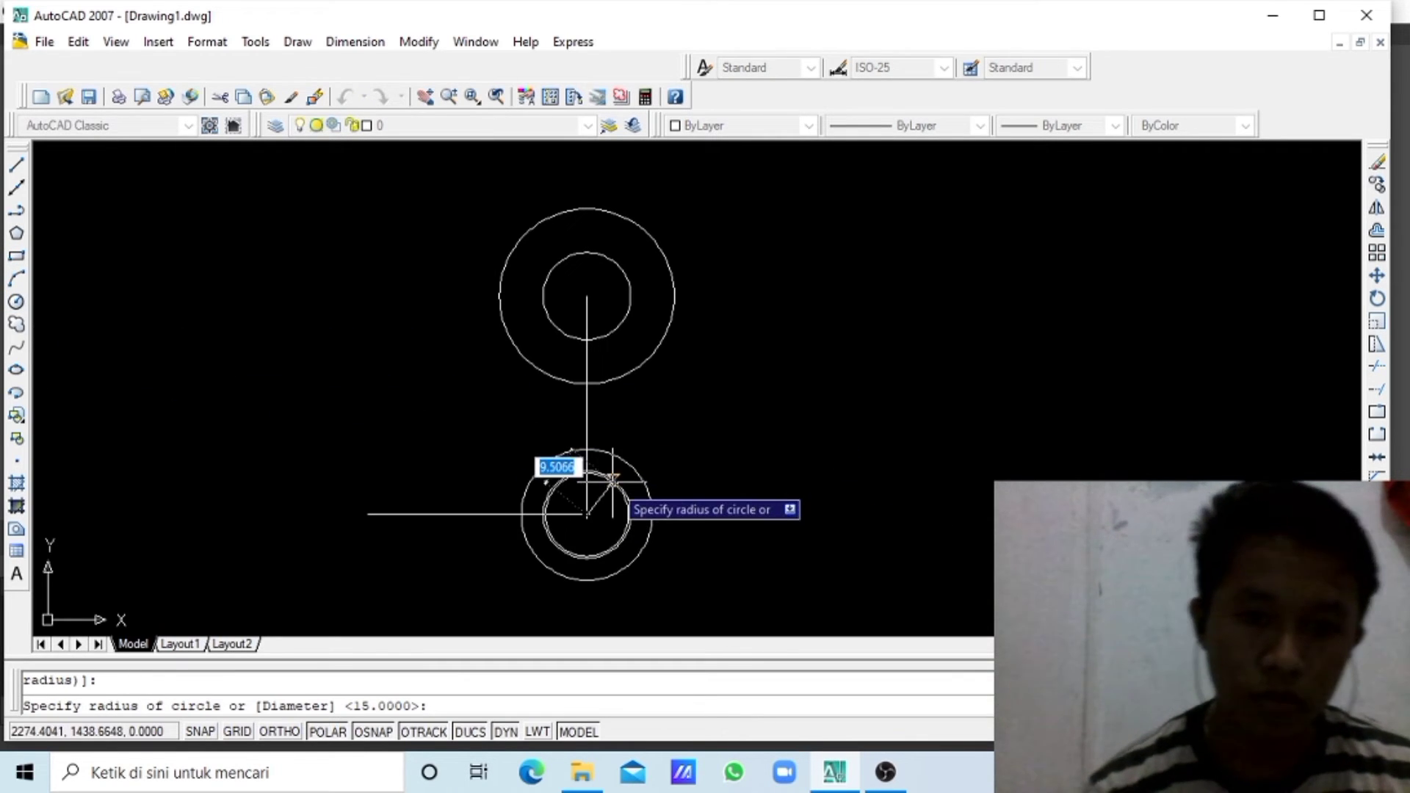
{"action": "type", "text": "20"}
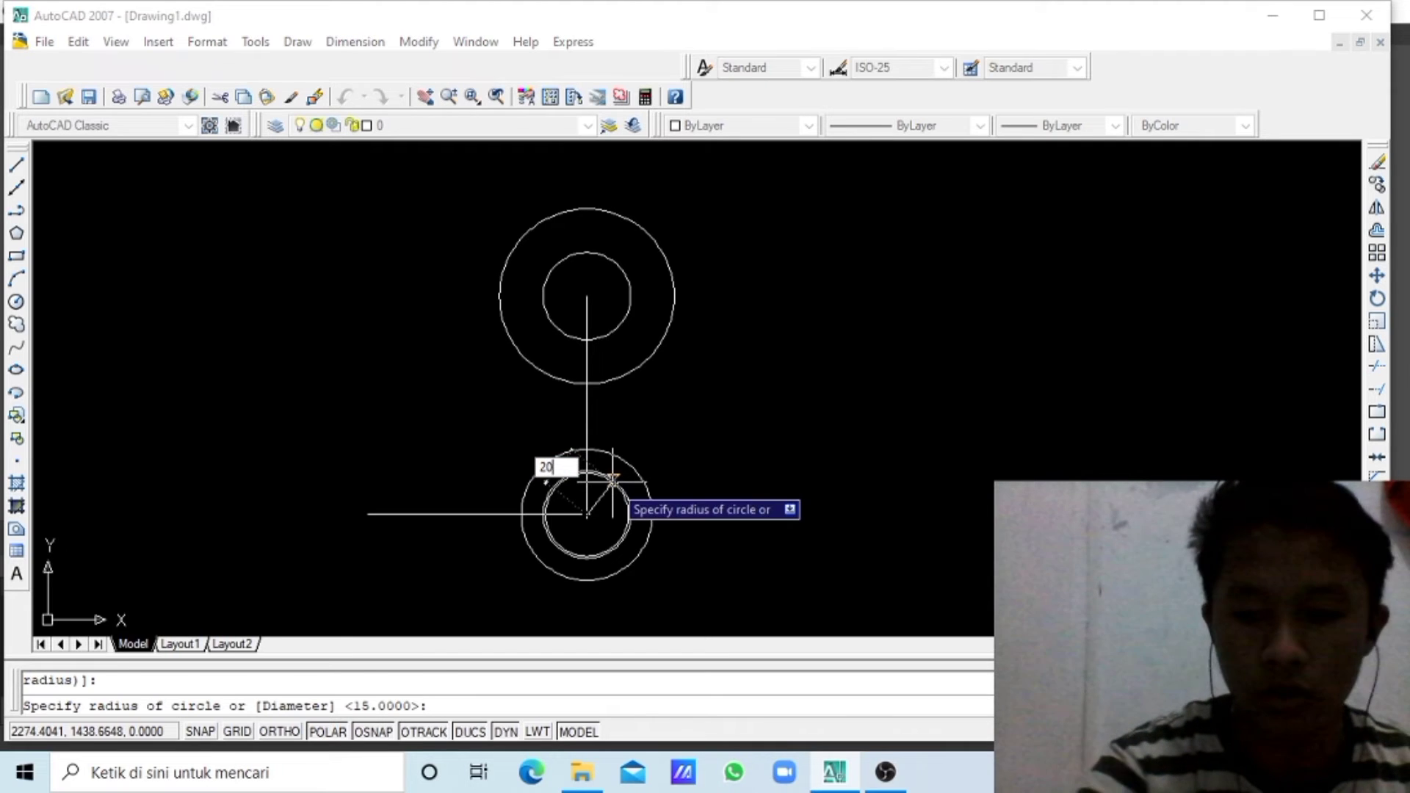
{"action": "key", "text": "Return"}
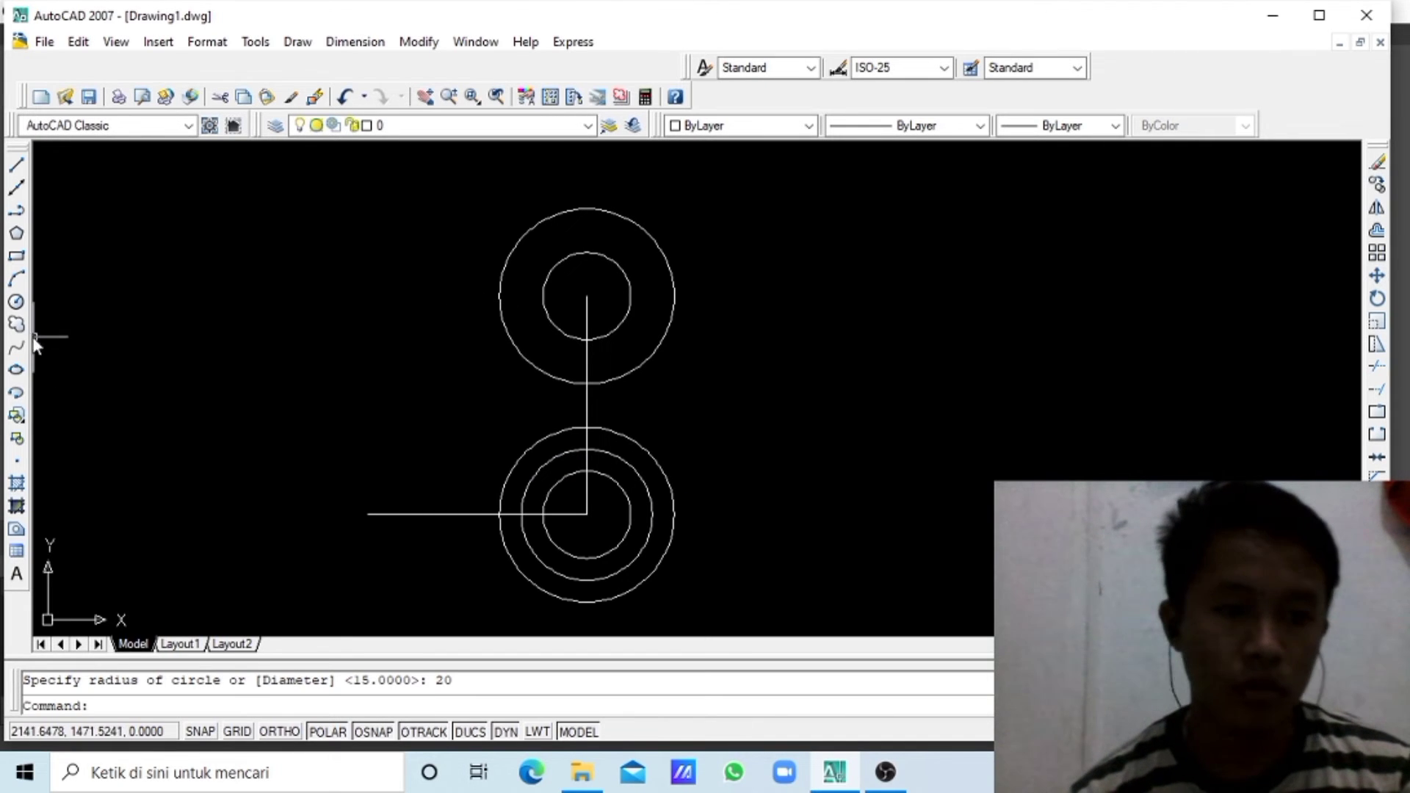
- Draw radius 20 and radius 10 circles centred on the horizontal line's left end
{"action": "left_click", "coordinate": [18, 302]}
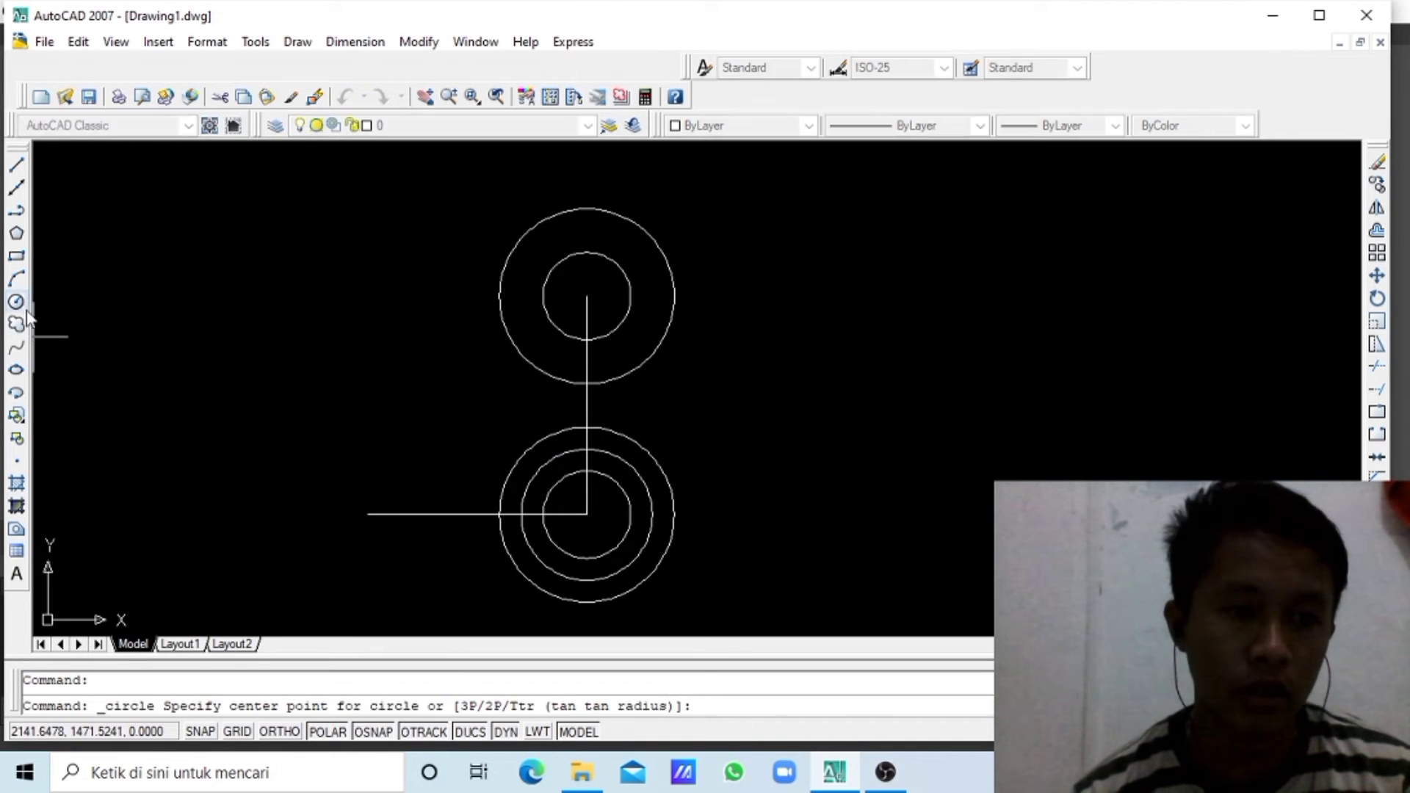
{"action": "left_click", "coordinate": [371, 513]}
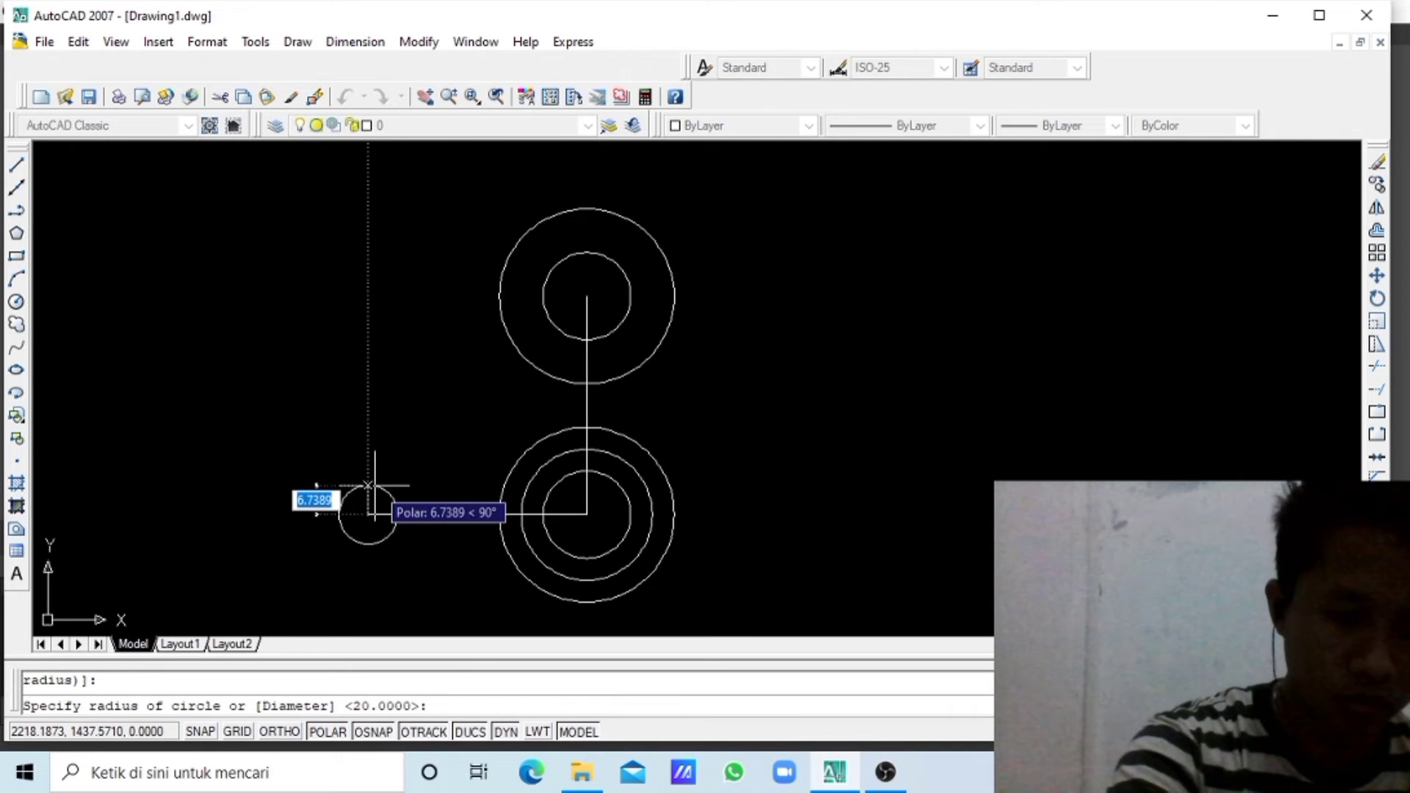
{"action": "type", "text": "20"}
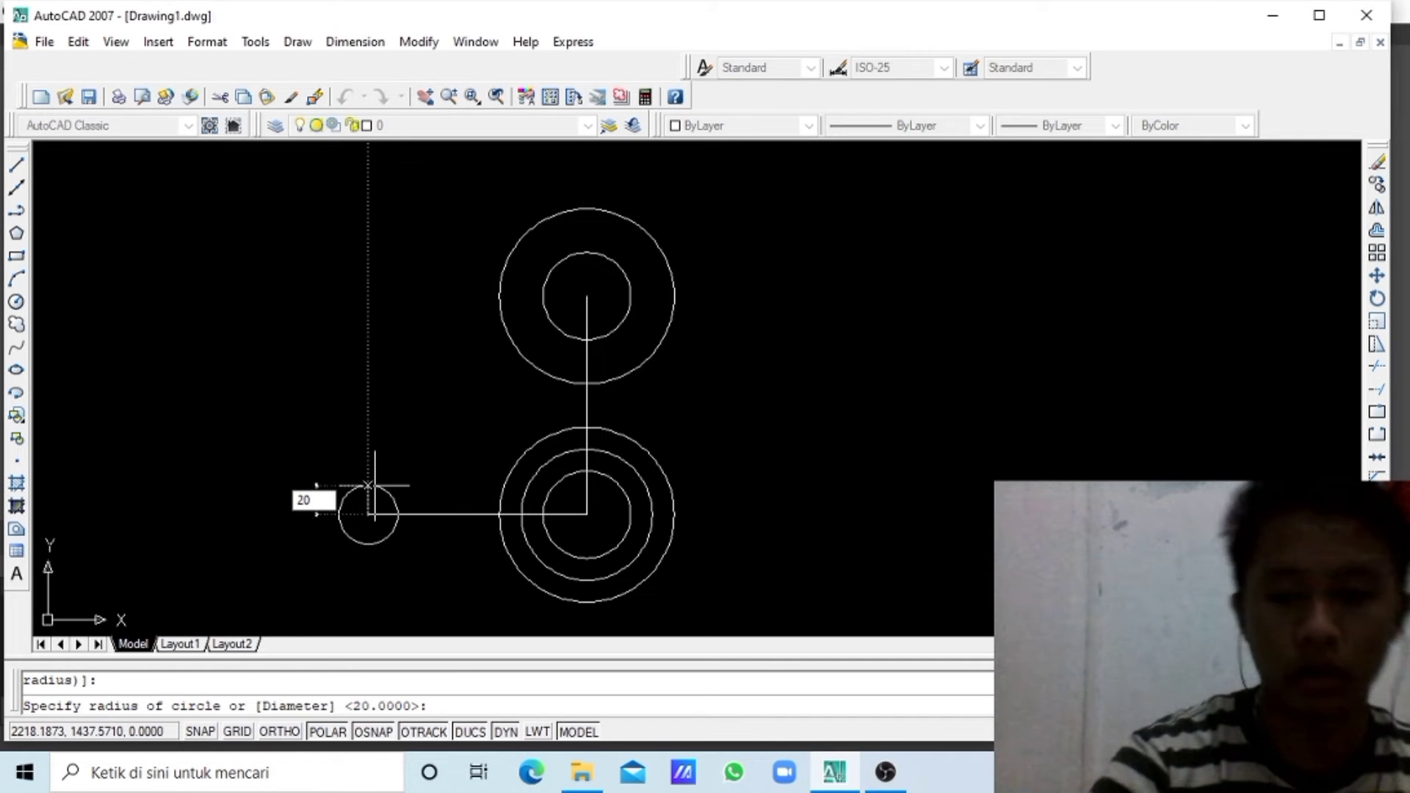
{"action": "key", "text": "Return"}
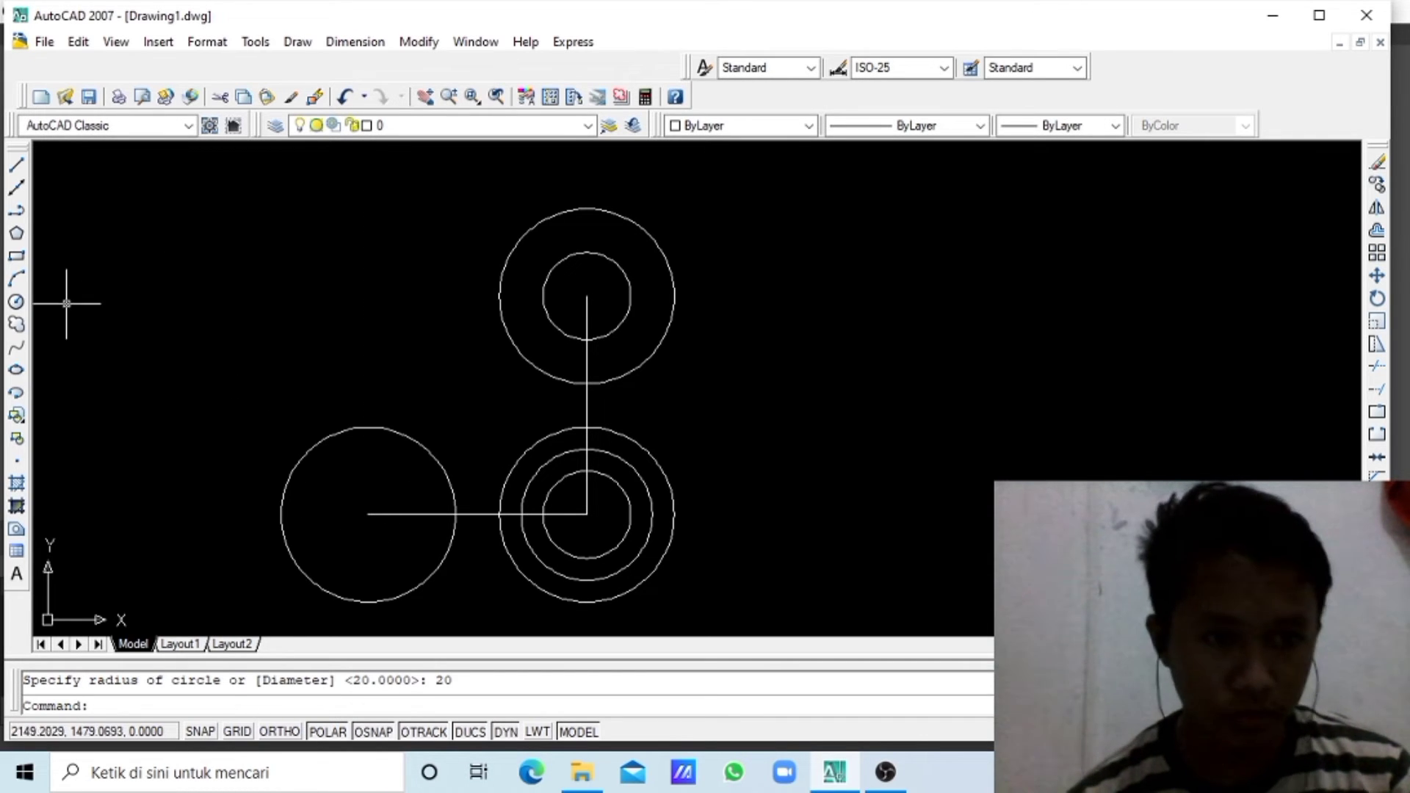
{"action": "left_click", "coordinate": [17, 301]}
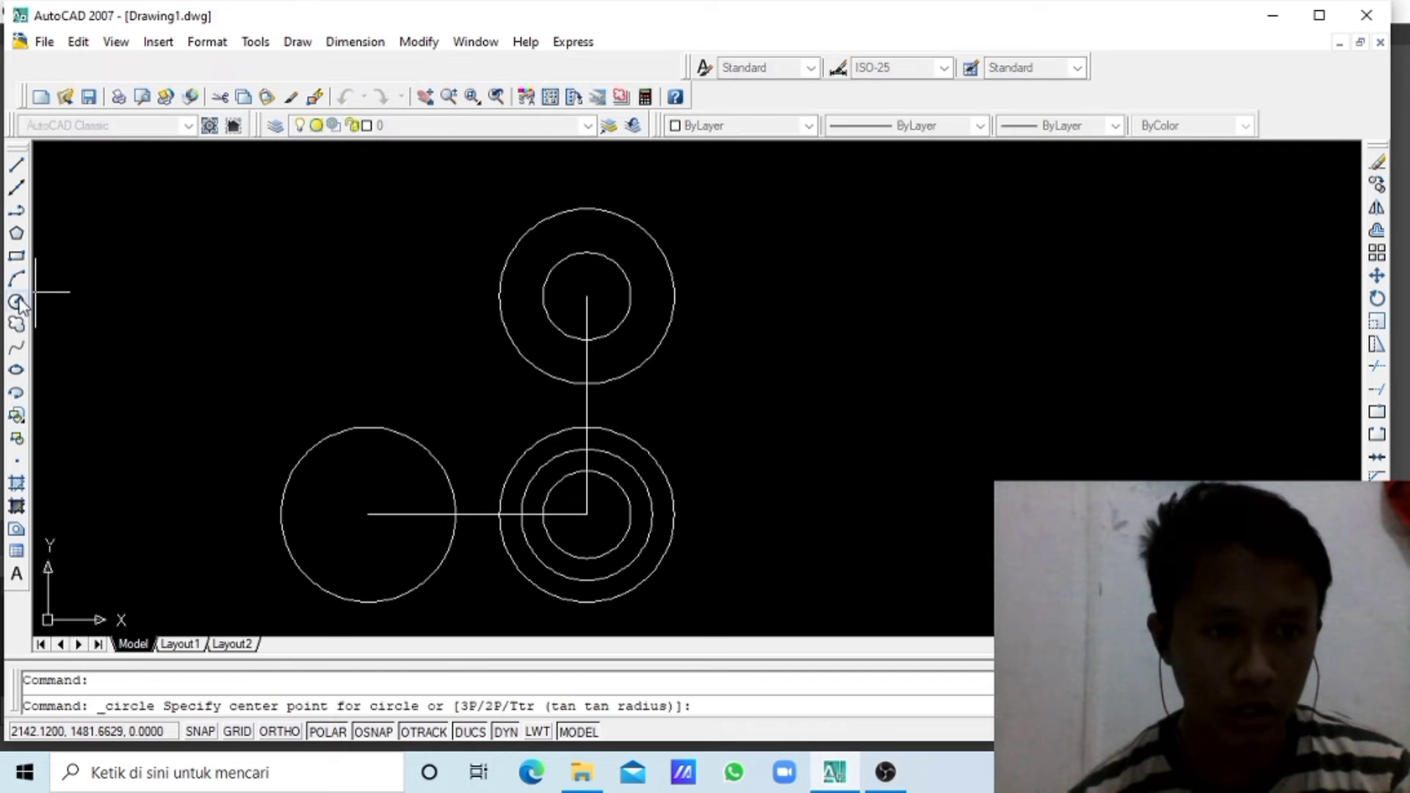
{"action": "left_click", "coordinate": [368, 517]}
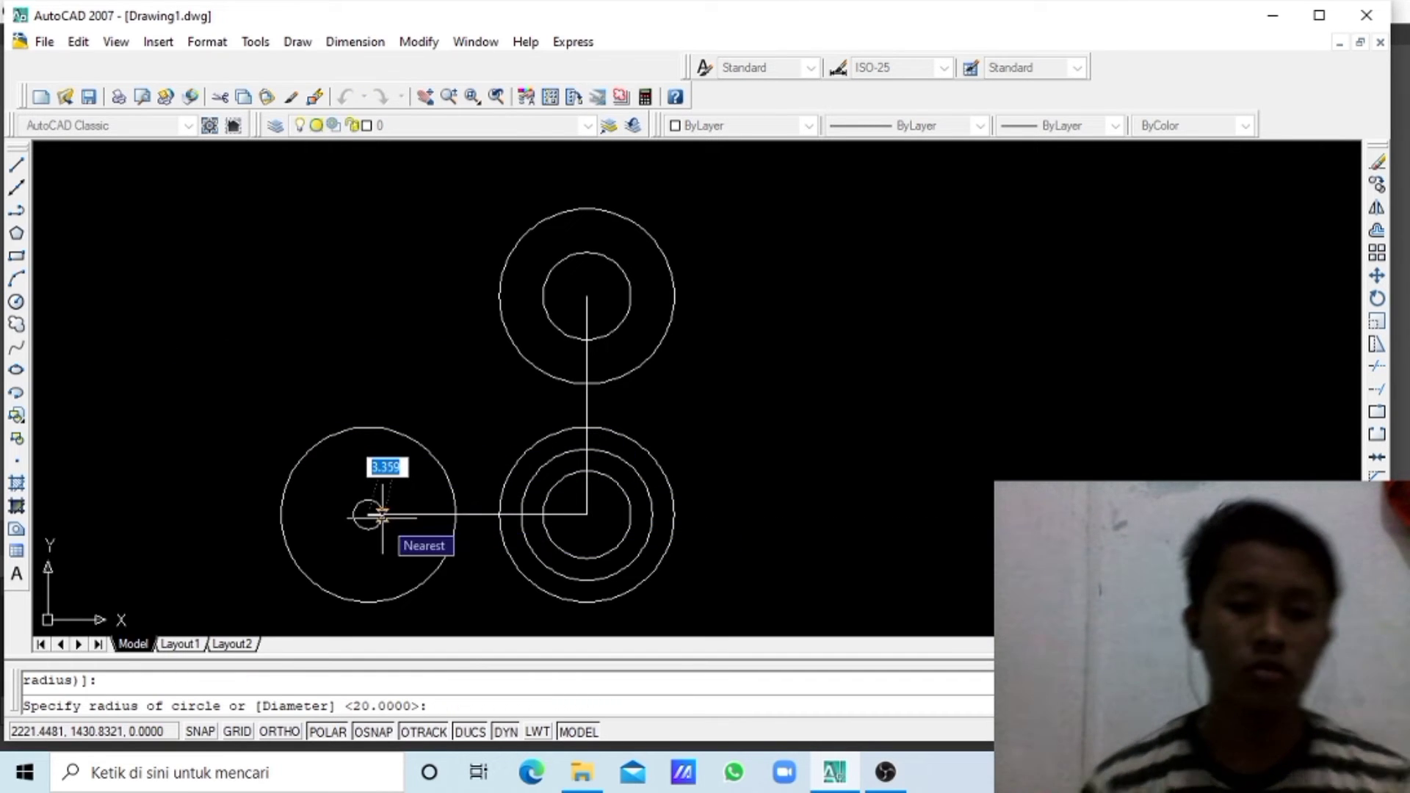
{"action": "type", "text": "10"}
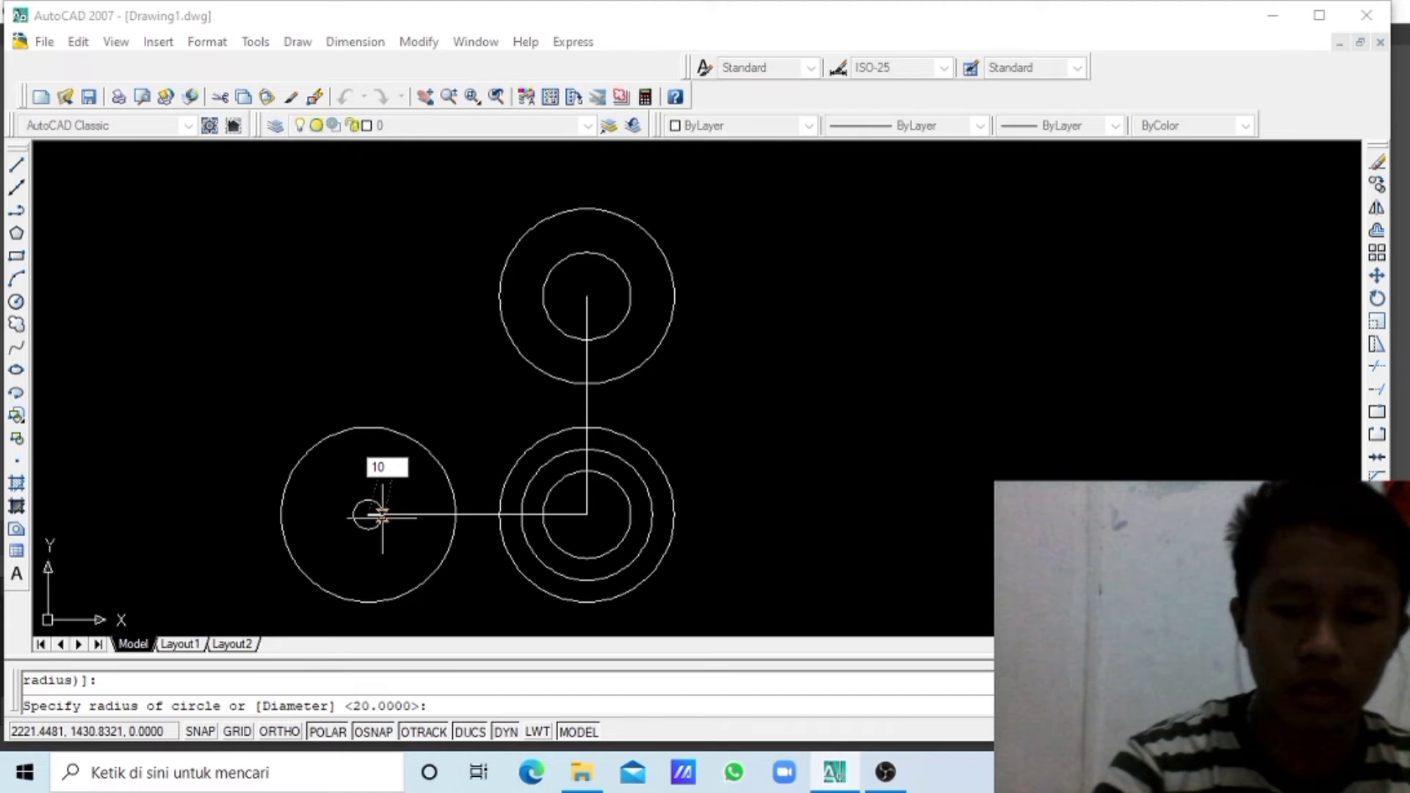
{"action": "key", "text": "Return"}
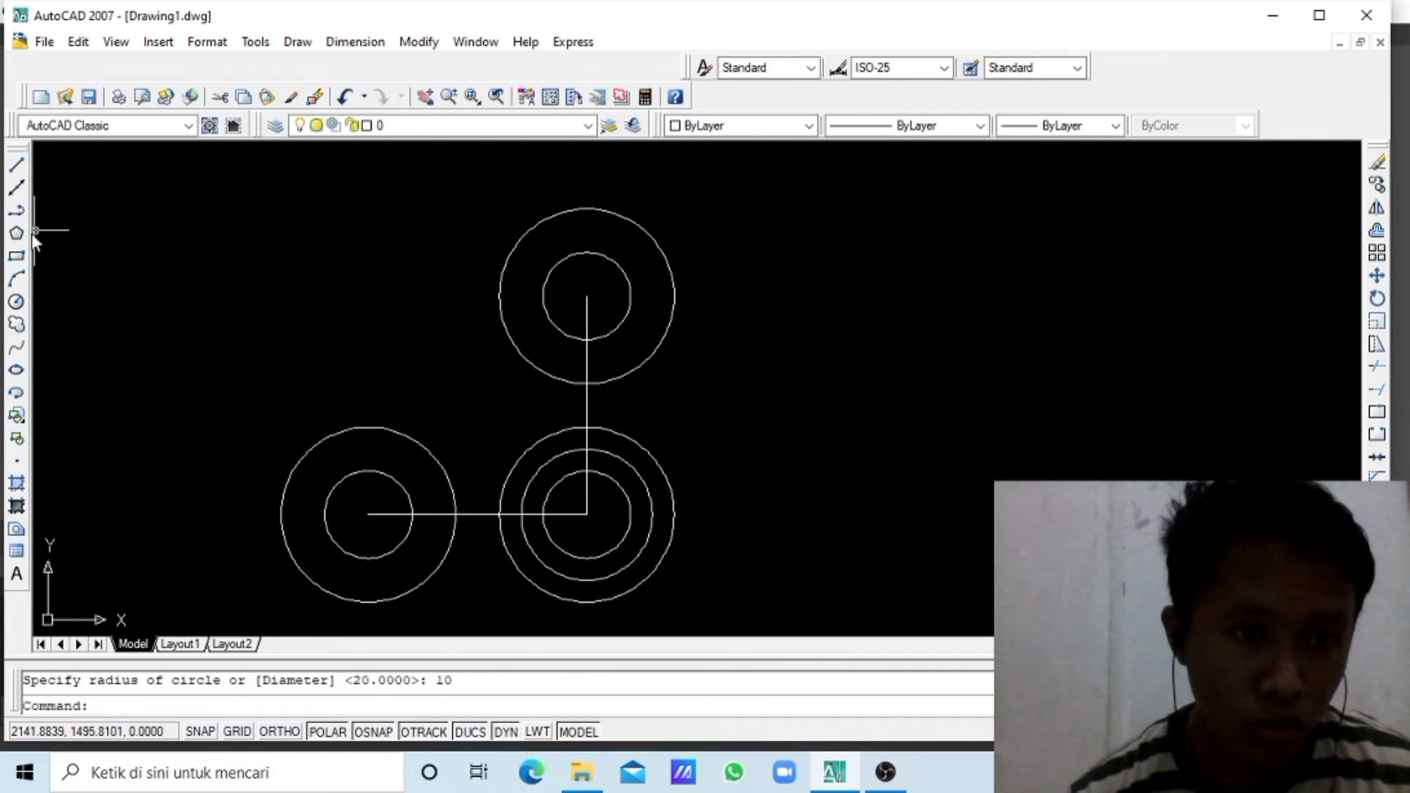
- Draw a radius-40 circle centred in the upper-left area of the drawing
{"action": "left_click", "coordinate": [15, 302]}
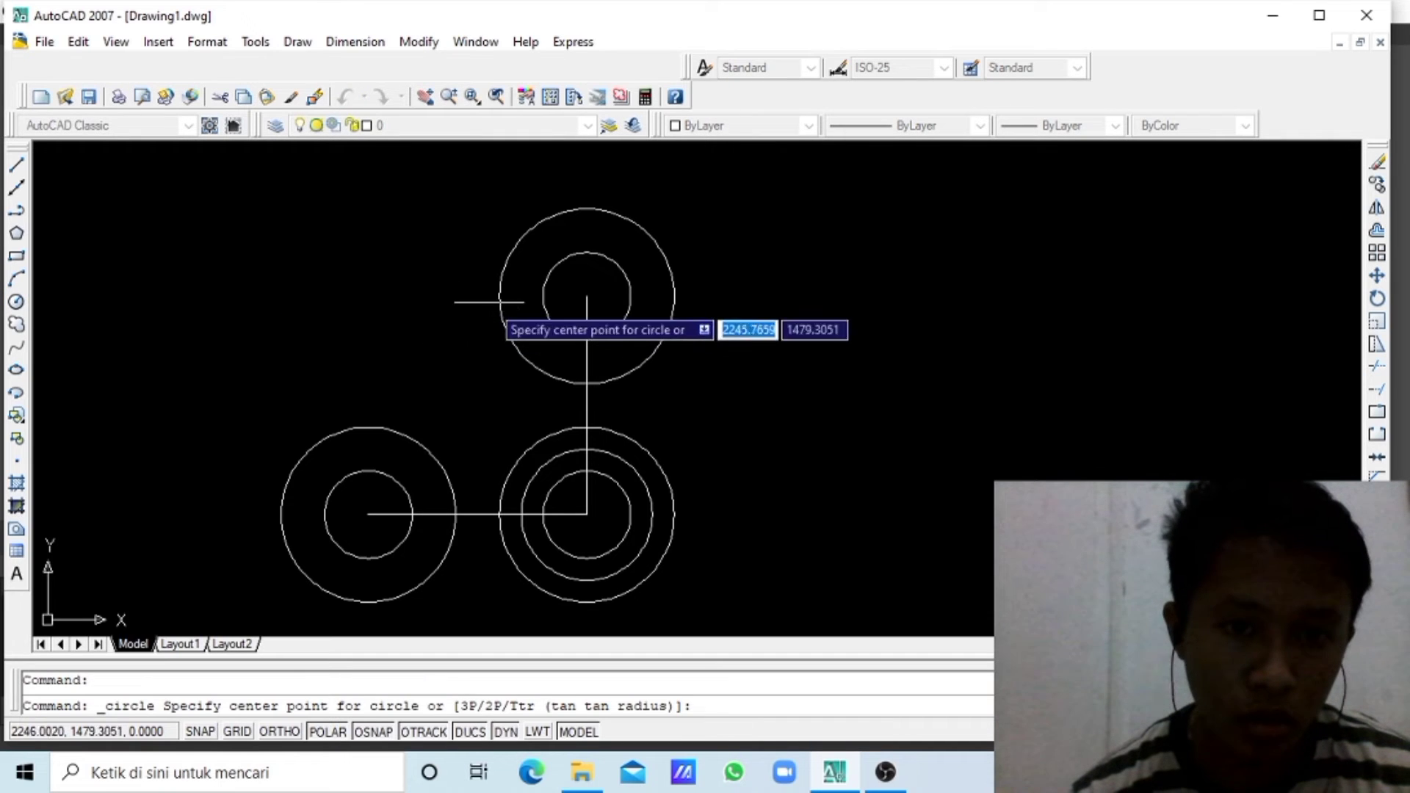
{"action": "left_click", "coordinate": [161, 230]}
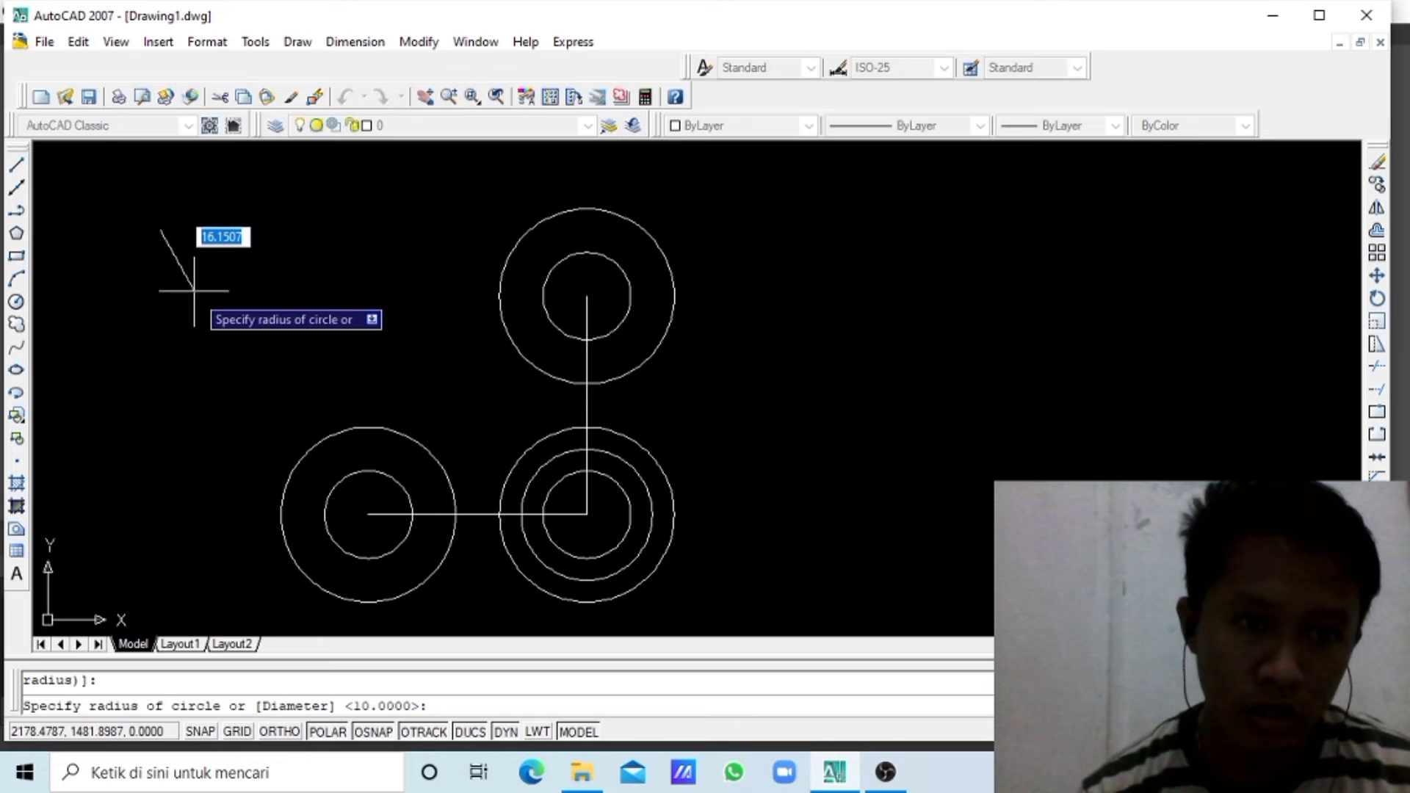
{"action": "type", "text": "40"}
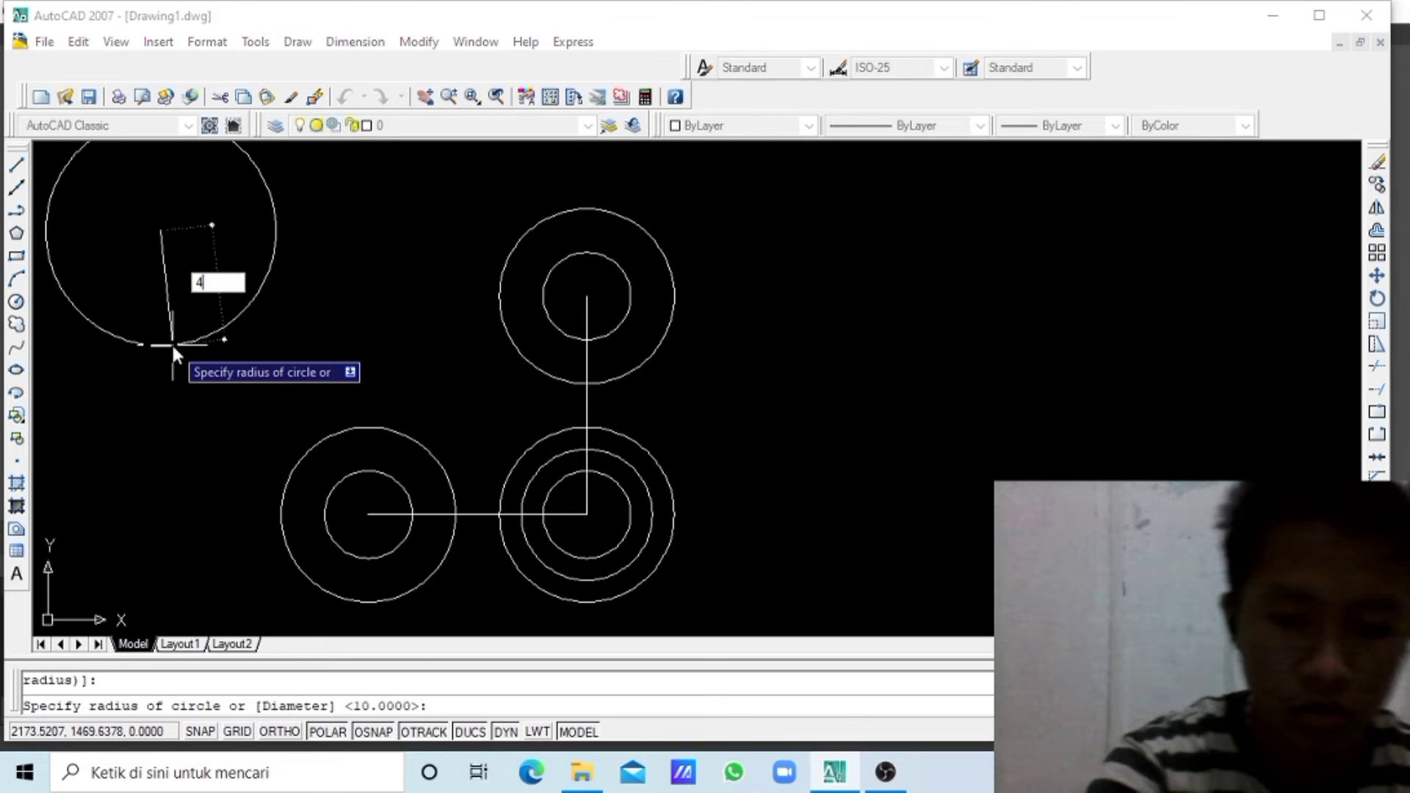
{"action": "key", "text": "Return"}
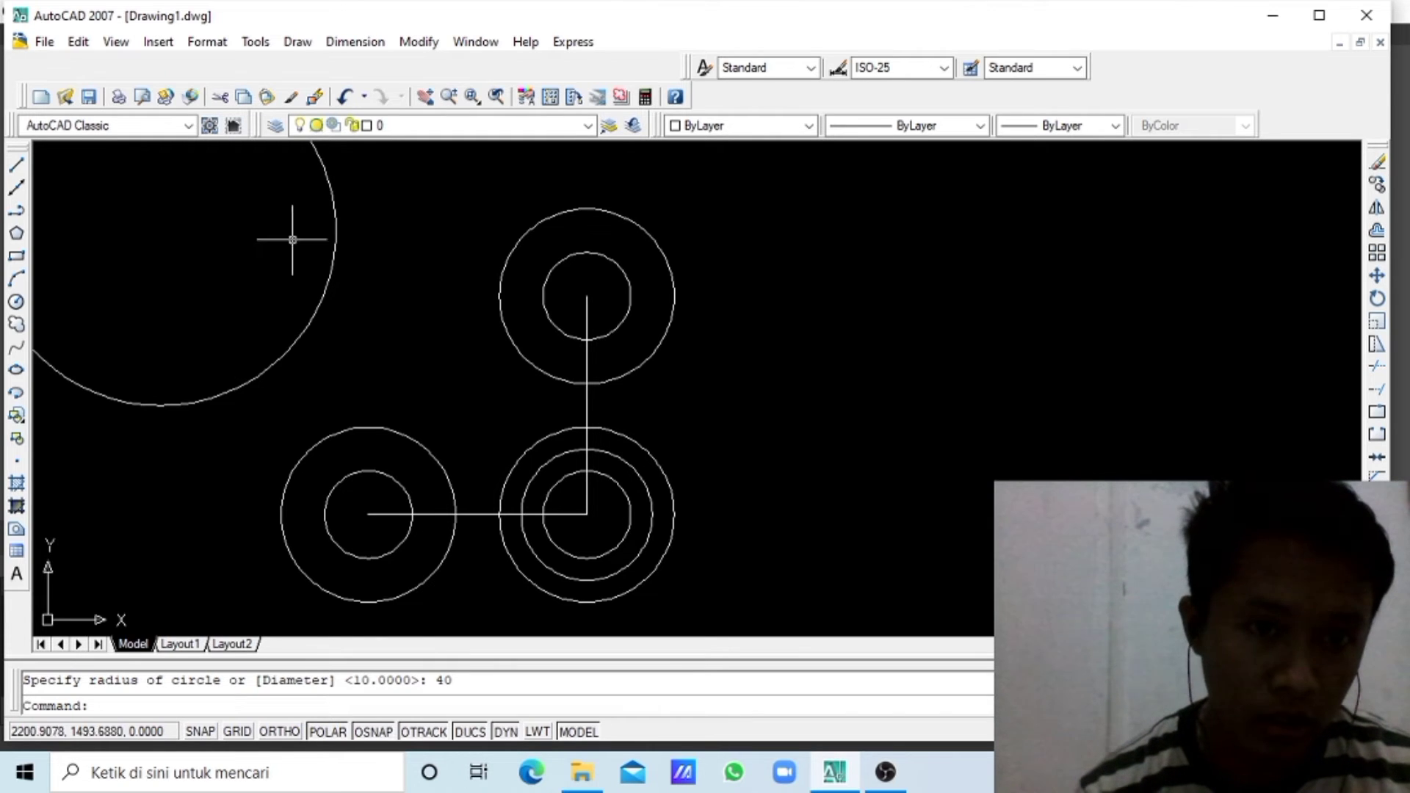
- Move the radius-40 circle by its centre against the neighbouring circle groups
{"action": "left_click", "coordinate": [302, 319]}
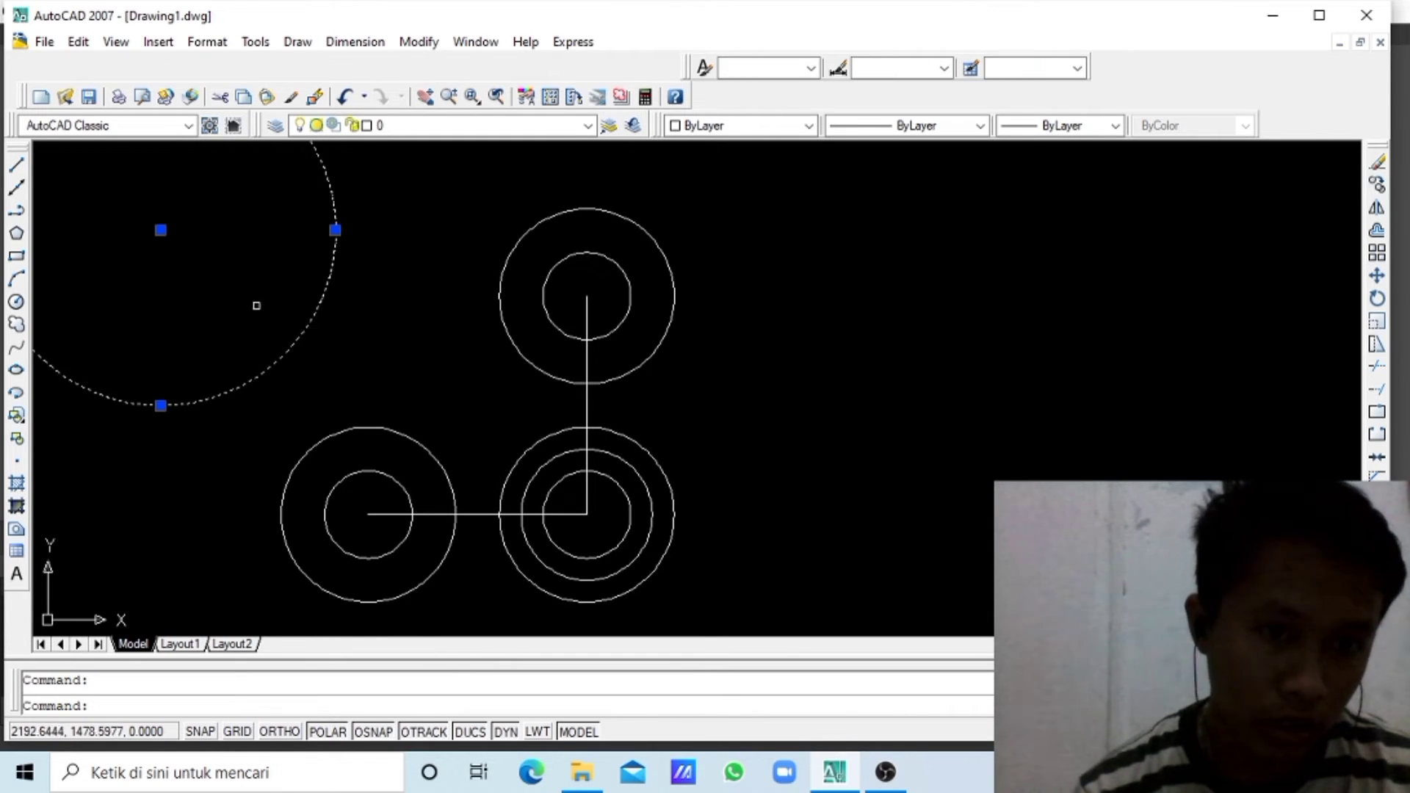
{"action": "left_click", "coordinate": [160, 230]}
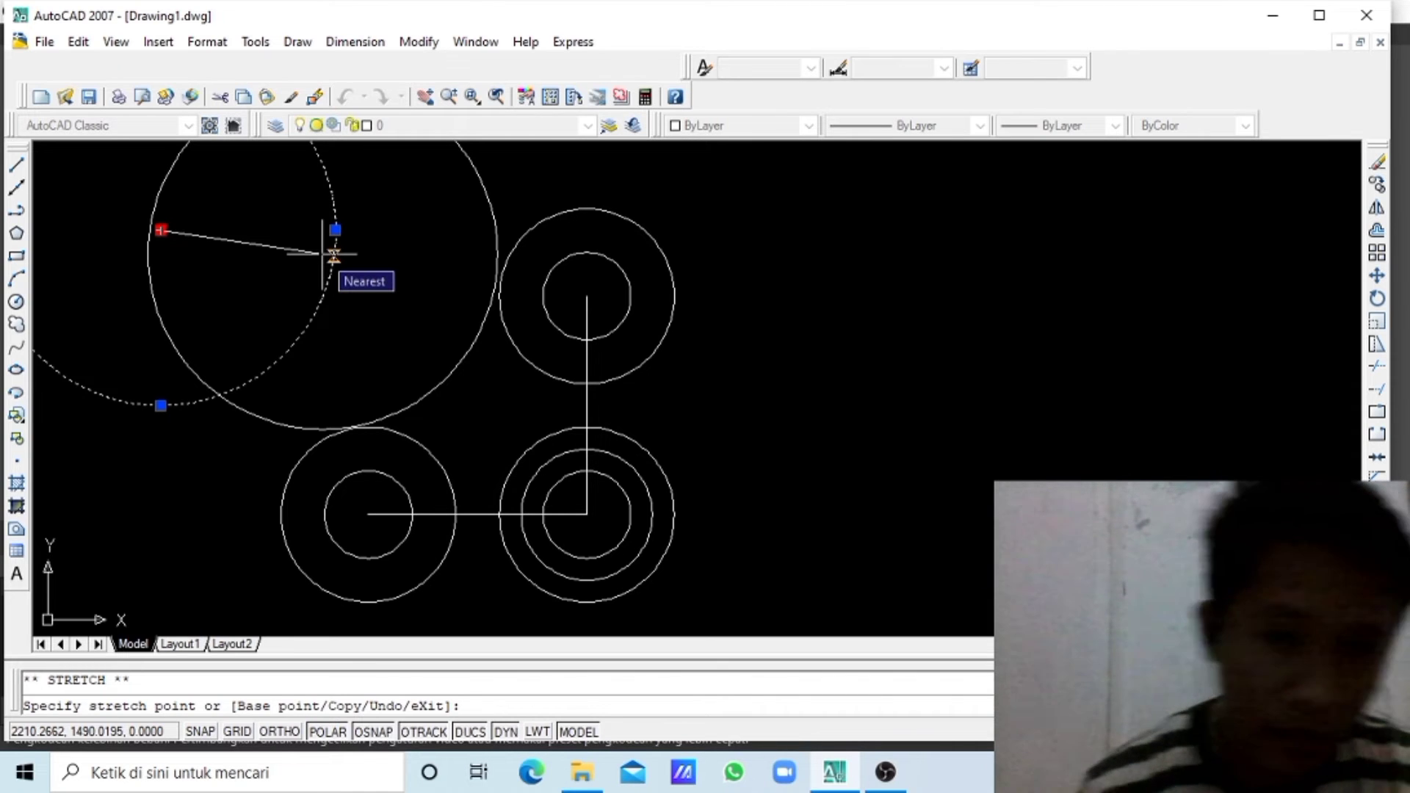
{"action": "scroll", "coordinate": [323, 253], "scroll_direction": "up", "scroll_amount": 1}
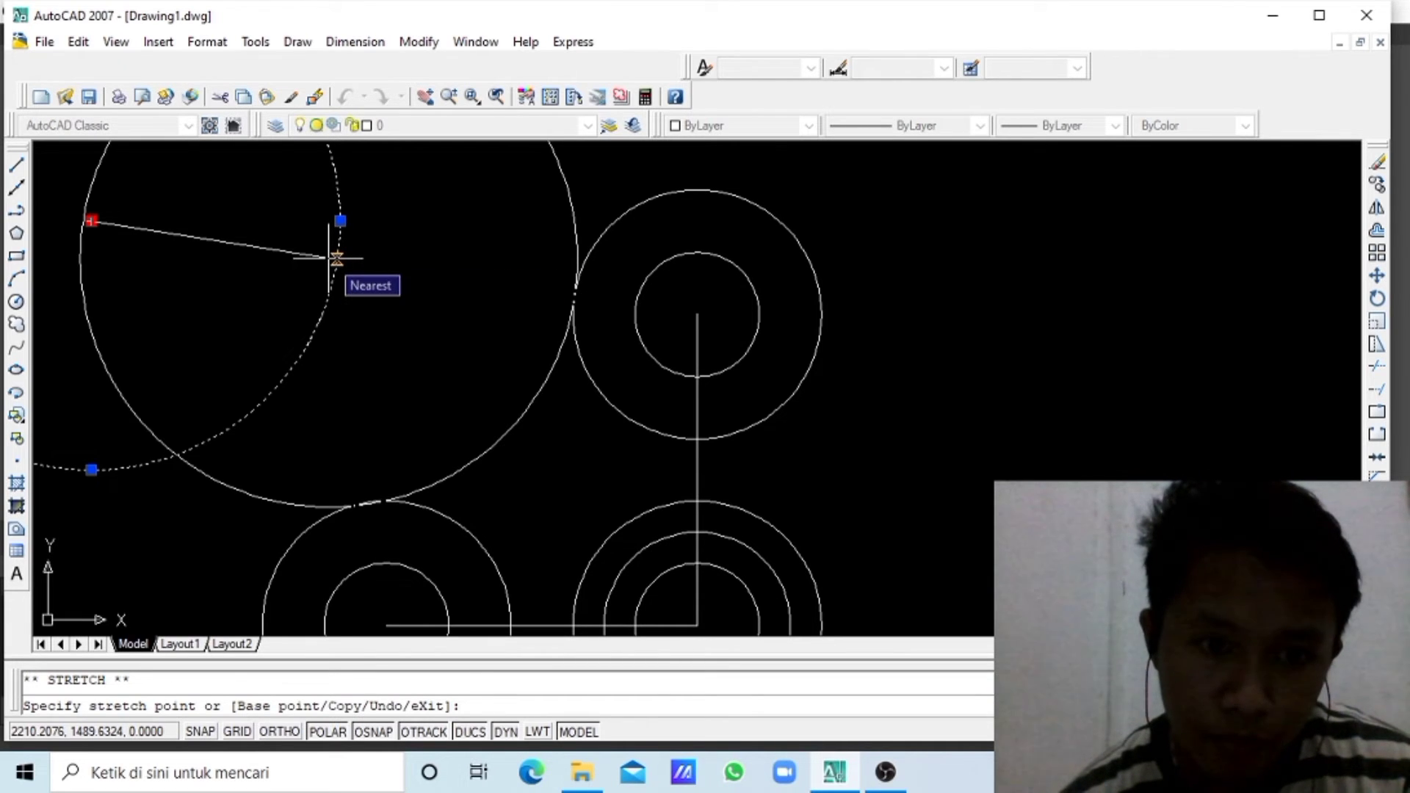
{"action": "left_click", "coordinate": [328, 257]}
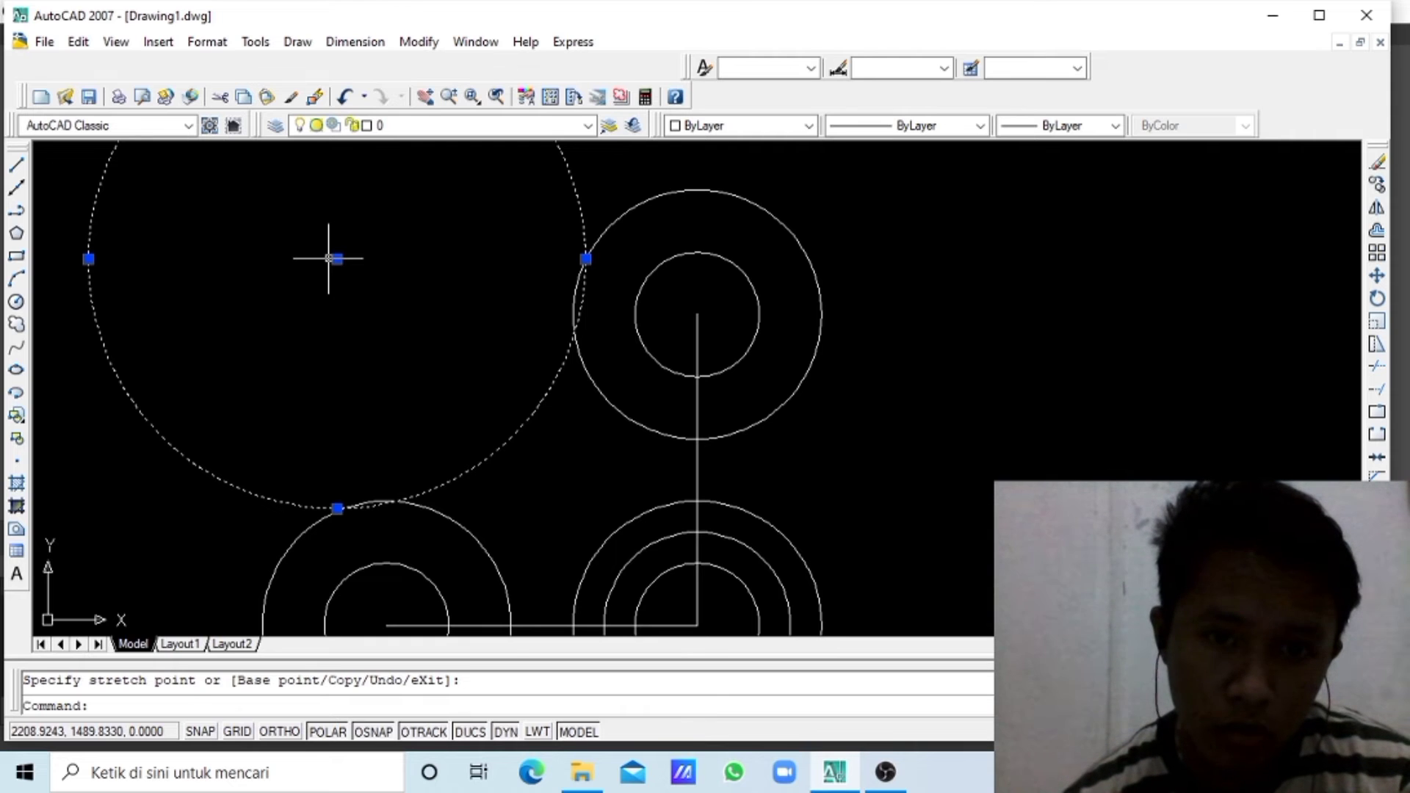
{"action": "key", "text": "Escape"}
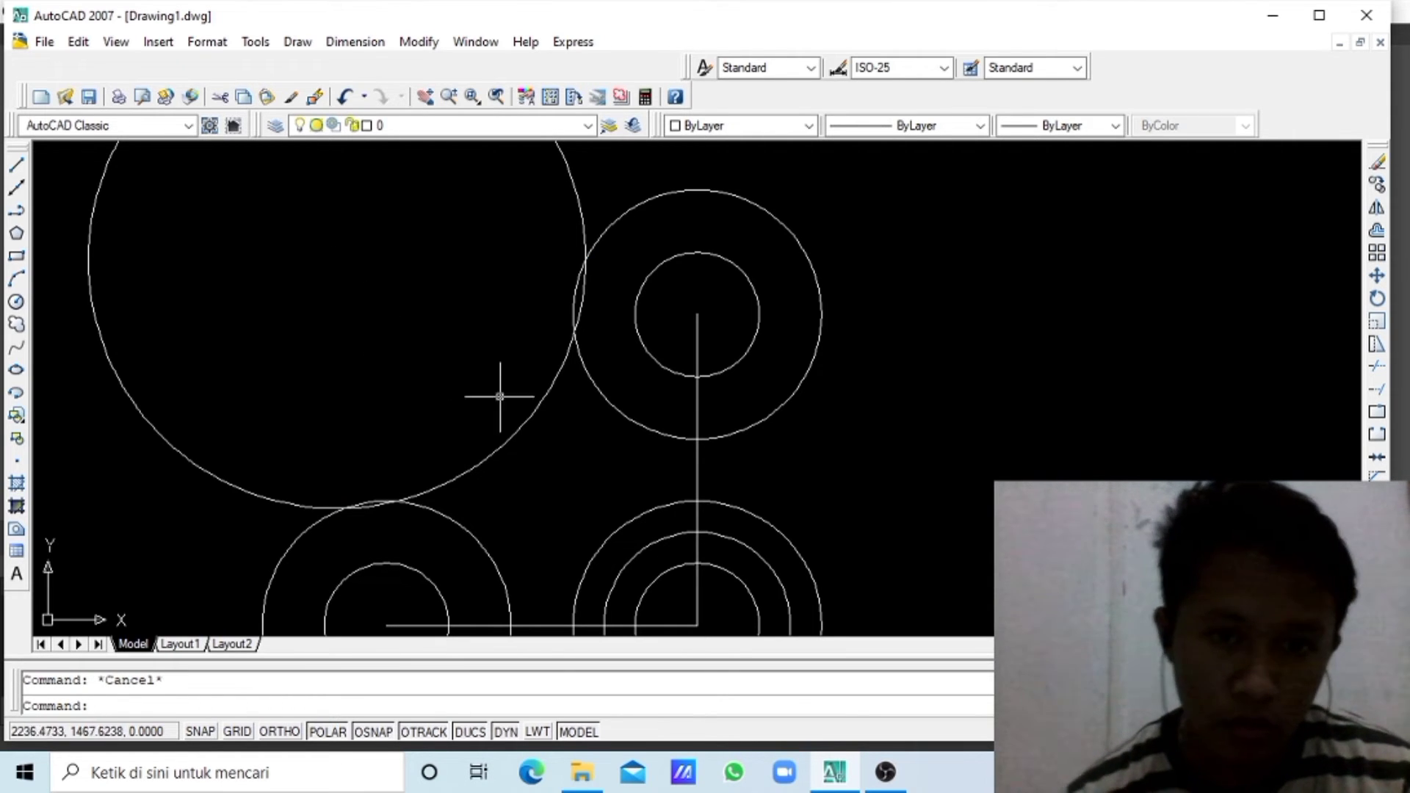
- Nudge the large circle slightly left so it touches both circle pairs
{"action": "left_click", "coordinate": [528, 413]}
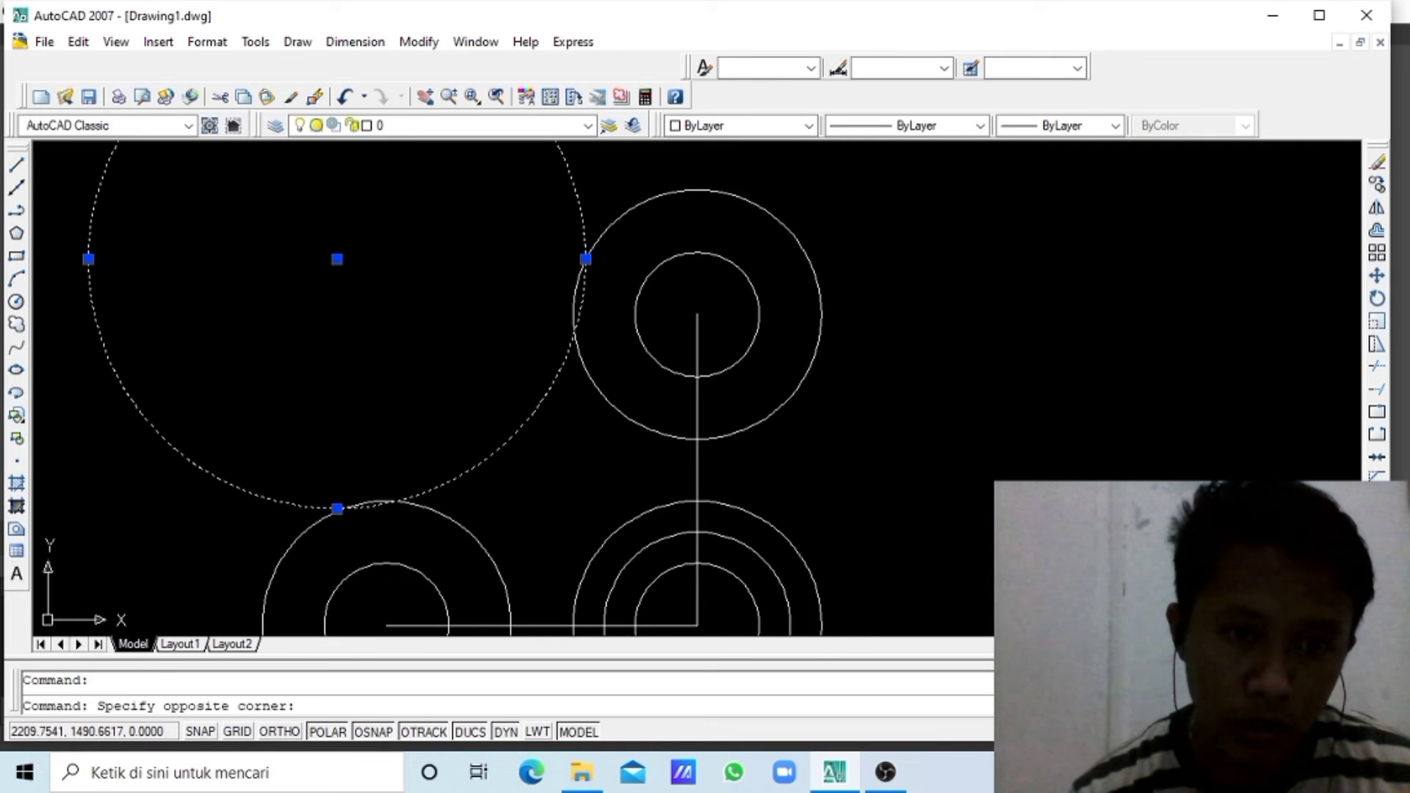
{"action": "left_click", "coordinate": [344, 268]}
{"action": "left_click", "coordinate": [337, 259]}
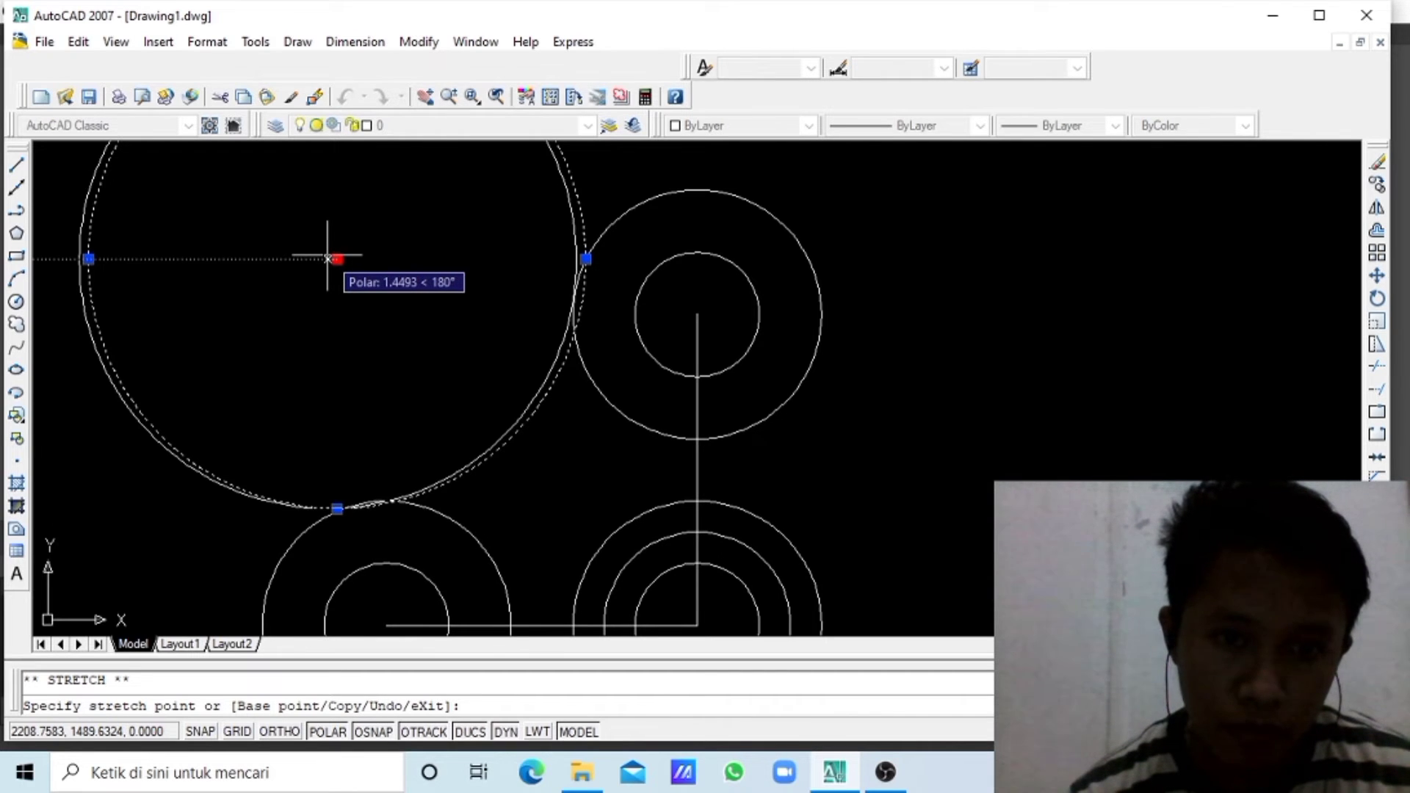
{"action": "left_click", "coordinate": [328, 259]}
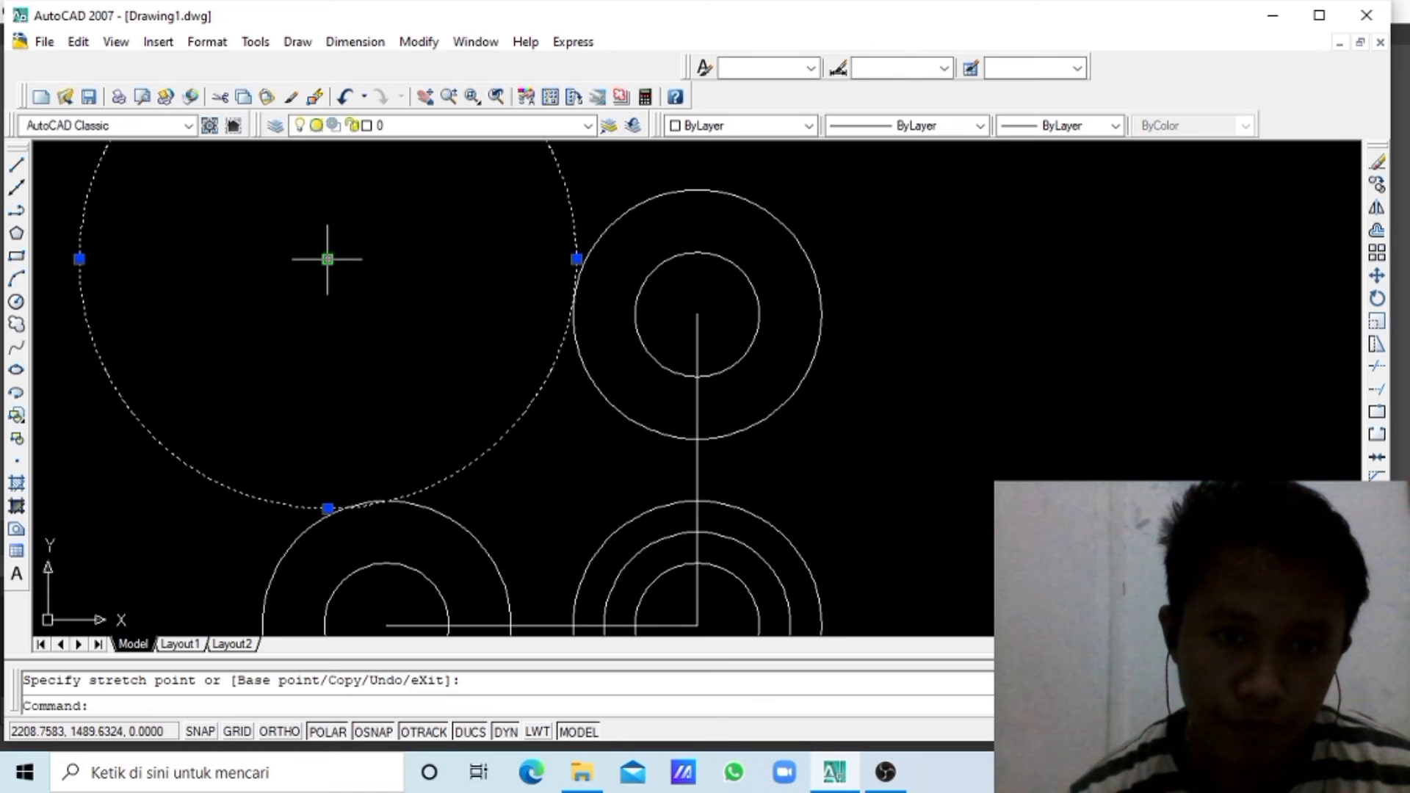
{"action": "key", "text": "Escape"}
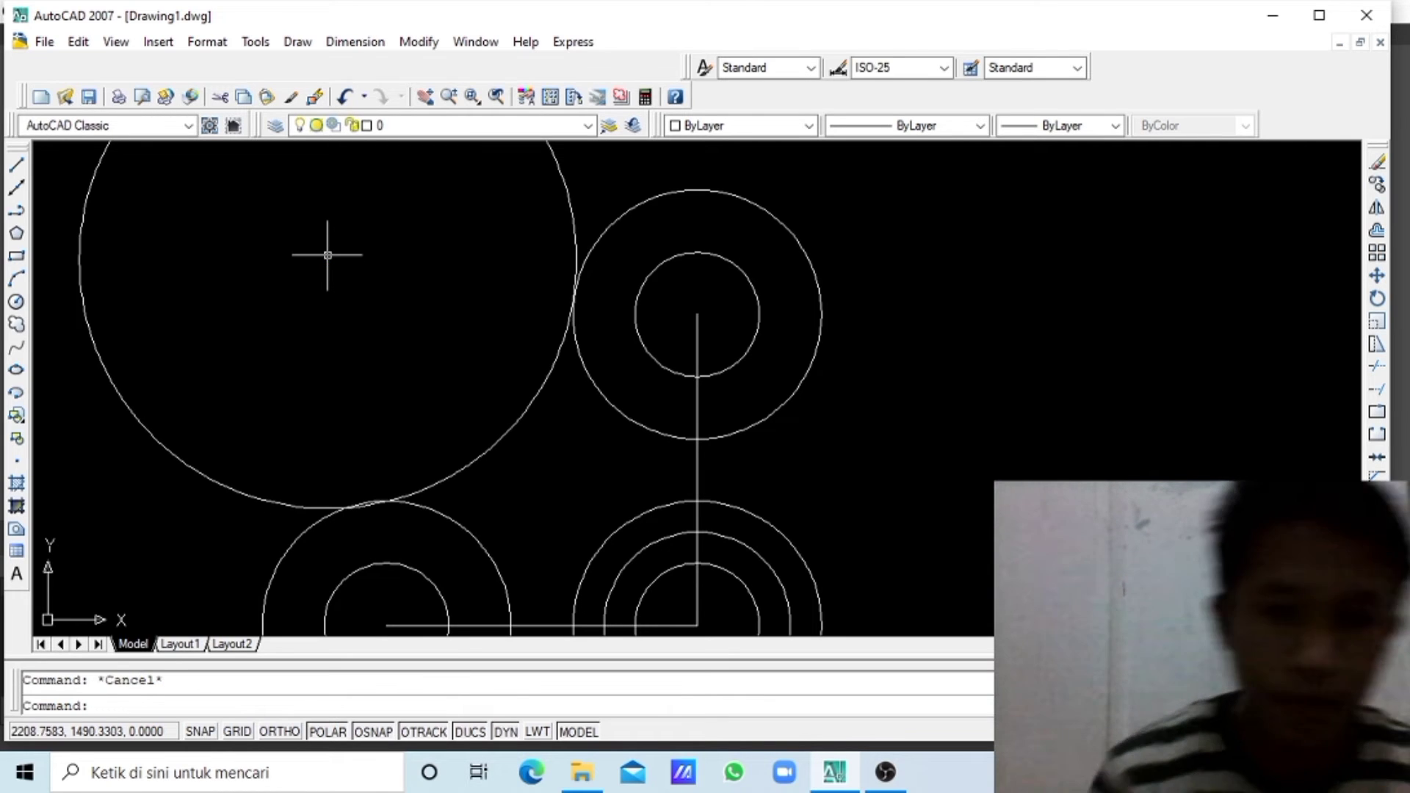
{"action": "scroll", "coordinate": [323, 254], "scroll_direction": "down", "scroll_amount": 8}
{"action": "scroll", "coordinate": [316, 257], "scroll_direction": "up", "scroll_amount": 3}
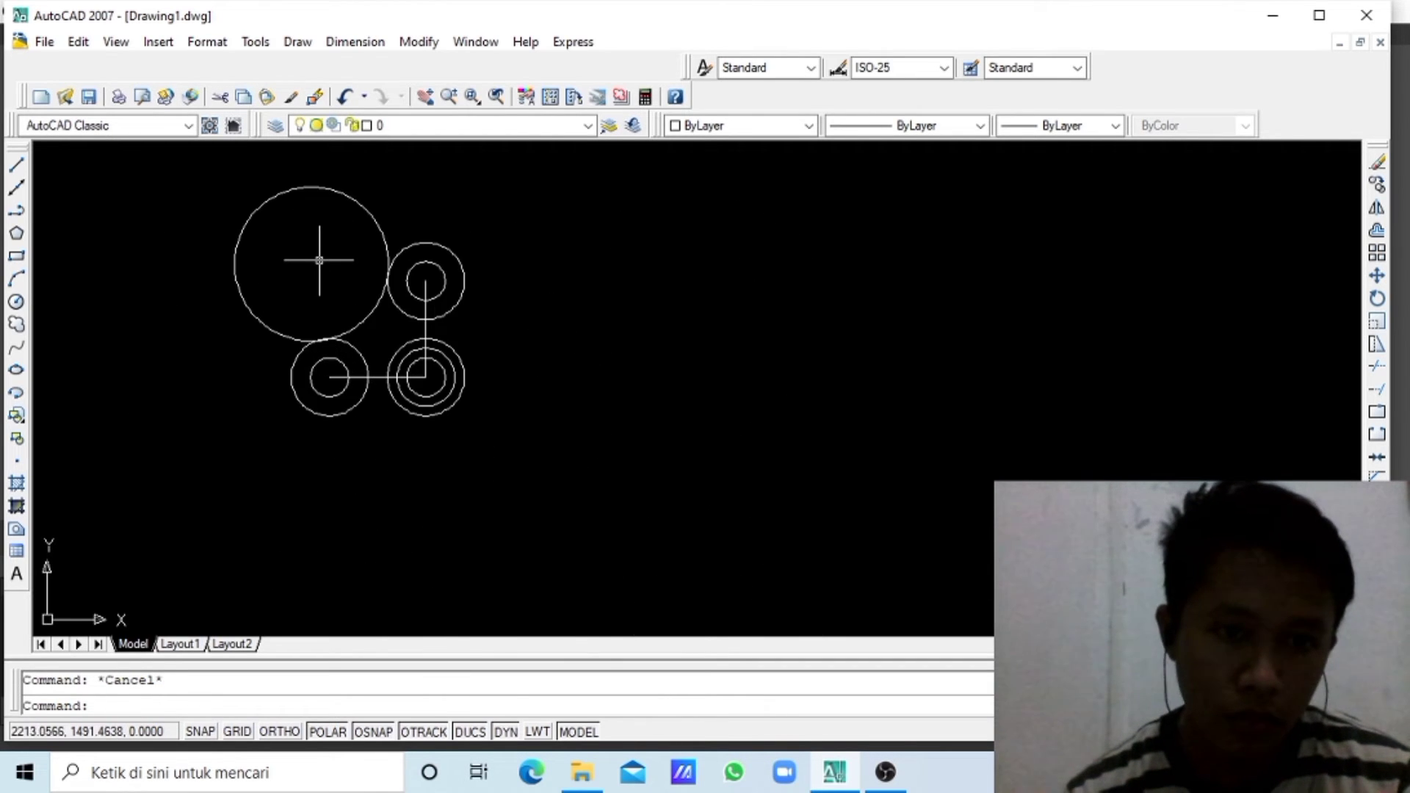
- Draw a slanted line from under the lower-left circle to the lower-right outer circle
{"action": "scroll", "coordinate": [319, 260], "scroll_direction": "up", "scroll_amount": 2}
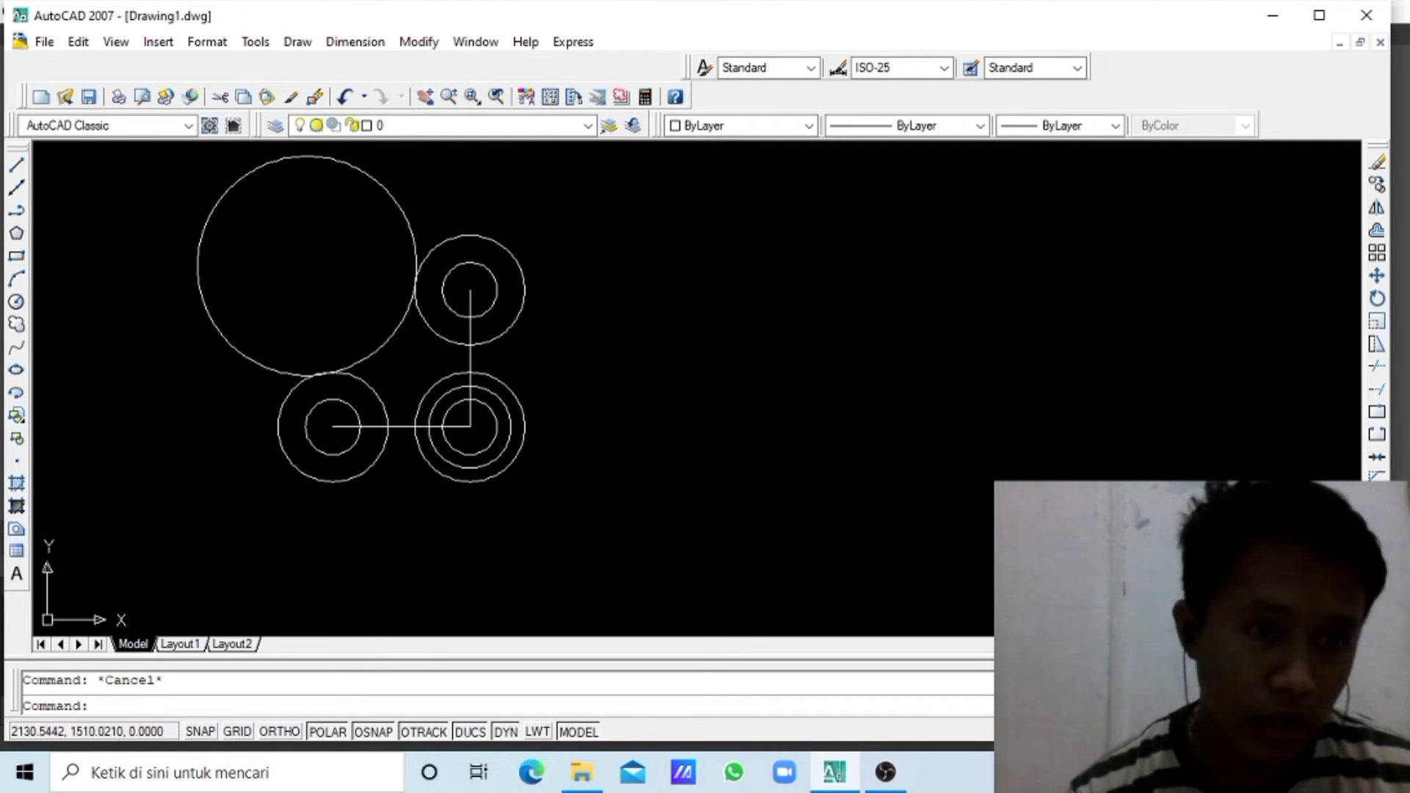
{"action": "left_click", "coordinate": [16, 167]}
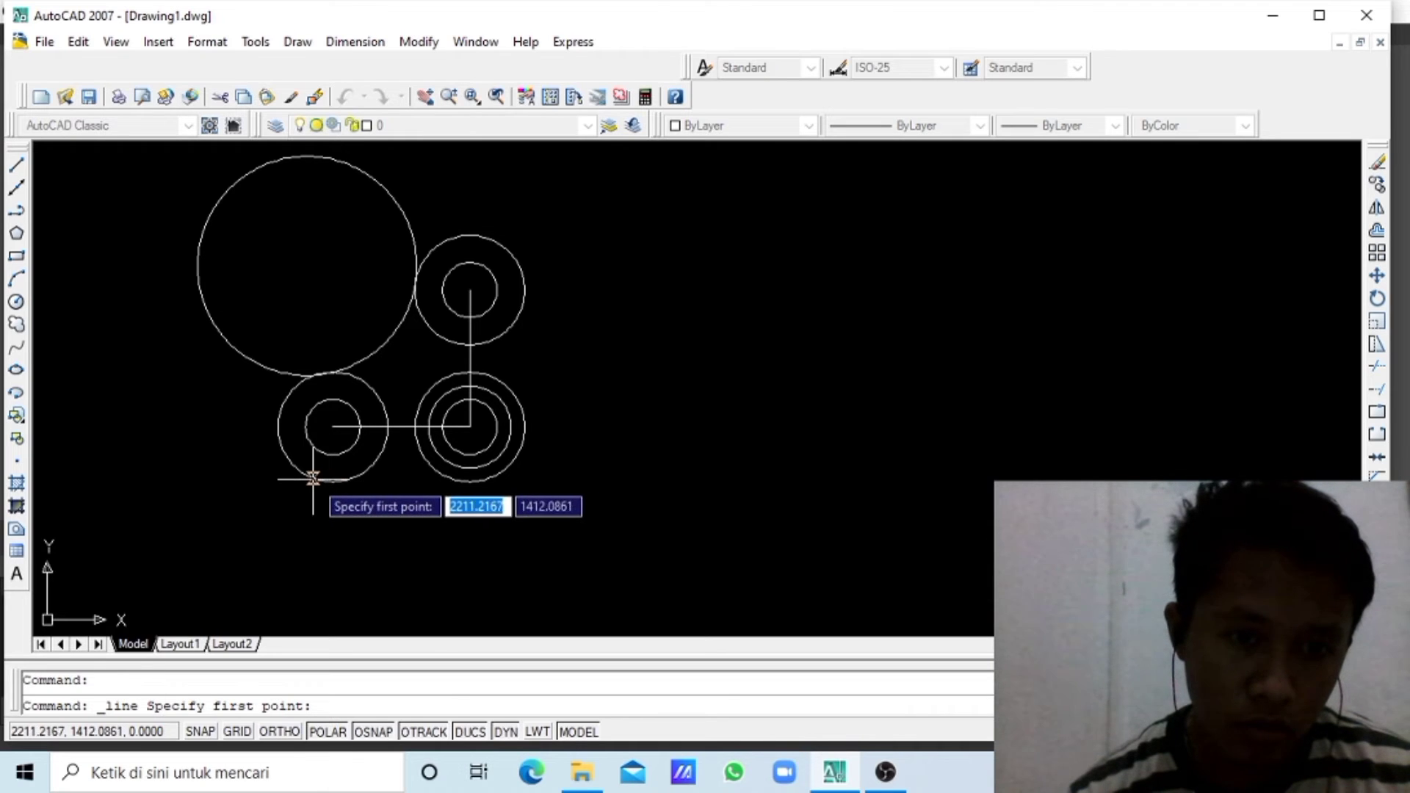
{"action": "scroll", "coordinate": [332, 483], "scroll_direction": "up", "scroll_amount": 1}
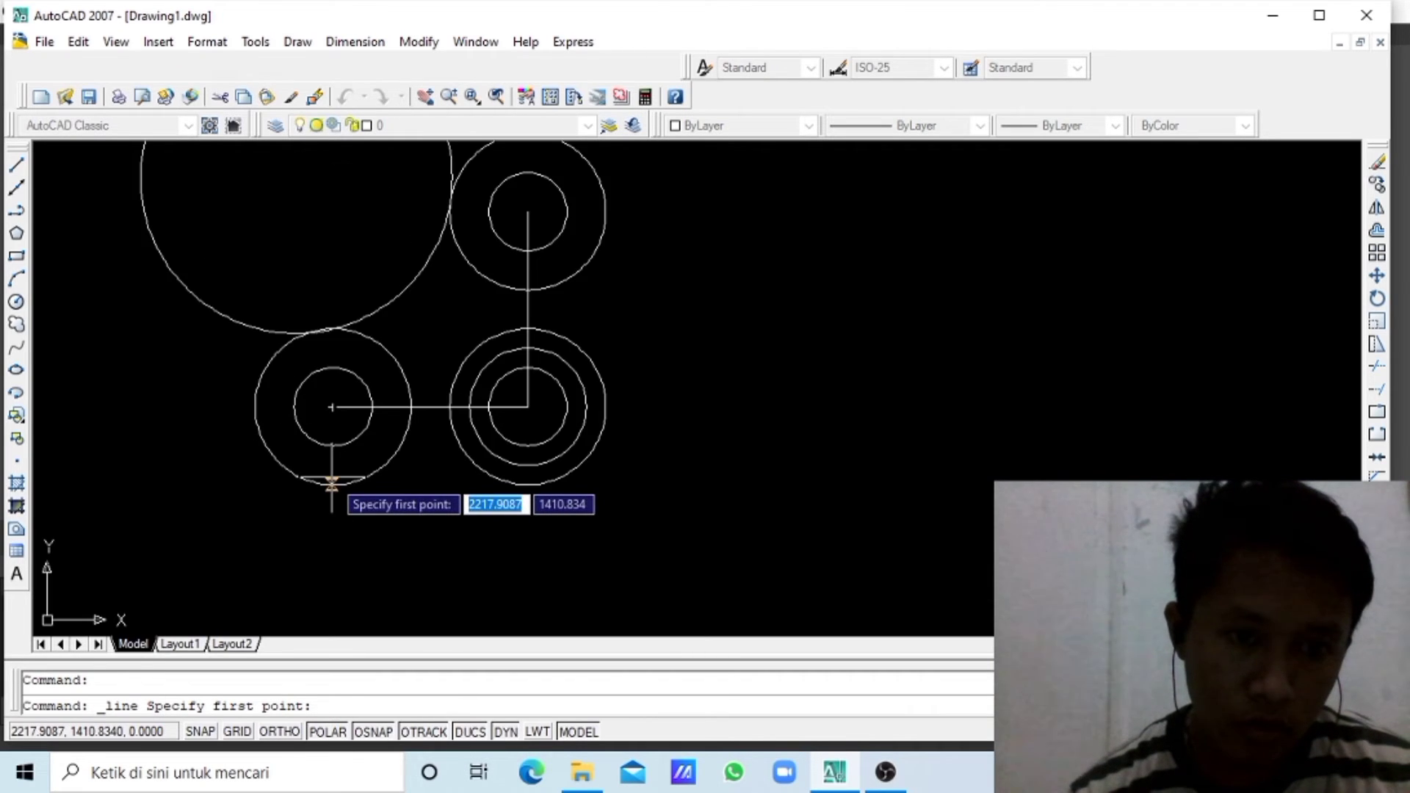
{"action": "left_click", "coordinate": [330, 484]}
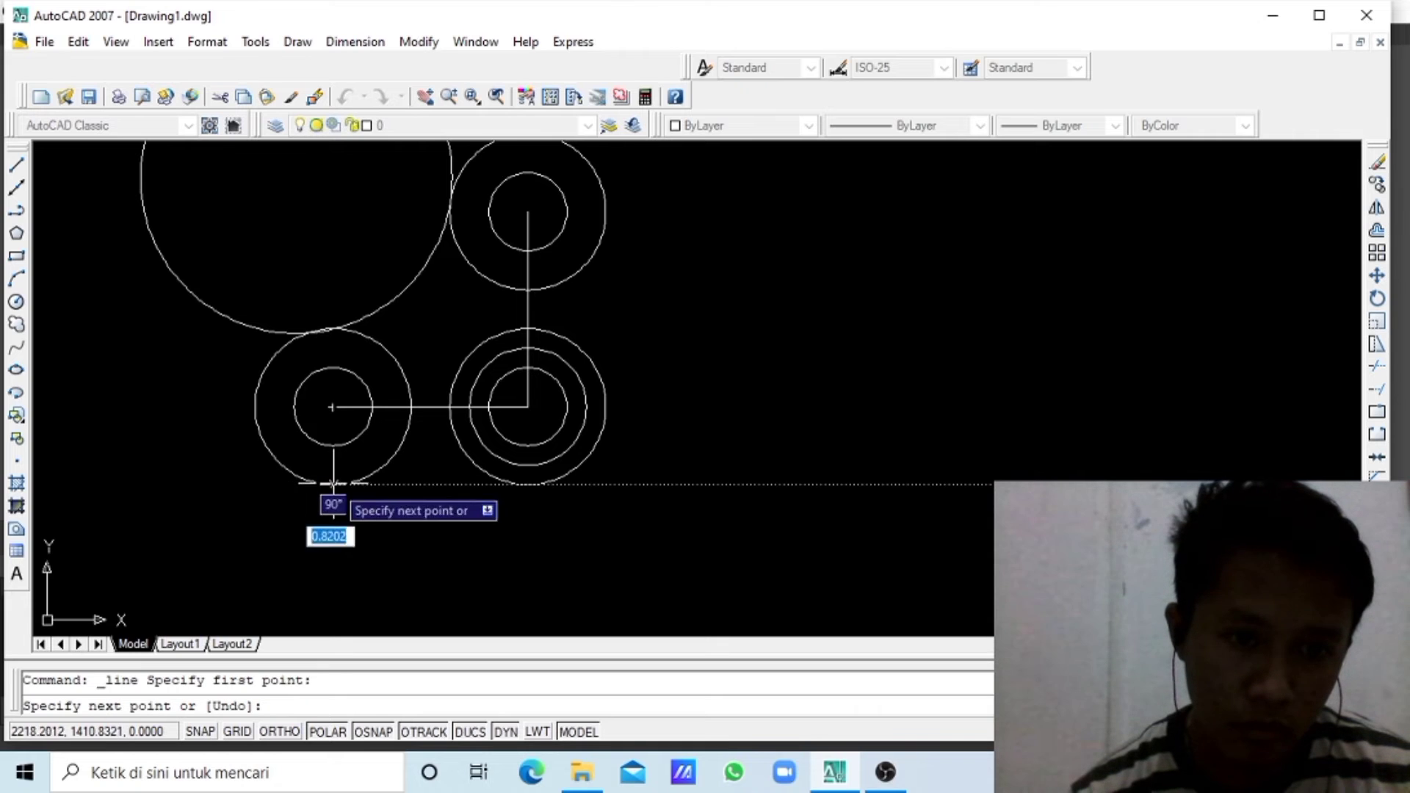
{"action": "left_click", "coordinate": [527, 467]}
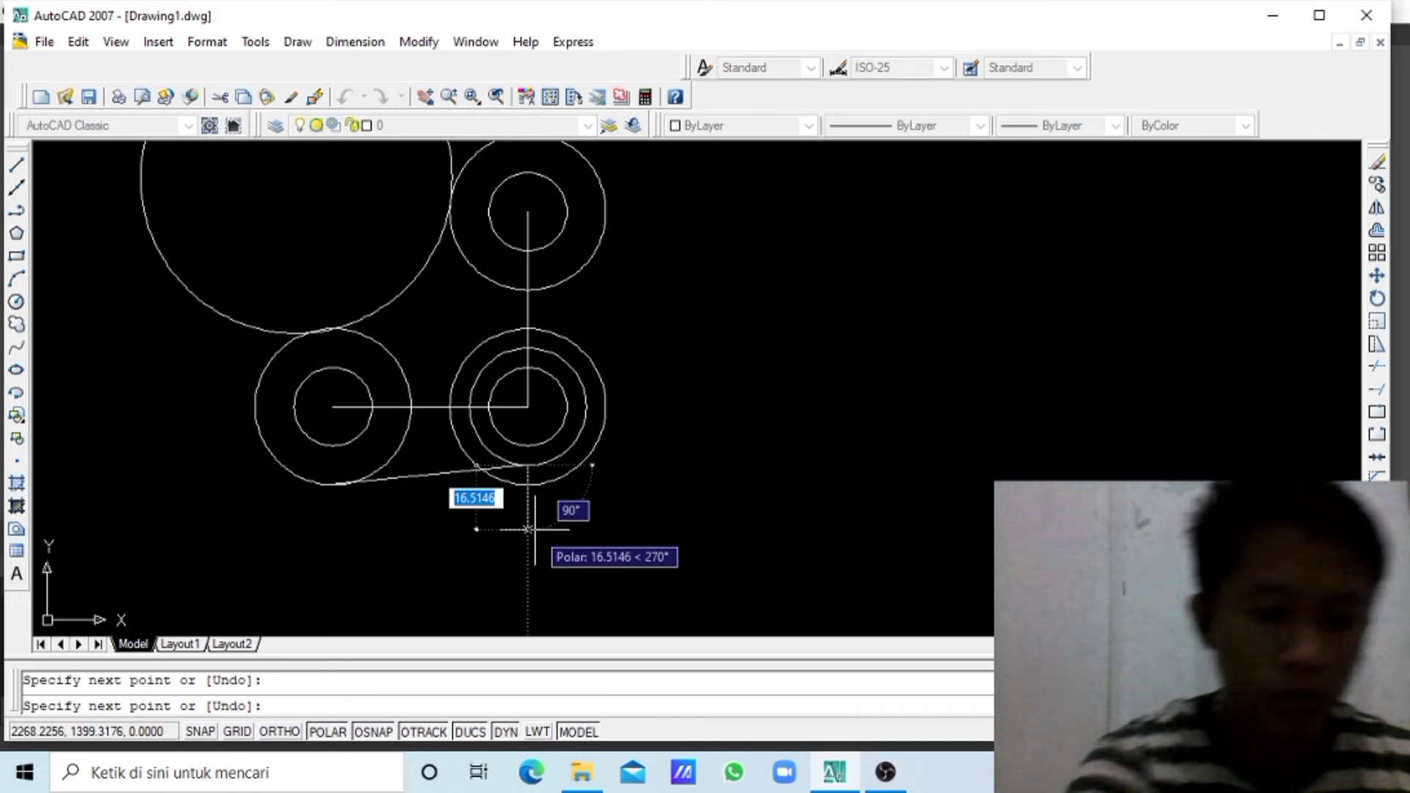
{"action": "key", "text": "Escape"}
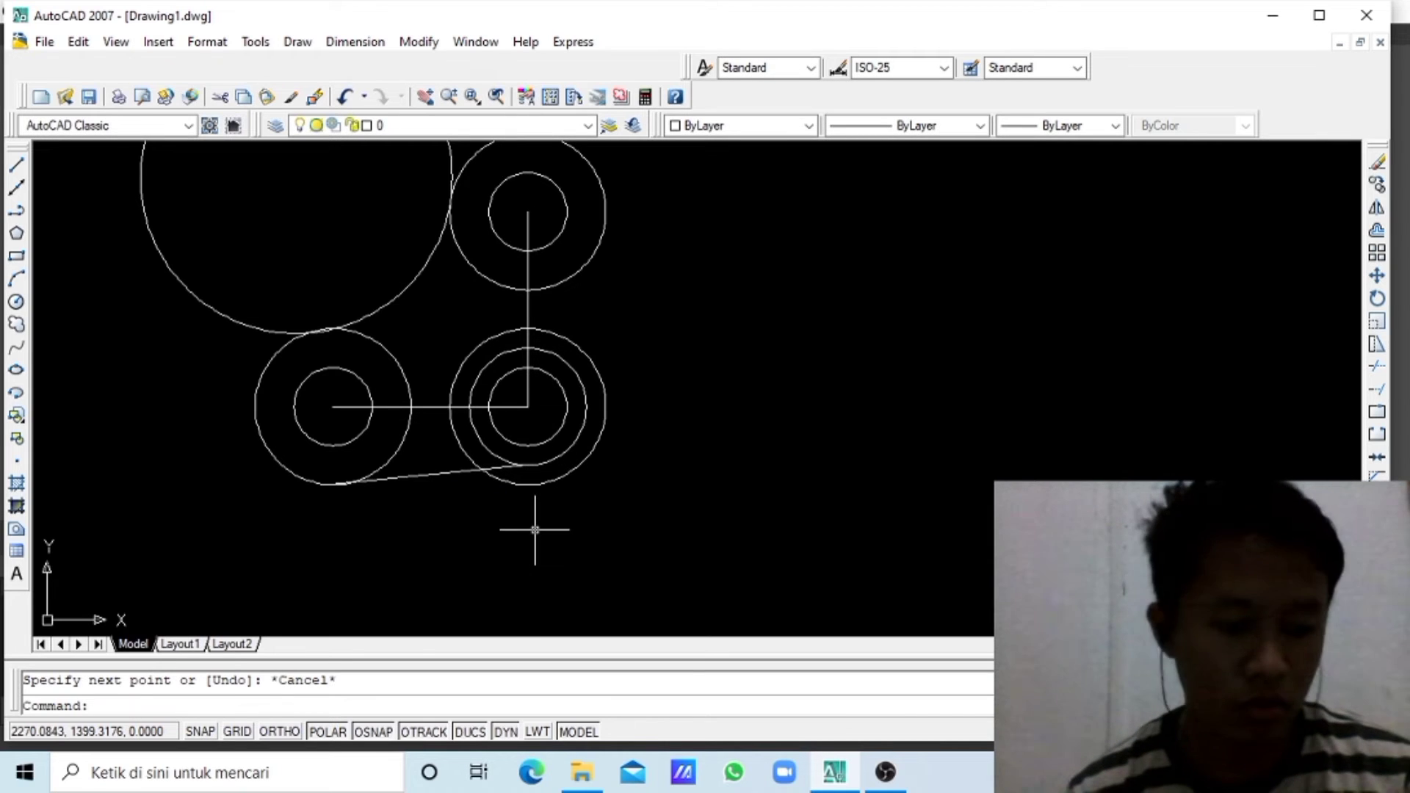
{"action": "left_click", "coordinate": [438, 477]}
- Cut the slanted line and pan the view onto the lower circles
{"action": "right_click", "coordinate": [436, 476]}
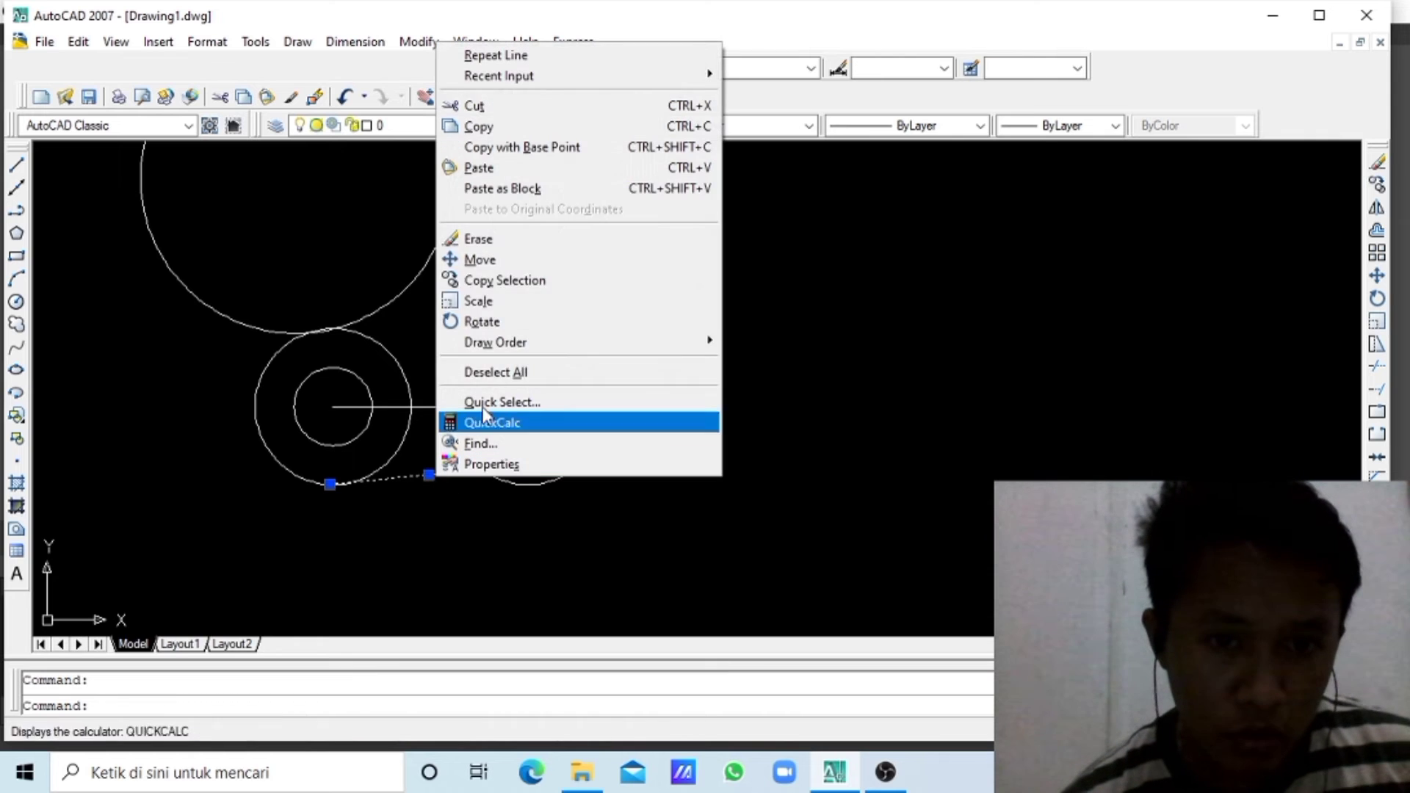
{"action": "left_click", "coordinate": [581, 104]}
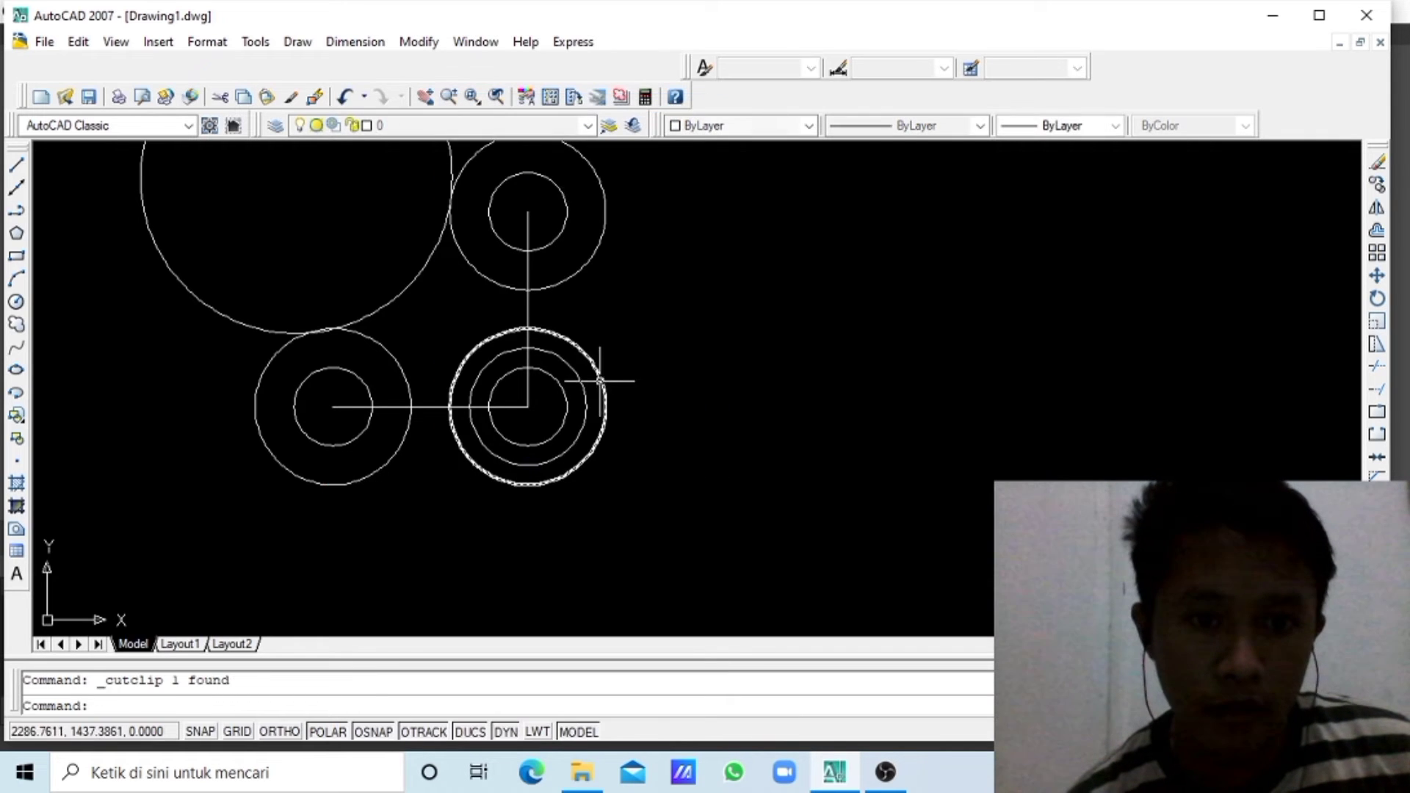
{"action": "scroll", "coordinate": [602, 376], "scroll_direction": "up", "scroll_amount": 3}
{"action": "scroll", "coordinate": [616, 372], "scroll_direction": "up", "scroll_amount": 2}
{"action": "scroll", "coordinate": [566, 258], "scroll_direction": "down", "scroll_amount": 4}
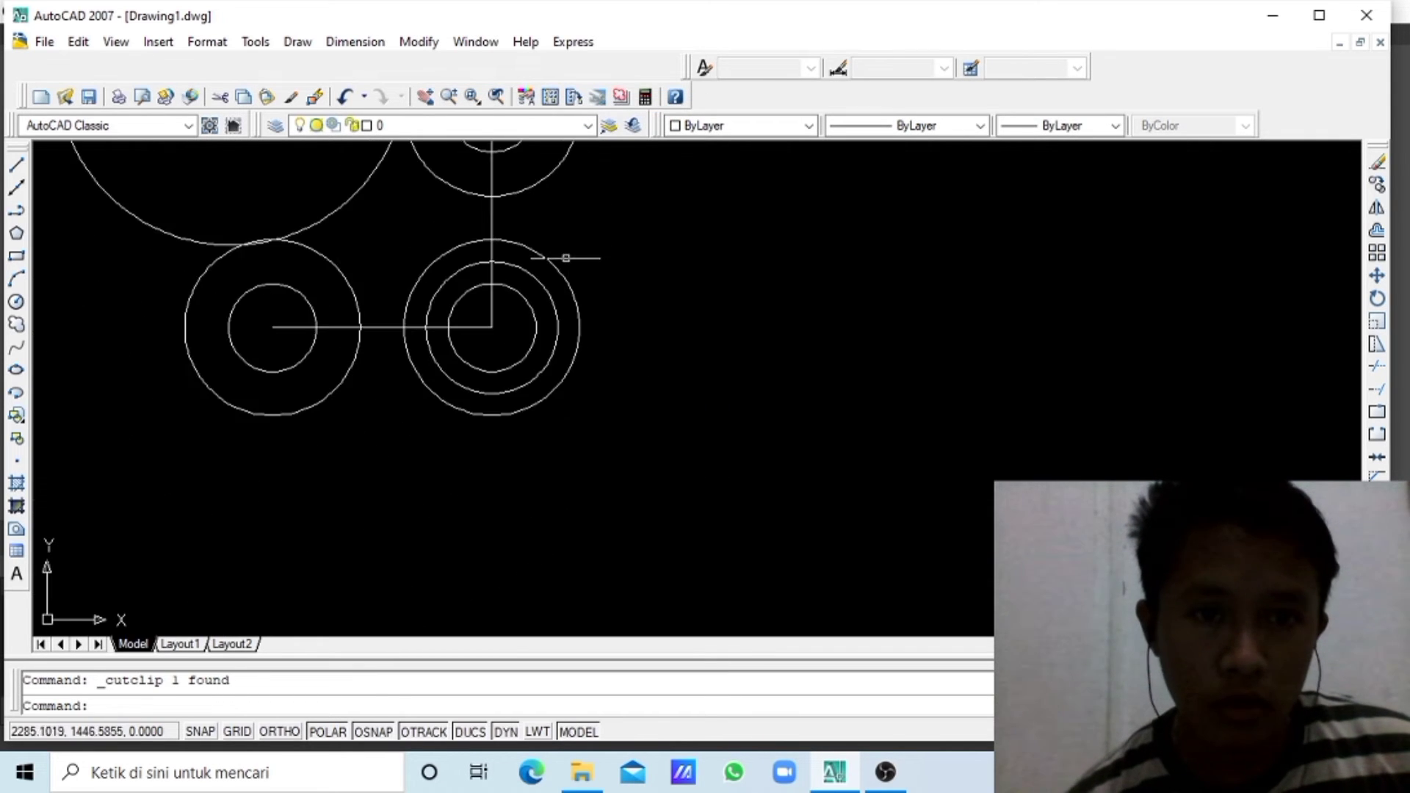
{"action": "left_click", "coordinate": [425, 97]}
{"action": "left_click_drag", "start_coordinate": [482, 252], "coordinate": [627, 274]}
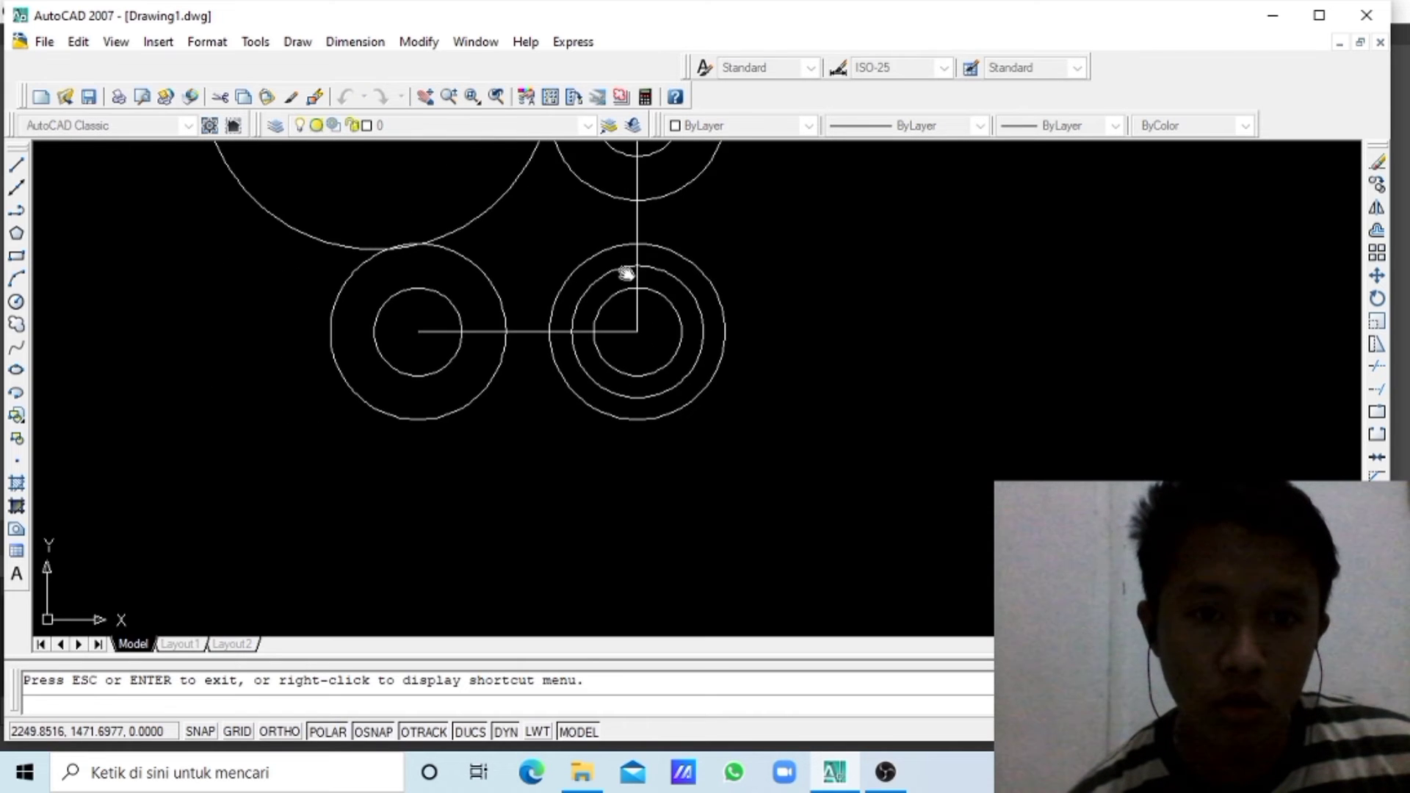
{"action": "scroll", "coordinate": [620, 341], "scroll_direction": "up", "scroll_amount": 2}
{"action": "scroll", "coordinate": [629, 339], "scroll_direction": "up", "scroll_amount": 3}
{"action": "scroll", "coordinate": [629, 339], "scroll_direction": "down", "scroll_amount": 2}
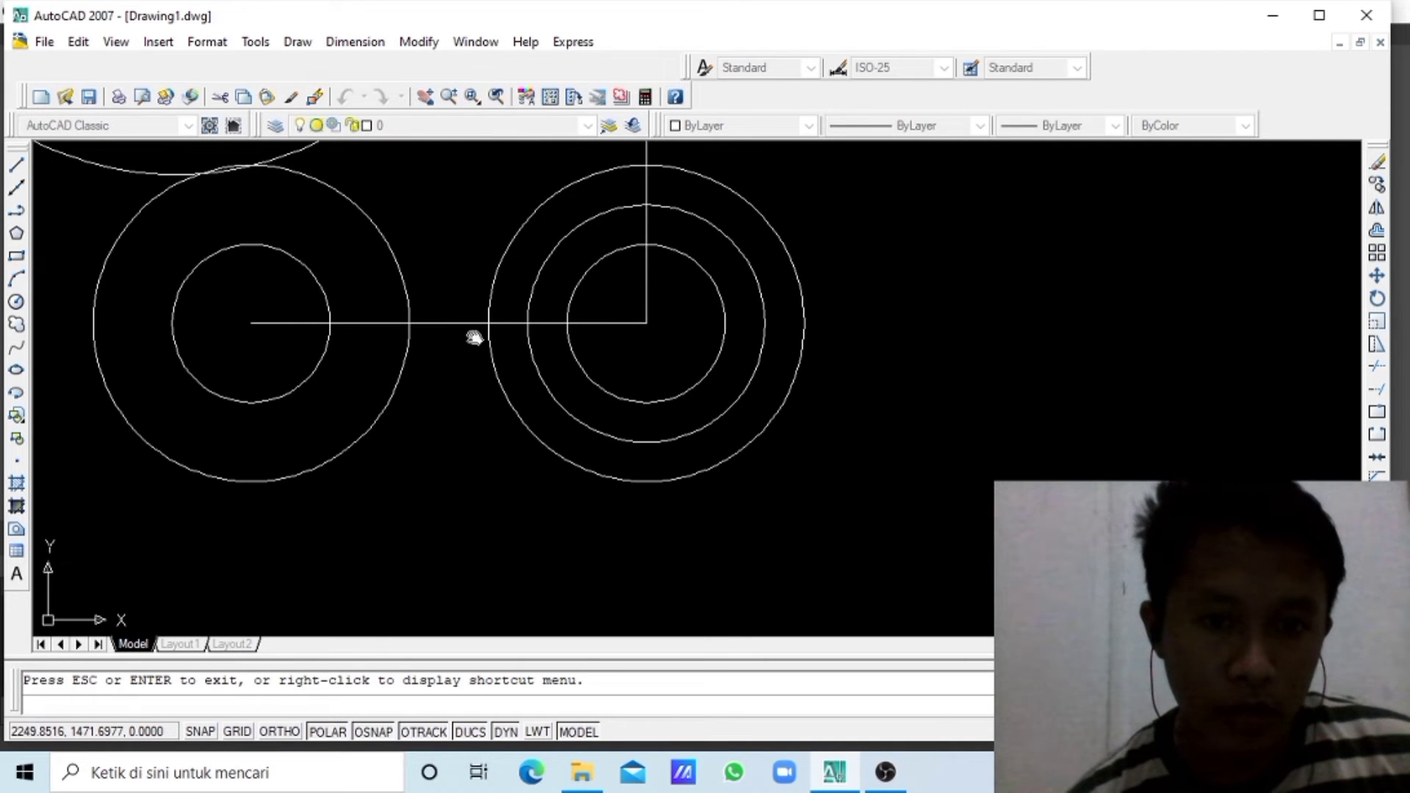
- Draw a horizontal line from the left circle's bottom to the right outer circle's bottom
{"action": "left_click", "coordinate": [16, 168]}
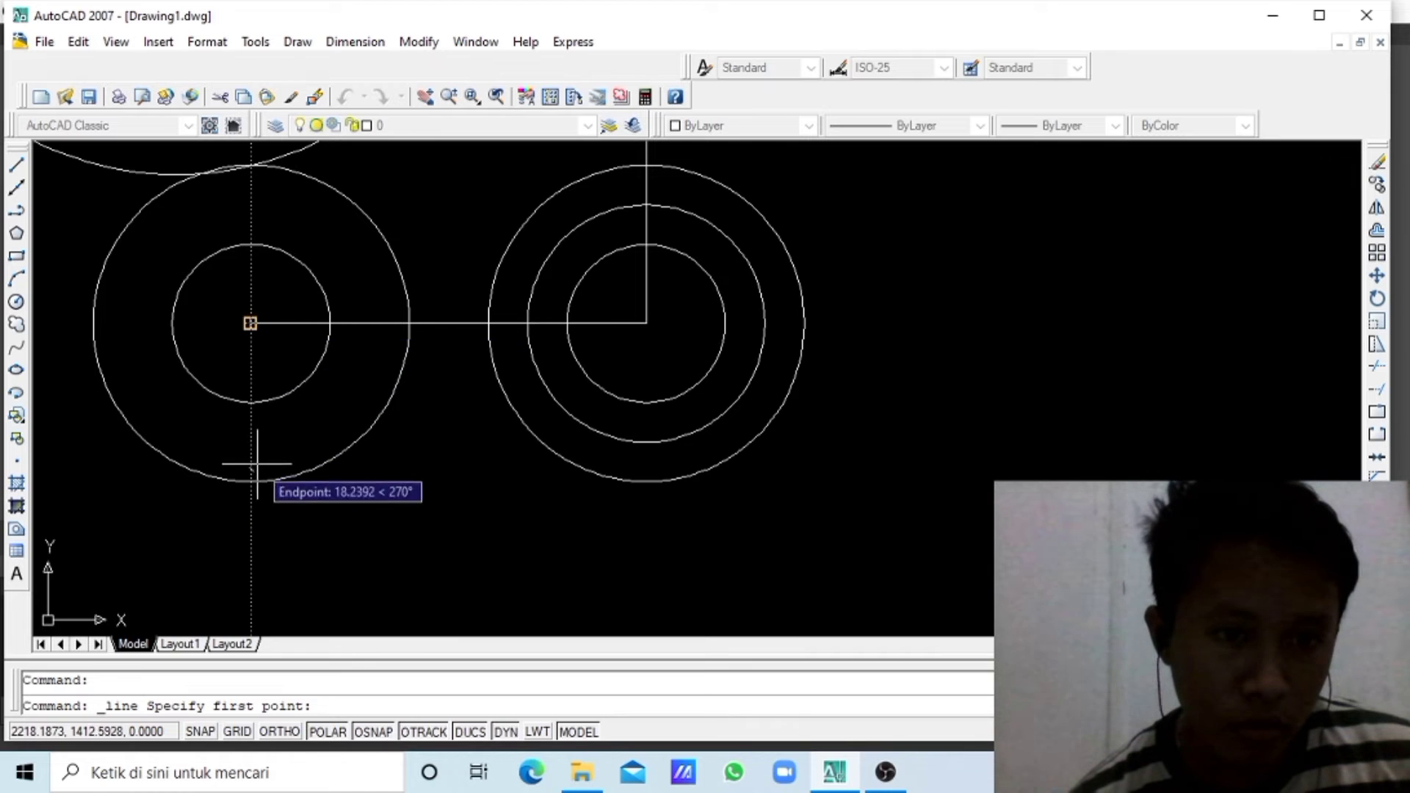
{"action": "left_click", "coordinate": [250, 483]}
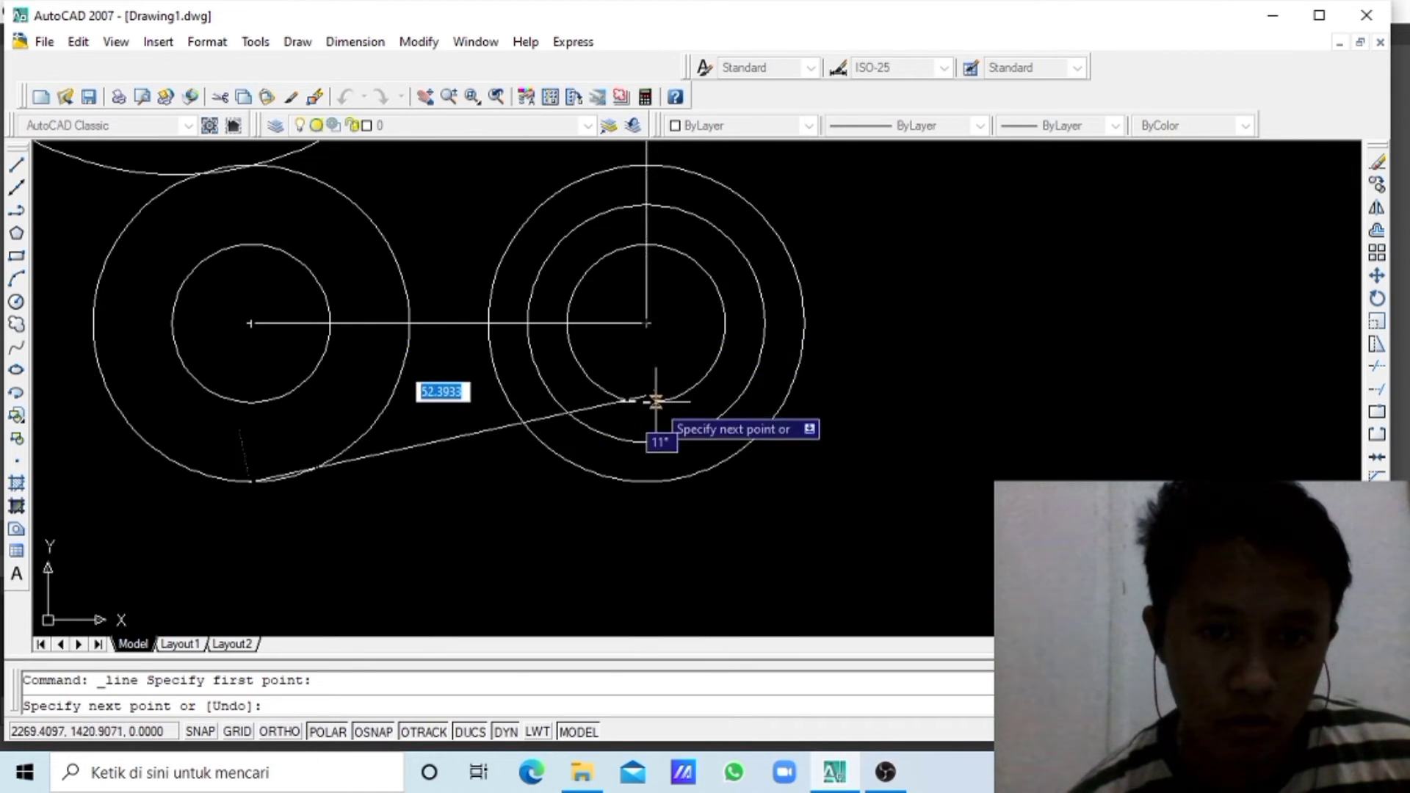
{"action": "left_click", "coordinate": [652, 481]}
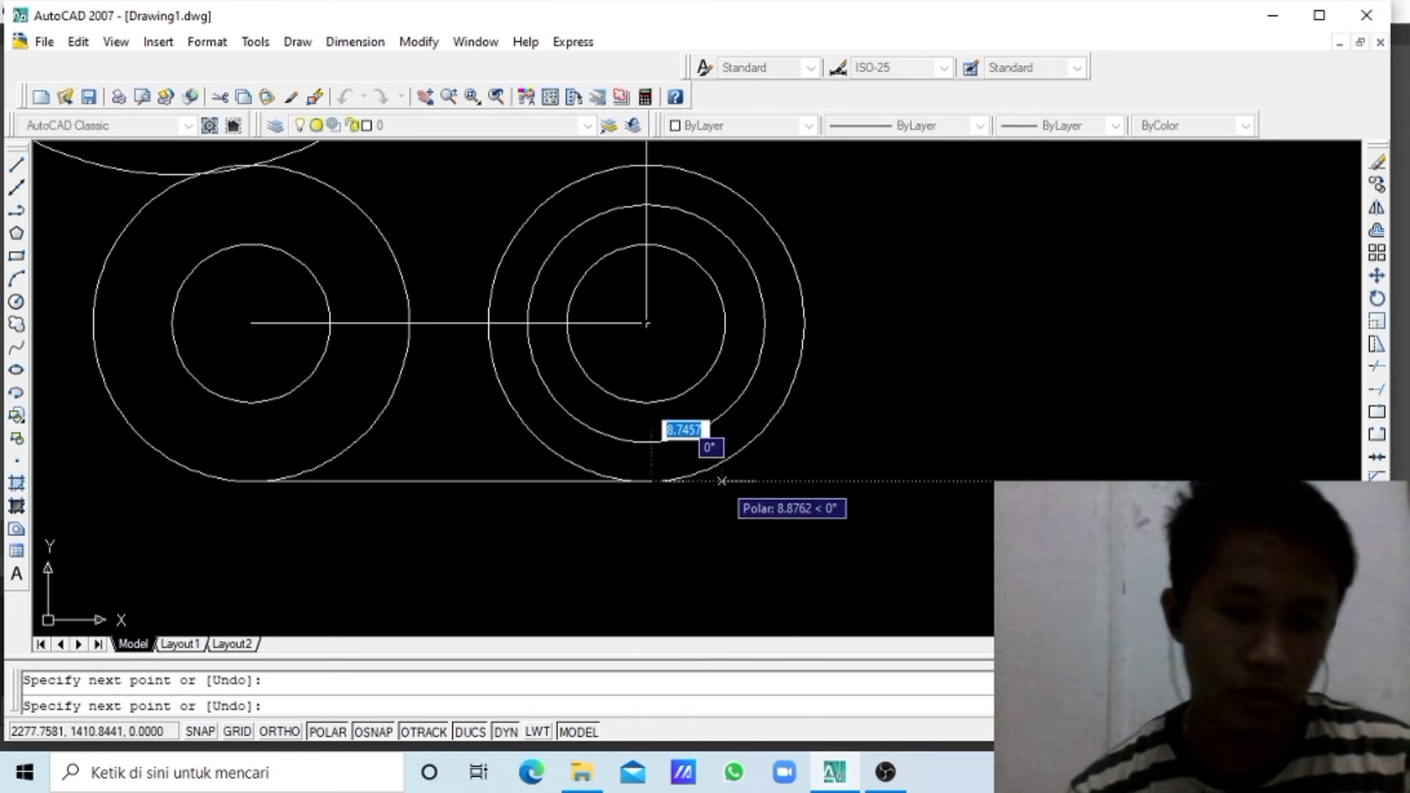
{"action": "key", "text": "Escape"}
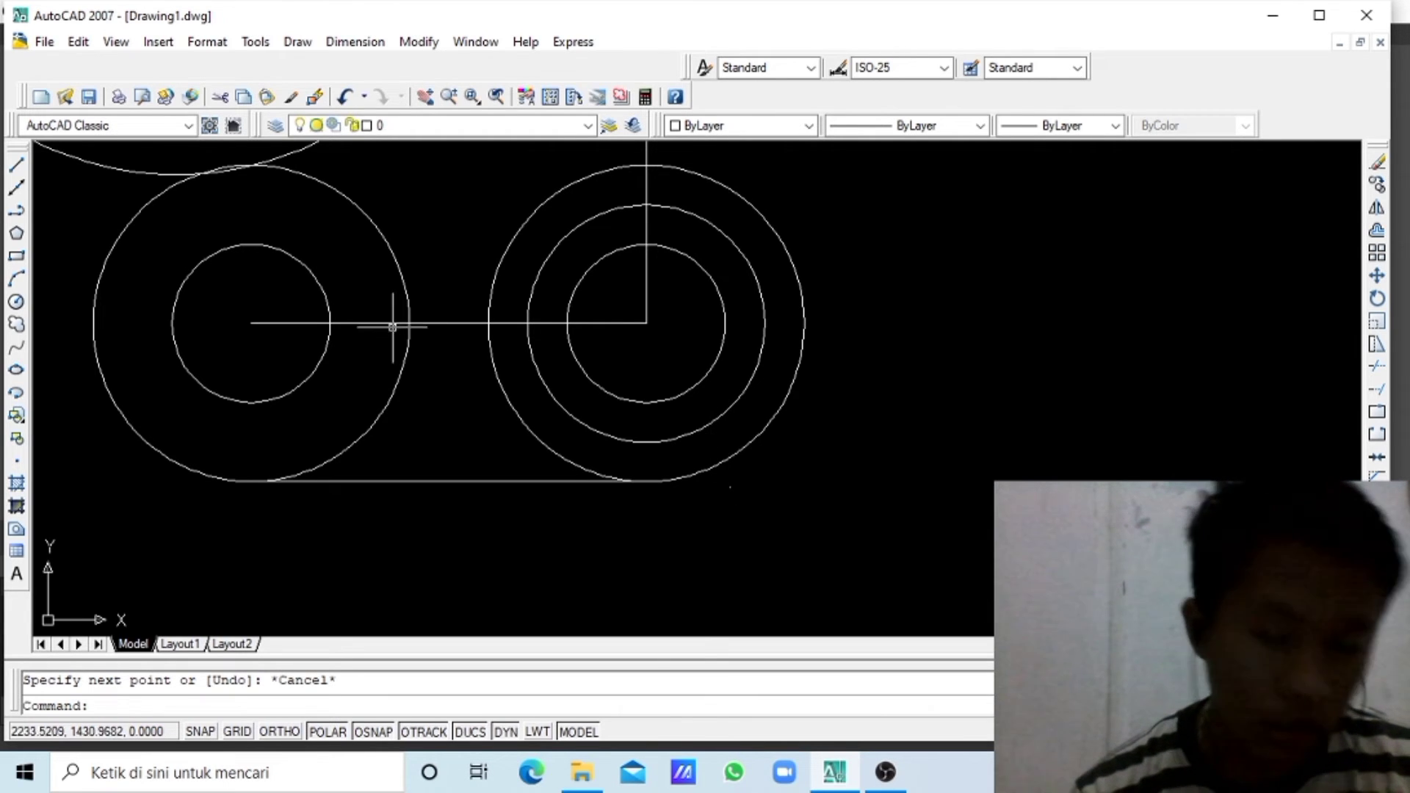
{"action": "scroll", "coordinate": [430, 236], "scroll_direction": "down", "scroll_amount": 4}
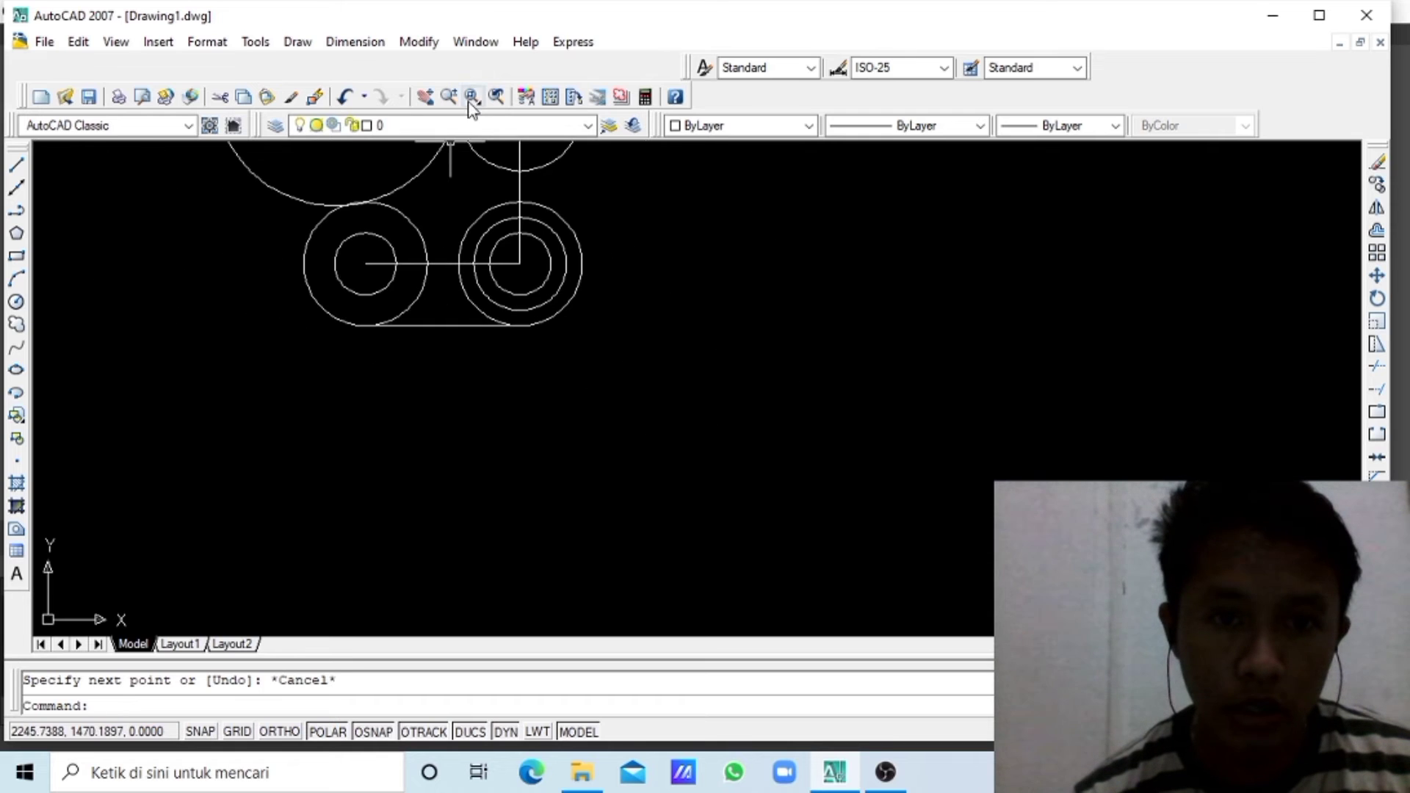
- Draw a vertical line from the upper-right circle's right edge down to the lower-right outer circle
{"action": "left_click", "coordinate": [423, 100]}
{"action": "left_click_drag", "start_coordinate": [372, 242], "coordinate": [334, 407]}
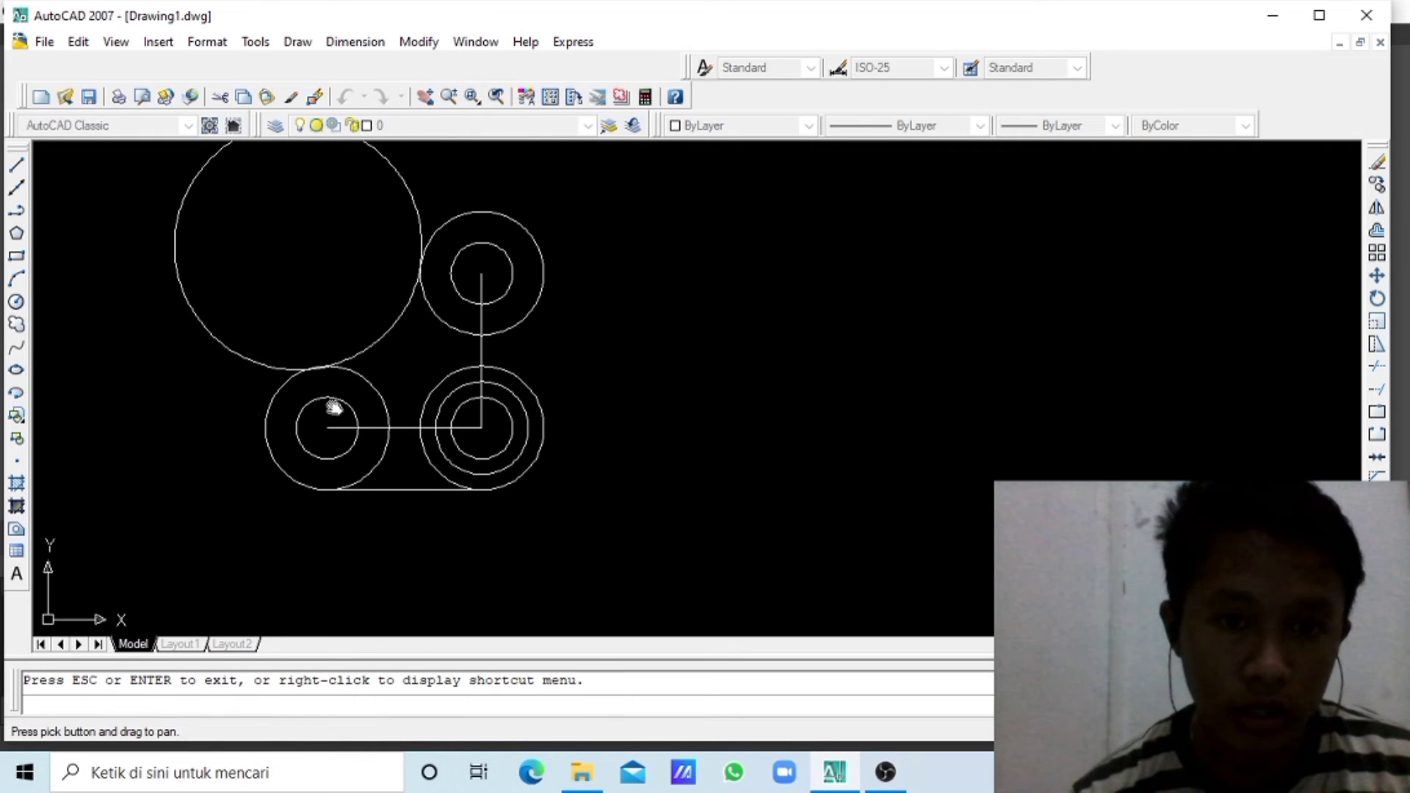
{"action": "left_click", "coordinate": [18, 166]}
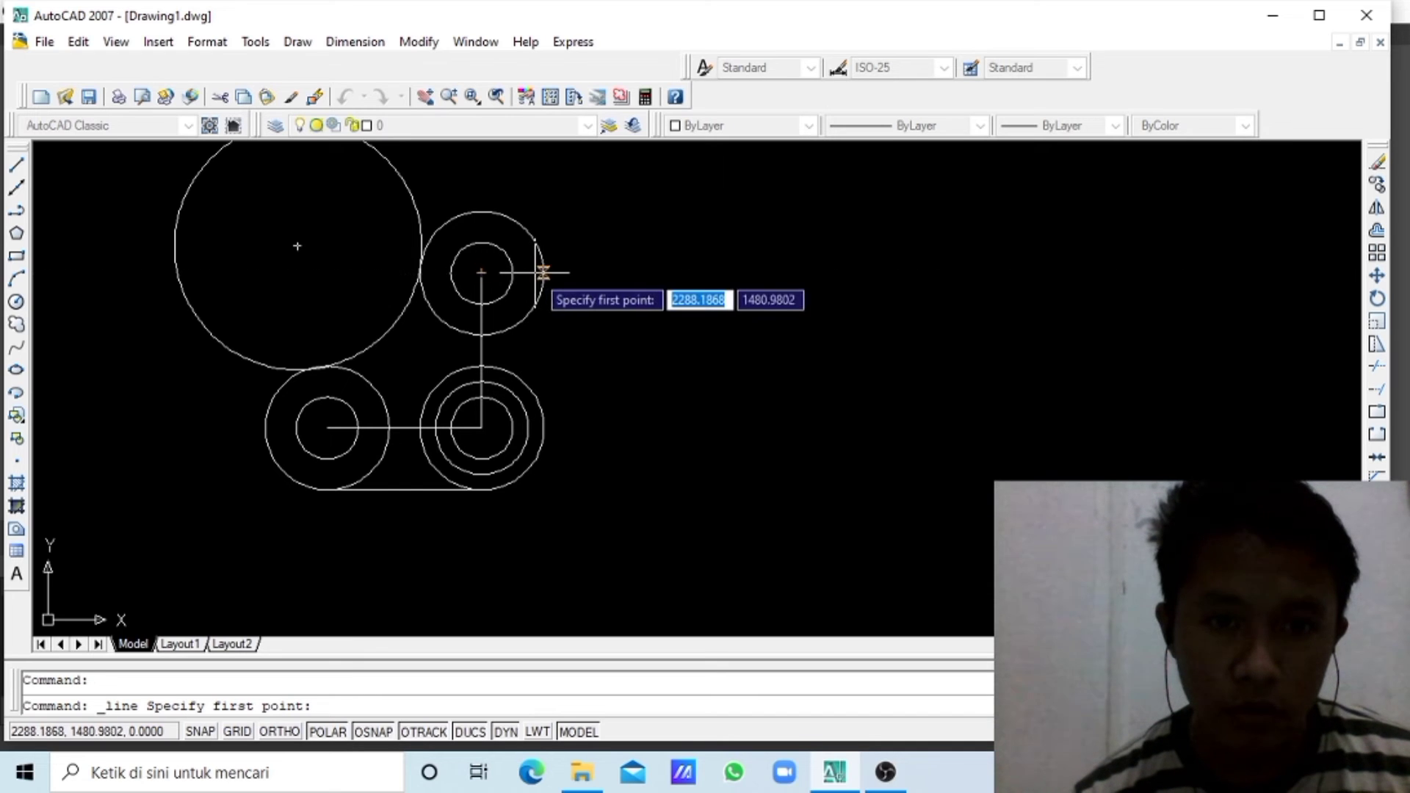
{"action": "left_click", "coordinate": [543, 273]}
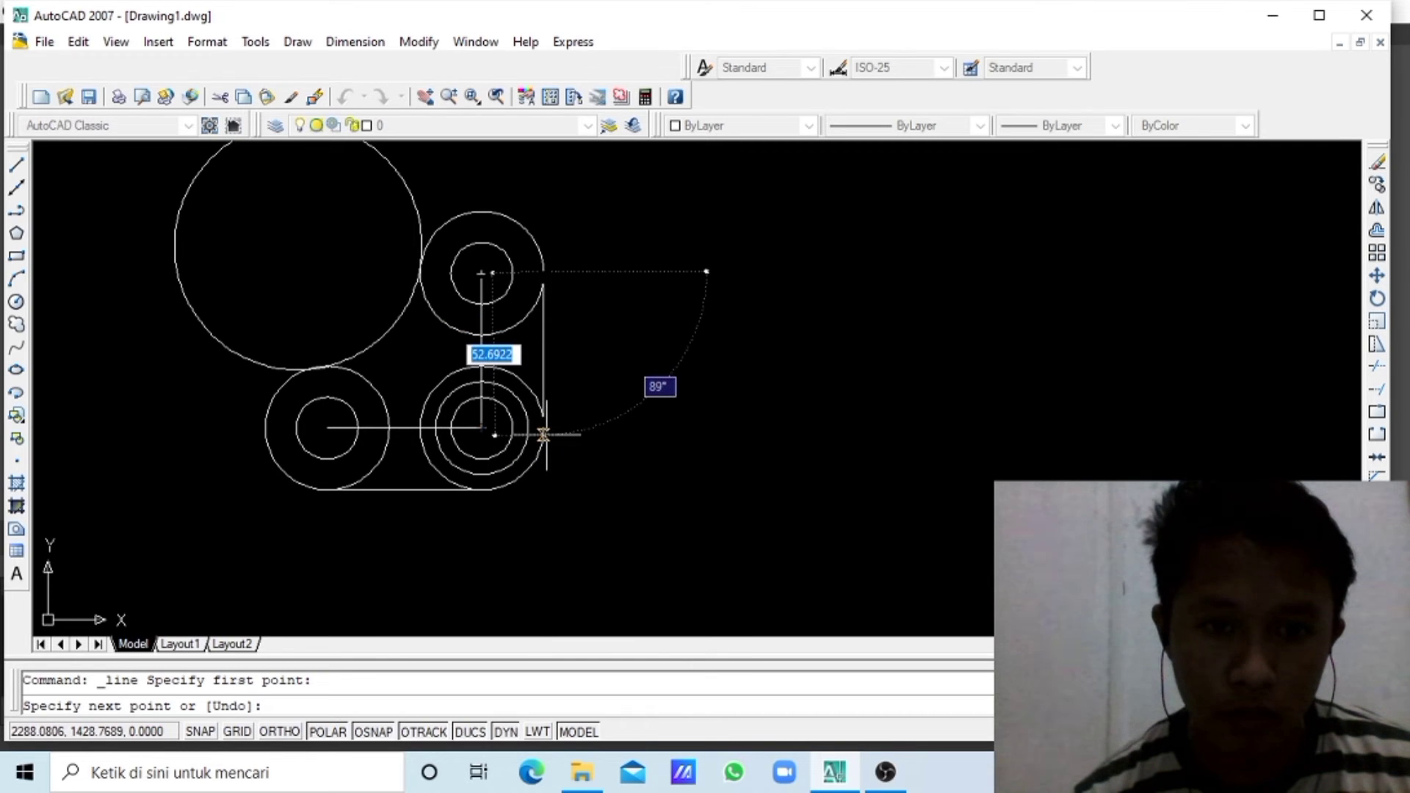
{"action": "left_click", "coordinate": [543, 435]}
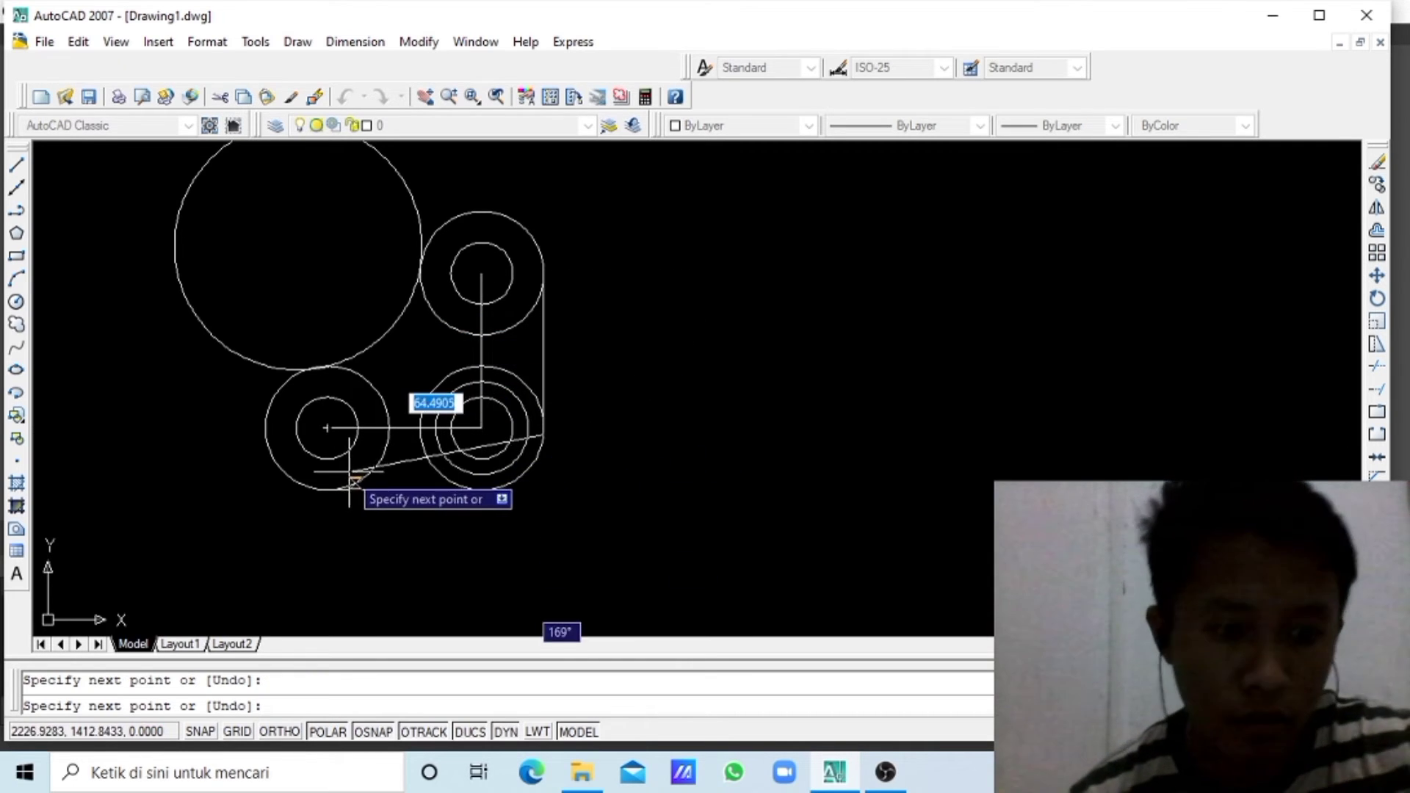
{"action": "key", "text": "Escape"}
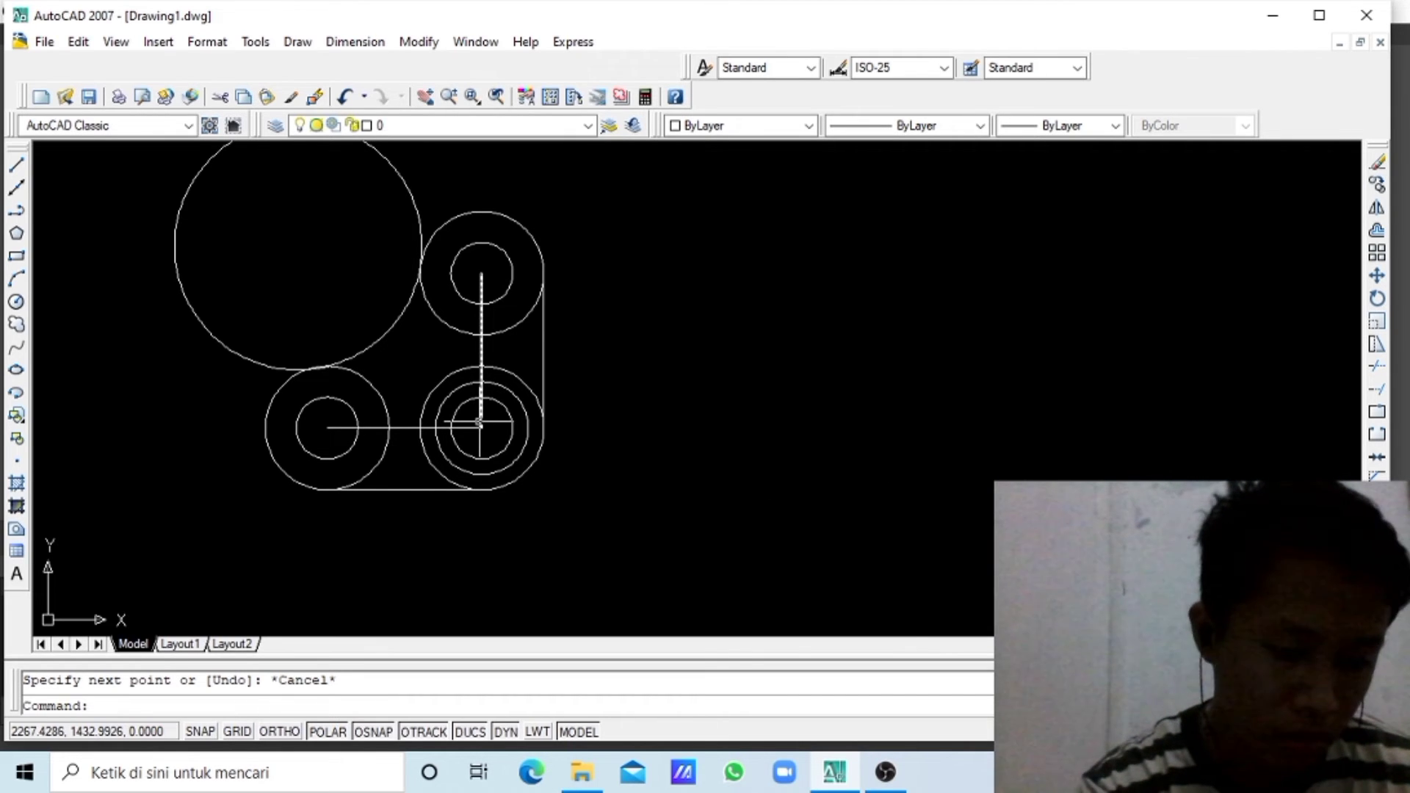
- Draw a line tangent to the large circle and the upper-right circle
{"action": "left_click", "coordinate": [17, 167]}
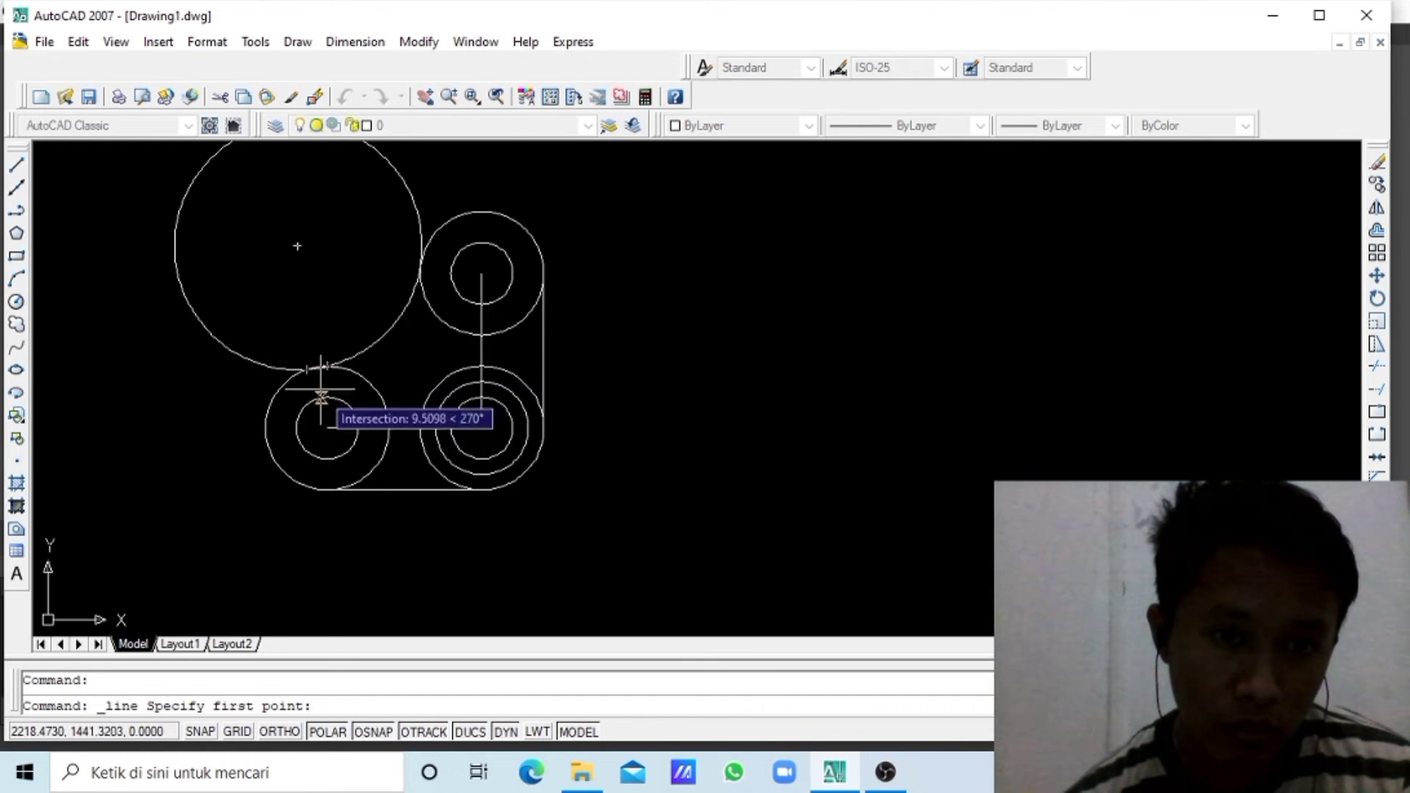
{"action": "left_click", "coordinate": [328, 365]}
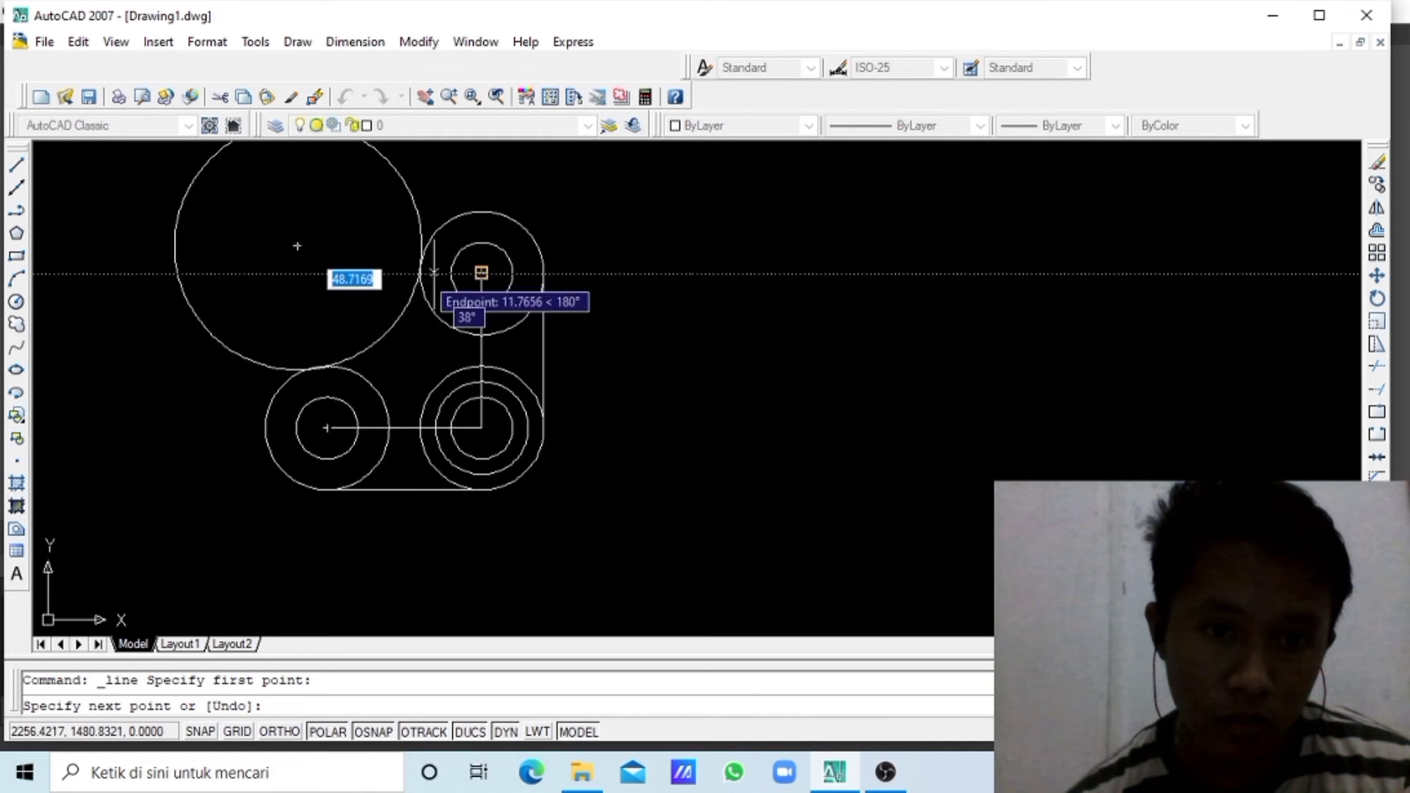
{"action": "left_click", "coordinate": [420, 274]}
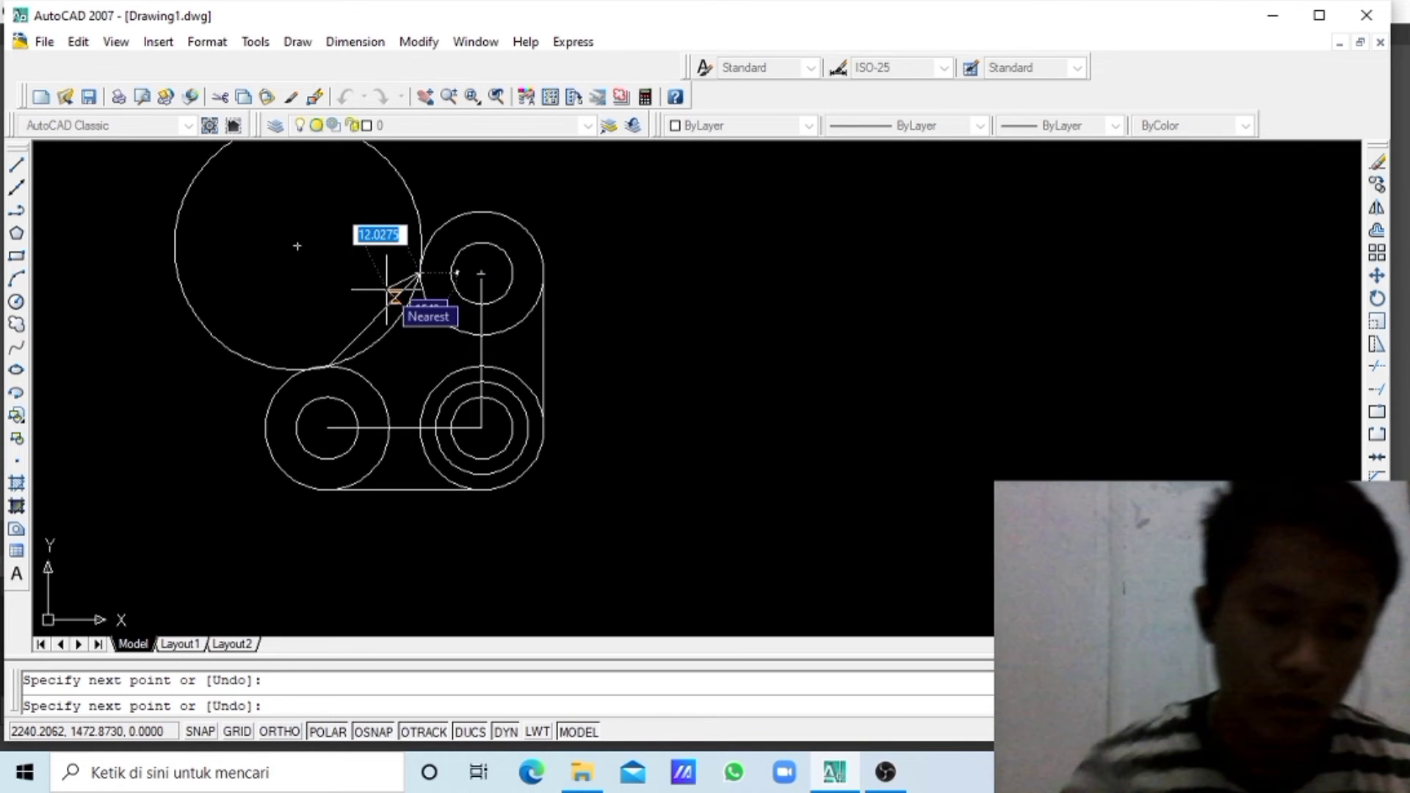
{"action": "key", "text": "Escape"}
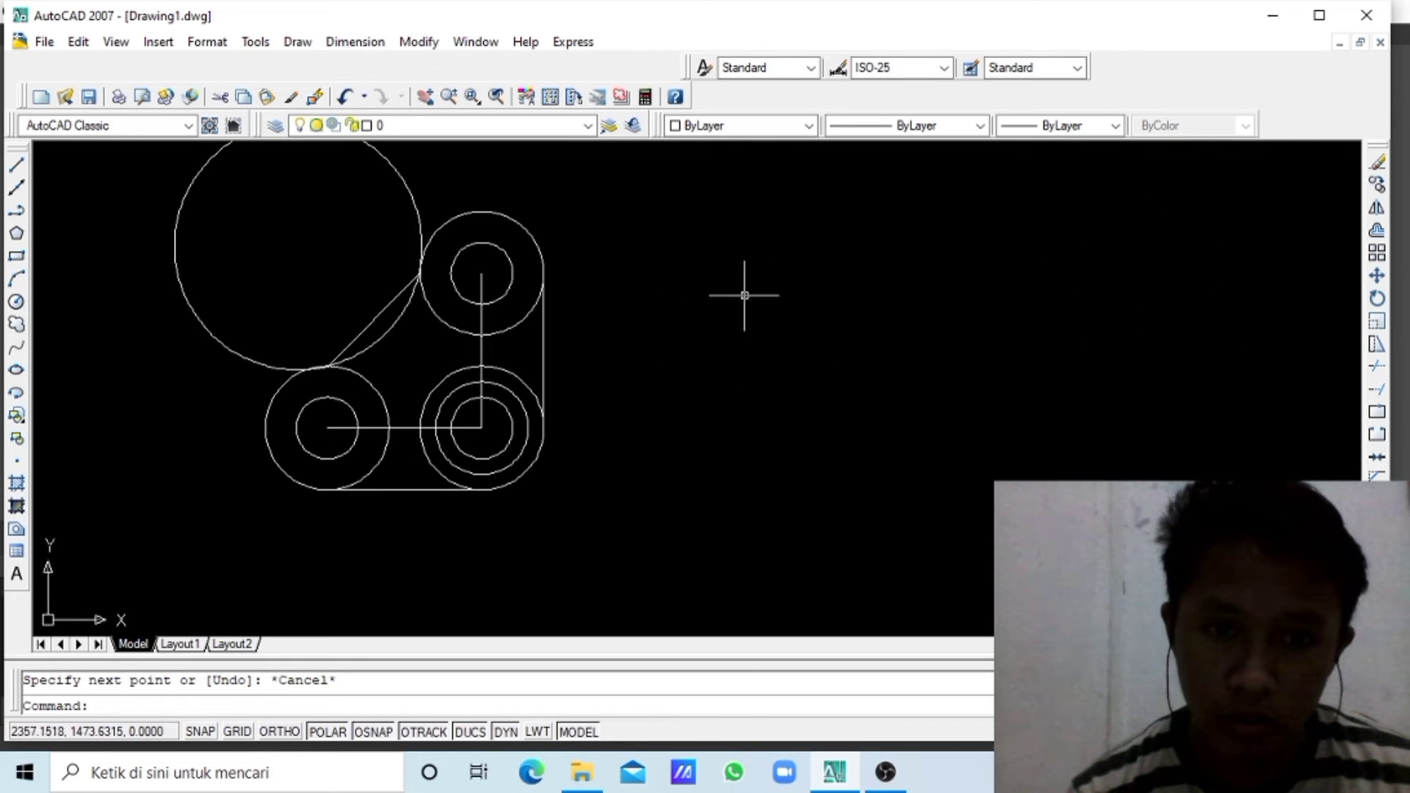
- Start TRIM, pan the view, and select all 13 objects as cutting edges
{"action": "left_click", "coordinate": [1375, 367]}
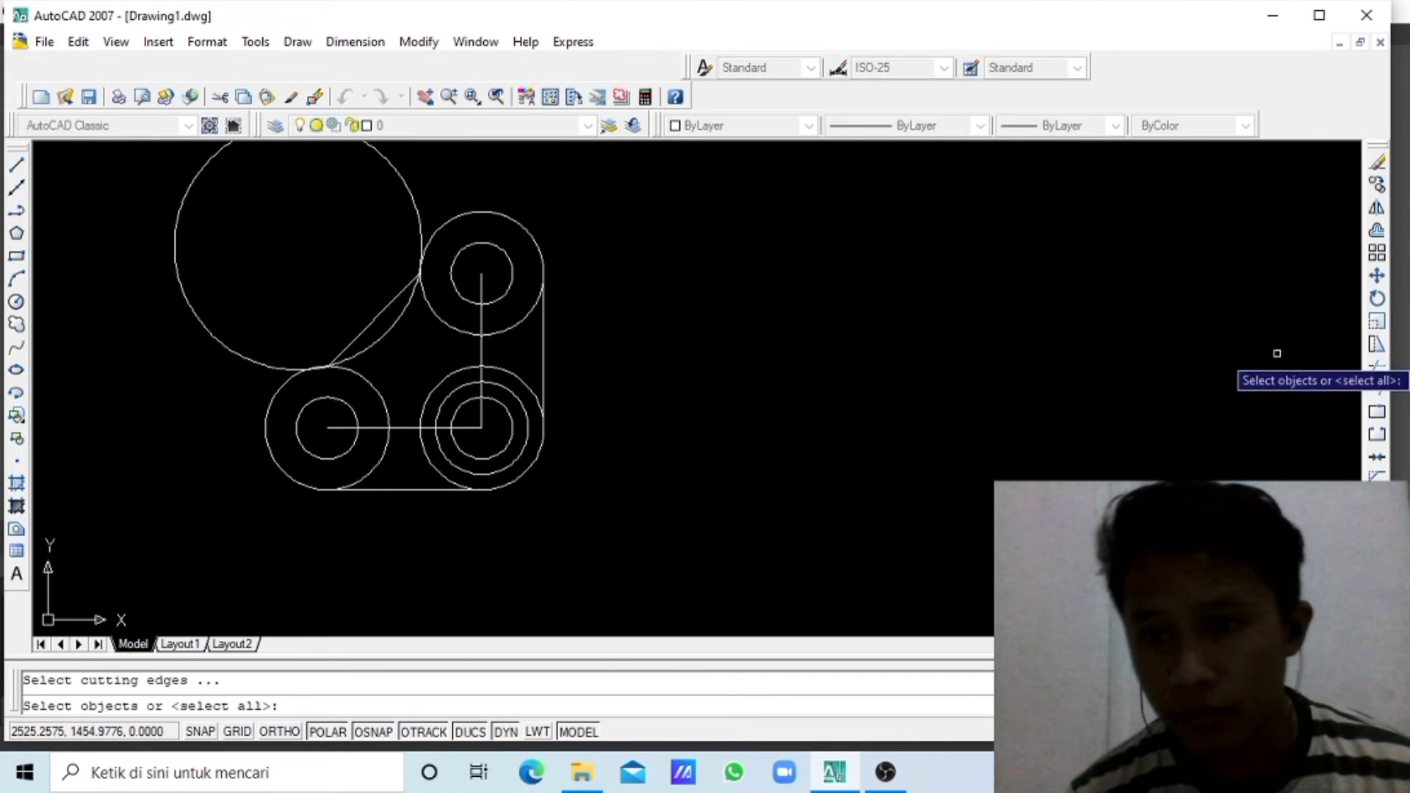
{"action": "left_click", "coordinate": [426, 97]}
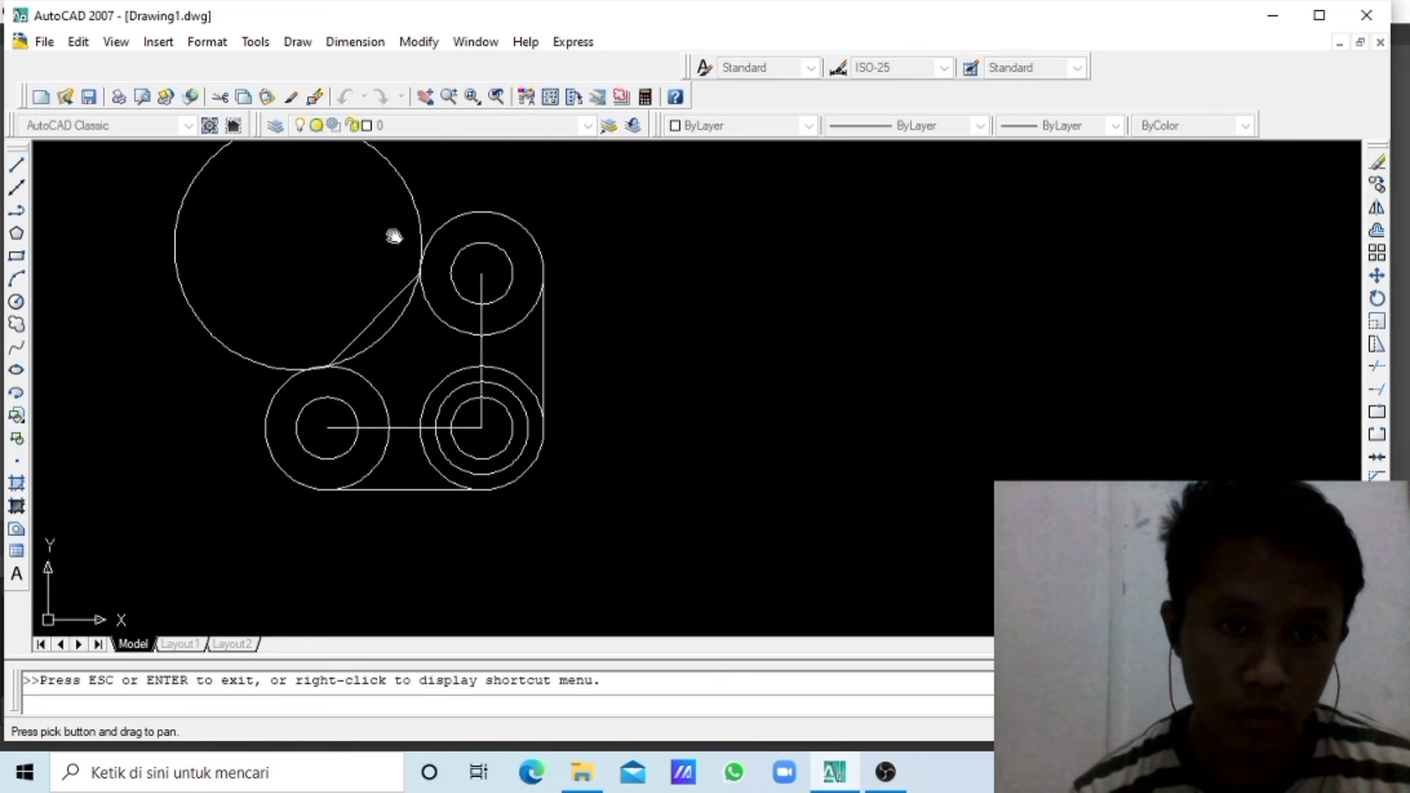
{"action": "left_click_drag", "start_coordinate": [394, 233], "coordinate": [473, 312]}
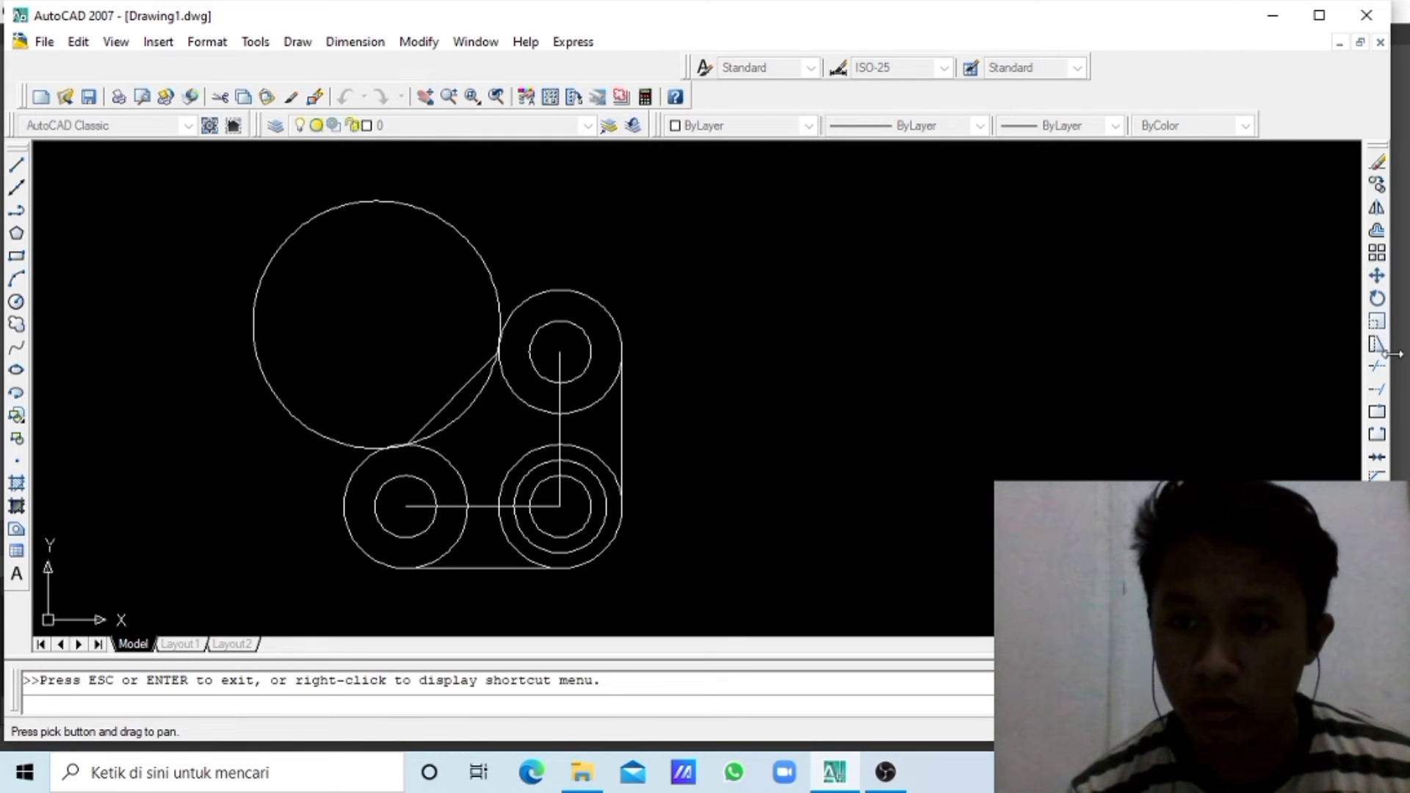
{"action": "key", "text": "Escape"}
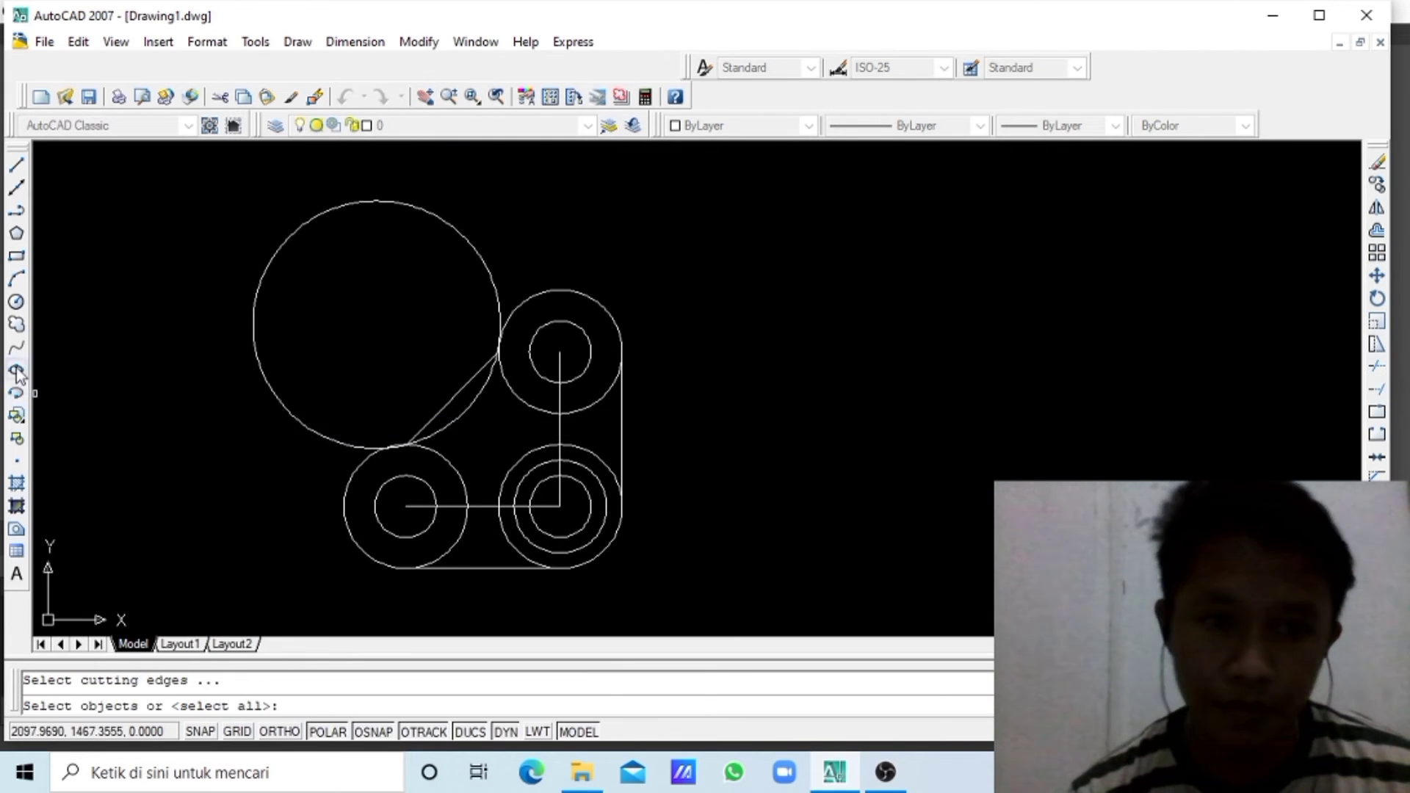
{"action": "left_click", "coordinate": [126, 233]}
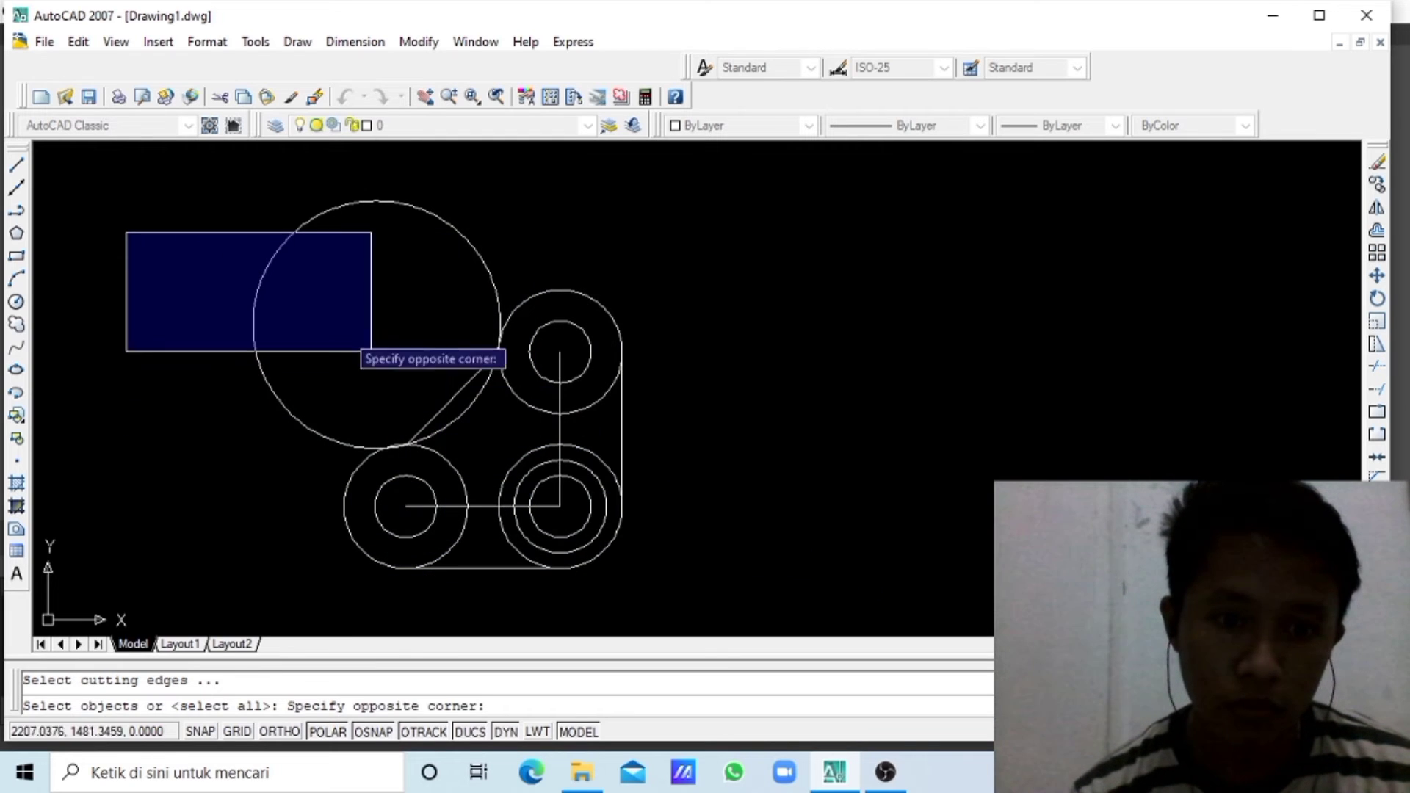
{"action": "left_click", "coordinate": [169, 154]}
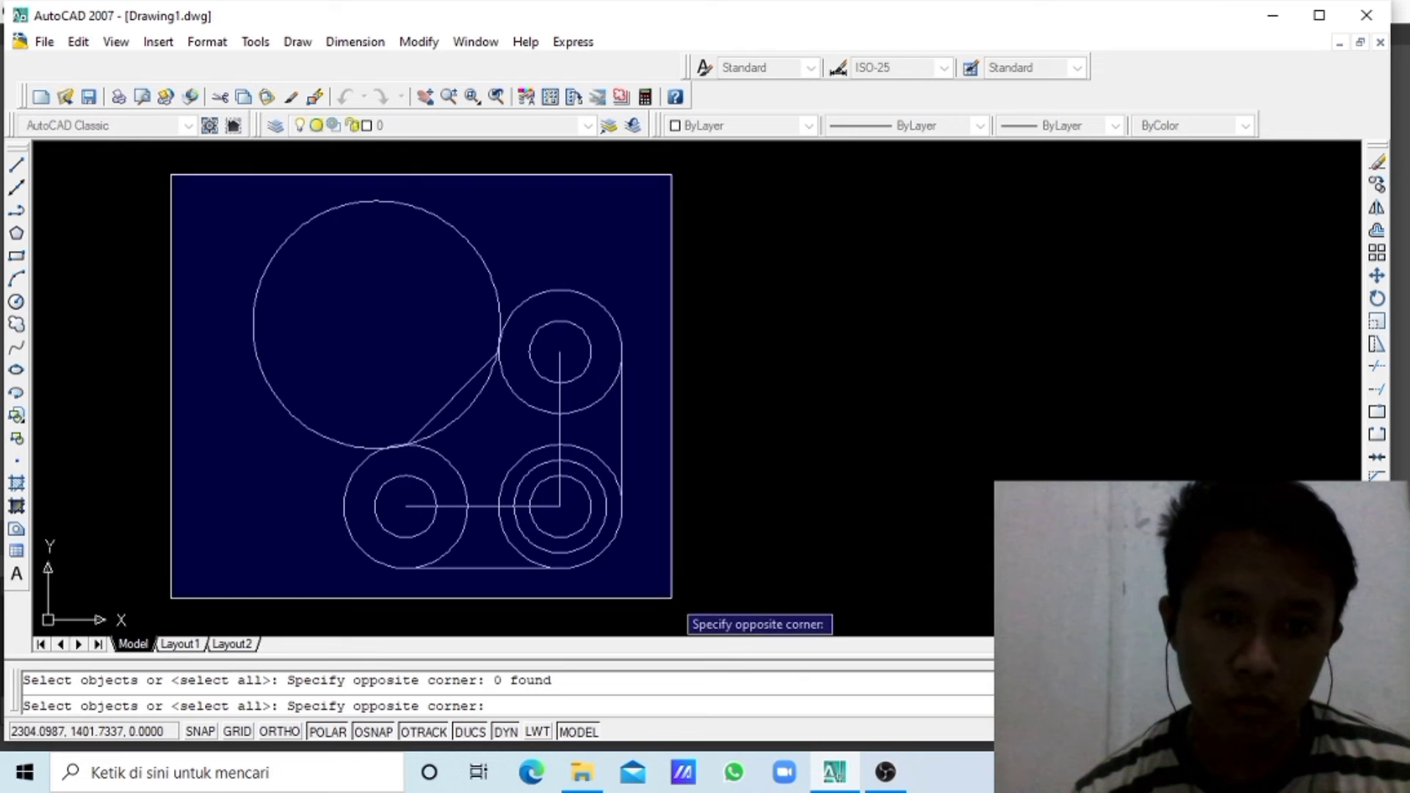
{"action": "left_click", "coordinate": [657, 580]}
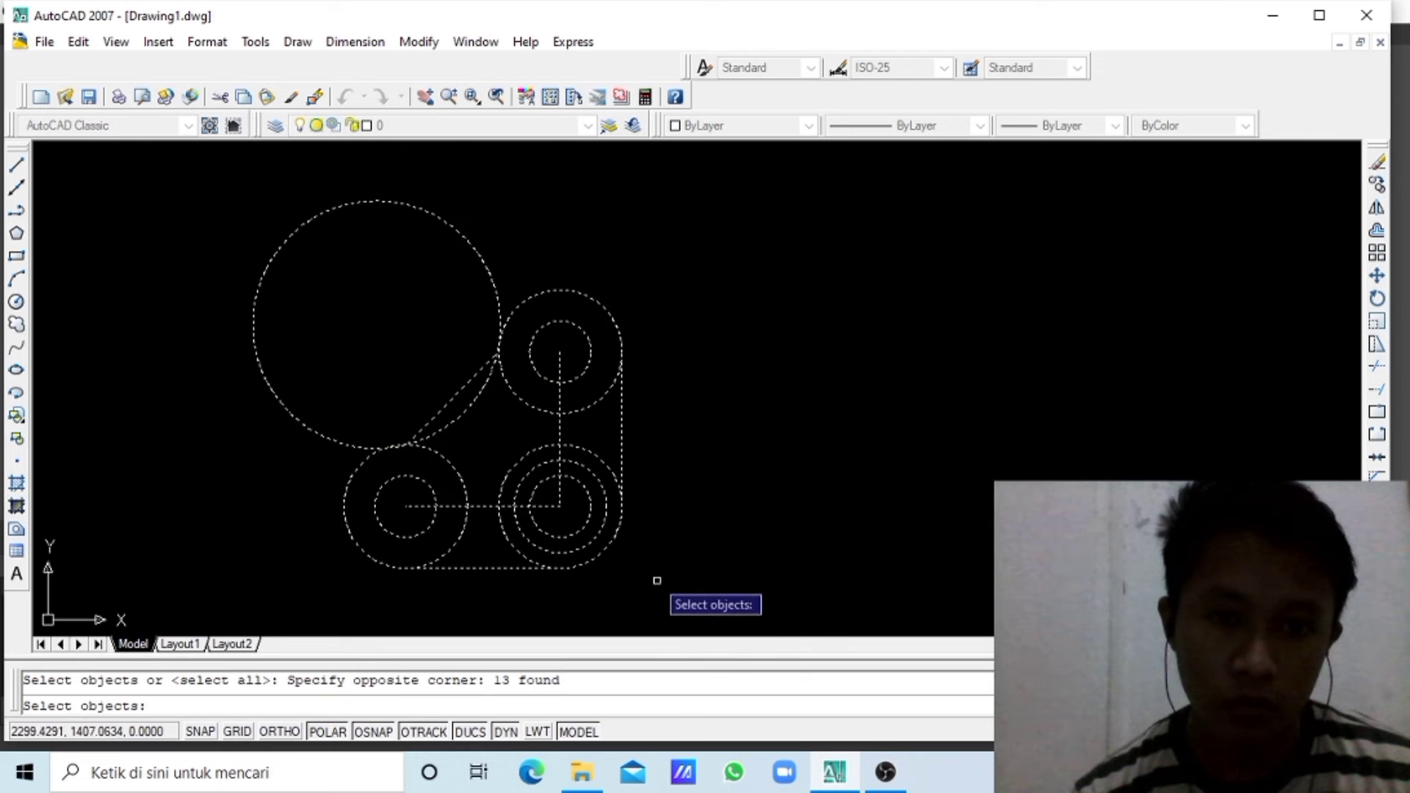
{"action": "key", "text": "Return"}
- Trim away the large circle, tangent line, surplus ring arcs and centre-line pieces
{"action": "left_click", "coordinate": [256, 286]}
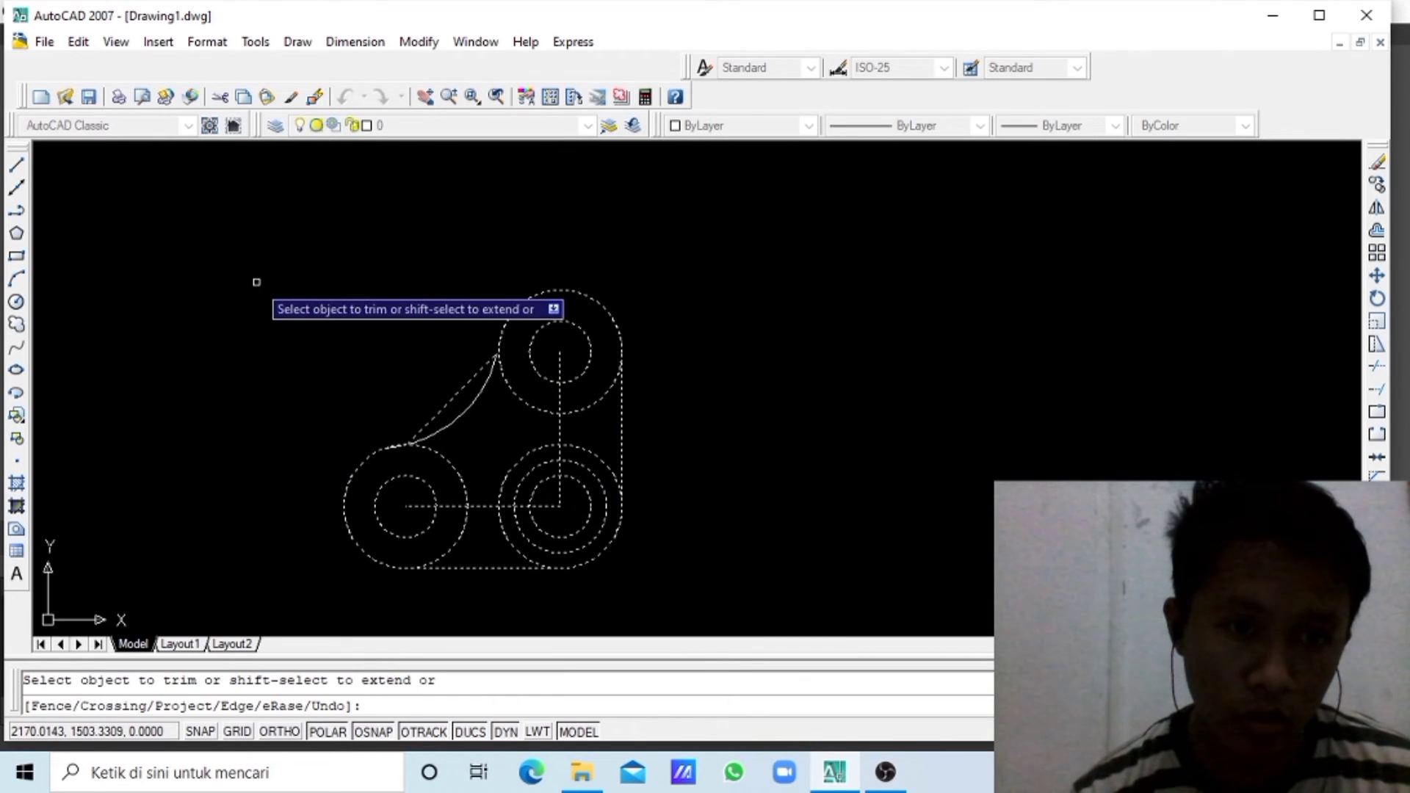
{"action": "left_click", "coordinate": [450, 405]}
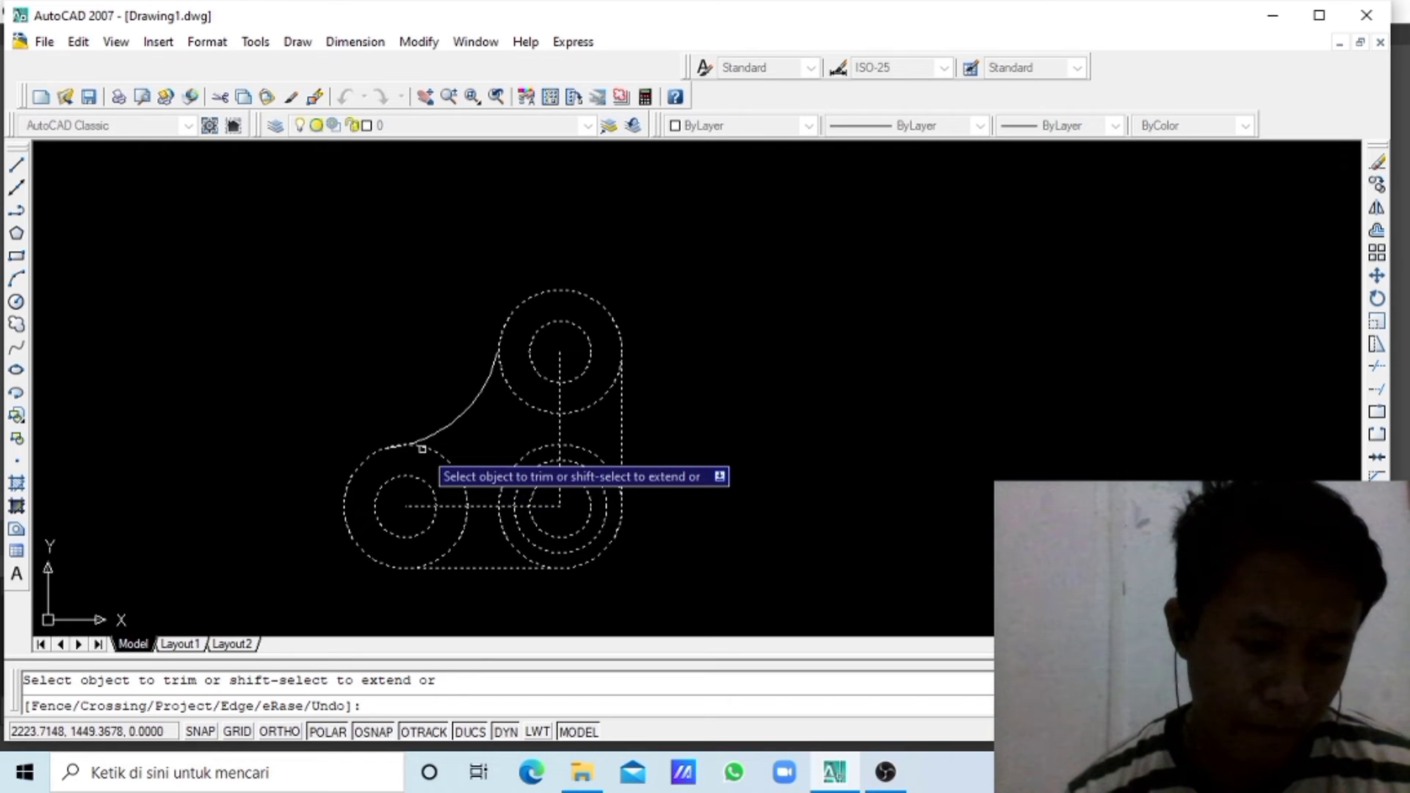
{"action": "left_click", "coordinate": [453, 543]}
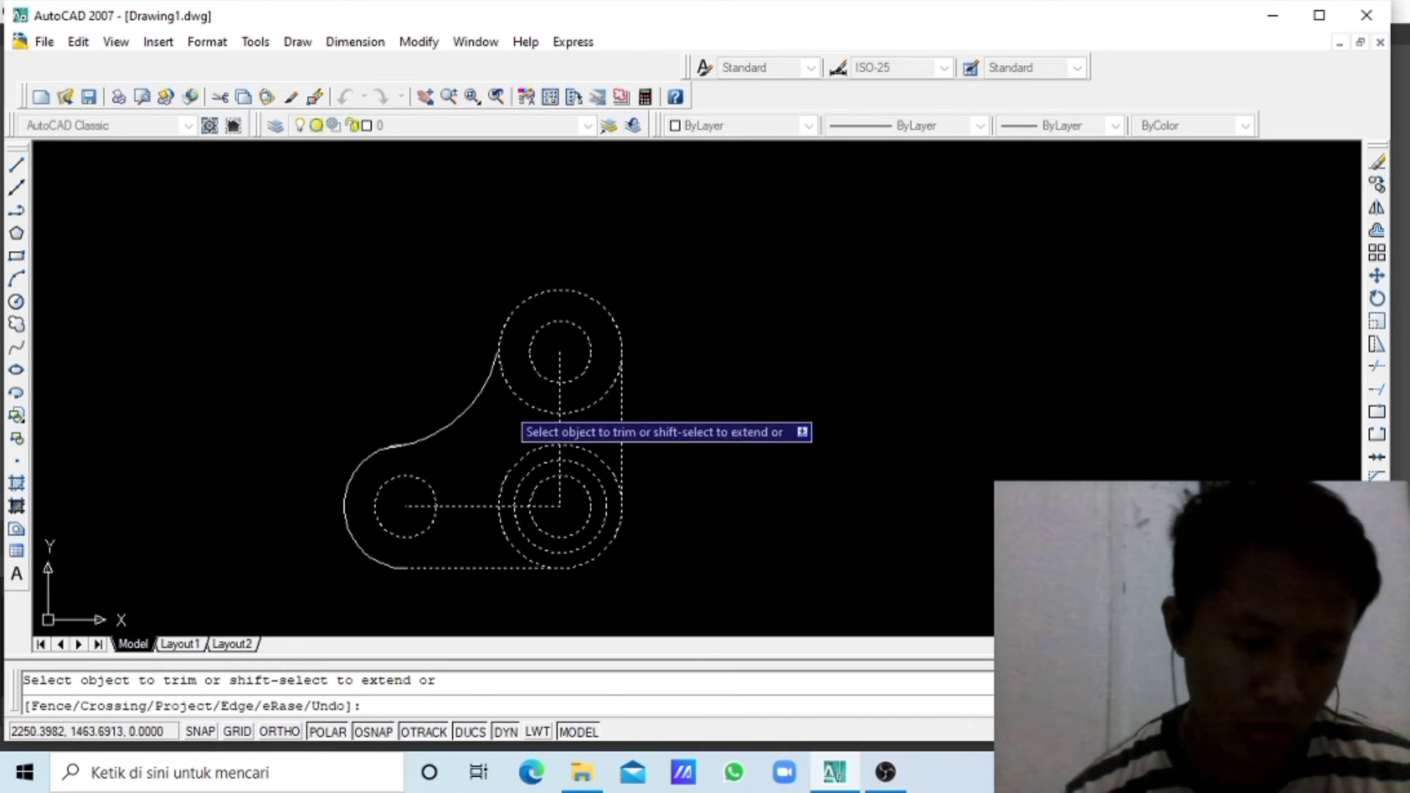
{"action": "left_click", "coordinate": [507, 391]}
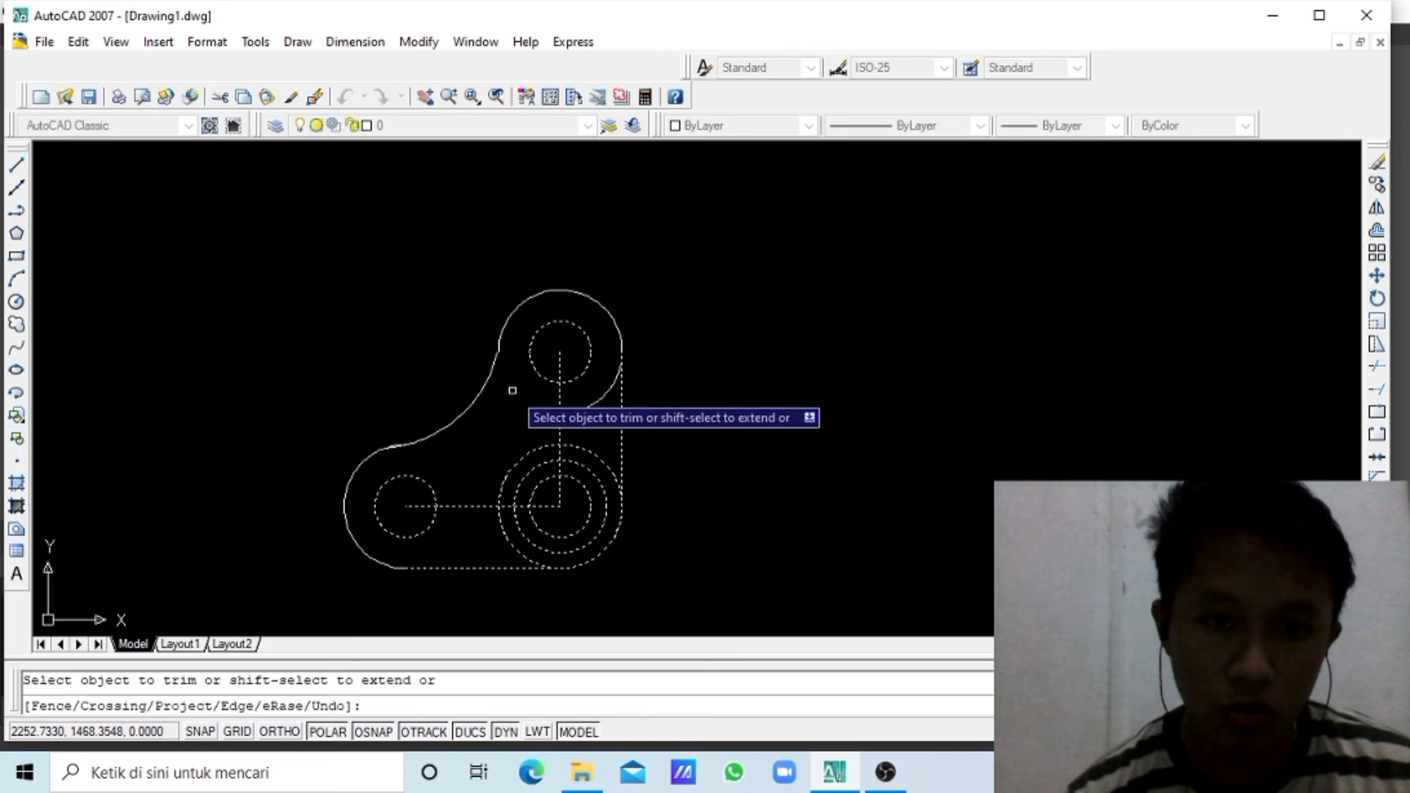
{"action": "left_click", "coordinate": [595, 405]}
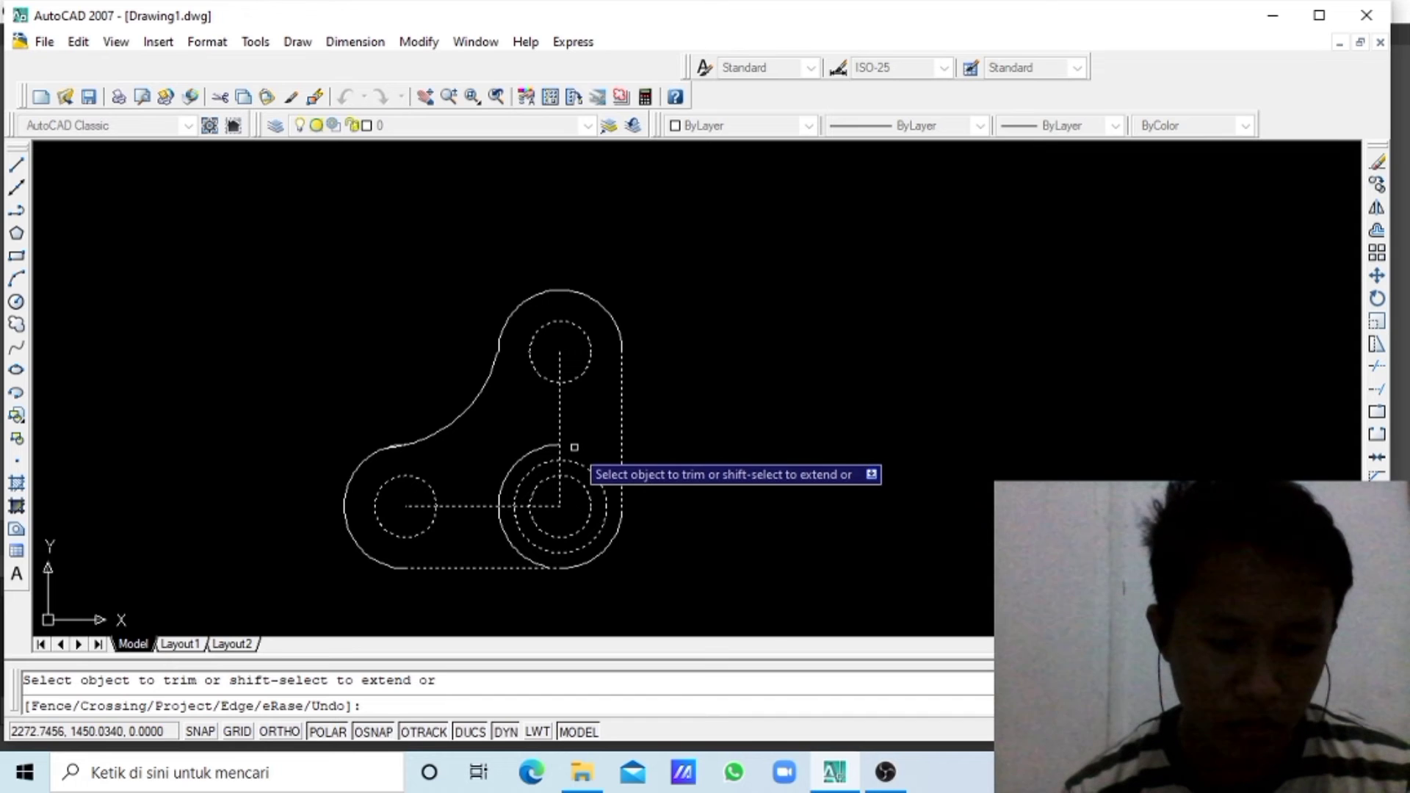
{"action": "left_click", "coordinate": [524, 453]}
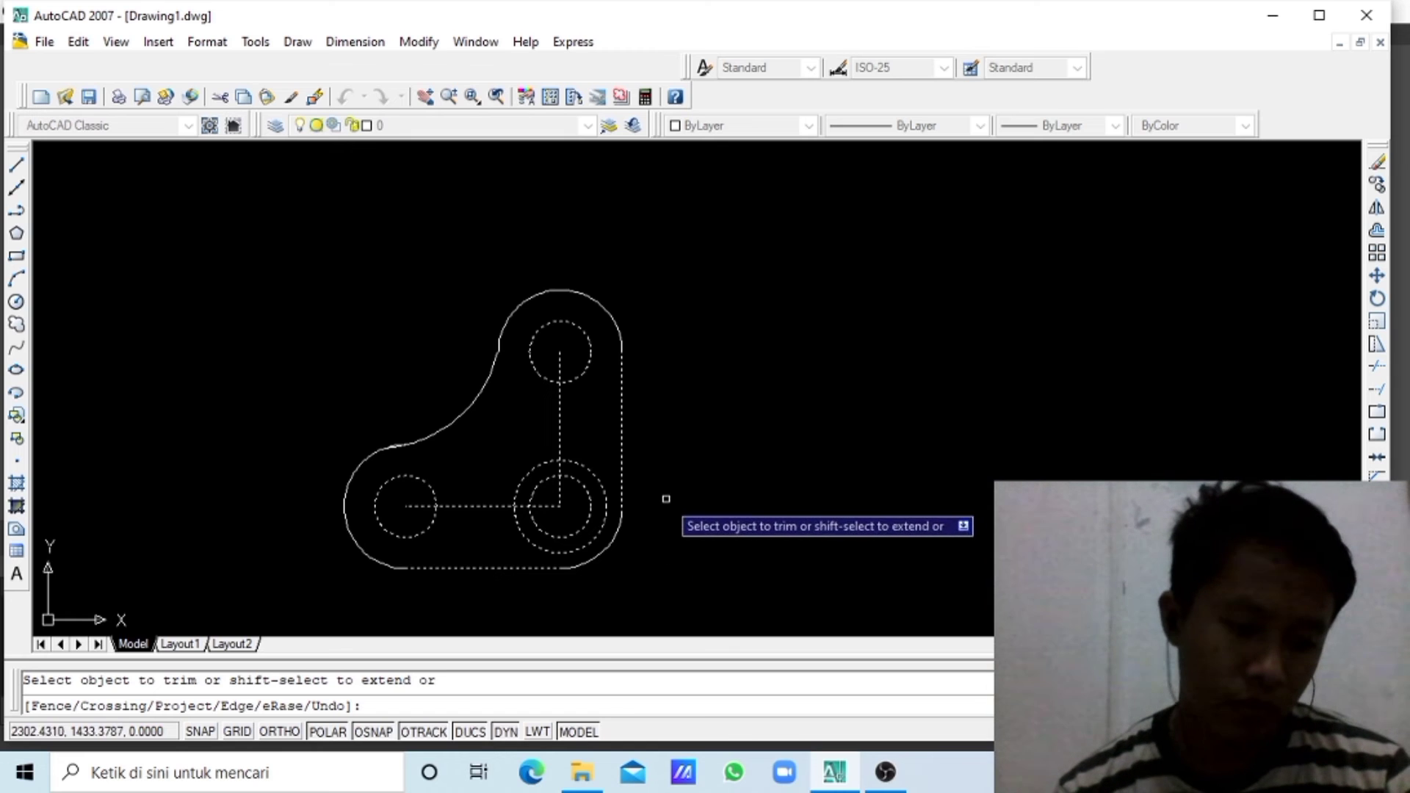
{"action": "left_click", "coordinate": [560, 430]}
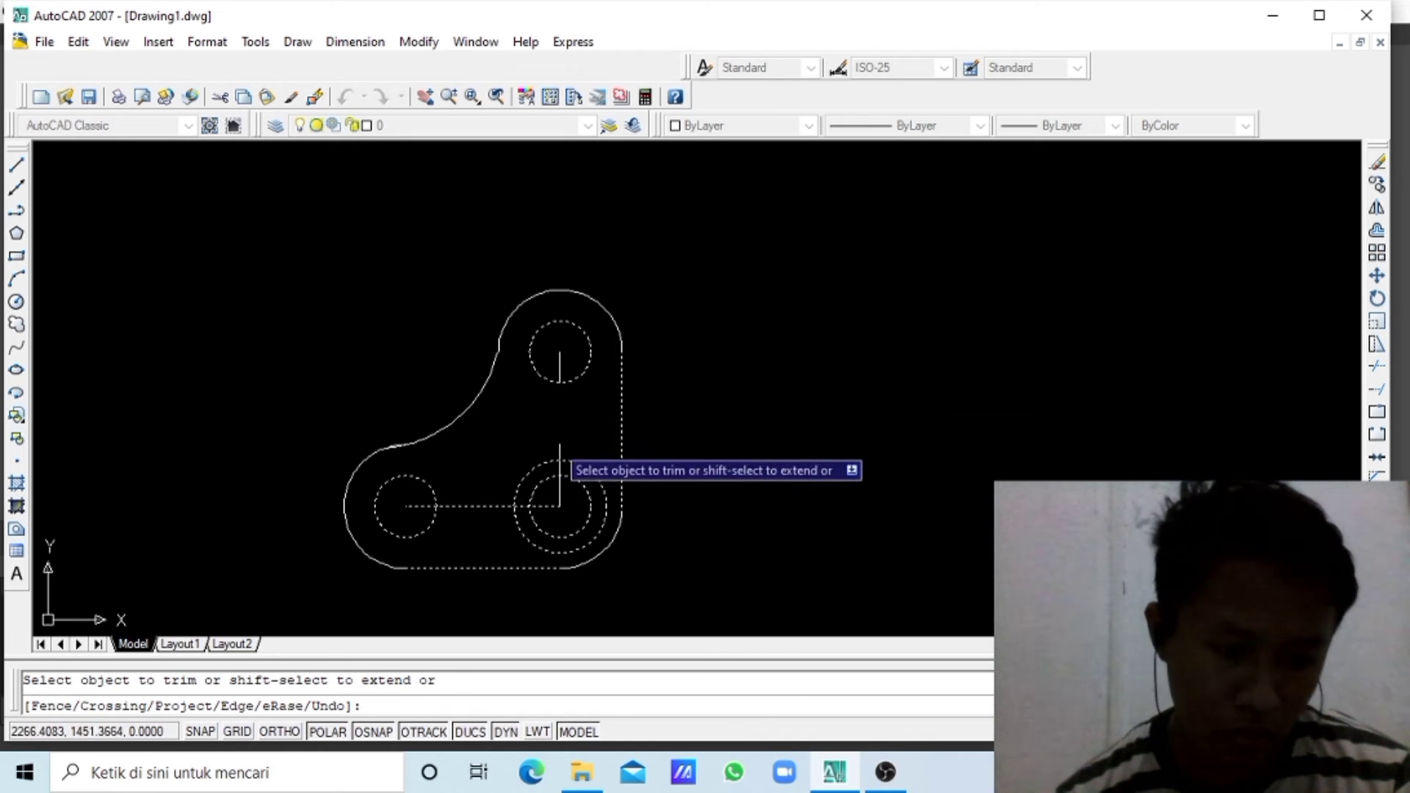
{"action": "left_click", "coordinate": [560, 468]}
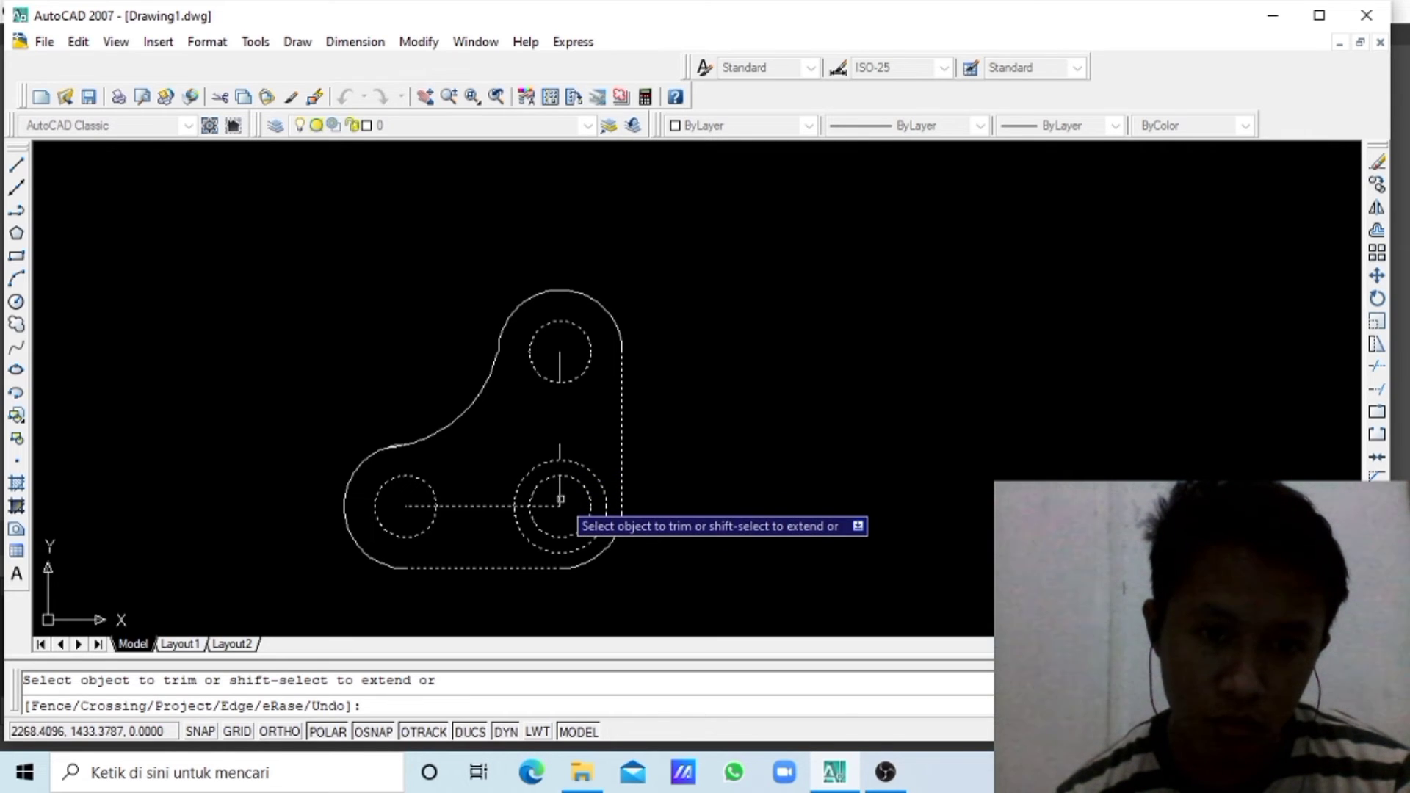
{"action": "right_click", "coordinate": [561, 490]}
{"action": "key", "text": "Escape"}
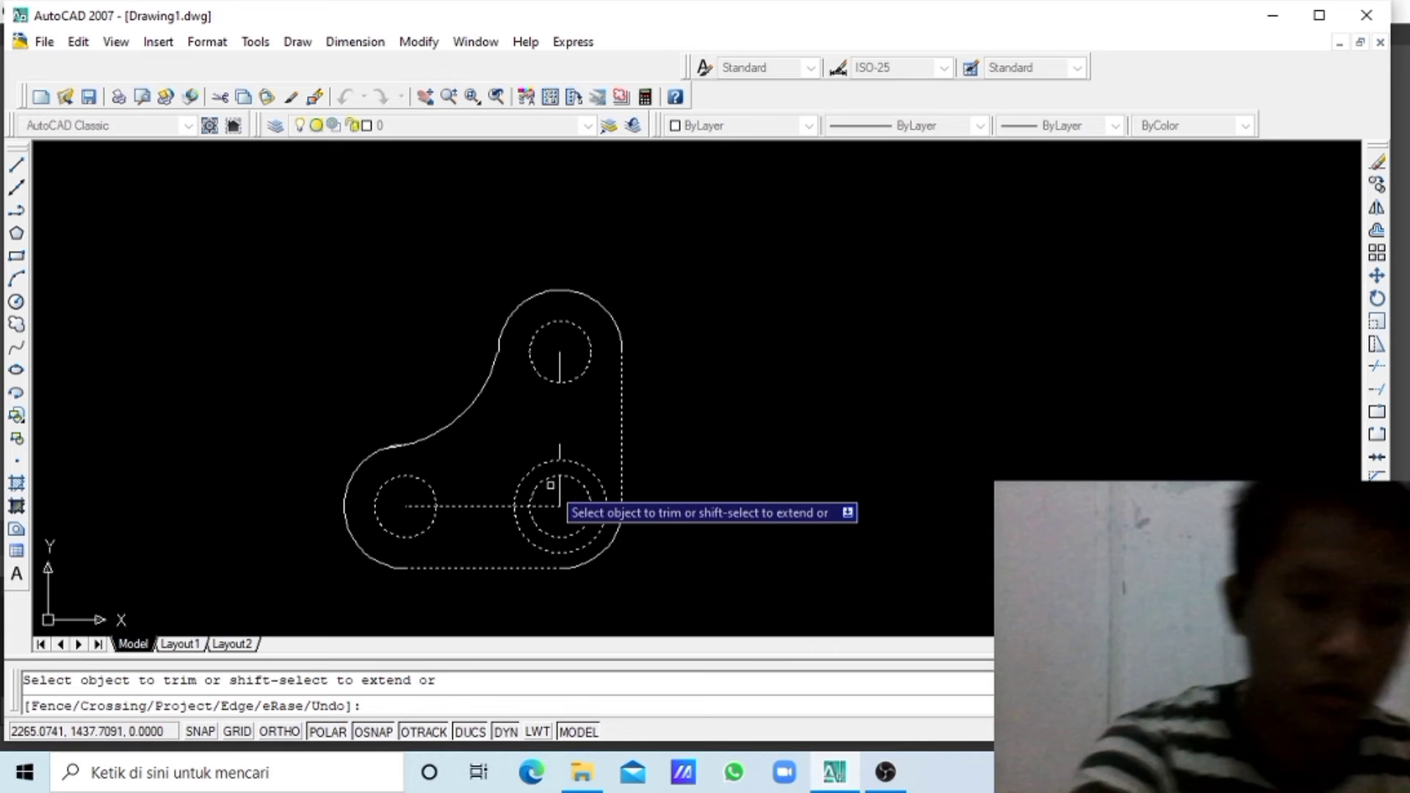
{"action": "key", "text": "Escape"}
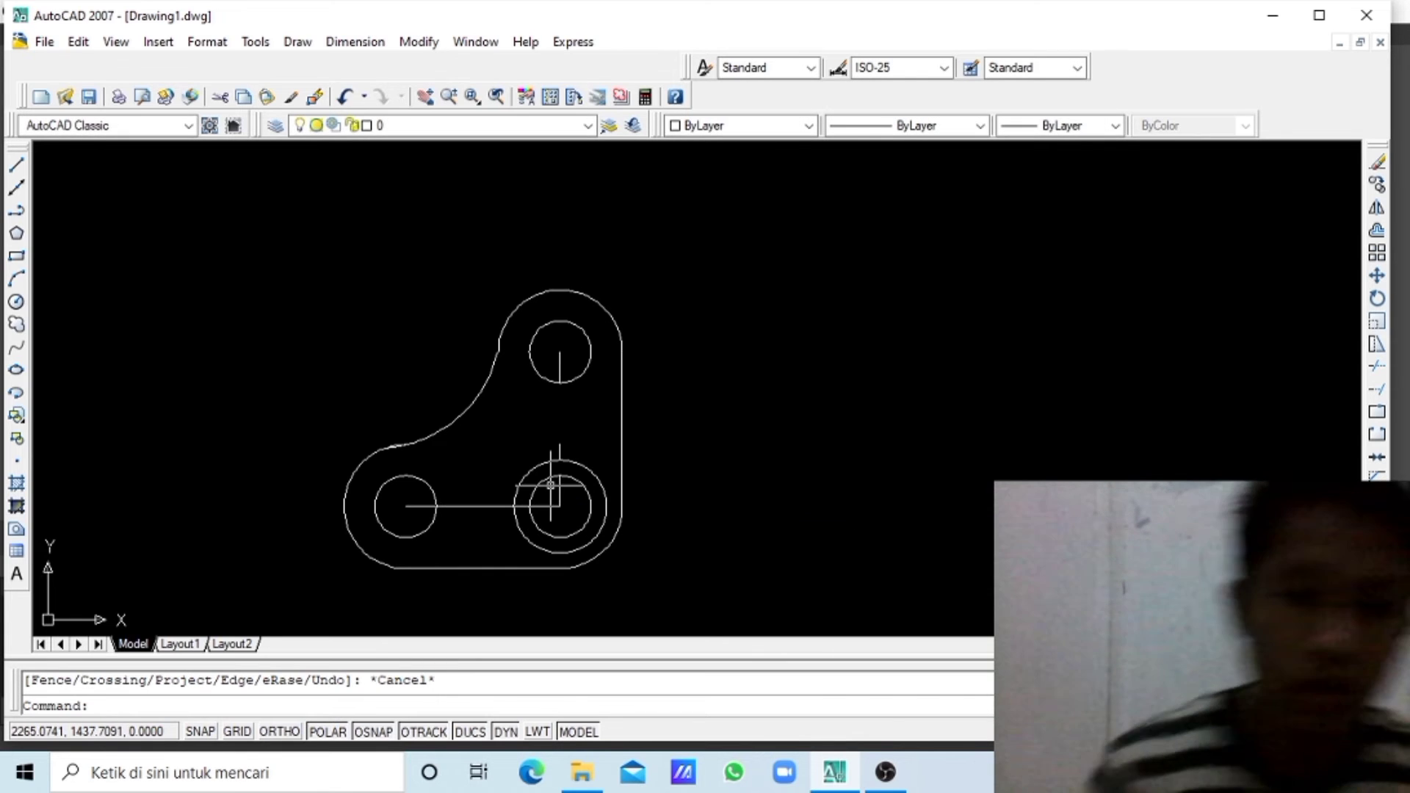
- Cut the four leftover centre-line pieces out of the drawing
{"action": "left_click", "coordinate": [559, 353]}
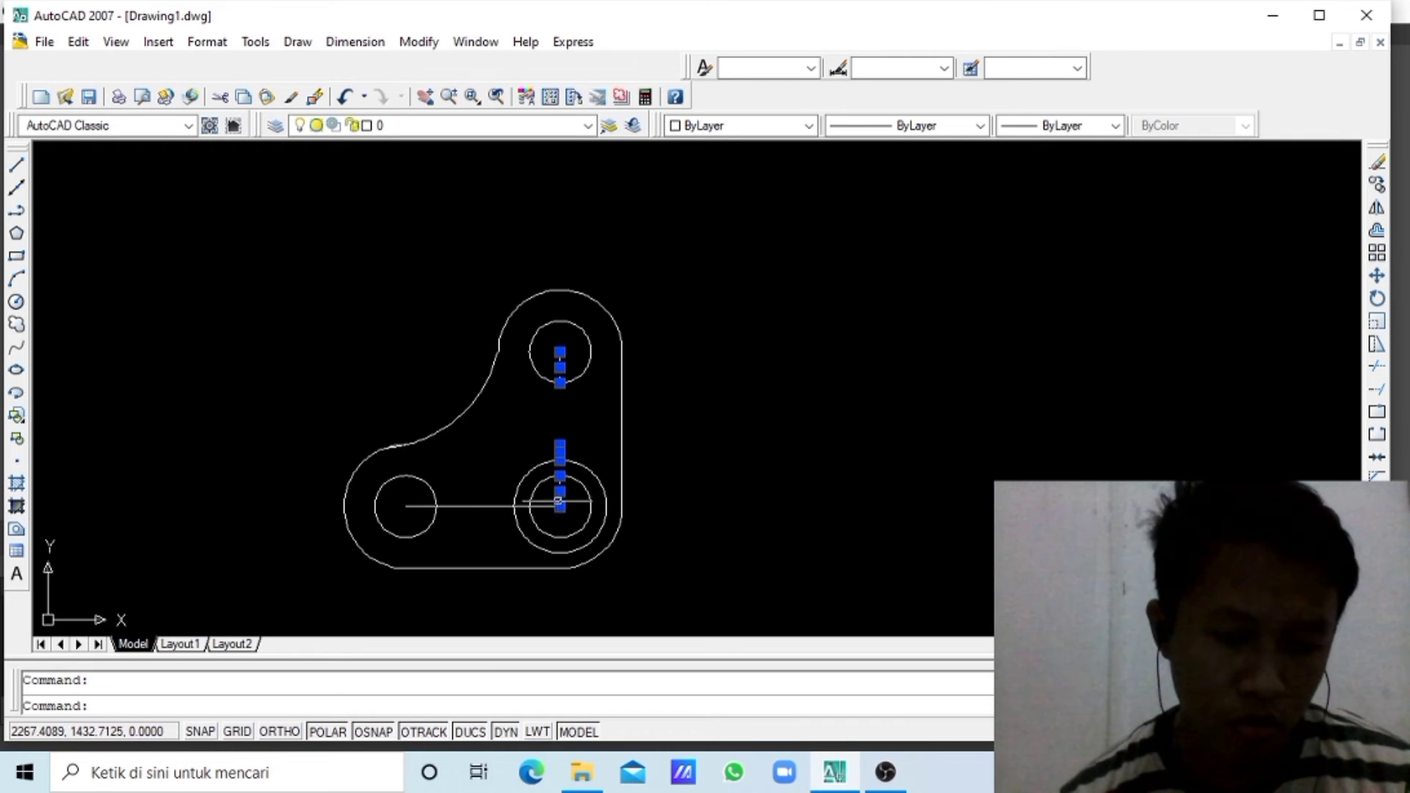
{"action": "right_click", "coordinate": [463, 507]}
{"action": "left_click", "coordinate": [567, 141]}
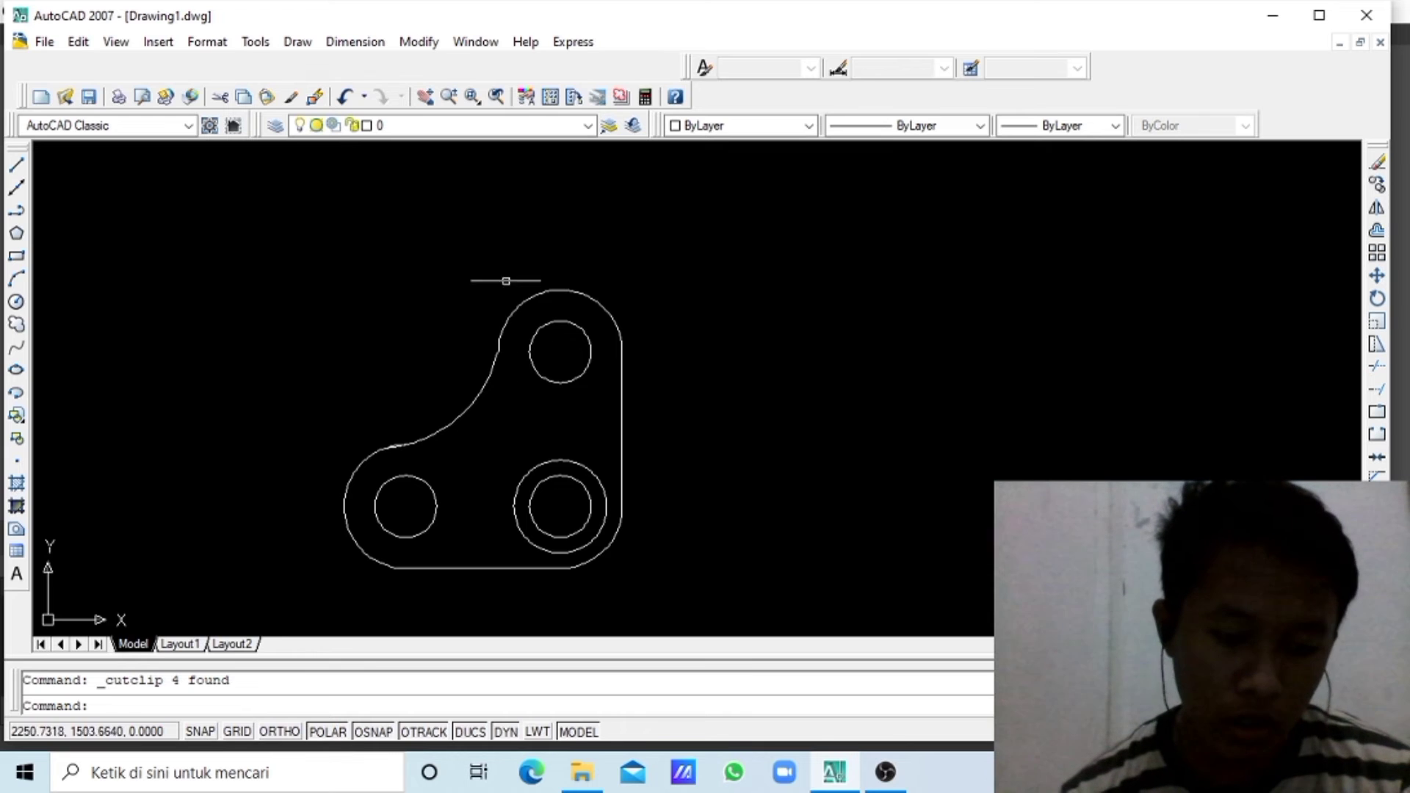
{"action": "left_click", "coordinate": [354, 41]}
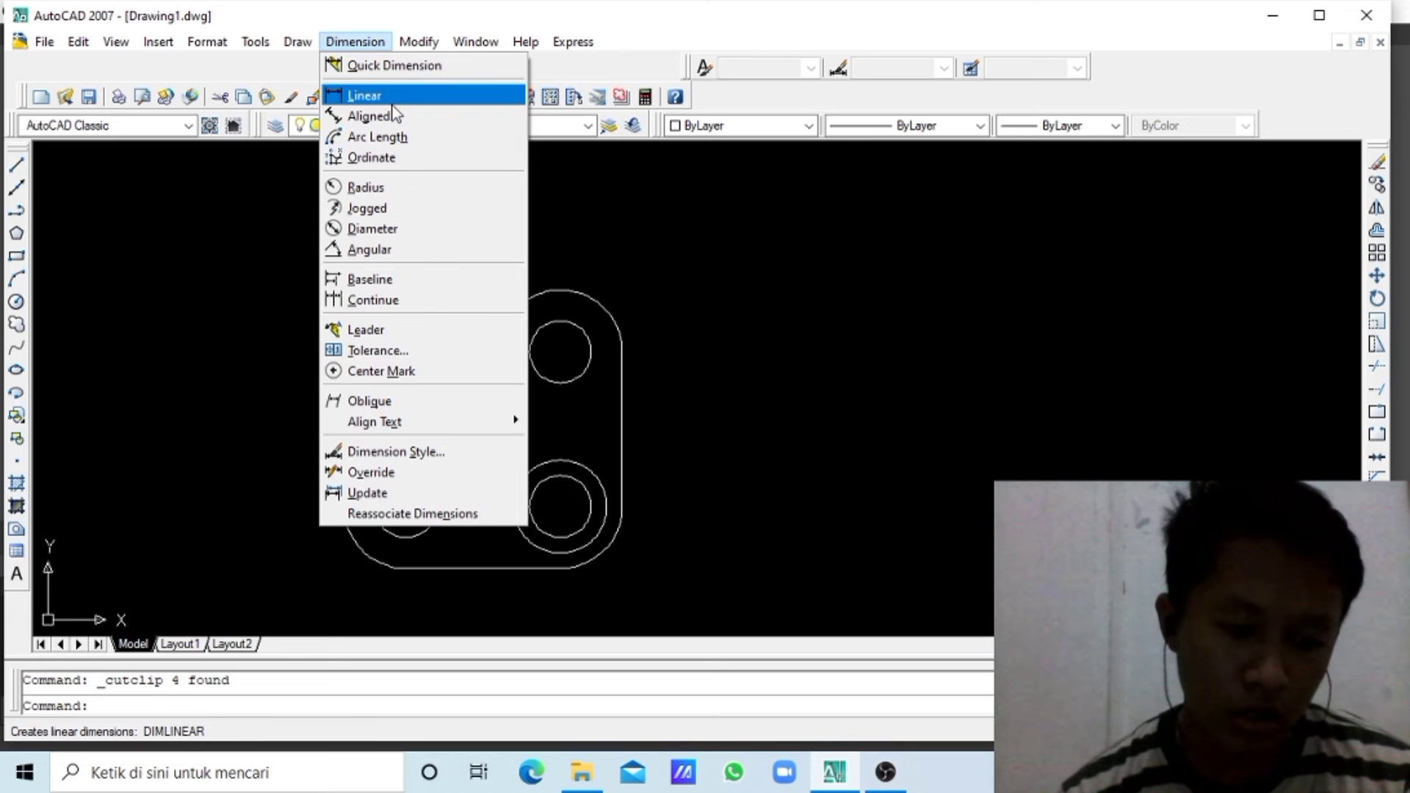
- Place an R10 radius dimension on the top hole, discarding the duplicate attempt
{"action": "left_click", "coordinate": [375, 187]}
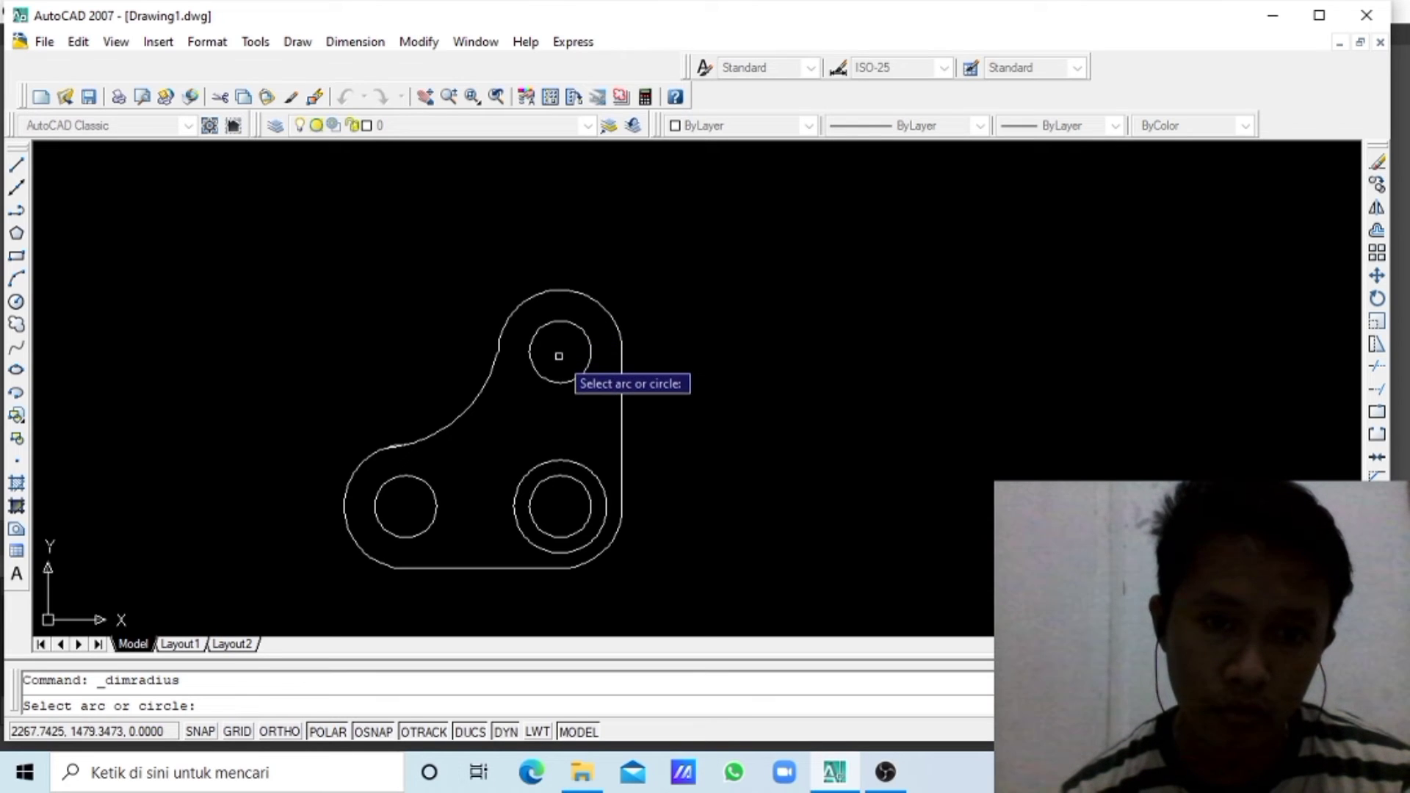
{"action": "left_click", "coordinate": [559, 351]}
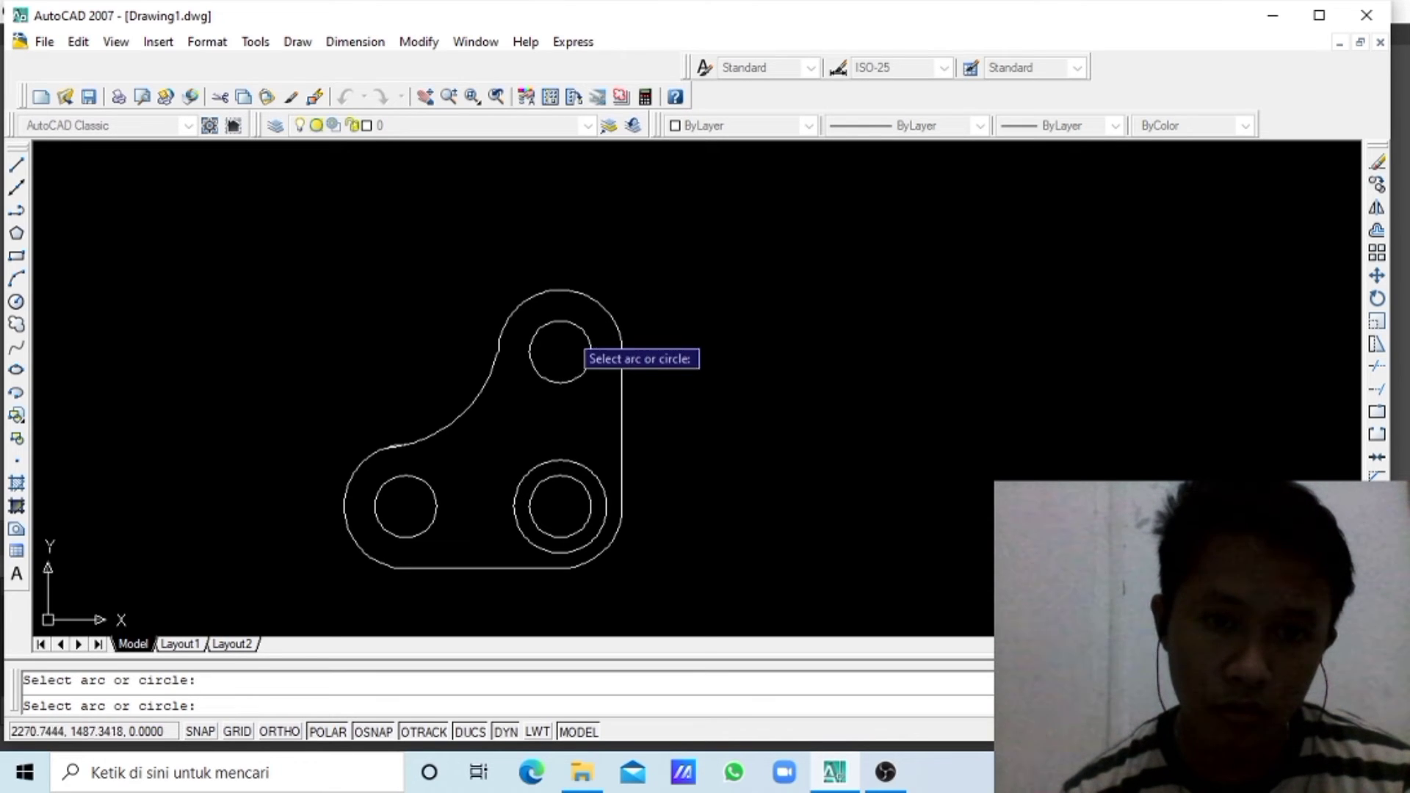
{"action": "left_click", "coordinate": [566, 320]}
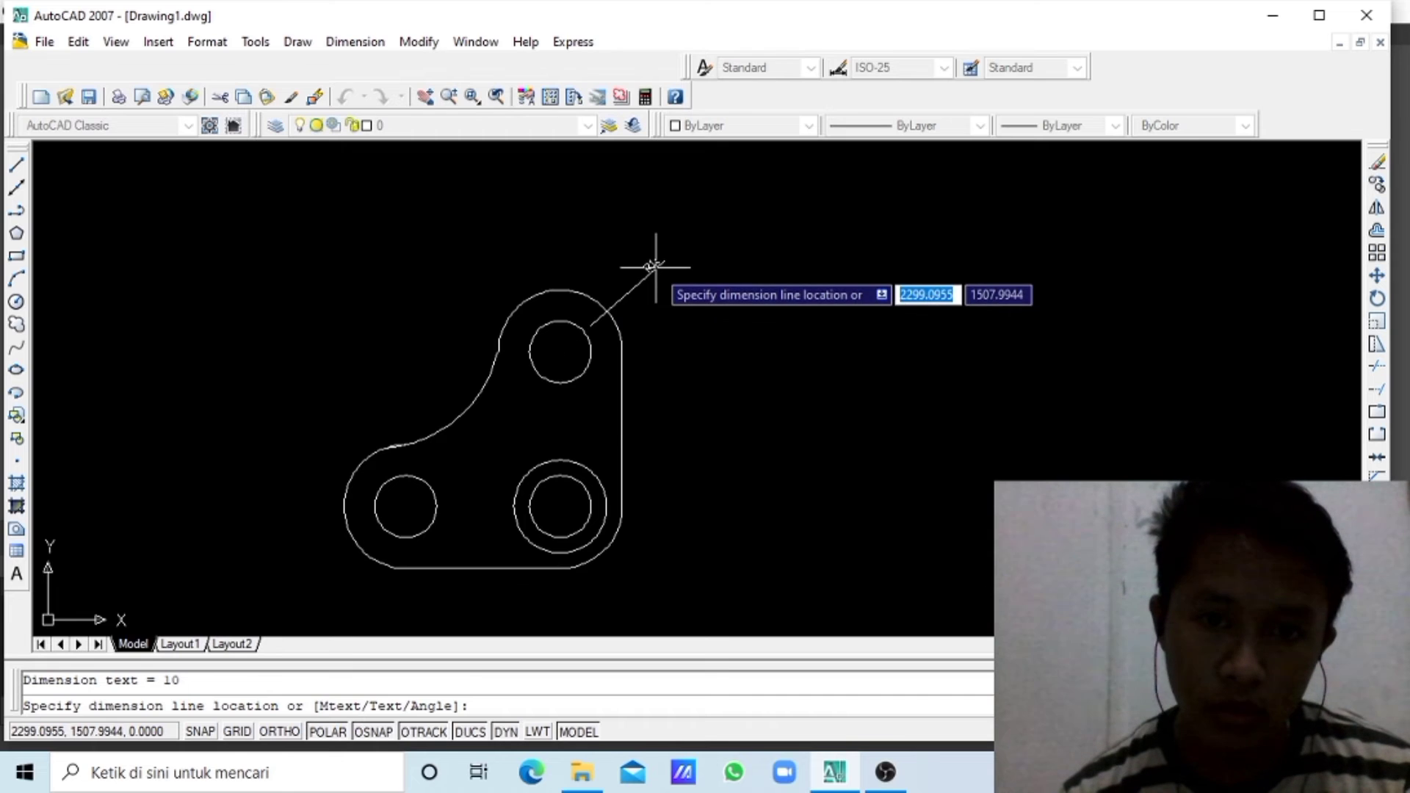
{"action": "left_click", "coordinate": [655, 268]}
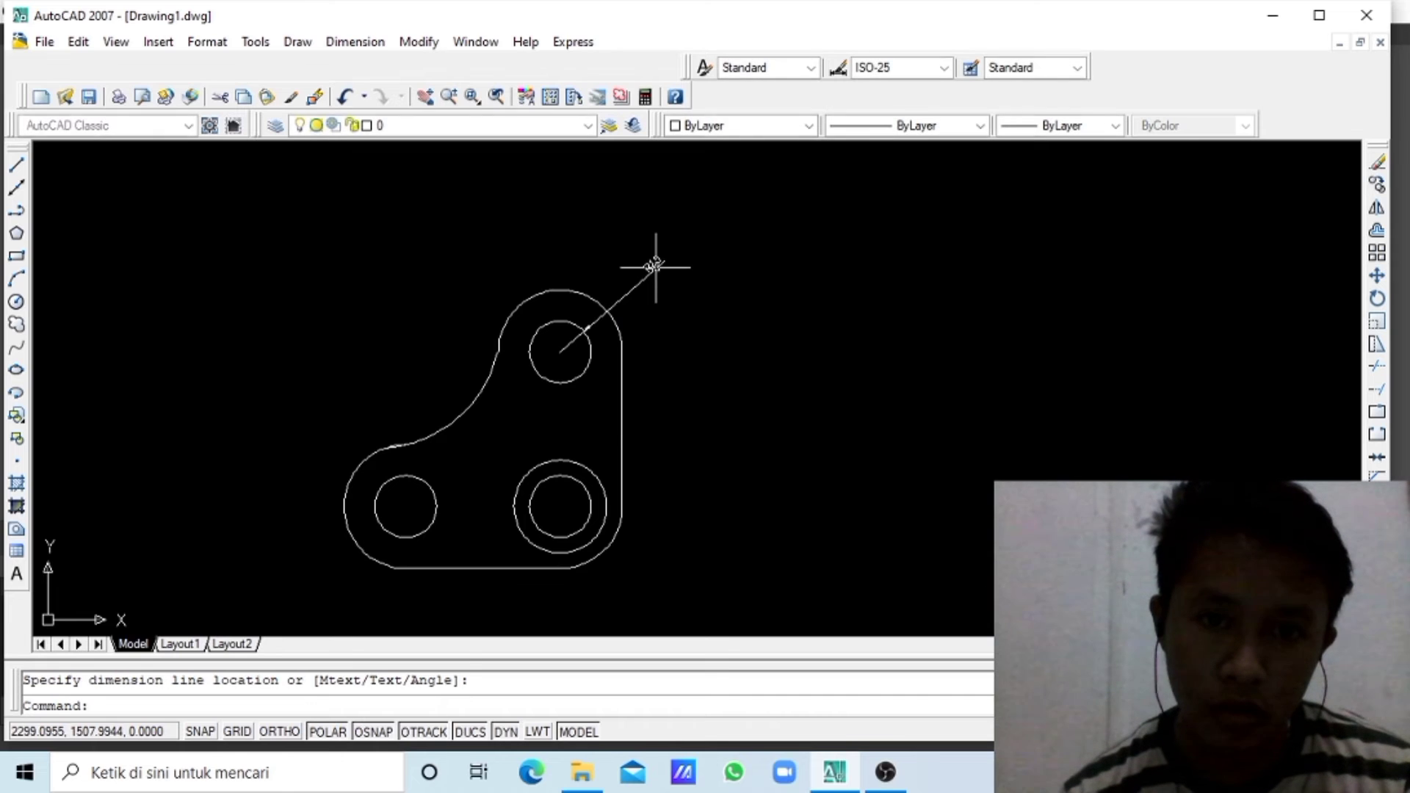
{"action": "left_click", "coordinate": [354, 43]}
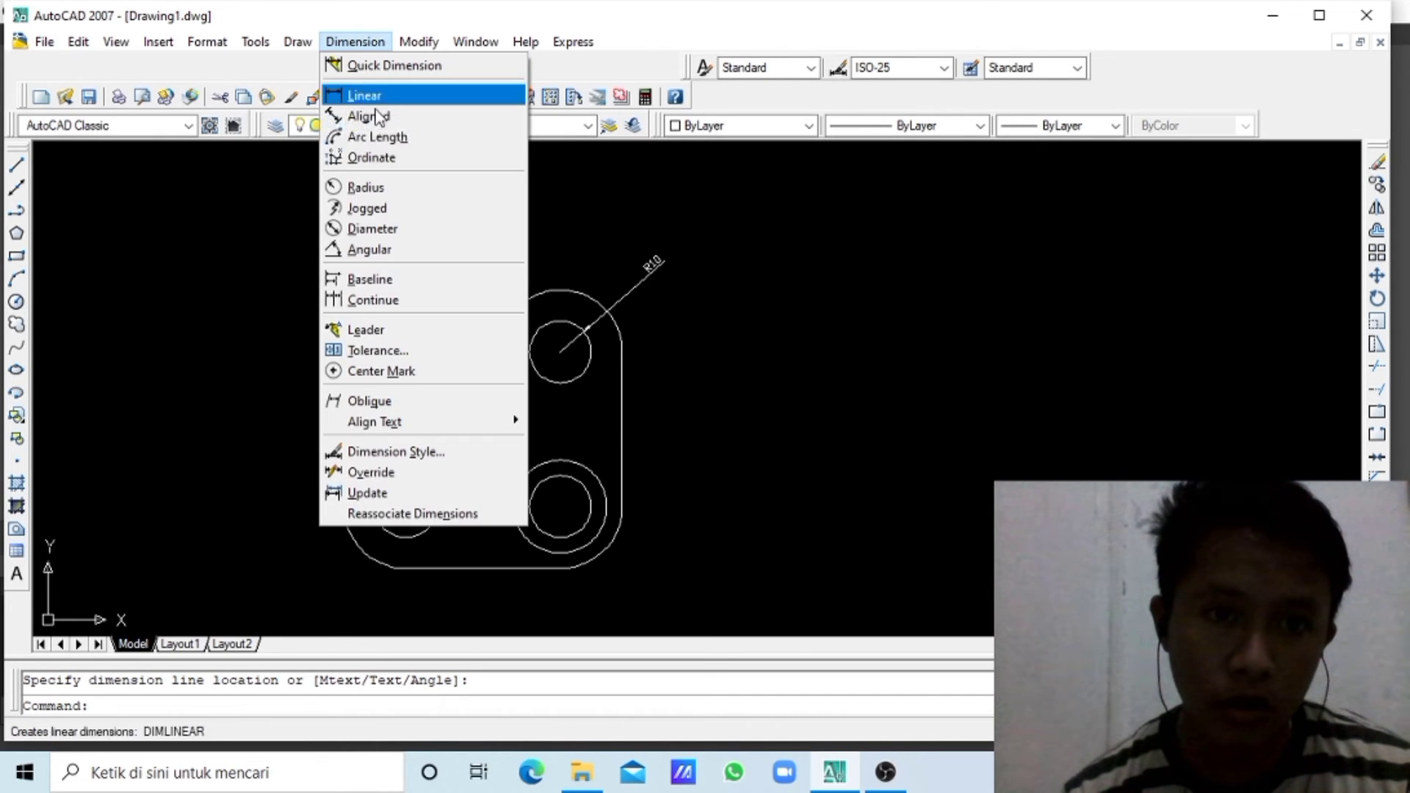
{"action": "left_click", "coordinate": [402, 189]}
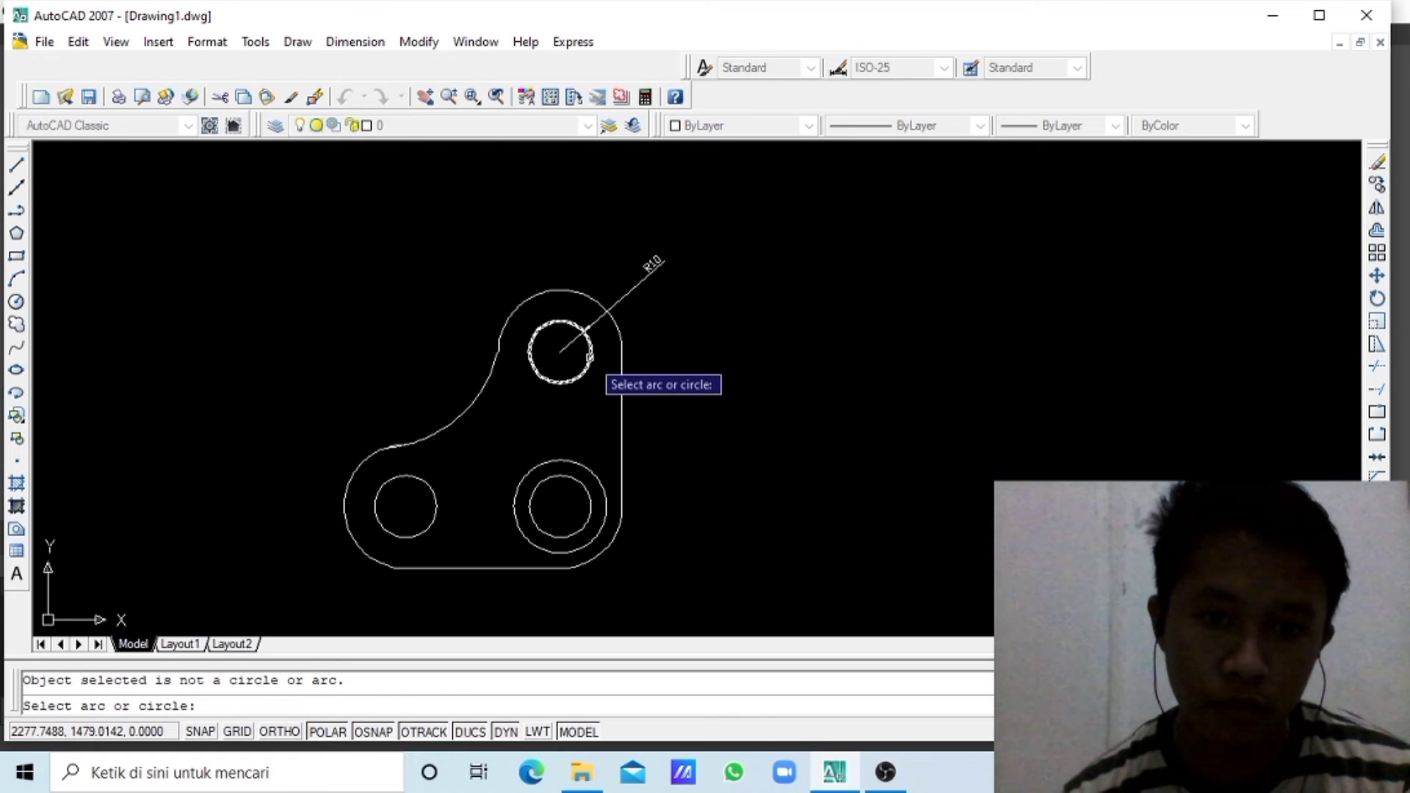
{"action": "left_click", "coordinate": [589, 357]}
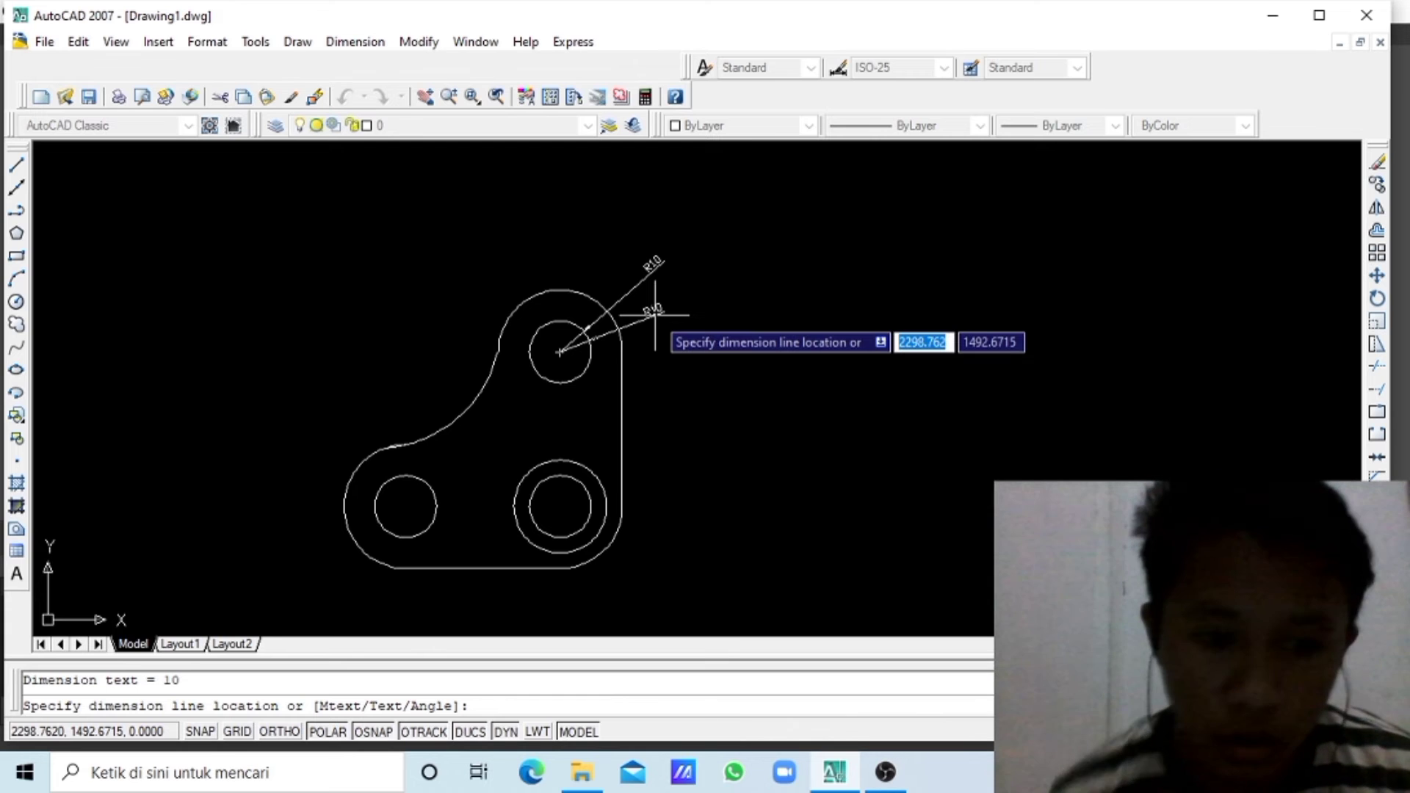
{"action": "key", "text": "Escape"}
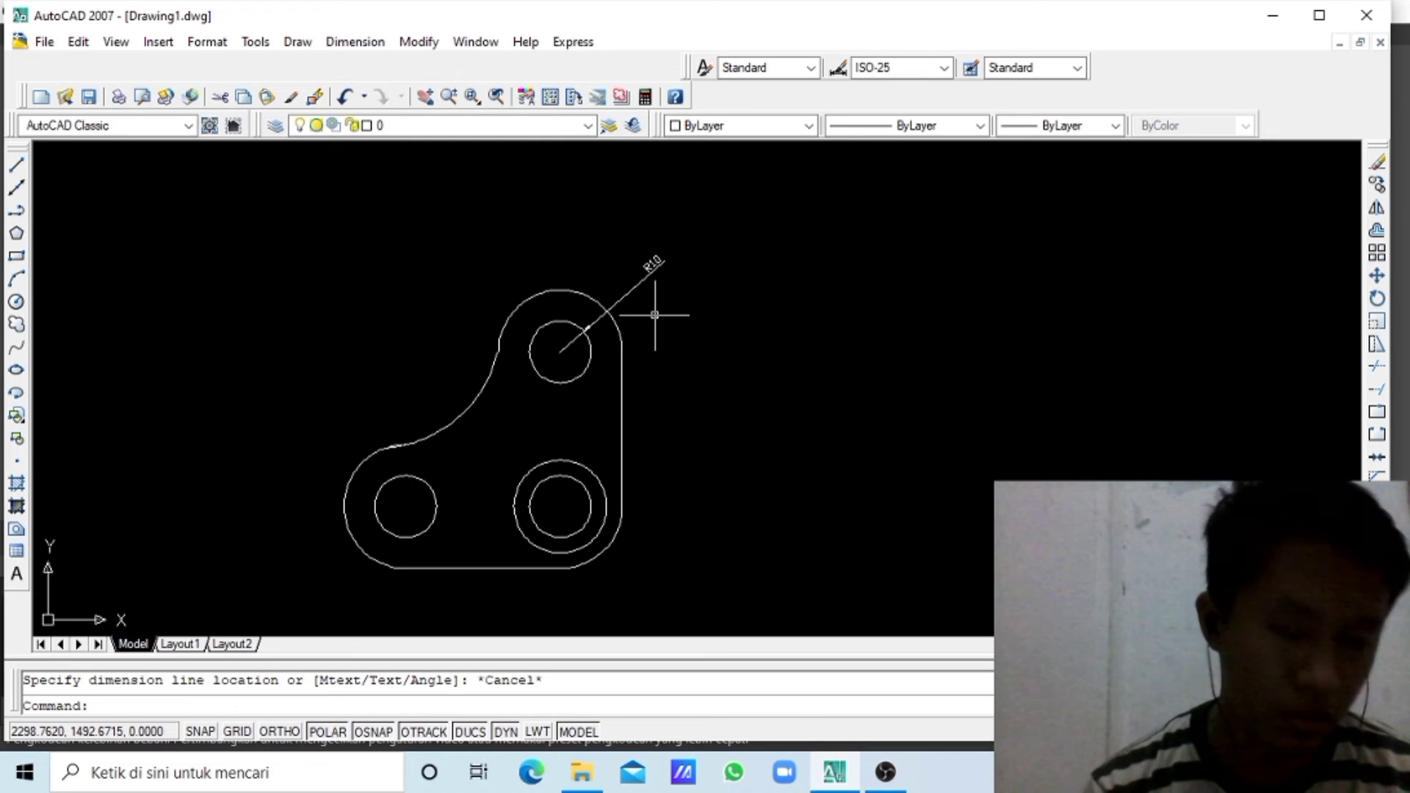
{"action": "left_click", "coordinate": [365, 49]}
{"action": "mouse_move", "coordinate": [419, 42]}
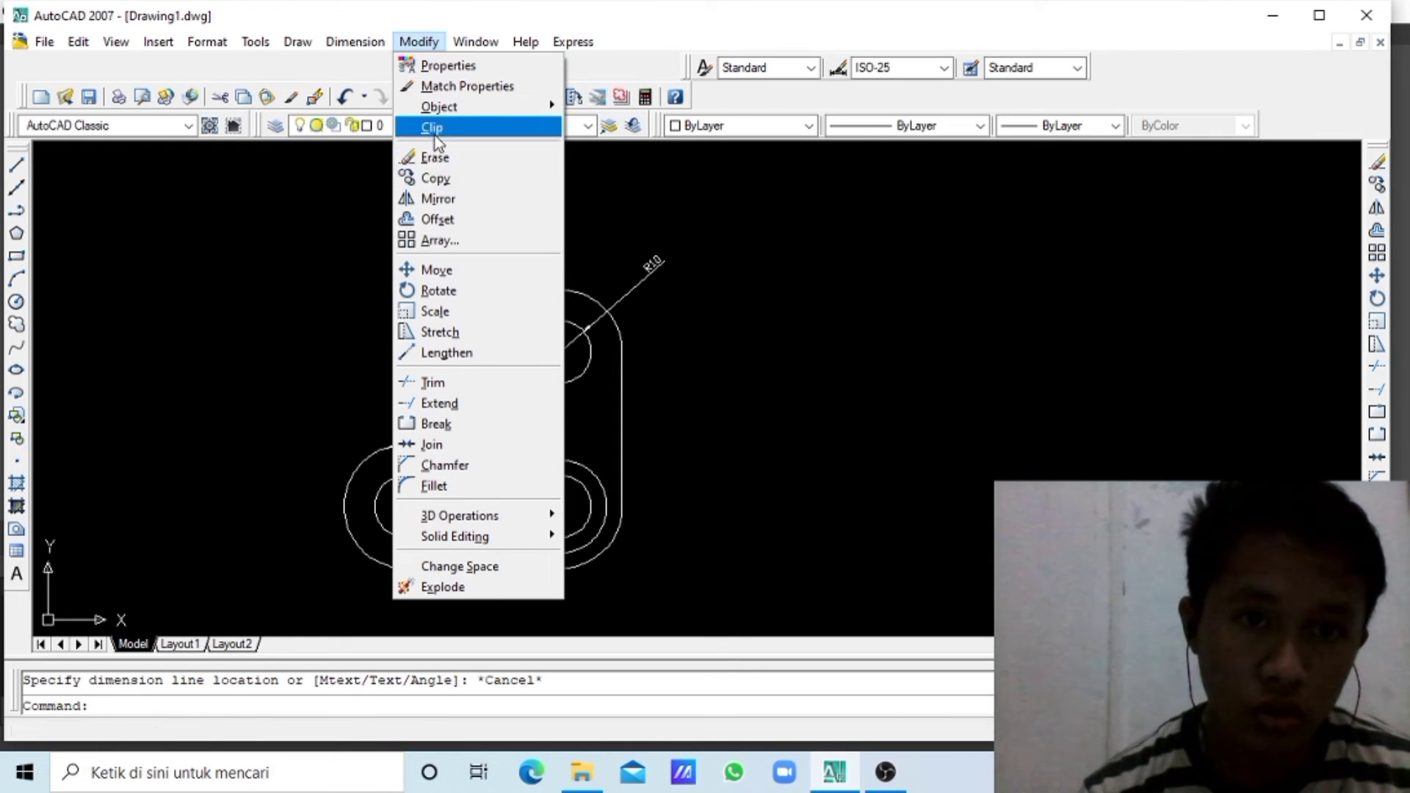
- Dimension the fillet arc as R40 and the inner bottom-right circle as R10
{"action": "left_click", "coordinate": [368, 45]}
{"action": "left_click", "coordinate": [365, 44]}
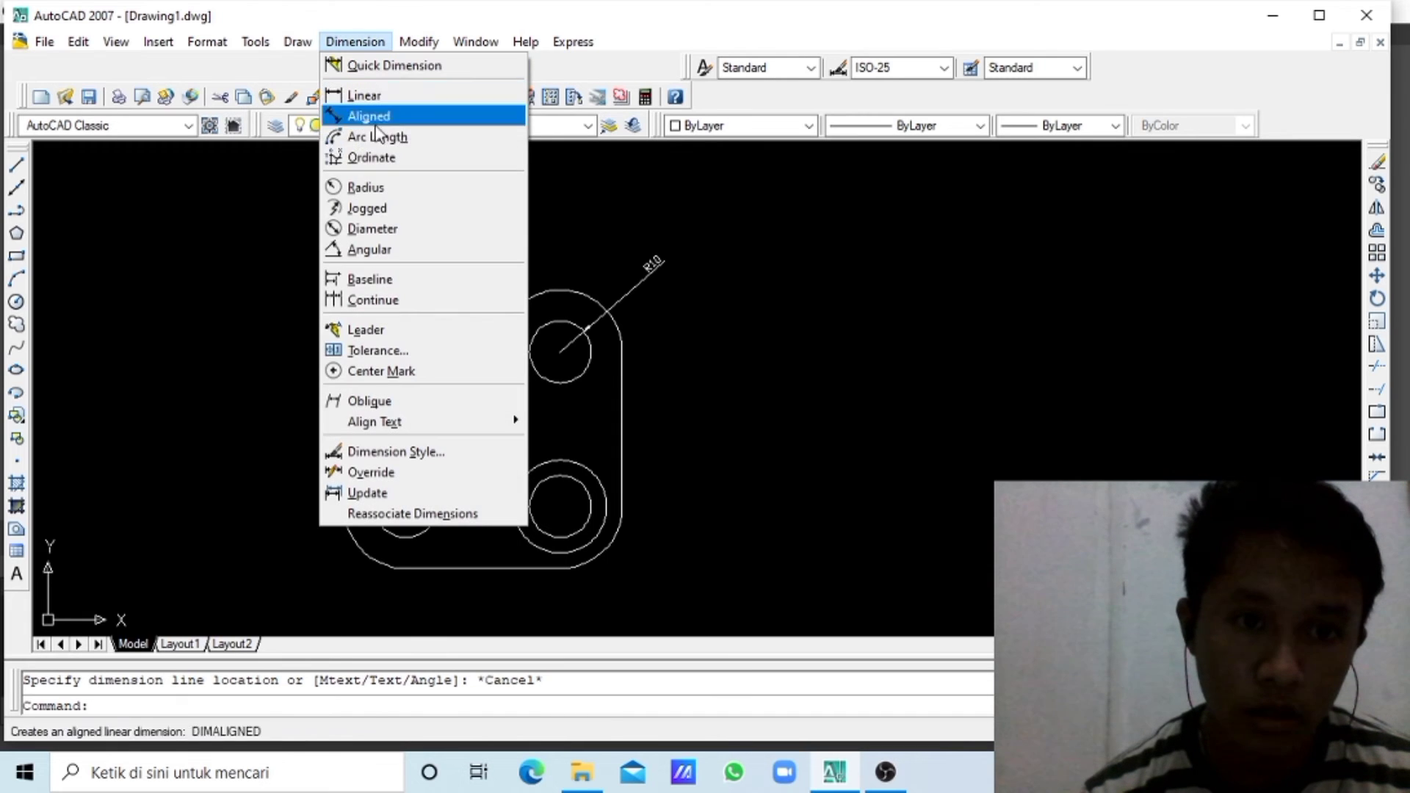
{"action": "left_click", "coordinate": [389, 188]}
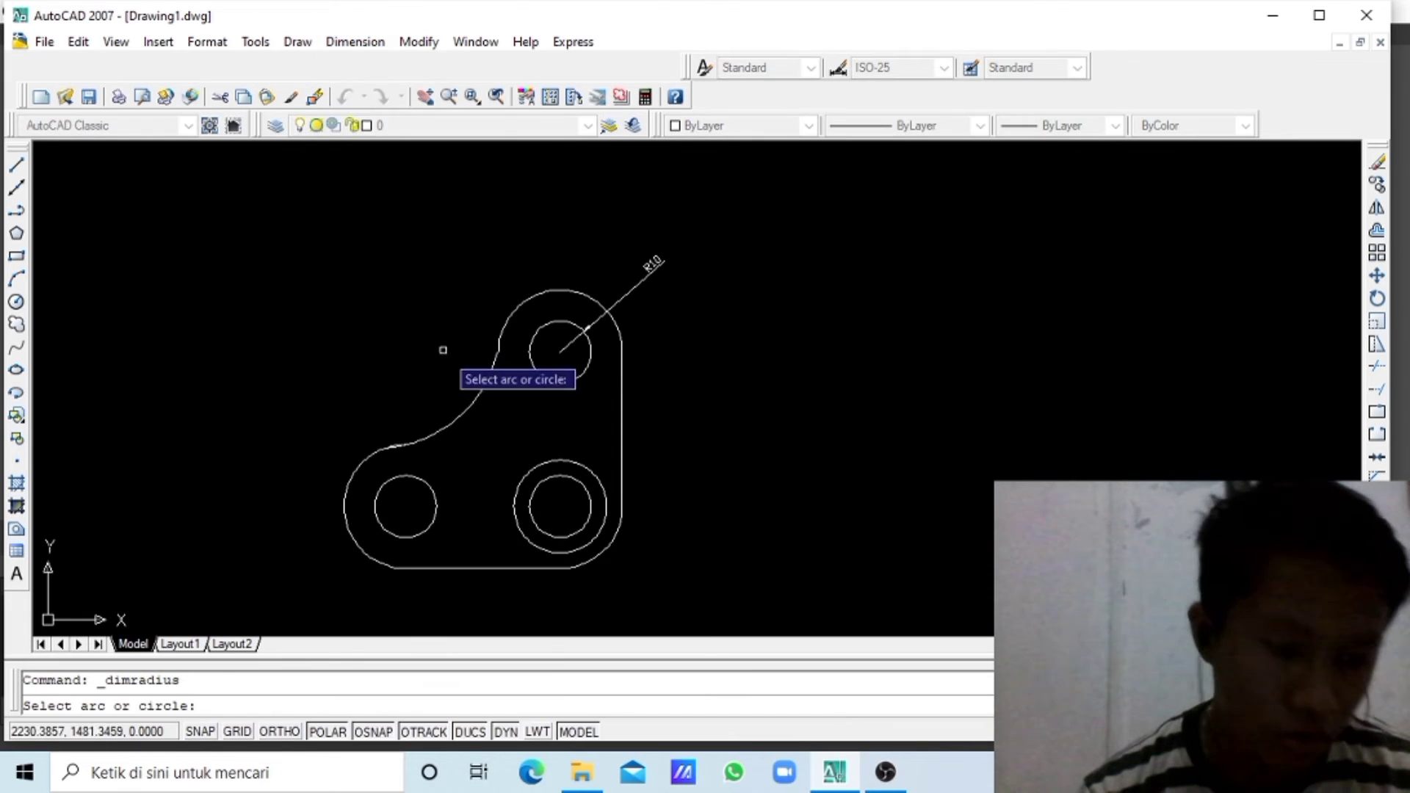
{"action": "left_click", "coordinate": [476, 402]}
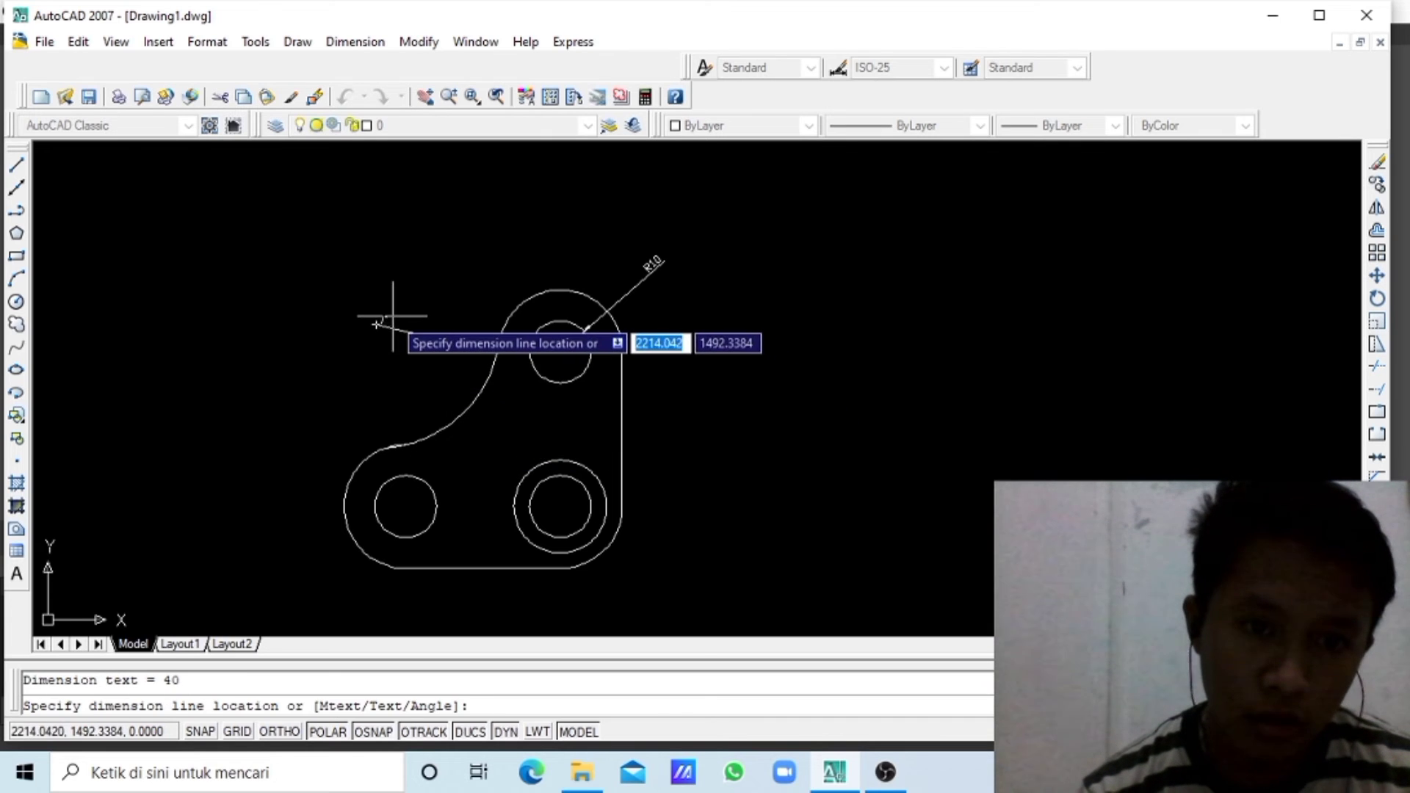
{"action": "left_click", "coordinate": [368, 308]}
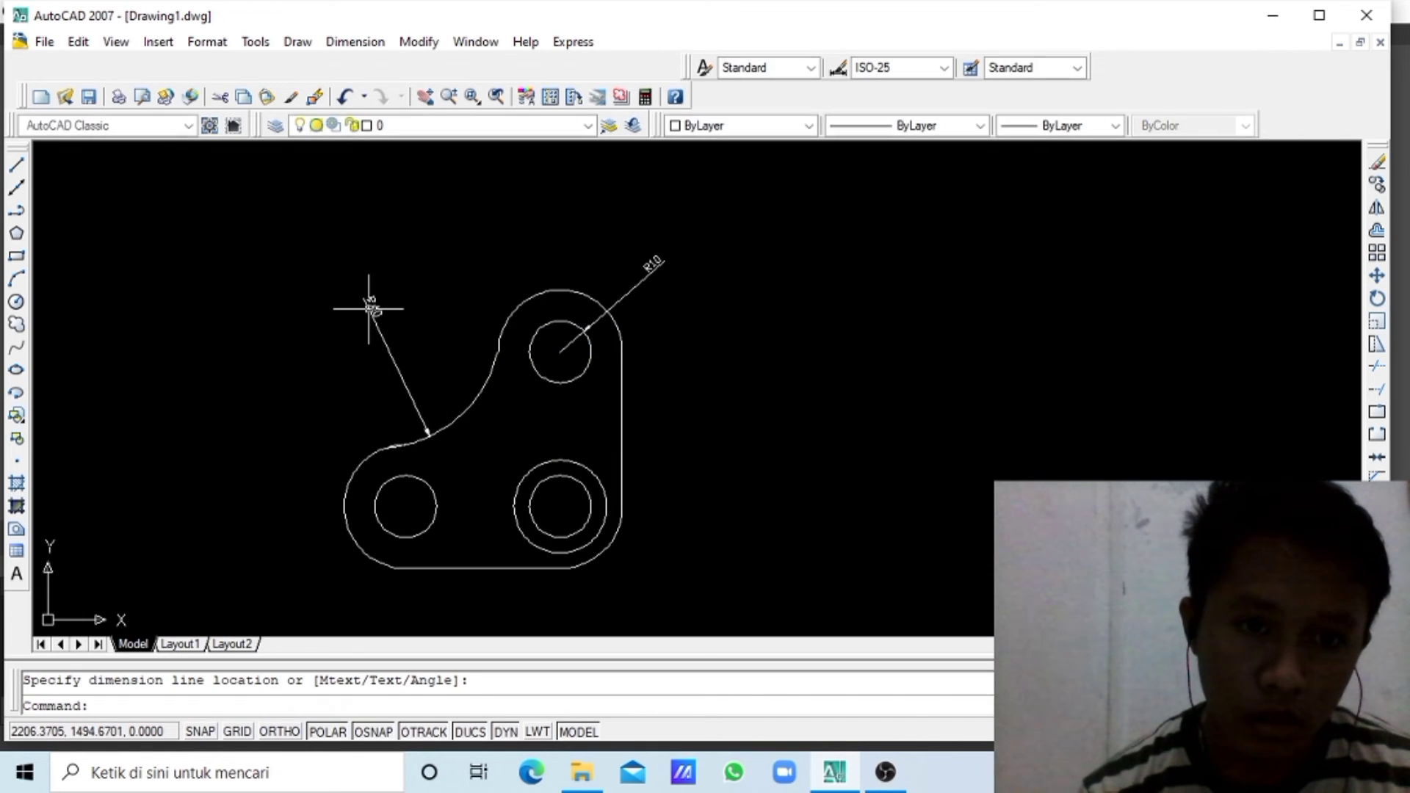
{"action": "left_click", "coordinate": [367, 33]}
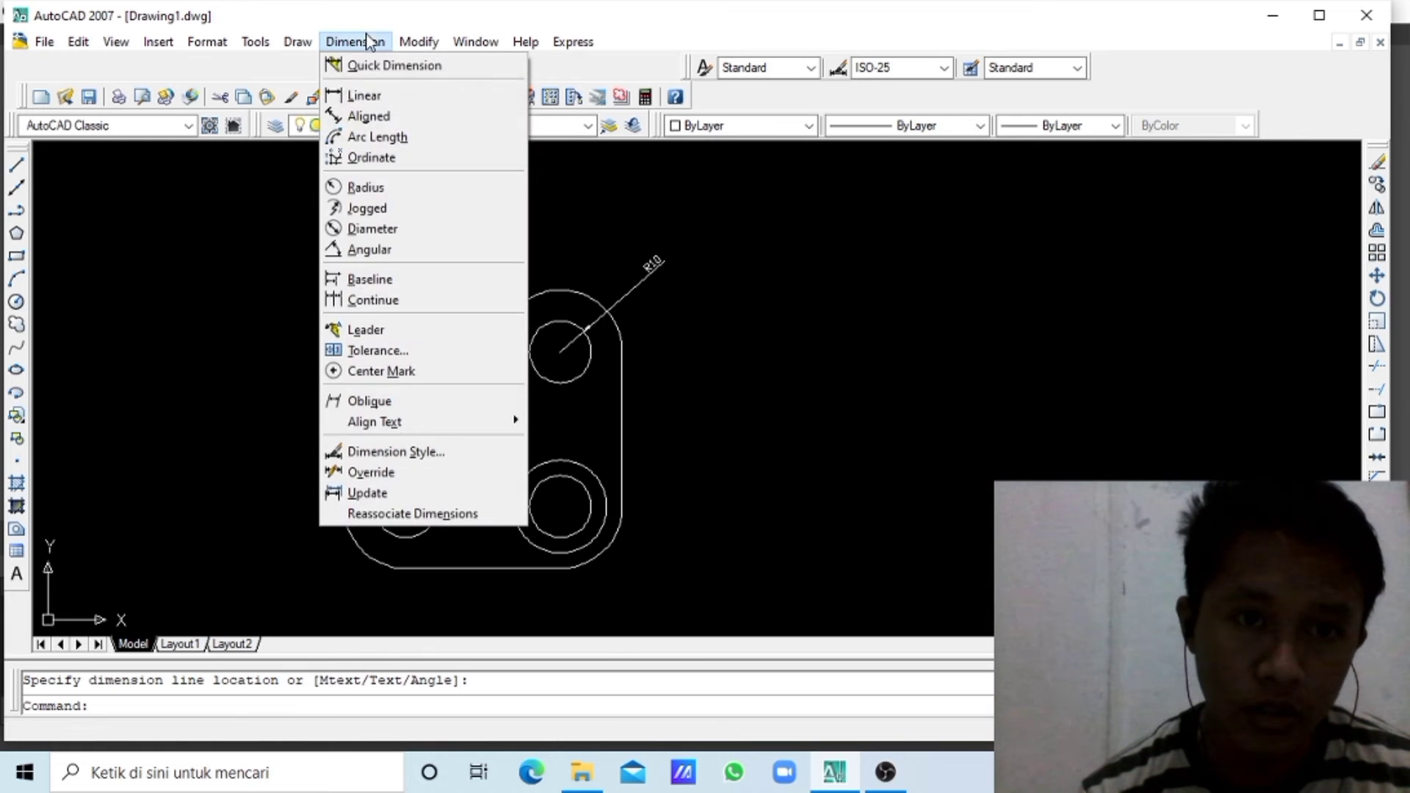
{"action": "left_click", "coordinate": [403, 192]}
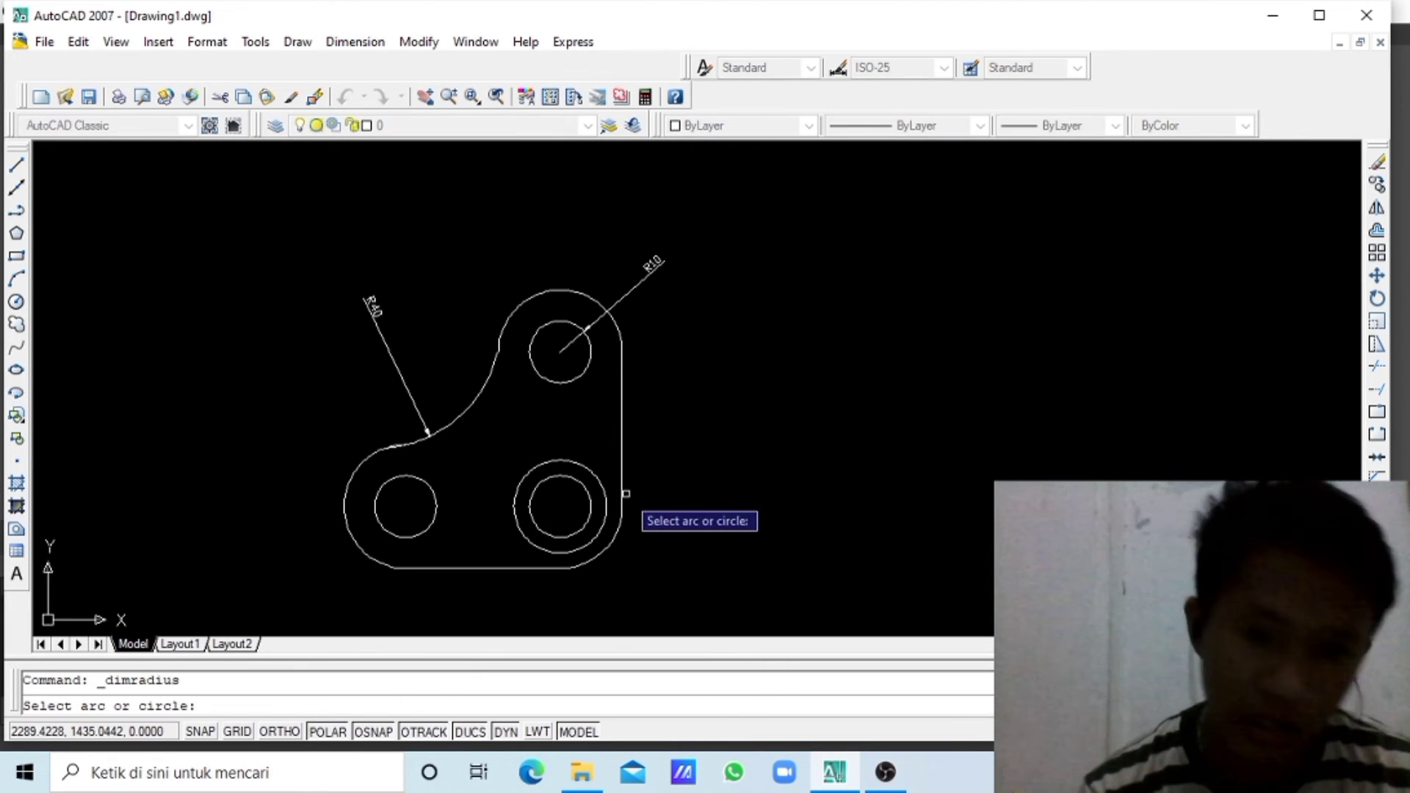
{"action": "left_click", "coordinate": [603, 499]}
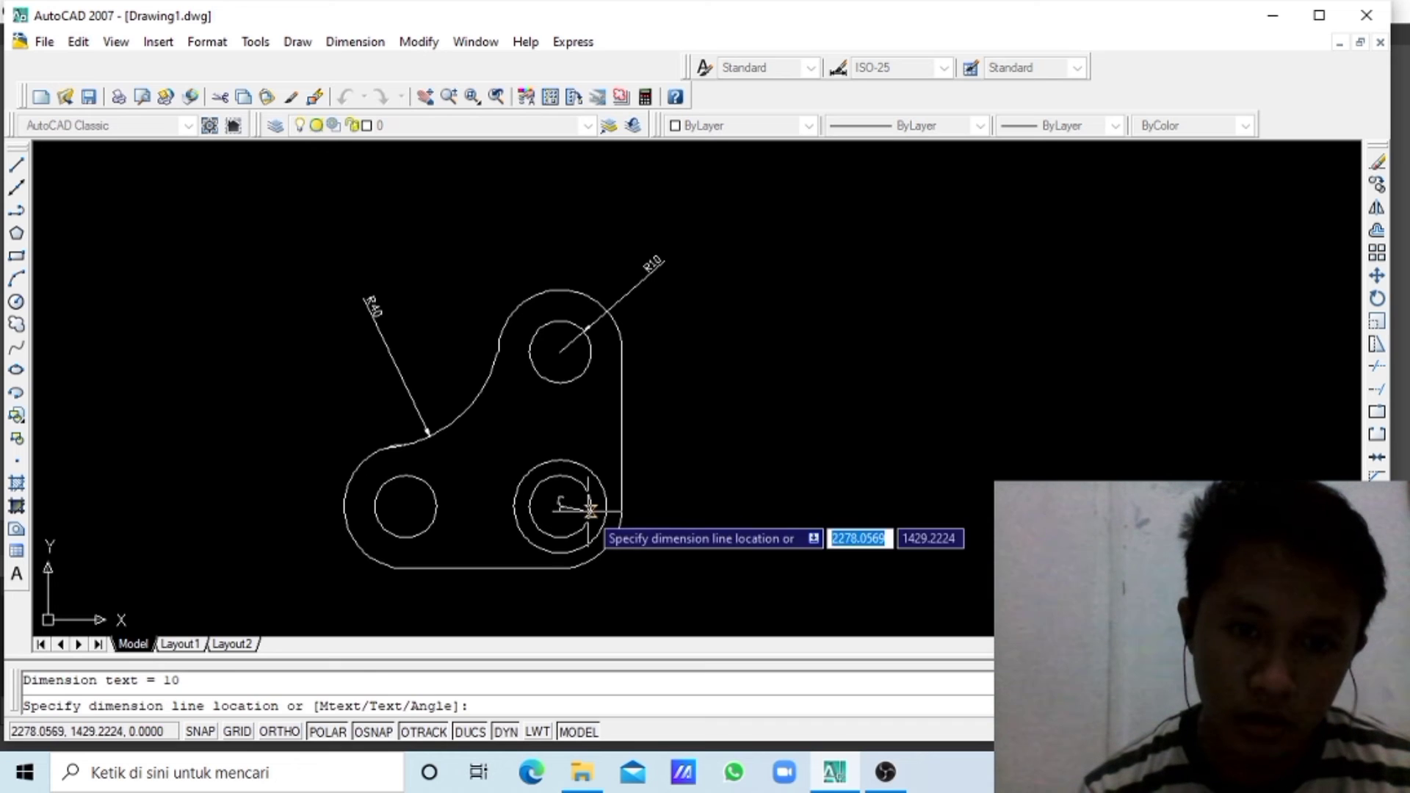
{"action": "left_click", "coordinate": [707, 567]}
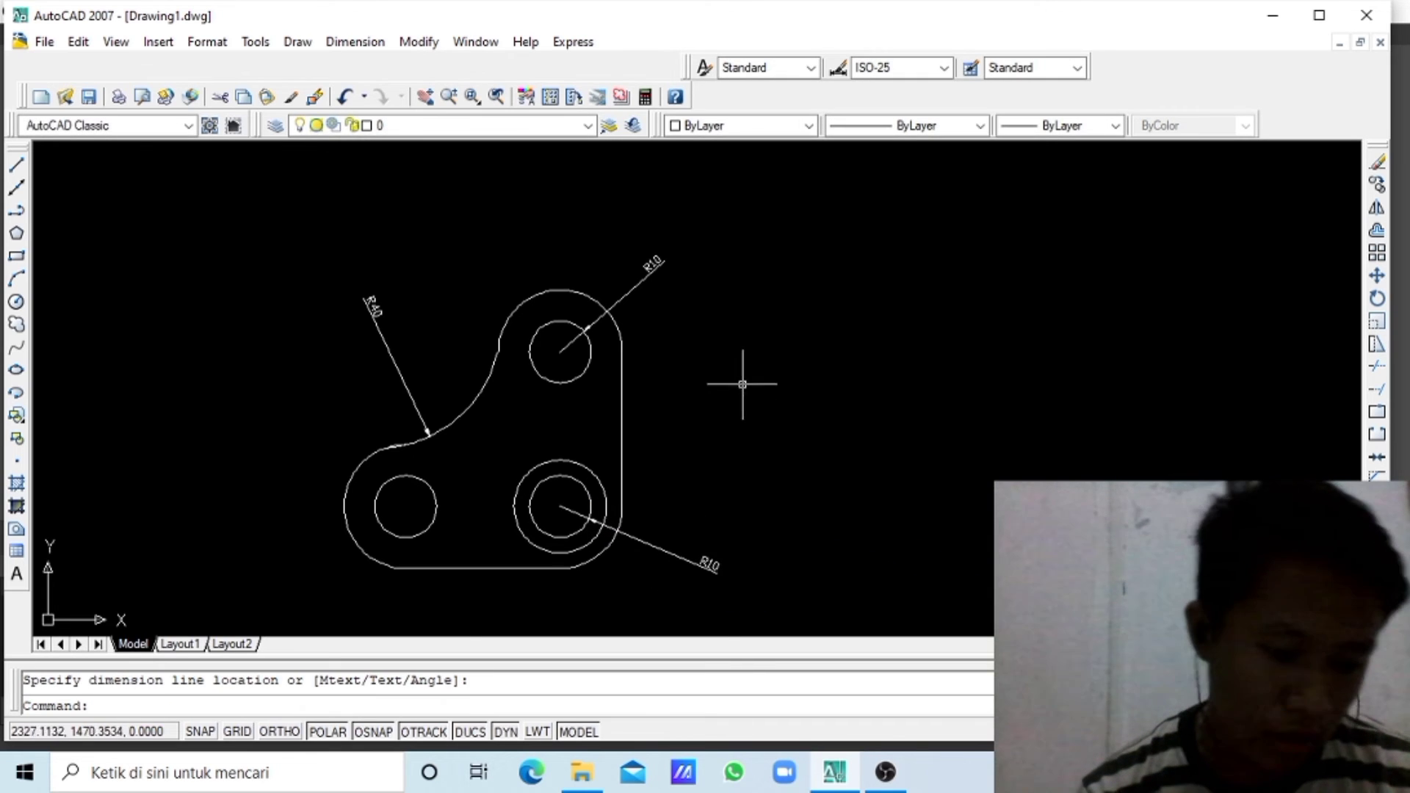
- Add R15 to the outer bottom-right circle and R20 to the corner arc
{"action": "left_click", "coordinate": [358, 42]}
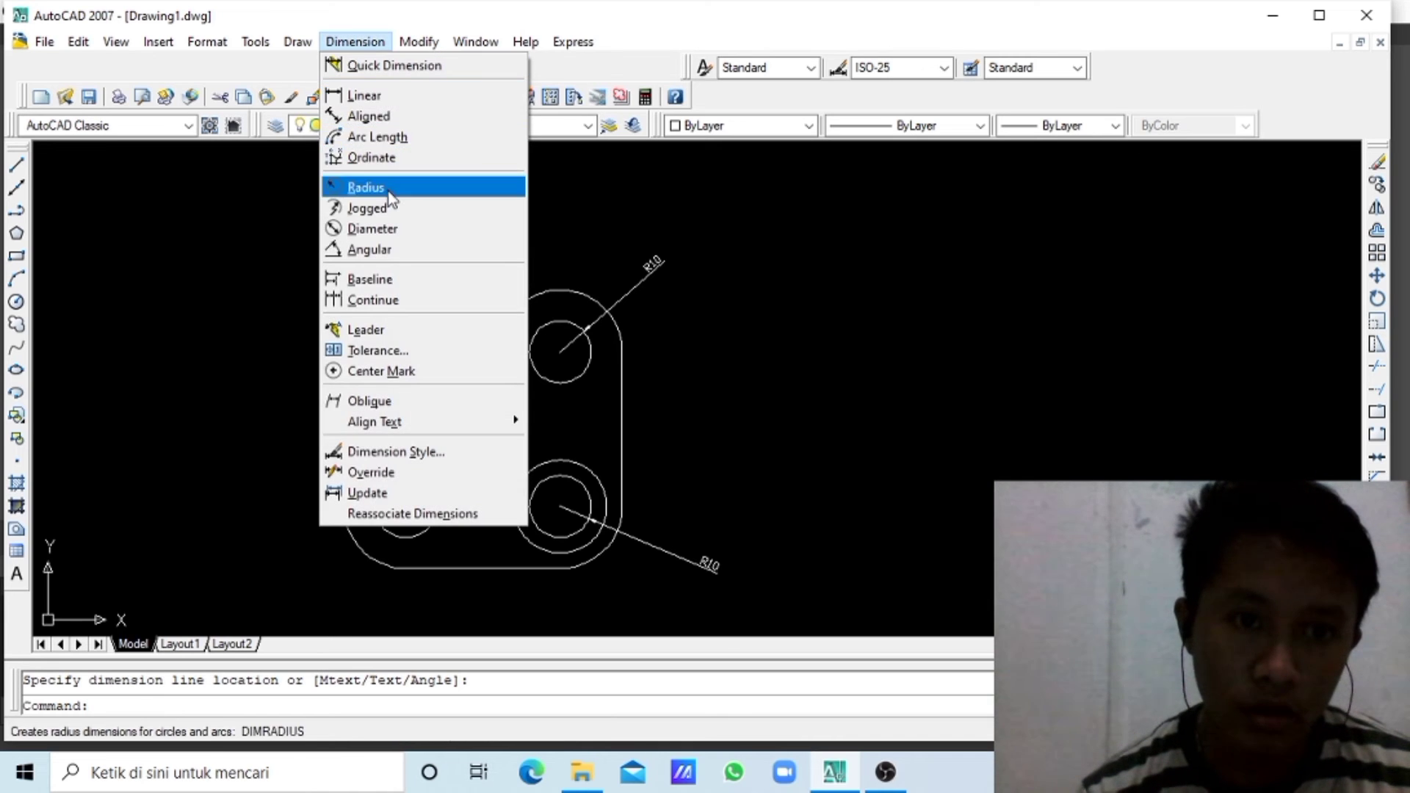
{"action": "left_click", "coordinate": [367, 187]}
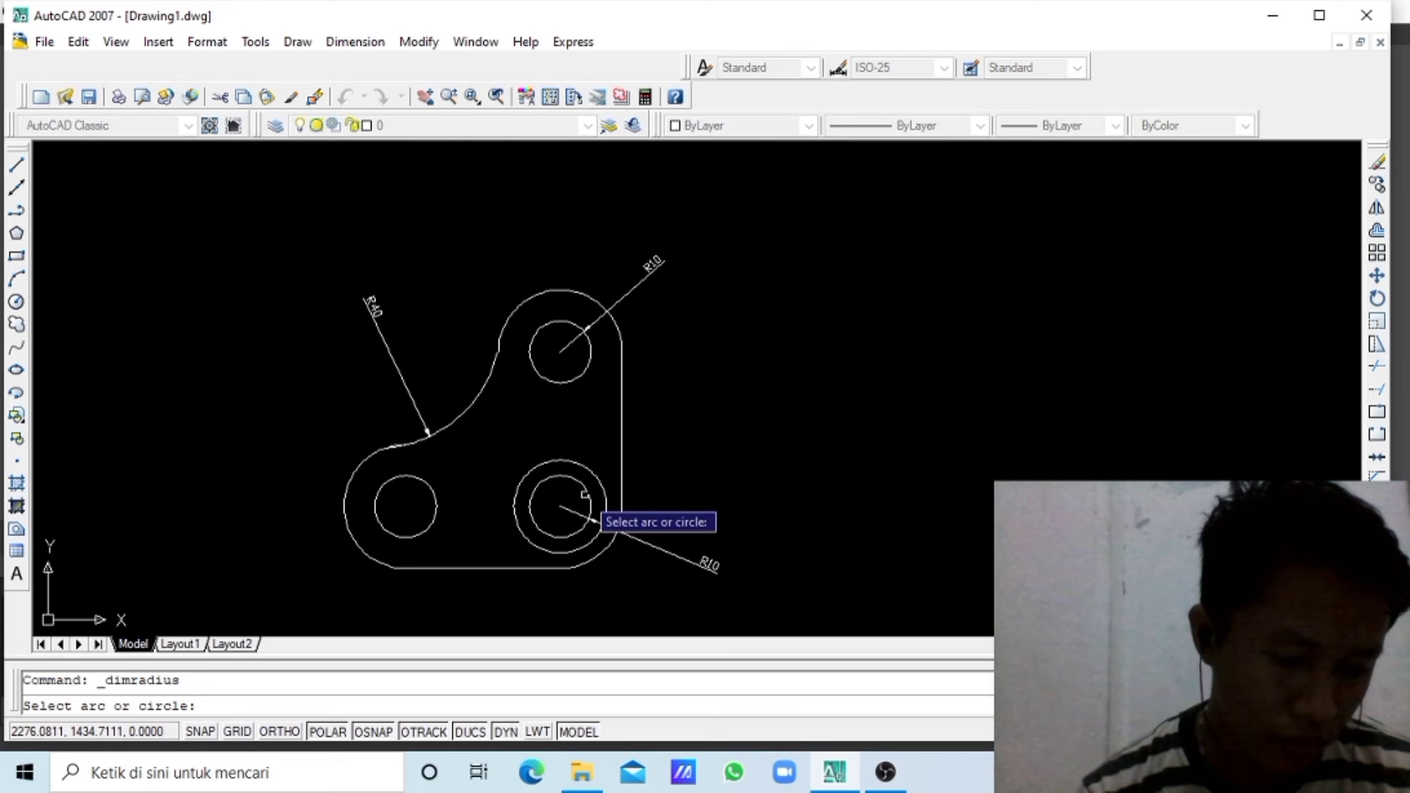
{"action": "left_click", "coordinate": [548, 460]}
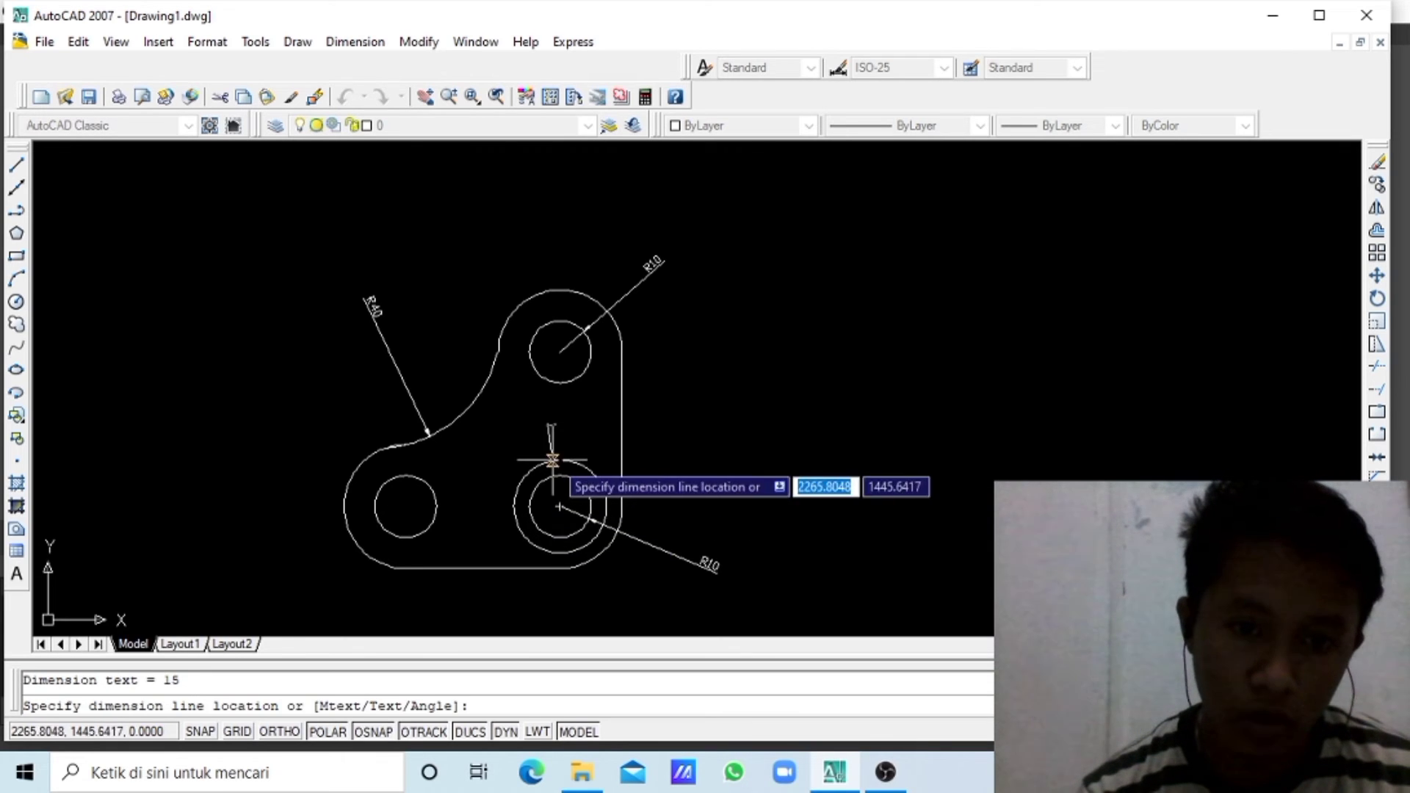
{"action": "left_click", "coordinate": [713, 502]}
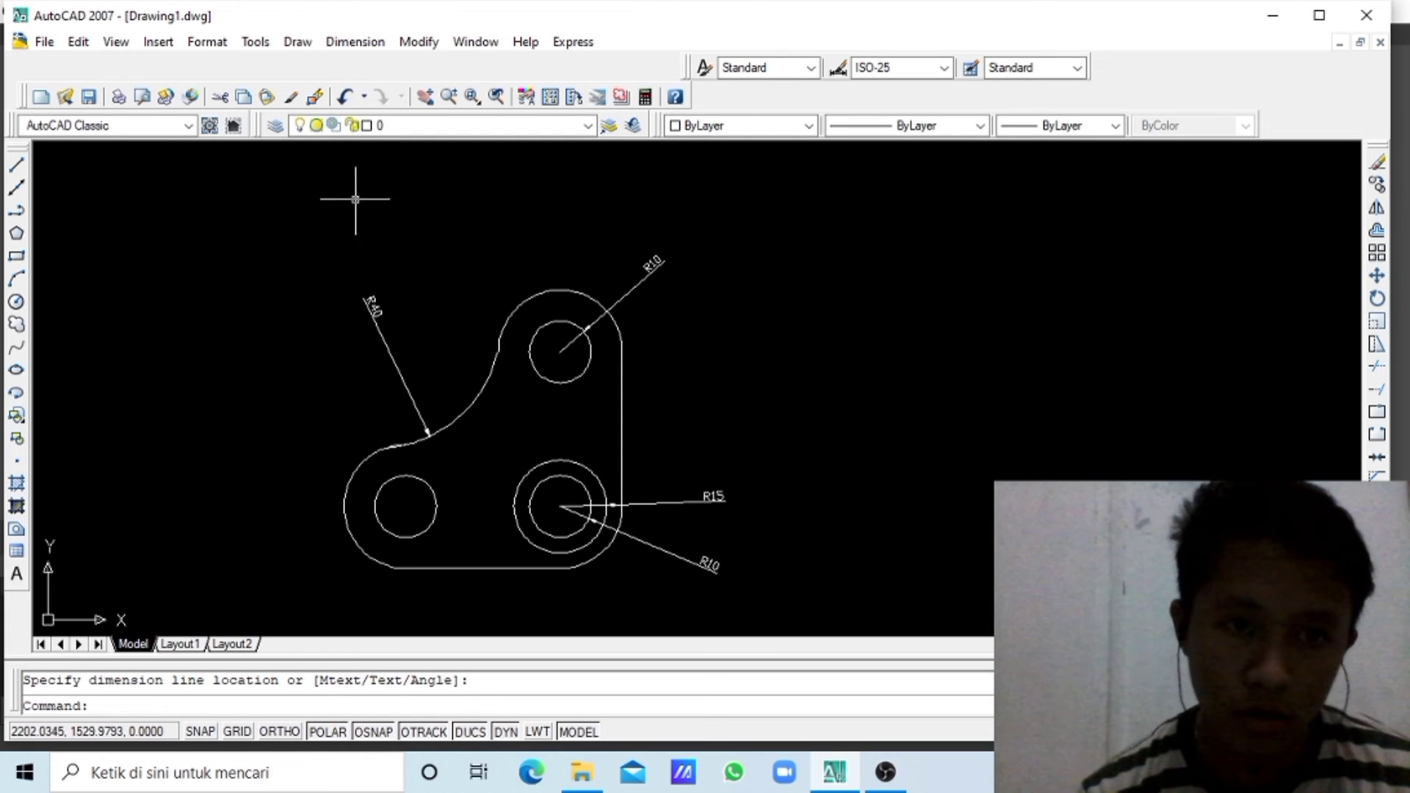
{"action": "left_click", "coordinate": [357, 42]}
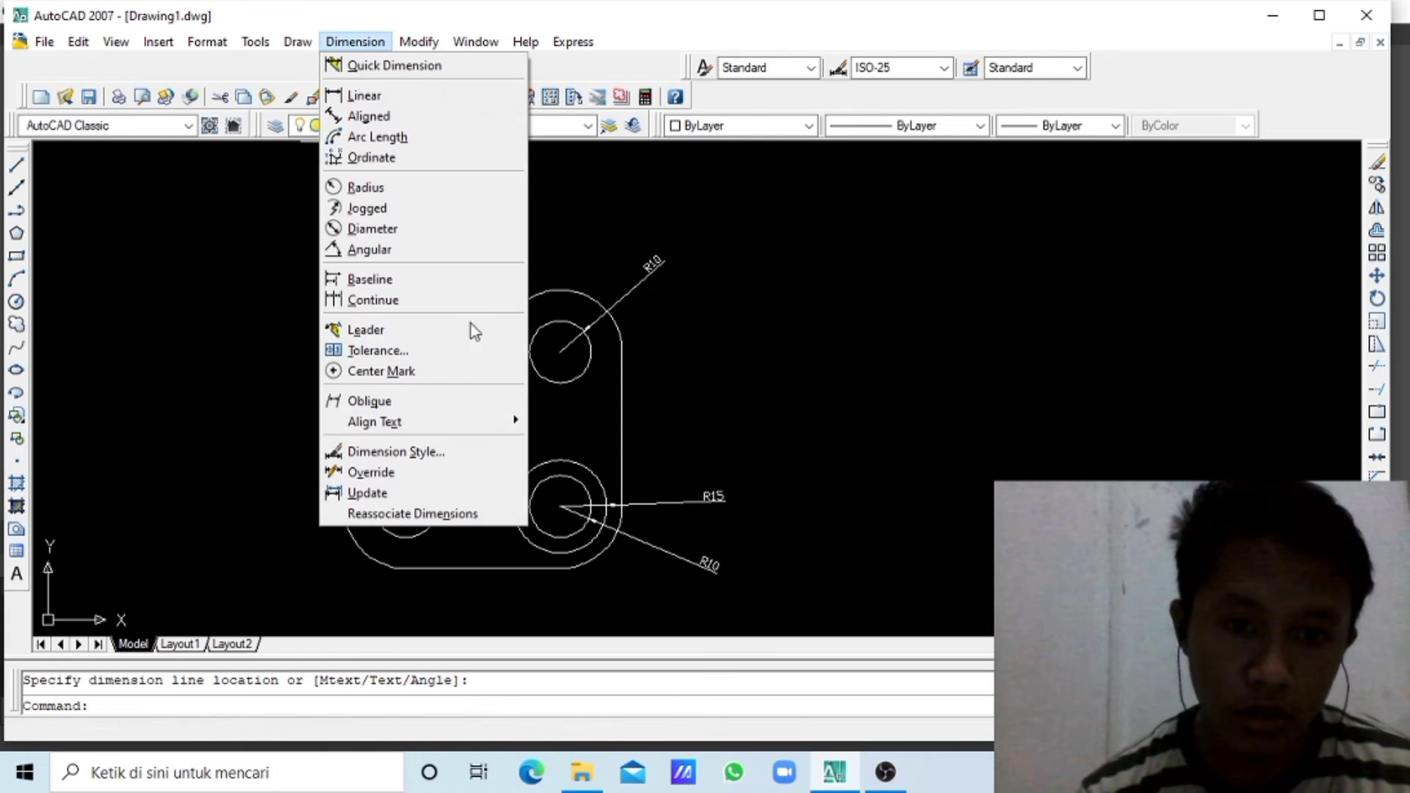
{"action": "left_click", "coordinate": [431, 188]}
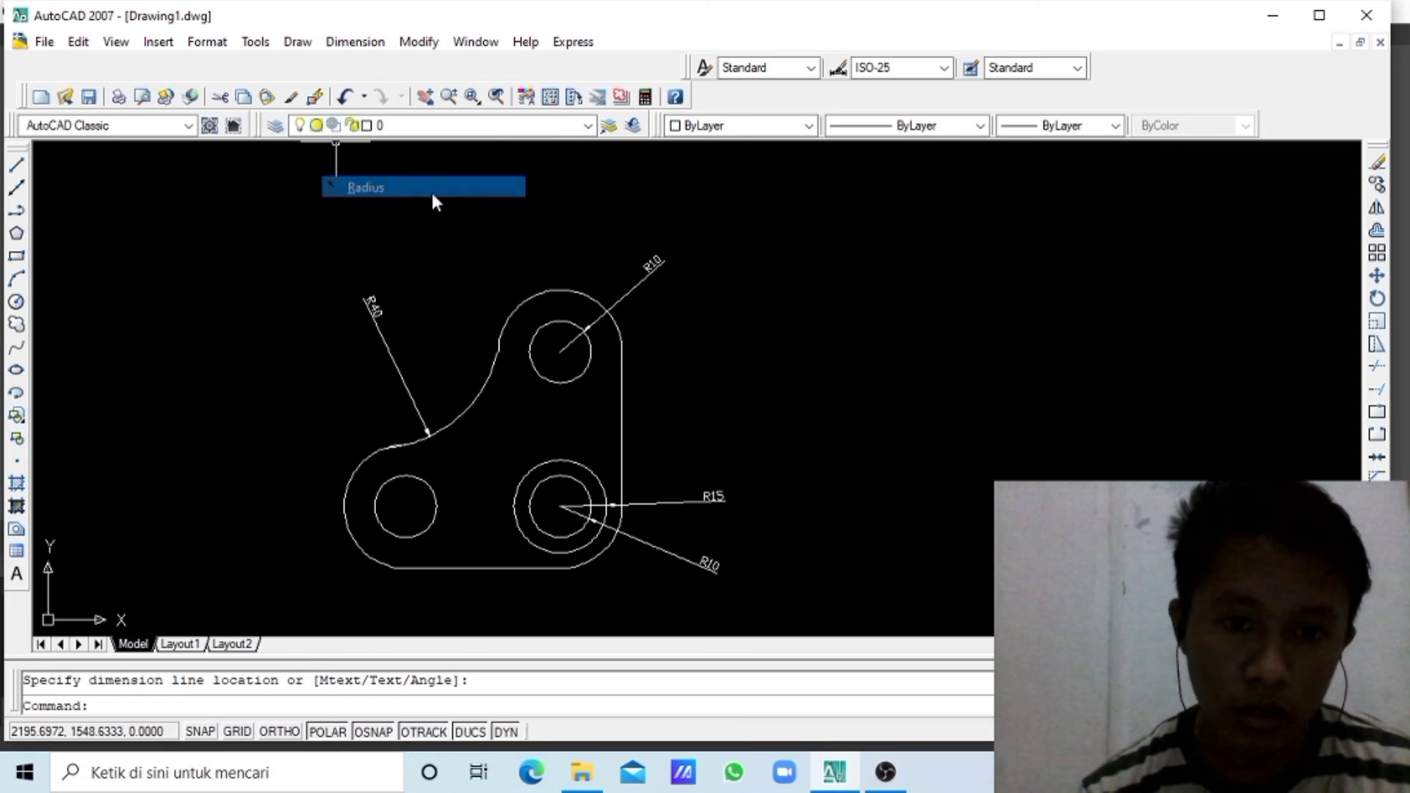
{"action": "left_click", "coordinate": [612, 543]}
{"action": "left_click", "coordinate": [642, 585]}
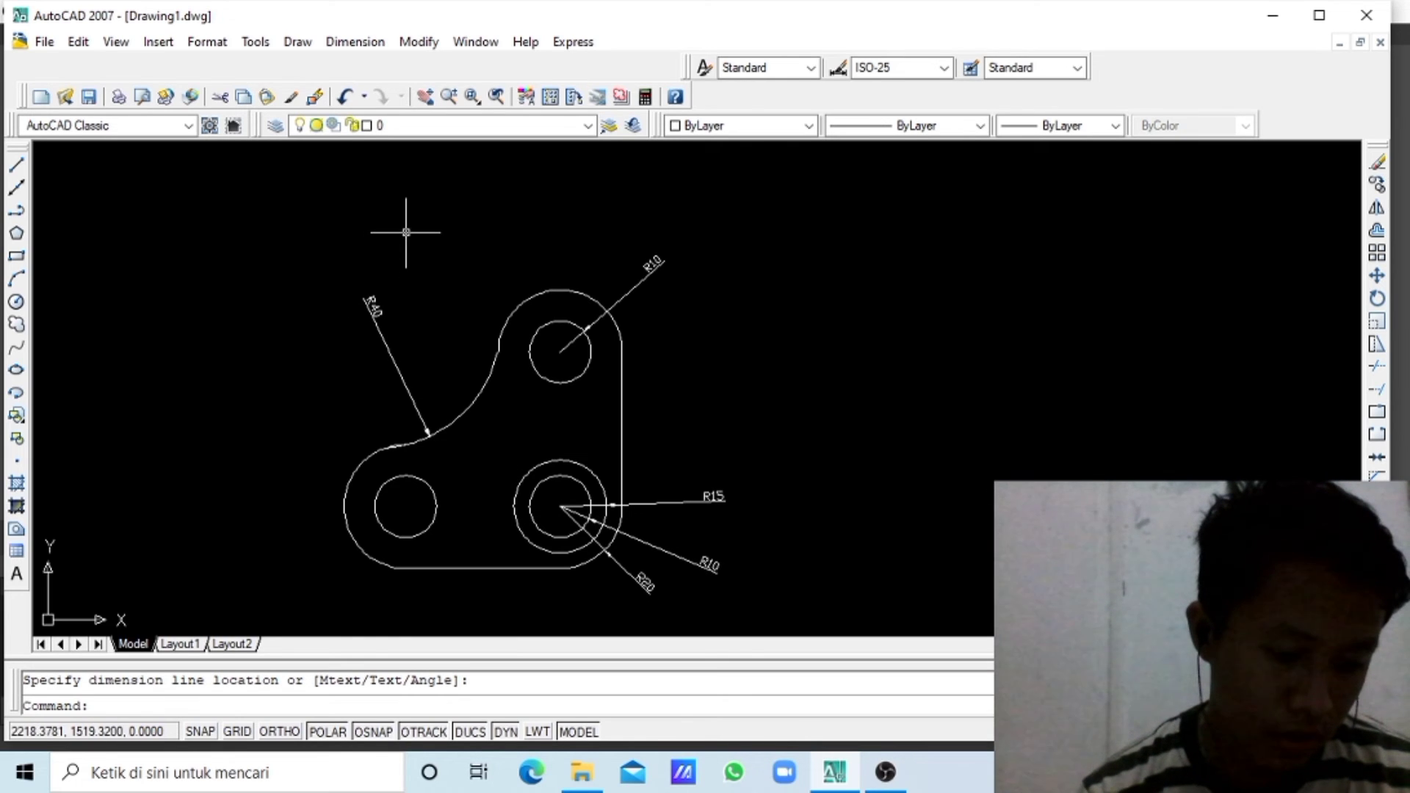
{"action": "left_click", "coordinate": [358, 42]}
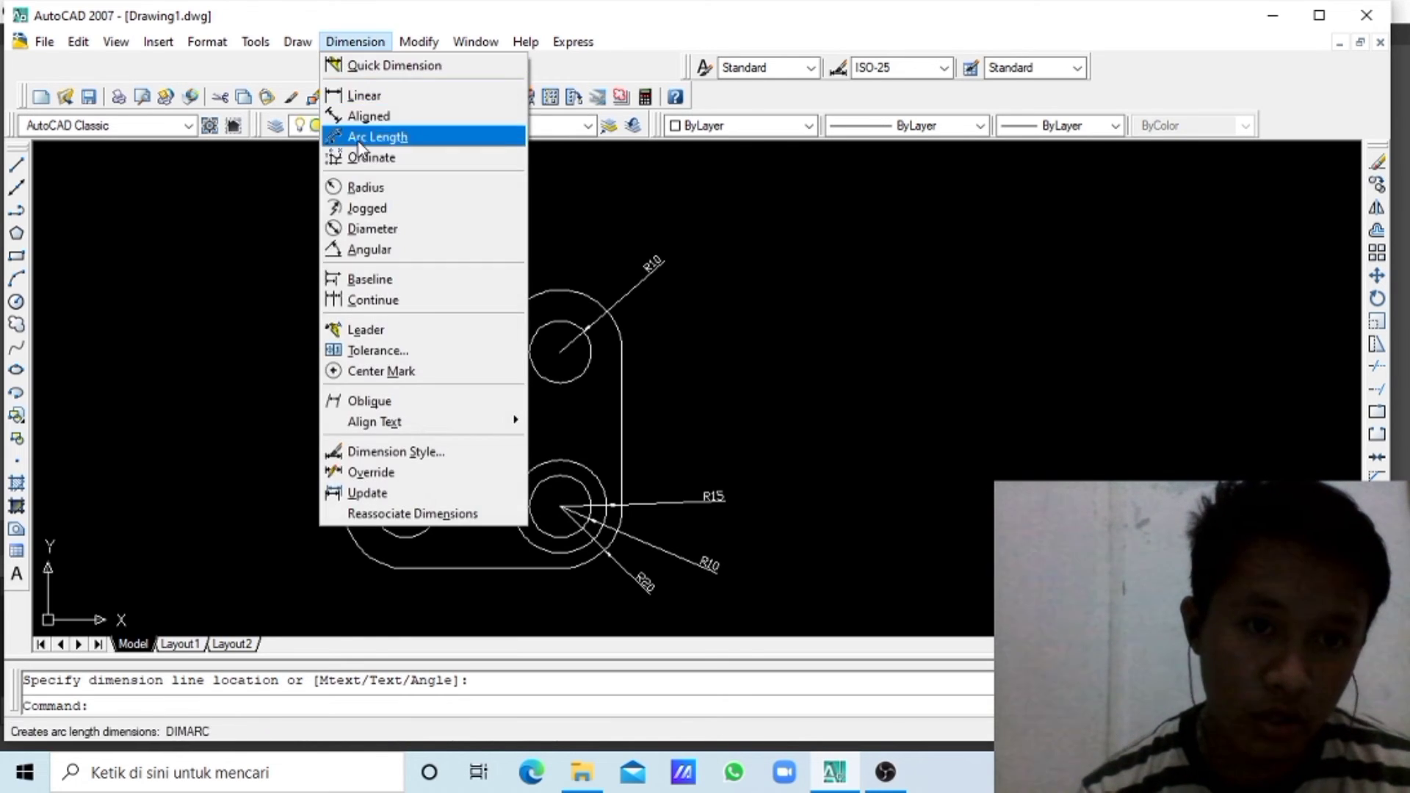
- Pan the drawing up and start a linear dimension along the bottom edge, then cancel it
{"action": "left_click", "coordinate": [364, 96]}
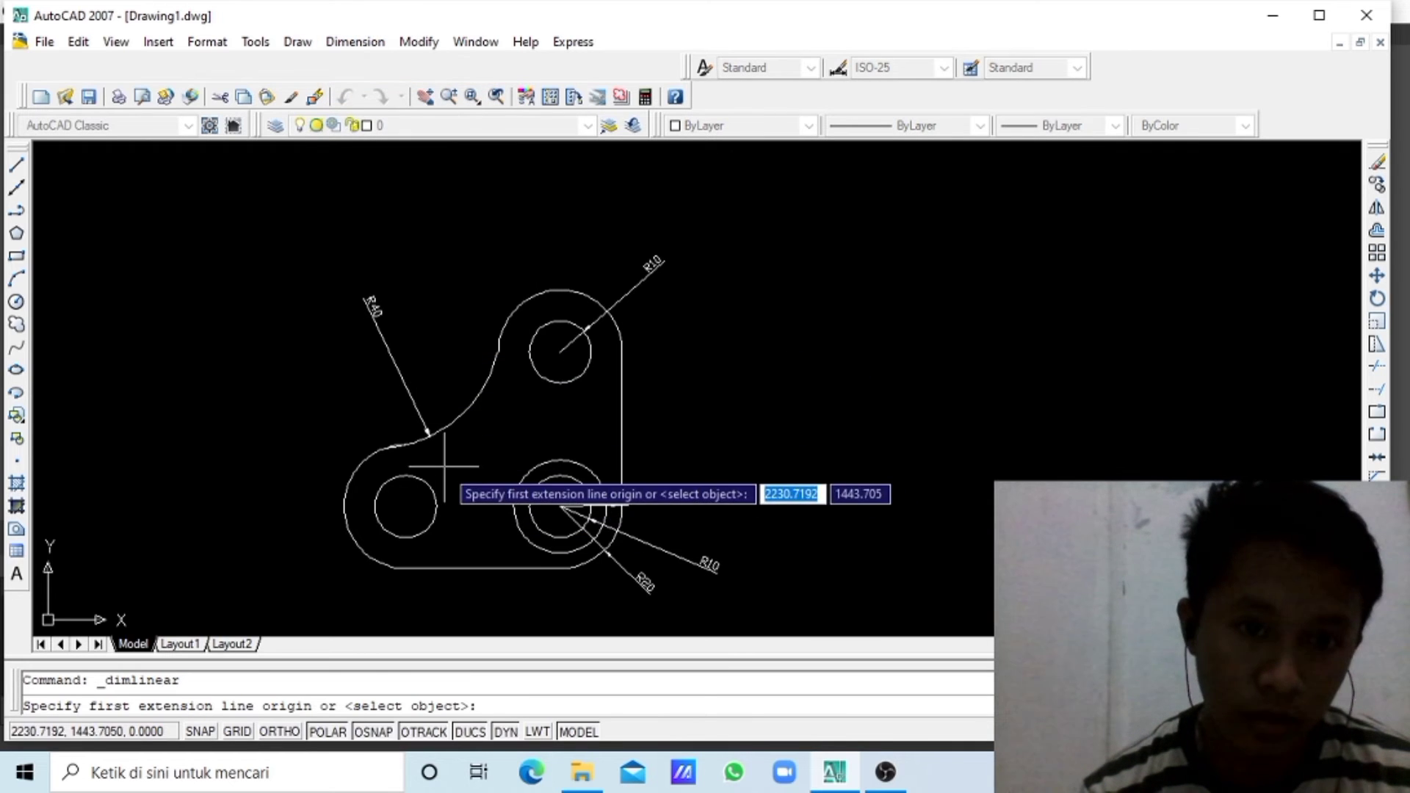
{"action": "left_click", "coordinate": [432, 91]}
{"action": "left_click_drag", "start_coordinate": [539, 421], "coordinate": [517, 291]}
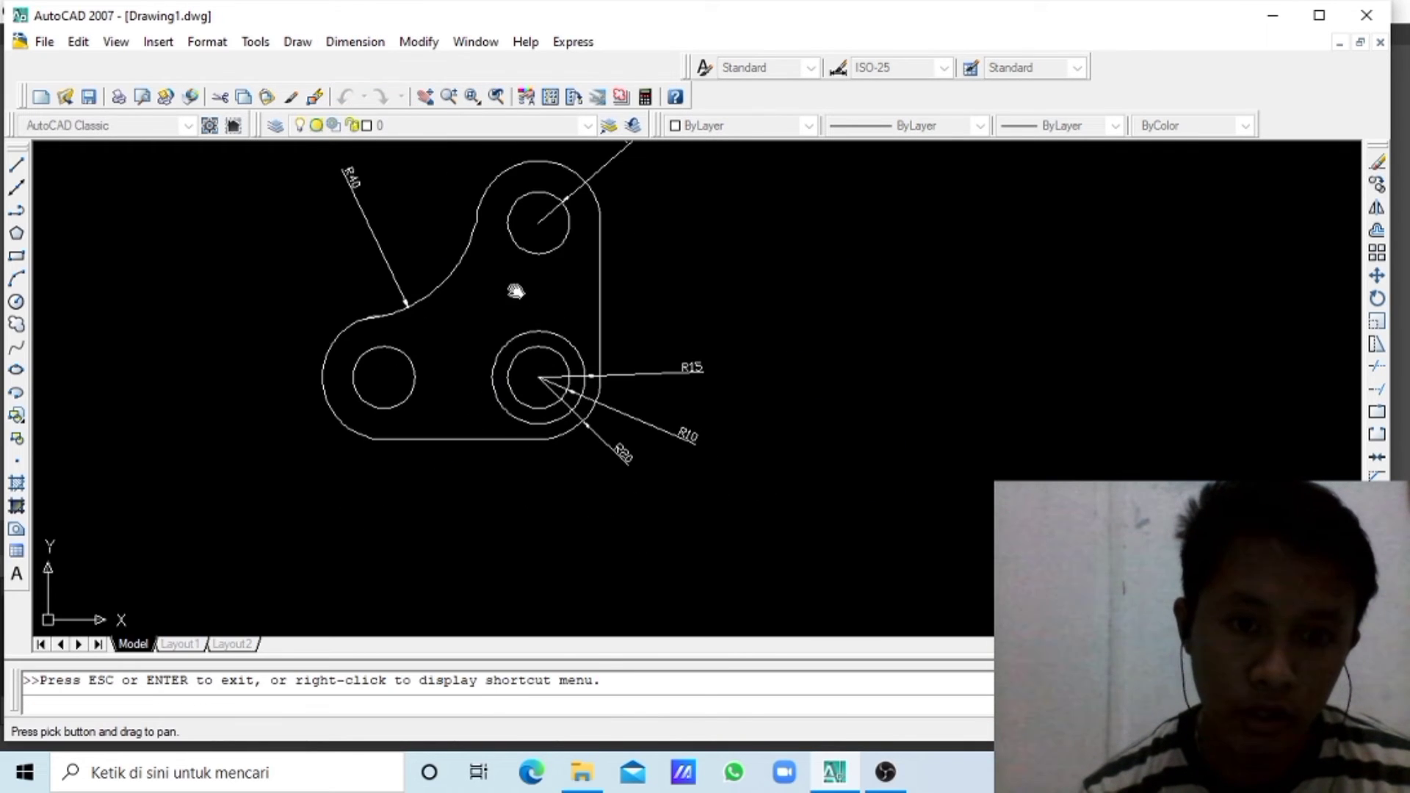
{"action": "left_click", "coordinate": [382, 45]}
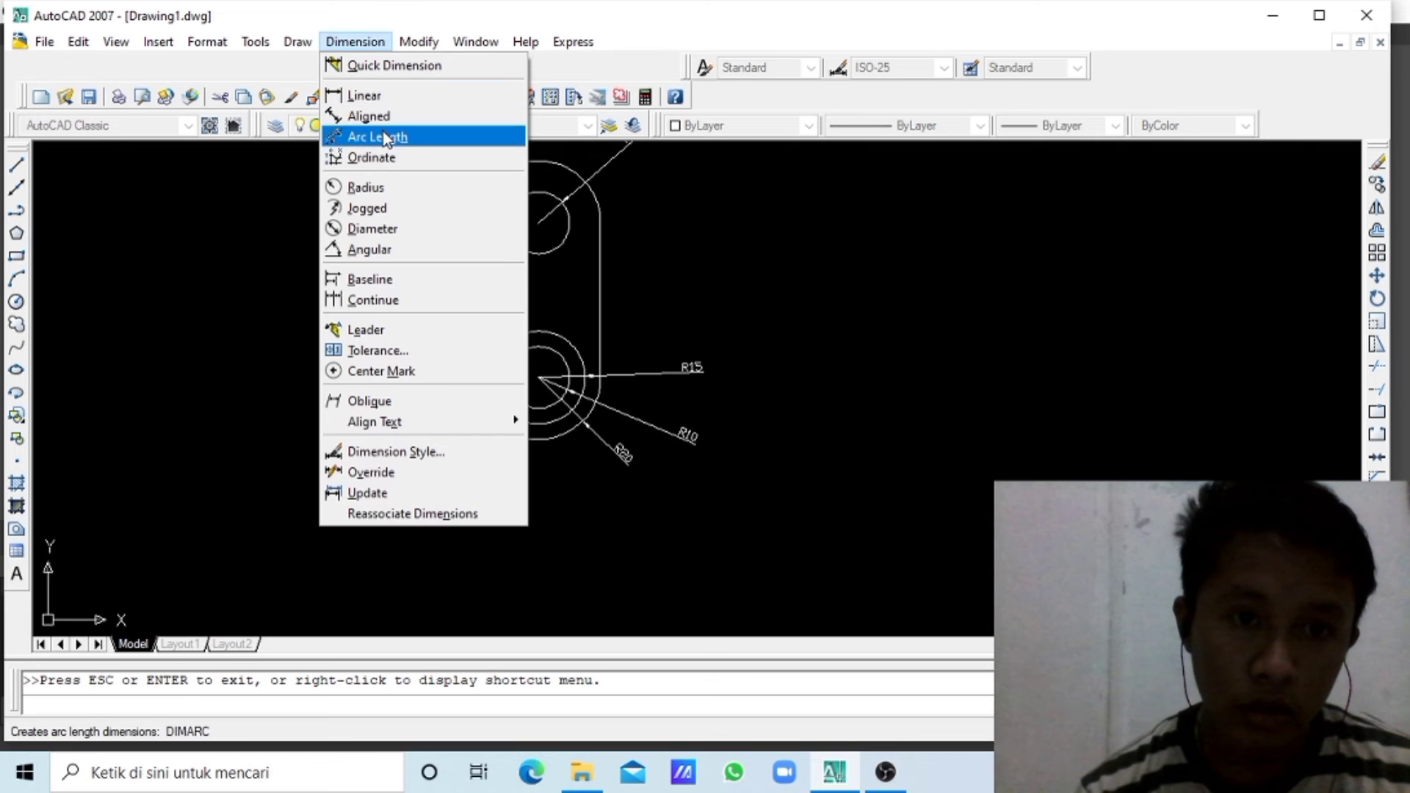
{"action": "left_click", "coordinate": [364, 96]}
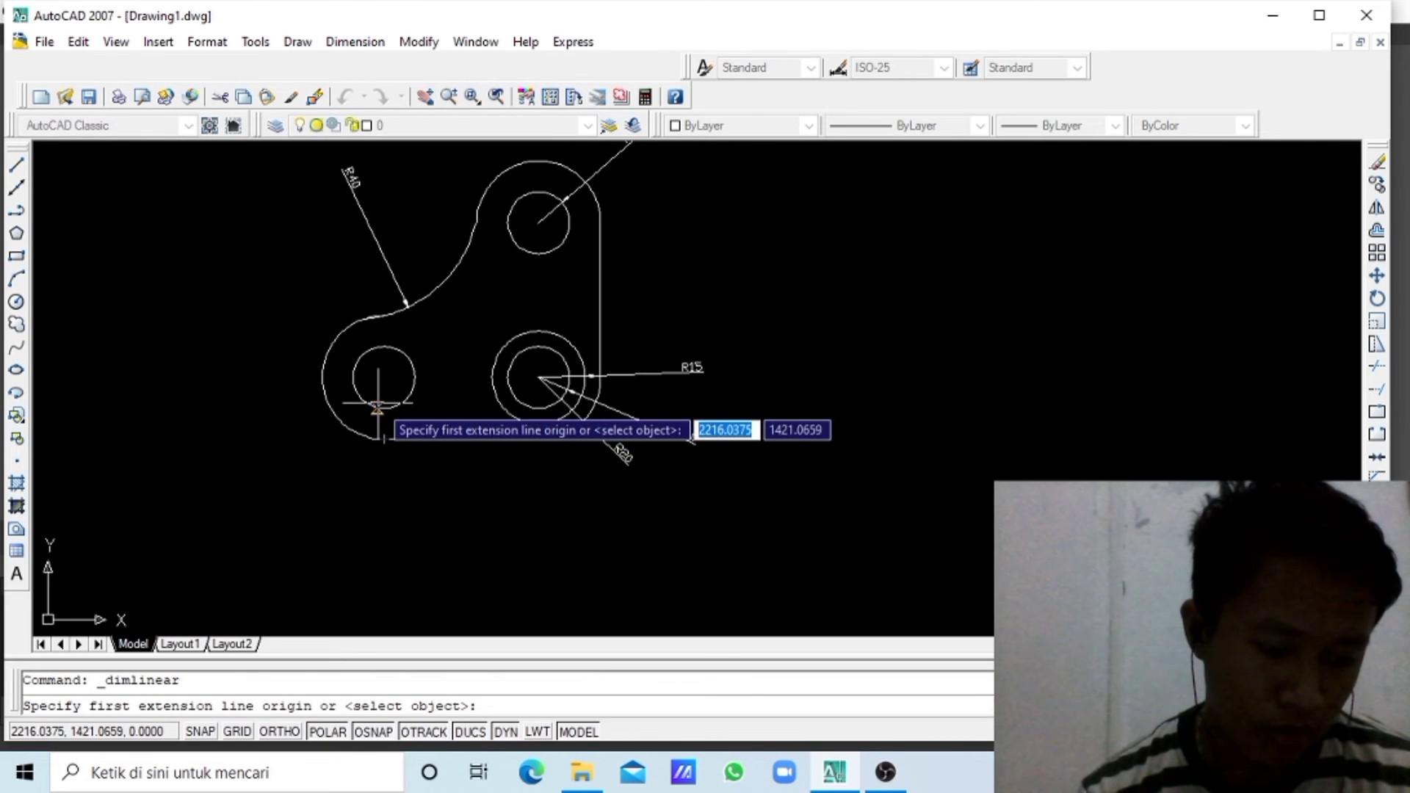
{"action": "left_click", "coordinate": [383, 439]}
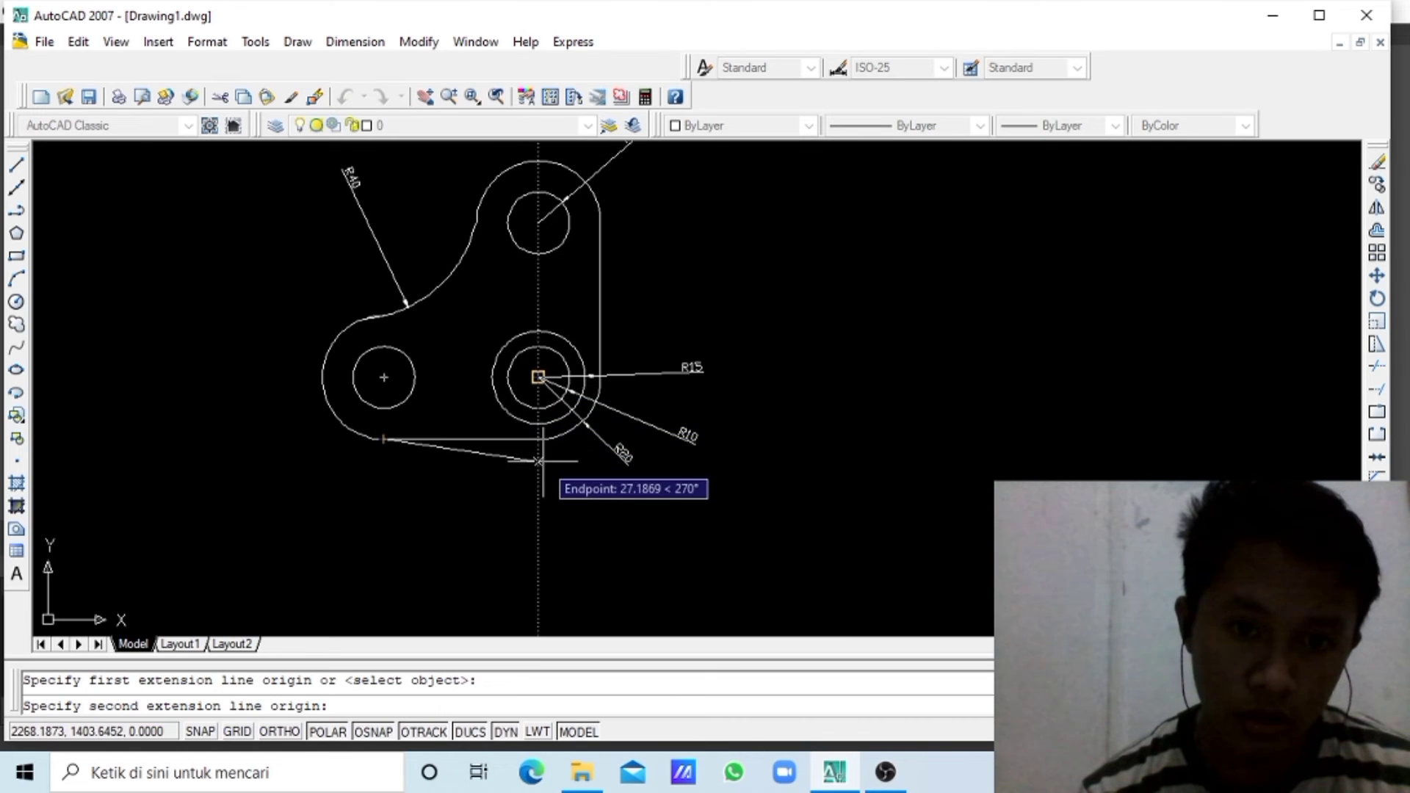
{"action": "left_click", "coordinate": [540, 438]}
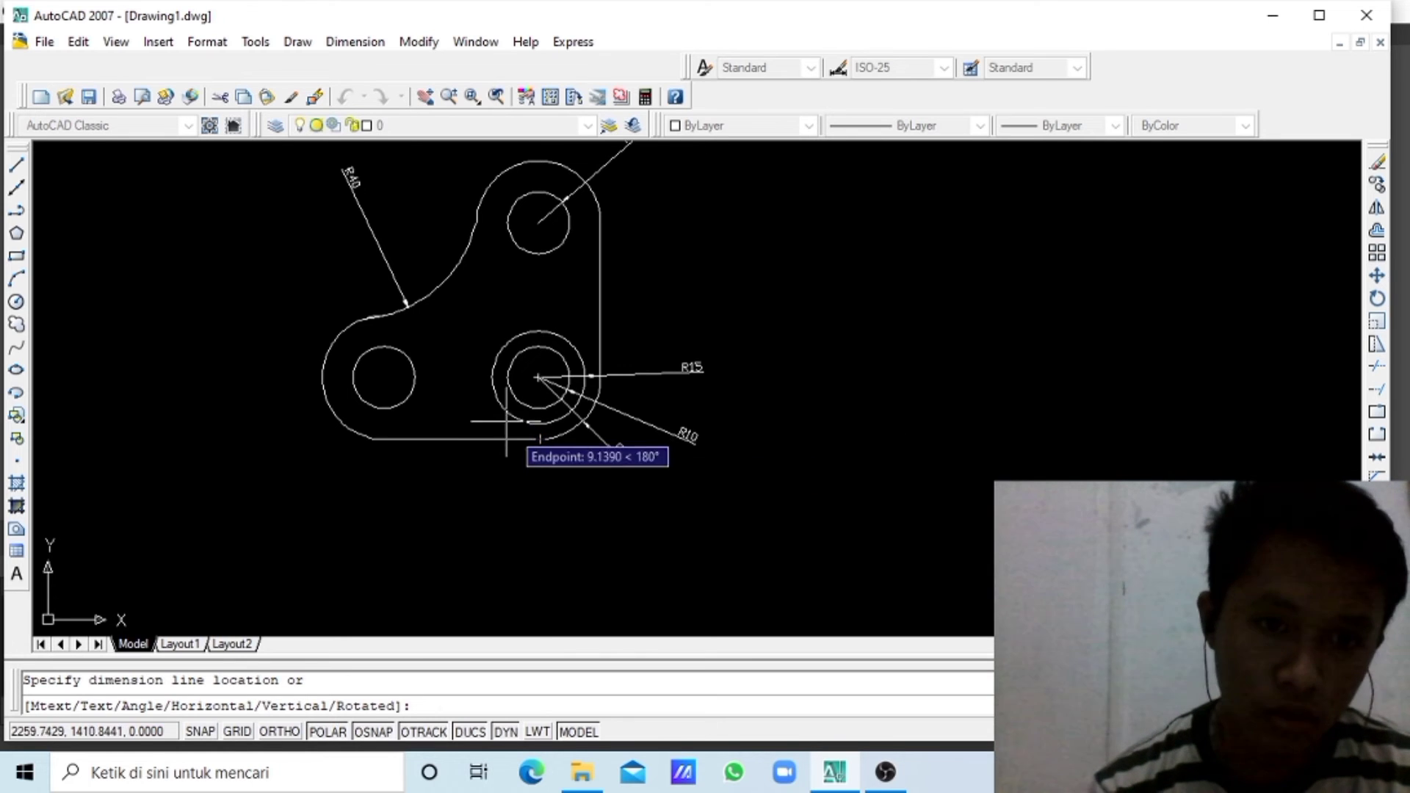
{"action": "key", "text": "Escape"}
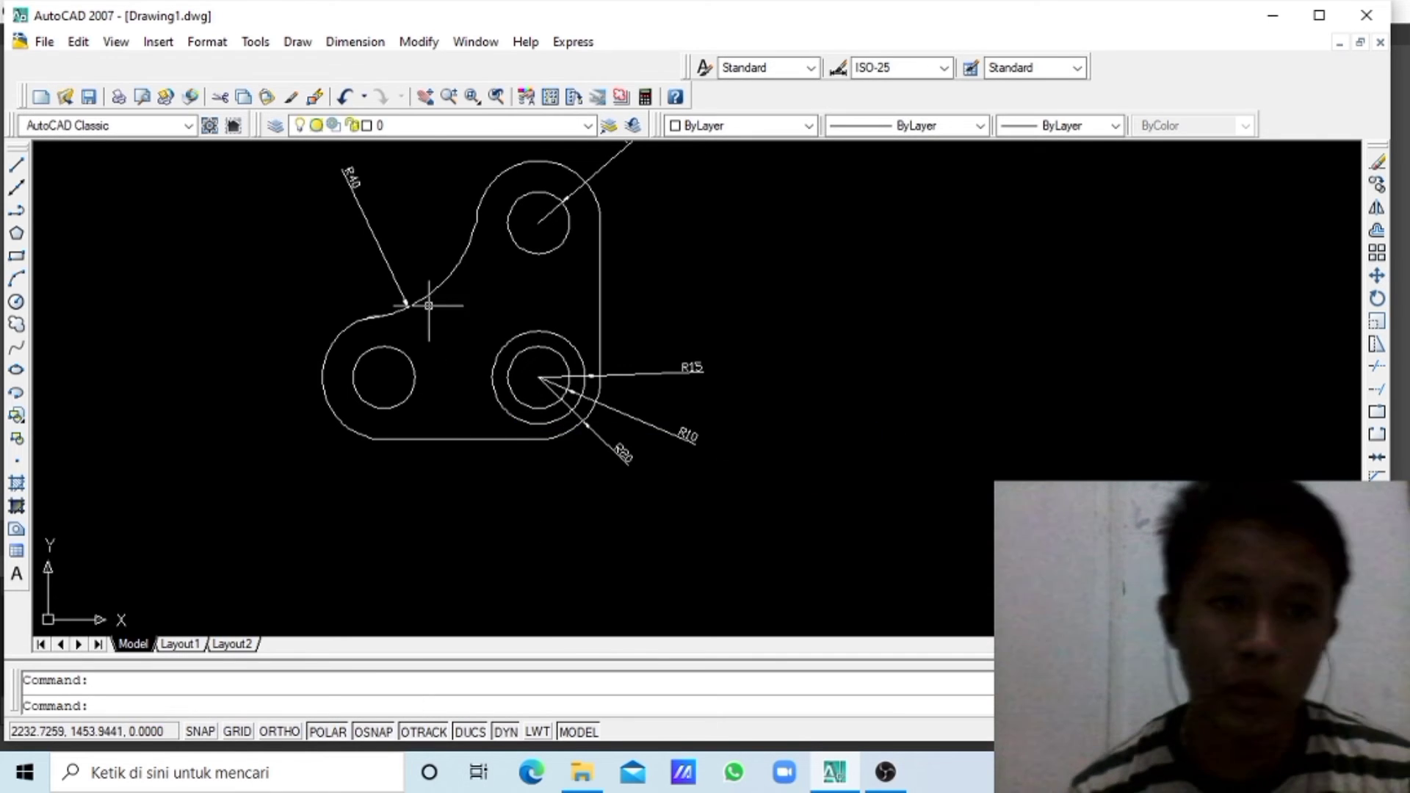
- Place a 49.11 linear dimension, then delete it as wrongly snapped
{"action": "left_click", "coordinate": [341, 43]}
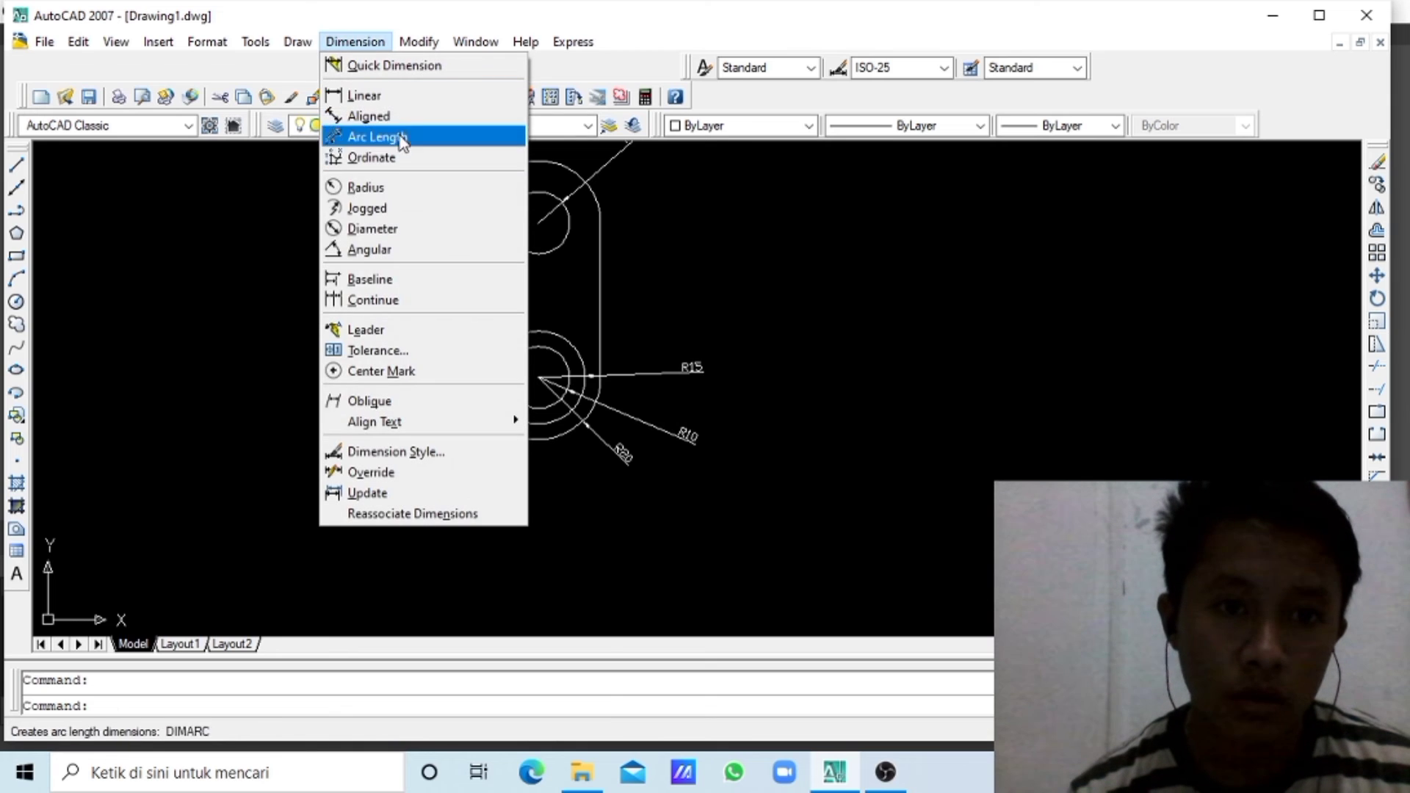
{"action": "left_click", "coordinate": [397, 97]}
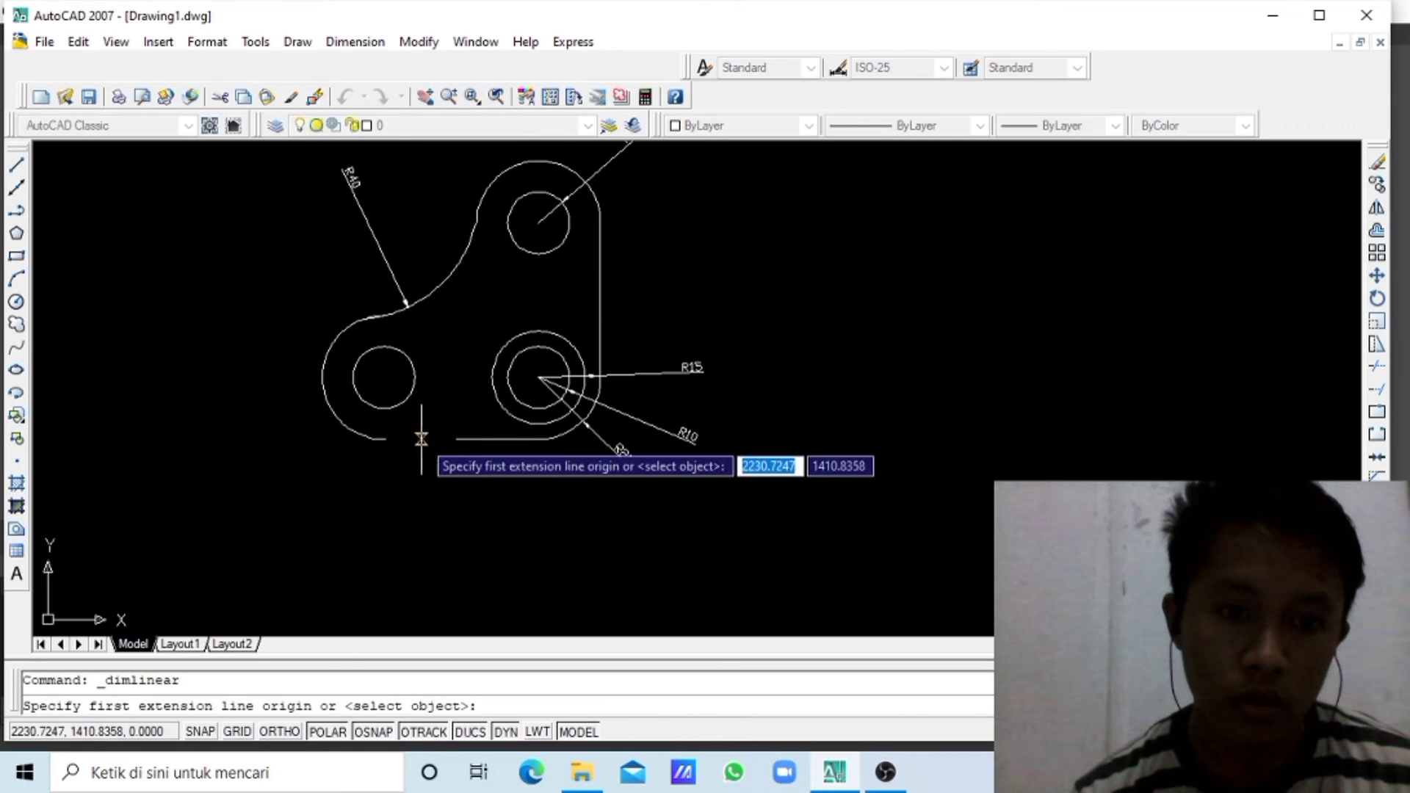
{"action": "left_click", "coordinate": [390, 436]}
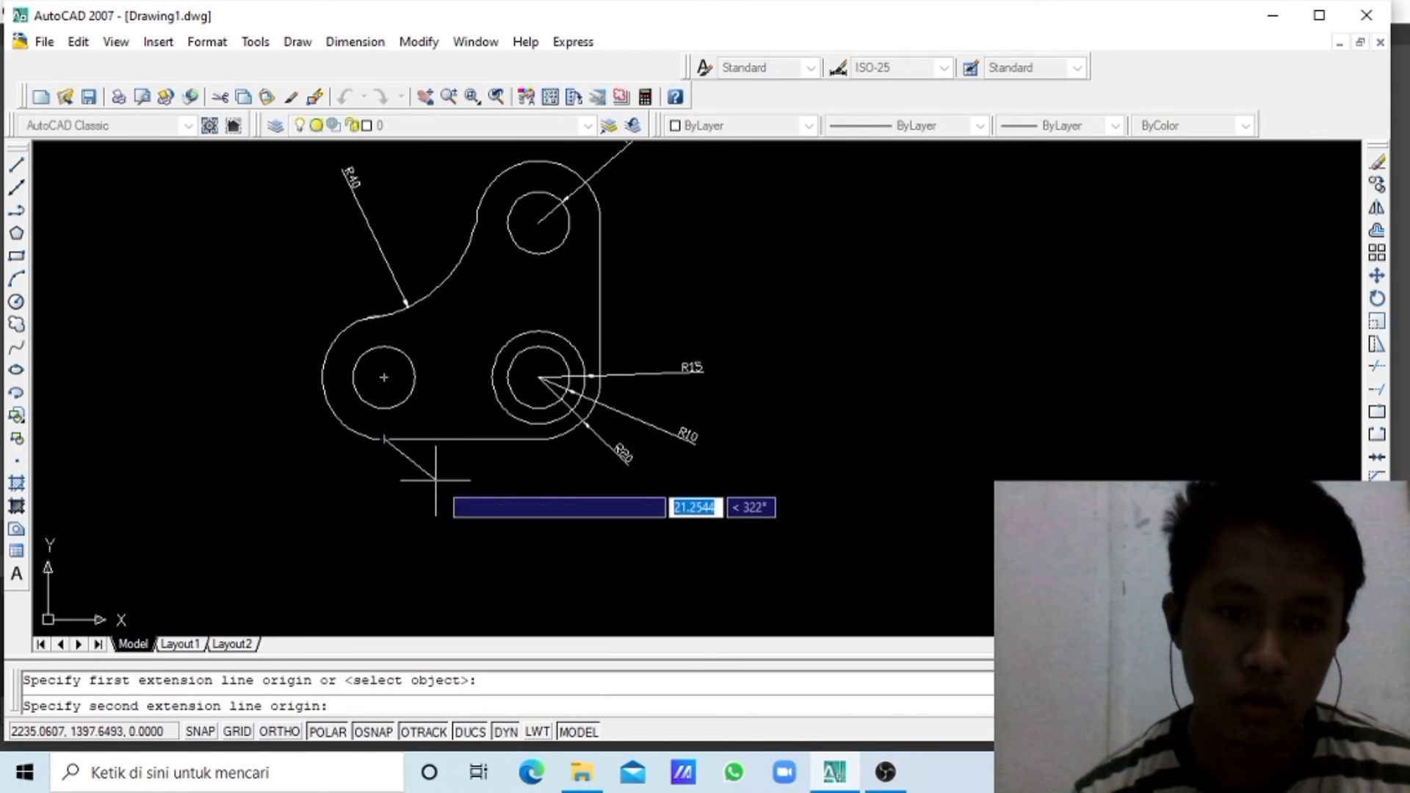
{"action": "left_click", "coordinate": [537, 439]}
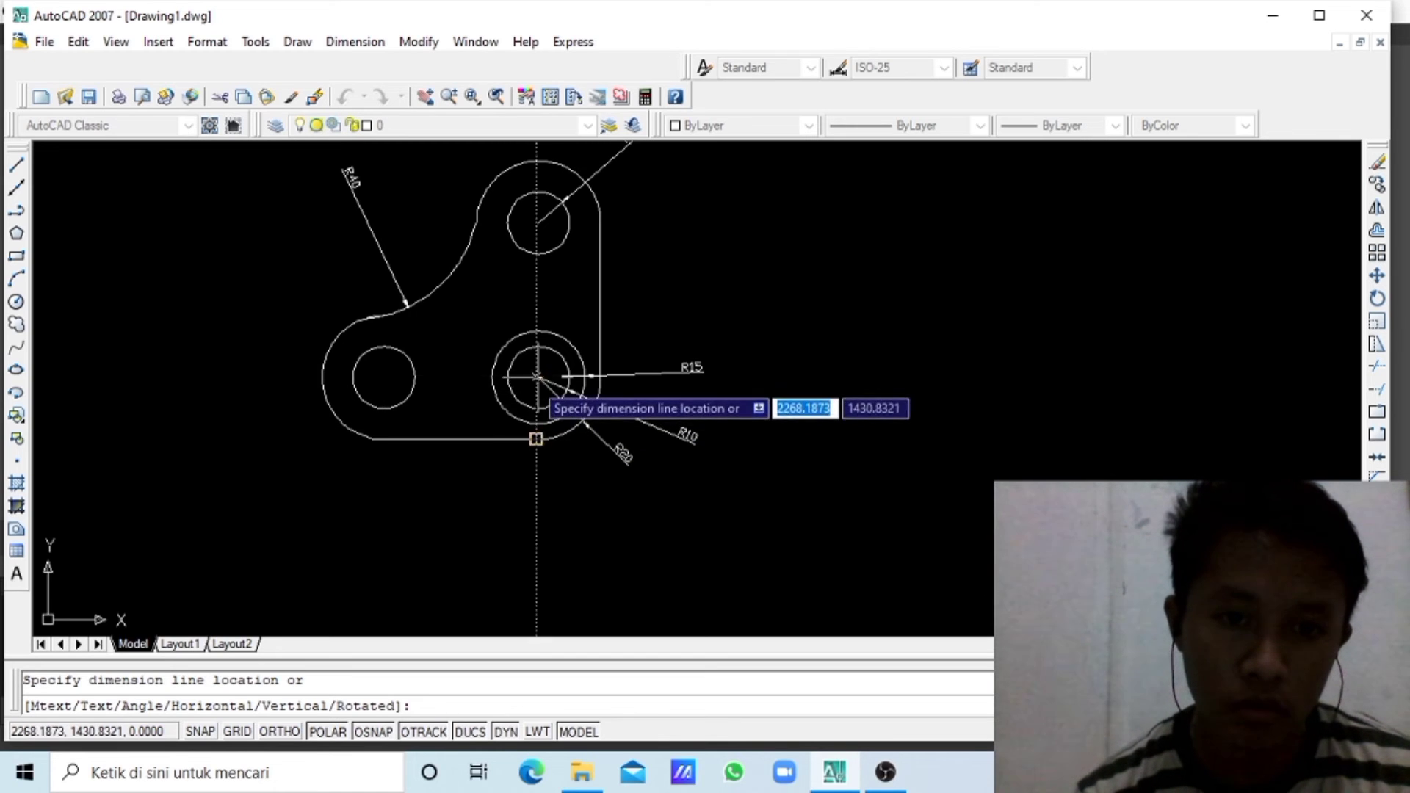
{"action": "left_click", "coordinate": [535, 378]}
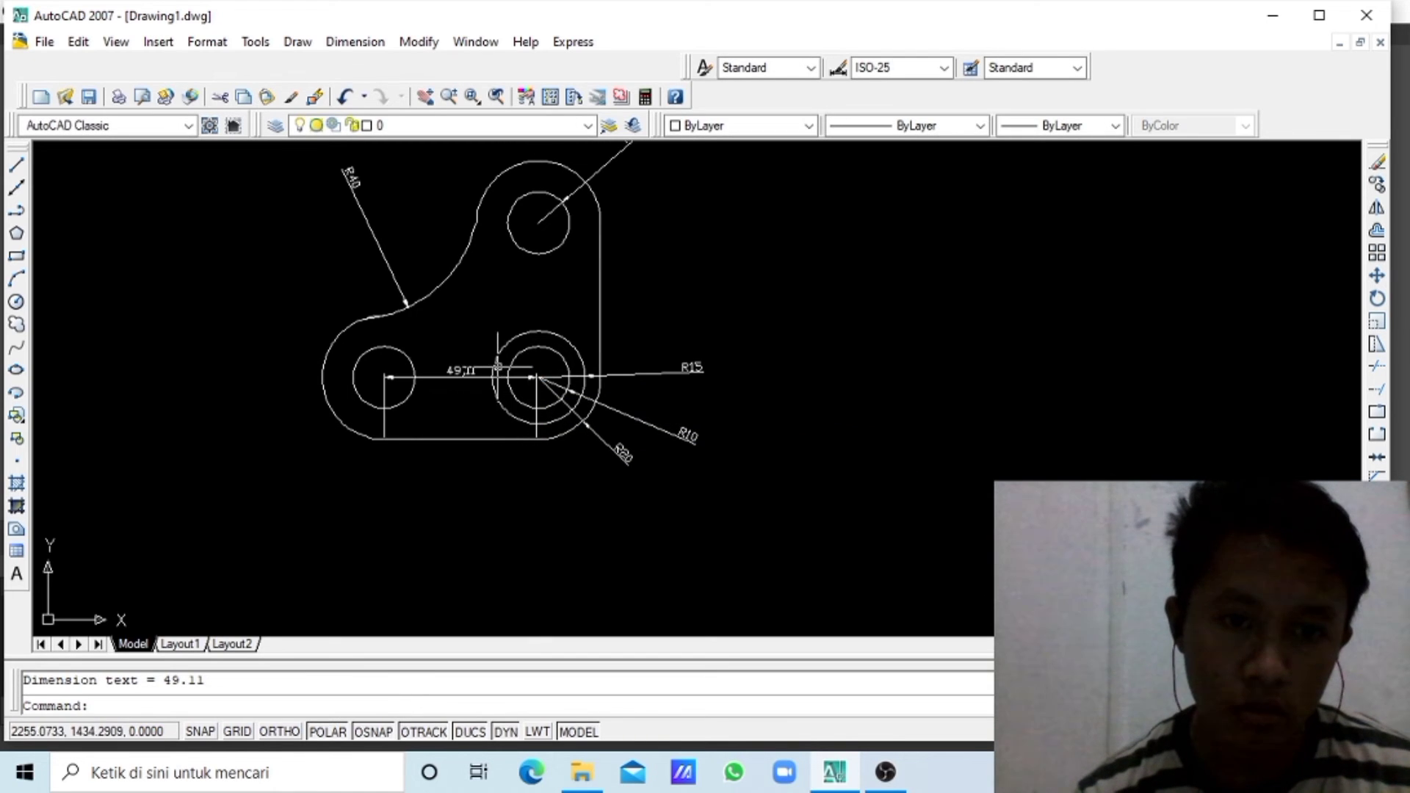
{"action": "right_click", "coordinate": [472, 380]}
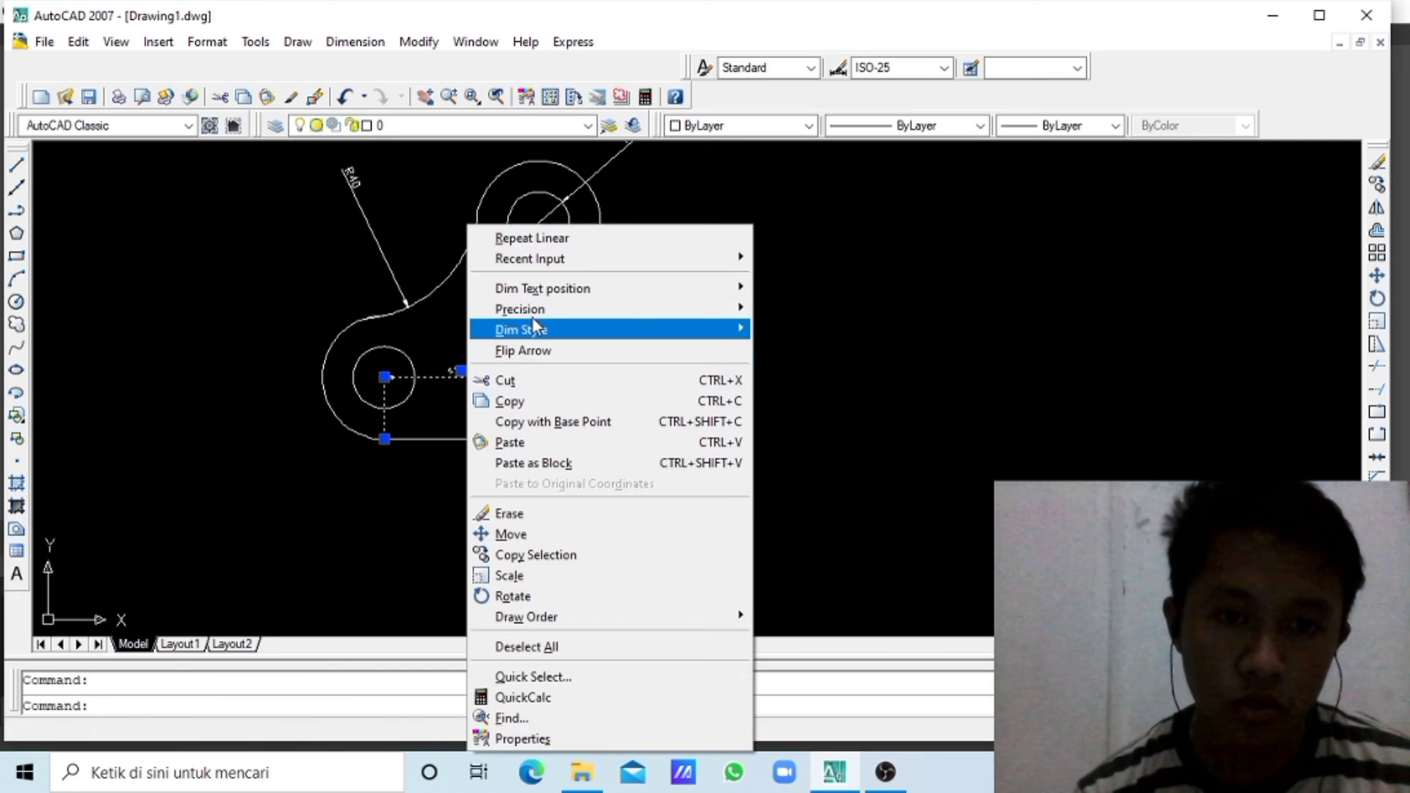
{"action": "left_click", "coordinate": [536, 380]}
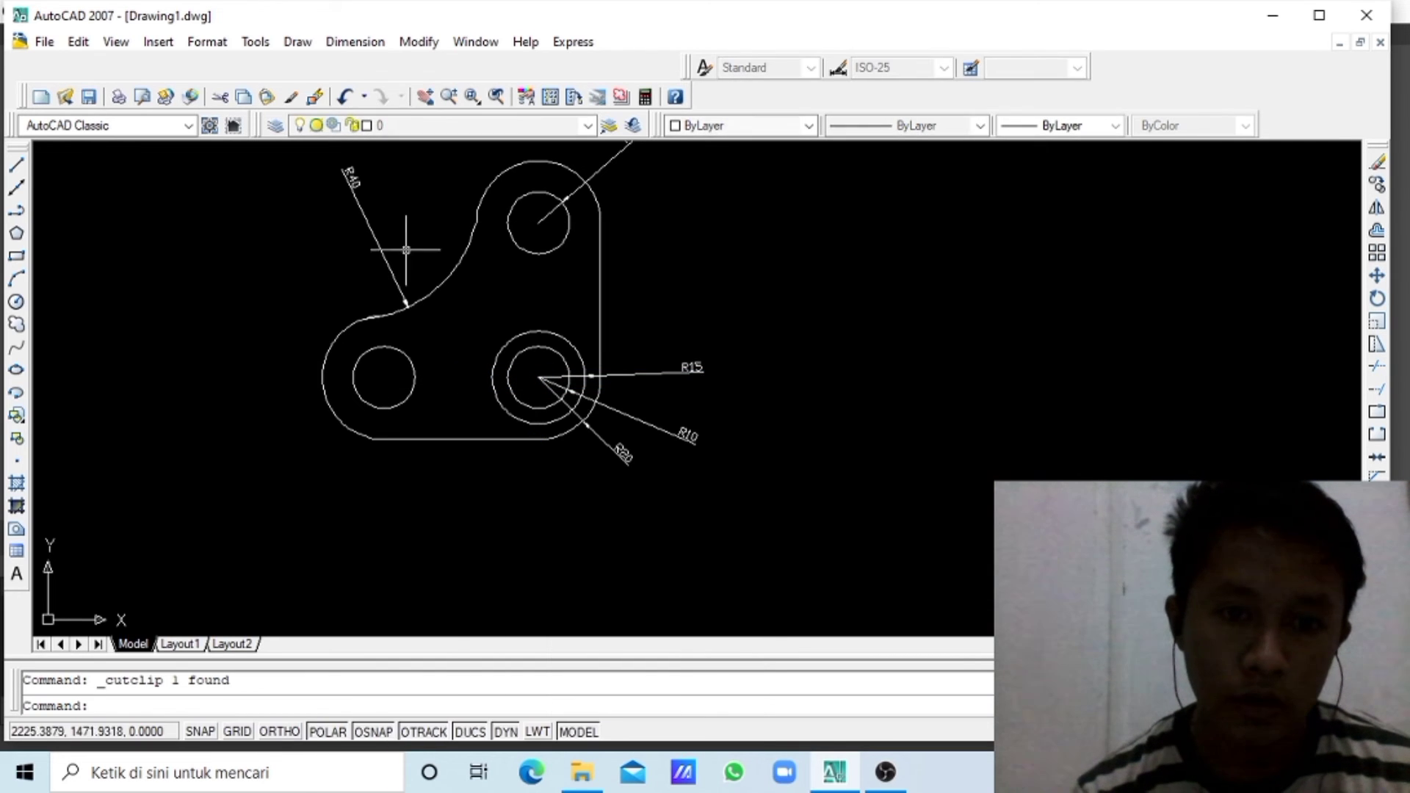
- Dimension the 50-unit distance between the lower circle centres below the part
{"action": "left_click", "coordinate": [355, 42]}
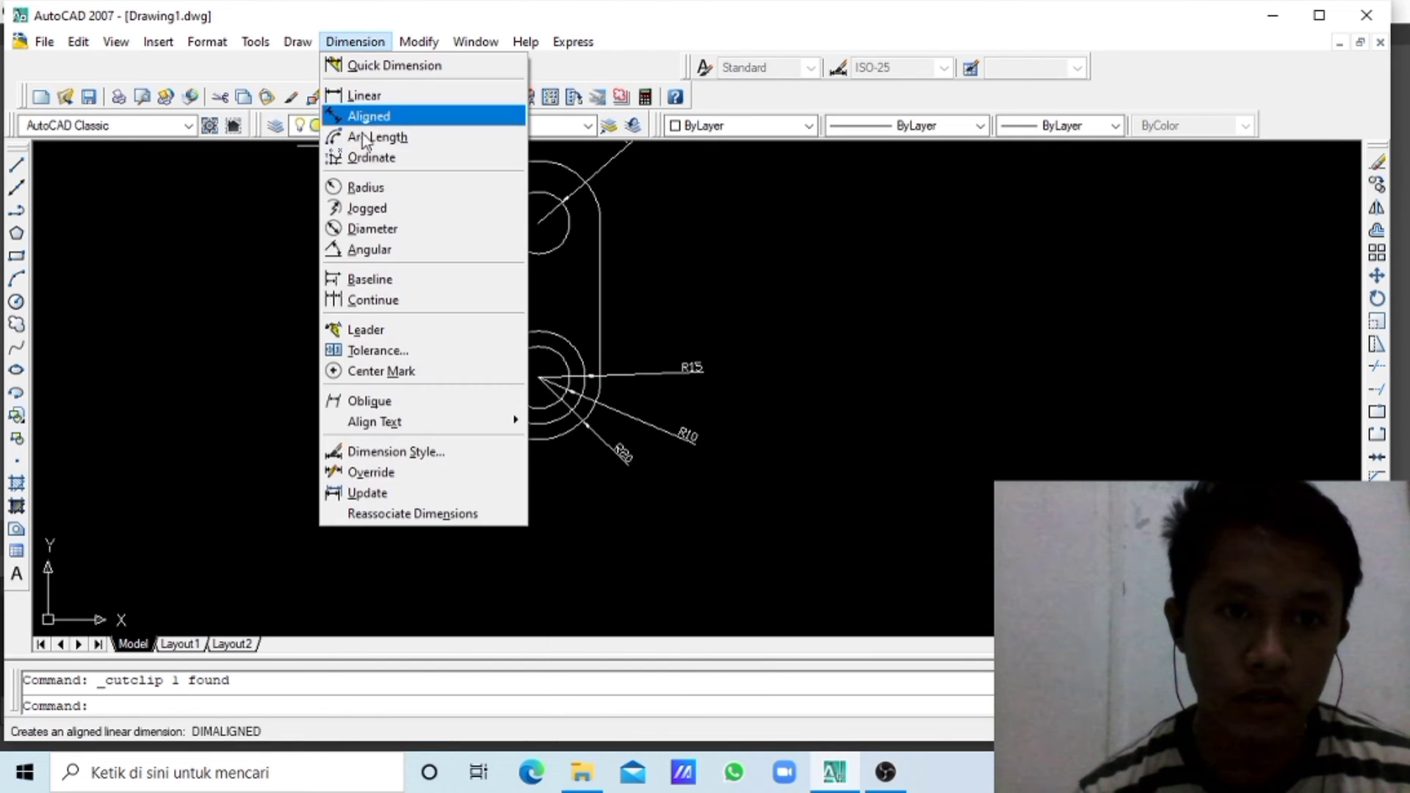
{"action": "left_click", "coordinate": [367, 94]}
{"action": "left_click", "coordinate": [384, 377]}
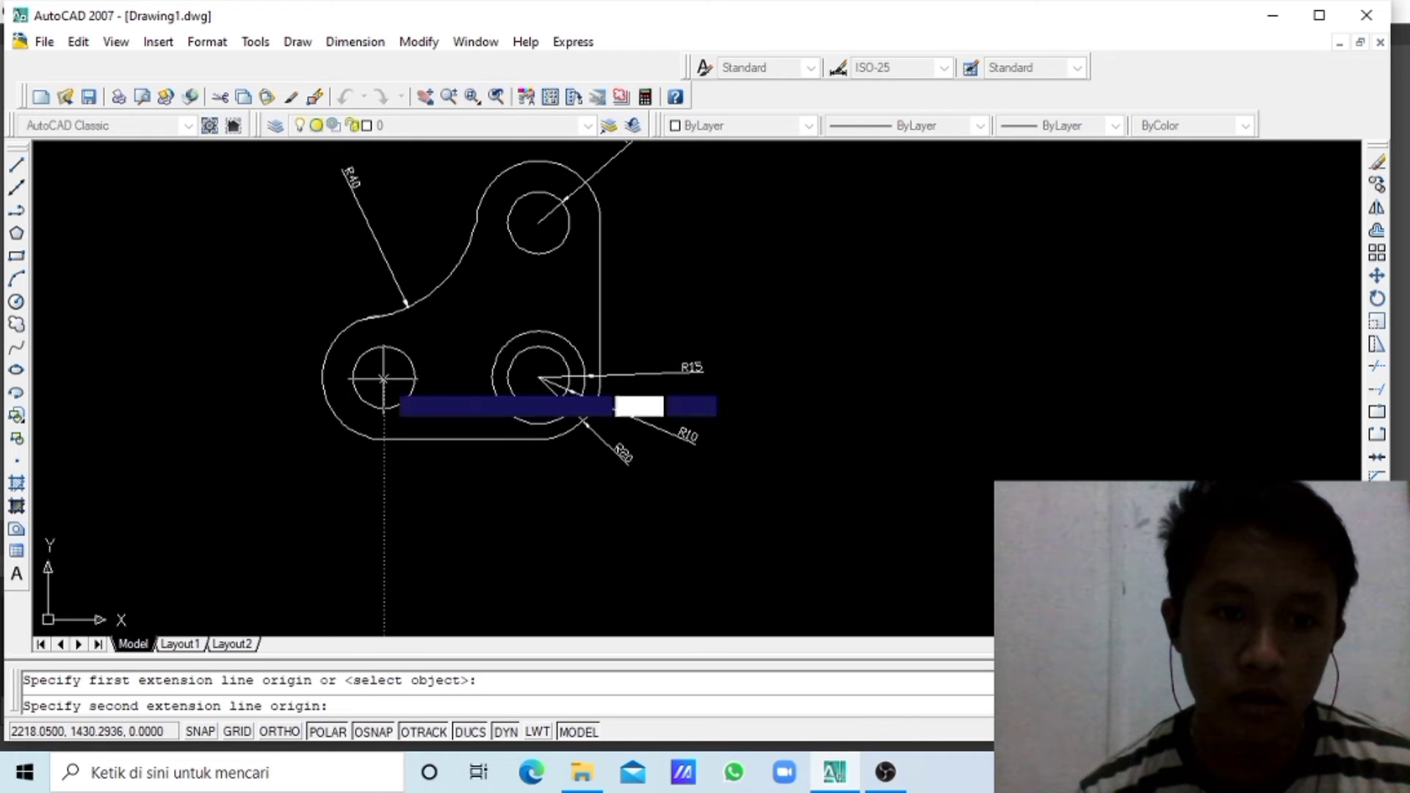
{"action": "left_click", "coordinate": [538, 377]}
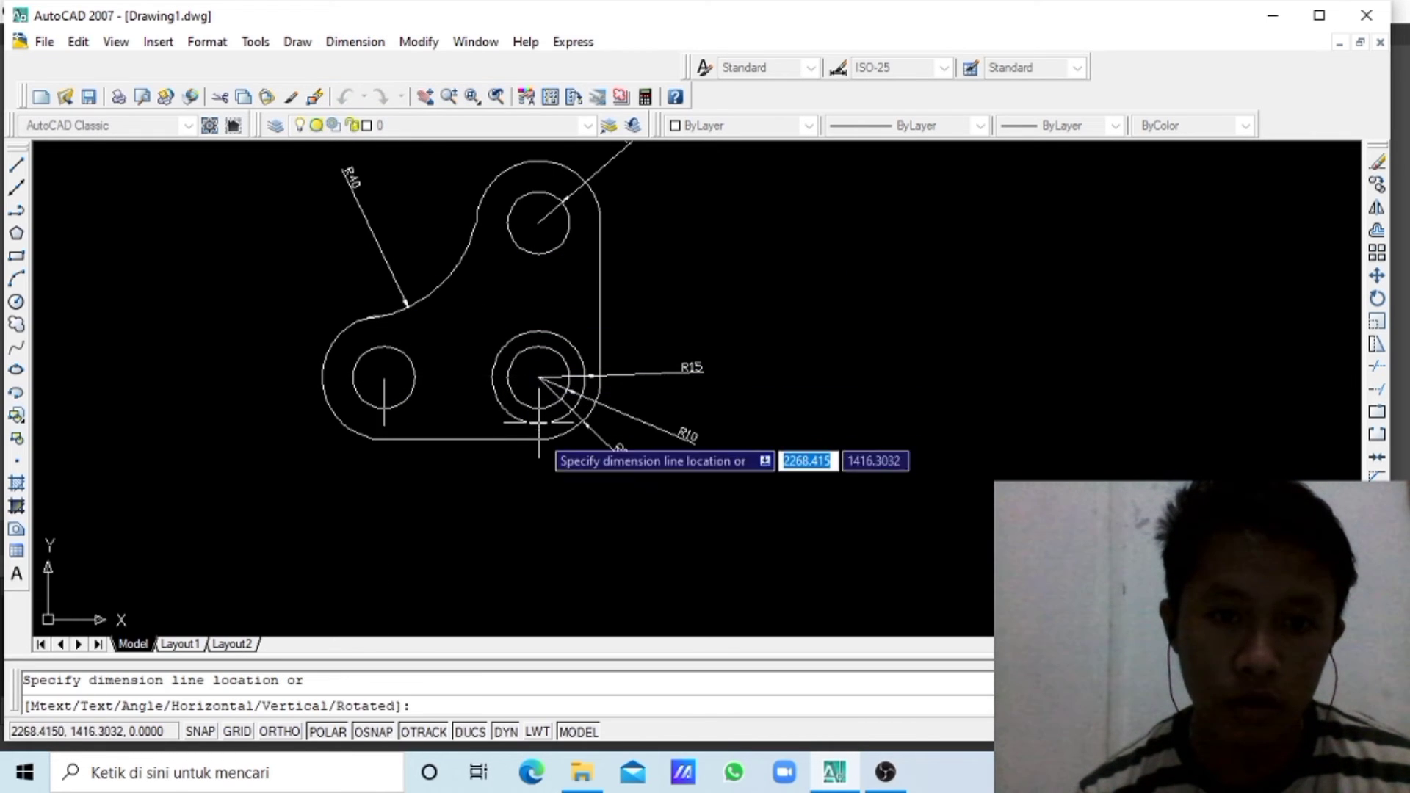
{"action": "left_click", "coordinate": [445, 488]}
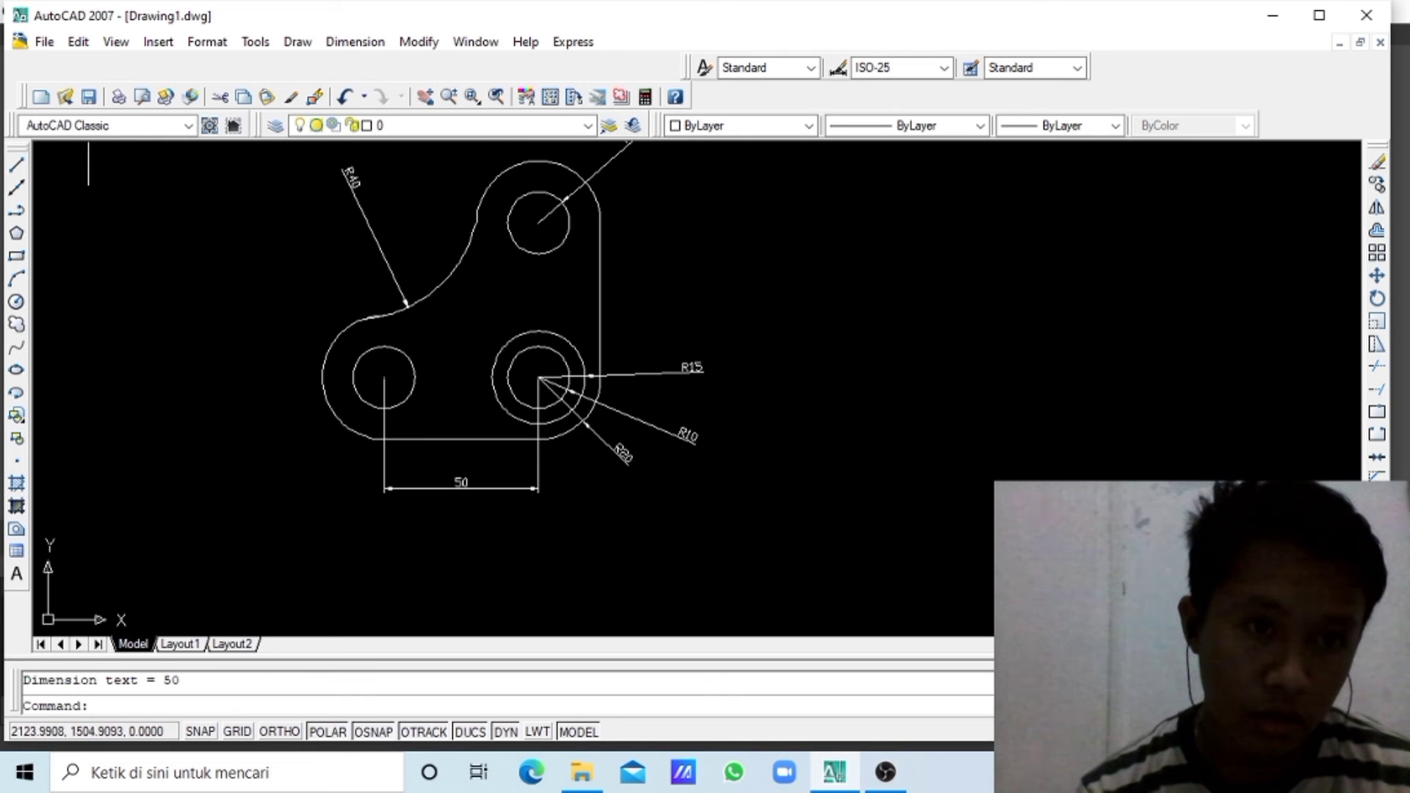
{"action": "left_click", "coordinate": [341, 41]}
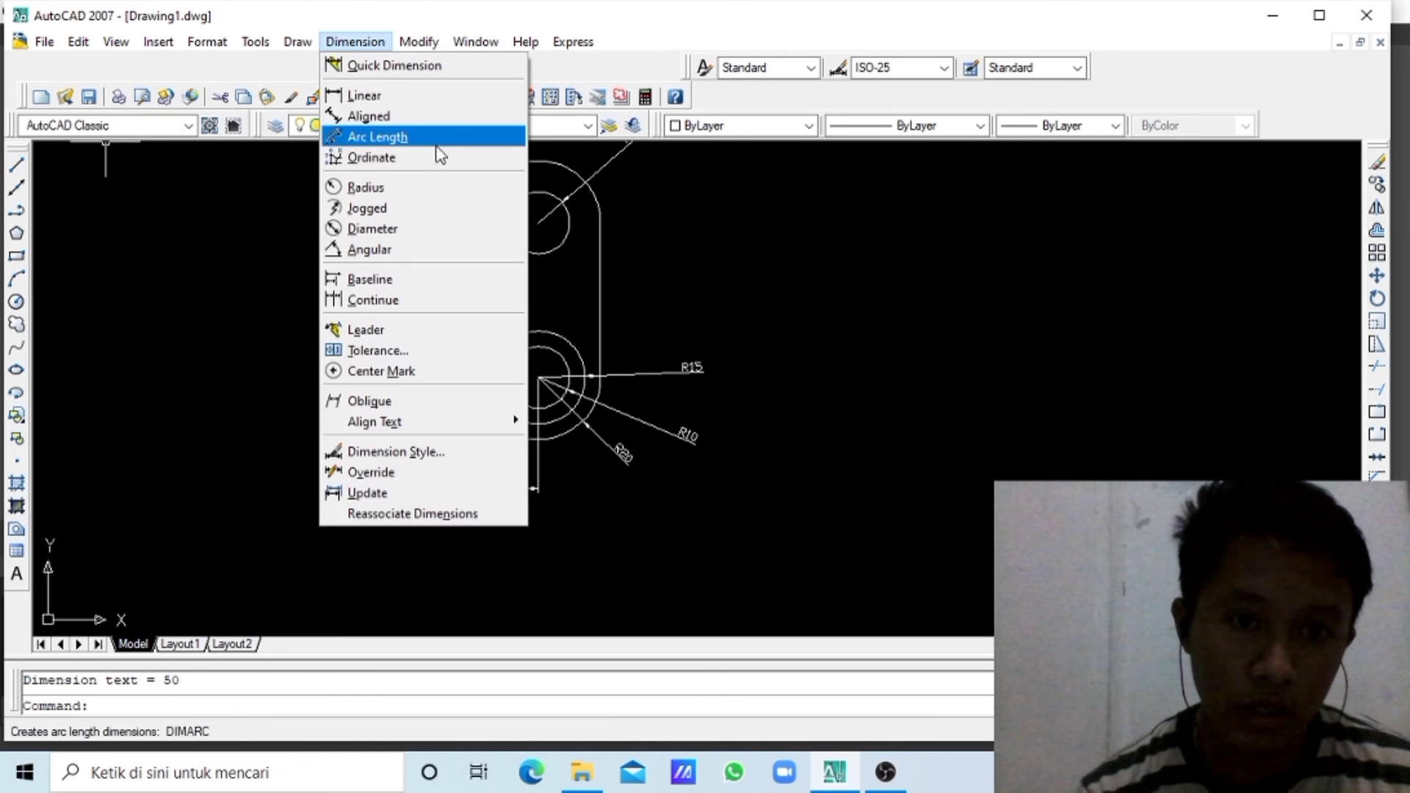
- Place a vertical 50 dimension from the top hole centre to the lower-right hole centre
{"action": "left_click", "coordinate": [402, 95]}
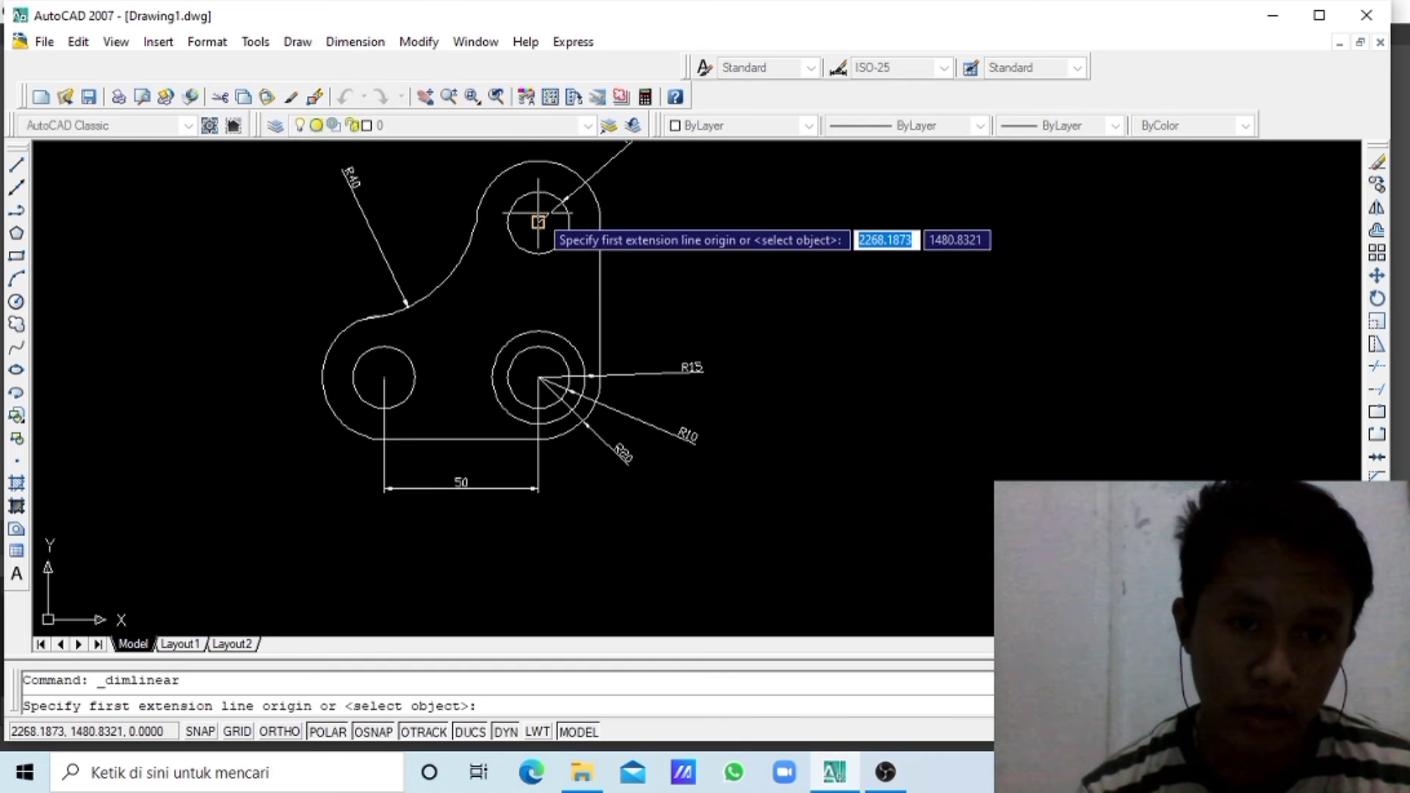
{"action": "left_click", "coordinate": [539, 220]}
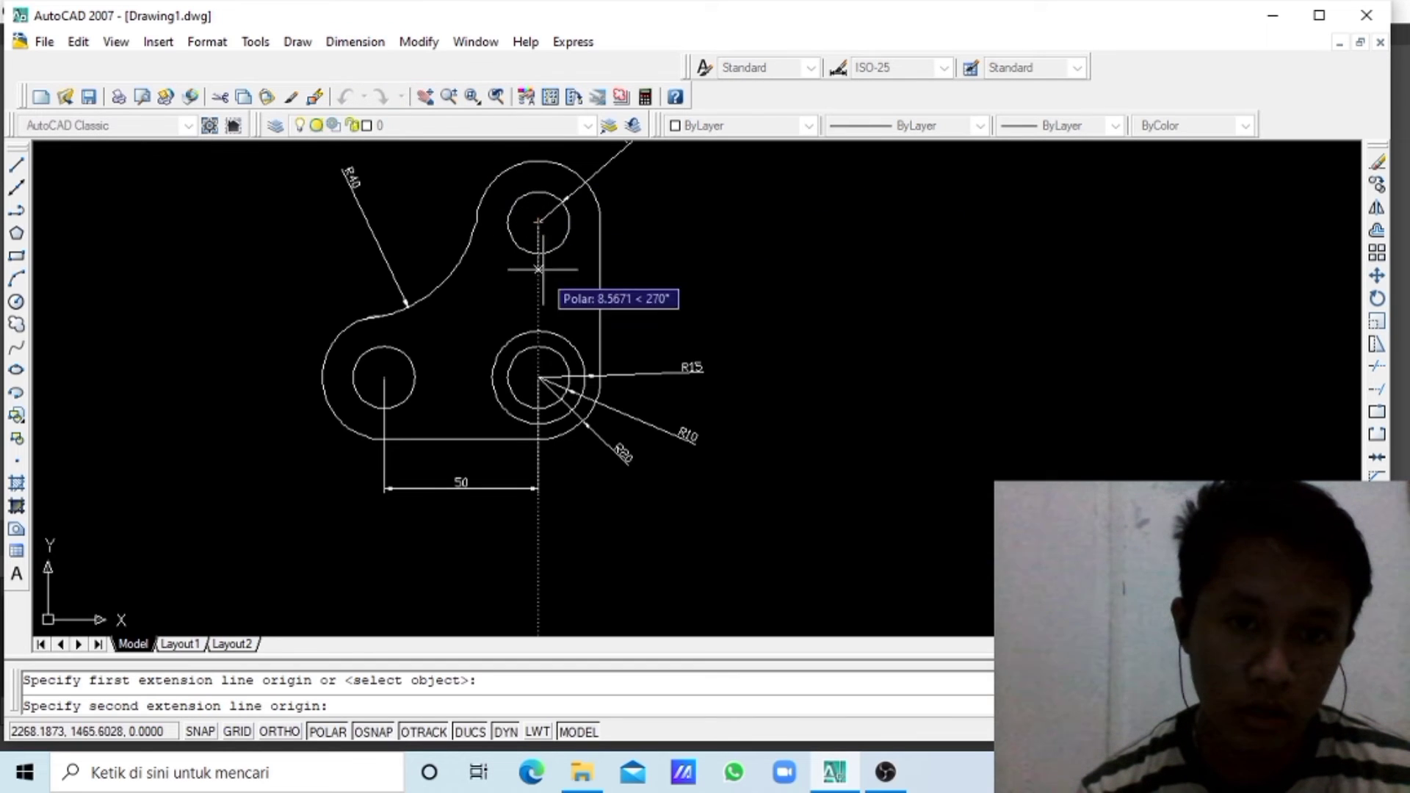
{"action": "left_click", "coordinate": [539, 379]}
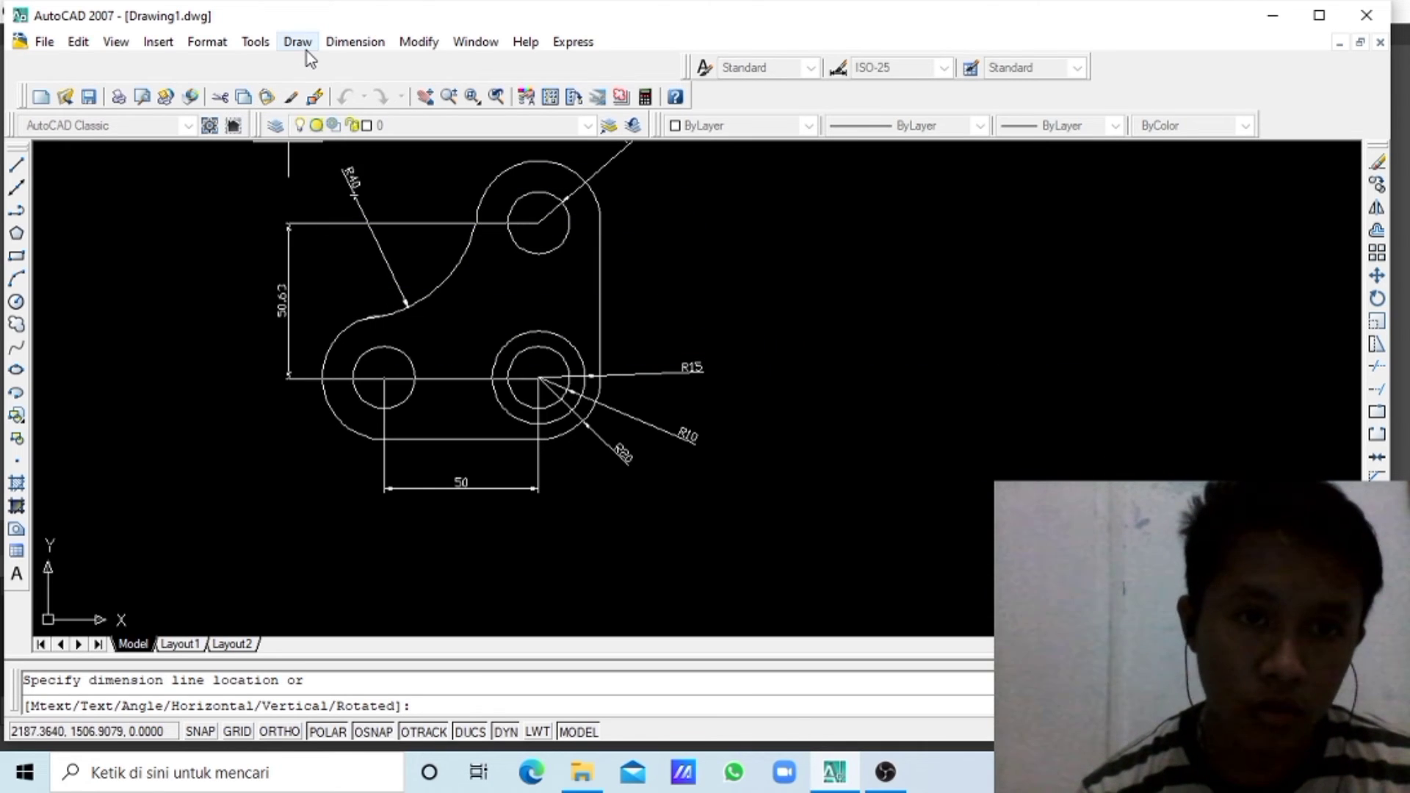
{"action": "key", "text": "Escape"}
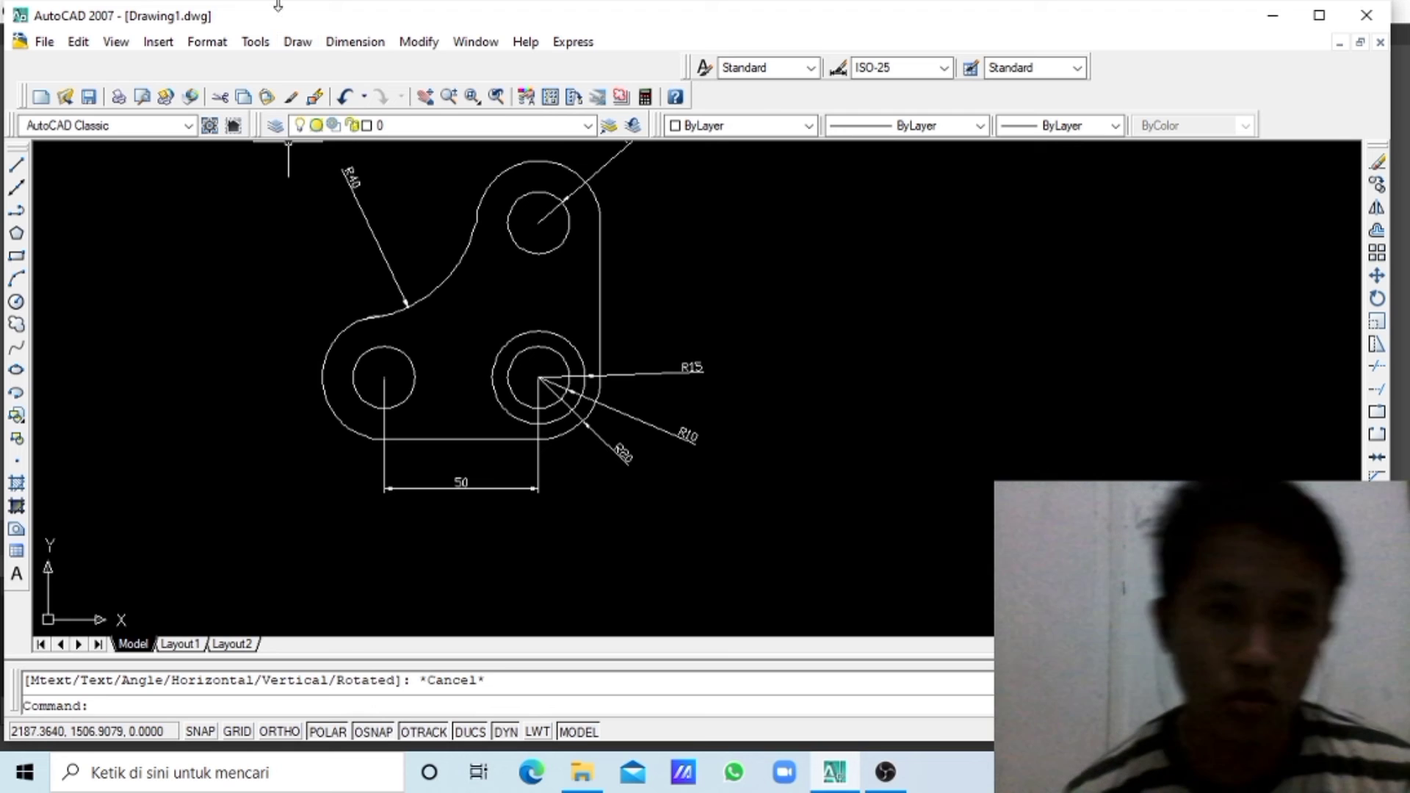
{"action": "left_click", "coordinate": [355, 42]}
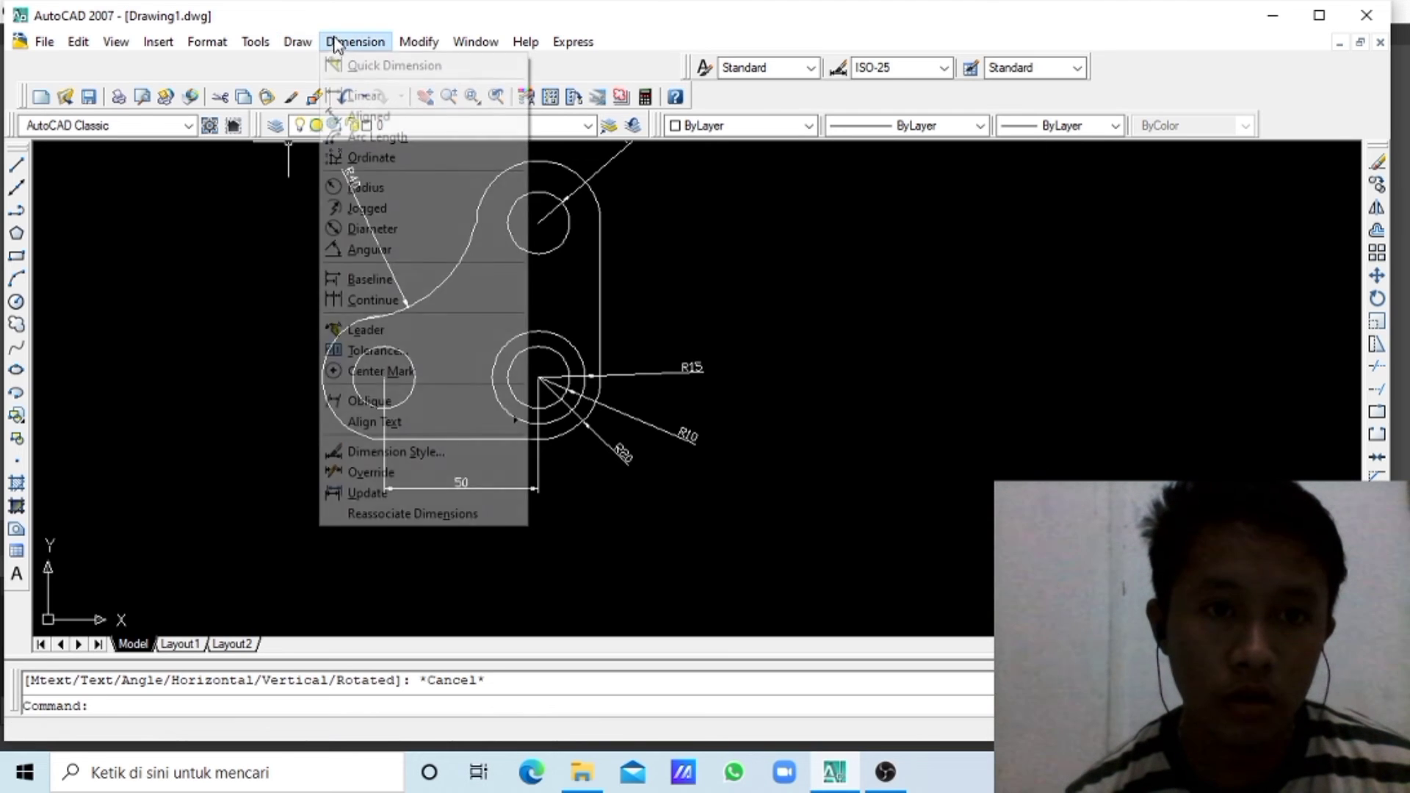
{"action": "left_click", "coordinate": [385, 95]}
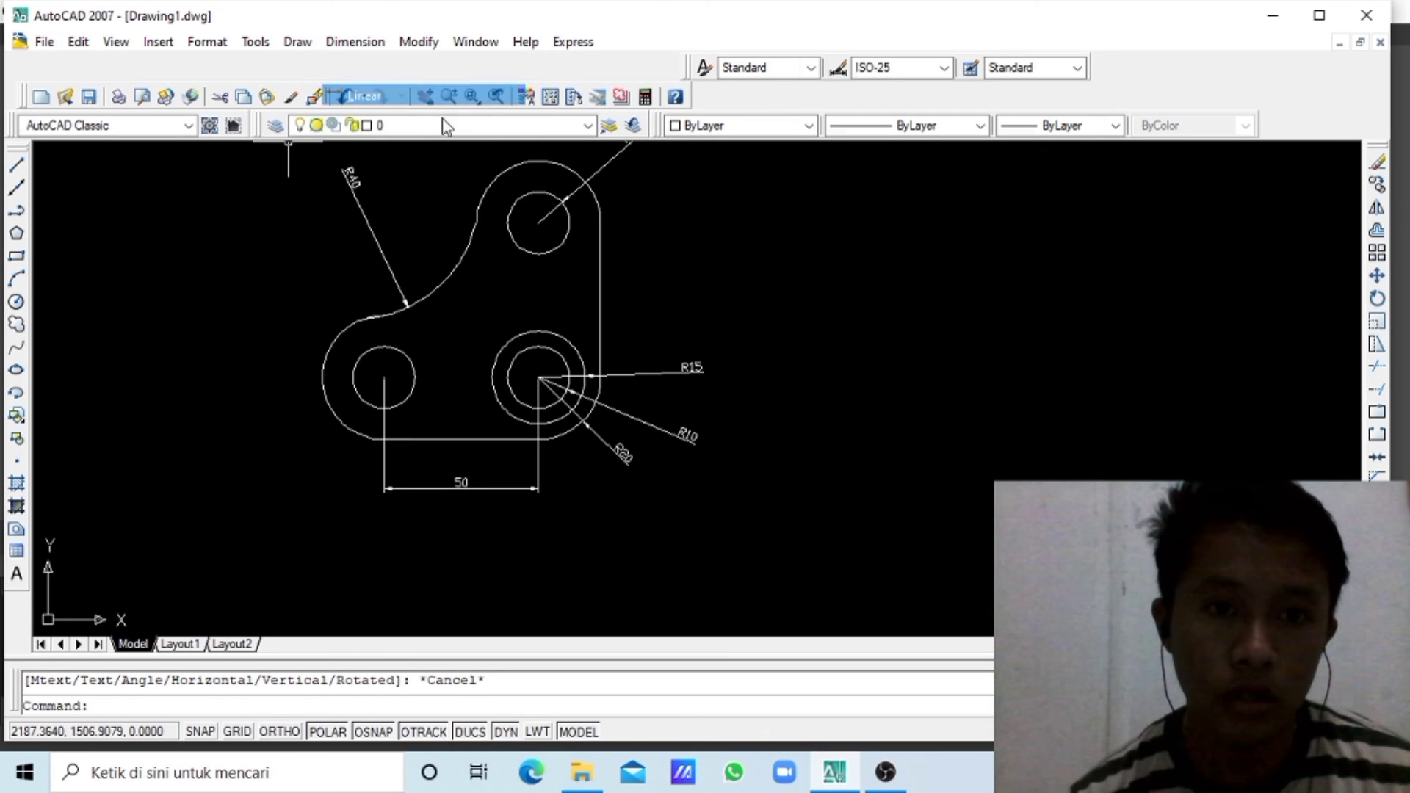
{"action": "left_click", "coordinate": [540, 220]}
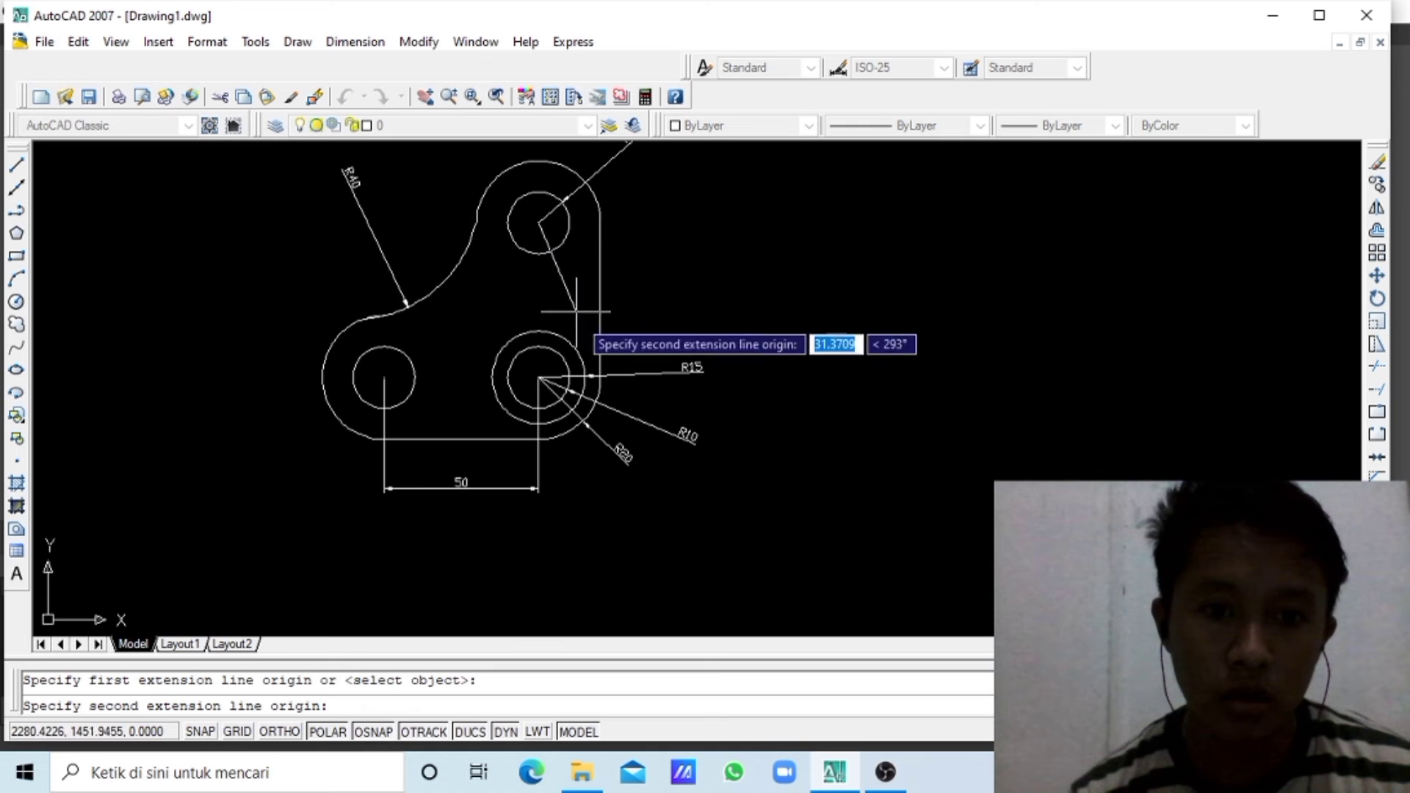
{"action": "left_click", "coordinate": [538, 378]}
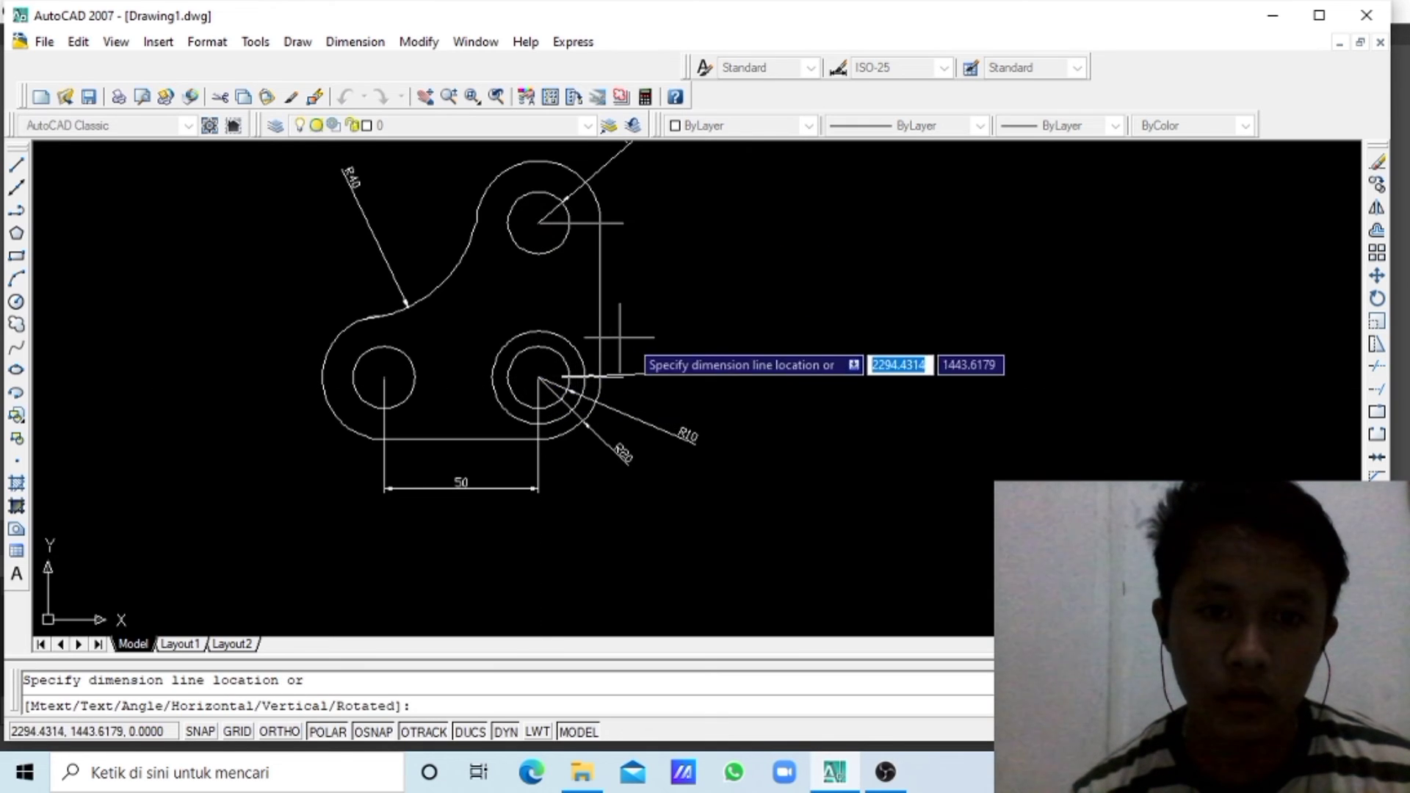
{"action": "left_click", "coordinate": [730, 338]}
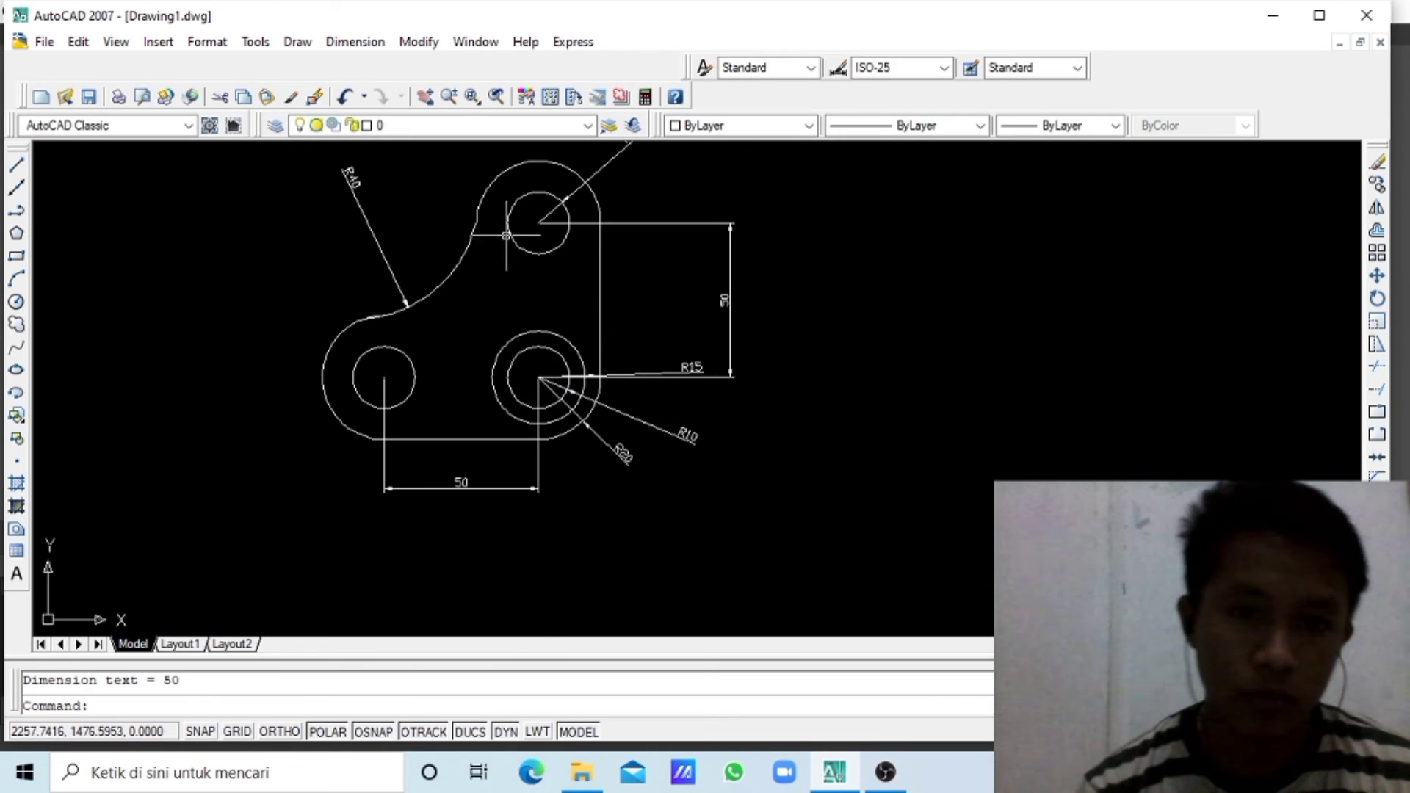
{"action": "scroll", "coordinate": [518, 232], "scroll_direction": "down", "scroll_amount": 4}
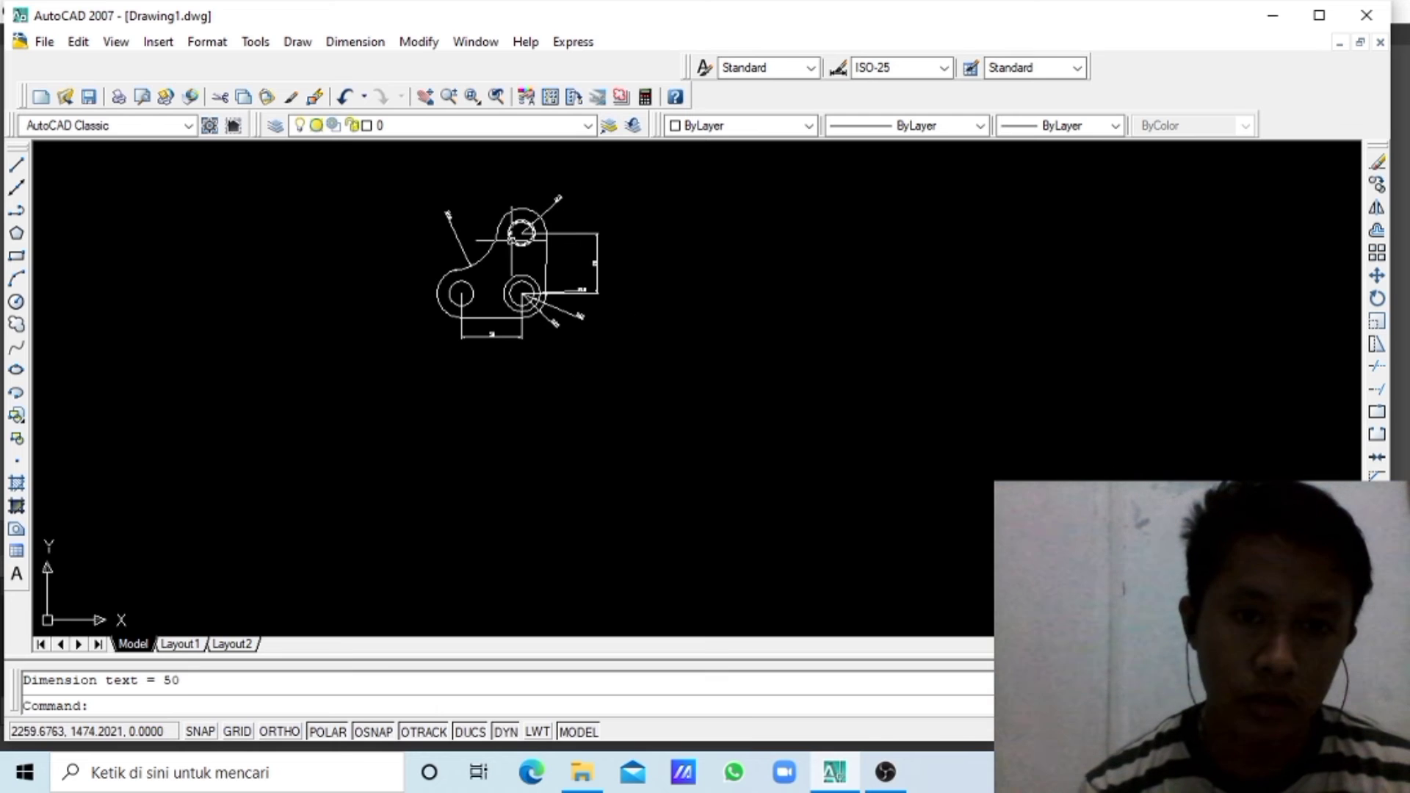
- Add an R20 radius dimension to the upper rounded end's outer arc
{"action": "left_click", "coordinate": [359, 41]}
{"action": "left_click", "coordinate": [377, 187]}
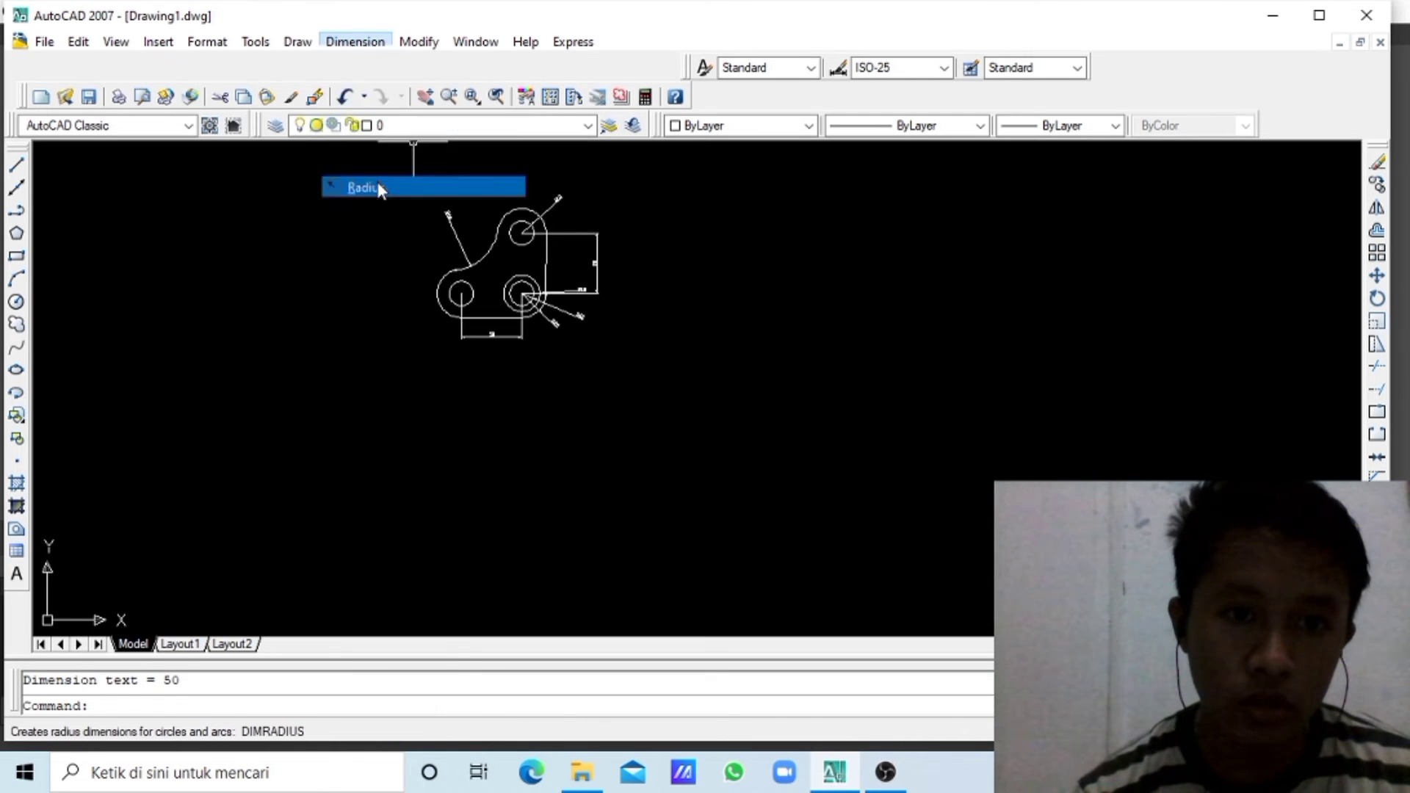
{"action": "left_click", "coordinate": [522, 232]}
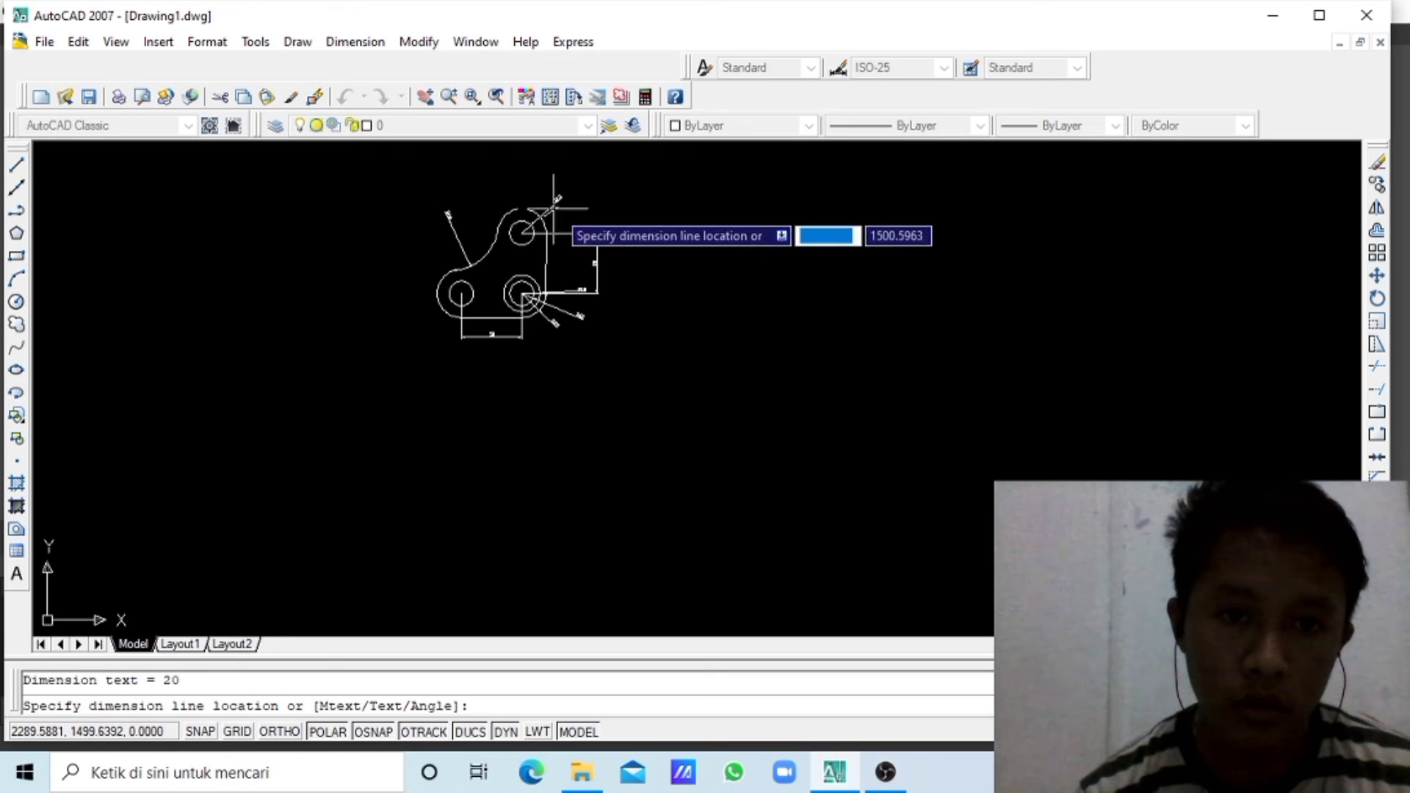
{"action": "left_click", "coordinate": [600, 205]}
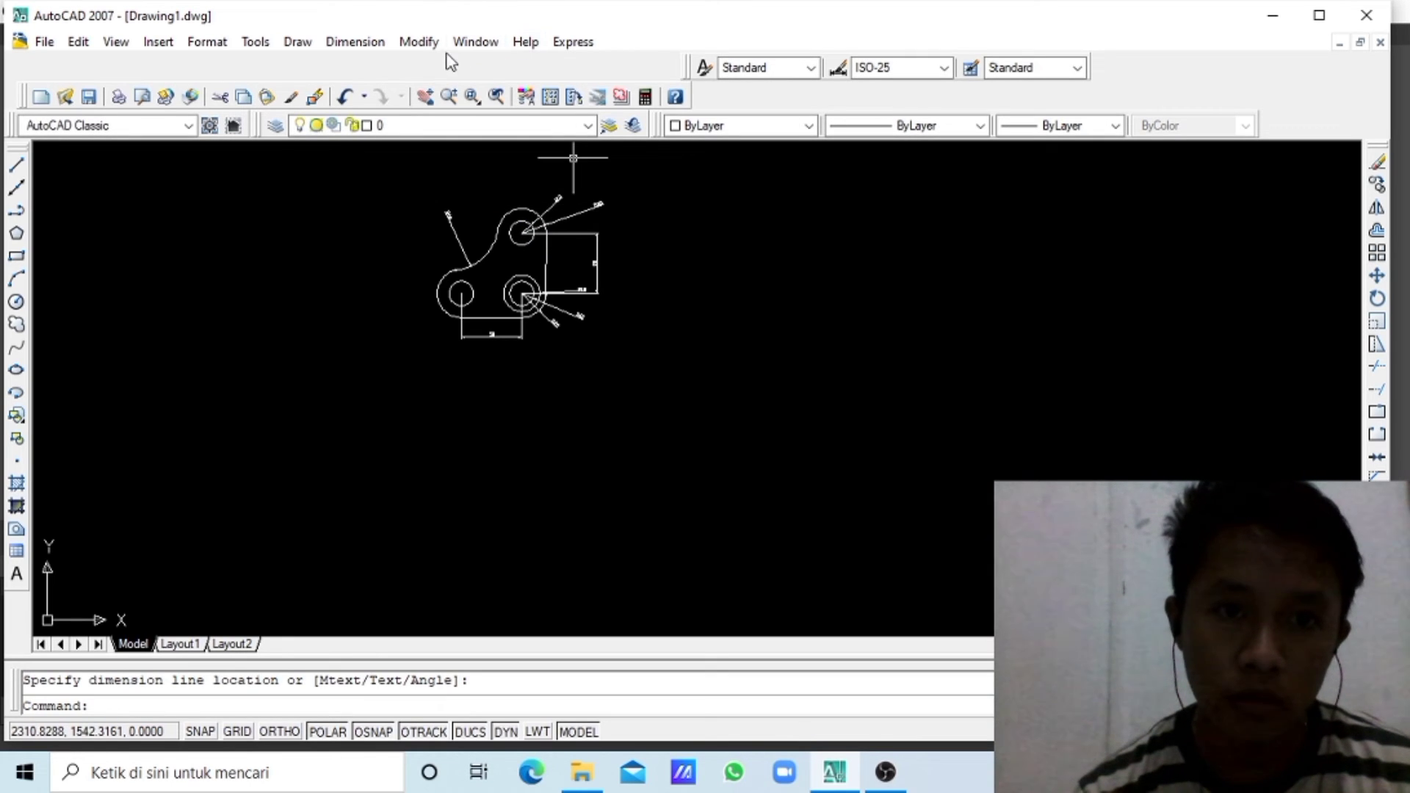
- Pan the dimensioned bracket off-screen to leave empty drawing space
{"action": "left_click", "coordinate": [425, 96]}
{"action": "left_click_drag", "start_coordinate": [523, 276], "coordinate": [465, 398]}
{"action": "scroll", "coordinate": [465, 419], "scroll_direction": "up", "scroll_amount": 3}
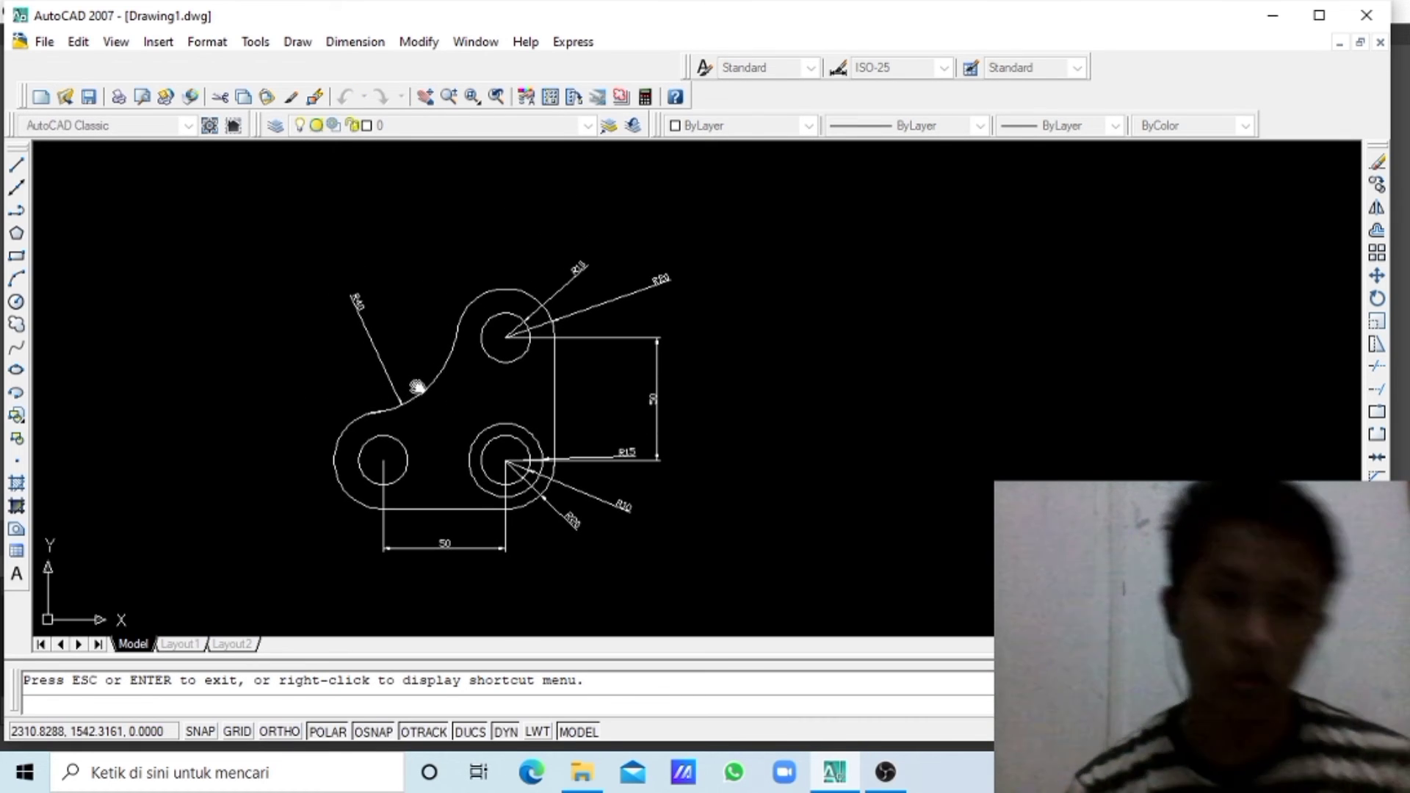
{"action": "left_click_drag", "start_coordinate": [554, 362], "coordinate": [380, 333]}
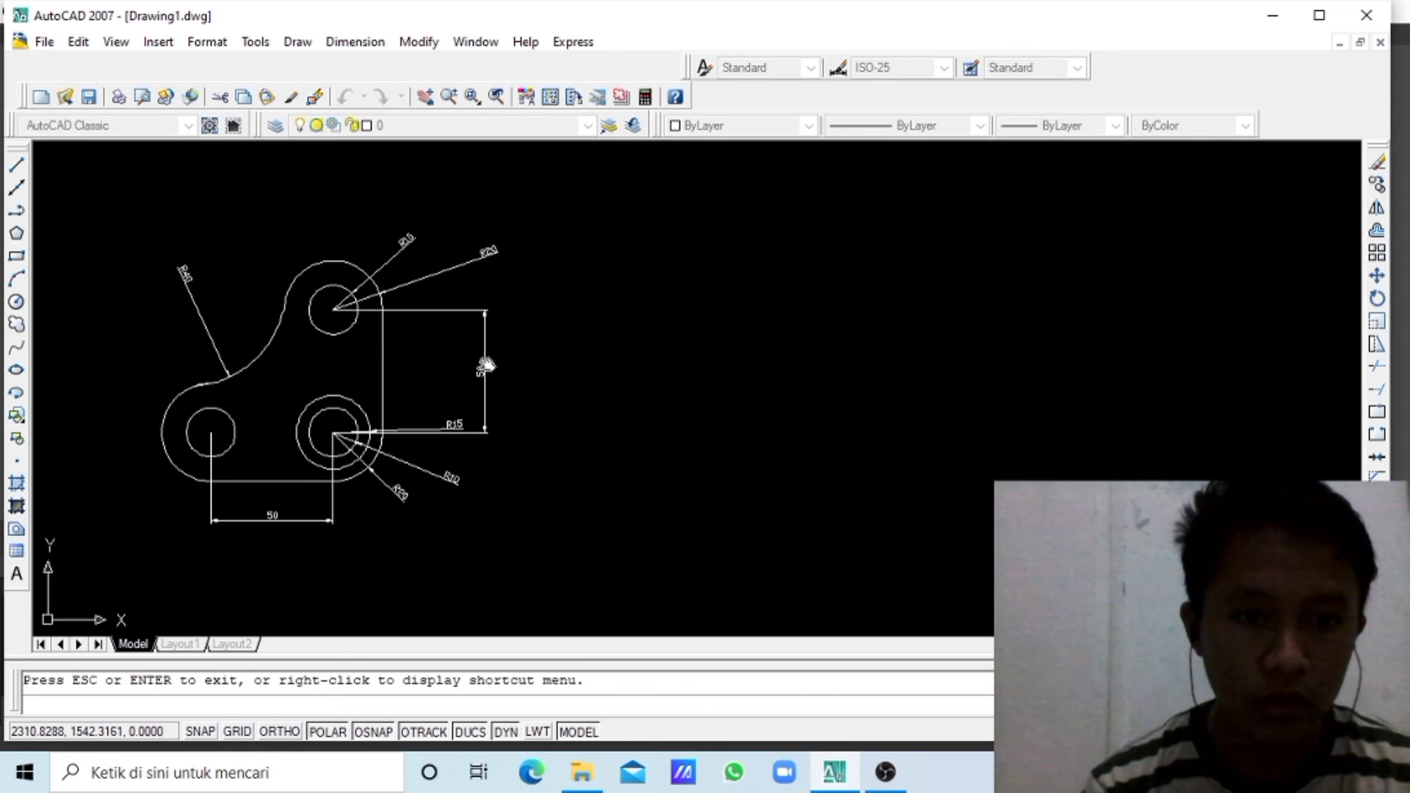
{"action": "left_click_drag", "start_coordinate": [486, 365], "coordinate": [16, 324]}
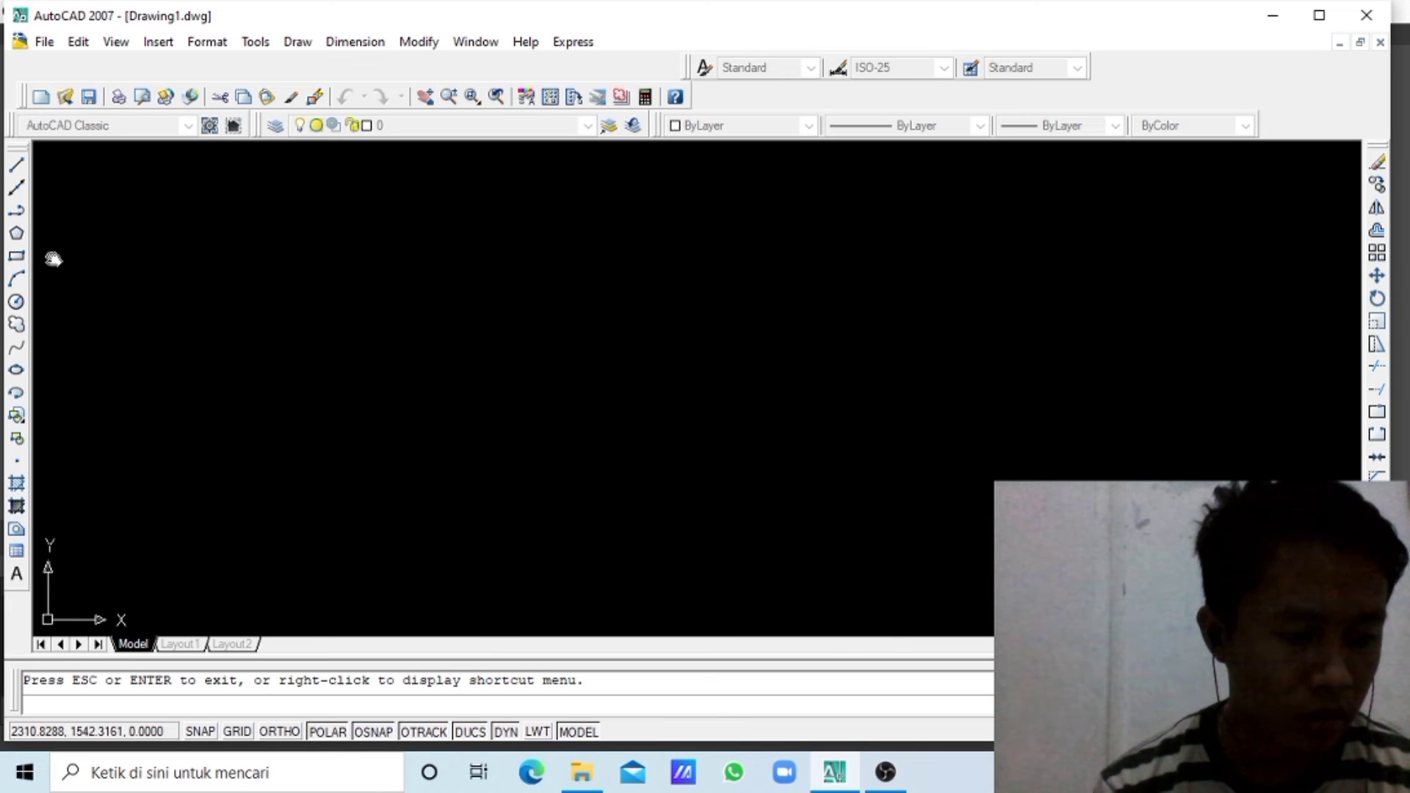
- Start a new line profile: 90 up, 10 across, then a 5-unit step
{"action": "left_click", "coordinate": [18, 164]}
{"action": "left_click", "coordinate": [463, 280]}
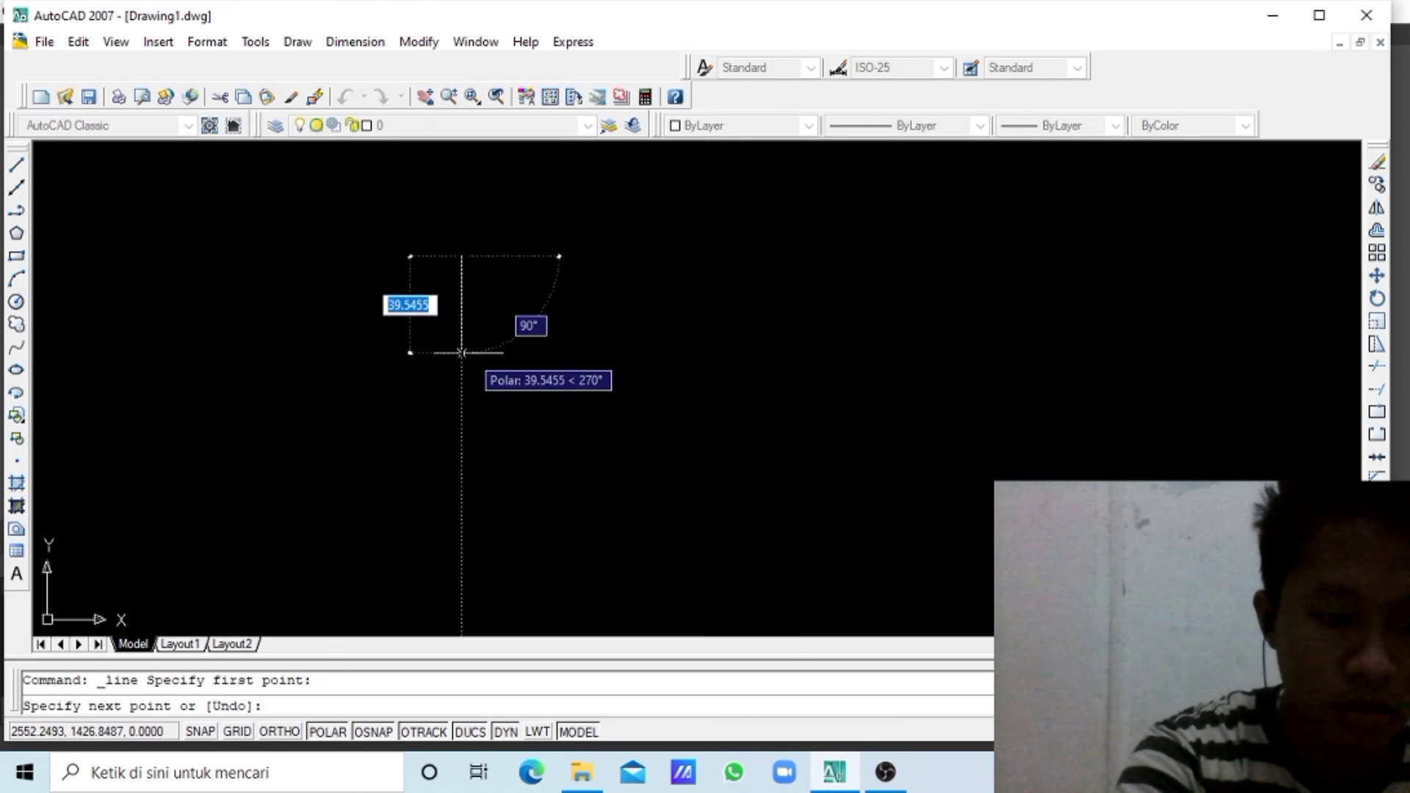
{"action": "type", "text": "90"}
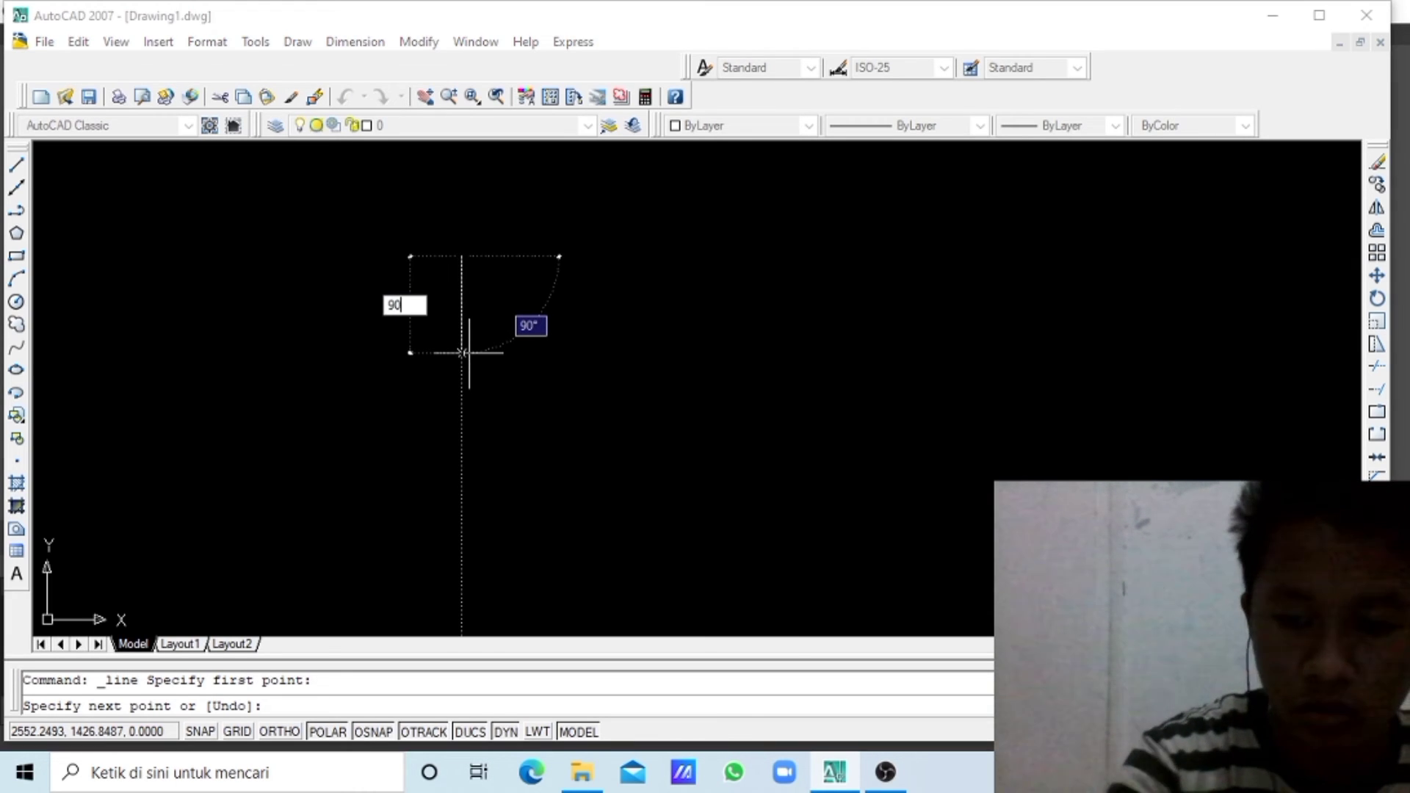
{"action": "key", "text": "Return"}
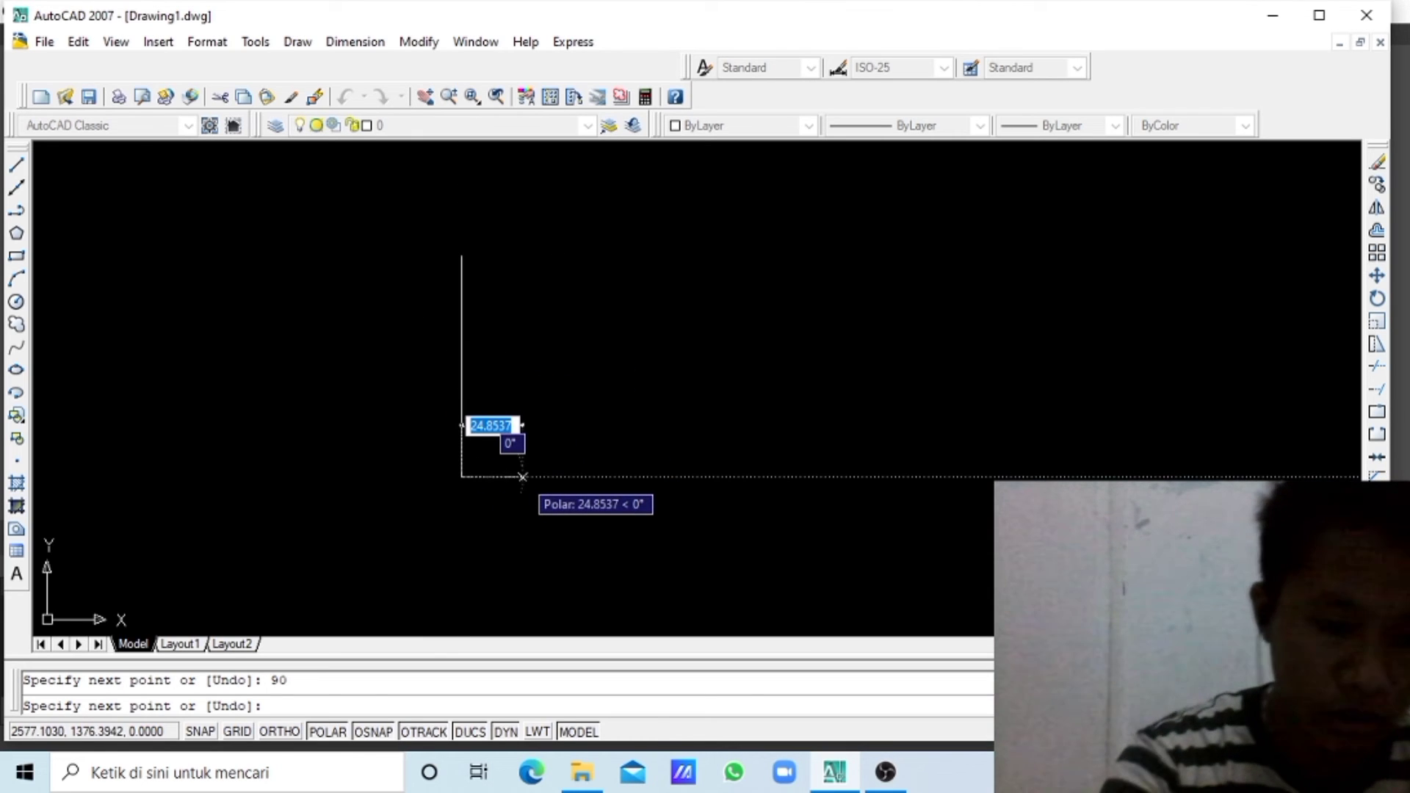
{"action": "type", "text": "10"}
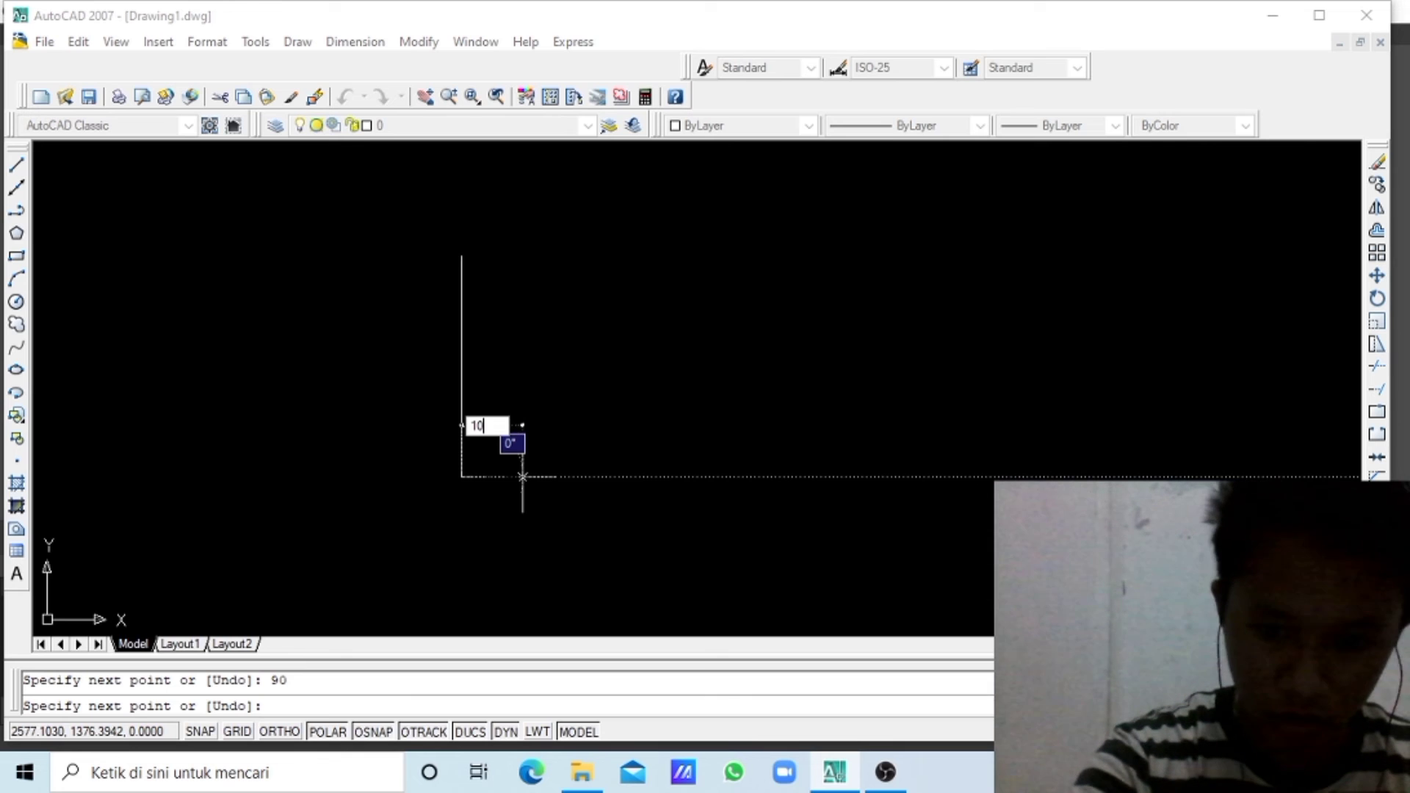
{"action": "key", "text": "Return"}
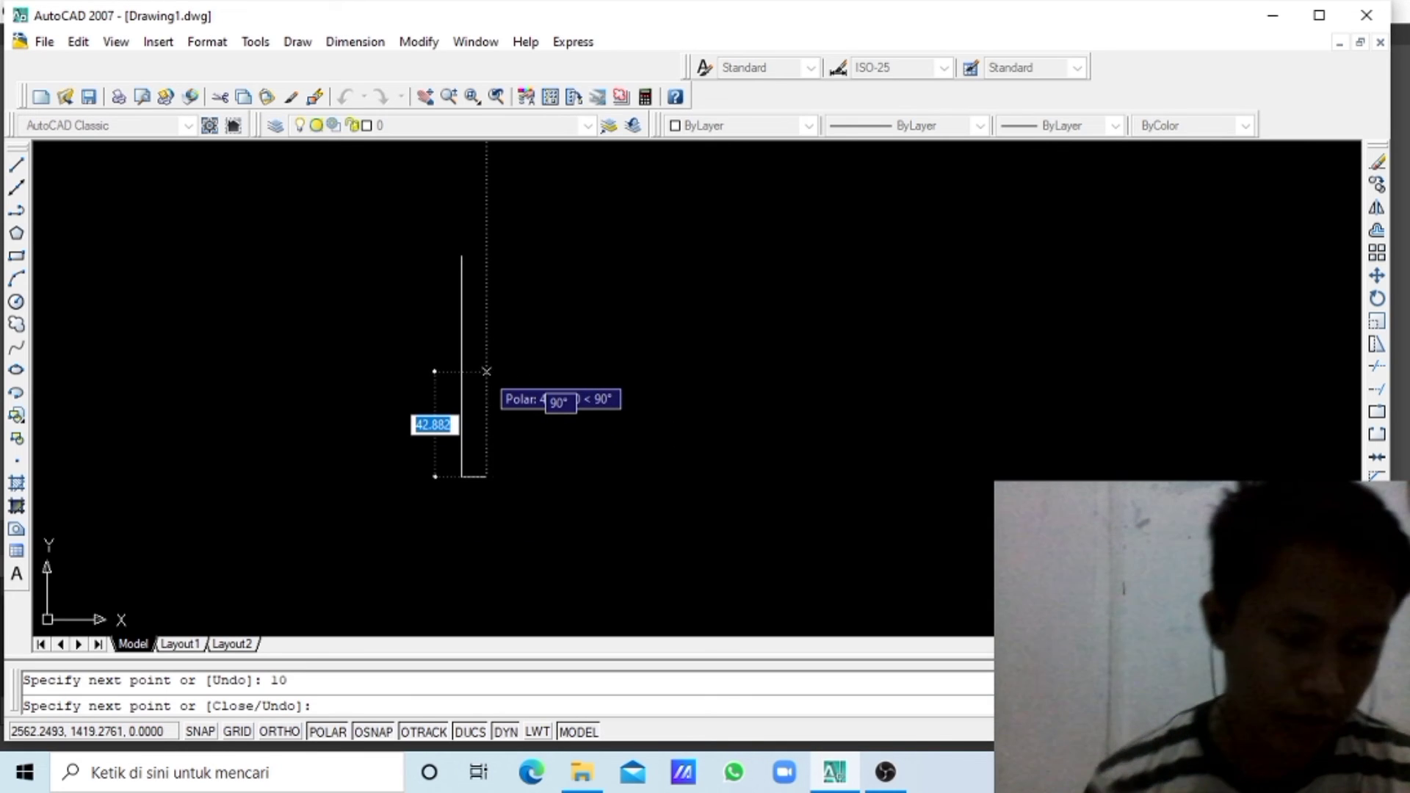
{"action": "type", "text": "5"}
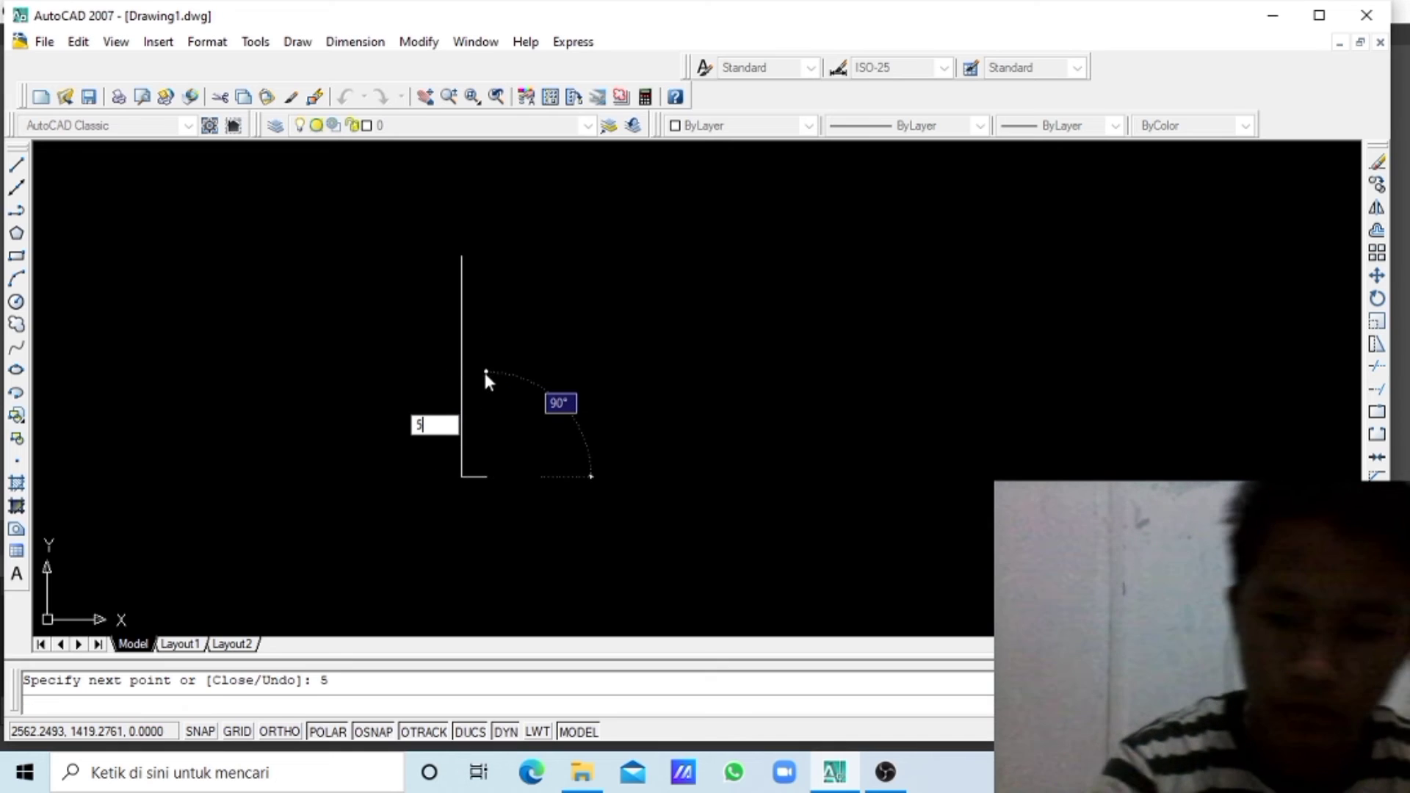
{"action": "key", "text": "Return"}
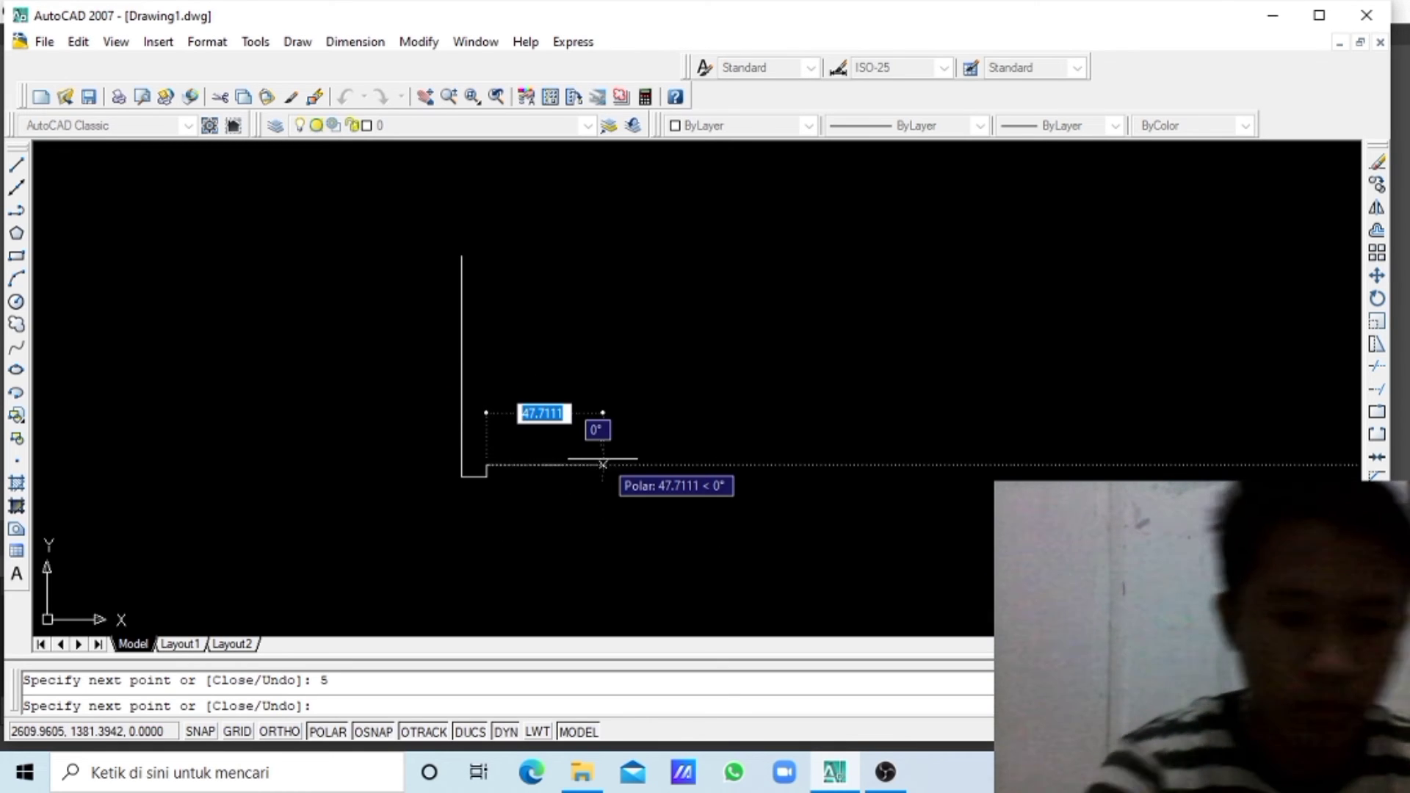
- Continue with a 30 horizontal and 5 vertical segment, closing back at the stem
{"action": "type", "text": "30"}
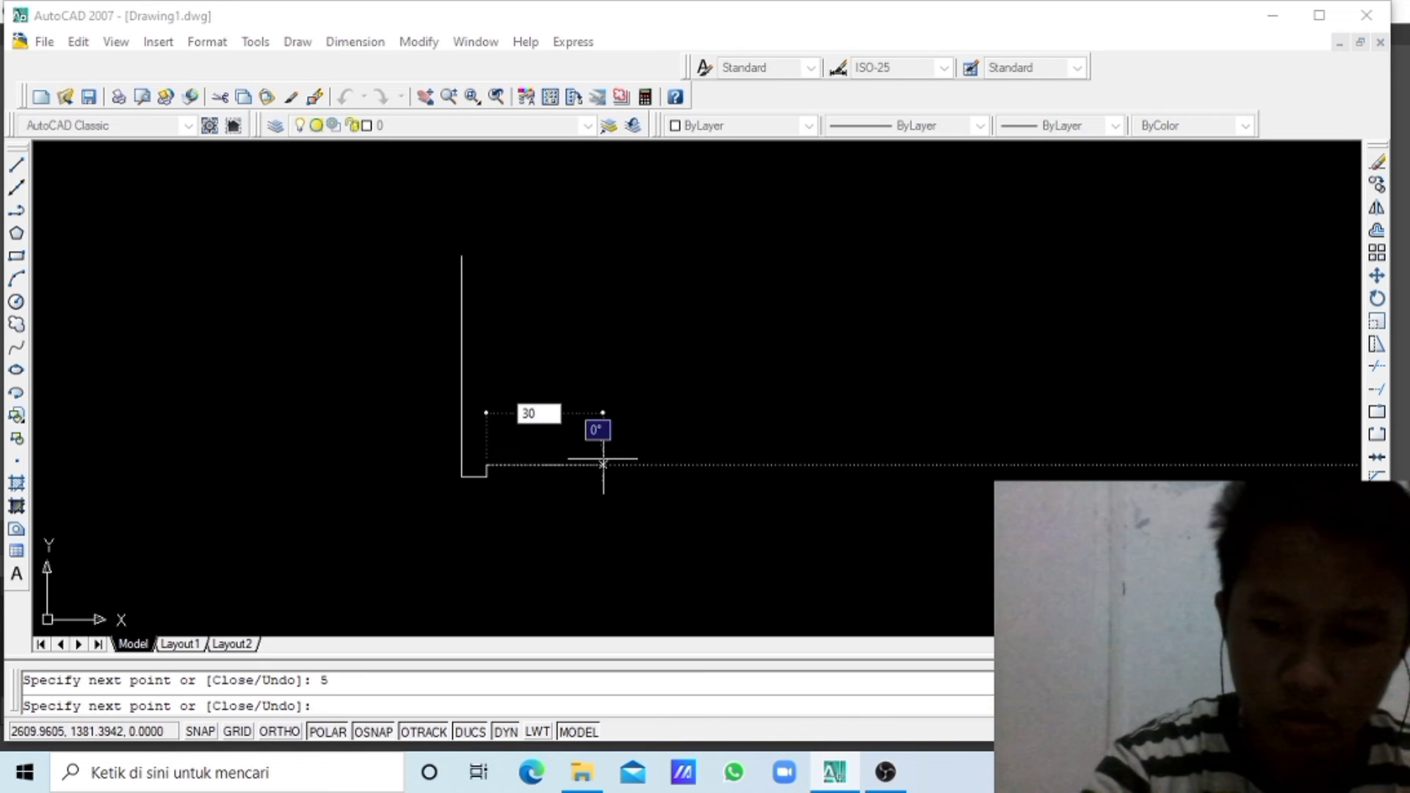
{"action": "key", "text": "Return"}
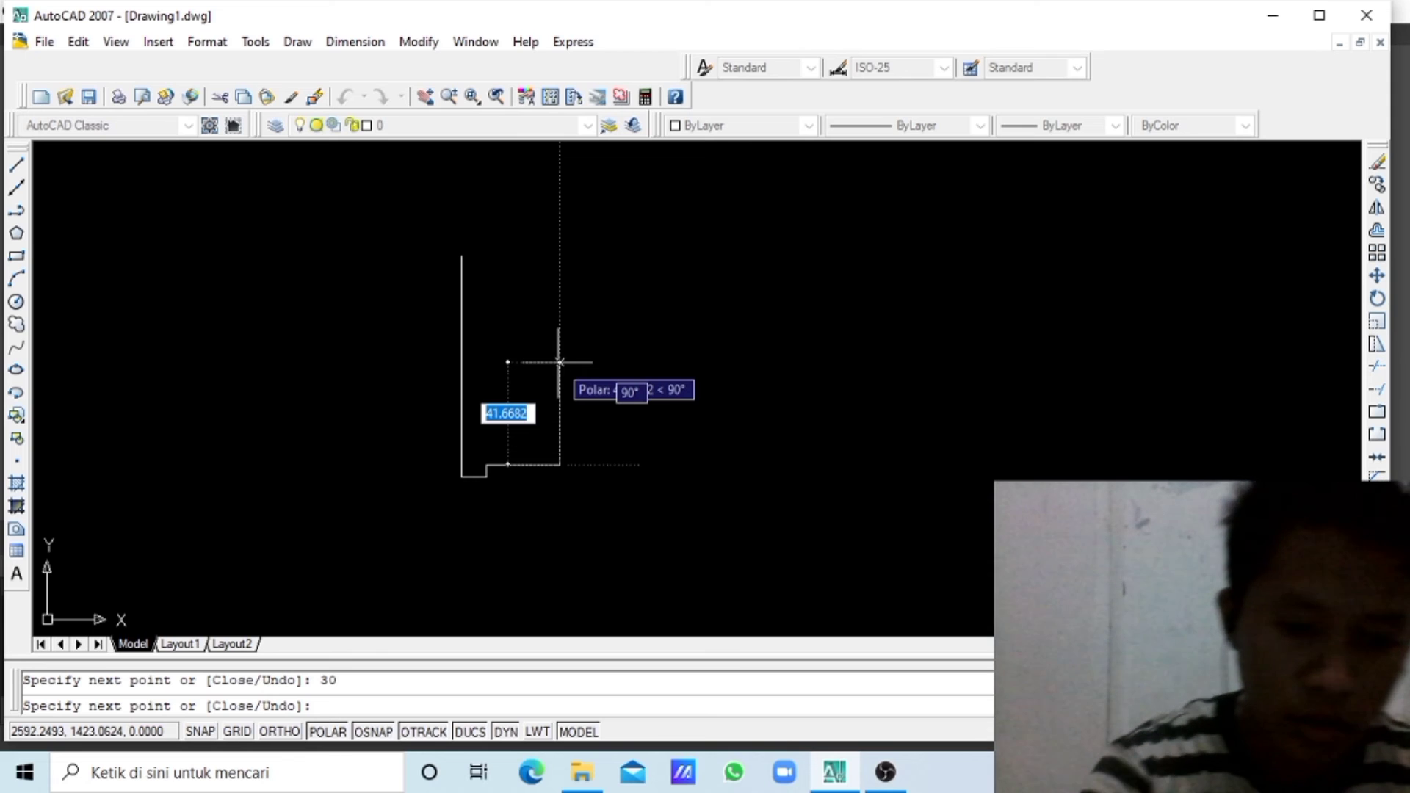
{"action": "type", "text": "5"}
{"action": "key", "text": "Return"}
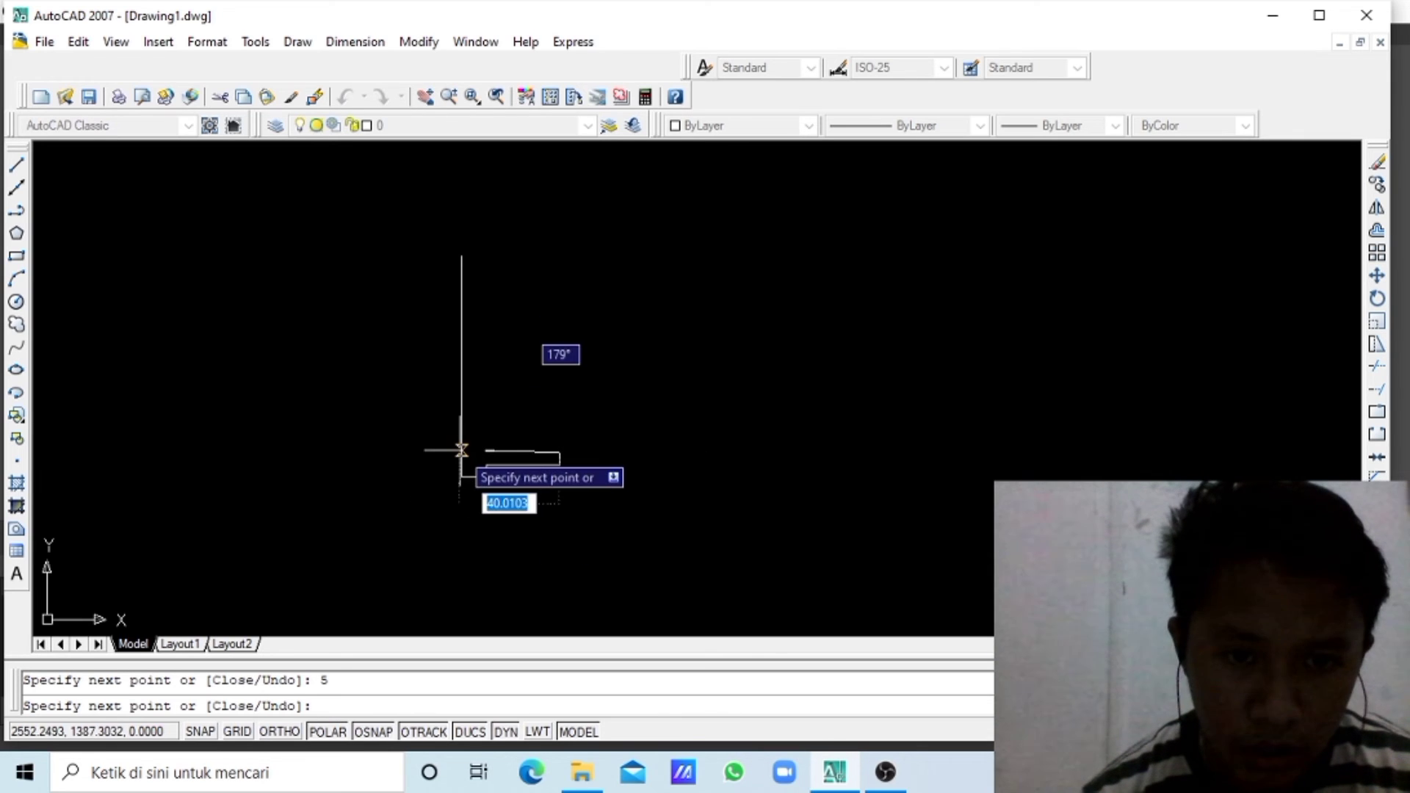
{"action": "left_click", "coordinate": [439, 452]}
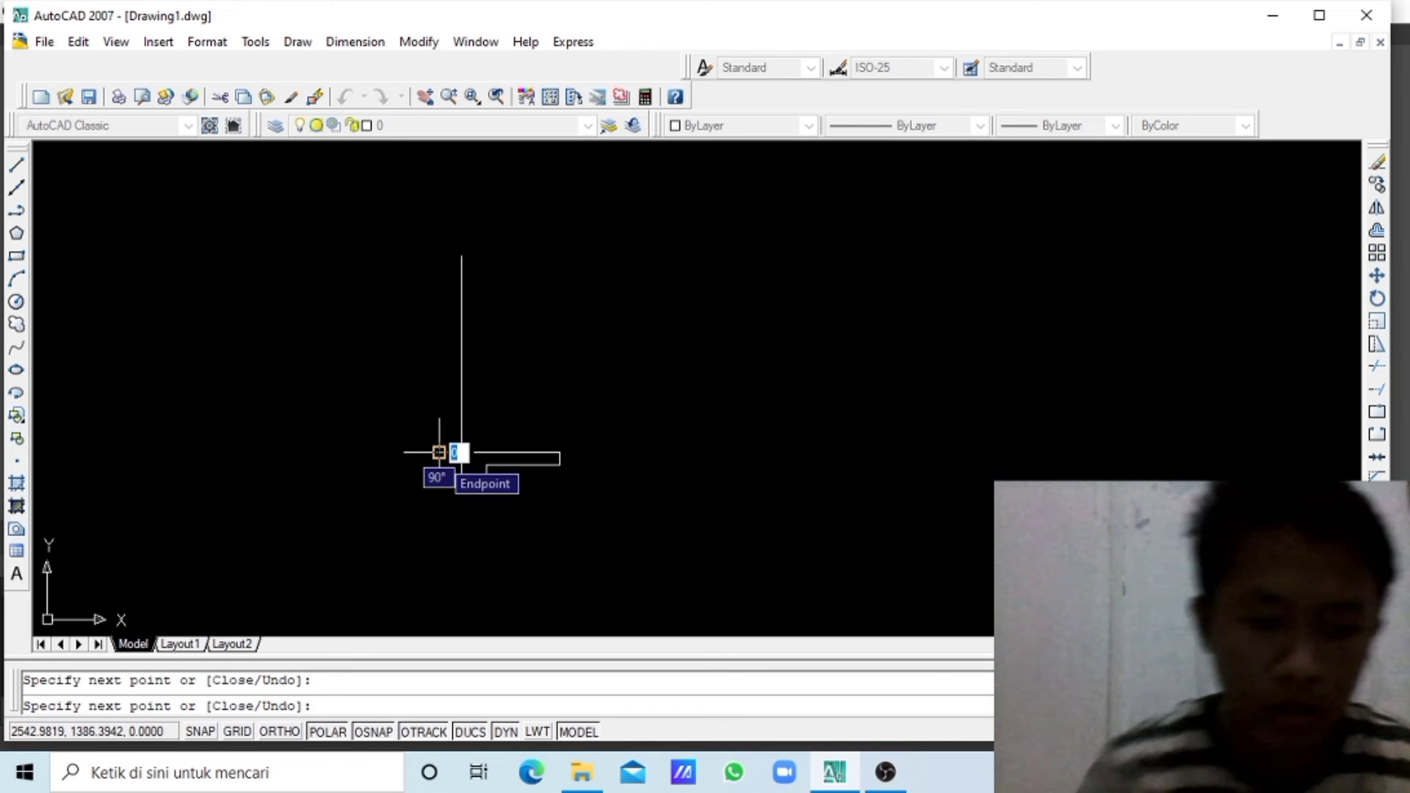
{"action": "key", "text": "Escape"}
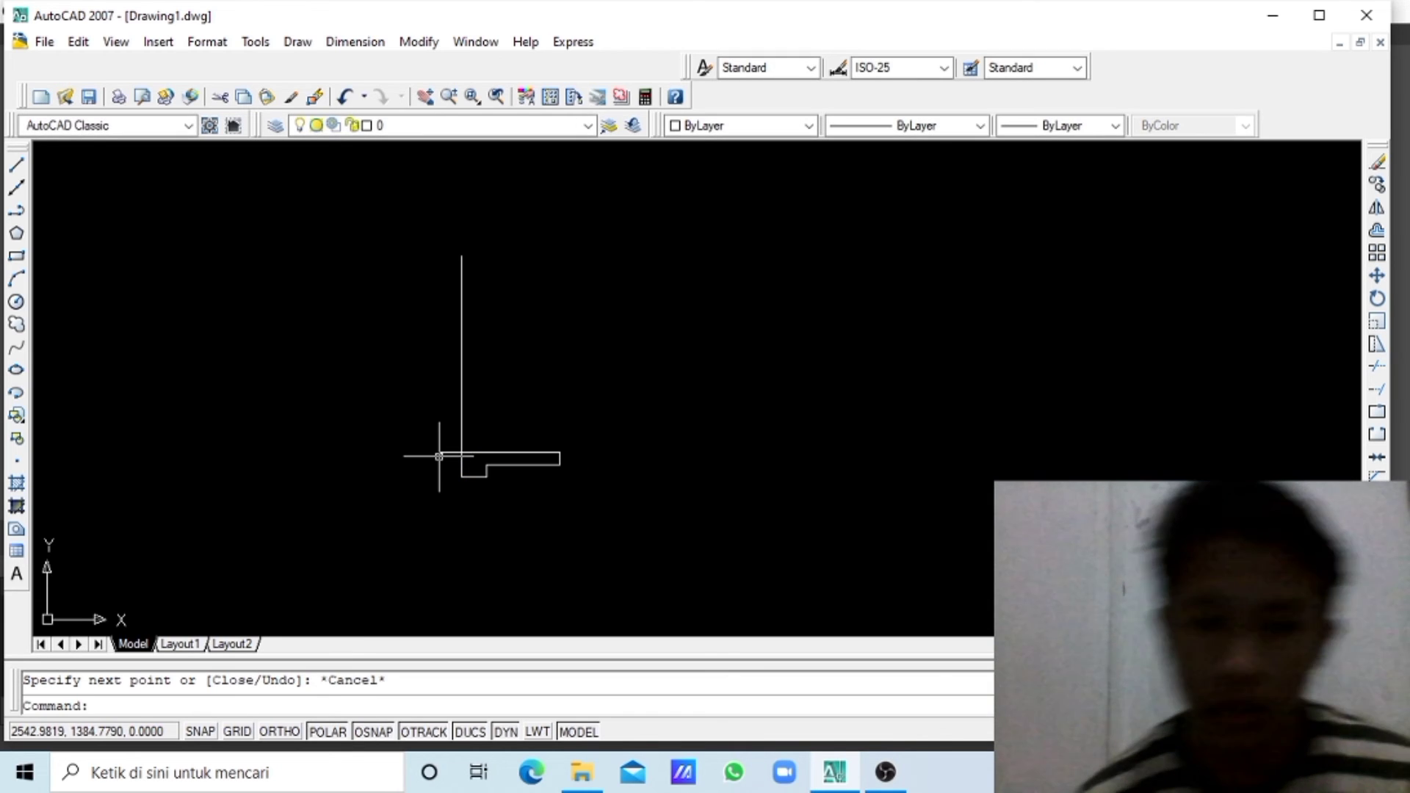
- Trim the line stub left of the stem
{"action": "left_click", "coordinate": [1378, 368]}
{"action": "key", "text": "Return"}
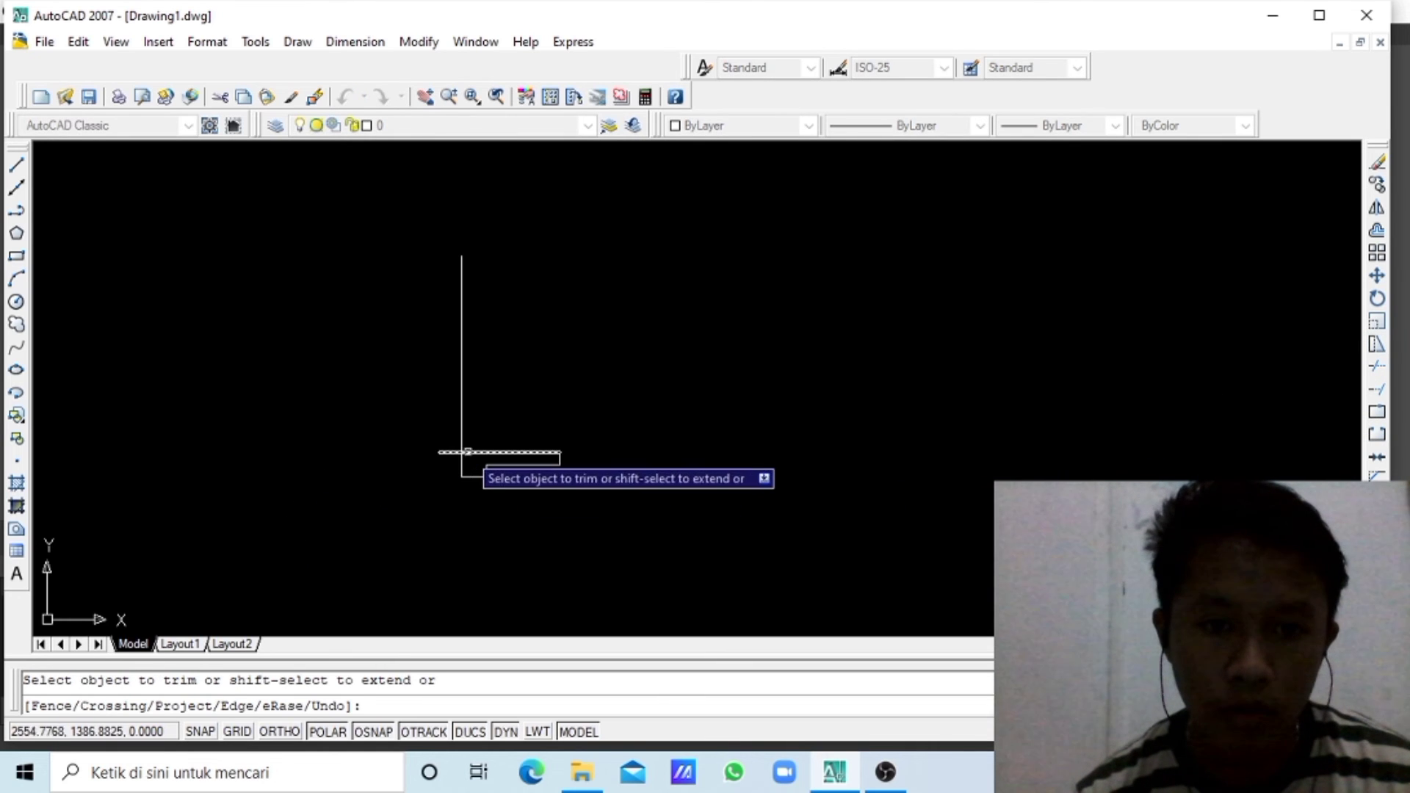
{"action": "left_click", "coordinate": [441, 454]}
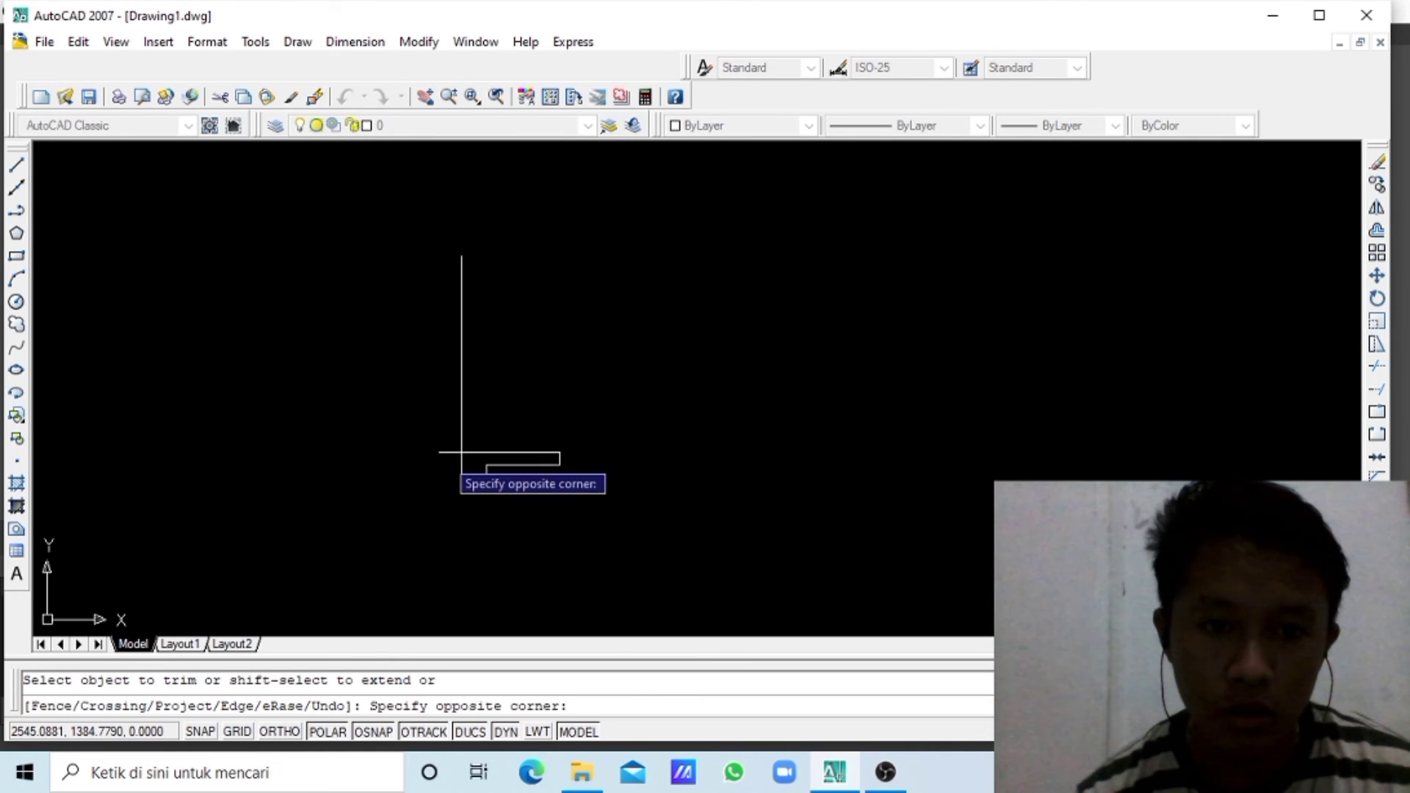
{"action": "left_click", "coordinate": [443, 453]}
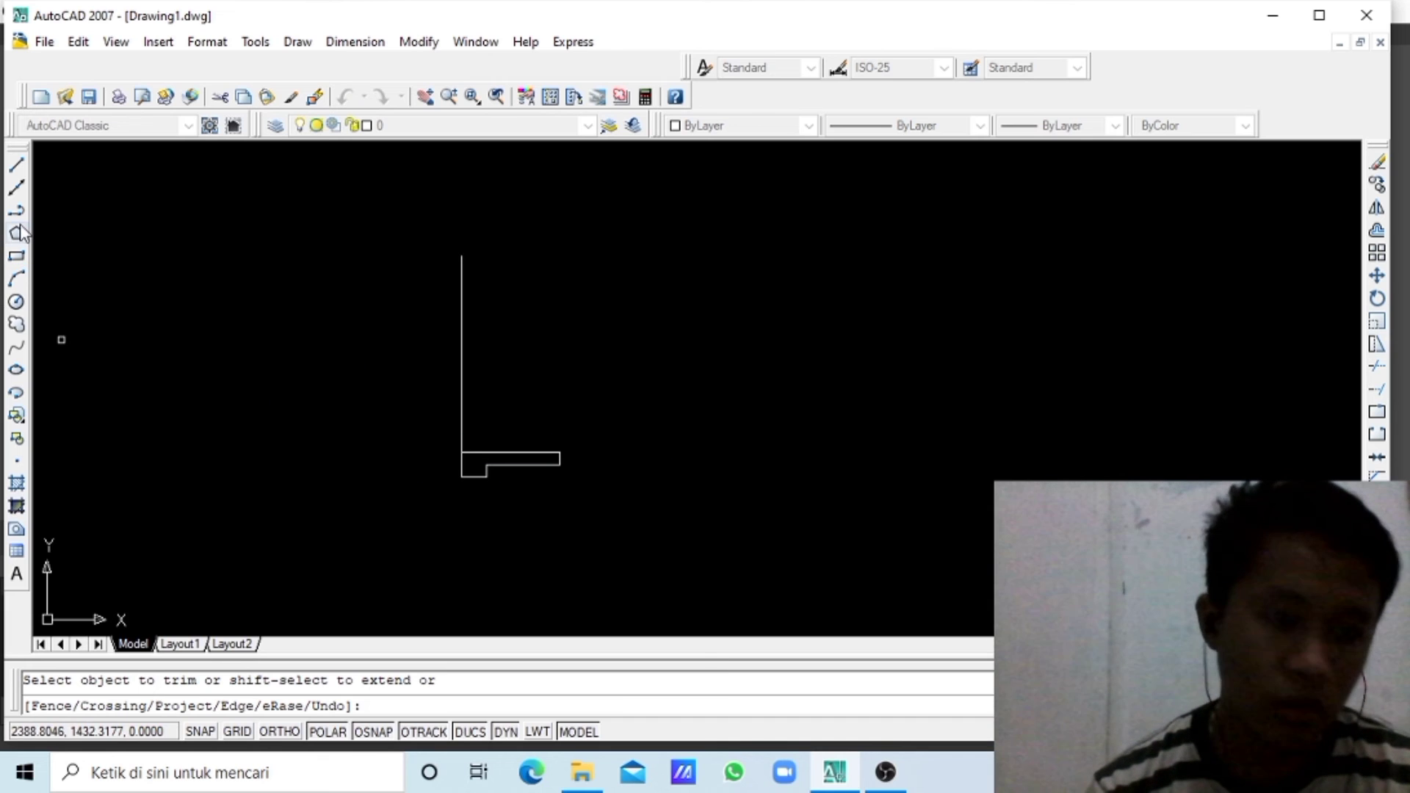
- Draw a 20-unit vertical edge from the base's top-right corner and a top edge to the stem
{"action": "left_click", "coordinate": [16, 166]}
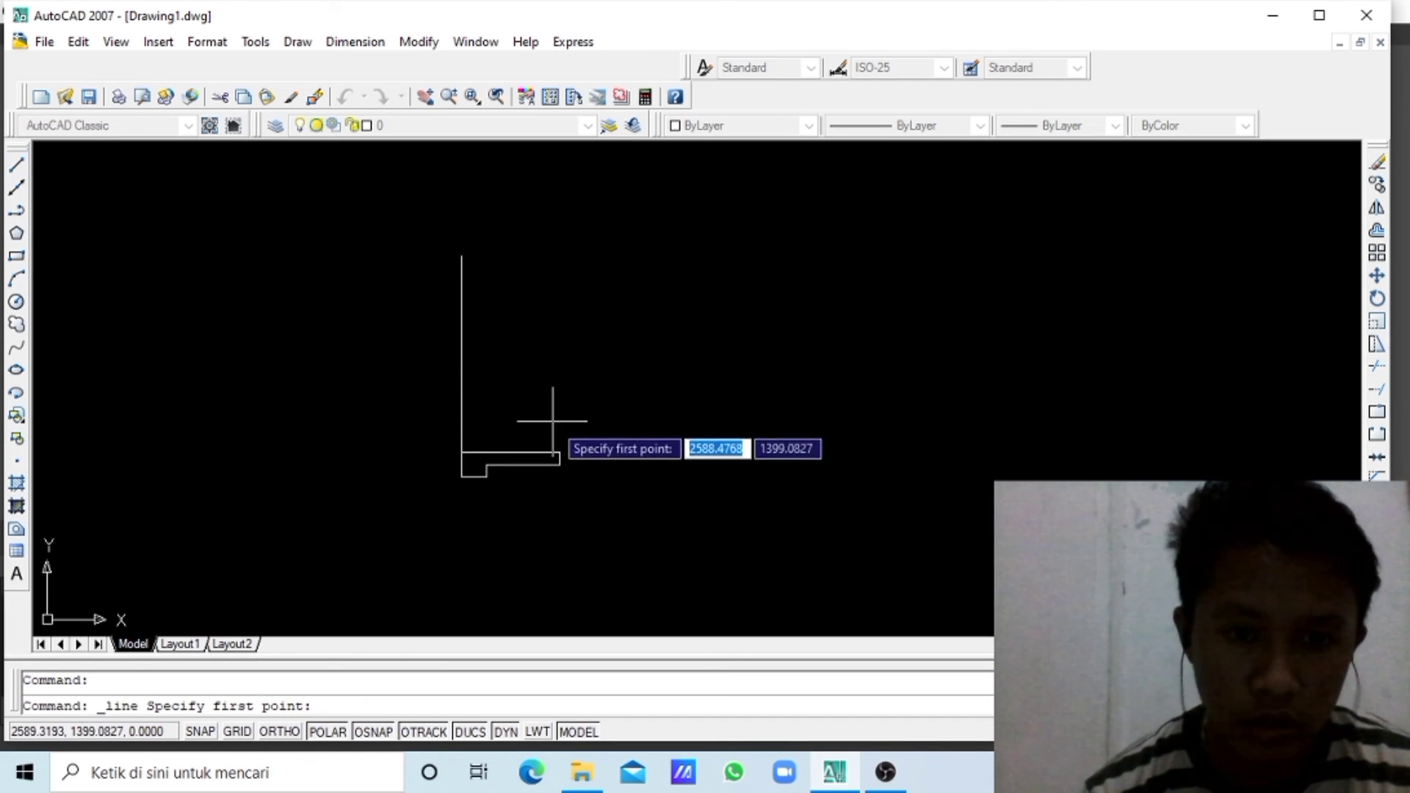
{"action": "left_click", "coordinate": [560, 452]}
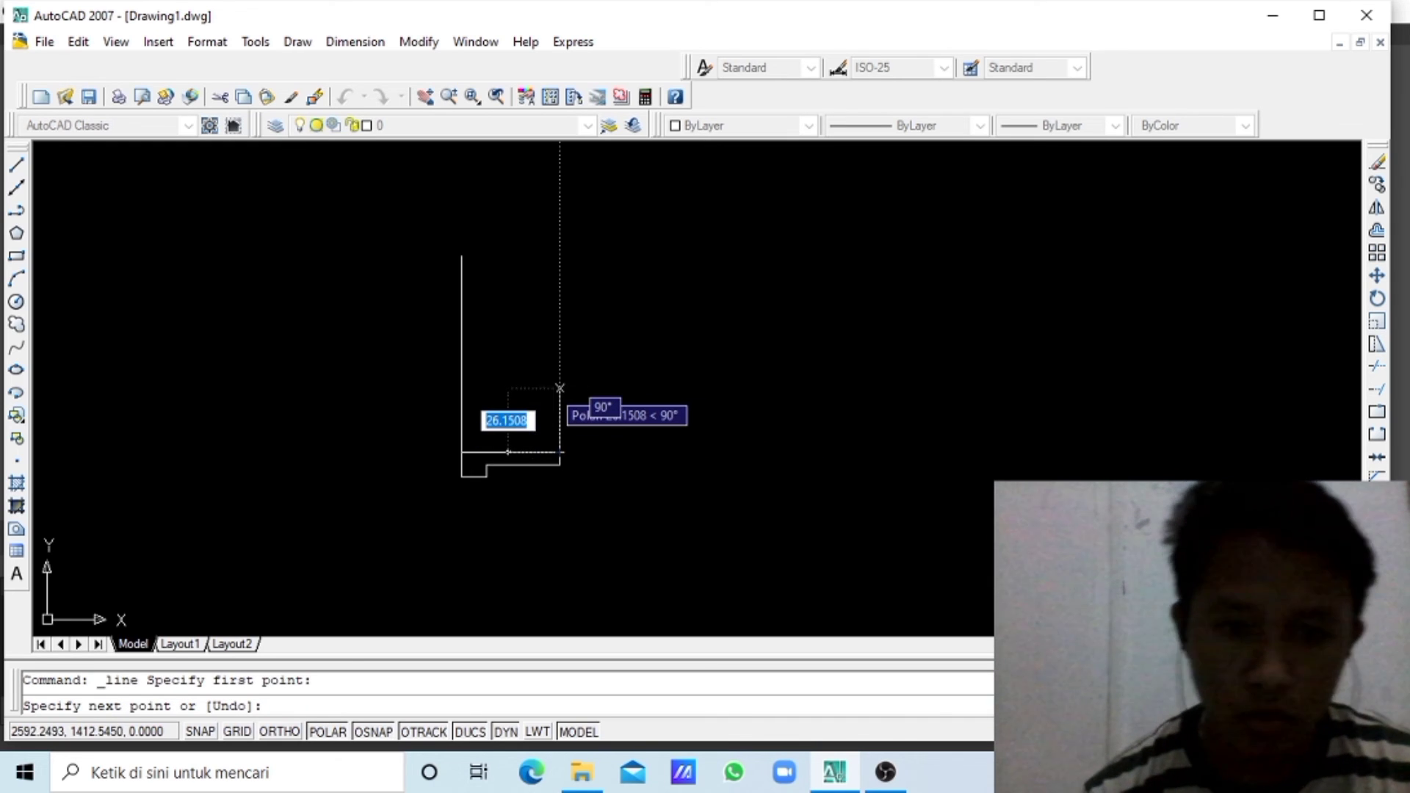
{"action": "type", "text": "20"}
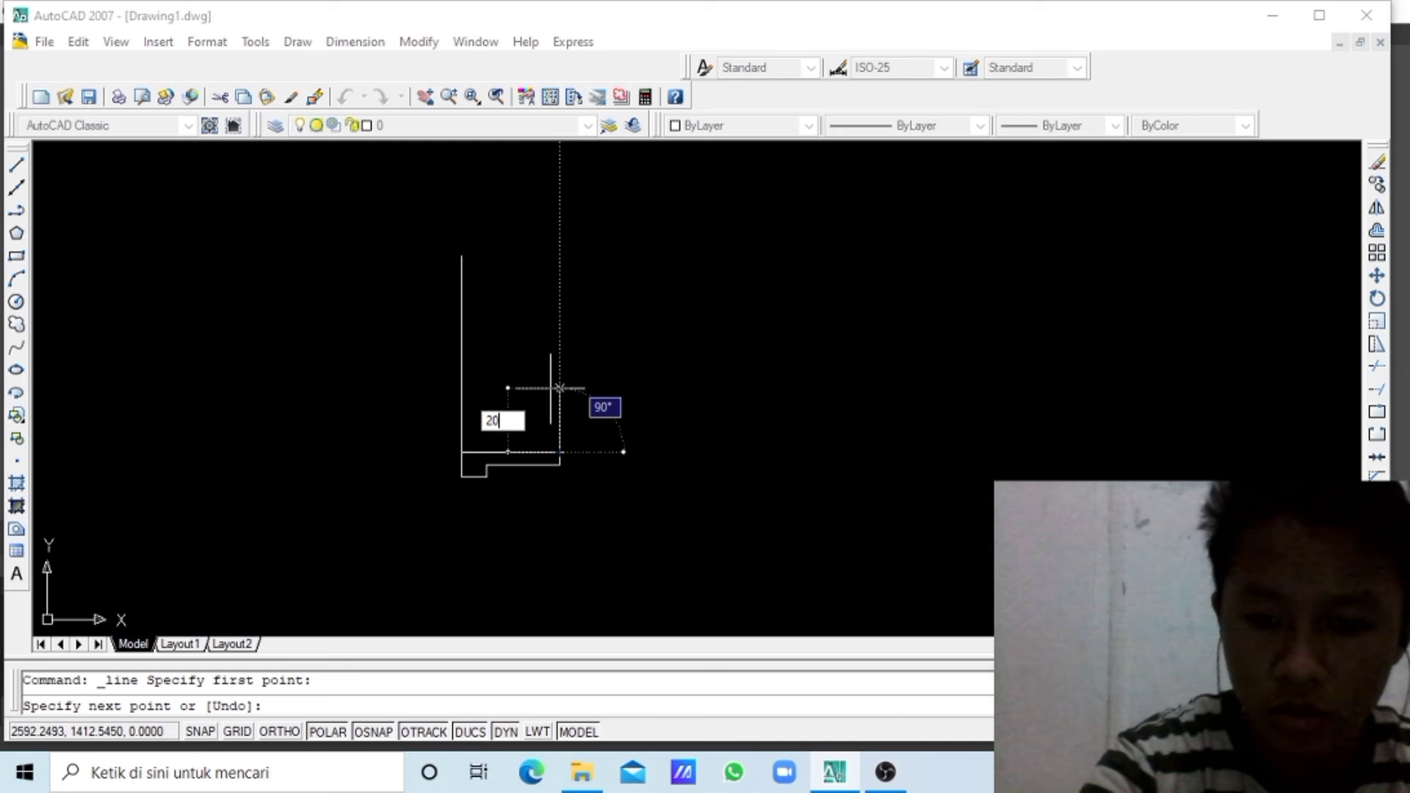
{"action": "key", "text": "Return"}
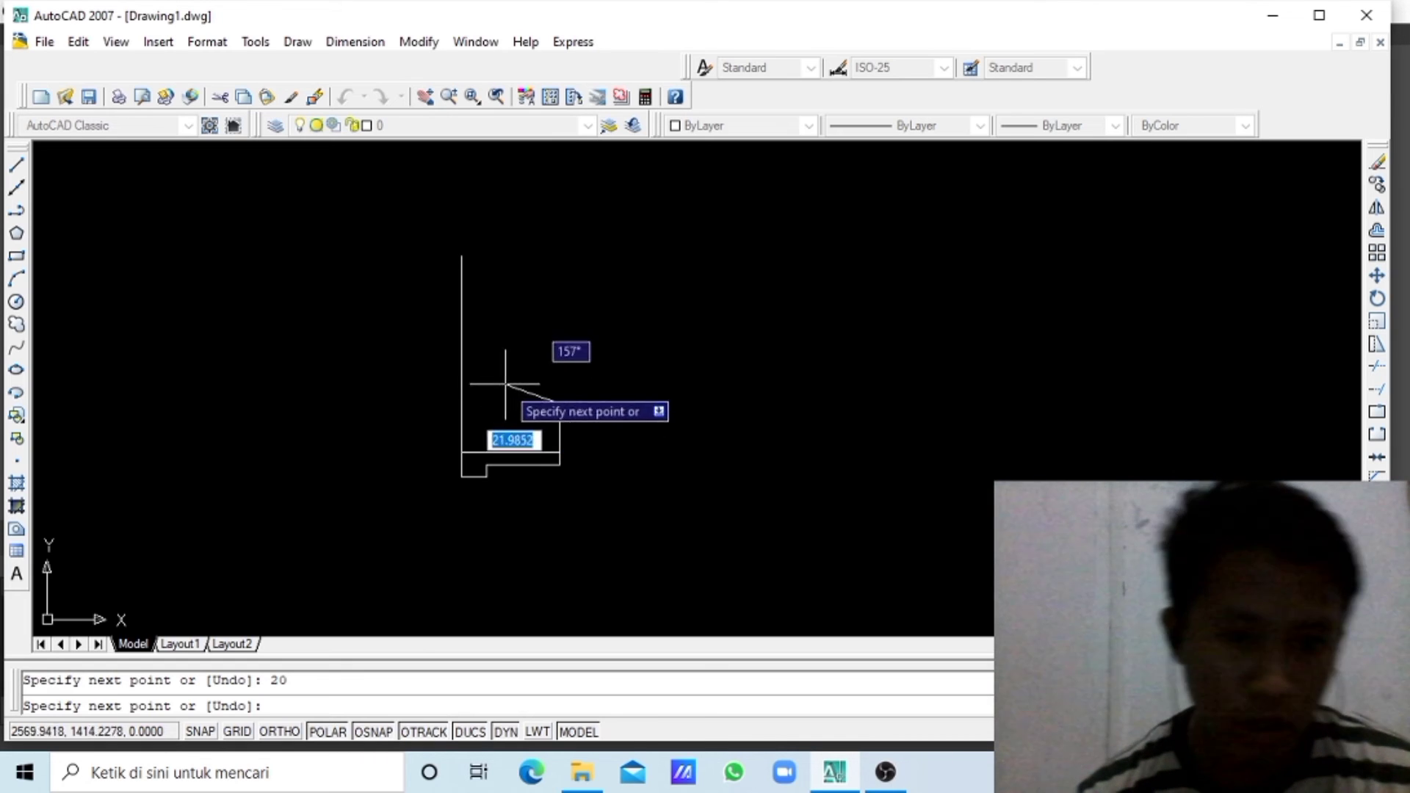
{"action": "left_click", "coordinate": [461, 402]}
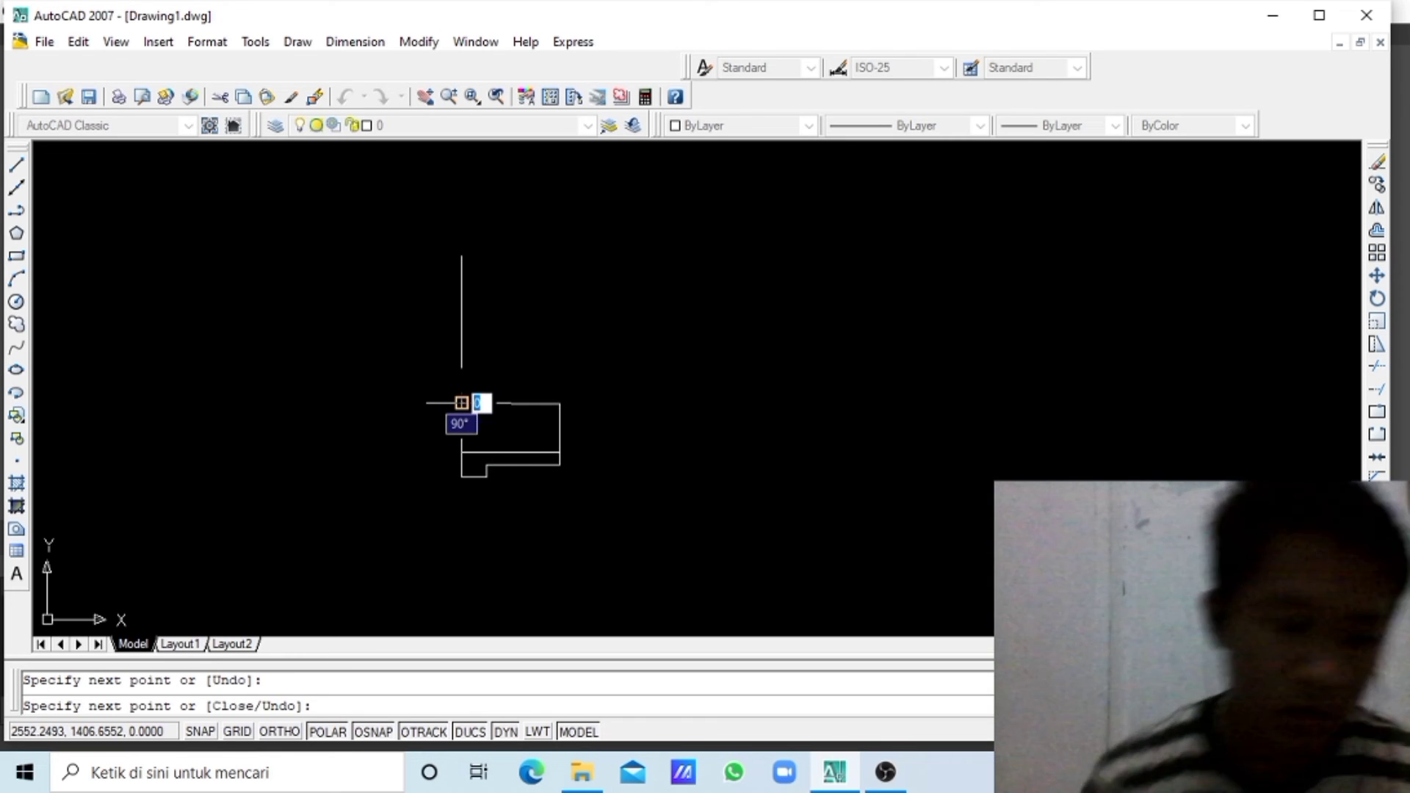
{"action": "key", "text": "Escape"}
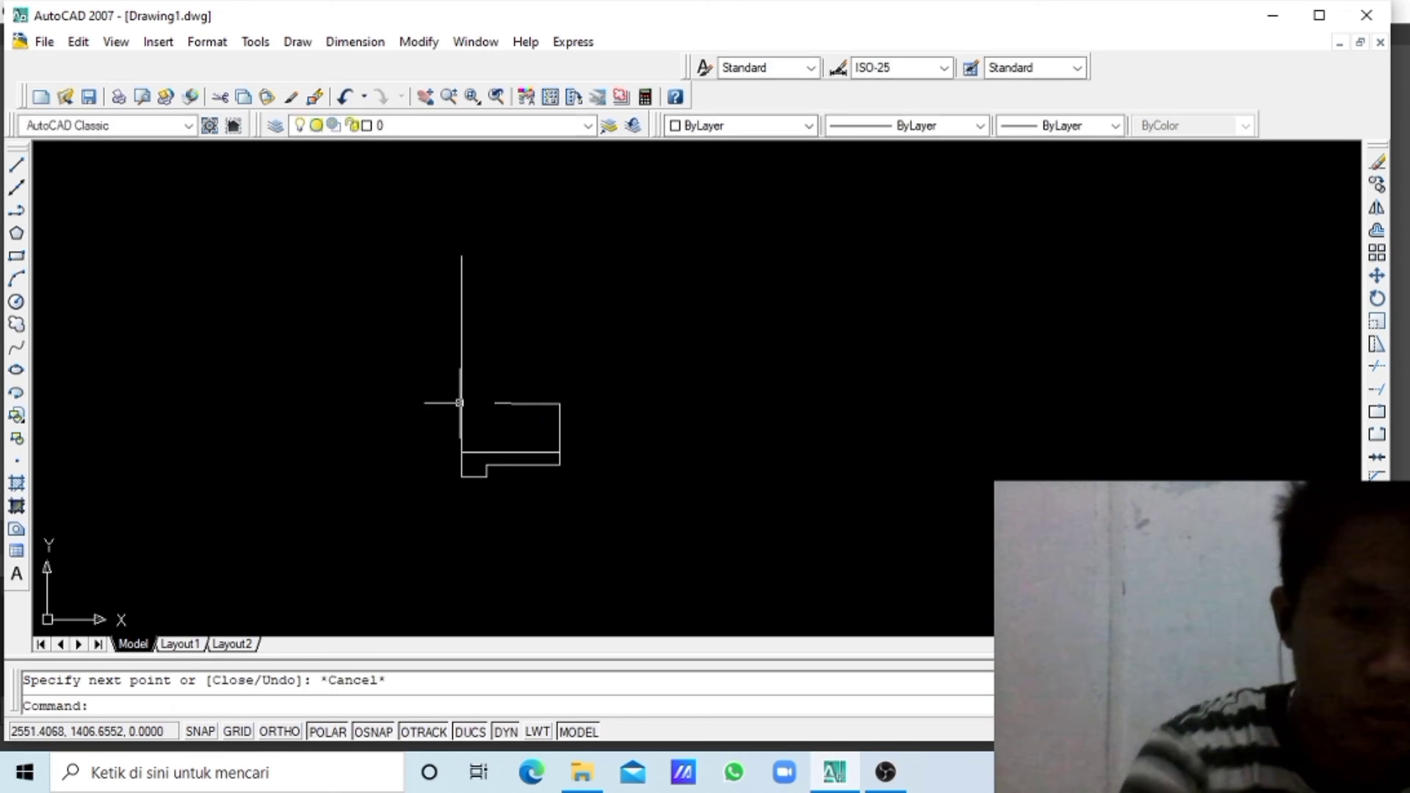
- Replace the misplaced top edge with a new line from the right edge to the stem
{"action": "left_click", "coordinate": [524, 403]}
{"action": "right_click", "coordinate": [520, 403]}
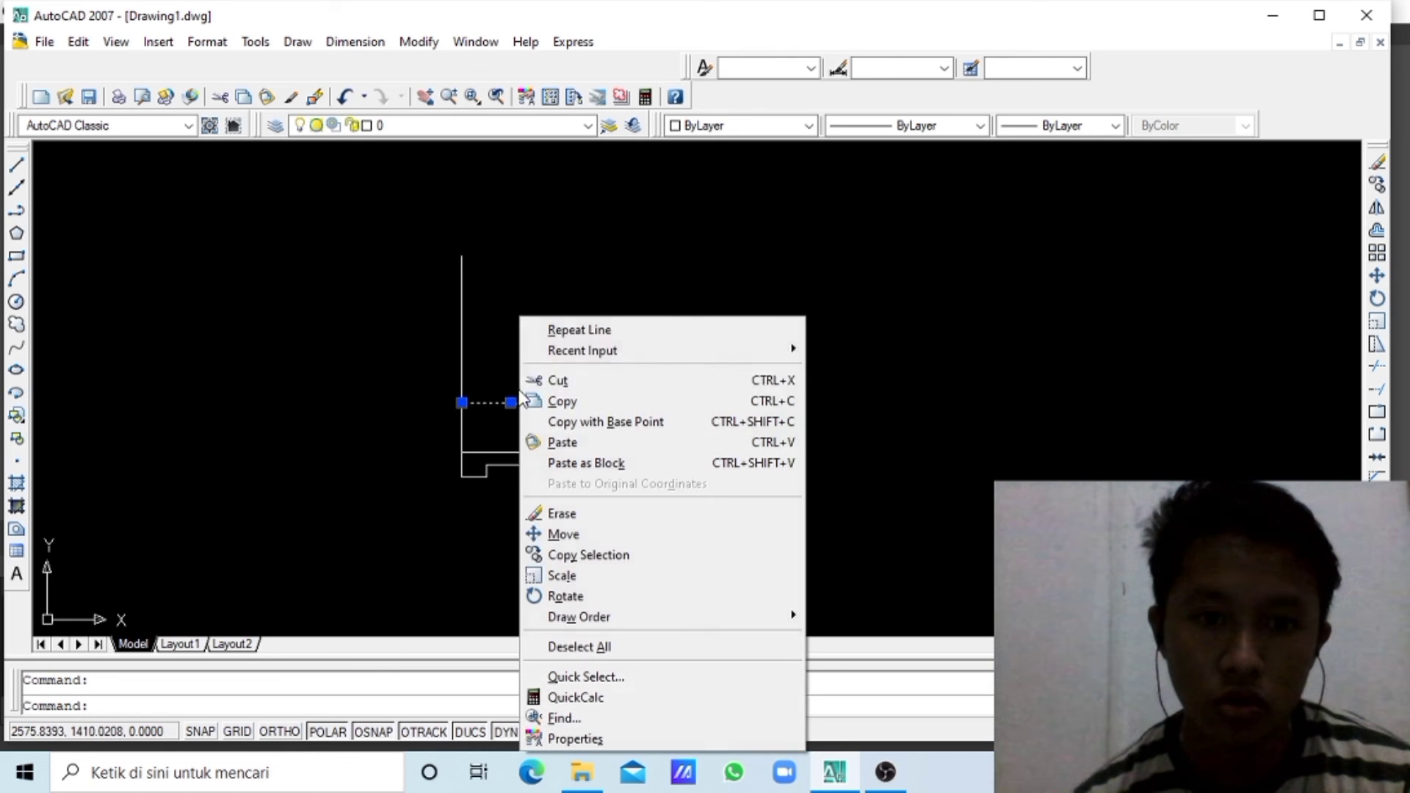
{"action": "left_click", "coordinate": [570, 382]}
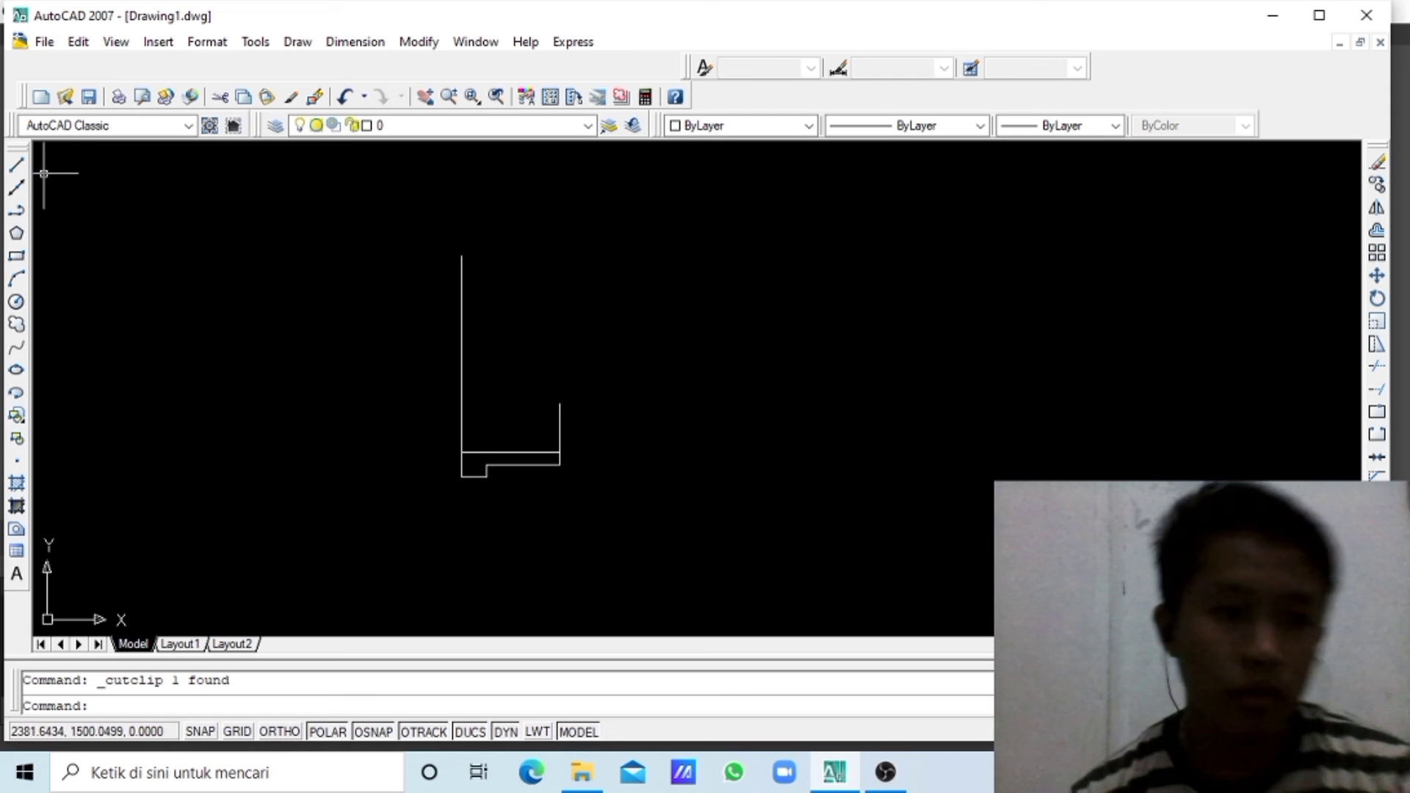
{"action": "left_click", "coordinate": [16, 166]}
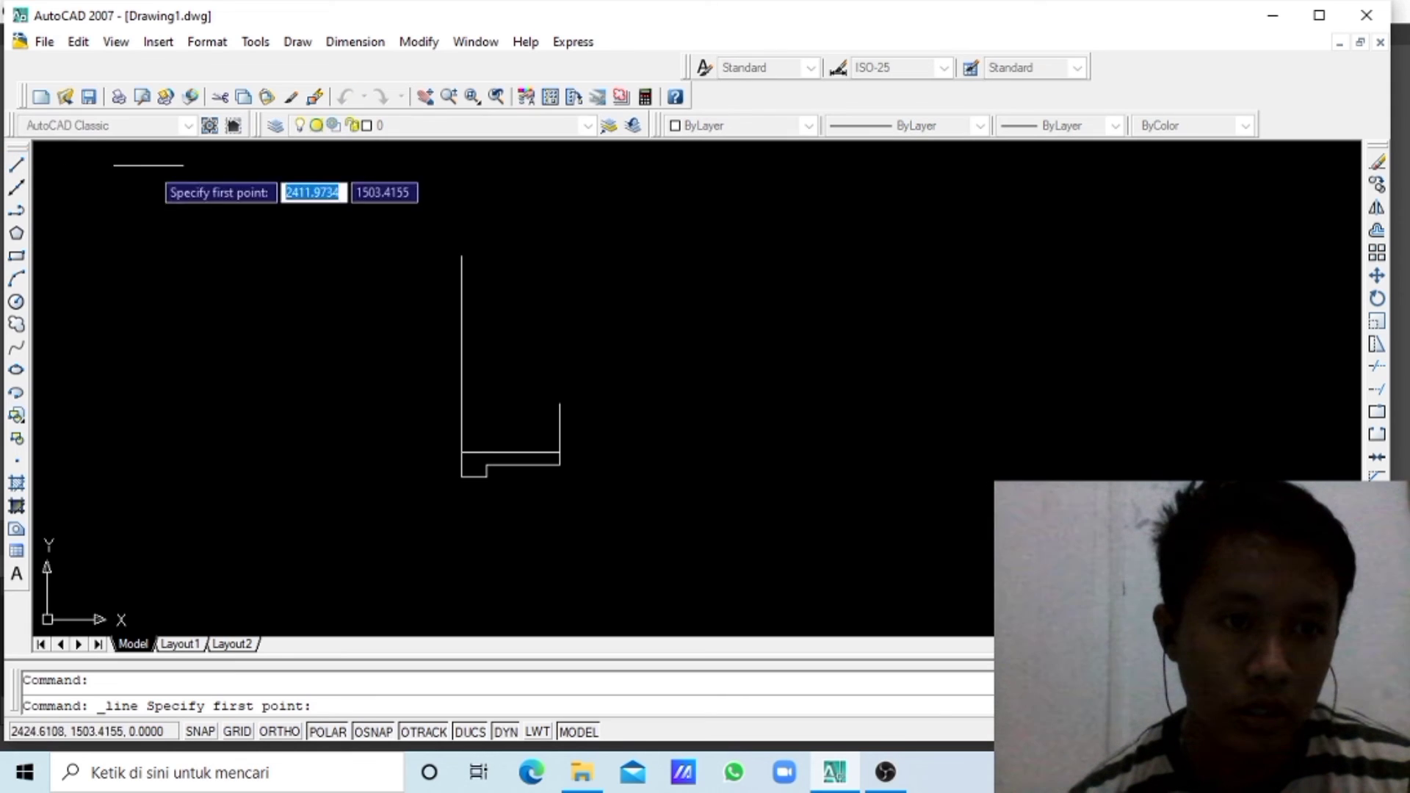
{"action": "left_click", "coordinate": [560, 403]}
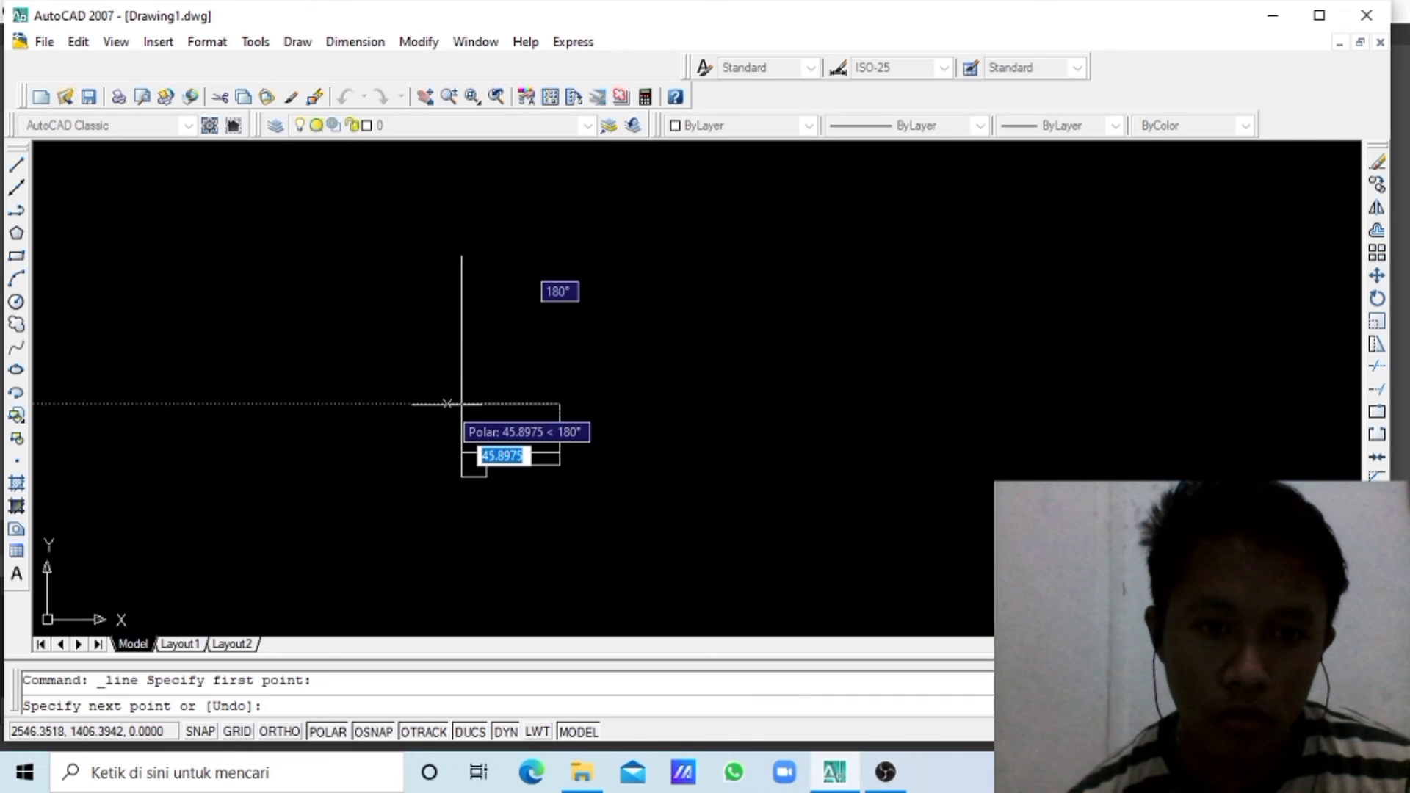
{"action": "left_click", "coordinate": [447, 403]}
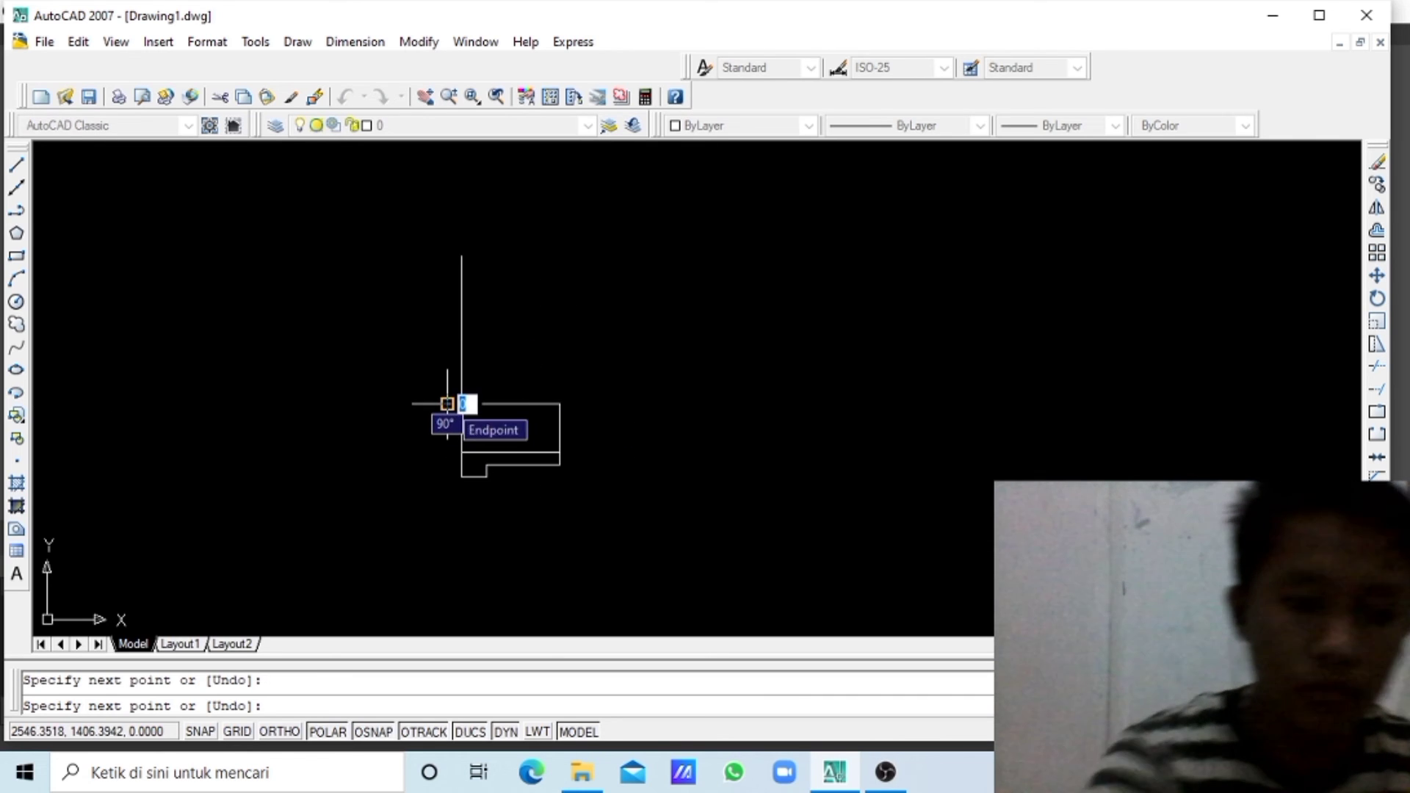
{"action": "key", "text": "Escape"}
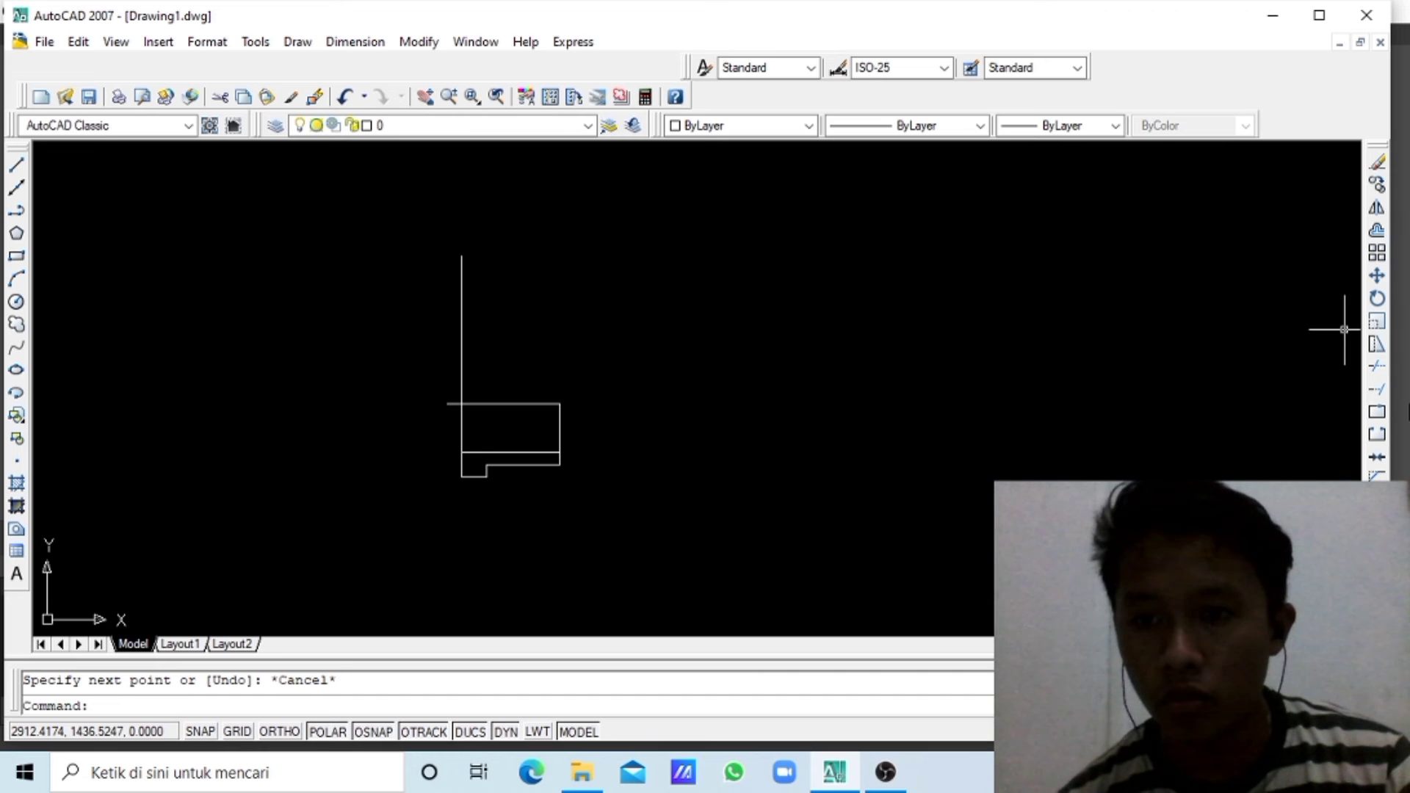
- Trim the top band's stub sticking out left of the stem, using all edges
{"action": "left_click", "coordinate": [1382, 367]}
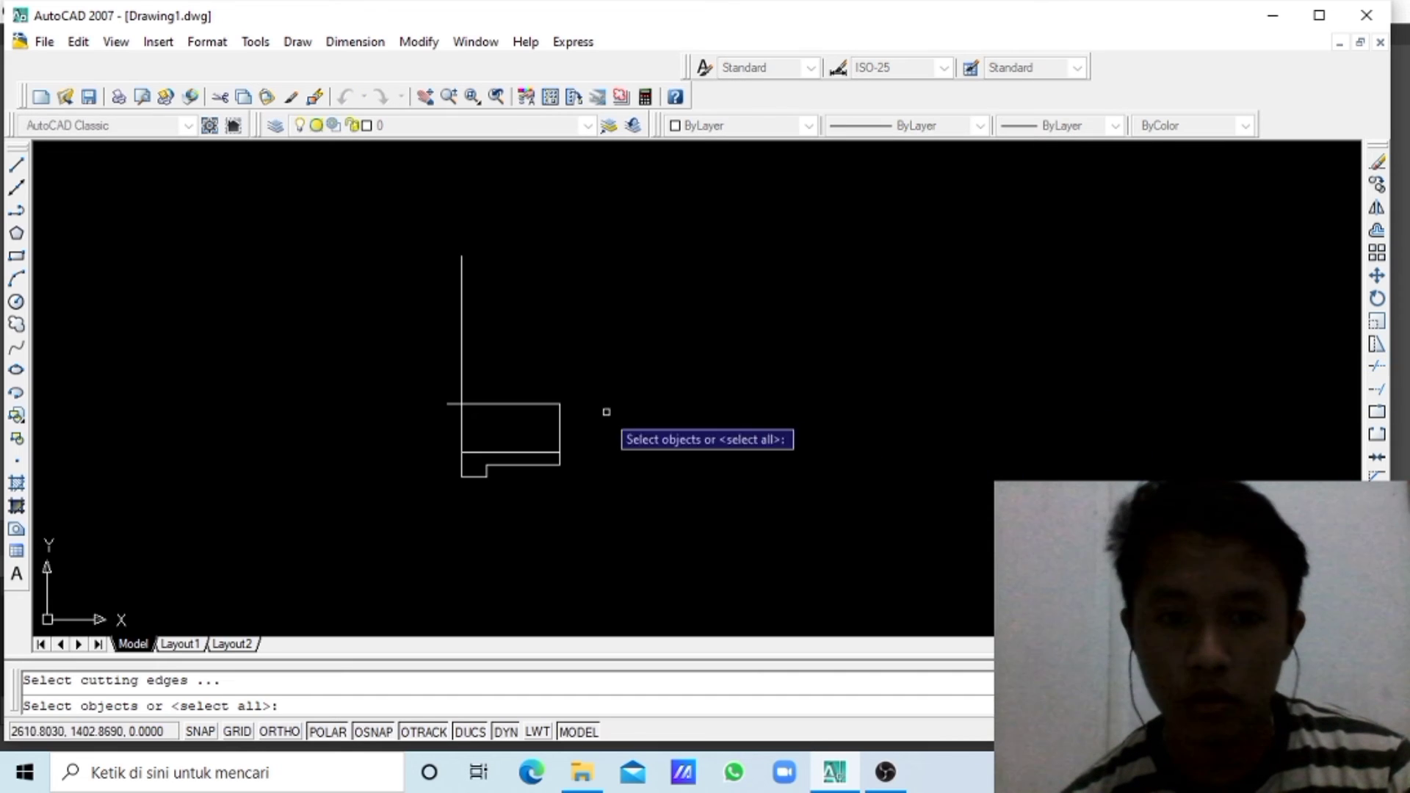
{"action": "key", "text": "Return"}
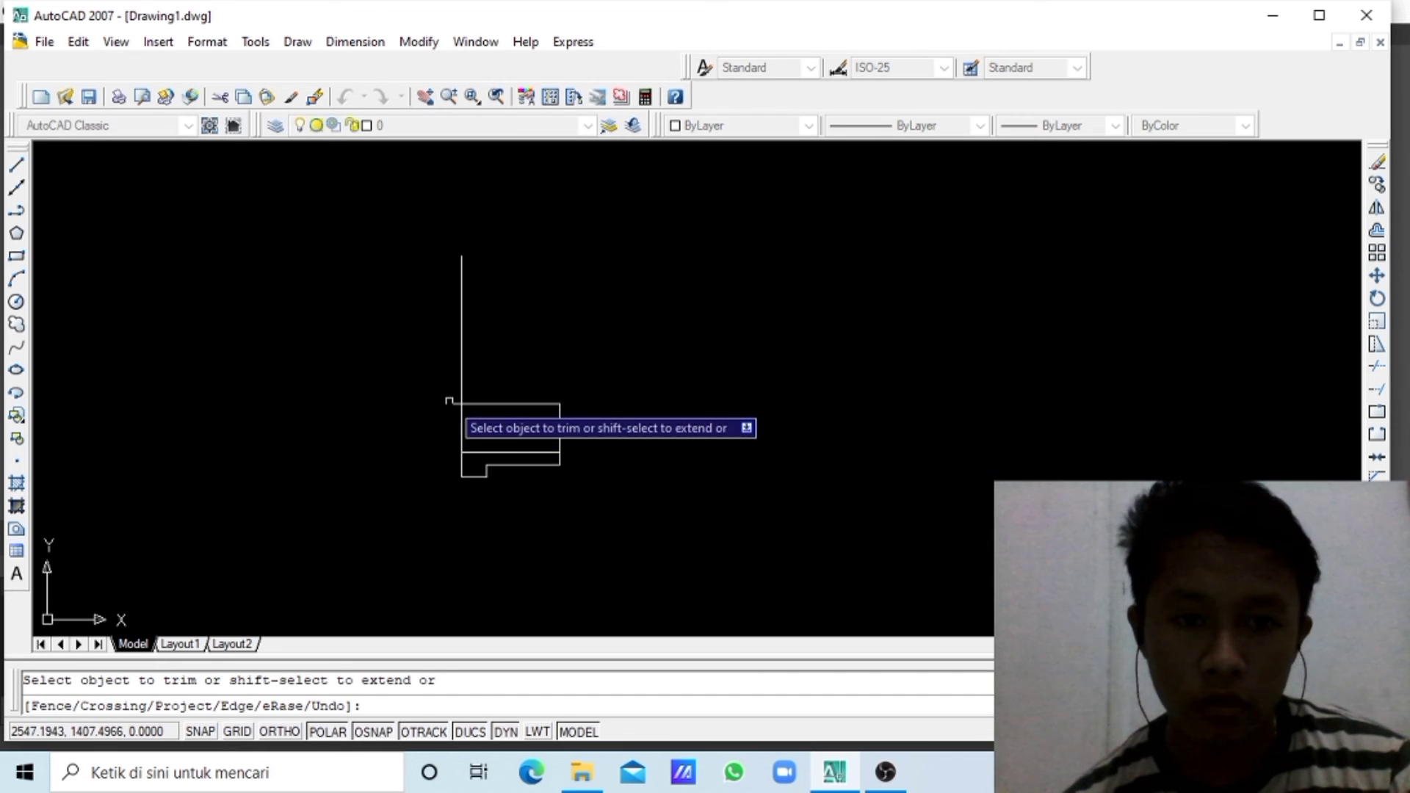
{"action": "left_click", "coordinate": [450, 404]}
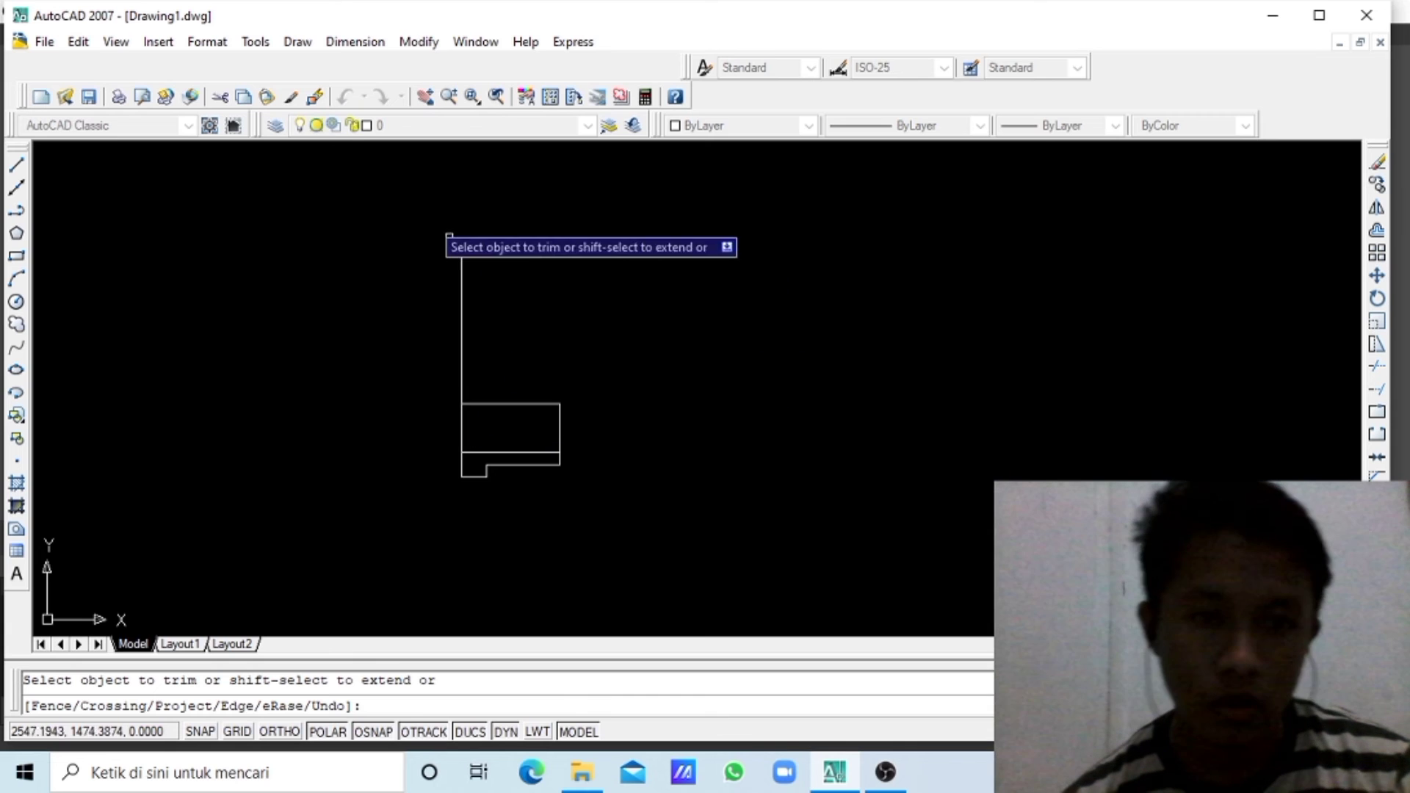
- Draw a line from the band's top-right corner 5 units up, then 30 units across to the stem
{"action": "left_click", "coordinate": [18, 166]}
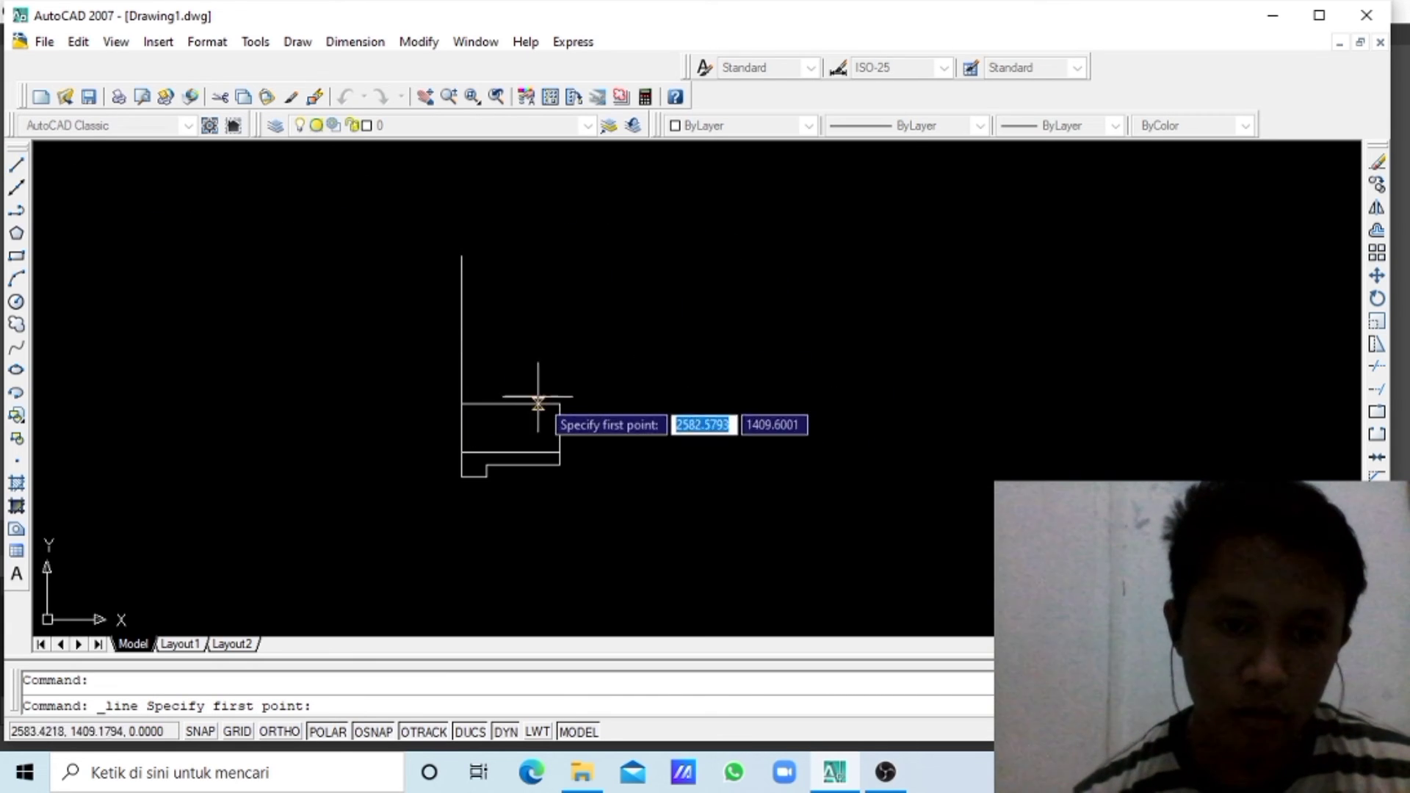
{"action": "left_click", "coordinate": [560, 403]}
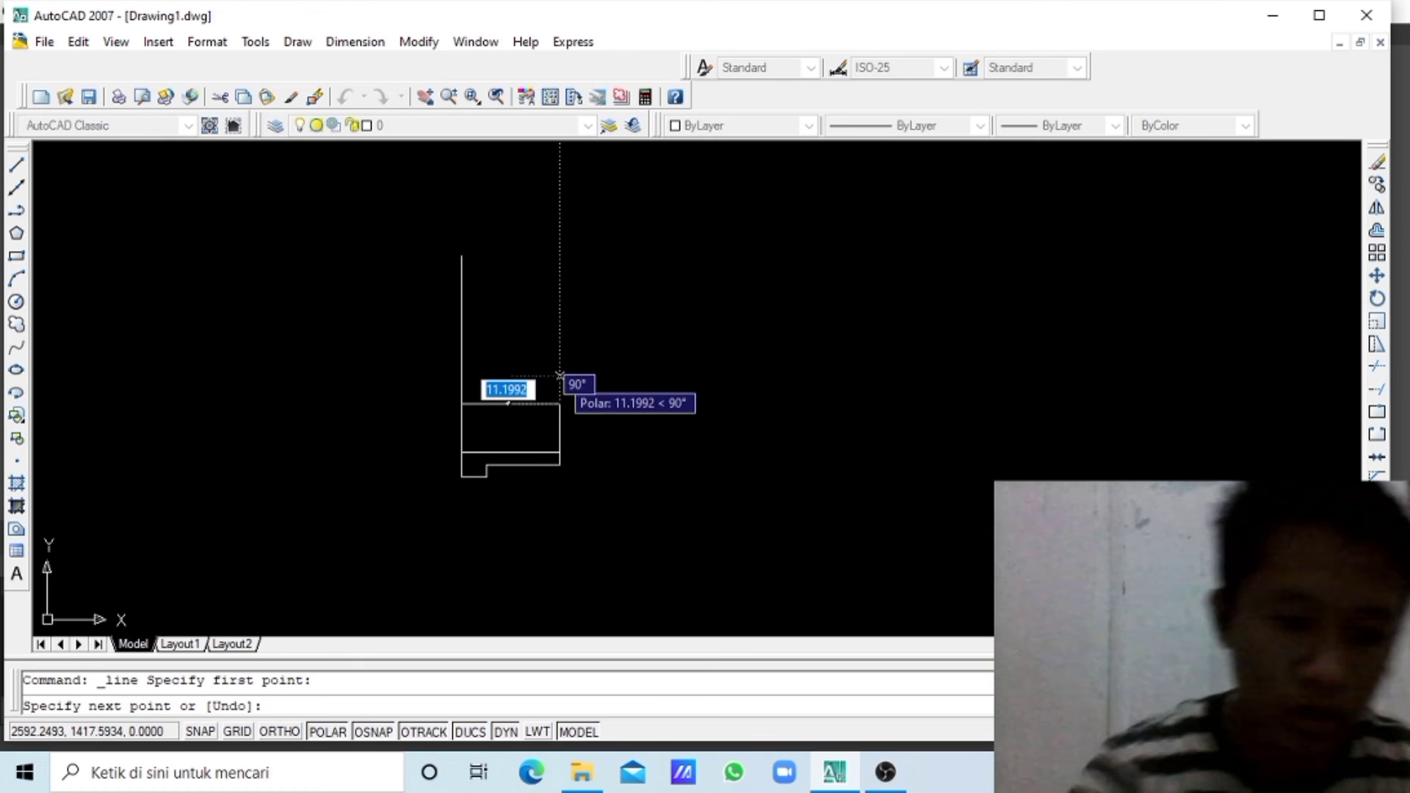
{"action": "type", "text": "5"}
{"action": "key", "text": "Return"}
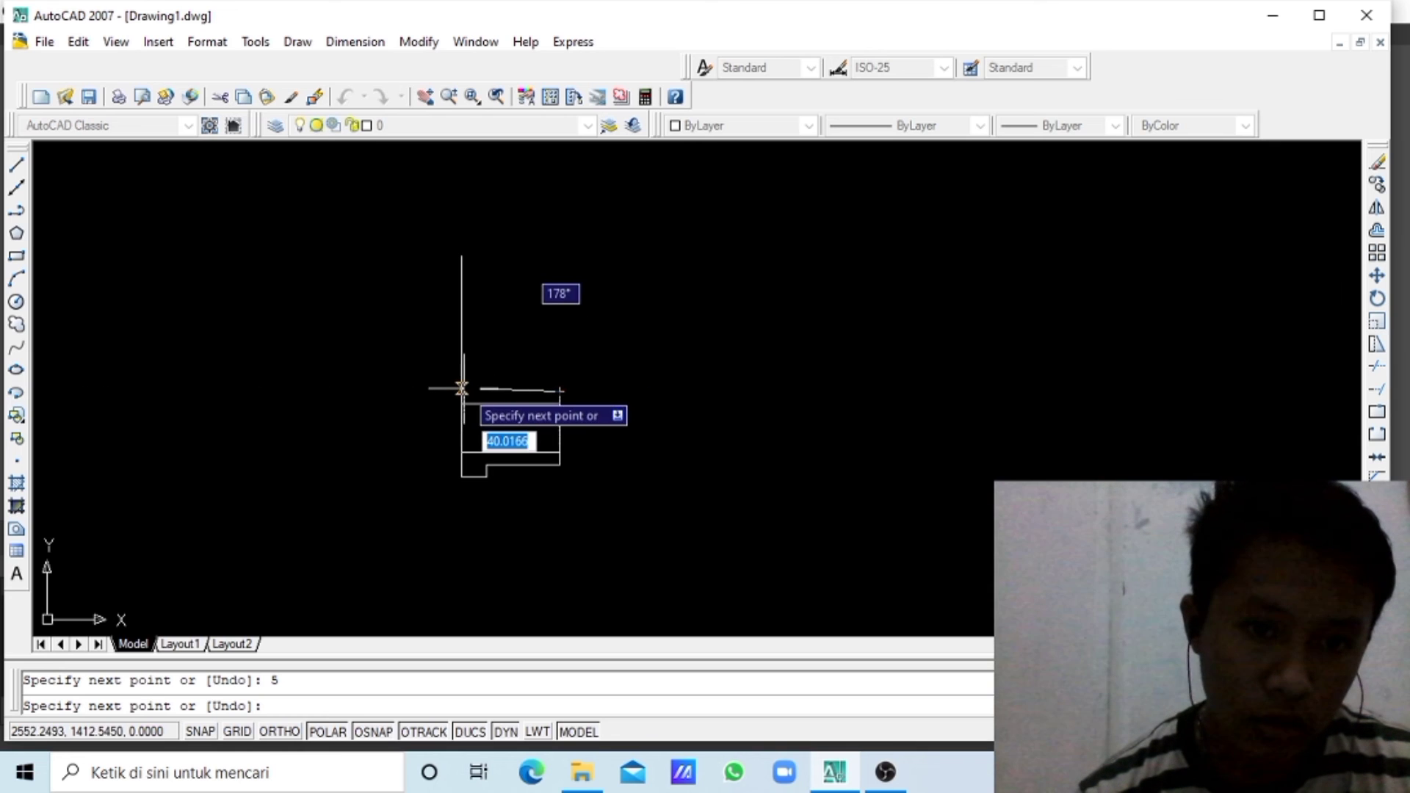
{"action": "type", "text": "30"}
{"action": "key", "text": "Return"}
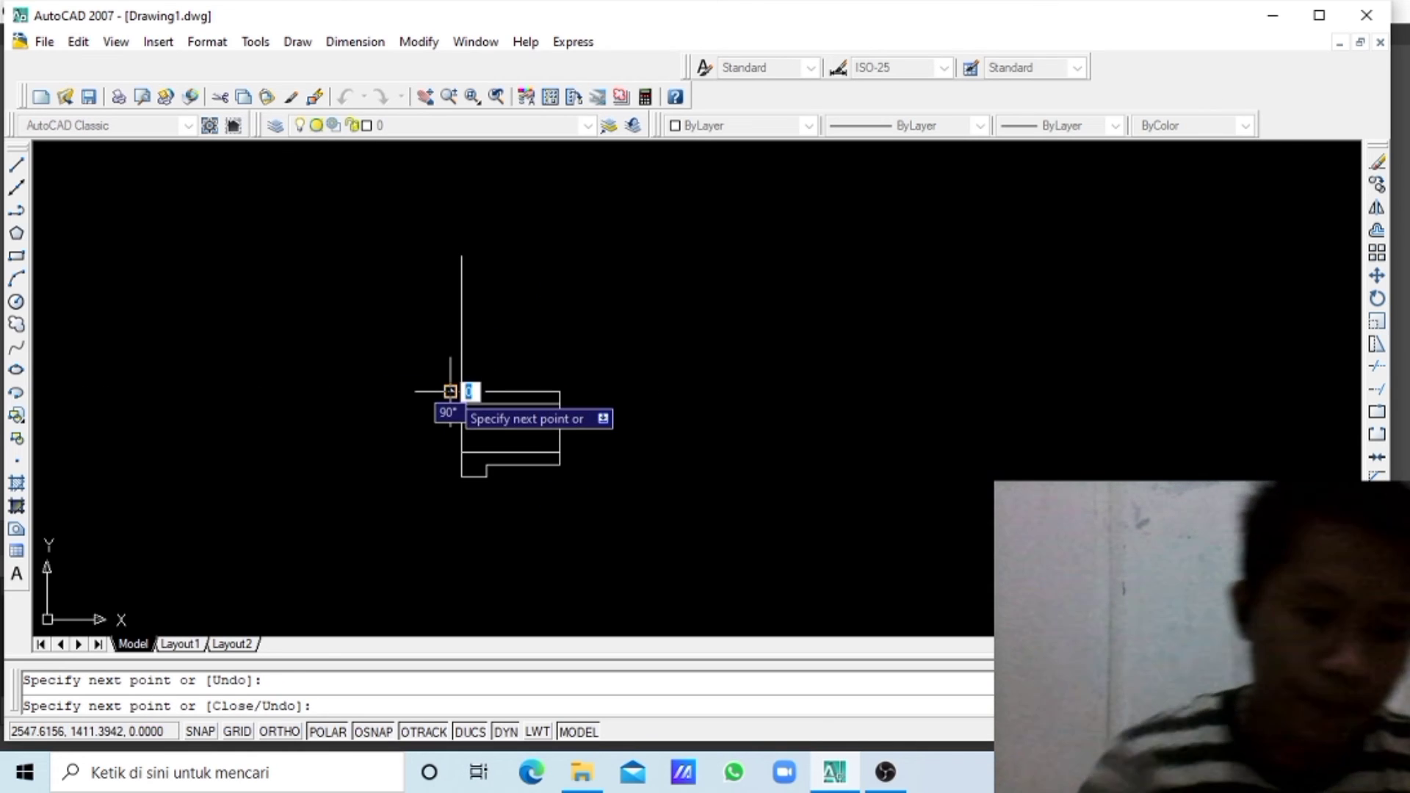
{"action": "key", "text": "Escape"}
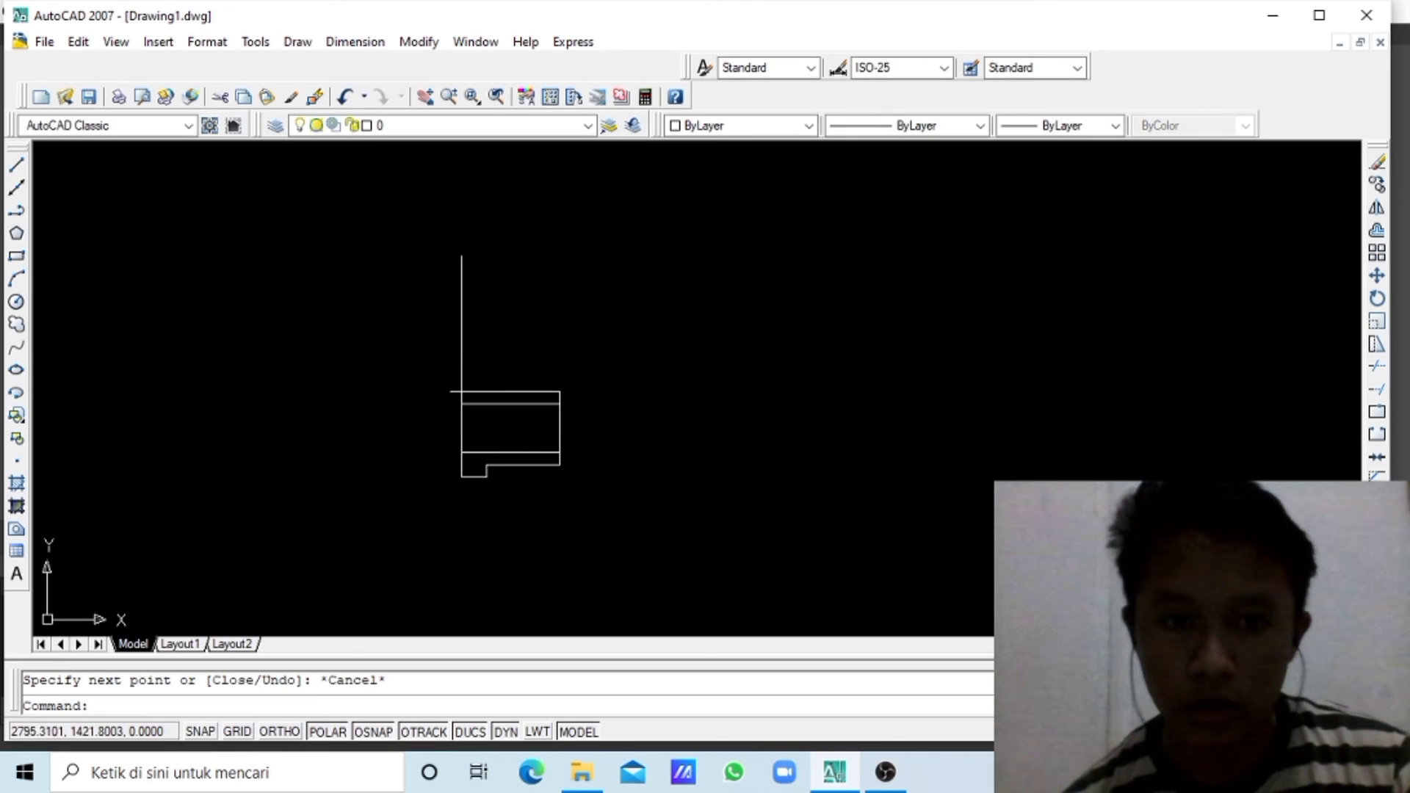
- Trim the remaining stub left of the stem, retrying after a cancelled first attempt
{"action": "left_click", "coordinate": [1378, 368]}
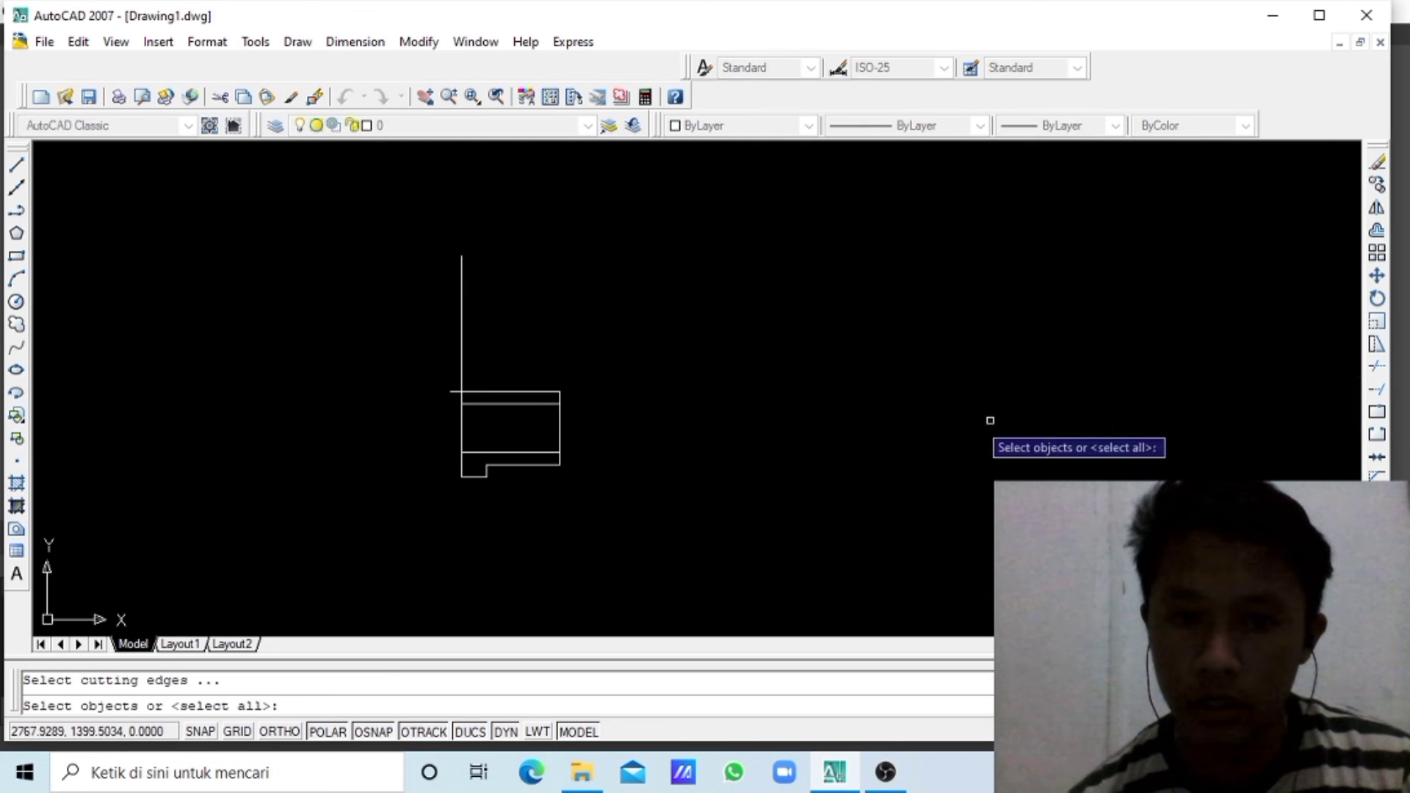
{"action": "left_click", "coordinate": [449, 390]}
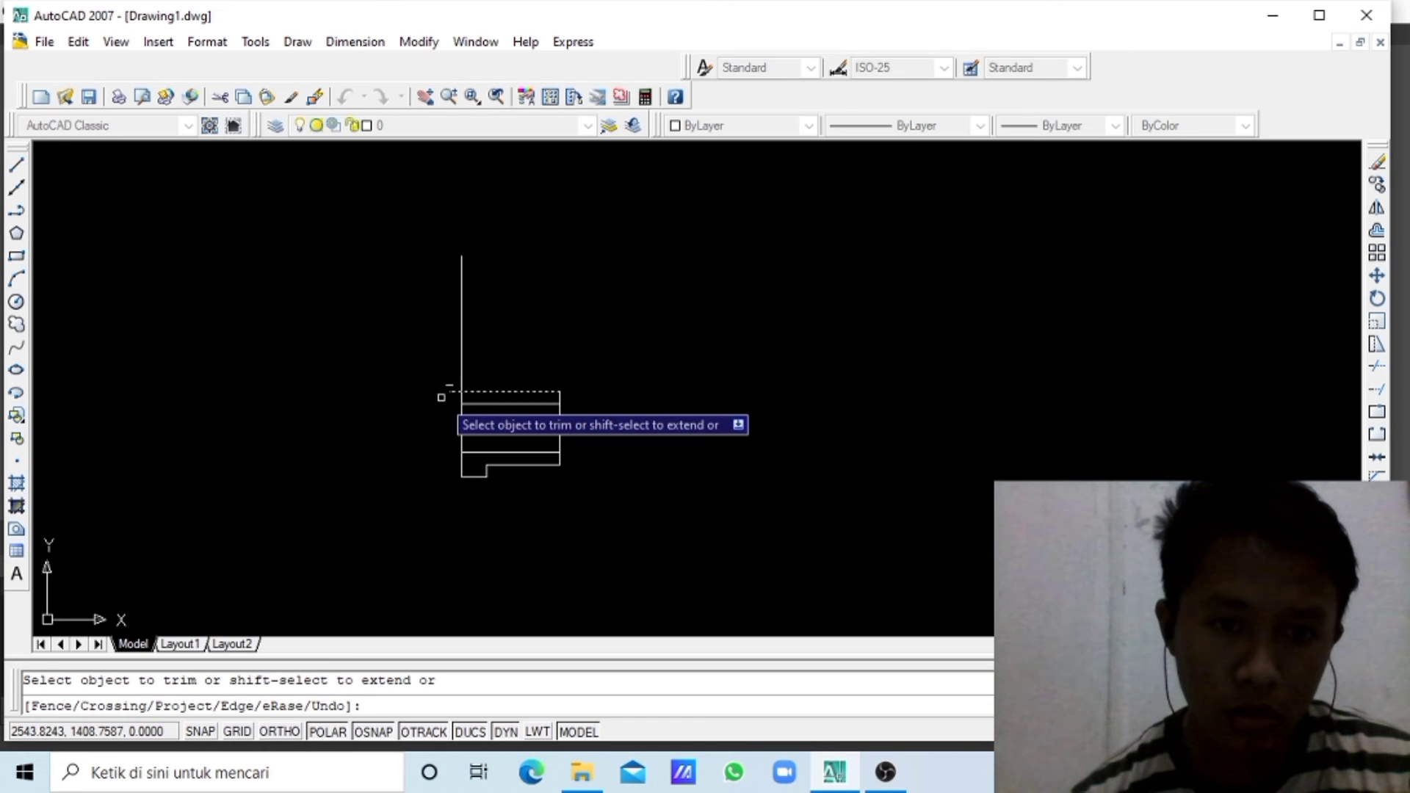
{"action": "left_click", "coordinate": [449, 386]}
{"action": "left_click", "coordinate": [447, 392]}
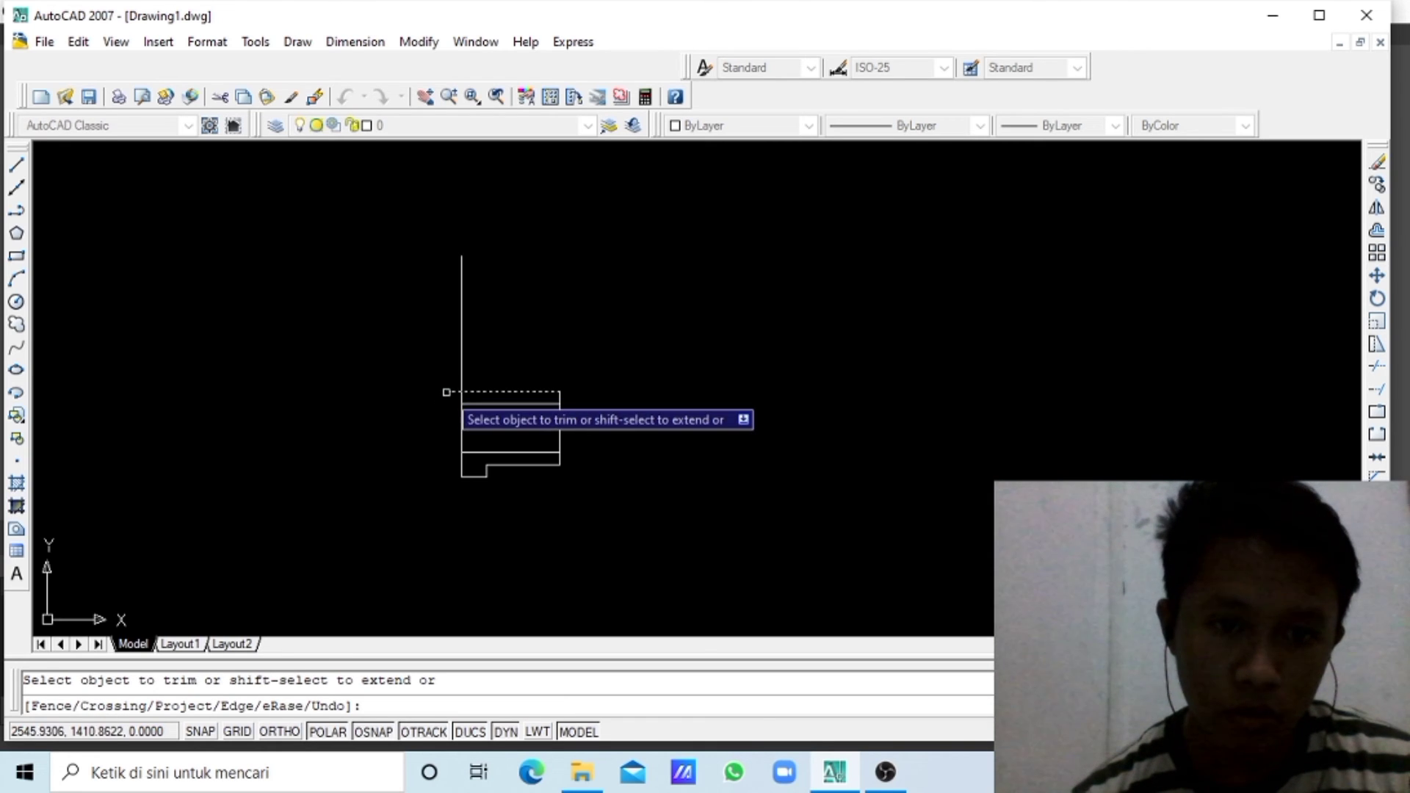
{"action": "left_click", "coordinate": [447, 393]}
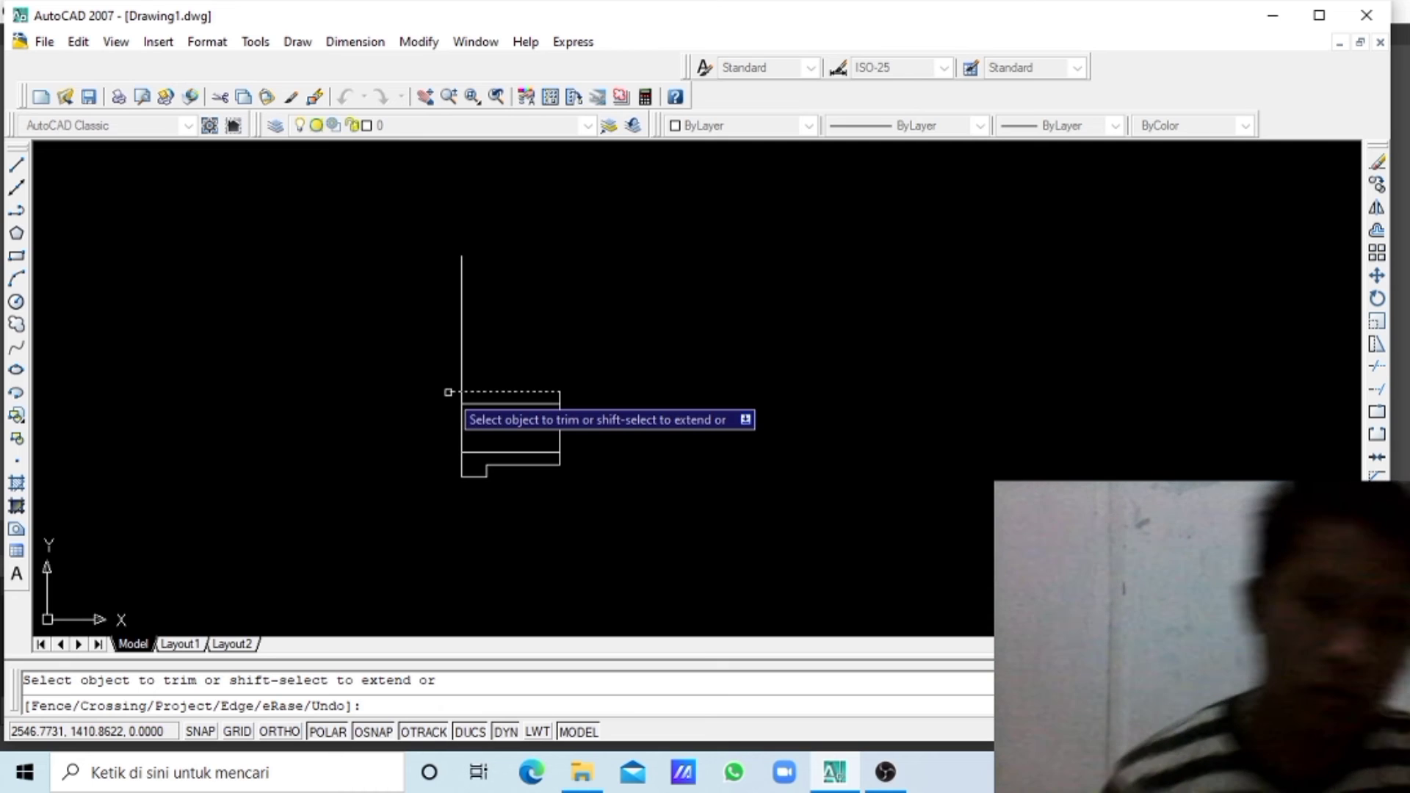
{"action": "key", "text": "Escape"}
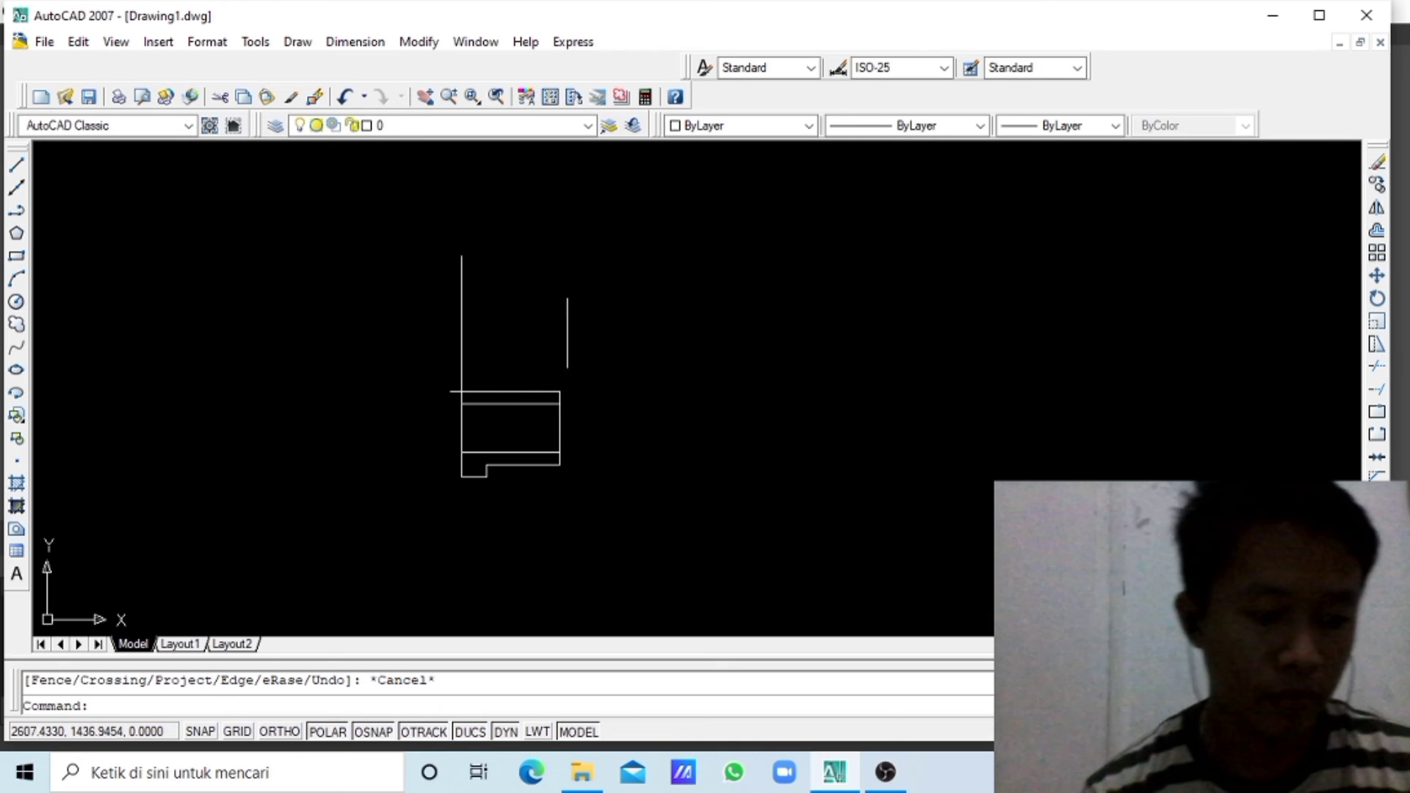
{"action": "left_click", "coordinate": [1378, 367]}
{"action": "key", "text": "Return"}
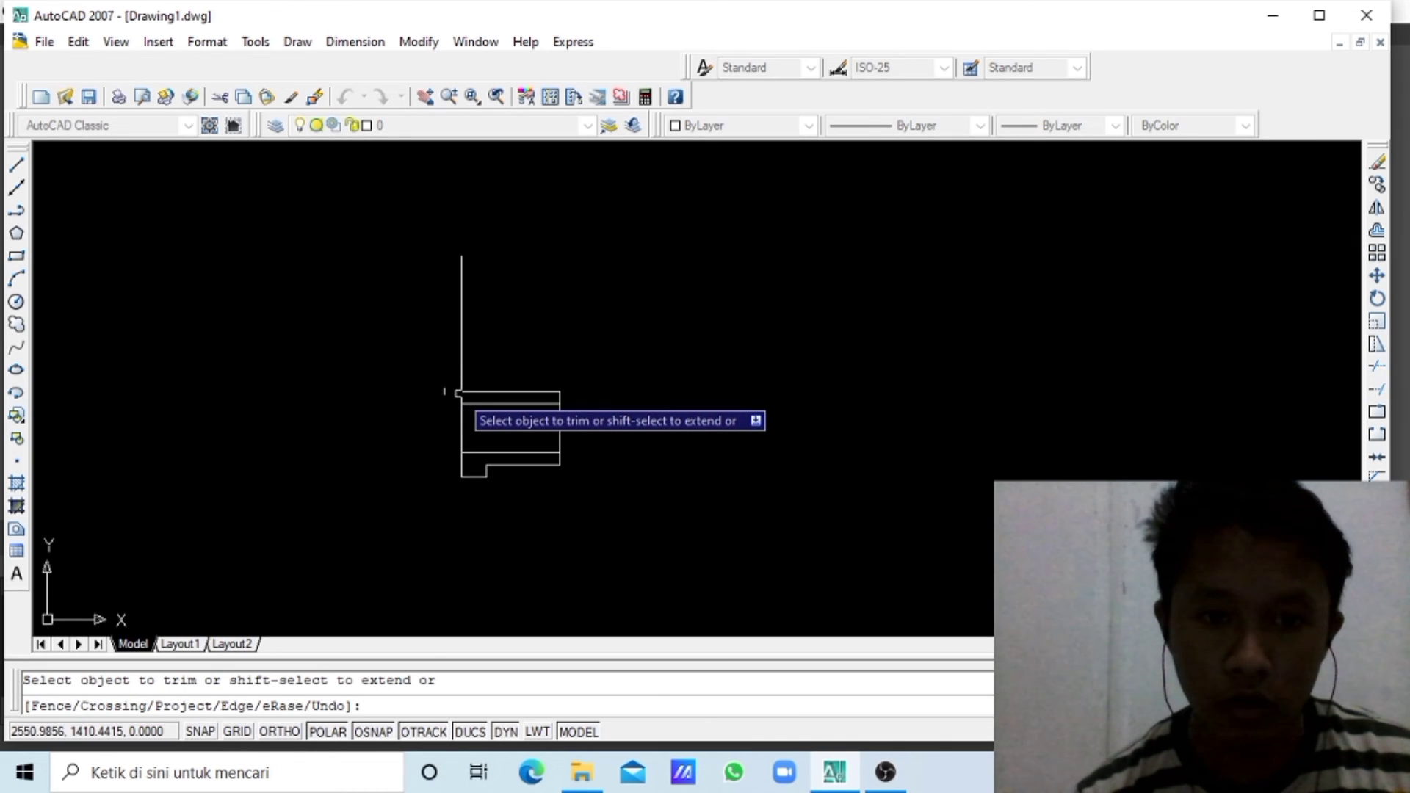
{"action": "left_click", "coordinate": [443, 391]}
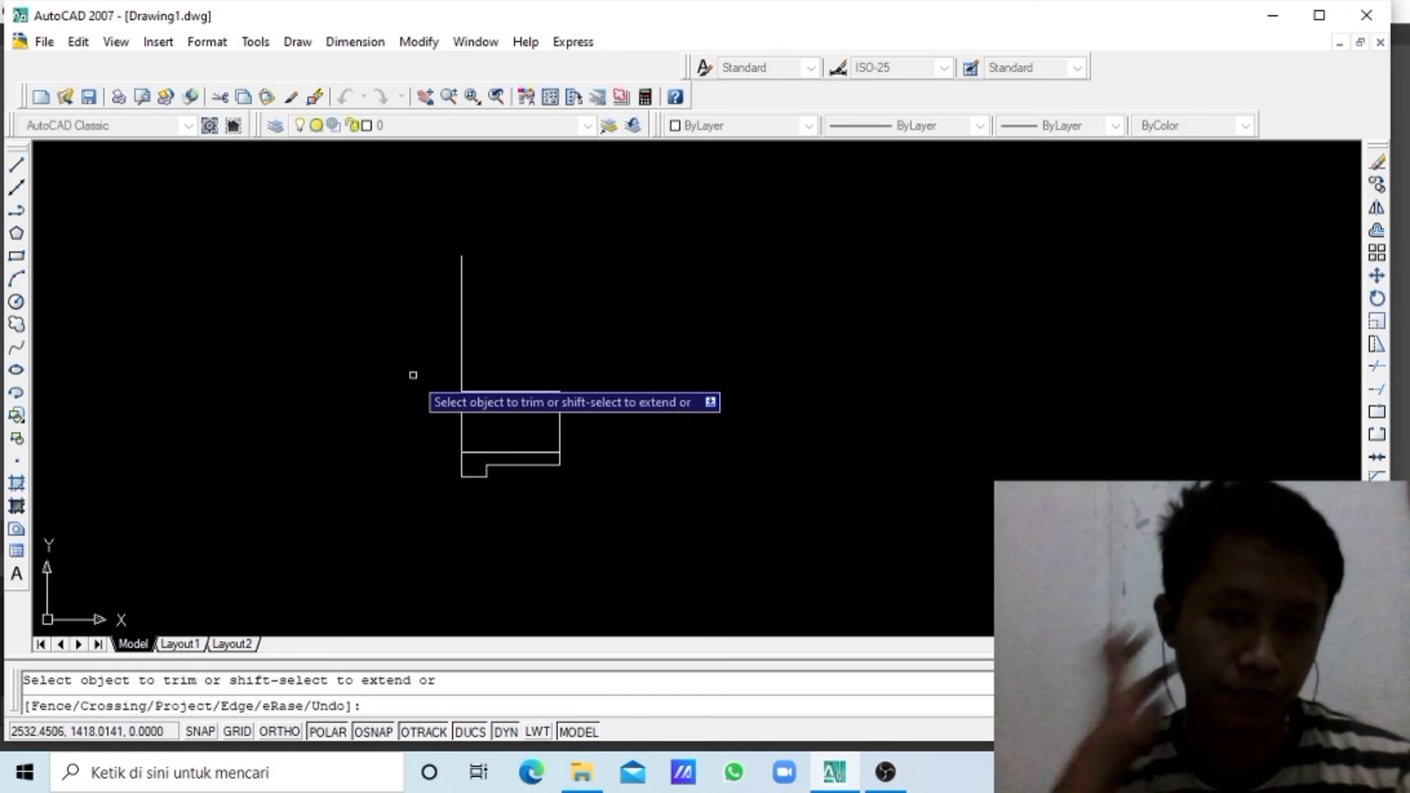
{"action": "key", "text": "Escape"}
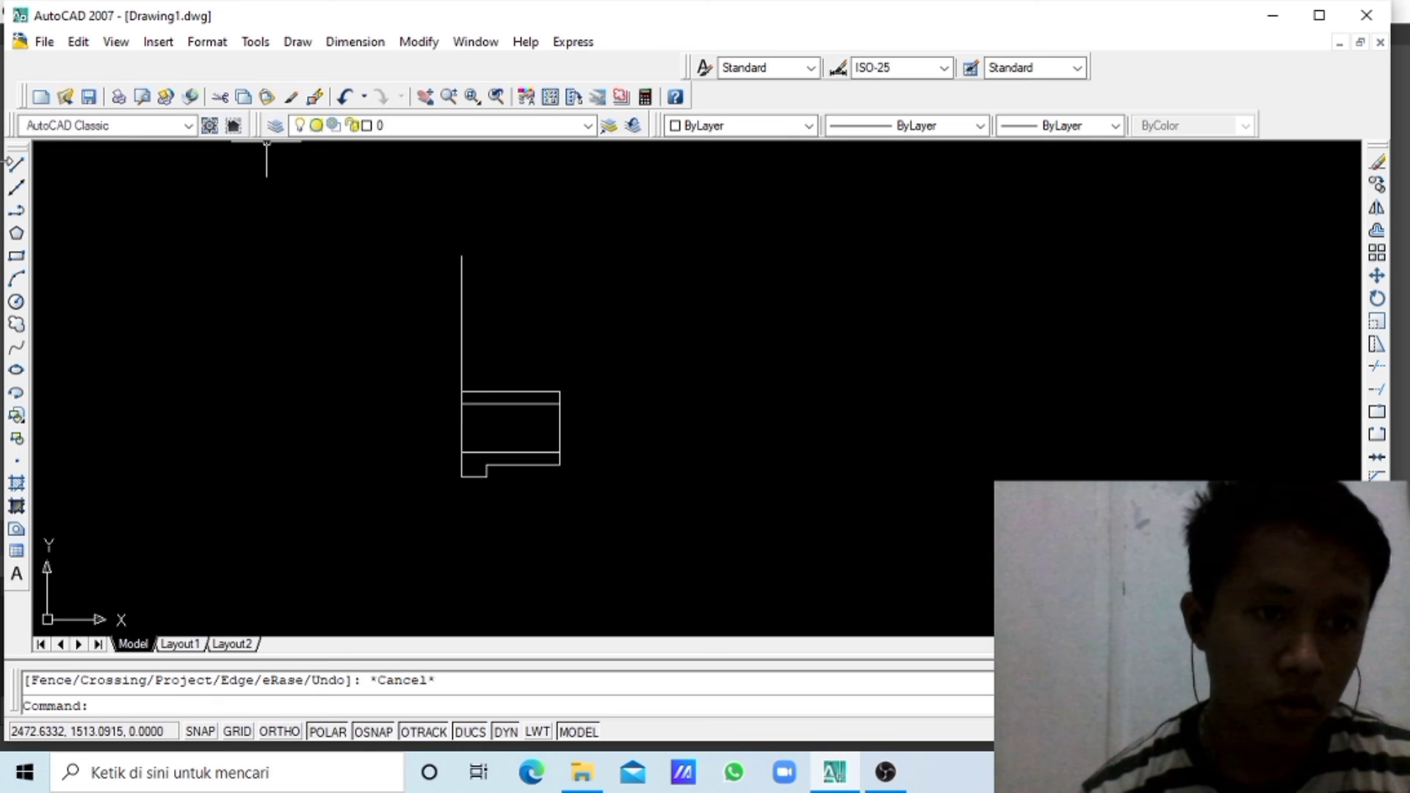
- Draw the square flange on the stem's top: 10 units across, 10 units down, then close it
{"action": "left_click", "coordinate": [17, 168]}
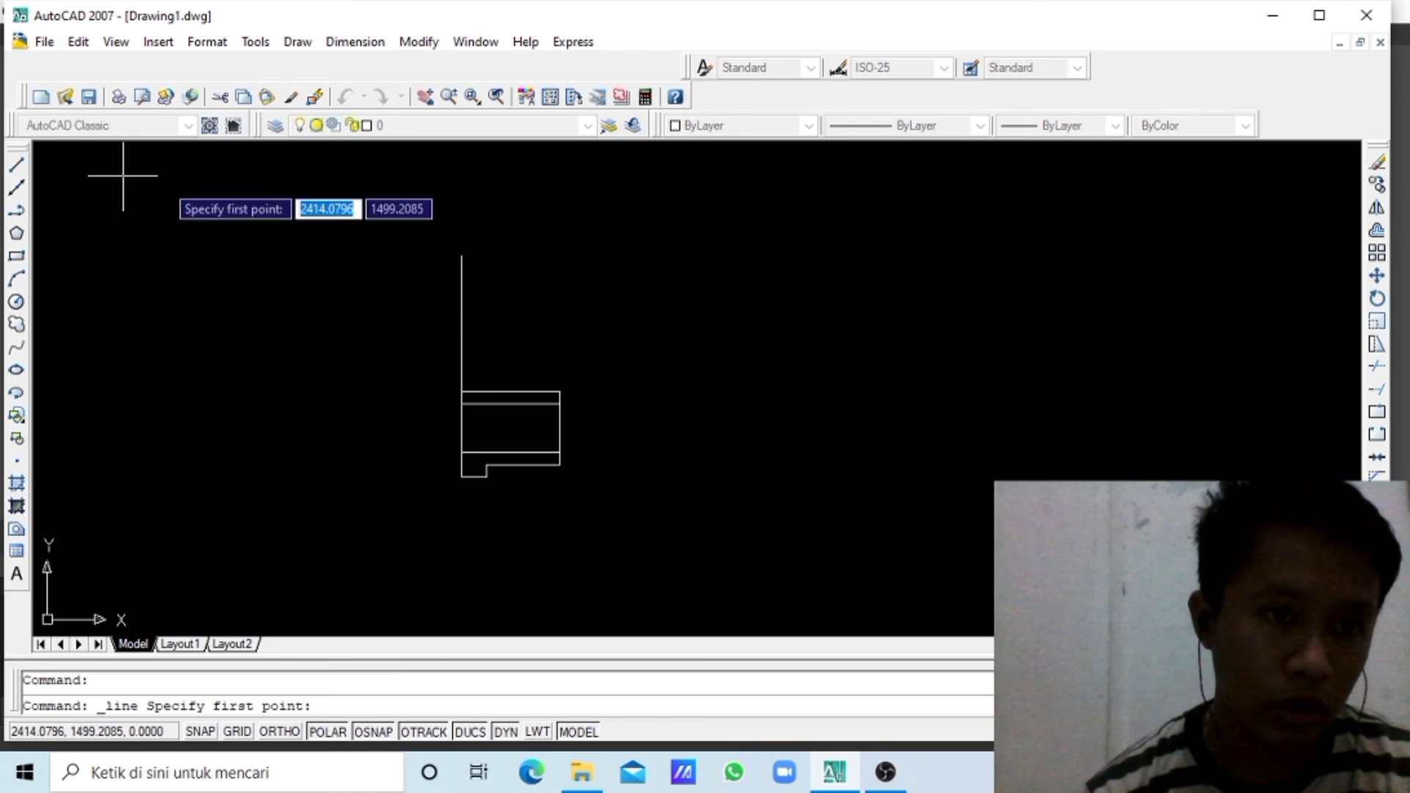
{"action": "left_click", "coordinate": [462, 255]}
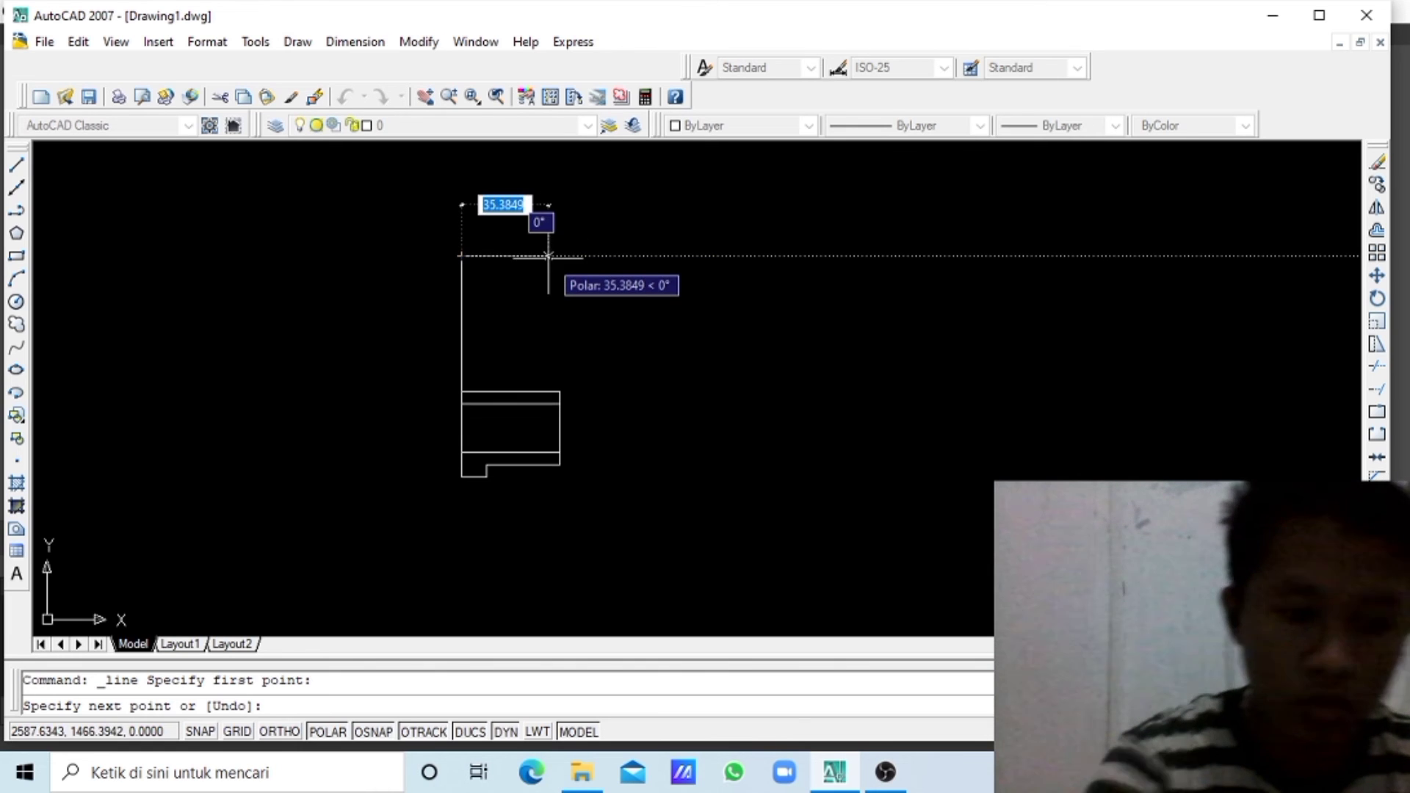
{"action": "type", "text": "10"}
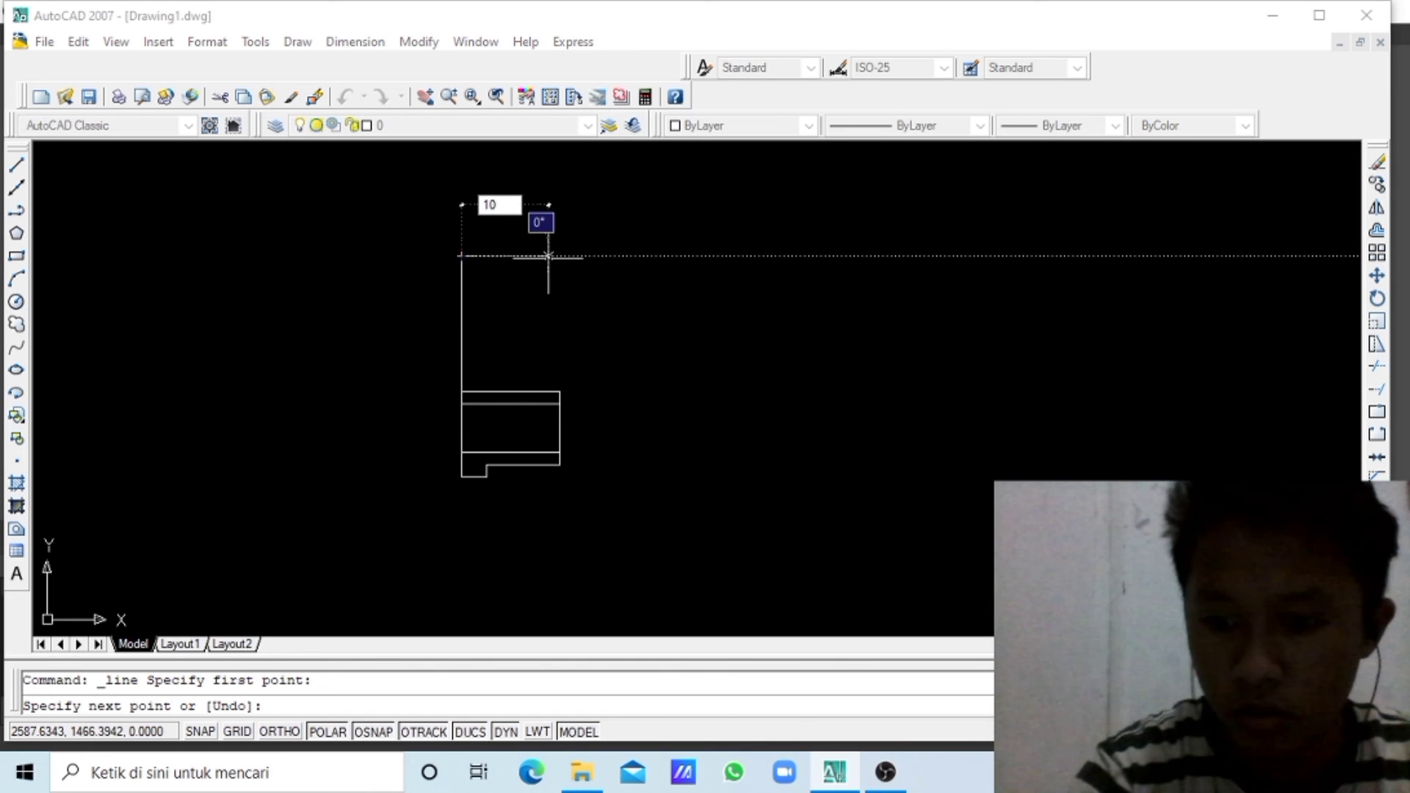
{"action": "key", "text": "Return"}
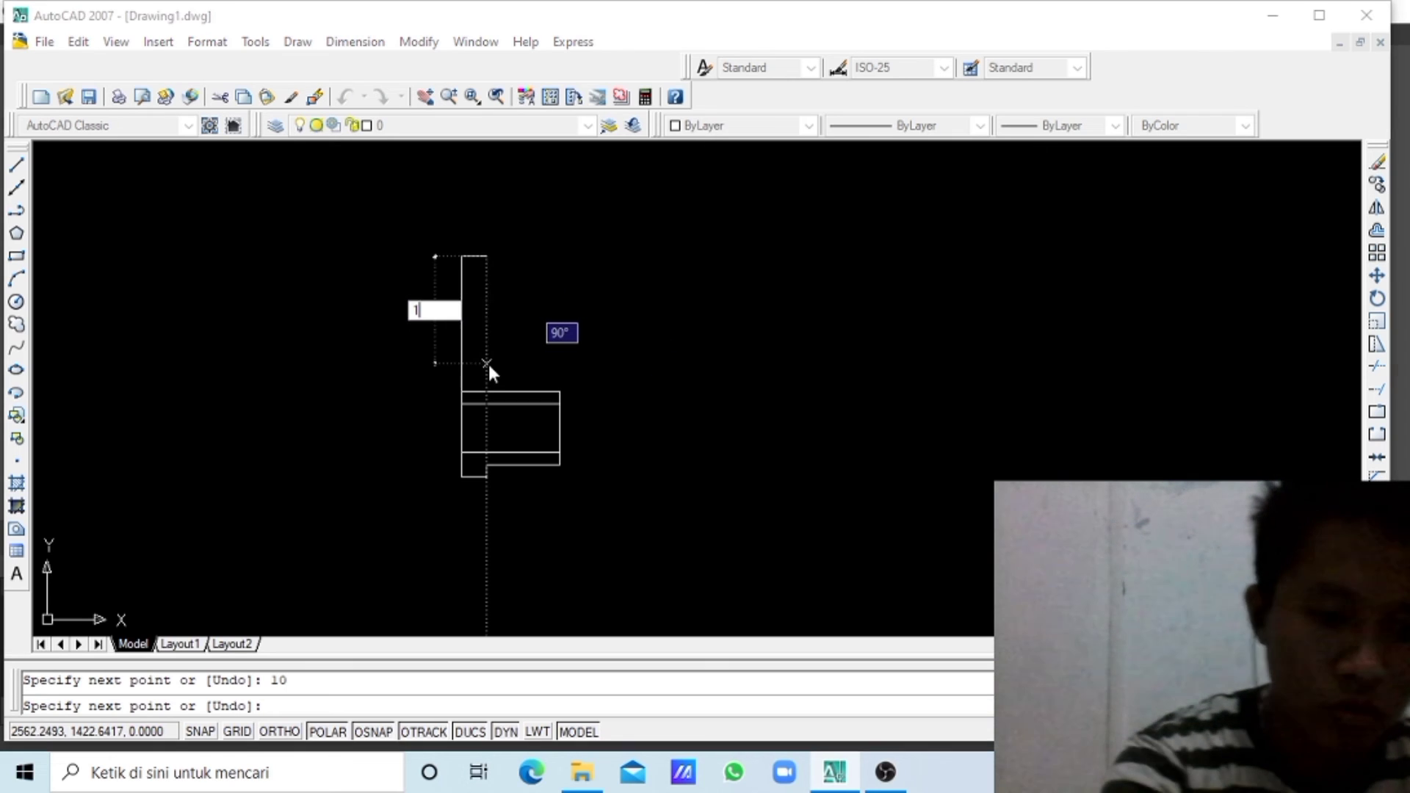
{"action": "type", "text": "10"}
{"action": "key", "text": "Return"}
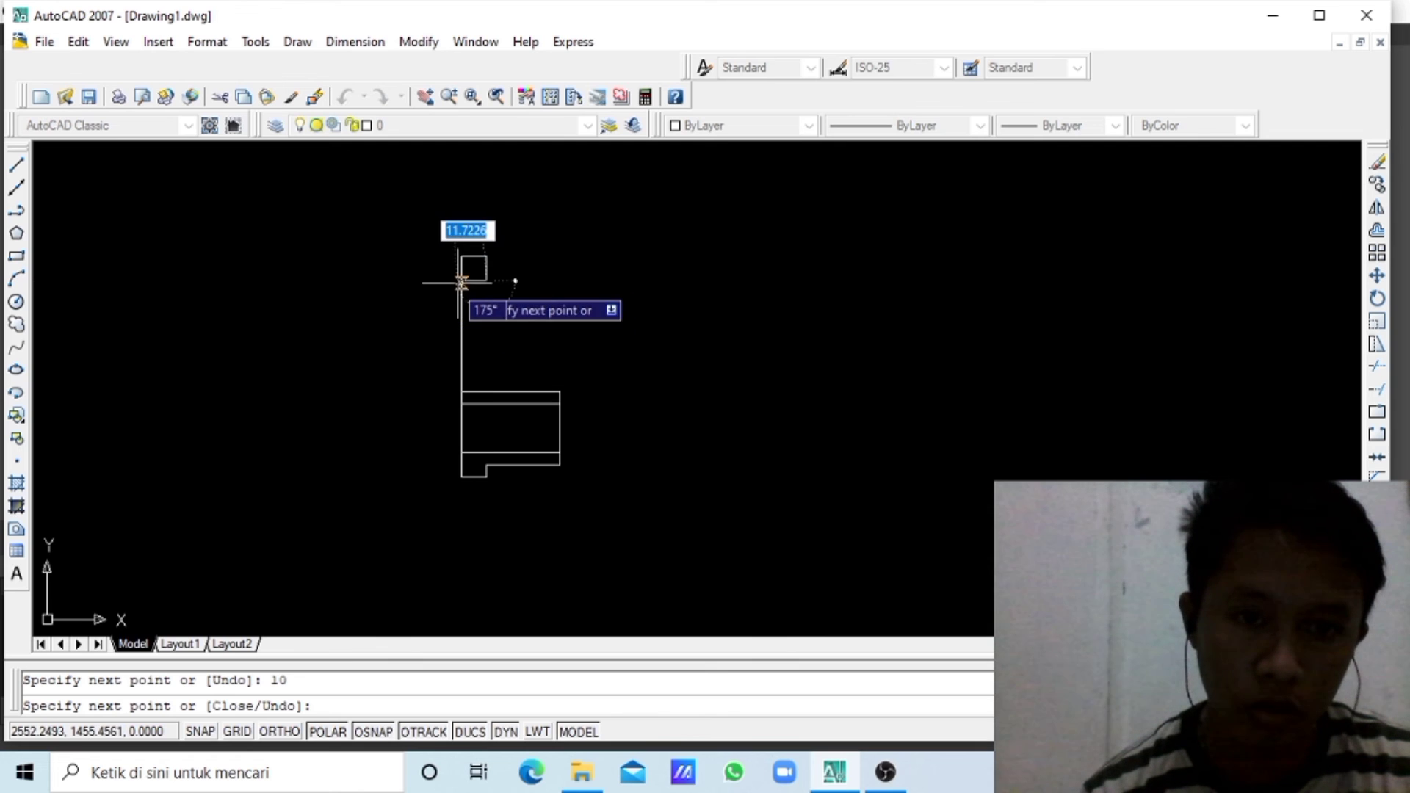
{"action": "left_click", "coordinate": [461, 283]}
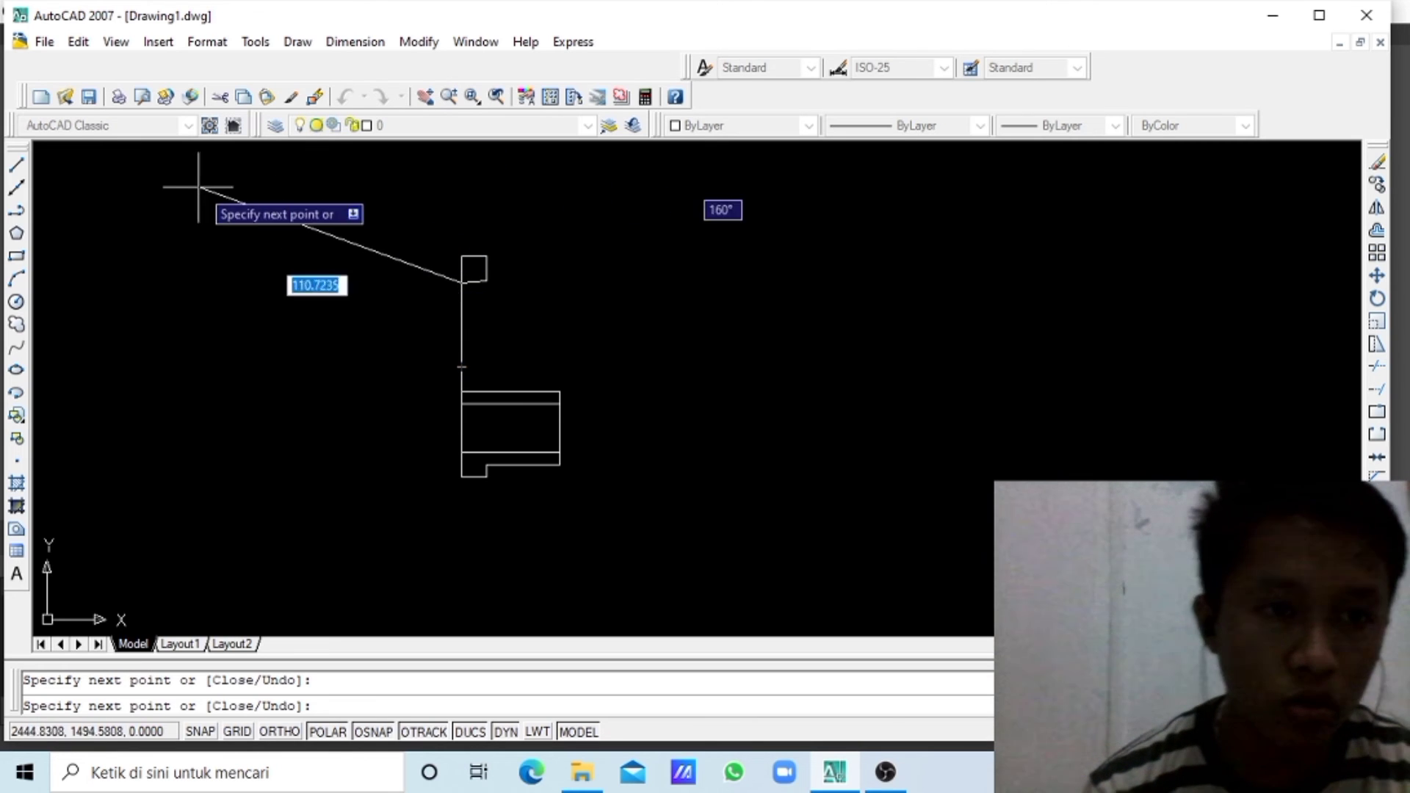
{"action": "key", "text": "Escape"}
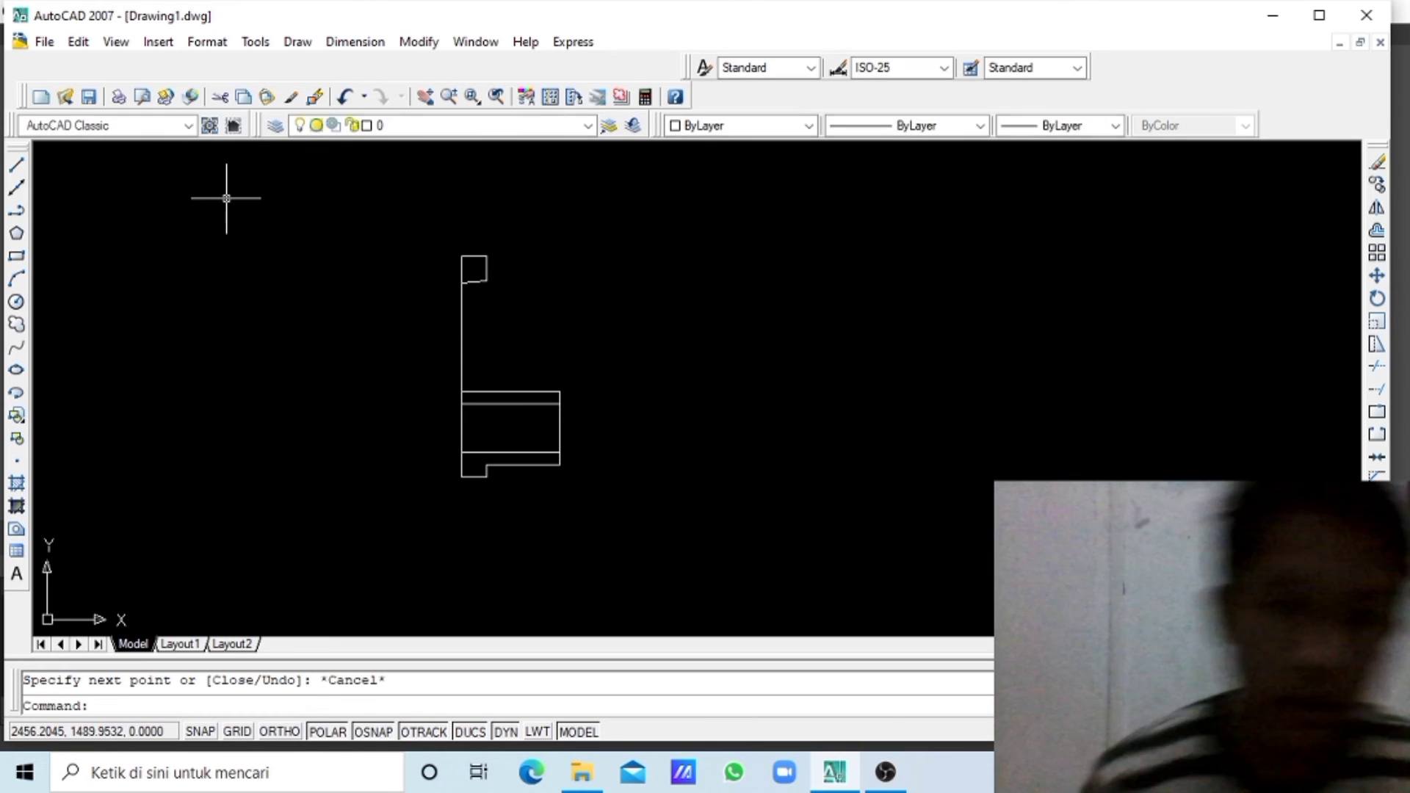
- Replace a stray segment with a 10-unit edge closing the square
{"action": "right_click", "coordinate": [461, 284]}
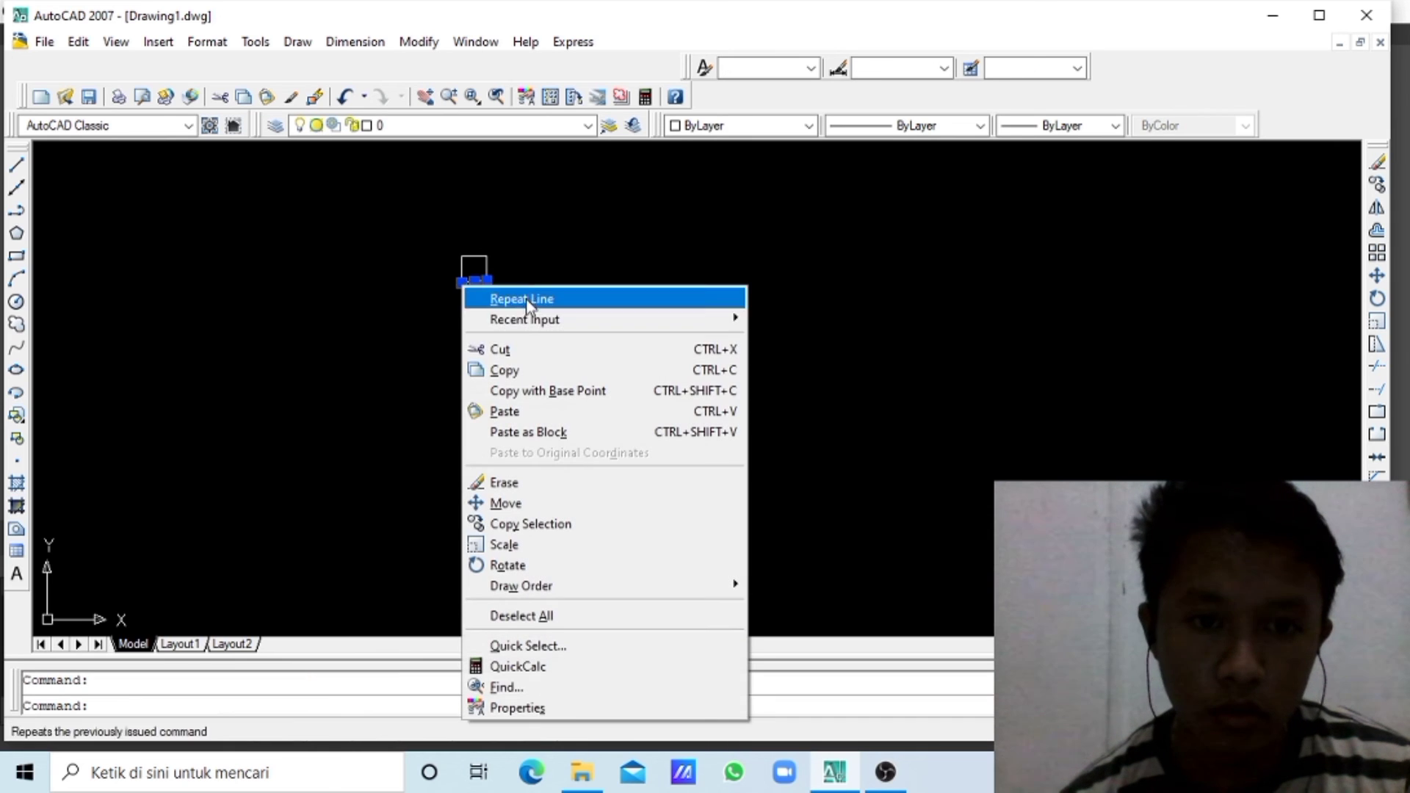
{"action": "left_click", "coordinate": [534, 350]}
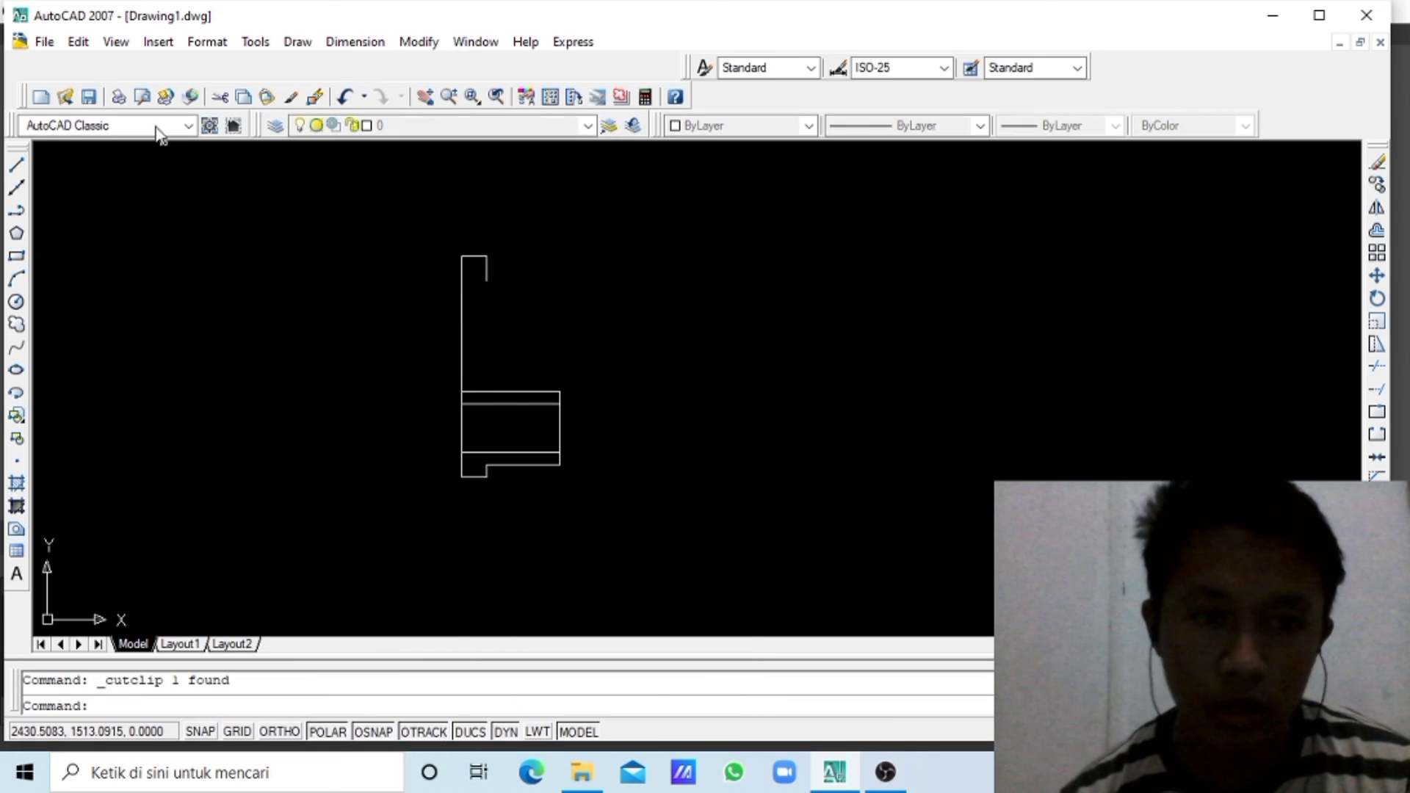
{"action": "left_click", "coordinate": [19, 167]}
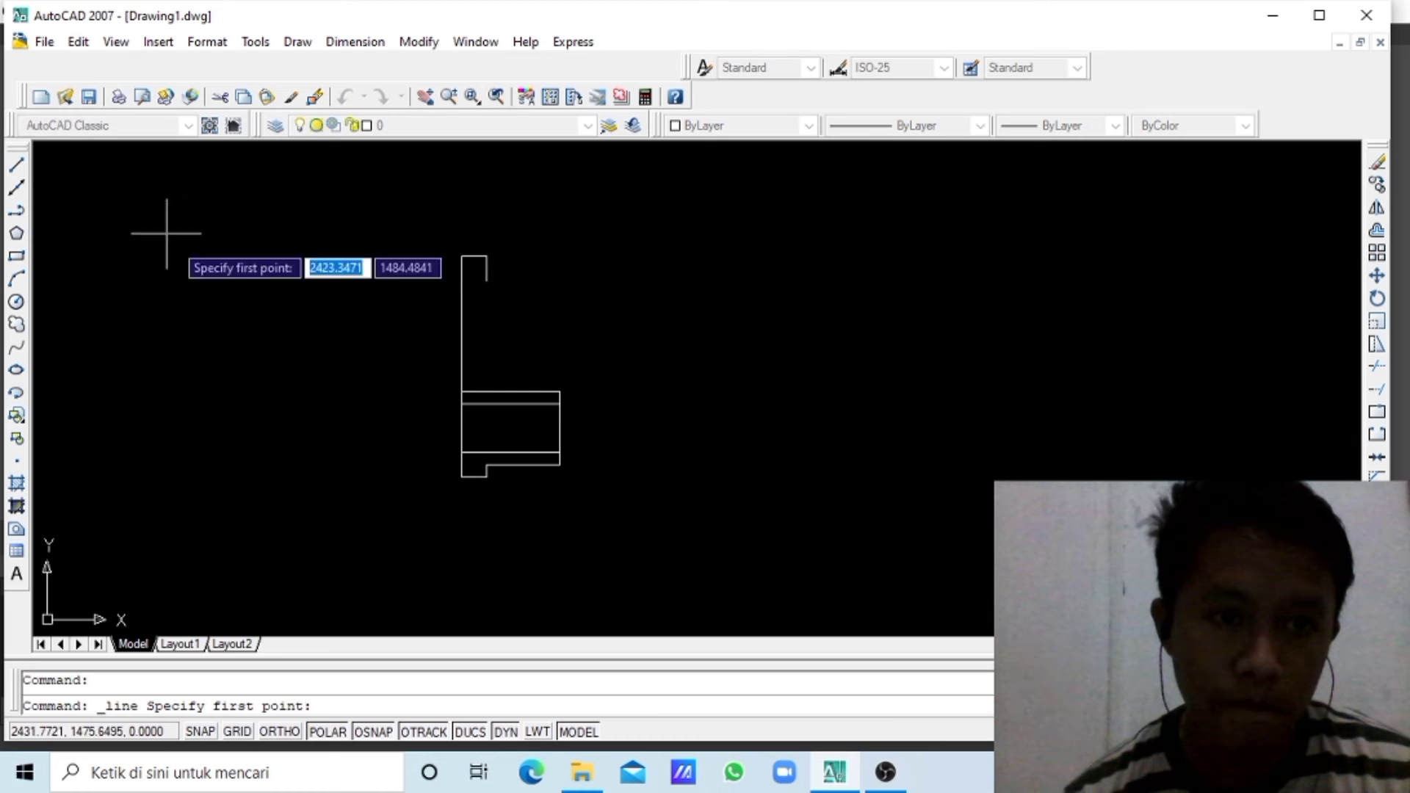
{"action": "left_click", "coordinate": [462, 281]}
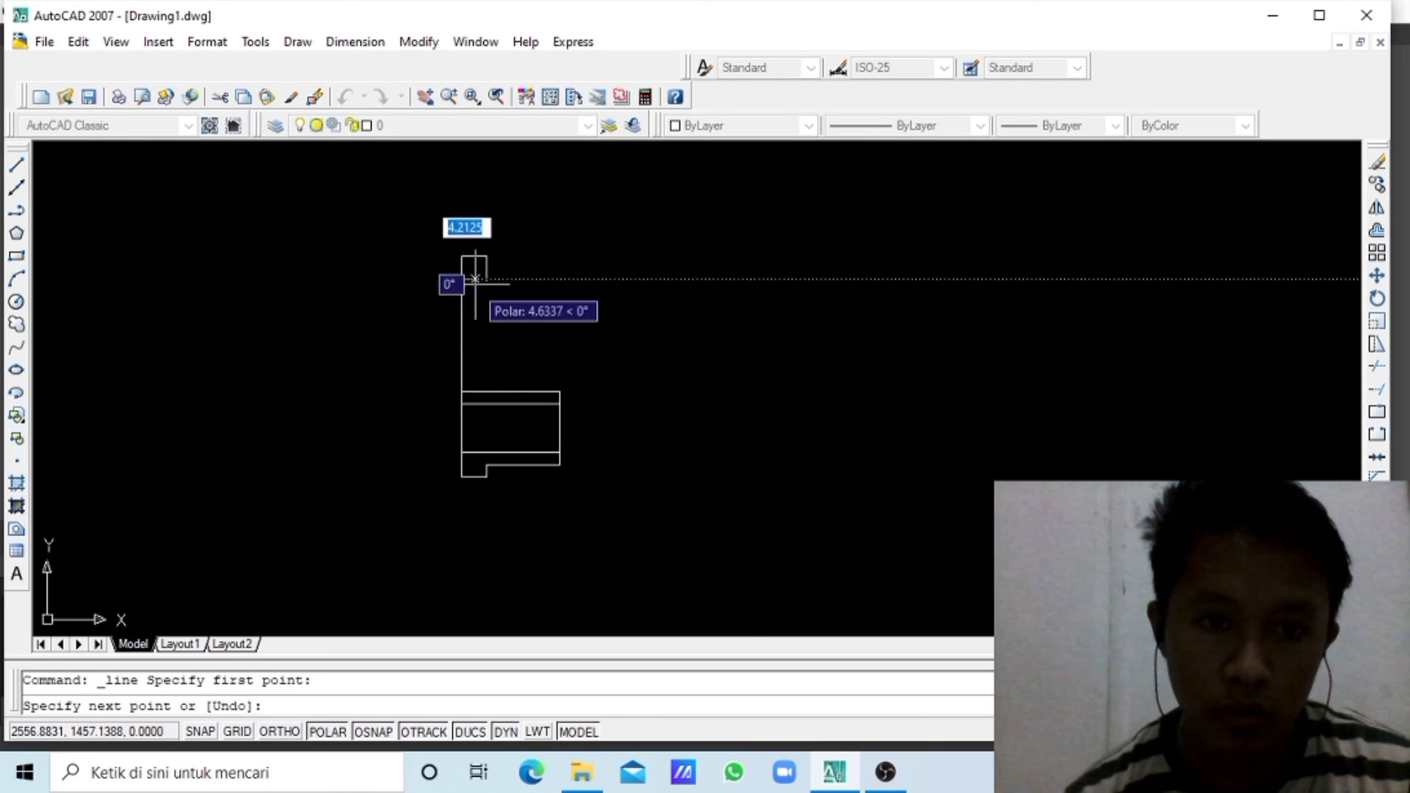
{"action": "type", "text": "10"}
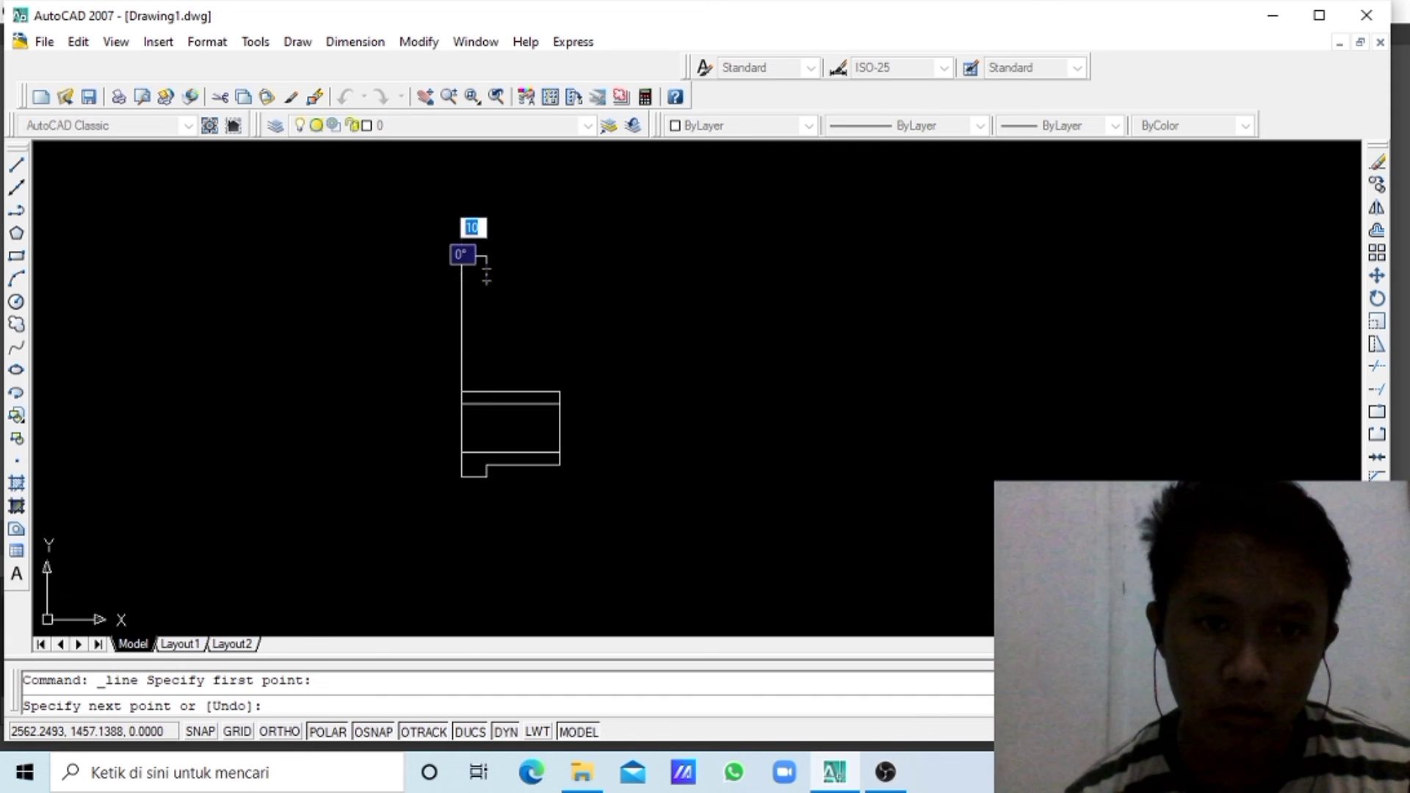
{"action": "key", "text": "Return"}
{"action": "key", "text": "Escape"}
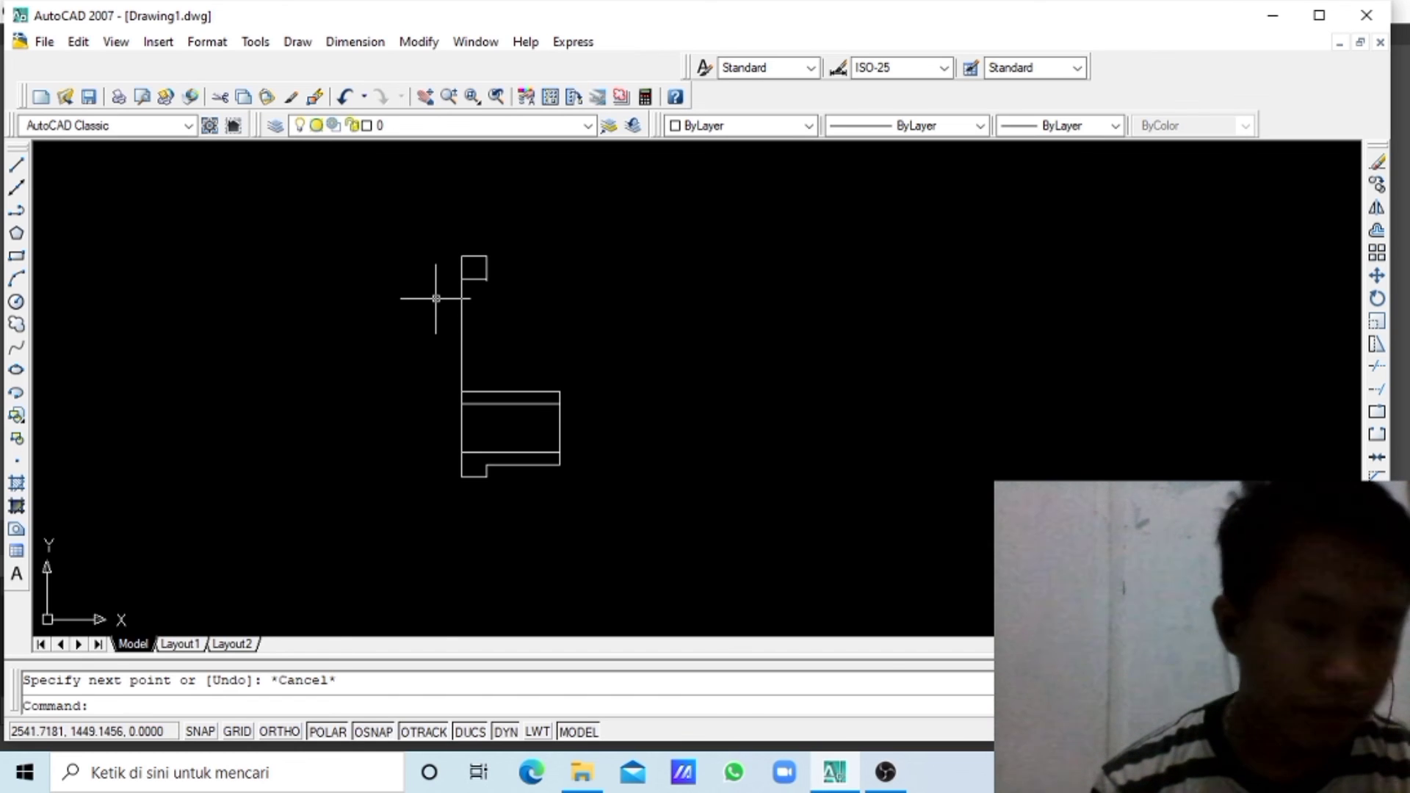
- Cut a stray line and draw a segment from the square's right side back to the stem
{"action": "scroll", "coordinate": [514, 295], "scroll_direction": "up", "scroll_amount": 3}
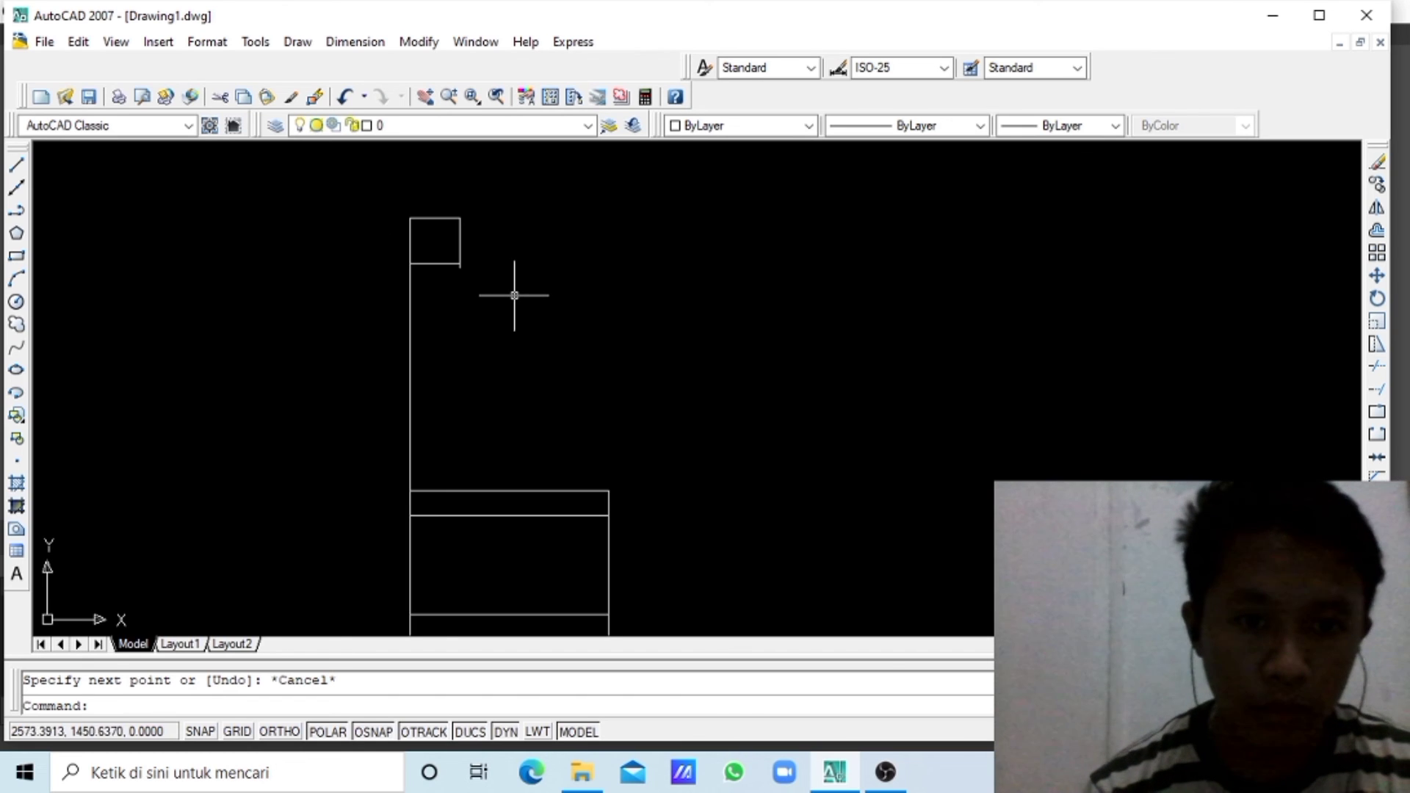
{"action": "right_click", "coordinate": [450, 263]}
{"action": "left_click", "coordinate": [485, 328]}
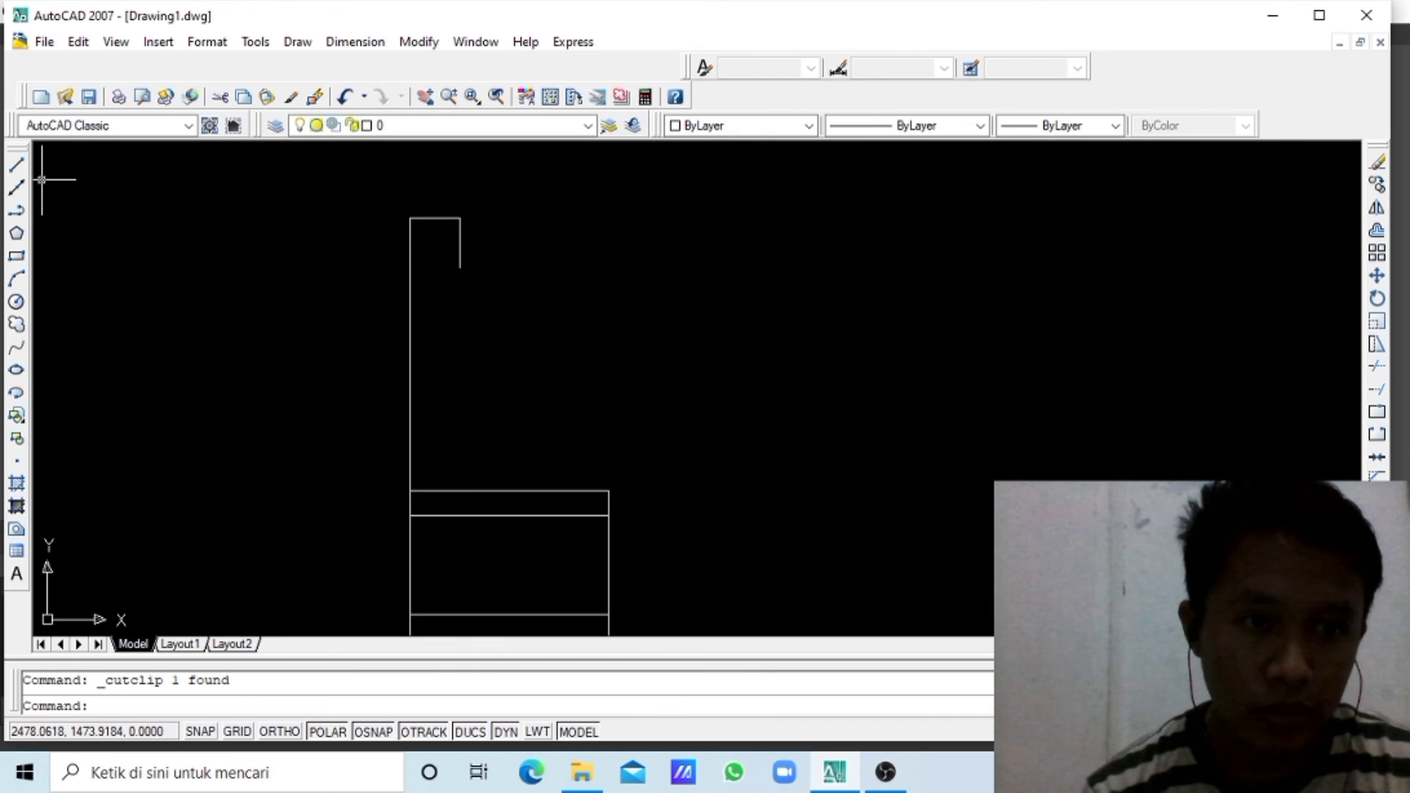
{"action": "left_click", "coordinate": [15, 166]}
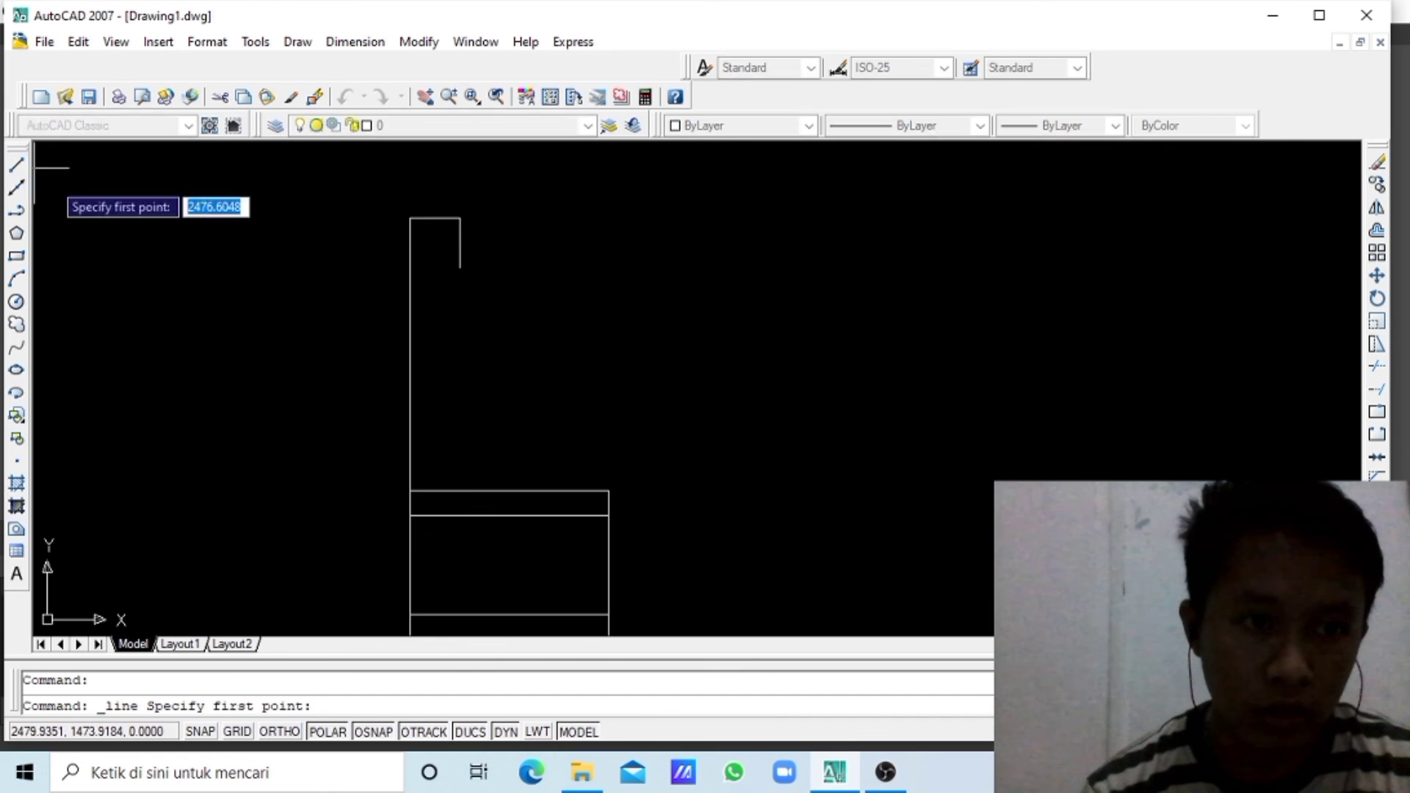
{"action": "left_click", "coordinate": [460, 267]}
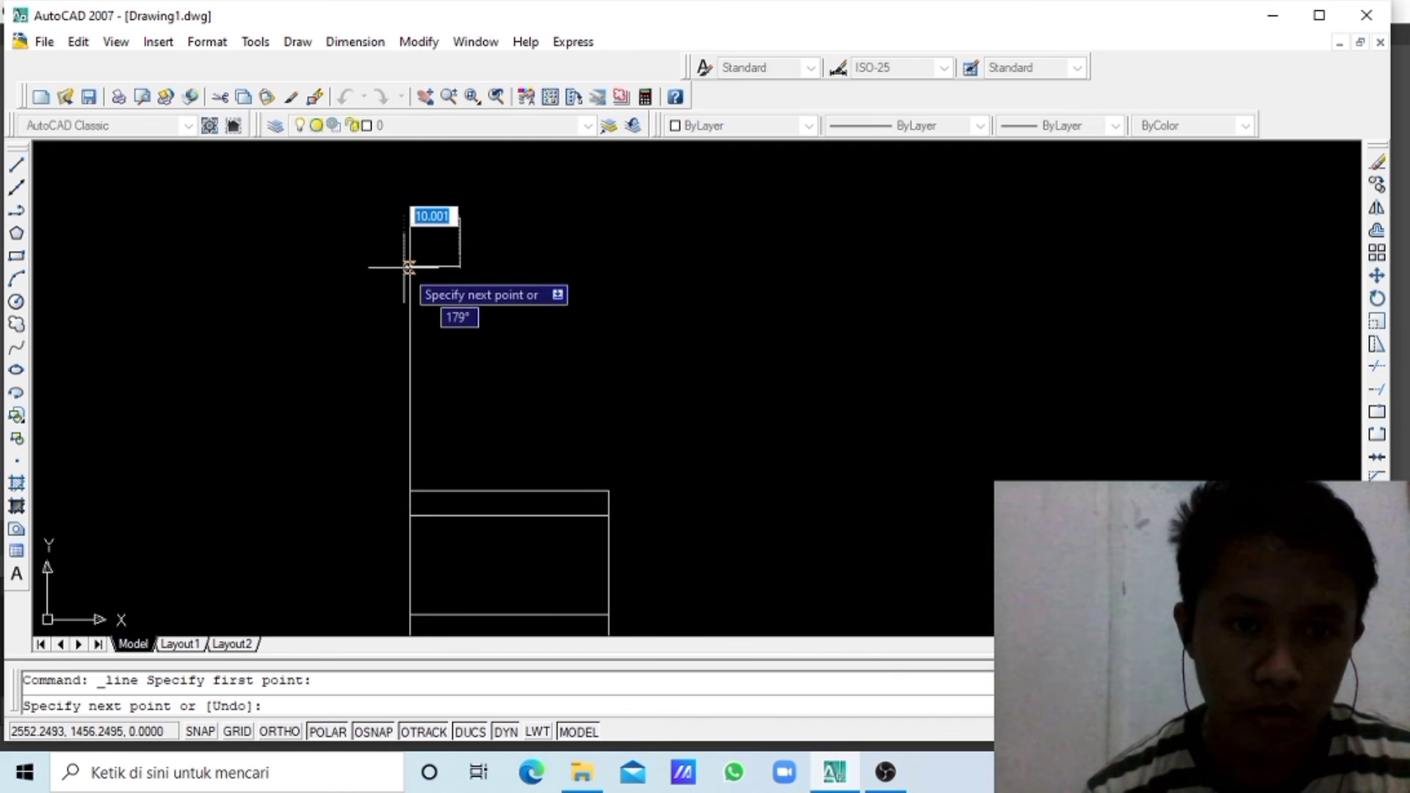
{"action": "left_click", "coordinate": [409, 268]}
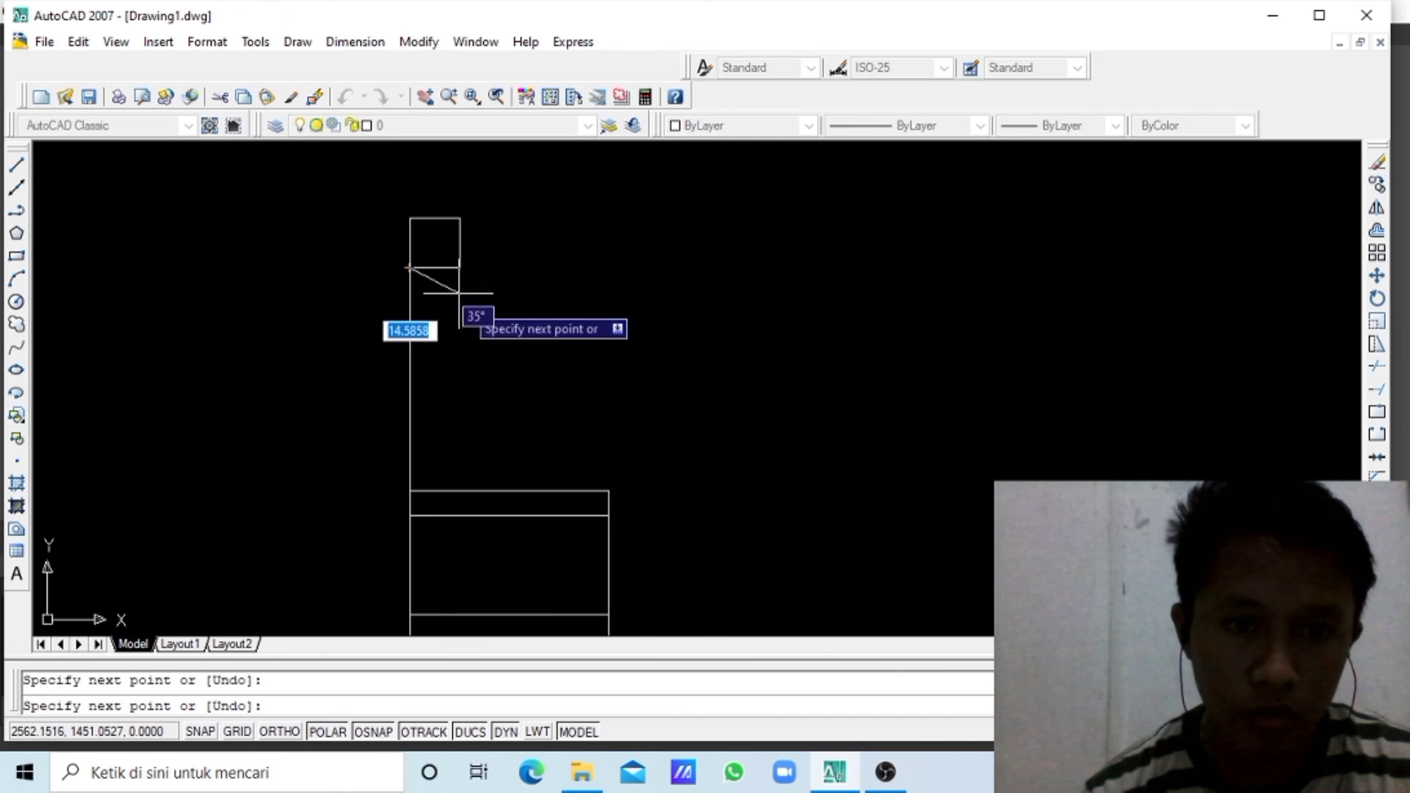
{"action": "key", "text": "Escape"}
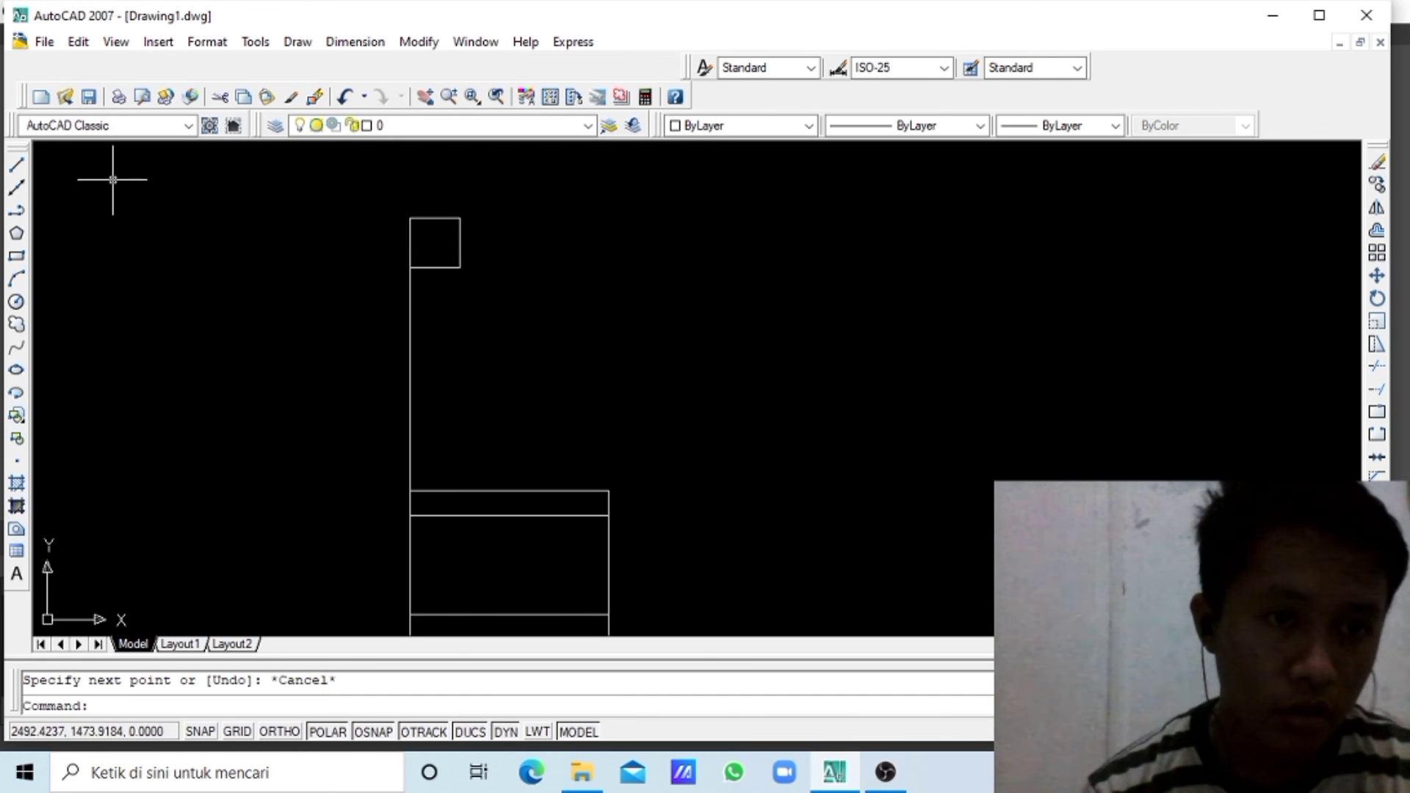
- Draw a 20-unit line down from the square's lower corner, ending on the stem
{"action": "left_click", "coordinate": [16, 167]}
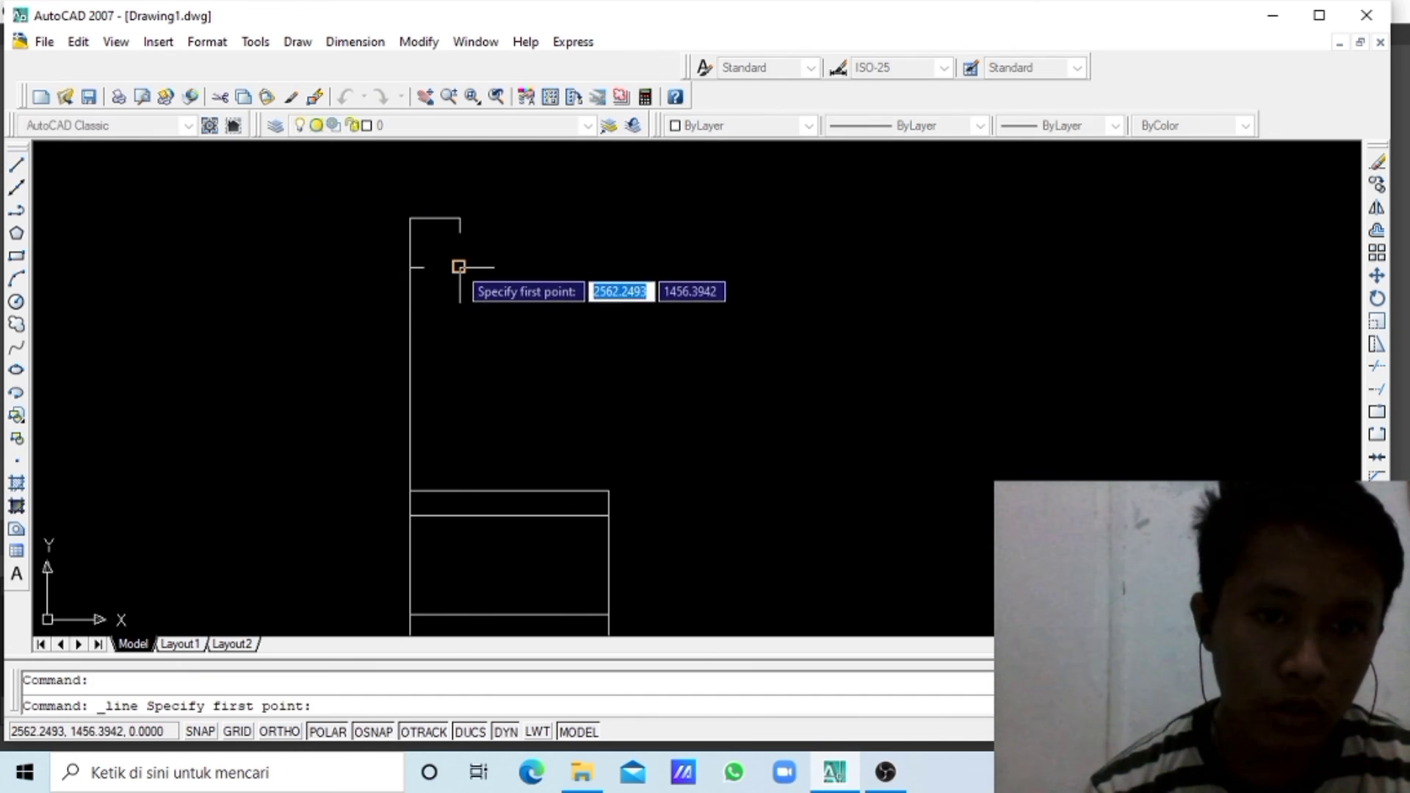
{"action": "left_click", "coordinate": [460, 267]}
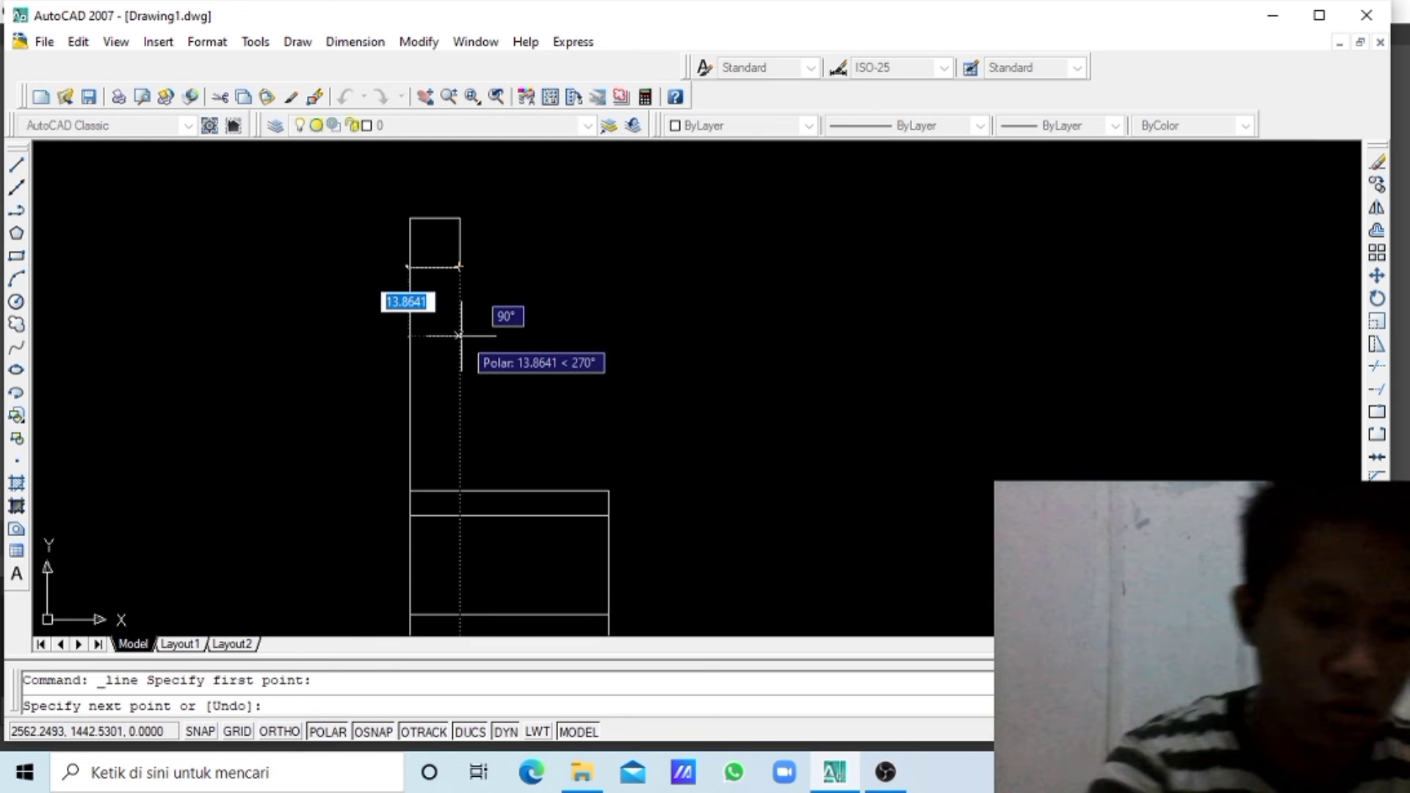
{"action": "type", "text": "20"}
{"action": "key", "text": "Return"}
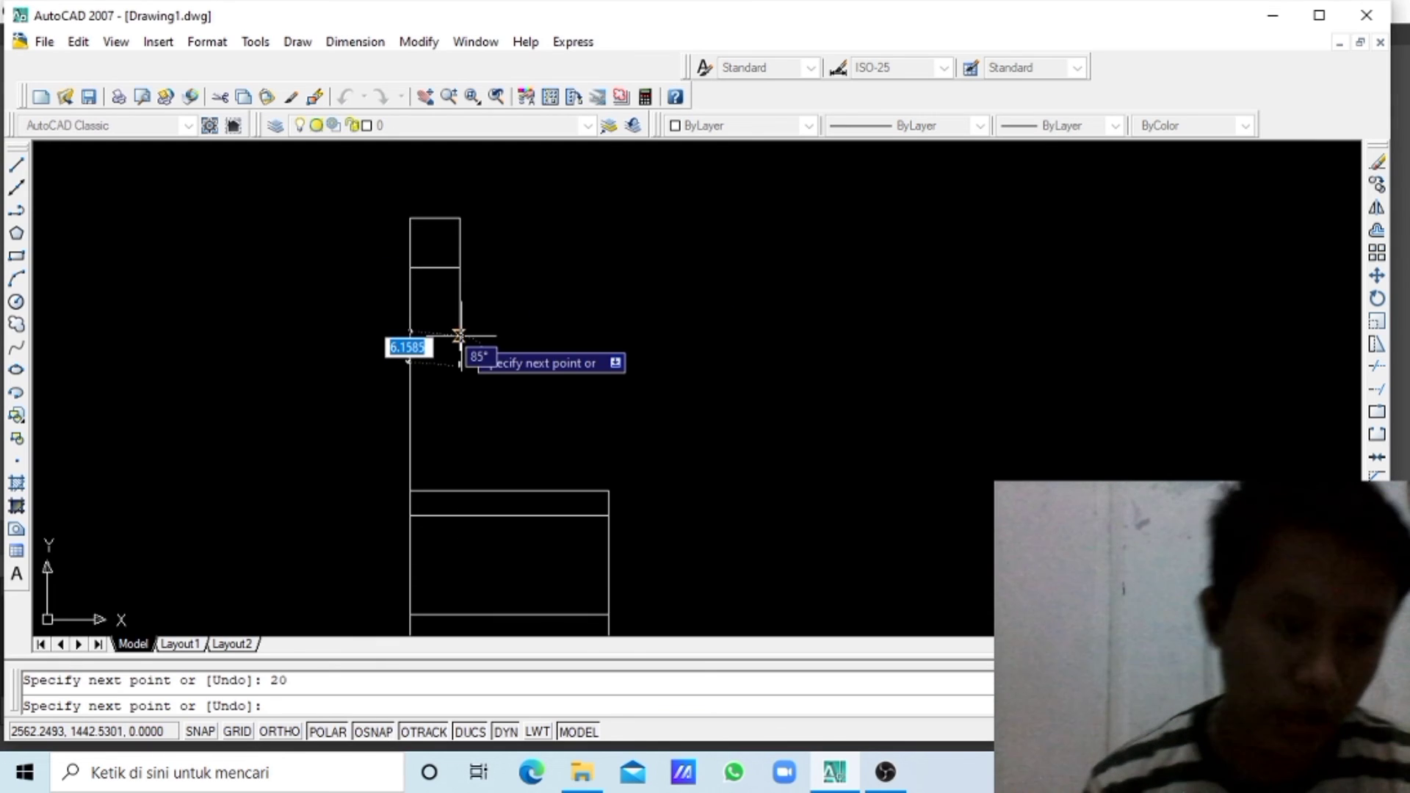
{"action": "left_click", "coordinate": [409, 364]}
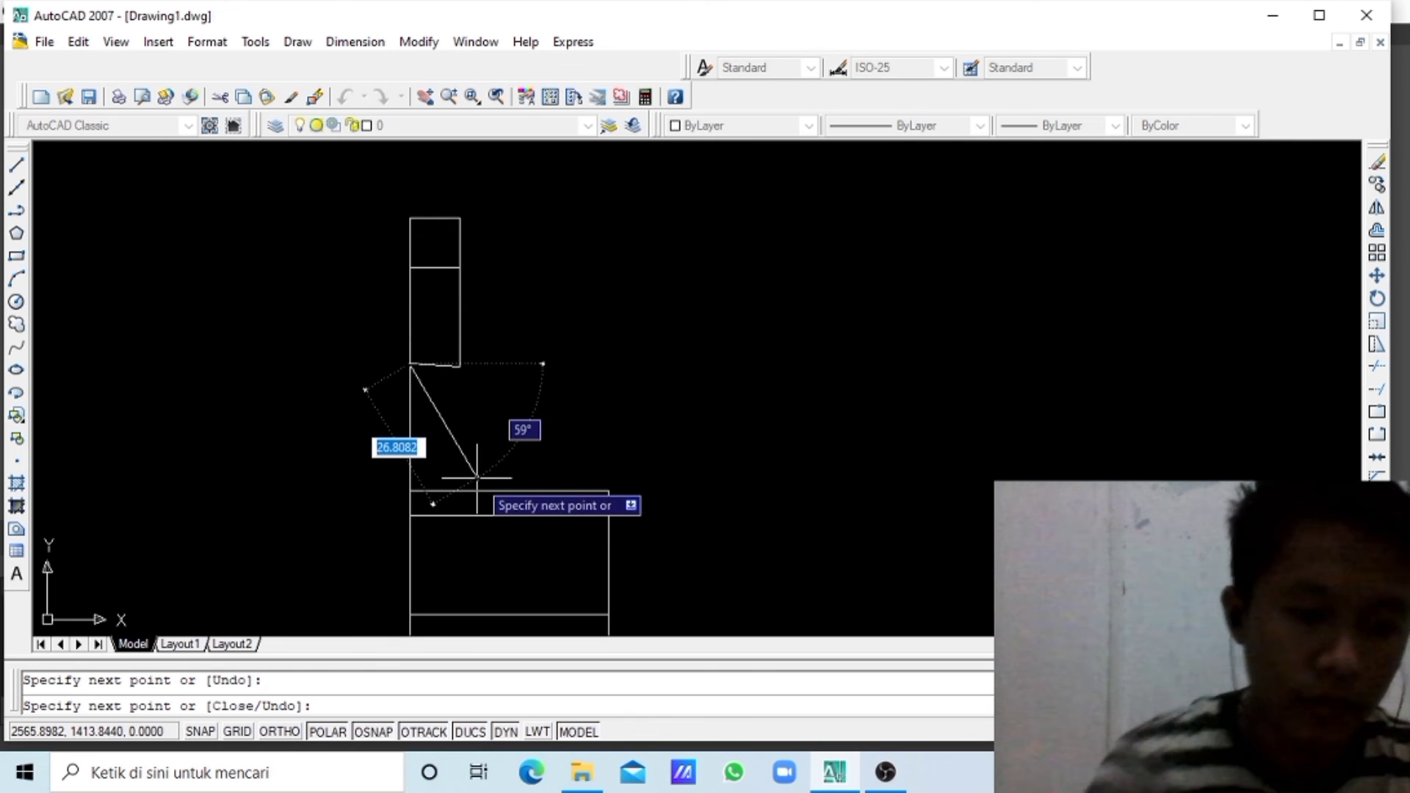
{"action": "key", "text": "Escape"}
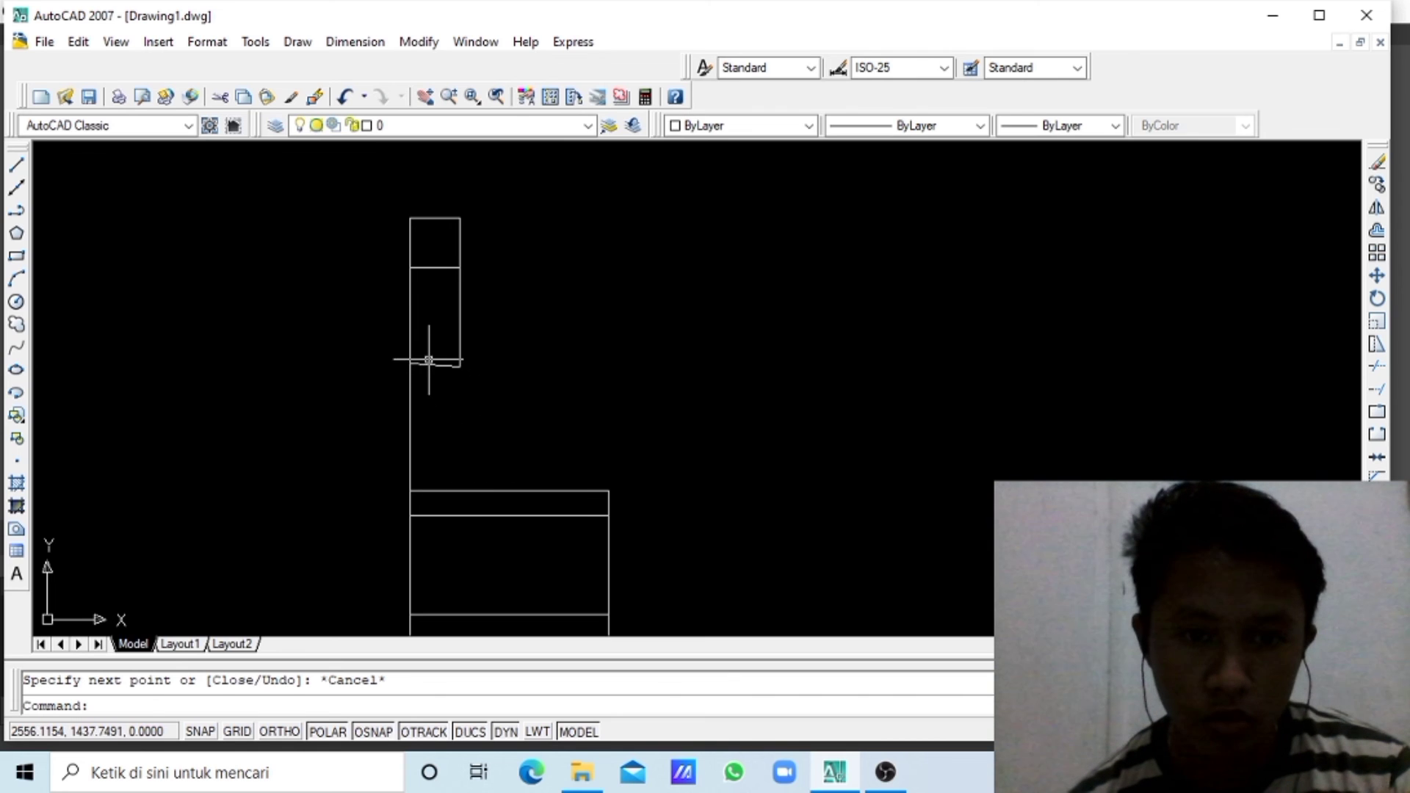
- Replace the upper box's bottom line with a new one and trim its stub left of the stem
{"action": "left_click", "coordinate": [430, 374]}
{"action": "right_click", "coordinate": [497, 317]}
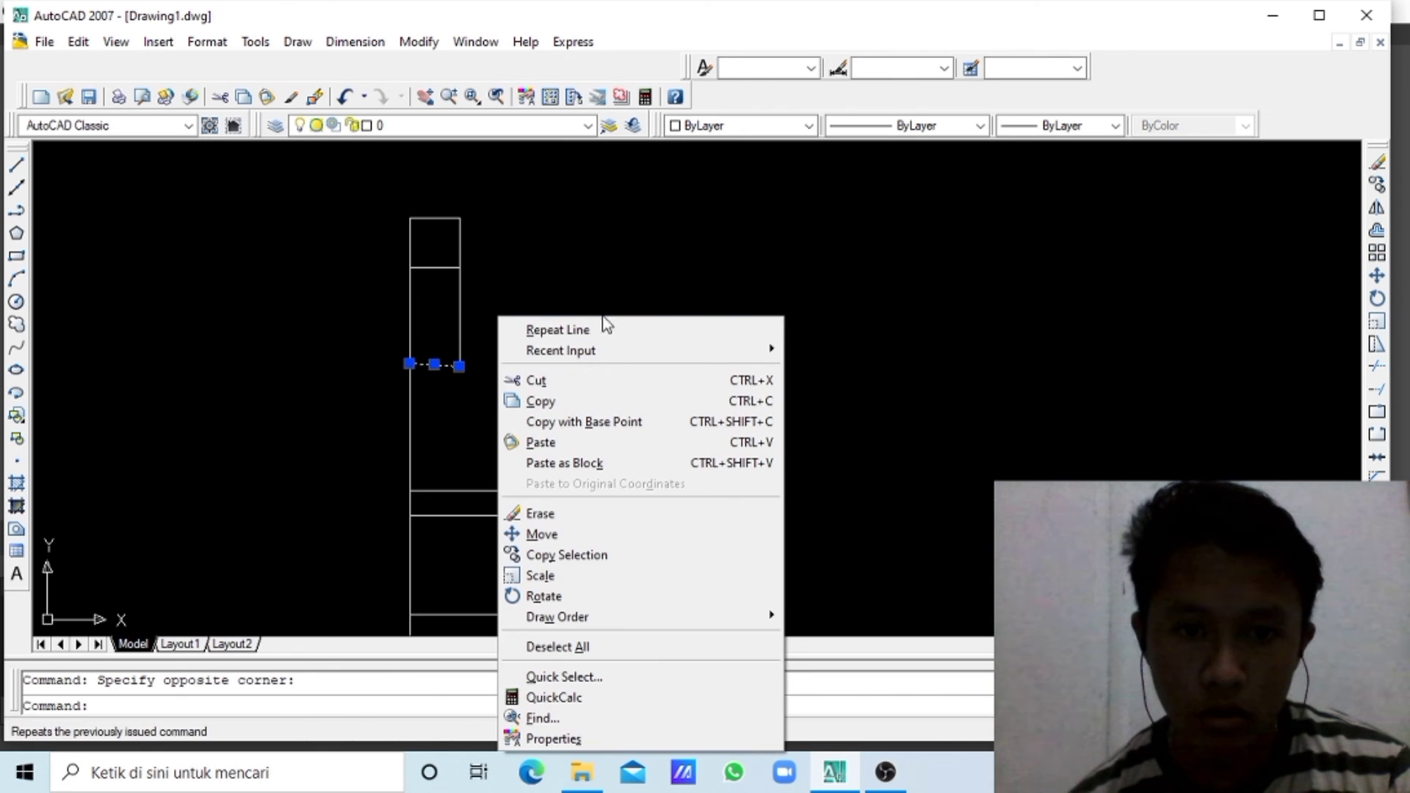
{"action": "left_click", "coordinate": [529, 377]}
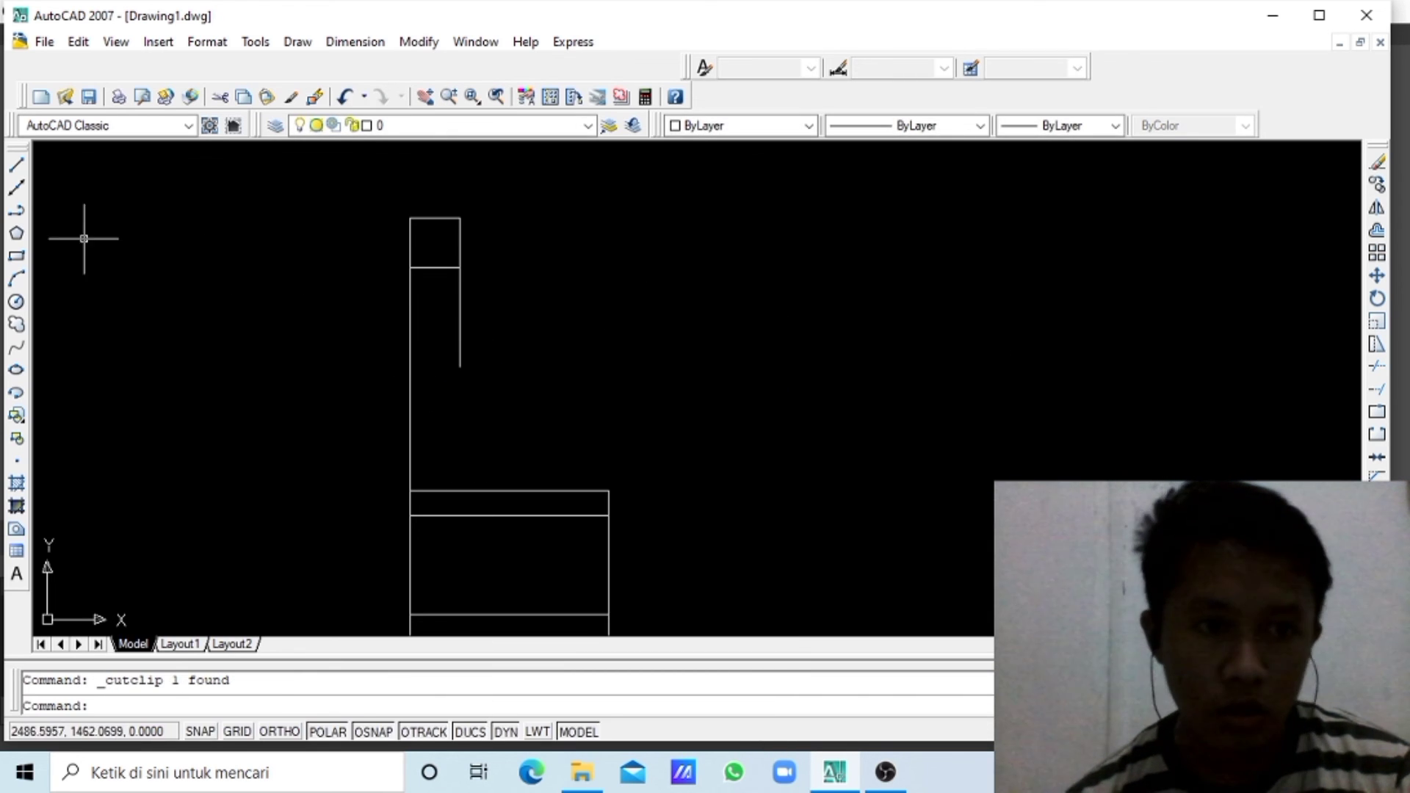
{"action": "left_click", "coordinate": [13, 168]}
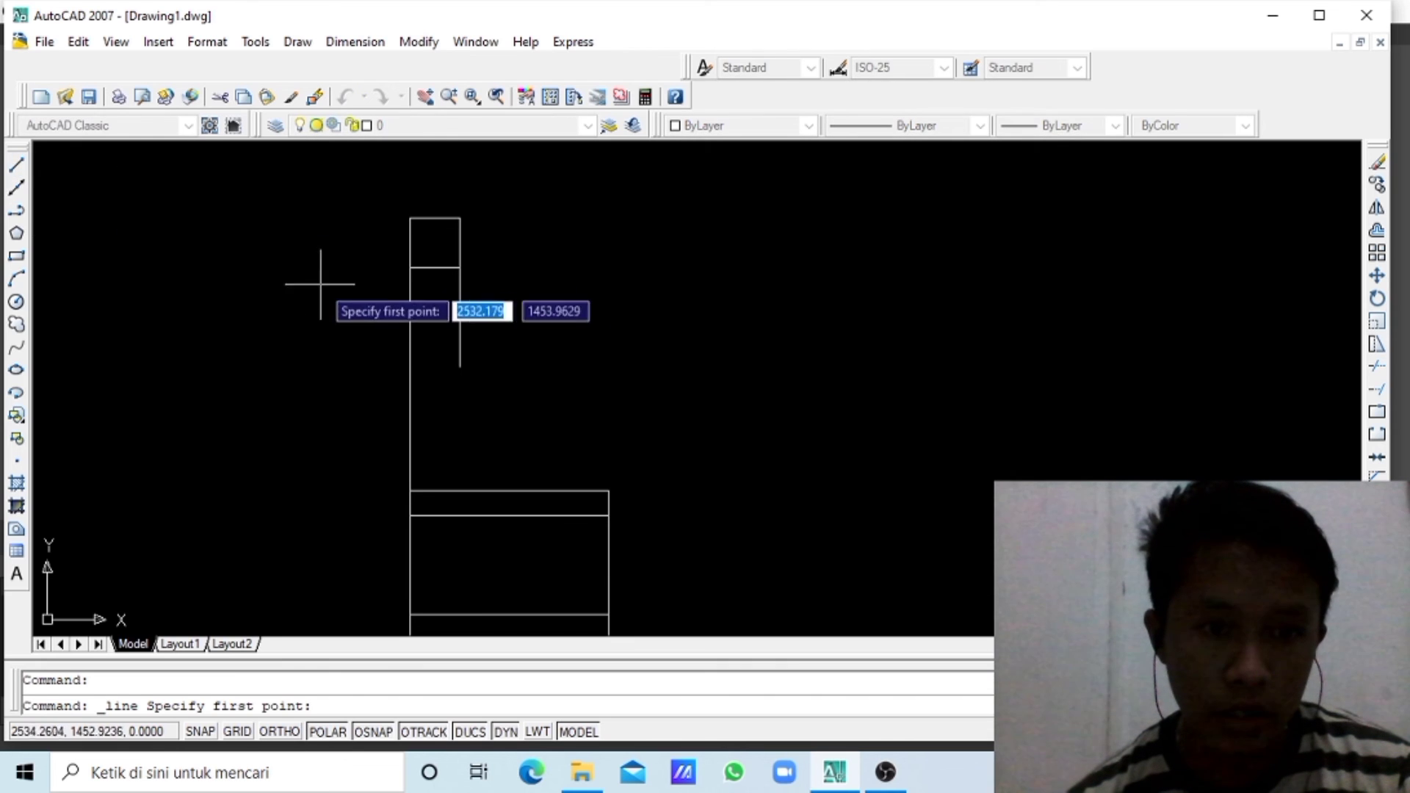
{"action": "left_click", "coordinate": [454, 365]}
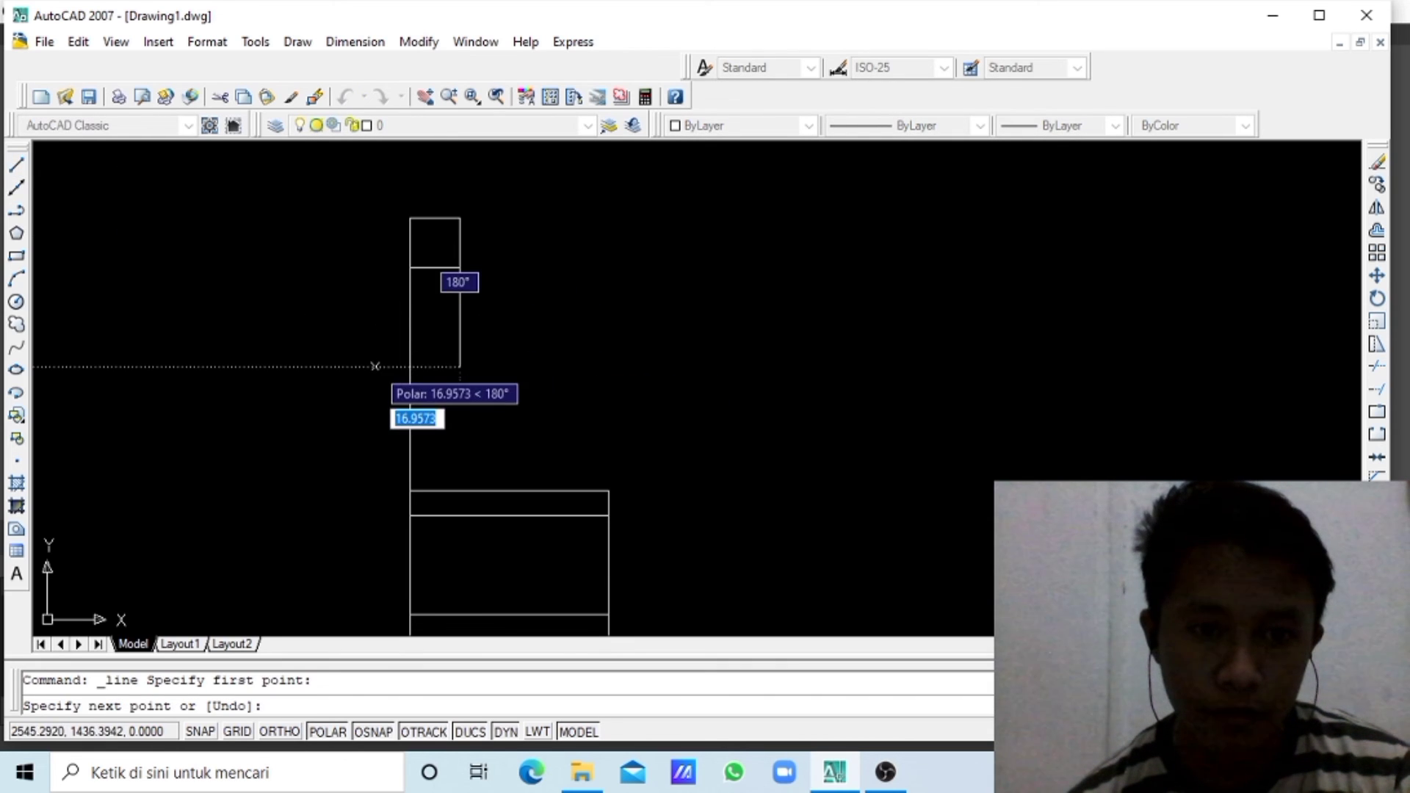
{"action": "left_click", "coordinate": [375, 366]}
{"action": "key", "text": "Escape"}
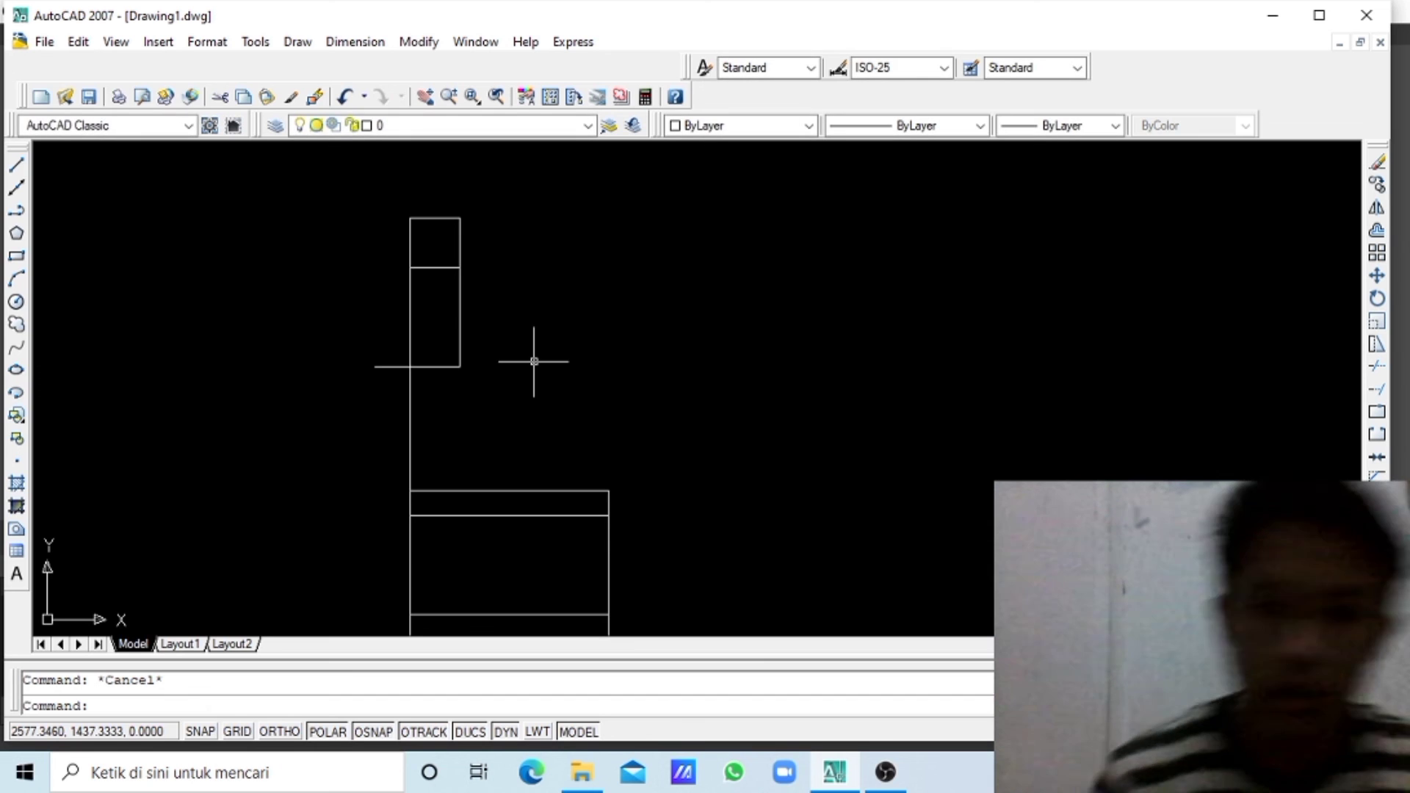
{"action": "left_click", "coordinate": [1379, 367]}
{"action": "key", "text": "Return"}
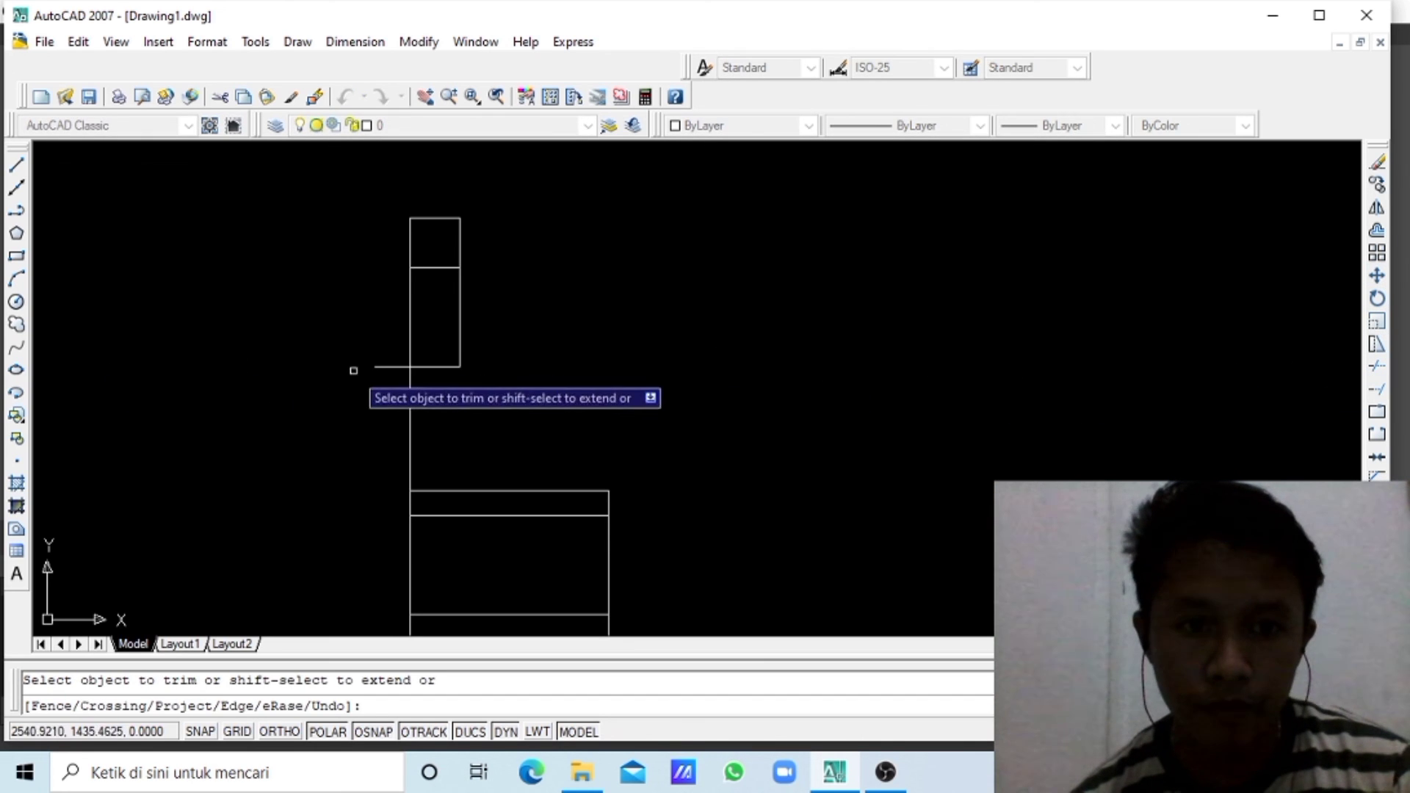
{"action": "left_click", "coordinate": [382, 366]}
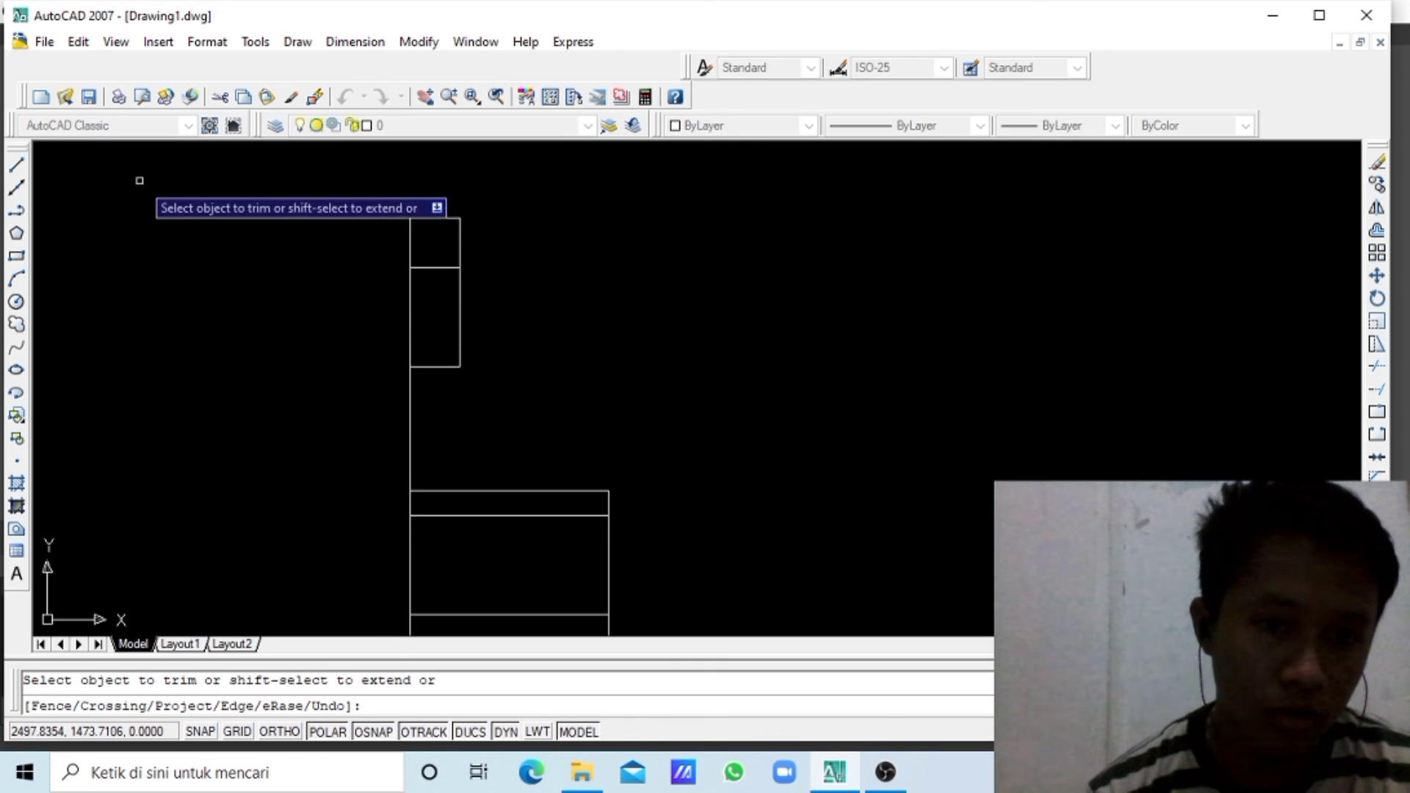
- Draw a vertical line from the box corner down to the wide band, then cut it
{"action": "left_click", "coordinate": [17, 166]}
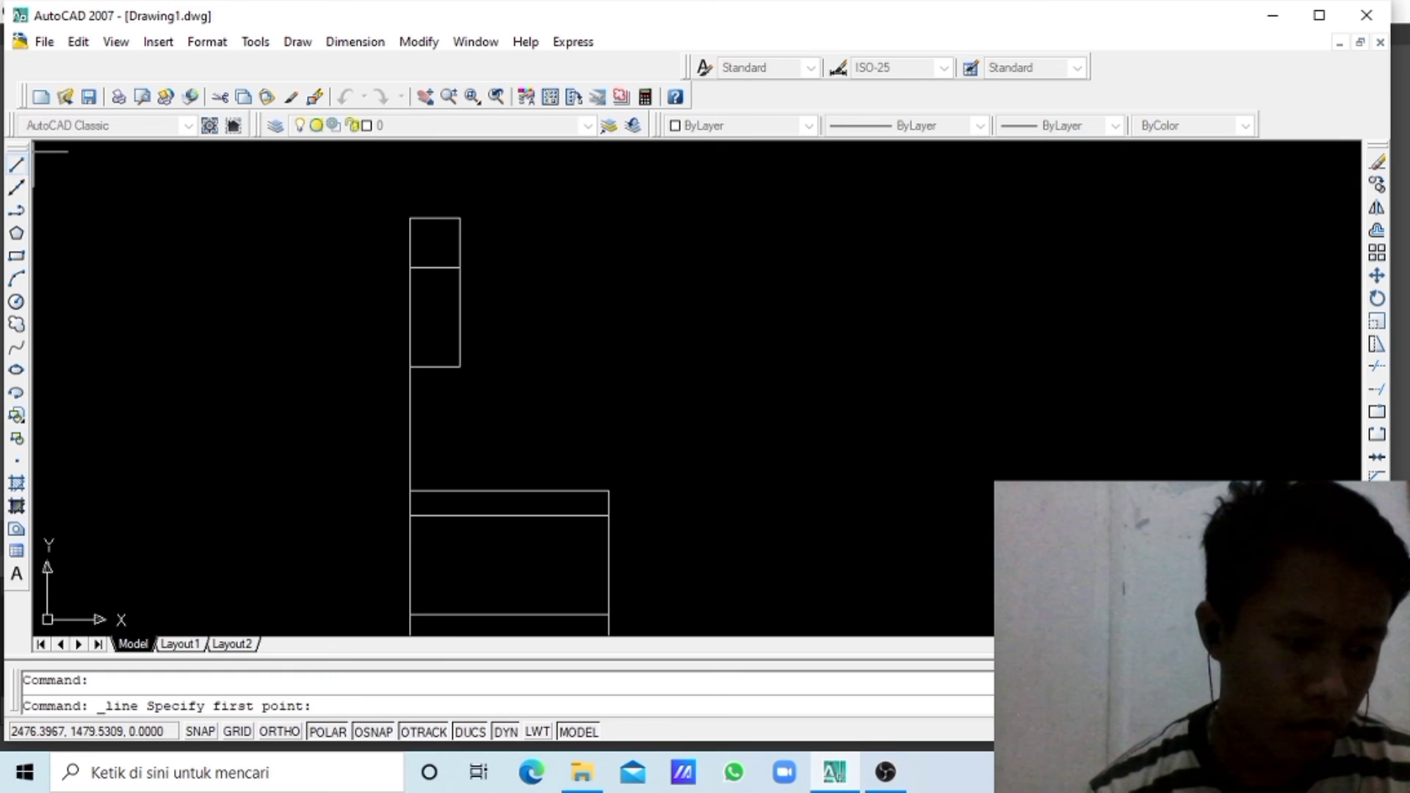
{"action": "left_click", "coordinate": [458, 367]}
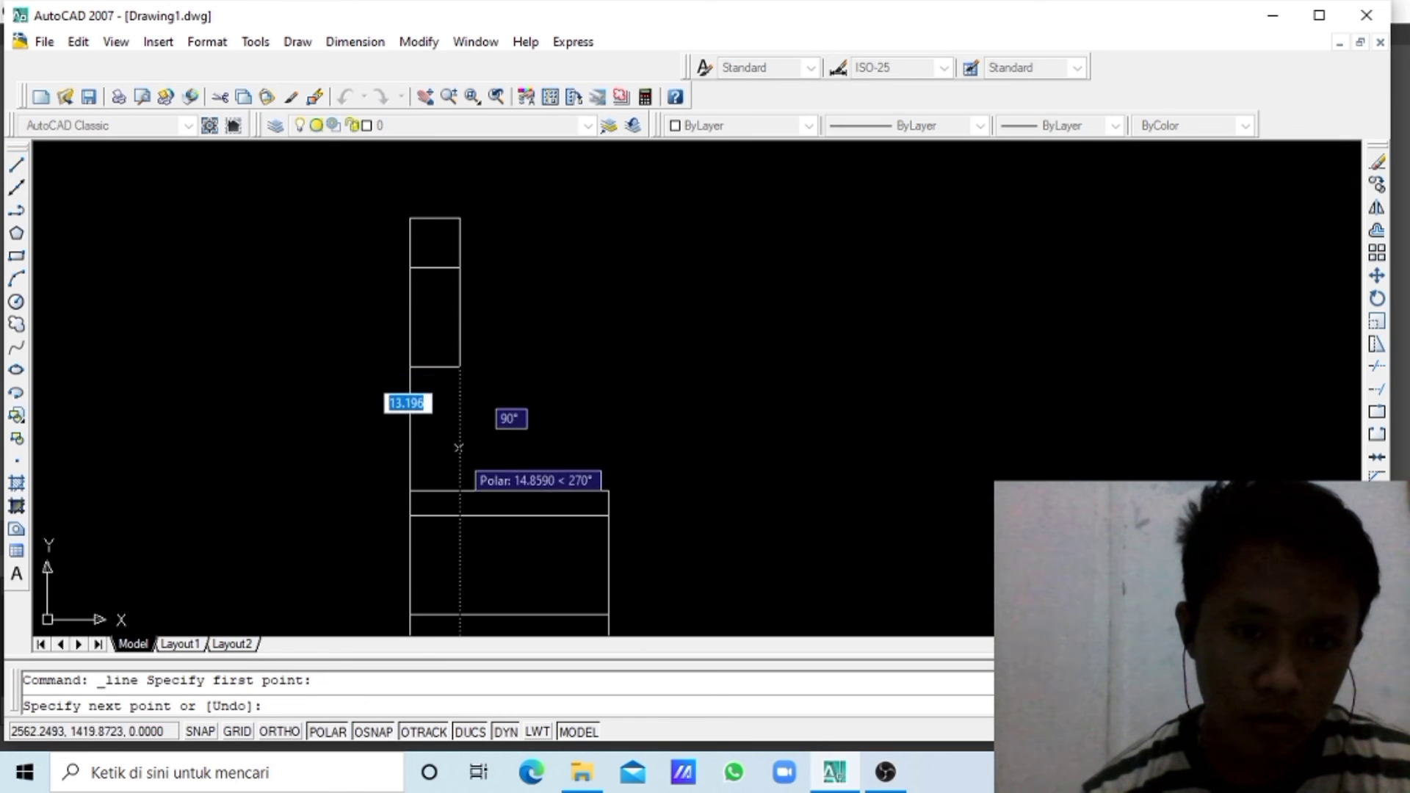
{"action": "left_click", "coordinate": [456, 490]}
{"action": "key", "text": "Escape"}
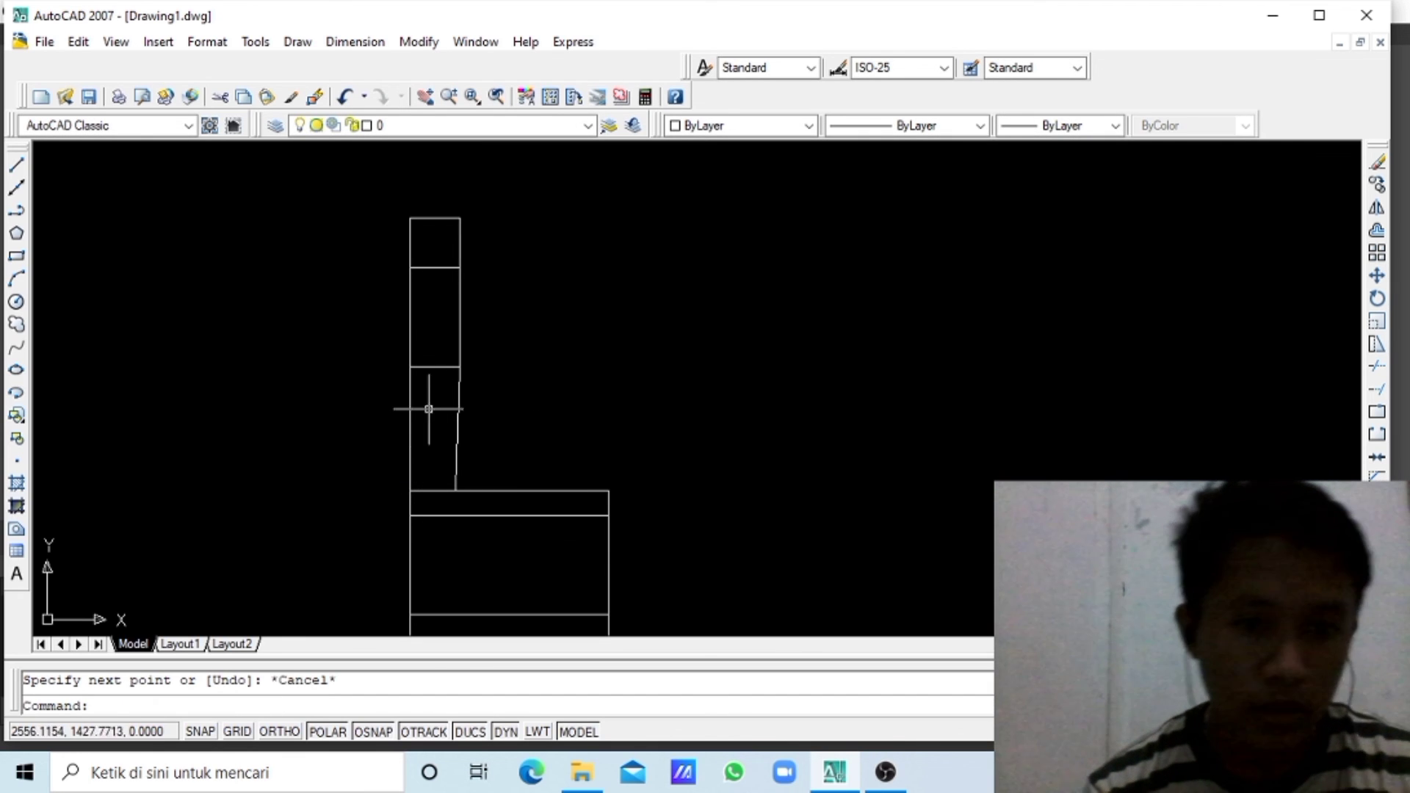
{"action": "left_click", "coordinate": [459, 421]}
{"action": "right_click", "coordinate": [459, 419]}
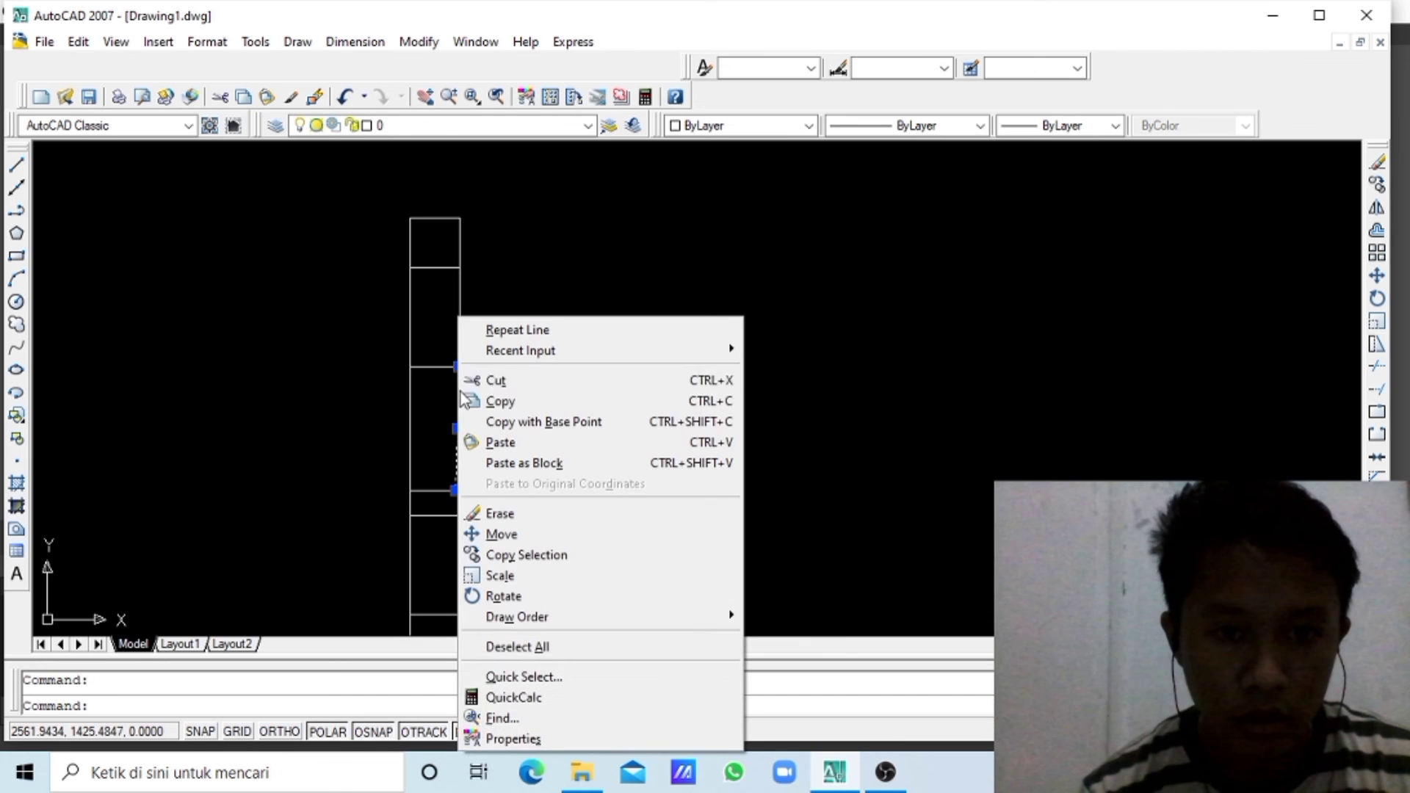
{"action": "left_click", "coordinate": [604, 382]}
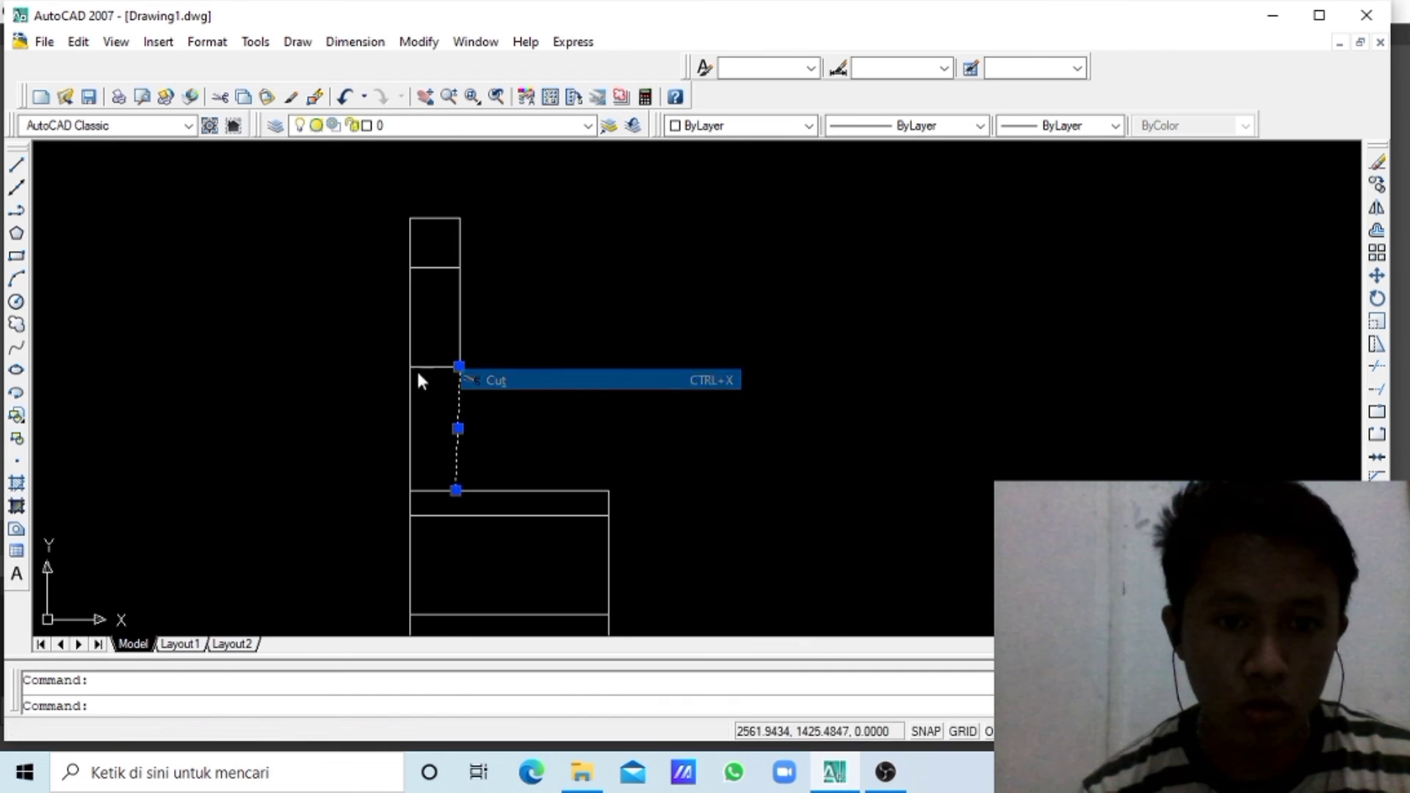
- Redraw the vertical line from the box corner onto the band, then cut it again
{"action": "left_click", "coordinate": [17, 168]}
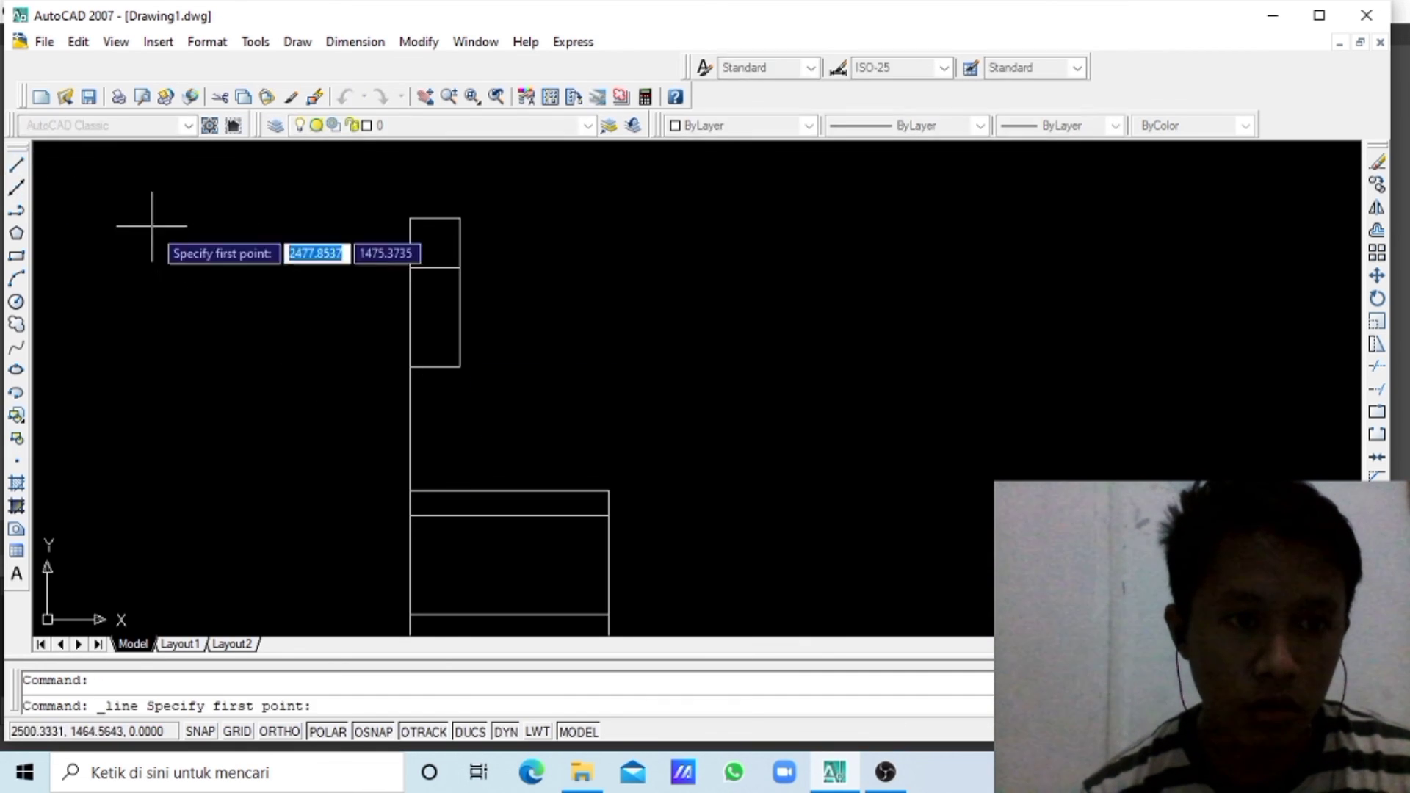
{"action": "left_click", "coordinate": [459, 366]}
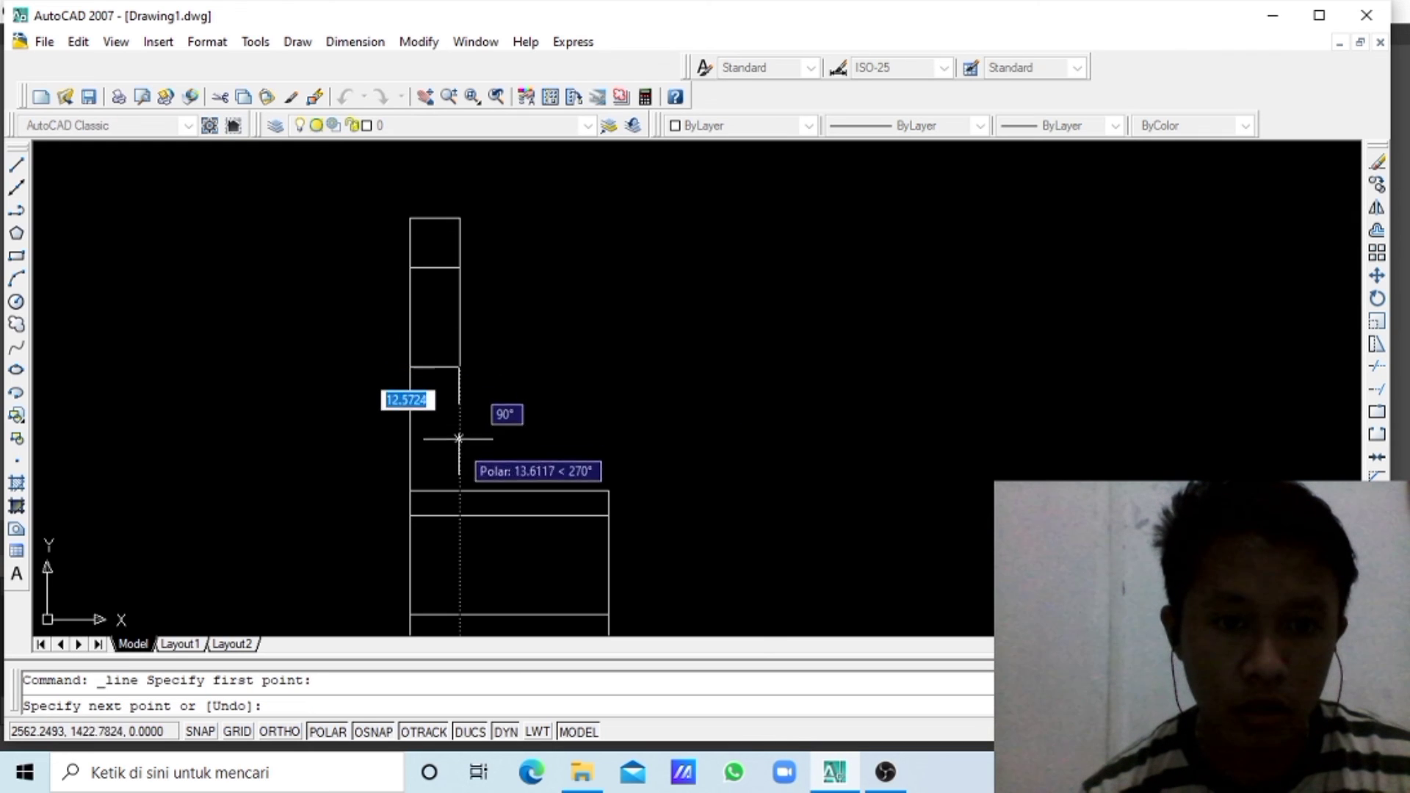
{"action": "left_click", "coordinate": [461, 512]}
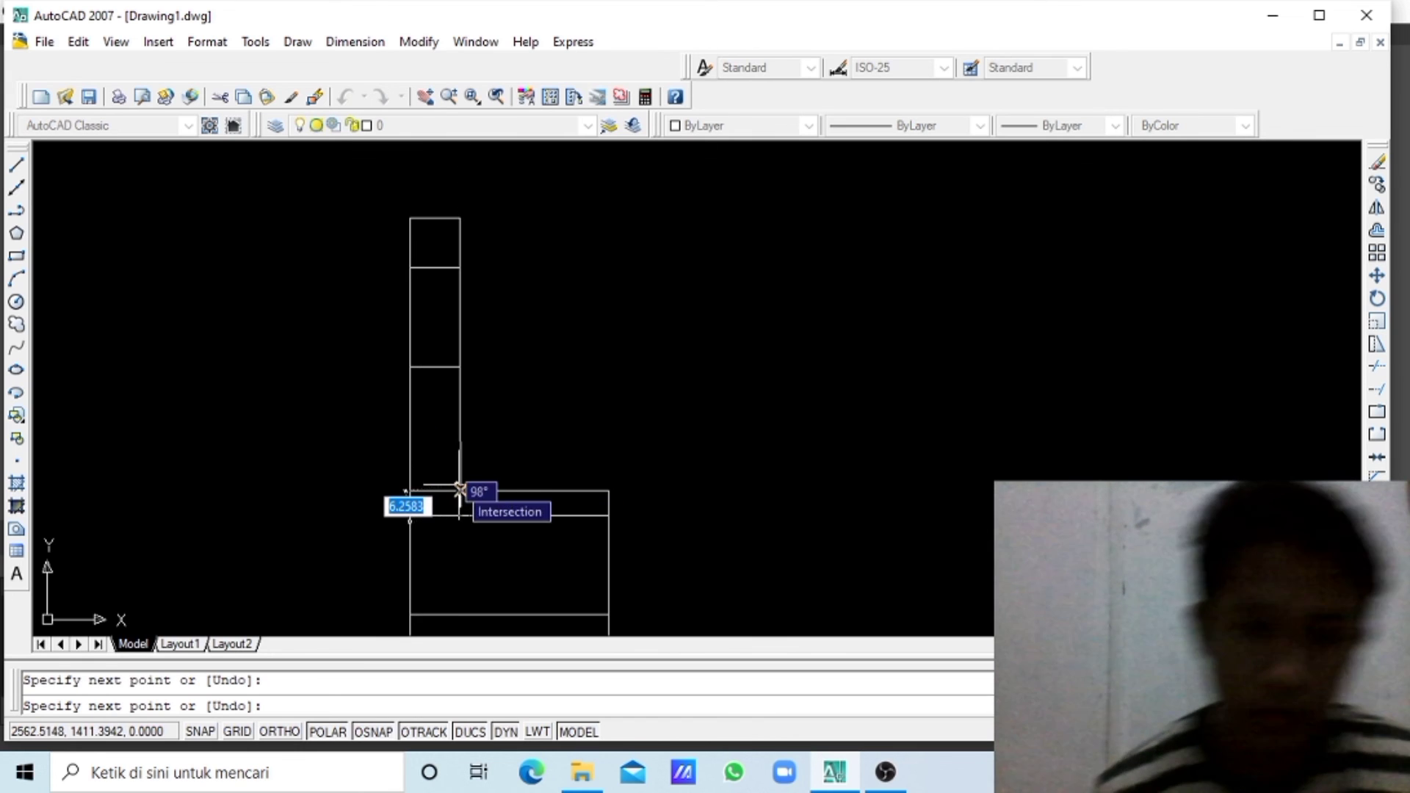
{"action": "key", "text": "Escape"}
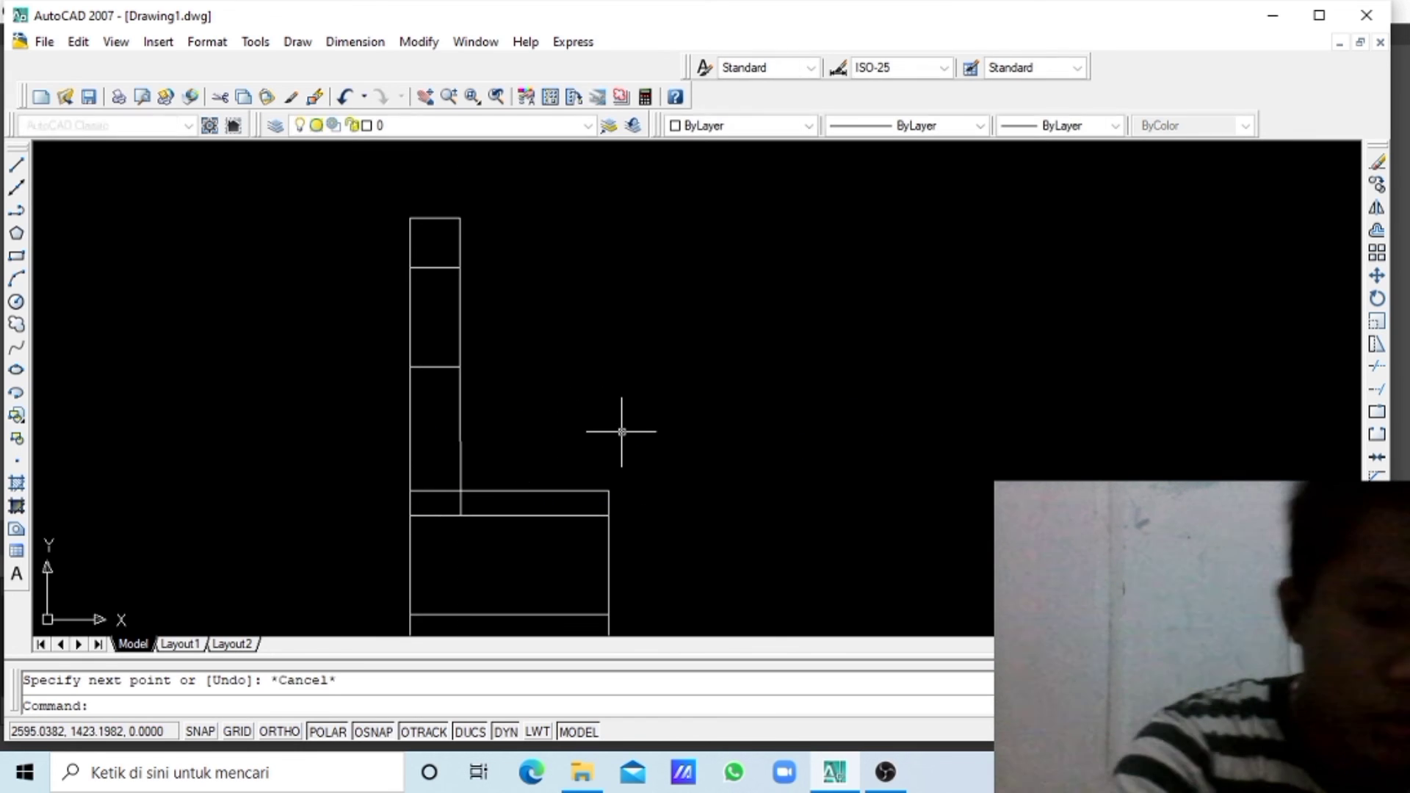
{"action": "left_click", "coordinate": [458, 456]}
{"action": "right_click", "coordinate": [460, 441]}
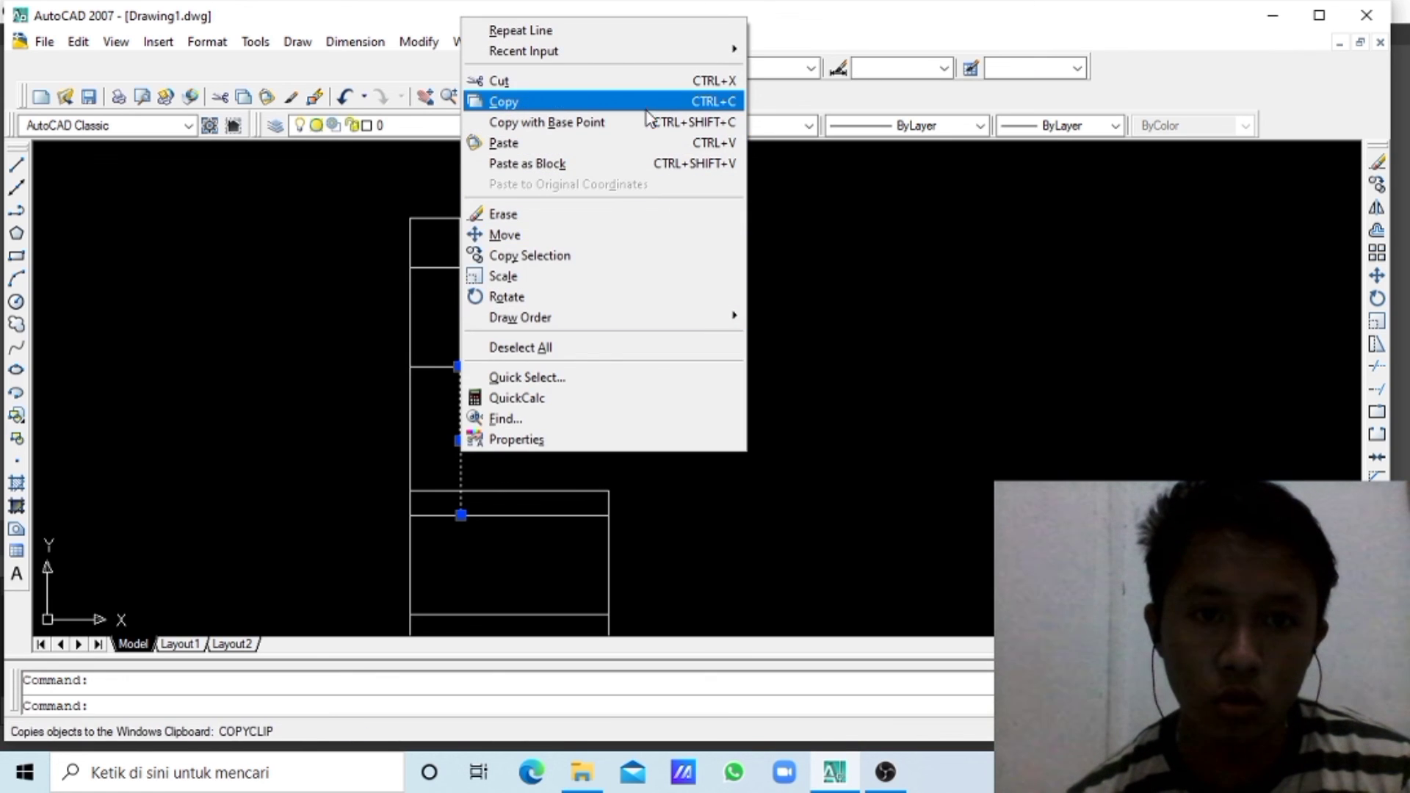
{"action": "left_click", "coordinate": [643, 83]}
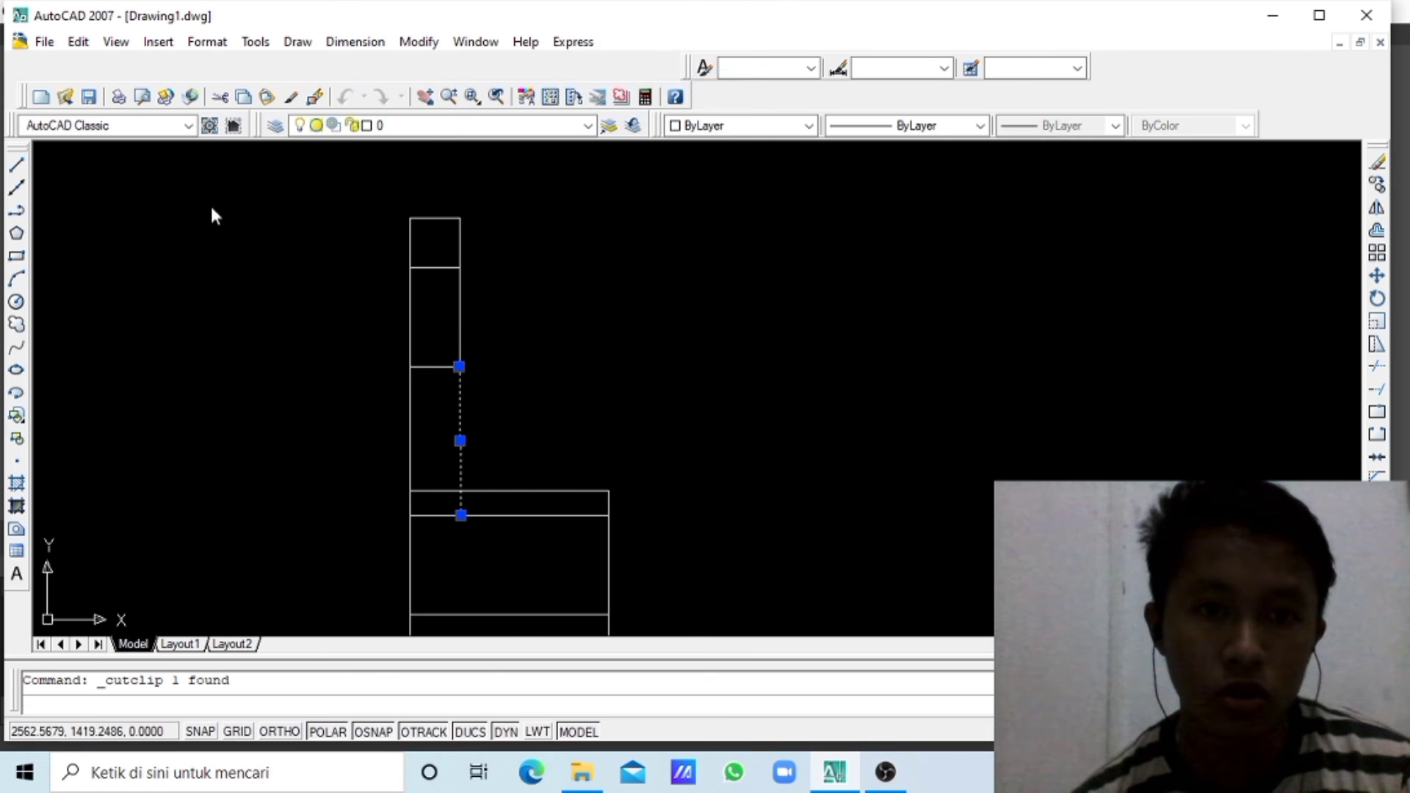
- Draw the final vertical line from the box's bottom-right corner down past the band's top edge
{"action": "left_click", "coordinate": [16, 166]}
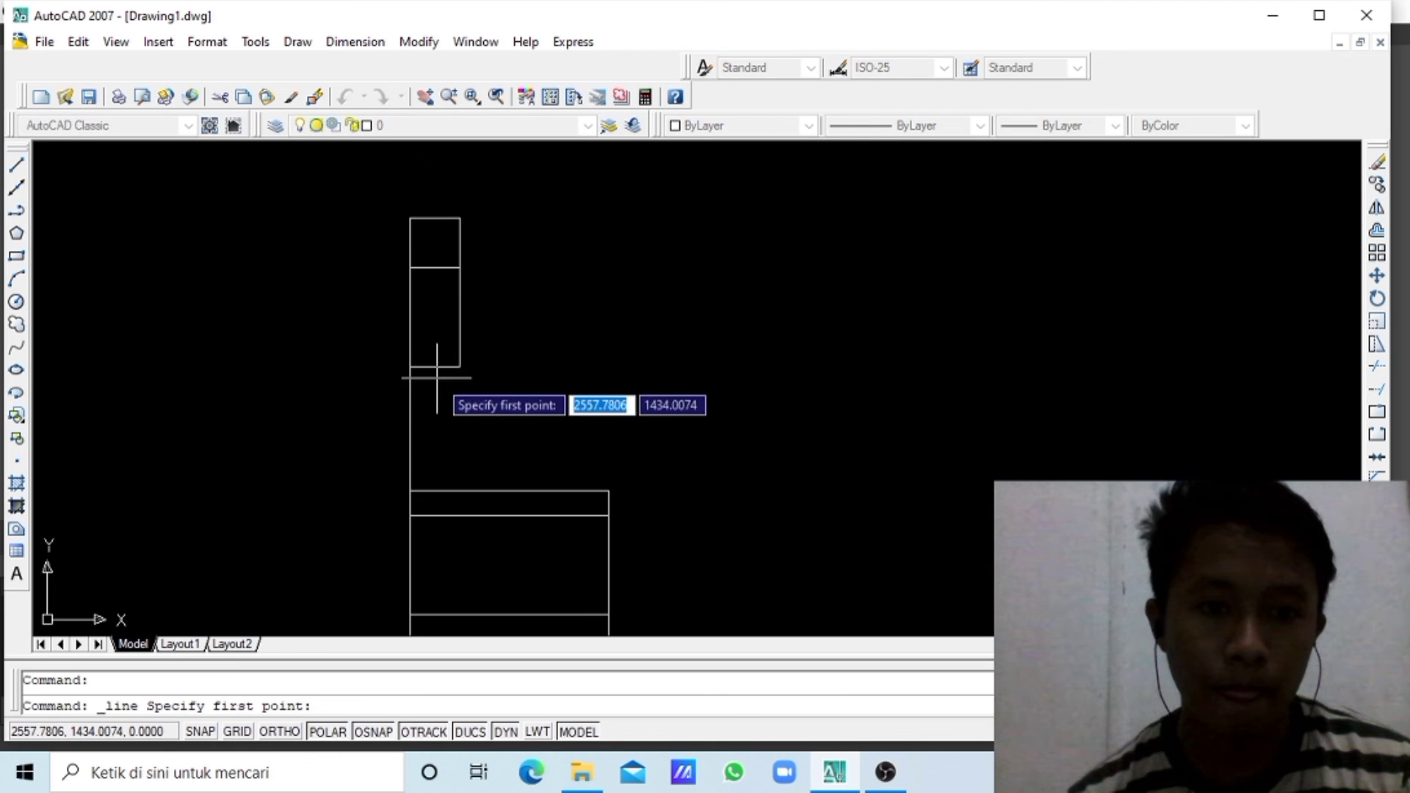
{"action": "left_click", "coordinate": [459, 367]}
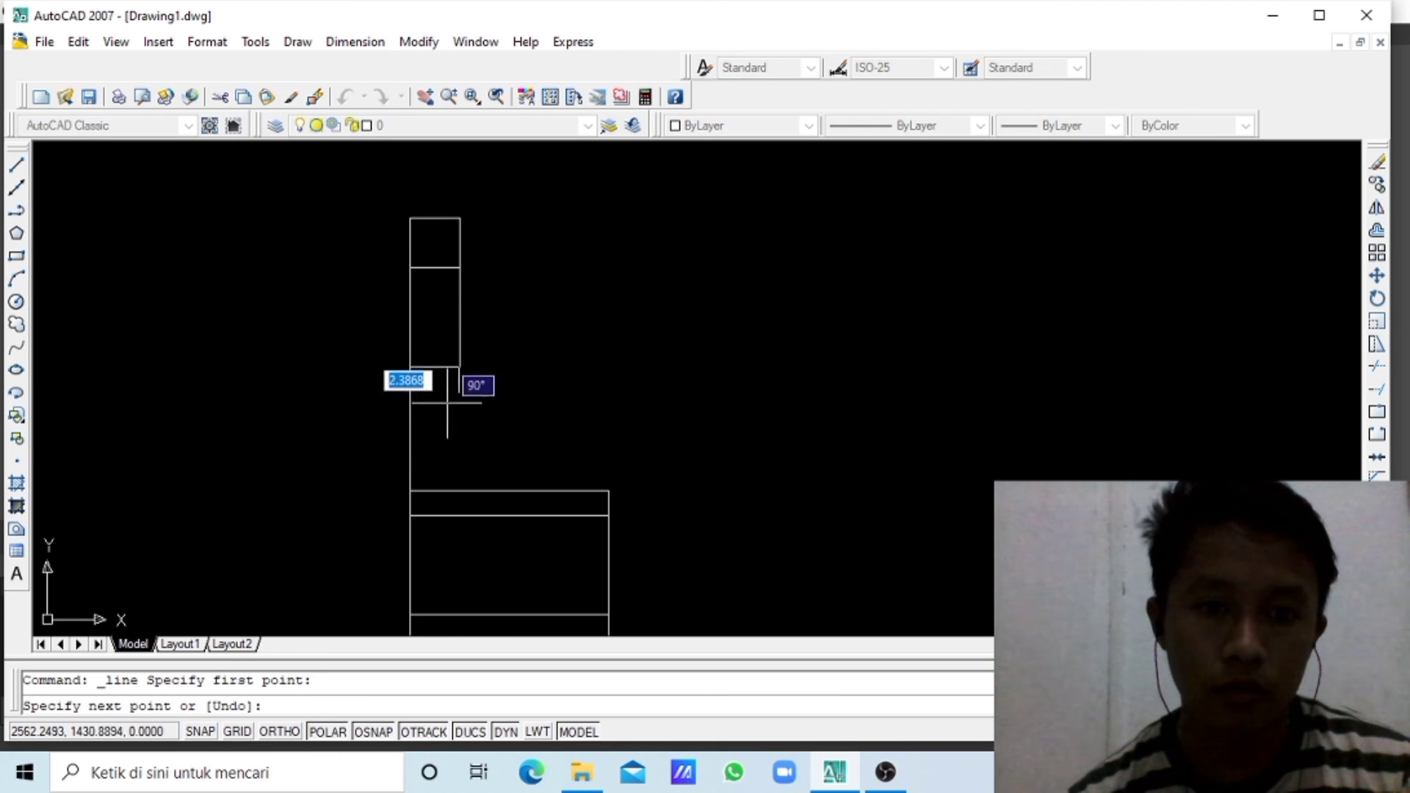
{"action": "left_click", "coordinate": [460, 491]}
{"action": "key", "text": "Escape"}
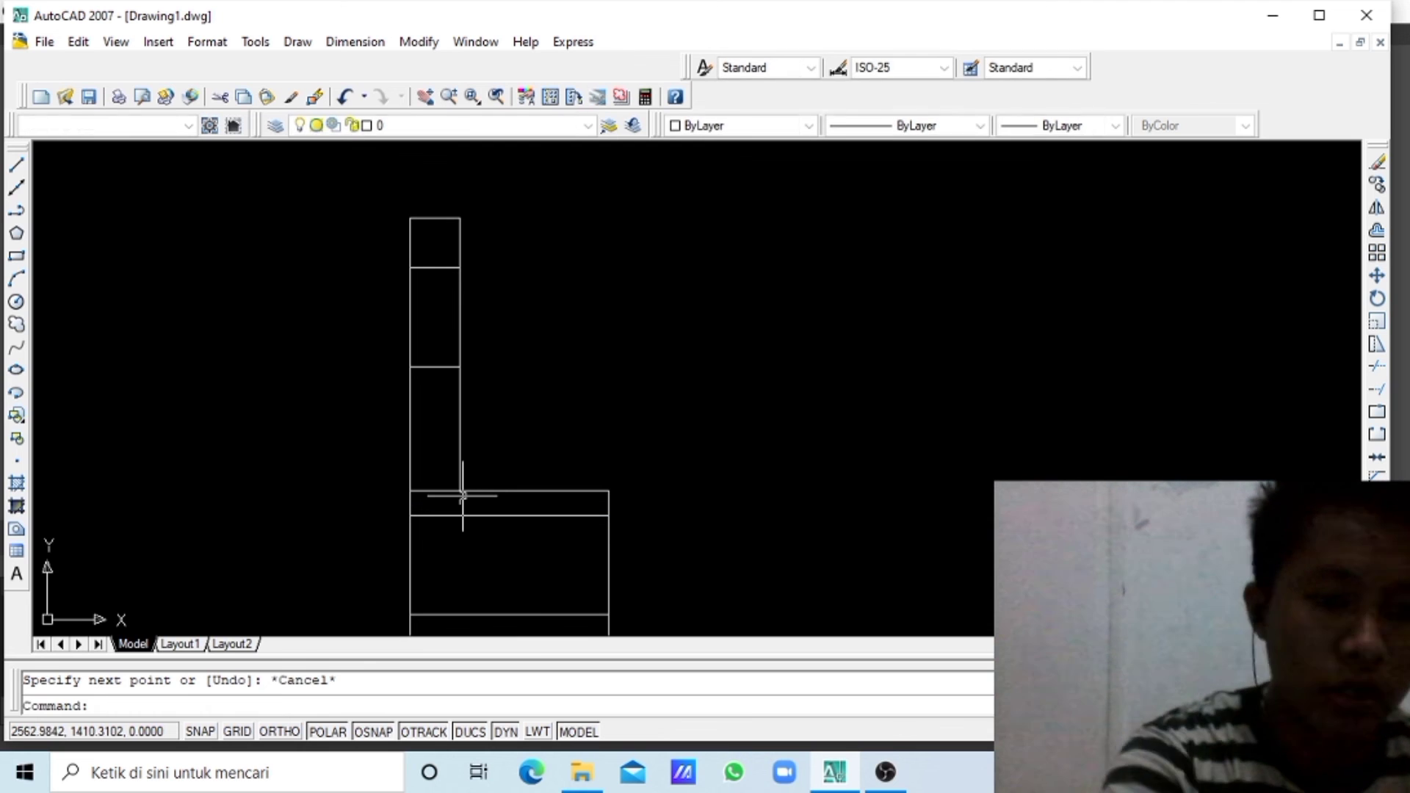
- Trim the overhang below the band and the band's top edge inside the stem
{"action": "left_click", "coordinate": [1378, 369]}
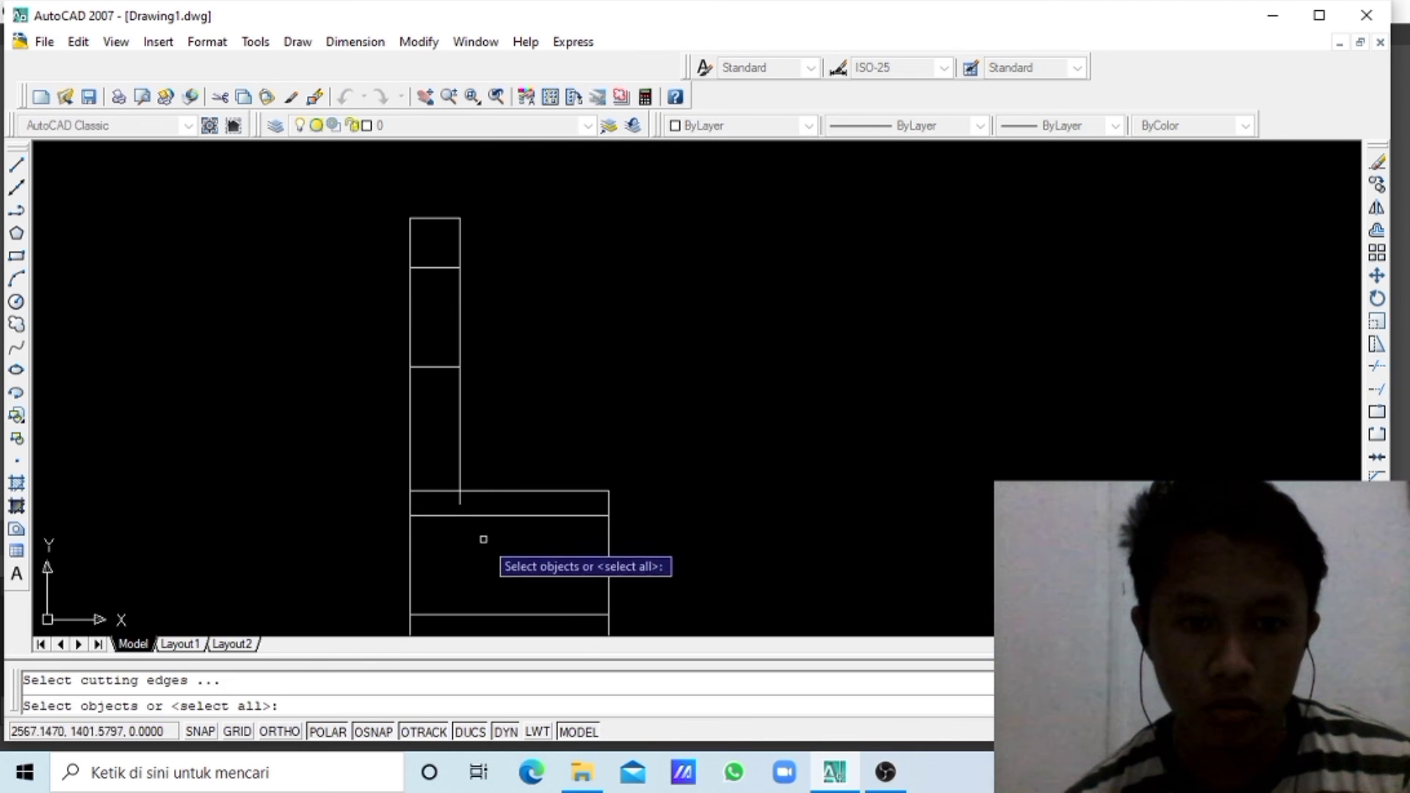
{"action": "key", "text": "Return"}
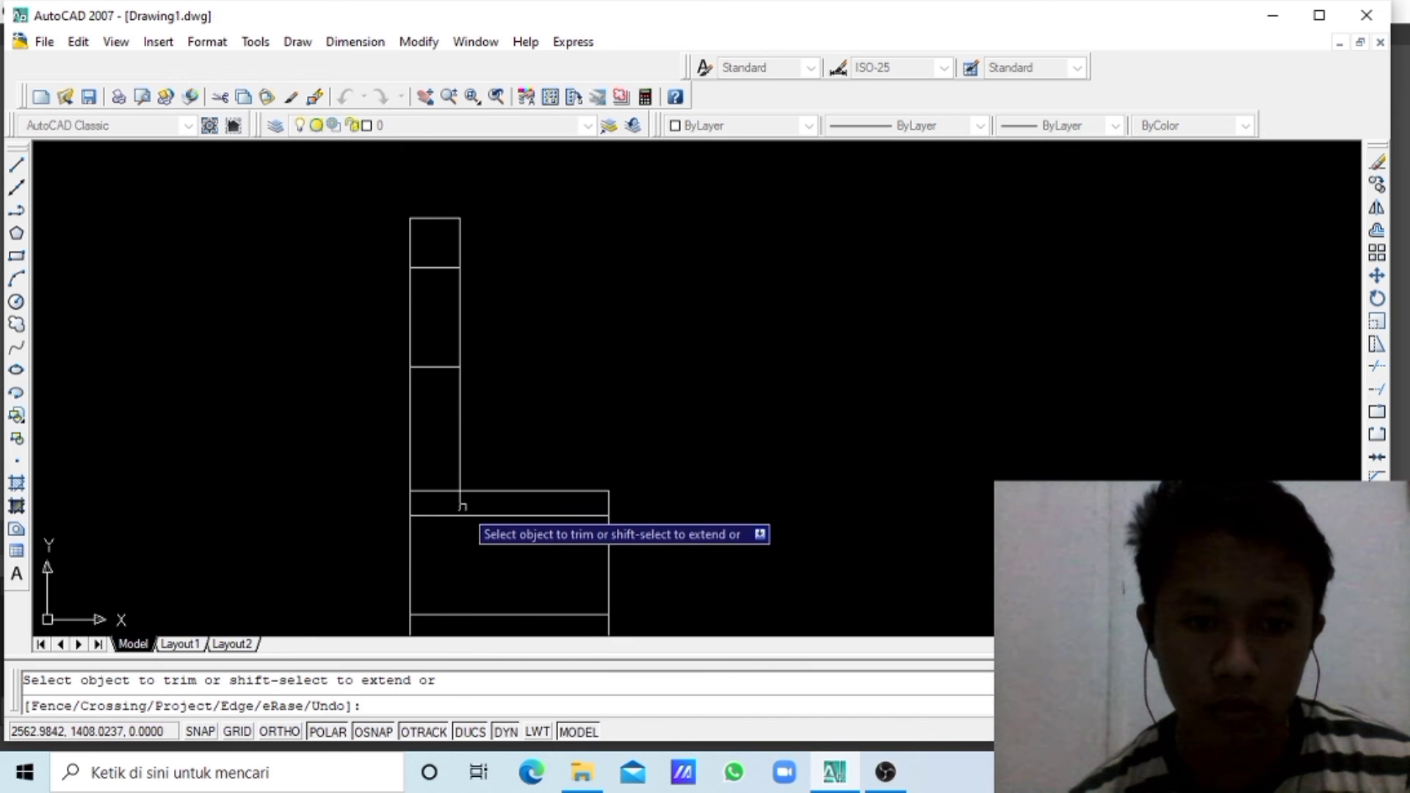
{"action": "left_click", "coordinate": [461, 508]}
{"action": "left_click", "coordinate": [456, 498]}
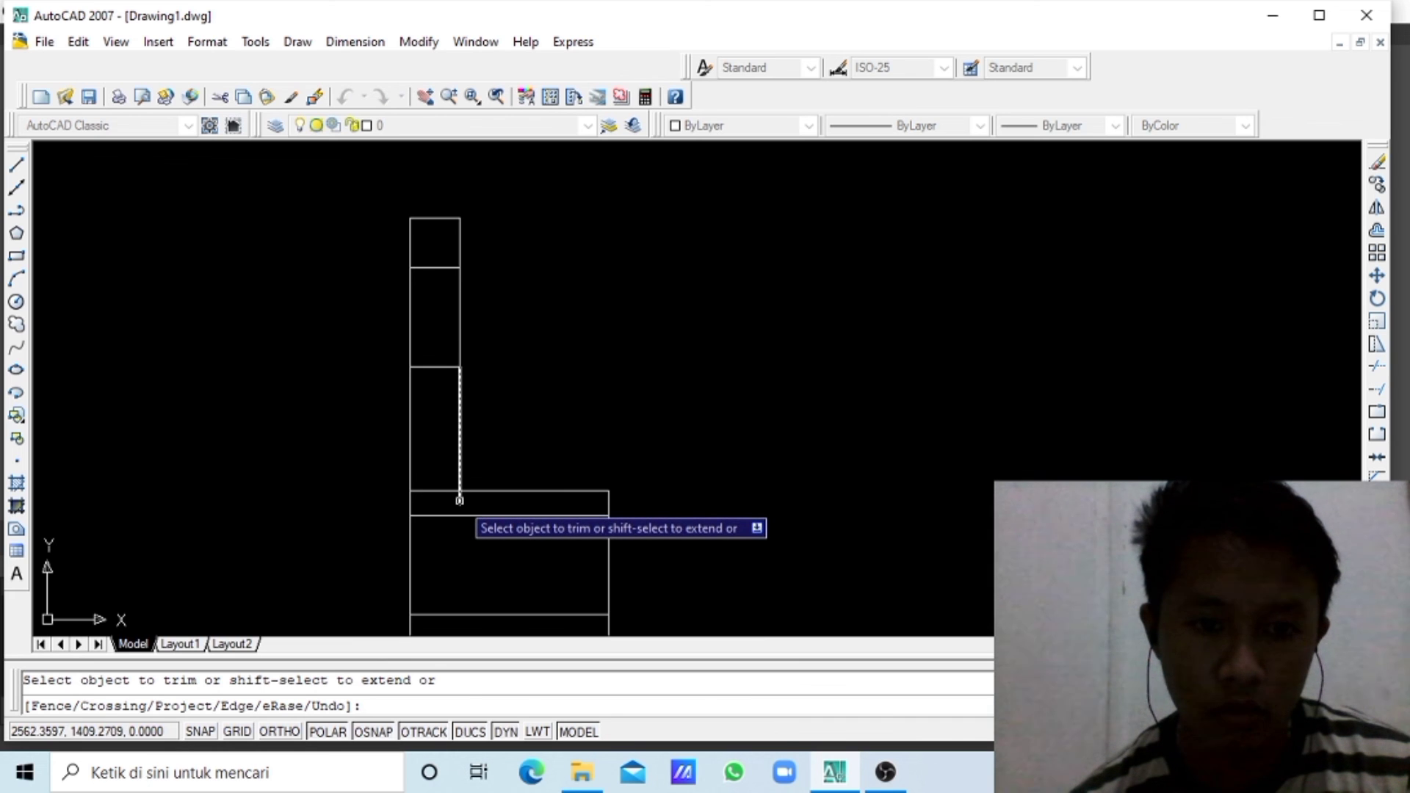
{"action": "left_click", "coordinate": [452, 491]}
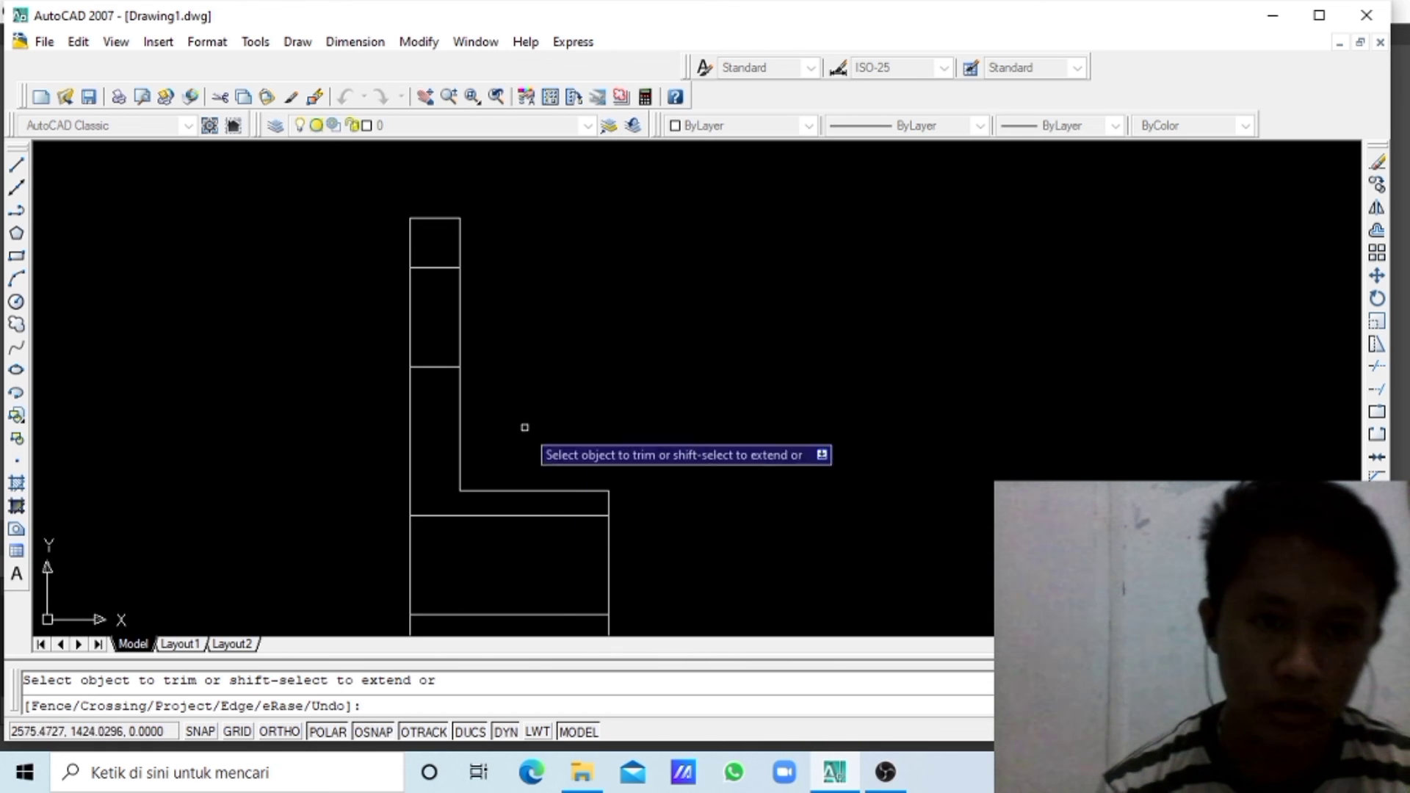
{"action": "left_click", "coordinate": [426, 96]}
{"action": "mouse_move", "coordinate": [539, 503]}
{"action": "left_mouse_down"}
{"action": "mouse_move", "coordinate": [599, 429]}
{"action": "mouse_move", "coordinate": [551, 443]}
{"action": "mouse_move", "coordinate": [408, 427]}
{"action": "left_mouse_up"}
{"action": "scroll", "coordinate": [579, 447], "scroll_direction": "down", "scroll_amount": 4}
{"action": "scroll", "coordinate": [579, 446], "scroll_direction": "up", "scroll_amount": 3}
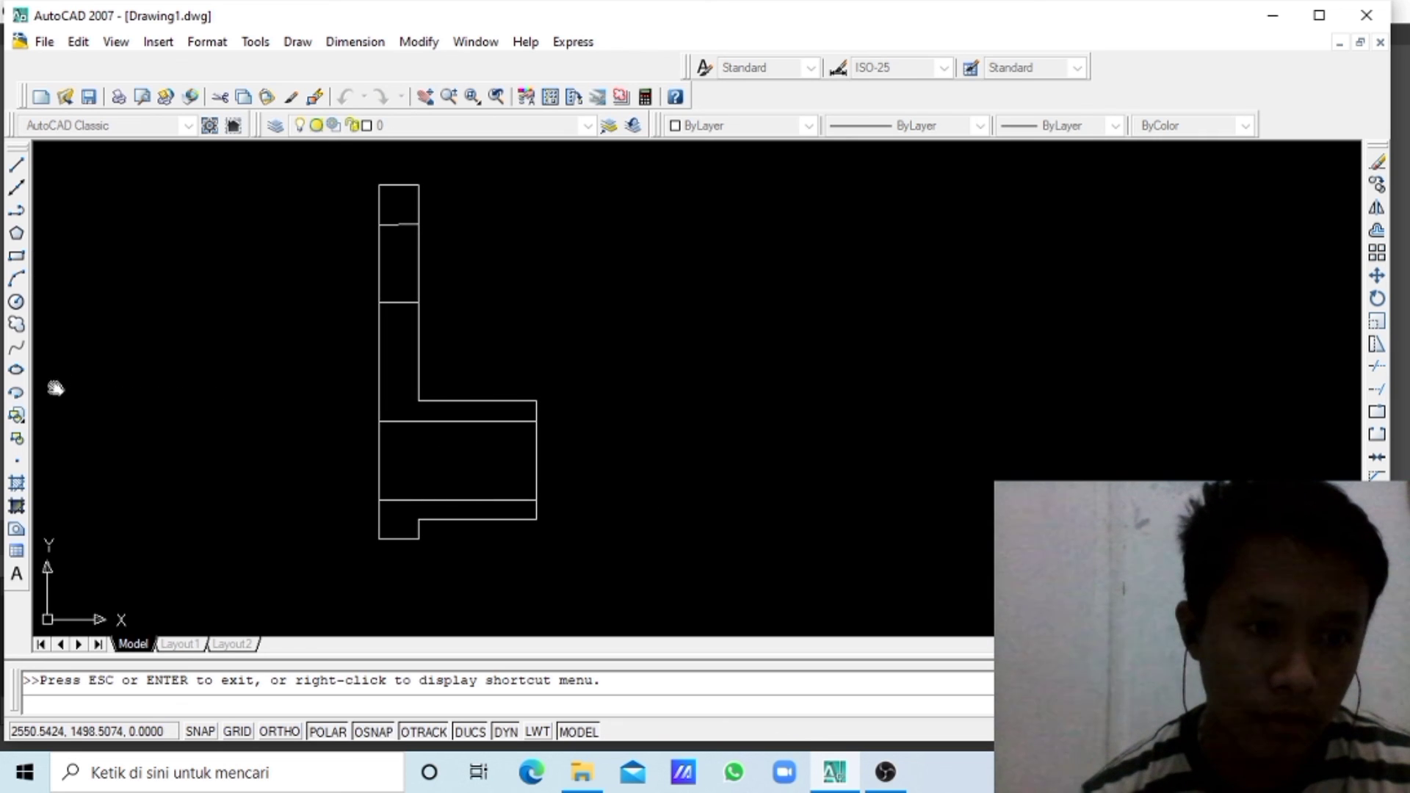
- Start Hatch and show the ANSI patterns (ANSI31–ANSI38) in the Hatch Pattern Palette
{"action": "left_click", "coordinate": [15, 485]}
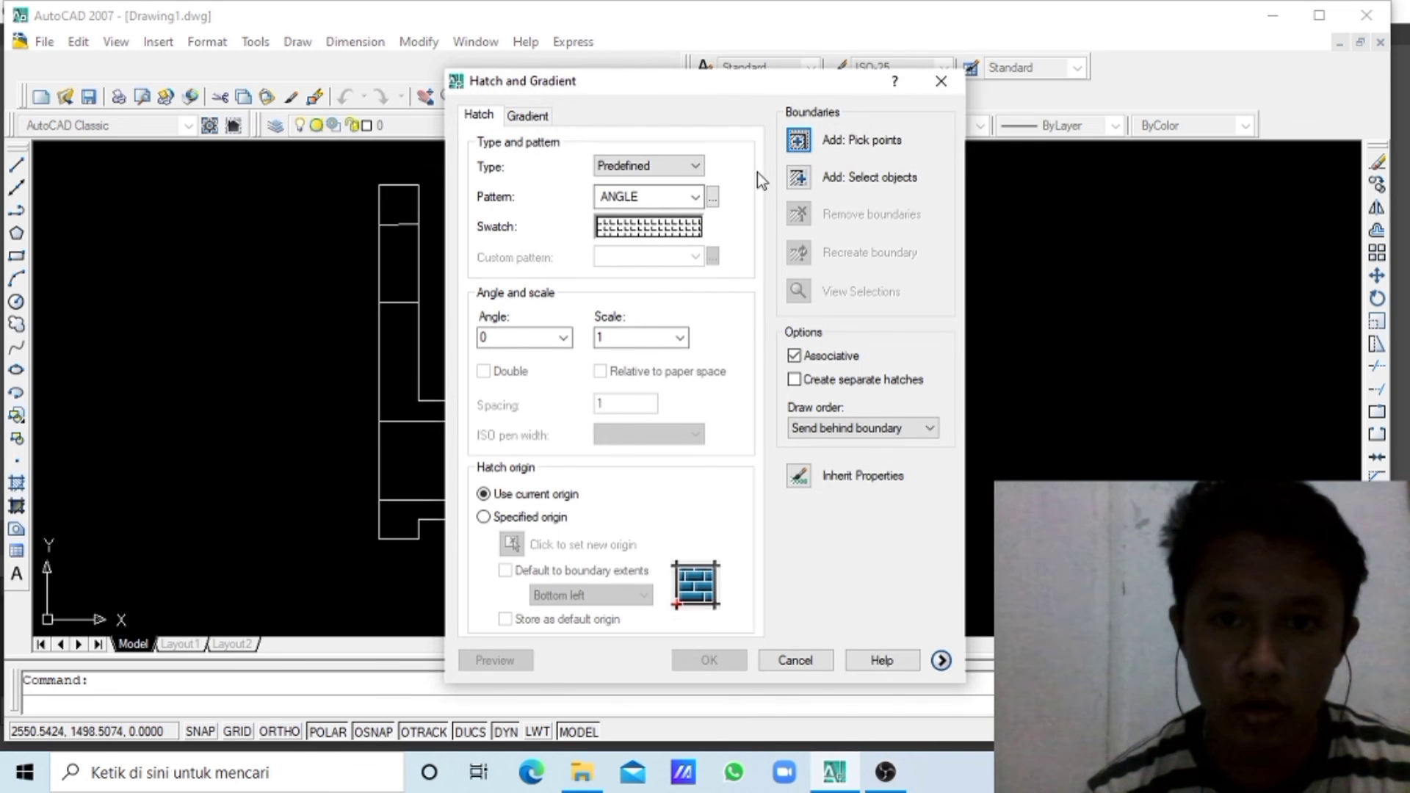
{"action": "left_click", "coordinate": [679, 225]}
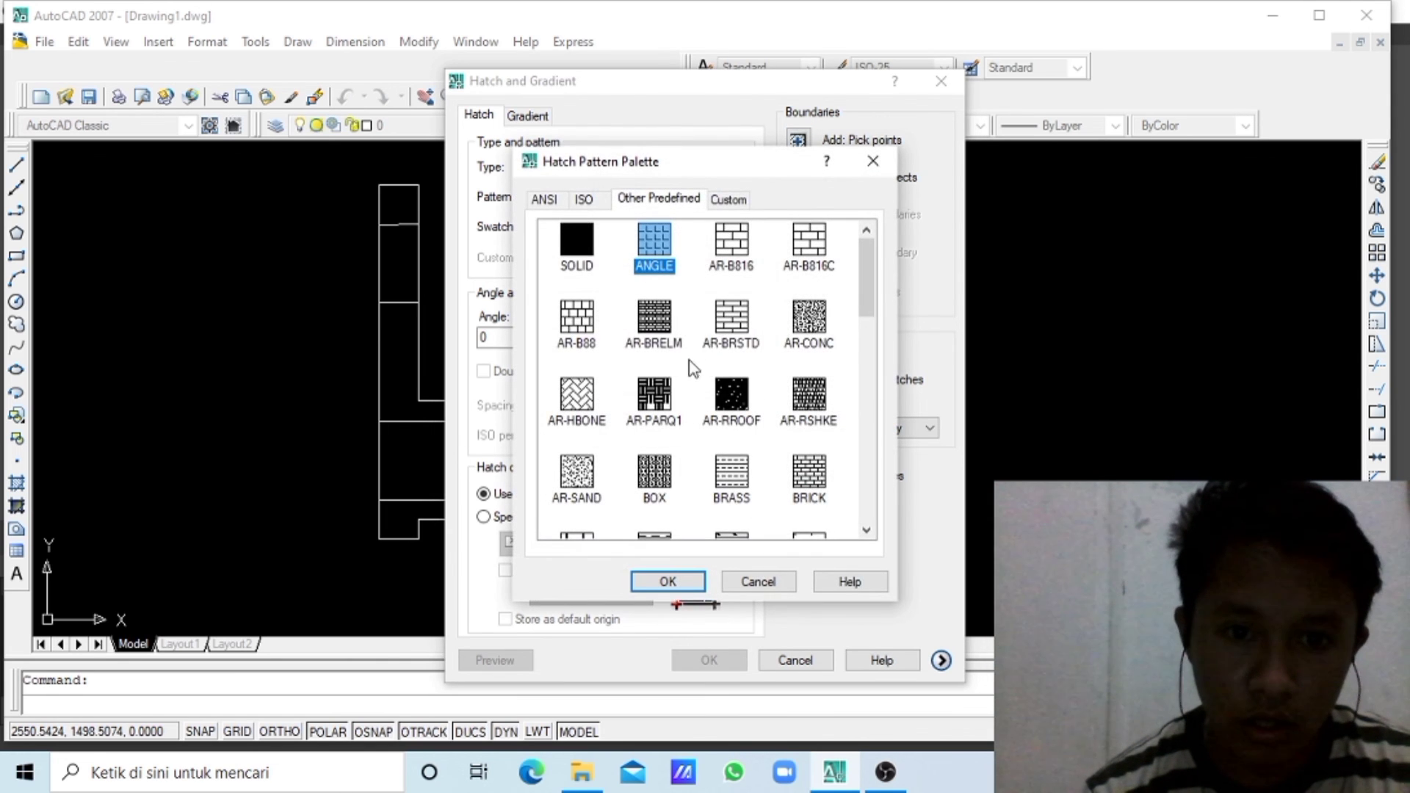
{"action": "scroll", "coordinate": [668, 366], "scroll_direction": "down", "scroll_amount": 2}
{"action": "left_click", "coordinate": [547, 200]}
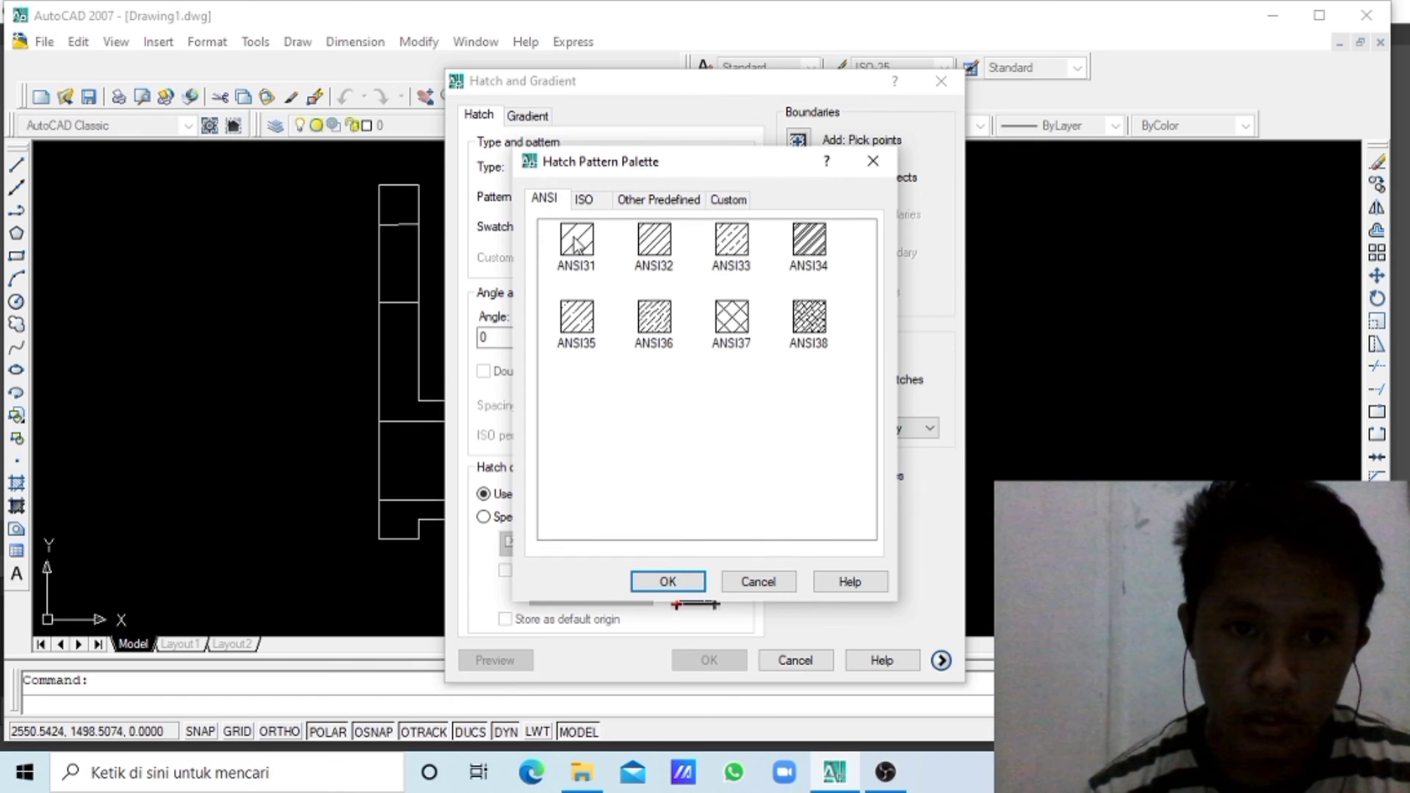
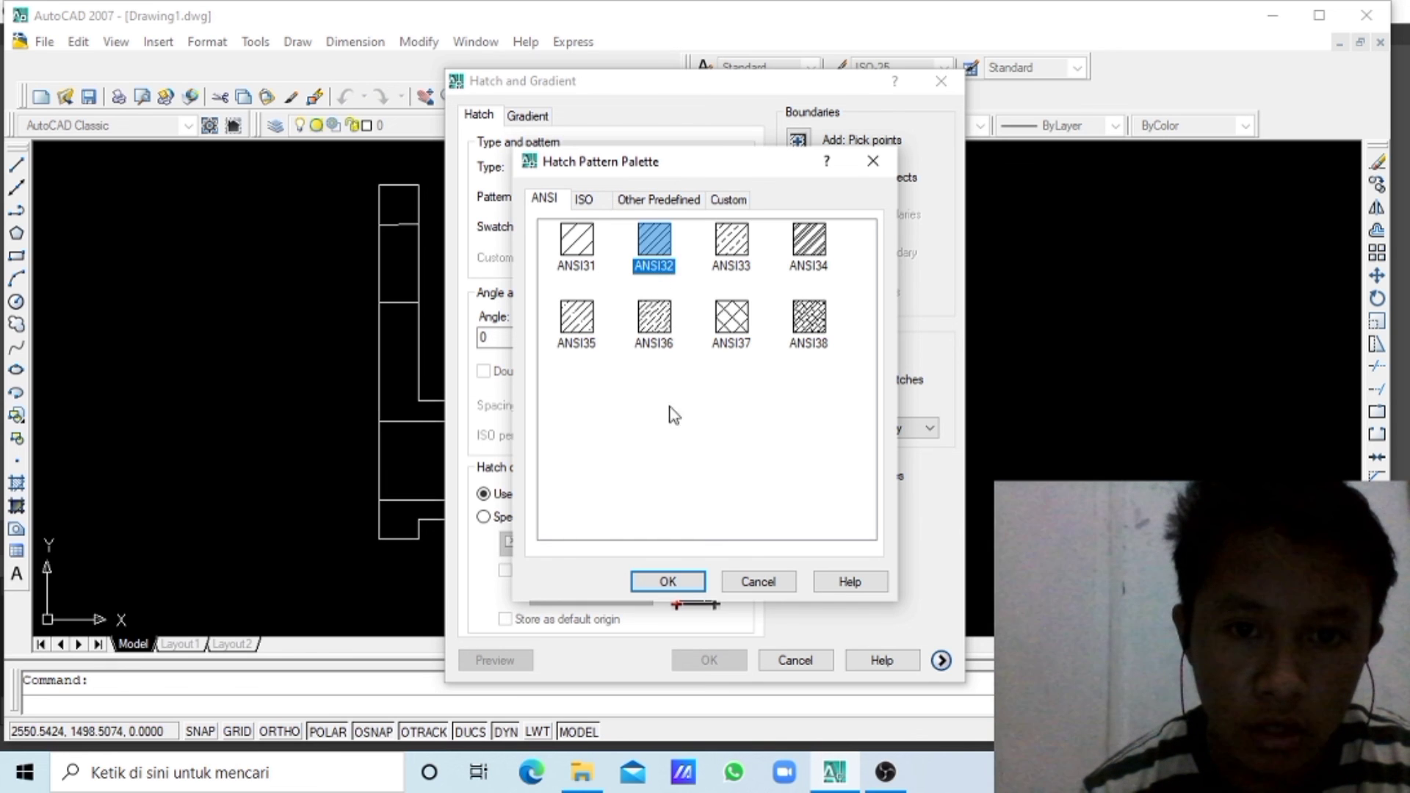
- Confirm ANSI32, then cancel the hatch settings and a stray selection window without hatching anything
{"action": "left_click", "coordinate": [667, 581]}
{"action": "type", "text": "0.5"}
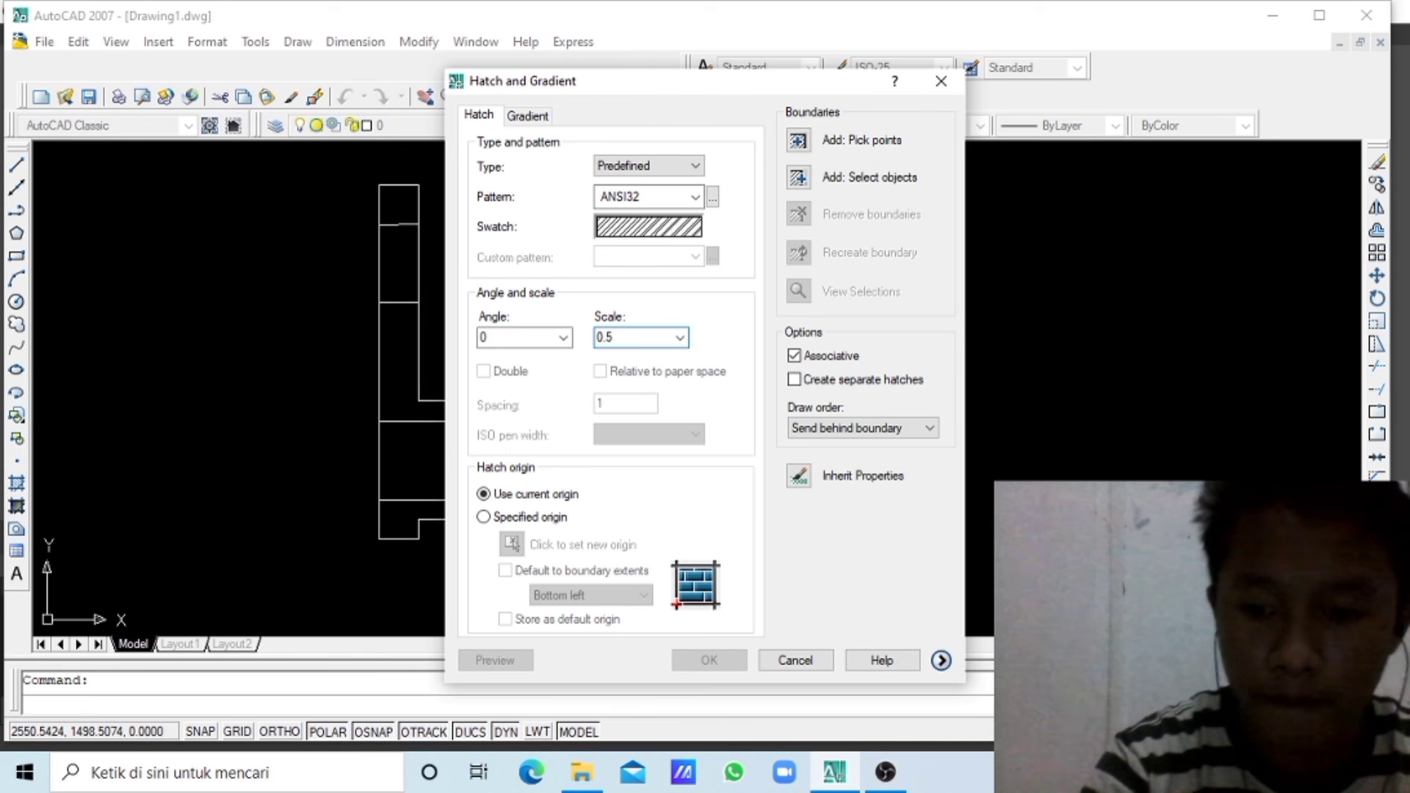
{"action": "key", "text": "Escape"}
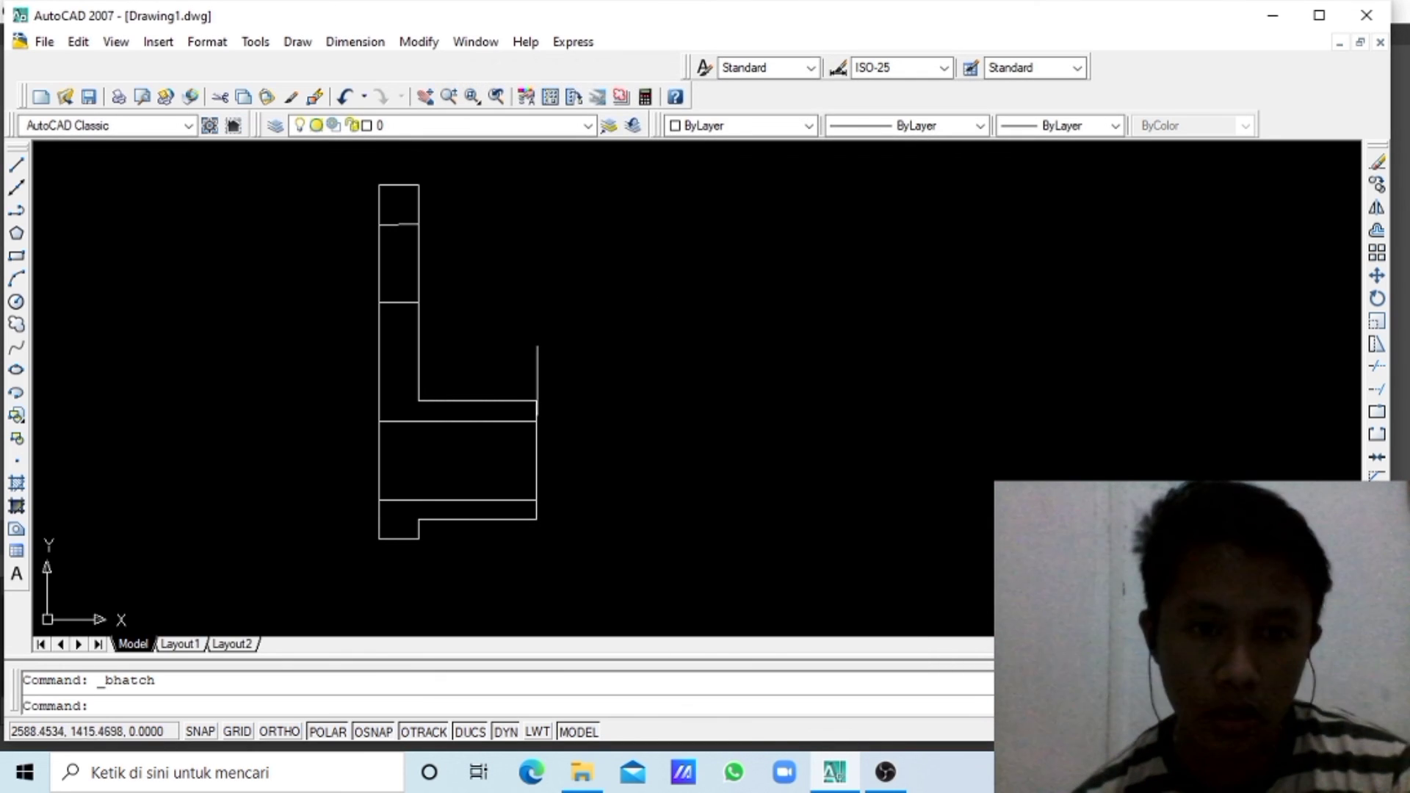
{"action": "left_click", "coordinate": [402, 385]}
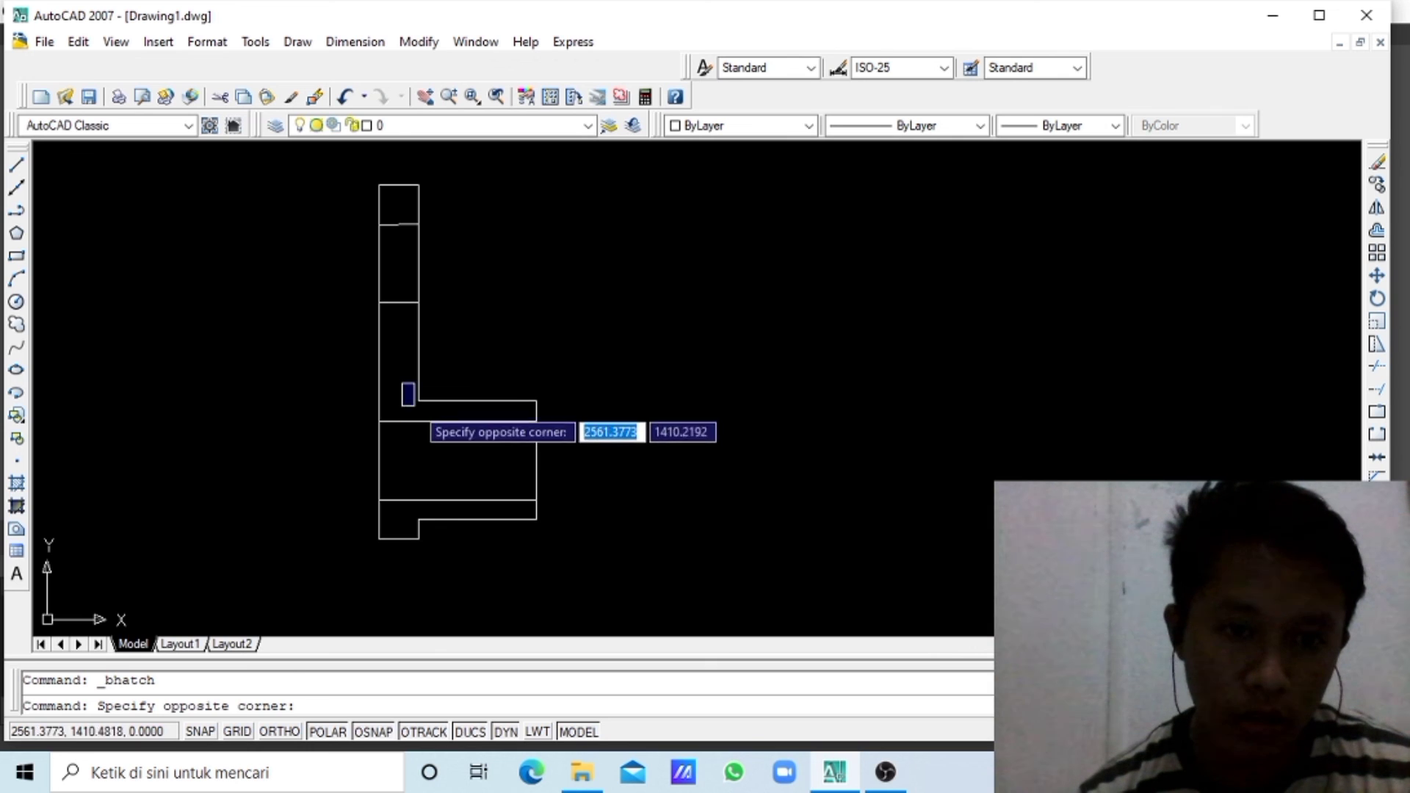
{"action": "left_click", "coordinate": [412, 393]}
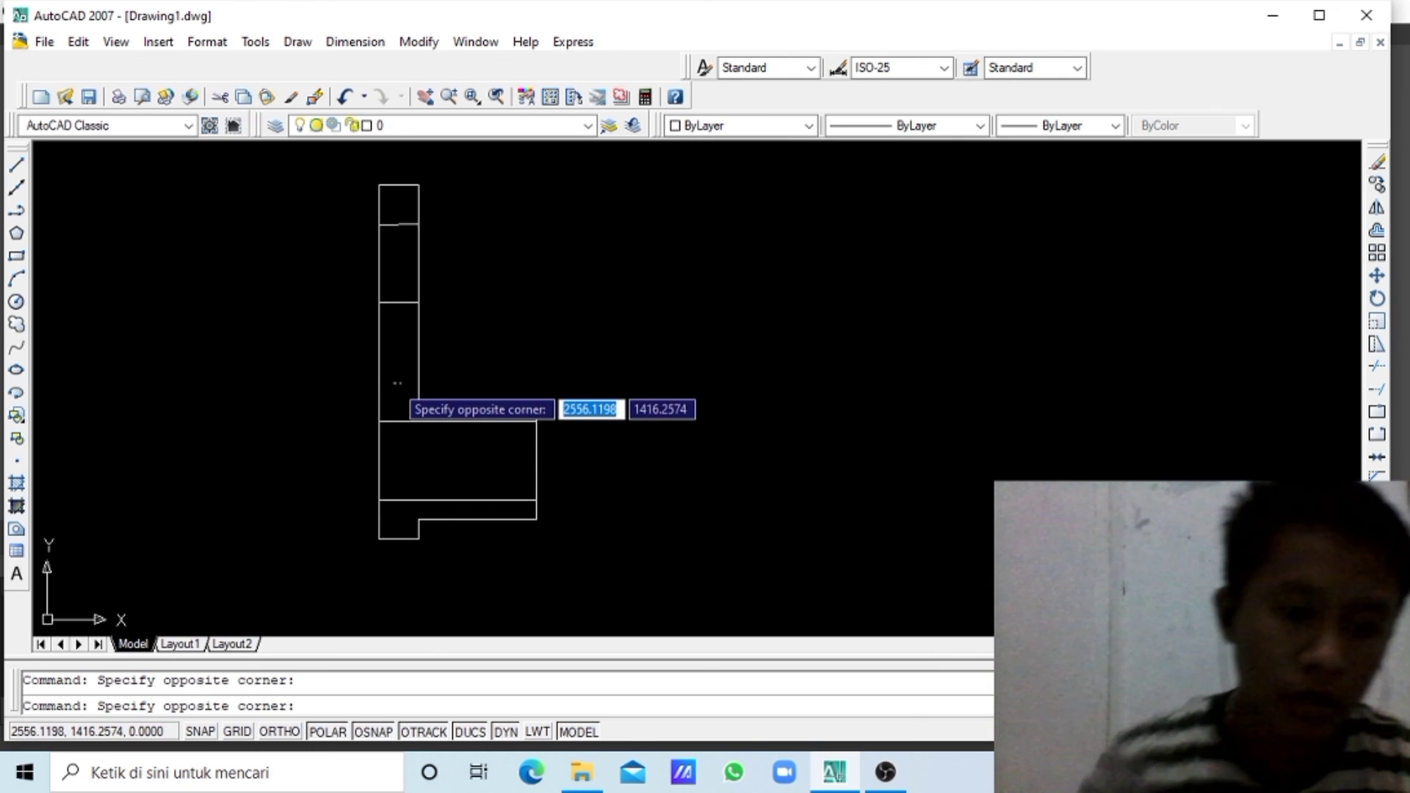
{"action": "key", "text": "Escape"}
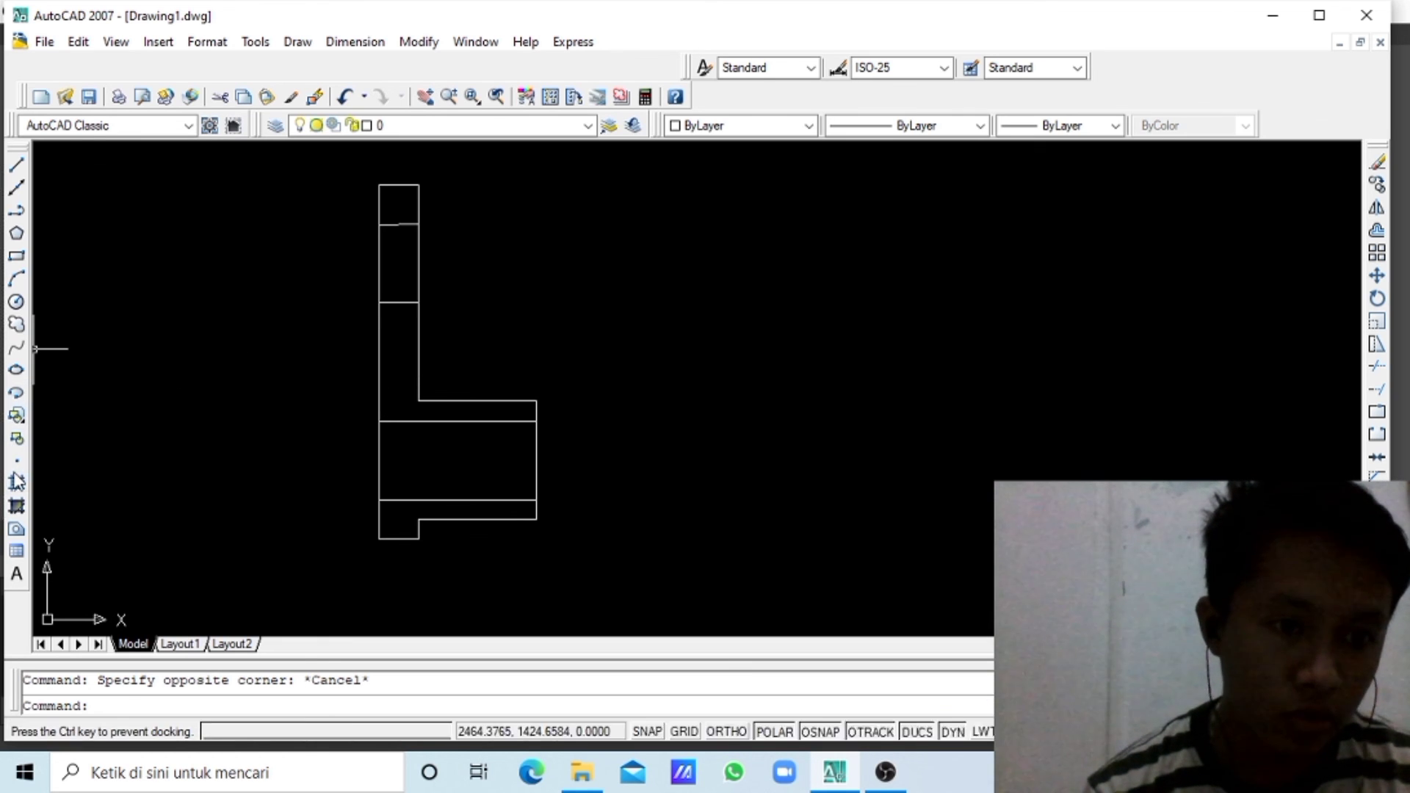
- In the Hatch dialog, choose pattern ANSI32 at scale 0.5
{"action": "left_click", "coordinate": [19, 483]}
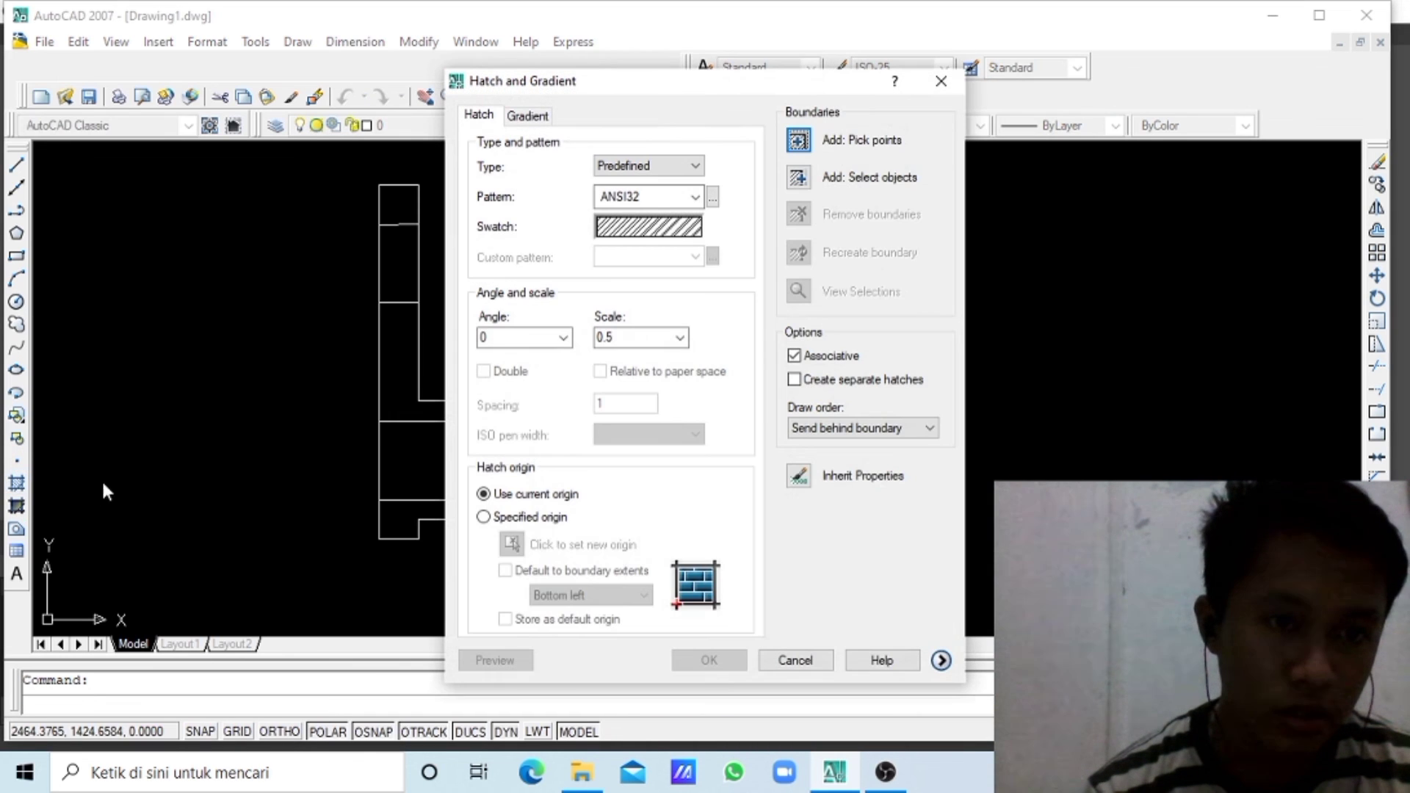
{"action": "left_click", "coordinate": [646, 199]}
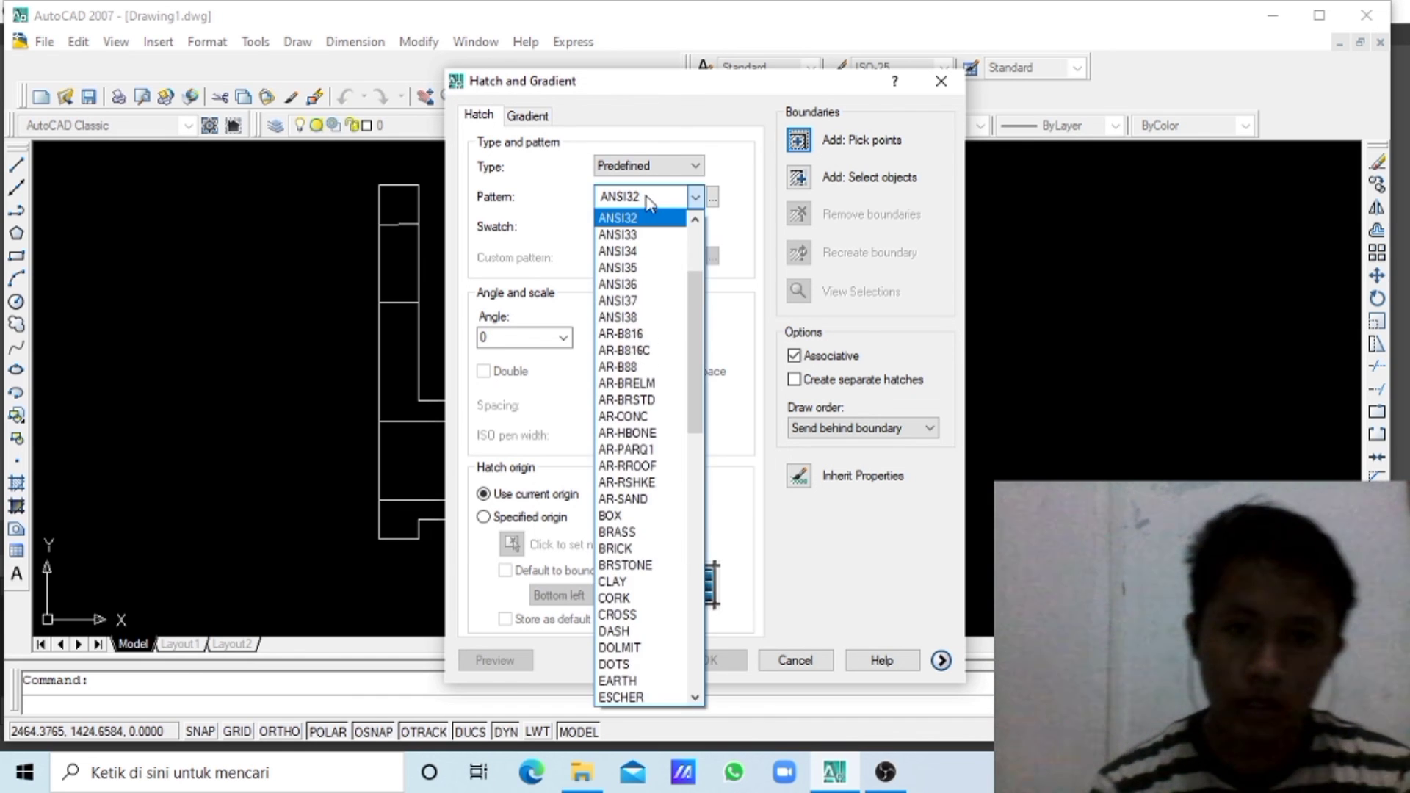
{"action": "left_click", "coordinate": [649, 202]}
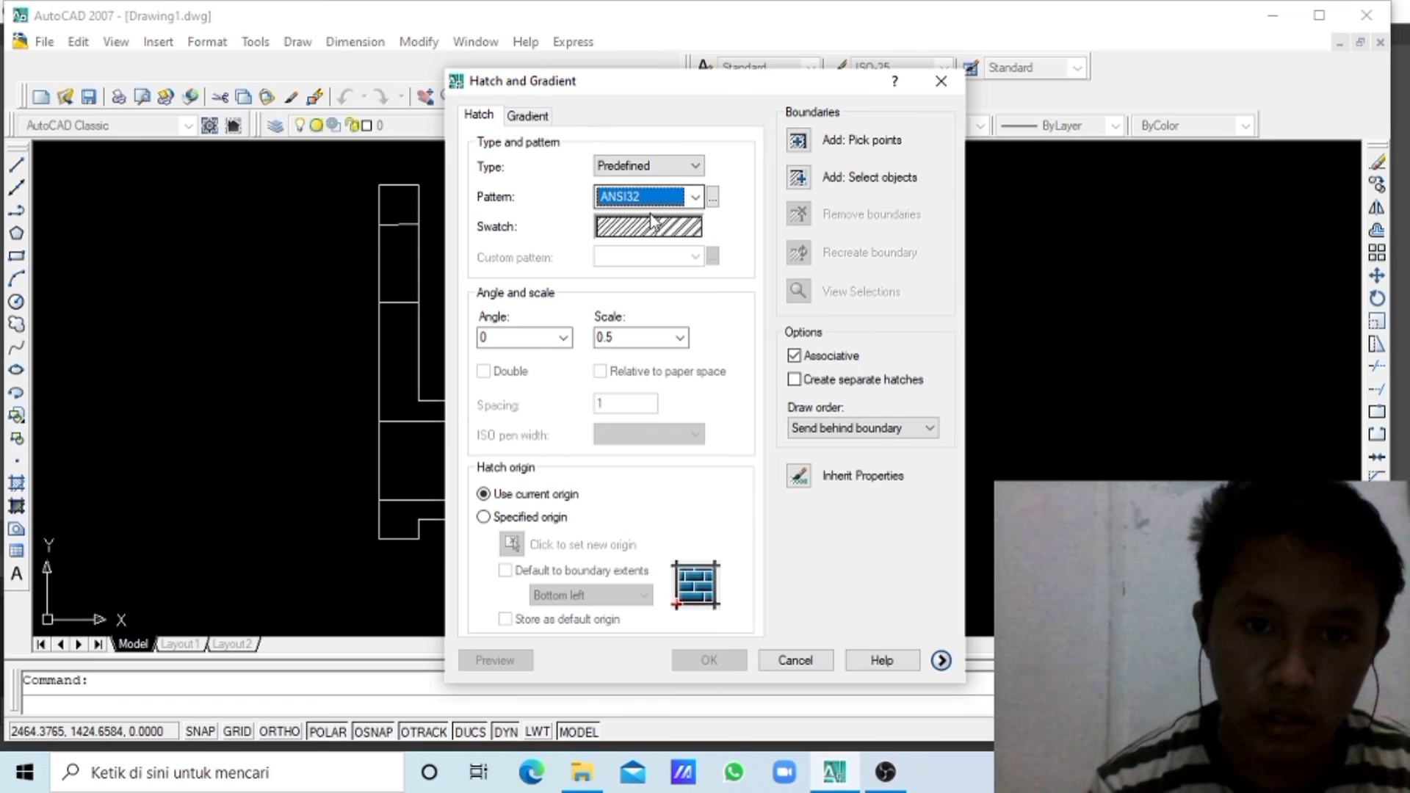
{"action": "left_click", "coordinate": [651, 224]}
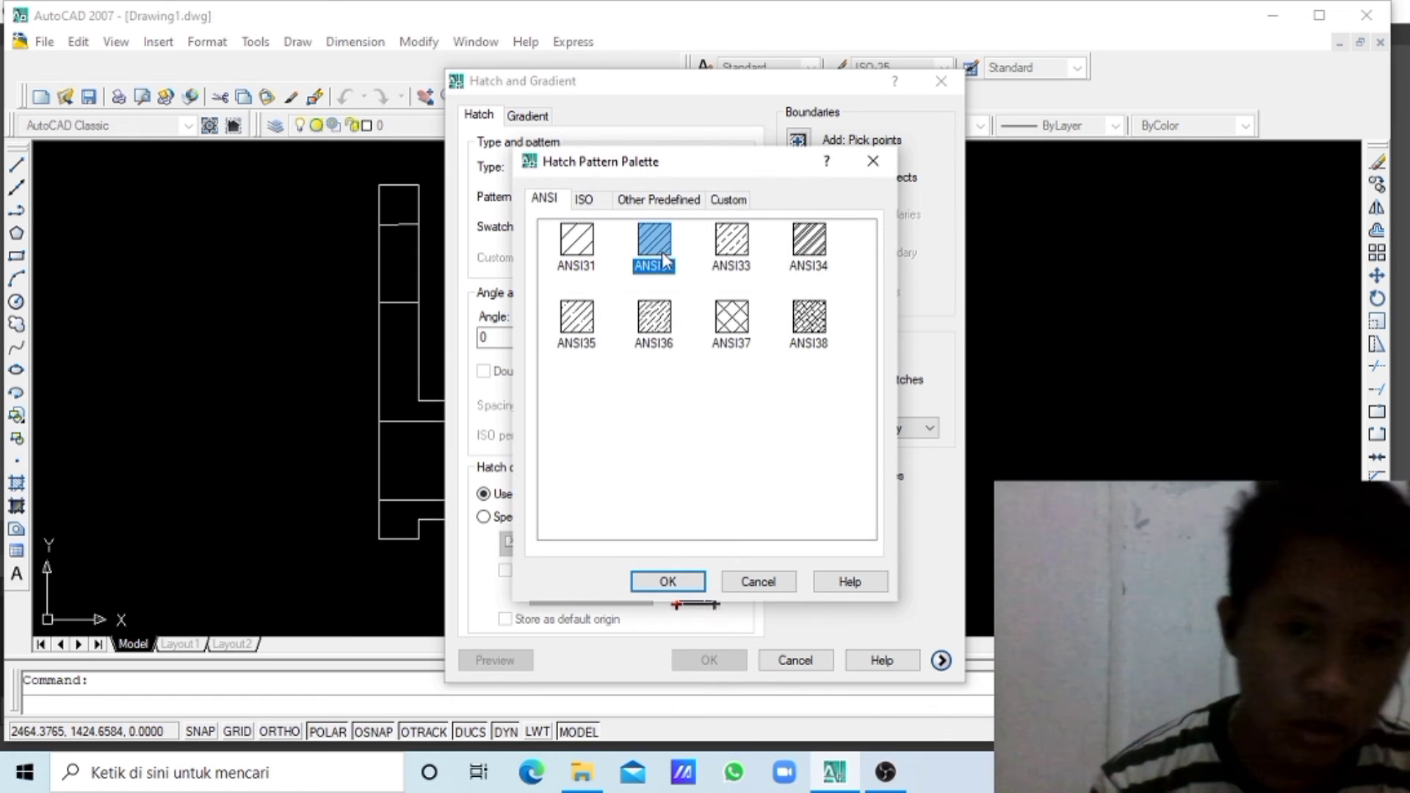
{"action": "left_click", "coordinate": [668, 582]}
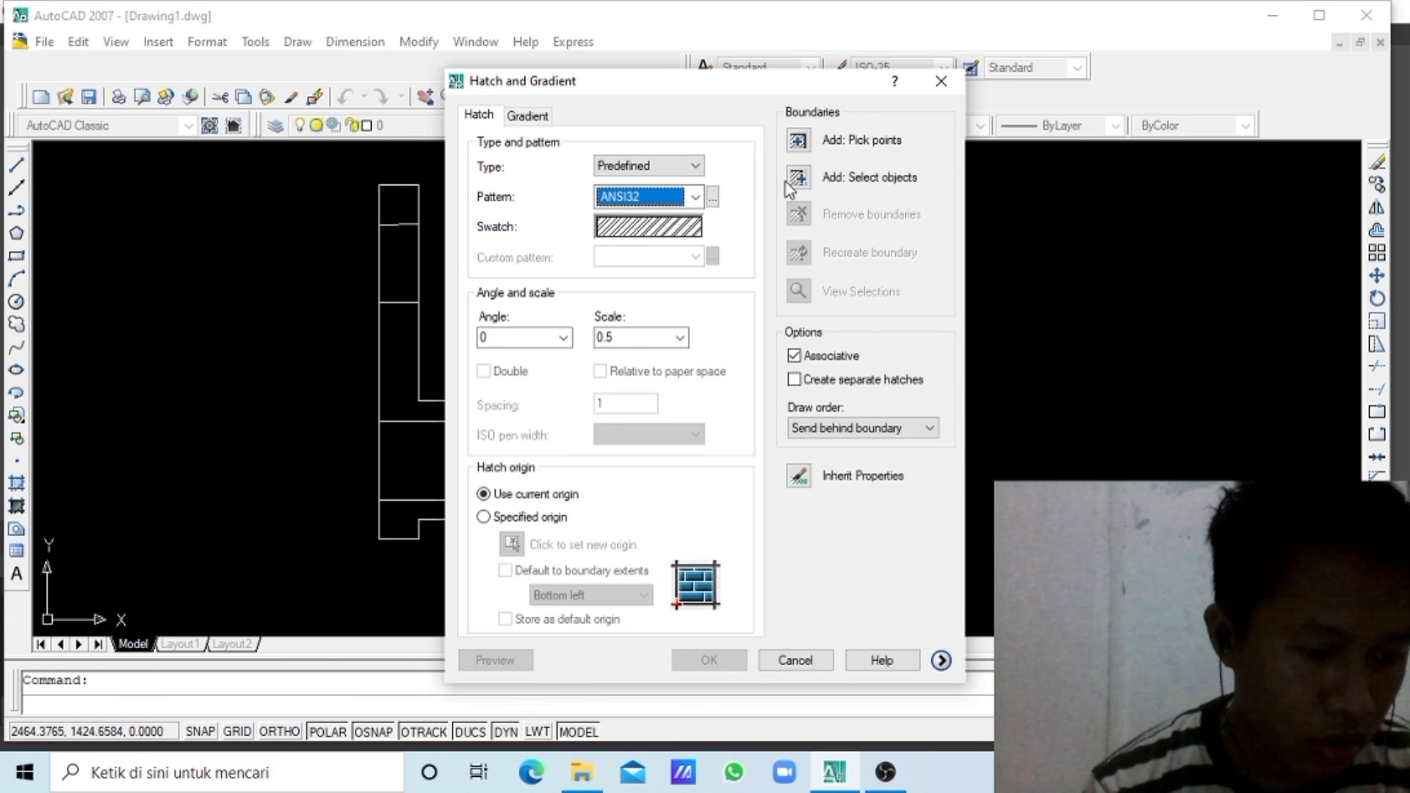
- Pick the top rectangle and L-shaped region as boundaries and apply the hatch
{"action": "left_click", "coordinate": [797, 142]}
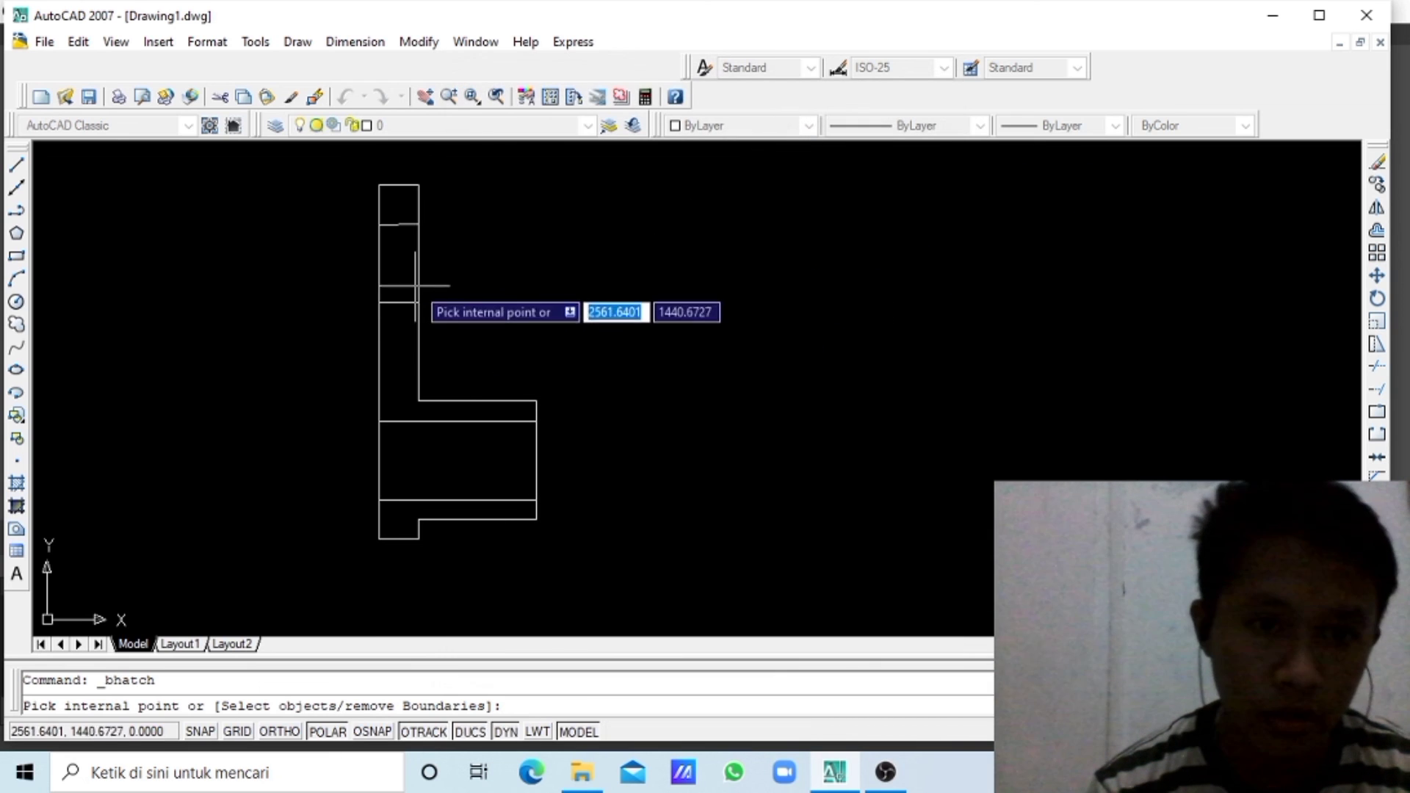
{"action": "left_click", "coordinate": [402, 254]}
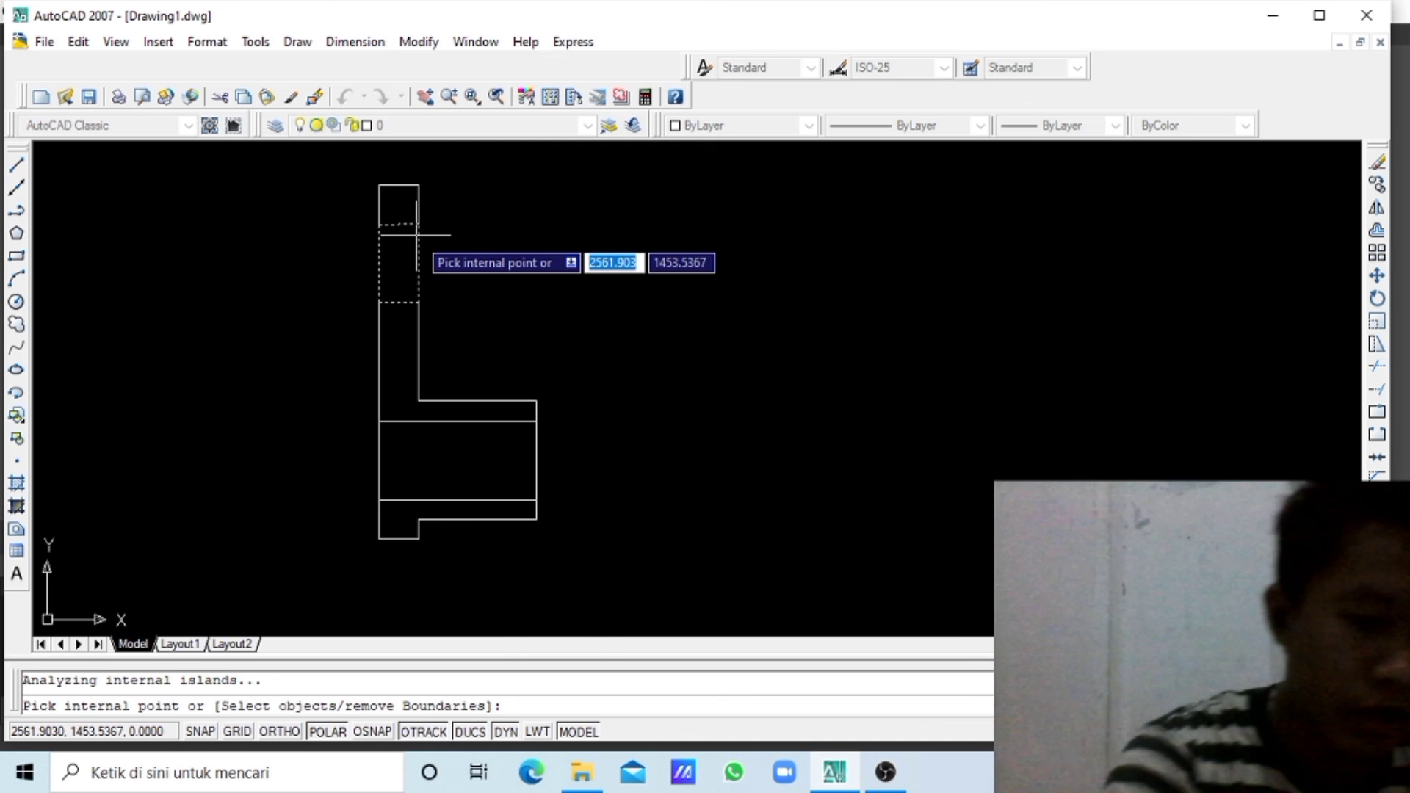
{"action": "key", "text": "Escape"}
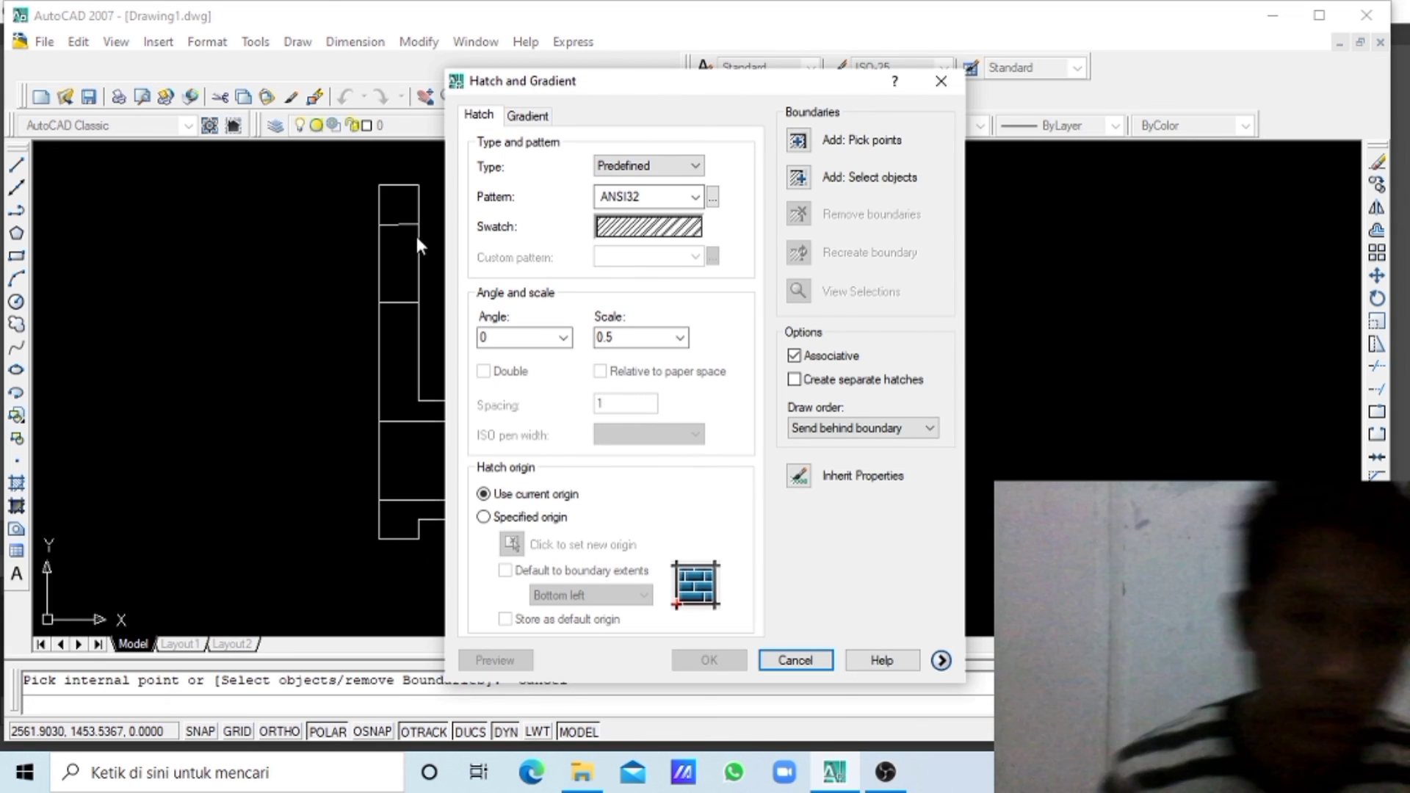
{"action": "left_click", "coordinate": [797, 141]}
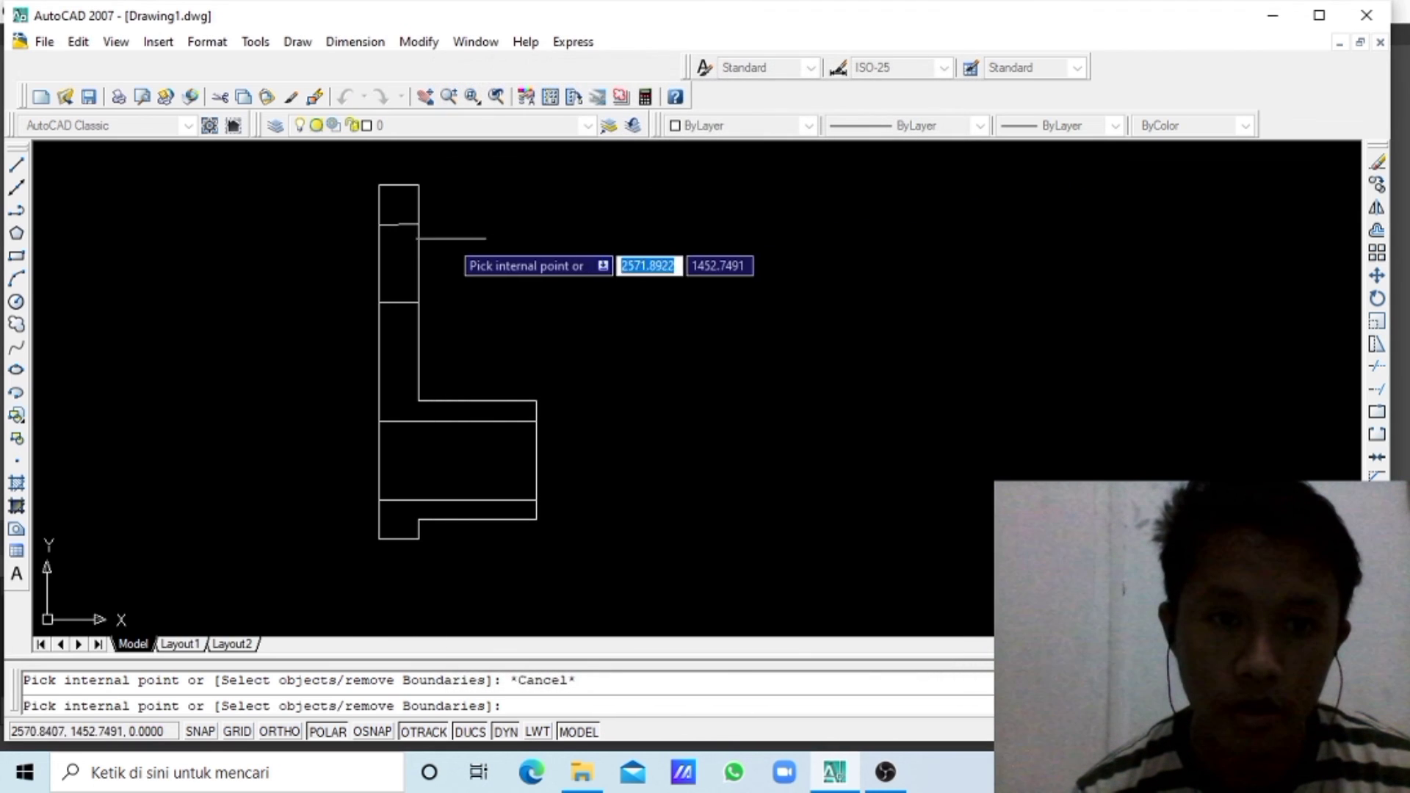
{"action": "left_click", "coordinate": [408, 202]}
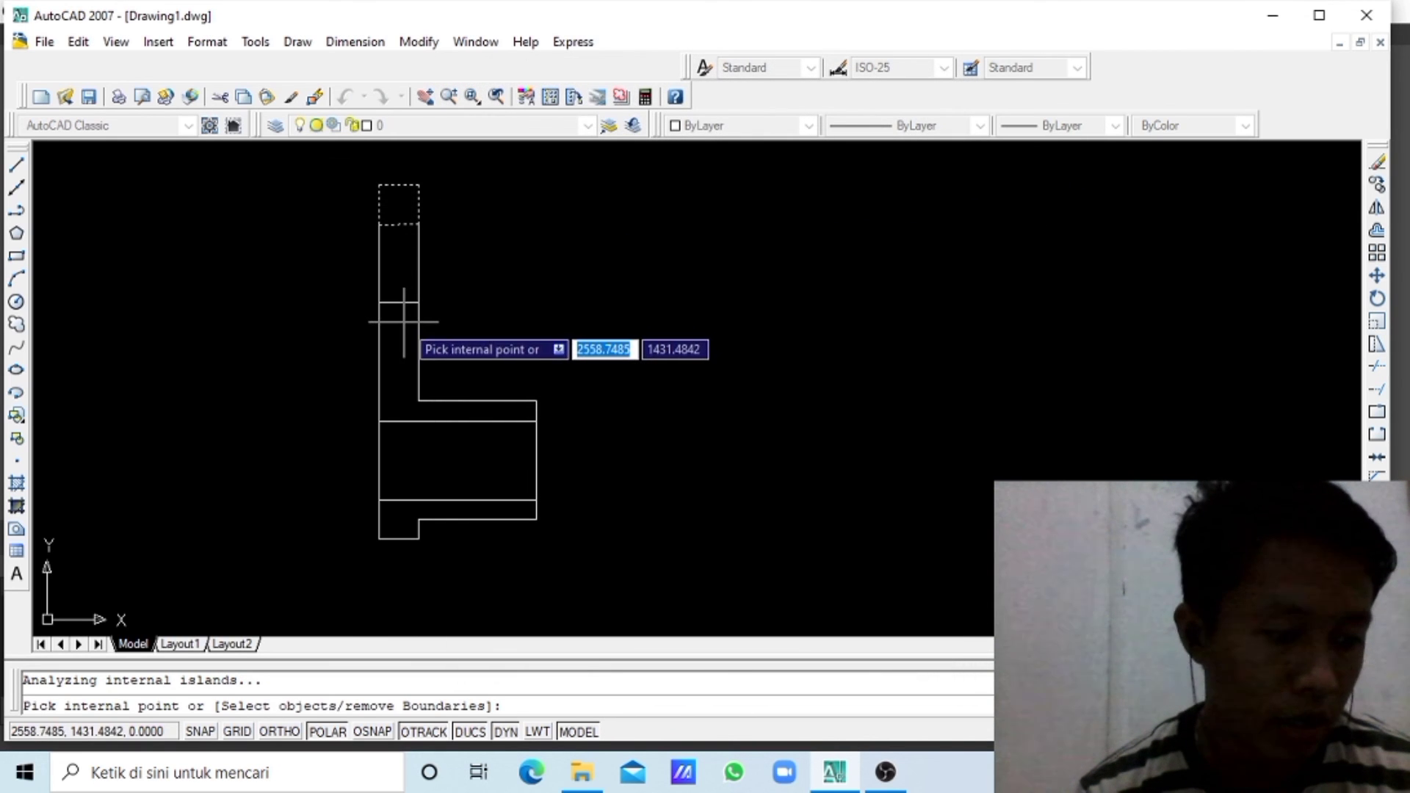
{"action": "left_click", "coordinate": [388, 360]}
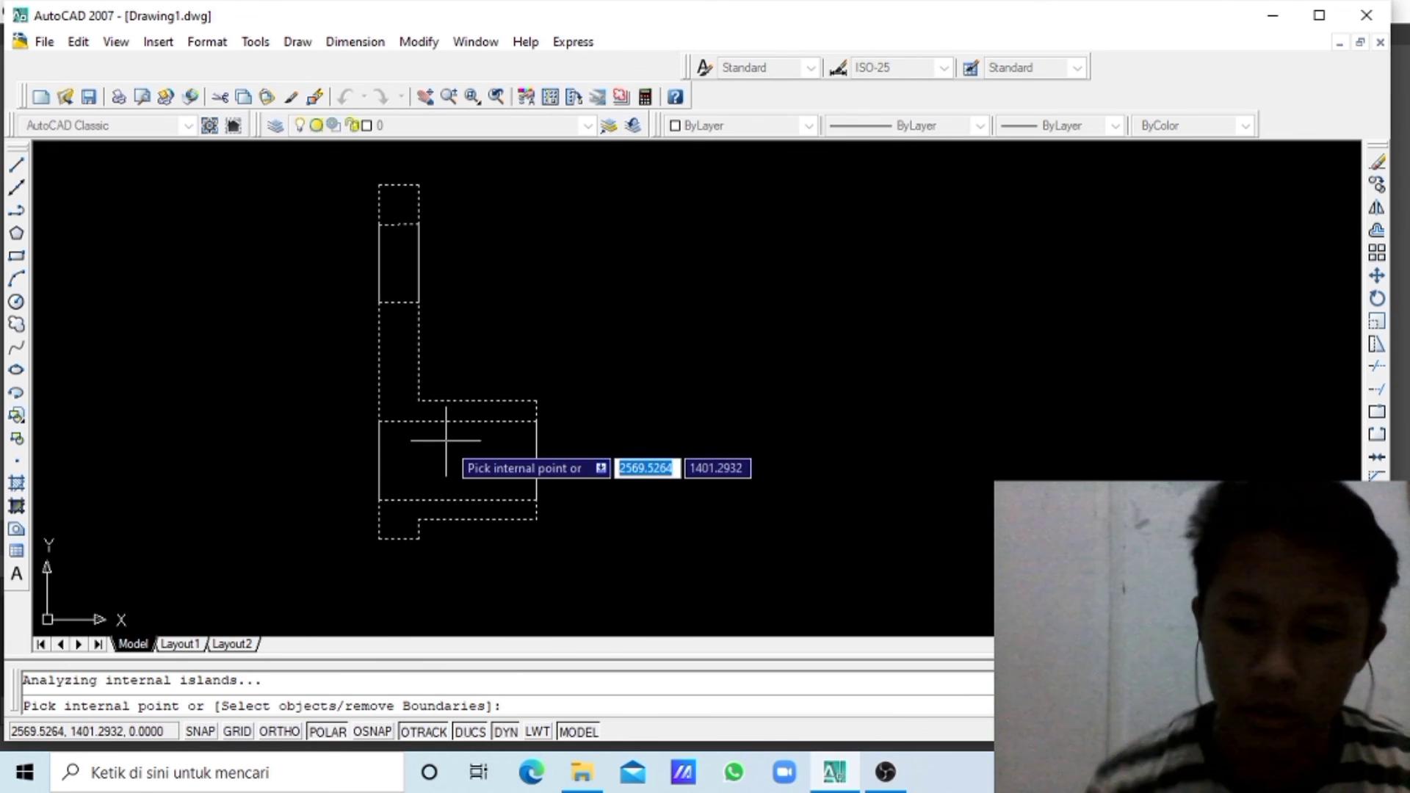
{"action": "key", "text": "Return"}
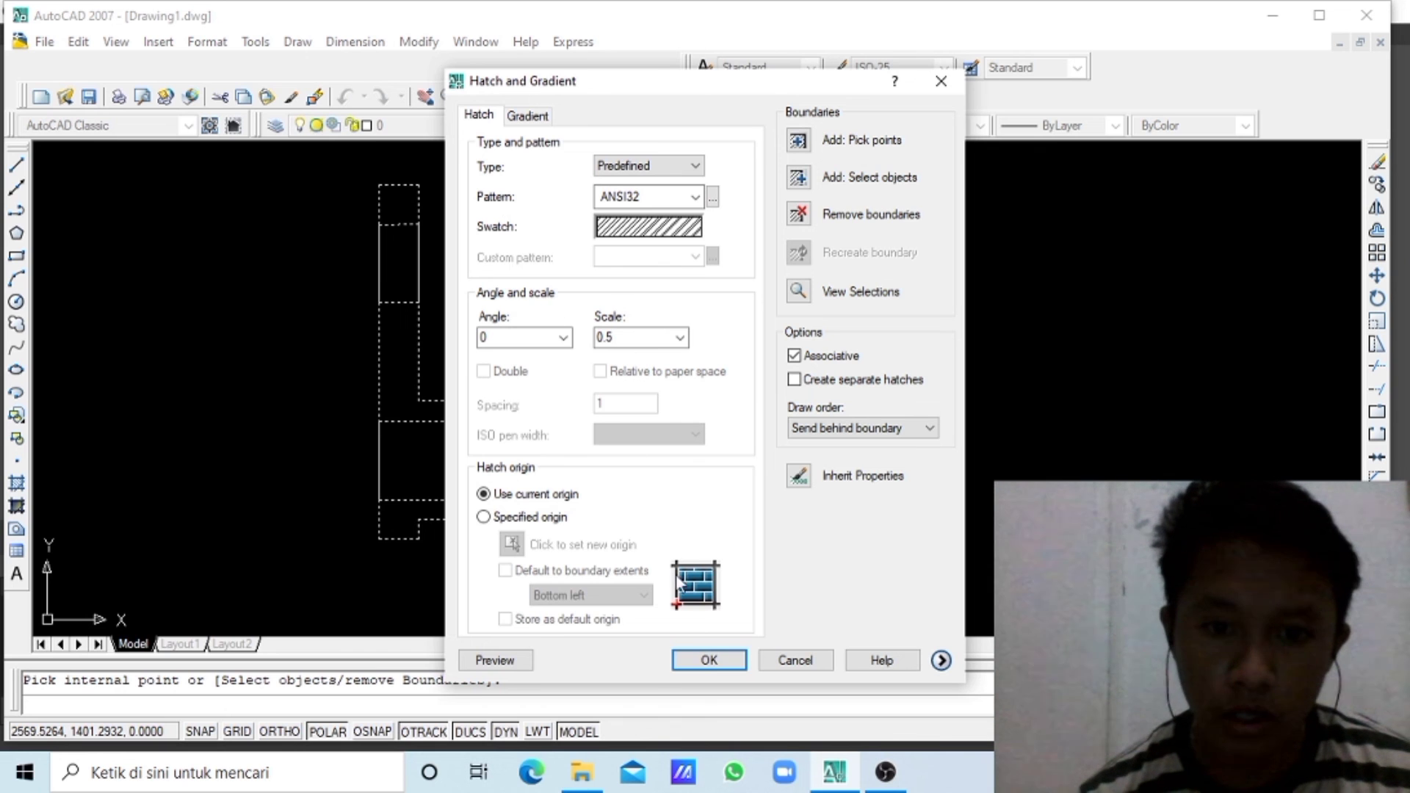
{"action": "left_click", "coordinate": [705, 660]}
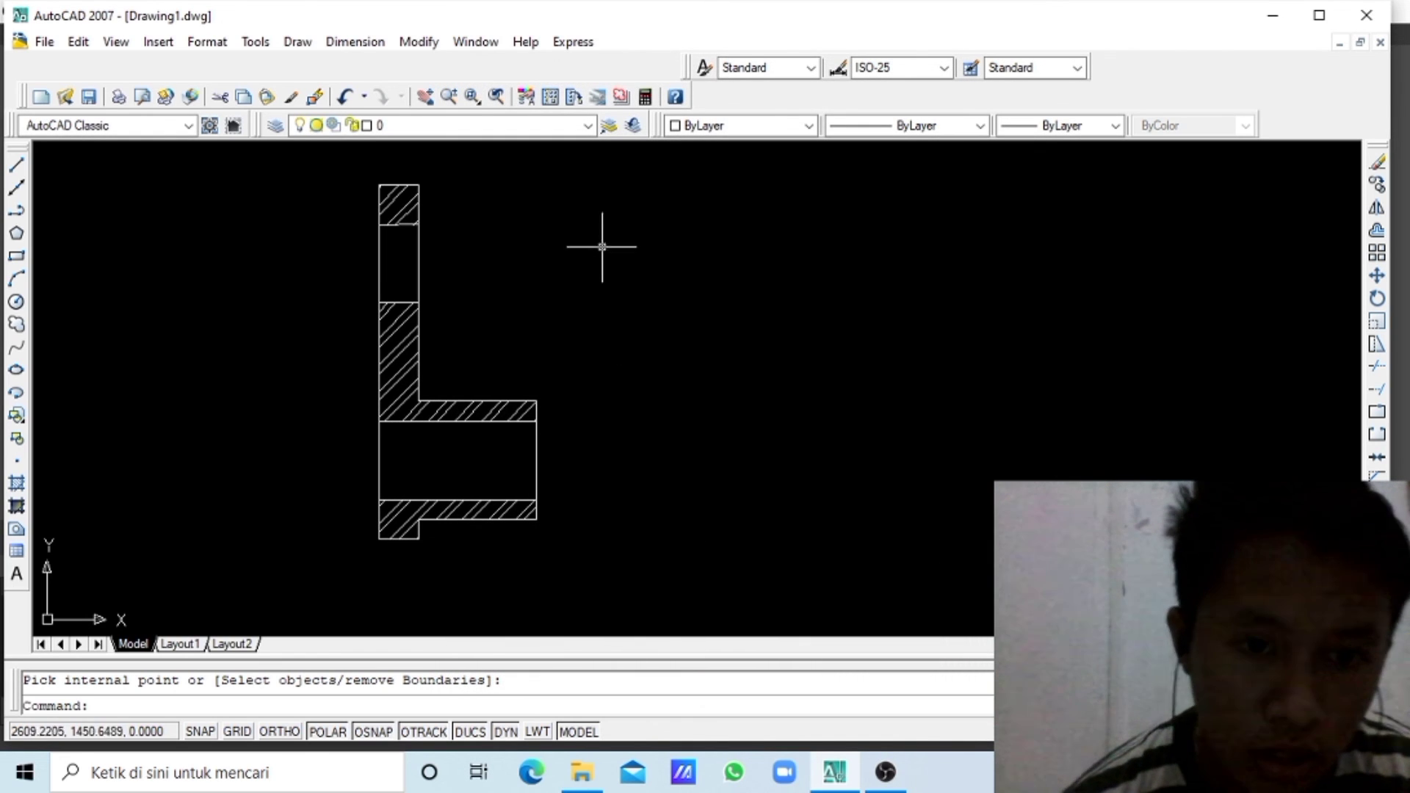
- Add a linear 10 width dimension above the part's top edge
{"action": "left_click", "coordinate": [366, 42]}
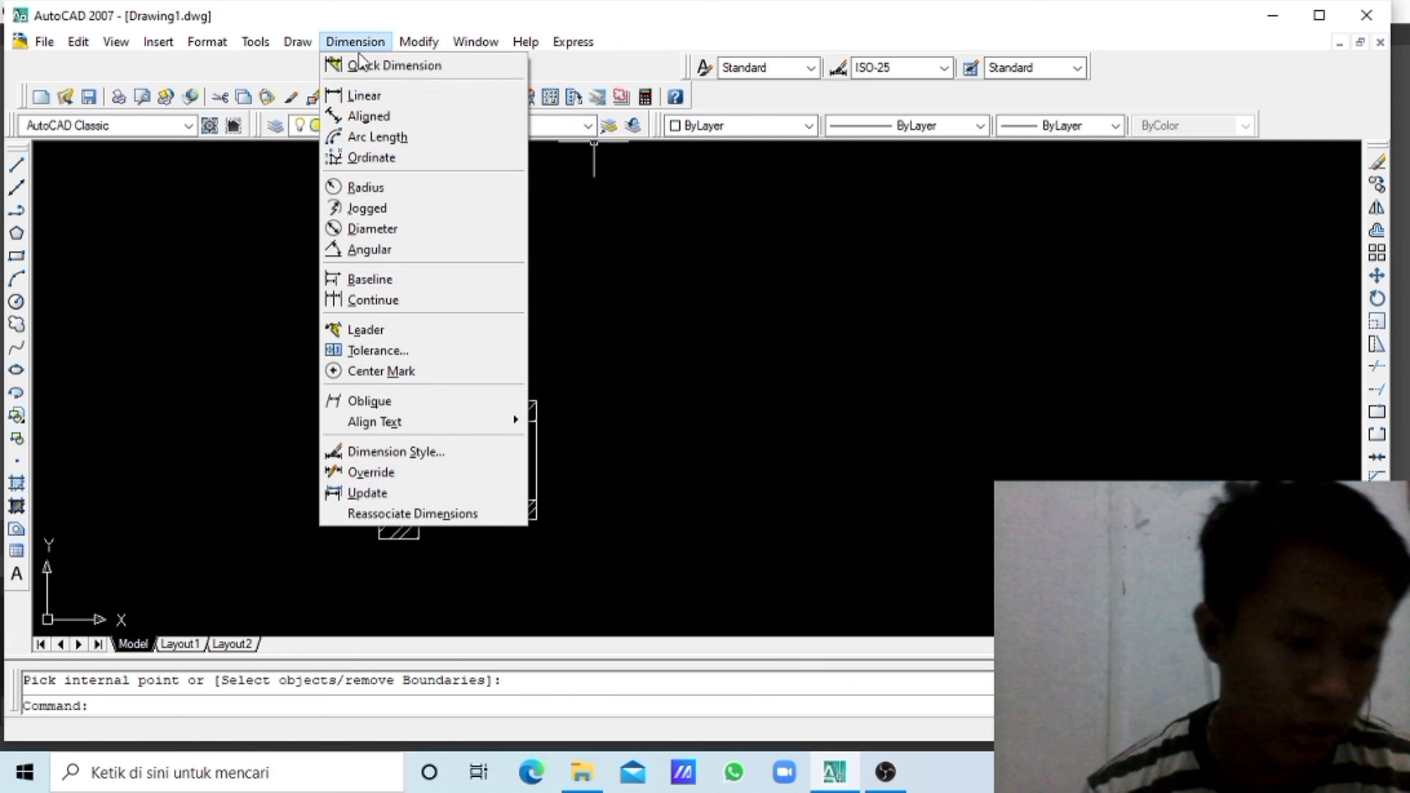
{"action": "left_click", "coordinate": [363, 96]}
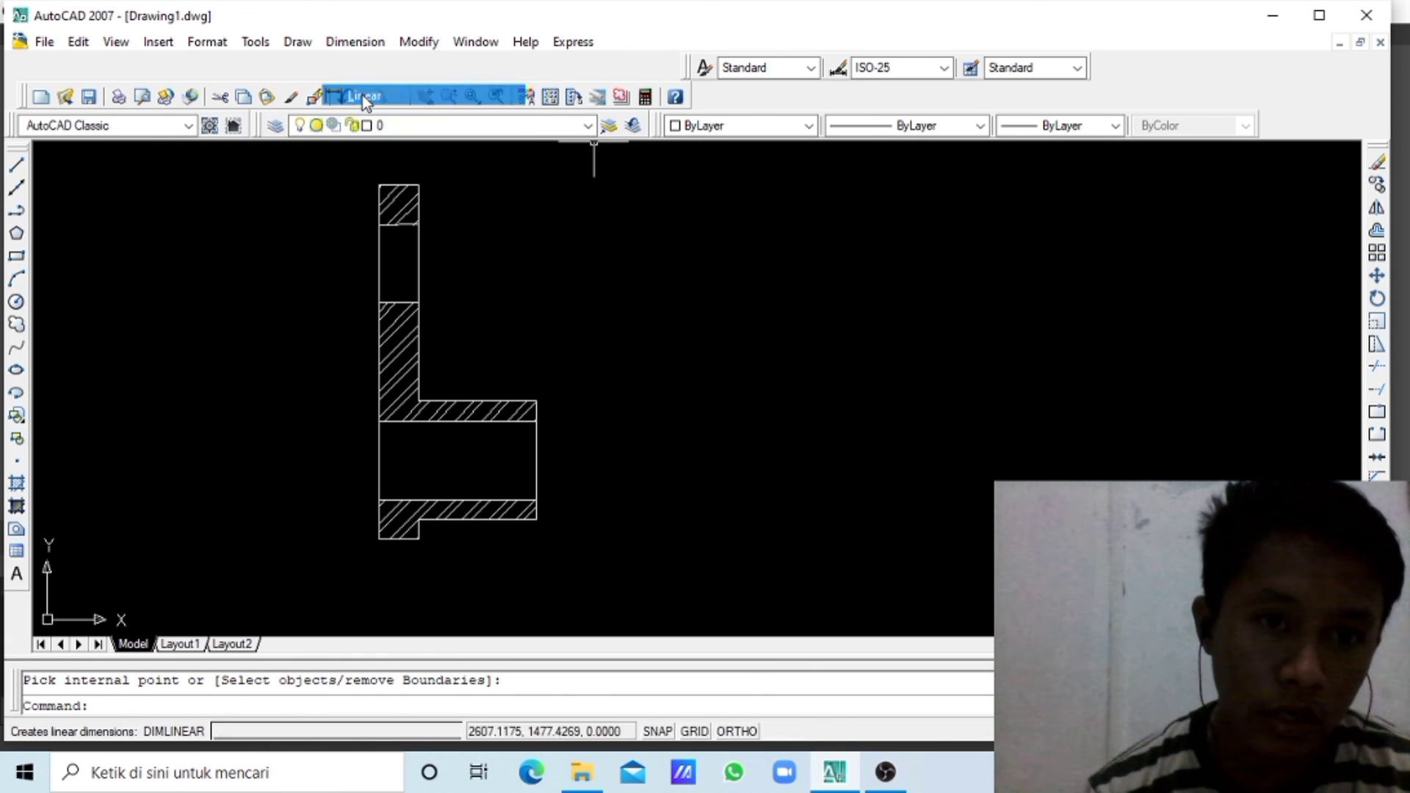
{"action": "left_click", "coordinate": [377, 184]}
{"action": "left_click", "coordinate": [418, 185]}
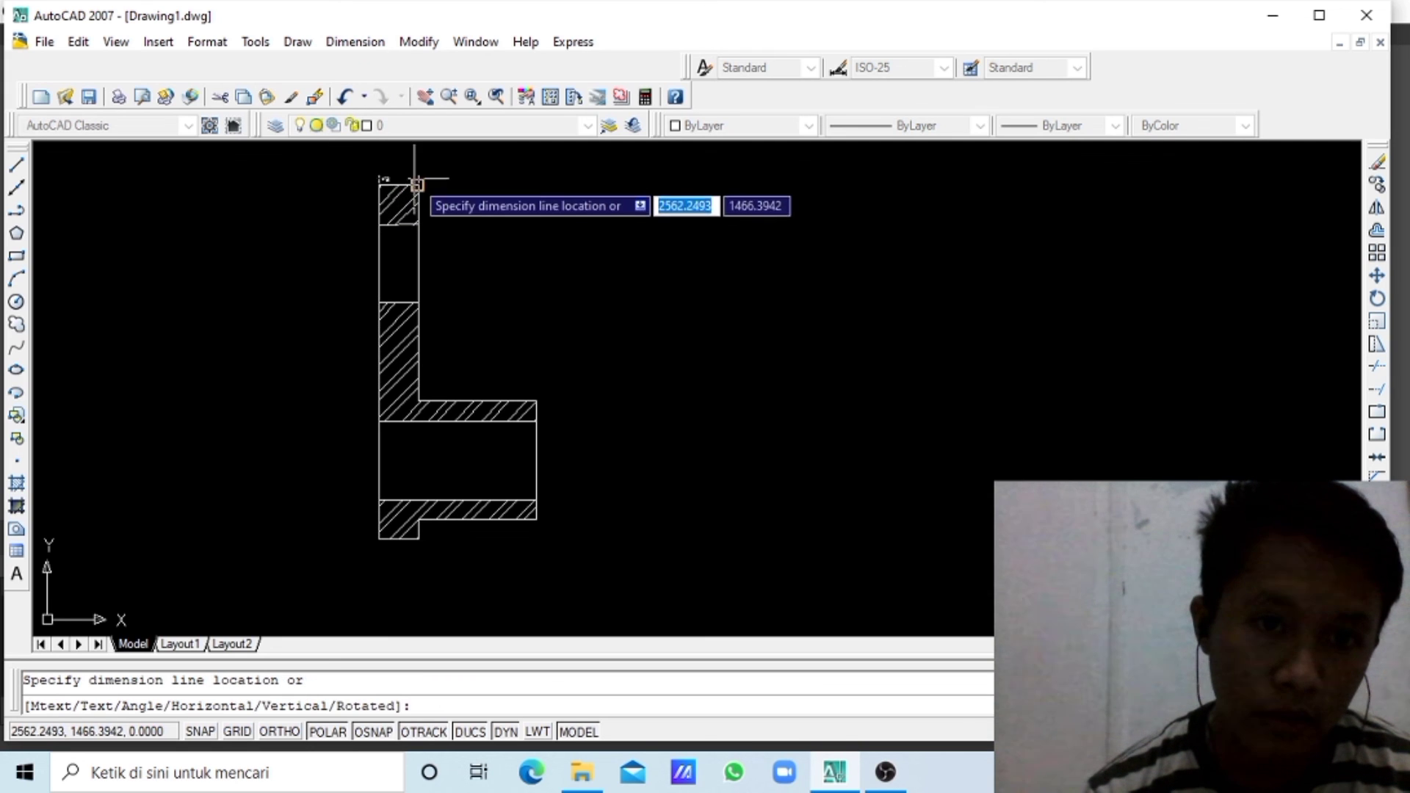
{"action": "left_click", "coordinate": [418, 157]}
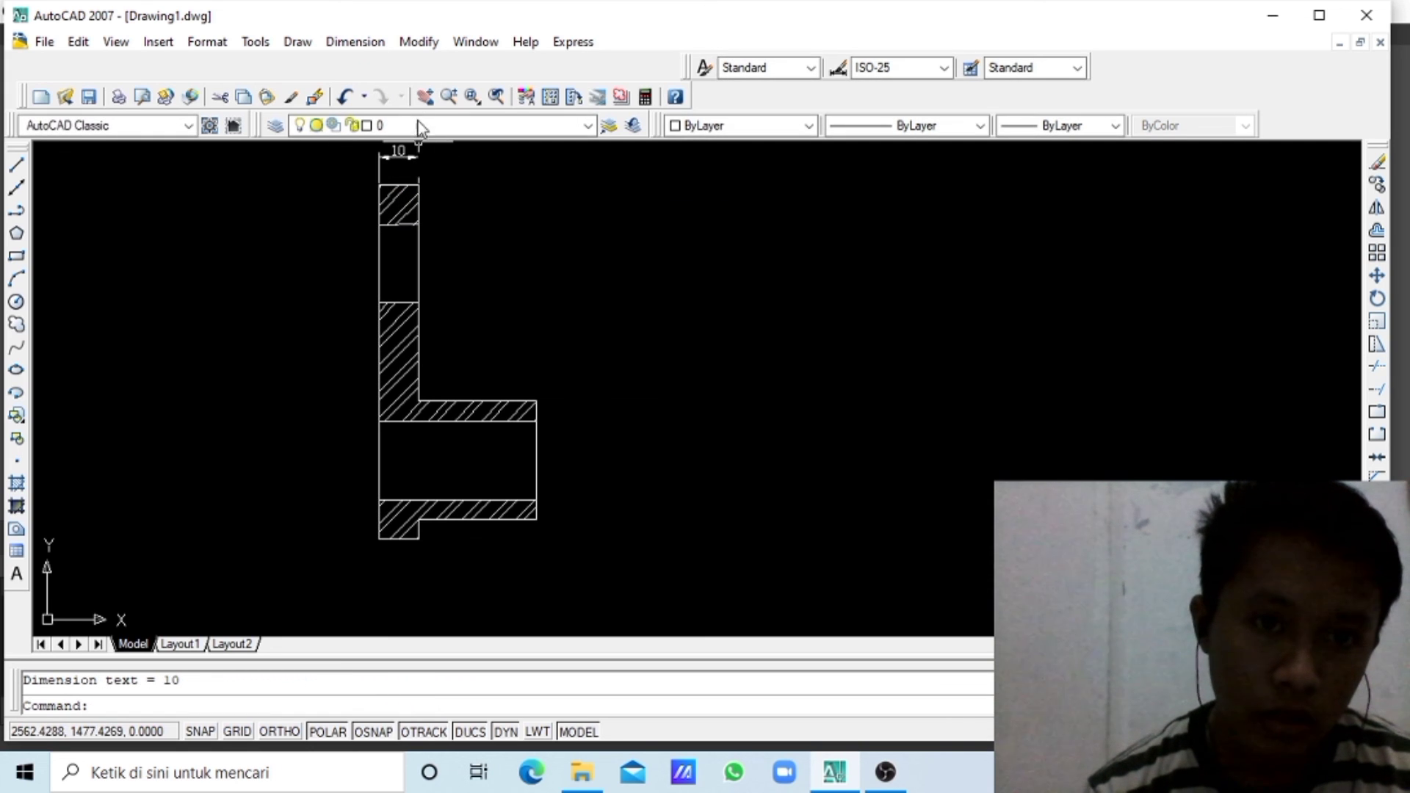
- Add a vertical 55 dimension from the top corner to the step, beside the part
{"action": "left_click", "coordinate": [357, 44]}
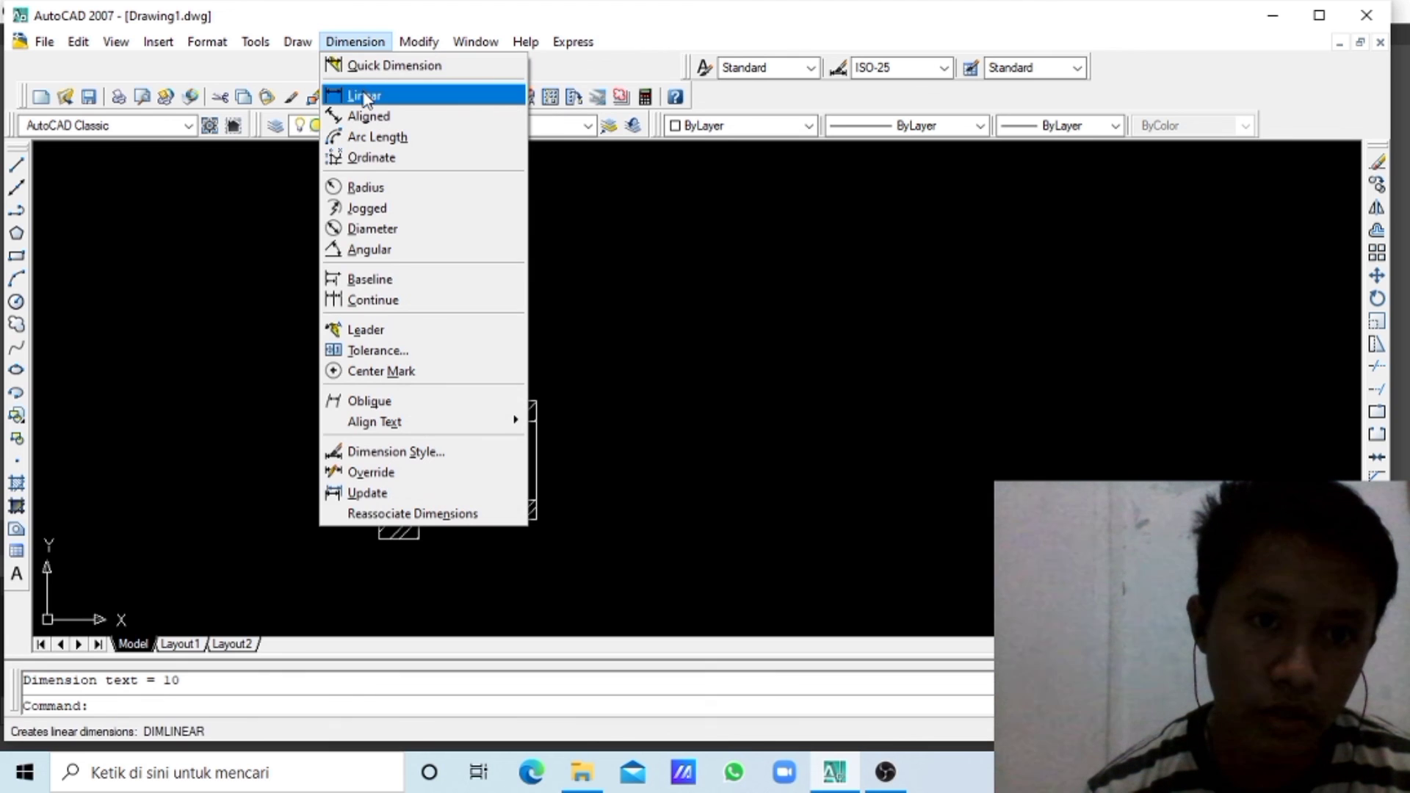
{"action": "left_click", "coordinate": [371, 95]}
{"action": "left_click", "coordinate": [424, 97]}
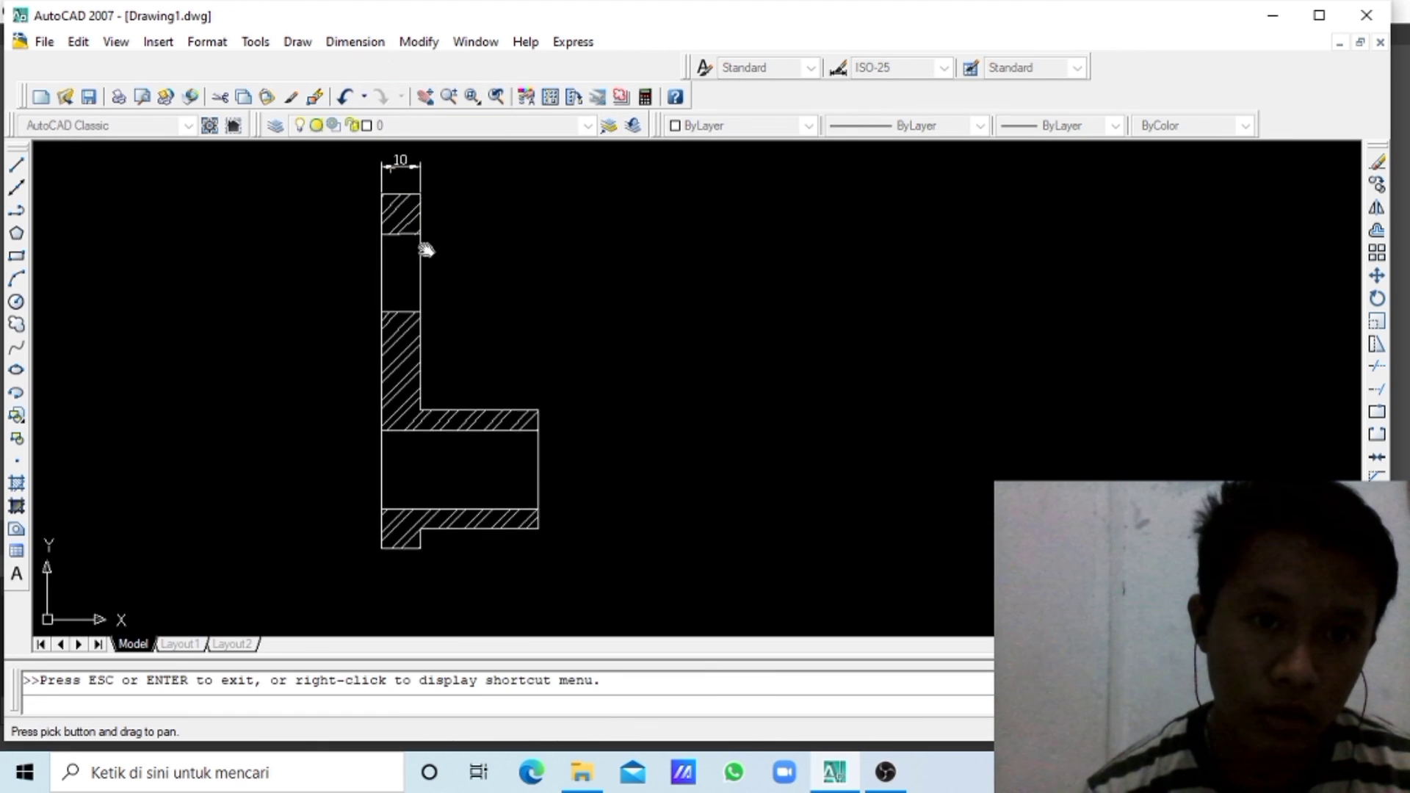
{"action": "left_click_drag", "start_coordinate": [424, 246], "coordinate": [440, 320]}
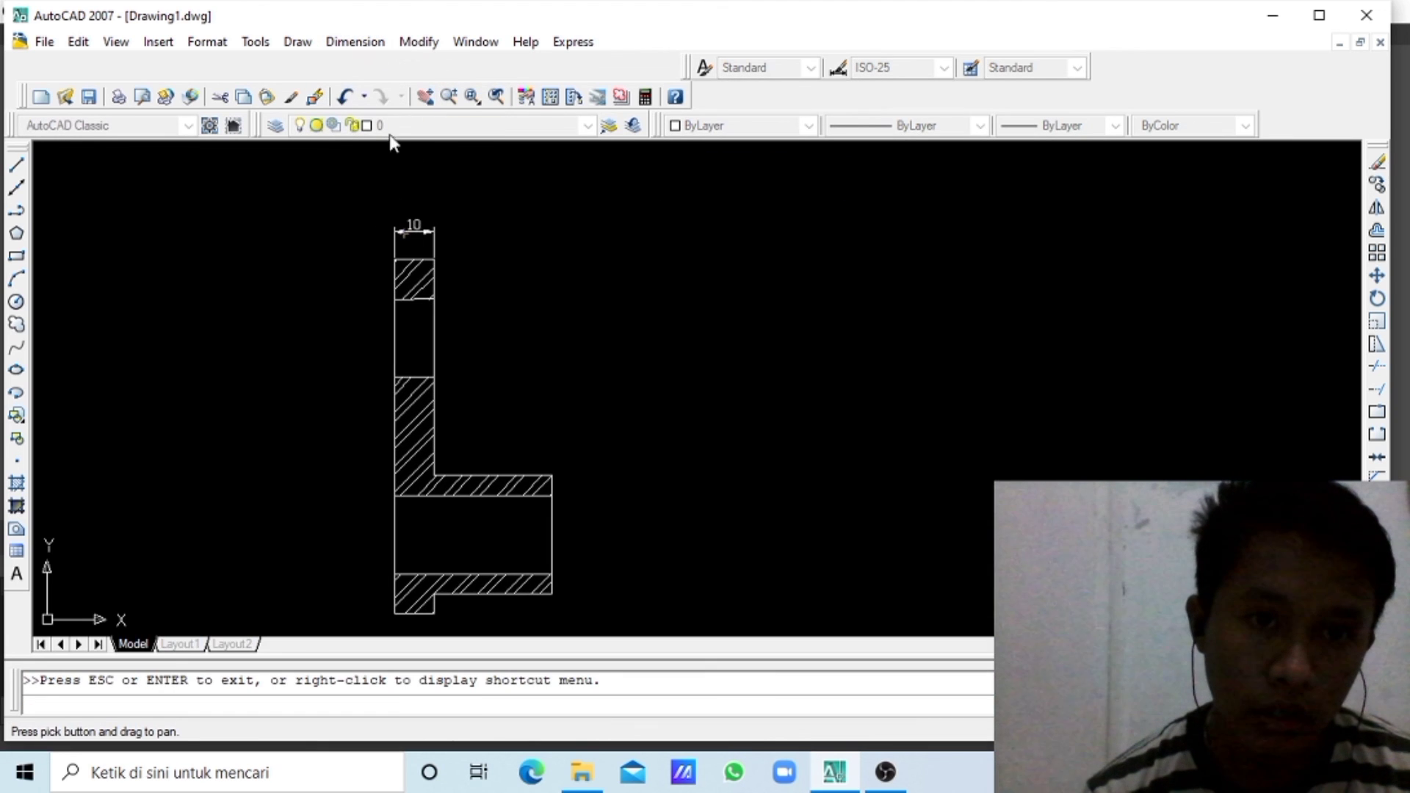
{"action": "scroll", "coordinate": [391, 173], "scroll_direction": "down", "scroll_amount": 2}
{"action": "left_click", "coordinate": [371, 42]}
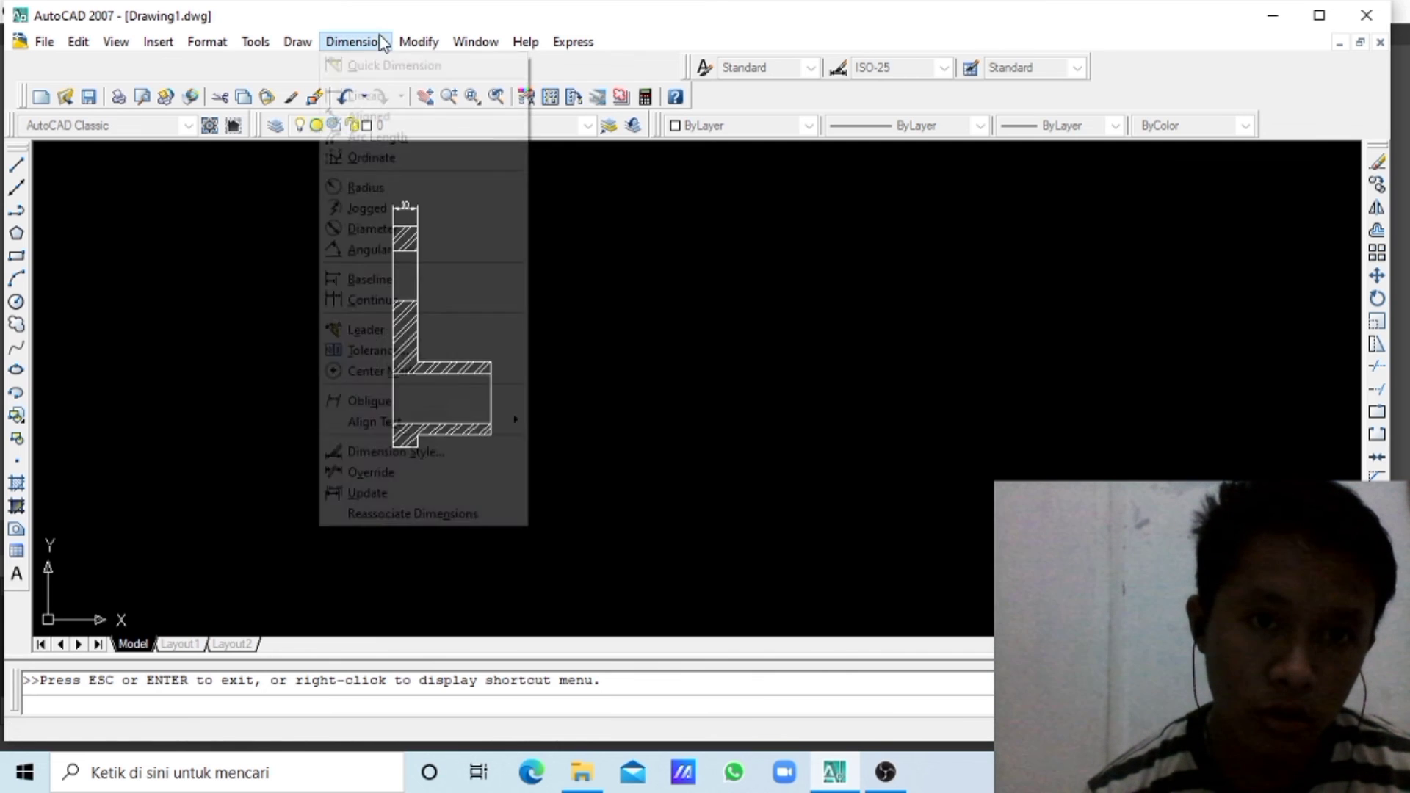
{"action": "left_click", "coordinate": [374, 94]}
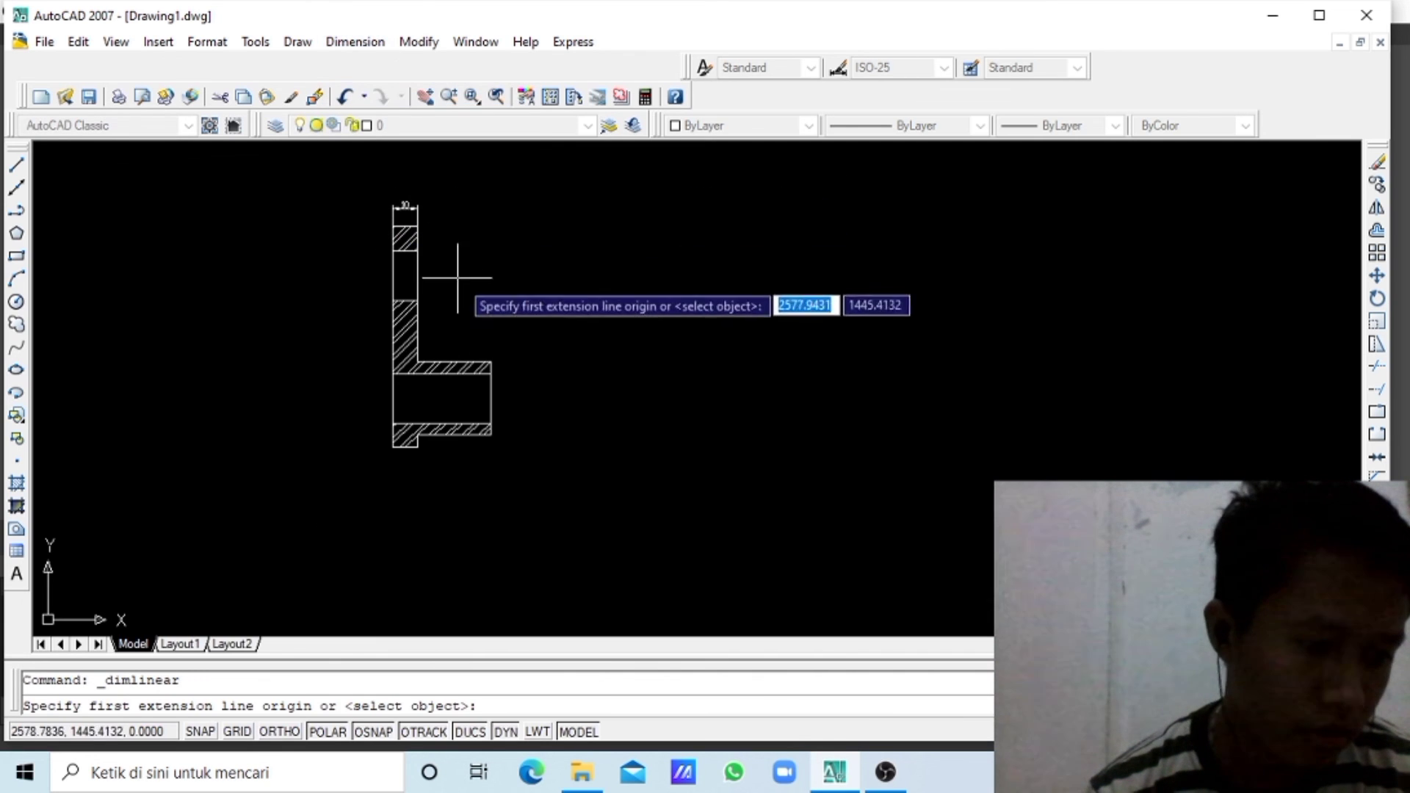
{"action": "left_click", "coordinate": [417, 227]}
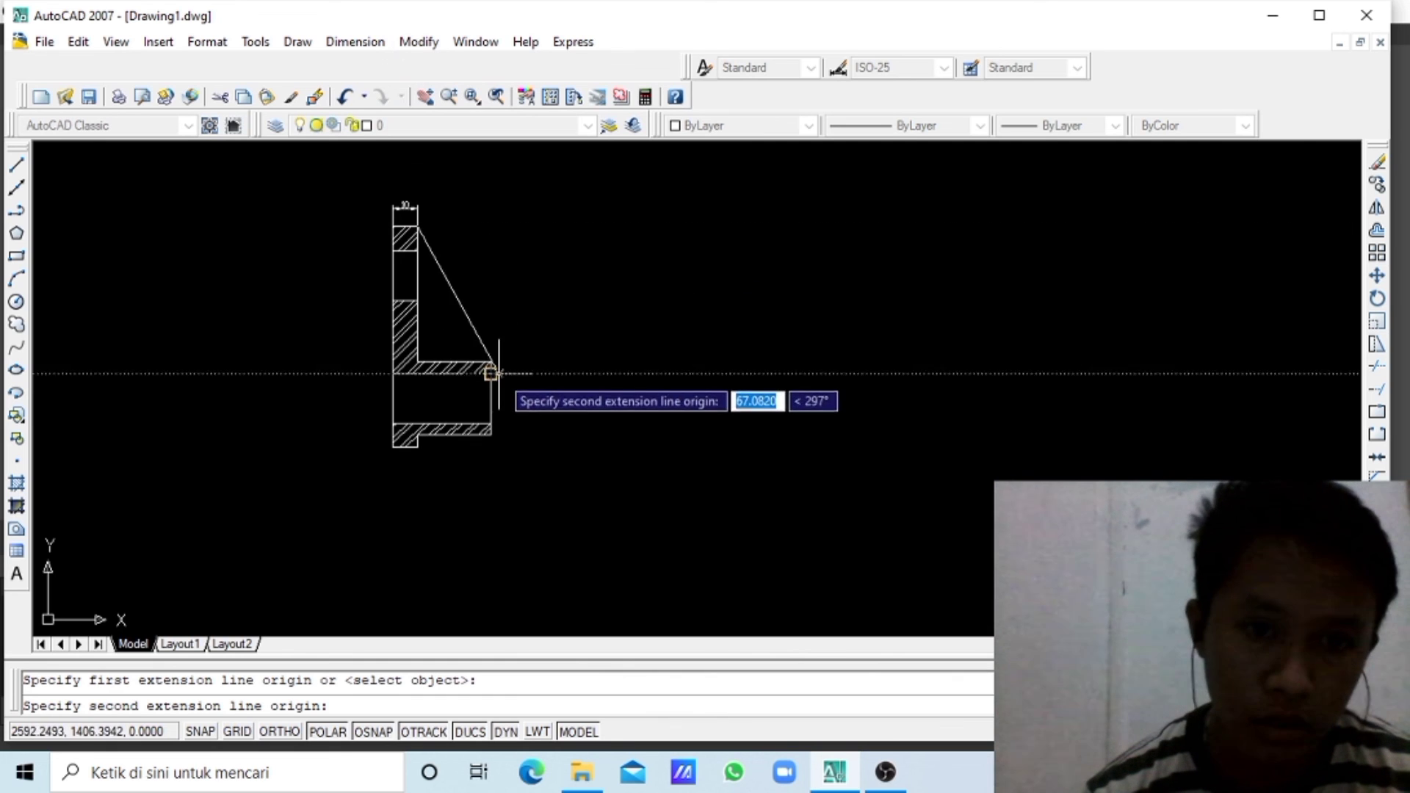
{"action": "left_click", "coordinate": [418, 362]}
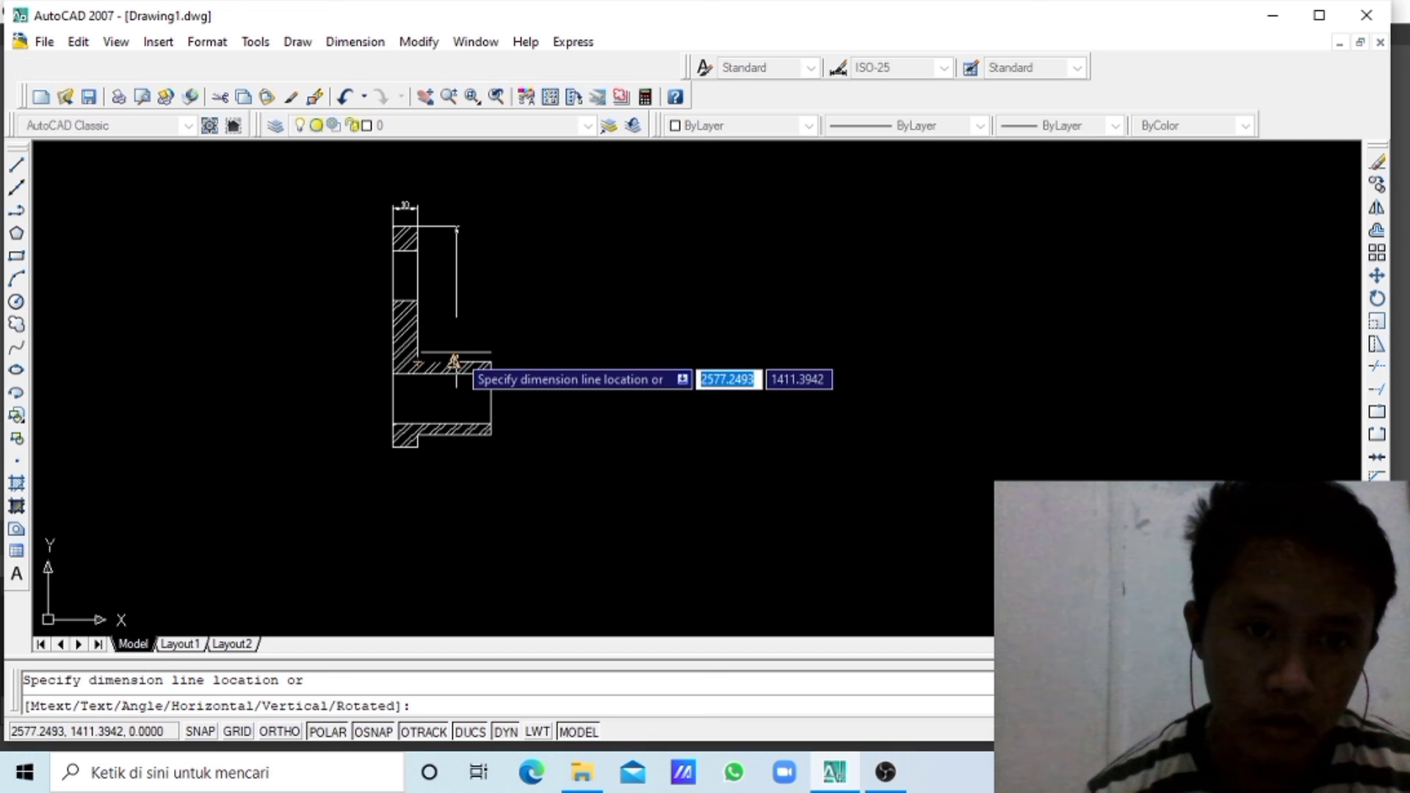
{"action": "left_click", "coordinate": [454, 360]}
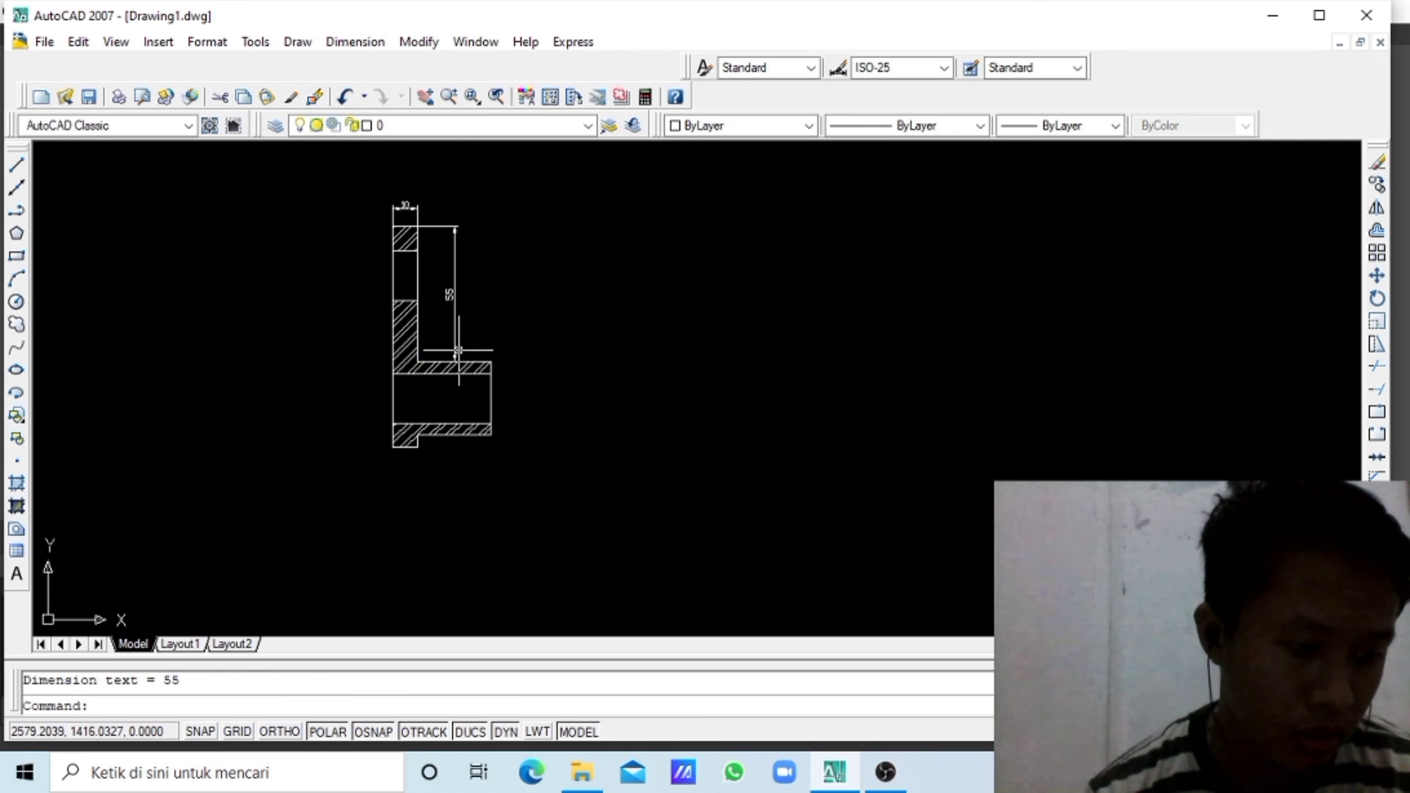
- Add the overall 90 height dimension along the left side of the part
{"action": "left_click", "coordinate": [369, 49]}
{"action": "left_click", "coordinate": [351, 94]}
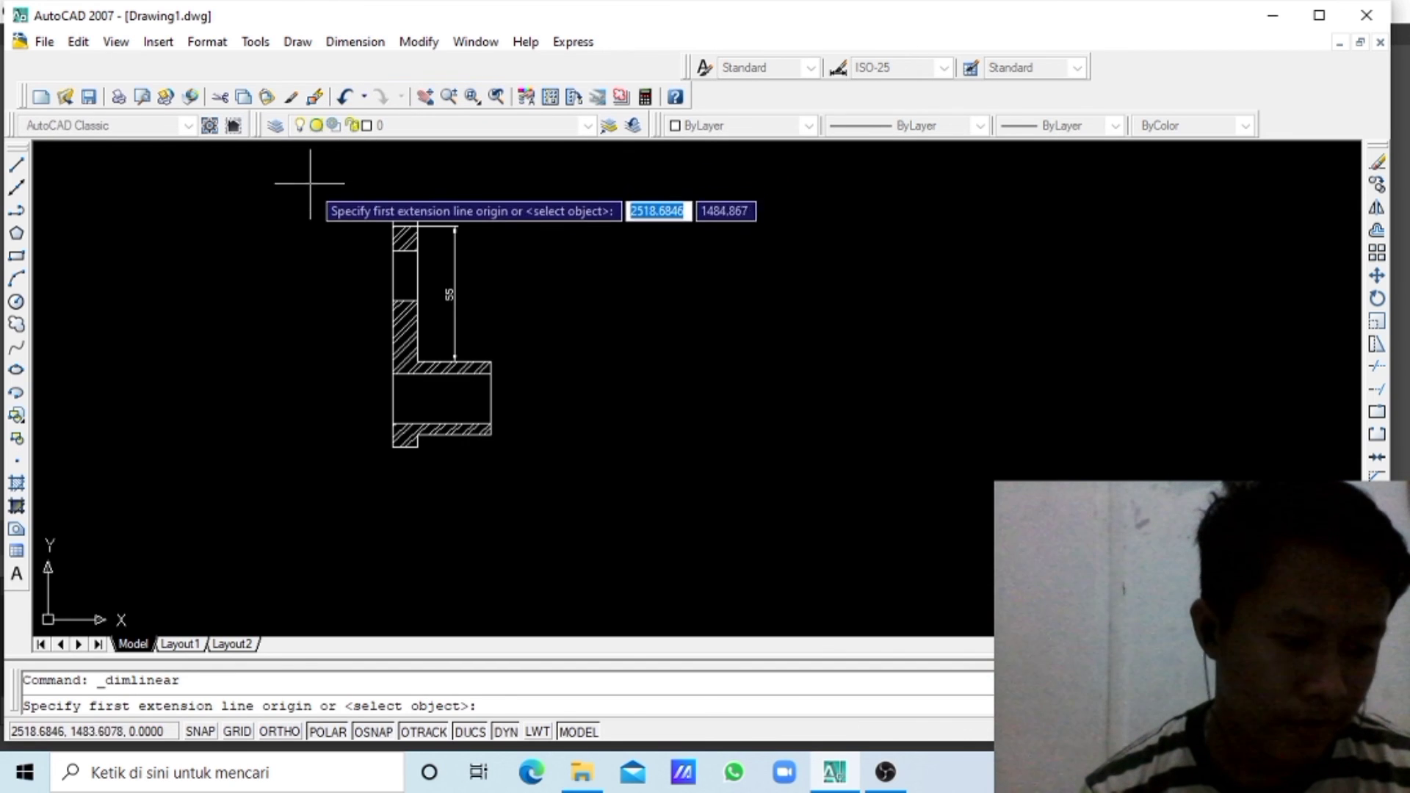
{"action": "left_click", "coordinate": [393, 225]}
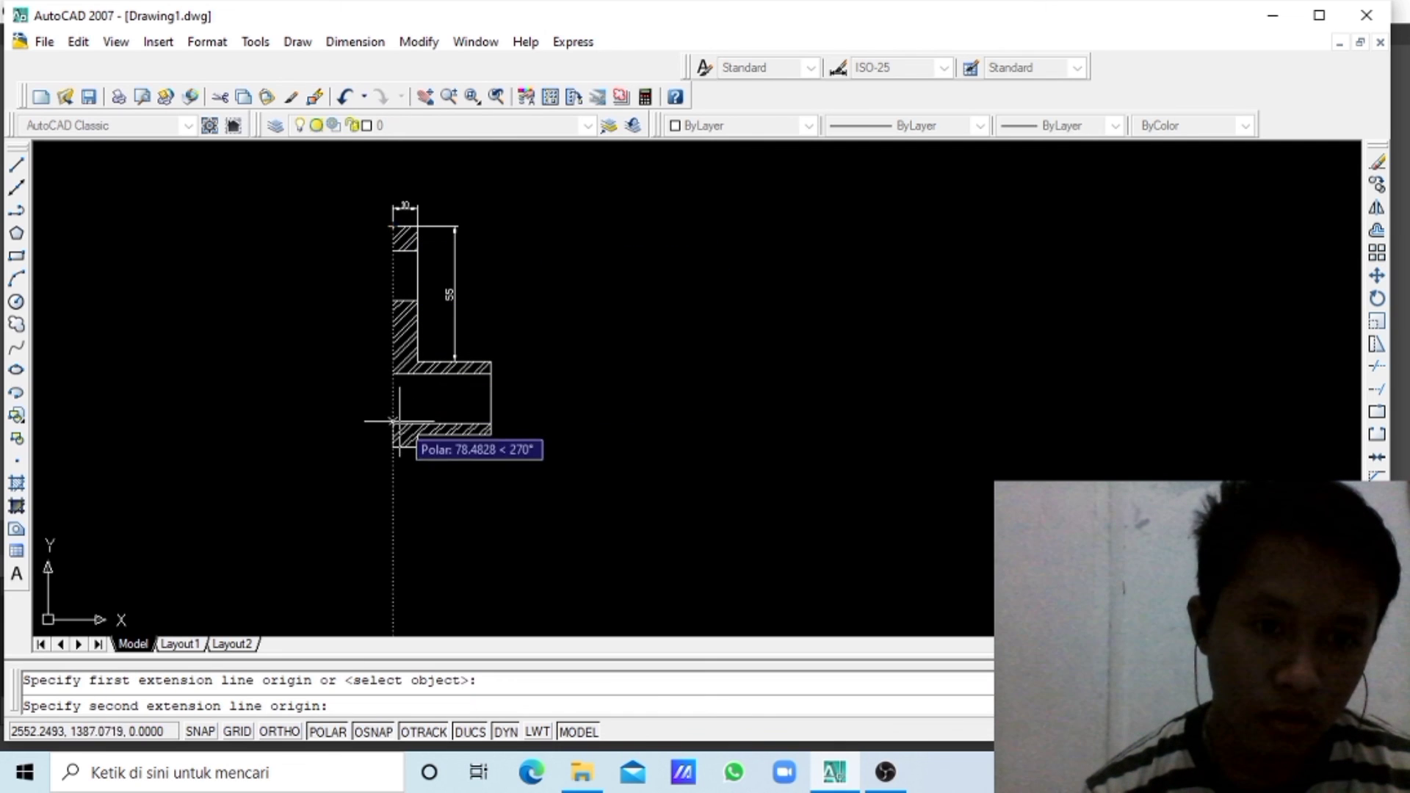
{"action": "left_click", "coordinate": [392, 447]}
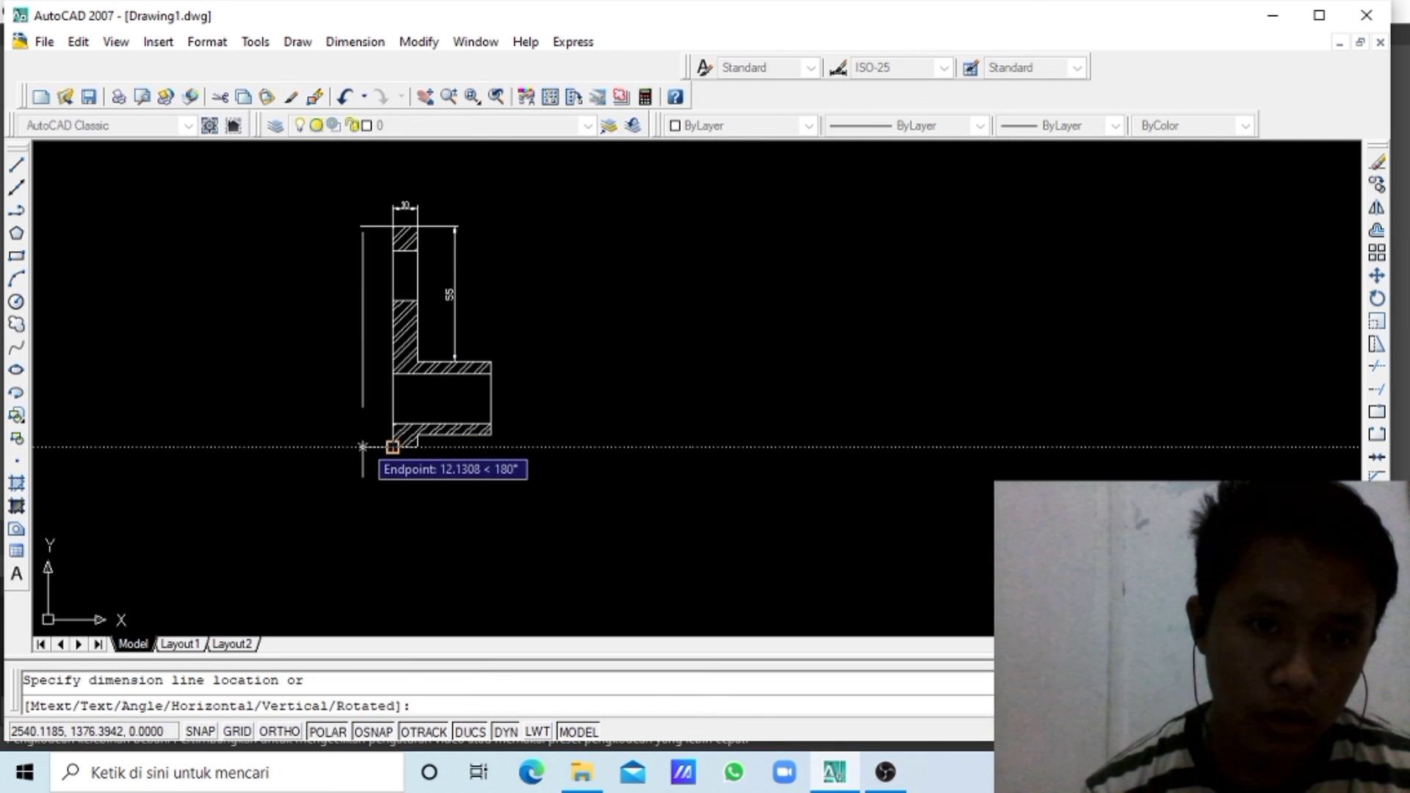
{"action": "left_click", "coordinate": [363, 445]}
- Dimension the bottom width between the two lower corners as 10.63
{"action": "left_click", "coordinate": [369, 47]}
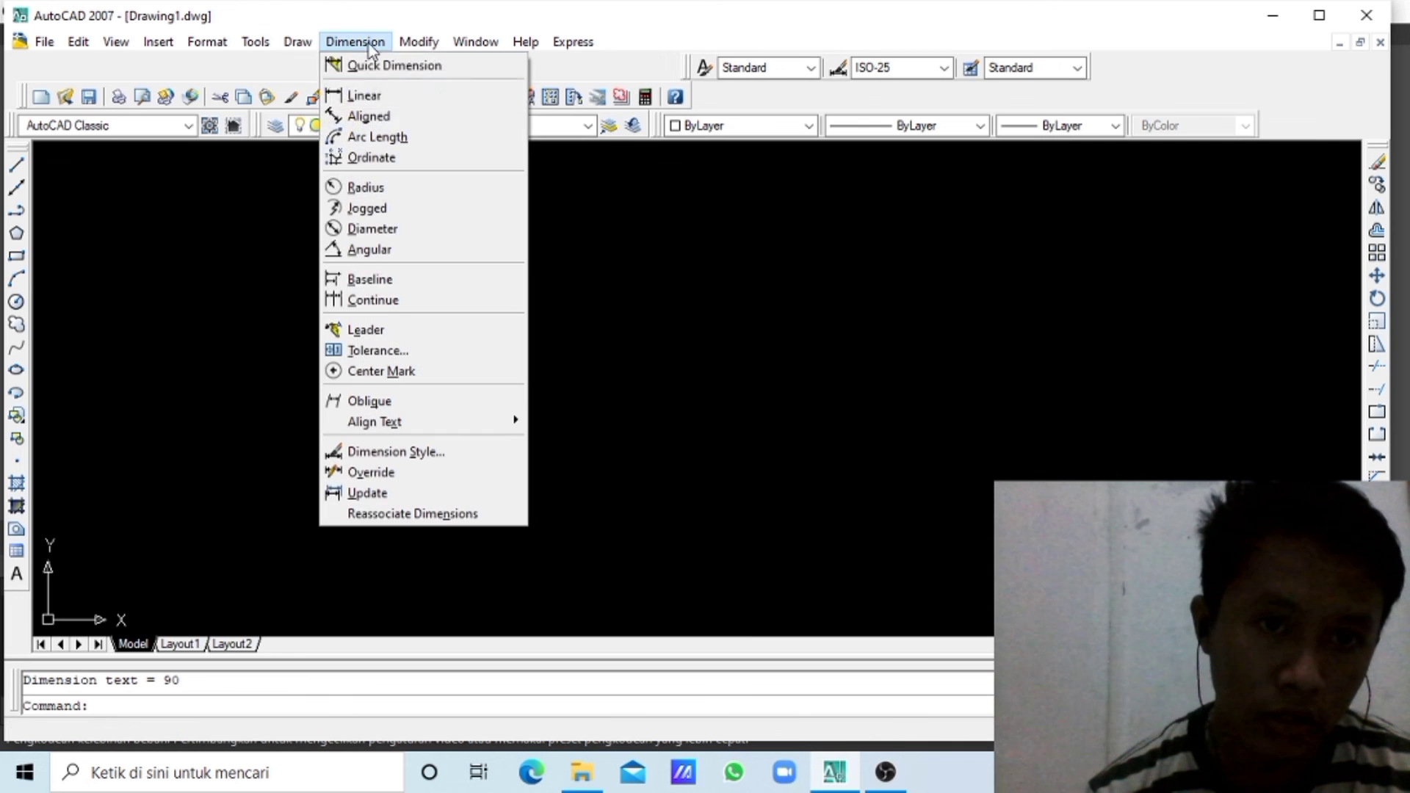
{"action": "left_click", "coordinate": [362, 95]}
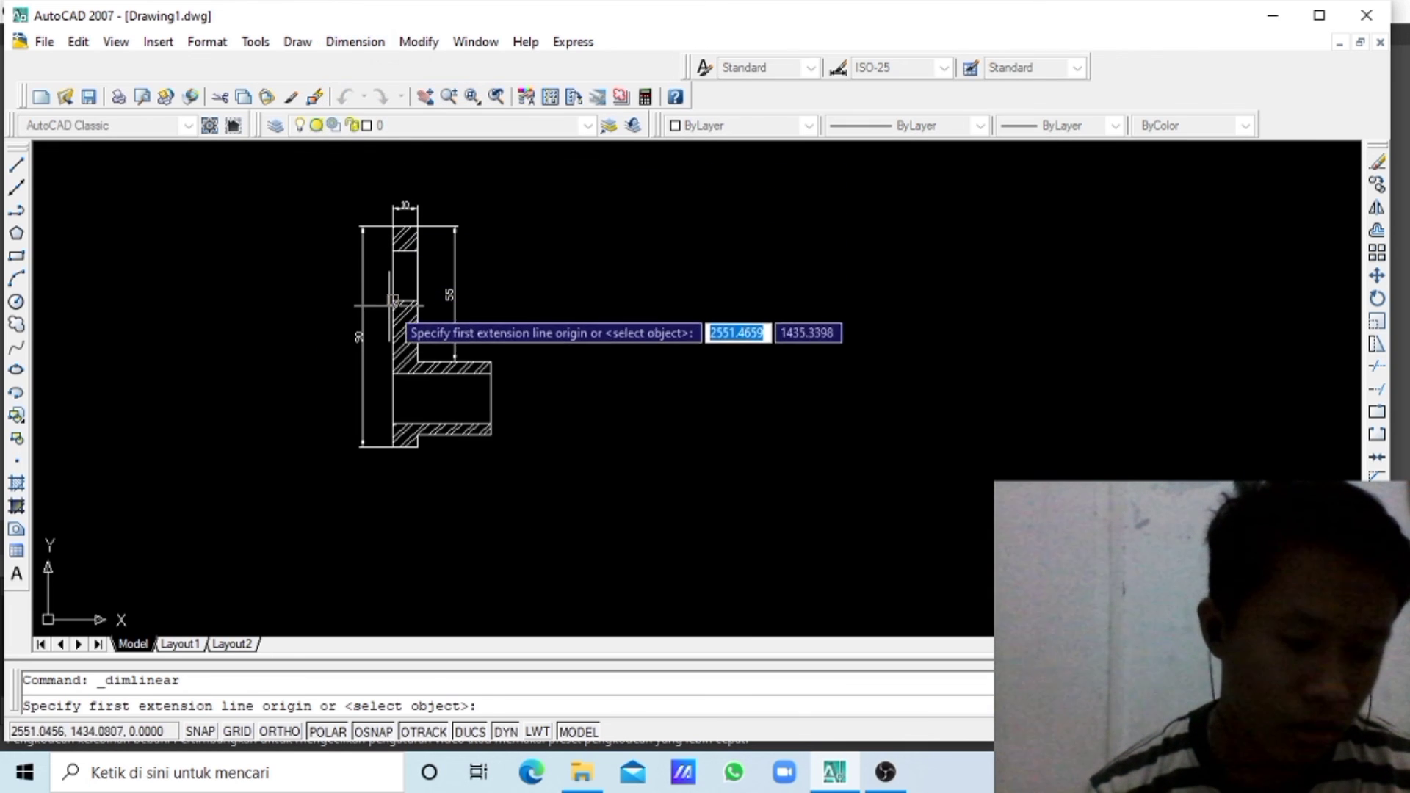
{"action": "left_click", "coordinate": [390, 447]}
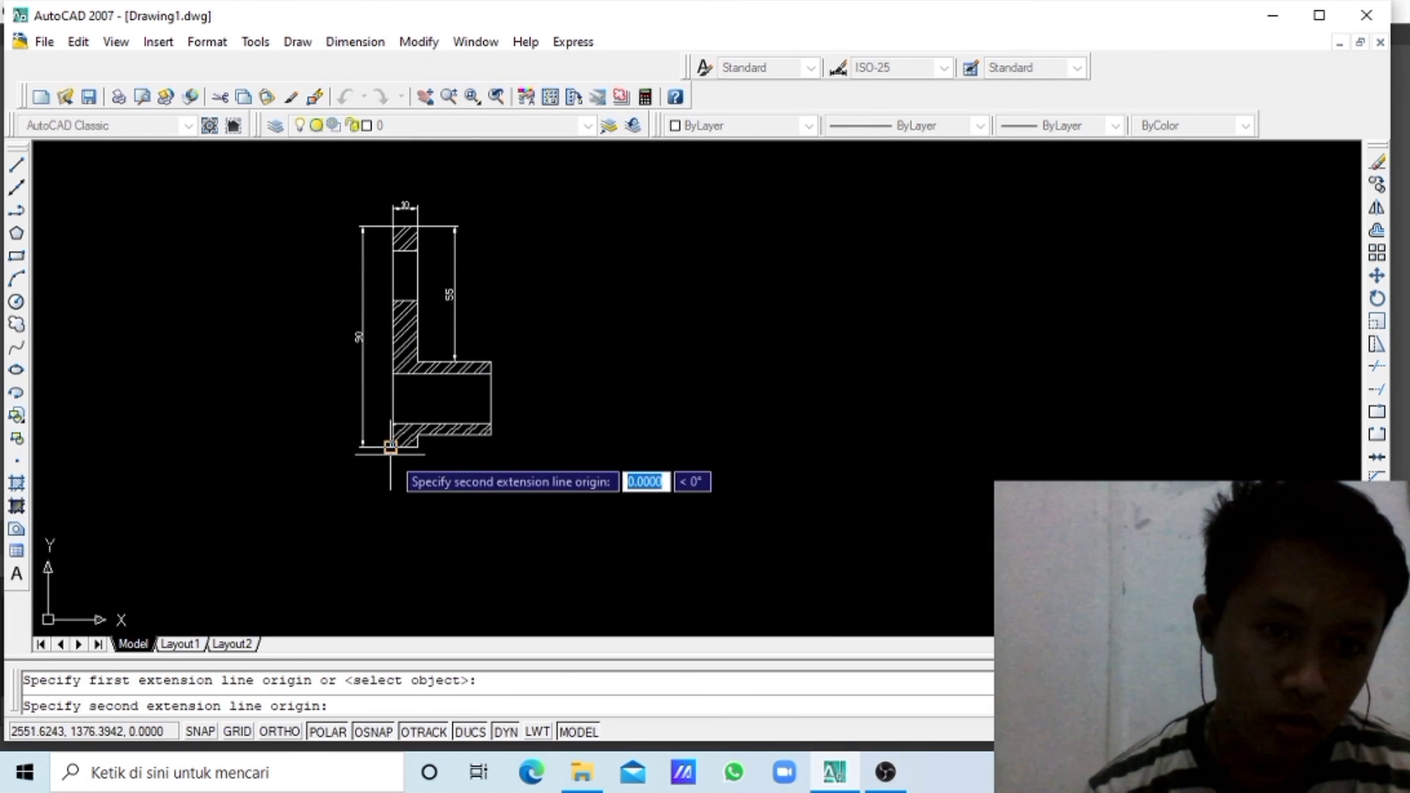
{"action": "left_click", "coordinate": [418, 447]}
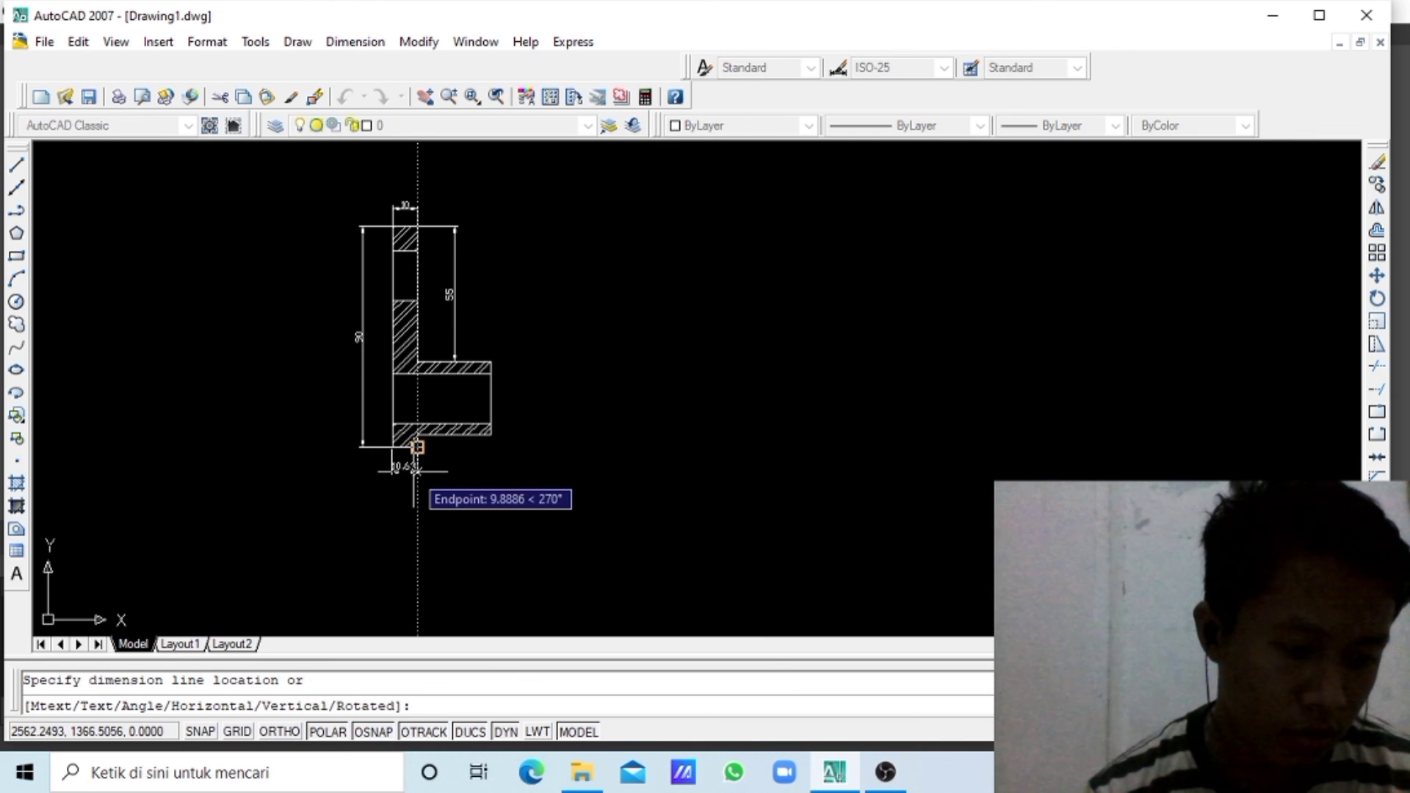
{"action": "left_click", "coordinate": [416, 471]}
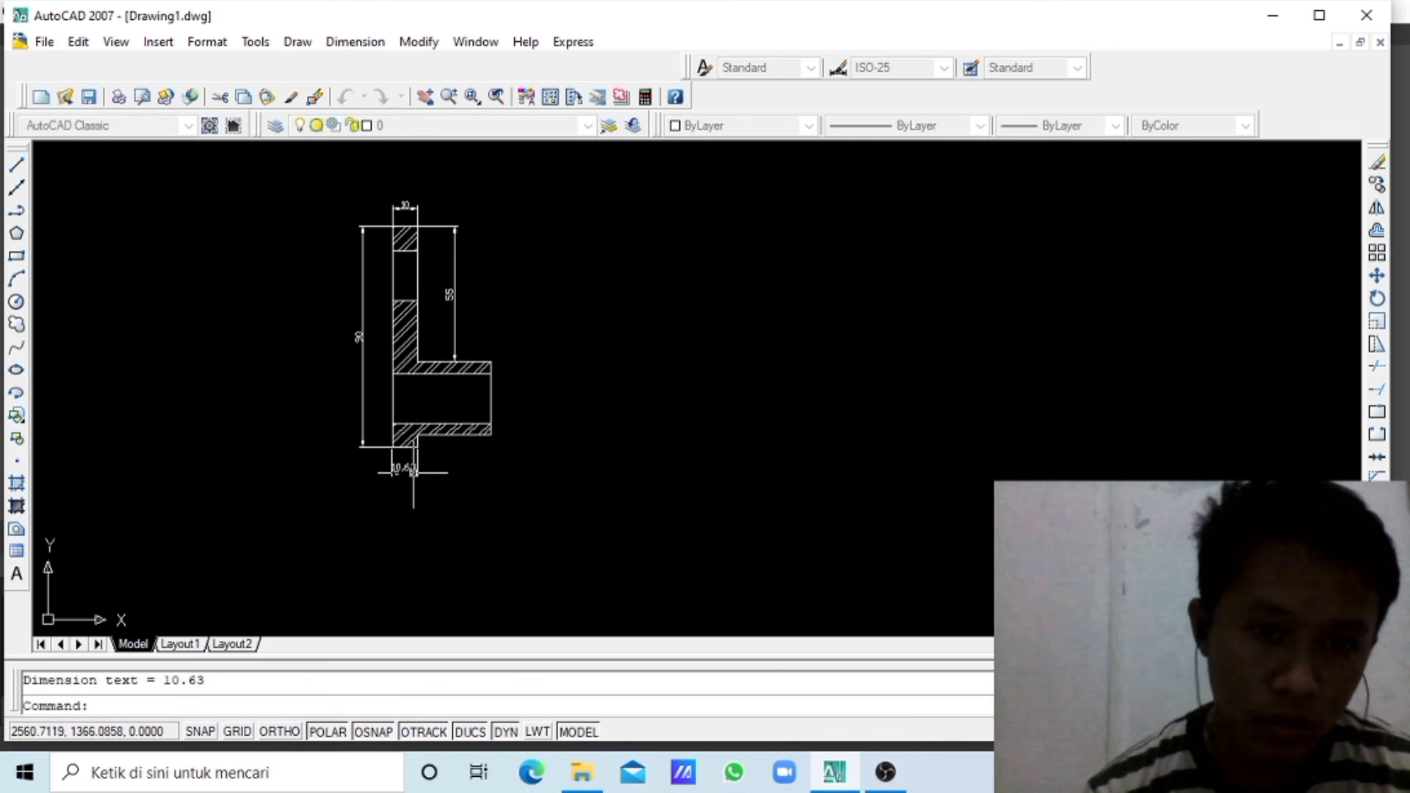
- Add a 2.5 linear dimension on the bottom leg, below the part
{"action": "left_click", "coordinate": [365, 45]}
{"action": "left_click", "coordinate": [387, 103]}
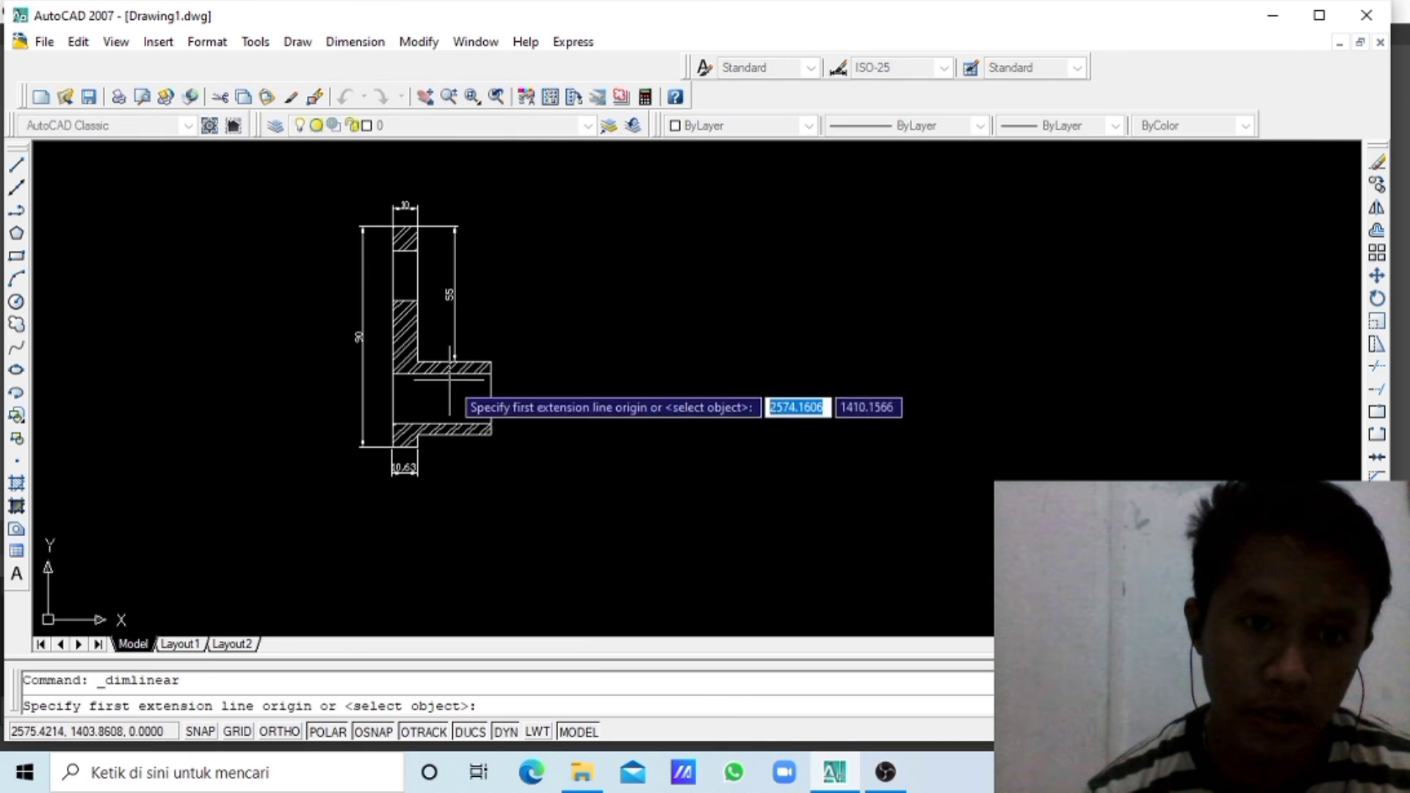
{"action": "left_click", "coordinate": [415, 440]}
{"action": "left_click", "coordinate": [417, 440]}
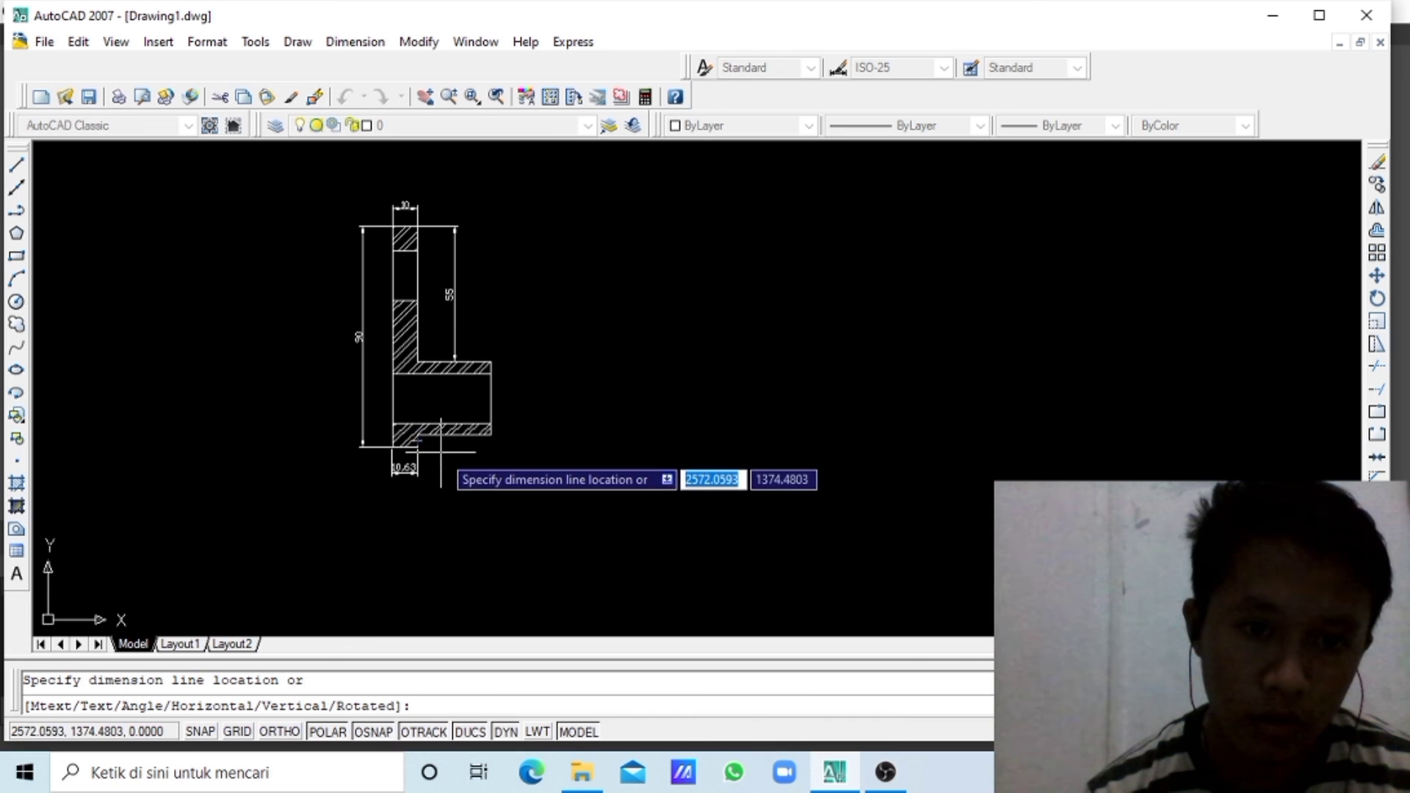
{"action": "left_click", "coordinate": [444, 452]}
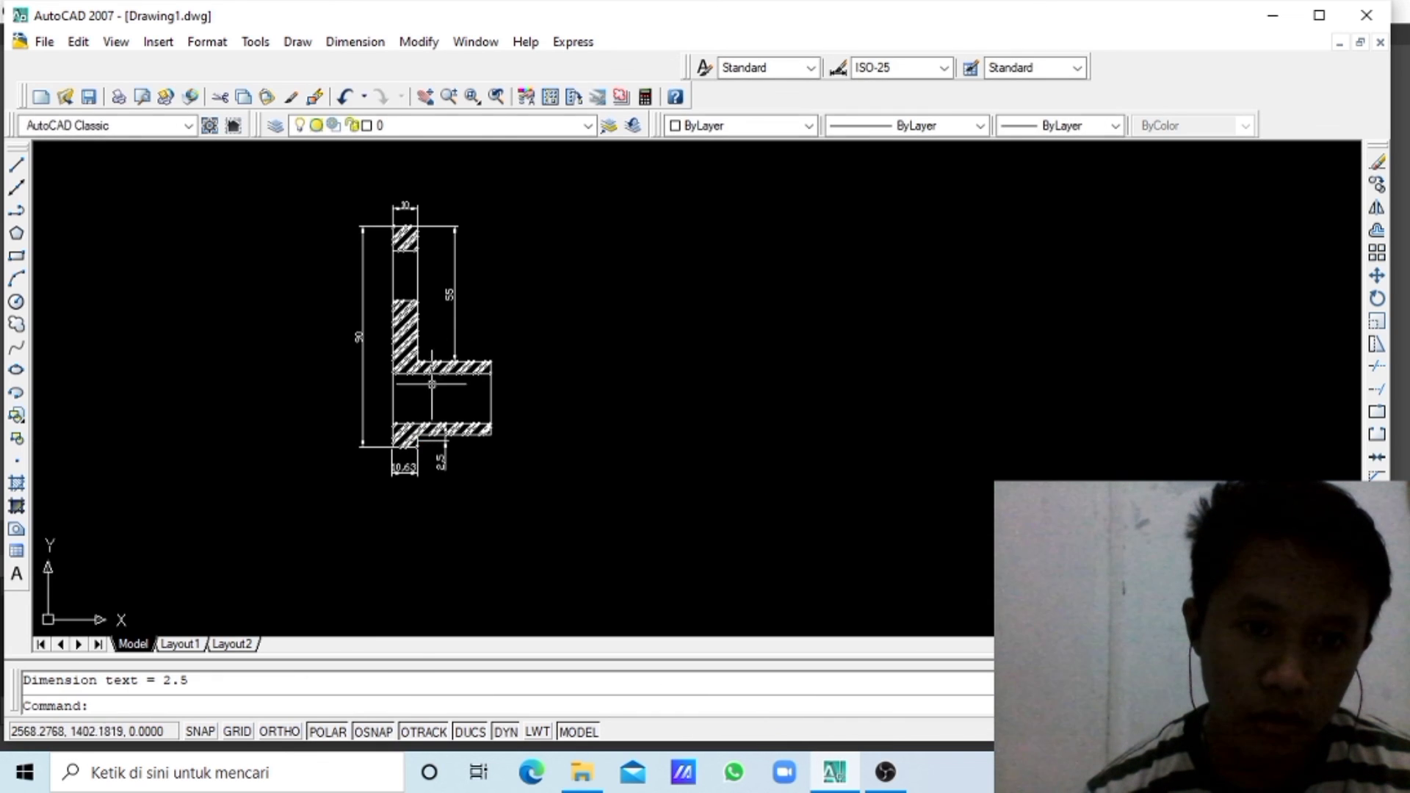
- Add a vertical 20 dimension to the right of the horizontal leg
{"action": "left_click", "coordinate": [367, 50]}
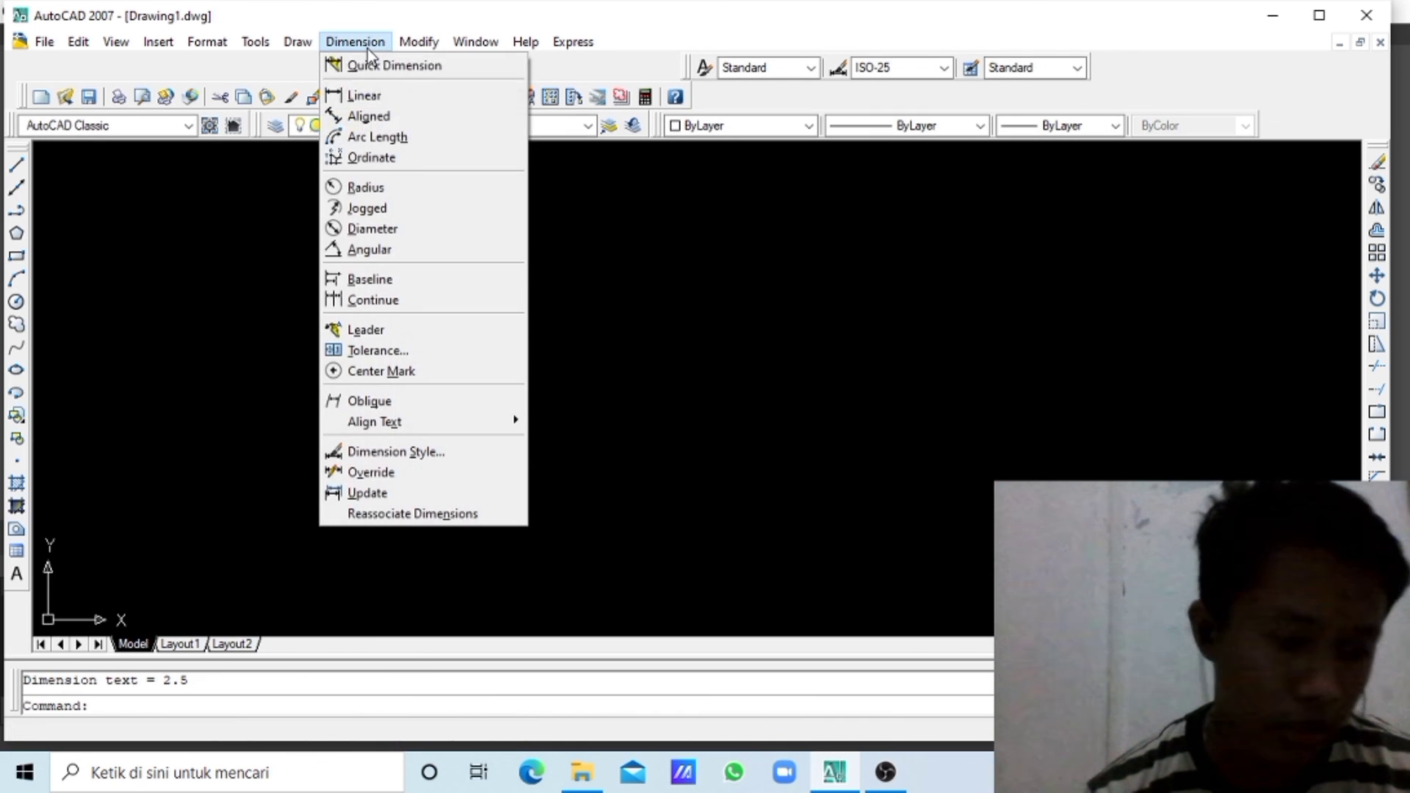
{"action": "left_click", "coordinate": [403, 96]}
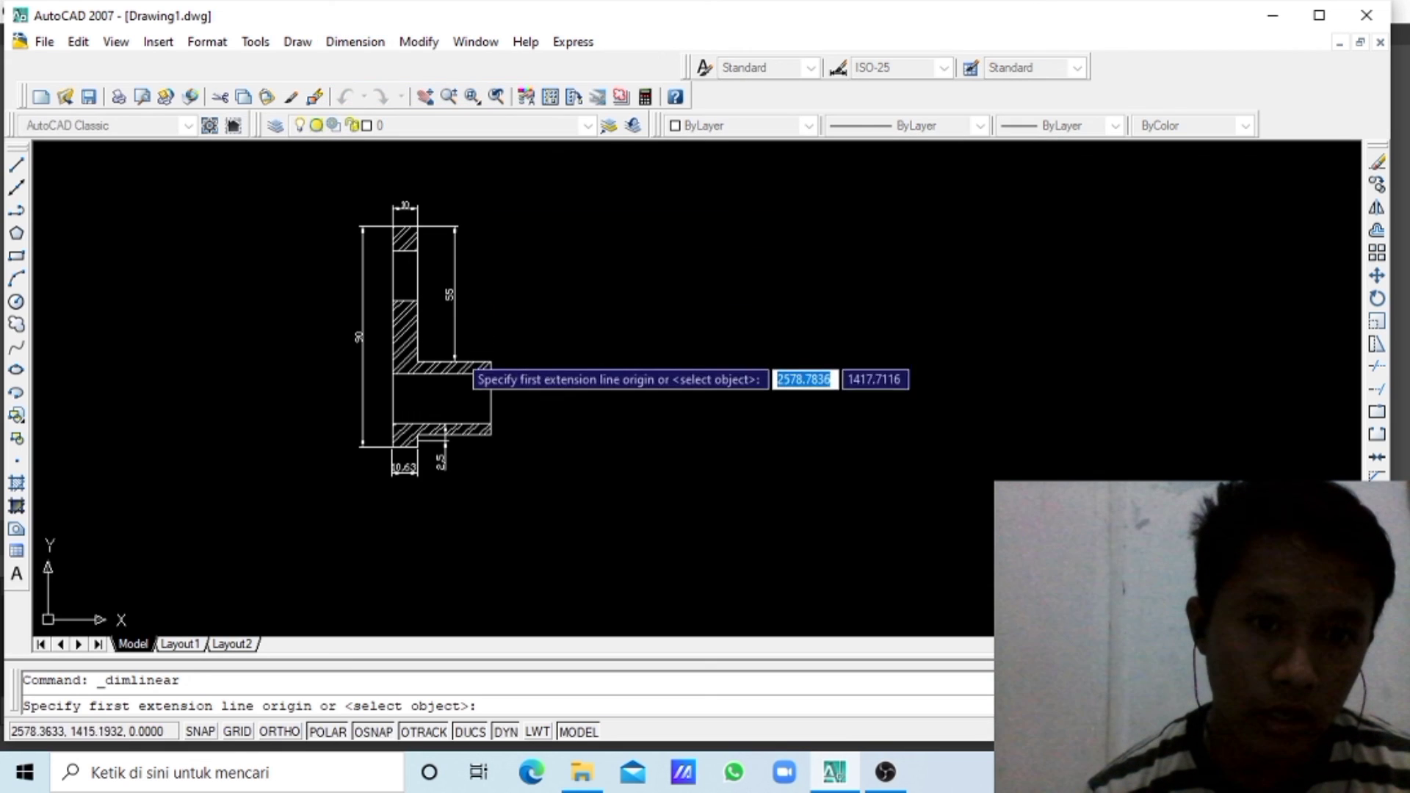
{"action": "left_click", "coordinate": [441, 374]}
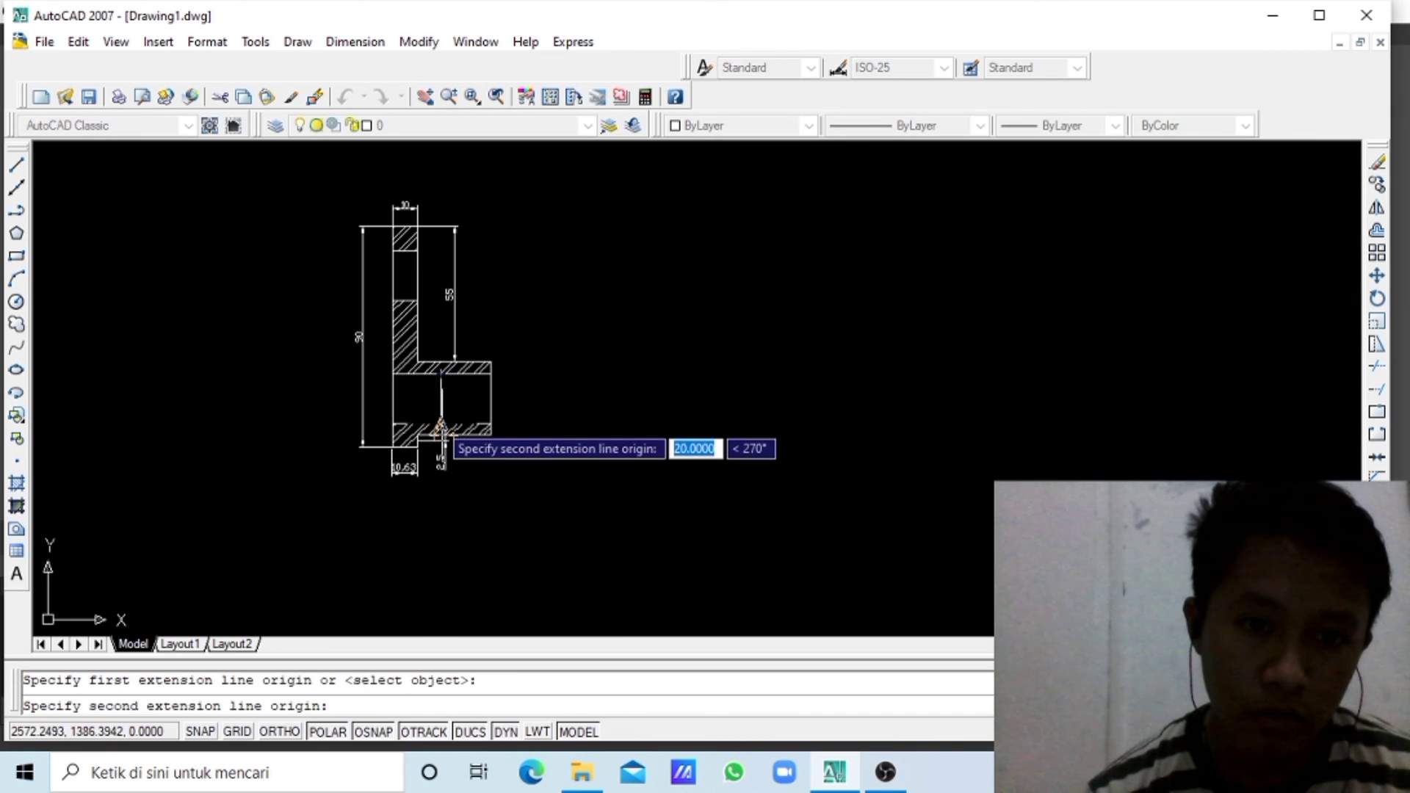
{"action": "left_click", "coordinate": [440, 426]}
{"action": "left_click", "coordinate": [587, 423]}
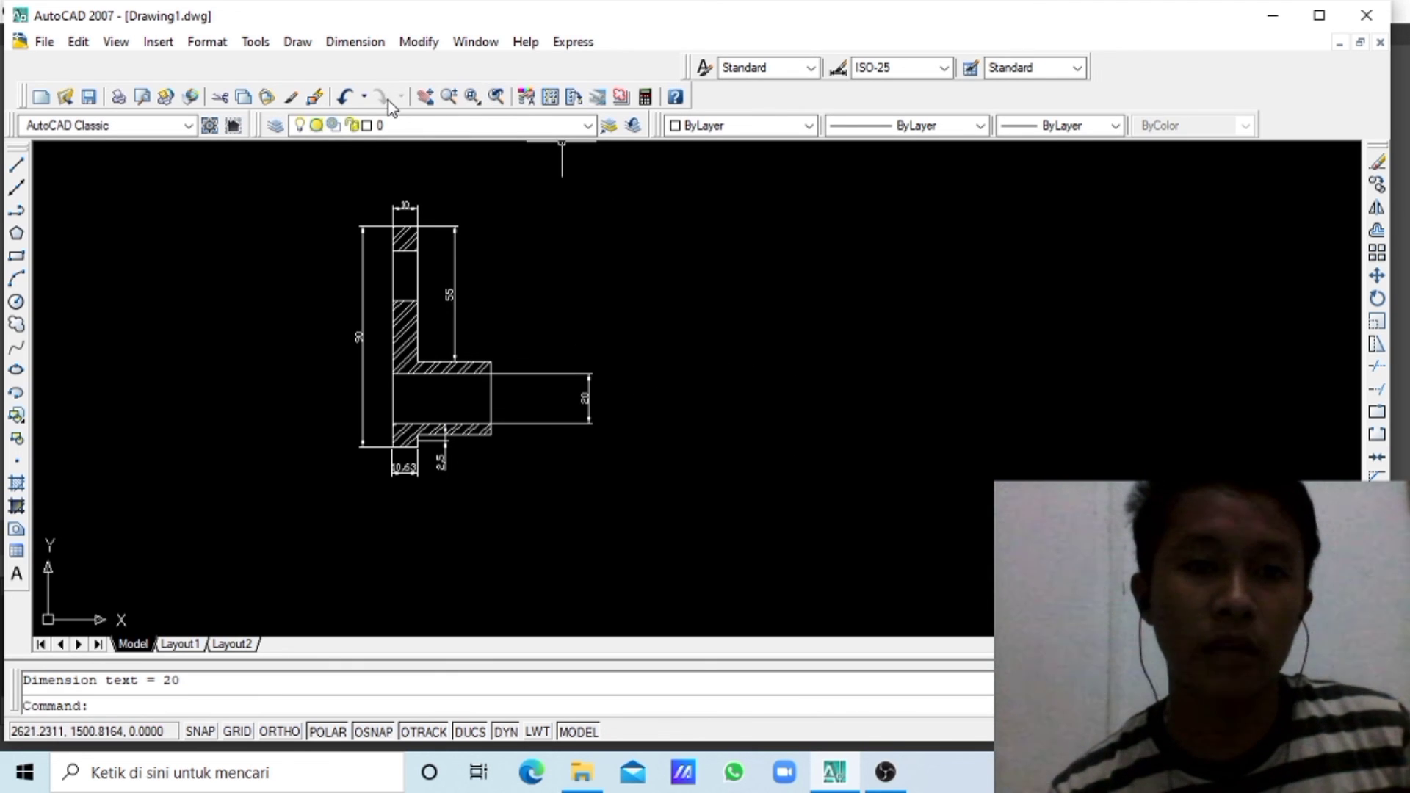
{"action": "left_click", "coordinate": [424, 99]}
- Pan across the other part drawings, bracket and title text, then minimize AutoCAD
{"action": "left_click_drag", "start_coordinate": [470, 351], "coordinate": [1160, 371]}
{"action": "left_click_drag", "start_coordinate": [578, 393], "coordinate": [1217, 424]}
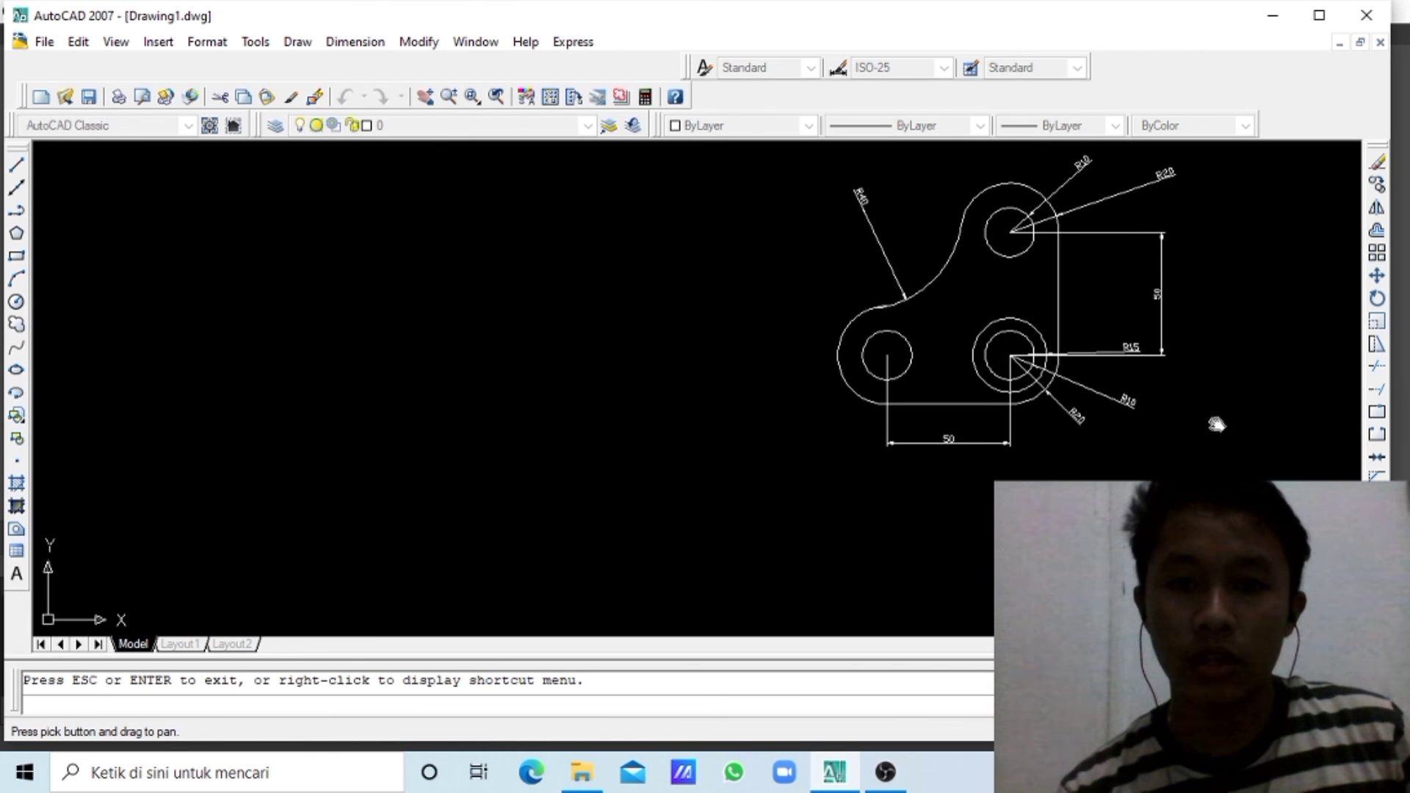
{"action": "left_click_drag", "start_coordinate": [1039, 396], "coordinate": [1071, 403]}
{"action": "left_click_drag", "start_coordinate": [293, 431], "coordinate": [734, 451]}
{"action": "left_click_drag", "start_coordinate": [539, 389], "coordinate": [1002, 393]}
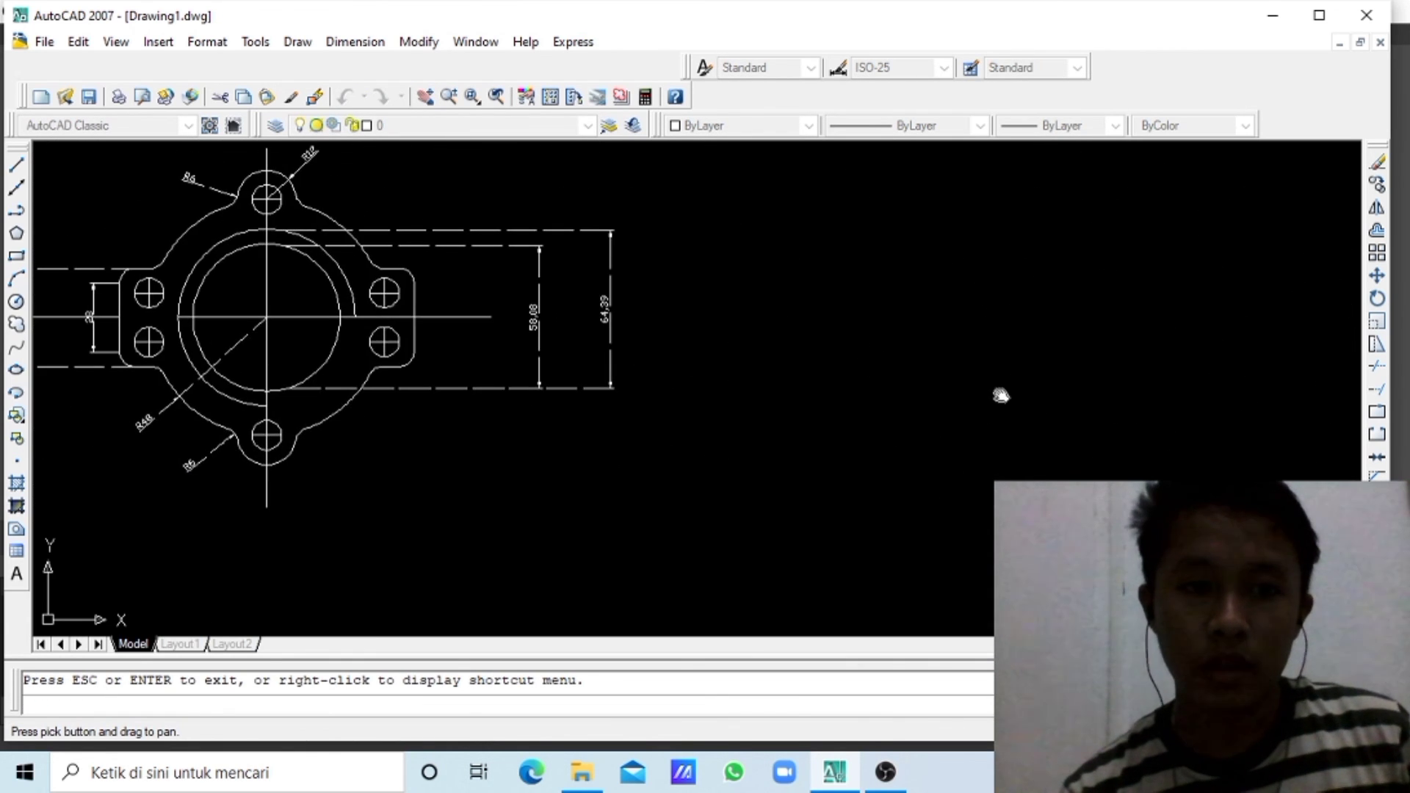
{"action": "mouse_move", "coordinate": [166, 363]}
{"action": "left_mouse_down"}
{"action": "mouse_move", "coordinate": [368, 394]}
{"action": "mouse_move", "coordinate": [708, 416]}
{"action": "mouse_move", "coordinate": [1030, 382]}
{"action": "left_mouse_up"}
{"action": "left_click_drag", "start_coordinate": [472, 352], "coordinate": [744, 360]}
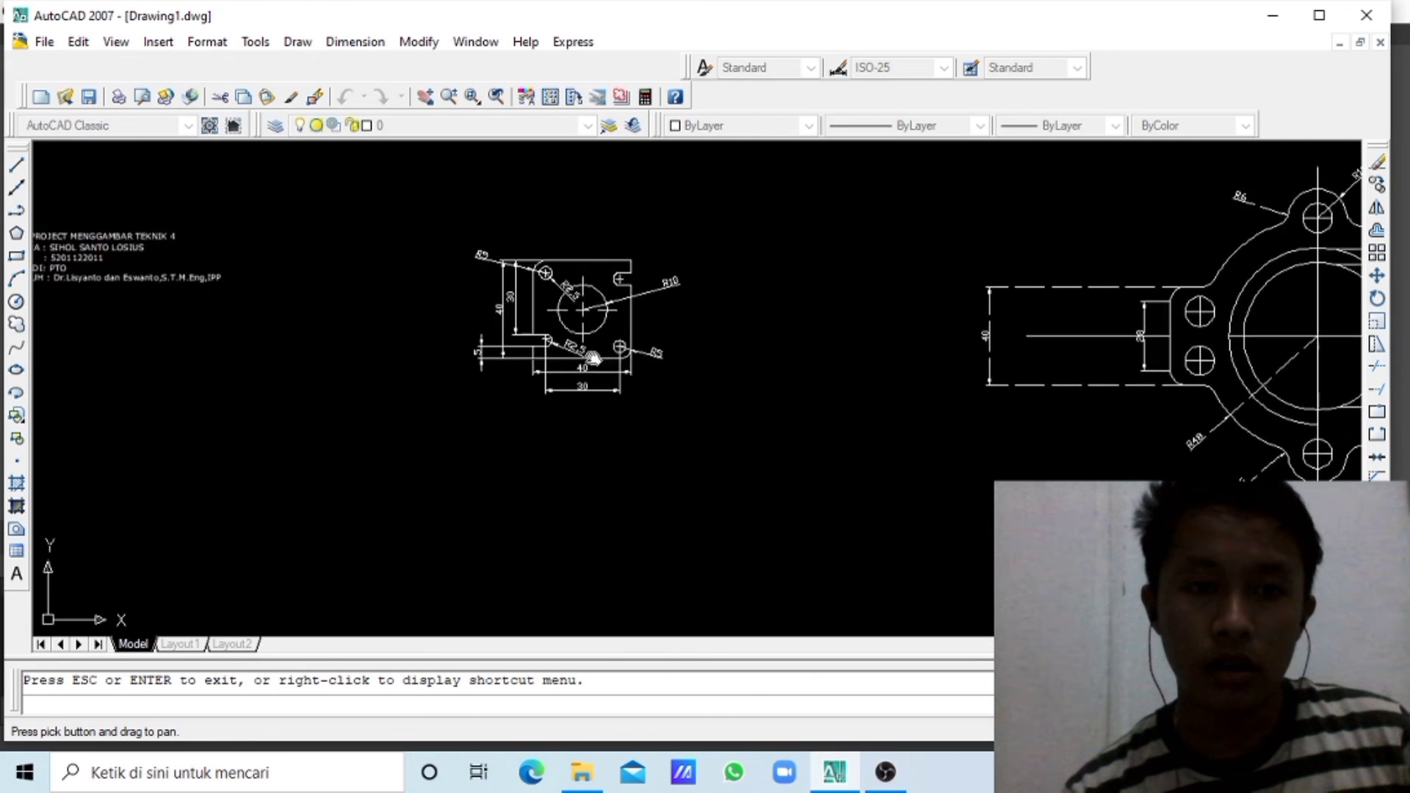
{"action": "mouse_move", "coordinate": [584, 323]}
{"action": "left_mouse_down"}
{"action": "mouse_move", "coordinate": [727, 320]}
{"action": "mouse_move", "coordinate": [782, 395]}
{"action": "left_mouse_up"}
{"action": "scroll", "coordinate": [727, 321], "scroll_direction": "up", "scroll_amount": 3}
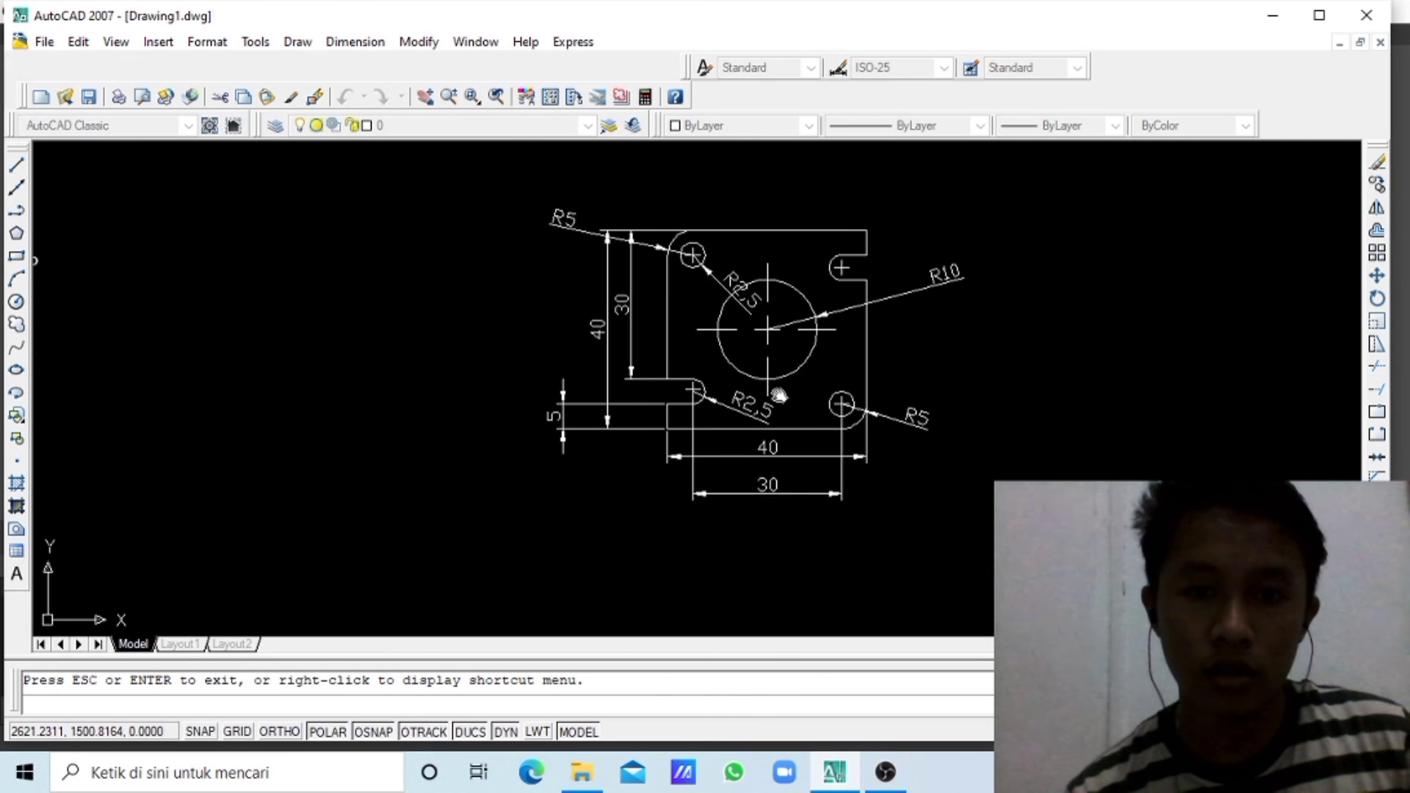
{"action": "left_click_drag", "start_coordinate": [603, 396], "coordinate": [776, 397]}
{"action": "mouse_move", "coordinate": [184, 294]}
{"action": "left_mouse_down"}
{"action": "mouse_move", "coordinate": [872, 409]}
{"action": "mouse_move", "coordinate": [937, 479]}
{"action": "left_mouse_up"}
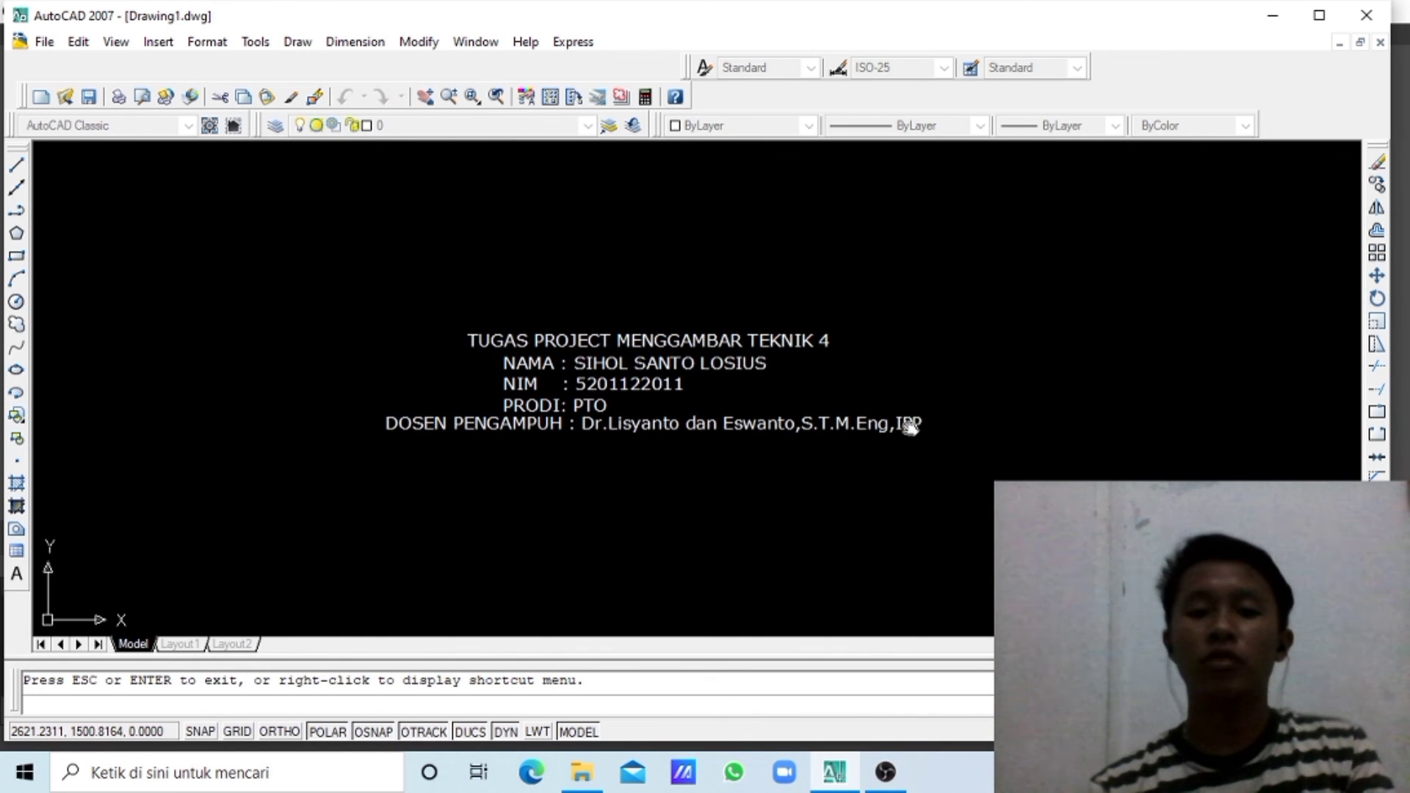
{"action": "left_click", "coordinate": [1271, 14]}
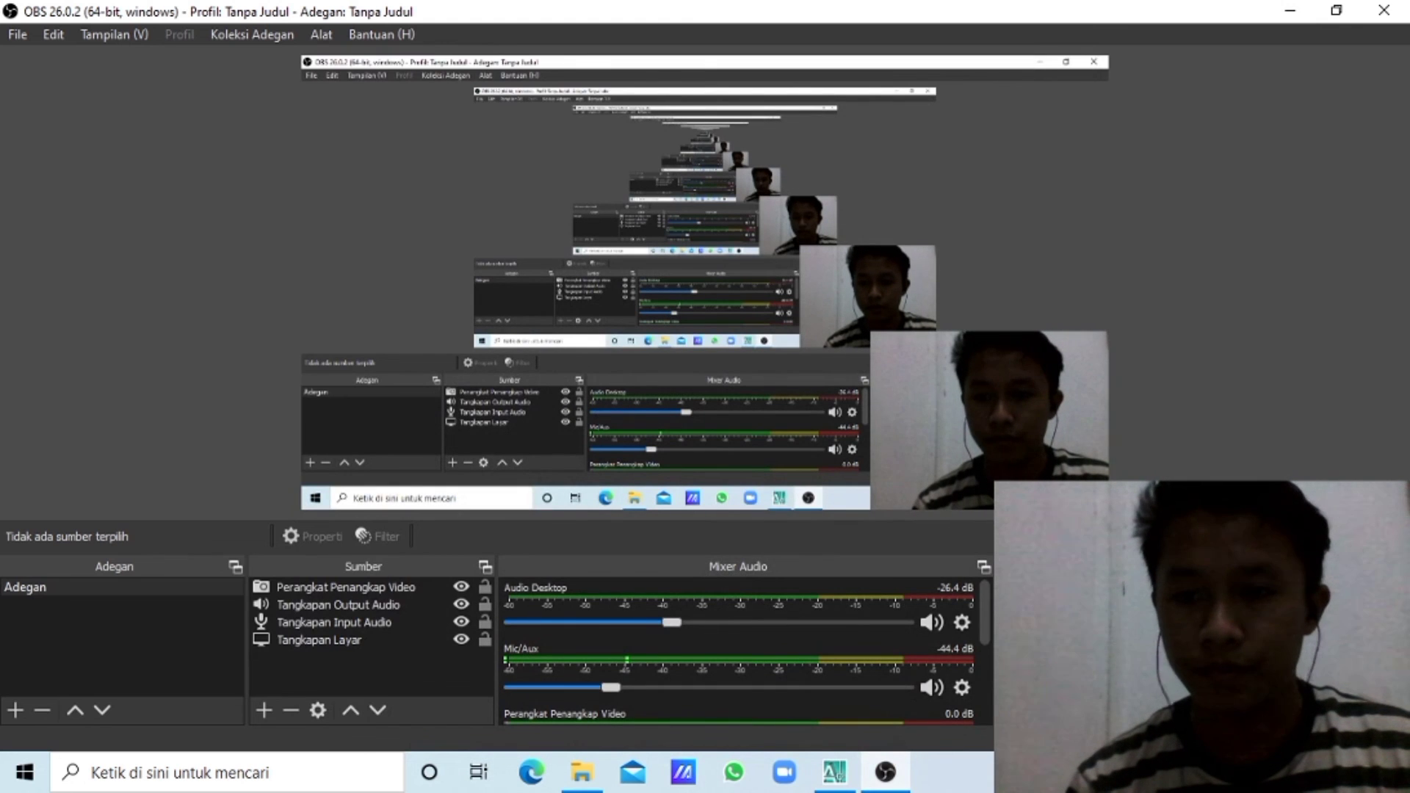